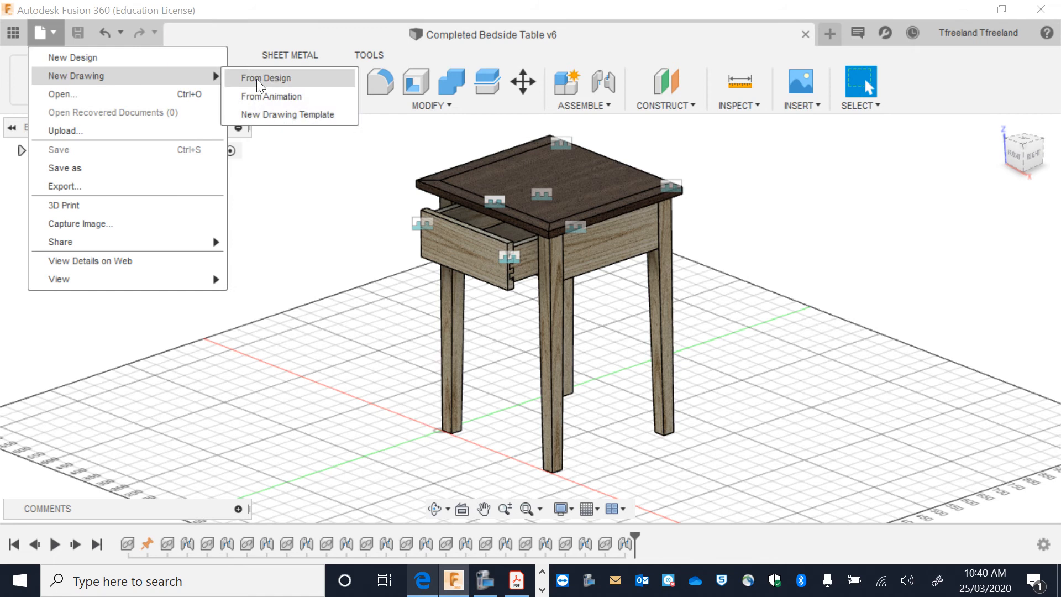
- Create a new drawing of the full bedside table assembly from scratch, using ISO standard, mm units and an A3 sheet
{"action": "left_click", "coordinate": [256, 79]}
{"action": "left_click", "coordinate": [864, 196]}
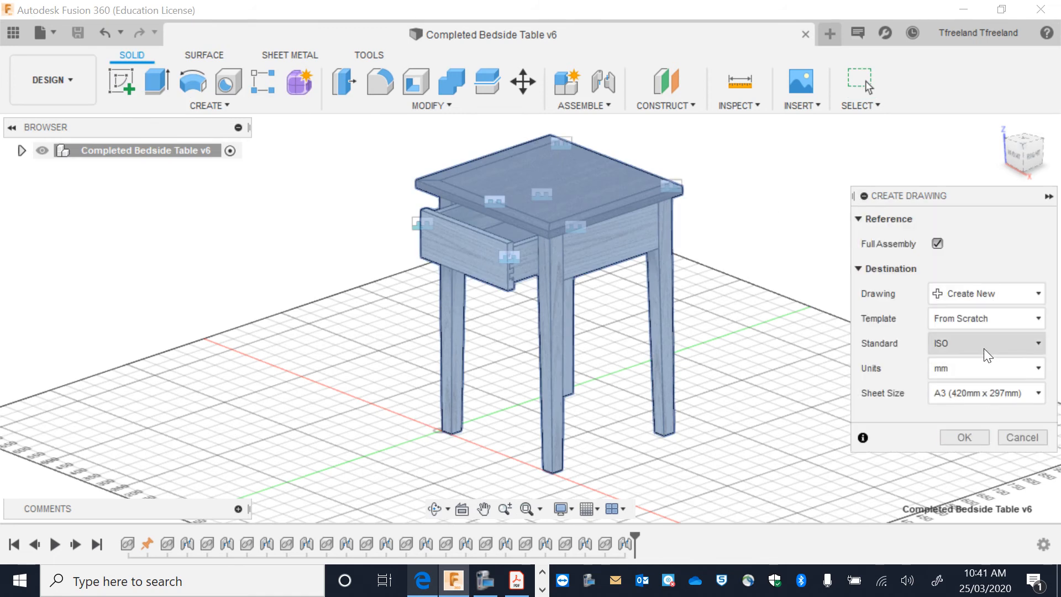
{"action": "left_click", "coordinate": [959, 320]}
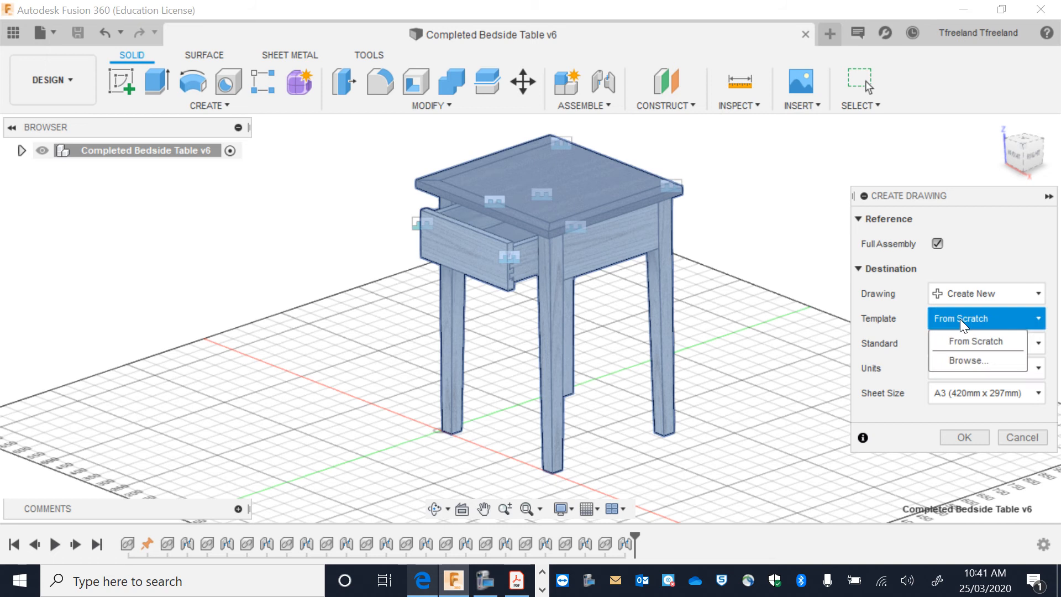
{"action": "left_click", "coordinate": [959, 319]}
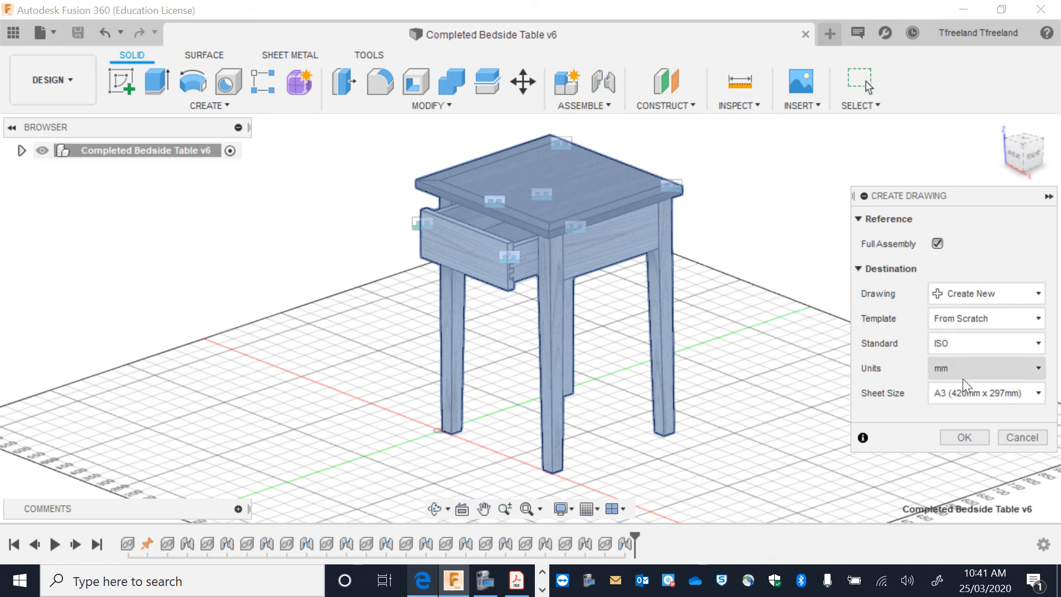
{"action": "left_click", "coordinate": [965, 437]}
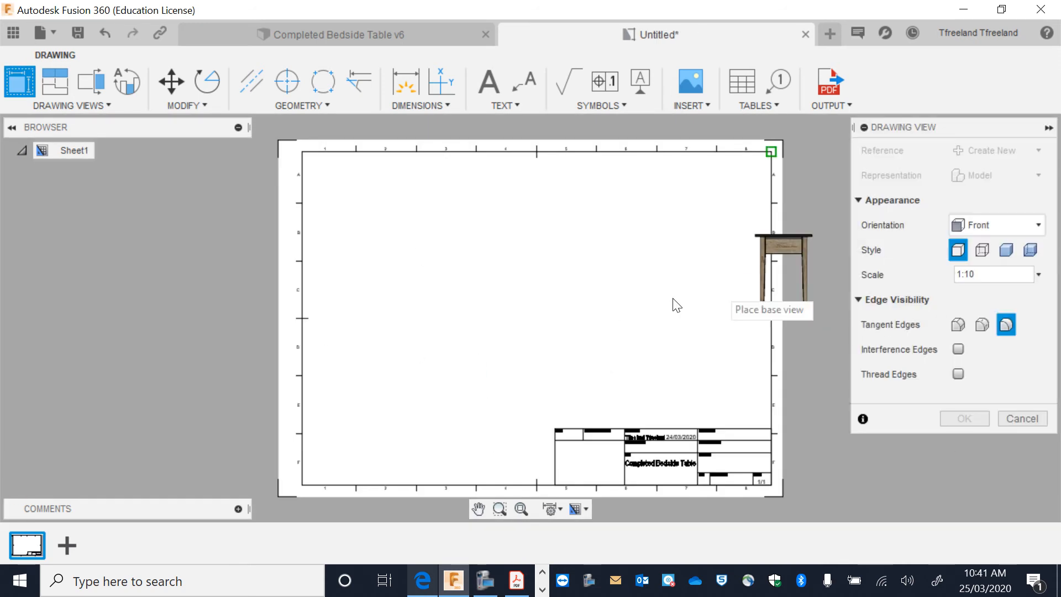
- Place a base view of the bedside table near the sheet's centre with NE Isometric orientation at 1:4 scale
{"action": "left_click", "coordinate": [1036, 224]}
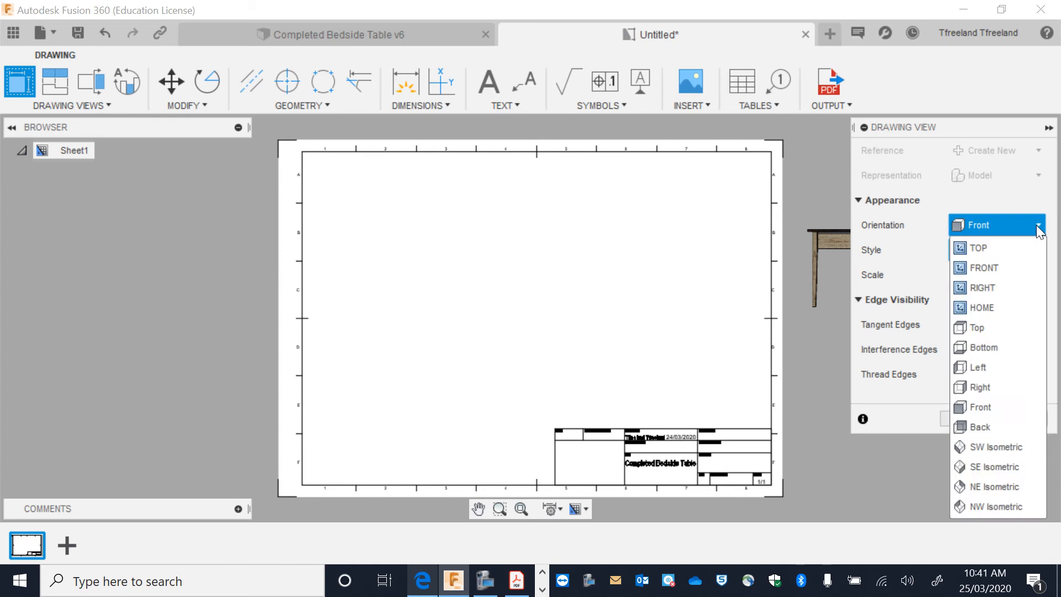
{"action": "left_click", "coordinate": [1005, 445]}
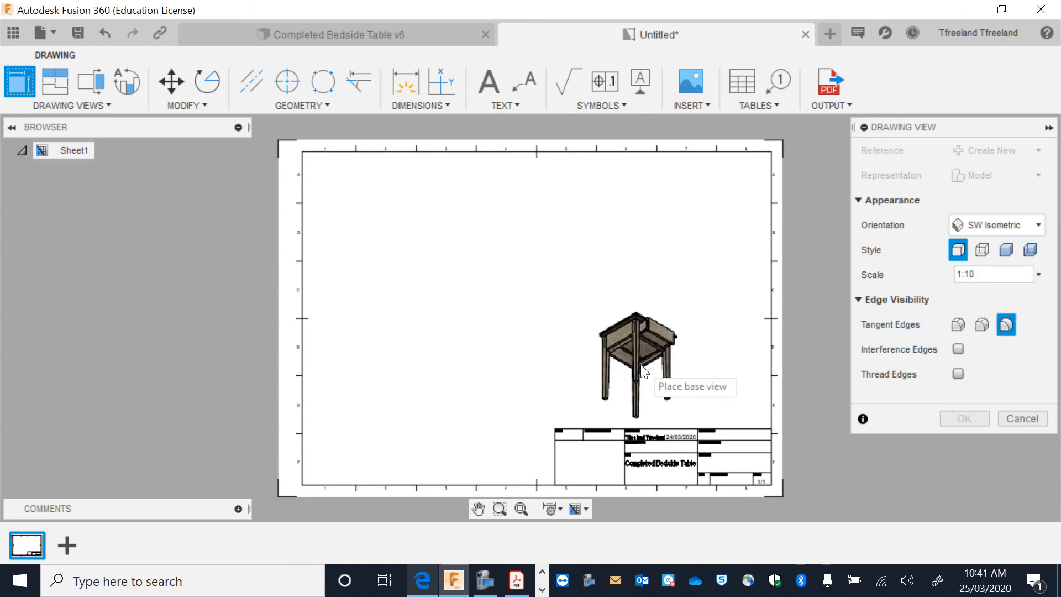
{"action": "left_click", "coordinate": [997, 227]}
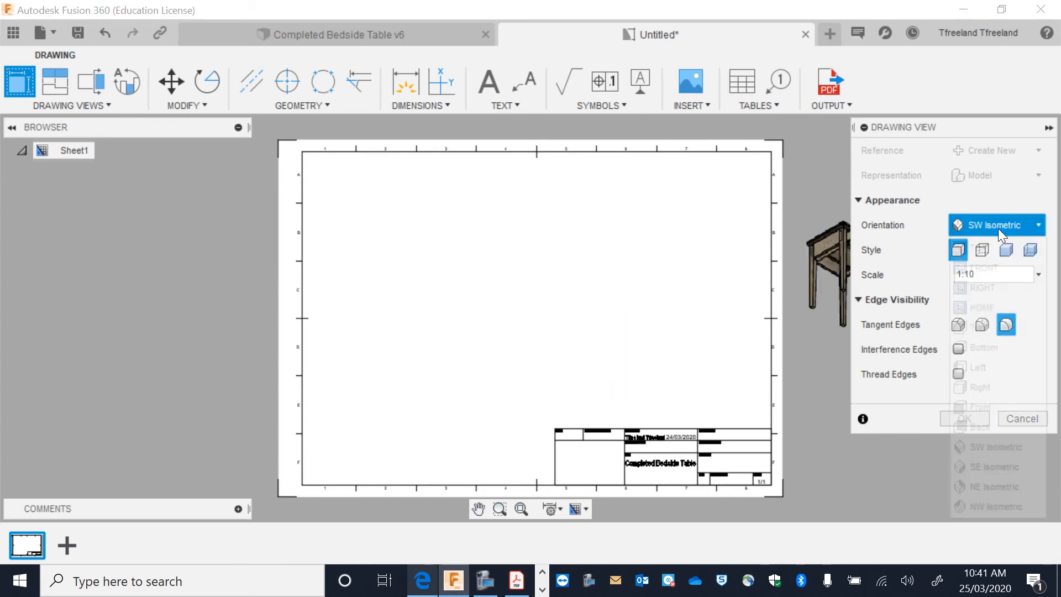
{"action": "left_click", "coordinate": [994, 485]}
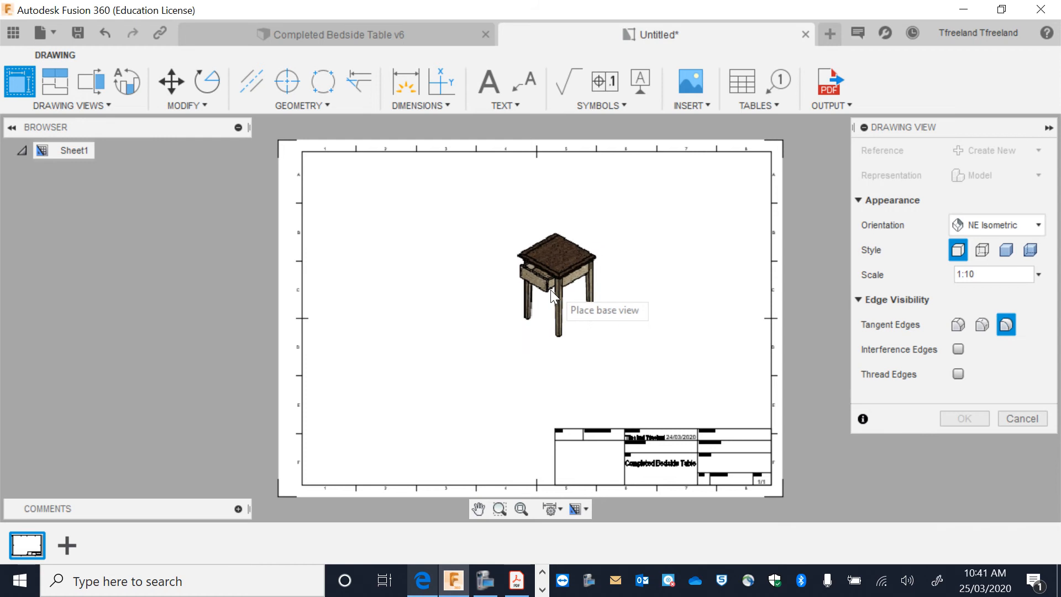
{"action": "left_click", "coordinate": [517, 299]}
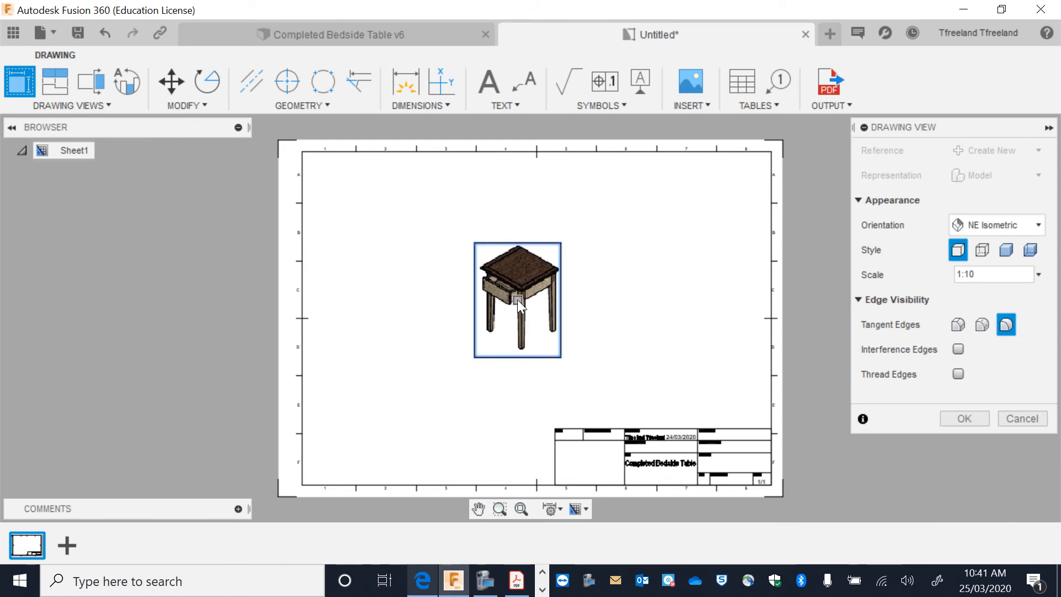
{"action": "left_click", "coordinate": [1039, 275]}
{"action": "left_click", "coordinate": [986, 142]}
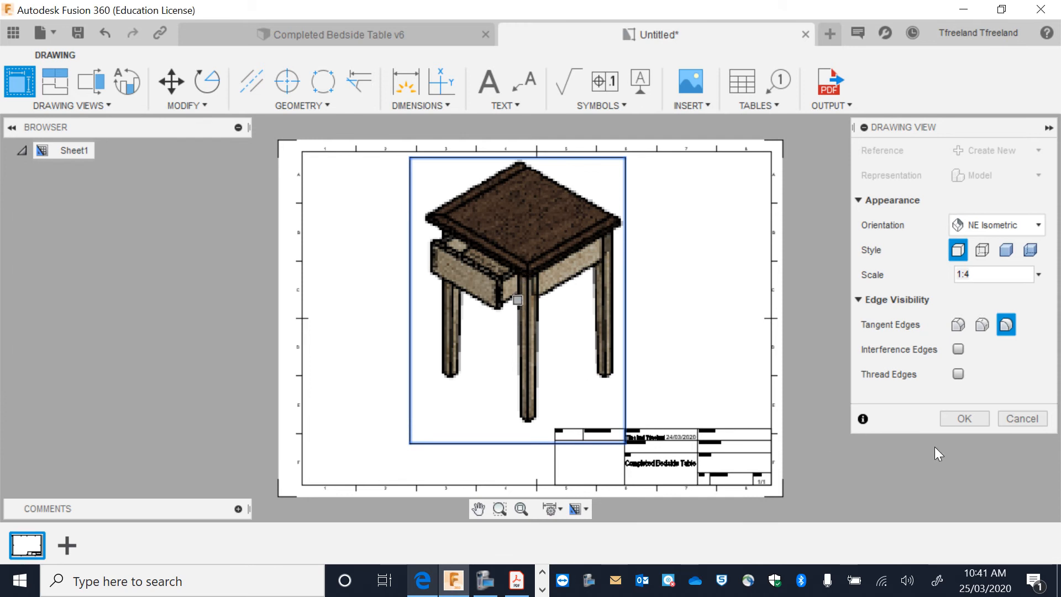
{"action": "left_click", "coordinate": [965, 418]}
{"action": "double_click", "coordinate": [718, 438]}
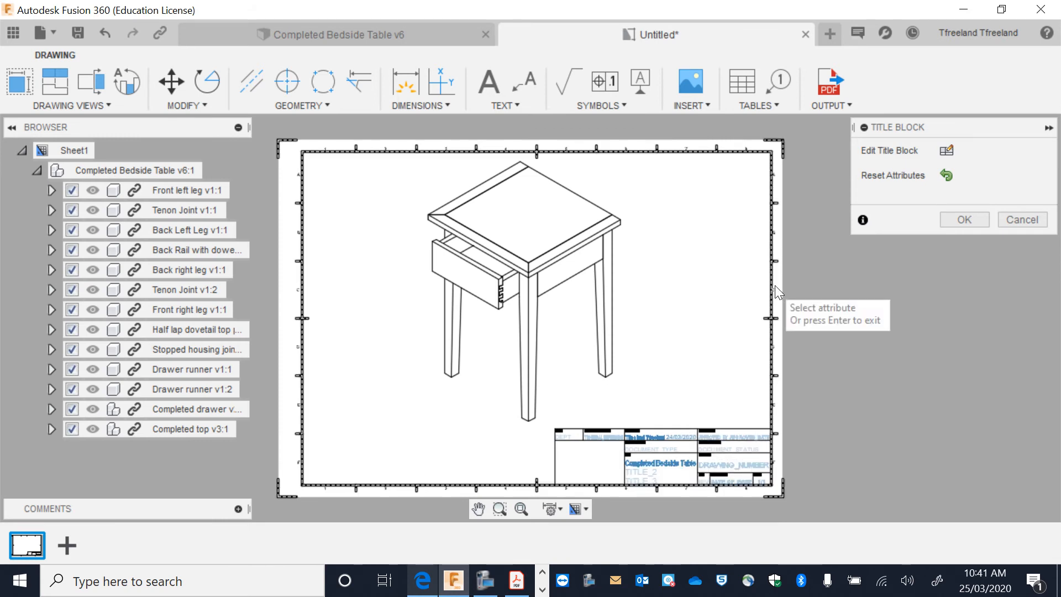
{"action": "left_click", "coordinate": [656, 436]}
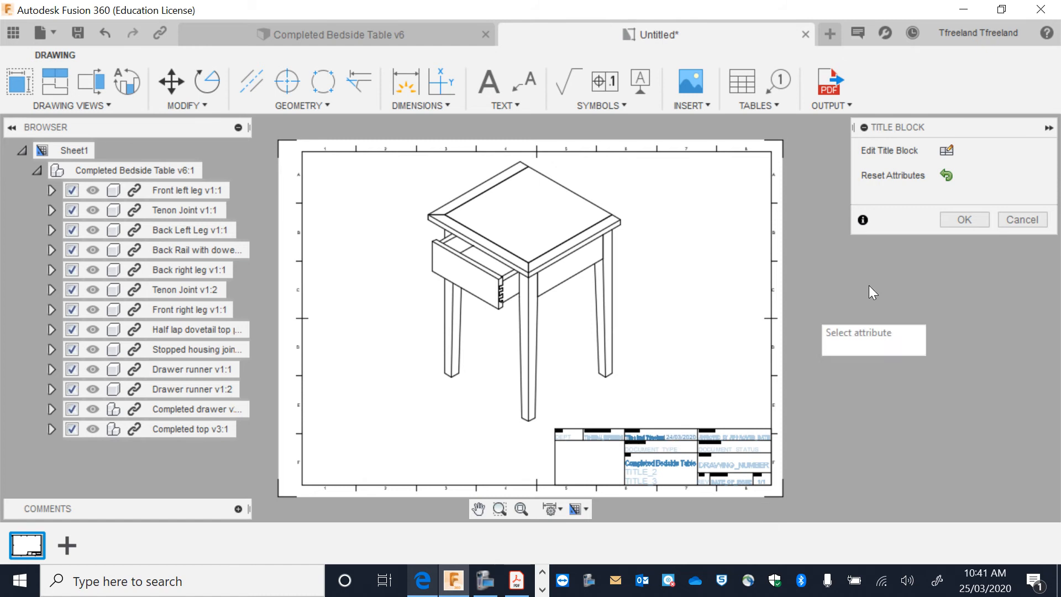
{"action": "left_click", "coordinate": [1014, 217]}
- Delete the title block and move the isometric table view slightly down to centre it on the sheet
{"action": "left_click", "coordinate": [658, 439]}
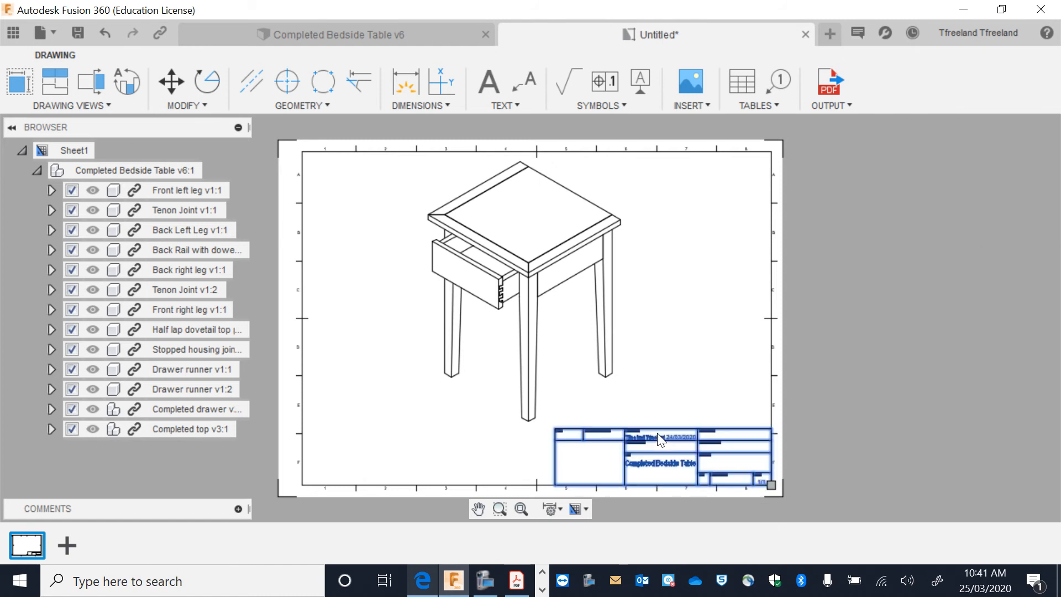
{"action": "key", "text": "Escape"}
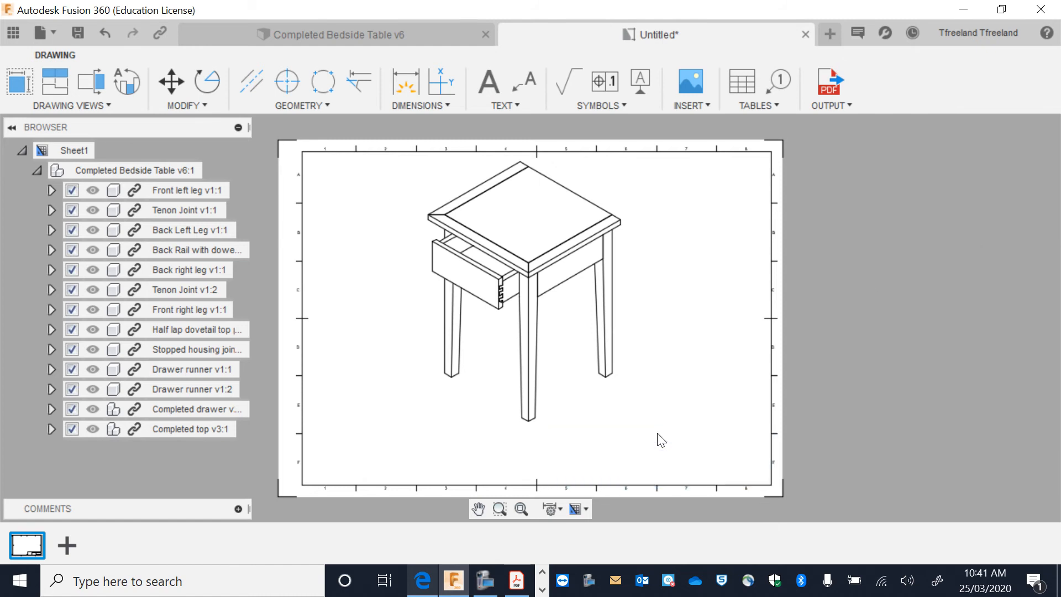
{"action": "left_click", "coordinate": [520, 294]}
{"action": "left_click_drag", "start_coordinate": [522, 295], "coordinate": [525, 316]}
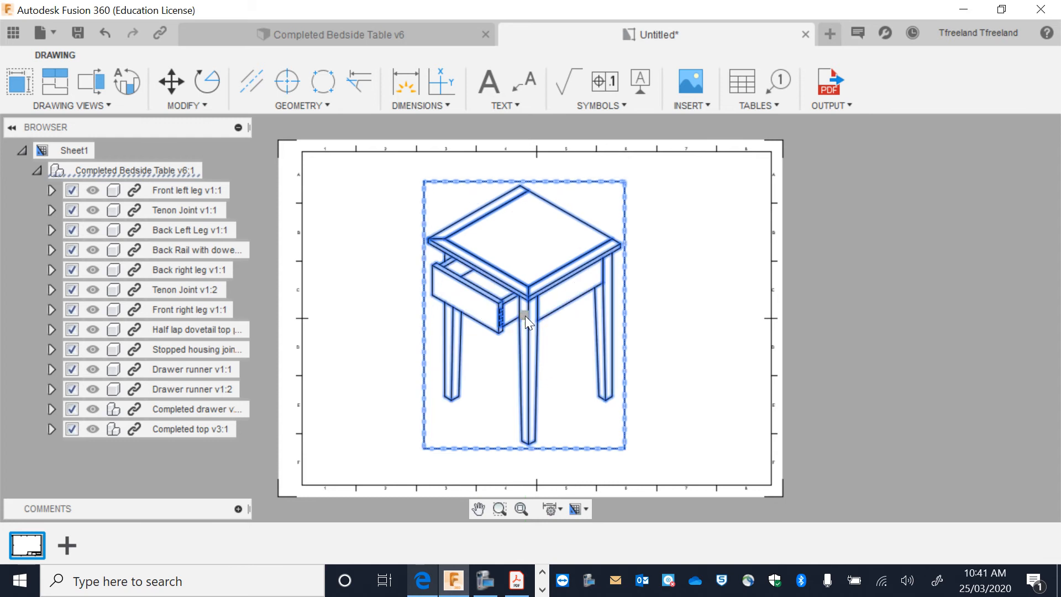
- Change the isometric table view's style to shaded
{"action": "double_click", "coordinate": [543, 273]}
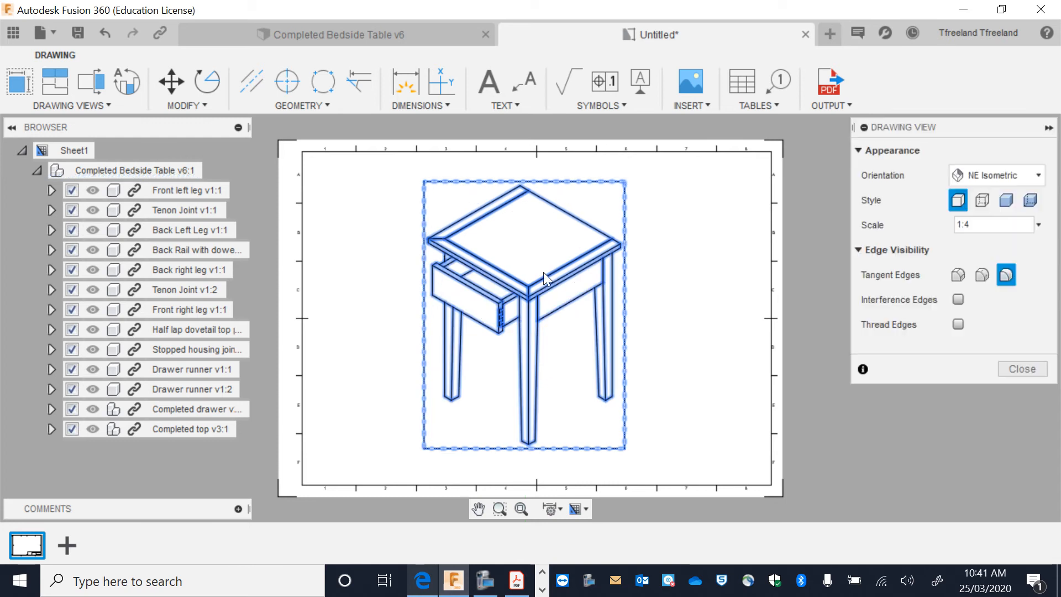
{"action": "left_click", "coordinate": [1002, 203]}
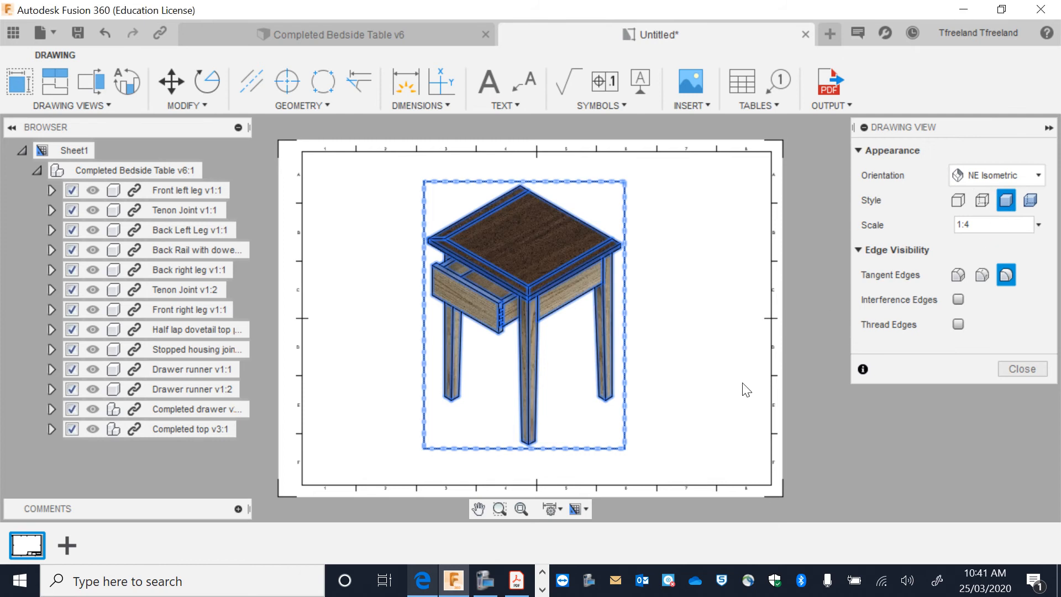
{"action": "left_click", "coordinate": [1019, 366]}
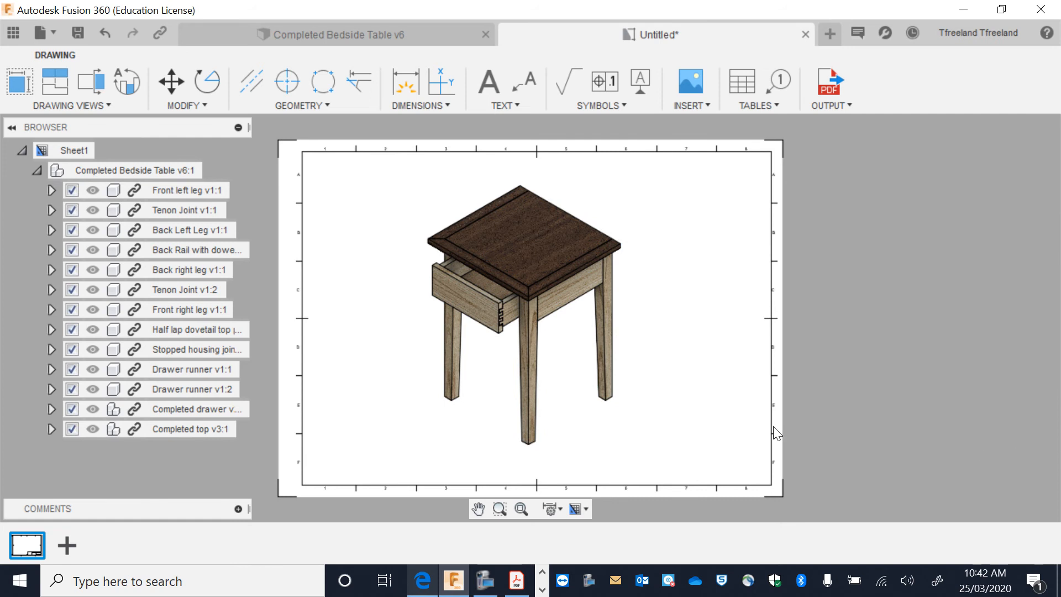
- Collapse Sheet1's component tree and save the drawing as Completed Bedside Table Drawing in the Bedside Table folder
{"action": "left_click", "coordinate": [36, 172]}
{"action": "left_click", "coordinate": [22, 150]}
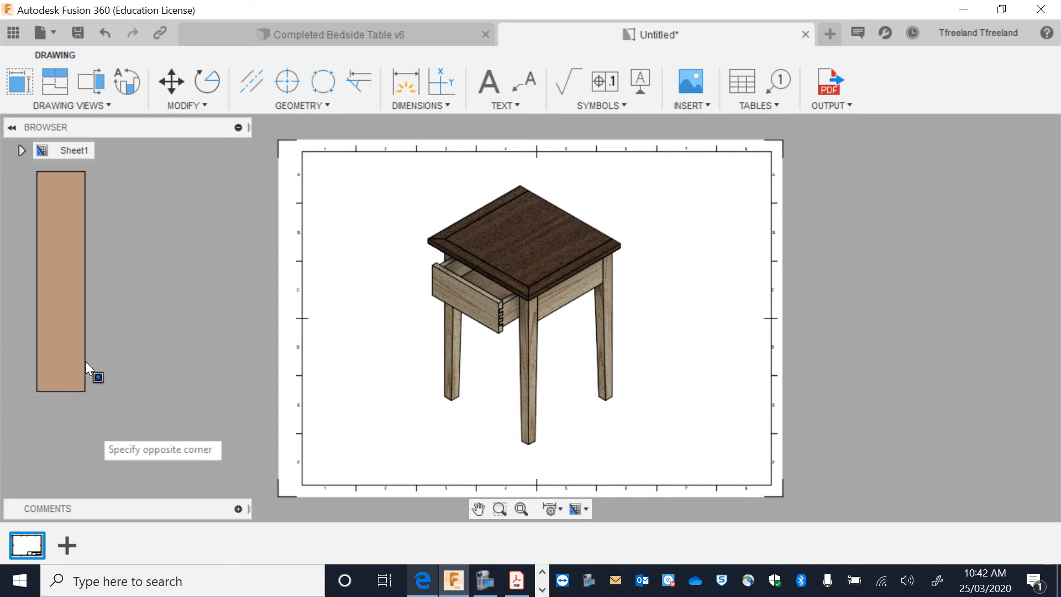
{"action": "left_click", "coordinate": [83, 34]}
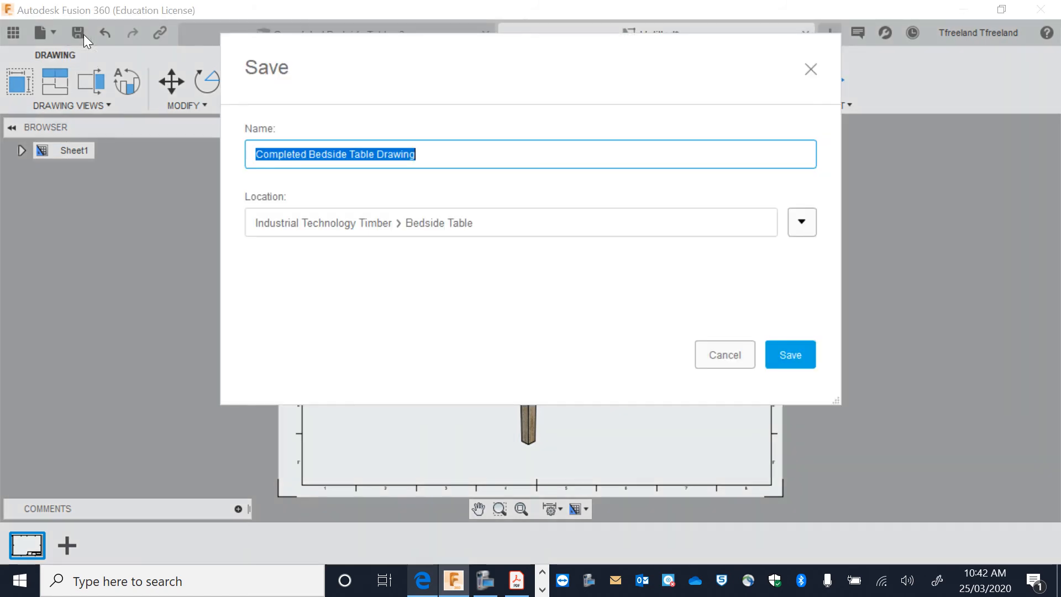
{"action": "key", "text": "Return"}
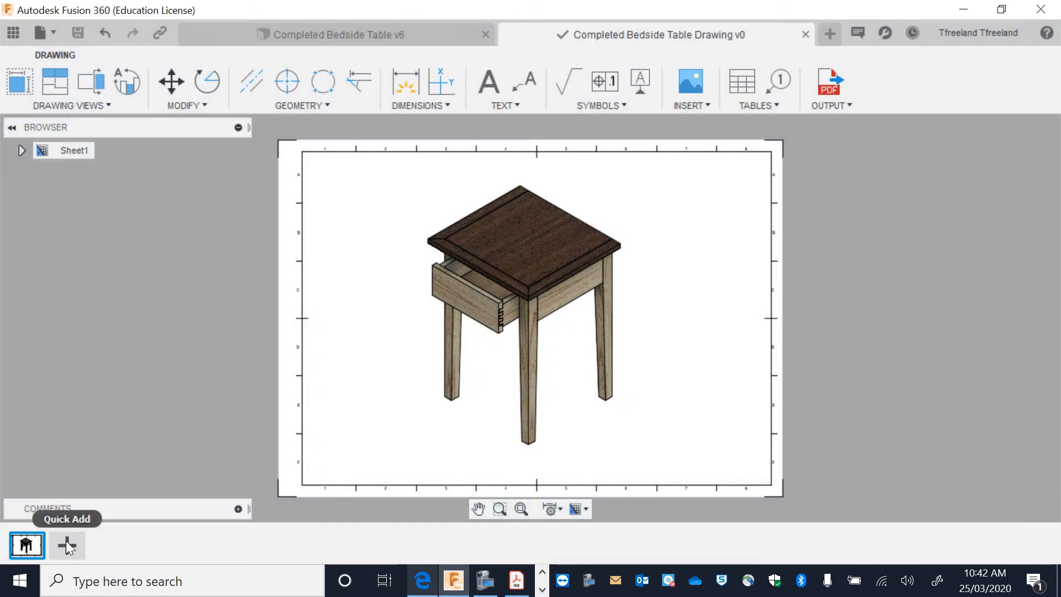
- Add a second sheet and place a Front base view of the table at 1:10 scale in its lower-left area
{"action": "left_click", "coordinate": [67, 546]}
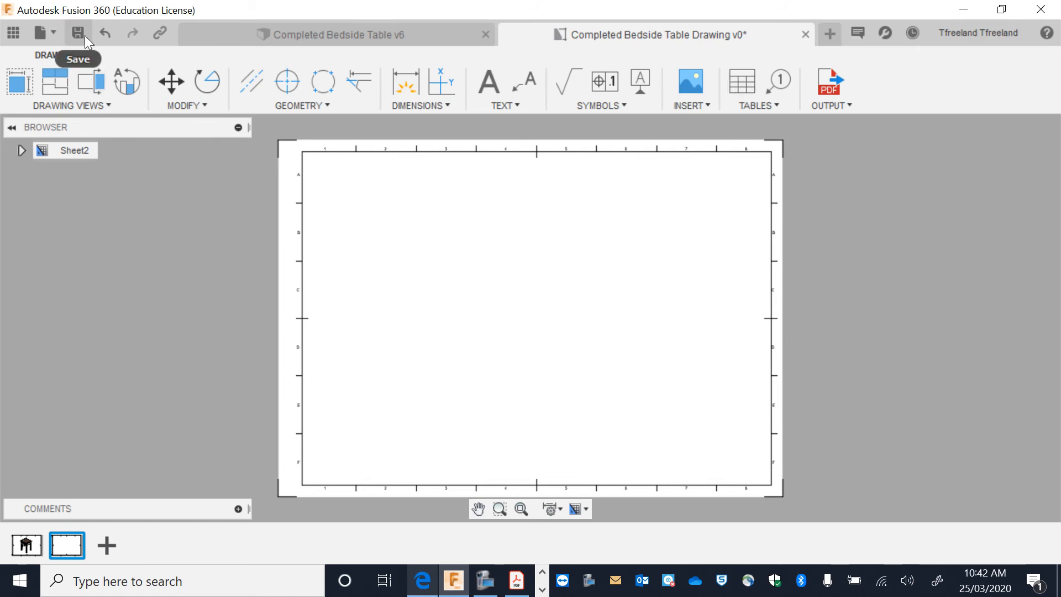
{"action": "left_click", "coordinate": [20, 82]}
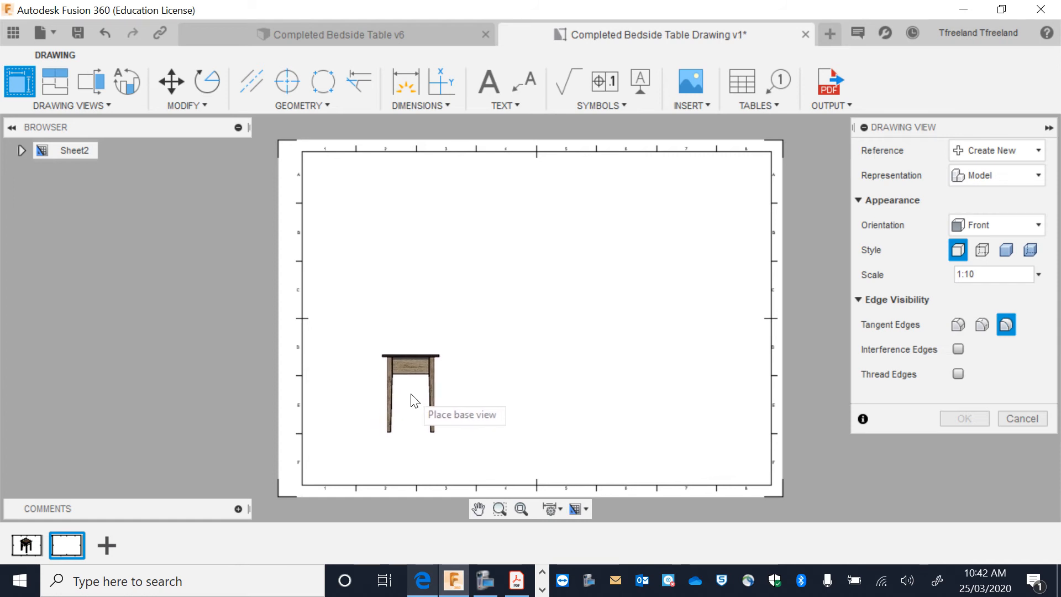
{"action": "left_click", "coordinate": [411, 394]}
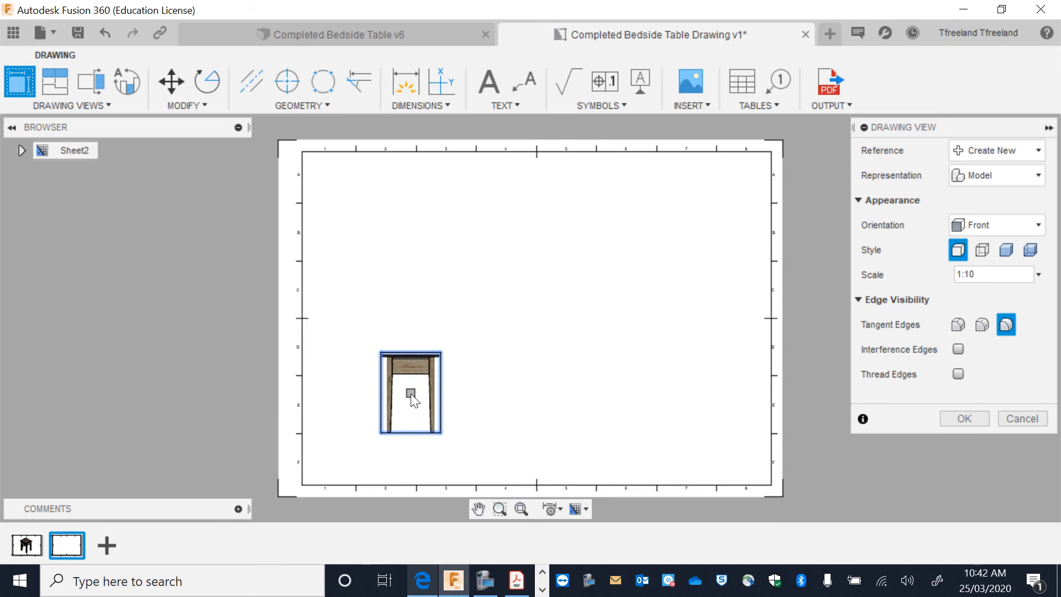
- Project a side view to the right of the front view, a top view above it and an isometric view diagonally up to the right
{"action": "left_click", "coordinate": [64, 84]}
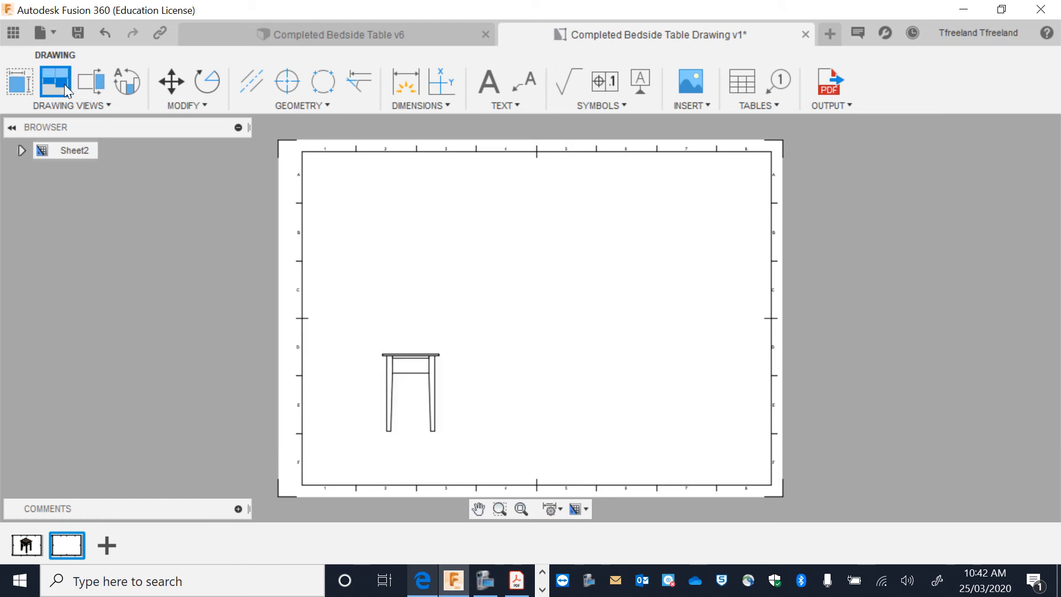
{"action": "left_click", "coordinate": [387, 393]}
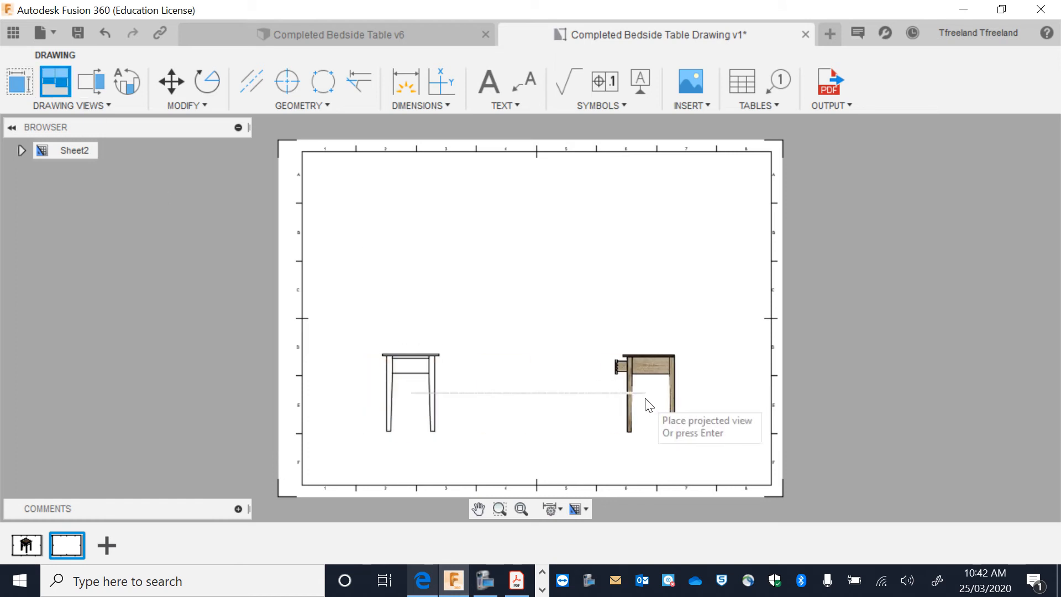
{"action": "left_click", "coordinate": [649, 406]}
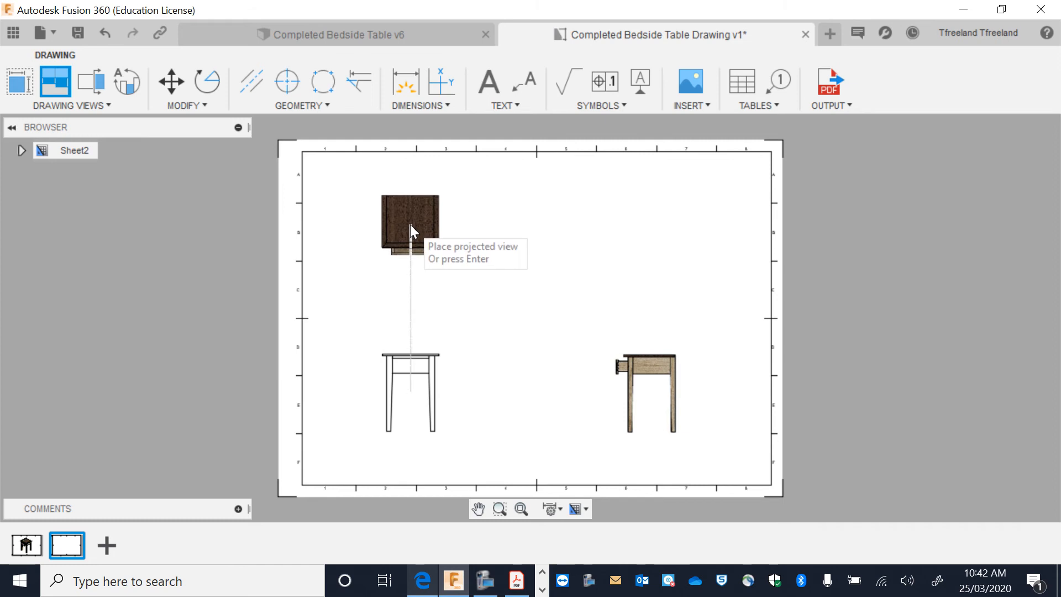
{"action": "left_click", "coordinate": [409, 221]}
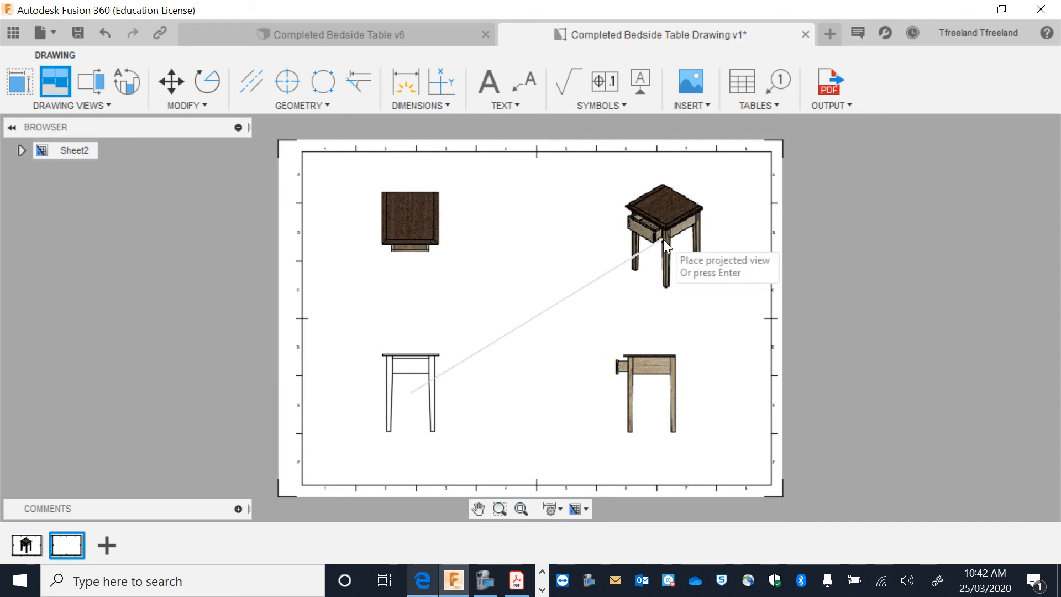
{"action": "left_click", "coordinate": [668, 237]}
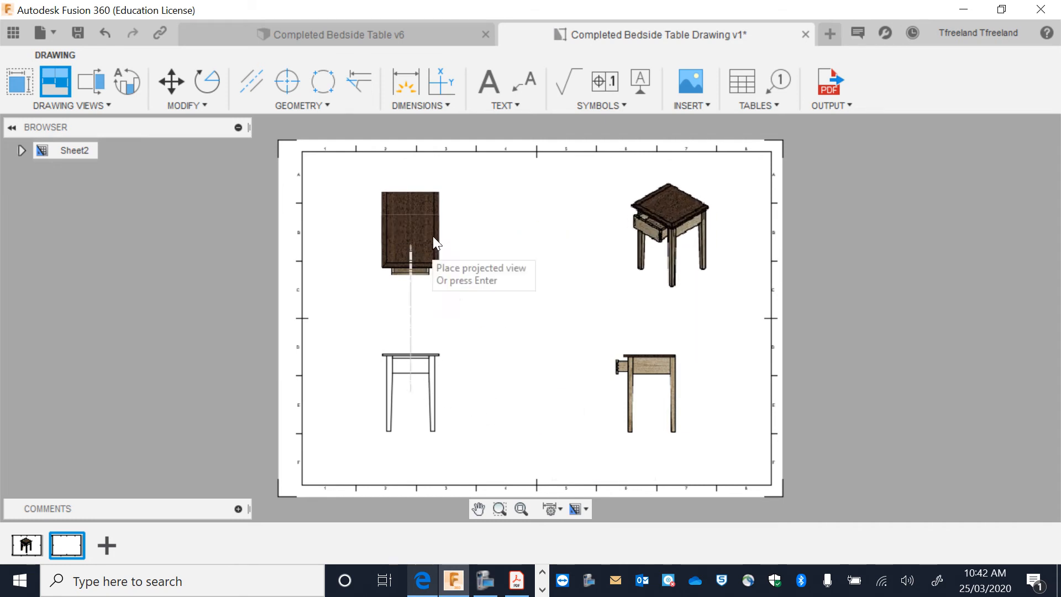
{"action": "left_click", "coordinate": [58, 83]}
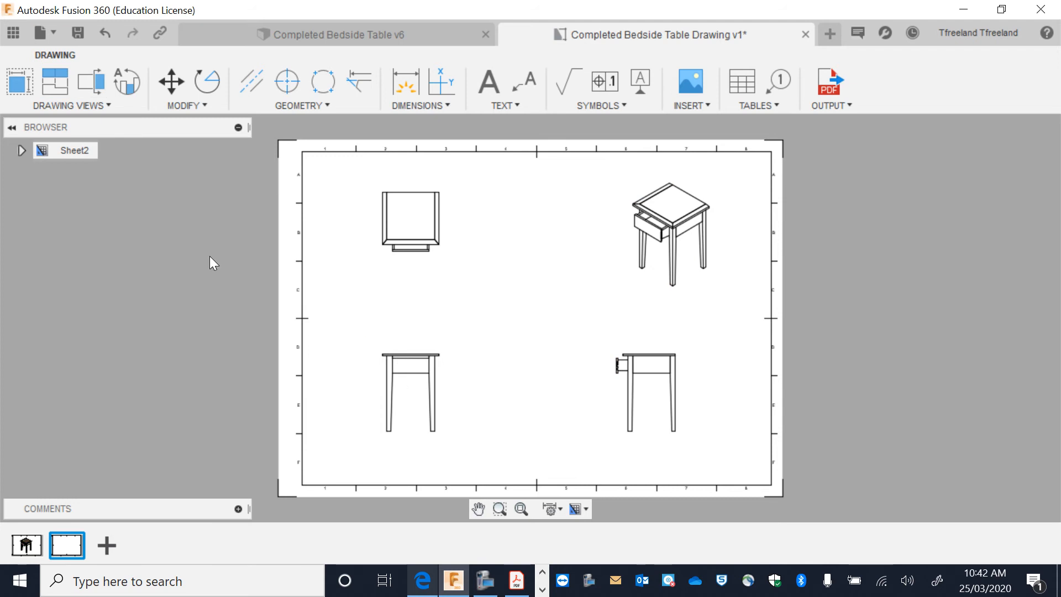
- Save the drawing with its second sheet of projected views
{"action": "left_click", "coordinate": [407, 398]}
{"action": "left_click", "coordinate": [72, 28]}
{"action": "left_click", "coordinate": [517, 279]}
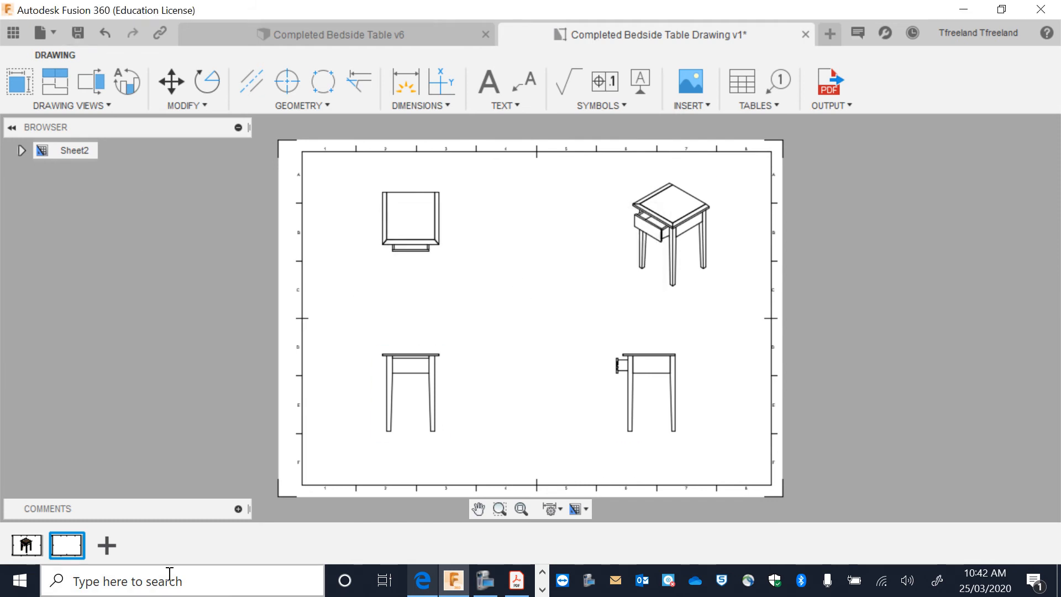
- Review the shaded isometric sheet and the multi-view sheet in turn
{"action": "left_click", "coordinate": [31, 546]}
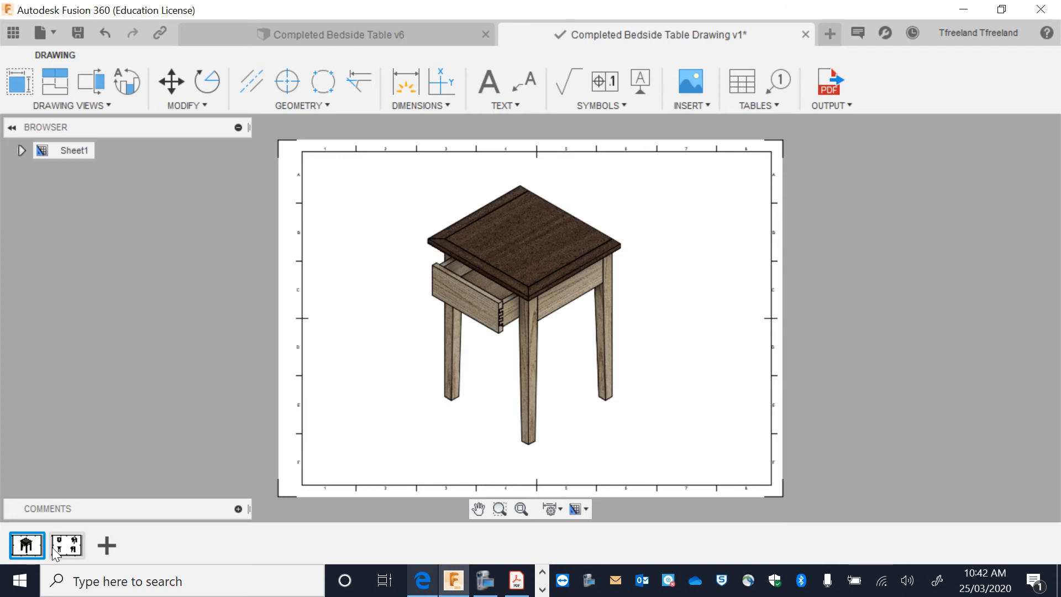
{"action": "left_click", "coordinate": [68, 548]}
{"action": "left_click", "coordinate": [27, 545]}
- Create a new drawing from the Back Left Leg design and place its Front base view at 1:10 in the sheet's lower-left area
{"action": "left_click", "coordinate": [290, 43]}
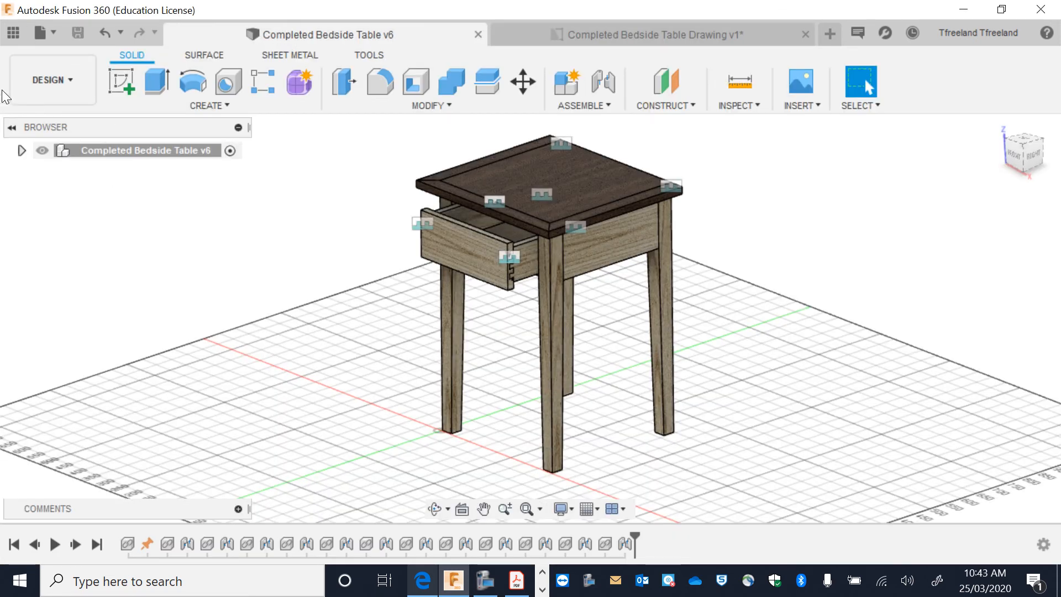
{"action": "left_click", "coordinate": [13, 33]}
{"action": "scroll", "coordinate": [114, 210], "scroll_direction": "up", "scroll_amount": 8}
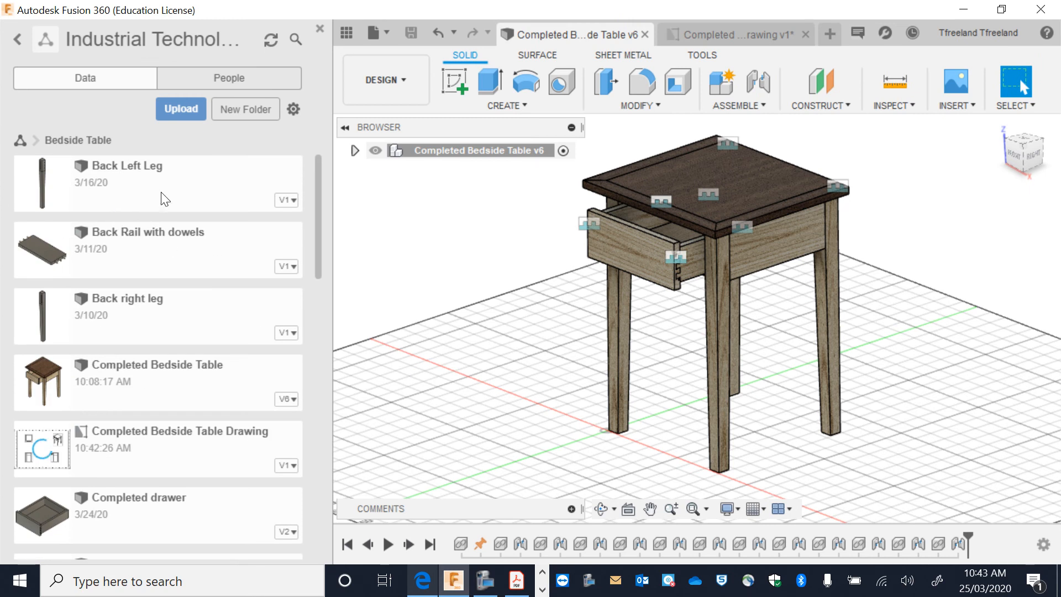
{"action": "scroll", "coordinate": [205, 515], "scroll_direction": "down", "scroll_amount": 12}
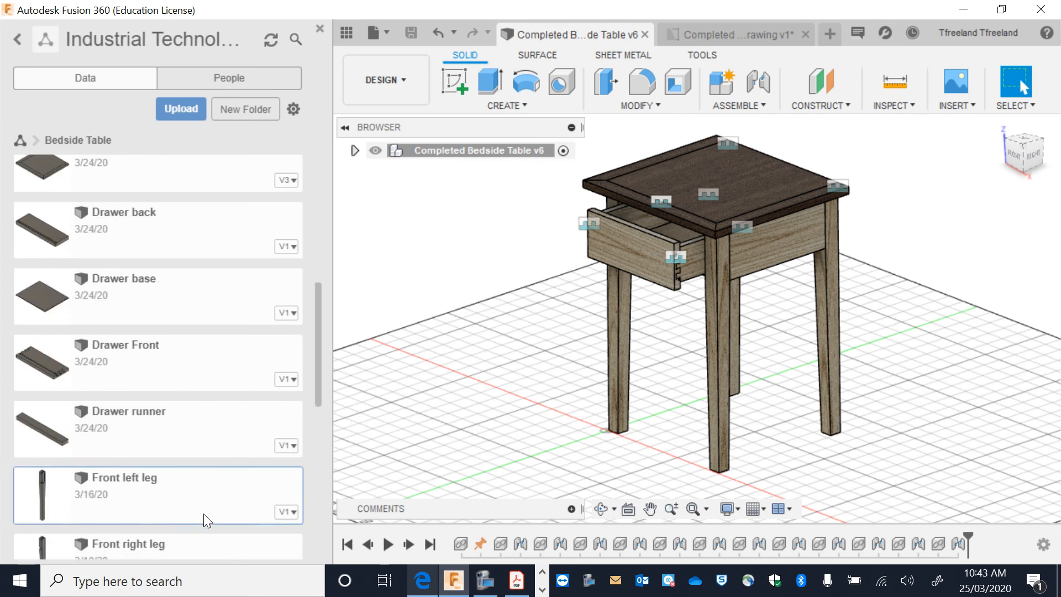
{"action": "scroll", "coordinate": [204, 512], "scroll_direction": "up", "scroll_amount": 12}
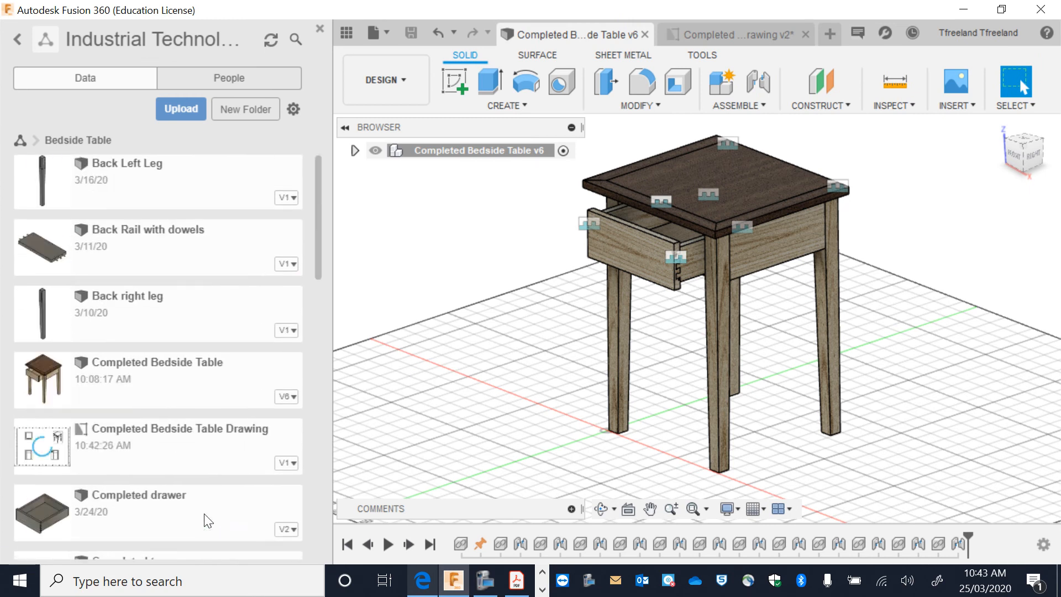
{"action": "right_click", "coordinate": [176, 204]}
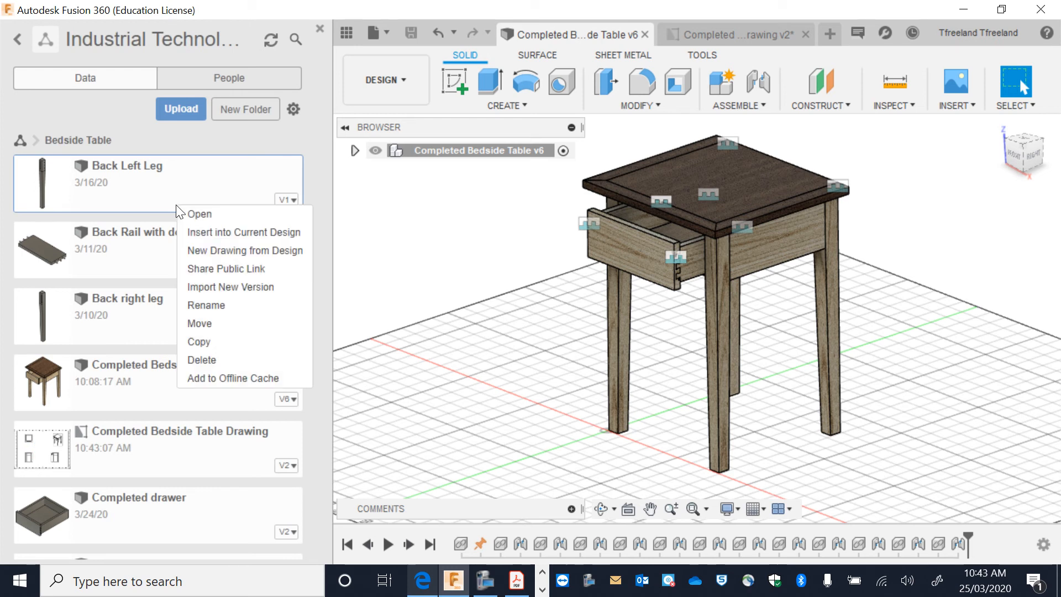
{"action": "left_click", "coordinate": [226, 250]}
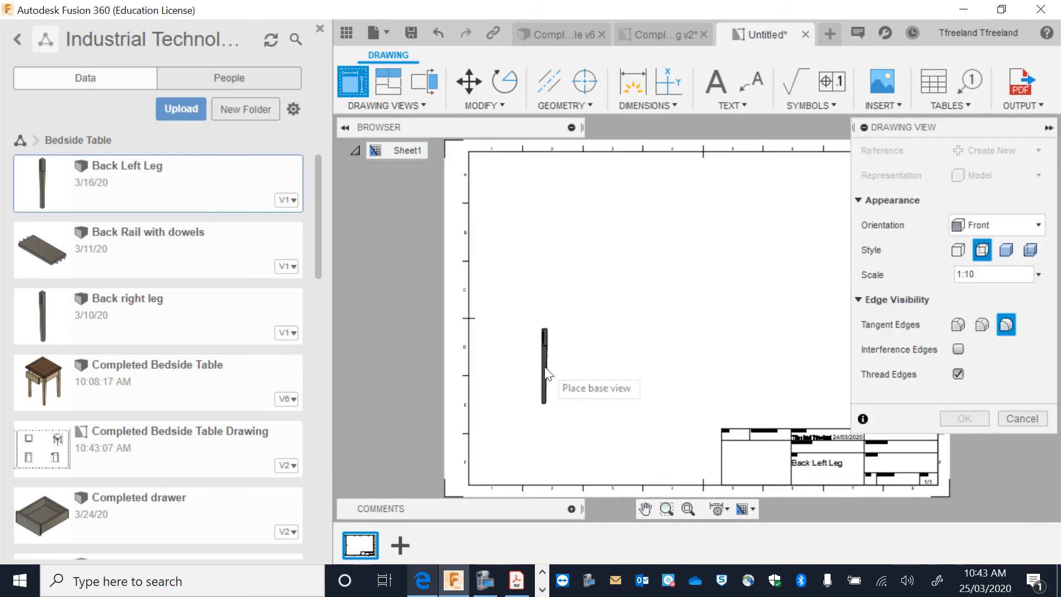
{"action": "left_click", "coordinate": [548, 362]}
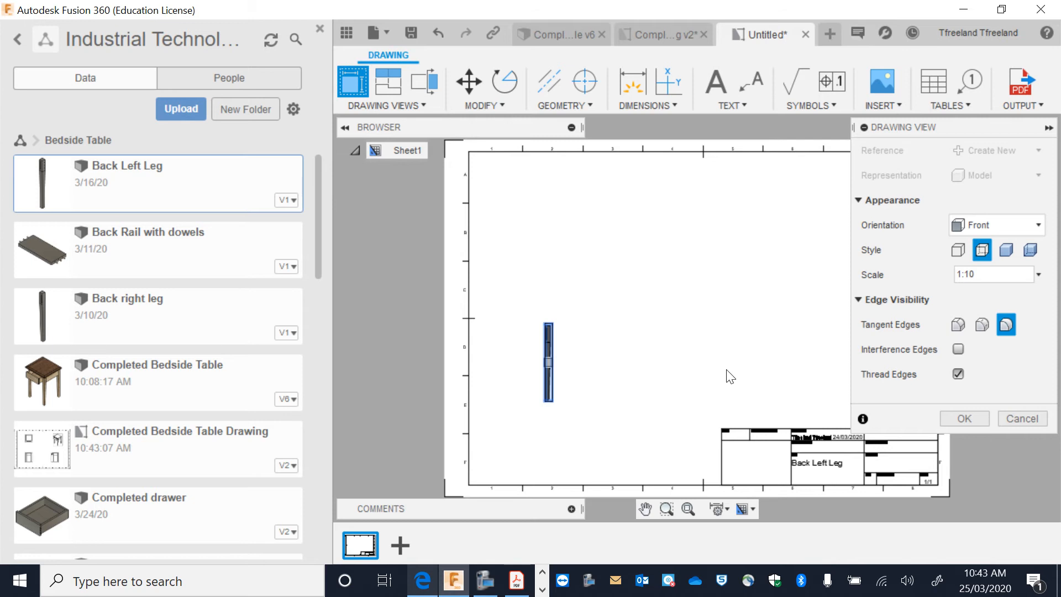
- Project a side view to the right of the leg's front view, a top view above it and an isometric view diagonally up to the right
{"action": "left_click", "coordinate": [393, 85]}
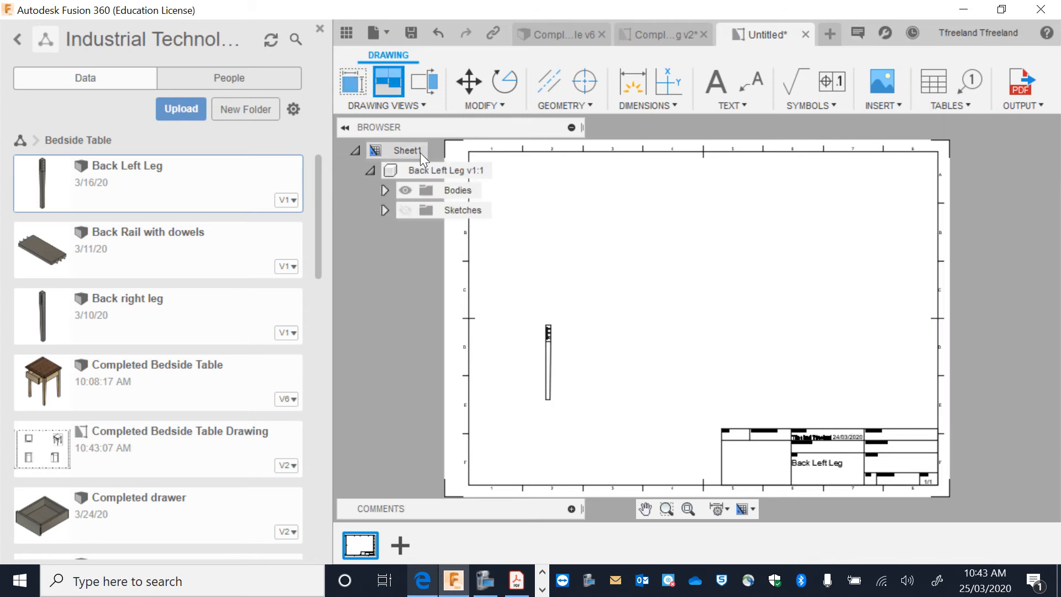
{"action": "left_click", "coordinate": [550, 337]}
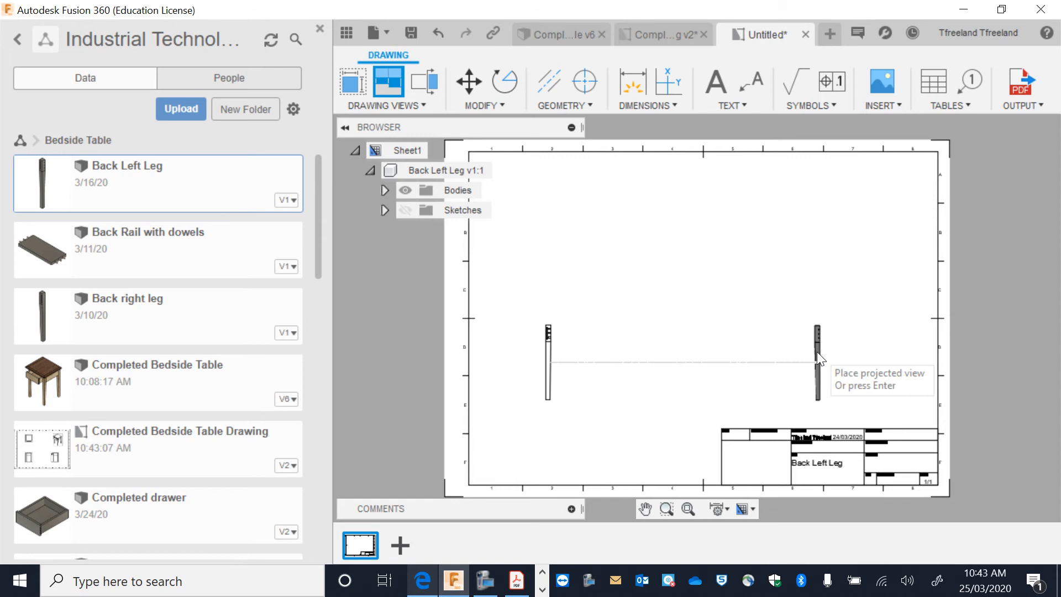
{"action": "left_click", "coordinate": [816, 351]}
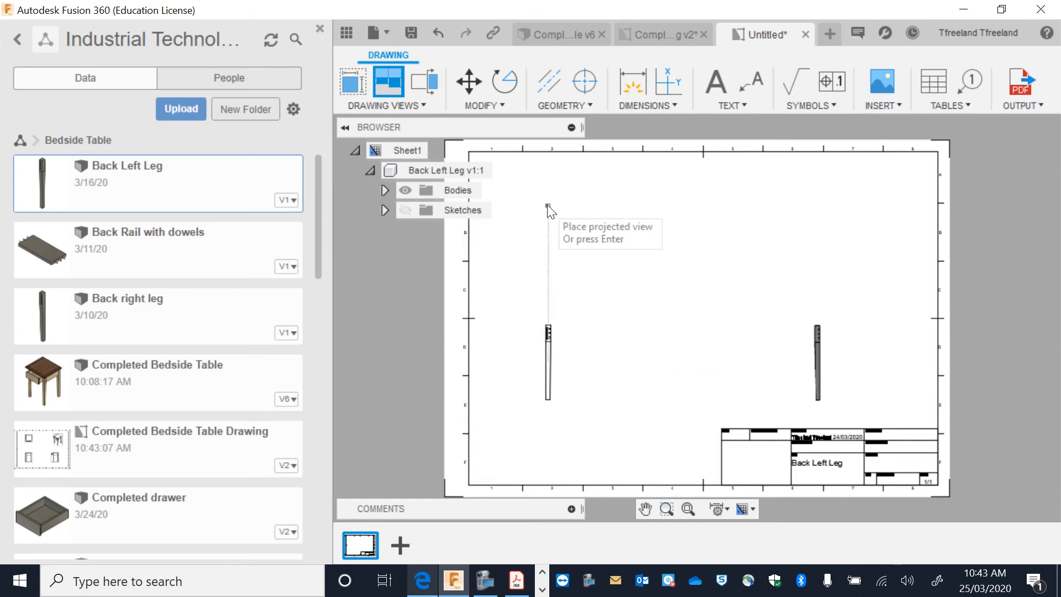
{"action": "left_click", "coordinate": [546, 223]}
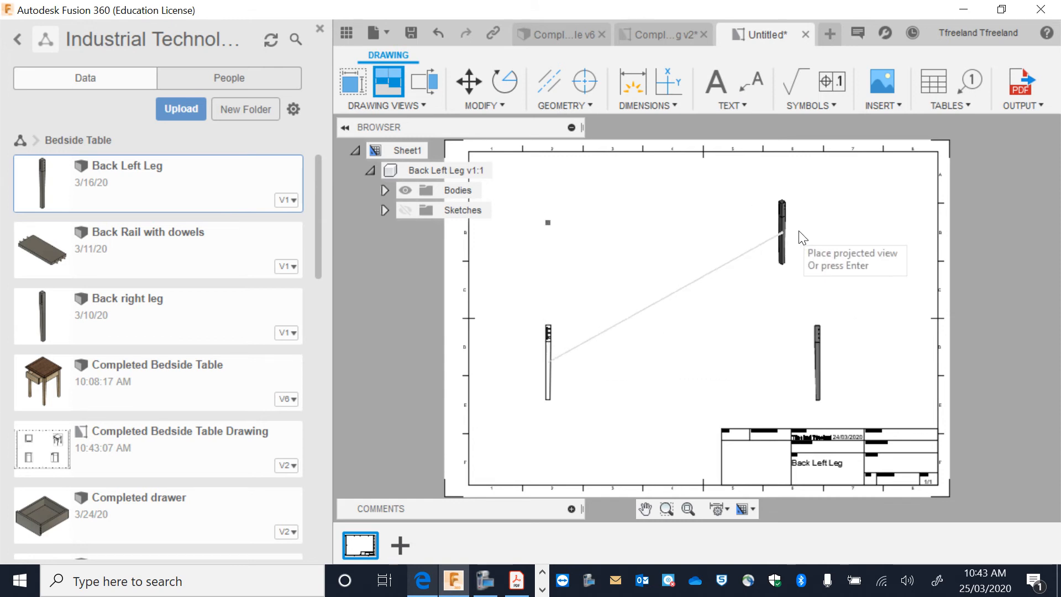
{"action": "left_click", "coordinate": [841, 232]}
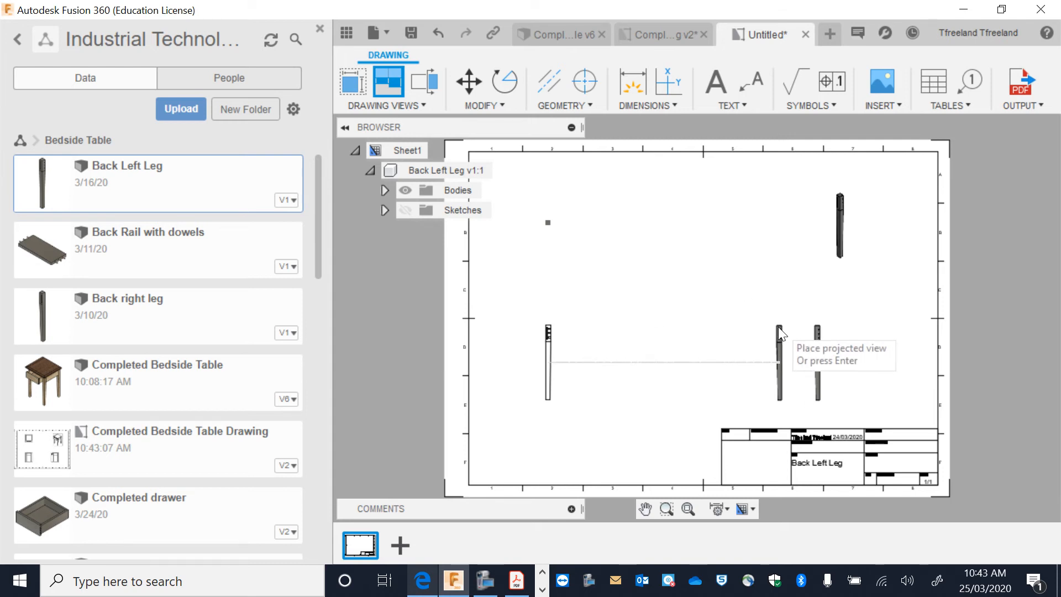
{"action": "key", "text": "Return"}
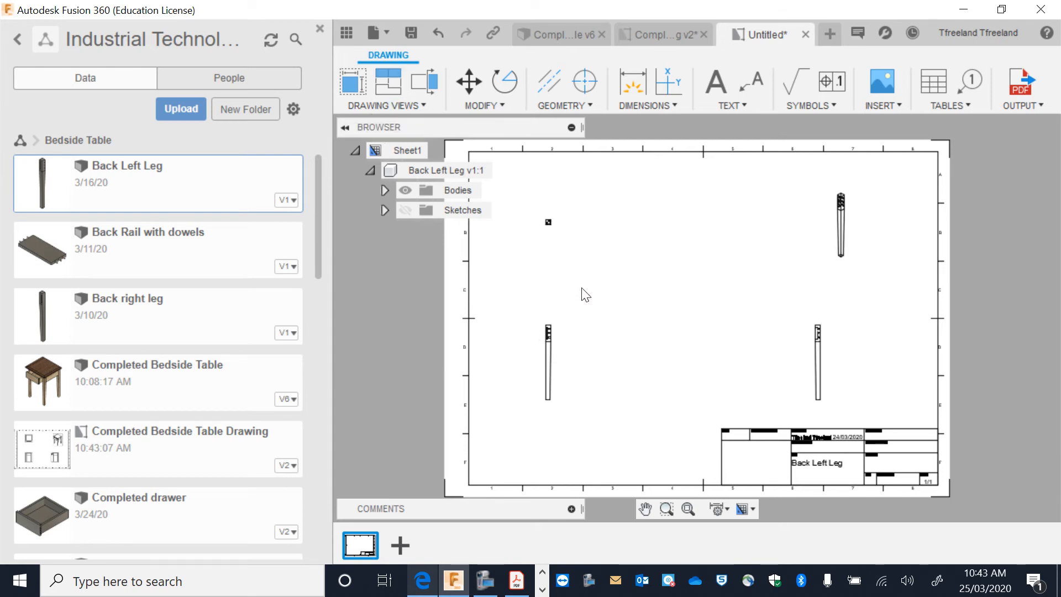
- Shift the leg's front view slightly to the right on the sheet
{"action": "scroll", "coordinate": [583, 296], "scroll_direction": "up", "scroll_amount": 1}
{"action": "scroll", "coordinate": [585, 298], "scroll_direction": "up", "scroll_amount": 1}
{"action": "left_click", "coordinate": [538, 372]}
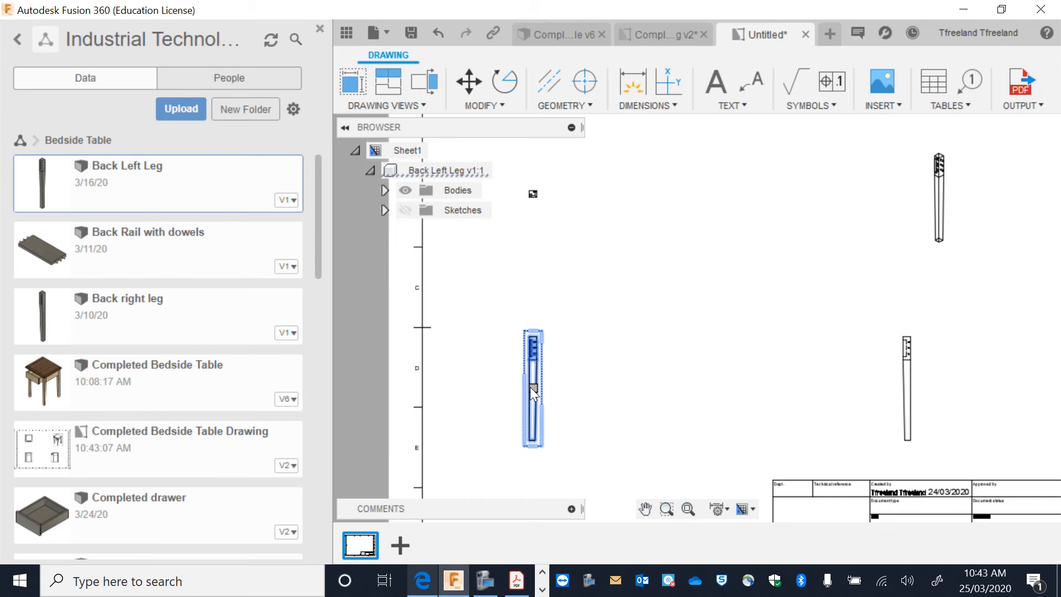
{"action": "left_click_drag", "start_coordinate": [529, 386], "coordinate": [563, 390]}
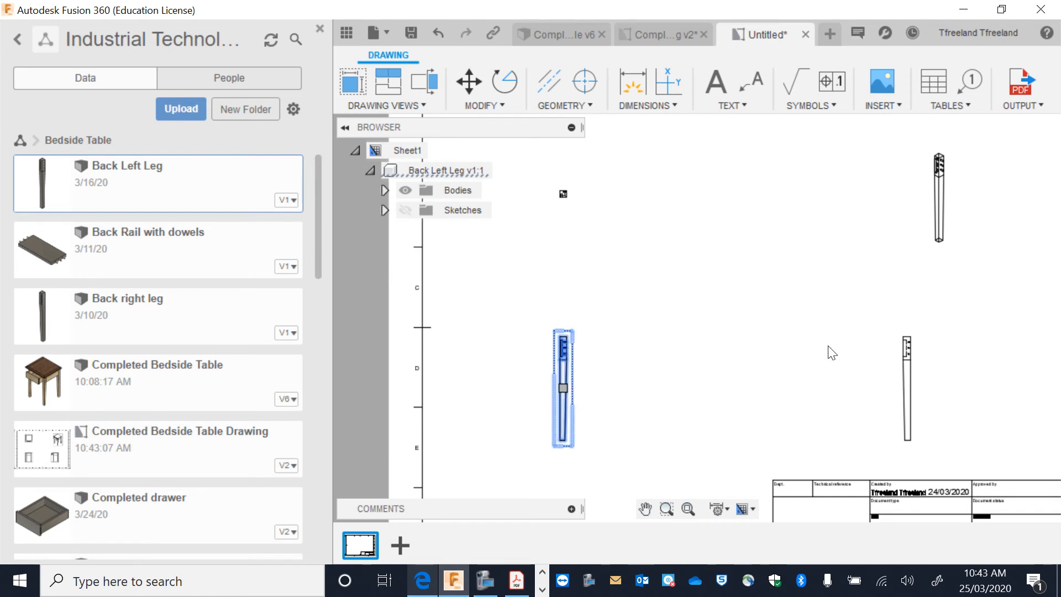
- Set the leg's front view to the visible-edges-only style and a scale of 1:8
{"action": "double_click", "coordinate": [909, 355]}
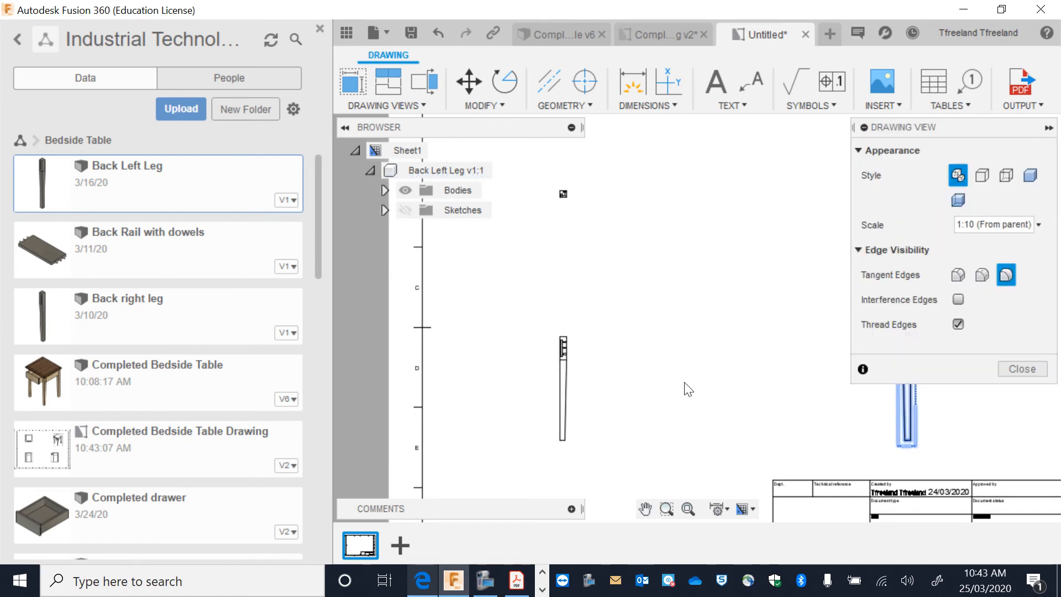
{"action": "left_click", "coordinate": [1023, 368]}
{"action": "double_click", "coordinate": [567, 385]}
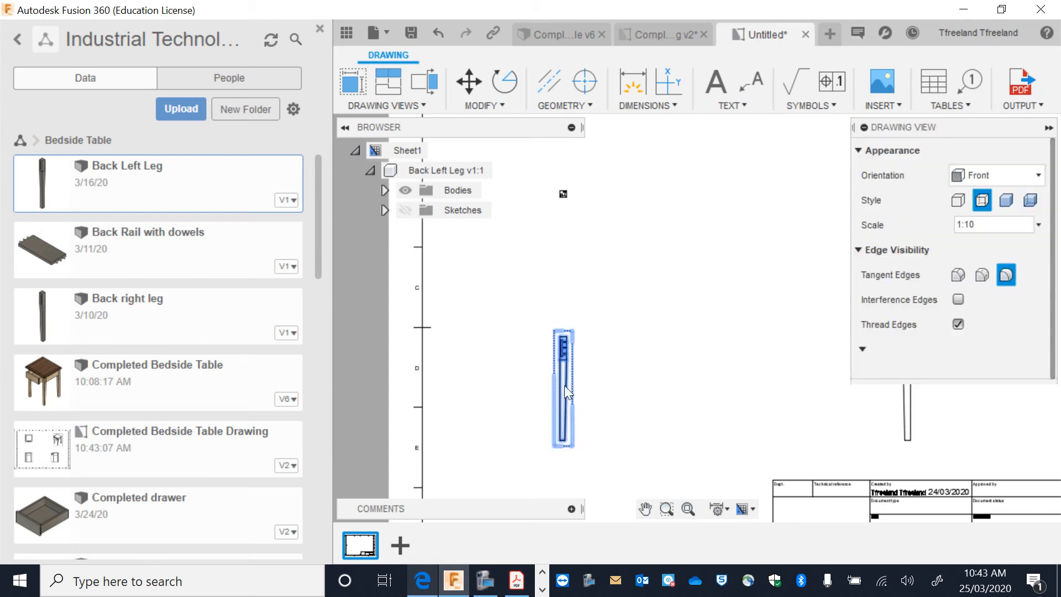
{"action": "left_click", "coordinate": [951, 203]}
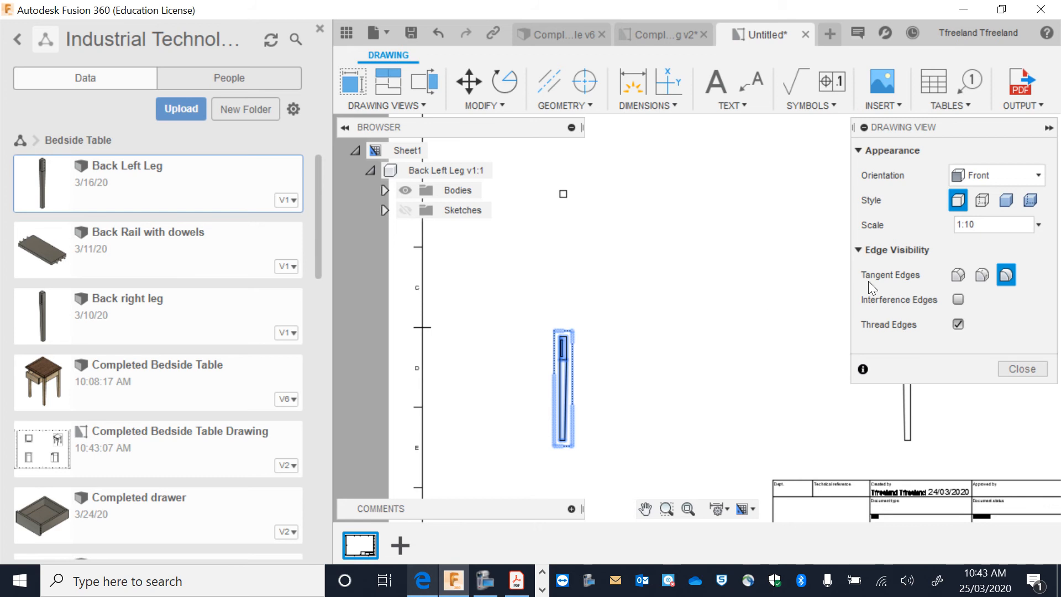
{"action": "left_click", "coordinate": [1038, 226]}
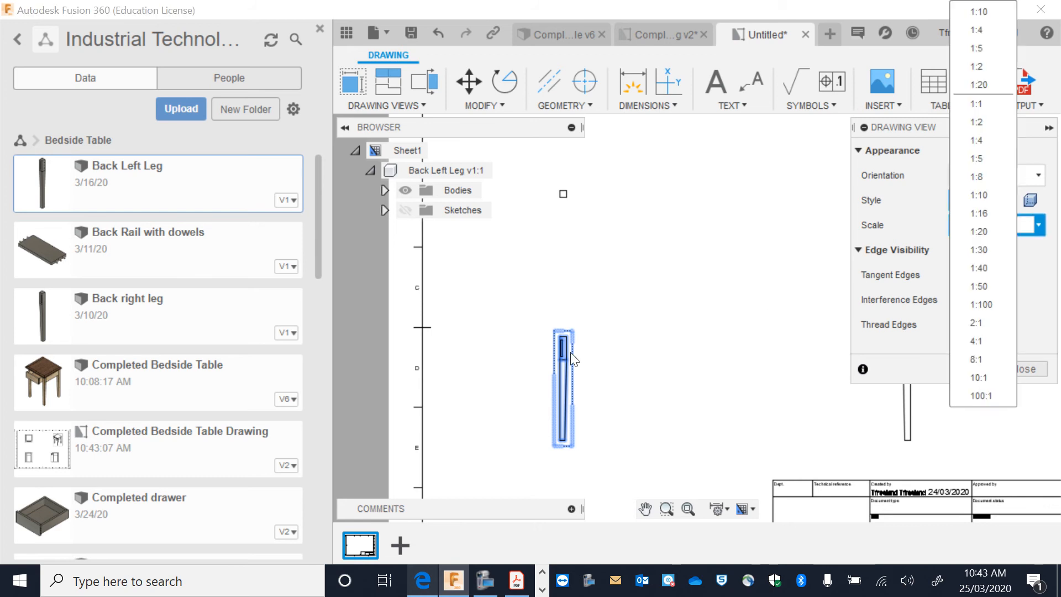
{"action": "left_click", "coordinate": [317, 29]}
{"action": "left_click", "coordinate": [1039, 226]}
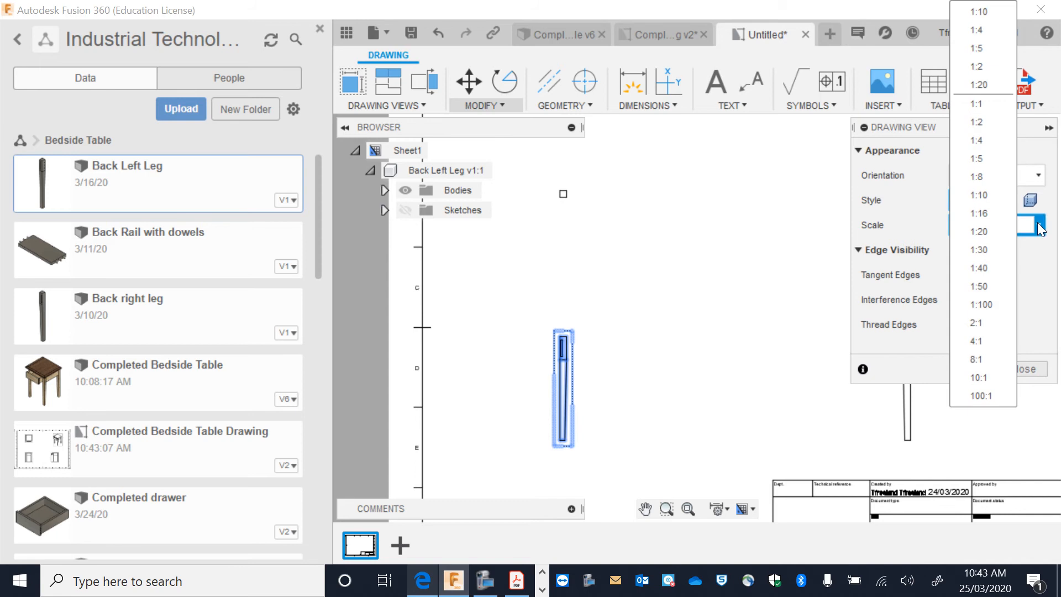
{"action": "left_click", "coordinate": [973, 183]}
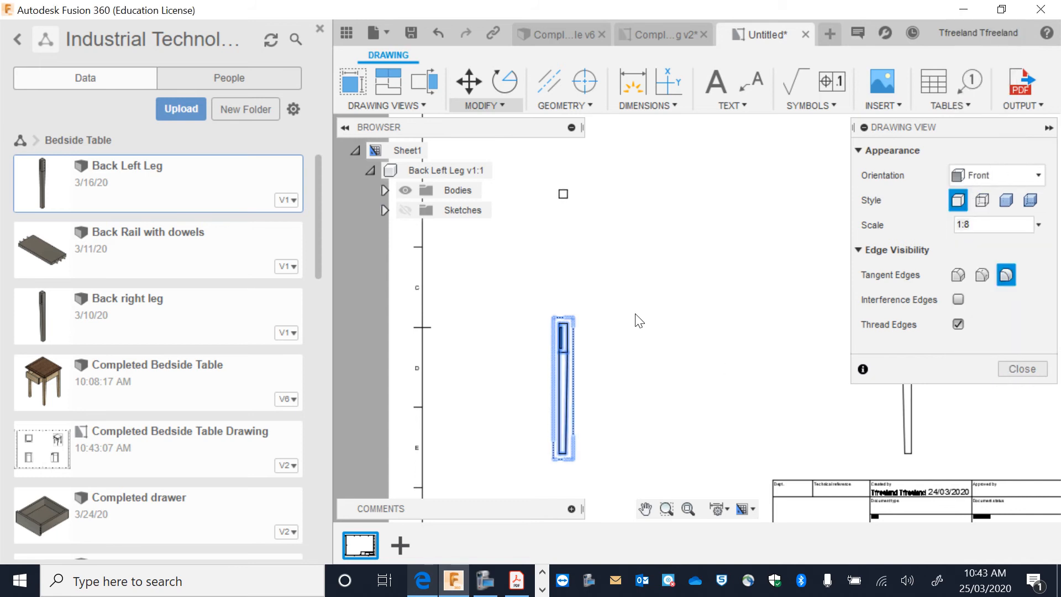
{"action": "left_click", "coordinate": [1016, 369]}
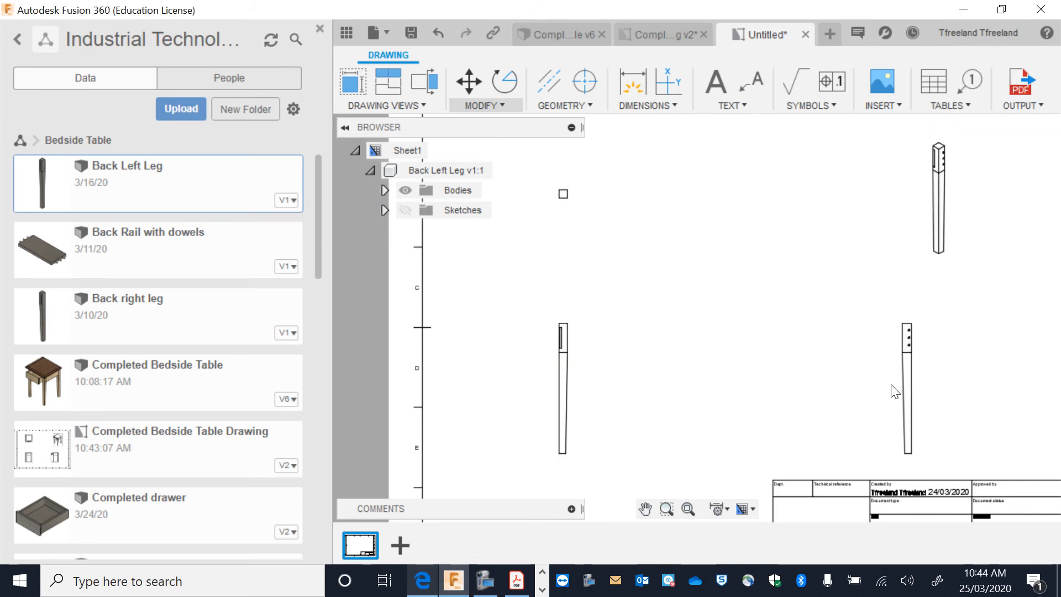
- Hide the project data list and collapse the Sheet1 tree to free up drawing space
{"action": "left_click", "coordinate": [319, 28]}
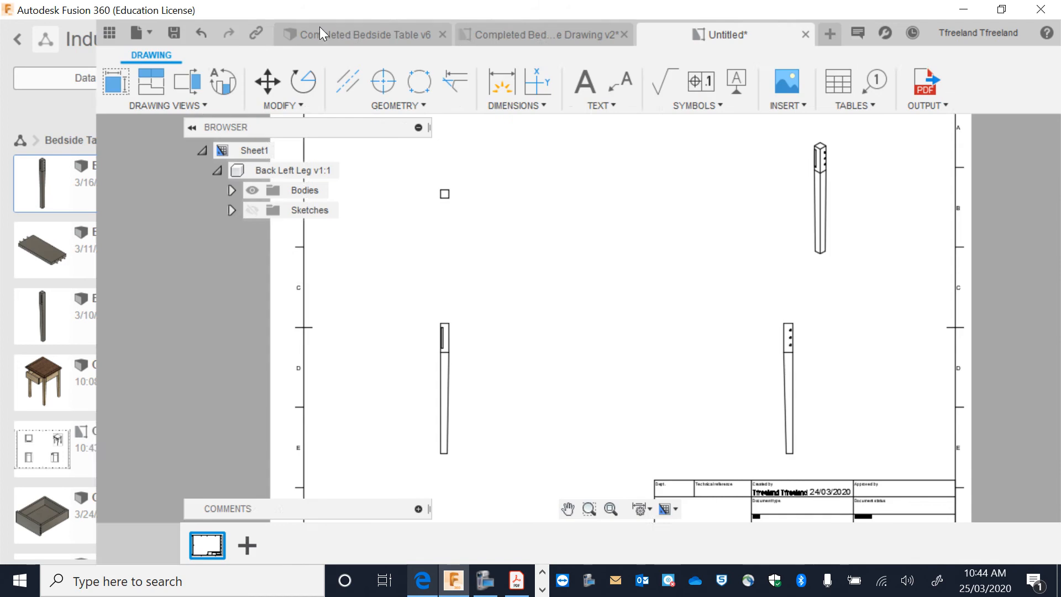
{"action": "left_click", "coordinate": [20, 154]}
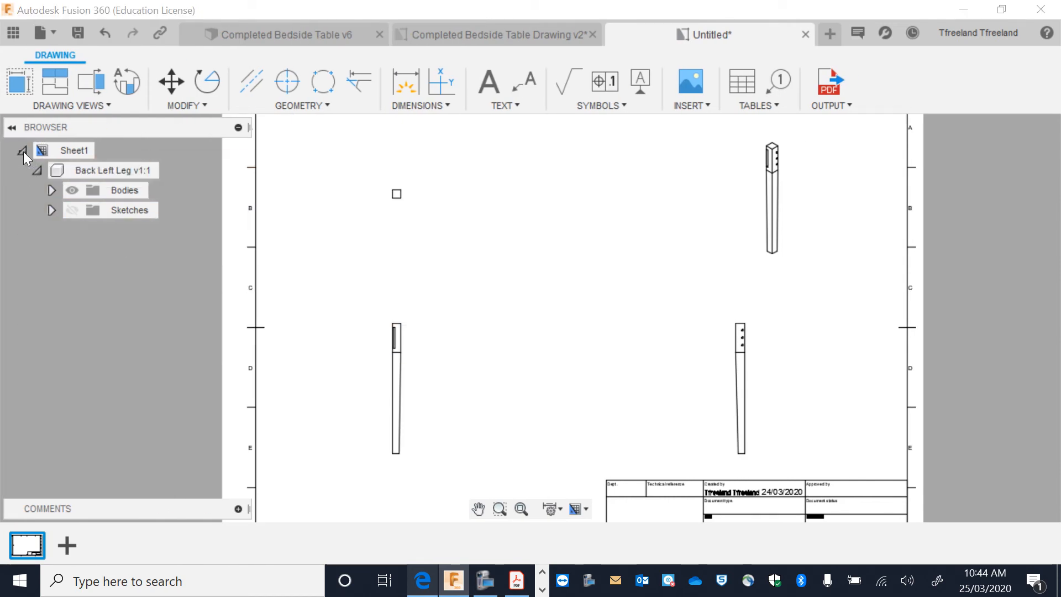
{"action": "left_click", "coordinate": [23, 150]}
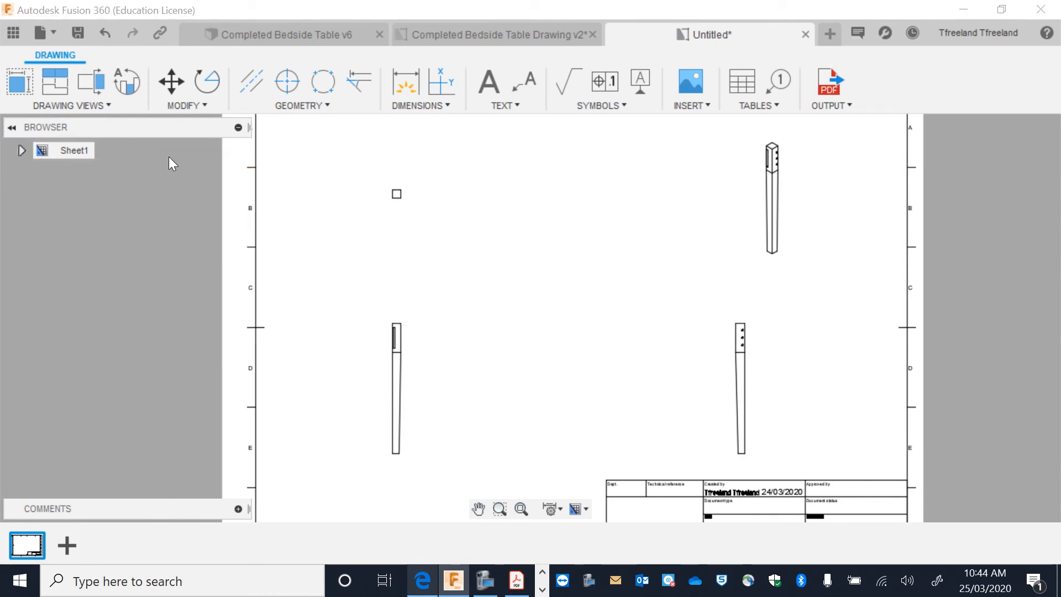
- Dimension the vertical side of the leg's square top view, placing the dimension to its right
{"action": "left_click", "coordinate": [413, 75]}
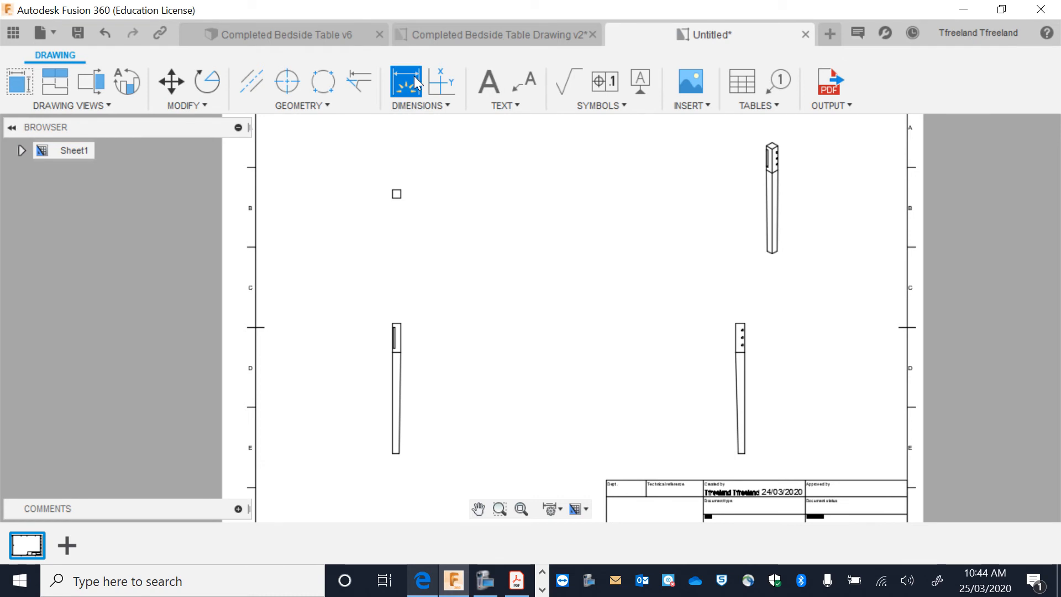
{"action": "left_click", "coordinate": [397, 191]}
{"action": "left_click", "coordinate": [397, 190]}
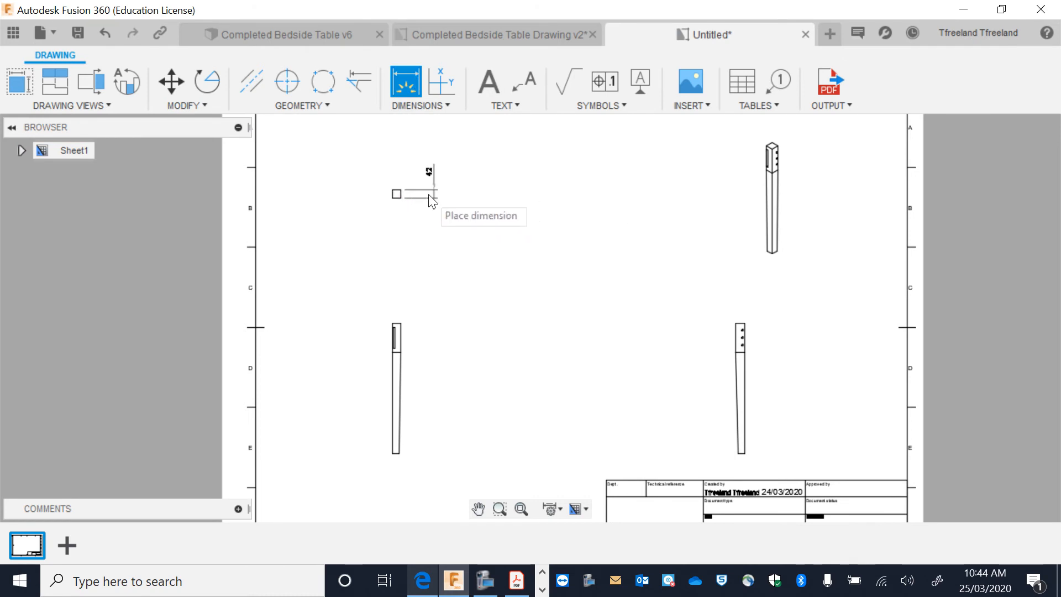
{"action": "left_click", "coordinate": [434, 194]}
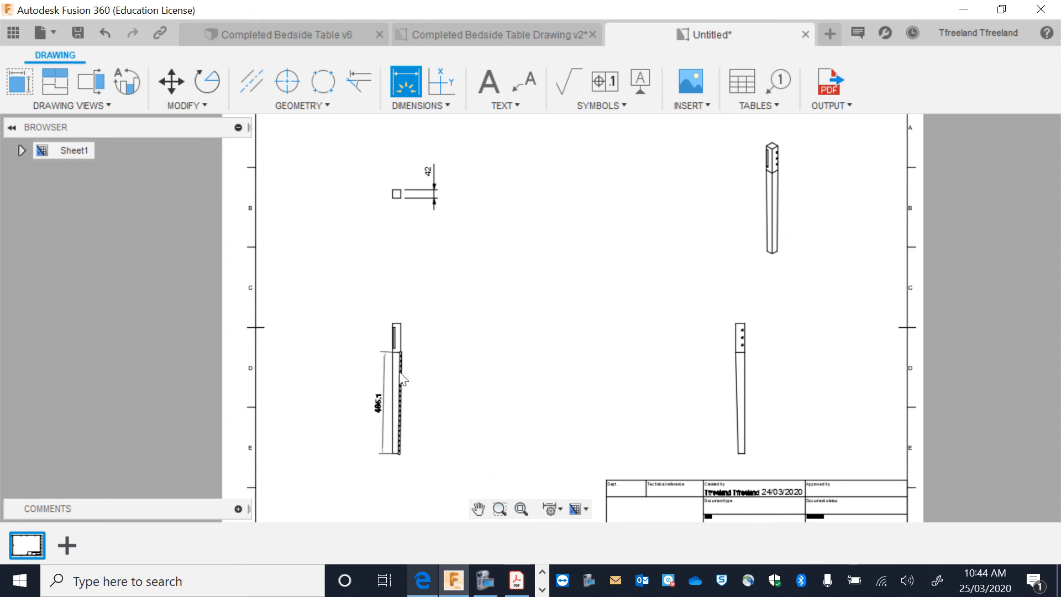
- Dimension the mortise slot in the front view, with its width above the leg and its length to the left
{"action": "scroll", "coordinate": [398, 371], "scroll_direction": "up", "scroll_amount": 5}
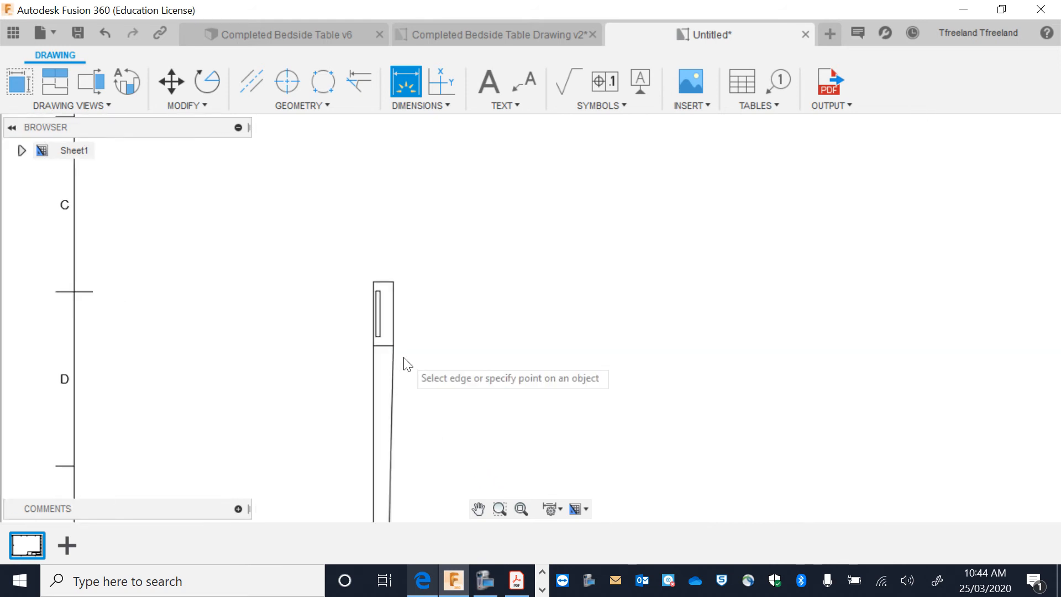
{"action": "left_click", "coordinate": [373, 288]}
{"action": "left_click", "coordinate": [369, 288]}
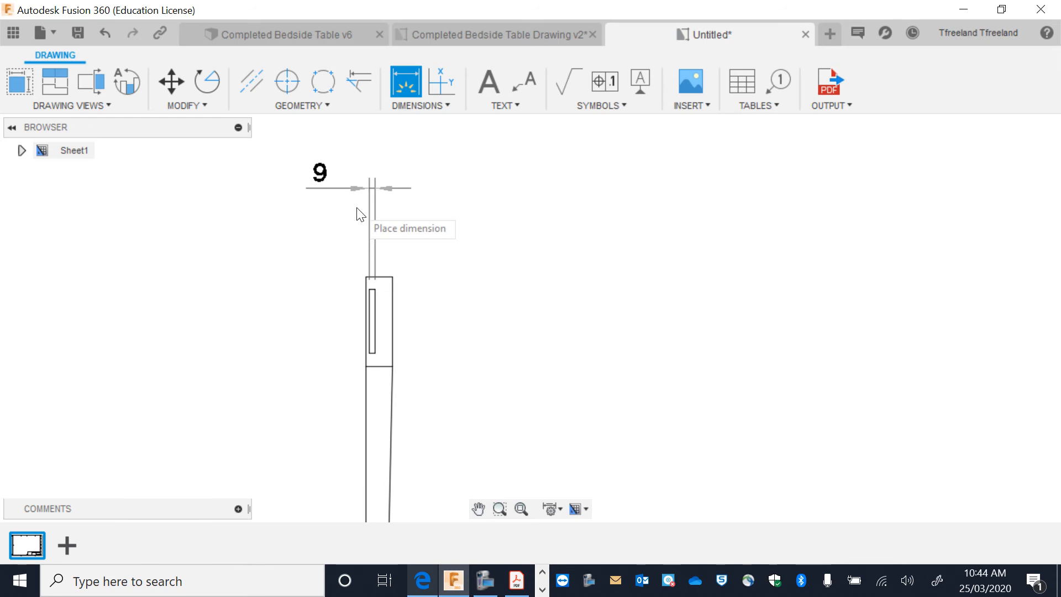
{"action": "left_click", "coordinate": [359, 182]}
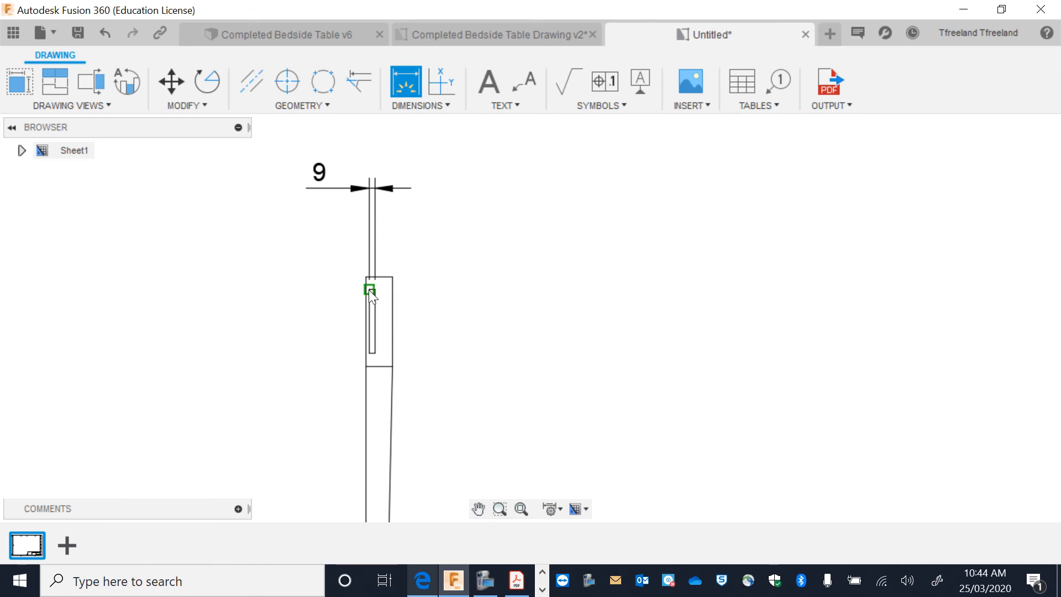
{"action": "left_click", "coordinate": [373, 345]}
{"action": "left_click", "coordinate": [322, 359]}
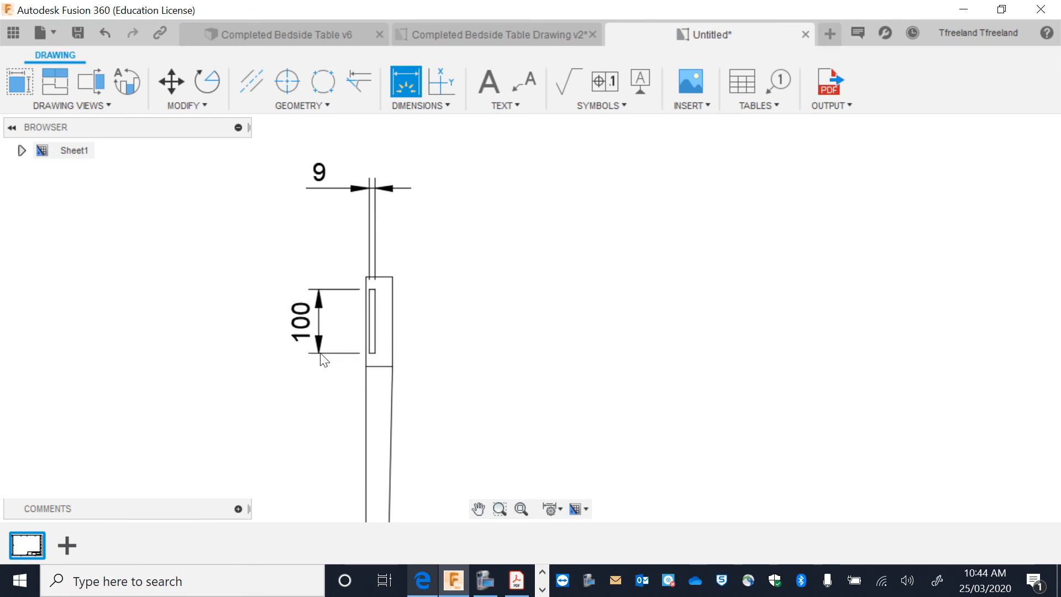
{"action": "scroll", "coordinate": [326, 359], "scroll_direction": "down", "scroll_amount": 5}
{"action": "scroll", "coordinate": [615, 372], "scroll_direction": "up", "scroll_amount": 5}
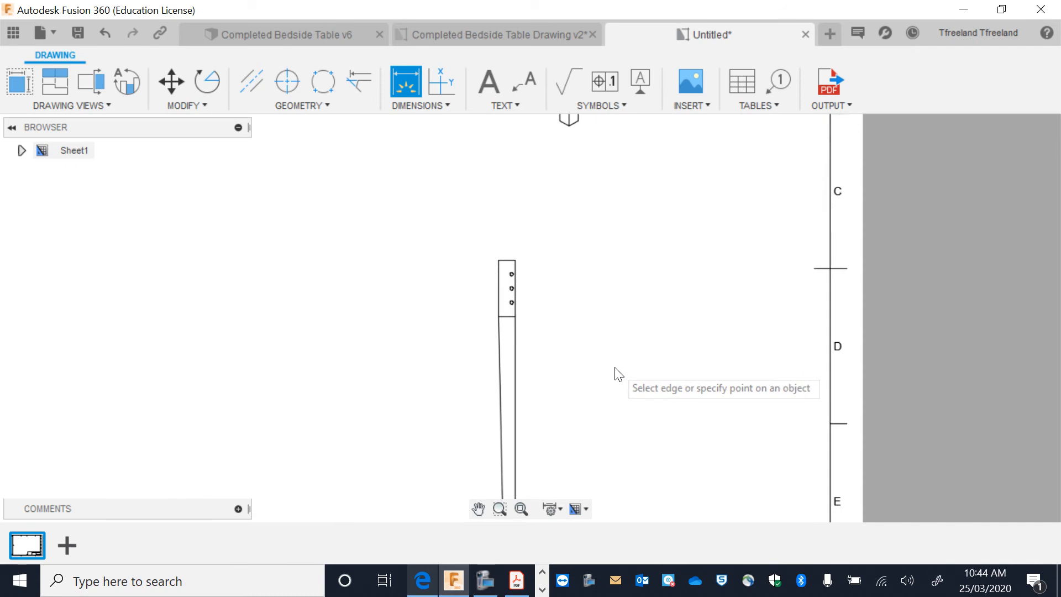
{"action": "left_click", "coordinate": [451, 222]}
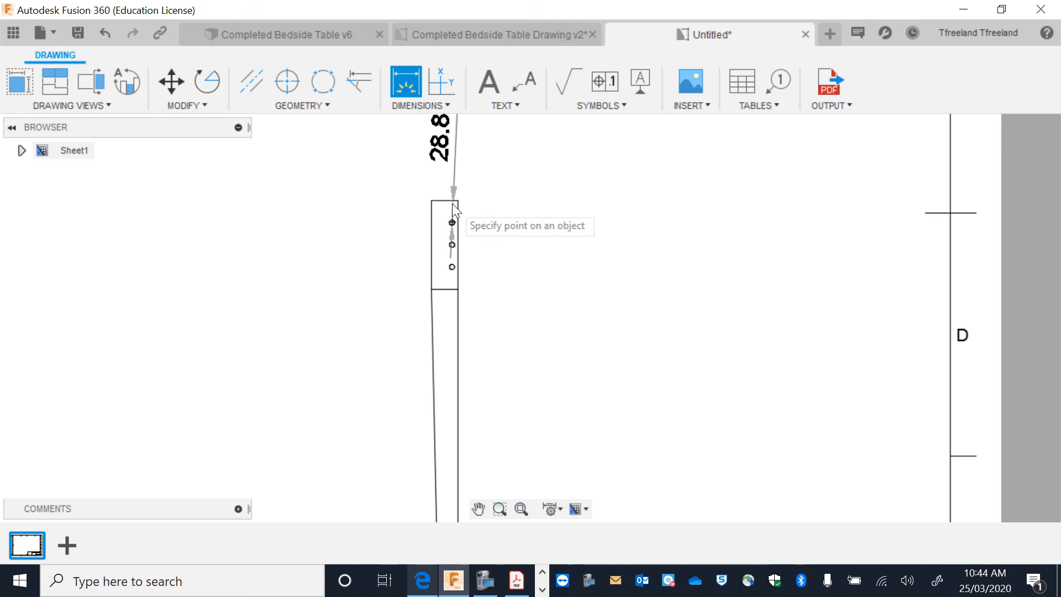
{"action": "key", "text": "Escape"}
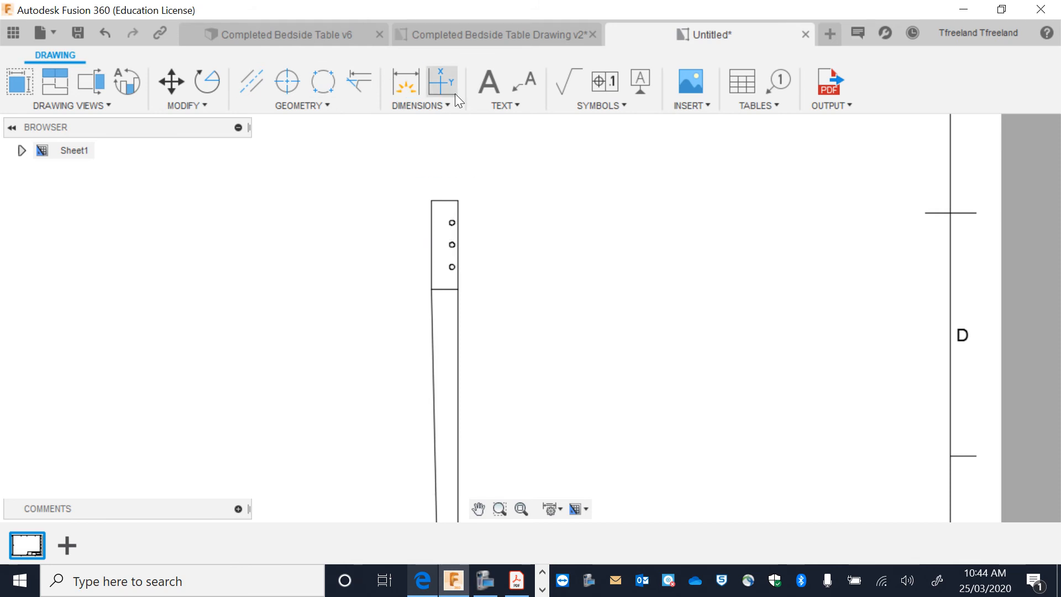
{"action": "left_click", "coordinate": [406, 82]}
{"action": "scroll", "coordinate": [474, 240], "scroll_direction": "up", "scroll_amount": 3}
{"action": "left_click", "coordinate": [420, 202]}
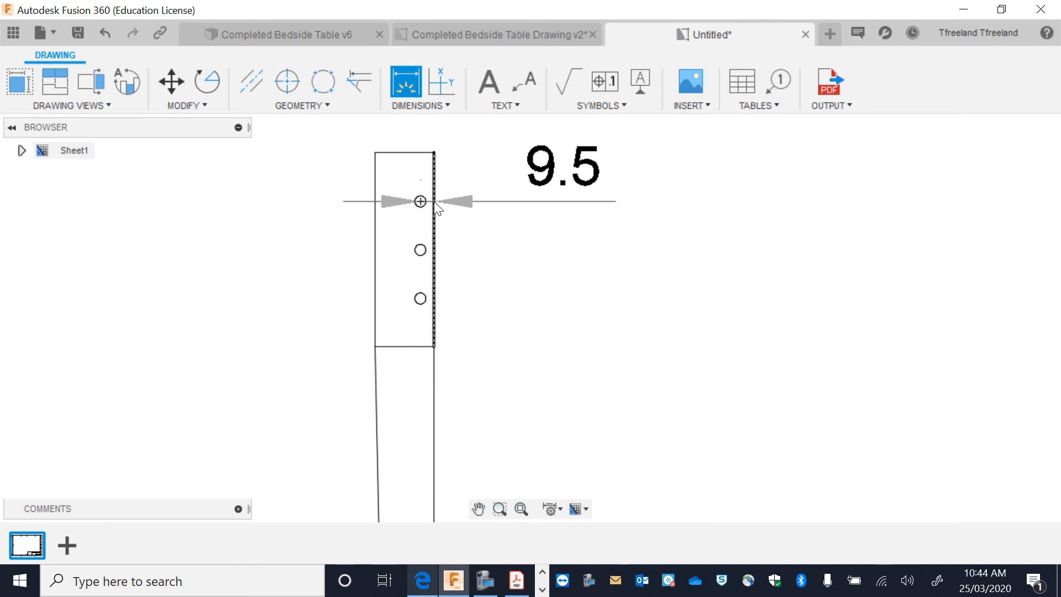
{"action": "scroll", "coordinate": [436, 141], "scroll_direction": "down", "scroll_amount": 2}
{"action": "key", "text": "Escape"}
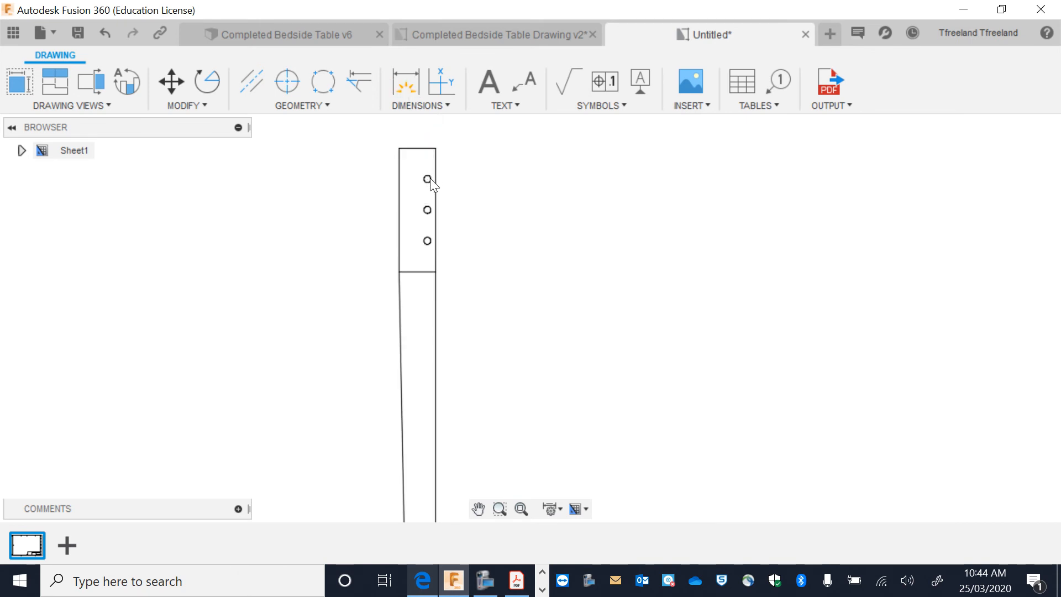
- Dimension the distance from the top hole's centre to the leg's top edge in the side view, placing it to the right
{"action": "scroll", "coordinate": [430, 178], "scroll_direction": "down", "scroll_amount": 1}
{"action": "left_click", "coordinate": [409, 88]}
{"action": "scroll", "coordinate": [425, 177], "scroll_direction": "up", "scroll_amount": 1}
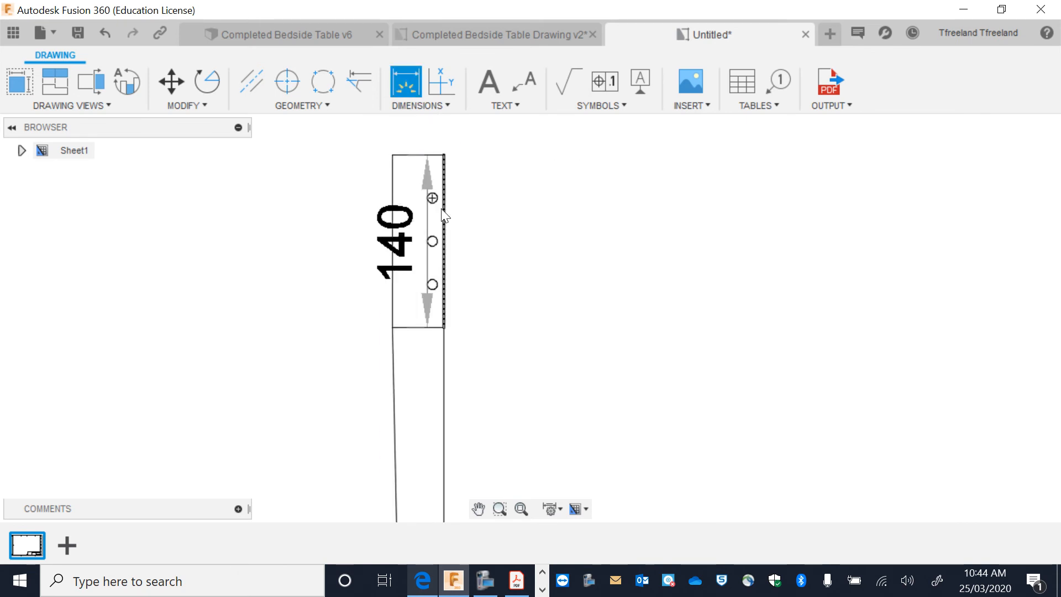
{"action": "left_click", "coordinate": [432, 197]}
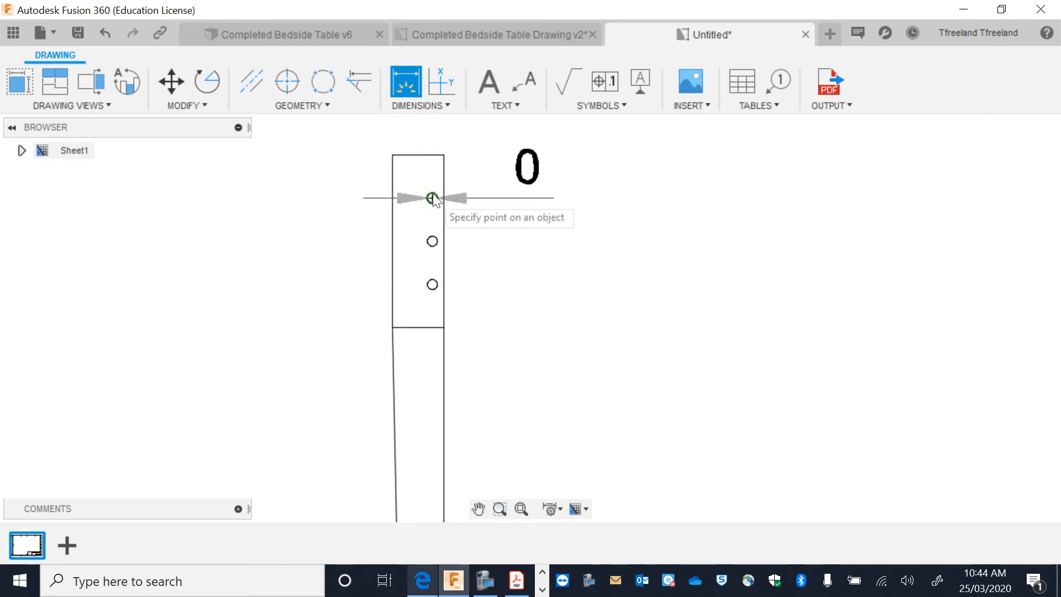
{"action": "left_click", "coordinate": [436, 160]}
{"action": "scroll", "coordinate": [648, 175], "scroll_direction": "down", "scroll_amount": 4}
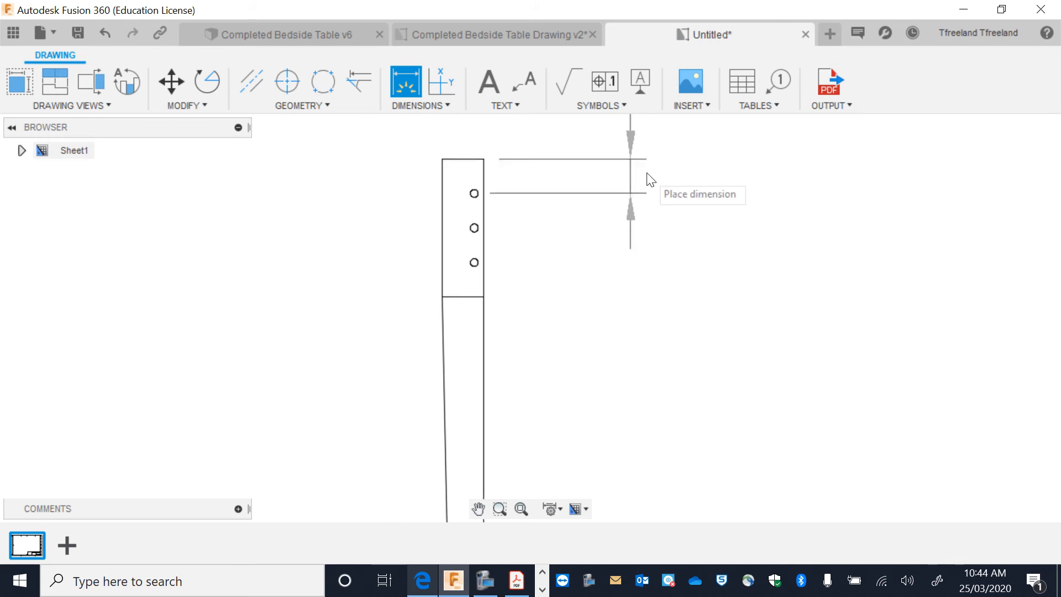
{"action": "left_click", "coordinate": [648, 175]}
- Dimension the height of the leg's straight upper section in the side view, placing the dimension to its left
{"action": "scroll", "coordinate": [596, 191], "scroll_direction": "up", "scroll_amount": 5}
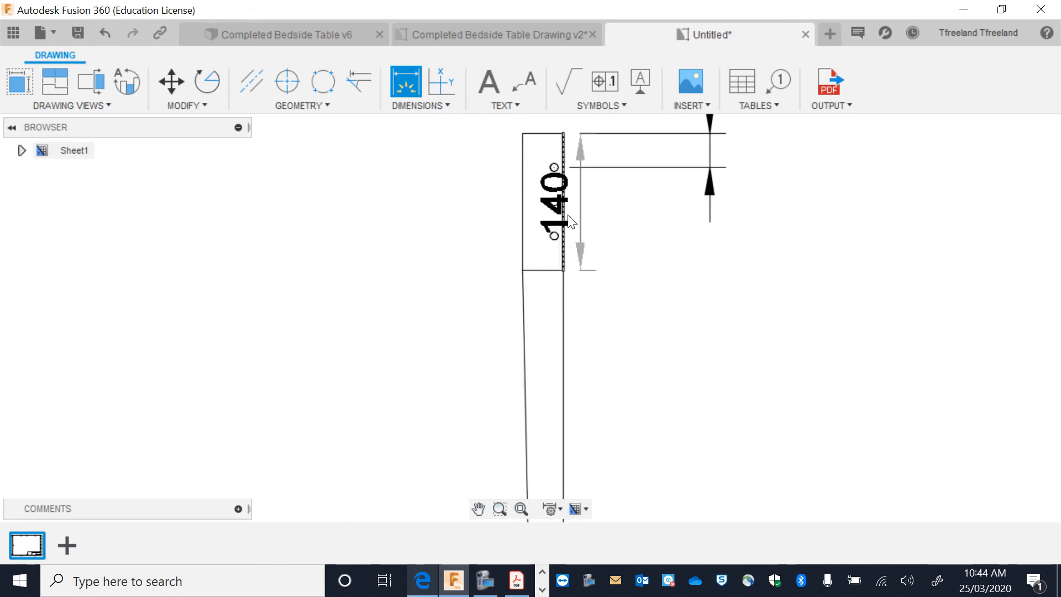
{"action": "left_click", "coordinate": [522, 270]}
{"action": "left_click", "coordinate": [522, 133]}
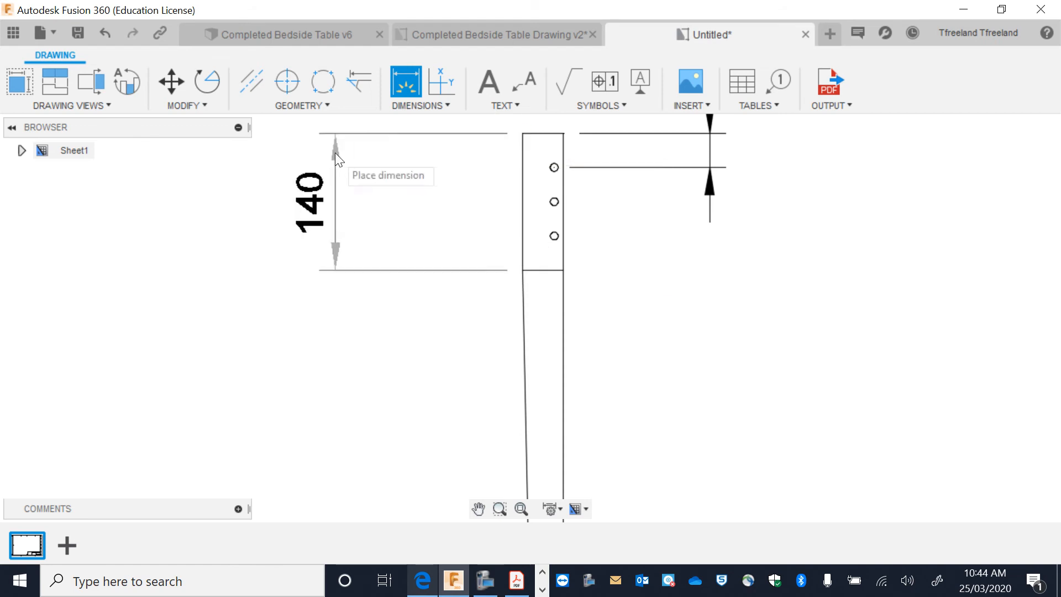
{"action": "left_click", "coordinate": [368, 159]}
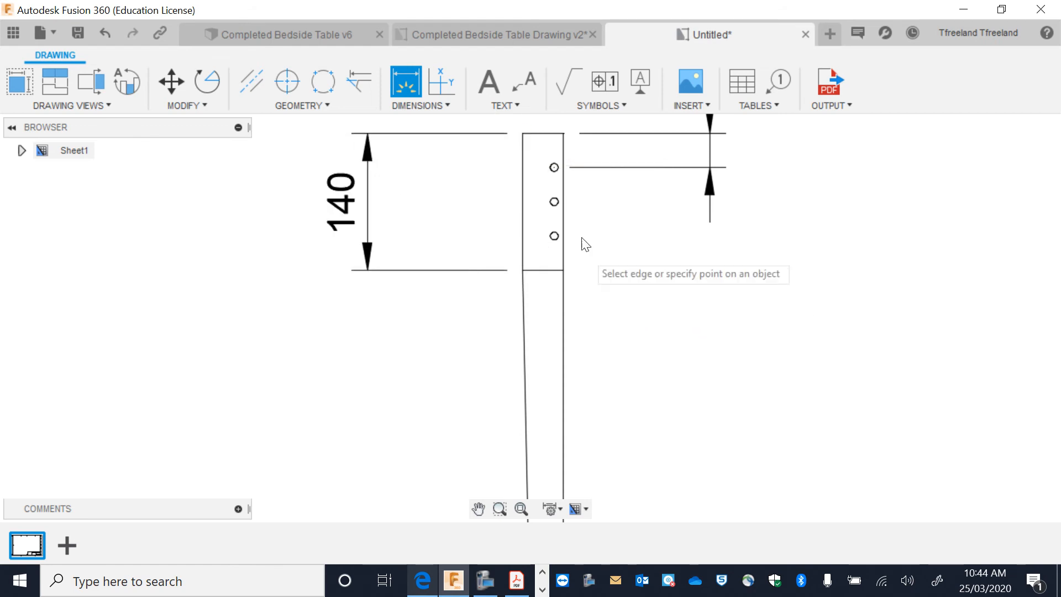
{"action": "left_click", "coordinate": [554, 167]}
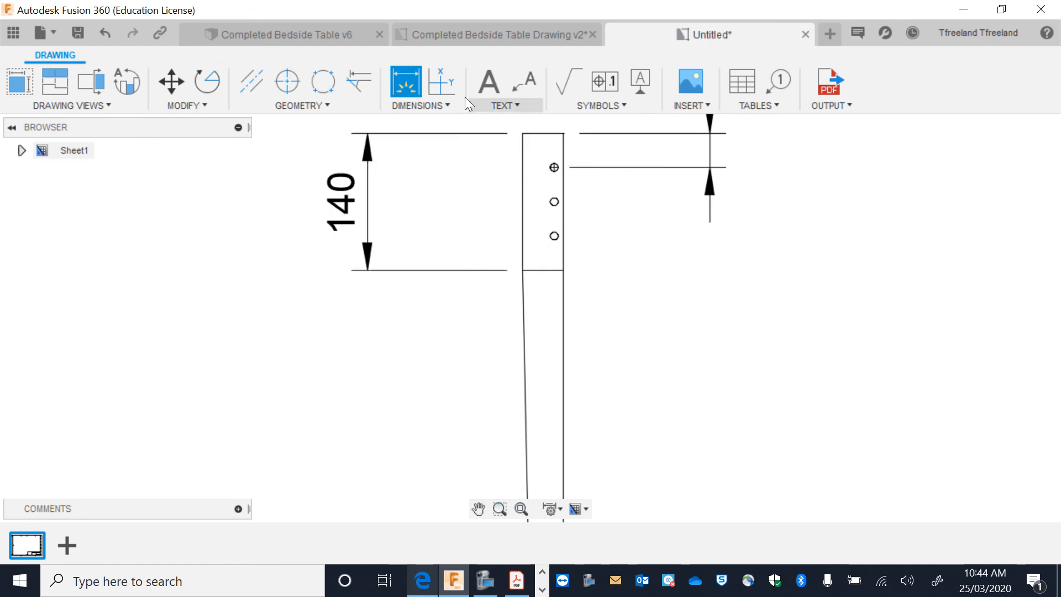
{"action": "left_click", "coordinate": [554, 167]}
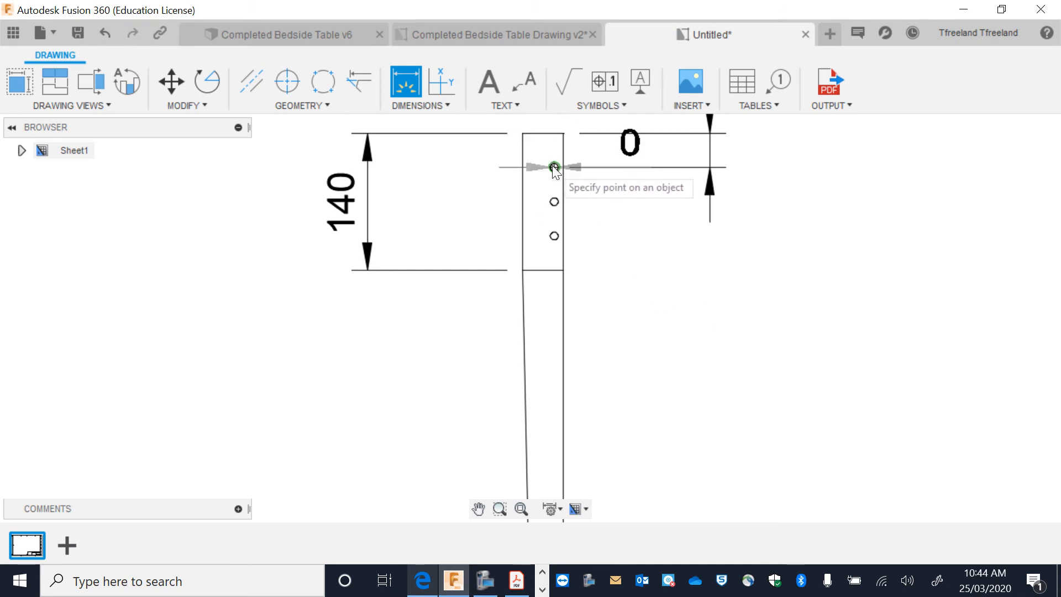
{"action": "left_click", "coordinate": [554, 201]}
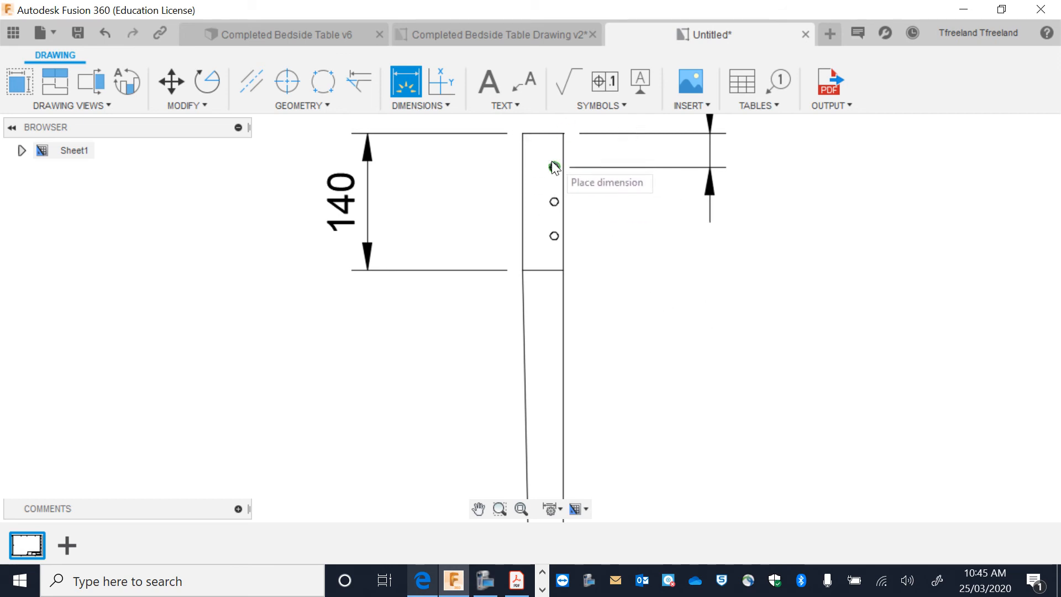
{"action": "key", "text": "Escape"}
- Add a center mark to the top hole in the leg's side view
{"action": "scroll", "coordinate": [431, 171], "scroll_direction": "down", "scroll_amount": 5}
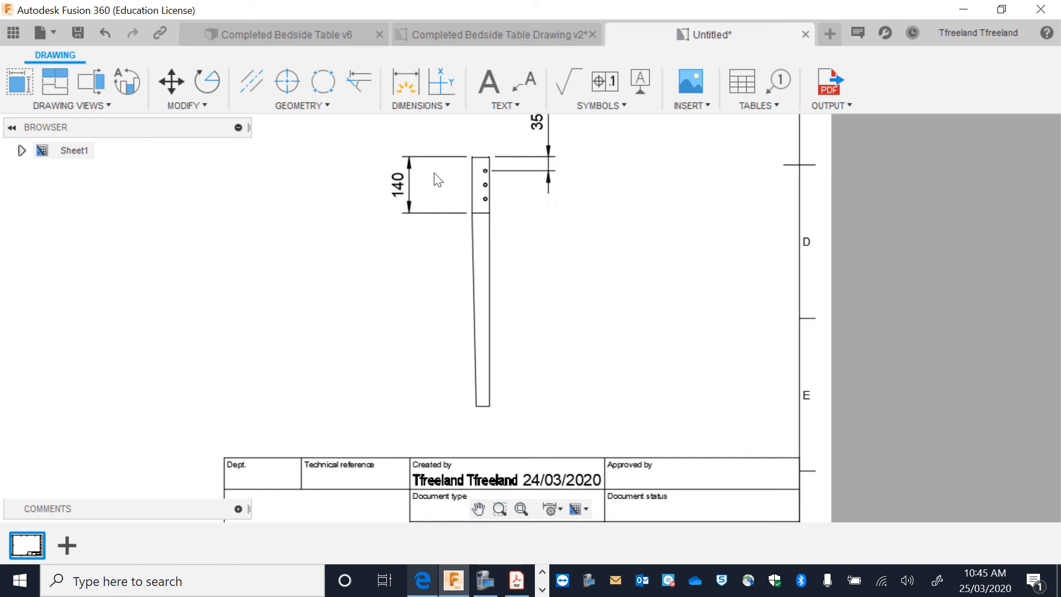
{"action": "left_click", "coordinate": [292, 86]}
{"action": "scroll", "coordinate": [478, 178], "scroll_direction": "up", "scroll_amount": 4}
{"action": "scroll", "coordinate": [478, 181], "scroll_direction": "up", "scroll_amount": 2}
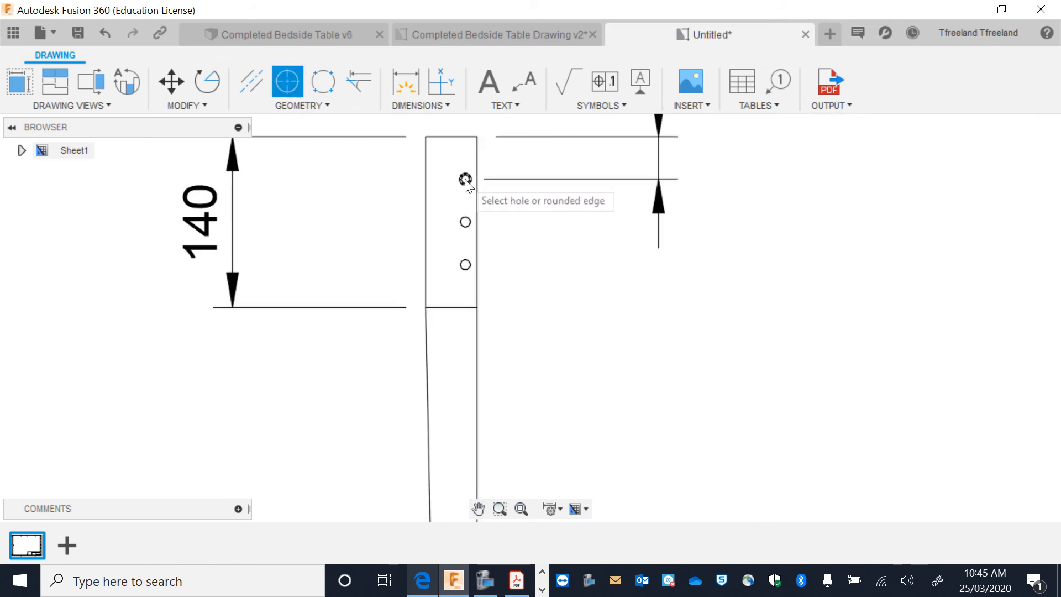
{"action": "left_click", "coordinate": [466, 179]}
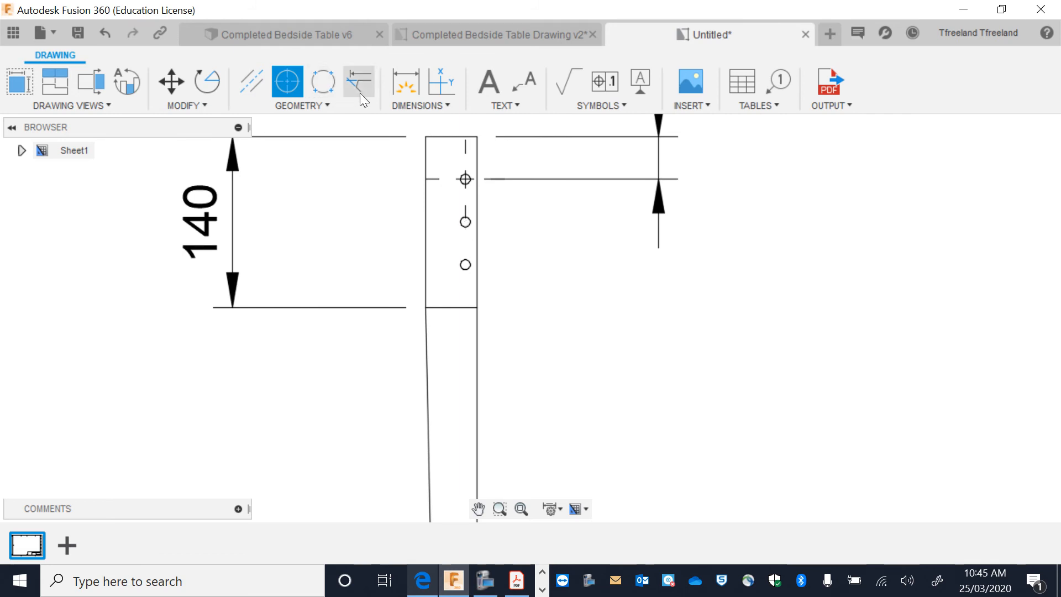
- Try a radius dimension on the middle hole of the side view, placed to its right, and undo it
{"action": "left_click", "coordinate": [414, 81]}
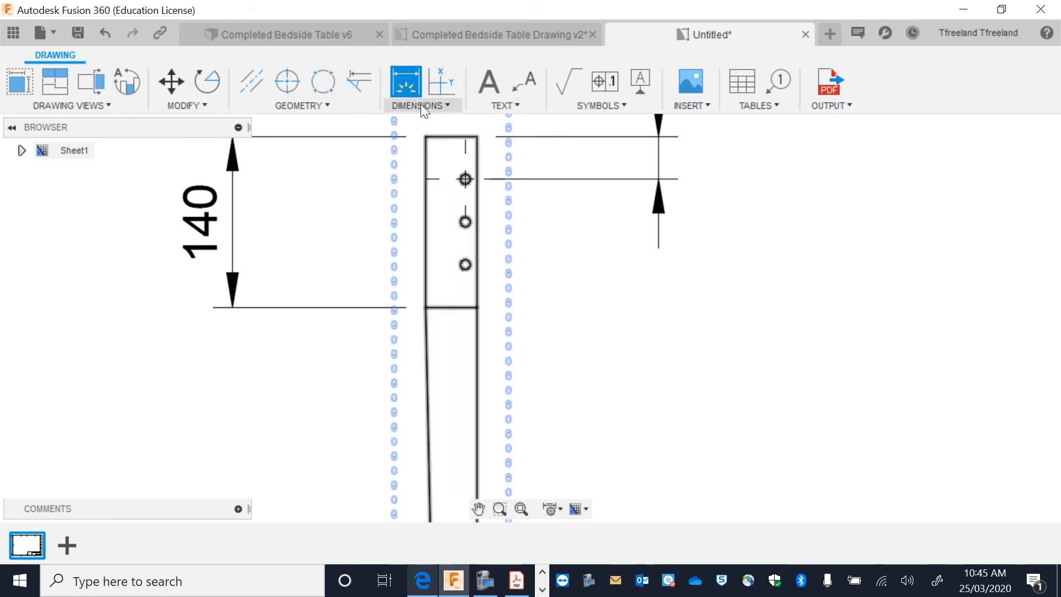
{"action": "left_click", "coordinate": [421, 105]}
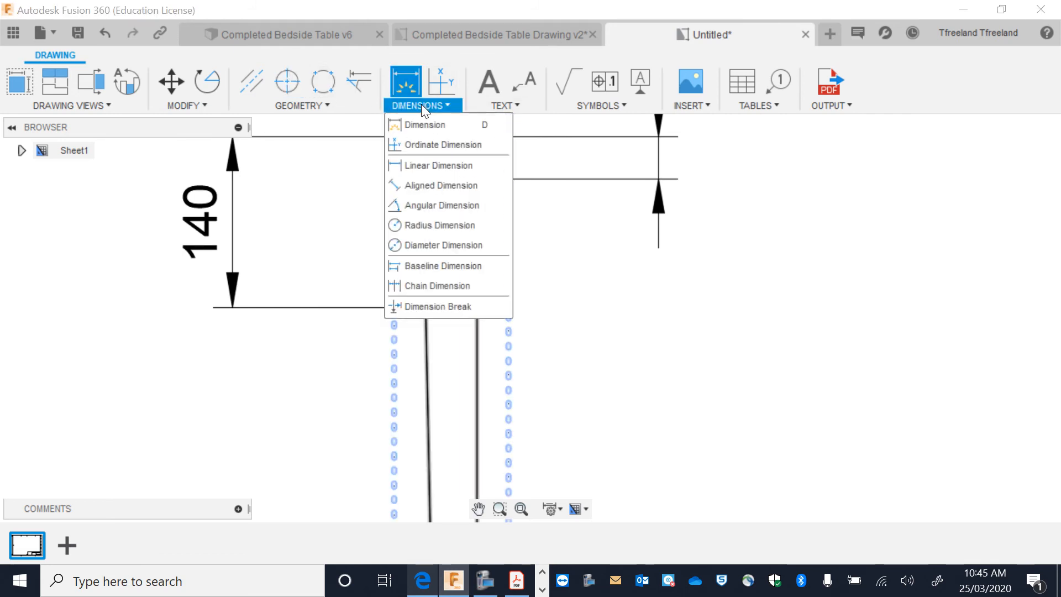
{"action": "left_click", "coordinate": [451, 231]}
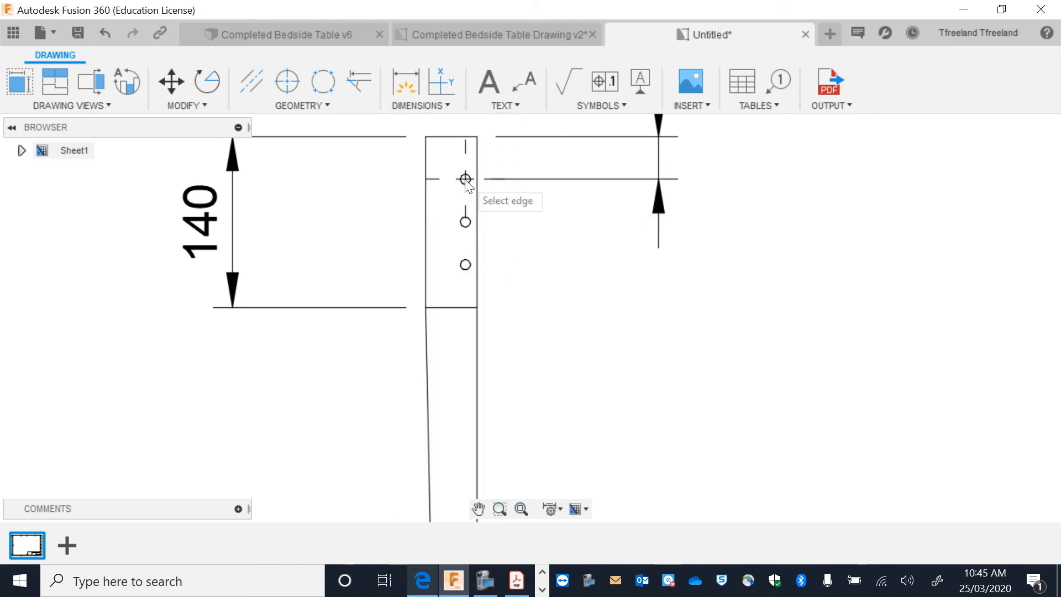
{"action": "left_click", "coordinate": [426, 106]}
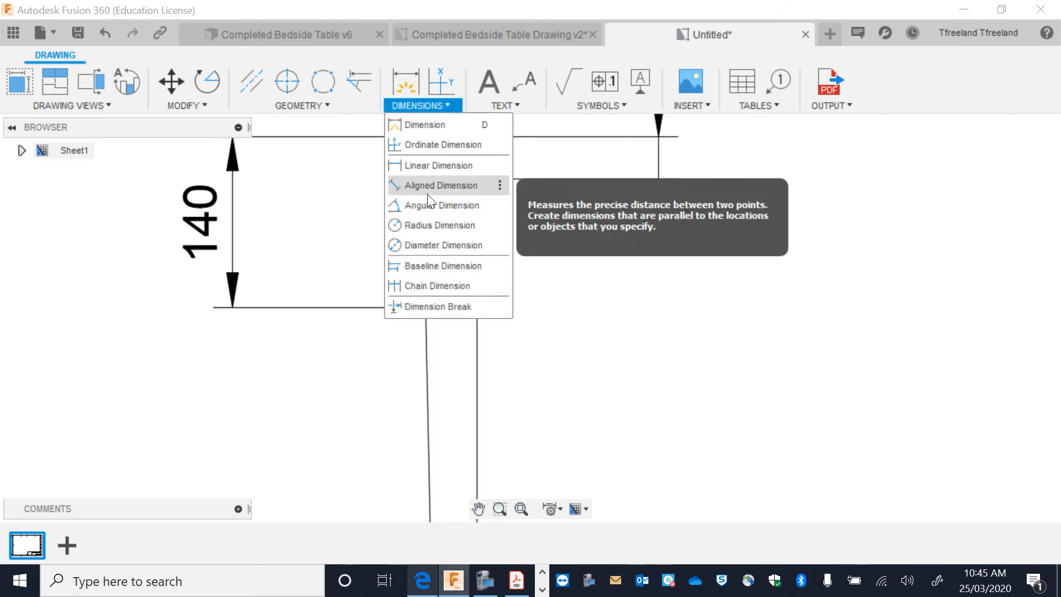
{"action": "left_click", "coordinate": [432, 224]}
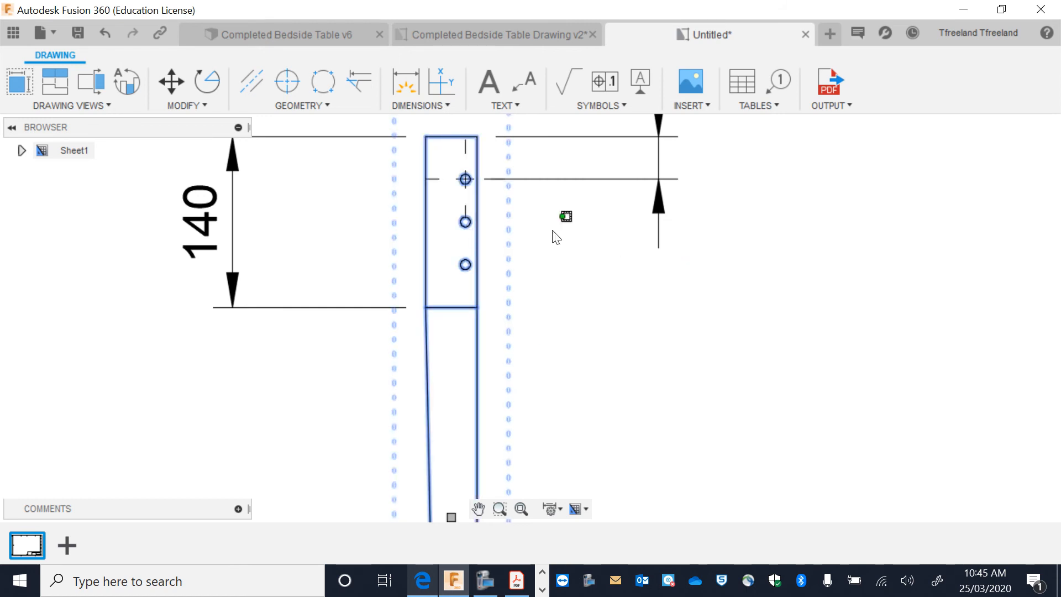
{"action": "left_click", "coordinate": [465, 222]}
{"action": "left_click", "coordinate": [465, 222]}
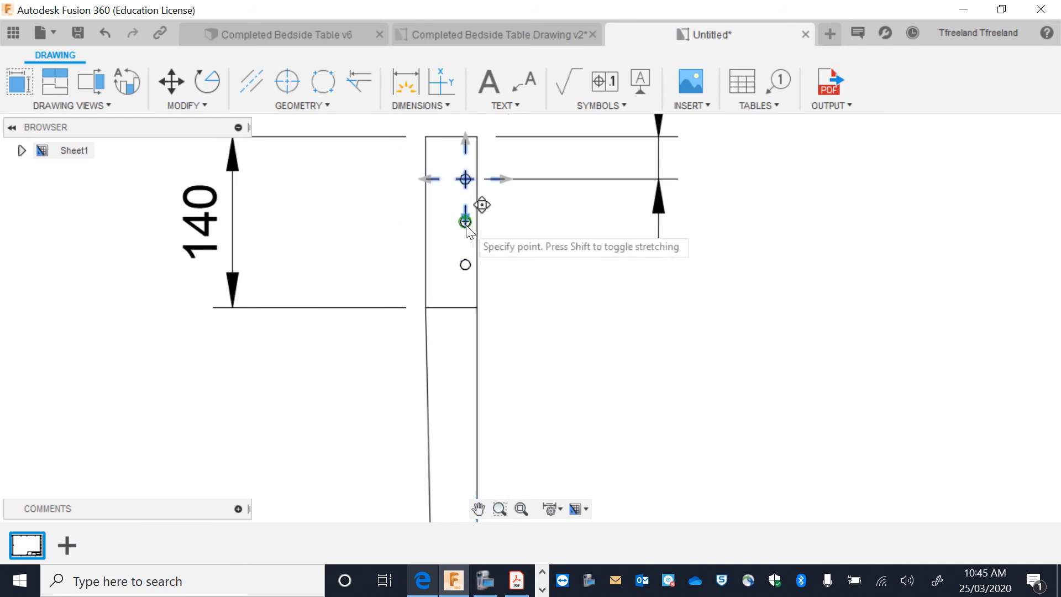
{"action": "left_click", "coordinate": [397, 105]}
{"action": "left_click", "coordinate": [438, 220]}
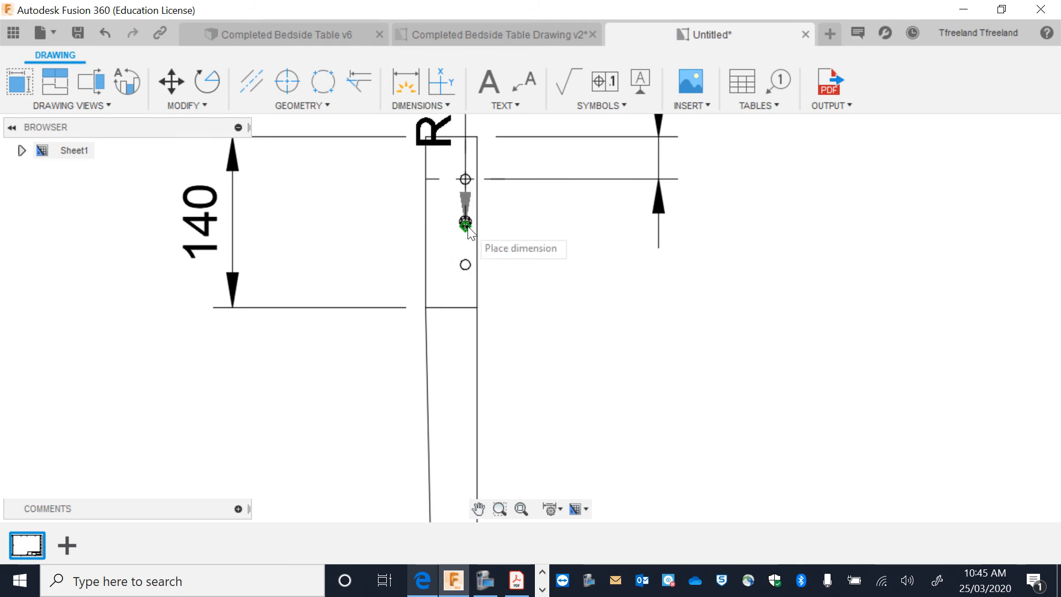
{"action": "left_click", "coordinate": [543, 225]}
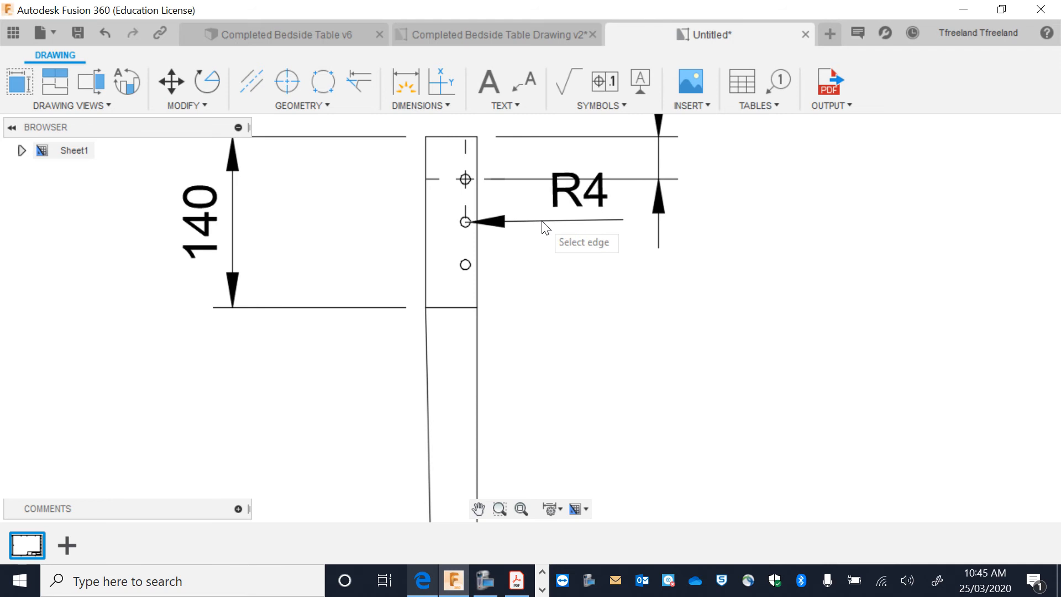
{"action": "key", "text": "Escape"}
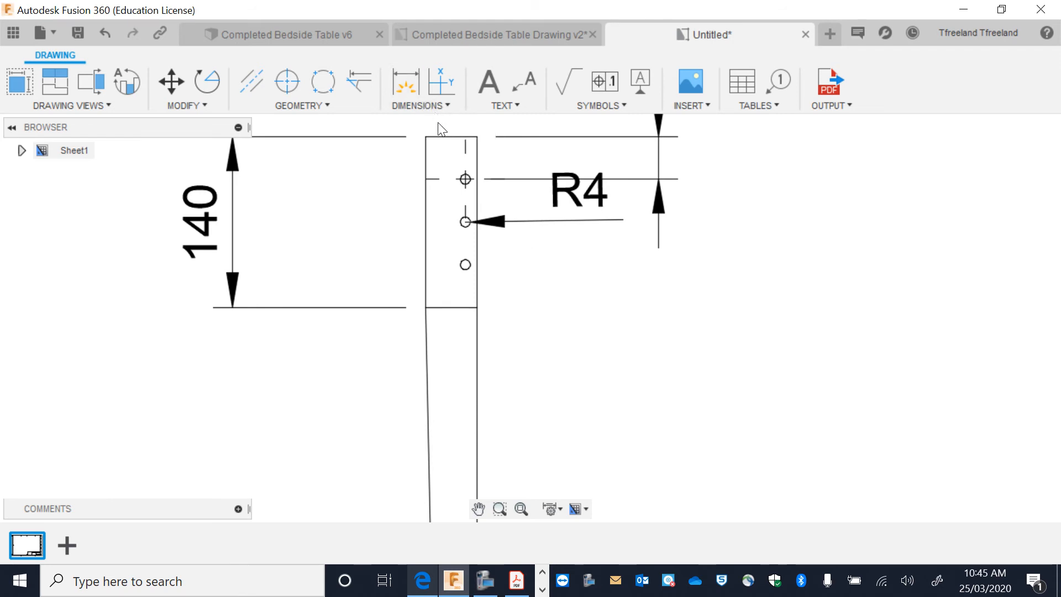
{"action": "key", "text": "ctrl+z"}
- Add a diameter dimension to the middle hole in the side view, placing it just right of the leg
{"action": "left_click", "coordinate": [408, 111]}
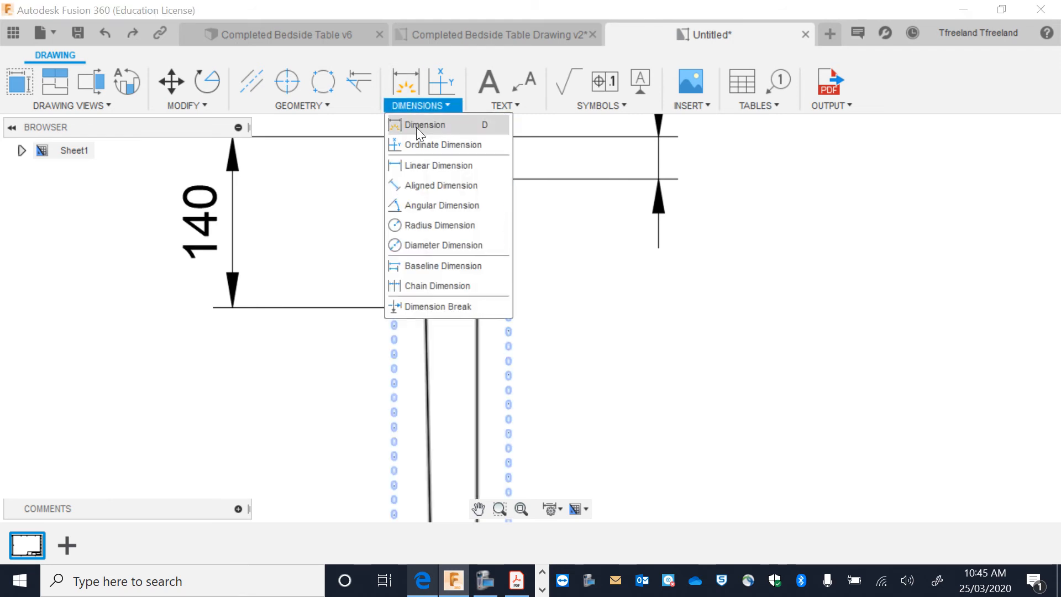
{"action": "left_click", "coordinate": [445, 225]}
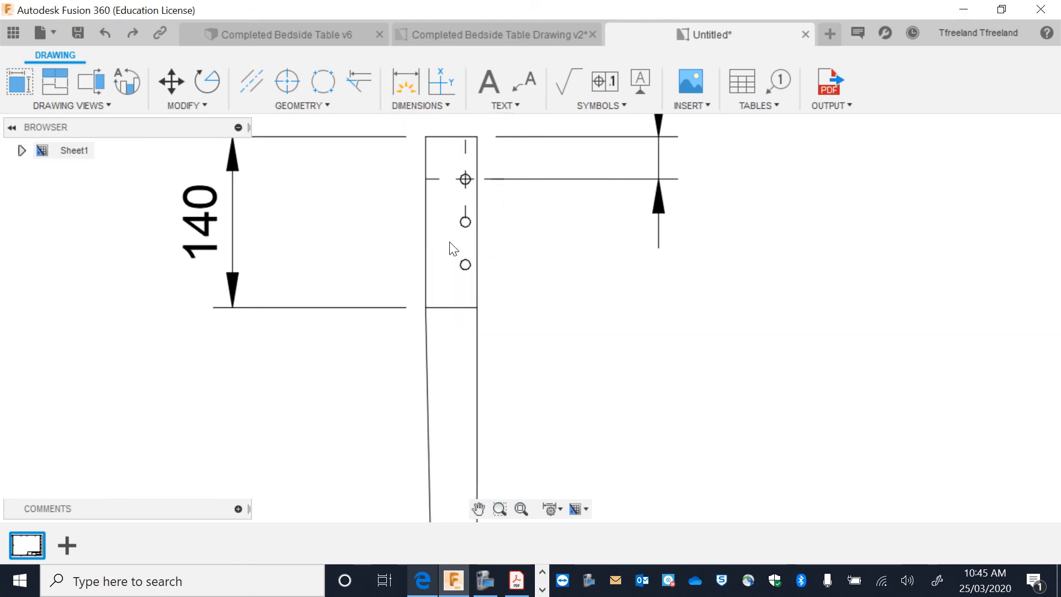
{"action": "left_click", "coordinate": [469, 222]}
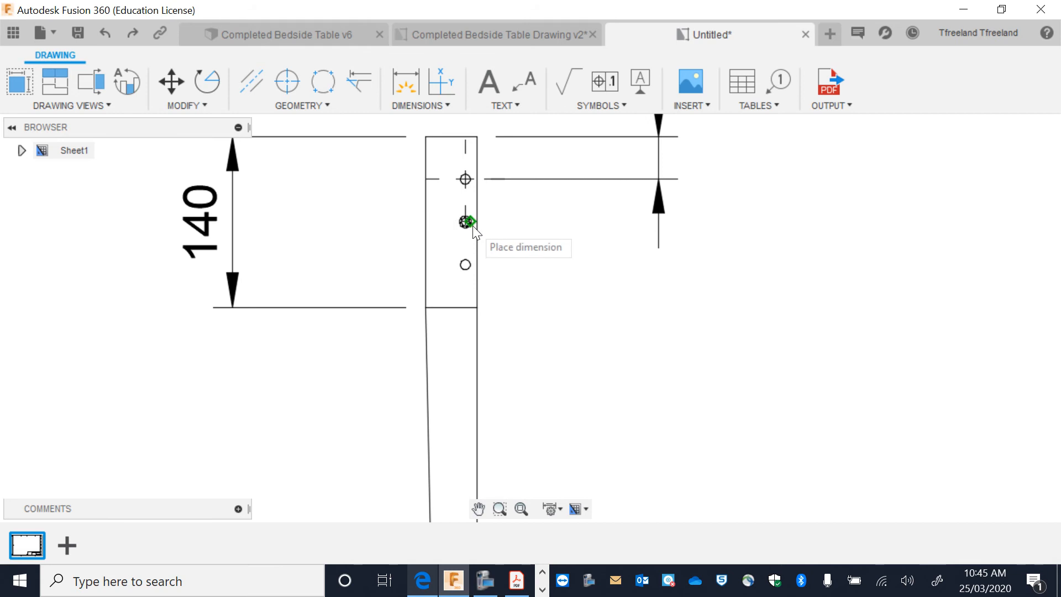
{"action": "left_click", "coordinate": [508, 233]}
{"action": "scroll", "coordinate": [508, 234], "scroll_direction": "down", "scroll_amount": 5}
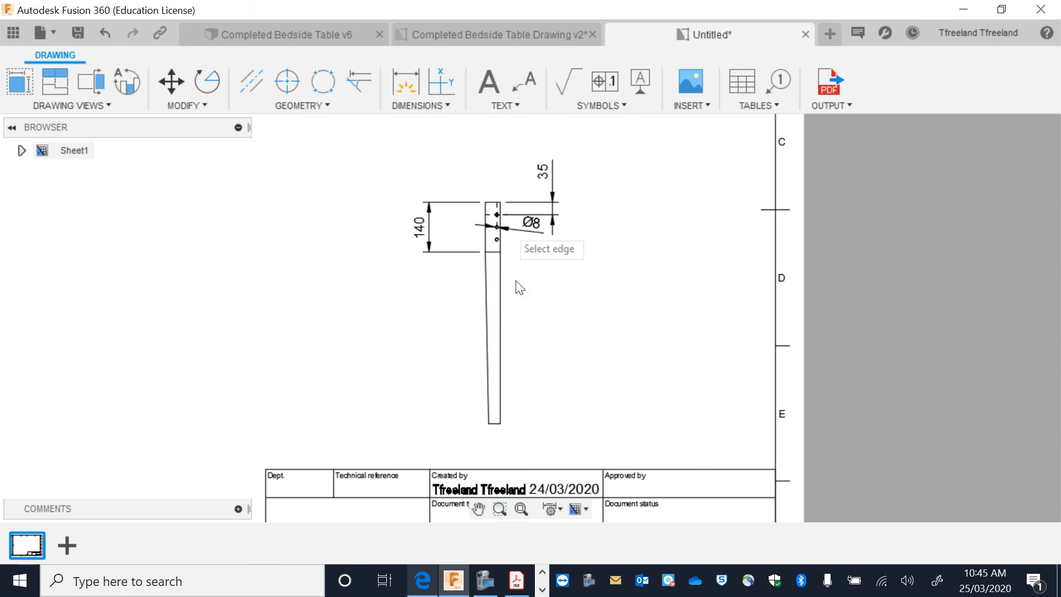
- Dimension the leg's overall length in the front view from top corner to bottom corner, placing it to the left
{"action": "scroll", "coordinate": [340, 279], "scroll_direction": "down", "scroll_amount": 3}
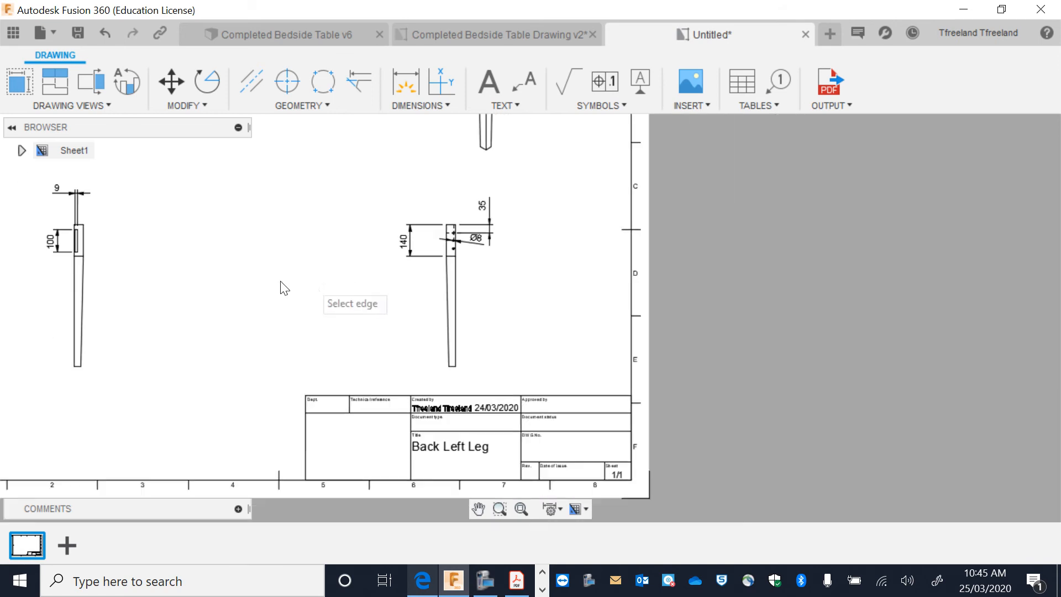
{"action": "left_click", "coordinate": [402, 91]}
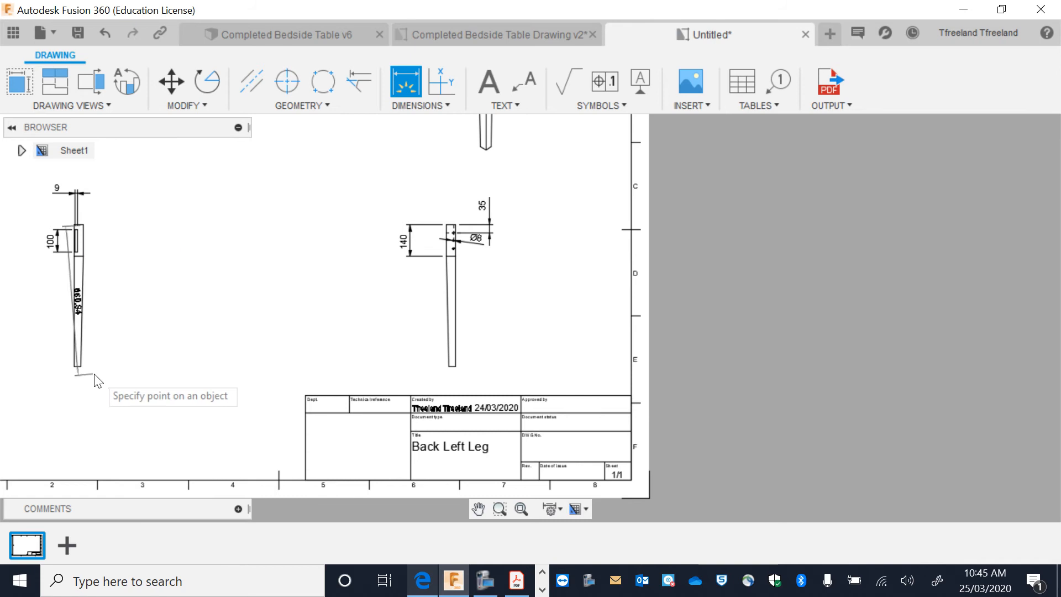
{"action": "key", "text": "Escape"}
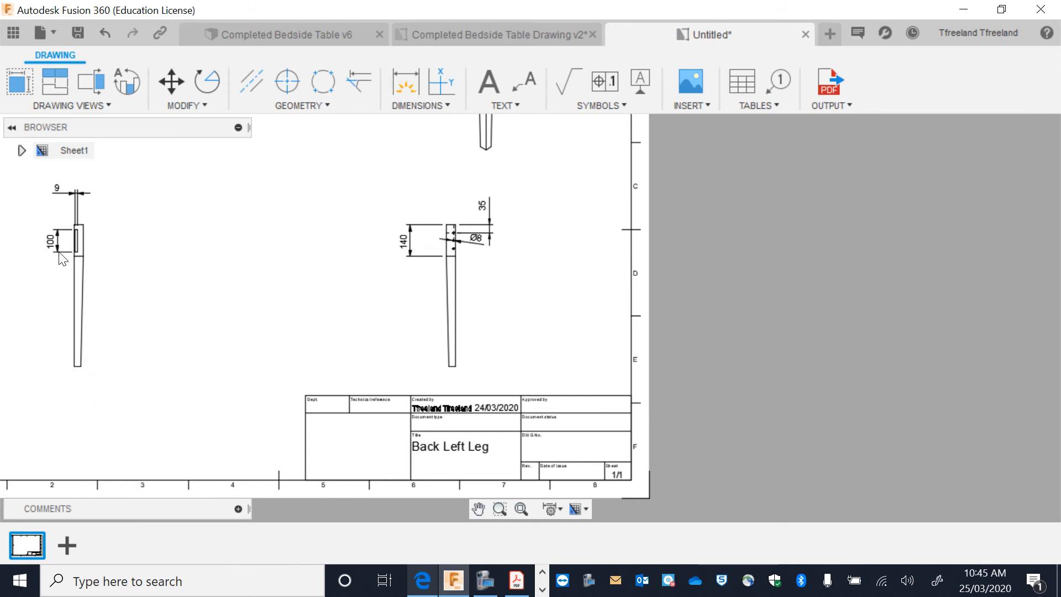
{"action": "left_click", "coordinate": [72, 225]}
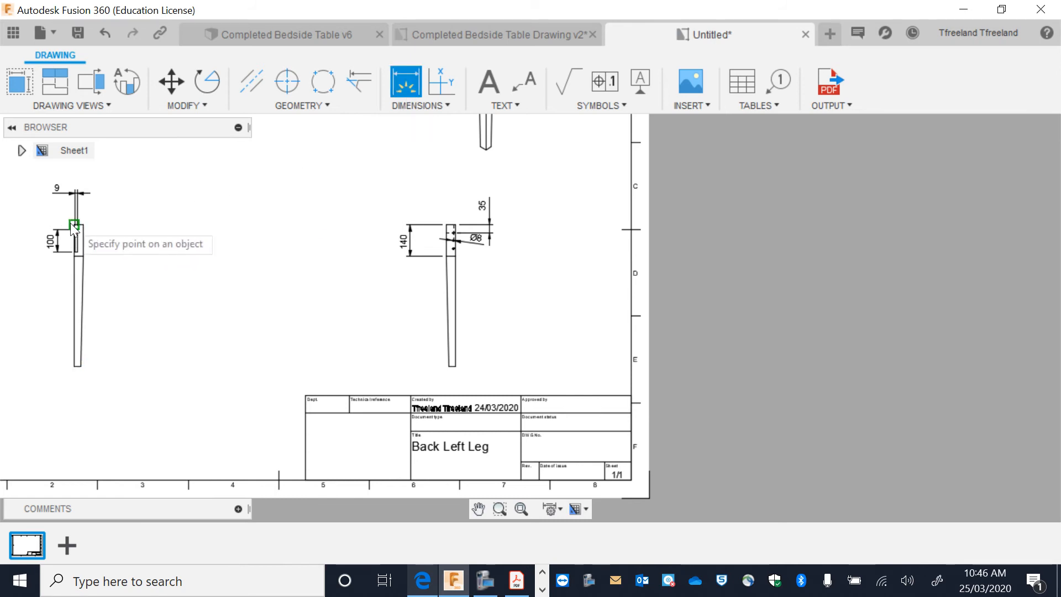
{"action": "left_click", "coordinate": [74, 366]}
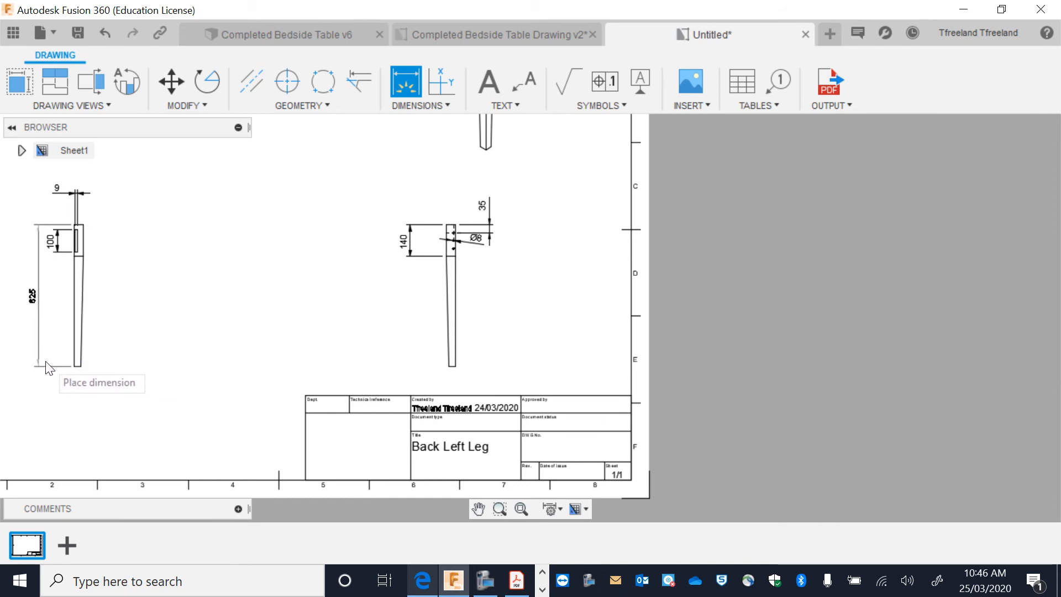
{"action": "left_click", "coordinate": [70, 369]}
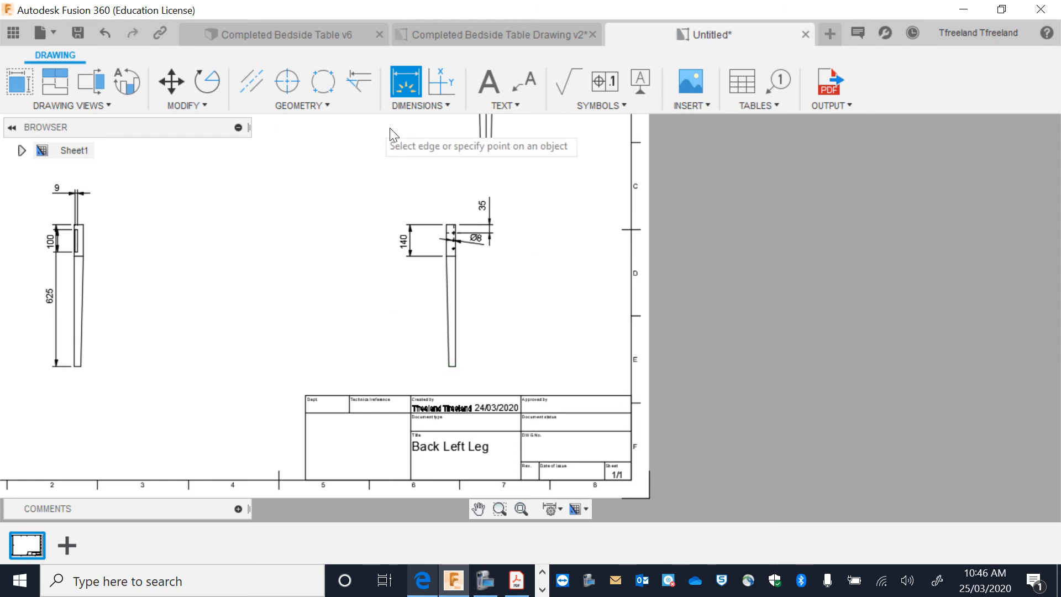
- Dimension the width of the leg's bottom edge in the side view, placing it just below the leg
{"action": "scroll", "coordinate": [459, 331], "scroll_direction": "up", "scroll_amount": 3}
{"action": "scroll", "coordinate": [459, 331], "scroll_direction": "up", "scroll_amount": 2}
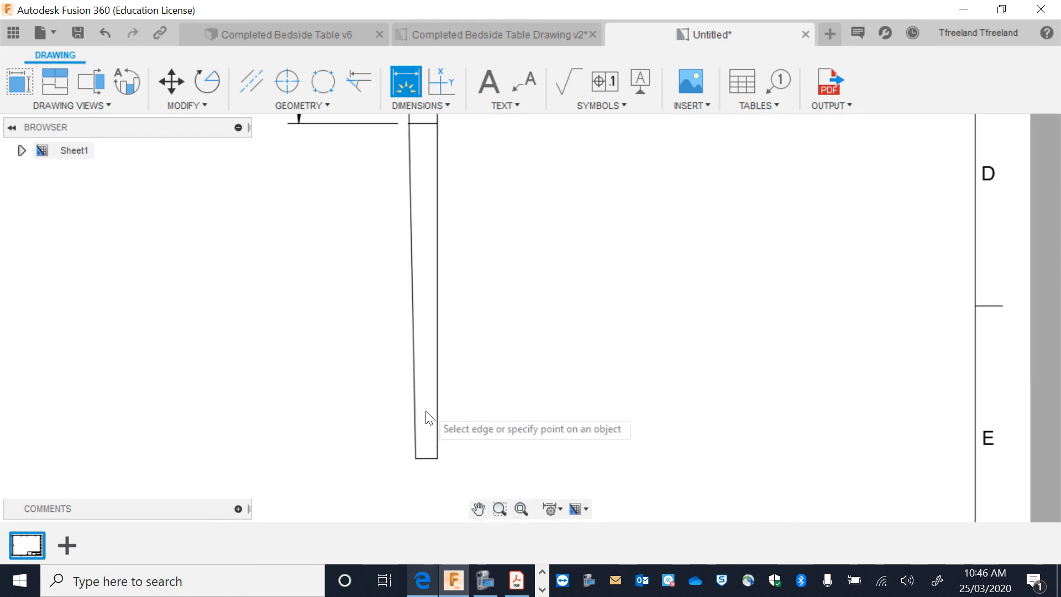
{"action": "left_click", "coordinate": [415, 459]}
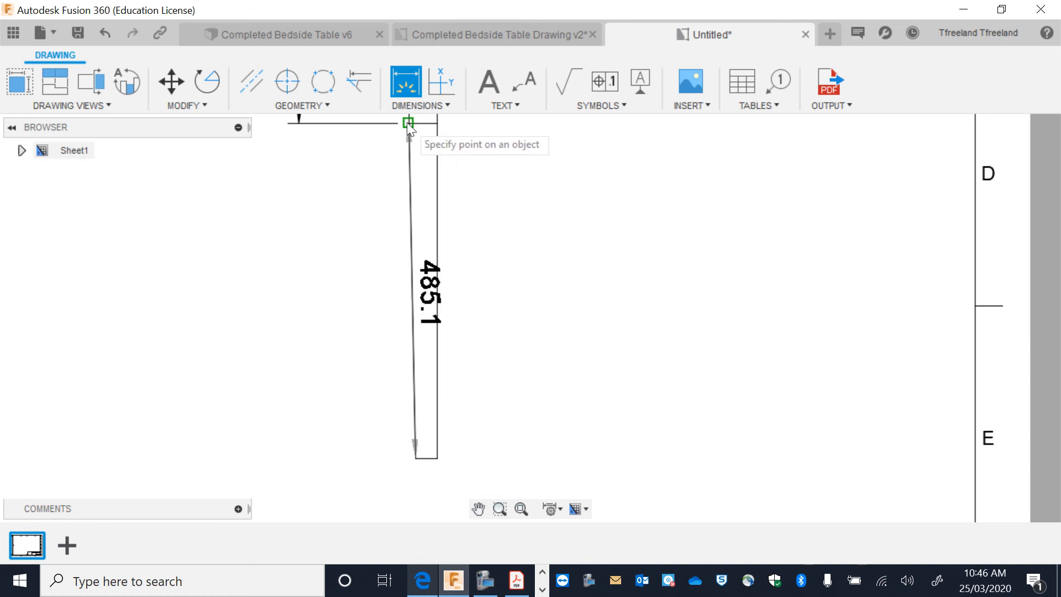
{"action": "left_click", "coordinate": [438, 458]}
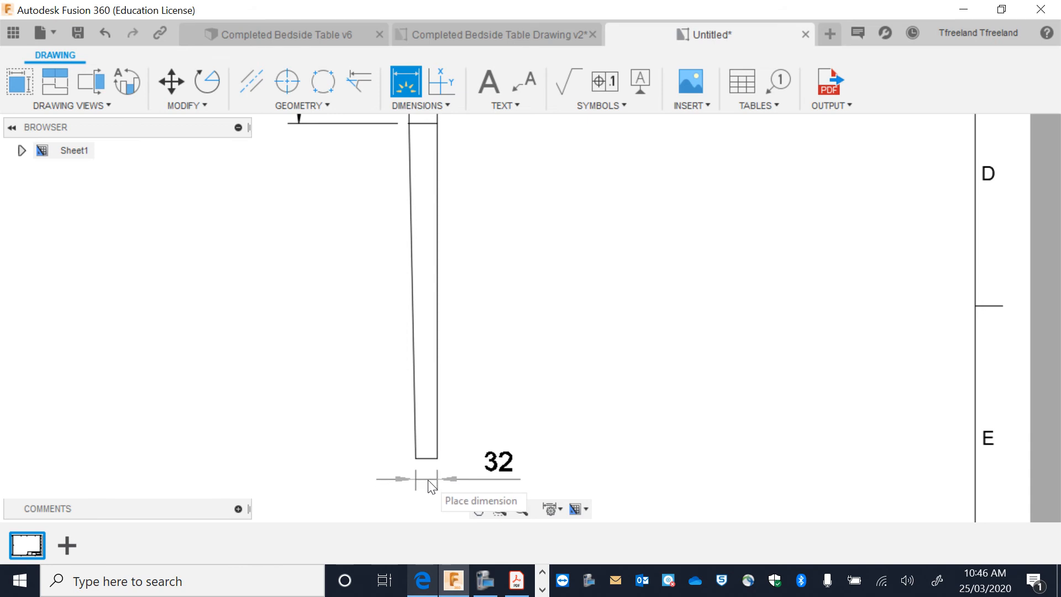
{"action": "left_click", "coordinate": [431, 486]}
- Dimension the width of the leg's top edge in the side view, placing it above the leg
{"action": "scroll", "coordinate": [462, 450], "scroll_direction": "down", "scroll_amount": 3}
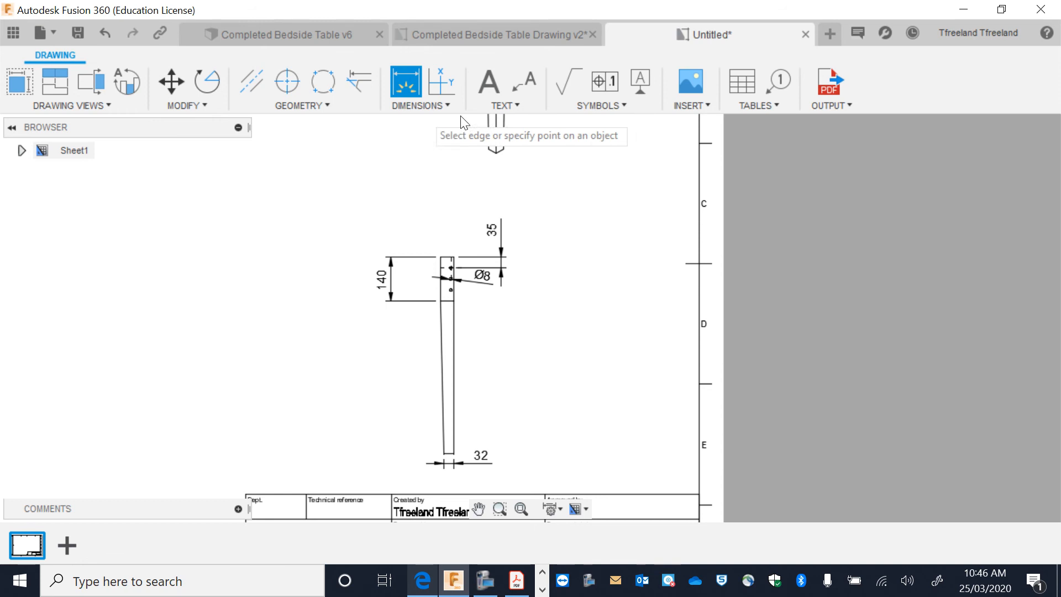
{"action": "left_click", "coordinate": [442, 258]}
{"action": "left_click", "coordinate": [432, 201]}
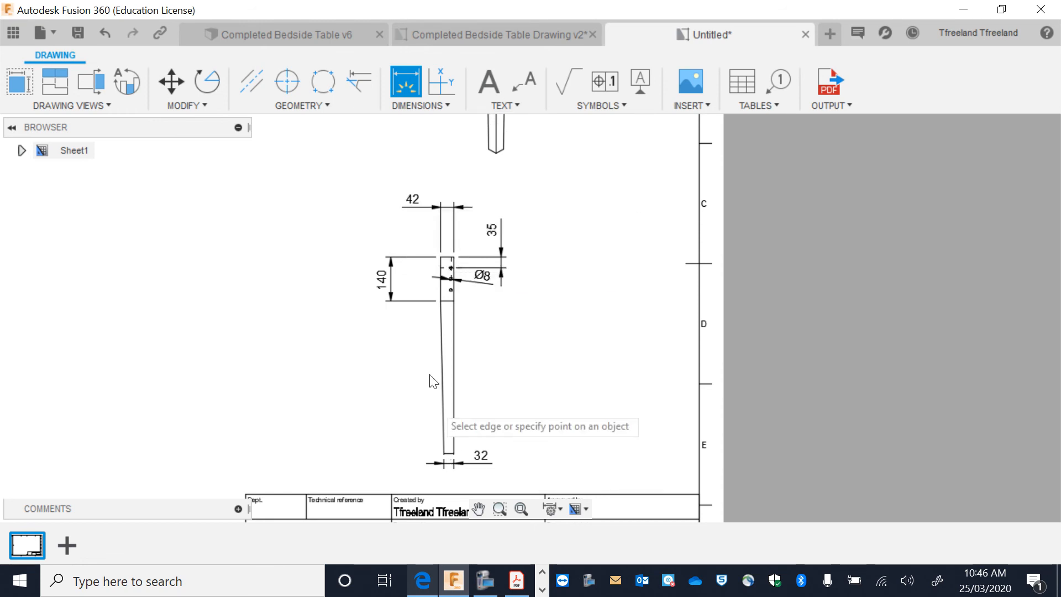
- Dimension the width of the leg's bottom edge in the front view, placing it below the leg
{"action": "scroll", "coordinate": [393, 356], "scroll_direction": "down", "scroll_amount": 3}
{"action": "scroll", "coordinate": [117, 406], "scroll_direction": "up", "scroll_amount": 3}
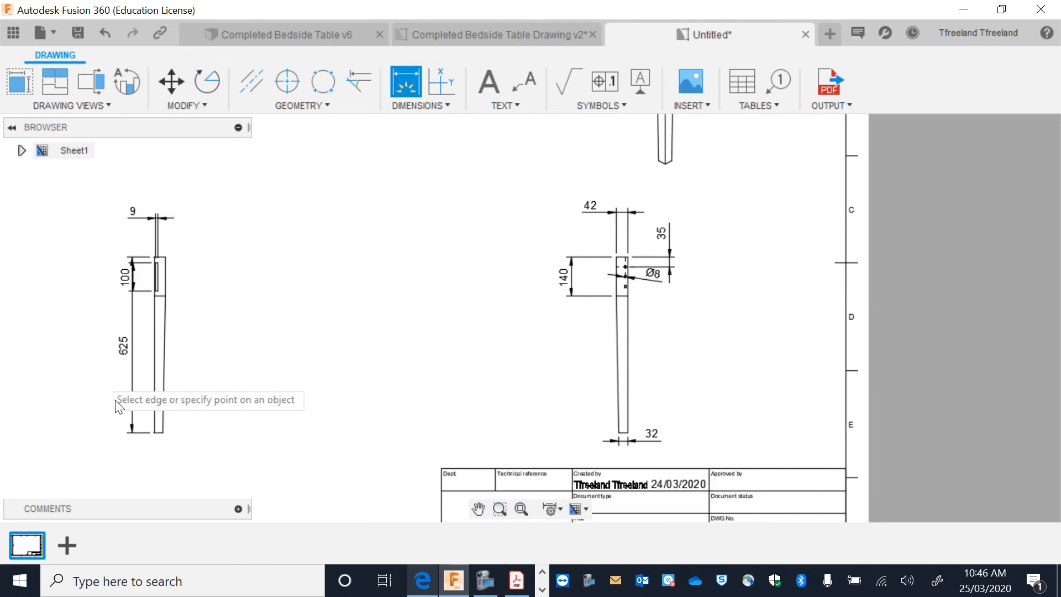
{"action": "scroll", "coordinate": [163, 464], "scroll_direction": "up", "scroll_amount": 1}
{"action": "left_click", "coordinate": [162, 427]}
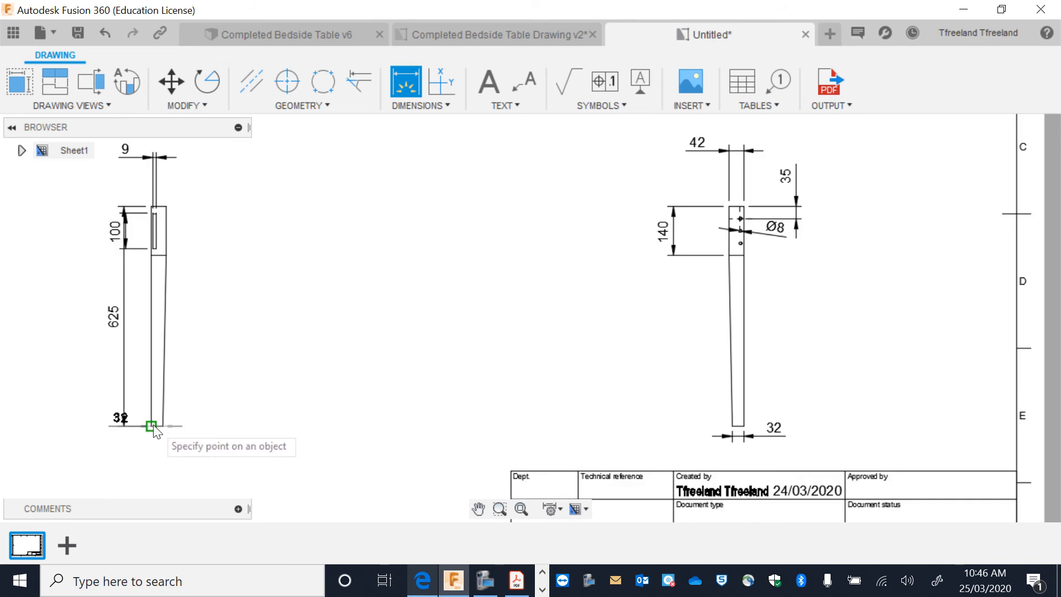
{"action": "left_click", "coordinate": [153, 454]}
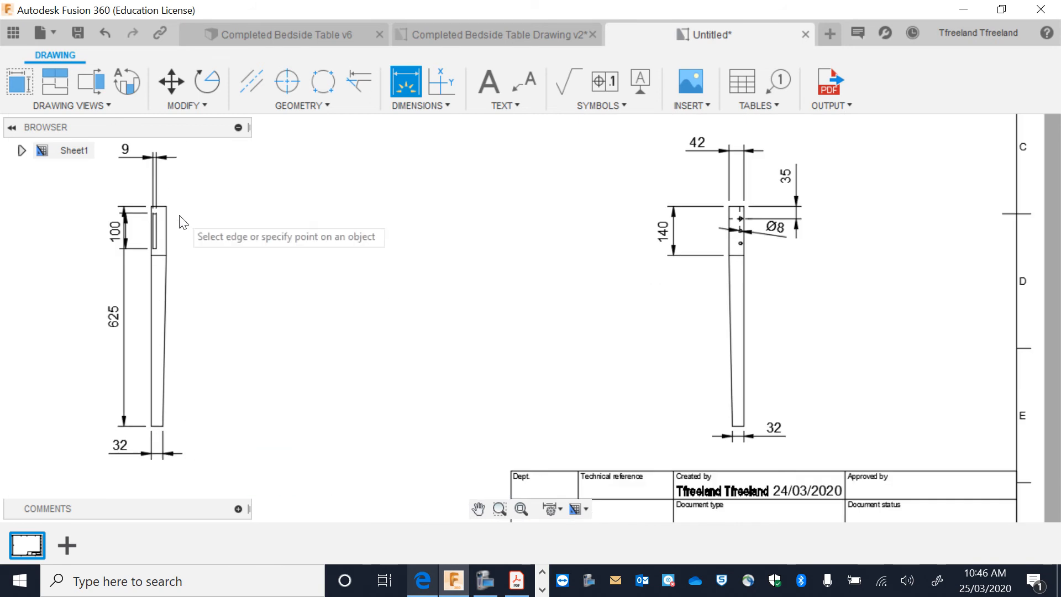
- Dimension the width of the leg's top edge in the front view, placing it between the leg and the slot-width dimension
{"action": "left_click", "coordinate": [166, 206]}
{"action": "left_click", "coordinate": [150, 207]}
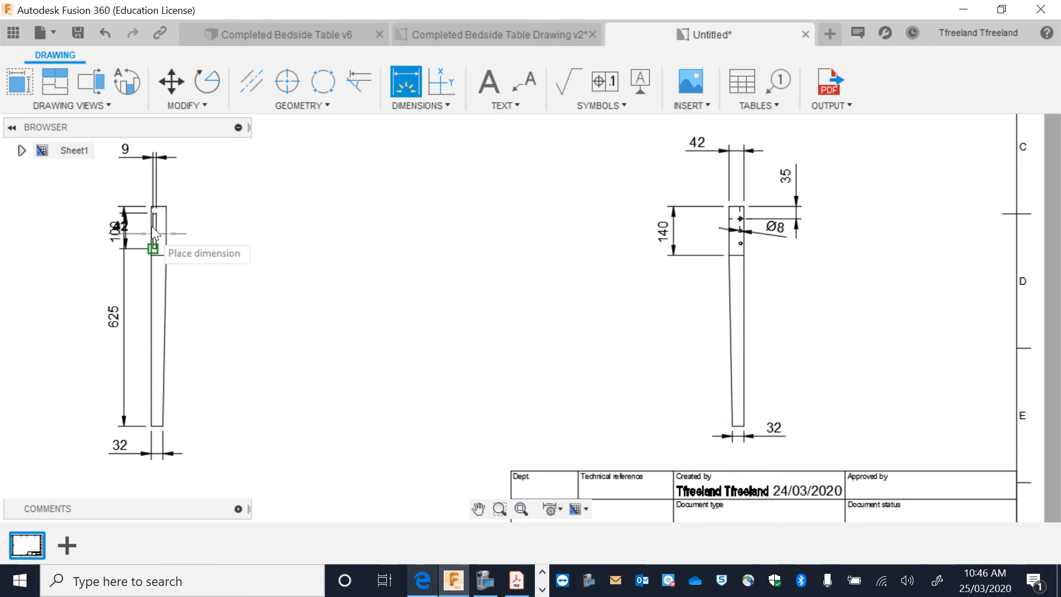
{"action": "left_click", "coordinate": [155, 171]}
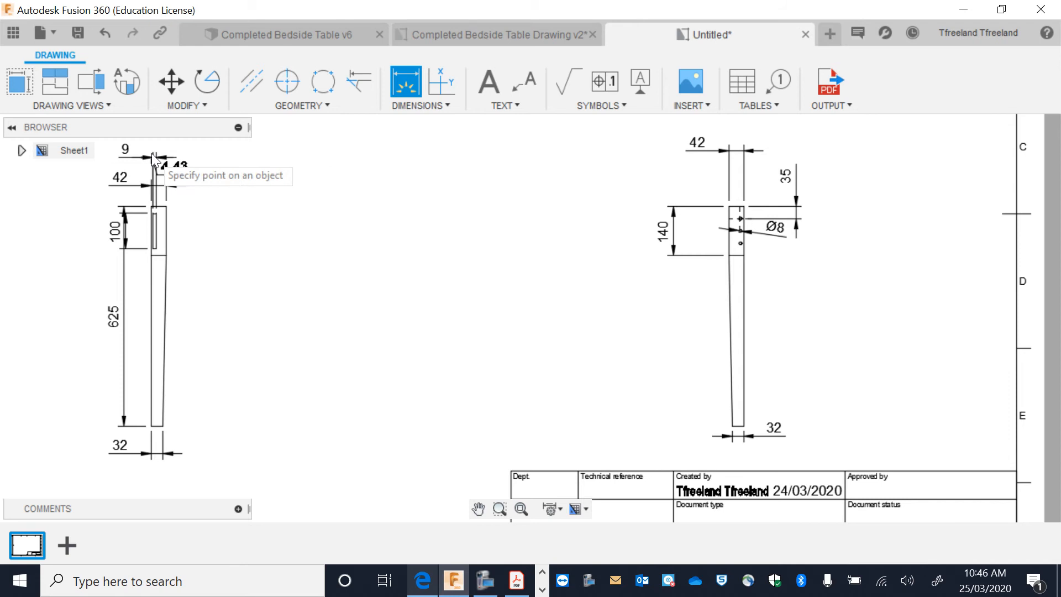
- Delete the top-width and slot-width dimensions above the front view and re-dimension the leg's top width, placing it higher above the leg
{"action": "key", "text": "Escape"}
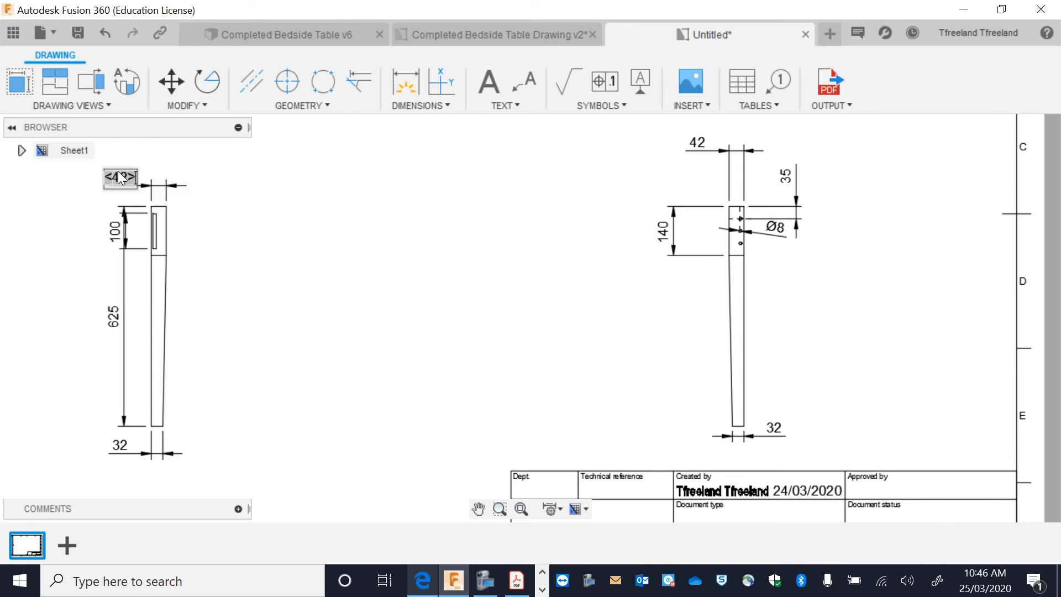
{"action": "left_click", "coordinate": [185, 185]}
{"action": "key", "text": "Delete"}
{"action": "left_click", "coordinate": [408, 82]}
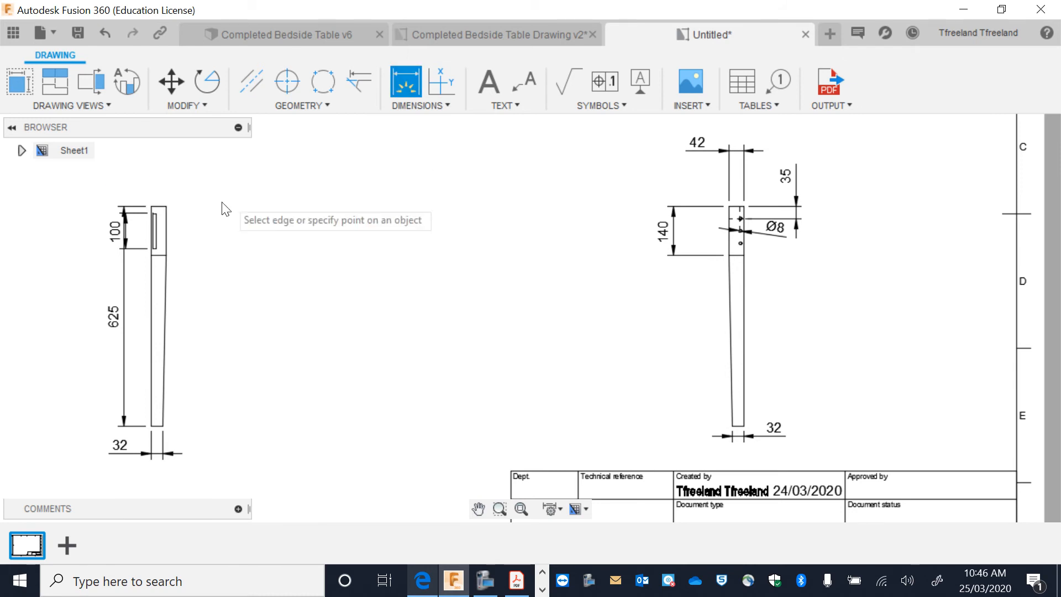
{"action": "left_click", "coordinate": [152, 208]}
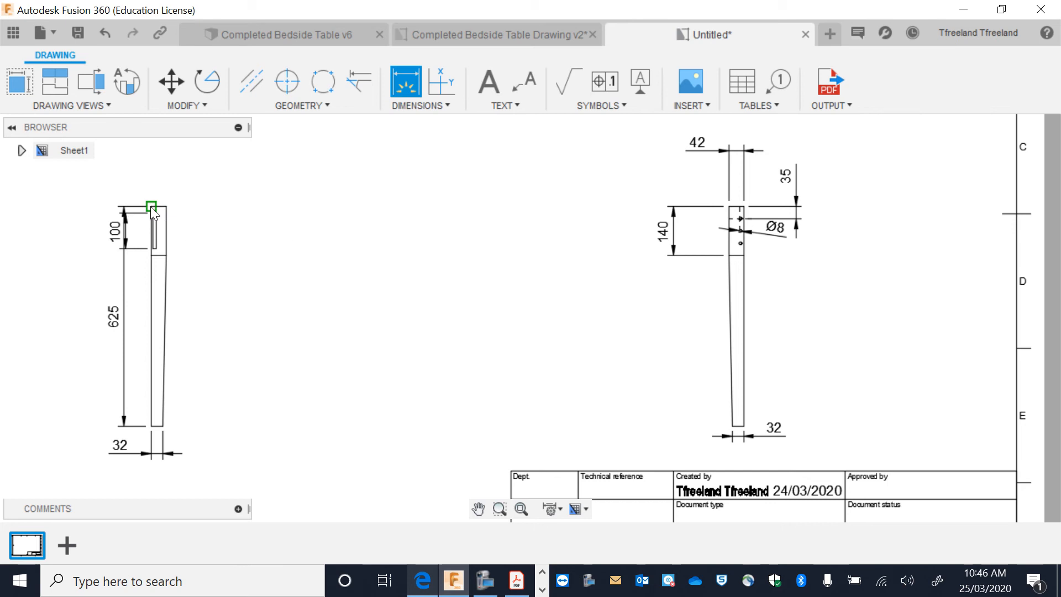
{"action": "left_click", "coordinate": [145, 152]}
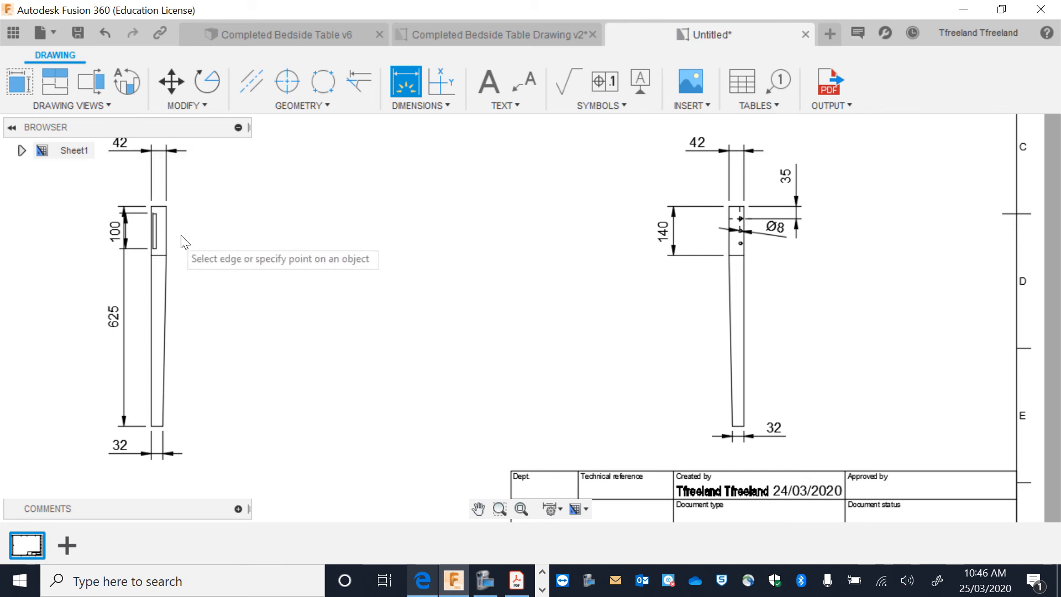
- Dimension the slot's width in the front view, placing it between the leg and the top-width dimension
{"action": "left_click", "coordinate": [157, 213]}
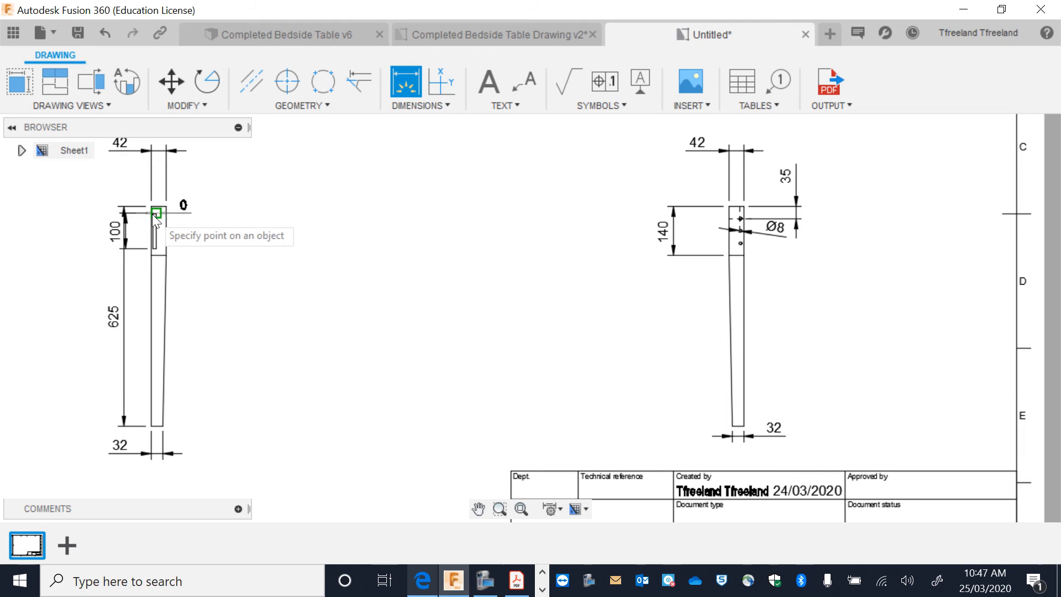
{"action": "scroll", "coordinate": [152, 215], "scroll_direction": "up", "scroll_amount": 1}
{"action": "scroll", "coordinate": [151, 214], "scroll_direction": "up", "scroll_amount": 2}
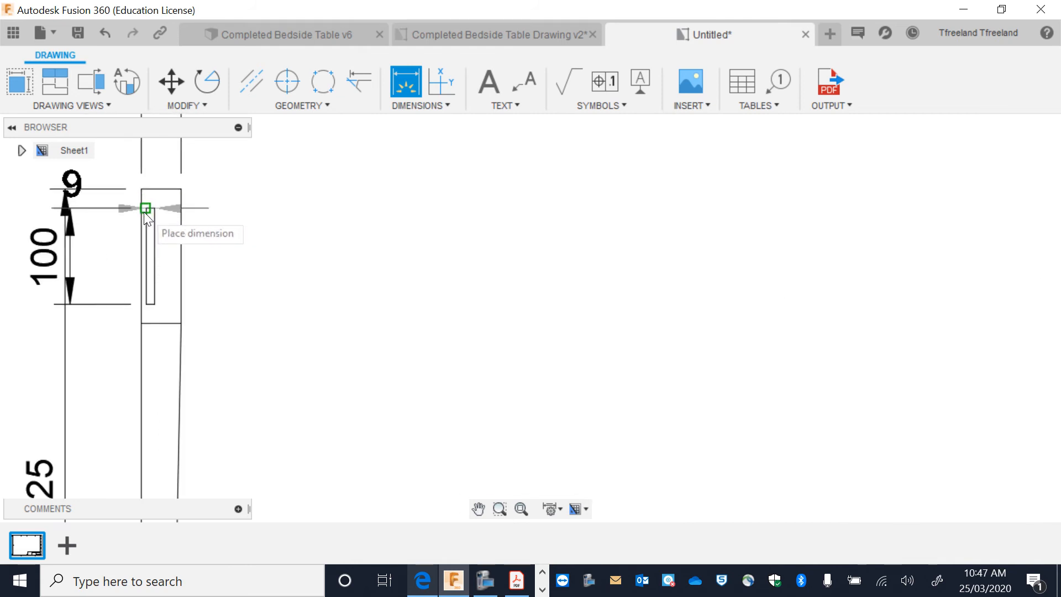
{"action": "scroll", "coordinate": [201, 168], "scroll_direction": "down", "scroll_amount": 3}
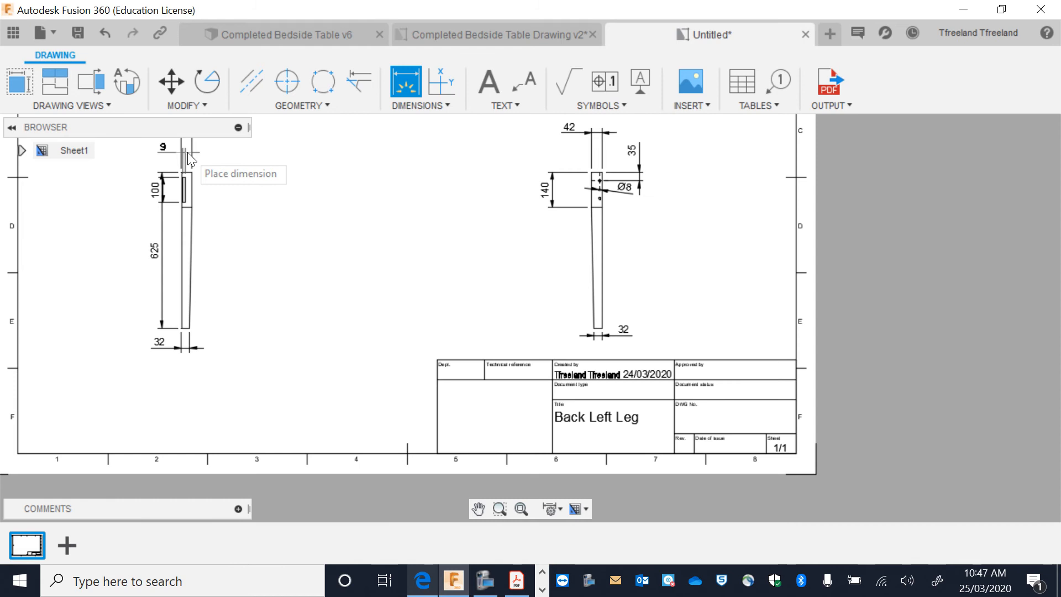
{"action": "left_click", "coordinate": [190, 158]}
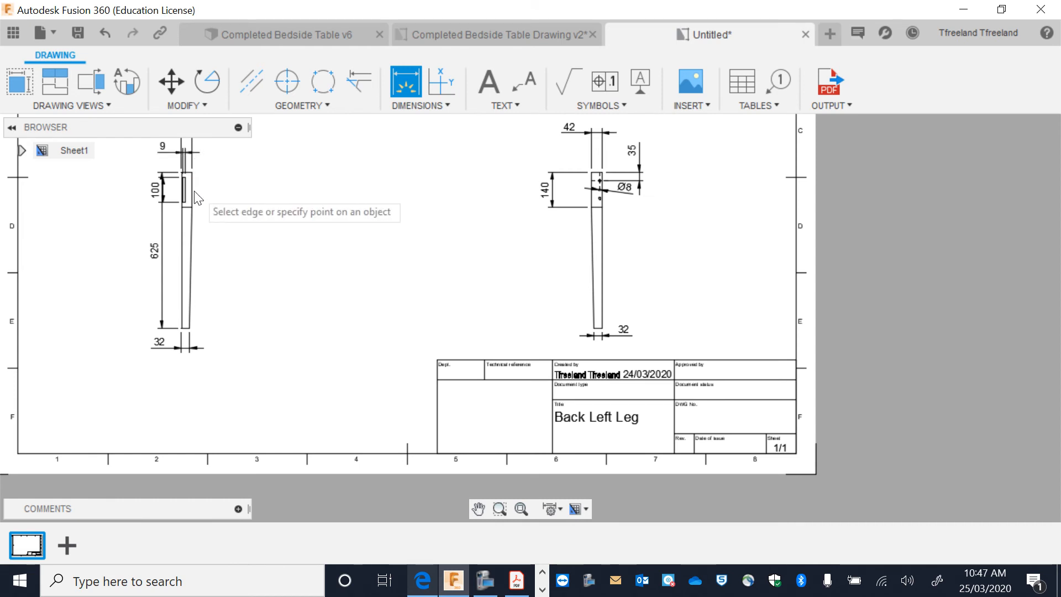
- Delete the slot-length dimension on the front view's left and re-dimension the slot's length, placing it to the right of the leg
{"action": "scroll", "coordinate": [190, 192], "scroll_direction": "up", "scroll_amount": 2}
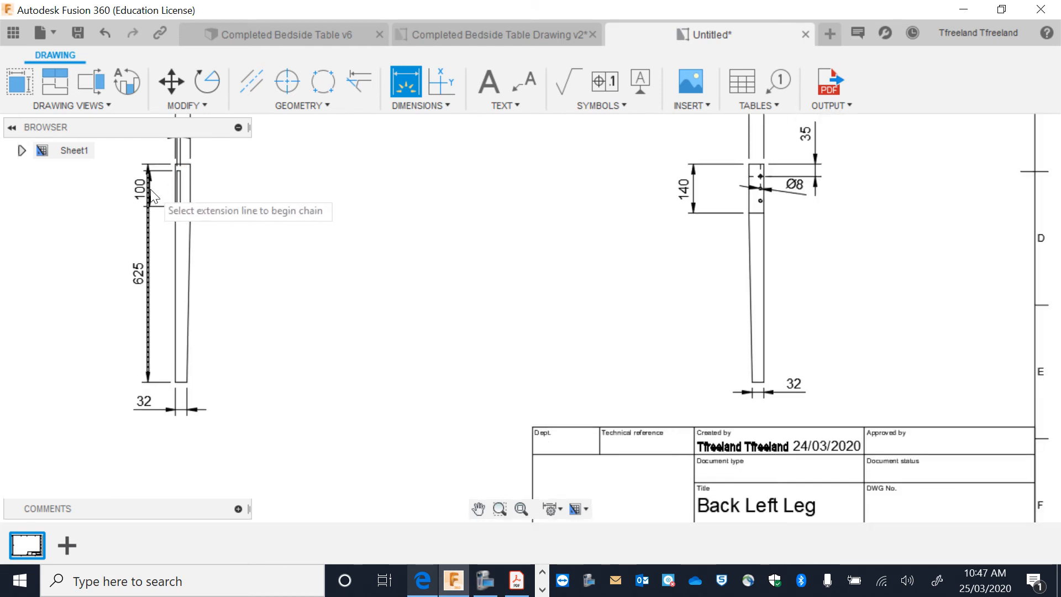
{"action": "left_click", "coordinate": [162, 206]}
{"action": "key", "text": "Escape"}
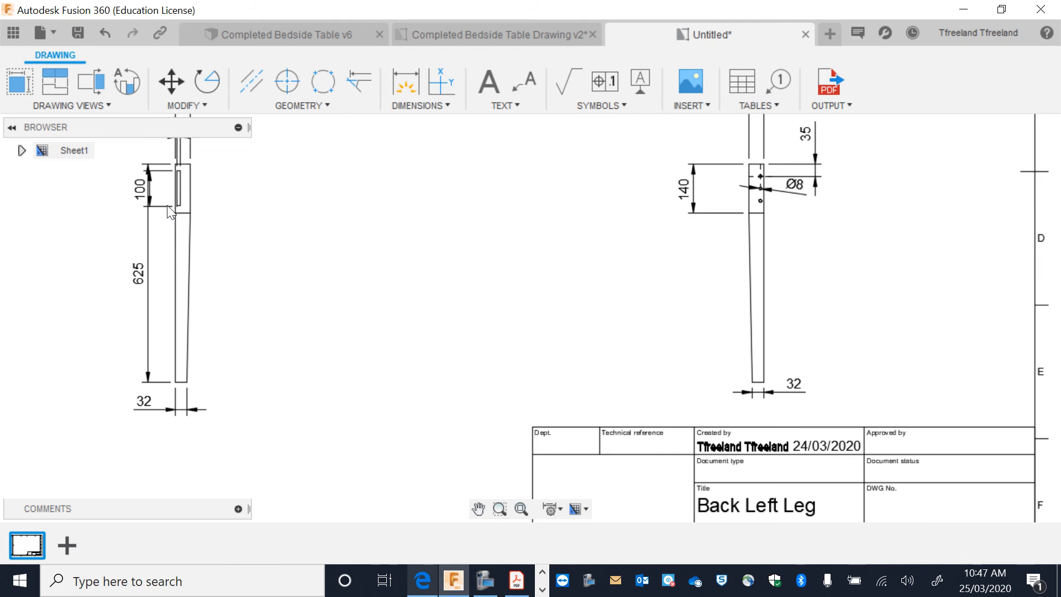
{"action": "left_click", "coordinate": [160, 210]}
{"action": "key", "text": "Delete"}
{"action": "left_click", "coordinate": [406, 83]}
{"action": "scroll", "coordinate": [238, 146], "scroll_direction": "up", "scroll_amount": 4}
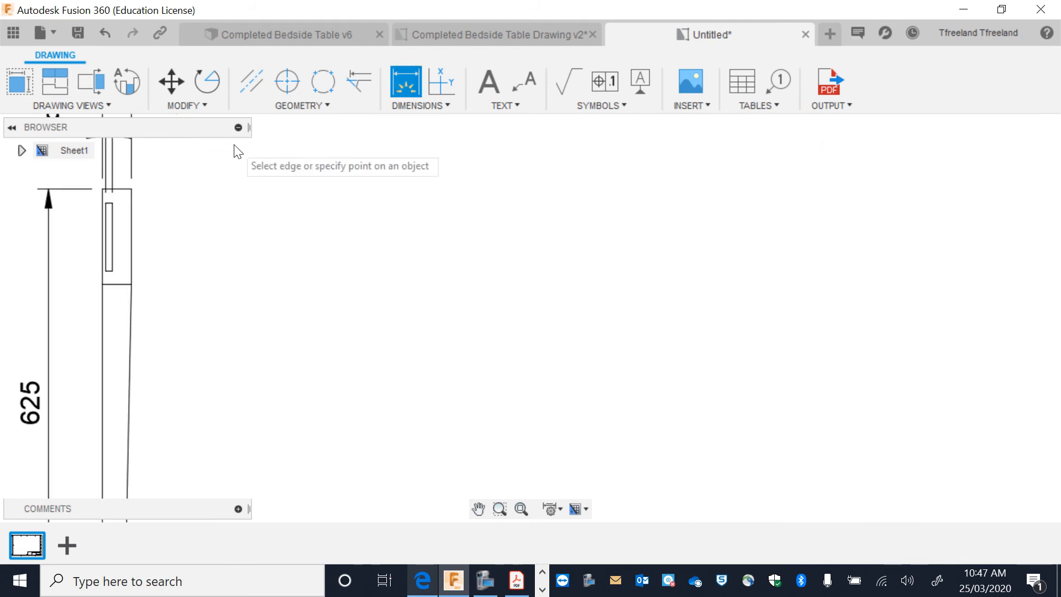
{"action": "left_click", "coordinate": [82, 216]}
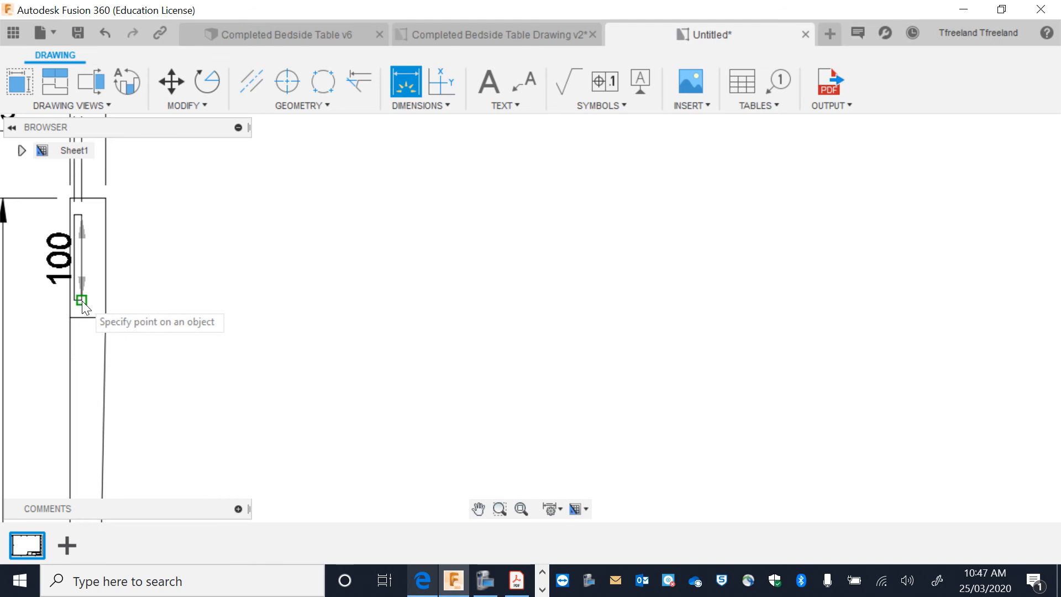
{"action": "left_click", "coordinate": [81, 300]}
{"action": "left_click", "coordinate": [287, 324]}
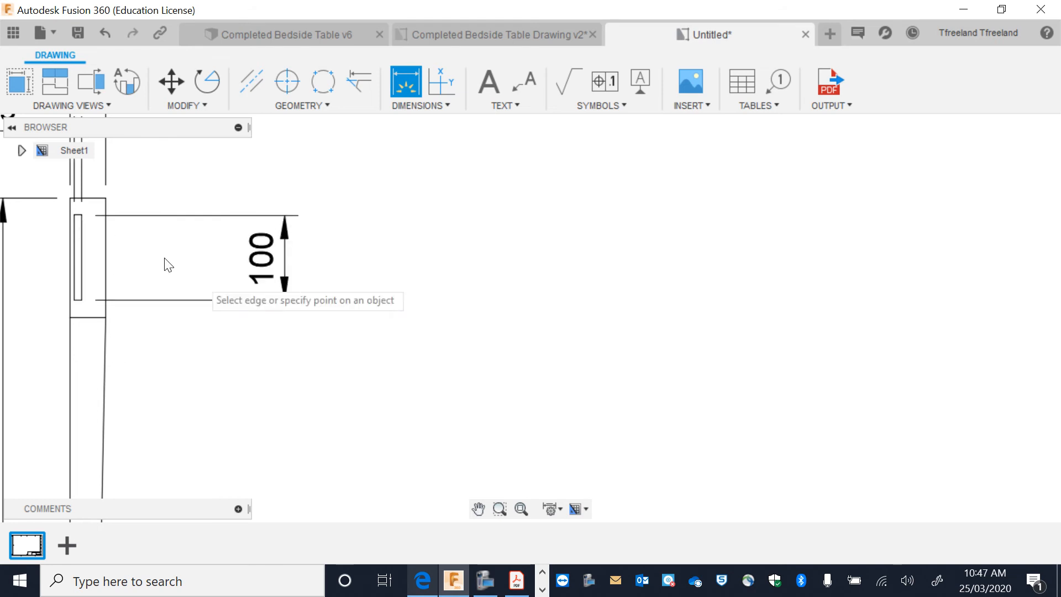
- Dimension the offset from the leg's left edge to the slot in the front view, placing it just under the slot-width dimension
{"action": "left_click", "coordinate": [75, 216]}
{"action": "left_click", "coordinate": [69, 216]}
{"action": "scroll", "coordinate": [69, 216], "scroll_direction": "down", "scroll_amount": 4}
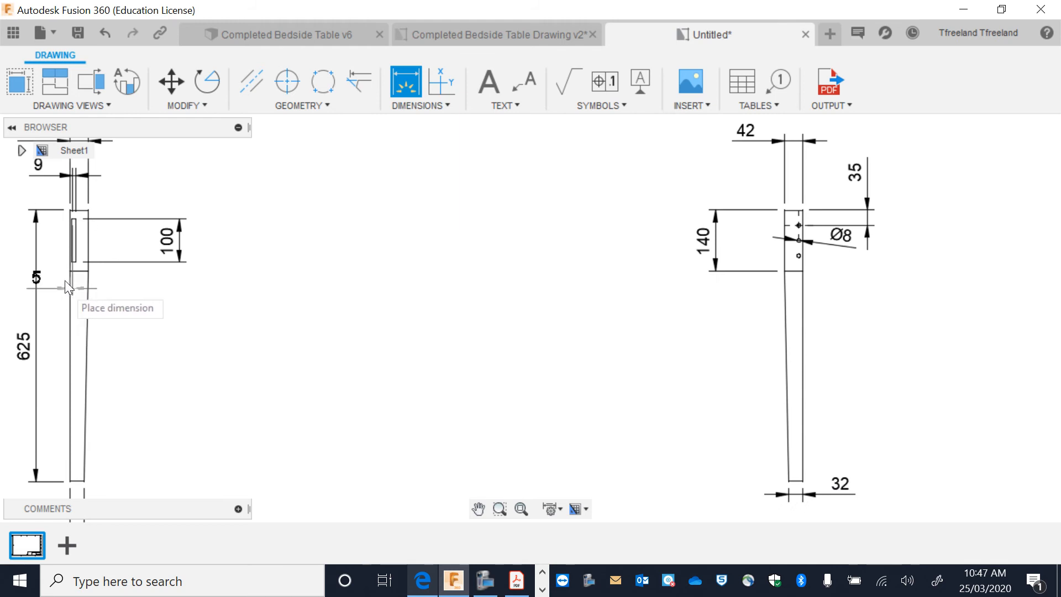
{"action": "left_click", "coordinate": [68, 197]}
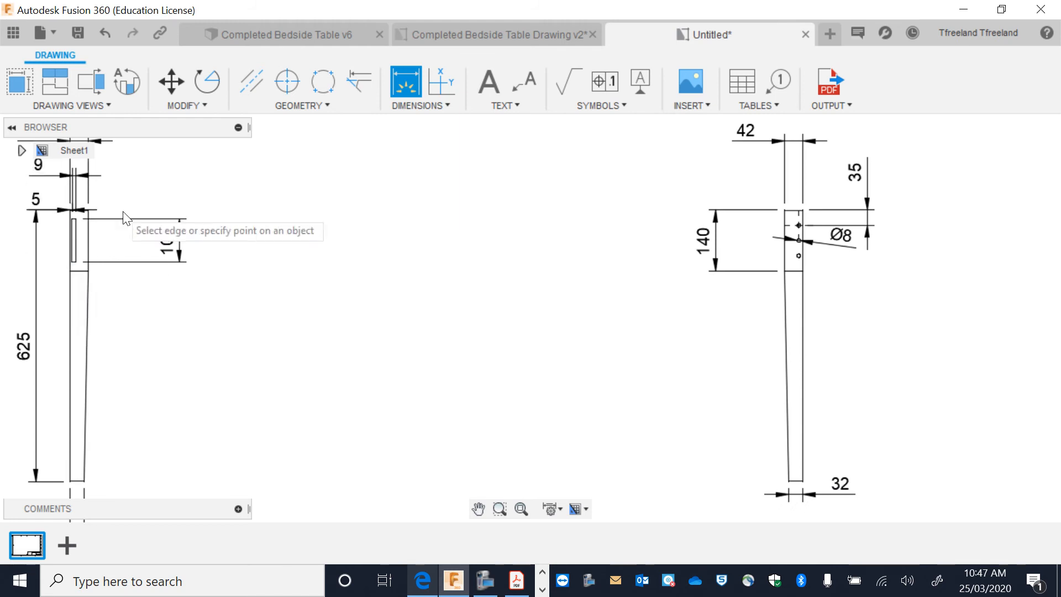
- Add the text label "FRONT VIEW" just below the square end view of the leg
{"action": "scroll", "coordinate": [111, 265], "scroll_direction": "up", "scroll_amount": 6}
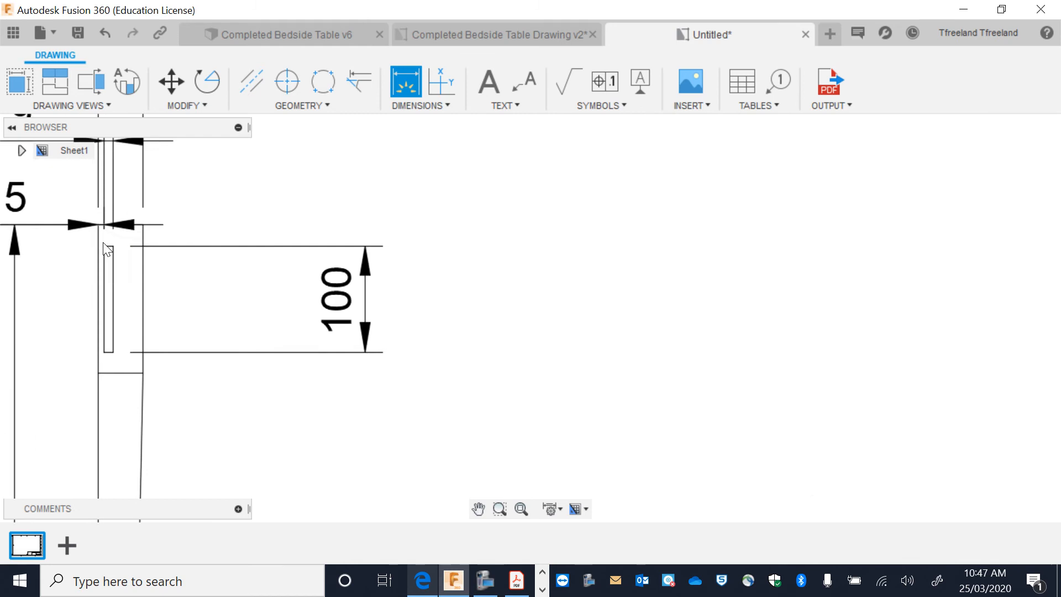
{"action": "scroll", "coordinate": [133, 292], "scroll_direction": "down", "scroll_amount": 6}
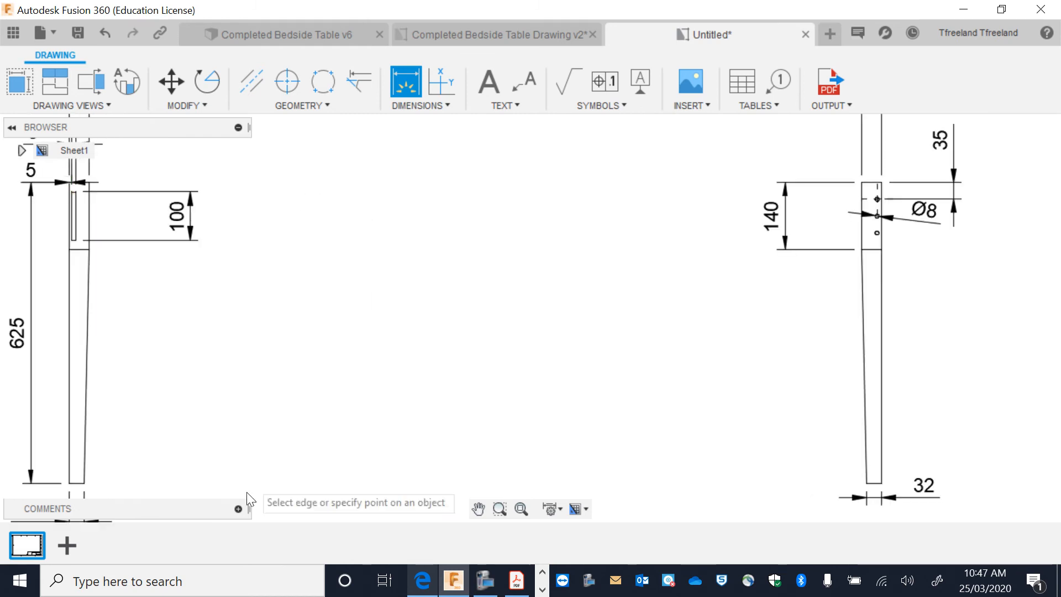
{"action": "left_click_drag", "start_coordinate": [555, 201], "coordinate": [595, 439]}
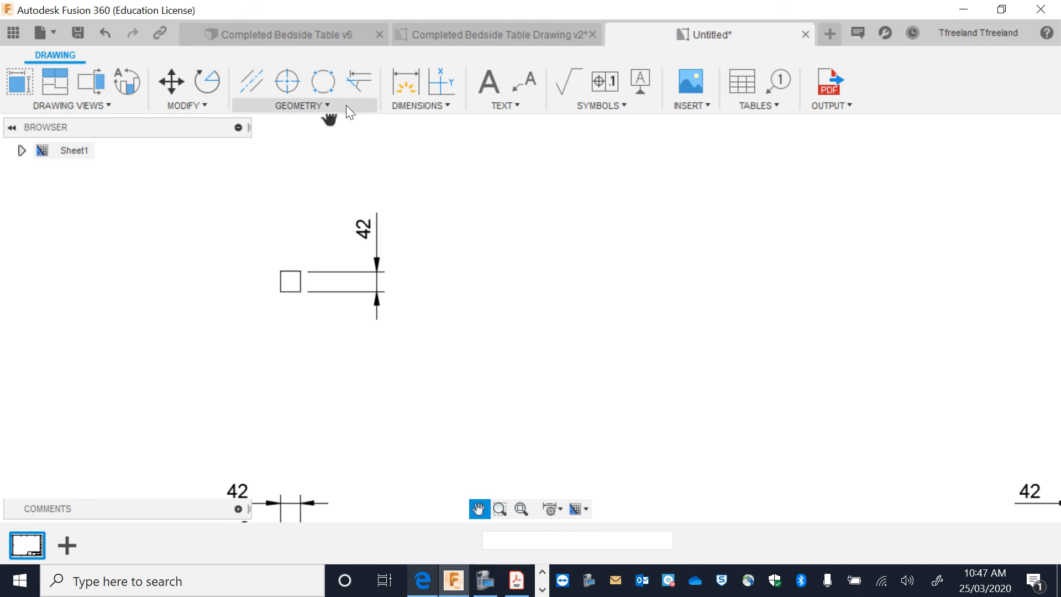
{"action": "scroll", "coordinate": [312, 289], "scroll_direction": "down", "scroll_amount": 5}
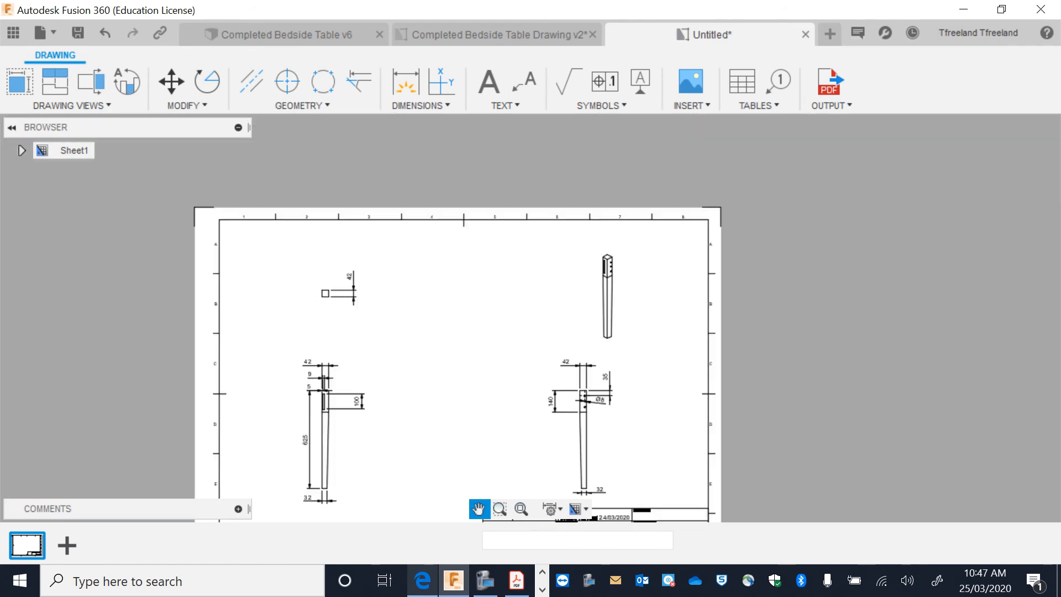
{"action": "left_click", "coordinate": [482, 89]}
{"action": "left_click", "coordinate": [301, 309]}
{"action": "left_click", "coordinate": [396, 338]}
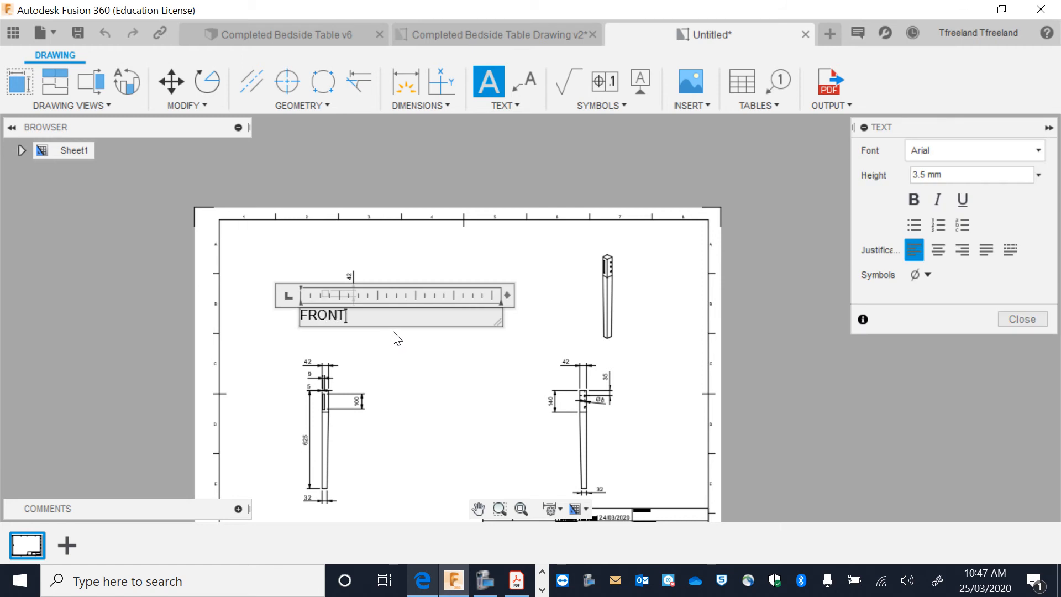
{"action": "left_click", "coordinate": [510, 396]}
- Move the FRONT VIEW label down to just above the front view's dimensions
{"action": "left_click", "coordinate": [316, 315]}
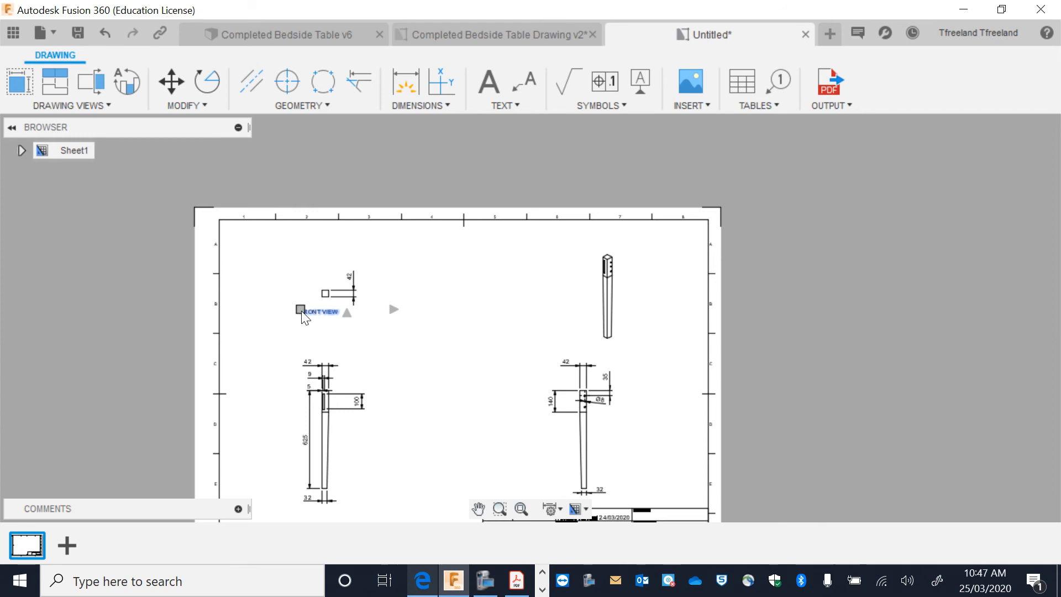
{"action": "left_click", "coordinate": [301, 309]}
{"action": "left_click", "coordinate": [315, 333]}
{"action": "double_click", "coordinate": [332, 334]}
{"action": "left_click", "coordinate": [301, 334]}
{"action": "double_click", "coordinate": [313, 333]}
{"action": "left_click", "coordinate": [277, 307]}
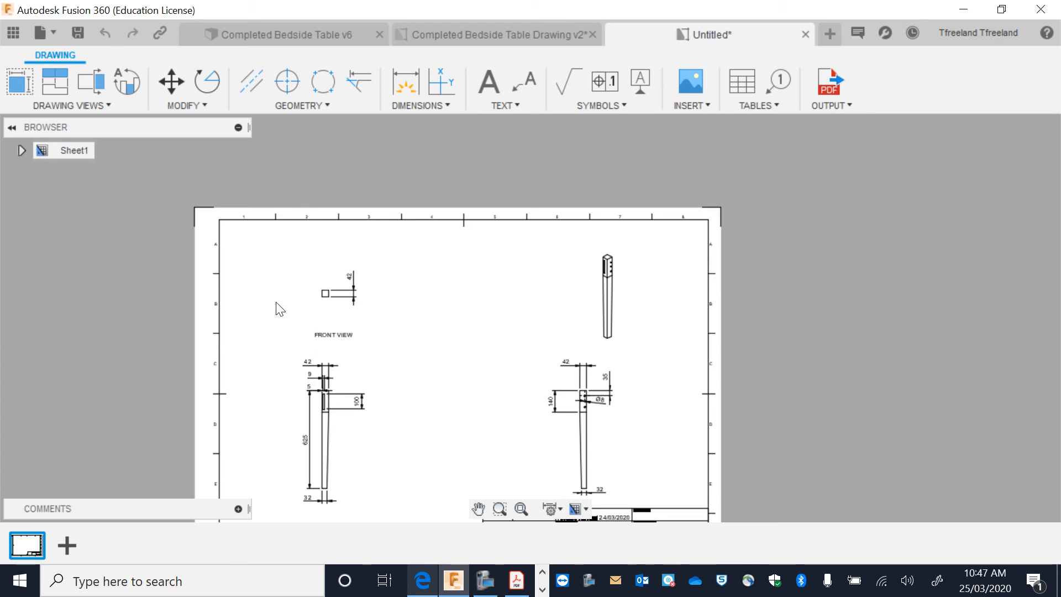
- Move the FRONT VIEW label back up so it sits directly beneath the square end view
{"action": "double_click", "coordinate": [316, 334]}
{"action": "left_click", "coordinate": [301, 335]}
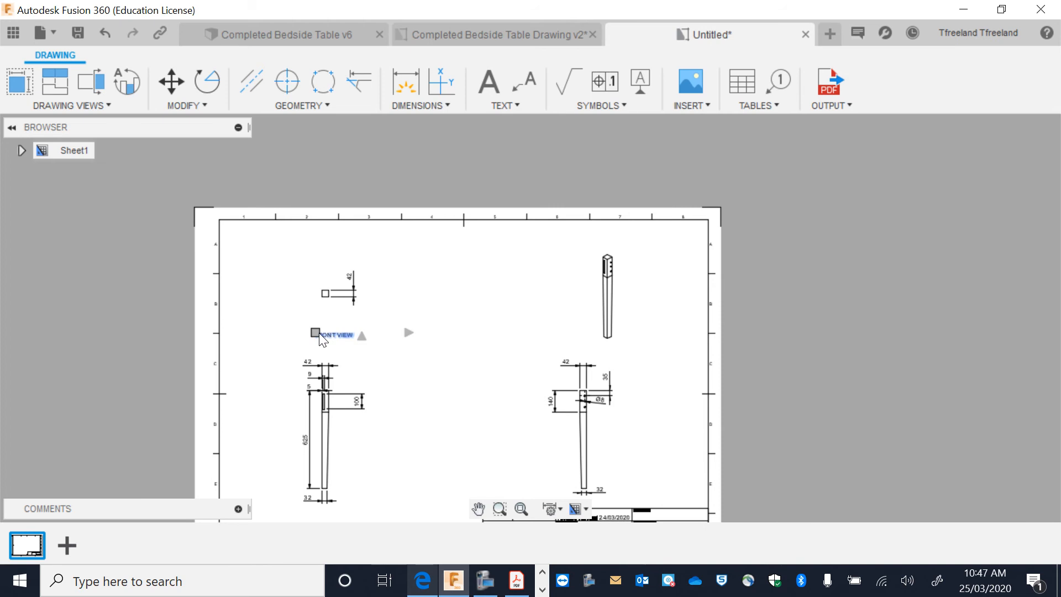
{"action": "left_click", "coordinate": [313, 332]}
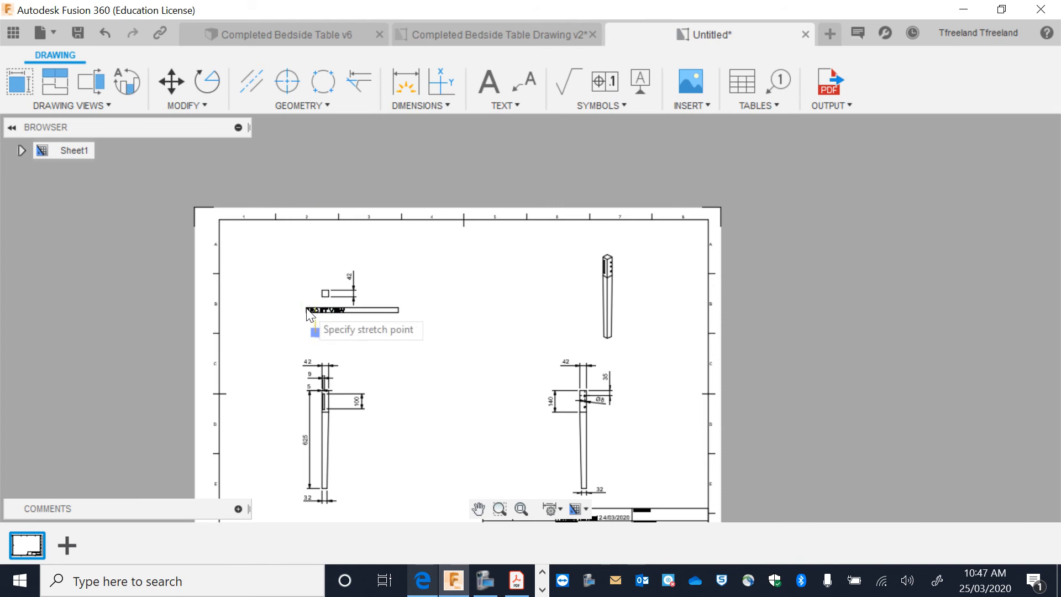
{"action": "left_click", "coordinate": [306, 308]}
{"action": "scroll", "coordinate": [350, 362], "scroll_direction": "up", "scroll_amount": 2}
{"action": "scroll", "coordinate": [369, 501], "scroll_direction": "down", "scroll_amount": 5}
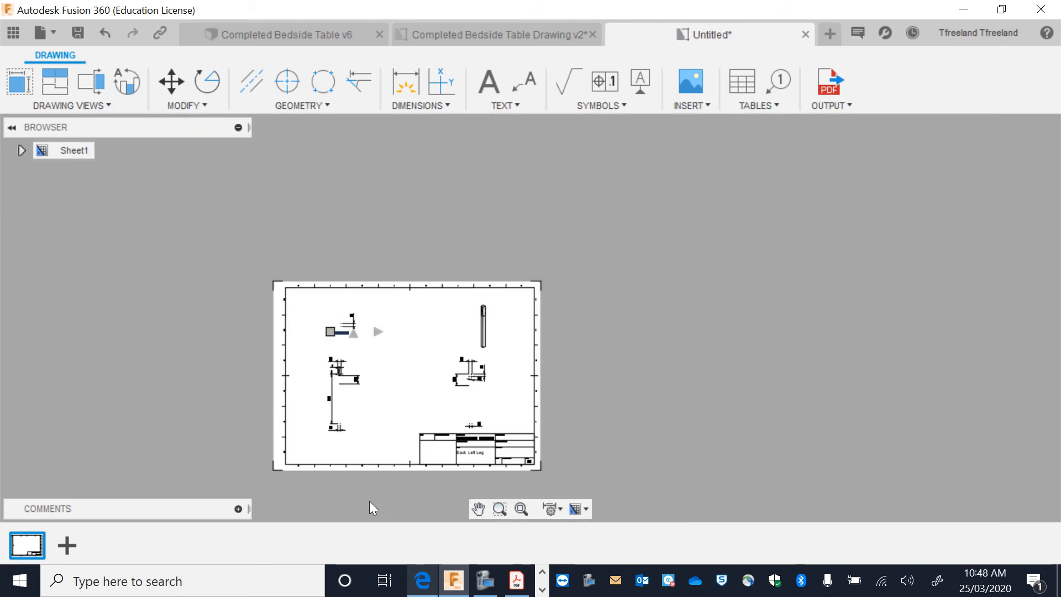
{"action": "scroll", "coordinate": [338, 453], "scroll_direction": "up", "scroll_amount": 8}
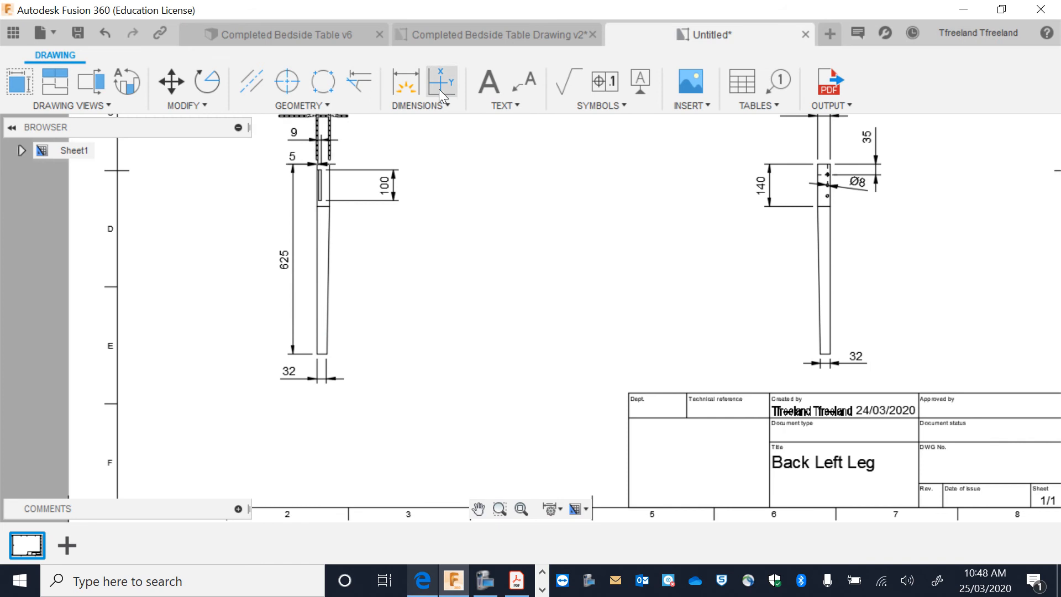
{"action": "left_click", "coordinate": [265, 399]}
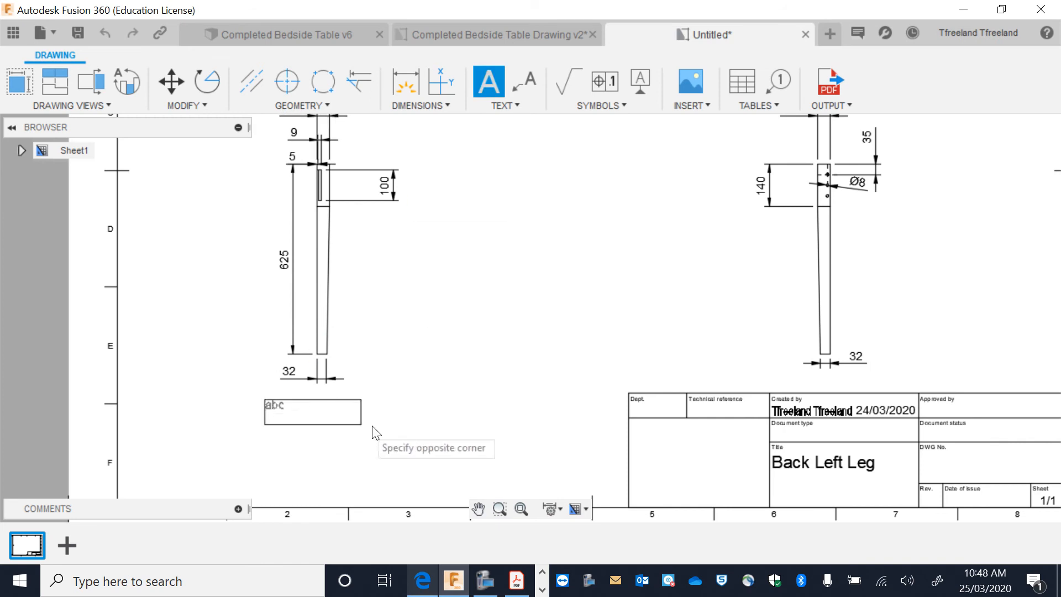
{"action": "left_click", "coordinate": [407, 438]}
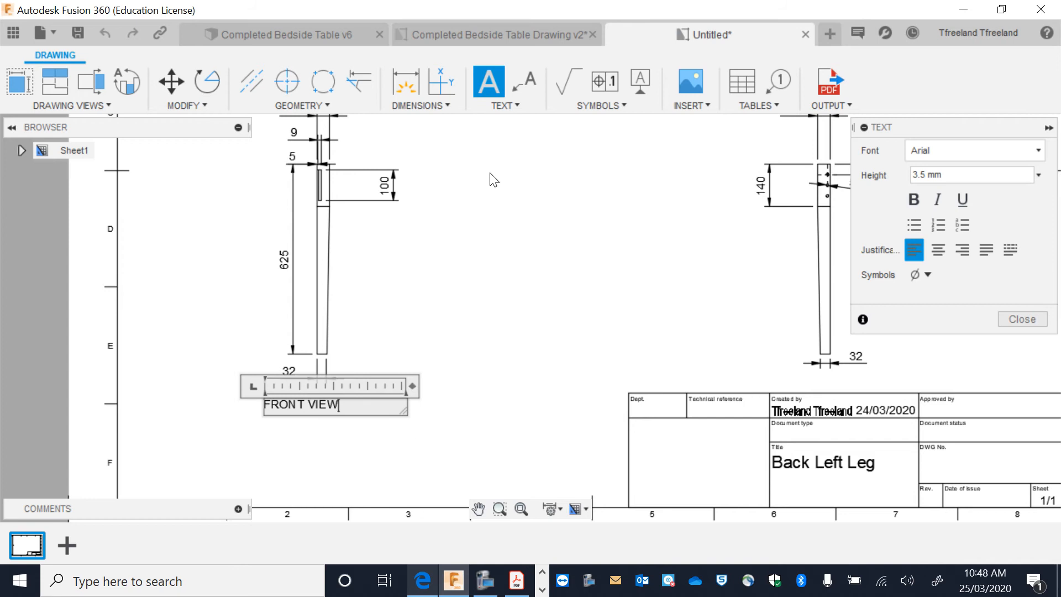
{"action": "key", "text": "Escape"}
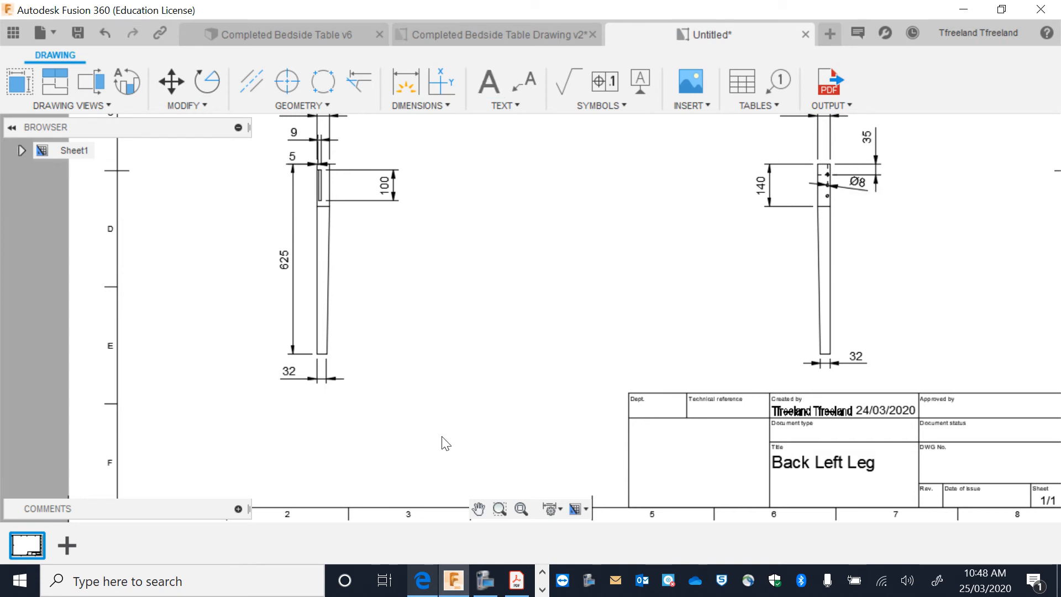
{"action": "left_click", "coordinate": [485, 580]}
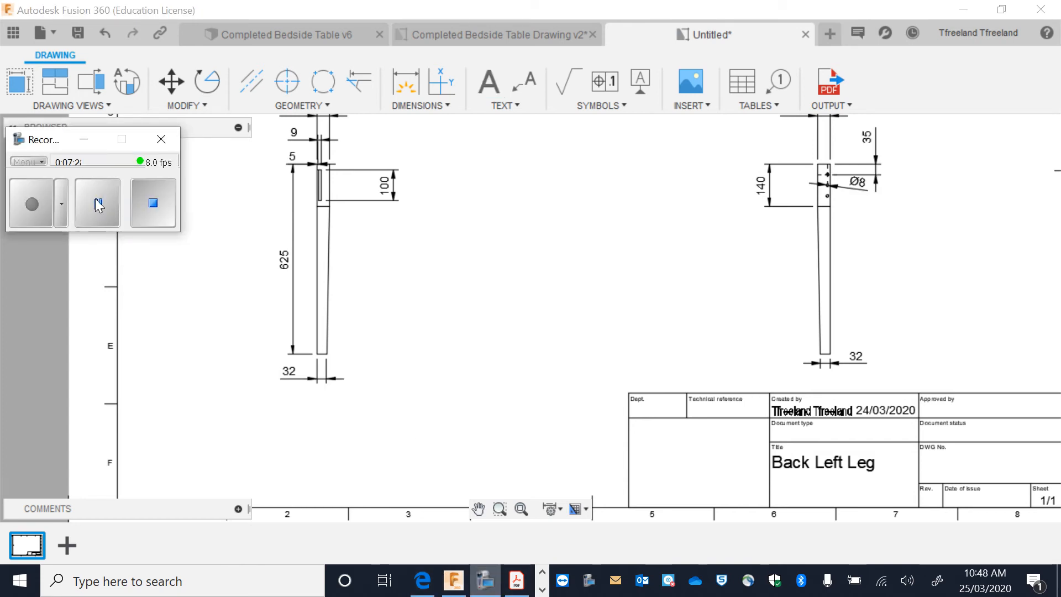
{"action": "left_click", "coordinate": [98, 205]}
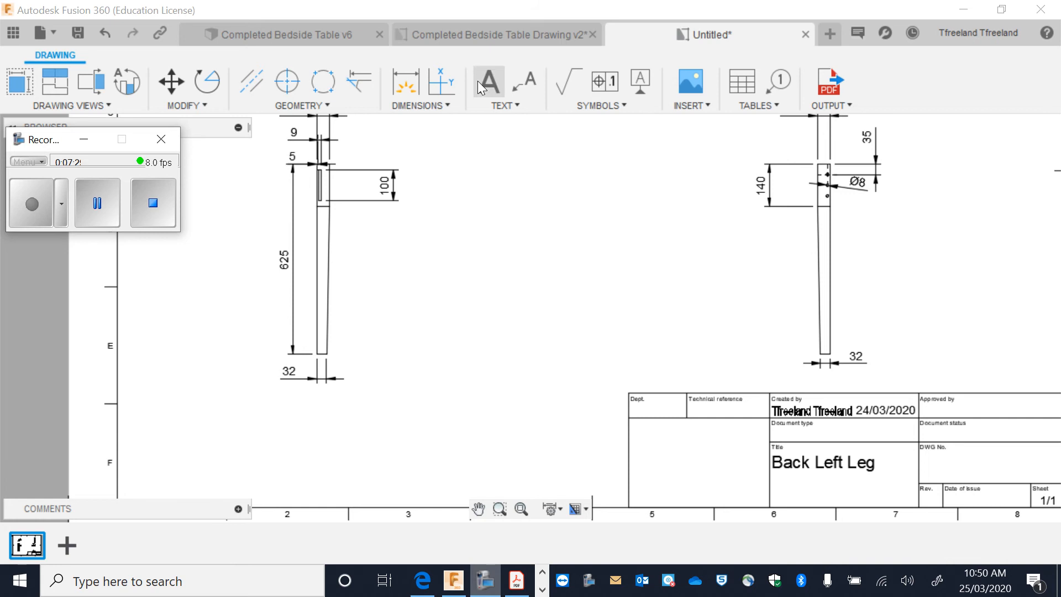
- Add the text label "FRONT VIEW" below the leg's front view and position it just under the bottom width dimension
{"action": "left_click", "coordinate": [481, 87]}
{"action": "left_click", "coordinate": [276, 404]}
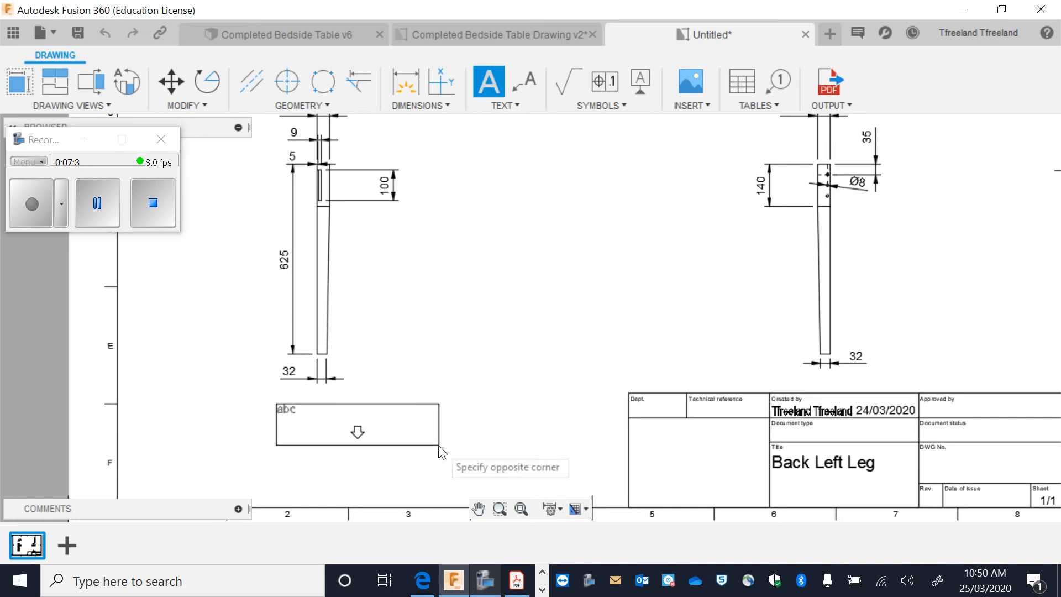
{"action": "left_click", "coordinate": [440, 445]}
{"action": "type", "text": "FRONT V"}
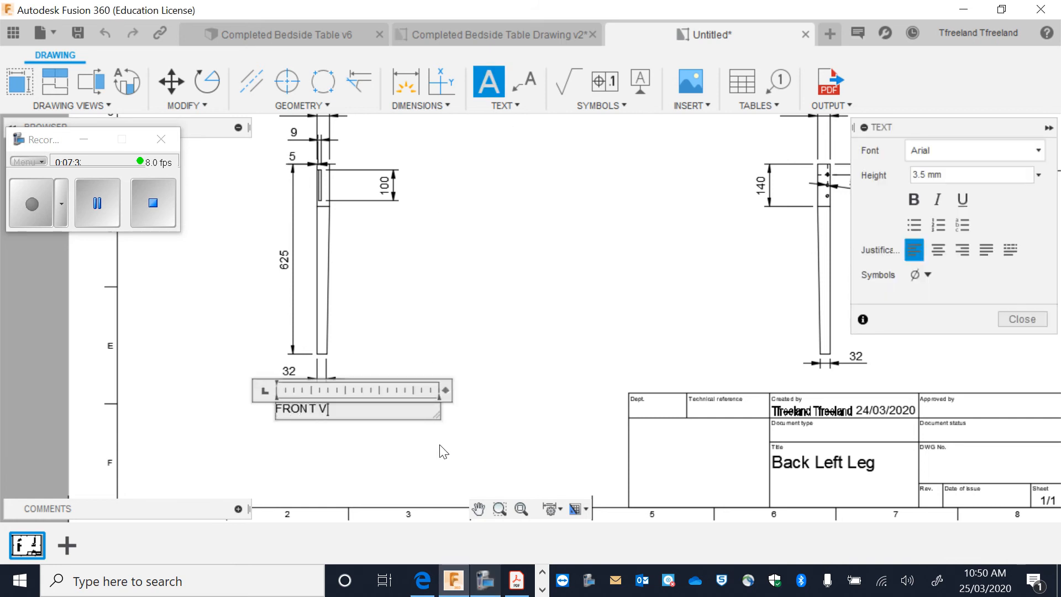
{"action": "type", "text": "IEW"}
{"action": "left_click", "coordinate": [469, 465]}
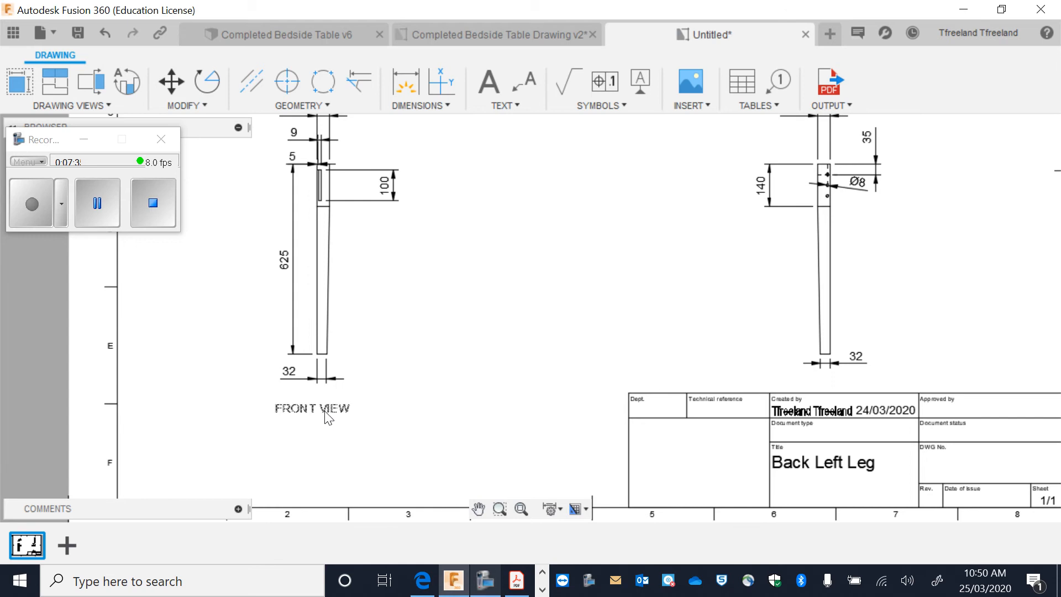
{"action": "left_click", "coordinate": [279, 411]}
{"action": "left_click_drag", "start_coordinate": [279, 412], "coordinate": [284, 438]}
{"action": "left_click", "coordinate": [277, 429]}
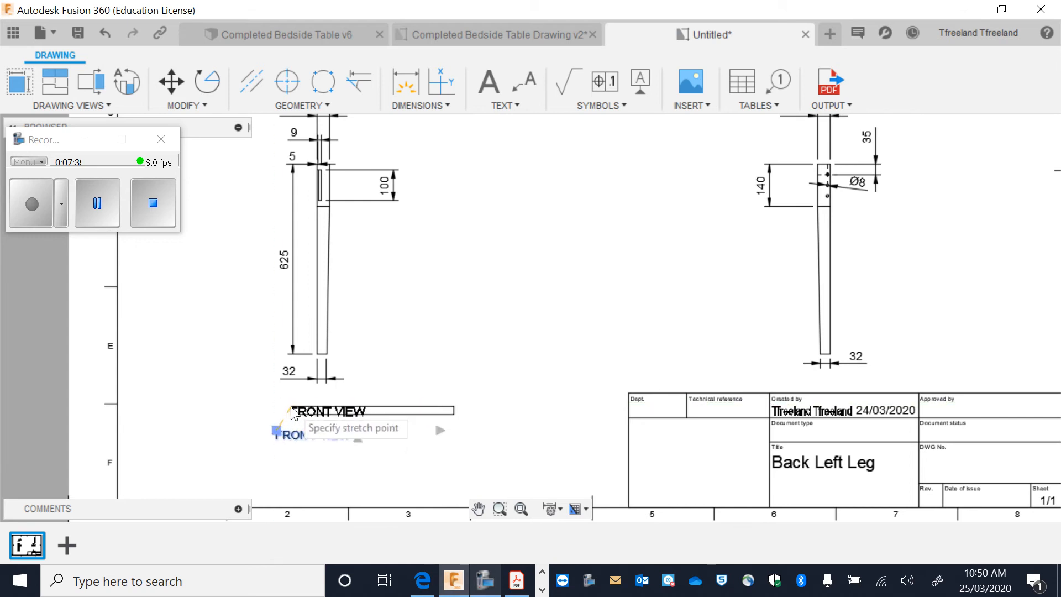
{"action": "left_click", "coordinate": [291, 406]}
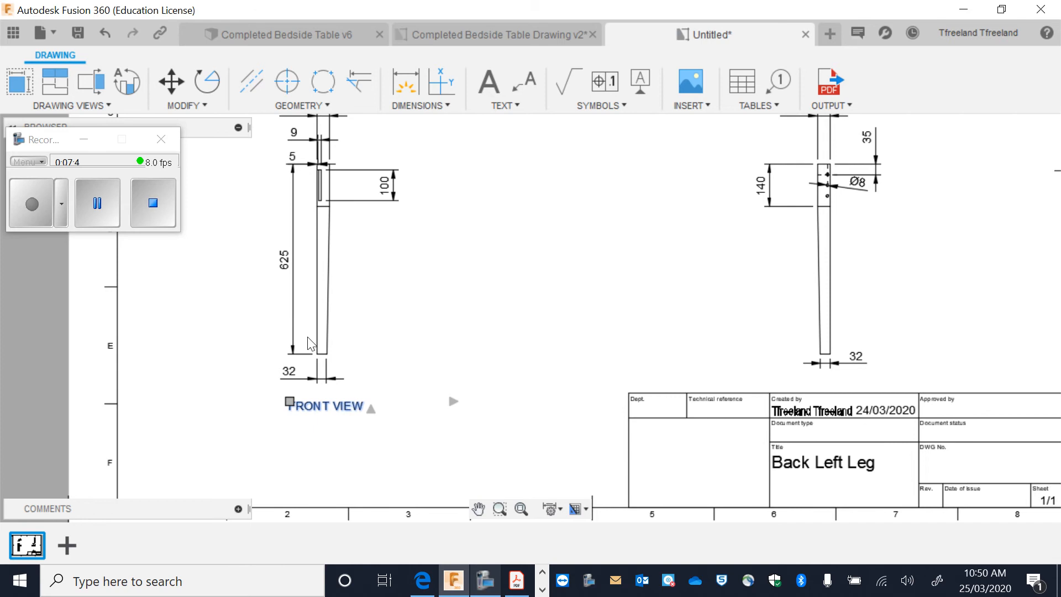
- Move the leg's front view slightly right and up on the sheet, together with its projected views
{"action": "scroll", "coordinate": [418, 350], "scroll_direction": "down", "scroll_amount": 5}
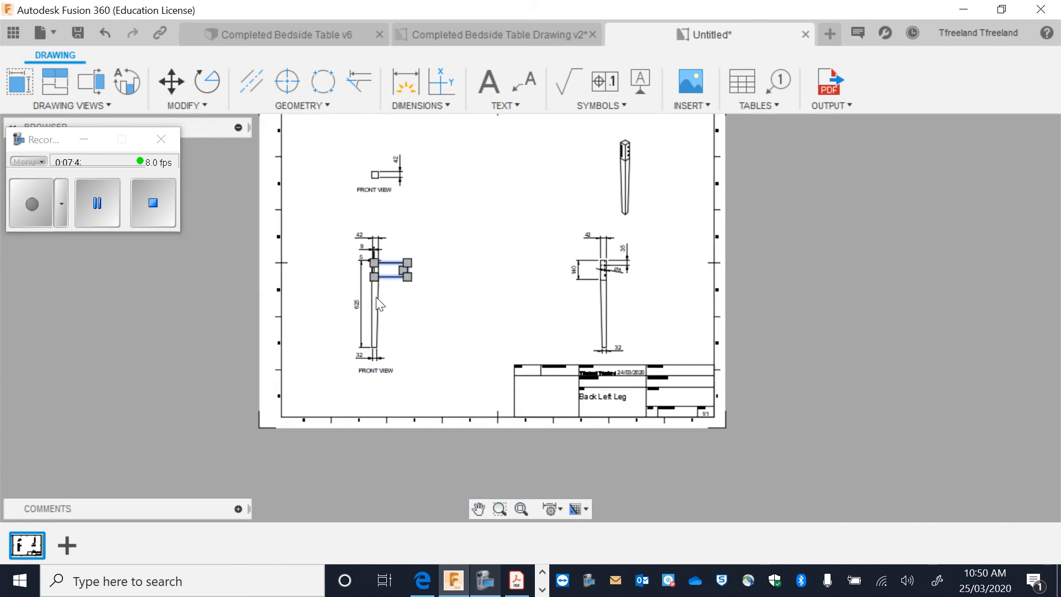
{"action": "left_click", "coordinate": [378, 282]}
{"action": "left_click", "coordinate": [377, 299]}
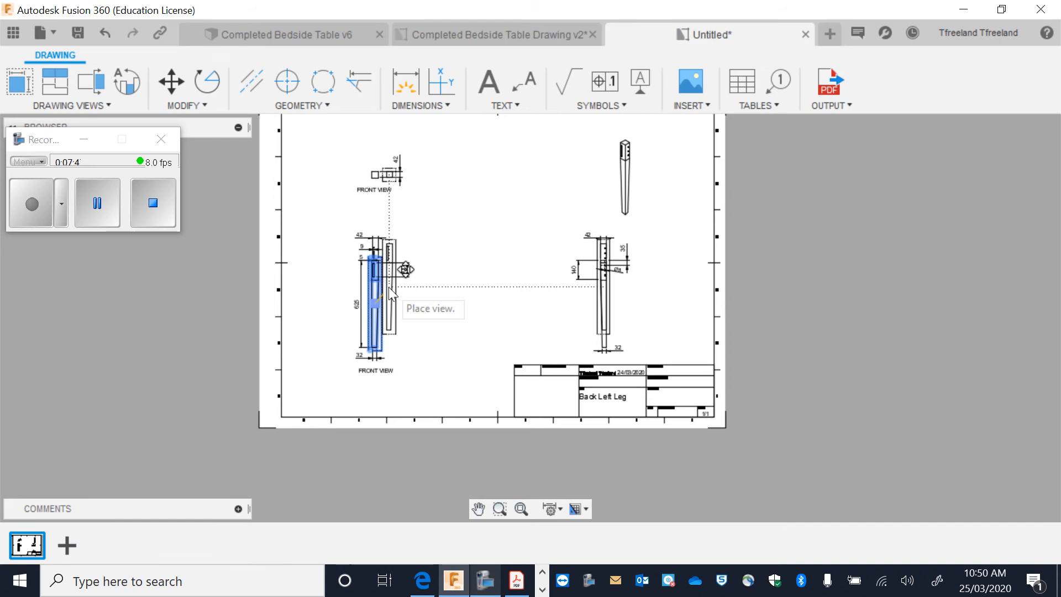
{"action": "left_click", "coordinate": [388, 286]}
- Move both FRONT VIEW labels so they sit directly beneath the front view and the square end view
{"action": "left_click", "coordinate": [380, 374]}
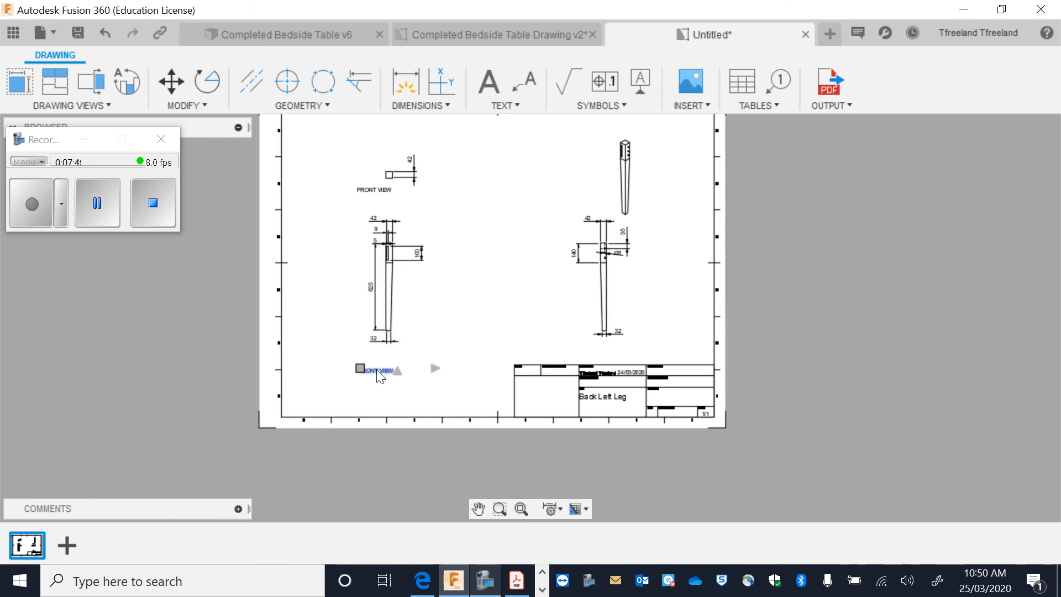
{"action": "left_click", "coordinate": [360, 367]}
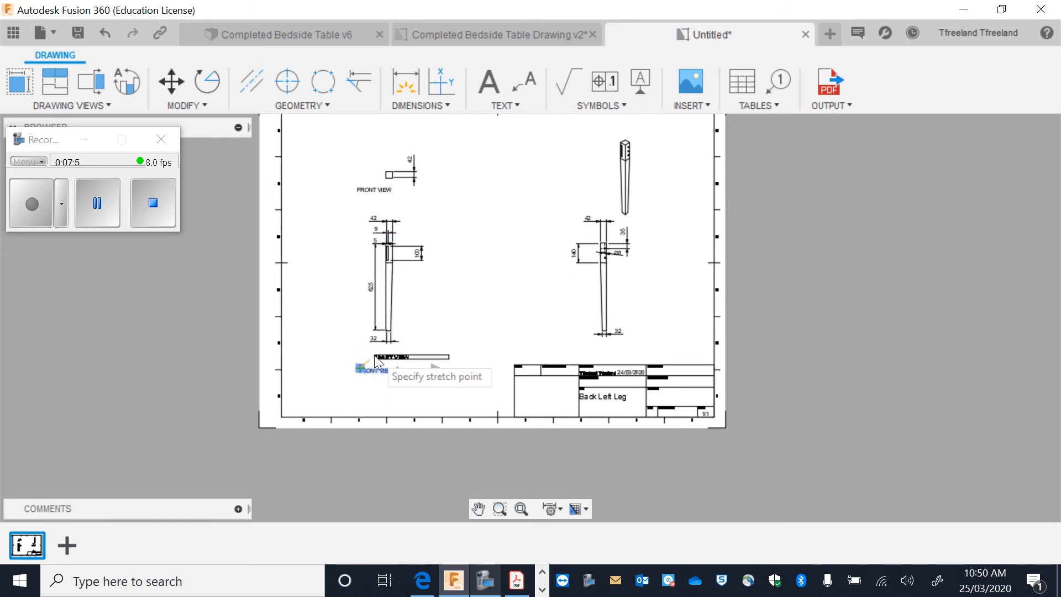
{"action": "left_click", "coordinate": [375, 356]}
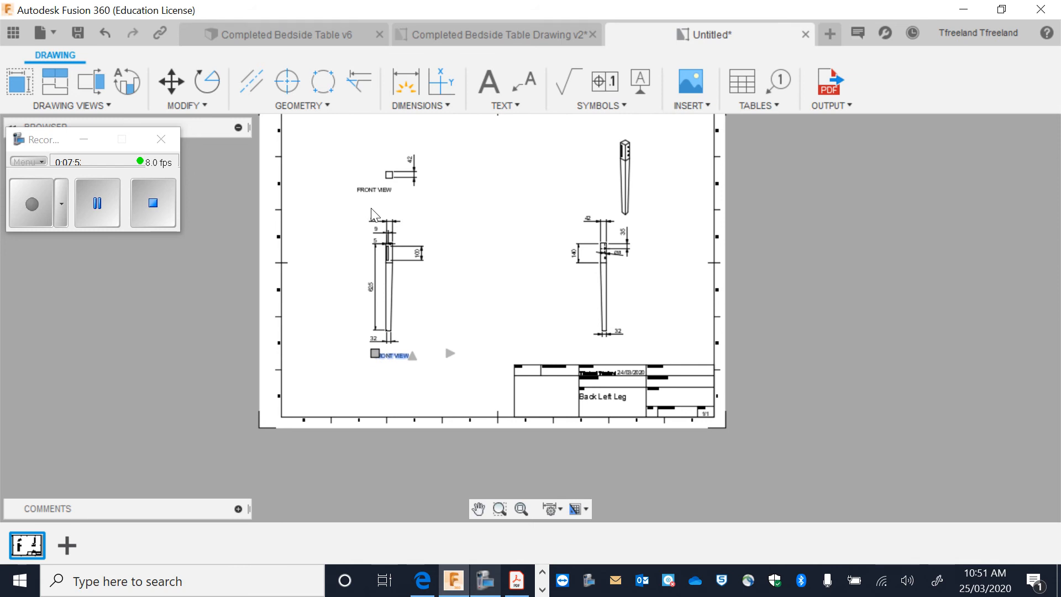
{"action": "left_click", "coordinate": [360, 184]}
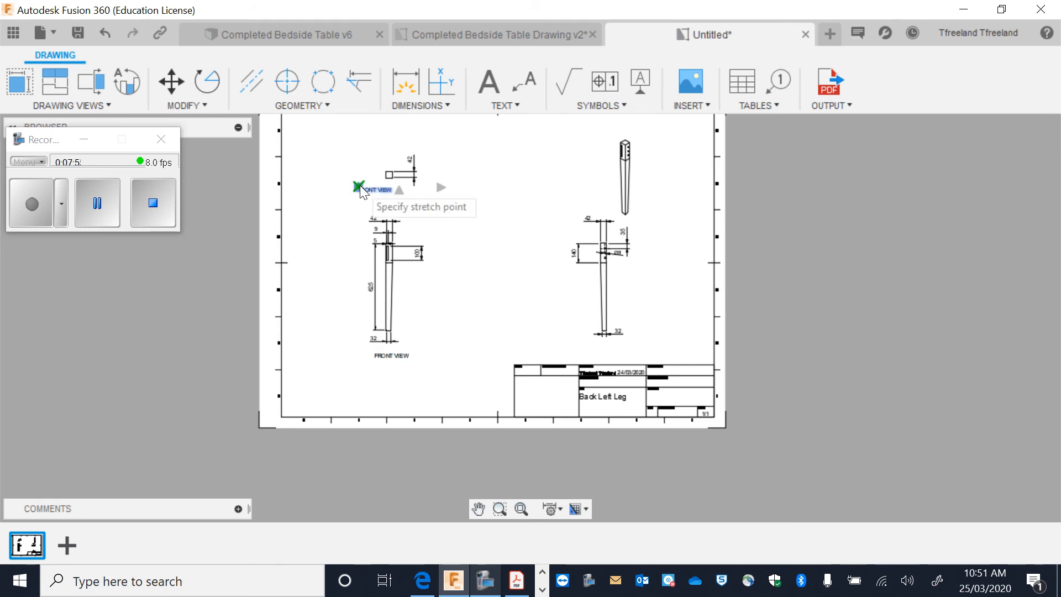
{"action": "left_click", "coordinate": [373, 190]}
- Add the text label "SIDE VIEW" between the leg's side view and the title block
{"action": "key", "text": "t"}
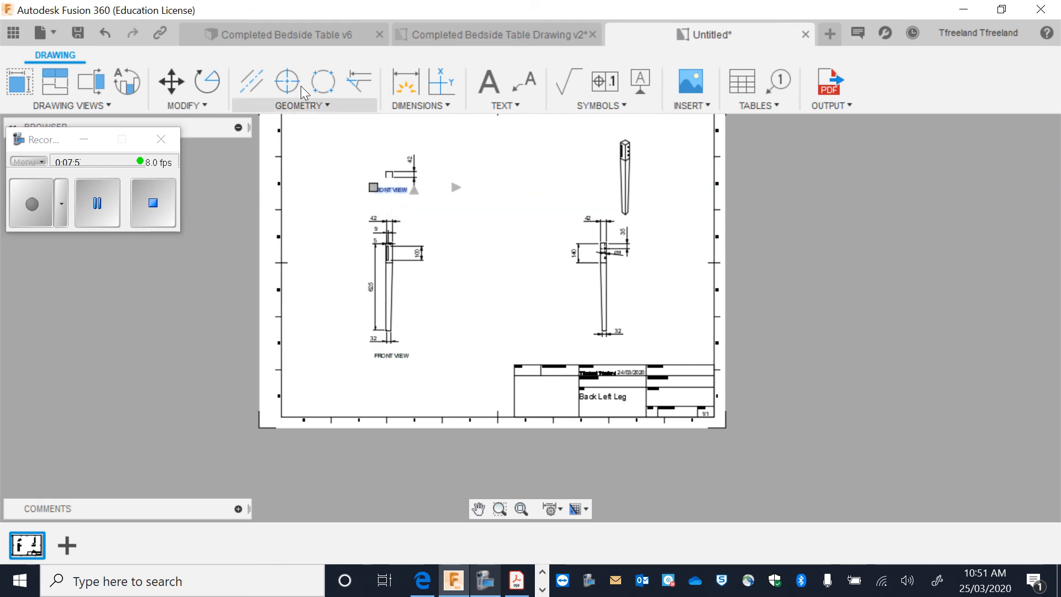
{"action": "left_click", "coordinate": [581, 346]}
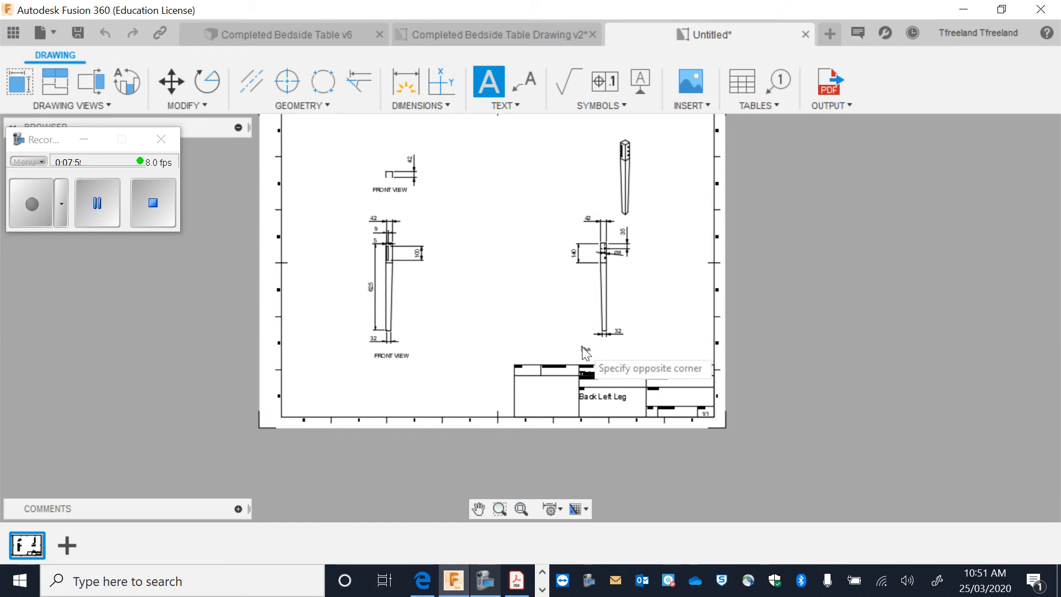
{"action": "left_click", "coordinate": [772, 361]}
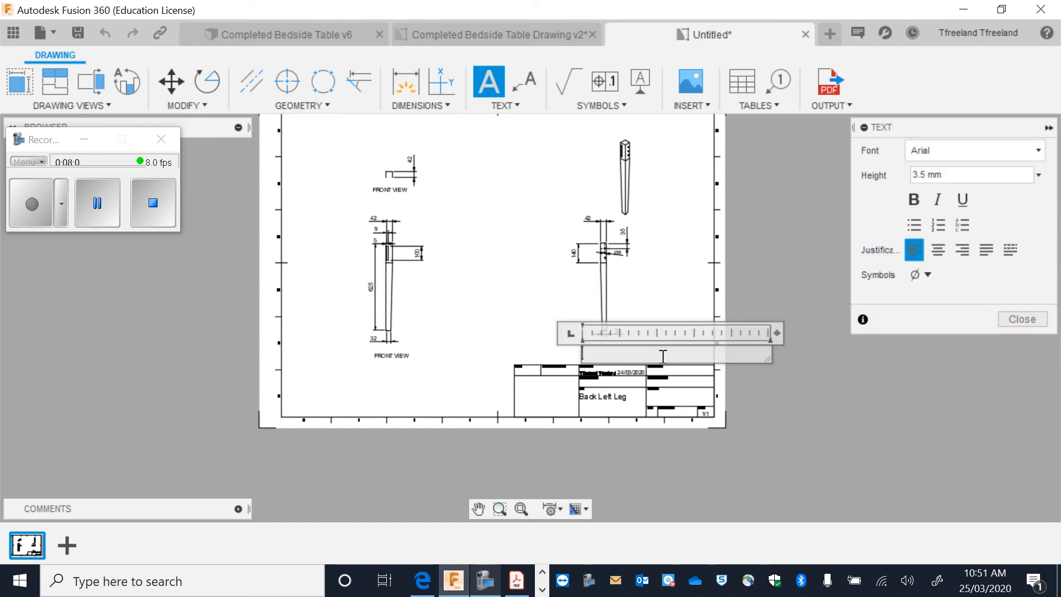
{"action": "type", "text": "SIDE VIEW"}
{"action": "left_click", "coordinate": [658, 310]}
- Centre the SIDE VIEW label beneath the side view, just under its bottom width dimension
{"action": "scroll", "coordinate": [649, 341], "scroll_direction": "up", "scroll_amount": 5}
{"action": "left_click", "coordinate": [482, 389]}
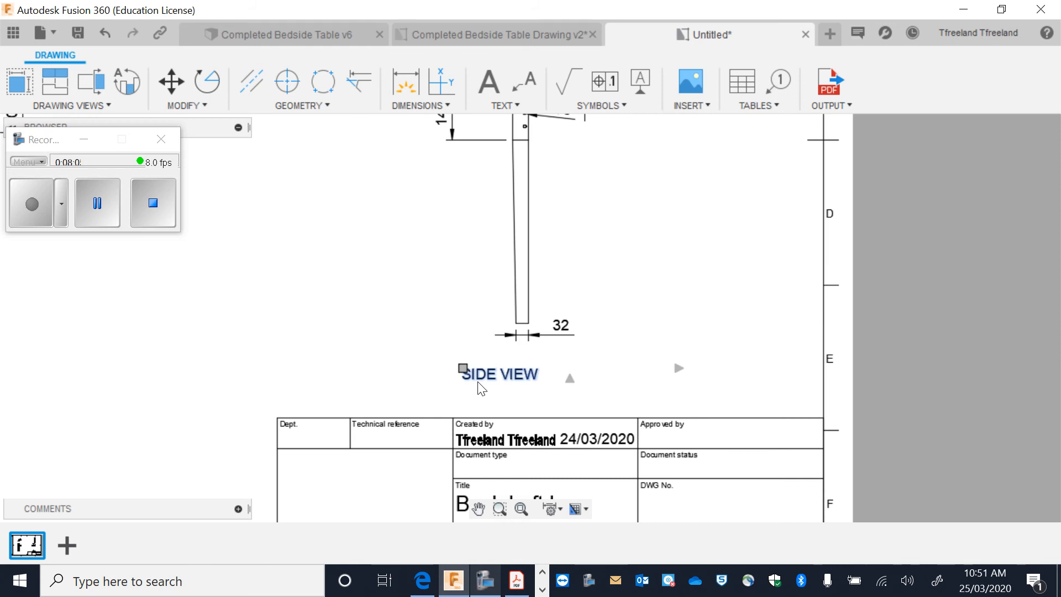
{"action": "left_click", "coordinate": [463, 369]}
{"action": "left_click", "coordinate": [476, 381]}
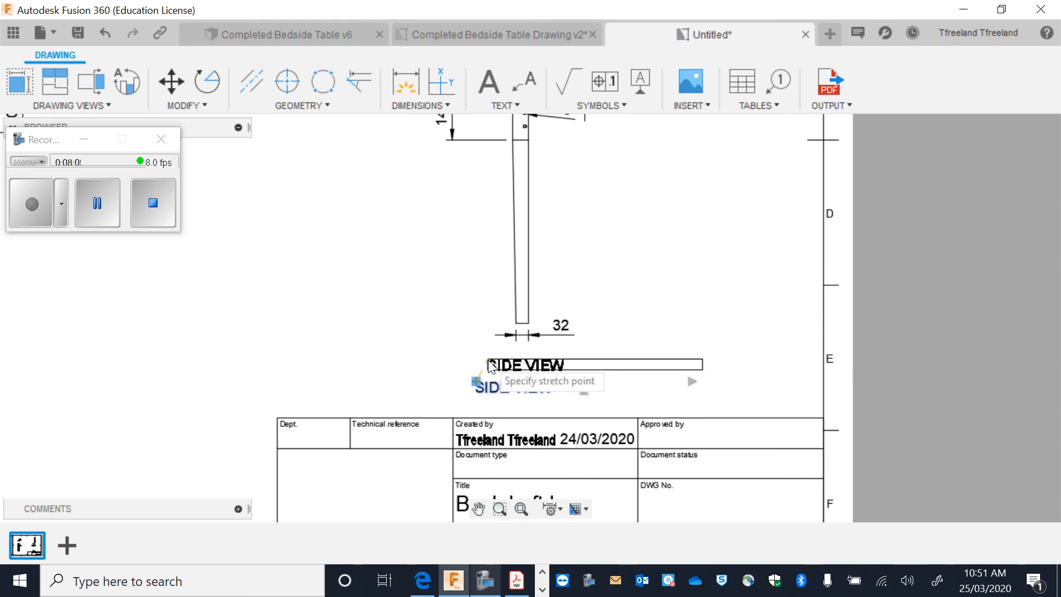
{"action": "left_click", "coordinate": [487, 359]}
- Delete the repeated name from the title block's Created by field
{"action": "double_click", "coordinate": [489, 440]}
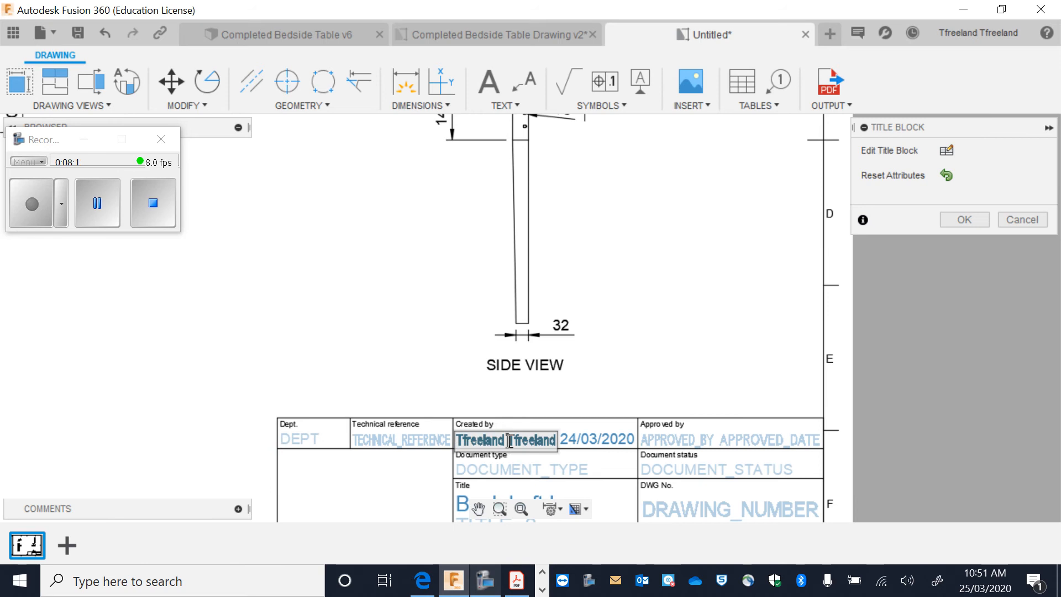
{"action": "left_click_drag", "start_coordinate": [509, 440], "coordinate": [448, 442]}
{"action": "key", "text": "Delete"}
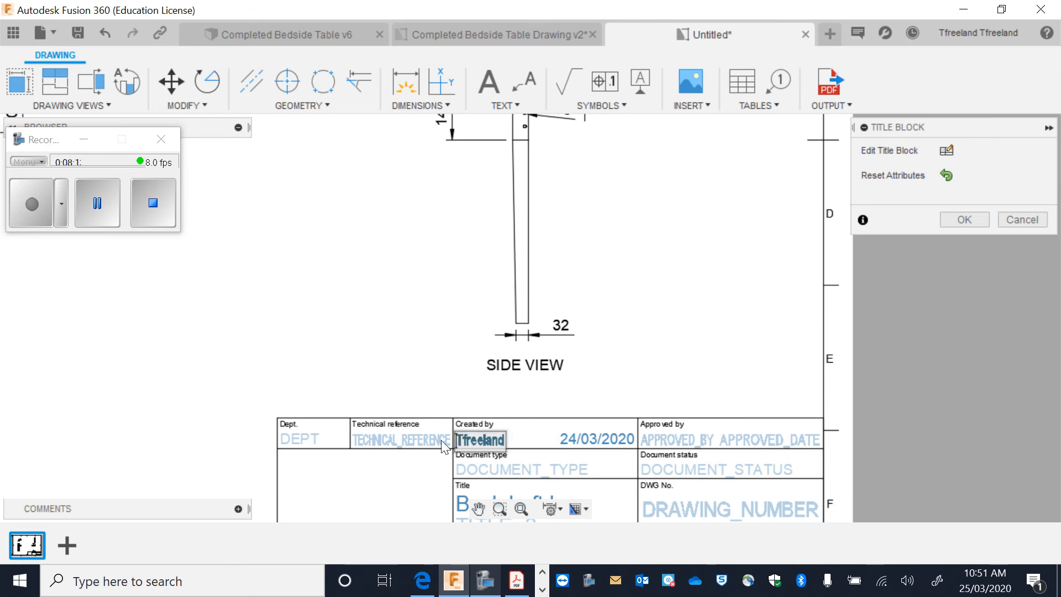
- Replace the main title in the title block with "Bedside Table"
{"action": "scroll", "coordinate": [442, 447], "scroll_direction": "down", "scroll_amount": 5}
{"action": "scroll", "coordinate": [525, 486], "scroll_direction": "up", "scroll_amount": 3}
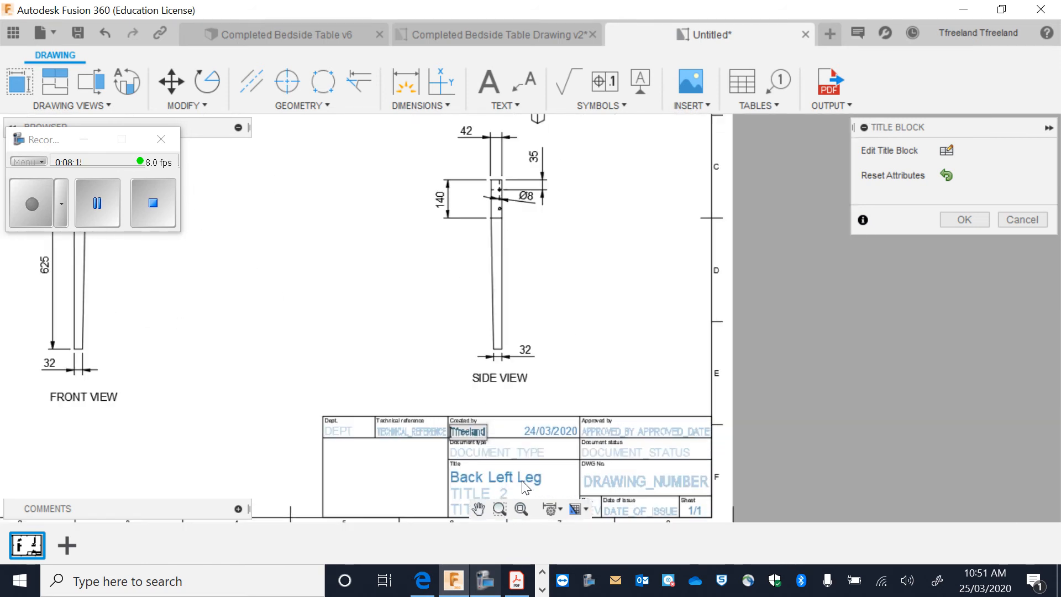
{"action": "left_click", "coordinate": [525, 479]}
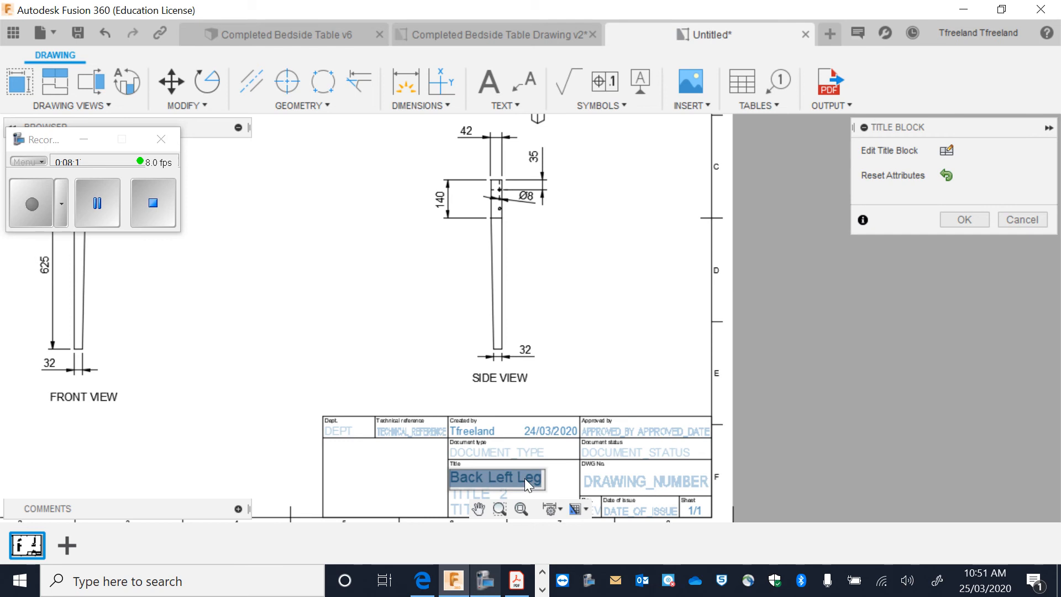
{"action": "type", "text": "bEDSID"}
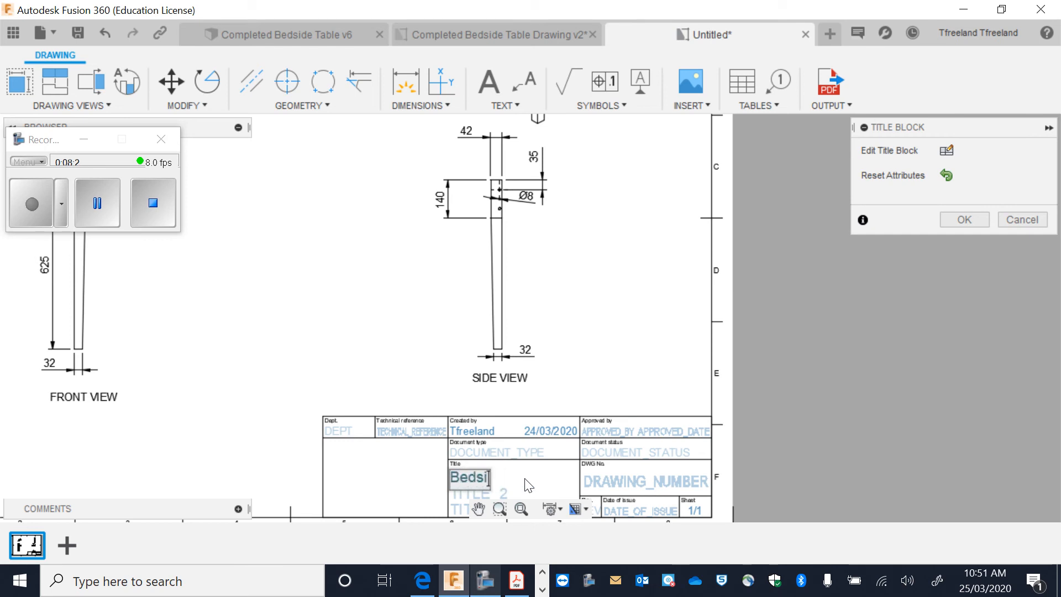
{"action": "type", "text": "le"}
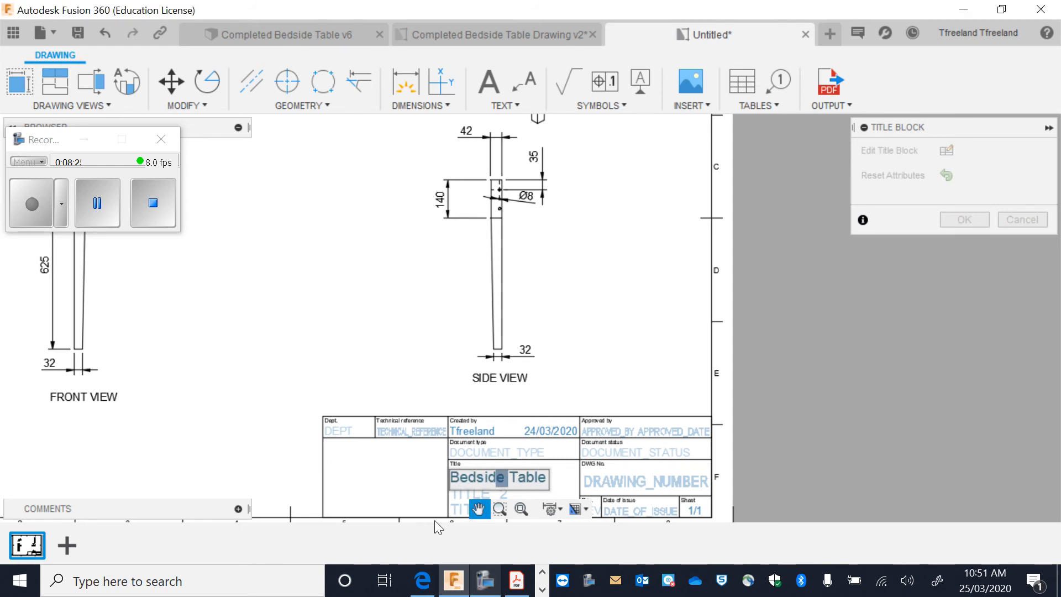
- Set the title block's second title line to "Back right leg" and finish editing the title block
{"action": "left_click", "coordinate": [476, 501]}
{"action": "left_click_drag", "start_coordinate": [580, 393], "coordinate": [593, 286]}
{"action": "key", "text": "Escape"}
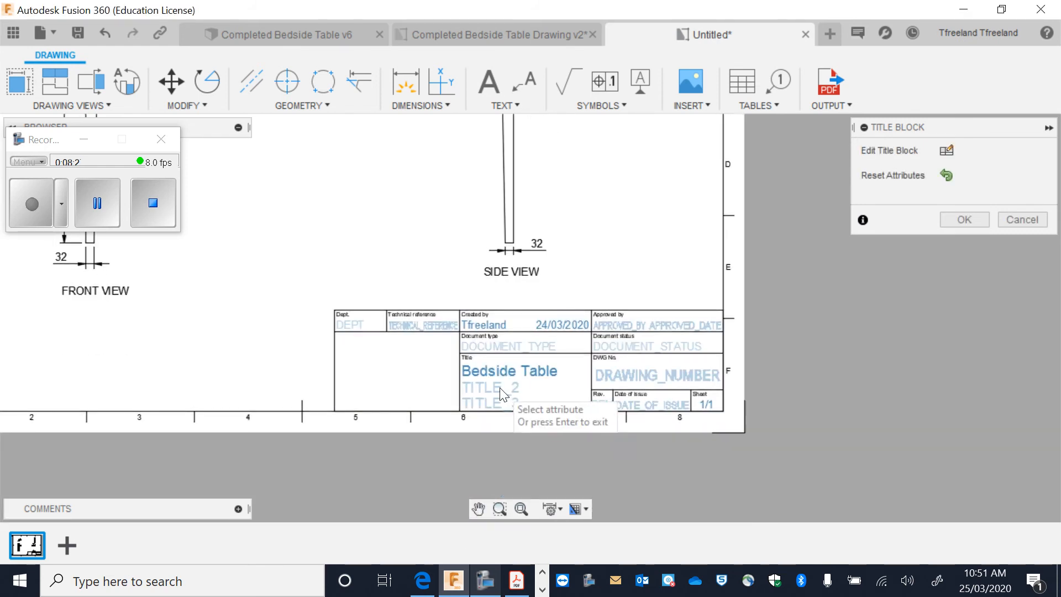
{"action": "left_click", "coordinate": [500, 393]}
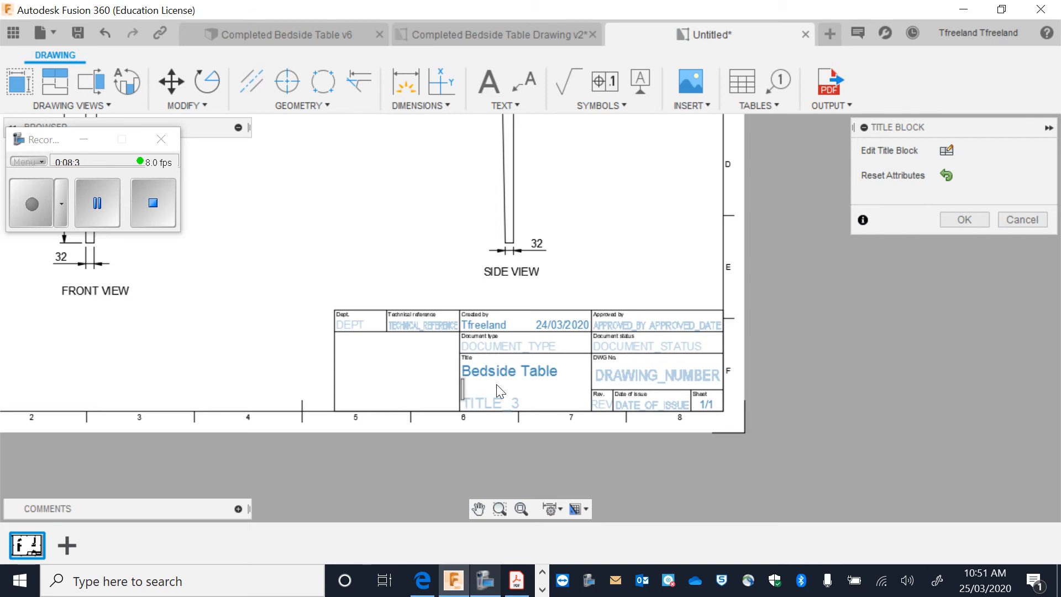
{"action": "type", "text": "Back right leg"}
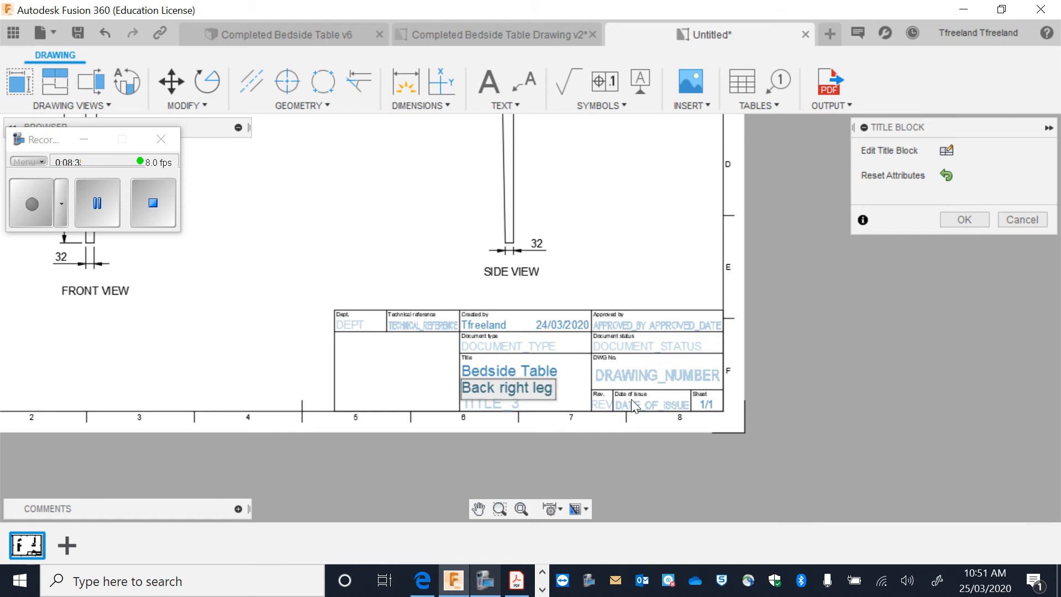
{"action": "left_click", "coordinate": [652, 408]}
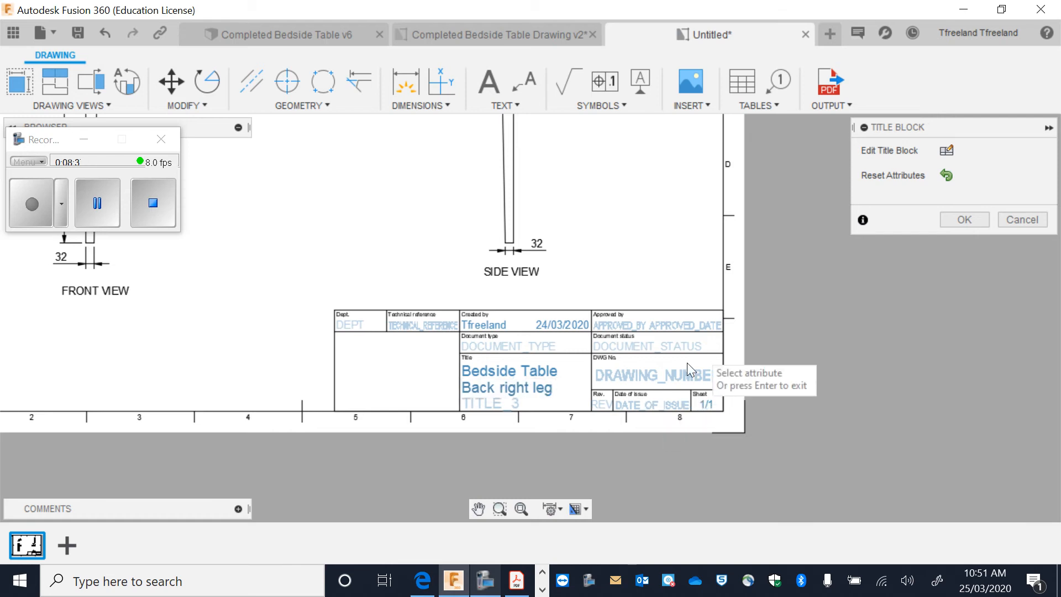
{"action": "left_click", "coordinate": [684, 378]}
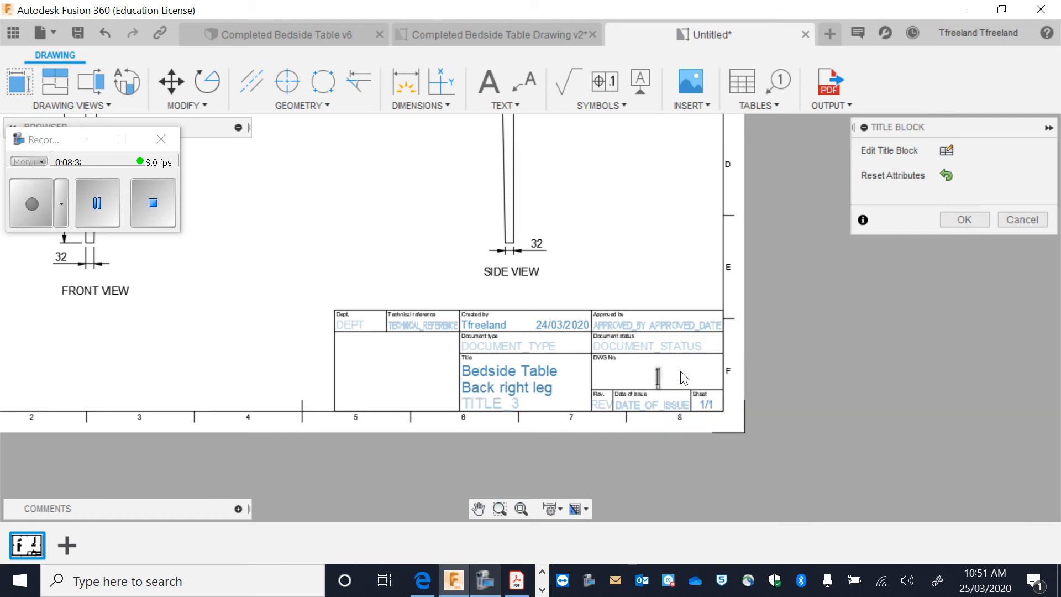
{"action": "left_click", "coordinate": [960, 220]}
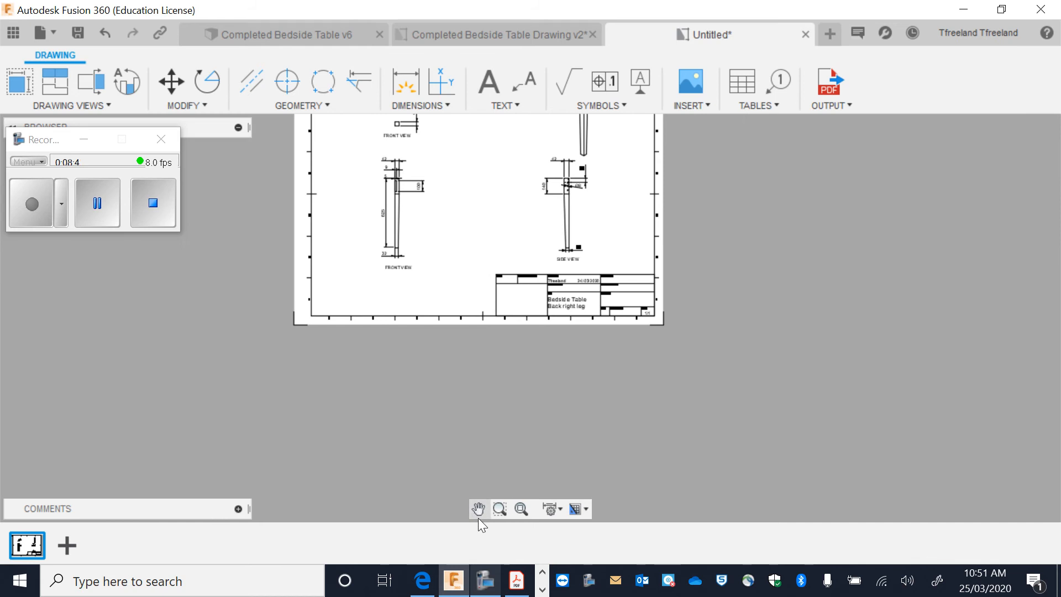
{"action": "left_click", "coordinate": [478, 509]}
{"action": "left_click_drag", "start_coordinate": [504, 319], "coordinate": [529, 437]}
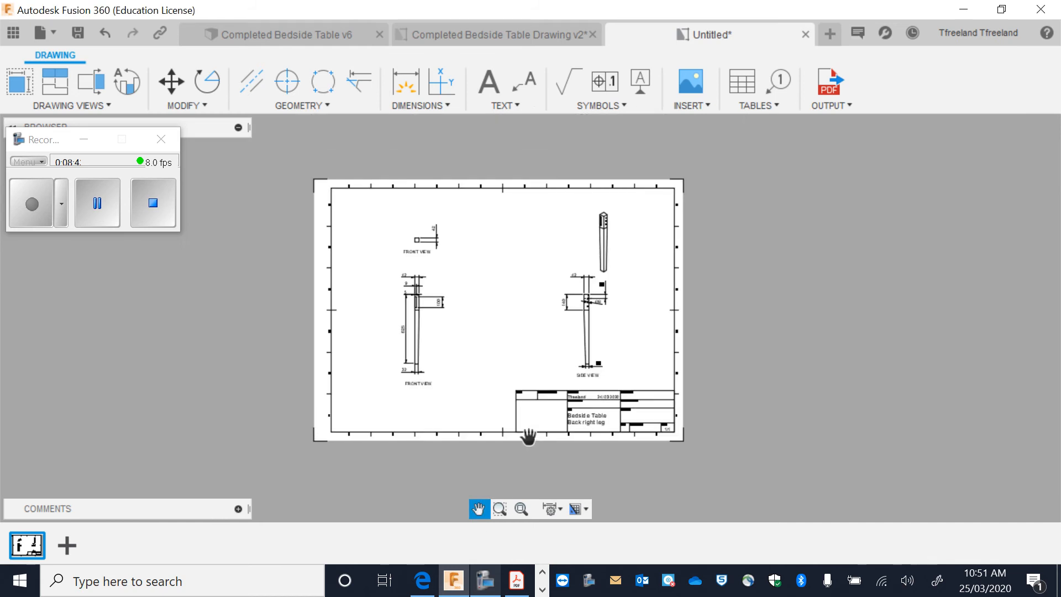
- Save the leg drawing as "Back Left Leg Drawing" in the Bedside Table folder
{"action": "left_click", "coordinate": [77, 39]}
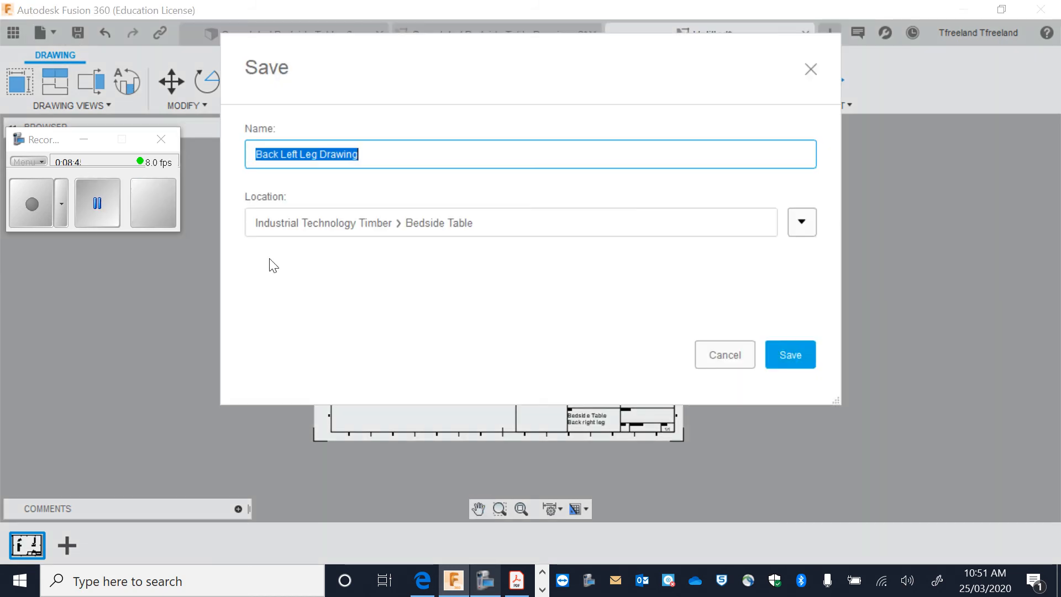
{"action": "left_click", "coordinate": [772, 364]}
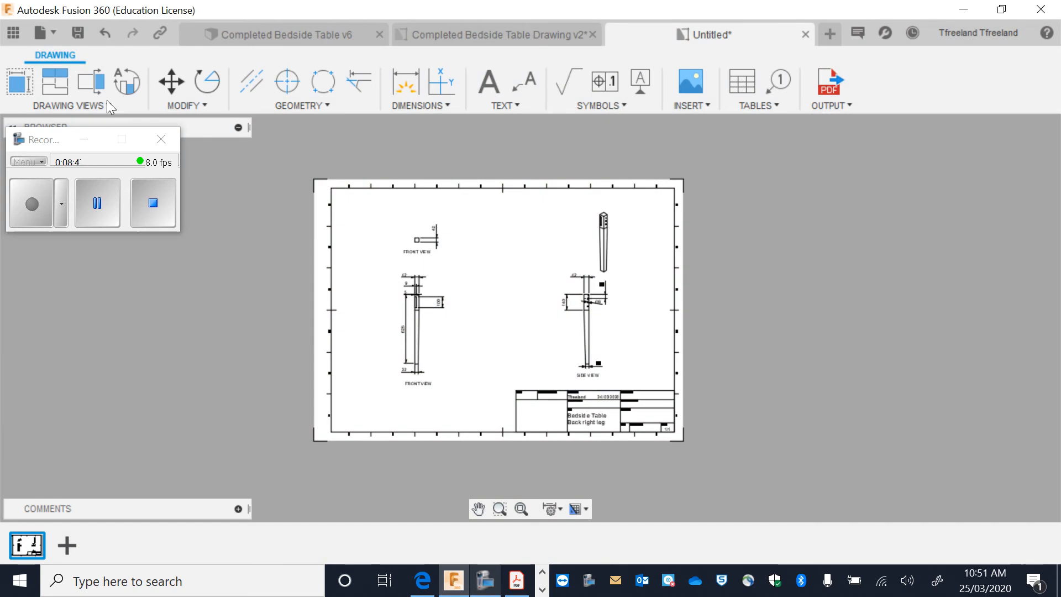
- Create a new drawing from the "Back Rail with dowels" design in the Bedside Table project folder
{"action": "left_click", "coordinate": [315, 36]}
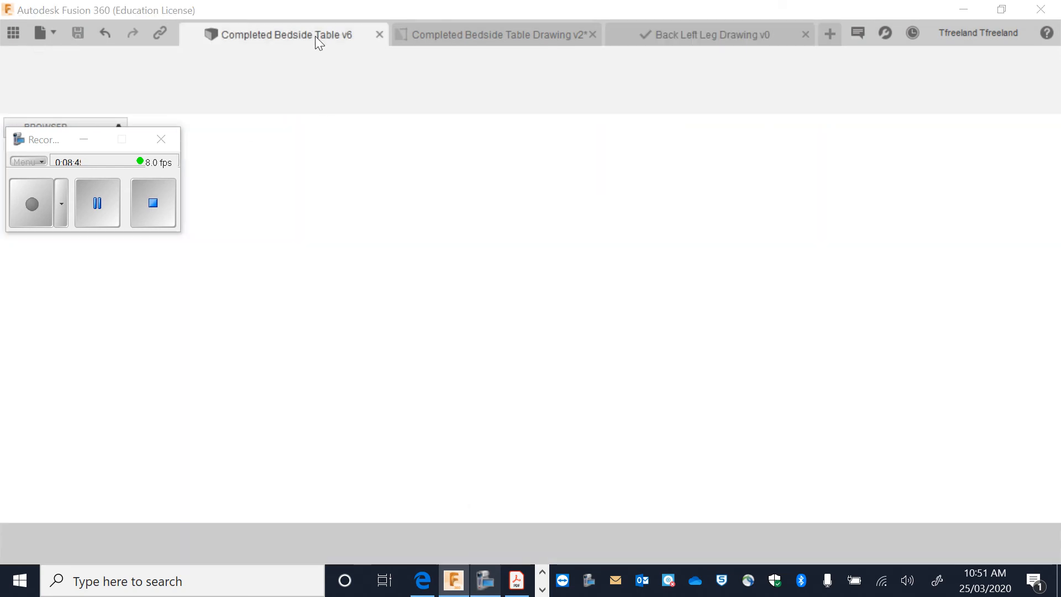
{"action": "left_click", "coordinate": [94, 143]}
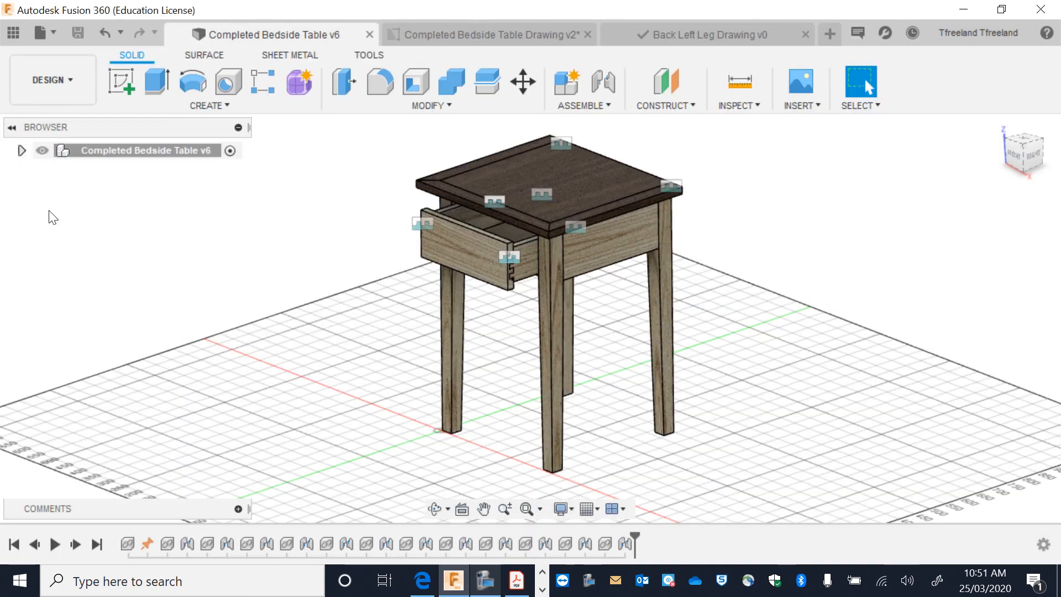
{"action": "left_click", "coordinate": [14, 33]}
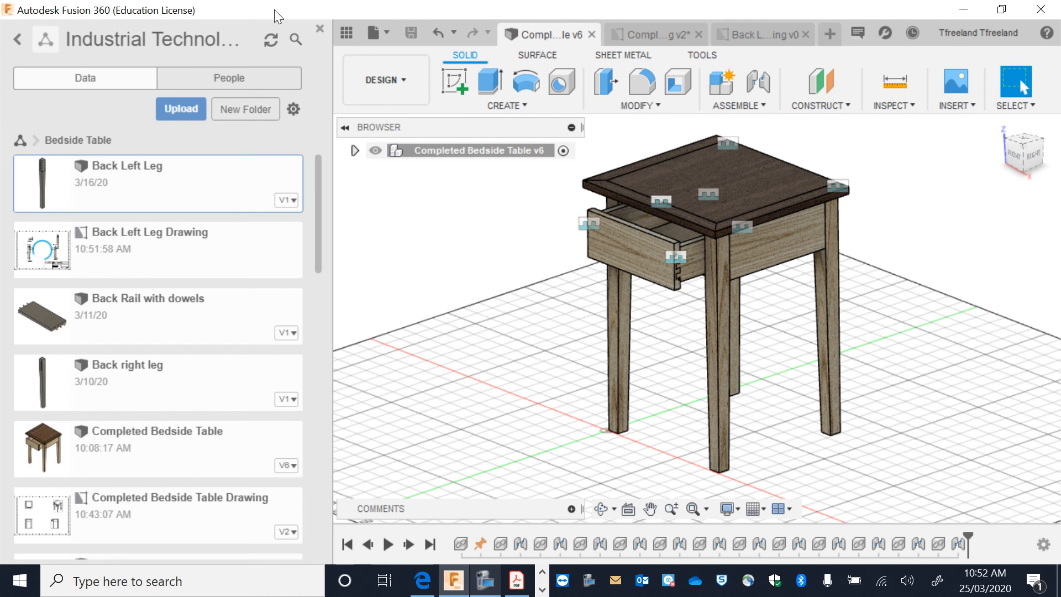
{"action": "left_click", "coordinate": [485, 580]}
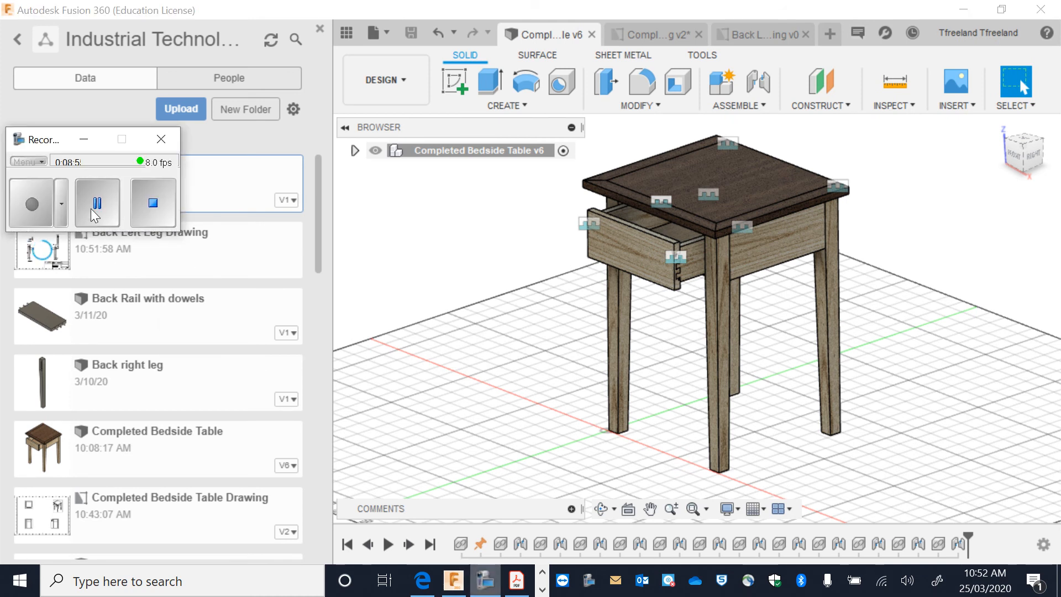
{"action": "left_click", "coordinate": [88, 140]}
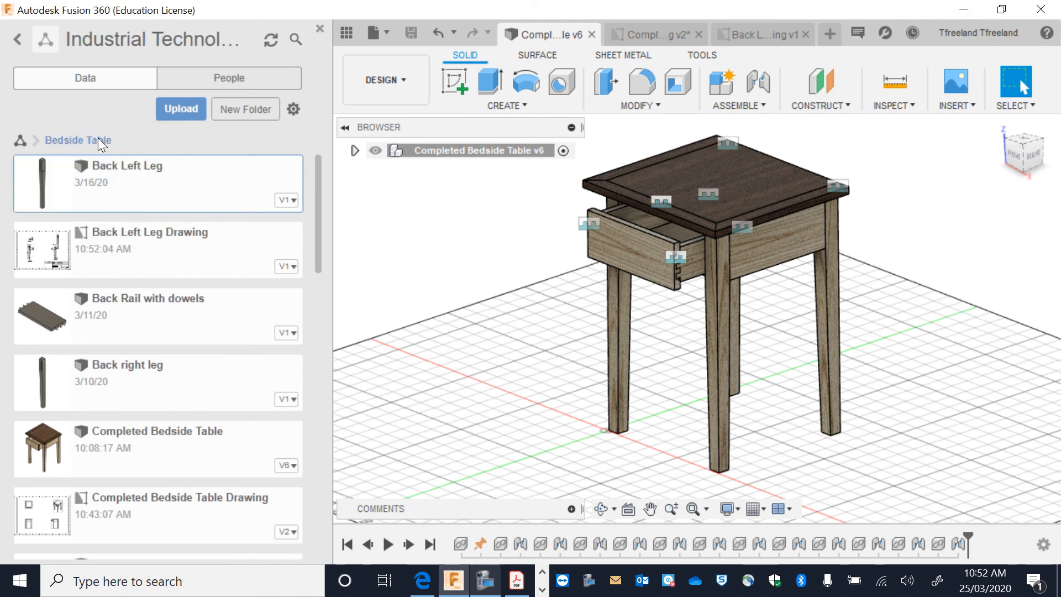
{"action": "right_click", "coordinate": [143, 332]}
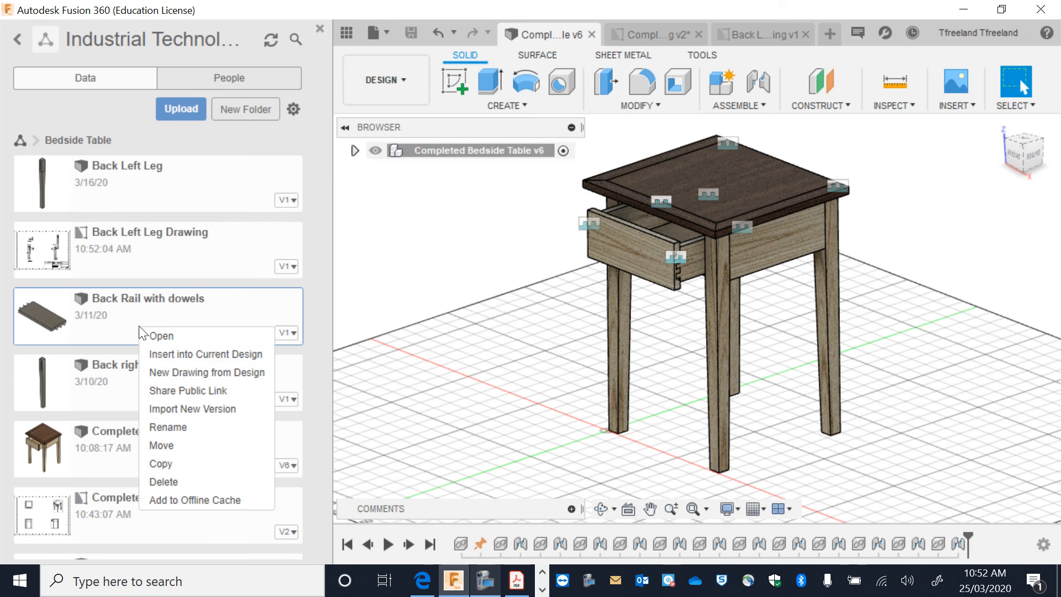
{"action": "left_click", "coordinate": [195, 373]}
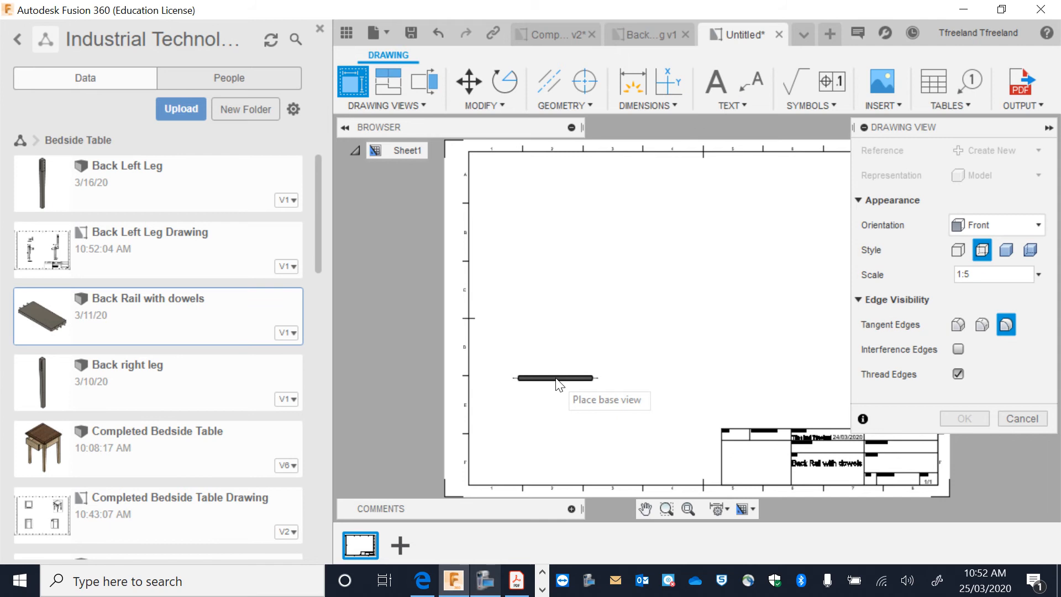
- Place the back rail's base view in the lower-left area of the sheet, using the Top orientation at 1:5 scale
{"action": "left_click", "coordinate": [1030, 225]}
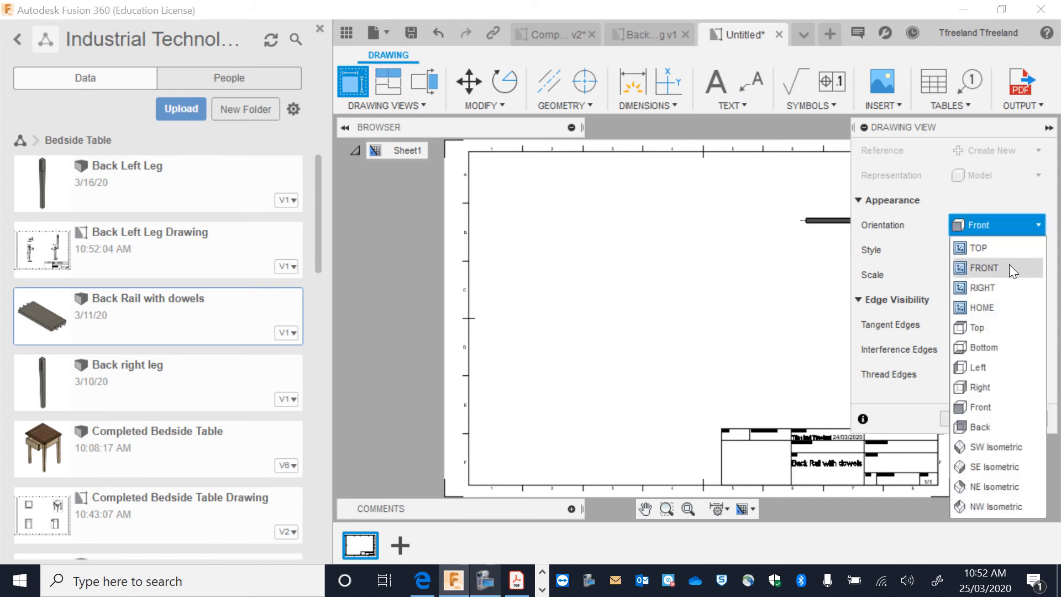
{"action": "left_click", "coordinate": [987, 327]}
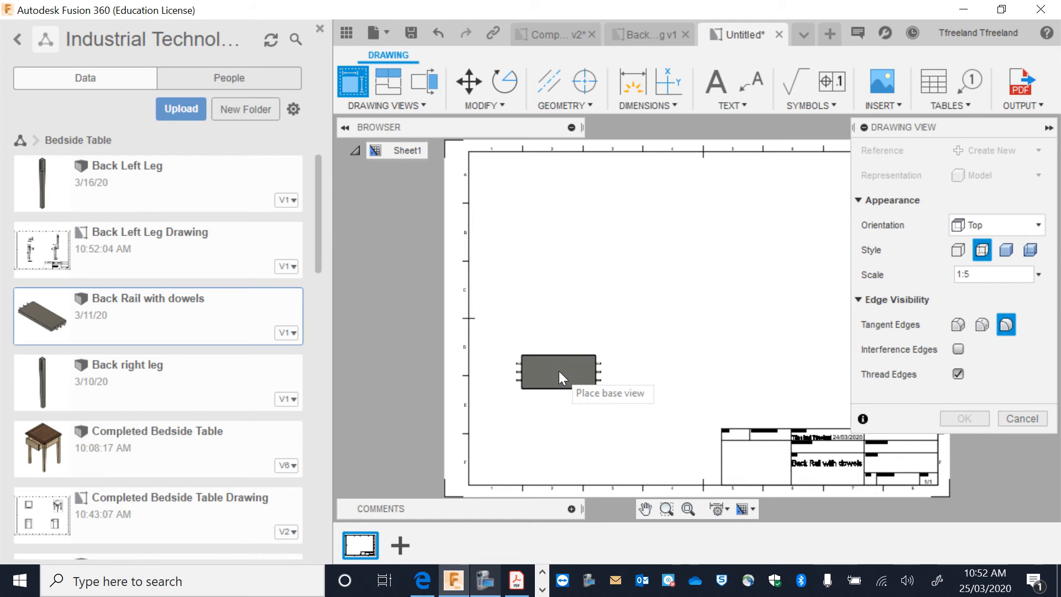
{"action": "left_click", "coordinate": [558, 370]}
- Project an edge view above the base view, an end view beside it and an isometric view in the sheet's upper-right area
{"action": "left_click", "coordinate": [389, 78]}
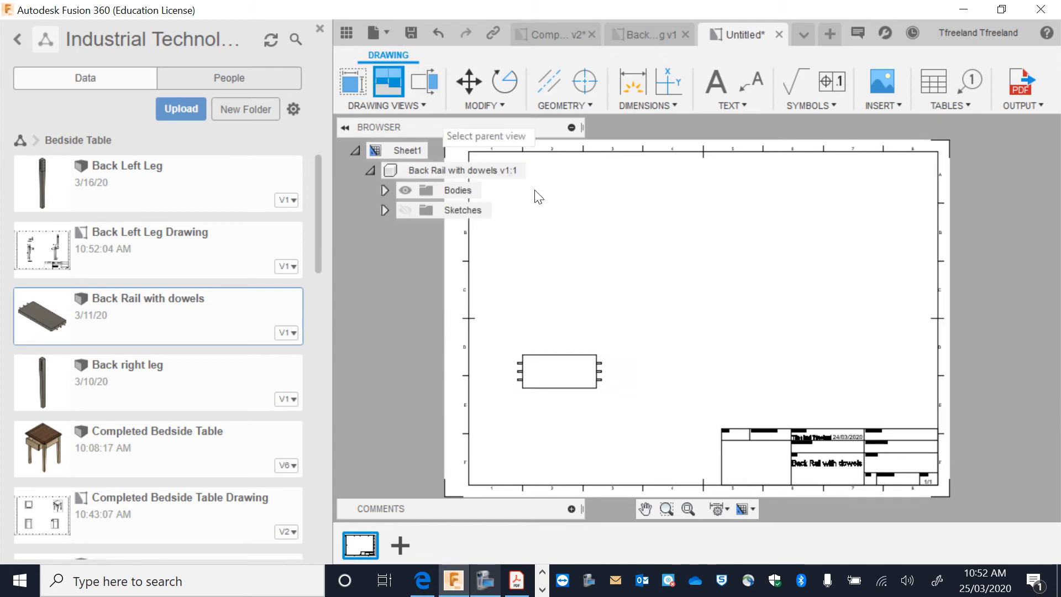
{"action": "left_click", "coordinate": [592, 372]}
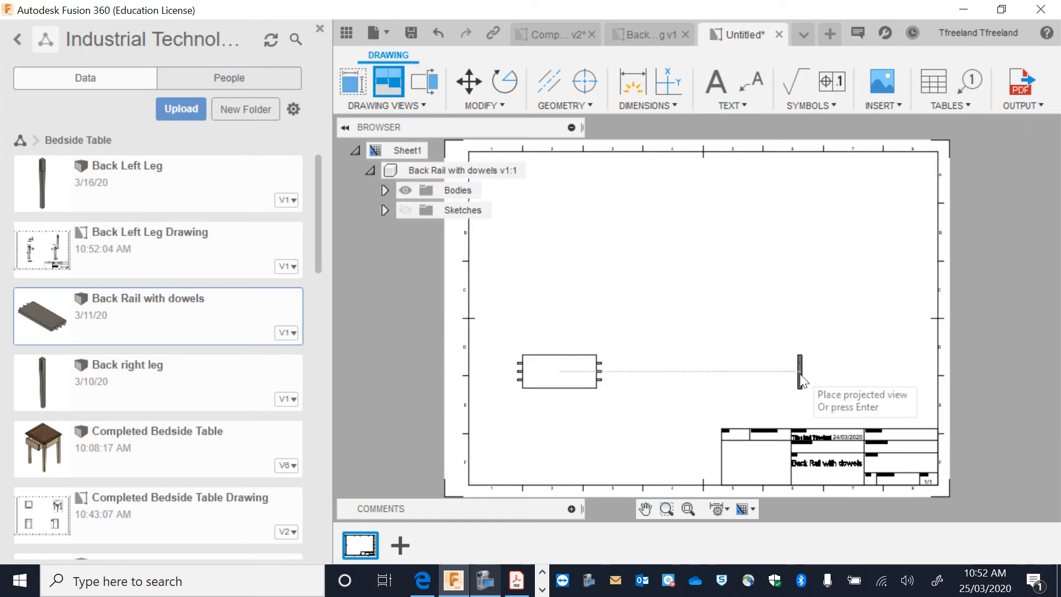
{"action": "left_click", "coordinate": [799, 374]}
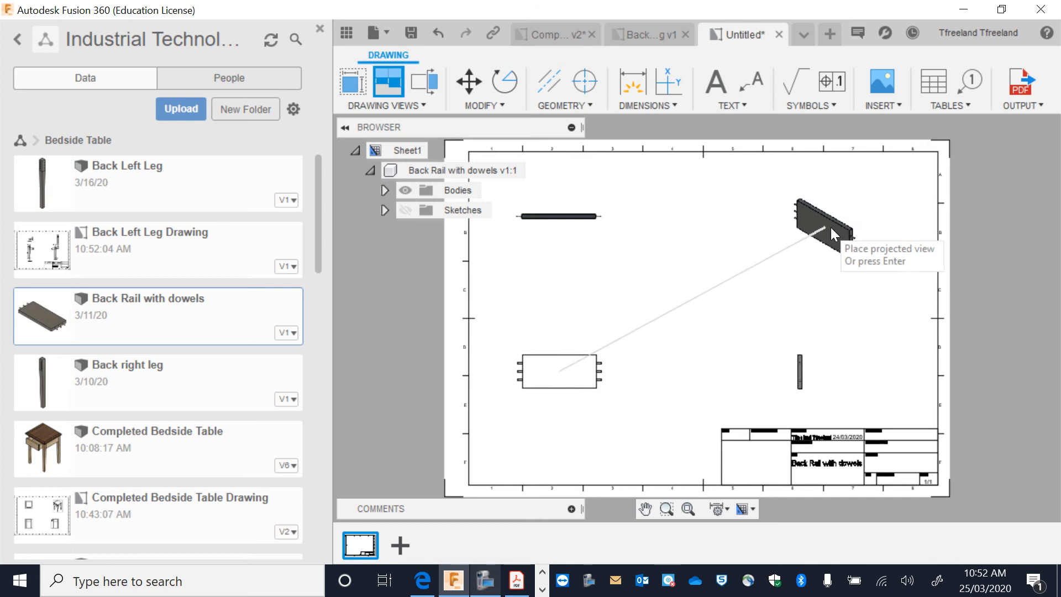
{"action": "left_click", "coordinate": [849, 221]}
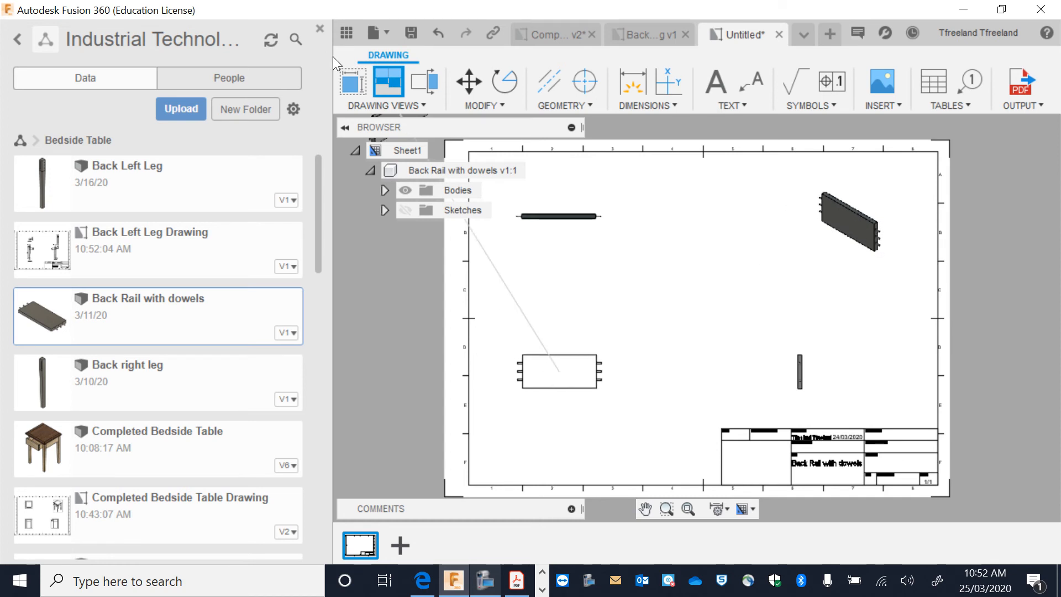
{"action": "key", "text": "Return"}
- Close the base view's settings unchanged and shift the base view slightly up and to the right on the sheet
{"action": "double_click", "coordinate": [558, 381]}
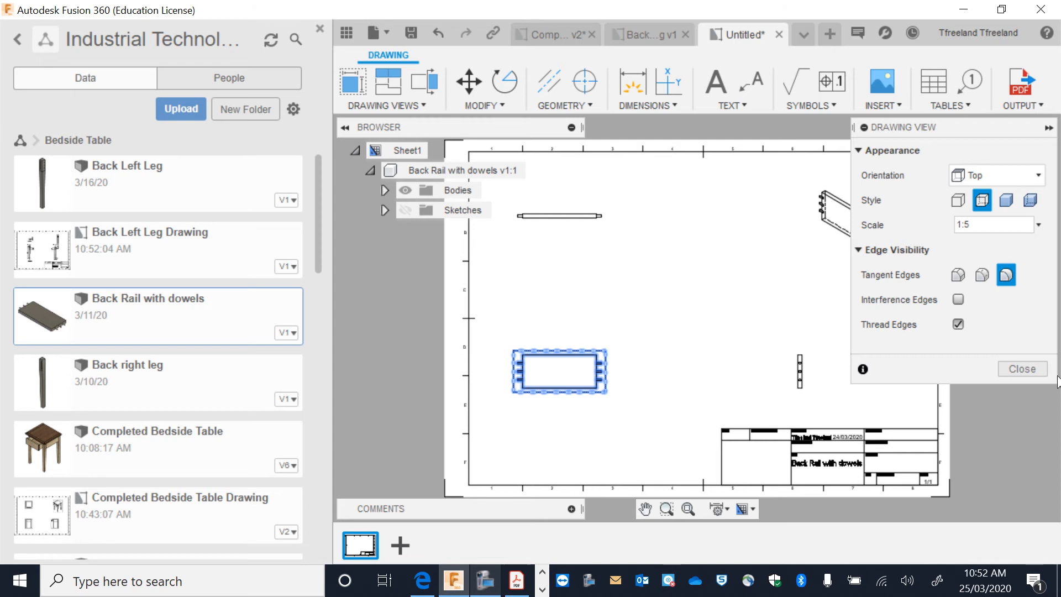
{"action": "left_click", "coordinate": [1022, 369]}
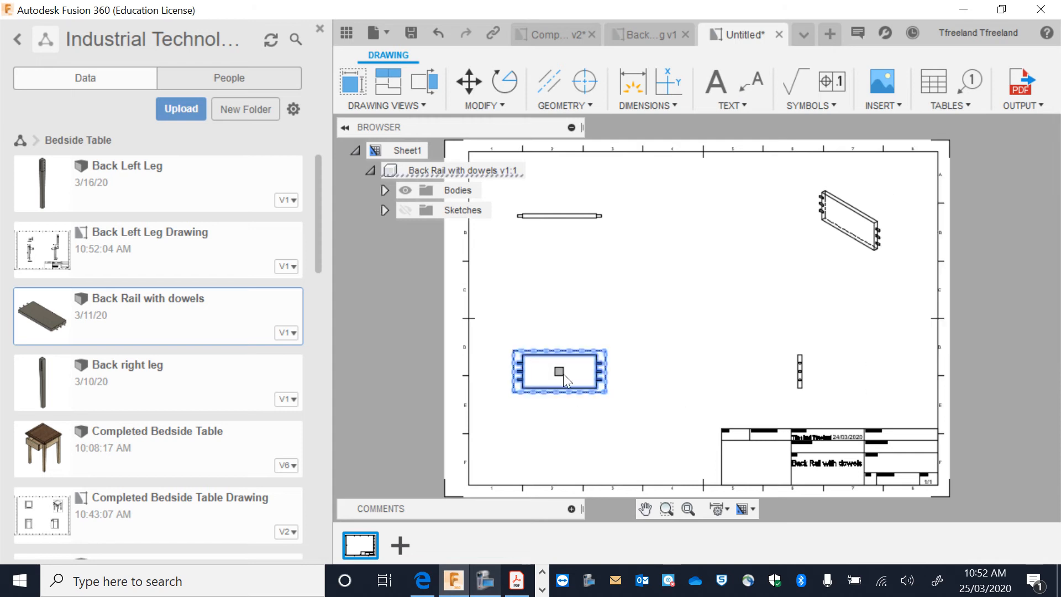
{"action": "left_click_drag", "start_coordinate": [563, 375], "coordinate": [586, 357]}
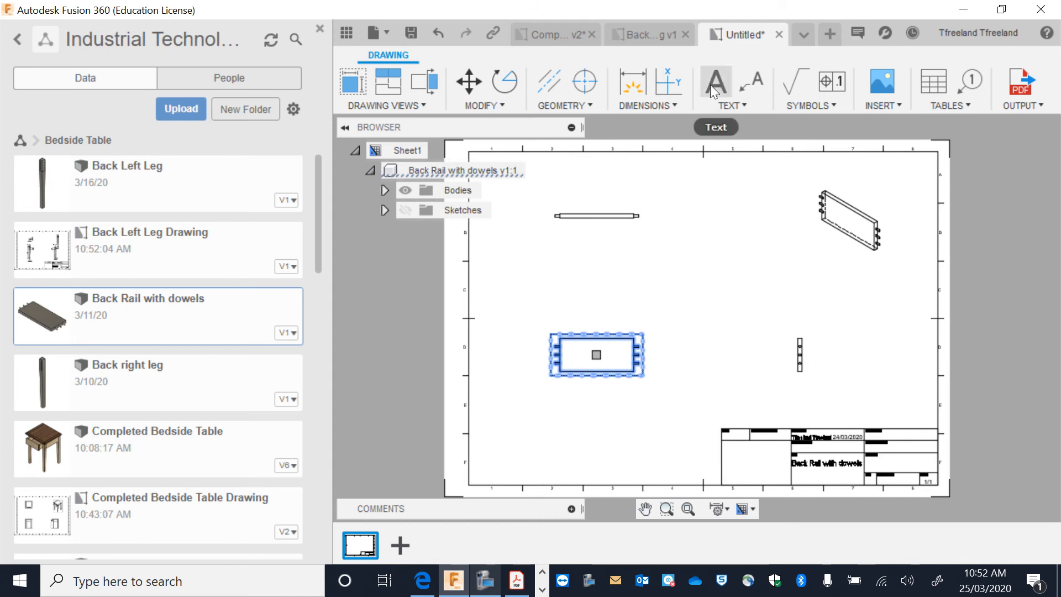
- Dimension the rail's length without dowels on the base view, placing the dimension above the rail
{"action": "left_click", "coordinate": [631, 83]}
{"action": "scroll", "coordinate": [635, 343], "scroll_direction": "up", "scroll_amount": 3}
{"action": "left_click", "coordinate": [600, 344]}
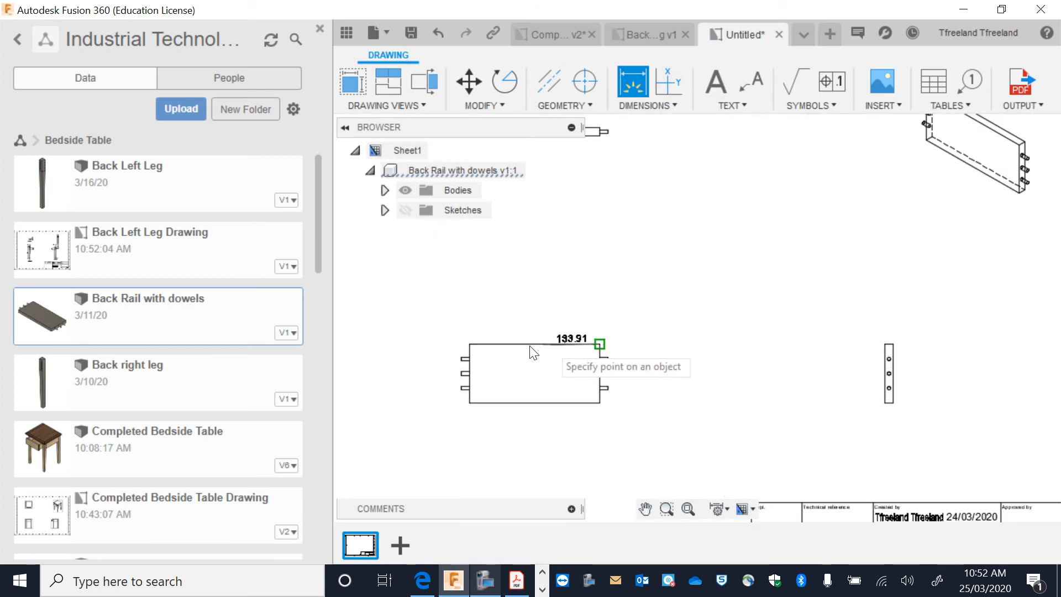
{"action": "left_click", "coordinate": [469, 344]}
{"action": "left_click", "coordinate": [474, 276]}
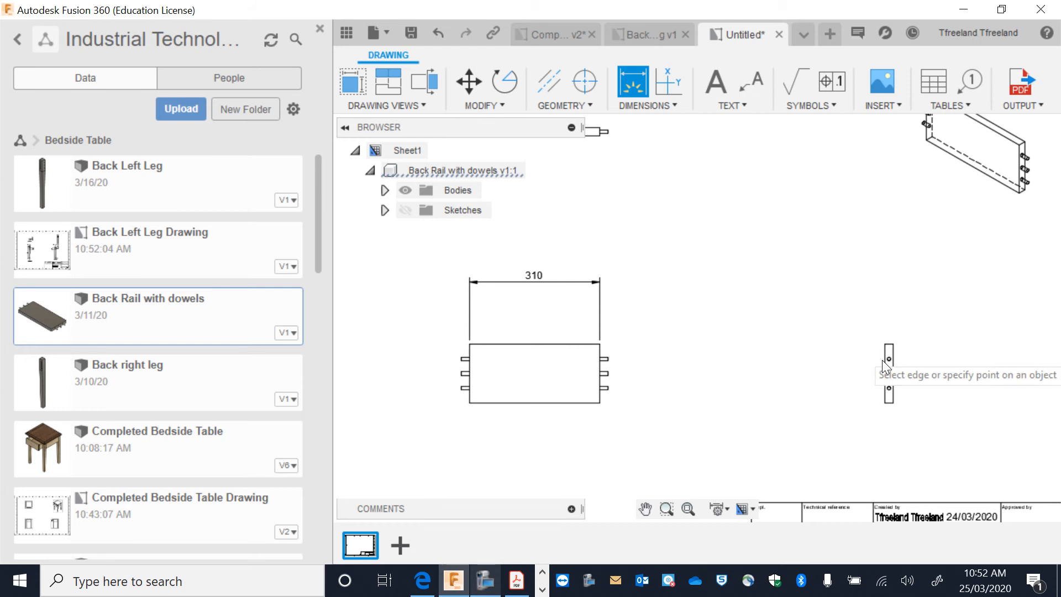
- Dimension the rail's full height on the projected end view, placing the dimension to its right
{"action": "left_click", "coordinate": [889, 344]}
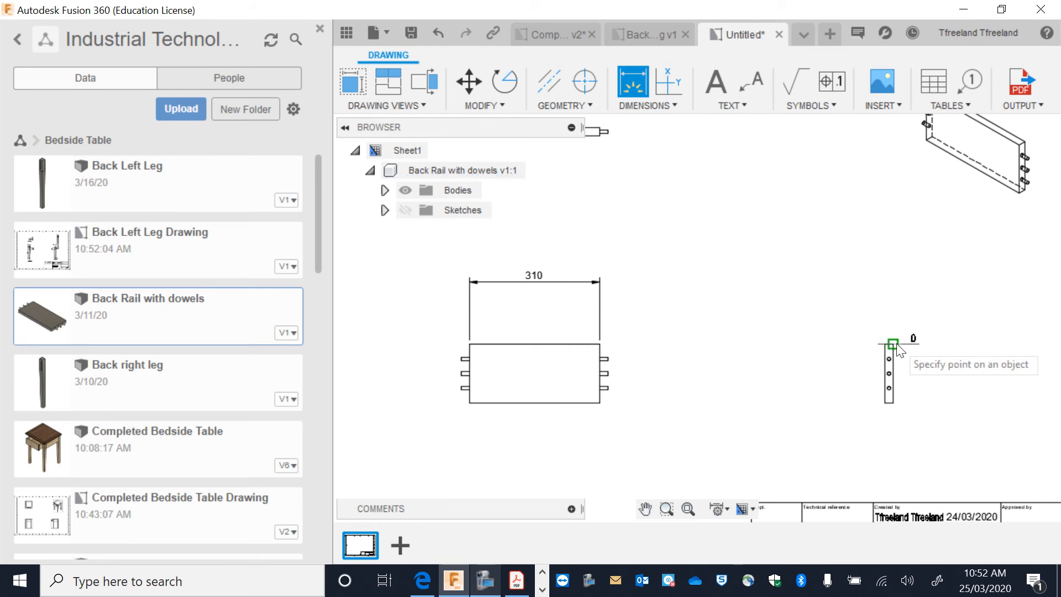
{"action": "left_click", "coordinate": [892, 402]}
{"action": "left_click", "coordinate": [959, 406]}
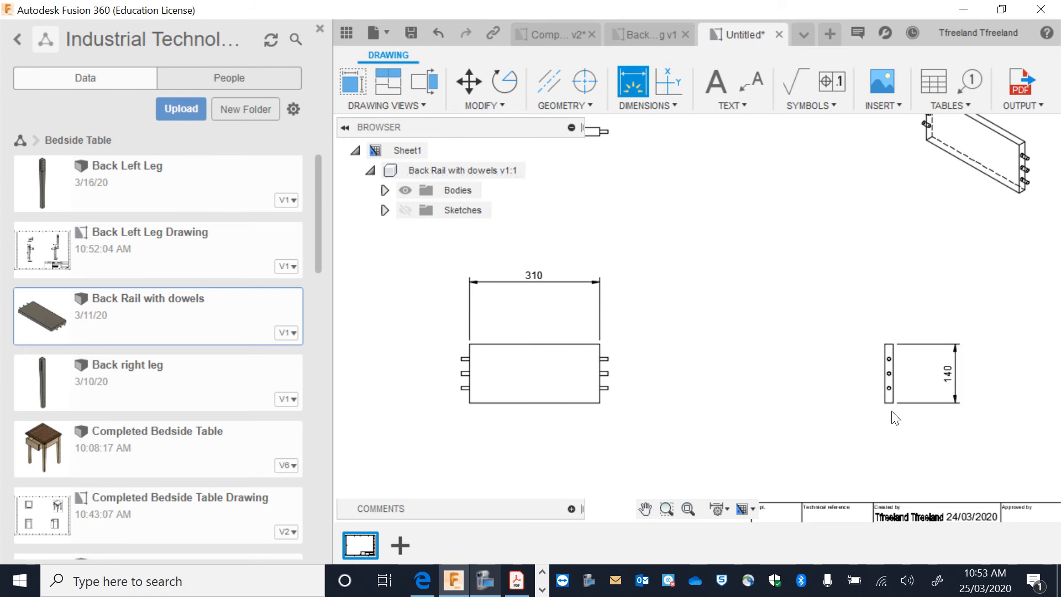
- Dimension the thickness of the right-hand dowel on the upper edge view, placing the dimension beyond the dowel's end
{"action": "scroll", "coordinate": [809, 301], "scroll_direction": "down", "scroll_amount": 3}
{"action": "scroll", "coordinate": [696, 246], "scroll_direction": "up", "scroll_amount": 4}
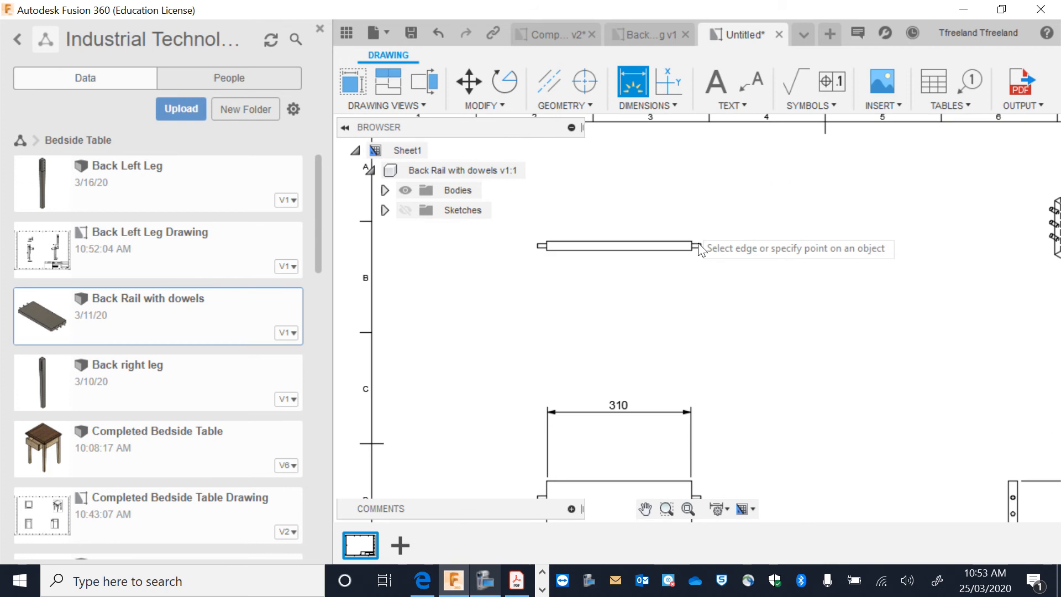
{"action": "left_click", "coordinate": [692, 241]}
{"action": "left_click", "coordinate": [692, 249]}
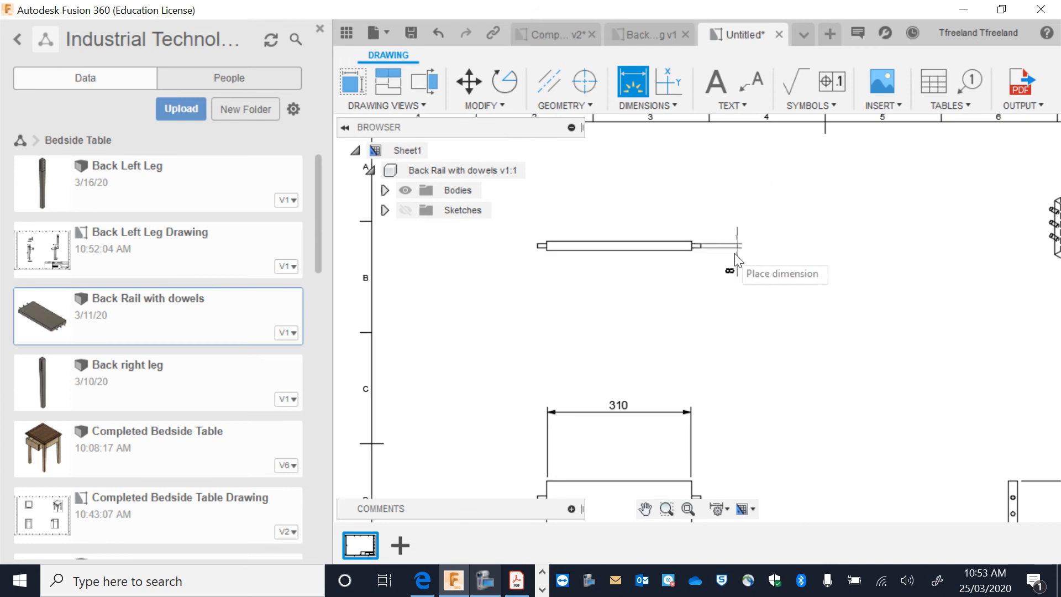
{"action": "left_click", "coordinate": [734, 255]}
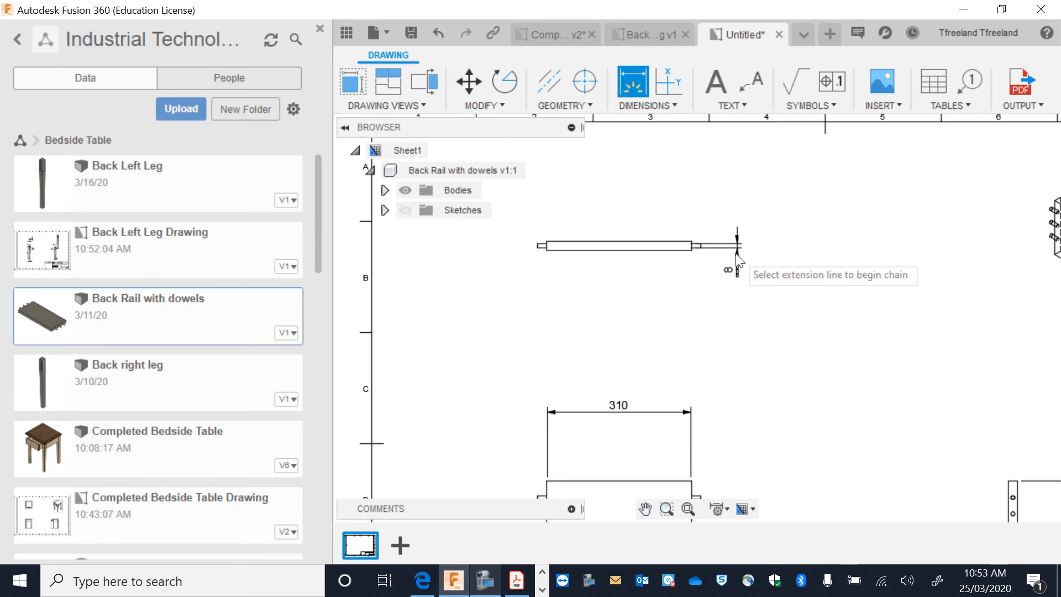
- Dimension the rail's thickness at the left end of the upper edge view
{"action": "left_click", "coordinate": [546, 243]}
{"action": "left_click", "coordinate": [547, 250]}
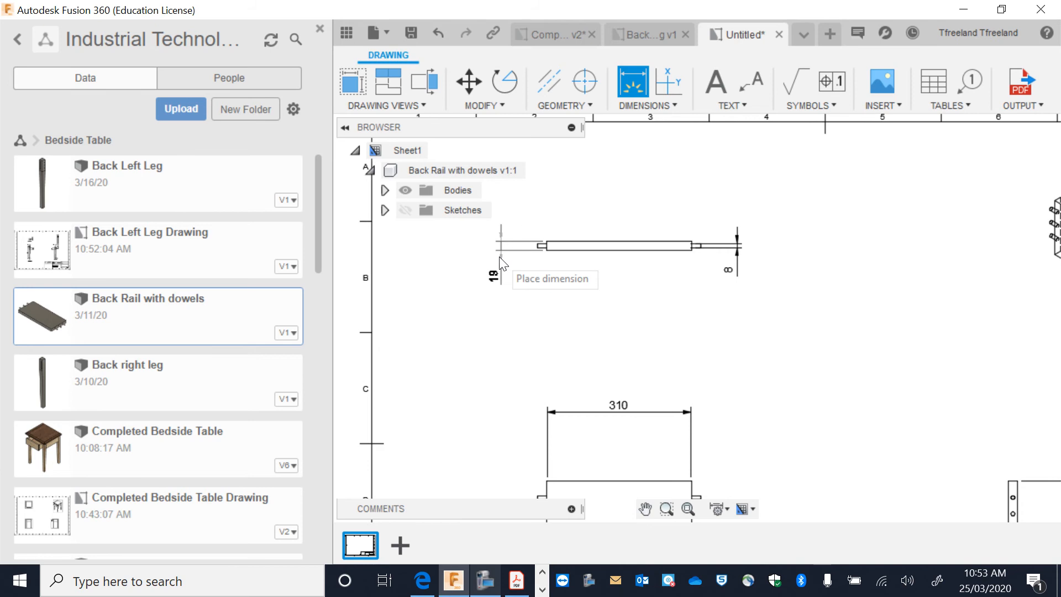
{"action": "left_click", "coordinate": [501, 264]}
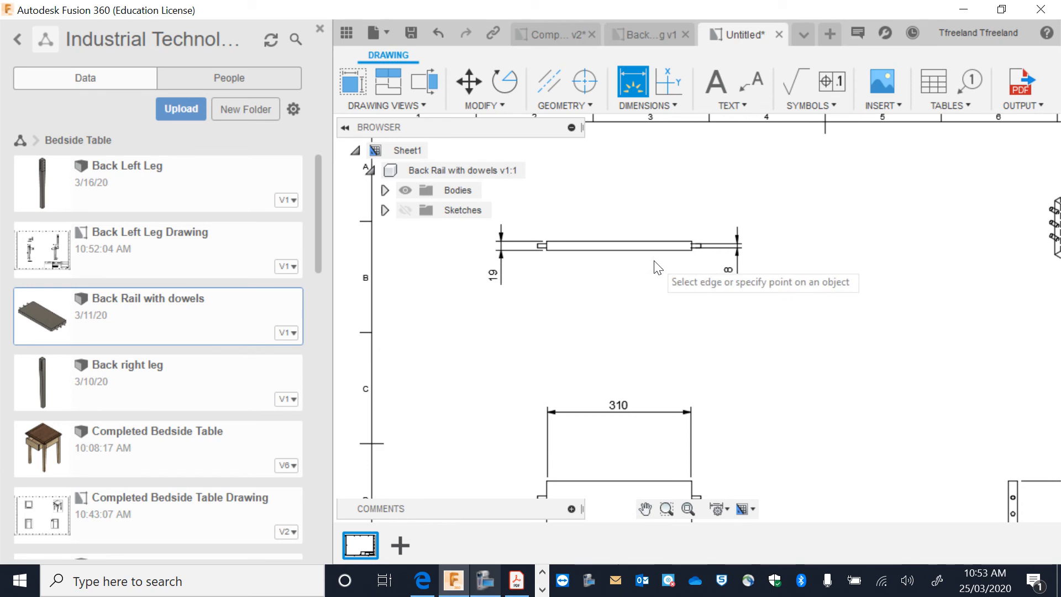
- Dimension the protruding length of the right-hand dowel on the upper edge view, placing the dimension above it
{"action": "left_click", "coordinate": [700, 244]}
{"action": "scroll", "coordinate": [690, 243], "scroll_direction": "up", "scroll_amount": 1}
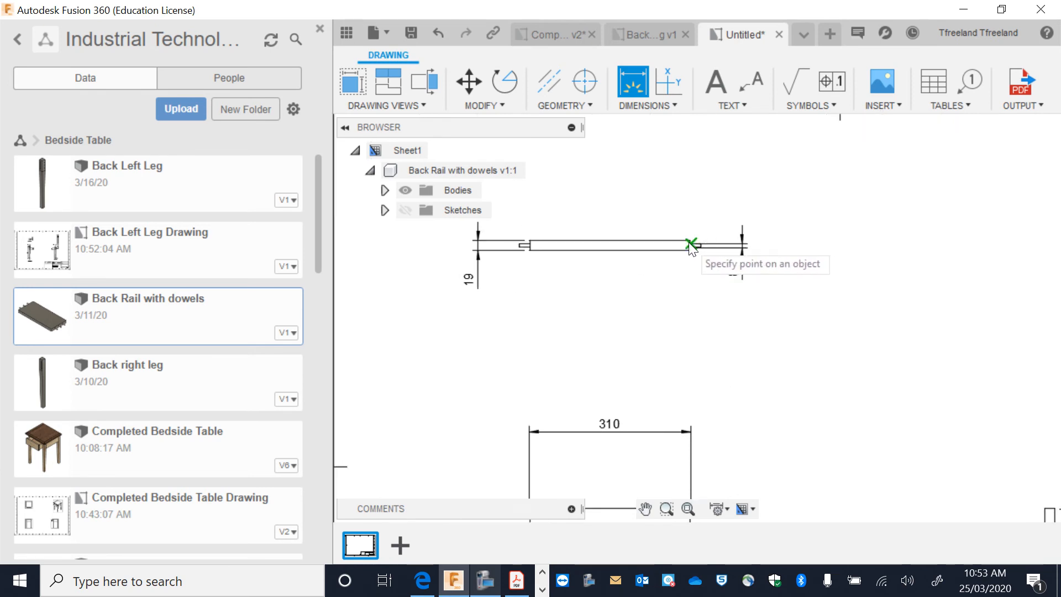
{"action": "left_click", "coordinate": [688, 242]}
{"action": "left_click", "coordinate": [688, 167]}
- Add a diameter dimension to the uppermost right-hand dowel on the base view, placed to the right of the rail
{"action": "scroll", "coordinate": [666, 238], "scroll_direction": "down", "scroll_amount": 2}
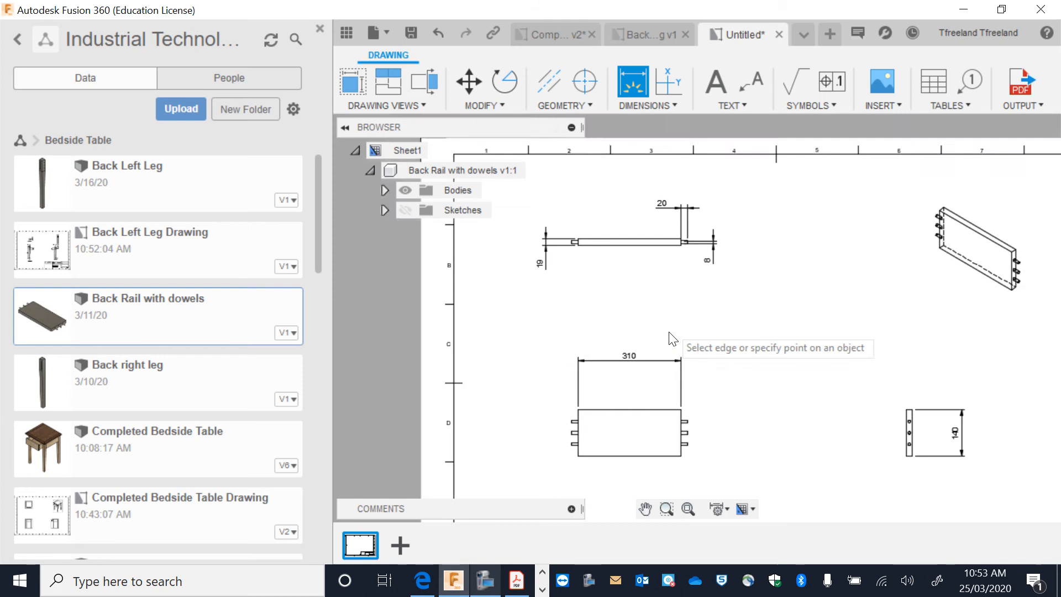
{"action": "scroll", "coordinate": [678, 432], "scroll_direction": "up", "scroll_amount": 1}
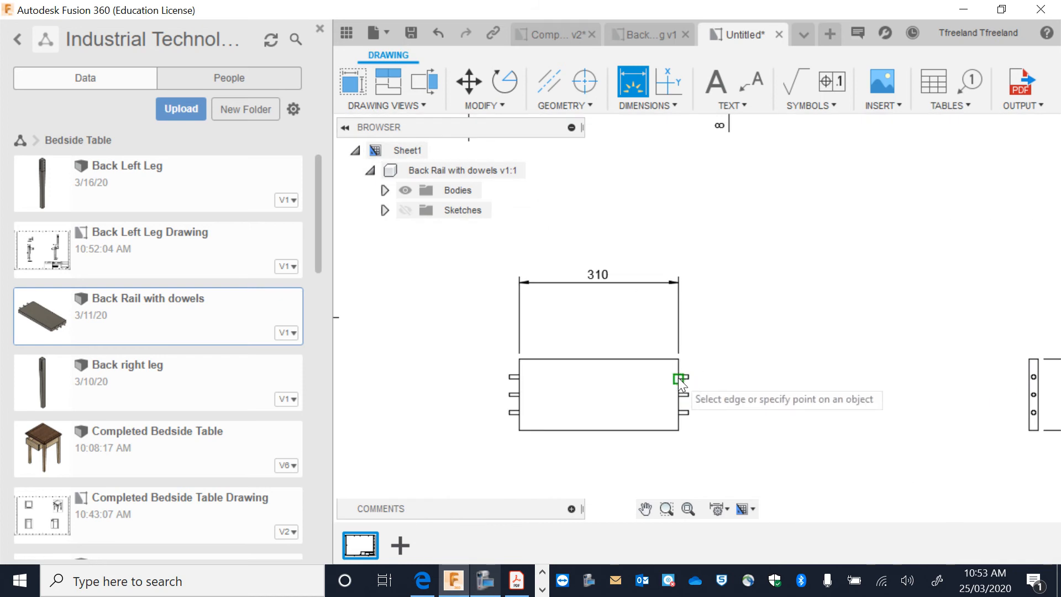
{"action": "scroll", "coordinate": [678, 377], "scroll_direction": "up", "scroll_amount": 5}
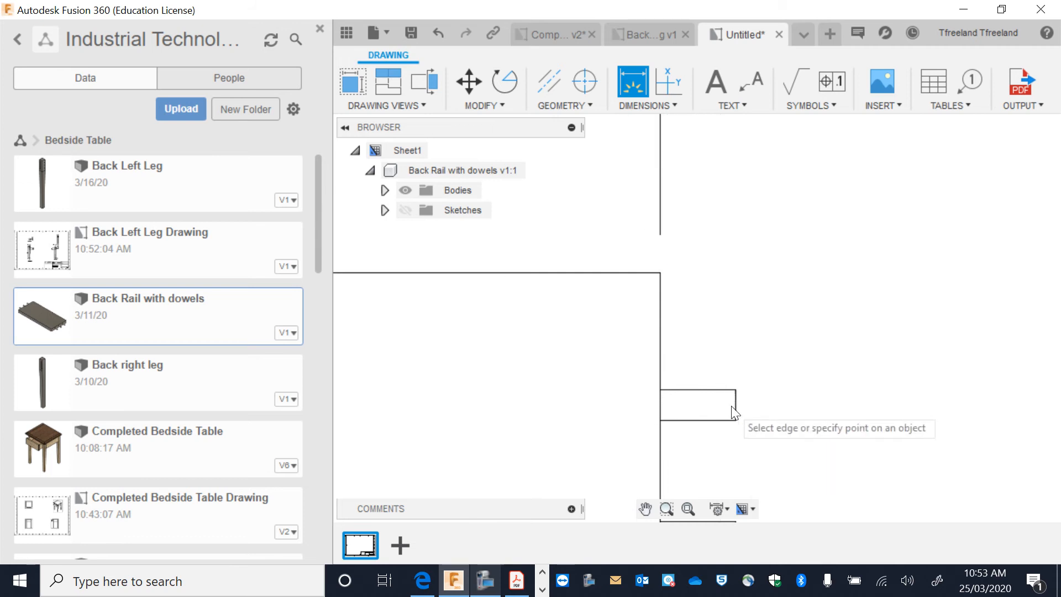
{"action": "left_click", "coordinate": [735, 419]}
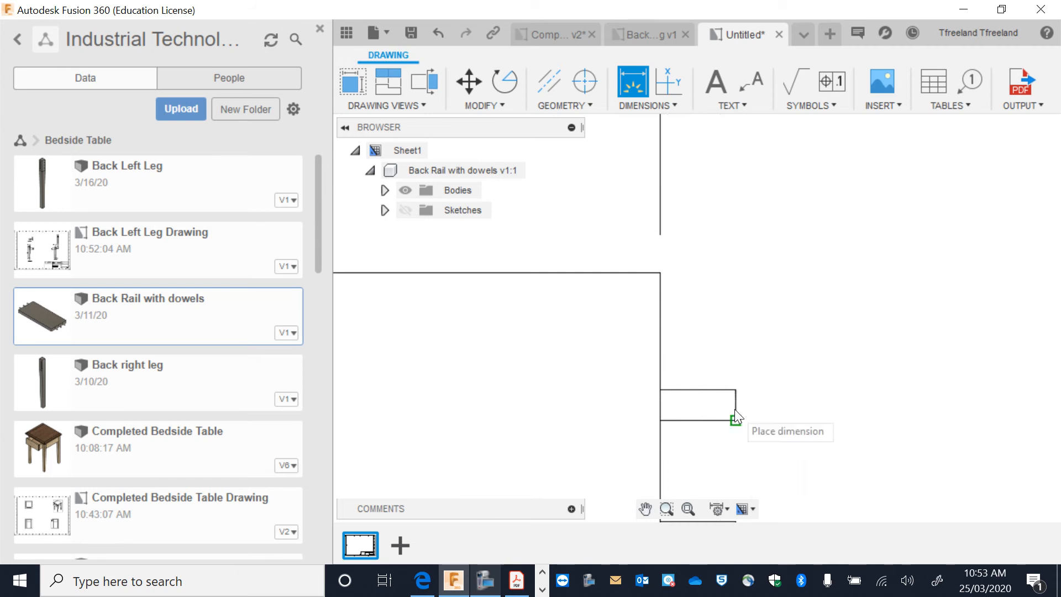
{"action": "scroll", "coordinate": [992, 431], "scroll_direction": "down", "scroll_amount": 5}
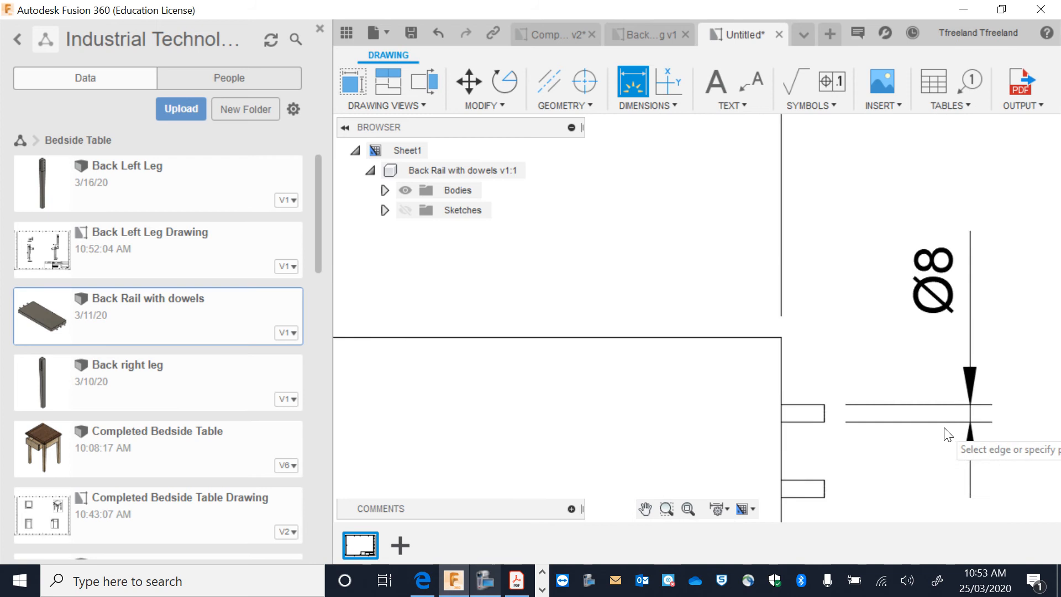
{"action": "left_click", "coordinate": [645, 508]}
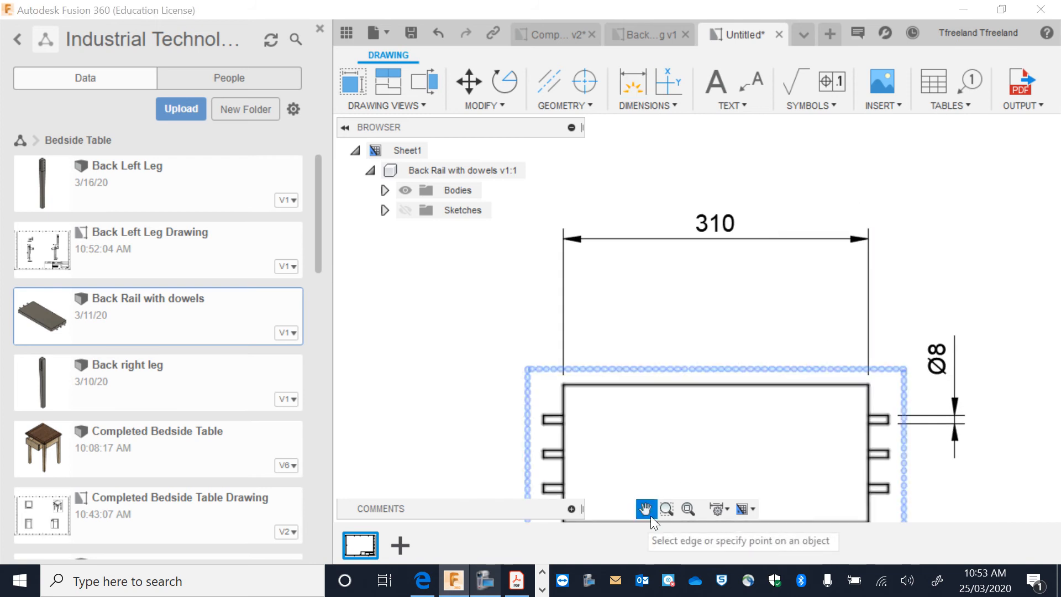
{"action": "mouse_move", "coordinate": [659, 462]}
{"action": "left_mouse_down"}
{"action": "mouse_move", "coordinate": [638, 410]}
{"action": "mouse_move", "coordinate": [591, 391]}
{"action": "left_mouse_up"}
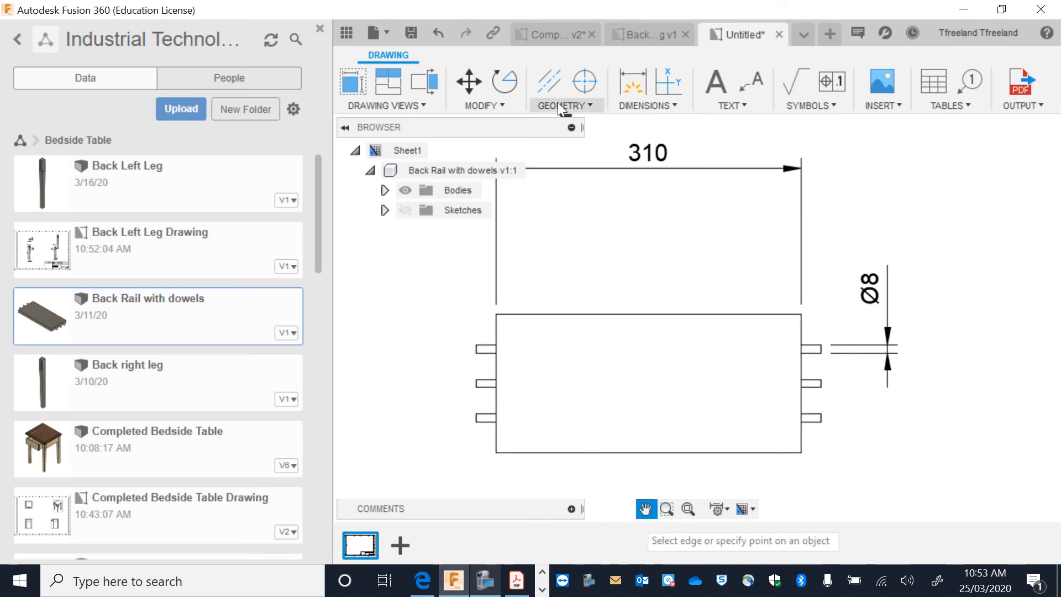
- Try to dimension the uppermost dowel's offset from the rail's upper right corner on the base view, and delete that dimension
{"action": "left_click", "coordinate": [633, 83]}
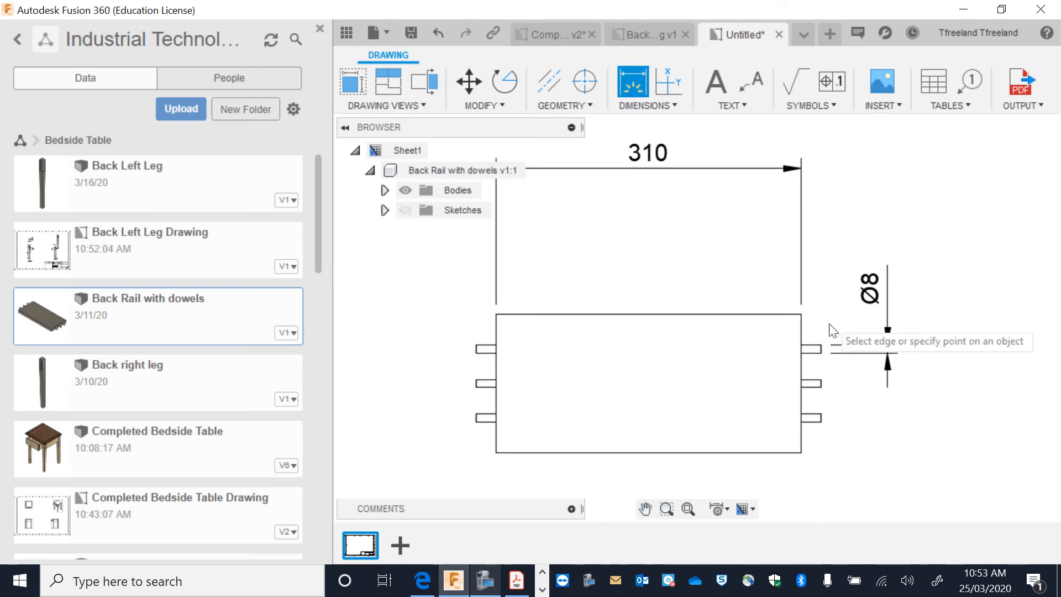
{"action": "left_click", "coordinate": [802, 345]}
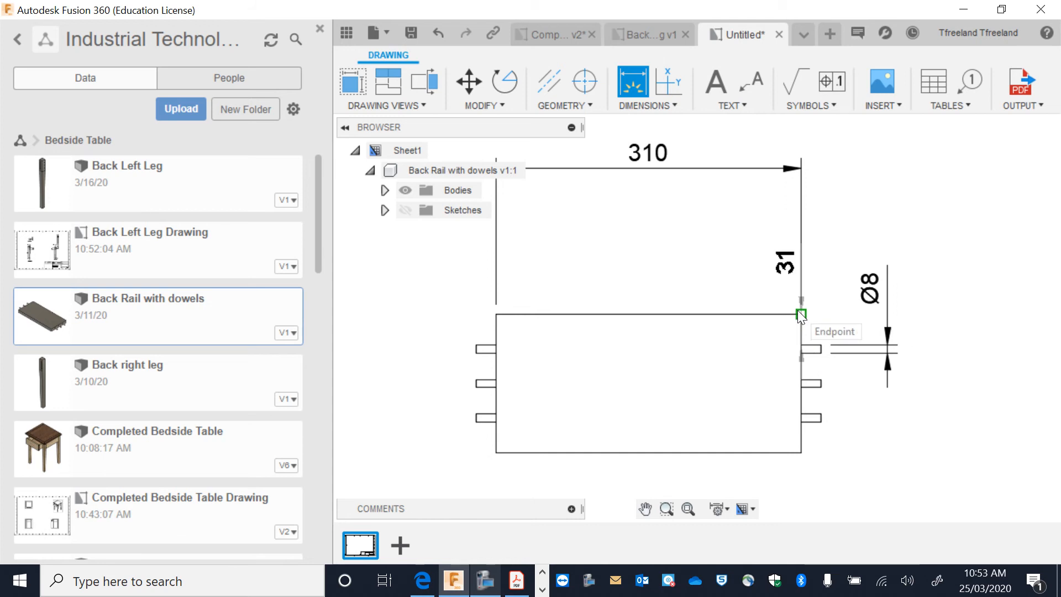
{"action": "left_click", "coordinate": [800, 314]}
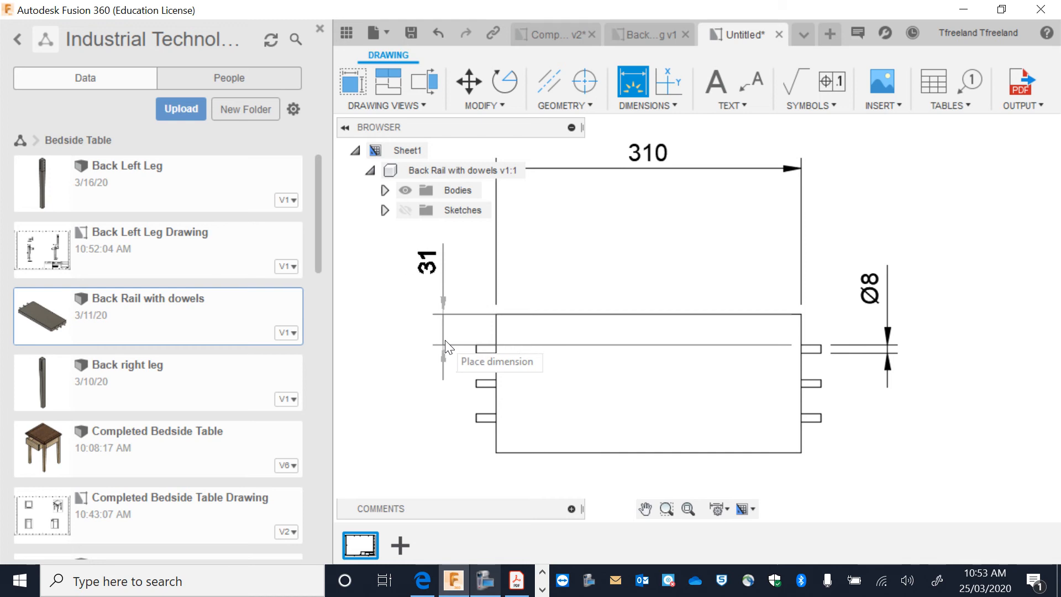
{"action": "left_click", "coordinate": [399, 348]}
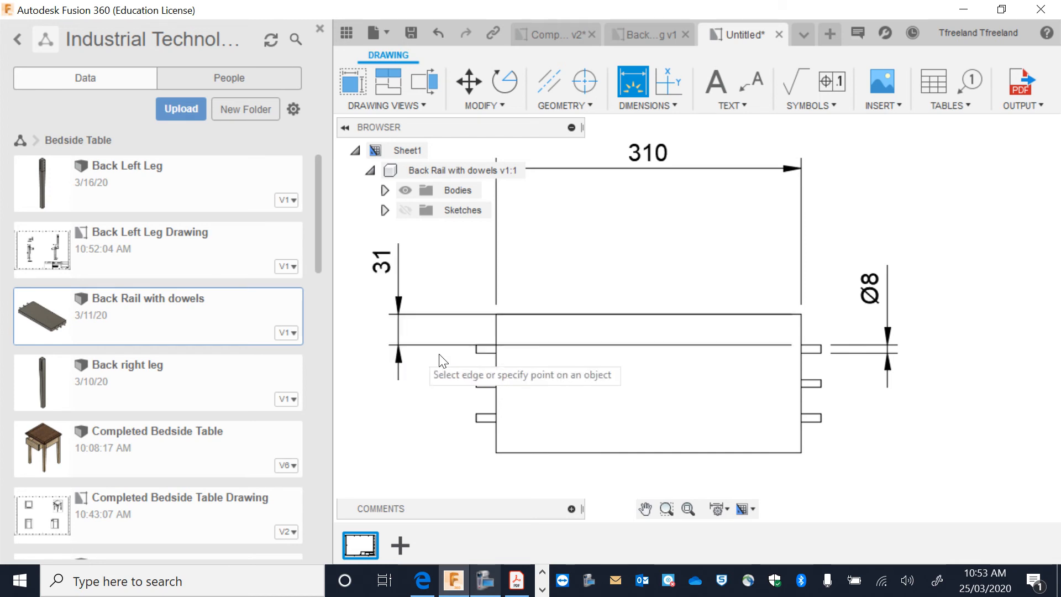
{"action": "key", "text": "Escape"}
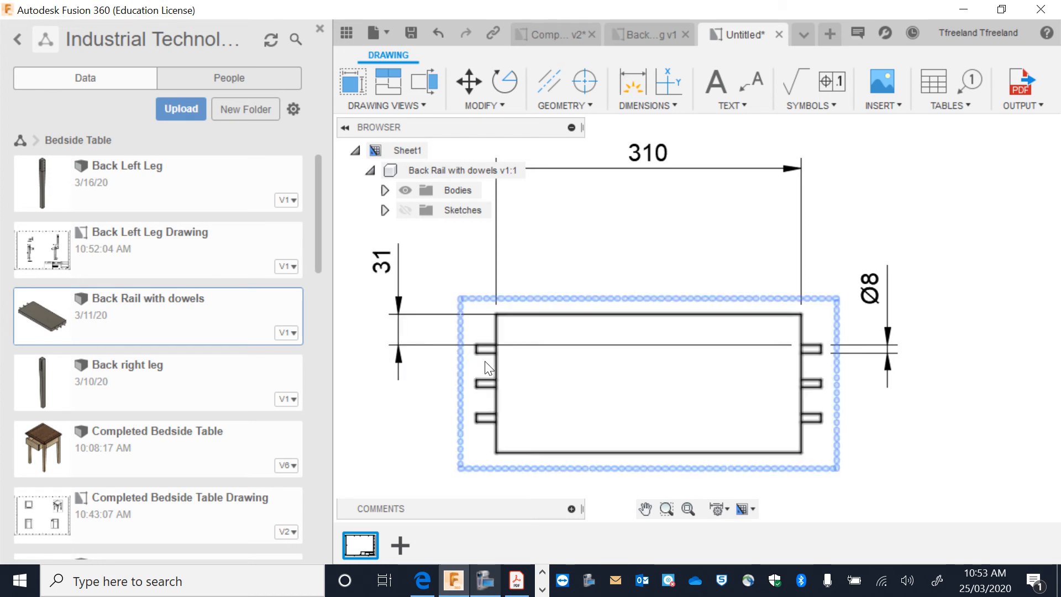
{"action": "left_click", "coordinate": [395, 313]}
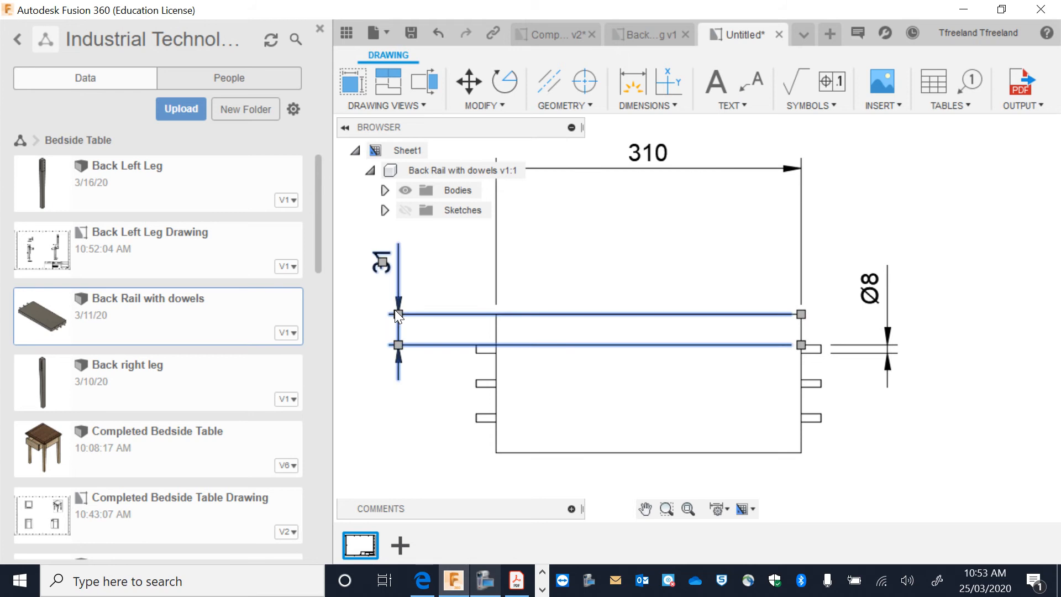
{"action": "key", "text": "Delete"}
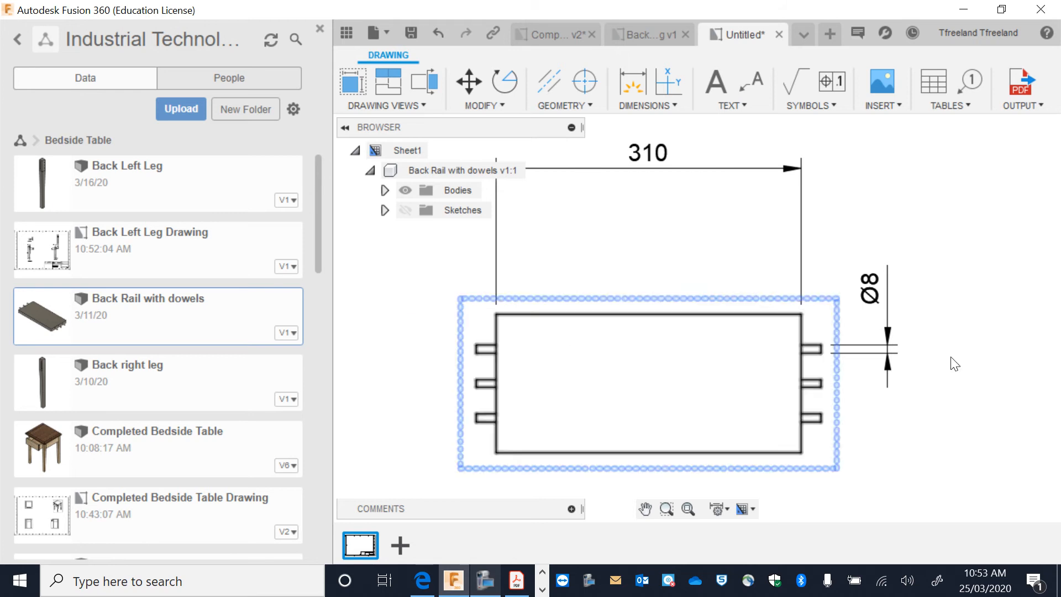
{"action": "scroll", "coordinate": [669, 469], "scroll_direction": "down", "scroll_amount": 4}
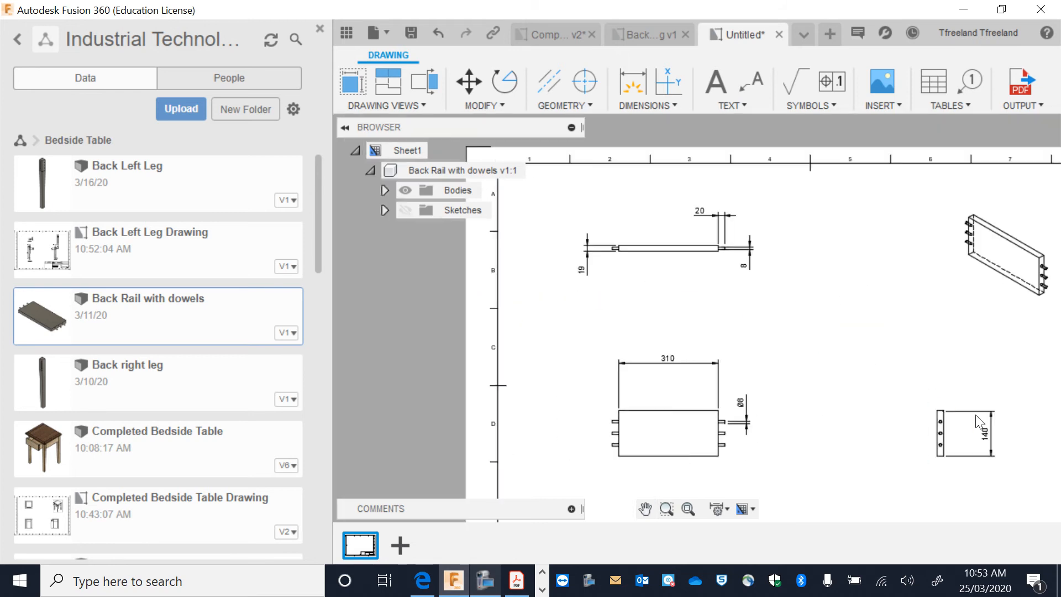
{"action": "scroll", "coordinate": [976, 414], "scroll_direction": "up", "scroll_amount": 5}
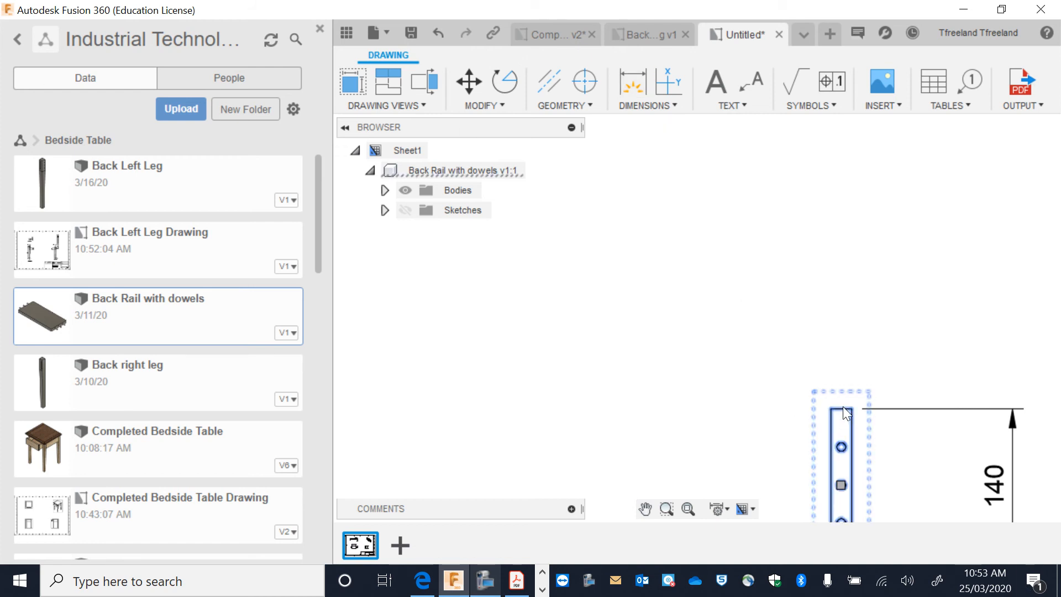
{"action": "left_click", "coordinate": [632, 84]}
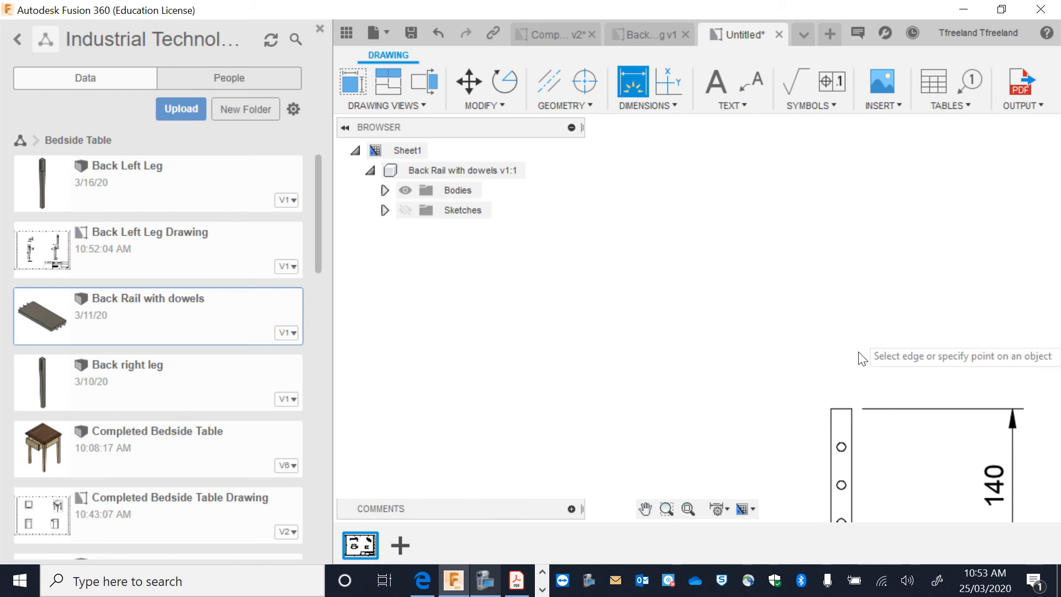
{"action": "left_click", "coordinate": [833, 409]}
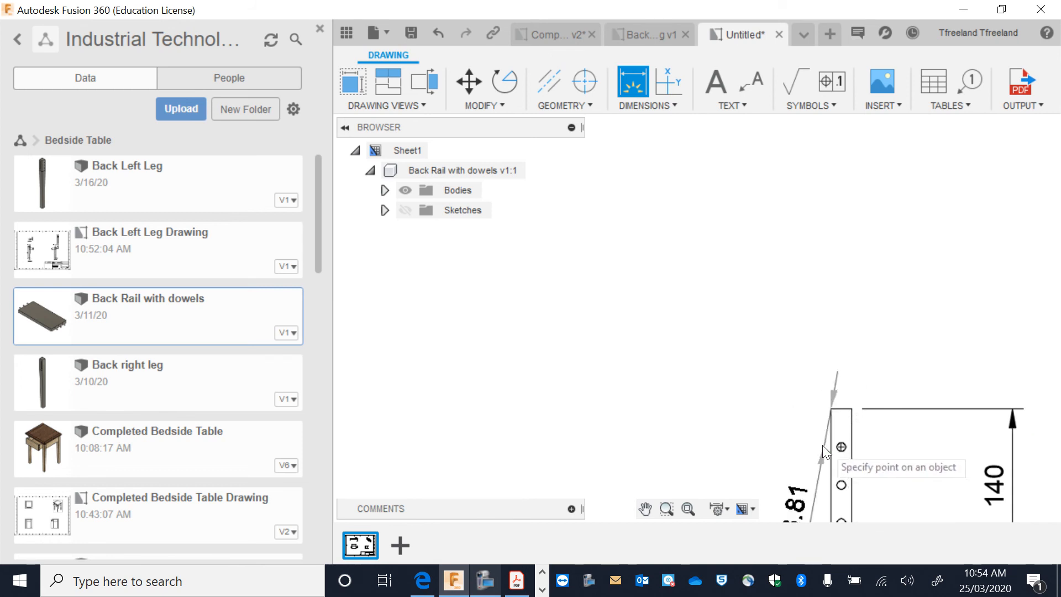
{"action": "key", "text": "Escape"}
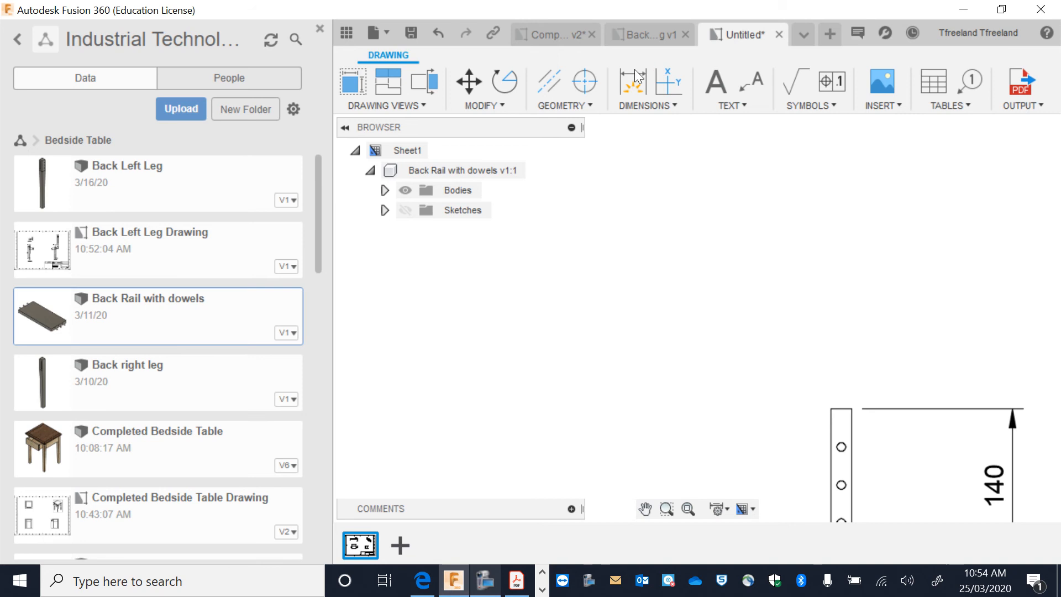
- Dimension from the uppermost dowel's centre to the rail's upper edge on the side view, placing the dimension left of the rail
{"action": "left_click", "coordinate": [637, 76]}
{"action": "left_click", "coordinate": [841, 447]}
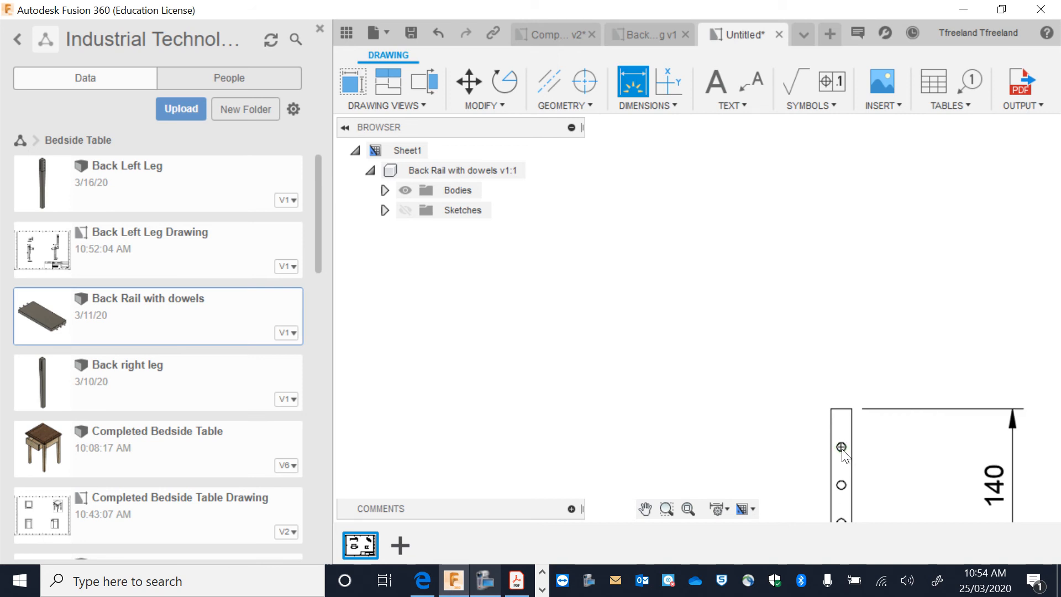
{"action": "left_click", "coordinate": [841, 410]}
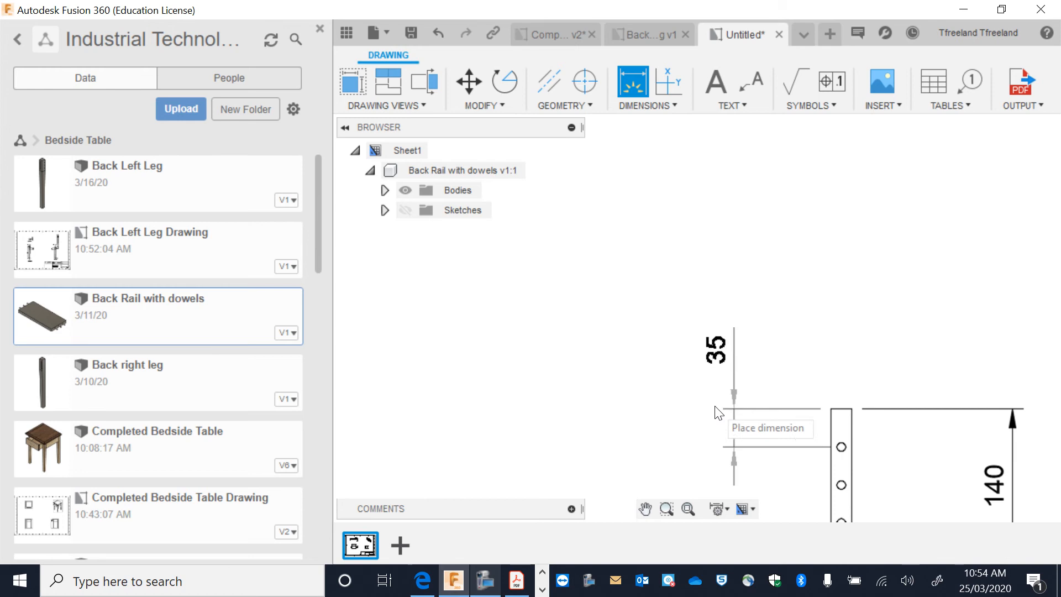
{"action": "left_click", "coordinate": [717, 411]}
- Add the text label "TOP VIEW" beneath the upper edge view and adjust its position under the rail
{"action": "scroll", "coordinate": [716, 410], "scroll_direction": "up", "scroll_amount": 2}
{"action": "scroll", "coordinate": [715, 410], "scroll_direction": "down", "scroll_amount": 5}
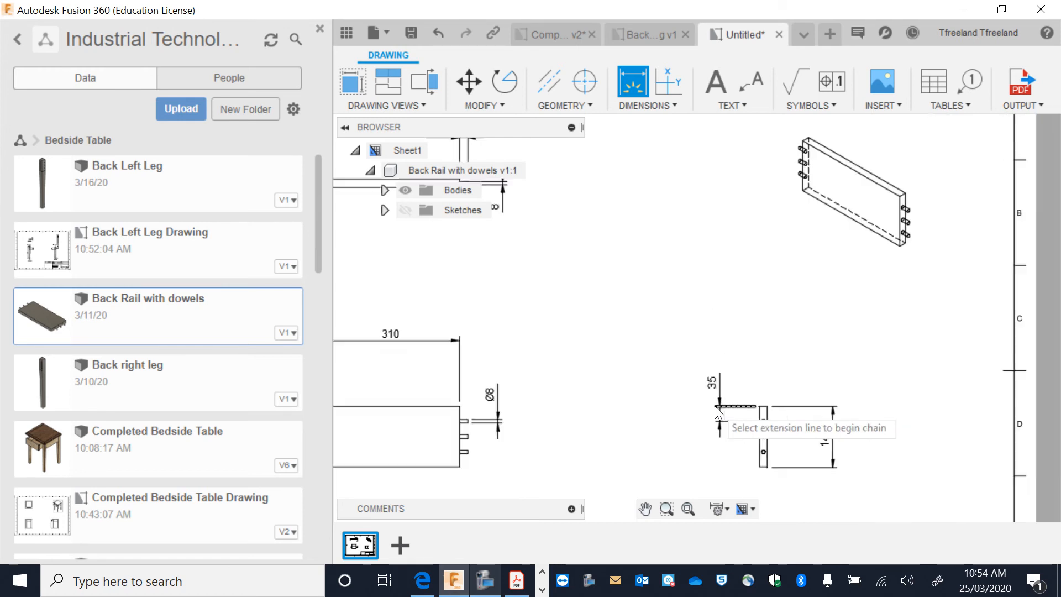
{"action": "scroll", "coordinate": [714, 406], "scroll_direction": "down", "scroll_amount": 5}
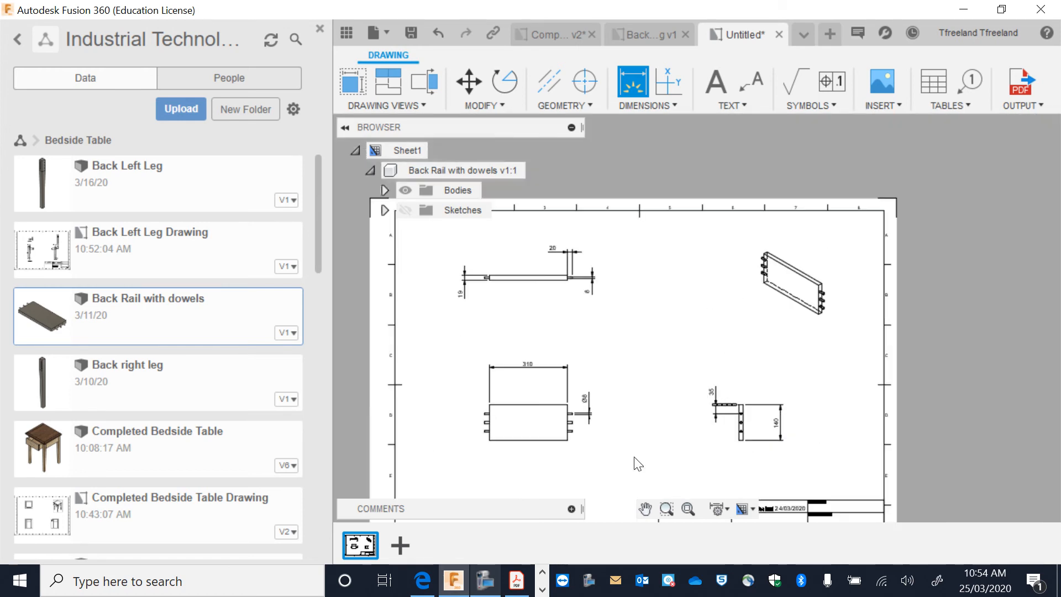
{"action": "left_click", "coordinate": [716, 88]}
{"action": "left_click", "coordinate": [501, 298]}
{"action": "left_click", "coordinate": [598, 326]}
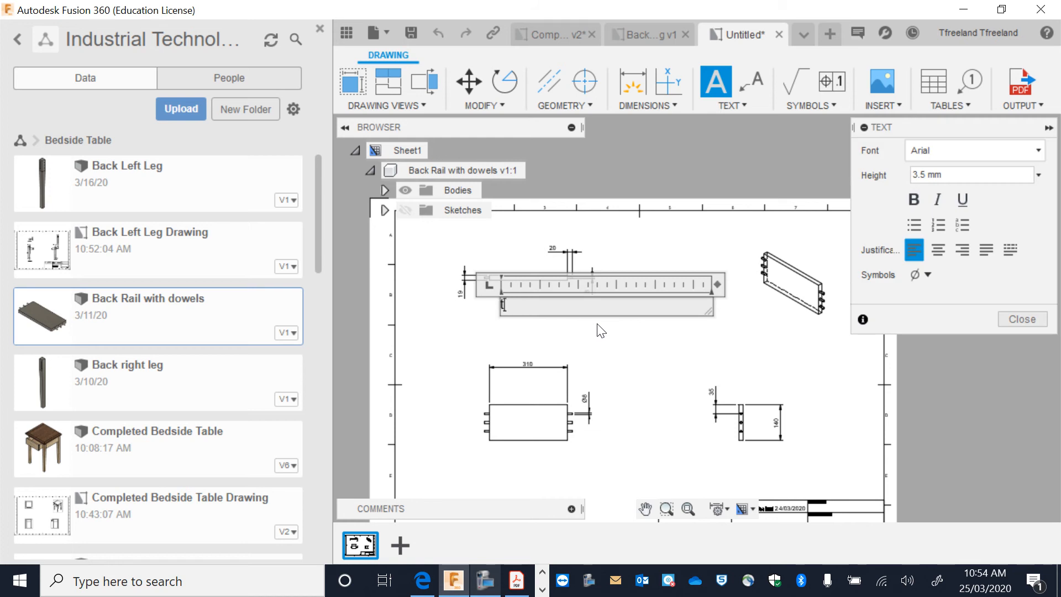
{"action": "type", "text": "TOP VIEW"}
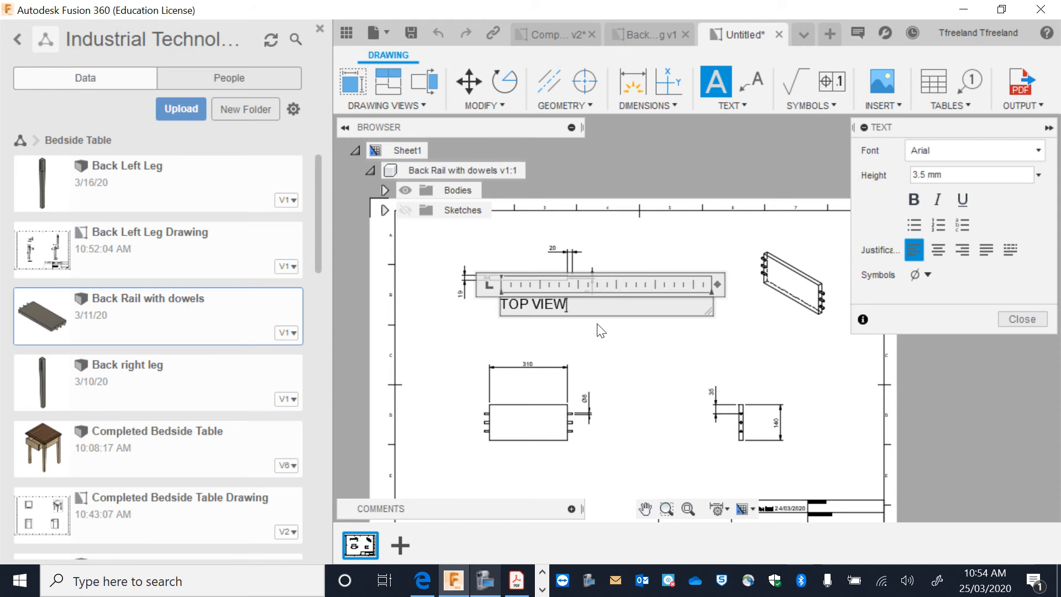
{"action": "left_click", "coordinate": [611, 332]}
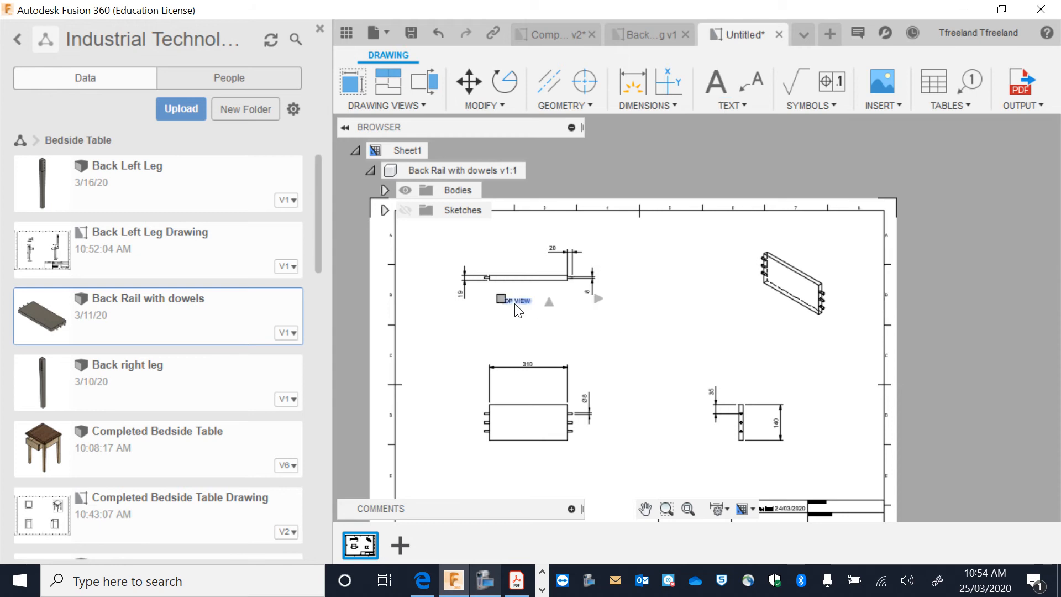
{"action": "mouse_move", "coordinate": [501, 299]}
{"action": "left_mouse_down"}
{"action": "mouse_move", "coordinate": [502, 314]}
{"action": "mouse_move", "coordinate": [511, 295]}
{"action": "left_mouse_up"}
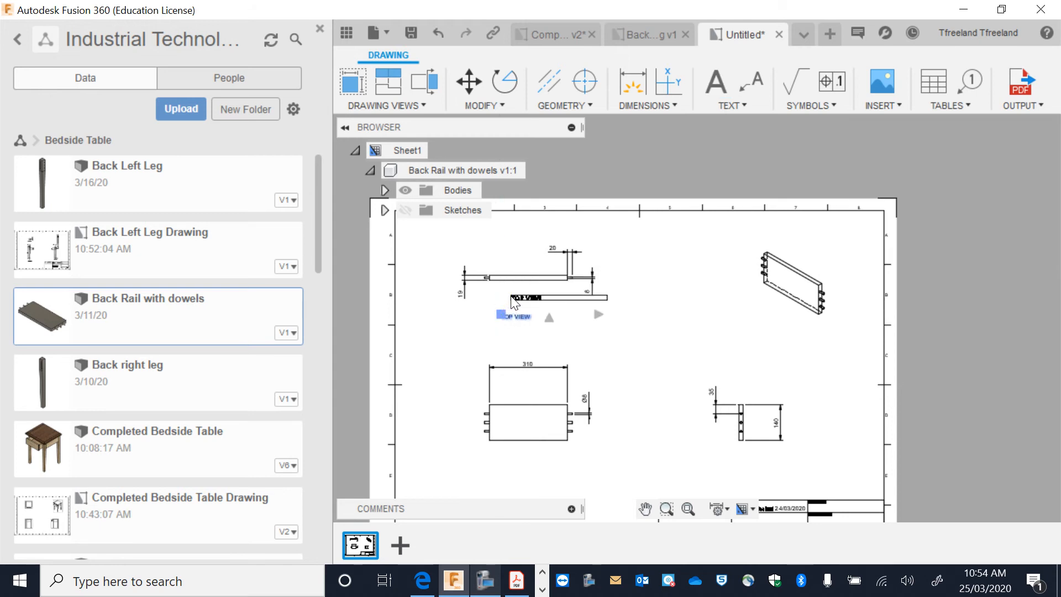
- Add the text label "FRONT VIEW" beneath the base view of the rail
{"action": "left_click", "coordinate": [715, 83]}
{"action": "left_click", "coordinate": [512, 468]}
{"action": "left_click", "coordinate": [647, 490]}
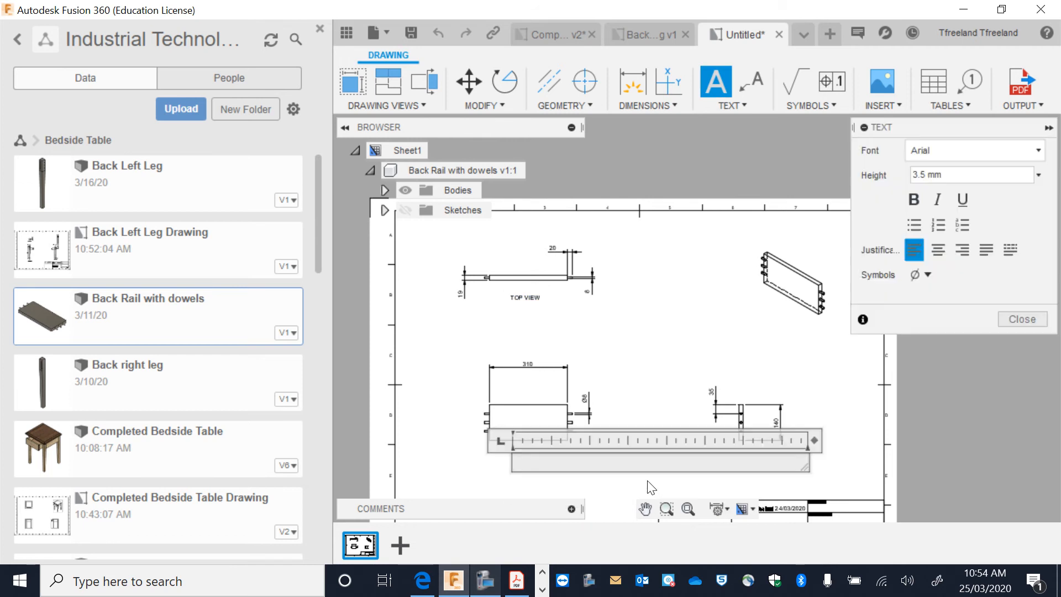
{"action": "type", "text": "FRON"}
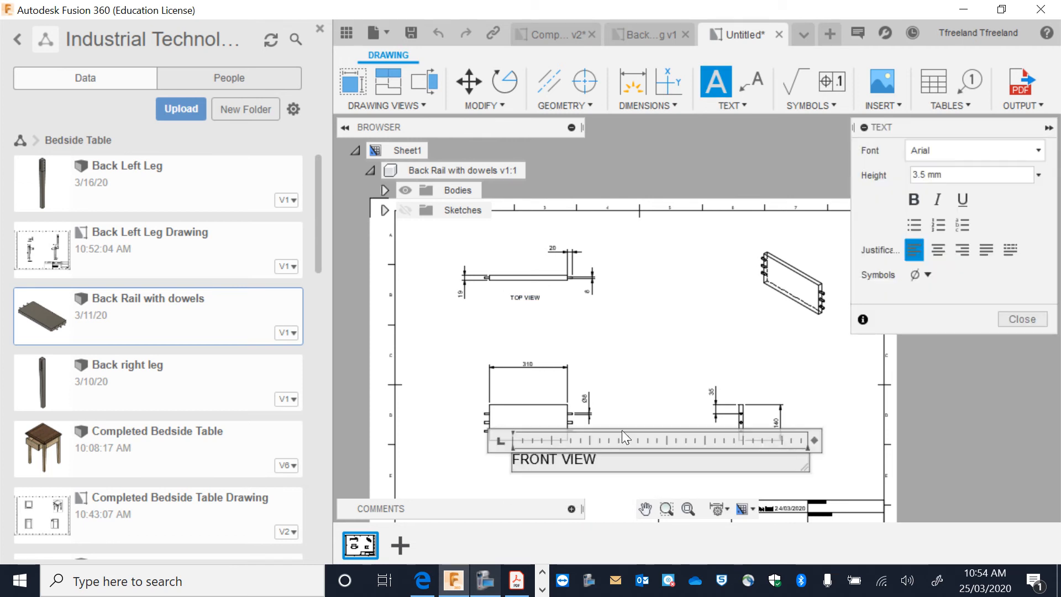
{"action": "type", "text": "T VIEW"}
{"action": "left_click", "coordinate": [632, 401]}
- Add the text label "SIDE VIEW" beneath the end view of the rail
{"action": "left_click", "coordinate": [716, 83]}
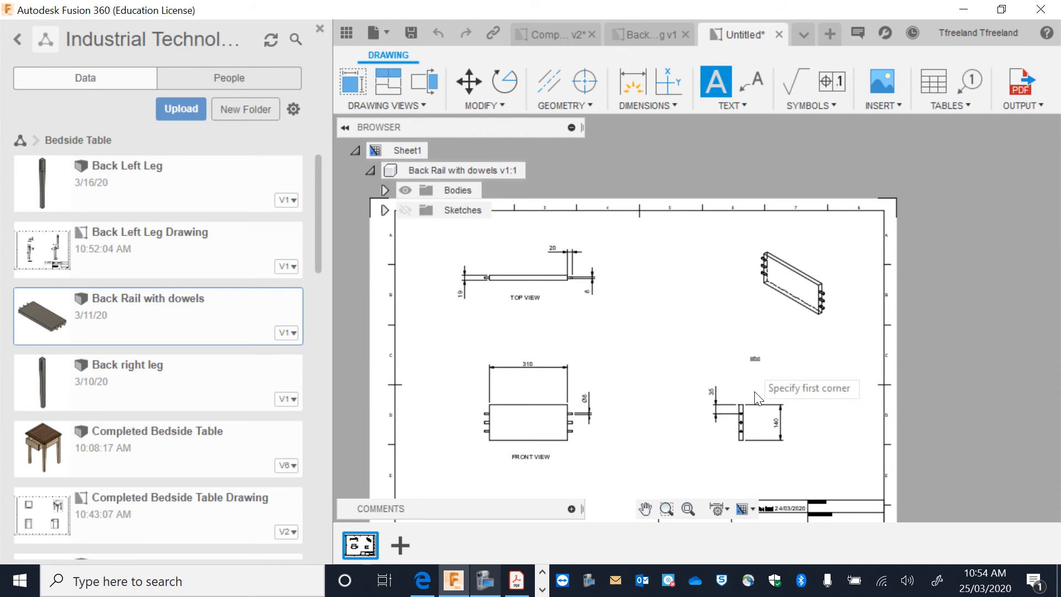
{"action": "left_click", "coordinate": [731, 453]}
{"action": "left_click", "coordinate": [826, 482]}
{"action": "type", "text": "SO"}
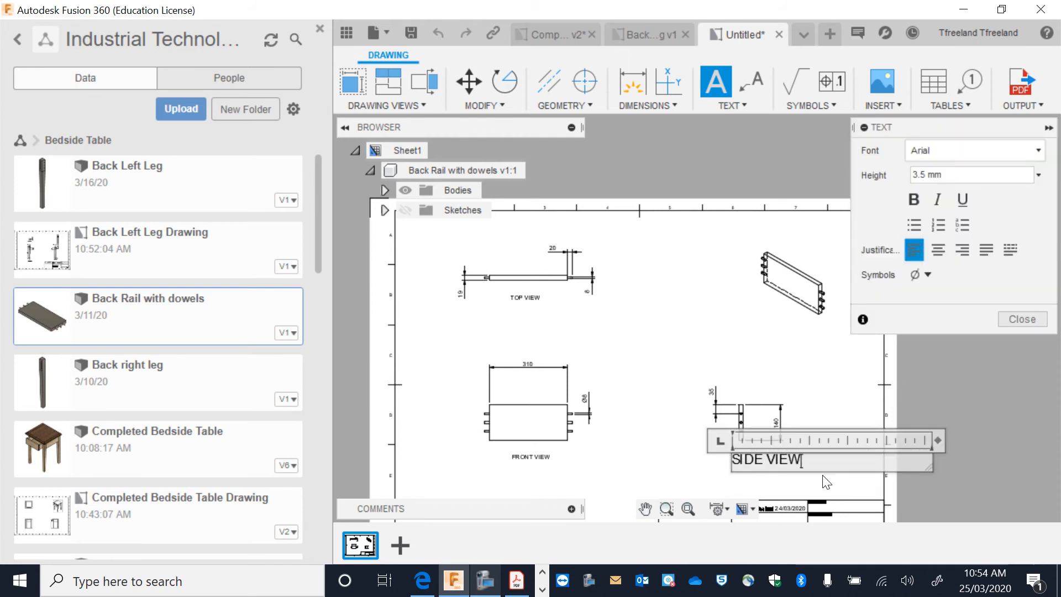
{"action": "left_click", "coordinate": [817, 395]}
- In the title block, clear the first title line and enter "Back Rail with dowels" on the second title line
{"action": "scroll", "coordinate": [748, 480], "scroll_direction": "down", "scroll_amount": 4}
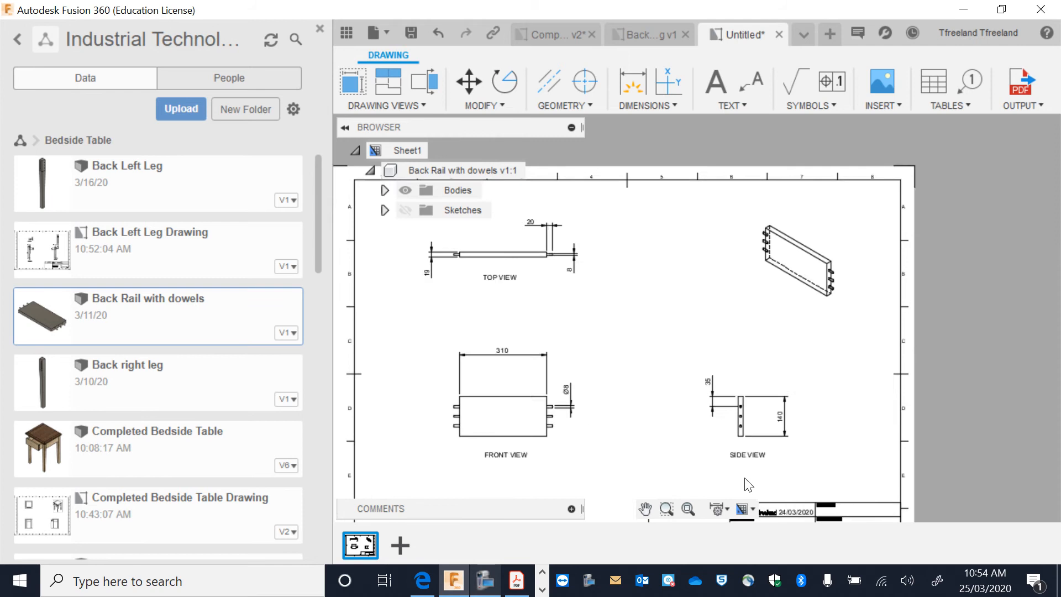
{"action": "scroll", "coordinate": [790, 512], "scroll_direction": "up", "scroll_amount": 5}
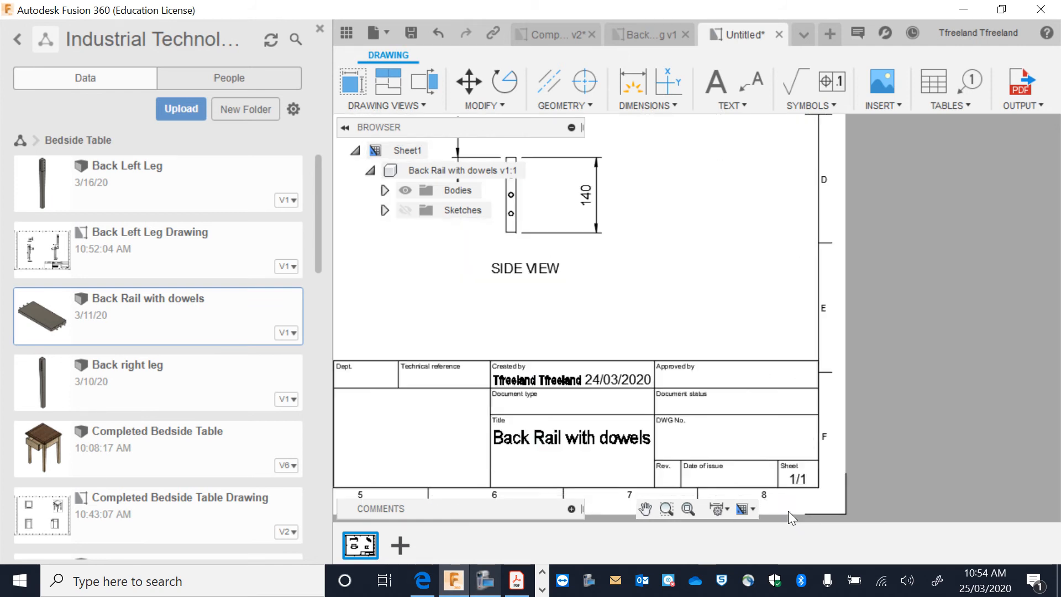
{"action": "double_click", "coordinate": [606, 458]}
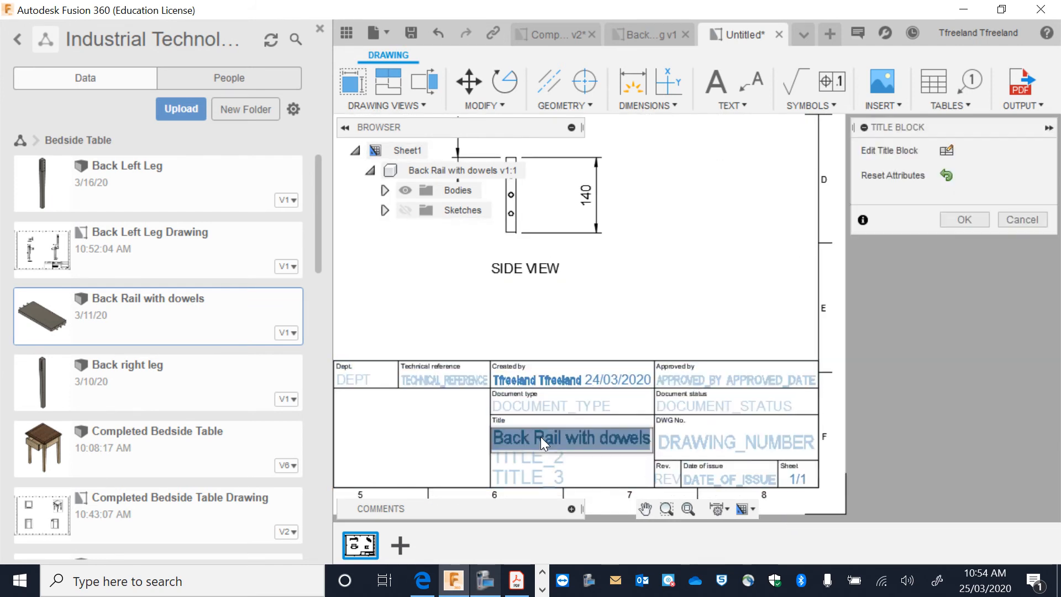
{"action": "key", "text": "Delete"}
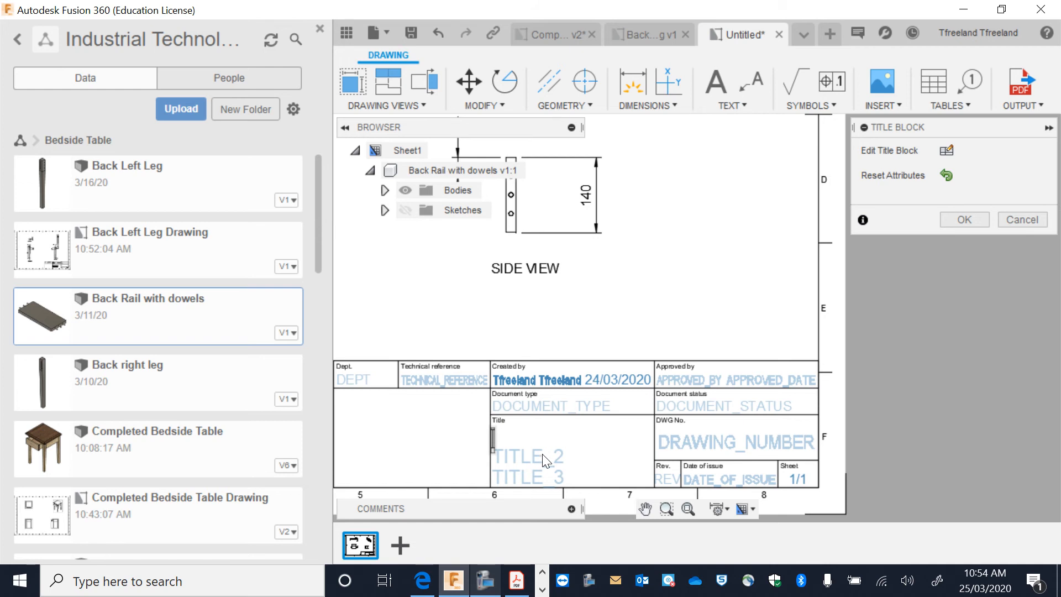
{"action": "left_click", "coordinate": [543, 455]}
{"action": "type", "text": "Back Rail with dowels"}
{"action": "left_click", "coordinate": [545, 433]}
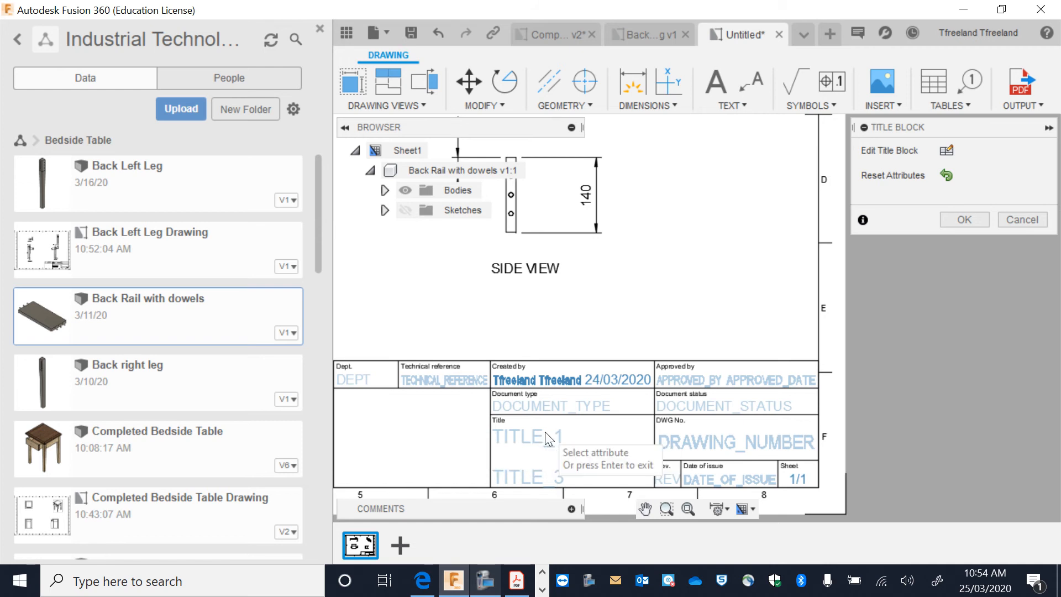
- Enter "Bedside Table" on the first title line of the title block
{"action": "left_click", "coordinate": [545, 433]}
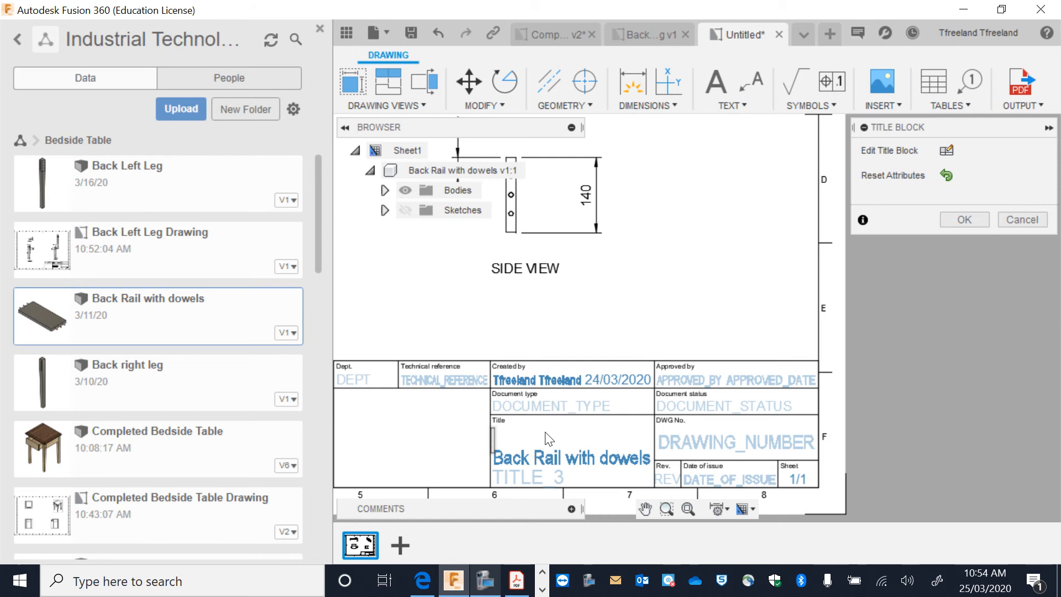
{"action": "type", "text": "Bedside table"}
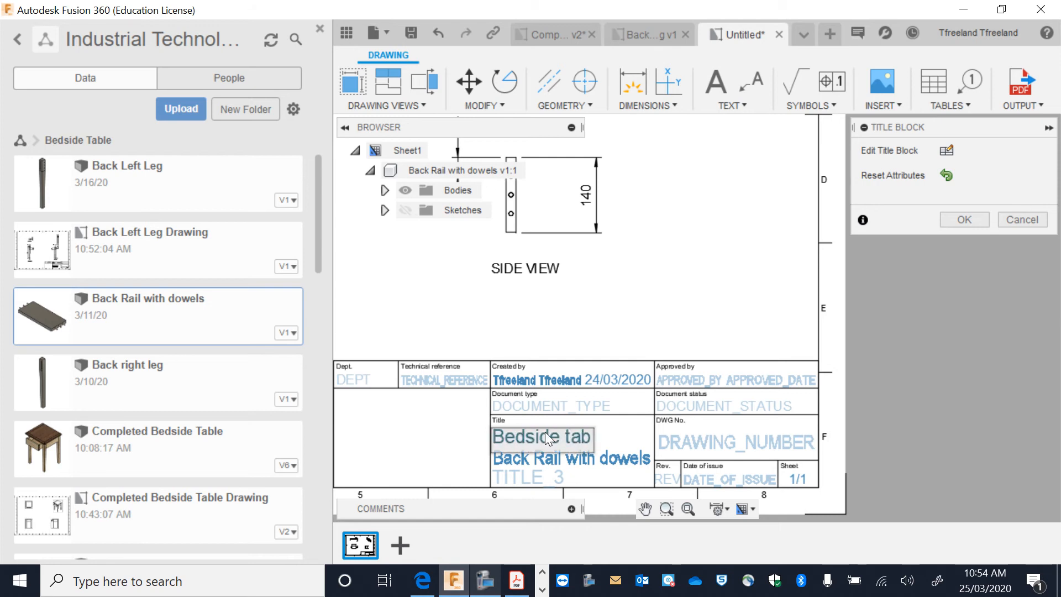
{"action": "key", "text": "Left"}
{"action": "key", "text": "Left"}
{"action": "key", "text": "Left"}
{"action": "key", "text": "Left"}
{"action": "key", "text": "BackSpace"}
{"action": "type", "text": "T"}
- Remove the repeated name from the title block's Created by field and apply the title block edits
{"action": "left_click", "coordinate": [529, 380]}
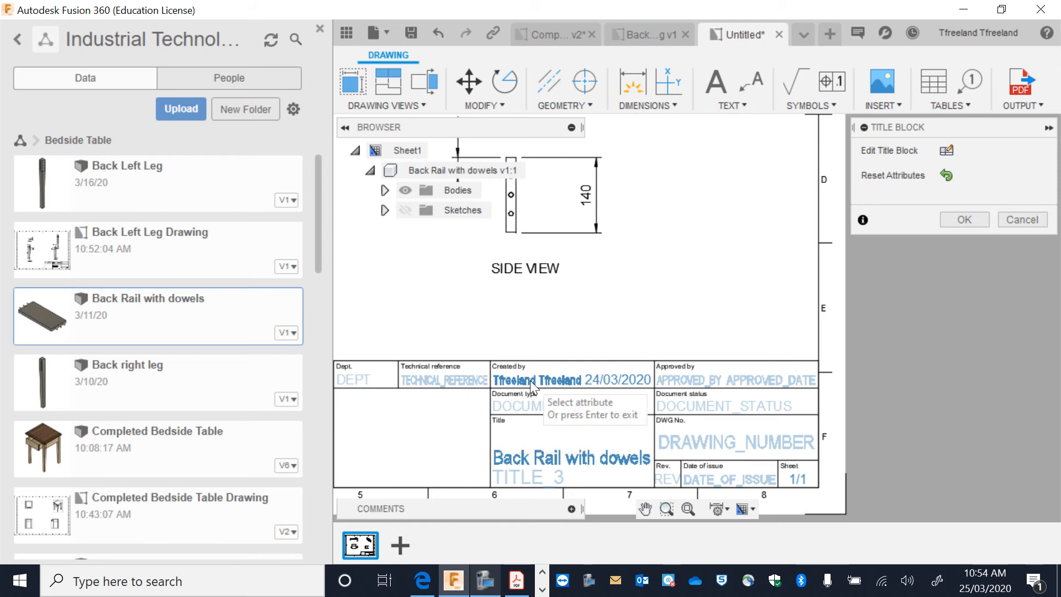
{"action": "double_click", "coordinate": [532, 380]}
{"action": "key", "text": "BackSpace"}
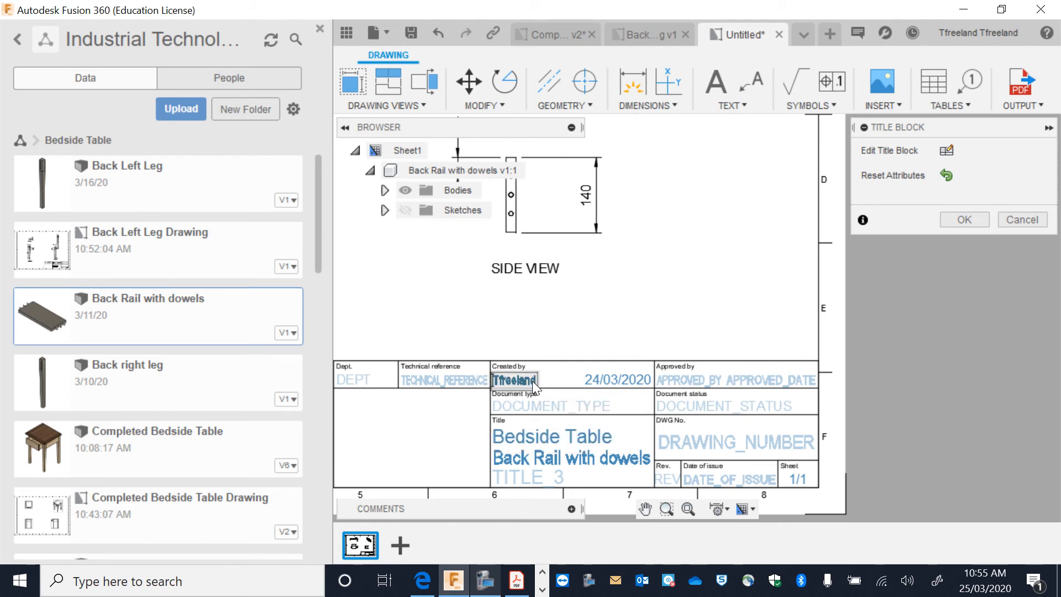
{"action": "left_click", "coordinate": [964, 220]}
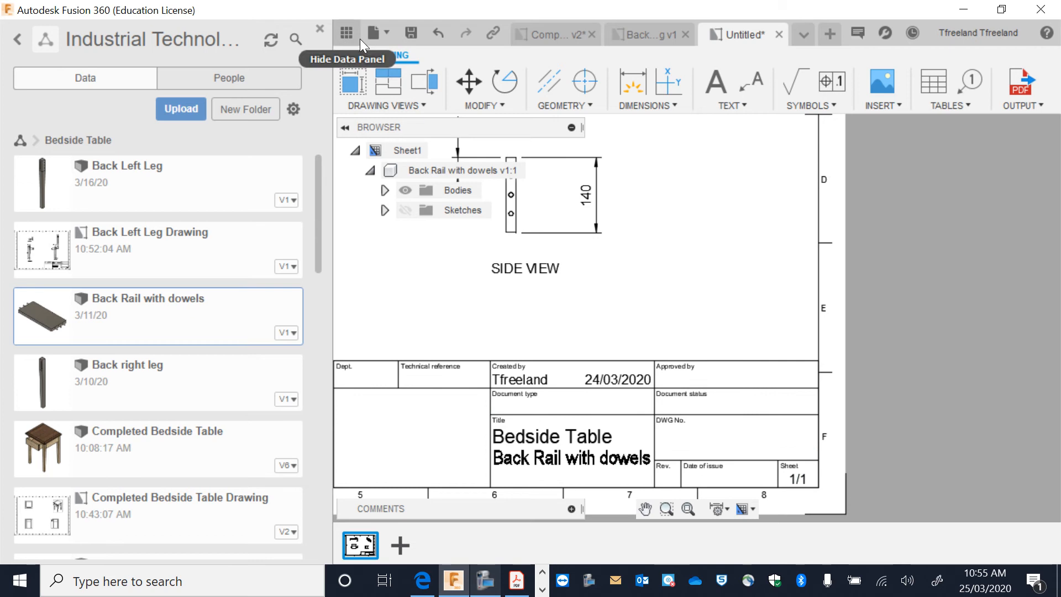
- Save the drawing as "Back Rail with dowels Drawing" in the Bedside Table folder
{"action": "left_click", "coordinate": [410, 34]}
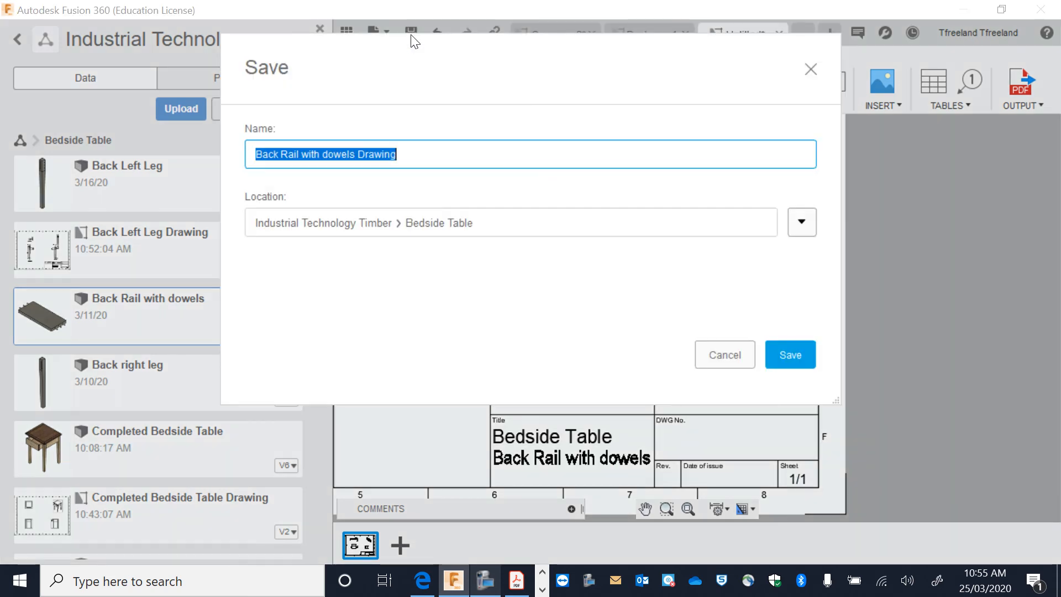
{"action": "left_click", "coordinate": [806, 354]}
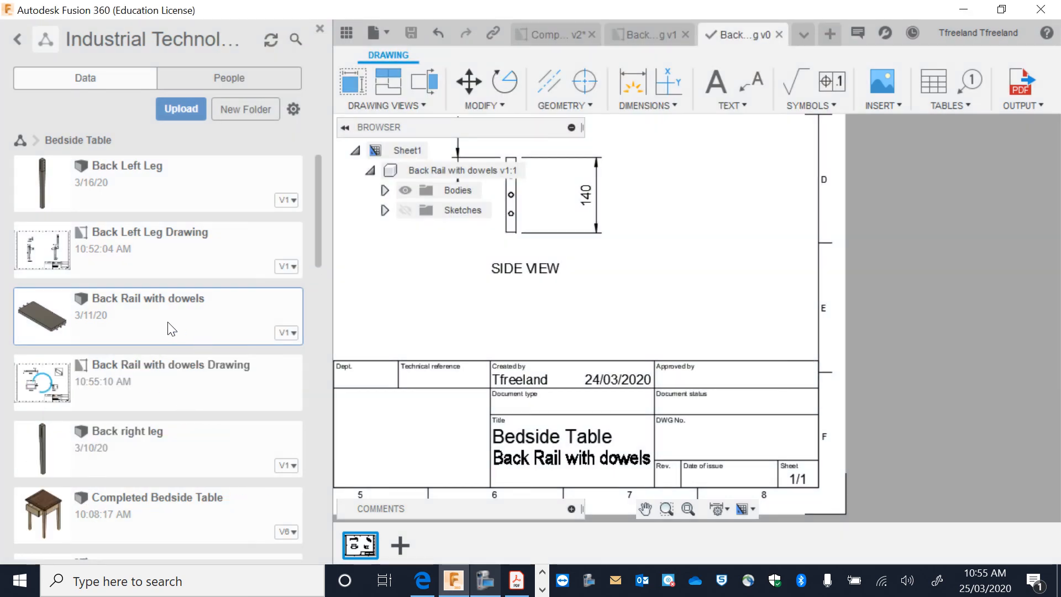
- Create a new drawing from the Back right leg design and place its Front base view at 1:8 scale in the sheet's lower-left area
{"action": "right_click", "coordinate": [145, 451]}
{"action": "left_click", "coordinate": [193, 428]}
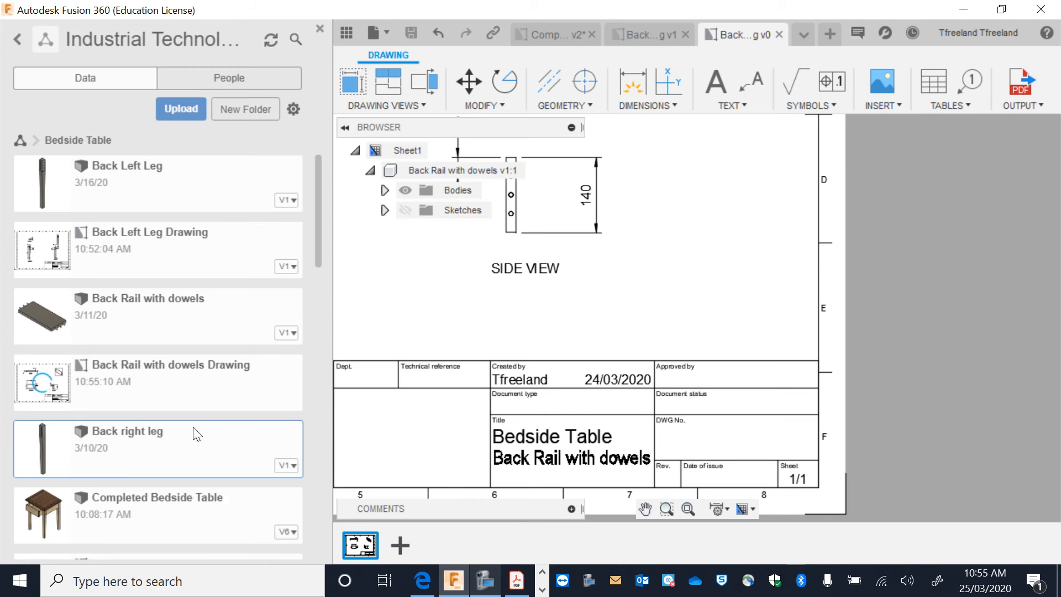
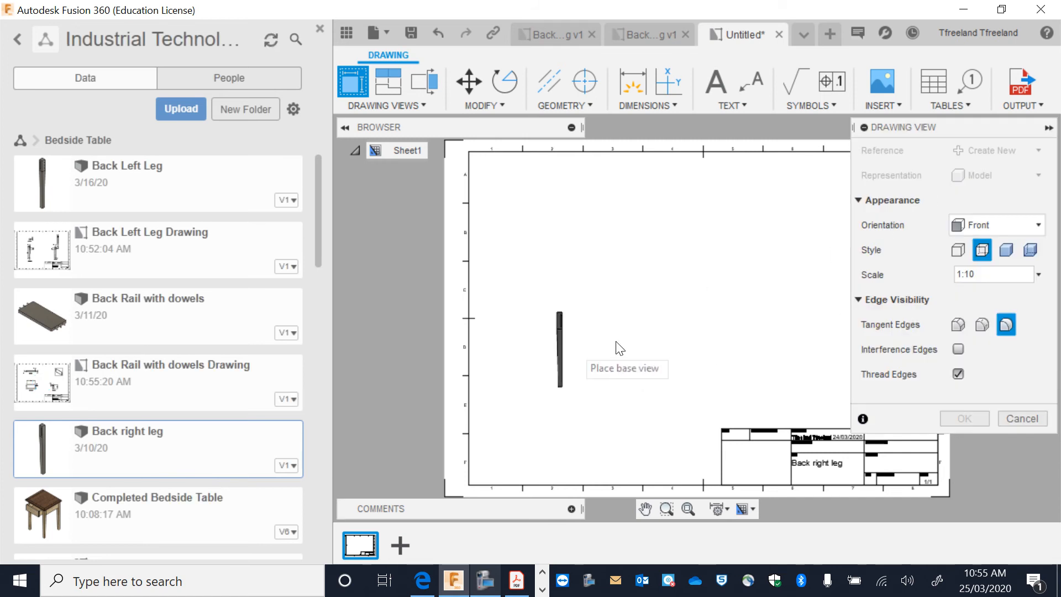
{"action": "left_click", "coordinate": [1038, 274]}
{"action": "left_click", "coordinate": [988, 178]}
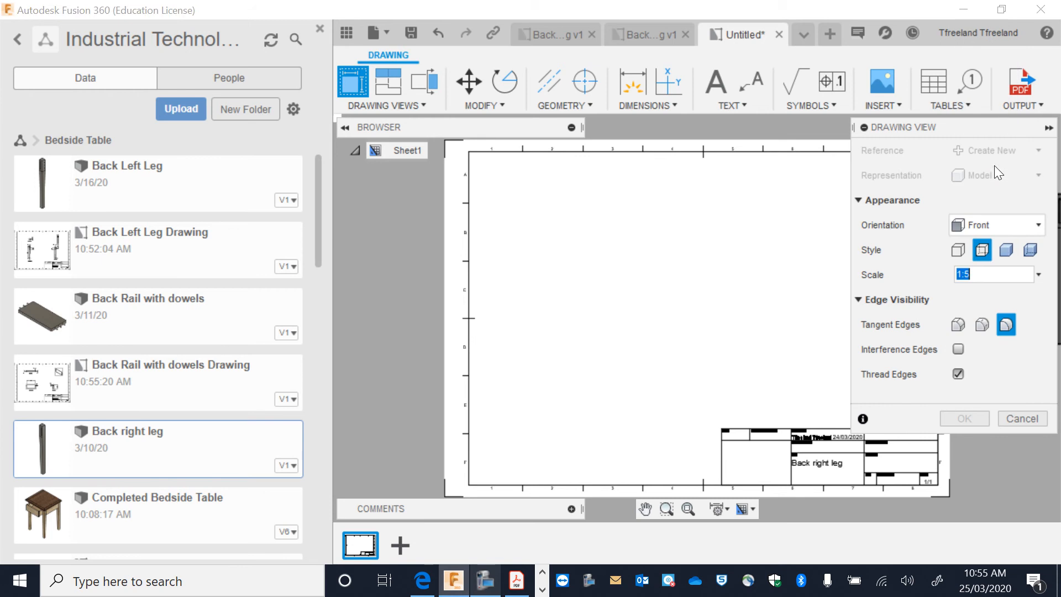
{"action": "left_click", "coordinate": [1038, 274]}
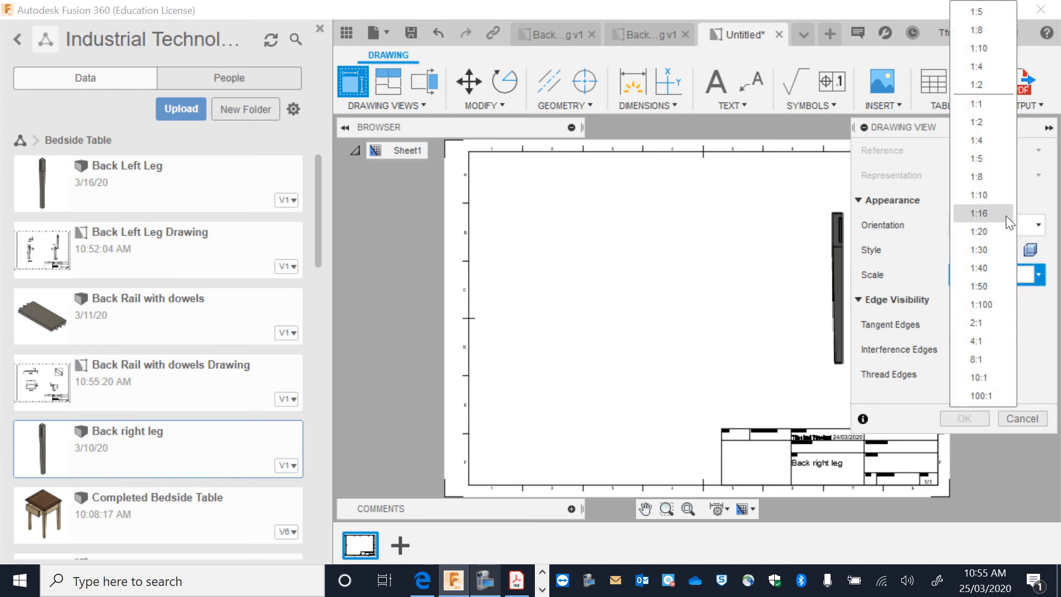
{"action": "left_click", "coordinate": [992, 184]}
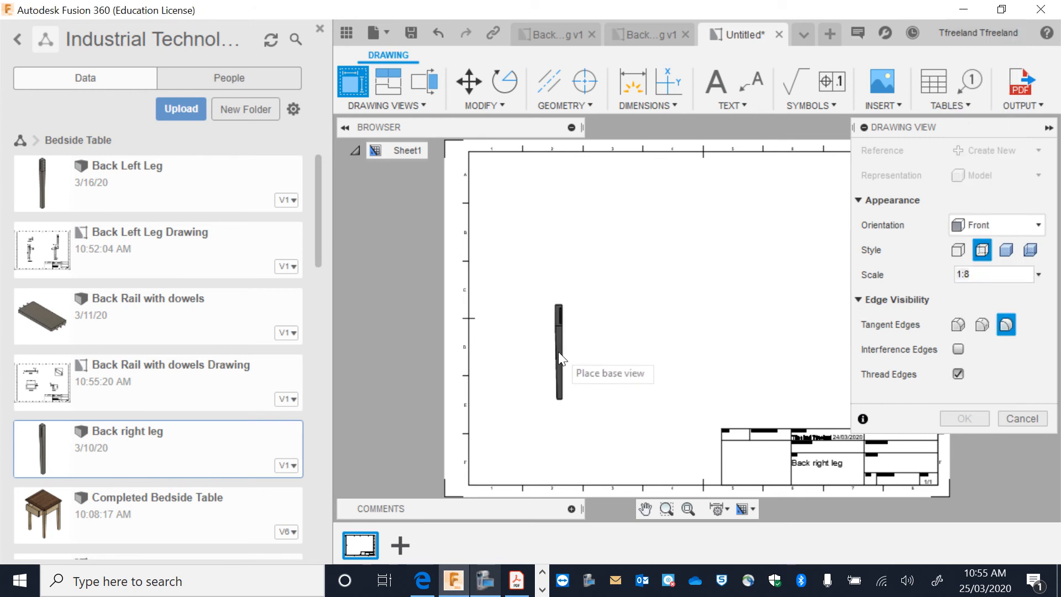
{"action": "left_click", "coordinate": [392, 72]}
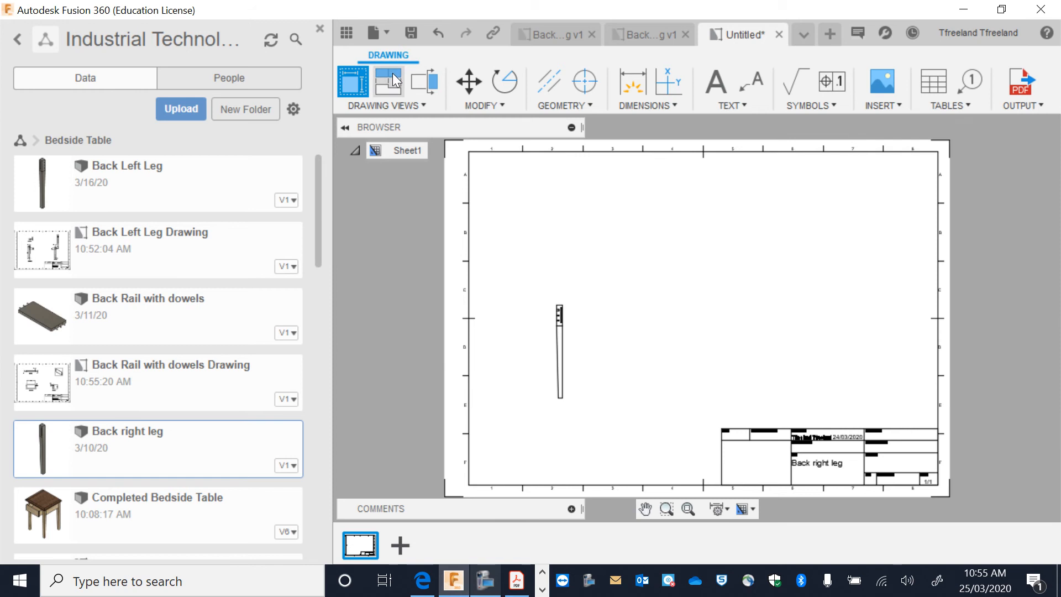
- Project a side view, a top view and an isometric view from the leg's base view, placing the isometric in the sheet's upper-right area
{"action": "left_click", "coordinate": [321, 28]}
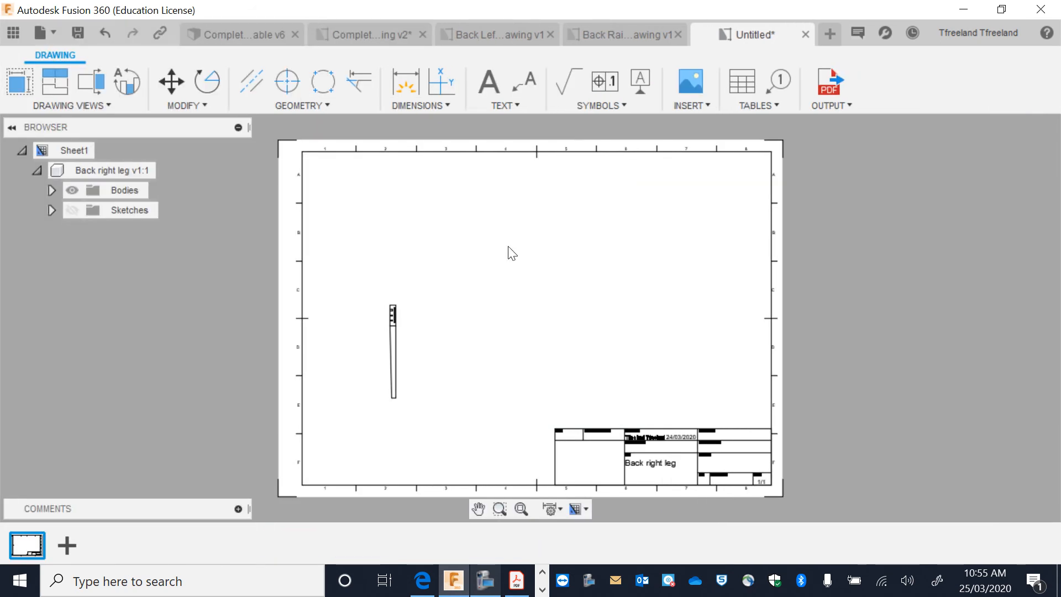
{"action": "left_click", "coordinate": [58, 84]}
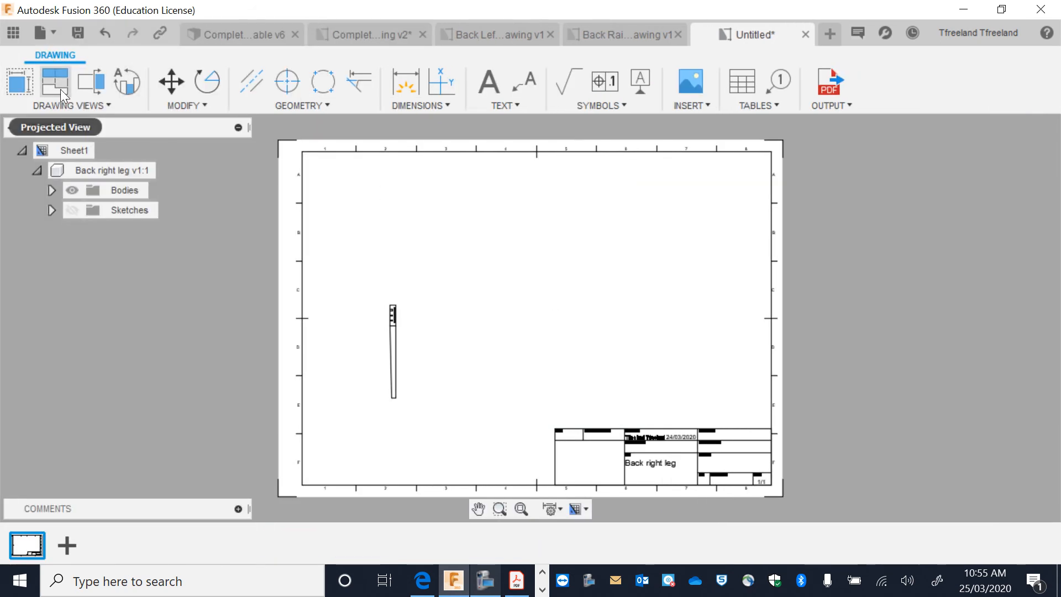
{"action": "left_click", "coordinate": [396, 344]}
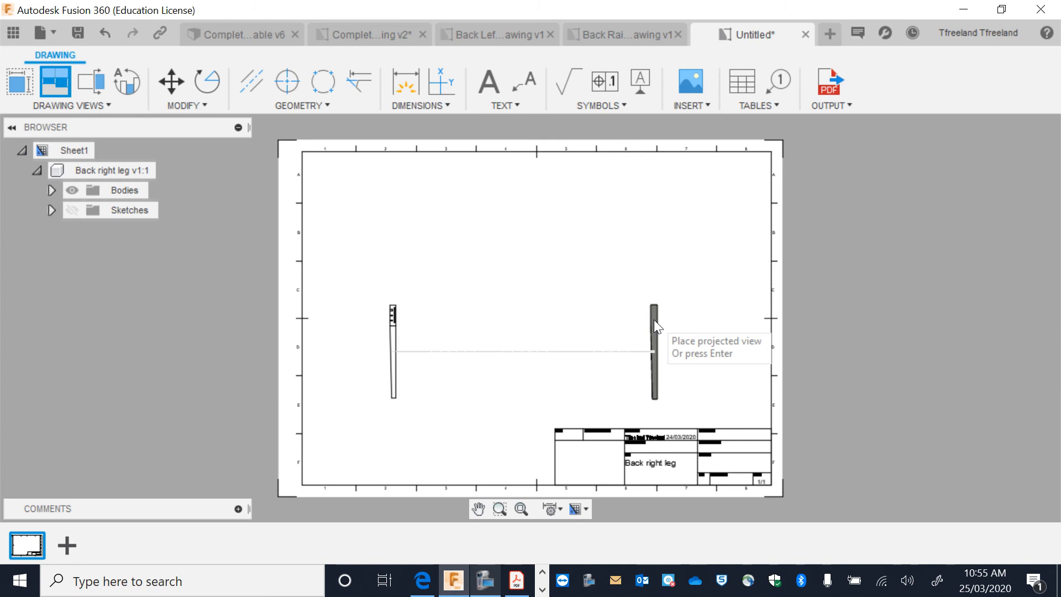
{"action": "left_click", "coordinate": [654, 319]}
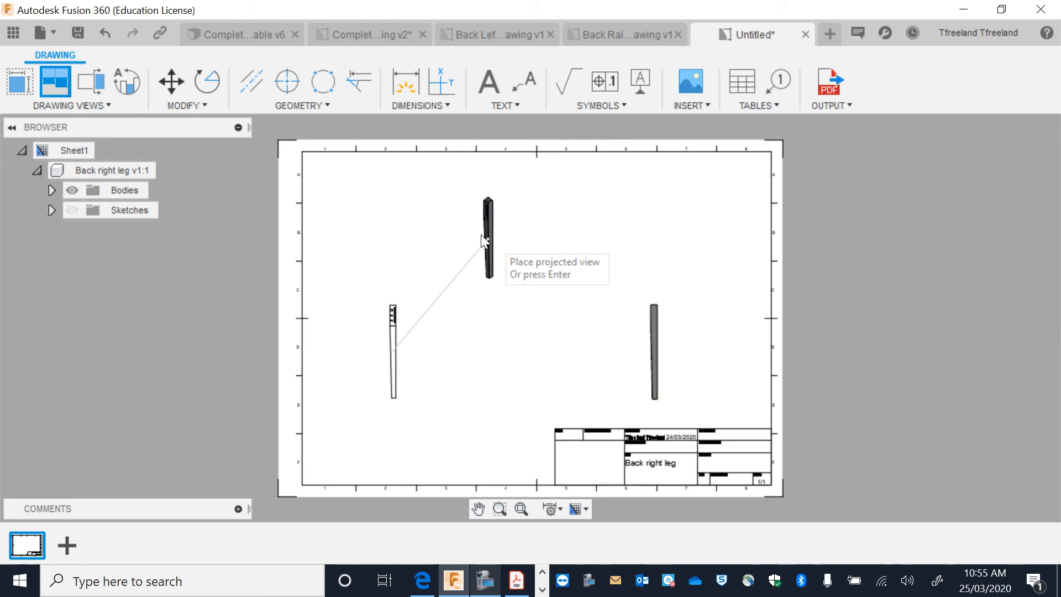
{"action": "left_click", "coordinate": [392, 203]}
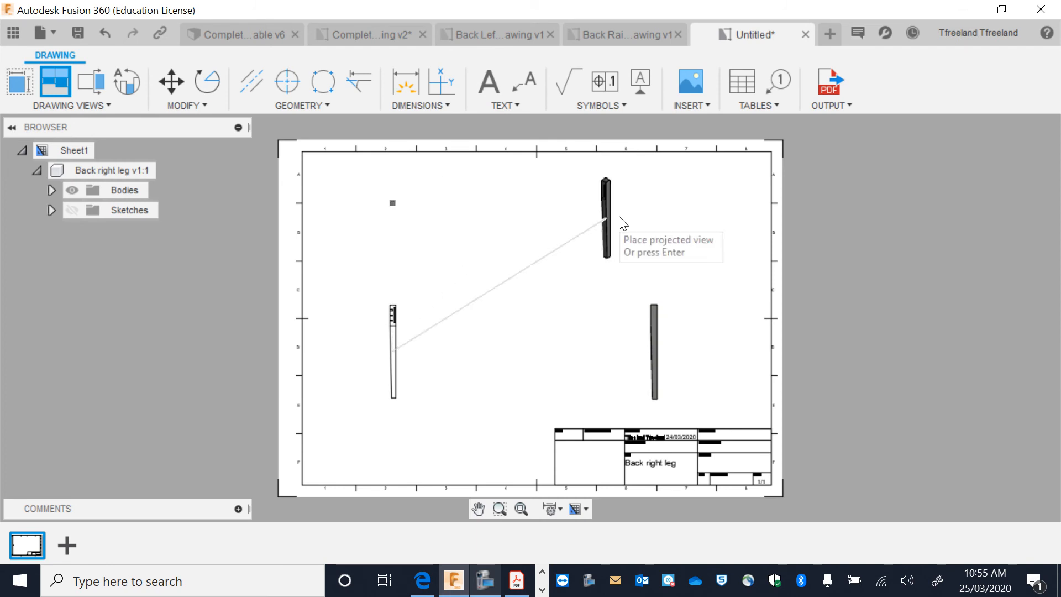
{"action": "left_click", "coordinate": [683, 209]}
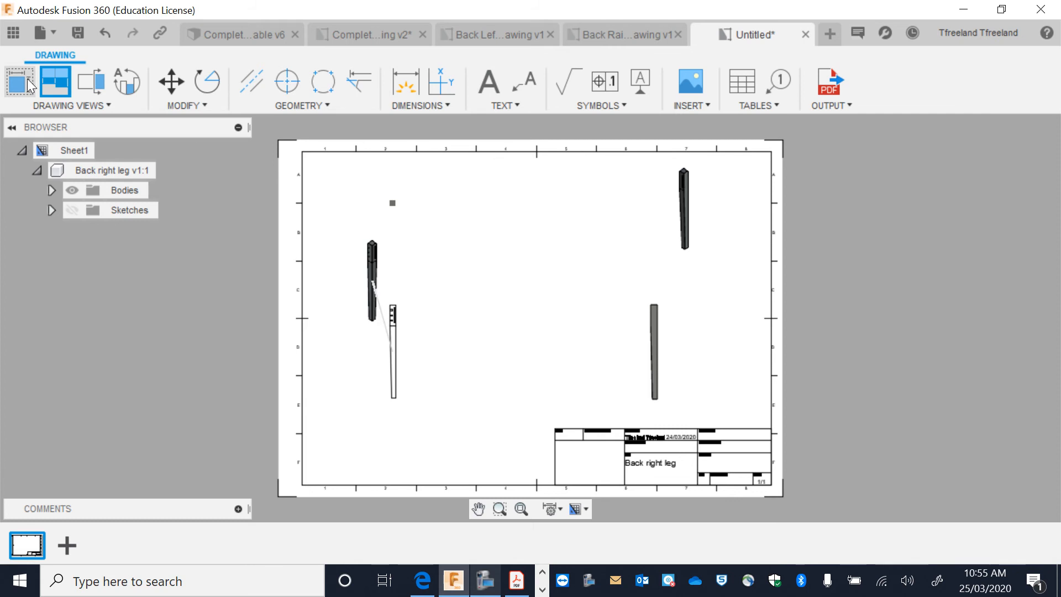
{"action": "scroll", "coordinate": [392, 284], "scroll_direction": "up", "scroll_amount": 1}
{"action": "scroll", "coordinate": [392, 284], "scroll_direction": "up", "scroll_amount": 5}
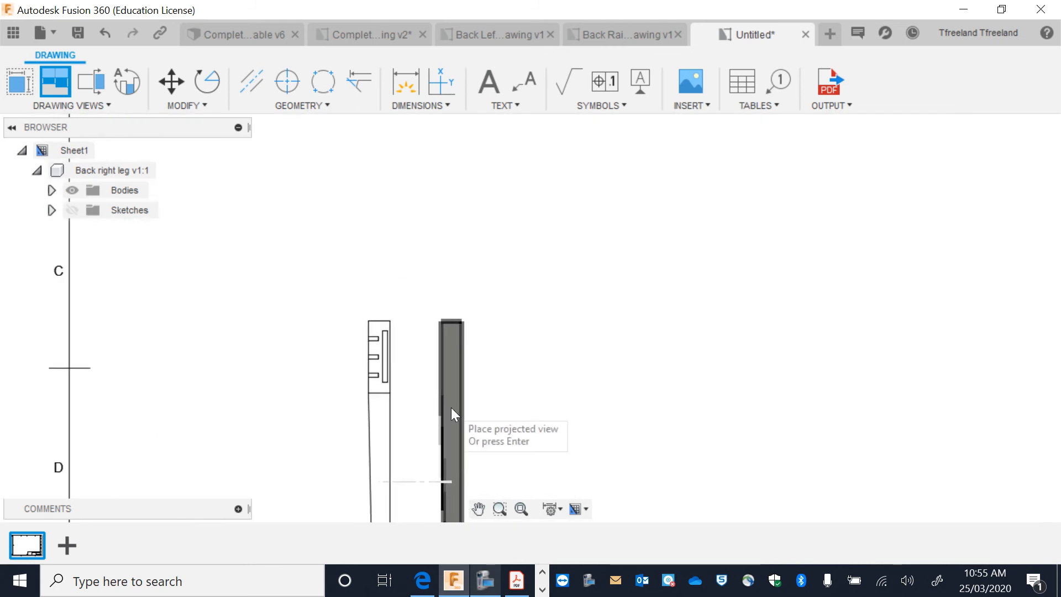
{"action": "scroll", "coordinate": [395, 392], "scroll_direction": "down", "scroll_amount": 5}
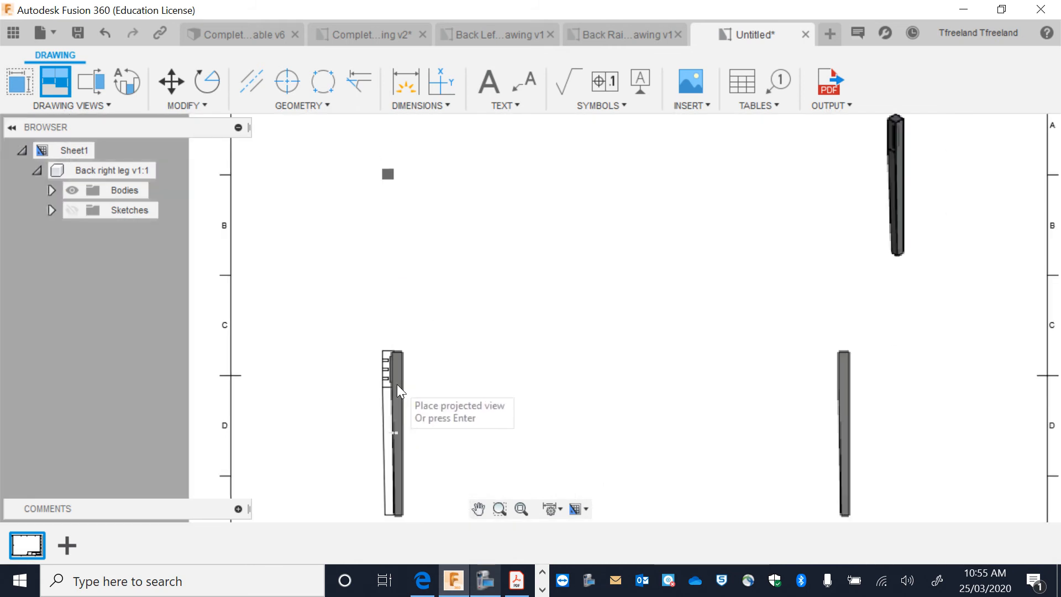
{"action": "scroll", "coordinate": [718, 417], "scroll_direction": "up", "scroll_amount": 2}
{"action": "scroll", "coordinate": [705, 427], "scroll_direction": "down", "scroll_amount": 2}
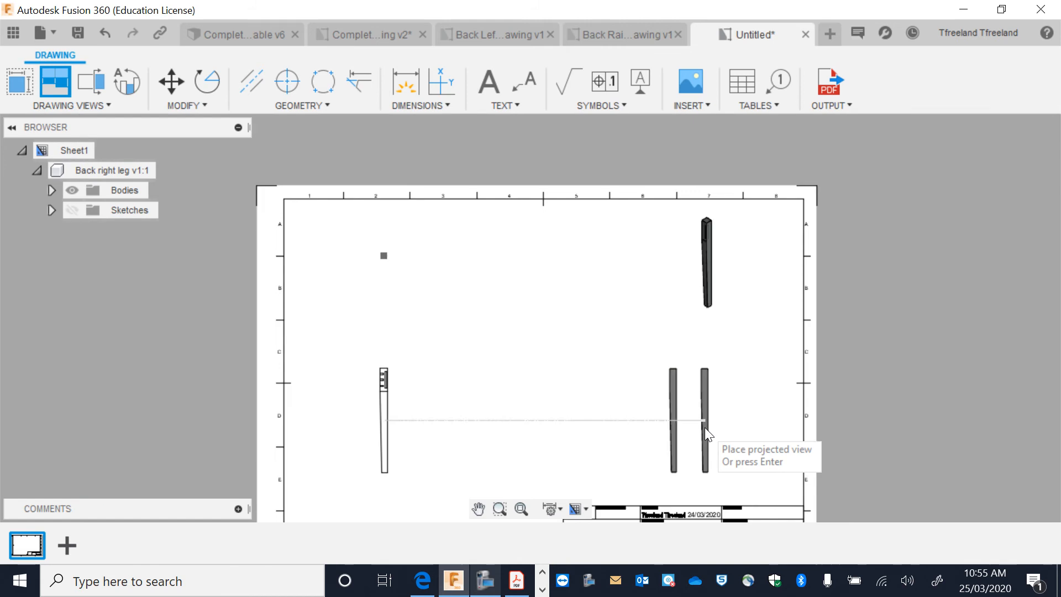
{"action": "key", "text": "Return"}
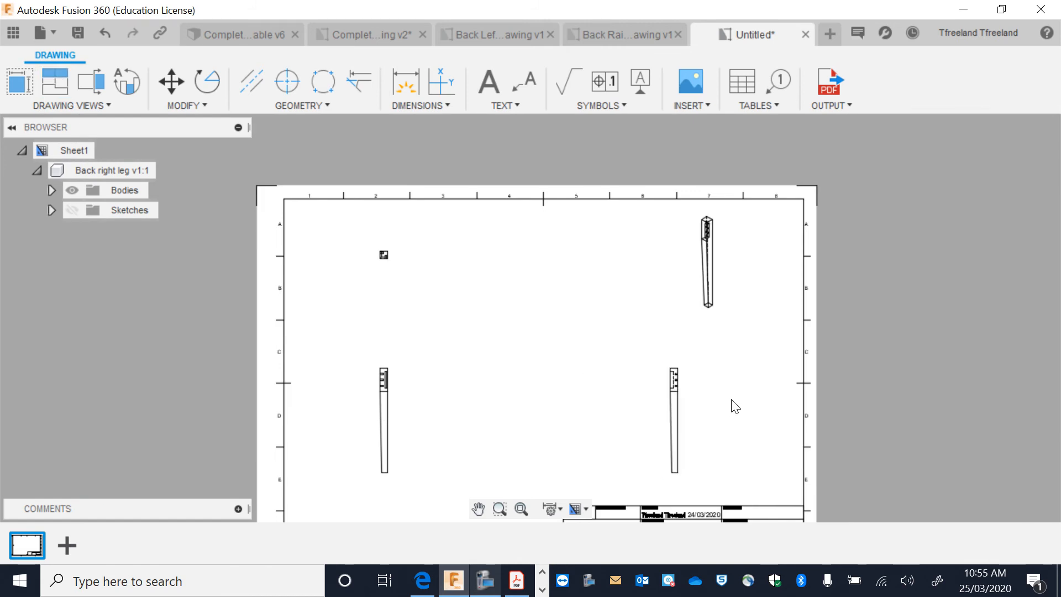
- Set the leg's base view style to visible edges only, without hidden lines
{"action": "scroll", "coordinate": [735, 406], "scroll_direction": "up", "scroll_amount": 1}
{"action": "left_click", "coordinate": [245, 380]}
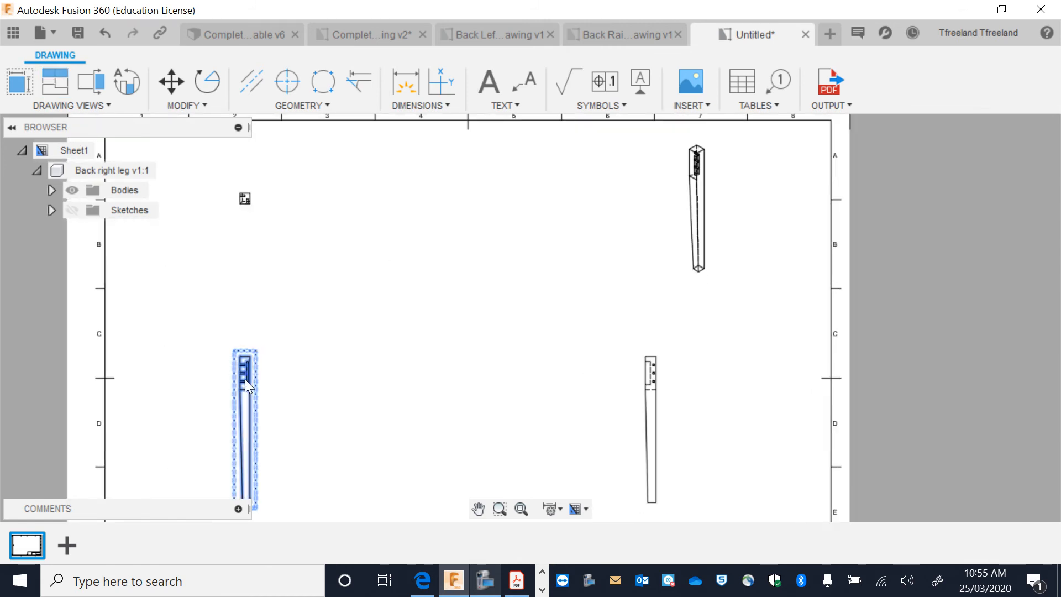
{"action": "double_click", "coordinate": [244, 379]}
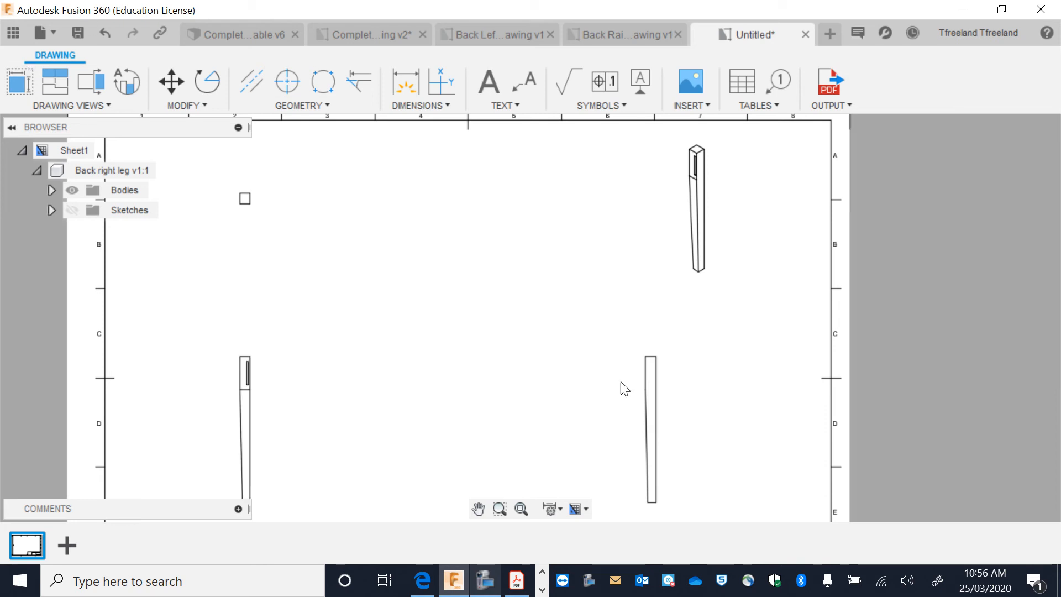
{"action": "double_click", "coordinate": [648, 390]}
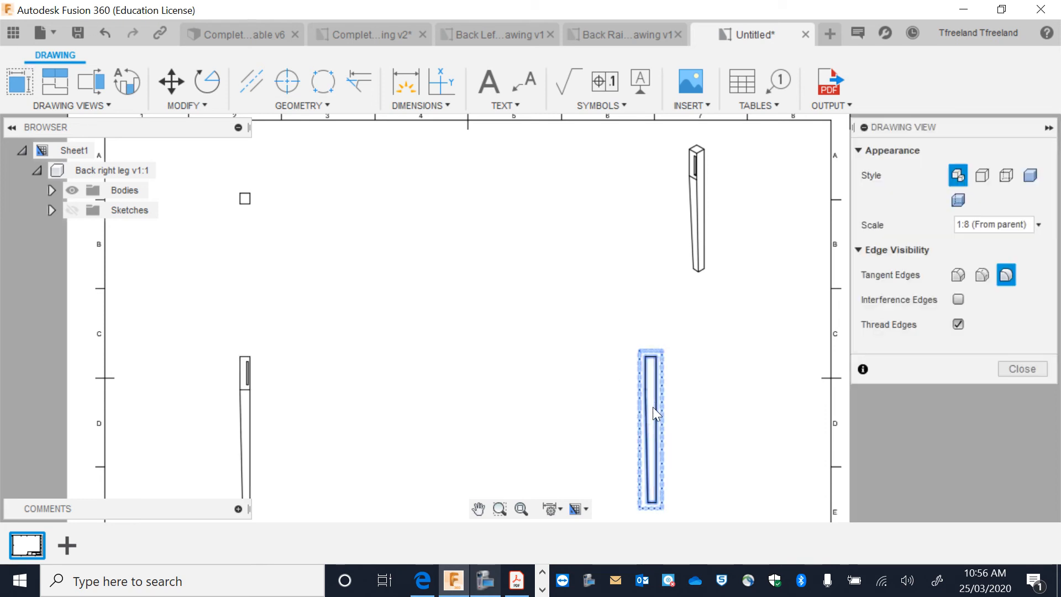
{"action": "left_click", "coordinate": [1039, 225]}
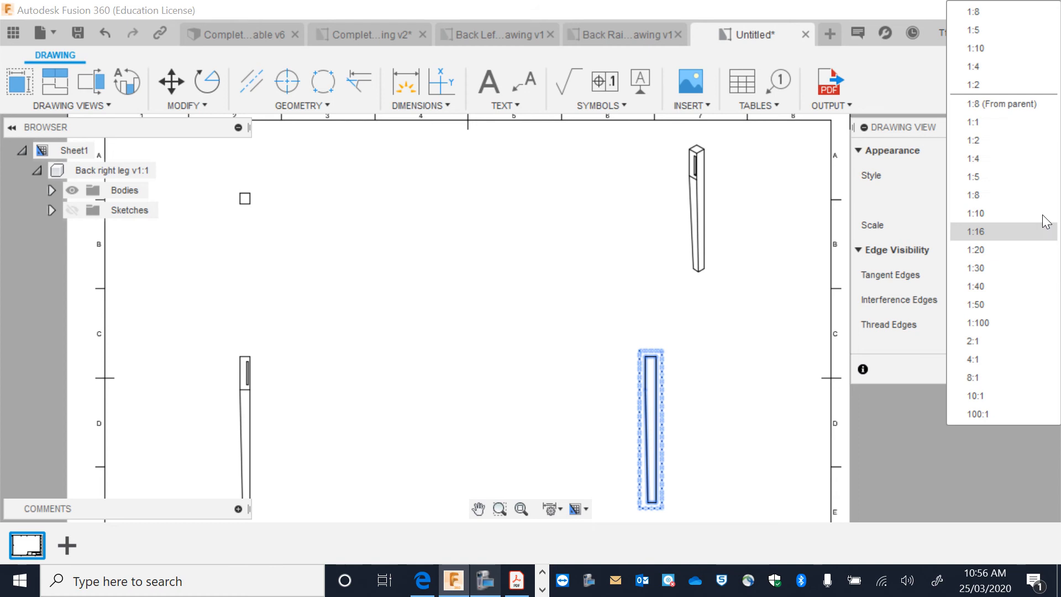
{"action": "left_click", "coordinate": [1022, 103]}
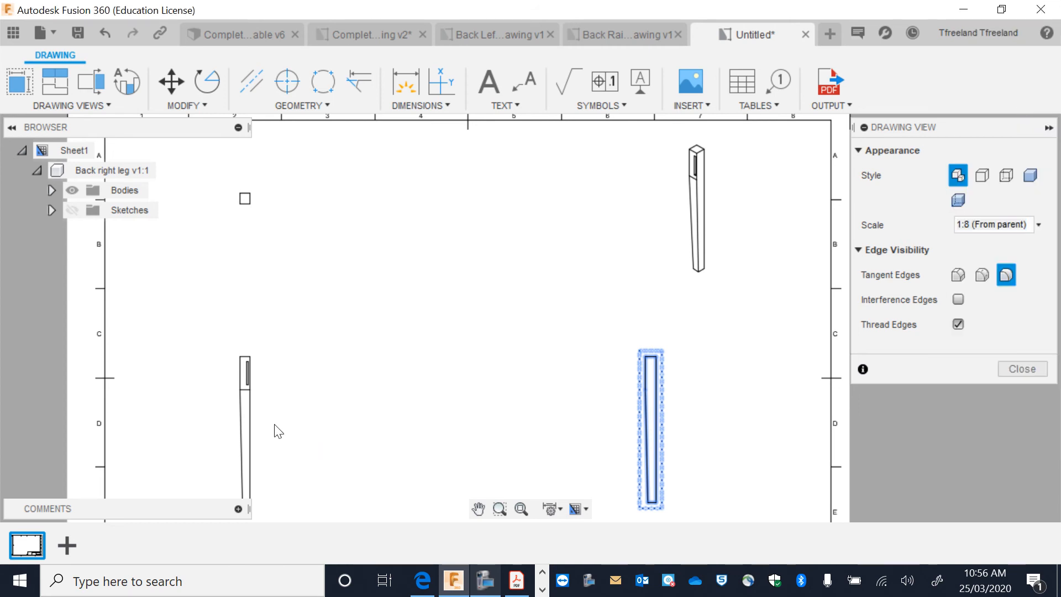
{"action": "left_click", "coordinate": [245, 420]}
{"action": "left_click", "coordinate": [238, 421]}
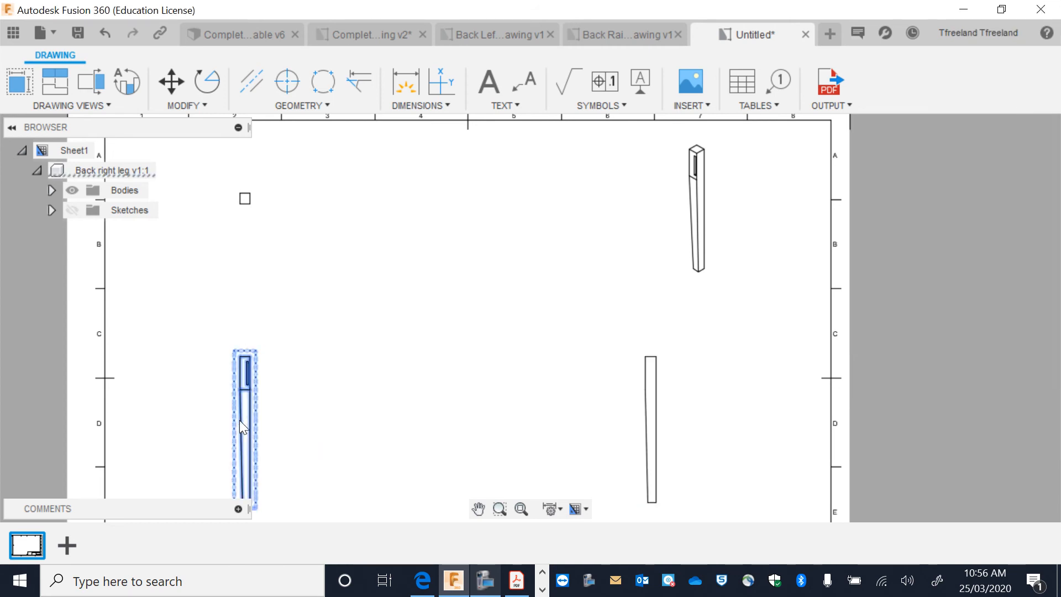
- Try the Back and Right orientations on the leg's base view
{"action": "double_click", "coordinate": [247, 420]}
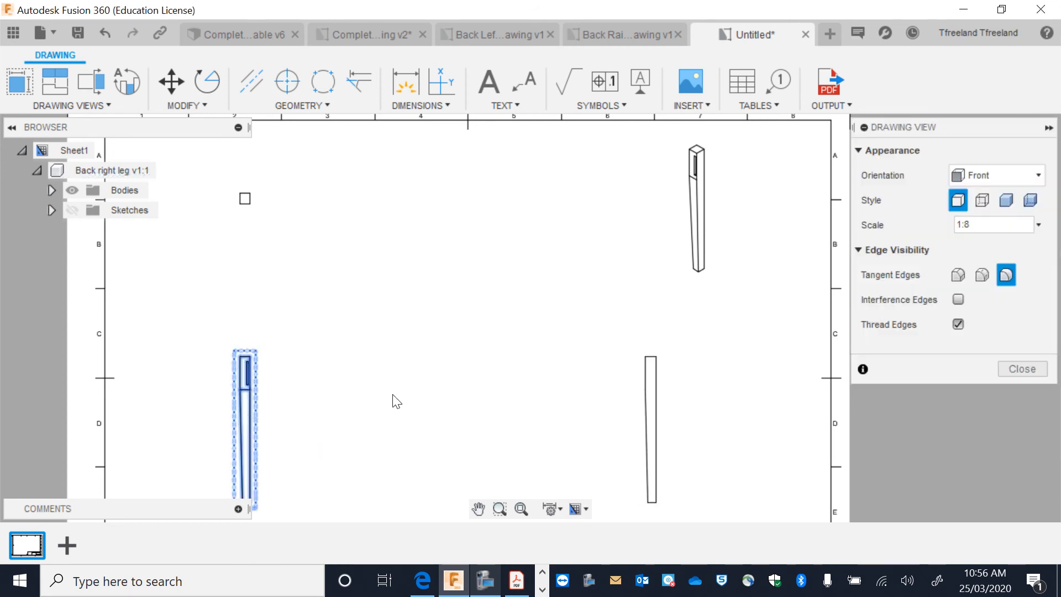
{"action": "left_click", "coordinate": [1034, 177]}
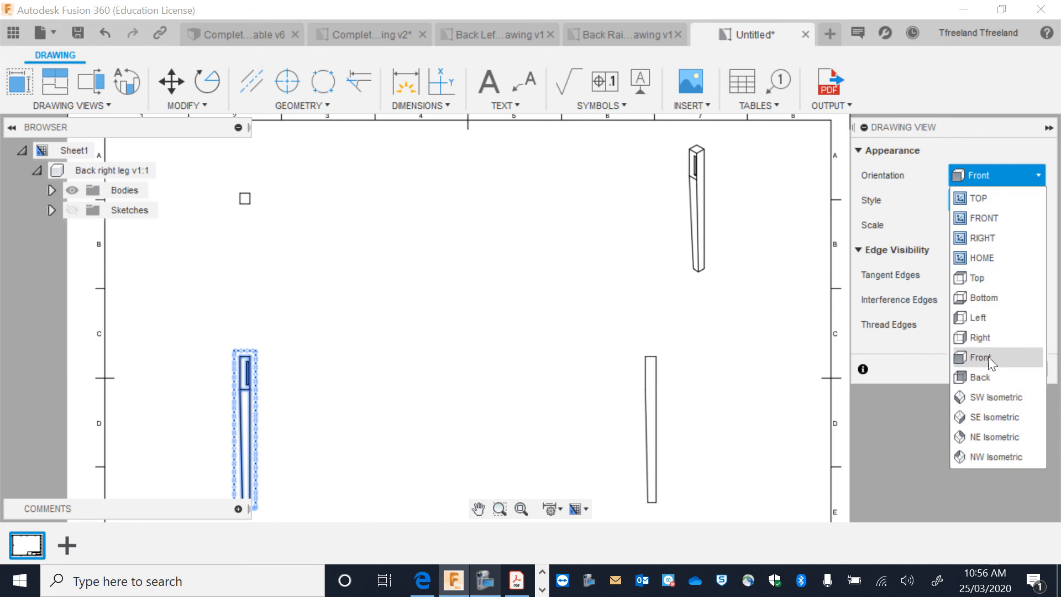
{"action": "left_click", "coordinate": [987, 377]}
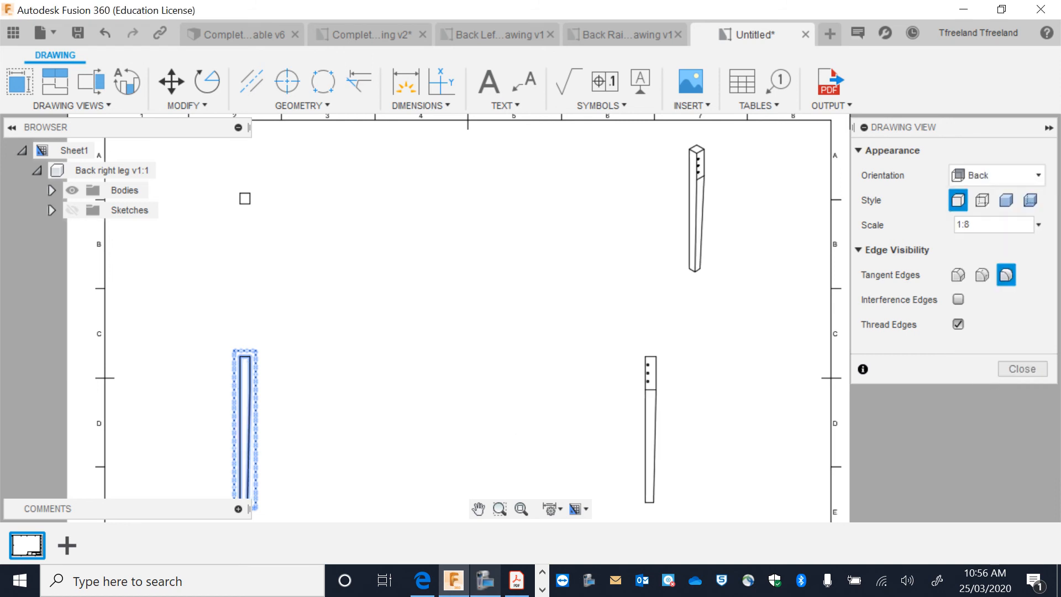
{"action": "left_click", "coordinate": [1038, 225]}
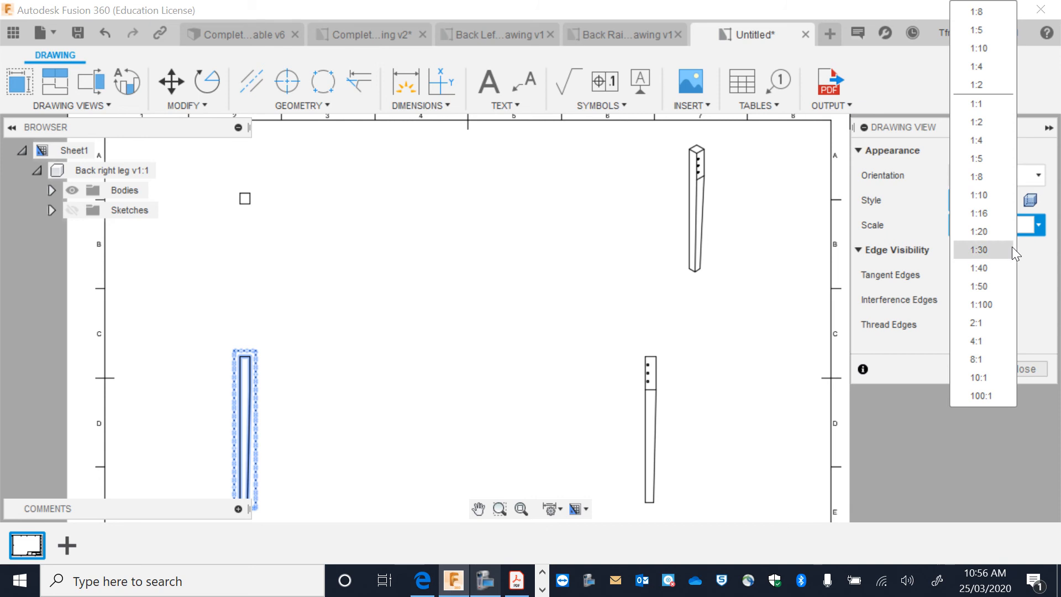
{"action": "left_click", "coordinate": [1049, 198]}
{"action": "left_click", "coordinate": [1038, 177]}
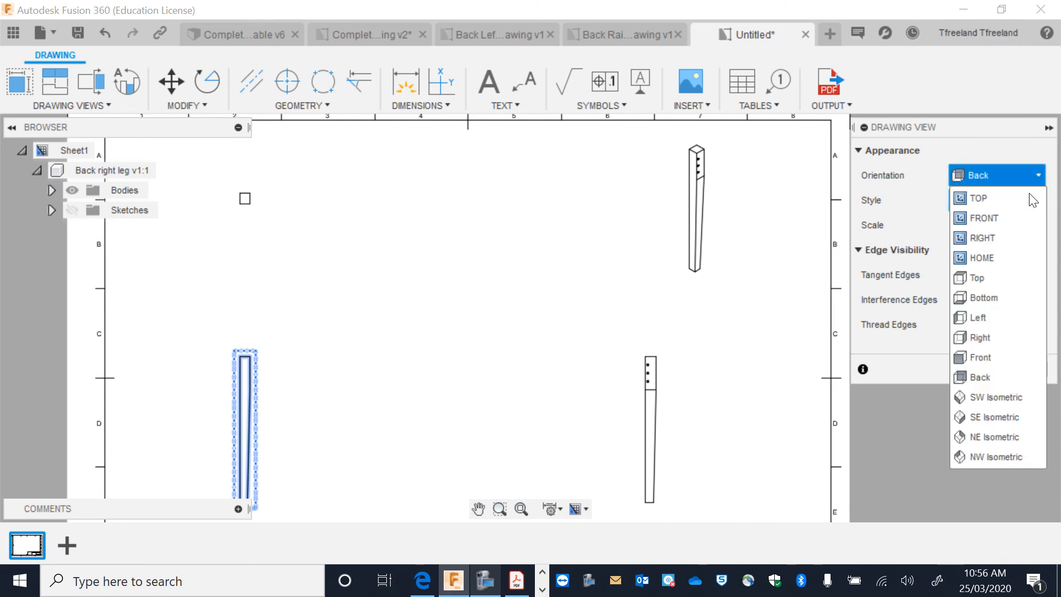
{"action": "left_click", "coordinate": [1006, 333]}
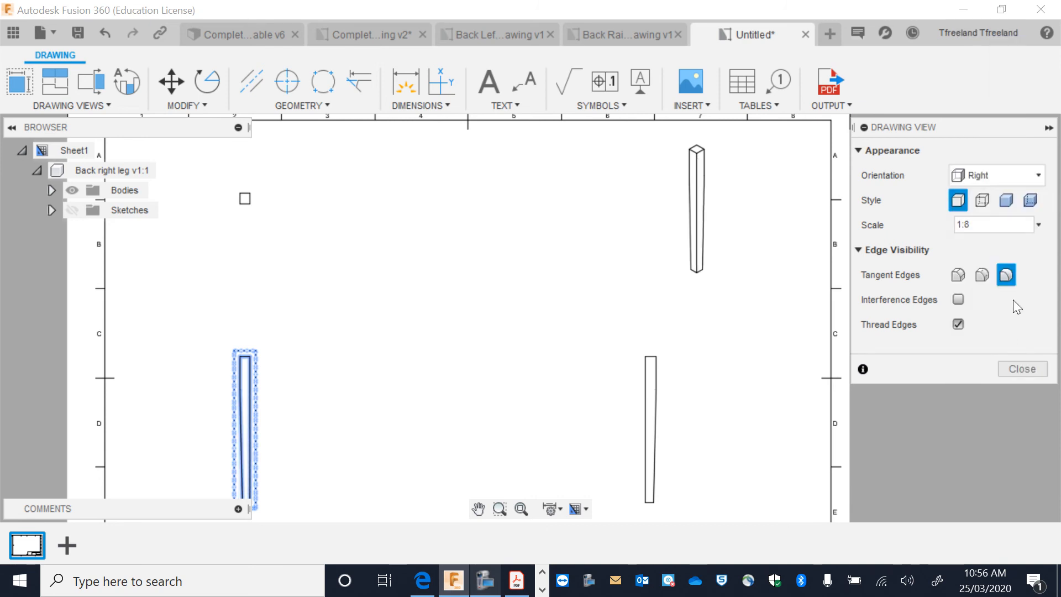
- Set the base view's orientation to Left and finish editing the view
{"action": "left_click", "coordinate": [1033, 176]}
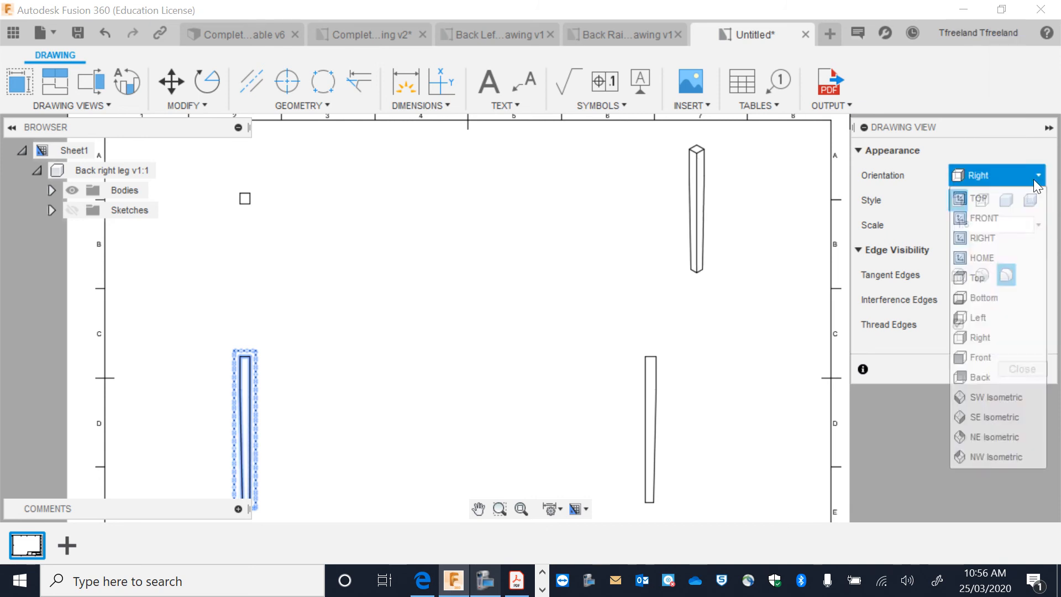
{"action": "left_click", "coordinate": [988, 317]}
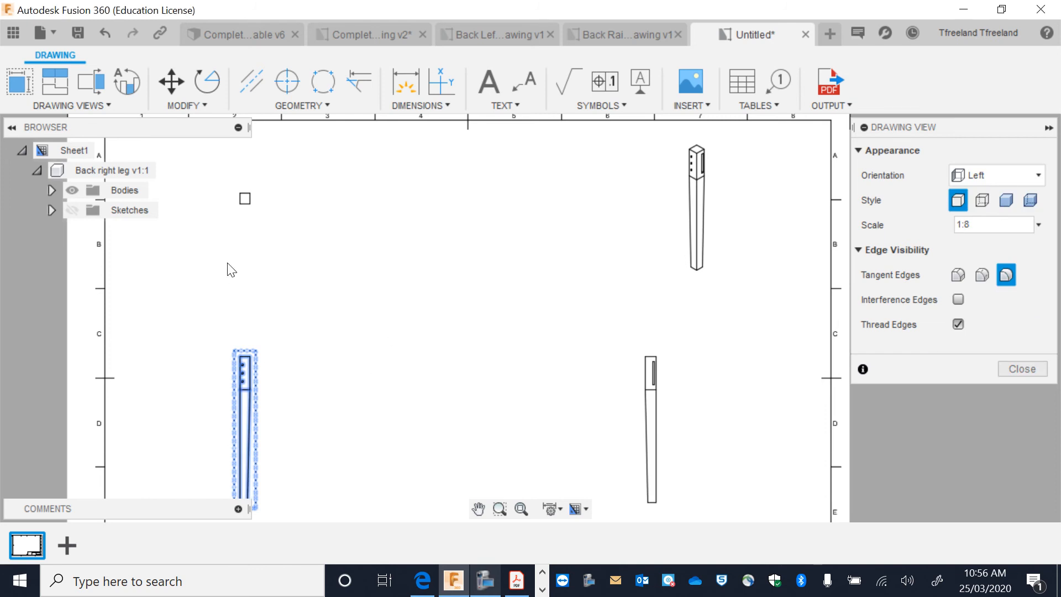
{"action": "left_click", "coordinate": [1013, 369]}
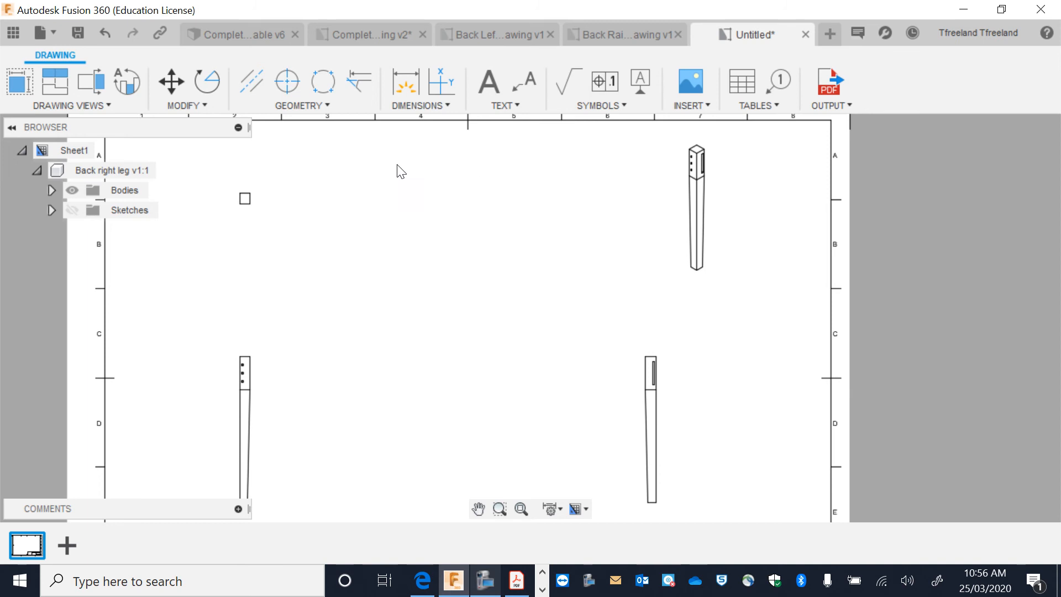
- Dimension the vertical side of the leg's square top view, placing the dimension beside the view
{"action": "left_click", "coordinate": [409, 84]}
{"action": "left_click", "coordinate": [249, 192]}
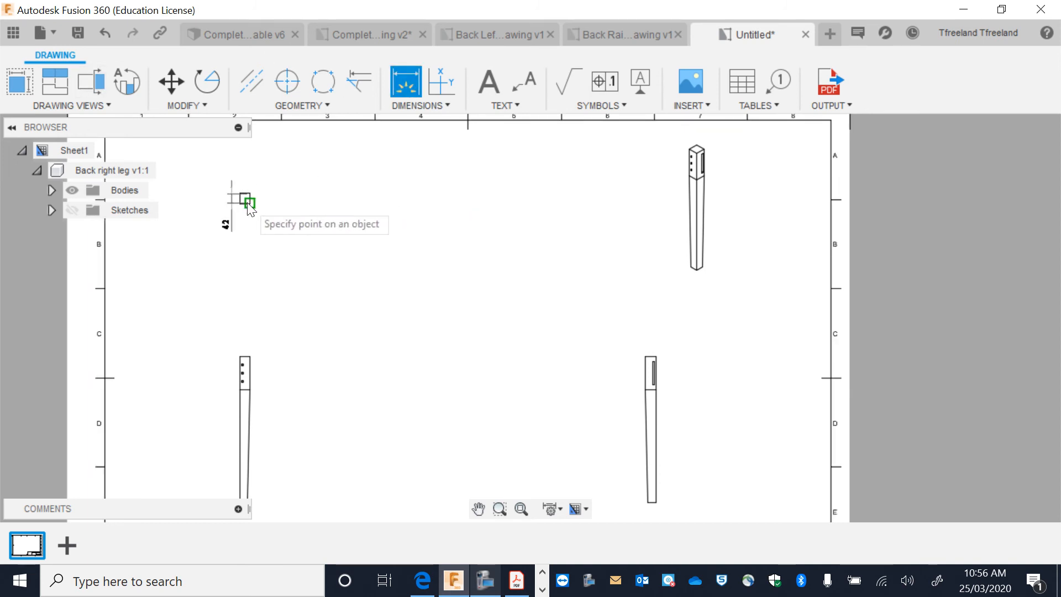
{"action": "left_click", "coordinate": [247, 203]}
{"action": "left_click", "coordinate": [323, 218]}
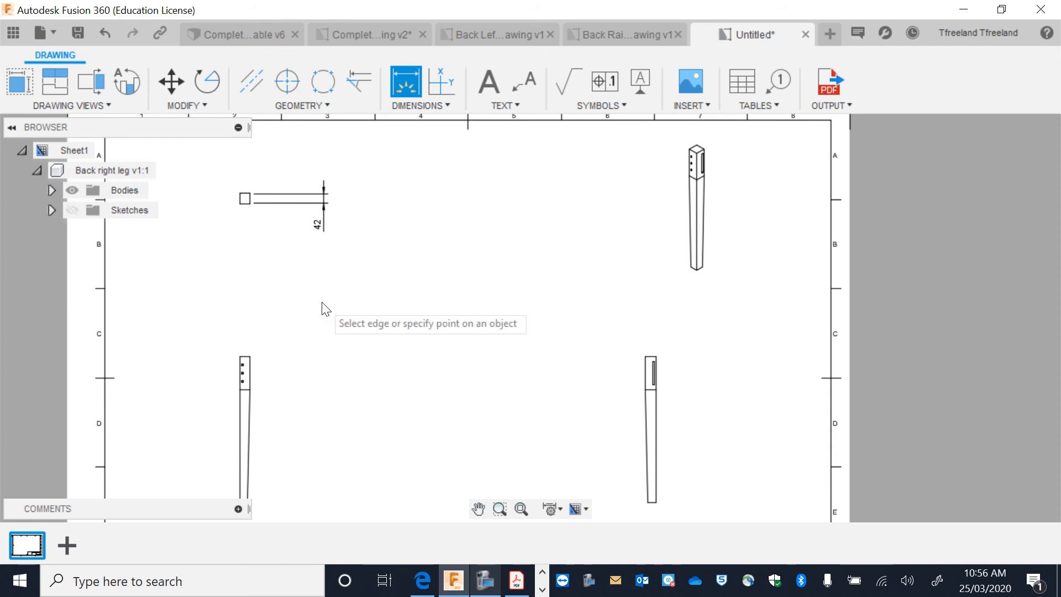
- Dimension the horizontal side of the leg's square top view, placing the dimension above the view
{"action": "left_click", "coordinate": [249, 192]}
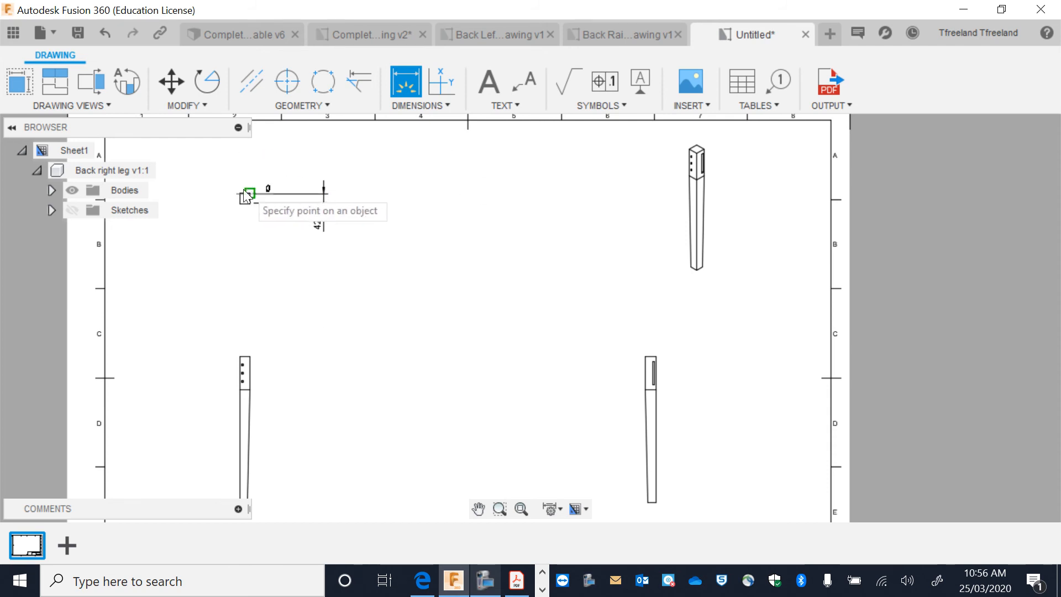
{"action": "left_click", "coordinate": [241, 193]}
{"action": "left_click", "coordinate": [240, 157]}
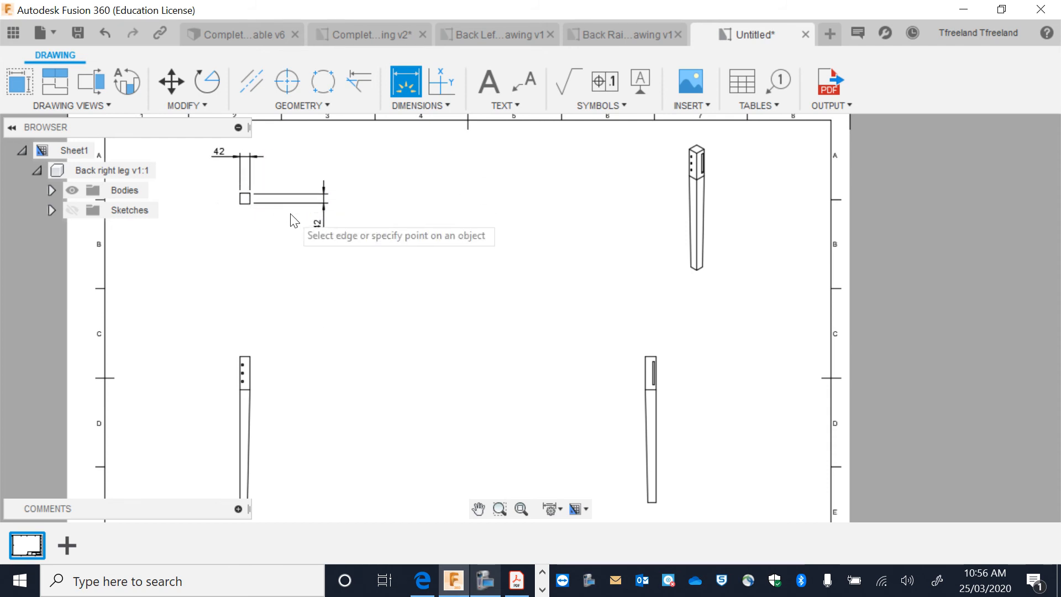
{"action": "key", "text": "Escape"}
- Move the vertical dimension of the square top view closer to the view
{"action": "left_click", "coordinate": [318, 203]}
{"action": "double_click", "coordinate": [317, 203]}
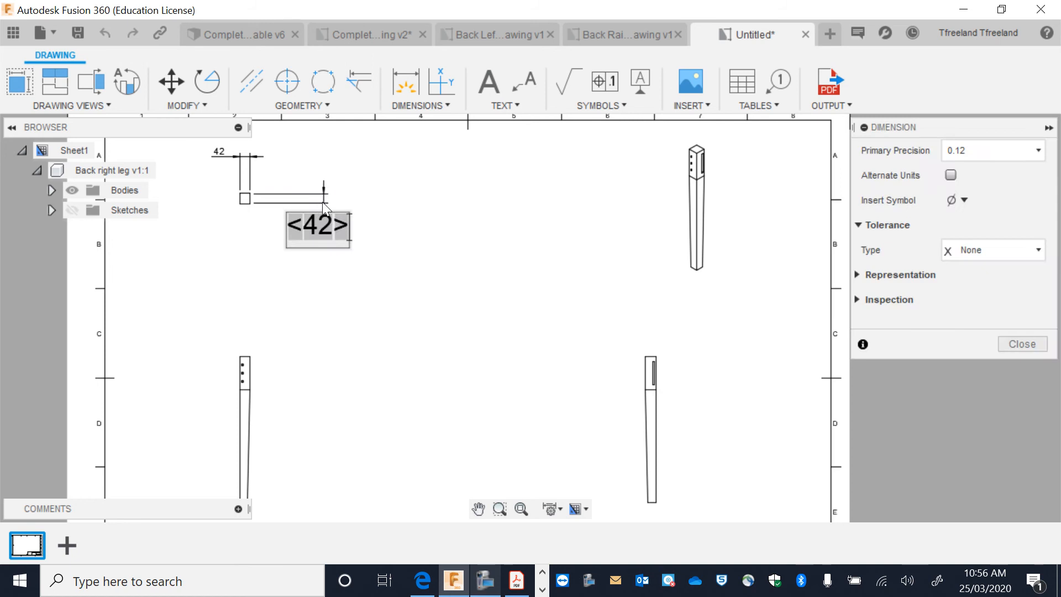
{"action": "left_click", "coordinate": [359, 188]}
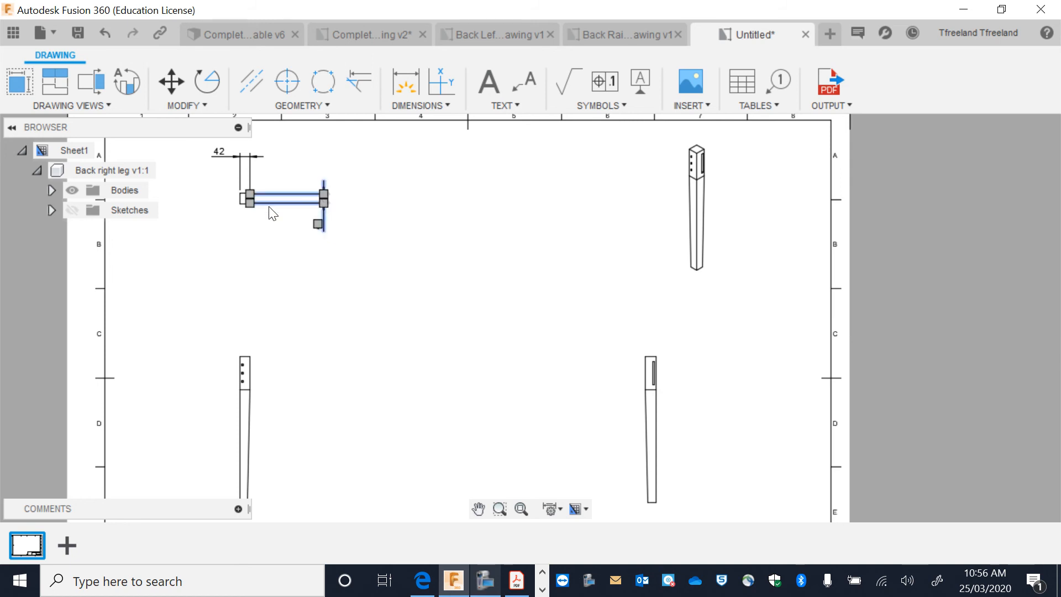
{"action": "left_click_drag", "start_coordinate": [322, 200], "coordinate": [282, 200]}
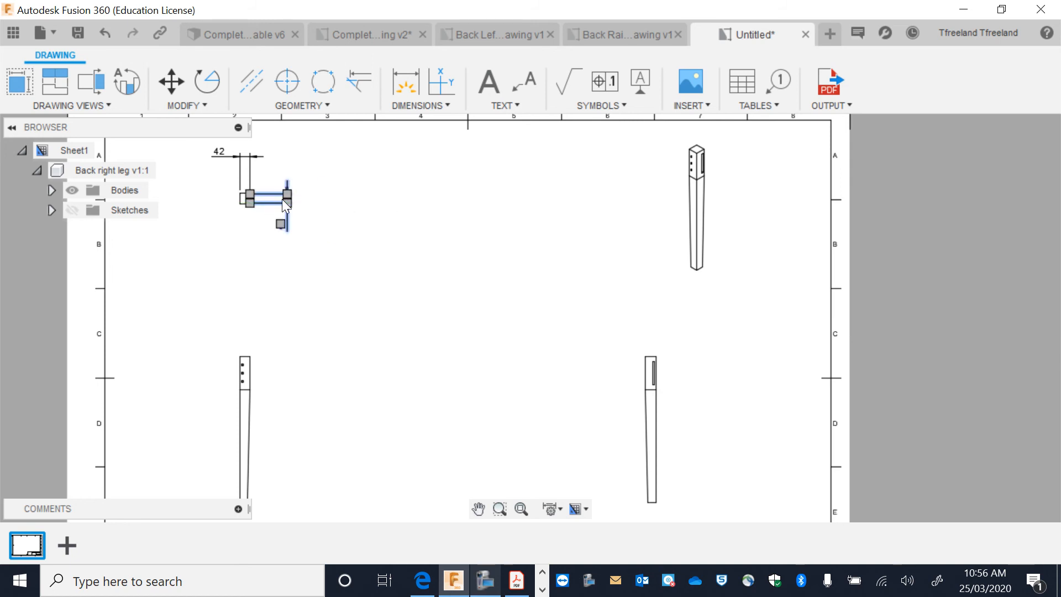
{"action": "left_click", "coordinate": [328, 207]}
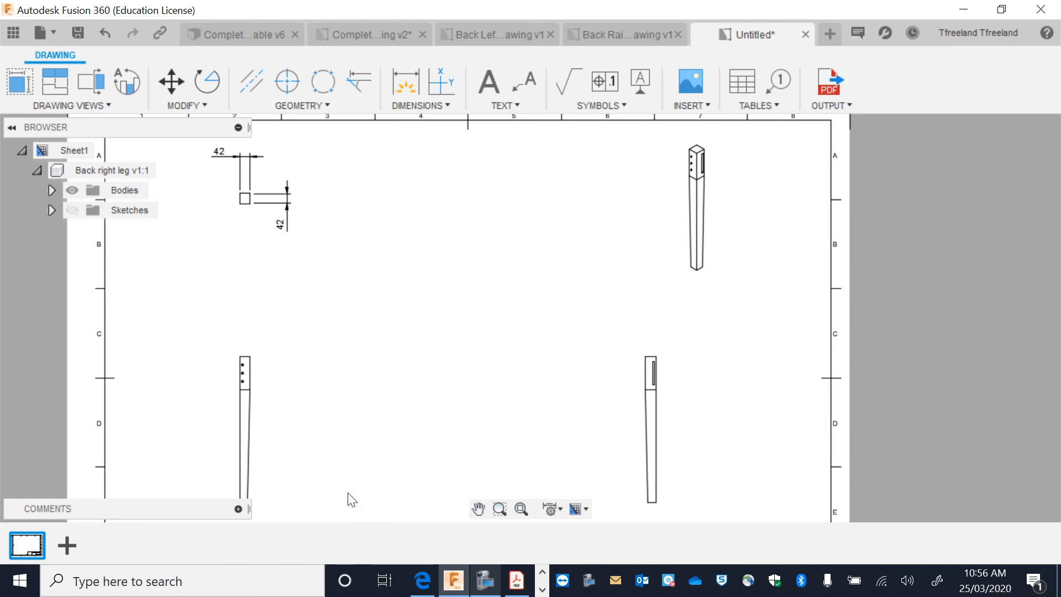
- Dimension the height of the leg's upper section in the slotted view, placing it on the side away from the slot
{"action": "left_click", "coordinate": [479, 508]}
{"action": "left_click_drag", "start_coordinate": [486, 438], "coordinate": [483, 338]}
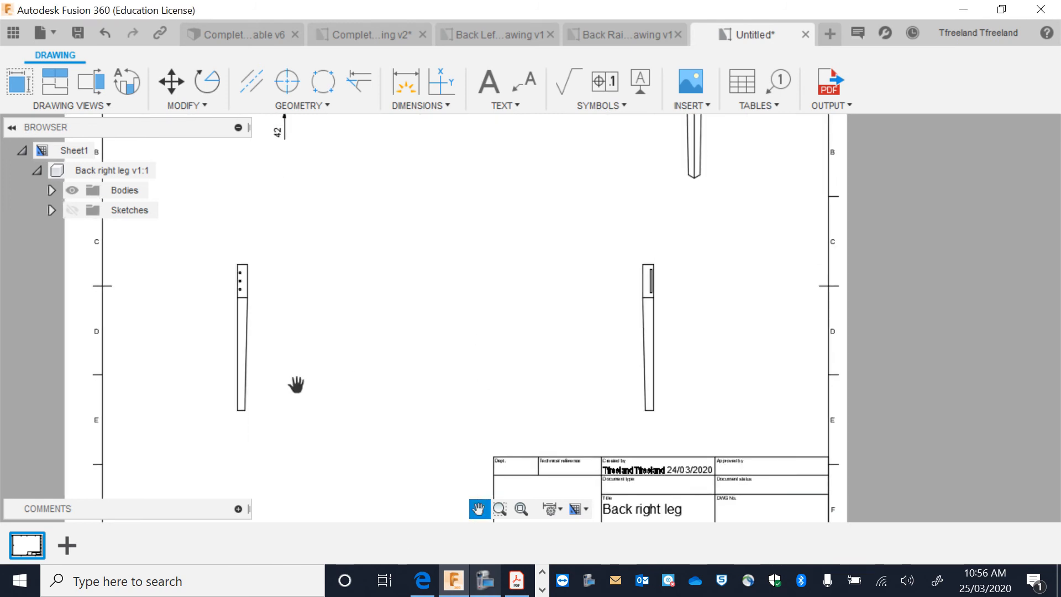
{"action": "left_click", "coordinate": [418, 90]}
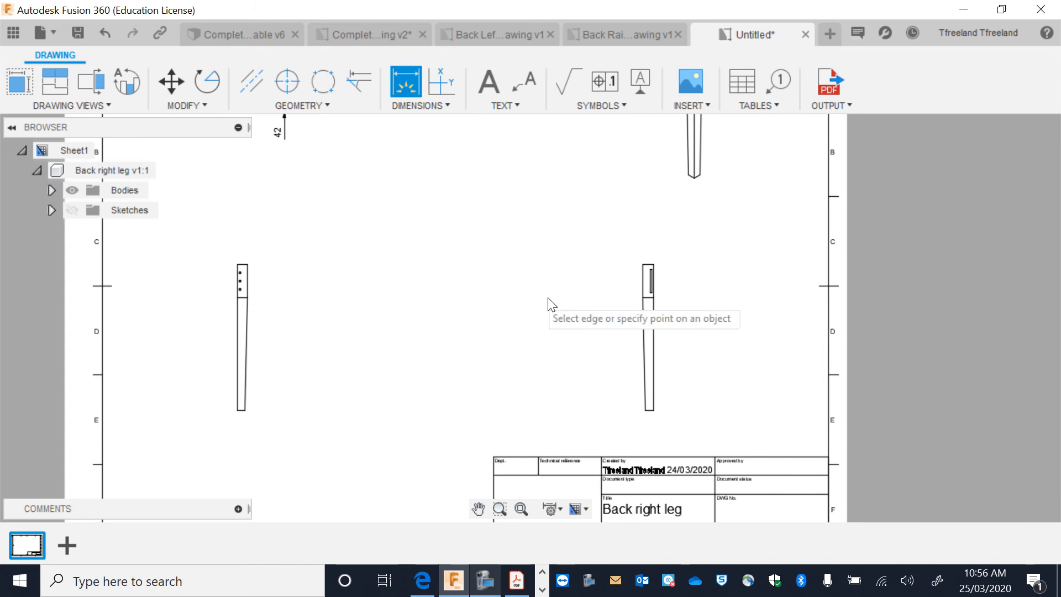
{"action": "left_click", "coordinate": [644, 296]}
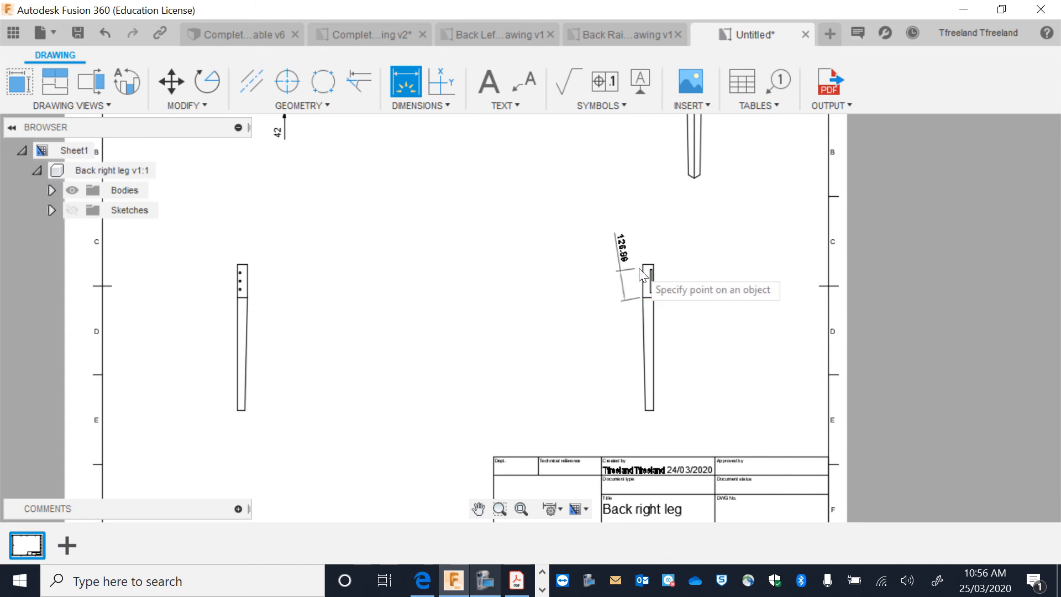
{"action": "left_click", "coordinate": [644, 266]}
{"action": "left_click", "coordinate": [602, 276]}
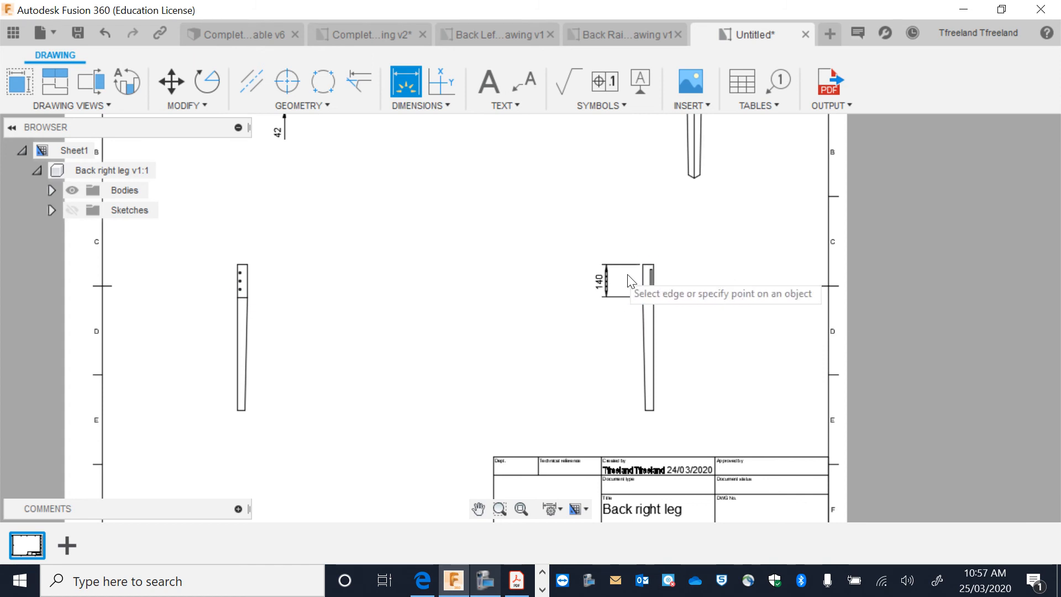
- Dimension the mortise slot's length, placing the dimension beside the leg on the slot's side
{"action": "scroll", "coordinate": [631, 281], "scroll_direction": "up", "scroll_amount": 5}
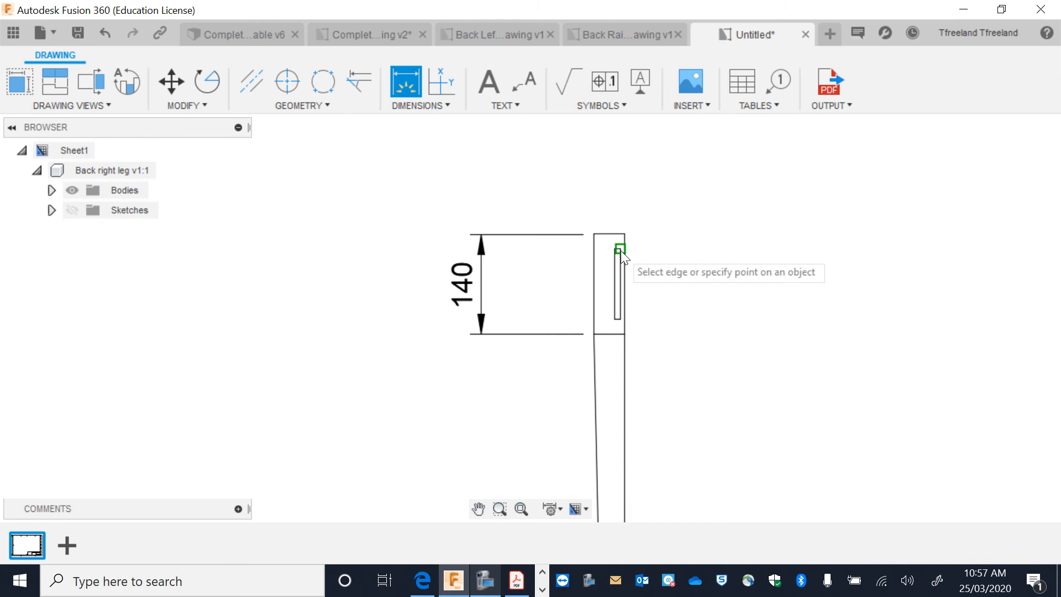
{"action": "left_click", "coordinate": [620, 250]}
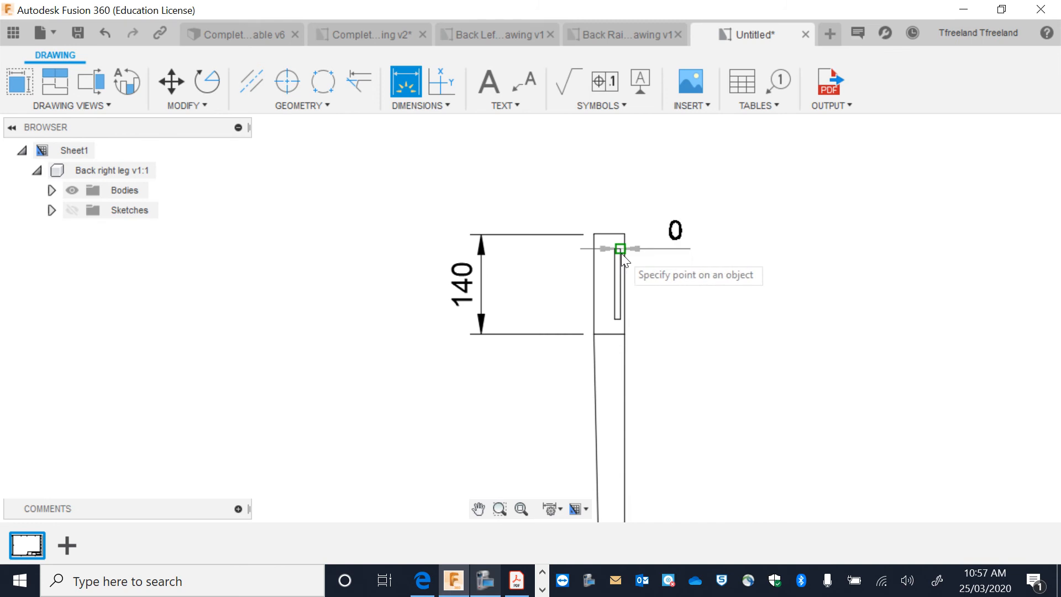
{"action": "left_click", "coordinate": [619, 316]}
{"action": "left_click", "coordinate": [687, 322]}
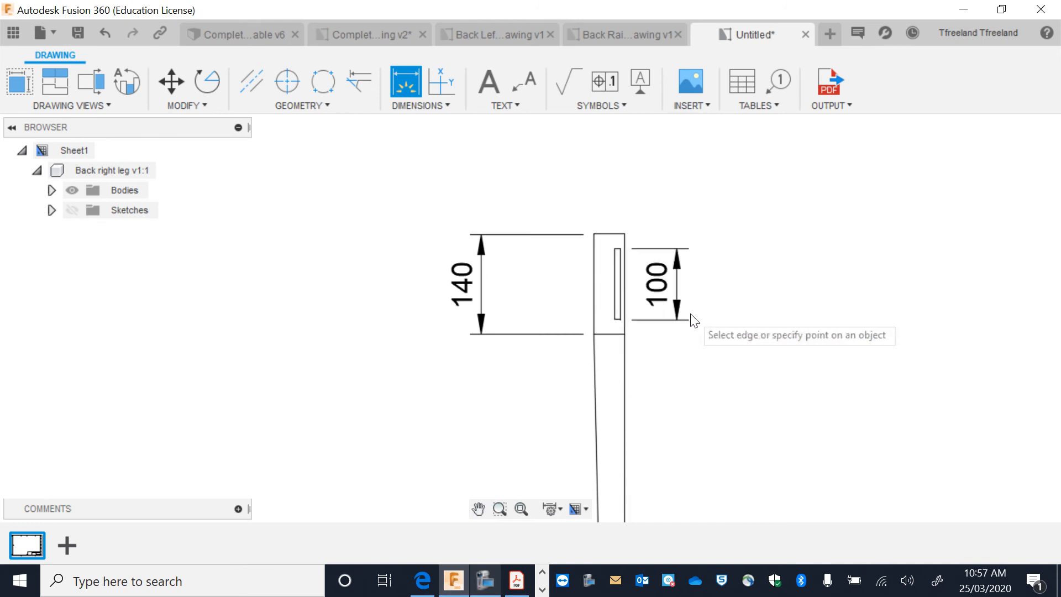
- Dimension the gap between the mortise slot and the leg's nearest vertical edge, placing it above the leg
{"action": "left_click", "coordinate": [620, 249]}
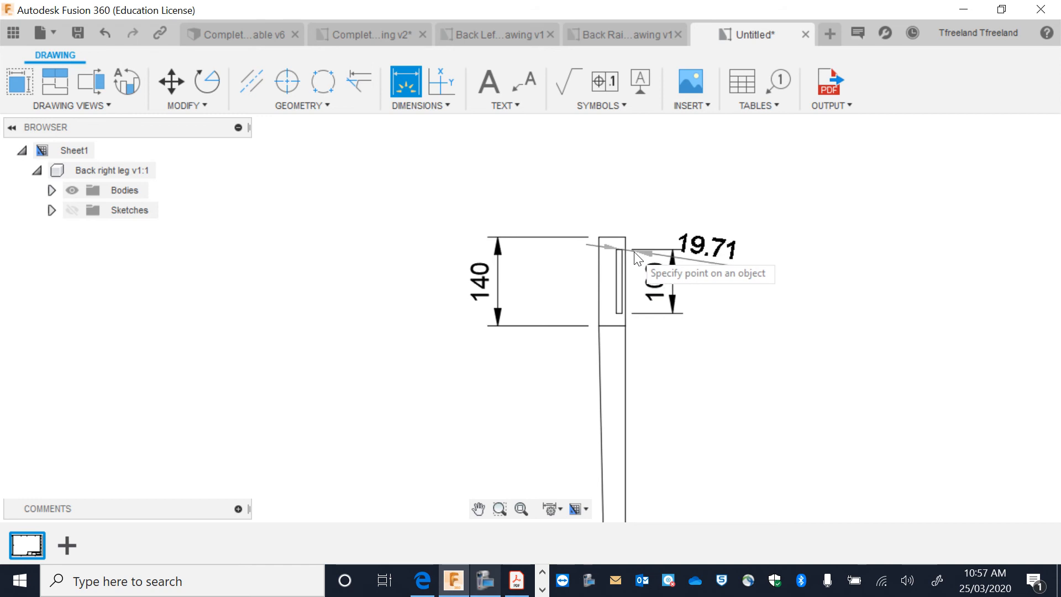
{"action": "scroll", "coordinate": [621, 253], "scroll_direction": "up", "scroll_amount": 3}
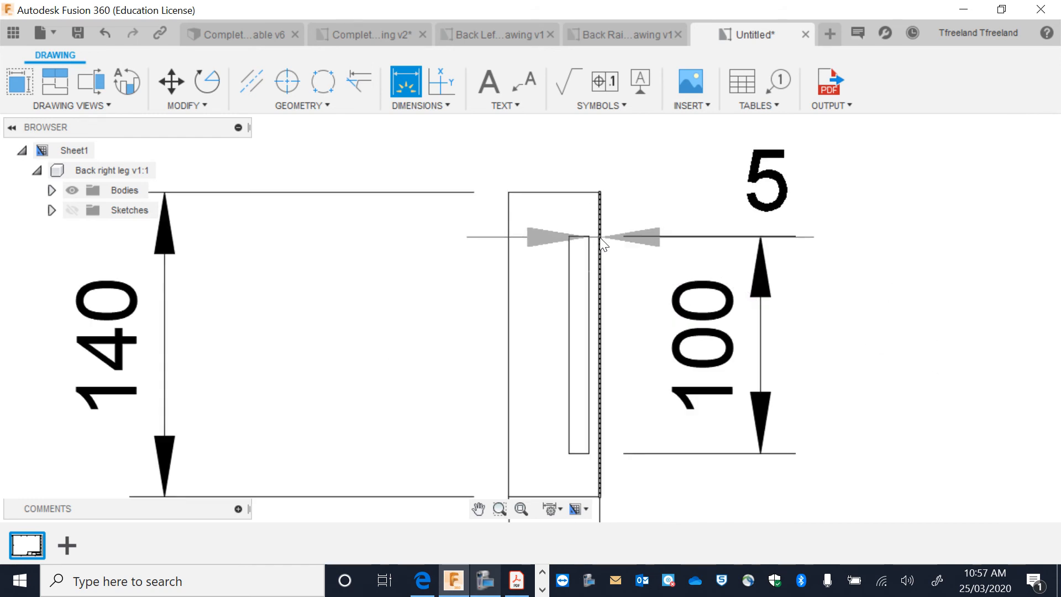
{"action": "left_click", "coordinate": [601, 236]}
{"action": "scroll", "coordinate": [606, 145], "scroll_direction": "down", "scroll_amount": 2}
{"action": "scroll", "coordinate": [607, 144], "scroll_direction": "down", "scroll_amount": 2}
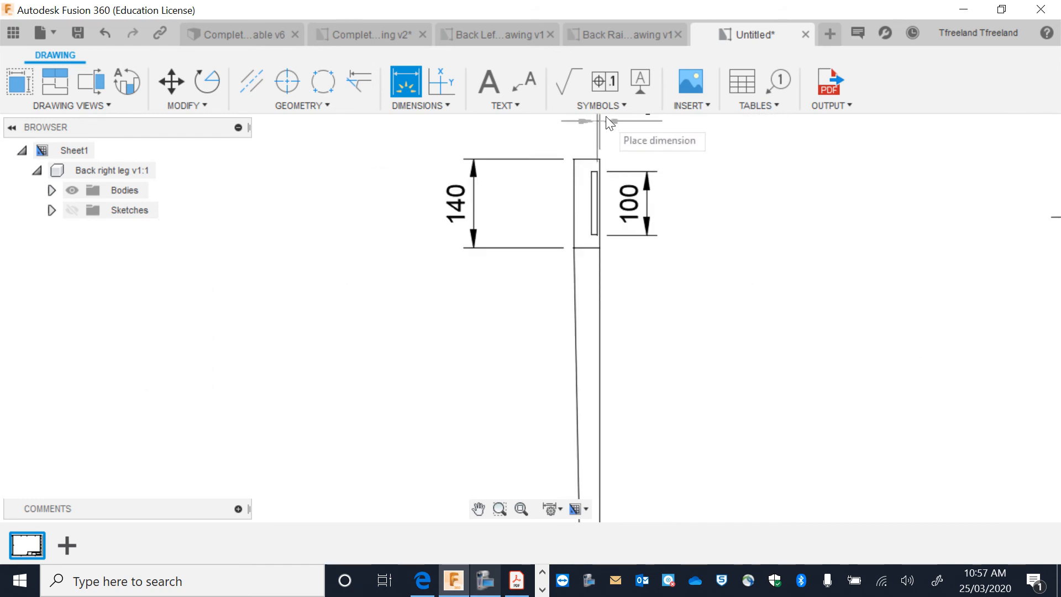
{"action": "left_click", "coordinate": [609, 146]}
- Dimension the mortise slot's width, placing it above the leg in line with the edge offset dimension
{"action": "left_click", "coordinate": [595, 170]}
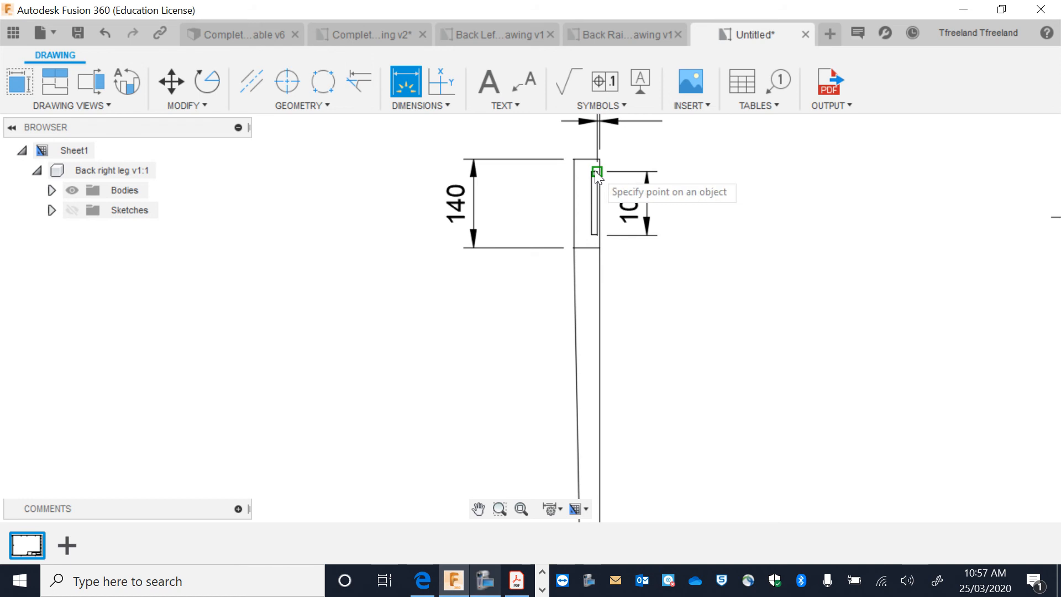
{"action": "left_click", "coordinate": [589, 169]}
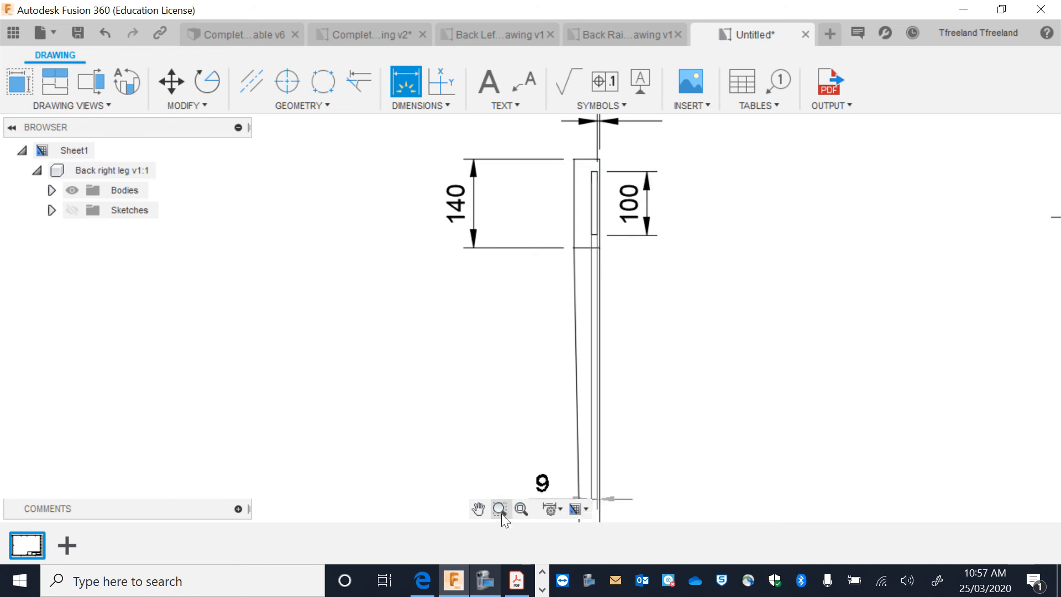
{"action": "left_click", "coordinate": [478, 509]}
{"action": "left_click_drag", "start_coordinate": [571, 247], "coordinate": [531, 390]}
{"action": "left_click", "coordinate": [478, 509]}
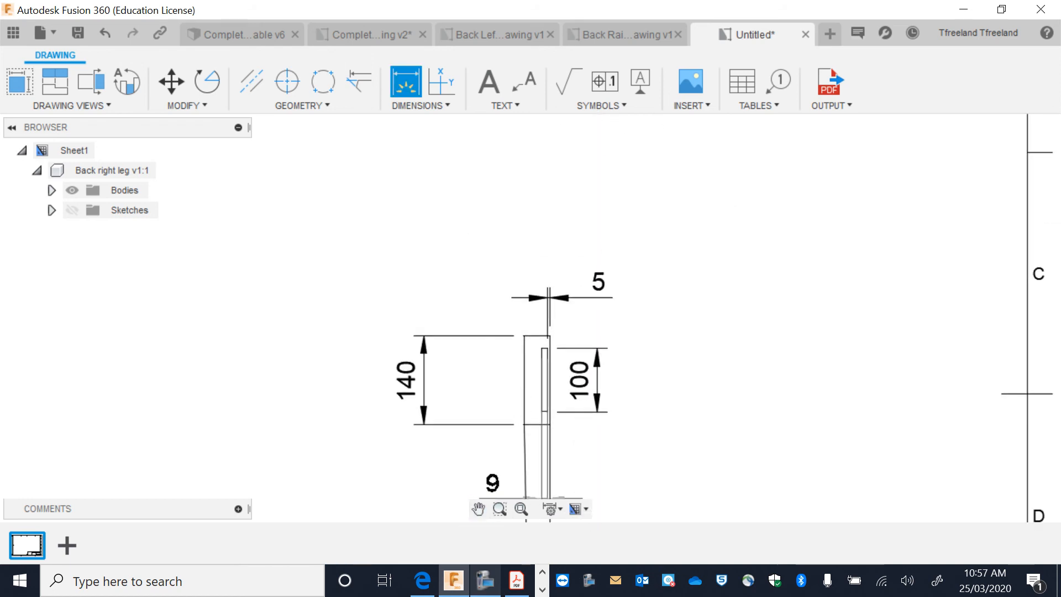
{"action": "left_click", "coordinate": [537, 301]}
{"action": "key", "text": "Escape"}
- Dimension the vertical distance from the leg's top edge to the uppermost hole's centre, placing it beside the view with the holes
{"action": "scroll", "coordinate": [542, 375], "scroll_direction": "down", "scroll_amount": 8}
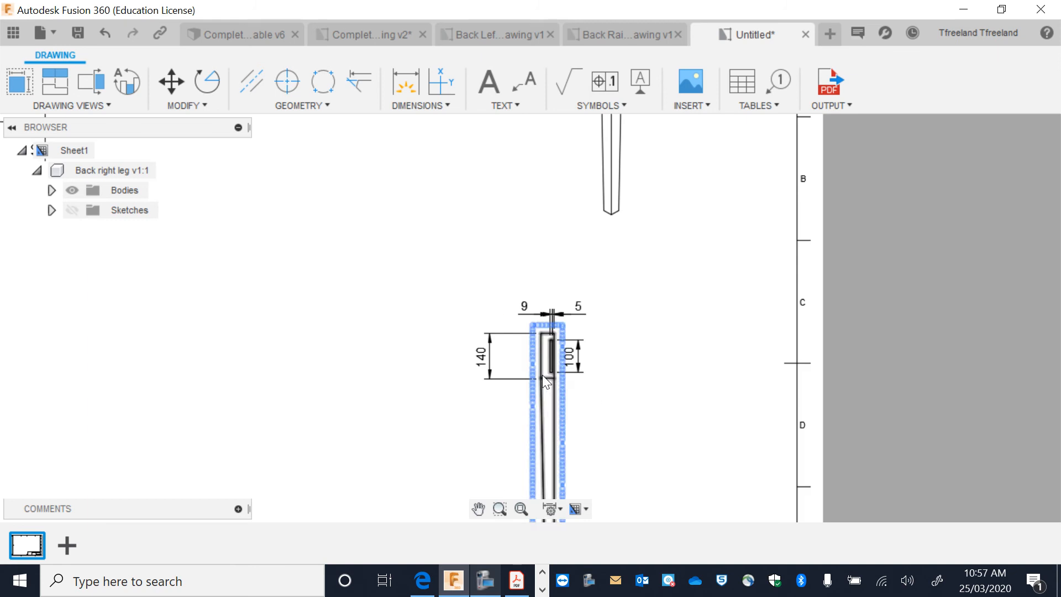
{"action": "scroll", "coordinate": [304, 397], "scroll_direction": "up", "scroll_amount": 8}
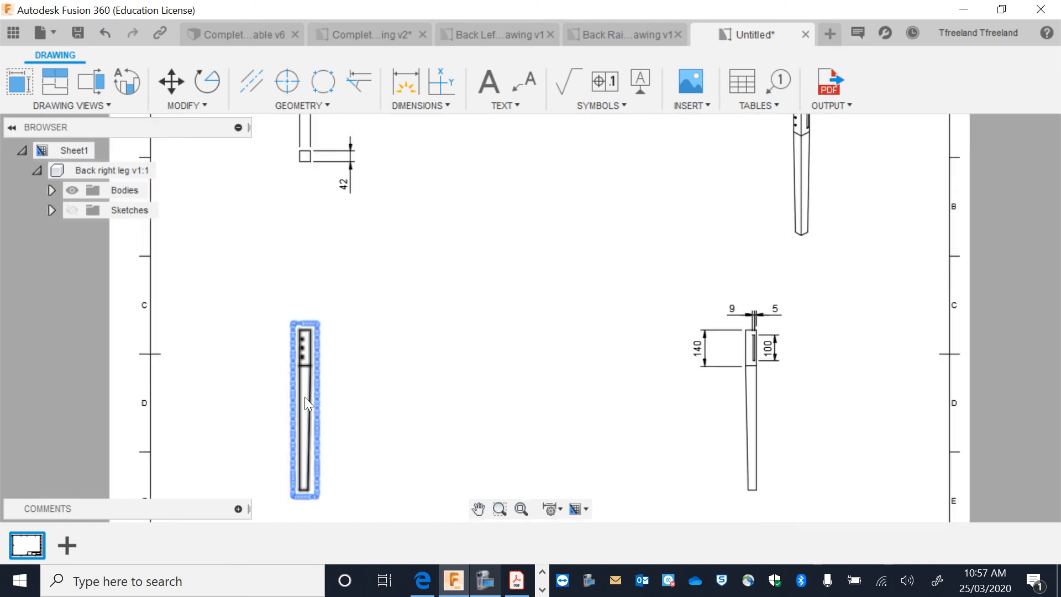
{"action": "left_click", "coordinate": [405, 81]}
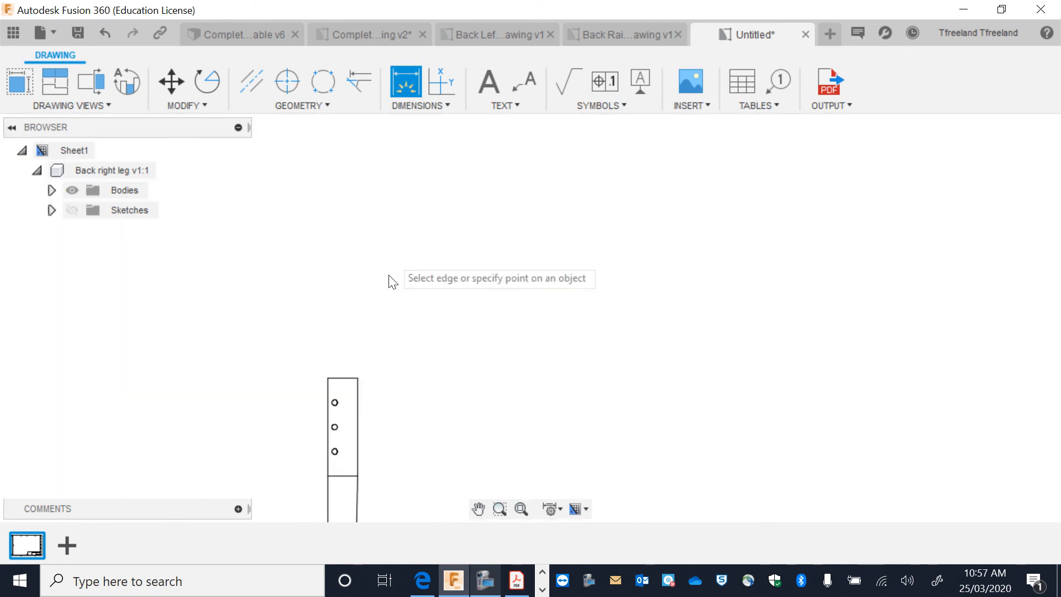
{"action": "left_click", "coordinate": [334, 402]}
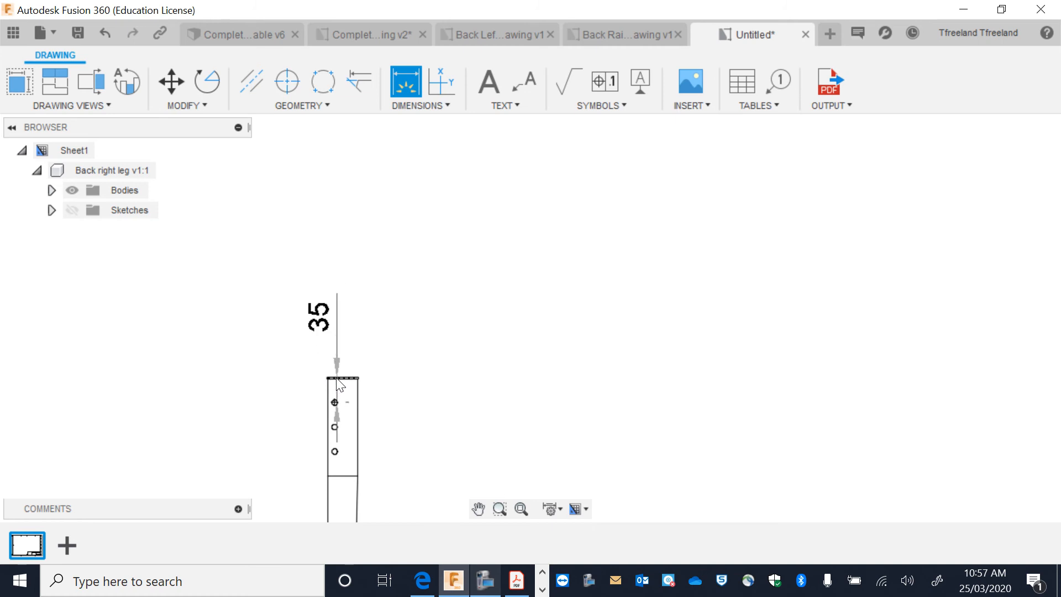
{"action": "scroll", "coordinate": [334, 383], "scroll_direction": "up", "scroll_amount": 3}
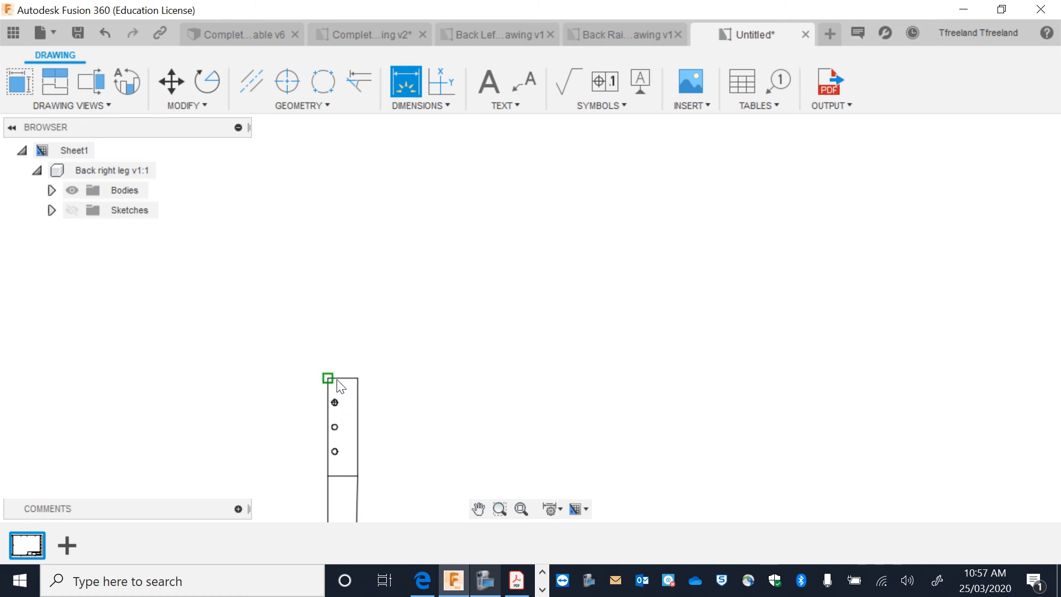
{"action": "left_click", "coordinate": [333, 383]}
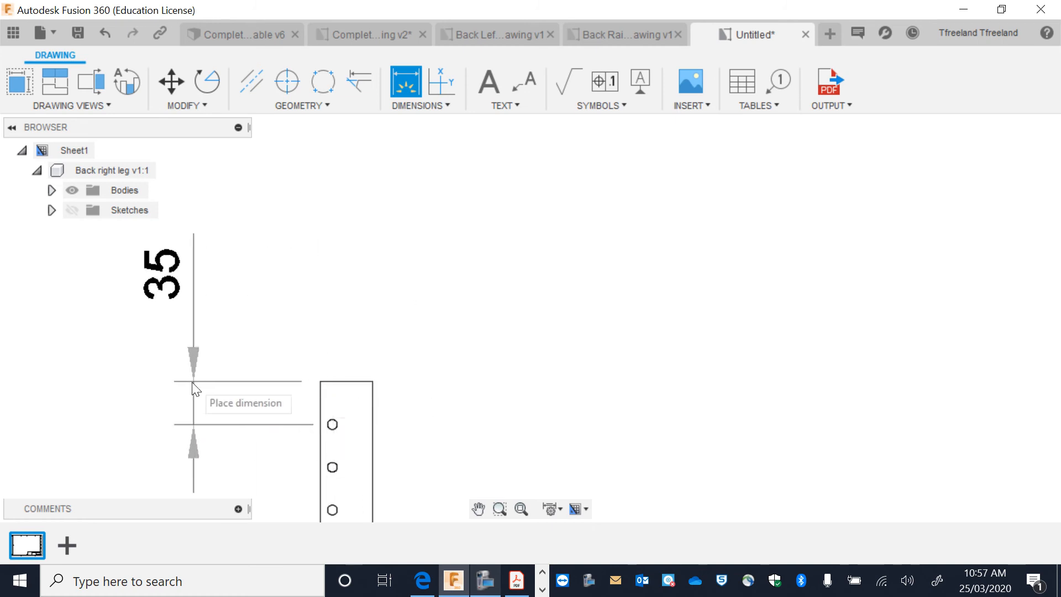
{"action": "left_click", "coordinate": [171, 383]}
- Add a diameter dimension to the uppermost hole in the leg
{"action": "left_click", "coordinate": [337, 427]}
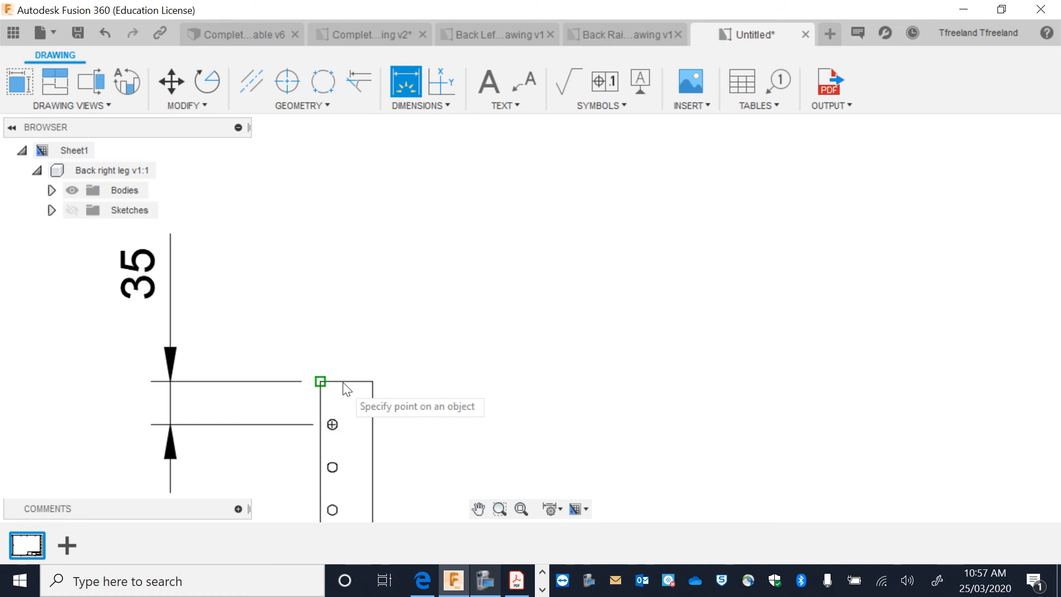
{"action": "left_click", "coordinate": [334, 428]}
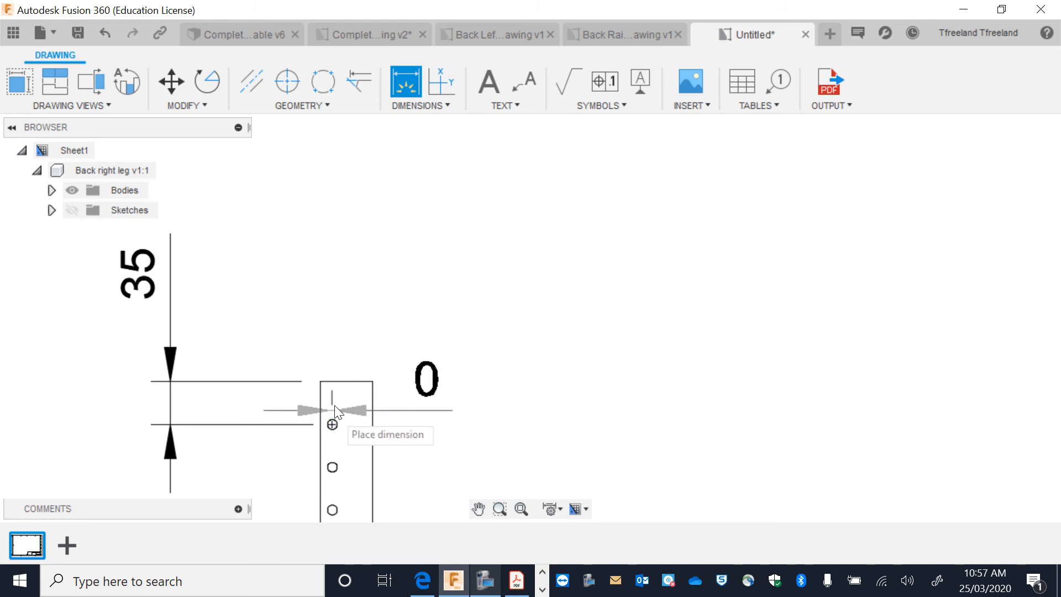
{"action": "left_click", "coordinate": [428, 105]}
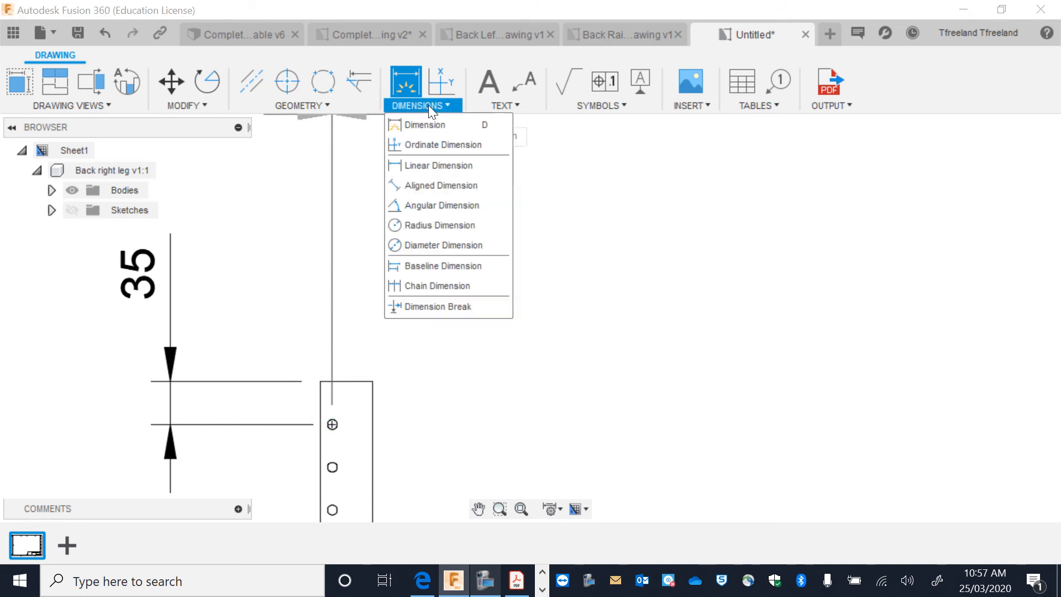
{"action": "left_click", "coordinate": [436, 244]}
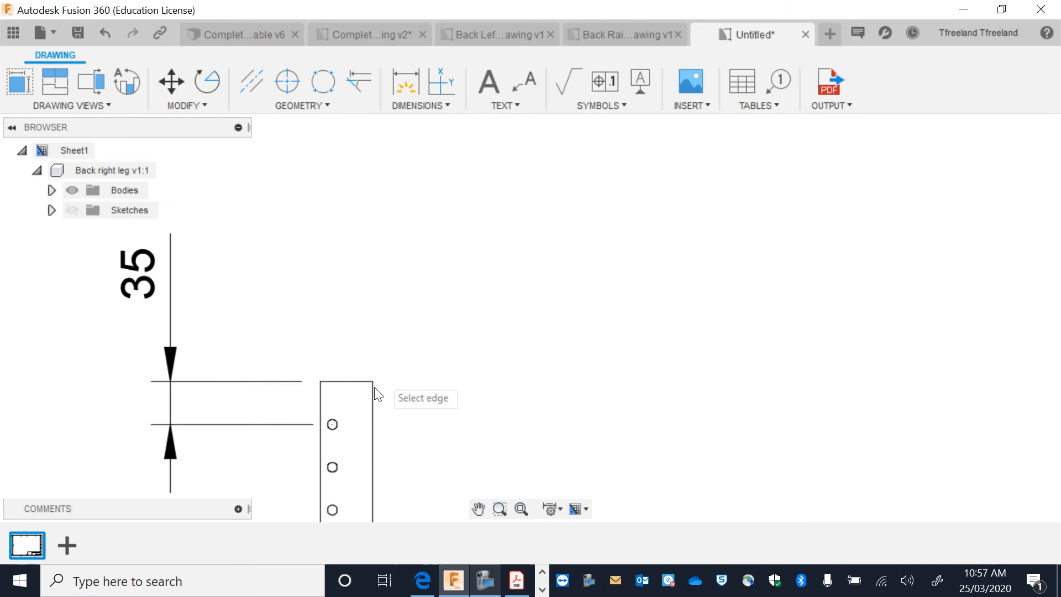
{"action": "left_click", "coordinate": [332, 422]}
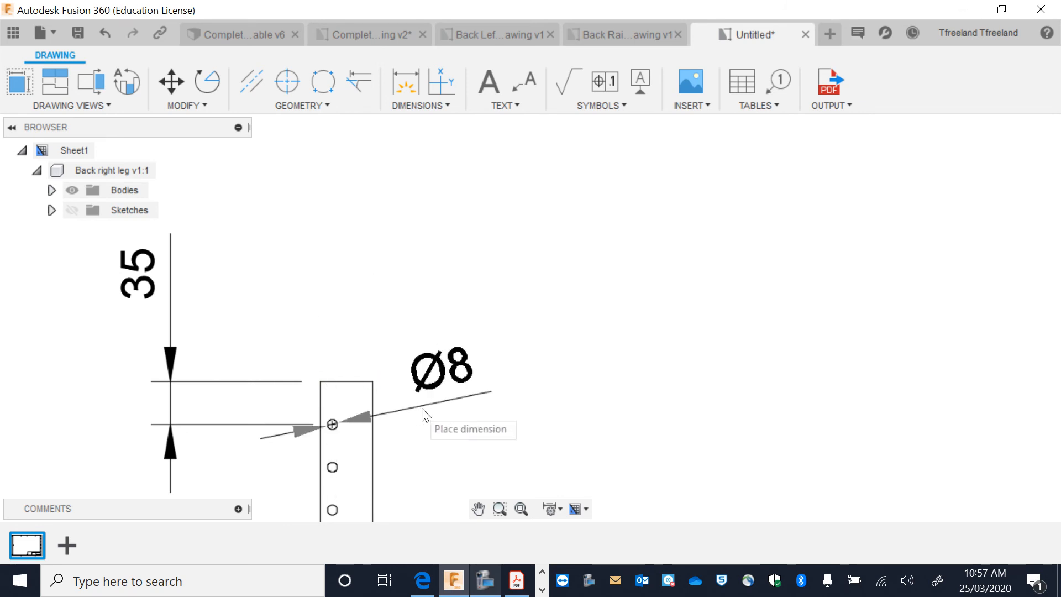
{"action": "left_click", "coordinate": [378, 430]}
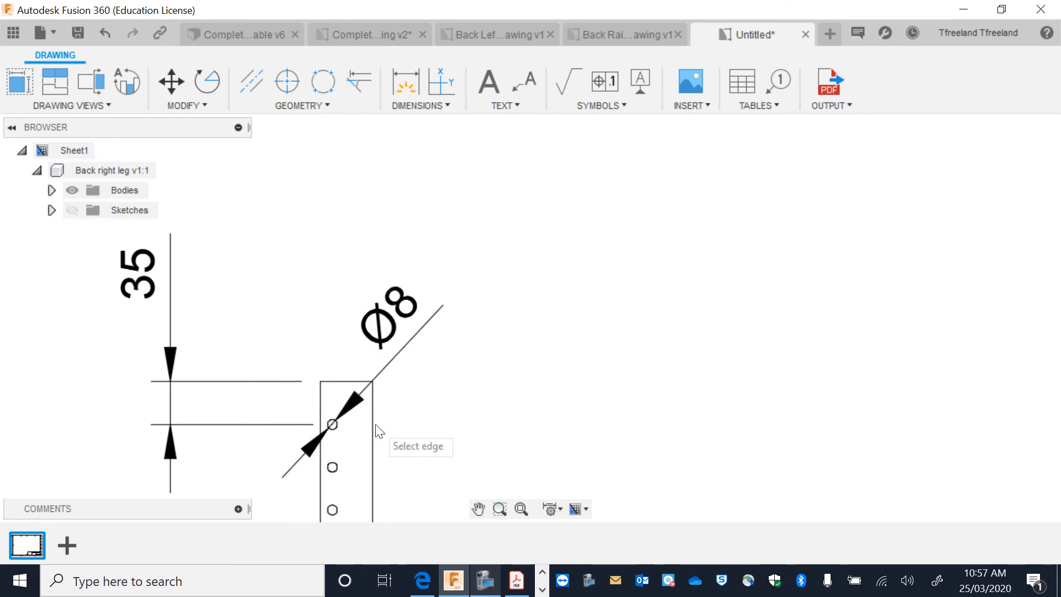
- Reposition the uppermost hole's diameter dimension so it runs horizontally out beside the leg
{"action": "left_click", "coordinate": [360, 411]}
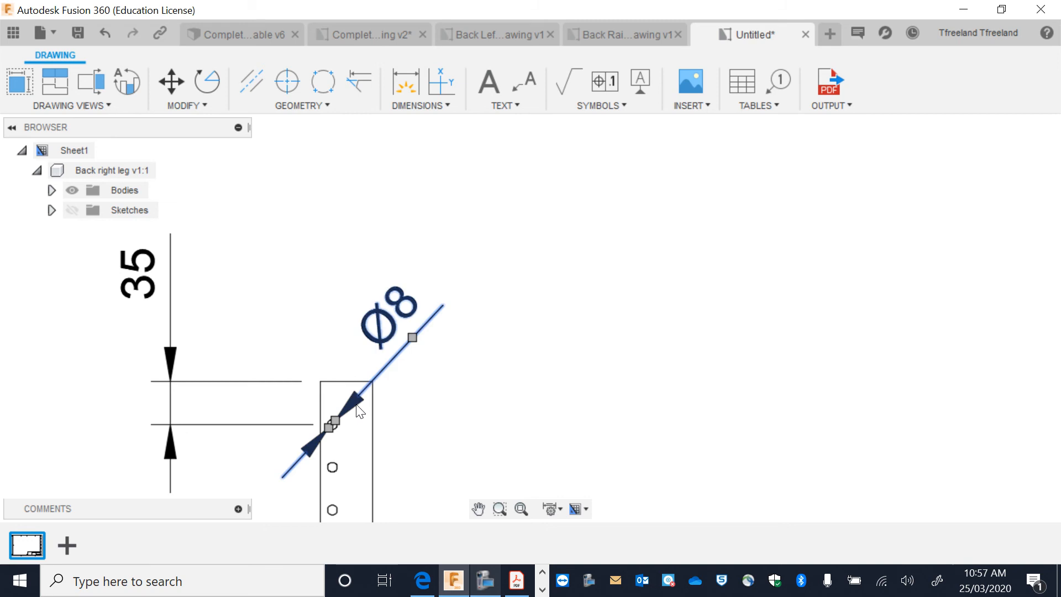
{"action": "left_click", "coordinate": [412, 337]}
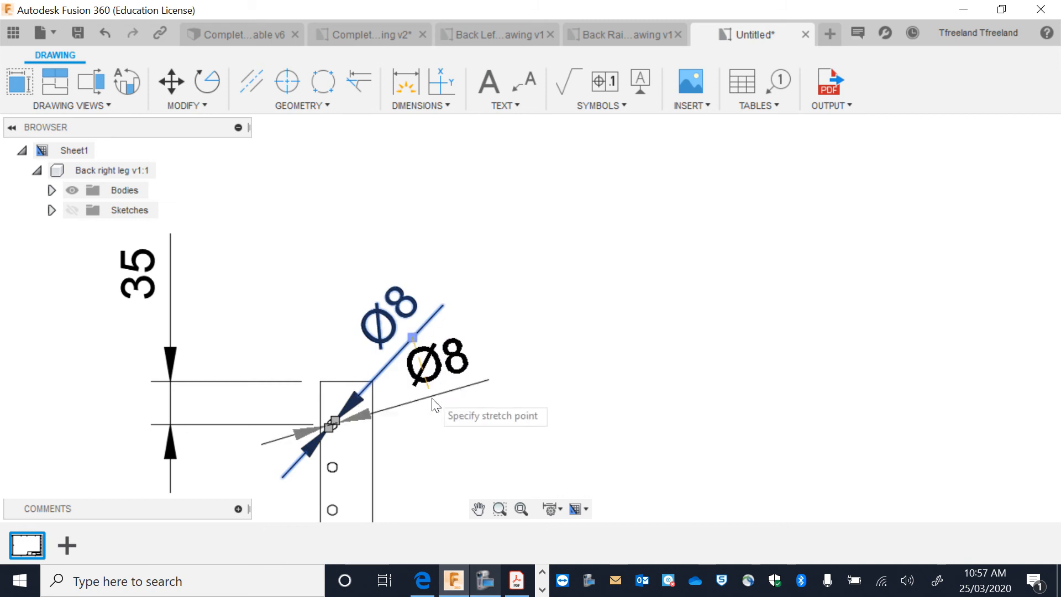
{"action": "left_click", "coordinate": [441, 427]}
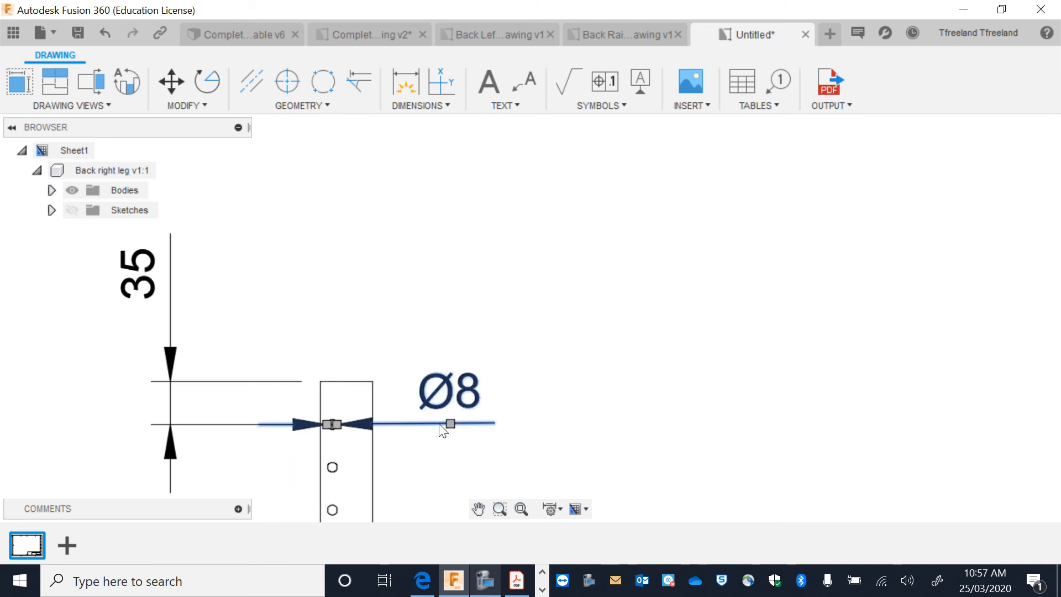
{"action": "scroll", "coordinate": [437, 442], "scroll_direction": "down", "scroll_amount": 5}
{"action": "left_click", "coordinate": [478, 508]}
{"action": "left_click_drag", "start_coordinate": [474, 449], "coordinate": [445, 315]}
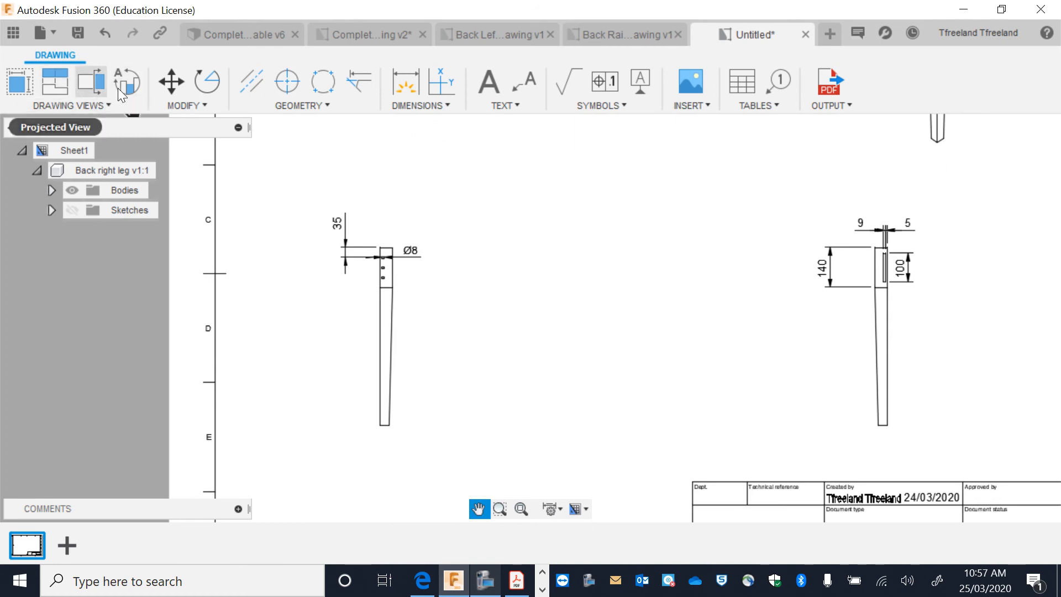
- Dimension the leg's overall length in the view with the holes, placing it vertically beside the leg
{"action": "left_click", "coordinate": [409, 80]}
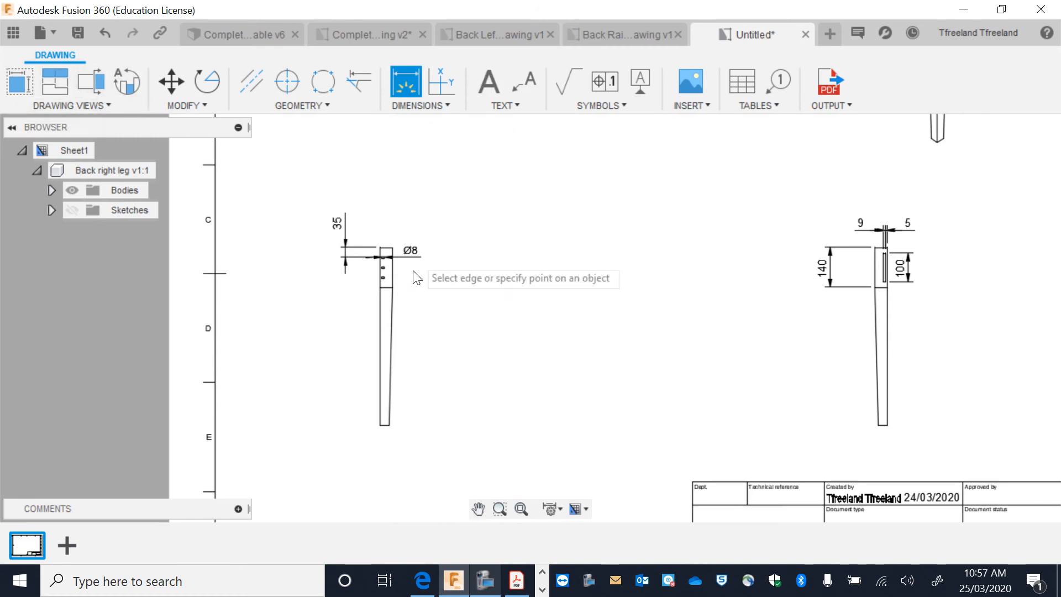
{"action": "left_click", "coordinate": [379, 248]}
{"action": "left_click", "coordinate": [380, 425]}
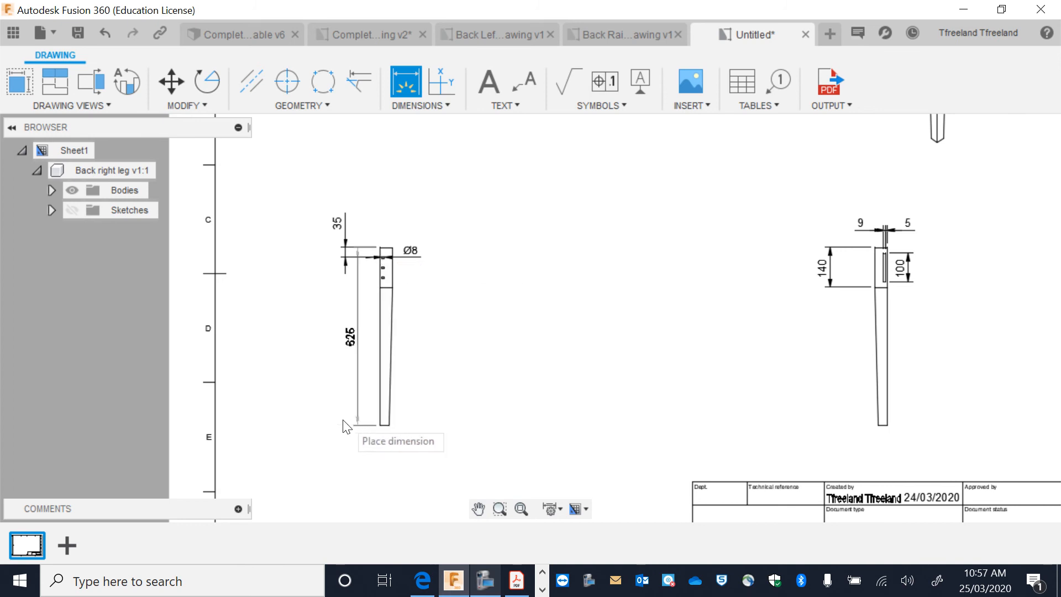
{"action": "scroll", "coordinate": [348, 426], "scroll_direction": "up", "scroll_amount": 3}
{"action": "scroll", "coordinate": [345, 370], "scroll_direction": "down", "scroll_amount": 3}
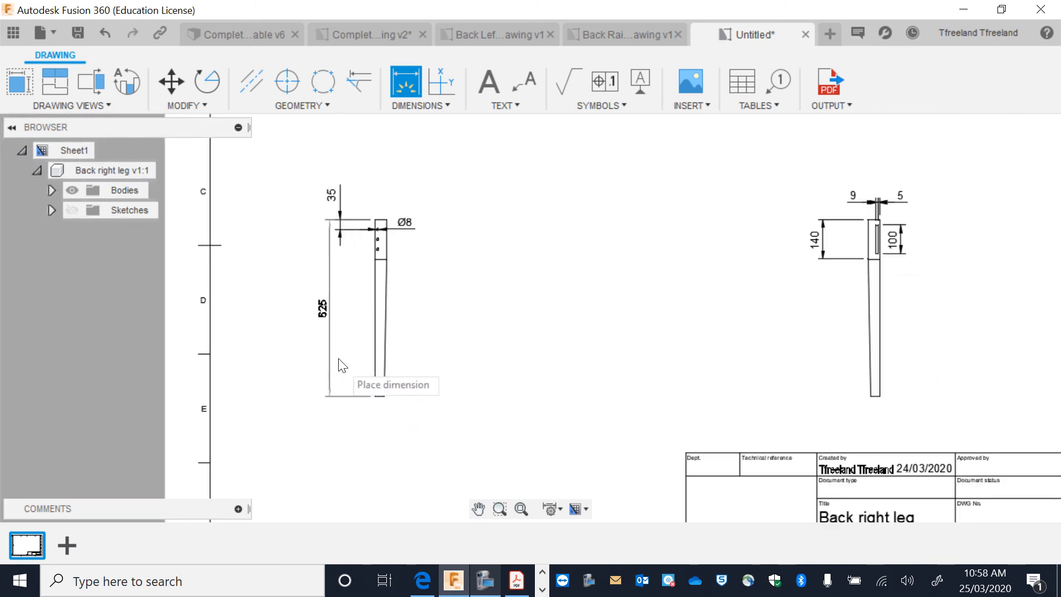
{"action": "left_click", "coordinate": [337, 376]}
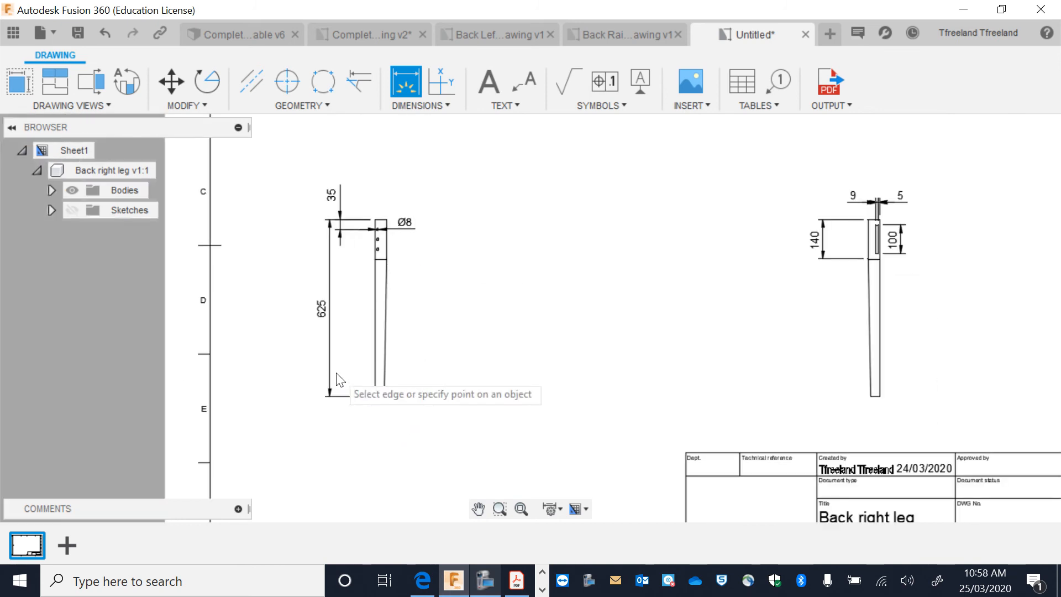
- Shift the overall length dimension closer to the leg so it lines up with the hole offset dimension
{"action": "left_click", "coordinate": [330, 254]}
{"action": "key", "text": "Escape"}
{"action": "left_click", "coordinate": [330, 222]}
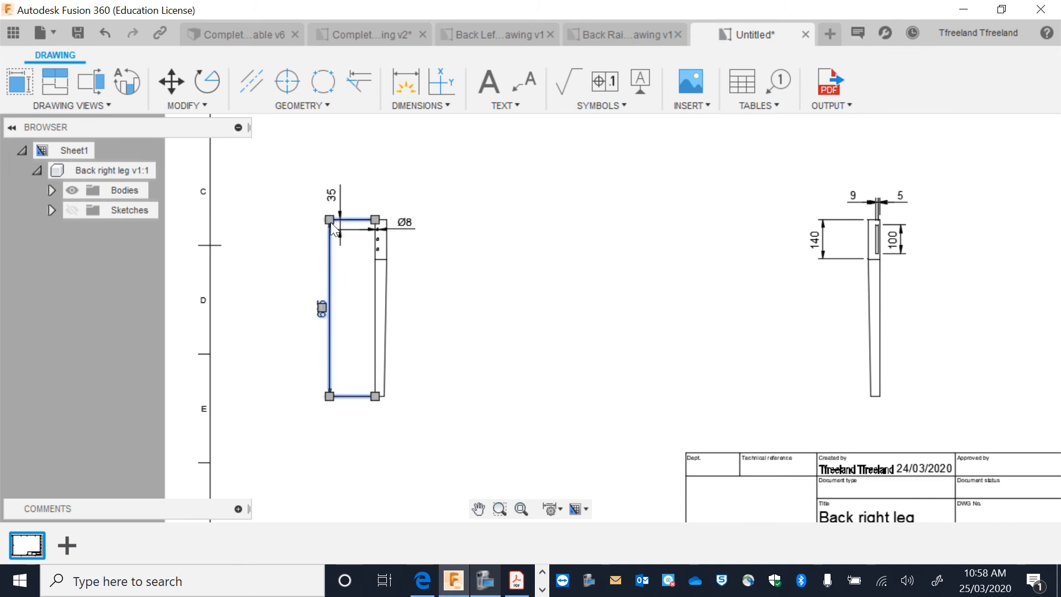
{"action": "left_click", "coordinate": [330, 217]}
{"action": "left_click", "coordinate": [343, 225]}
{"action": "left_click", "coordinate": [330, 220]}
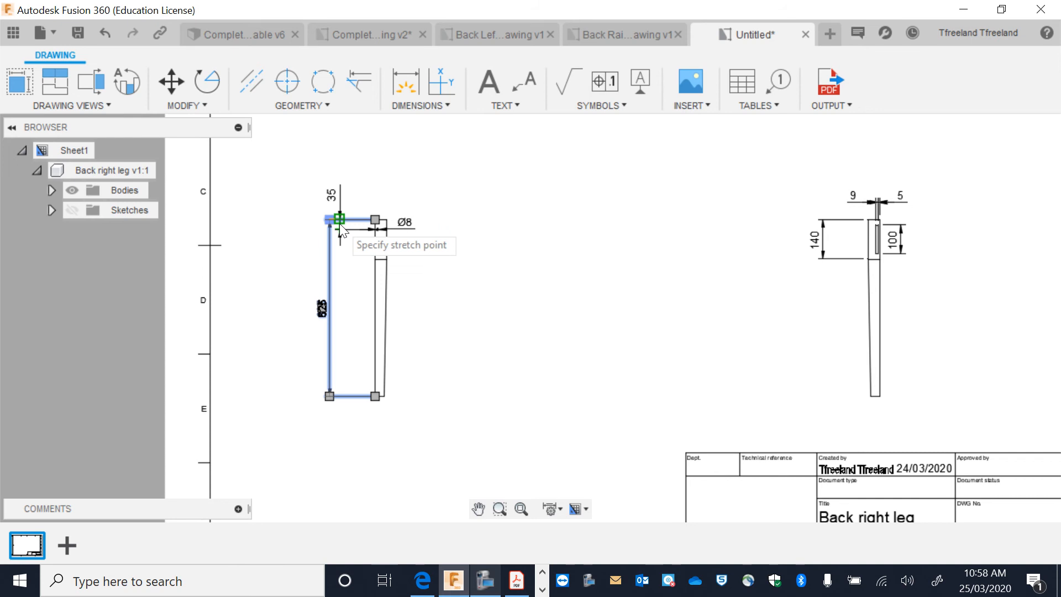
{"action": "left_click", "coordinate": [339, 223]}
{"action": "scroll", "coordinate": [340, 265], "scroll_direction": "up", "scroll_amount": 2}
{"action": "left_click", "coordinate": [323, 307]}
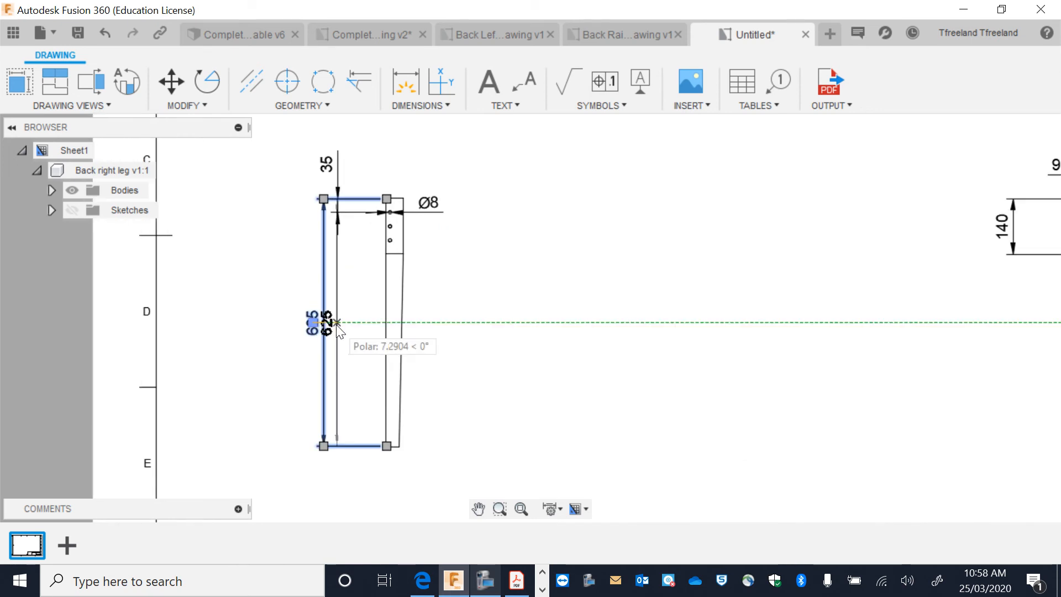
{"action": "left_click", "coordinate": [336, 324]}
{"action": "left_click", "coordinate": [335, 322]}
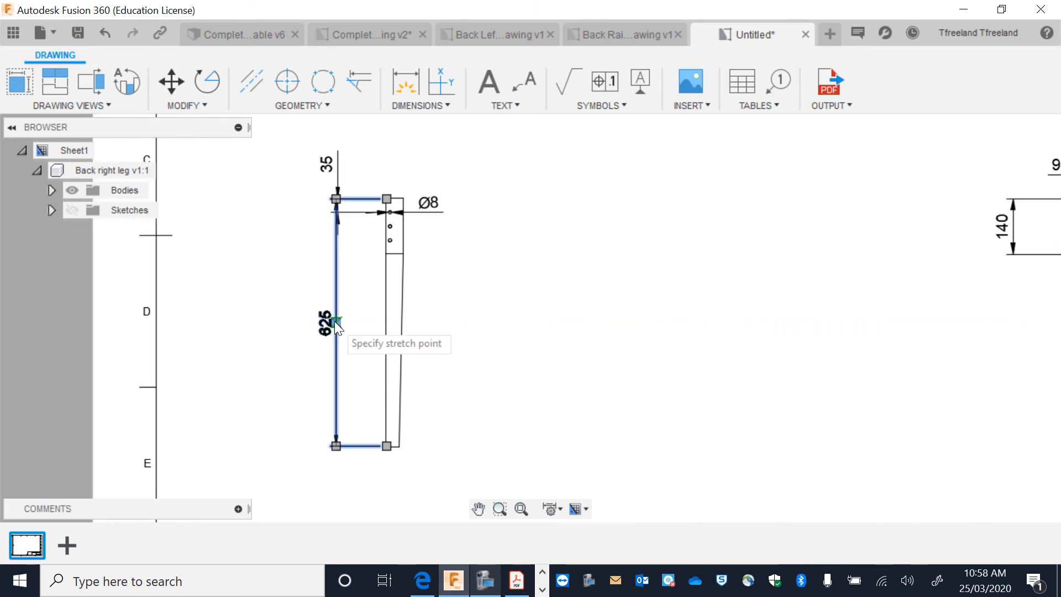
{"action": "left_click", "coordinate": [340, 323]}
{"action": "scroll", "coordinate": [354, 354], "scroll_direction": "down", "scroll_amount": 2}
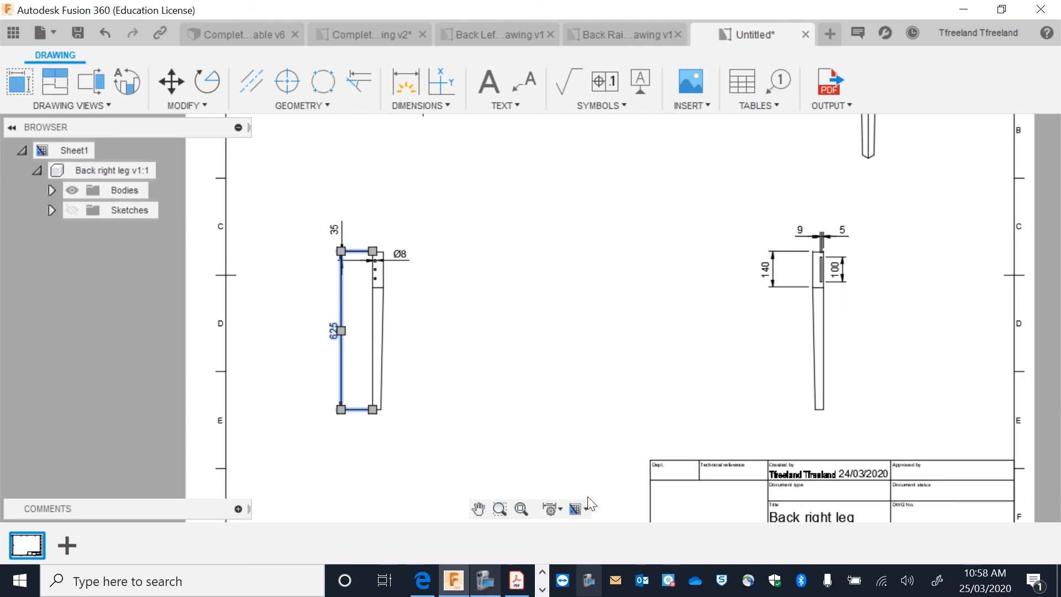
- Dimension the leg's foot width in the view with the slot, placing it below the leg
{"action": "left_click", "coordinate": [409, 85]}
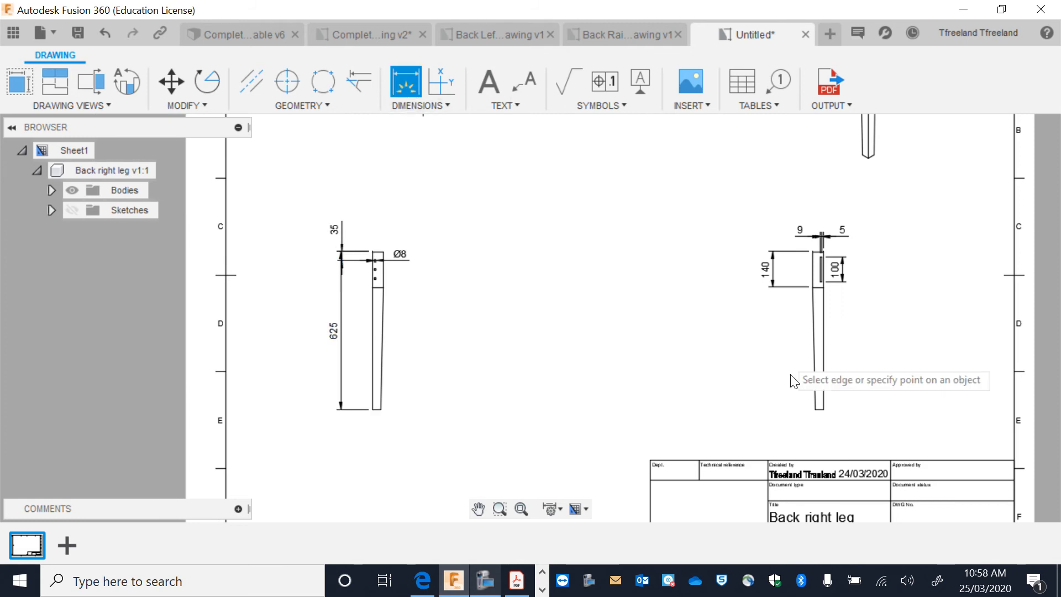
{"action": "left_click", "coordinate": [823, 409]}
{"action": "left_click", "coordinate": [815, 409]}
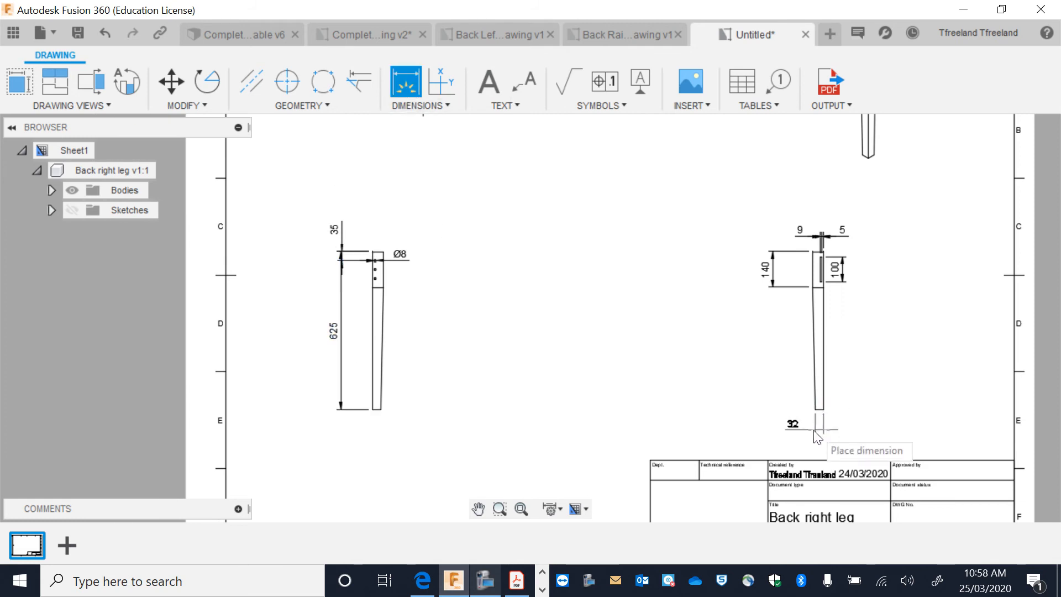
{"action": "left_click", "coordinate": [817, 430]}
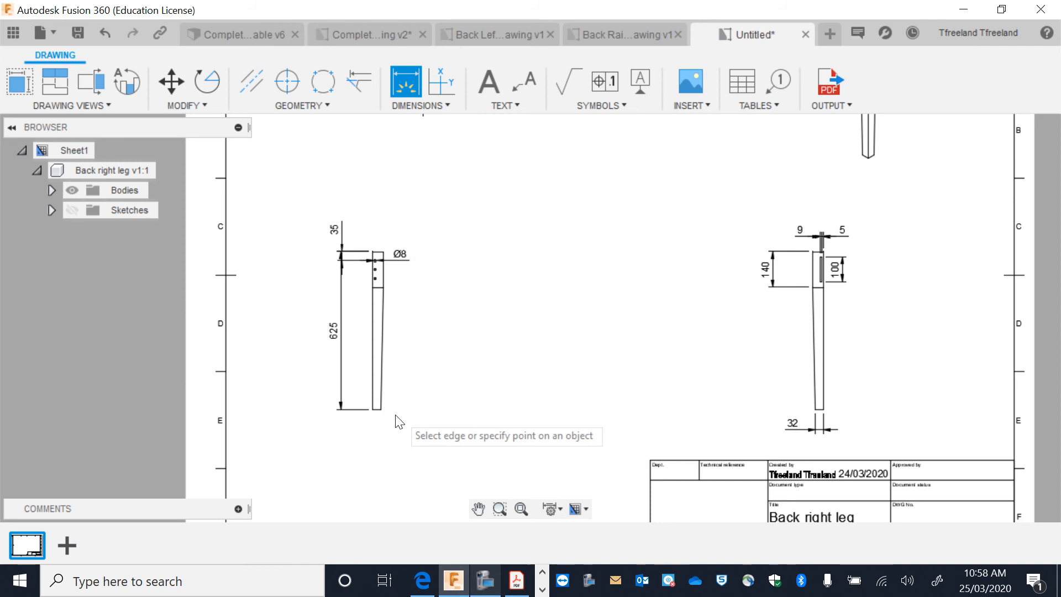
- Dimension the leg's foot width in the view with the holes, placing it below the leg
{"action": "left_click", "coordinate": [380, 409]}
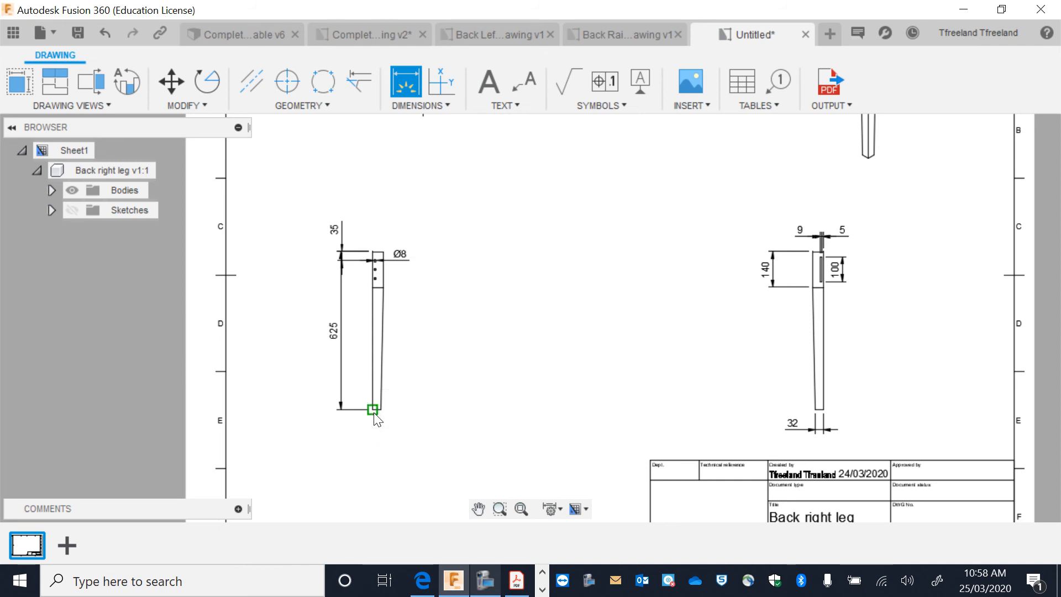
{"action": "left_click", "coordinate": [374, 410]}
{"action": "left_click", "coordinate": [390, 430]}
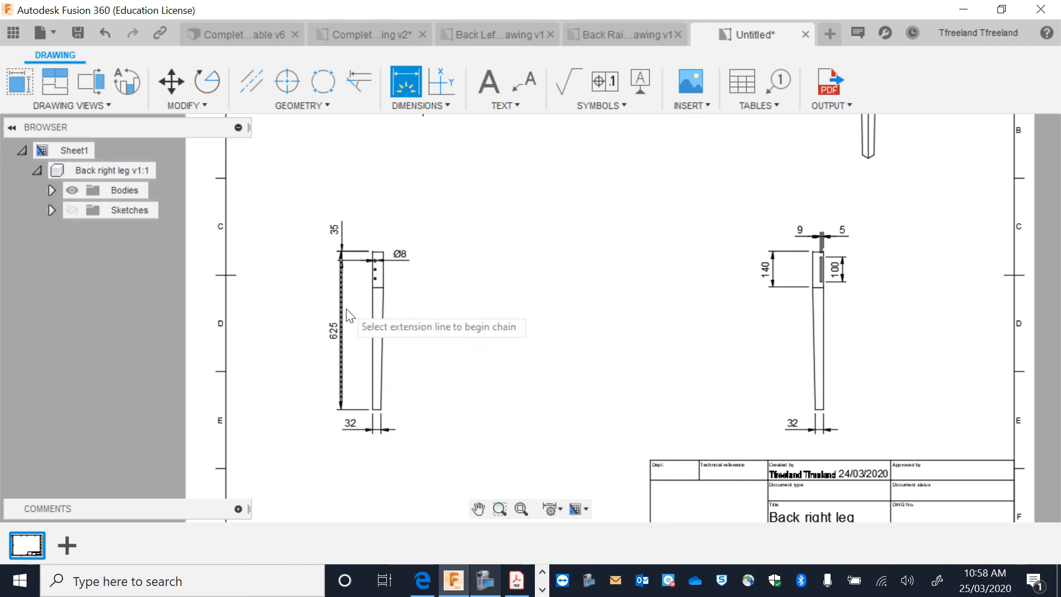
{"action": "key", "text": "Escape"}
- Move the view with the holes further up the sheet and add the text label FRONT VIEW below it
{"action": "left_click", "coordinate": [380, 336]}
{"action": "mouse_move", "coordinate": [381, 336]}
{"action": "left_mouse_down"}
{"action": "mouse_move", "coordinate": [419, 290]}
{"action": "mouse_move", "coordinate": [410, 300]}
{"action": "left_mouse_up"}
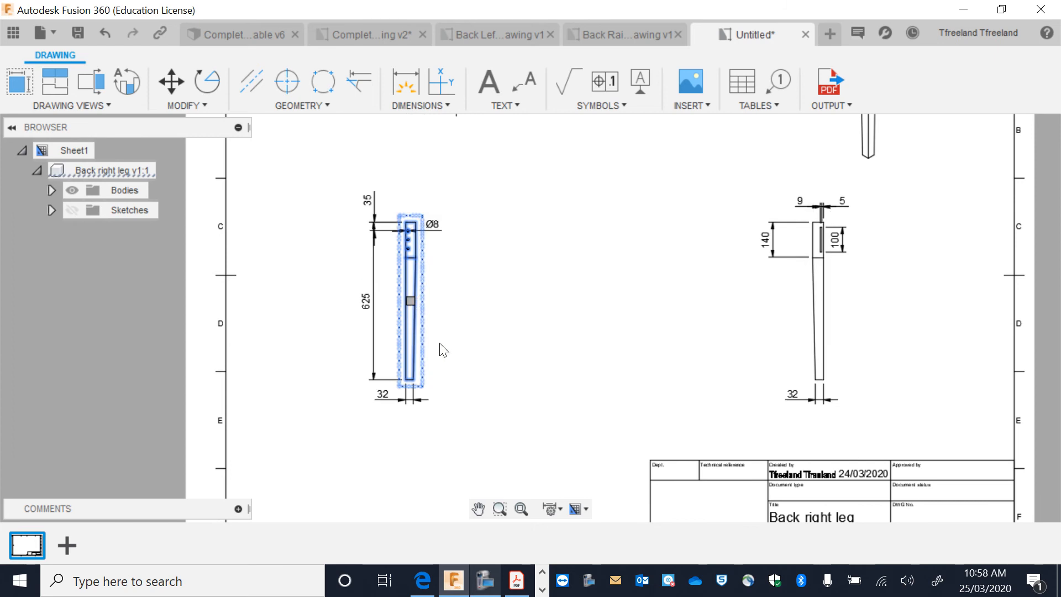
{"action": "left_click", "coordinate": [486, 83]}
{"action": "left_click", "coordinate": [376, 412]}
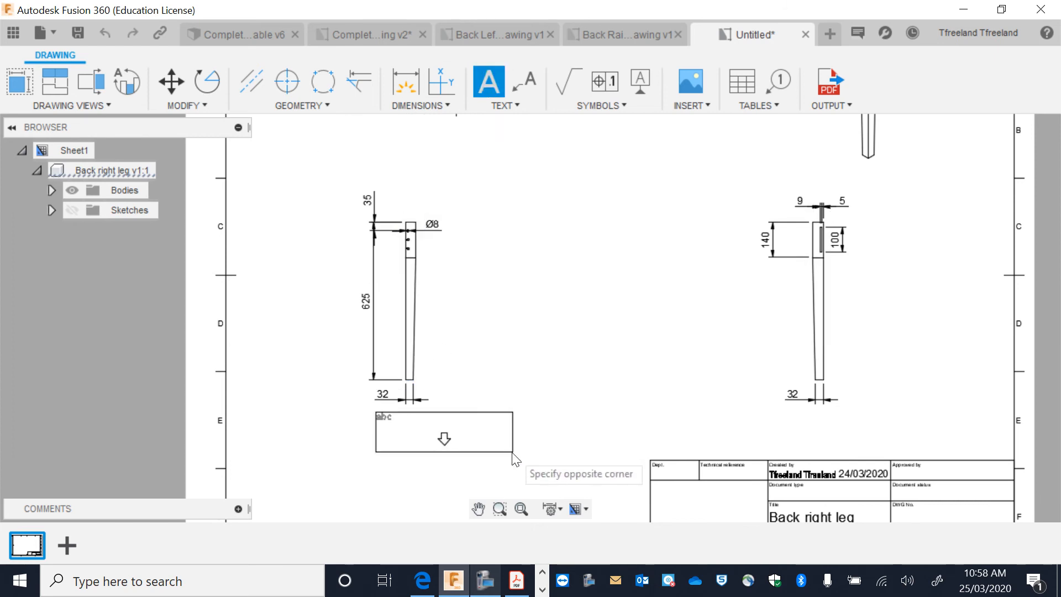
{"action": "left_click", "coordinate": [512, 453]}
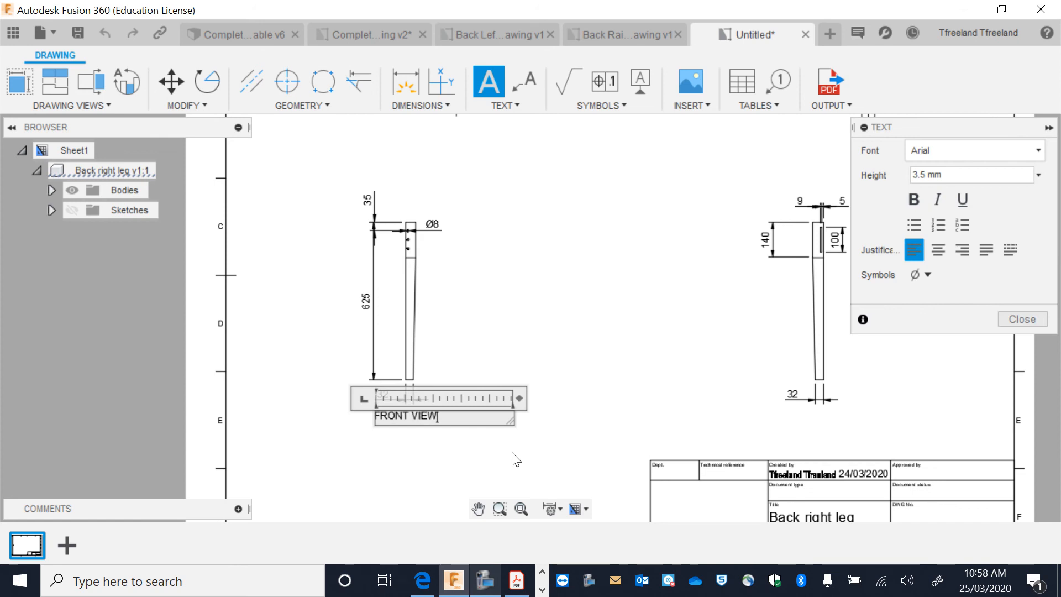
{"action": "left_click", "coordinate": [516, 459]}
- Add the text label SIDE VIEW below the leg view with the slot
{"action": "left_click", "coordinate": [396, 78]}
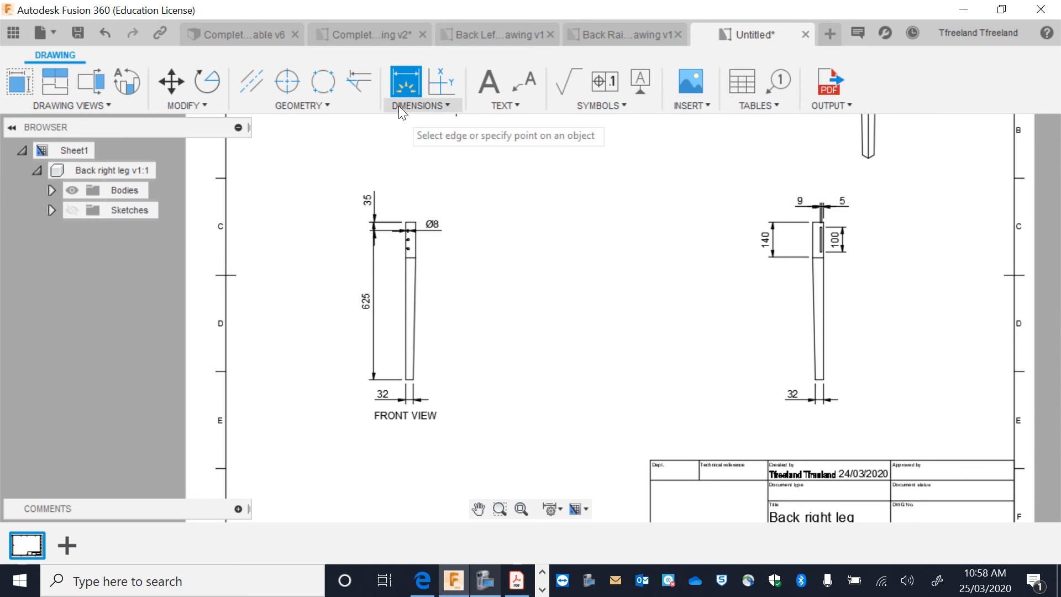
{"action": "left_click", "coordinate": [499, 91]}
{"action": "left_click", "coordinate": [763, 420]}
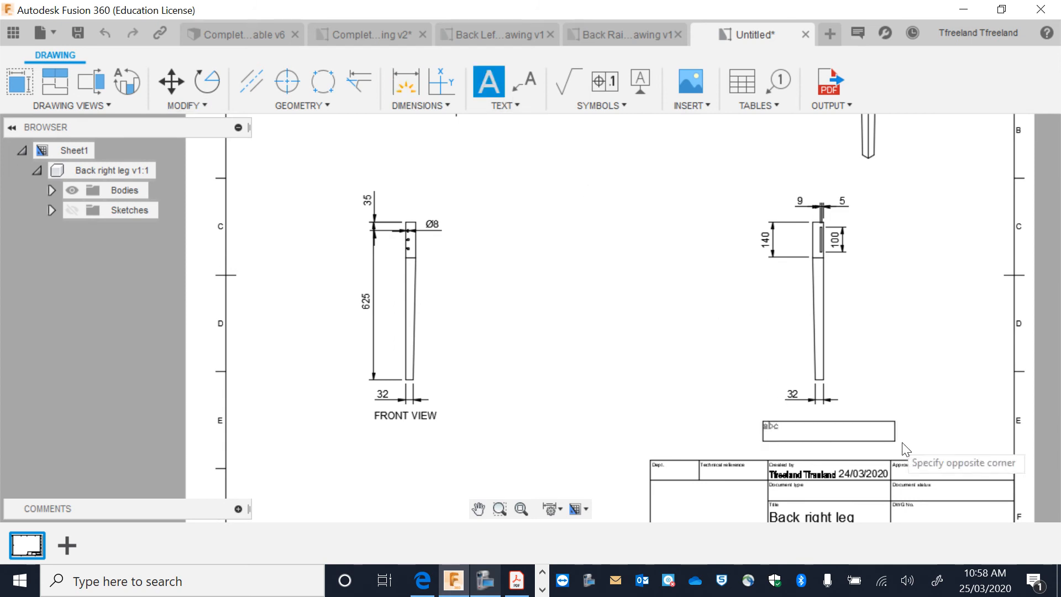
{"action": "left_click", "coordinate": [937, 456]}
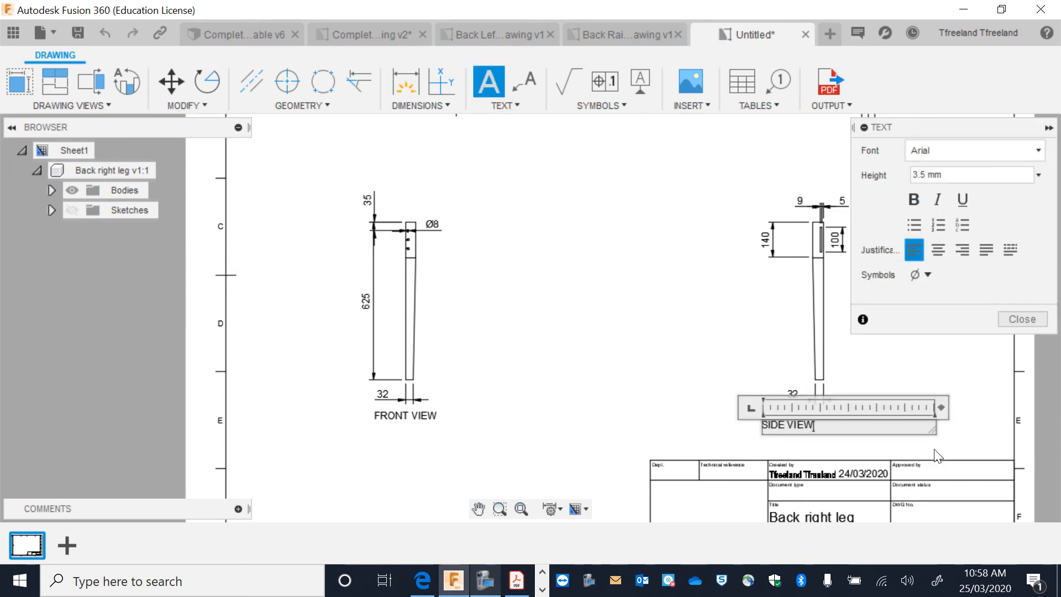
{"action": "left_click", "coordinate": [590, 400]}
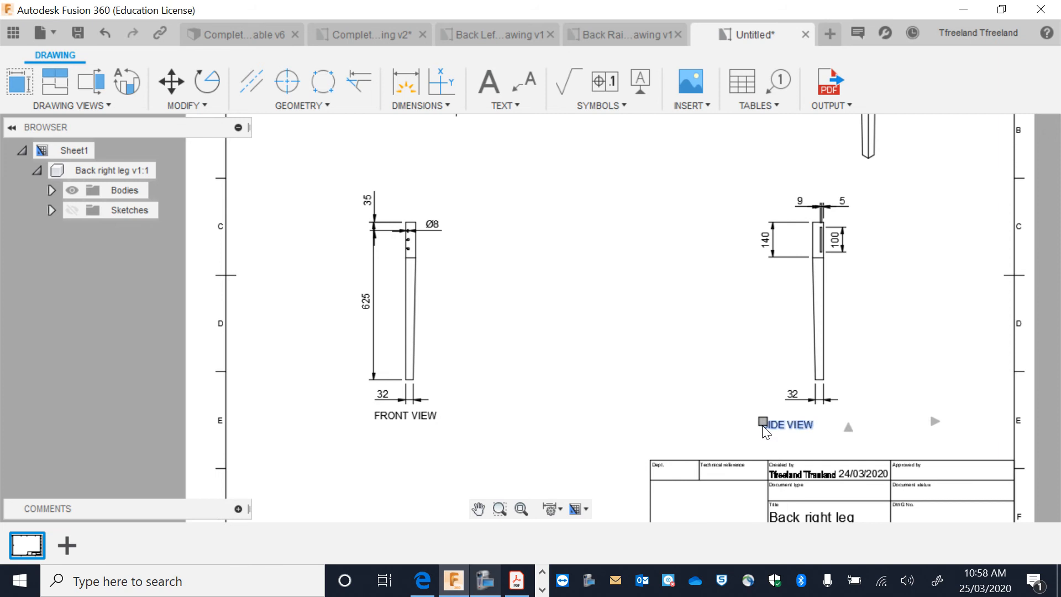
- Reposition the SIDE VIEW label so it sits centred beneath the side view, just under its foot width dimension
{"action": "left_click", "coordinate": [762, 422]}
{"action": "left_click", "coordinate": [767, 459]}
{"action": "left_click", "coordinate": [768, 460]}
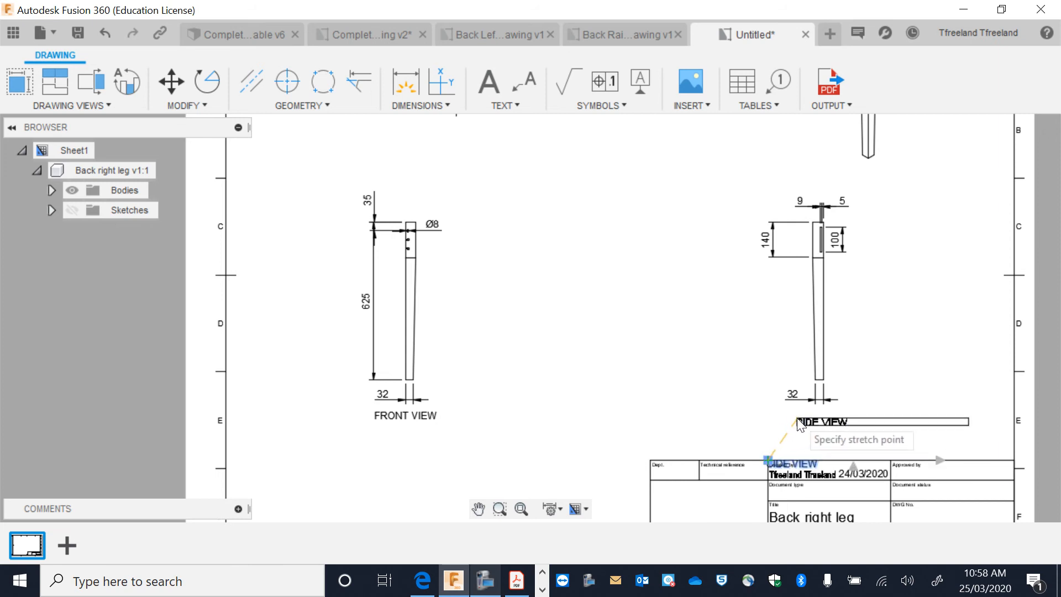
{"action": "left_click", "coordinate": [798, 422]}
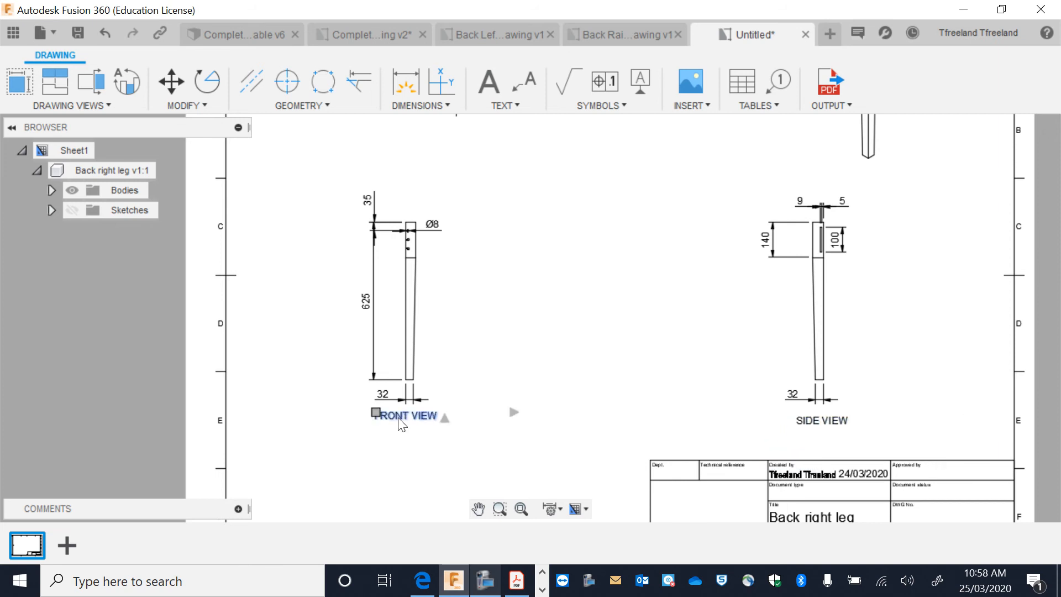
- Reposition the FRONT VIEW label so it sits more centred beneath the front view
{"action": "left_click", "coordinate": [376, 412]}
{"action": "double_click", "coordinate": [399, 442]}
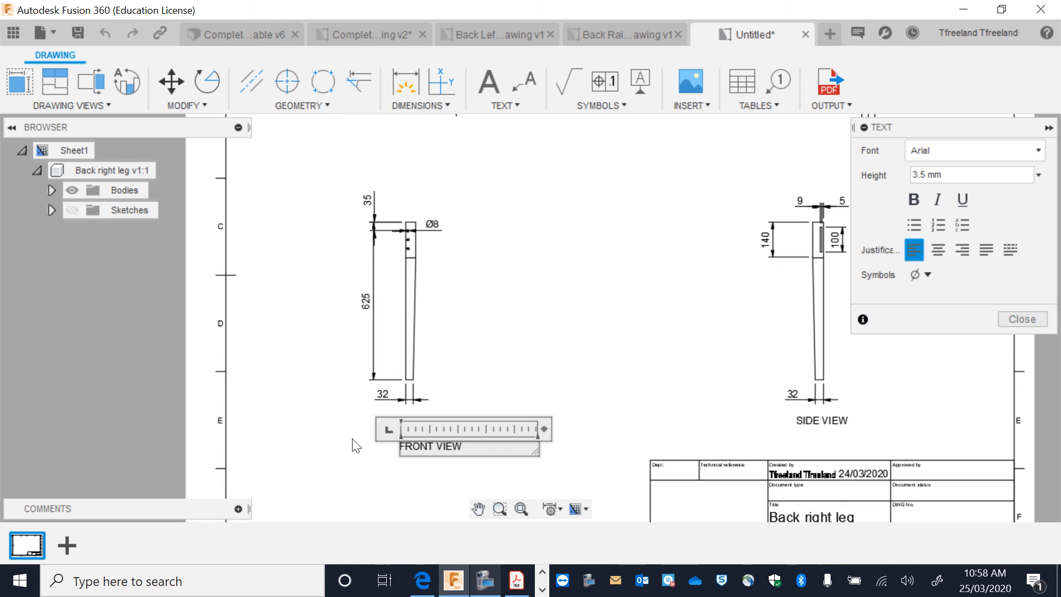
{"action": "left_click", "coordinate": [352, 445]}
{"action": "left_click", "coordinate": [400, 443]}
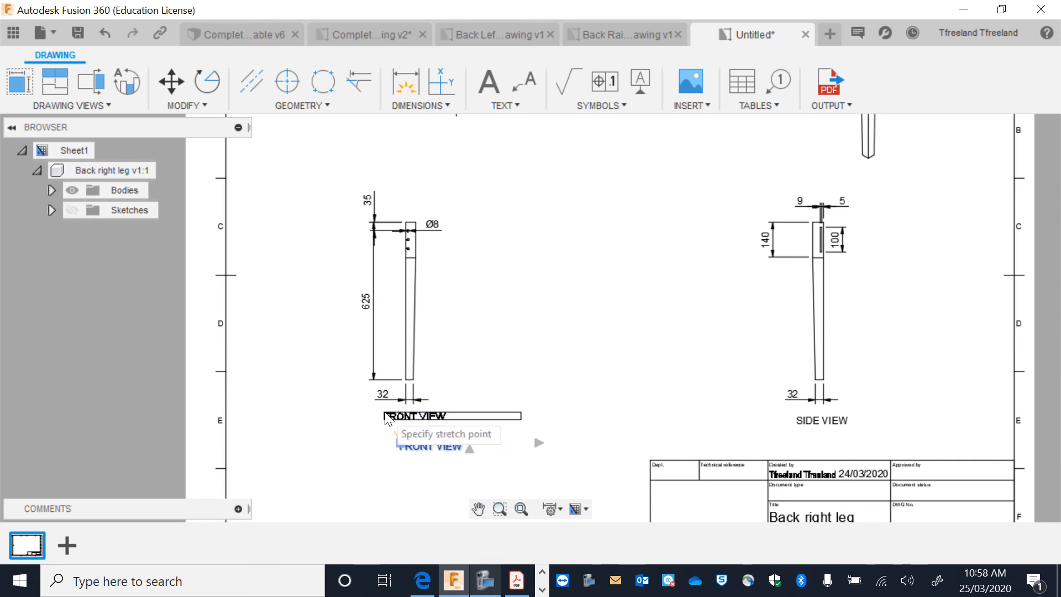
{"action": "left_click", "coordinate": [384, 414]}
- Add the text label TOP VIEW below the square top view of the leg
{"action": "scroll", "coordinate": [445, 335], "scroll_direction": "down", "scroll_amount": 3}
{"action": "scroll", "coordinate": [446, 217], "scroll_direction": "up", "scroll_amount": 3}
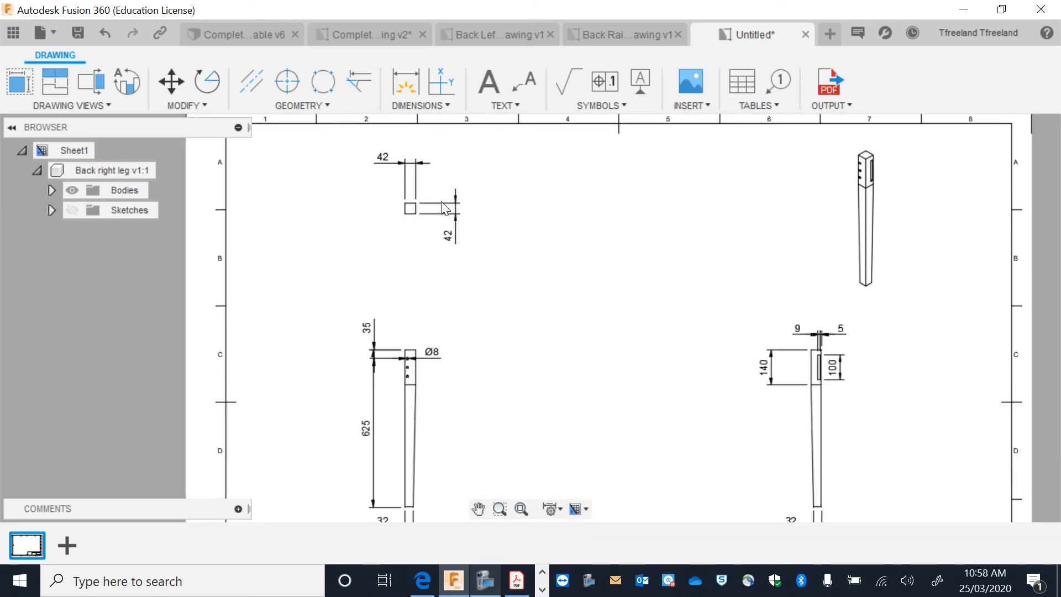
{"action": "left_click", "coordinate": [476, 84]}
{"action": "left_click", "coordinate": [382, 264]}
{"action": "left_click", "coordinate": [562, 276]}
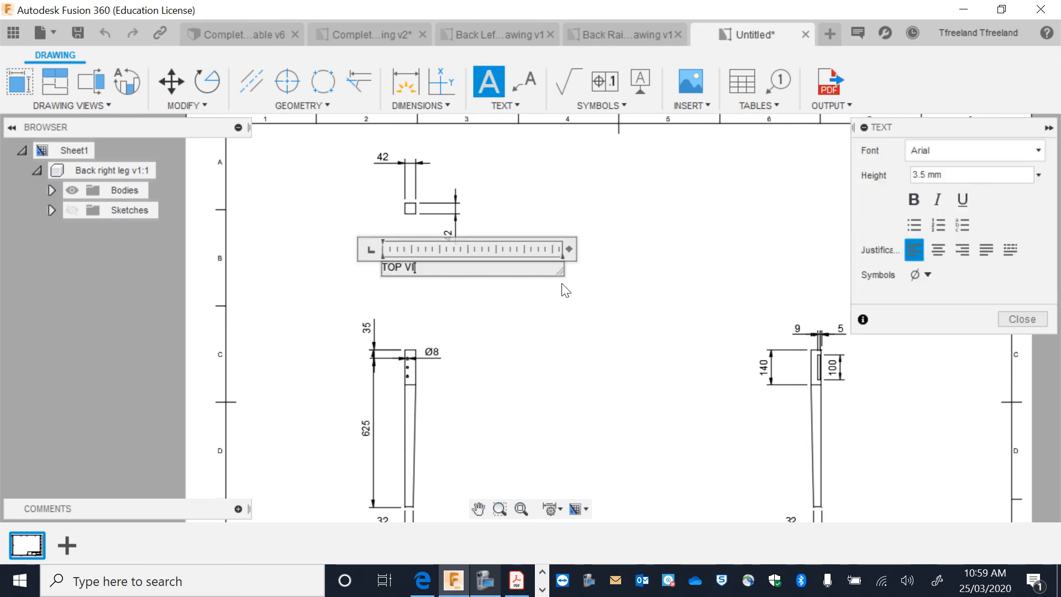
{"action": "left_click", "coordinate": [531, 288]}
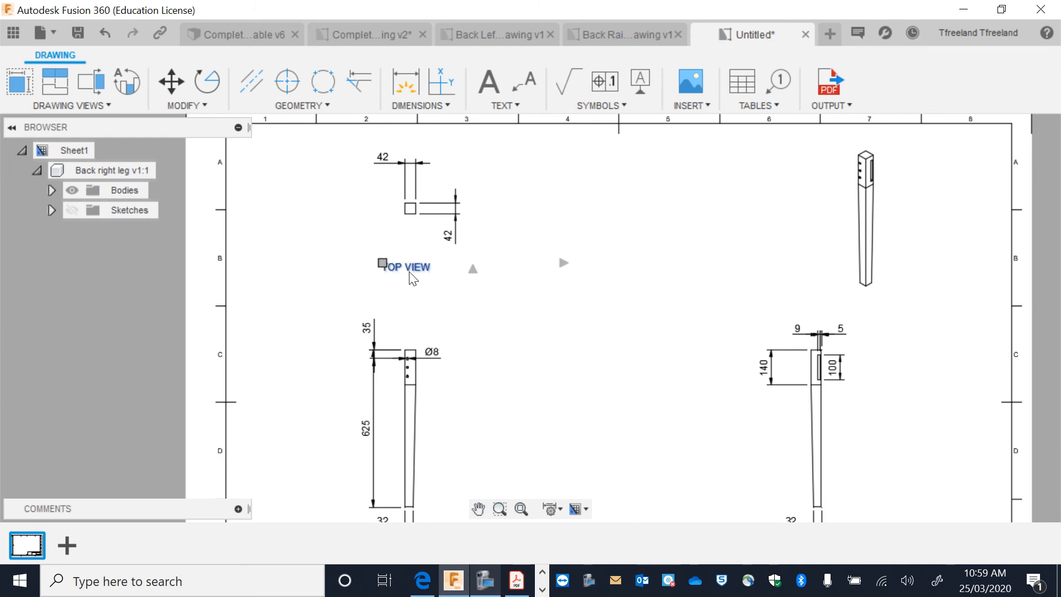
- Move the TOP VIEW label up and centre it beneath the top view
{"action": "left_click", "coordinate": [382, 264]}
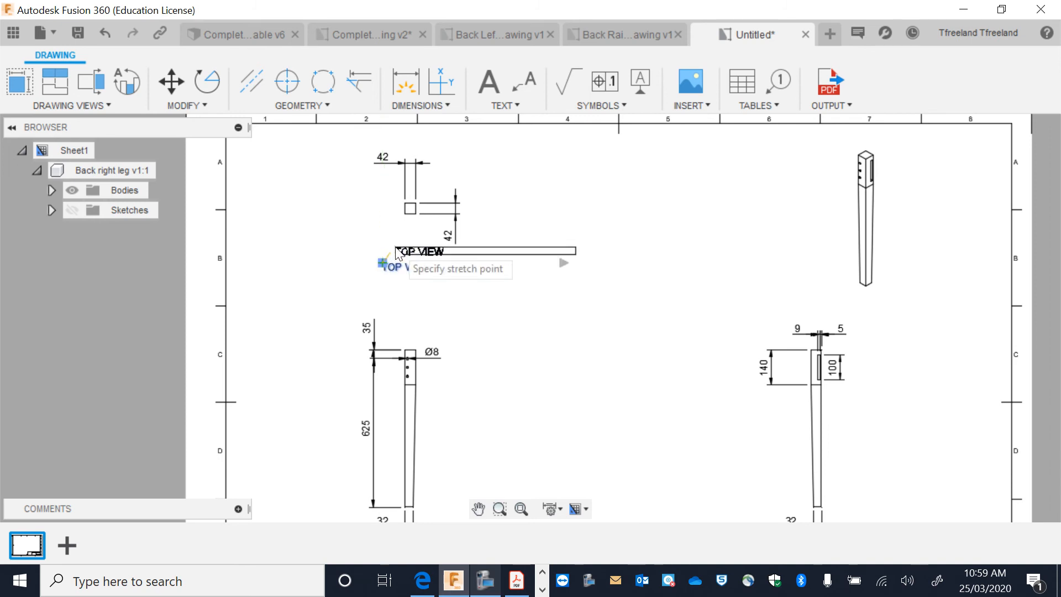
{"action": "left_click", "coordinate": [392, 245]}
{"action": "scroll", "coordinate": [538, 414], "scroll_direction": "up", "scroll_amount": 4}
{"action": "scroll", "coordinate": [545, 422], "scroll_direction": "down", "scroll_amount": 12}
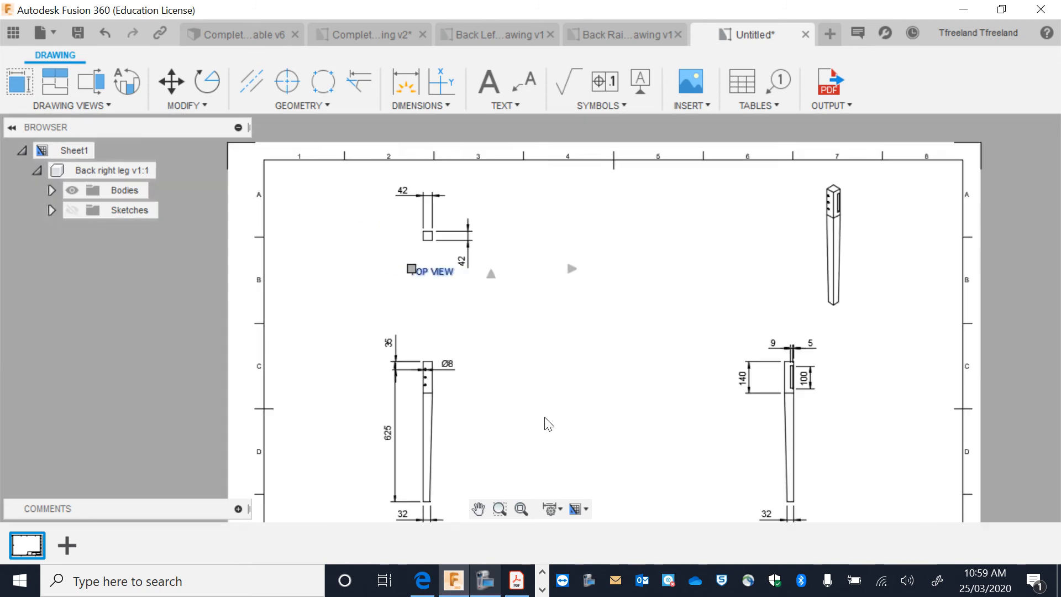
- Open the title block for editing and enter "Back right leg" as the second title line
{"action": "left_click", "coordinate": [478, 509]}
{"action": "left_click_drag", "start_coordinate": [582, 454], "coordinate": [466, 305]}
{"action": "scroll", "coordinate": [615, 362], "scroll_direction": "up", "scroll_amount": 3}
{"action": "scroll", "coordinate": [615, 363], "scroll_direction": "up", "scroll_amount": 2}
{"action": "scroll", "coordinate": [373, 353], "scroll_direction": "up", "scroll_amount": 2}
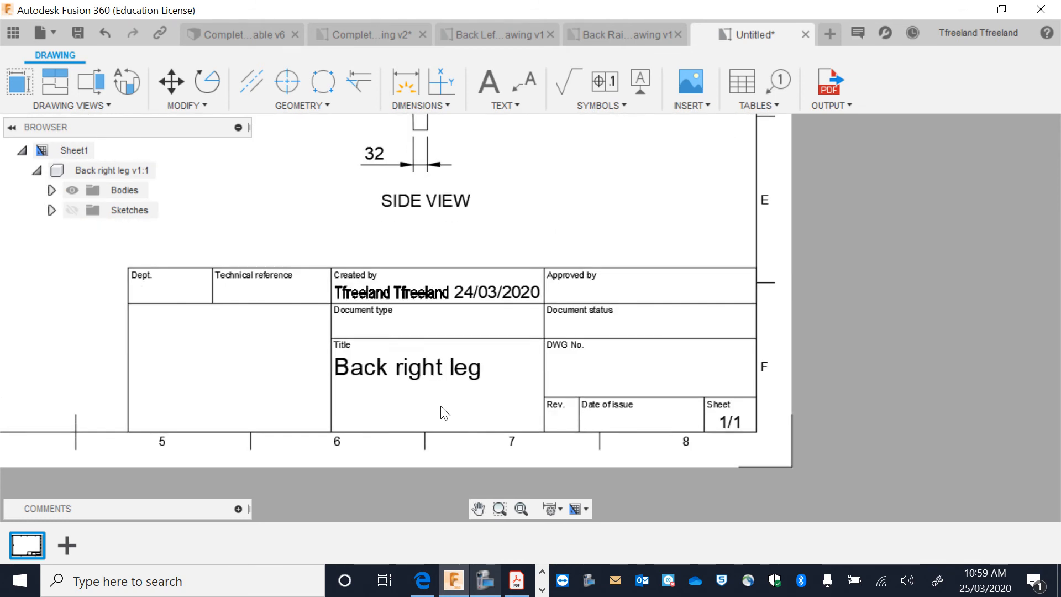
{"action": "double_click", "coordinate": [440, 363]}
{"action": "left_click", "coordinate": [442, 365]}
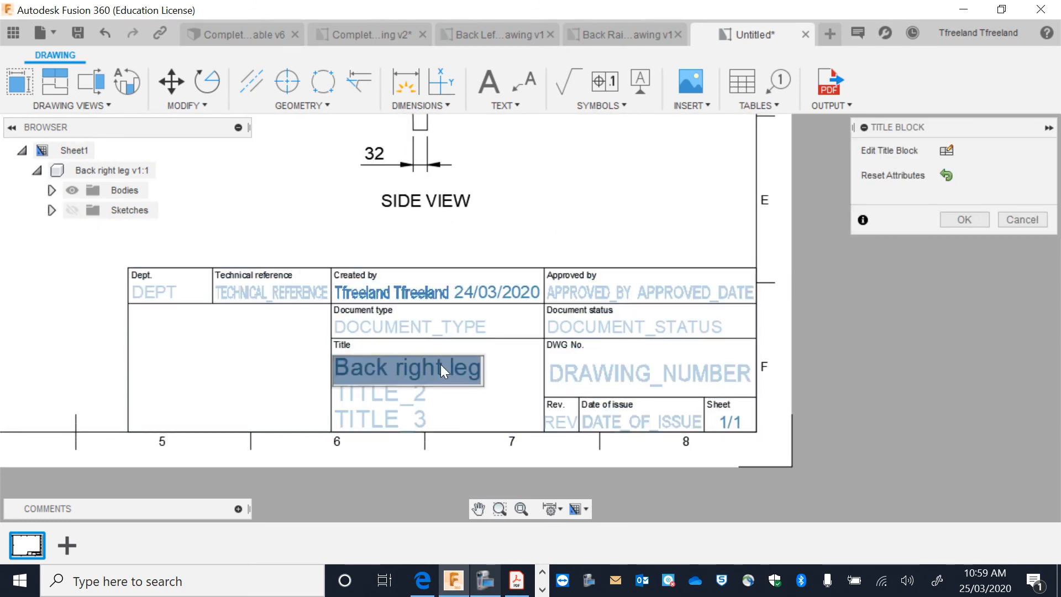
{"action": "left_click", "coordinate": [407, 380]}
{"action": "left_click", "coordinate": [409, 394]}
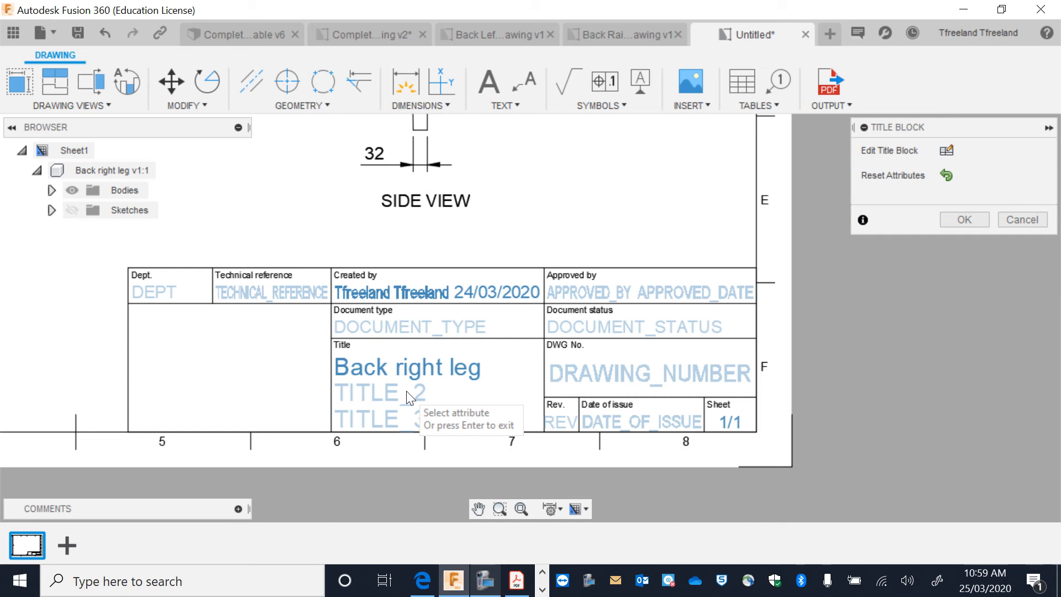
{"action": "left_click", "coordinate": [373, 394]}
{"action": "type", "text": "Back right leg"}
{"action": "key", "text": "Return"}
- Replace the first title line in the title block with "Bedside Table"
{"action": "left_click", "coordinate": [379, 365]}
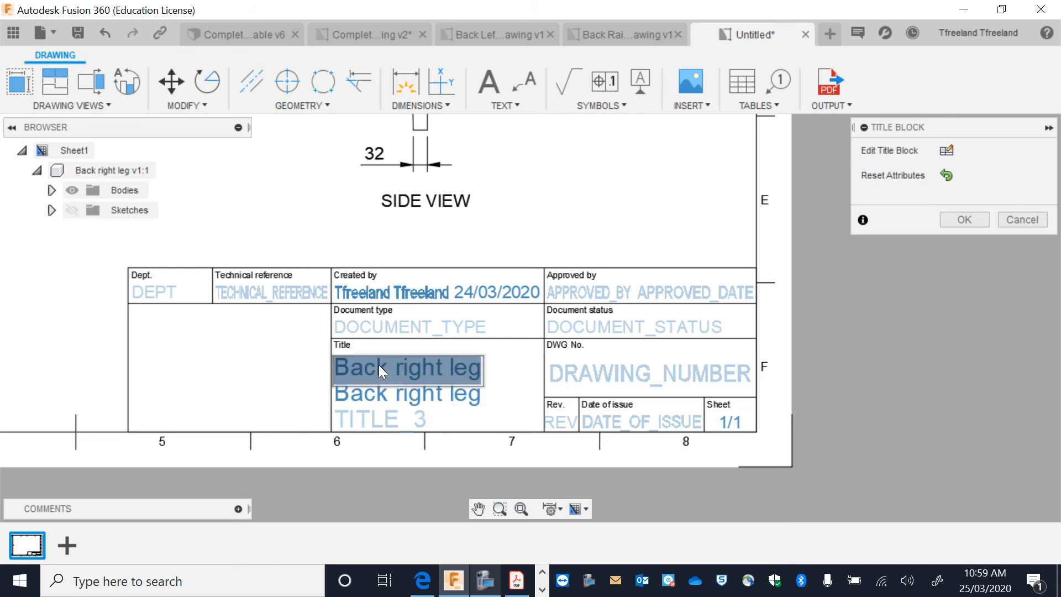
{"action": "key", "text": "BackSpace"}
{"action": "type", "text": "Bed"}
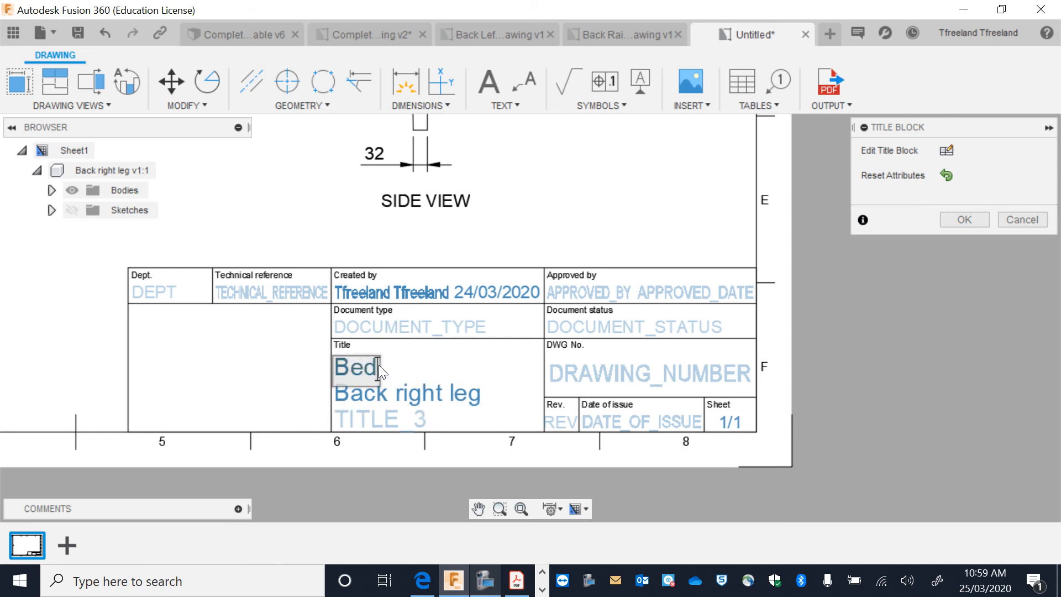
{"action": "type", "text": "side Table"}
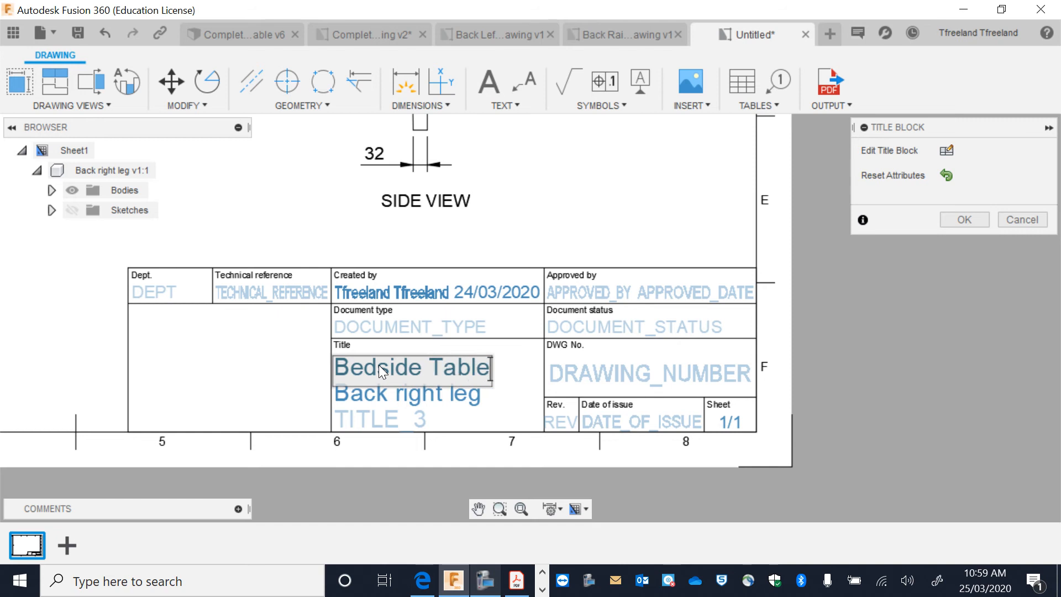
{"action": "key", "text": "Return"}
- Remove the duplicated name from the Created by field and finish editing the title block
{"action": "double_click", "coordinate": [386, 292]}
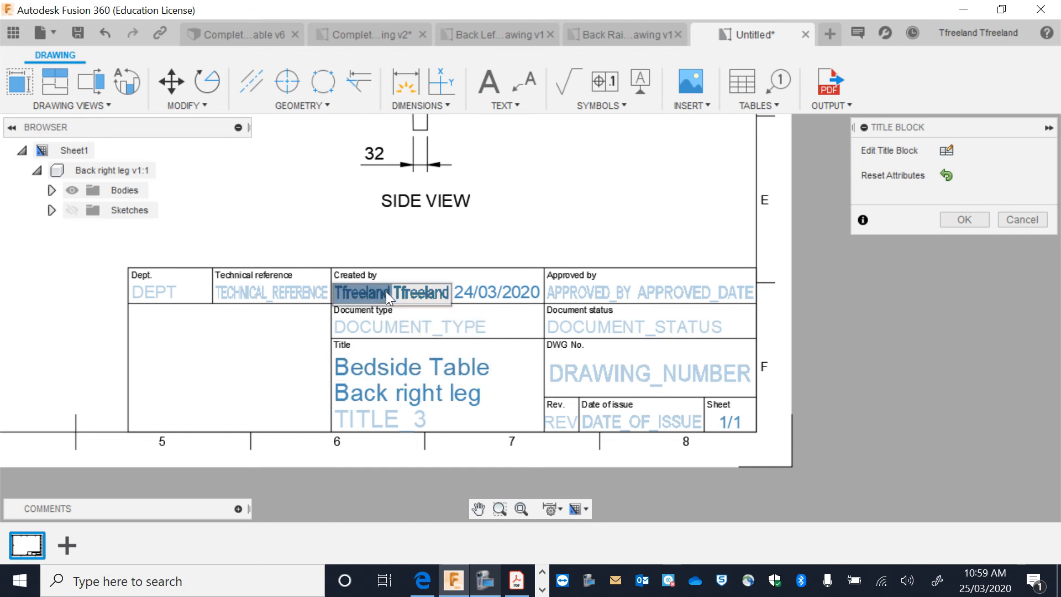
{"action": "key", "text": "Delete"}
{"action": "key", "text": "Delete"}
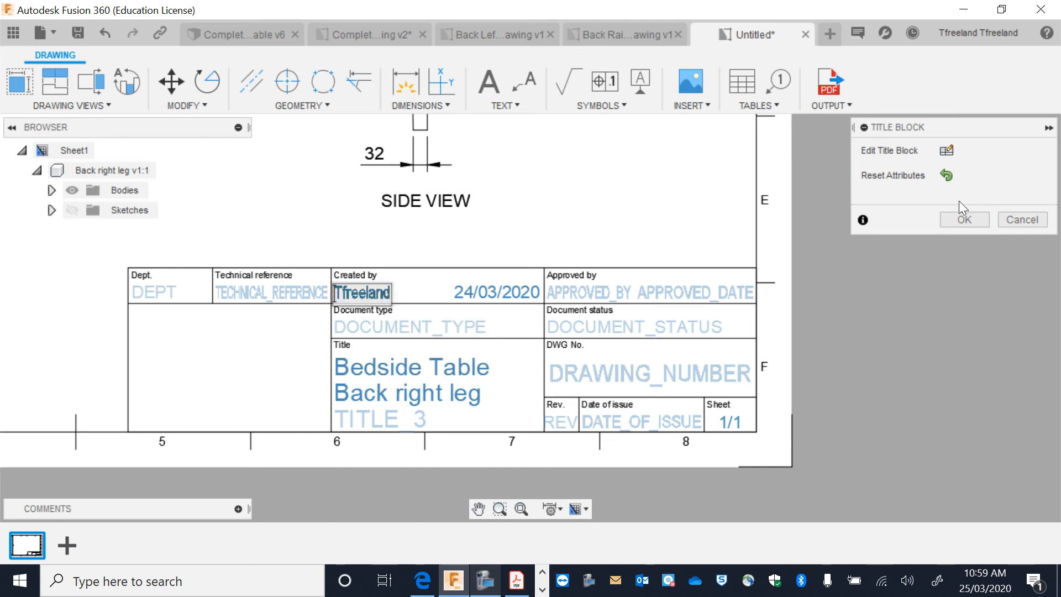
{"action": "left_click", "coordinate": [963, 219]}
- Save the drawing as "Back right leg Drawing" in the Bedside Table folder
{"action": "scroll", "coordinate": [325, 251], "scroll_direction": "down", "scroll_amount": 5}
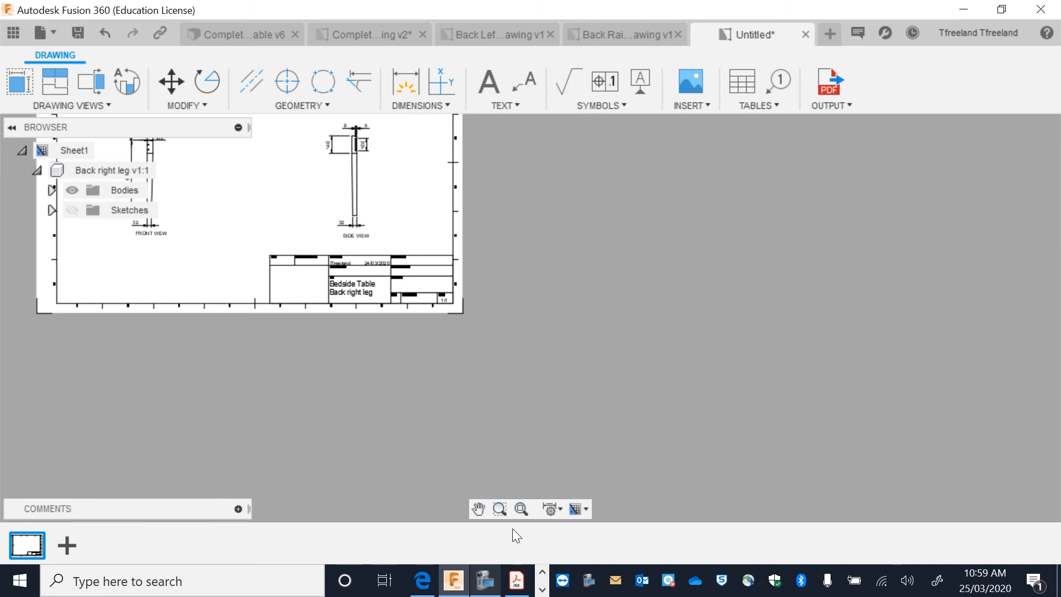
{"action": "left_click", "coordinate": [478, 508]}
{"action": "mouse_move", "coordinate": [427, 236]}
{"action": "left_mouse_down"}
{"action": "mouse_move", "coordinate": [550, 371]}
{"action": "mouse_move", "coordinate": [587, 396]}
{"action": "left_mouse_up"}
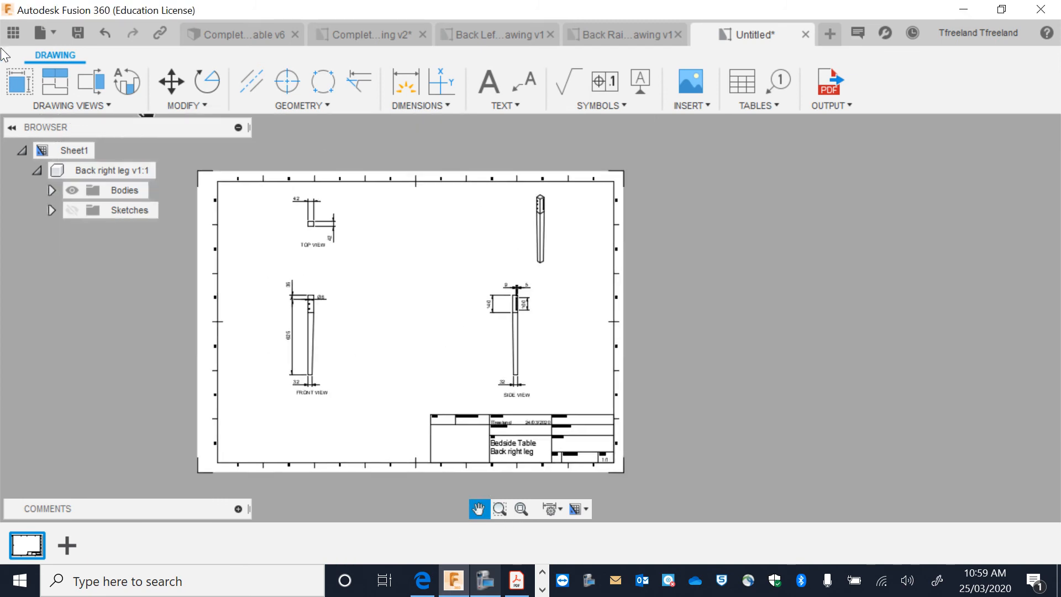
{"action": "left_click", "coordinate": [77, 33]}
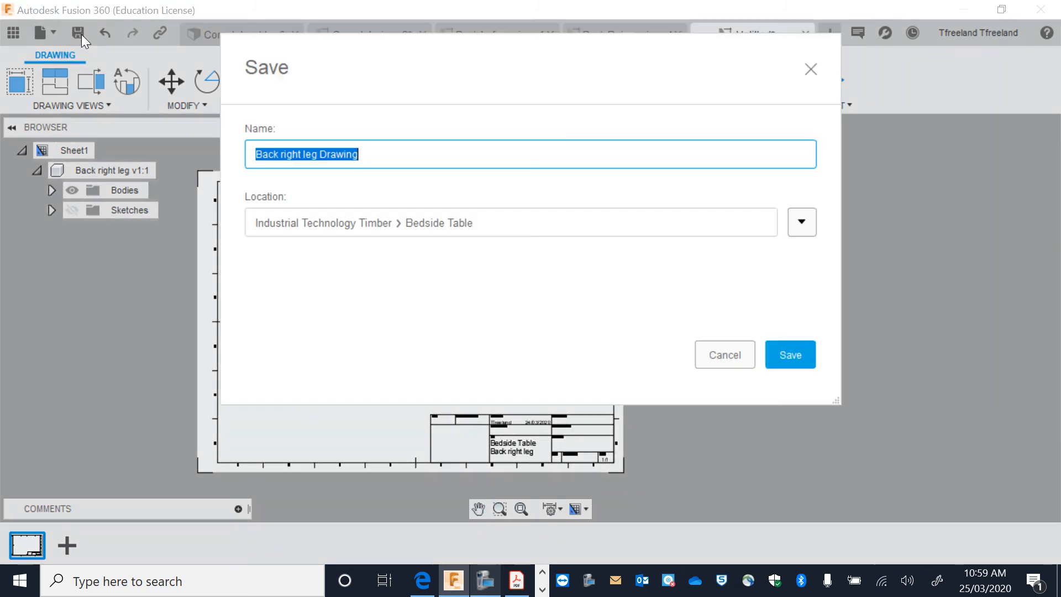
{"action": "left_click", "coordinate": [789, 354]}
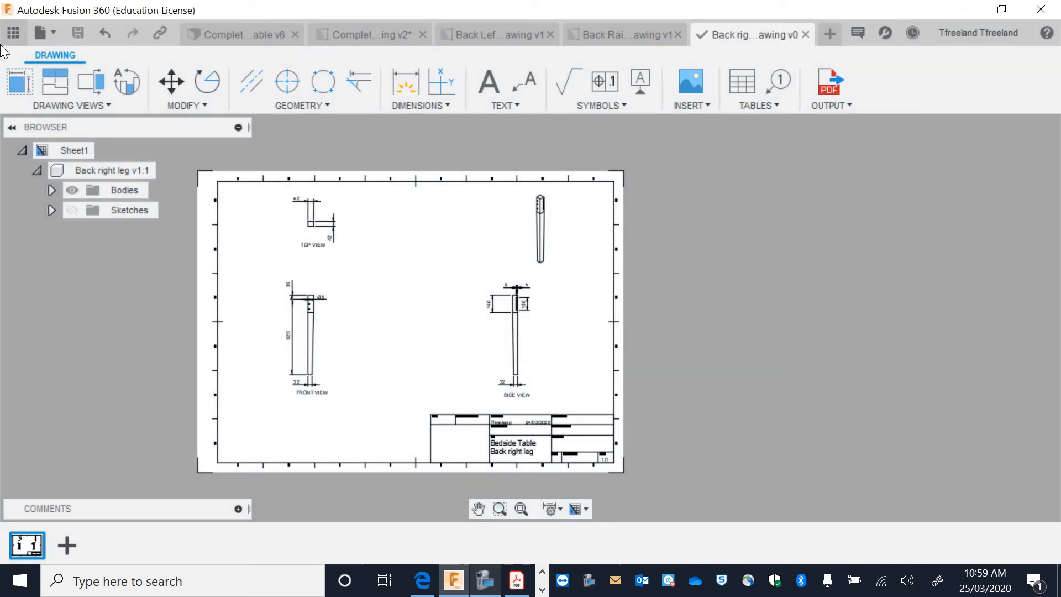
- Create a new drawing from the Front left leg design in the Bedside Table folder
{"action": "left_click", "coordinate": [13, 32]}
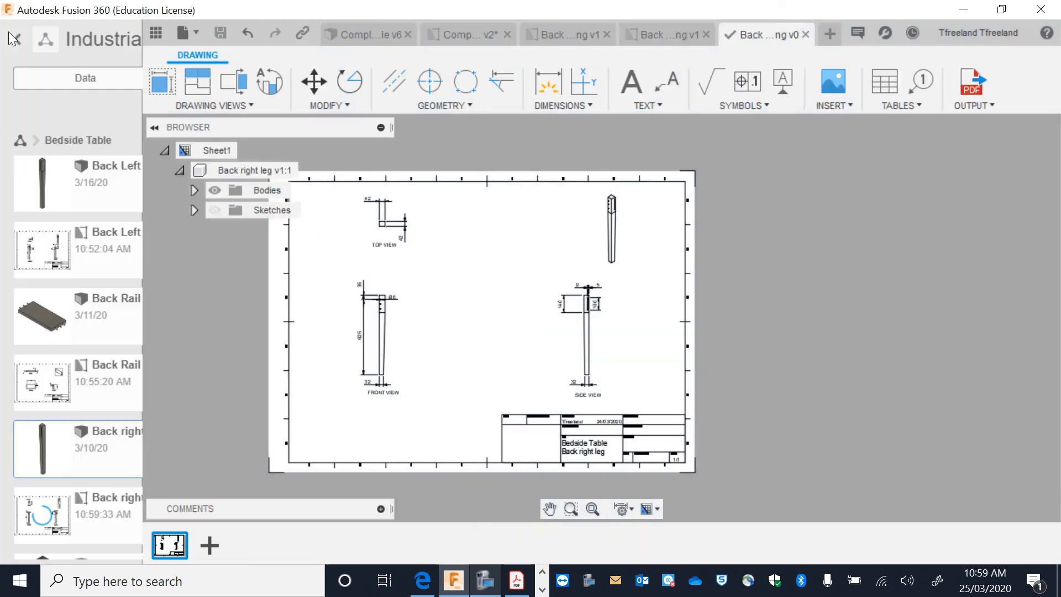
{"action": "scroll", "coordinate": [165, 361], "scroll_direction": "down", "scroll_amount": 3}
{"action": "scroll", "coordinate": [165, 362], "scroll_direction": "down", "scroll_amount": 15}
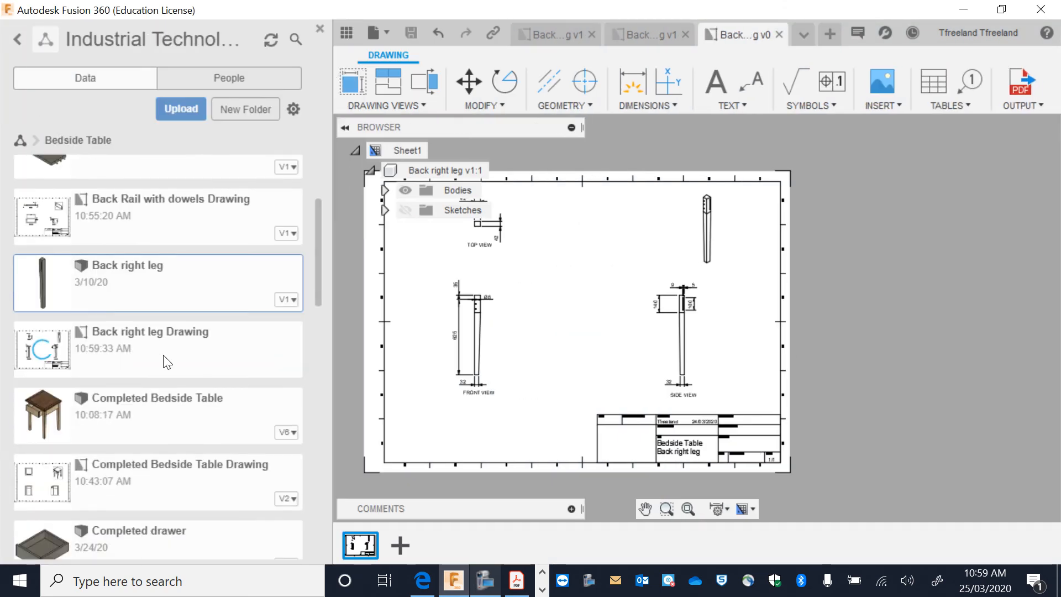
{"action": "scroll", "coordinate": [162, 349], "scroll_direction": "up", "scroll_amount": 3}
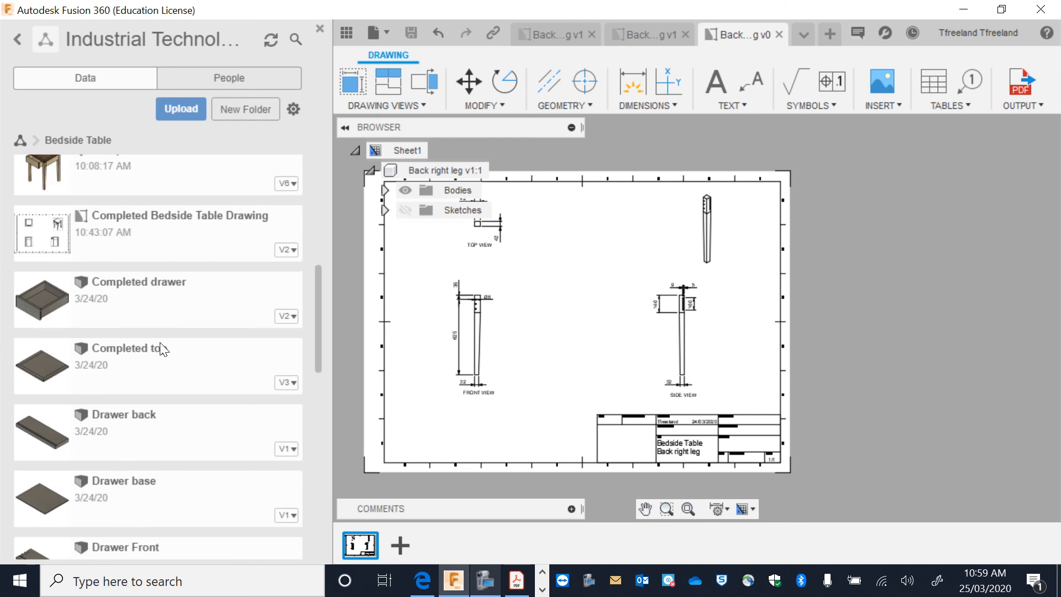
{"action": "scroll", "coordinate": [162, 348], "scroll_direction": "down", "scroll_amount": 12}
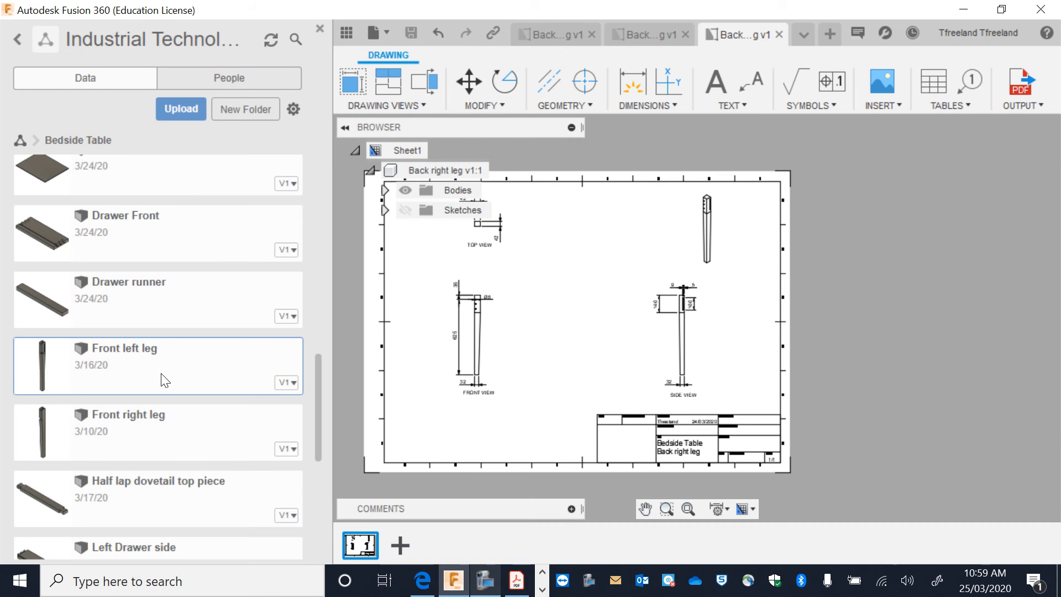
{"action": "right_click", "coordinate": [161, 373]}
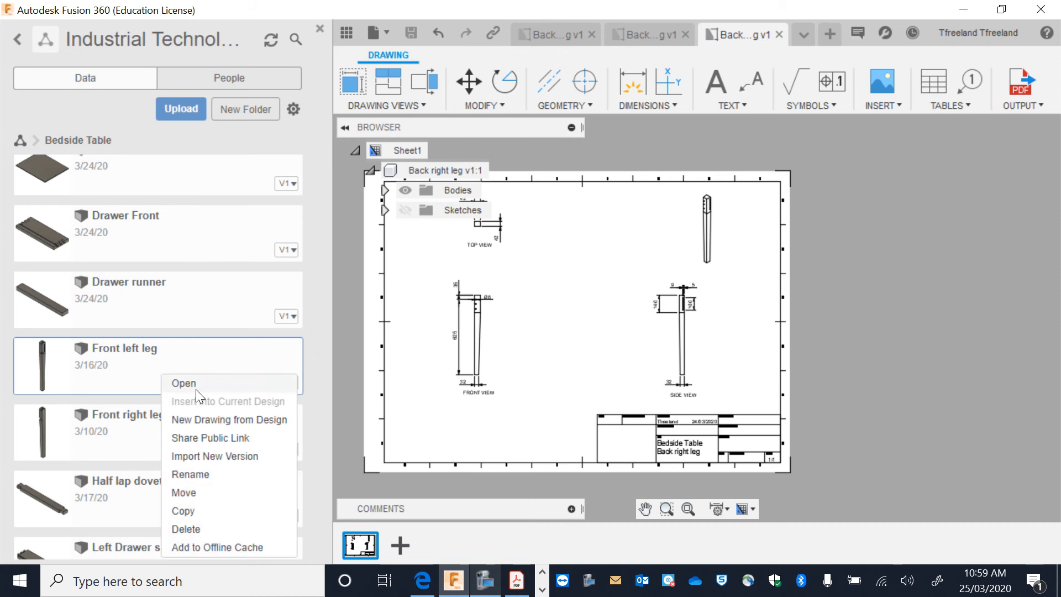
{"action": "left_click", "coordinate": [200, 420]}
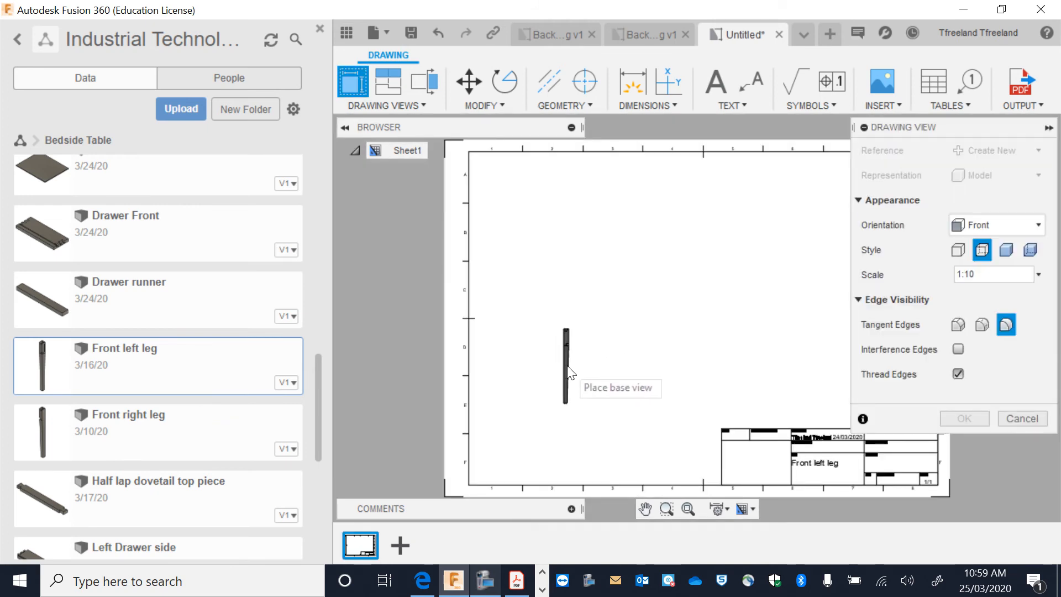
- Place the leg's front base view in the lower left area of the sheet at a scale of 1:8
{"action": "left_click", "coordinate": [555, 363]}
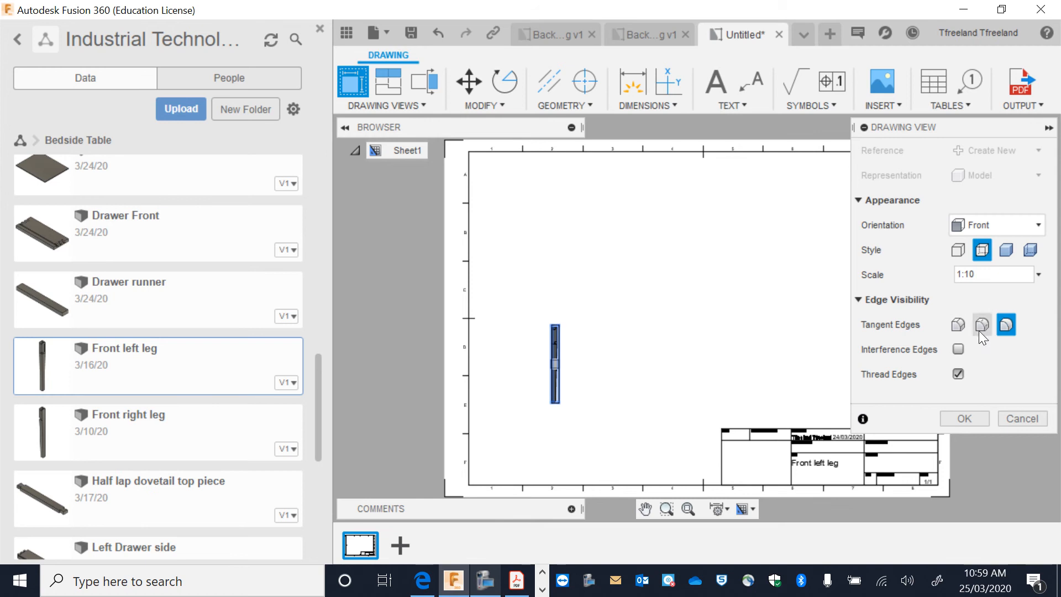
{"action": "left_click", "coordinate": [1038, 275]}
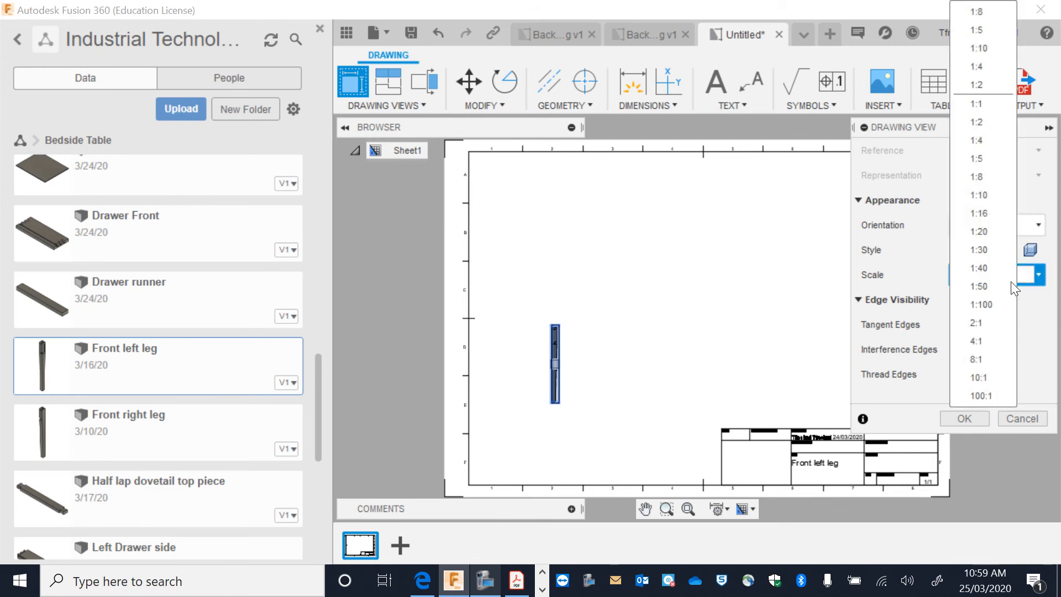
{"action": "left_click", "coordinate": [995, 177]}
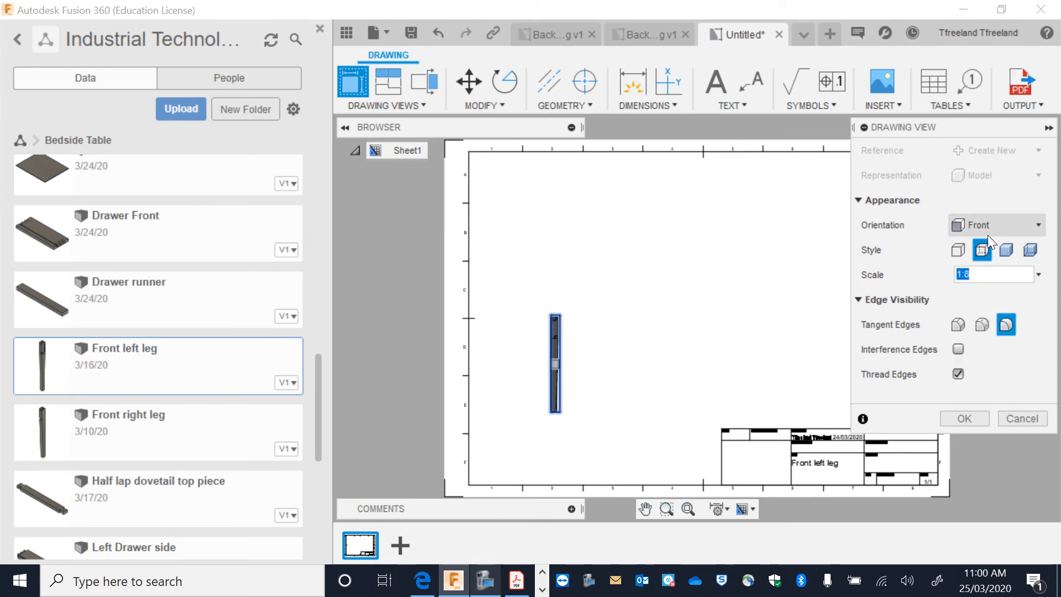
- Project side, top and isometric views from the front view, and hide the project file list
{"action": "left_click", "coordinate": [388, 81]}
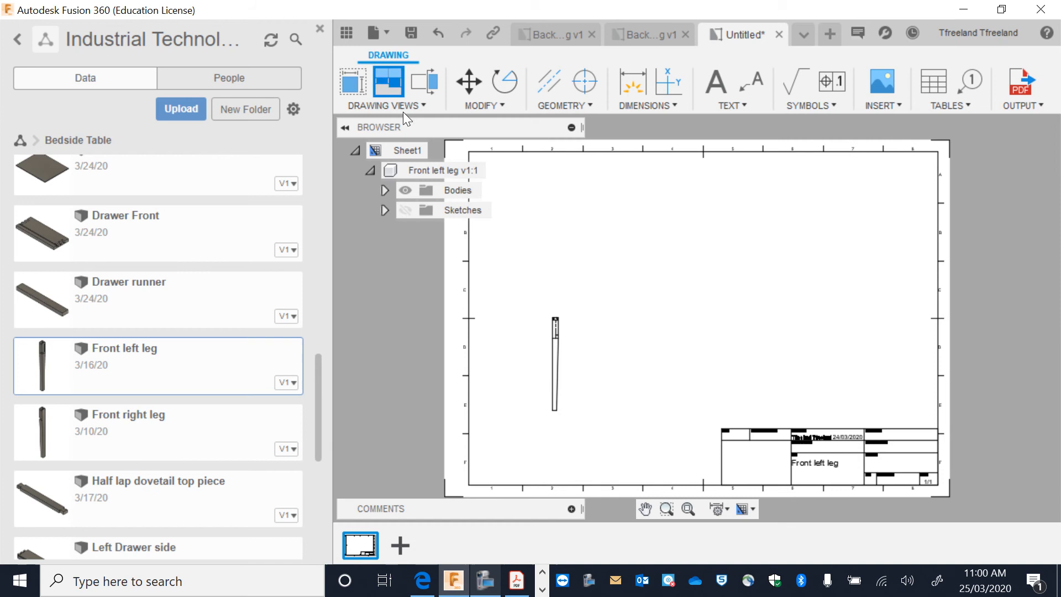
{"action": "left_click", "coordinate": [554, 345]}
{"action": "left_click", "coordinate": [829, 357]}
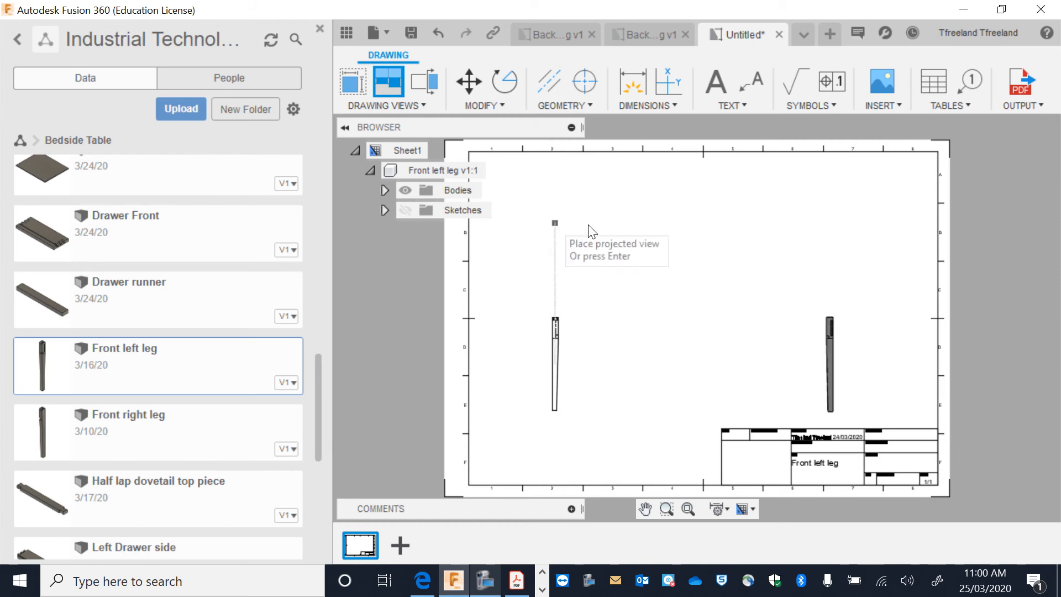
{"action": "left_click", "coordinate": [851, 224]}
{"action": "scroll", "coordinate": [601, 347], "scroll_direction": "up", "scroll_amount": 3}
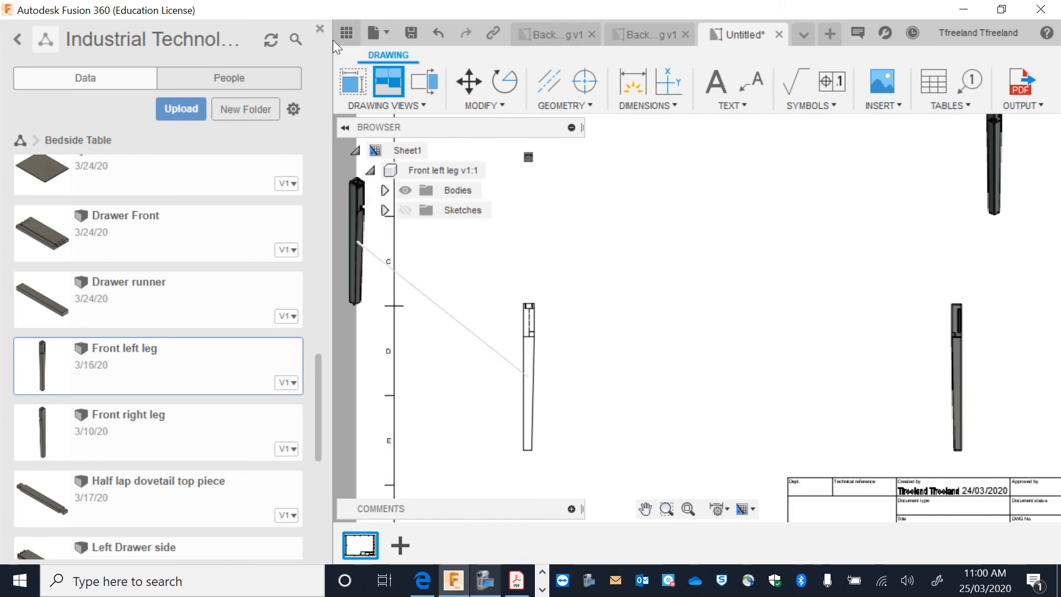
{"action": "left_click", "coordinate": [320, 28]}
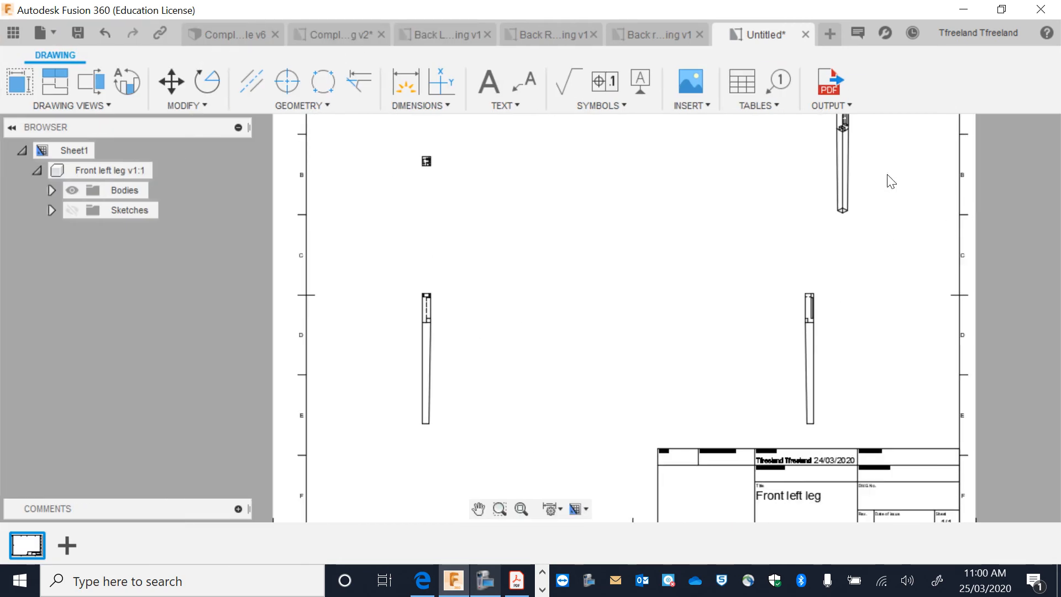
- Change the front view's style to visible edges only, without hidden lines
{"action": "scroll", "coordinate": [812, 208], "scroll_direction": "down", "scroll_amount": 1}
{"action": "left_click", "coordinate": [461, 331]}
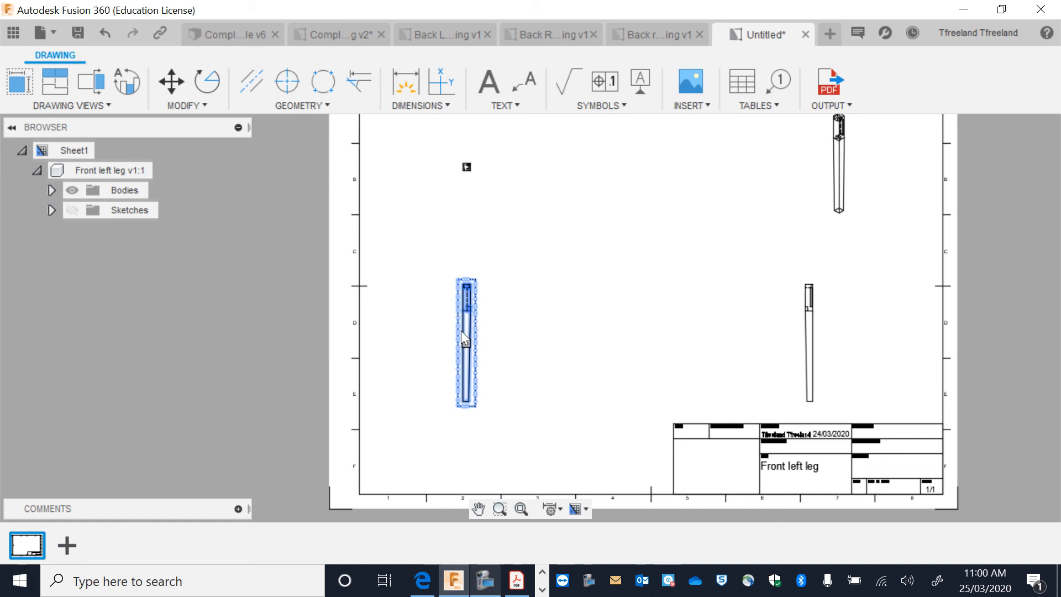
{"action": "double_click", "coordinate": [463, 331]}
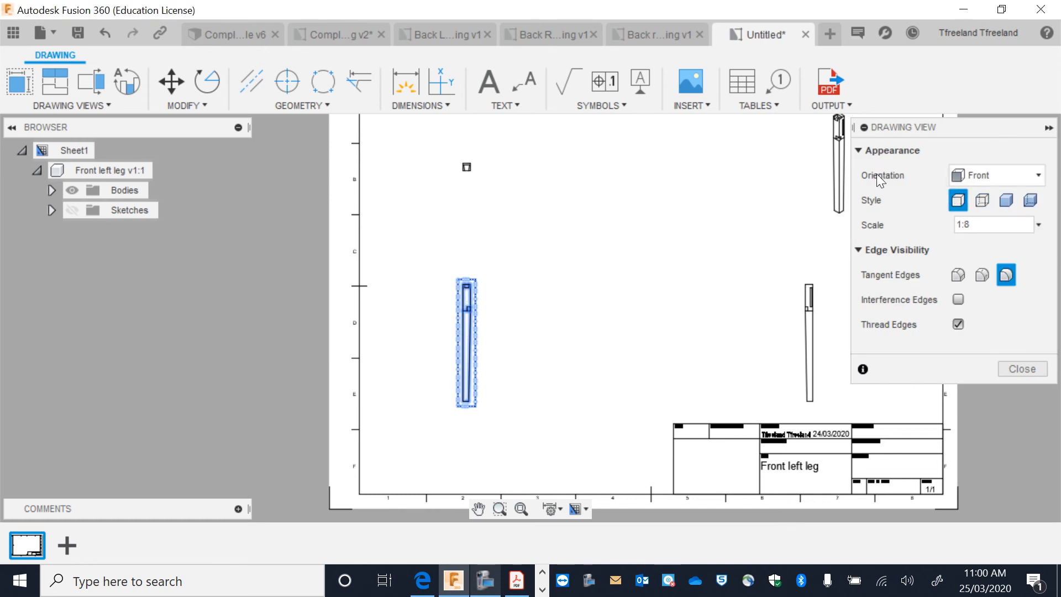
{"action": "left_click", "coordinate": [1048, 128]}
{"action": "scroll", "coordinate": [855, 247], "scroll_direction": "down", "scroll_amount": 1}
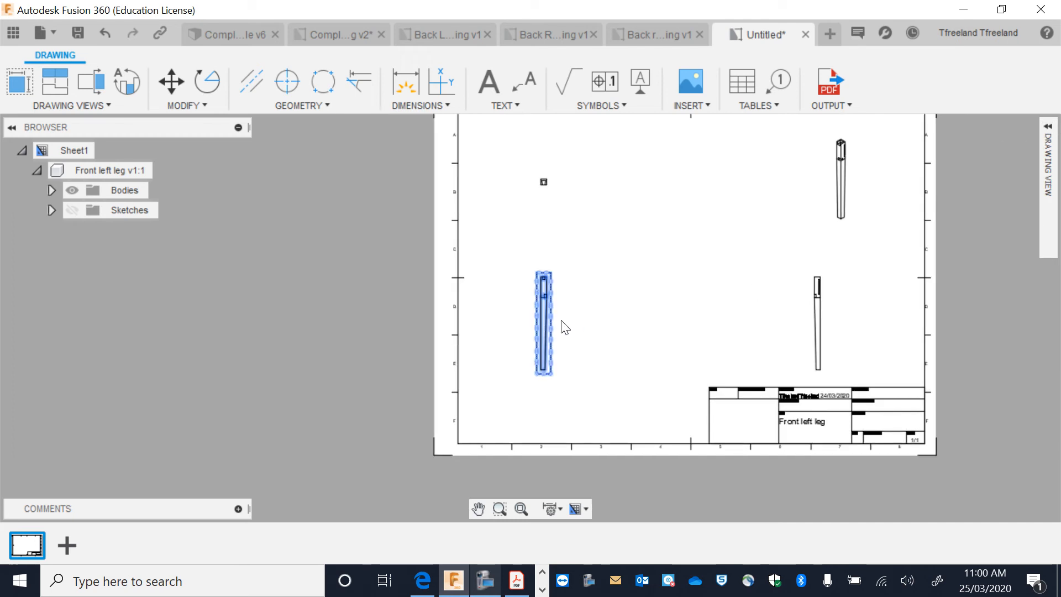
{"action": "key", "text": "p"}
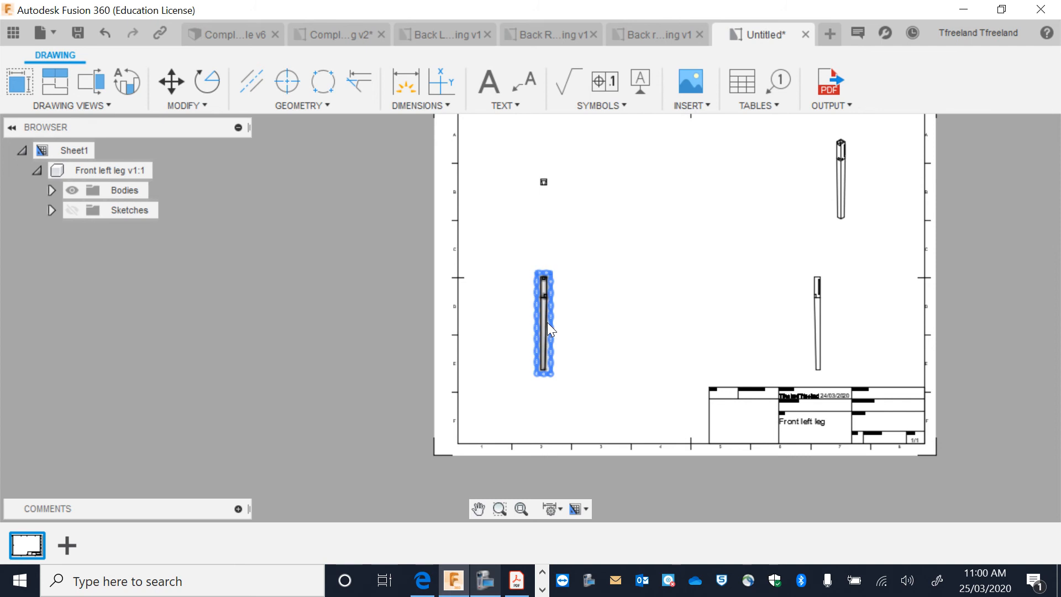
- Move the front view slightly up and to the right on the sheet
{"action": "left_click", "coordinate": [546, 323]}
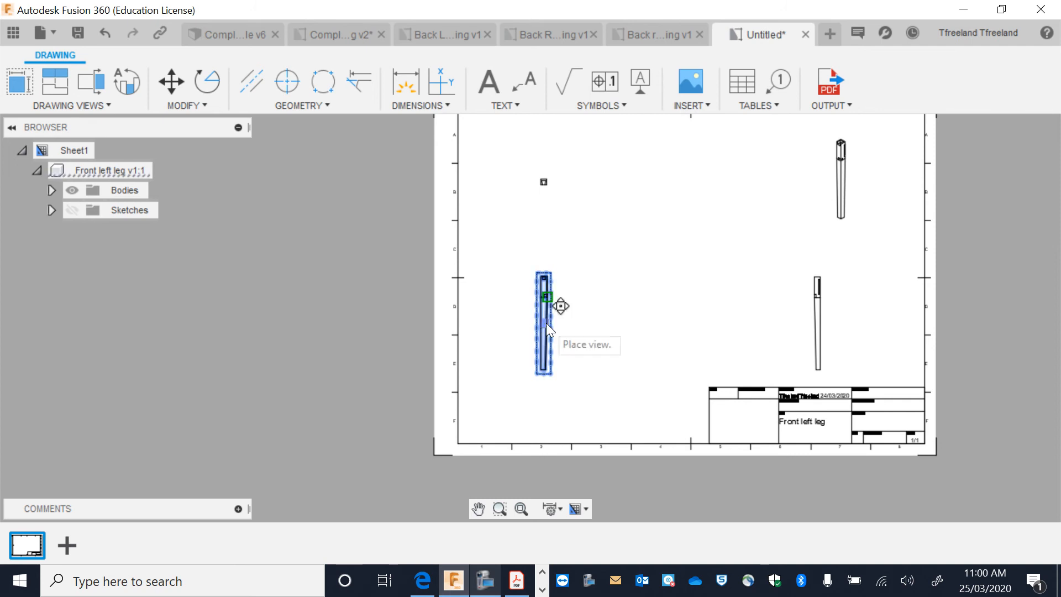
{"action": "left_click", "coordinate": [575, 308]}
{"action": "left_click", "coordinate": [658, 294]}
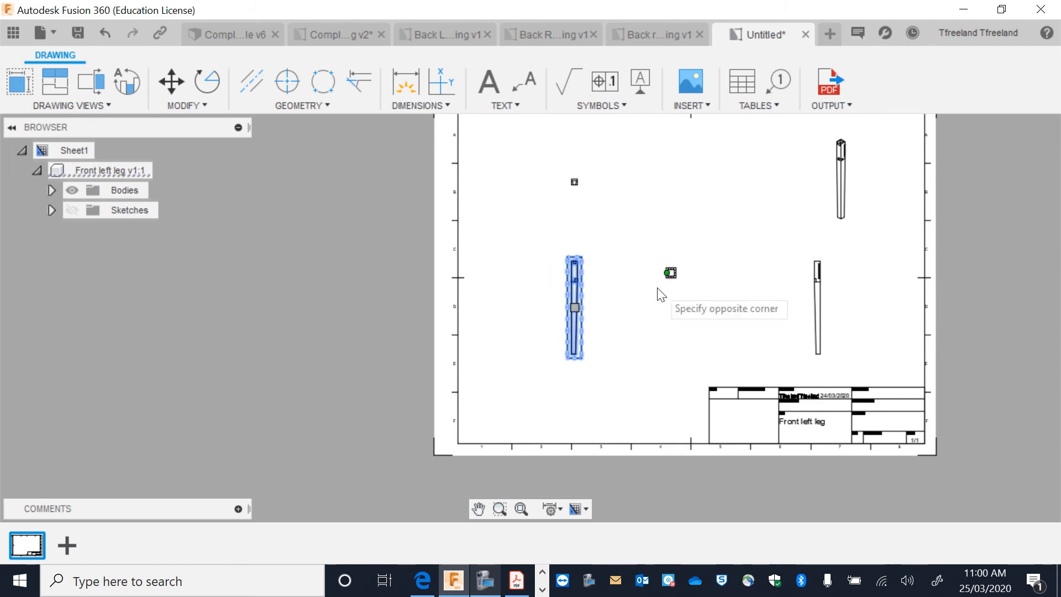
{"action": "left_click", "coordinate": [658, 293]}
{"action": "scroll", "coordinate": [658, 293], "scroll_direction": "down", "scroll_amount": 1}
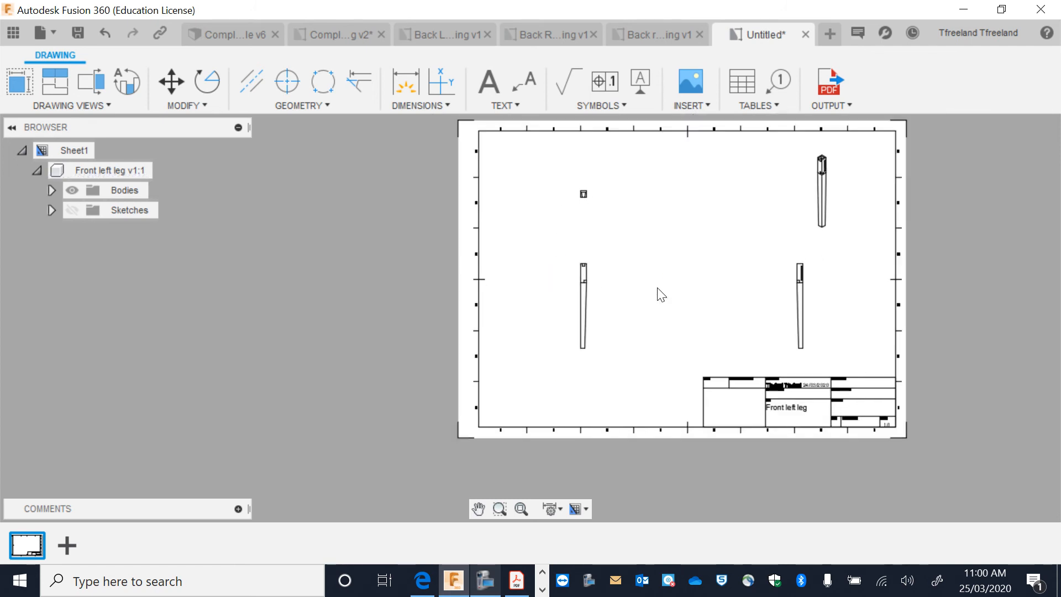
- Clear the first title line in the title block and enter "Front left leg" as the second title line
{"action": "double_click", "coordinate": [784, 409]}
{"action": "left_click", "coordinate": [788, 410]}
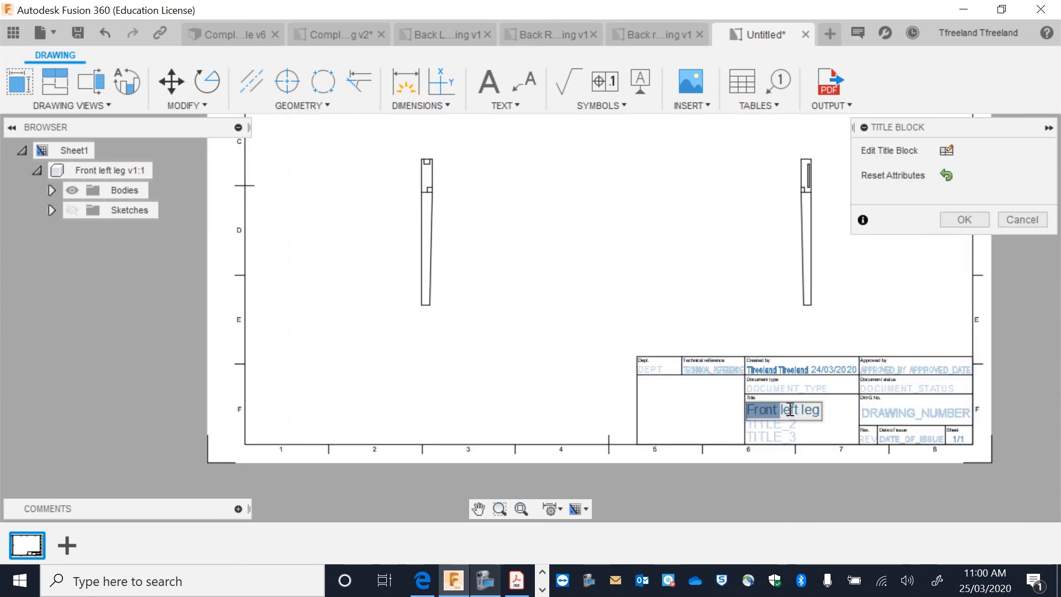
{"action": "key", "text": "BackSpace"}
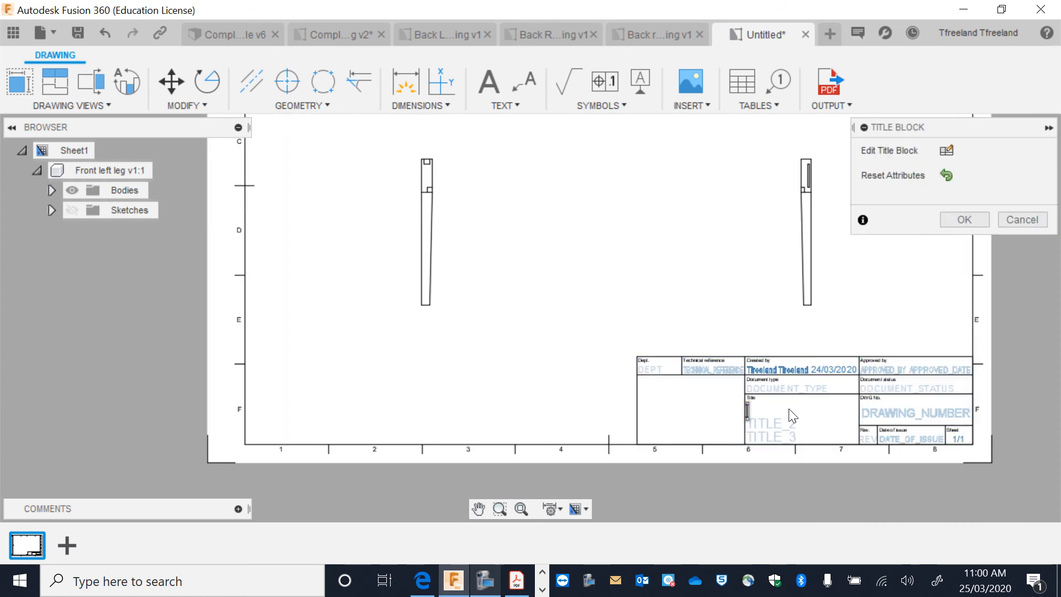
{"action": "key", "text": "Return"}
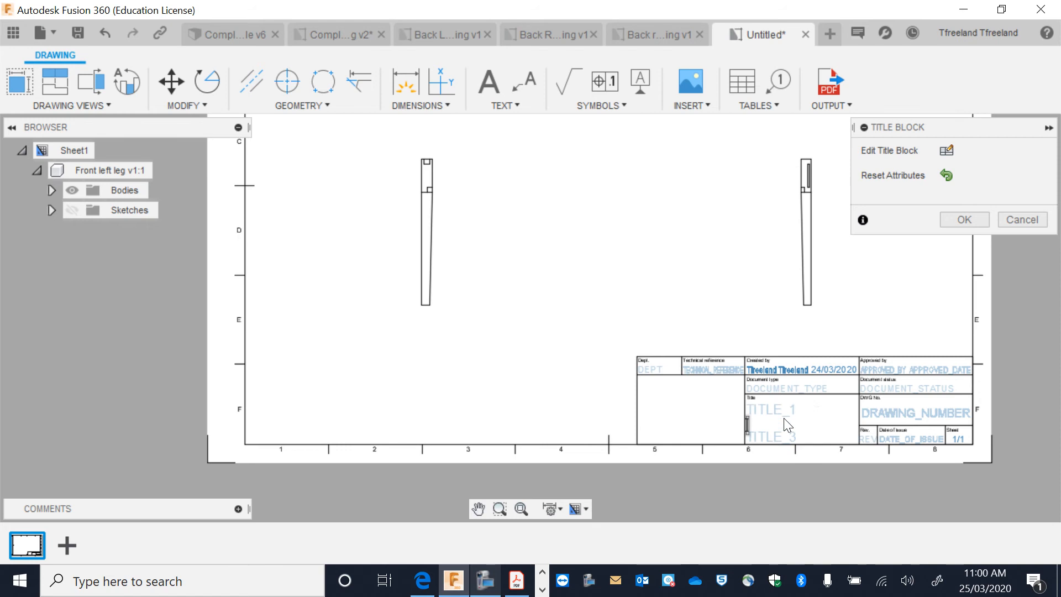
{"action": "left_click", "coordinate": [779, 412]}
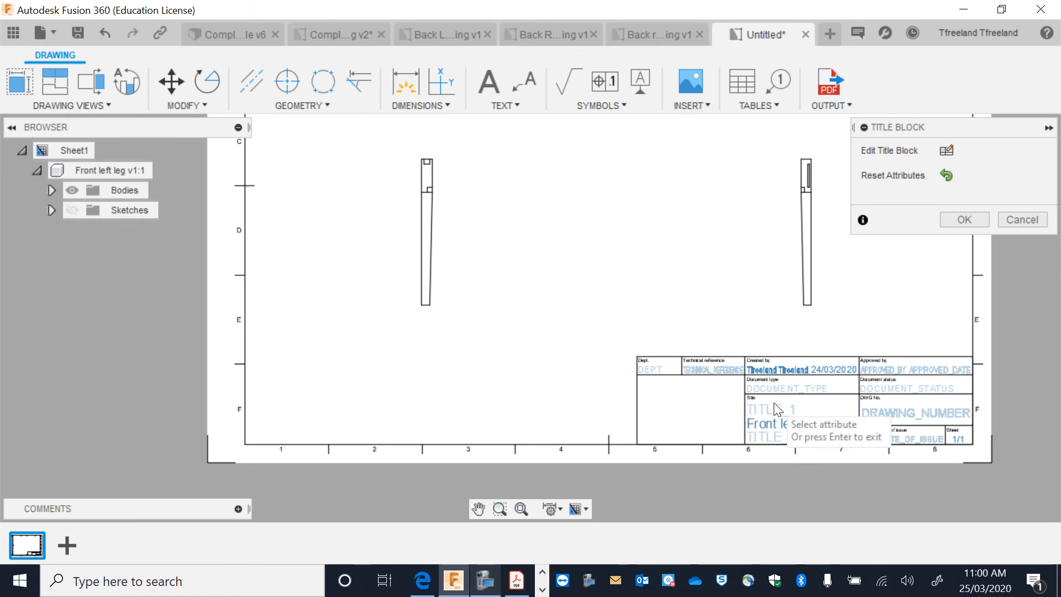
- Enter "Bedside Table" as the first title line of the front left leg drawing
{"action": "left_click", "coordinate": [774, 406]}
{"action": "type", "text": "Bed"}
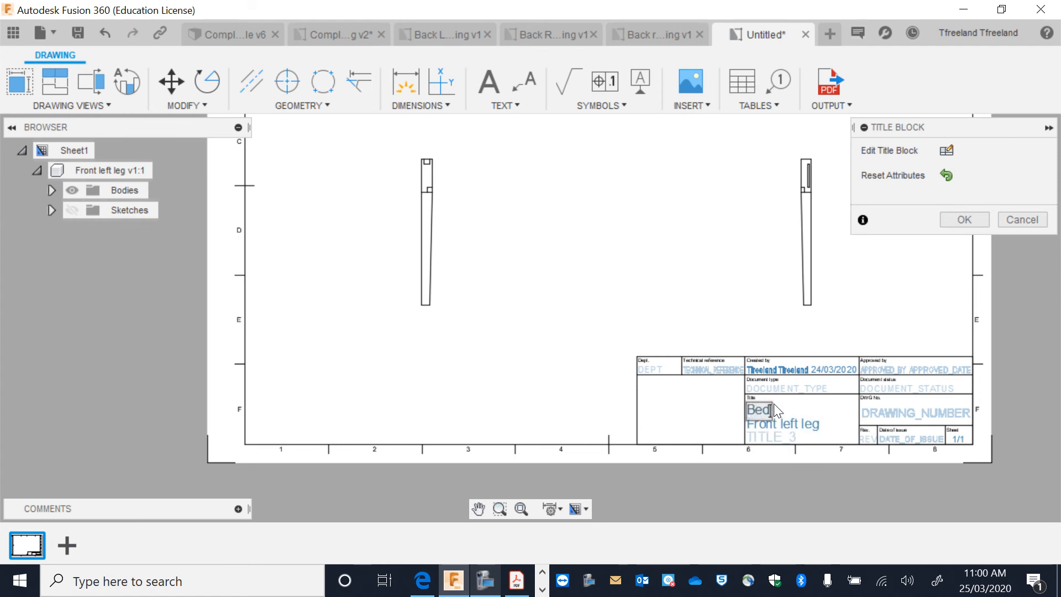
{"action": "type", "text": "side Table"}
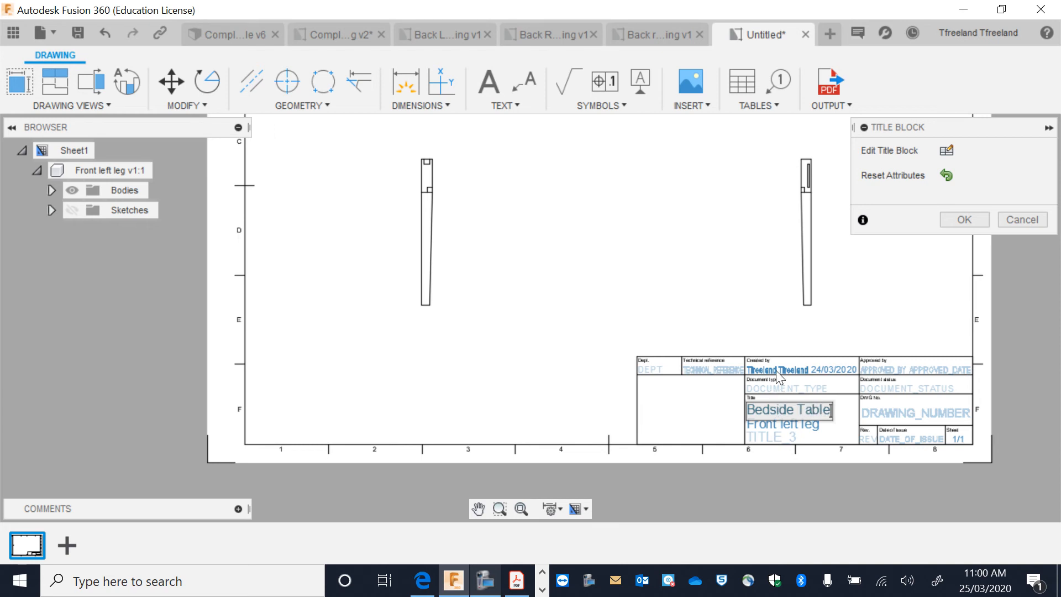
{"action": "left_click", "coordinate": [775, 370]}
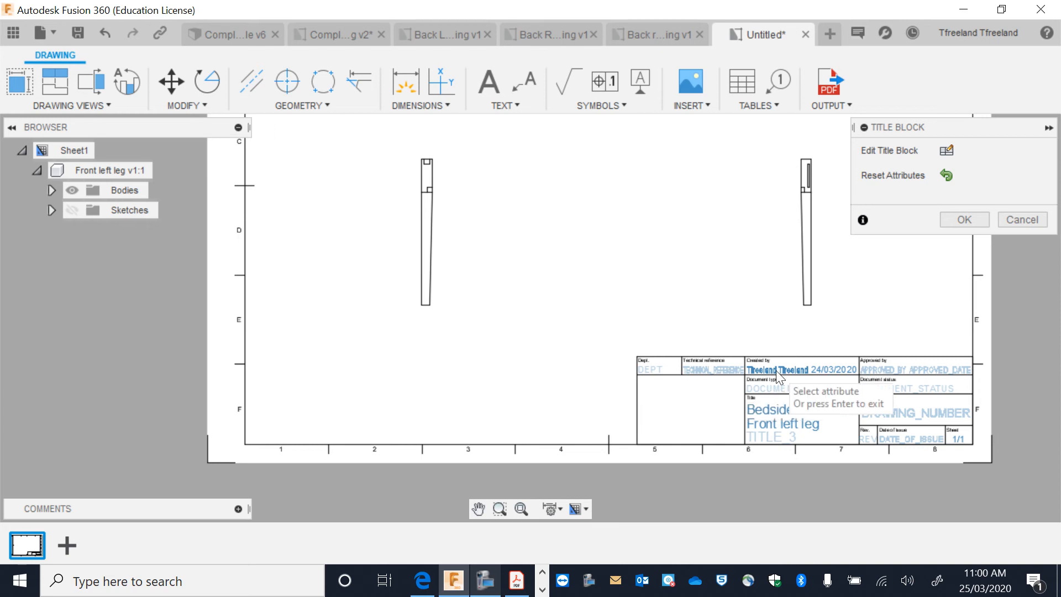
- Remove the duplicated name from the created-by entry and finish editing the title block
{"action": "key", "text": "BackSpace"}
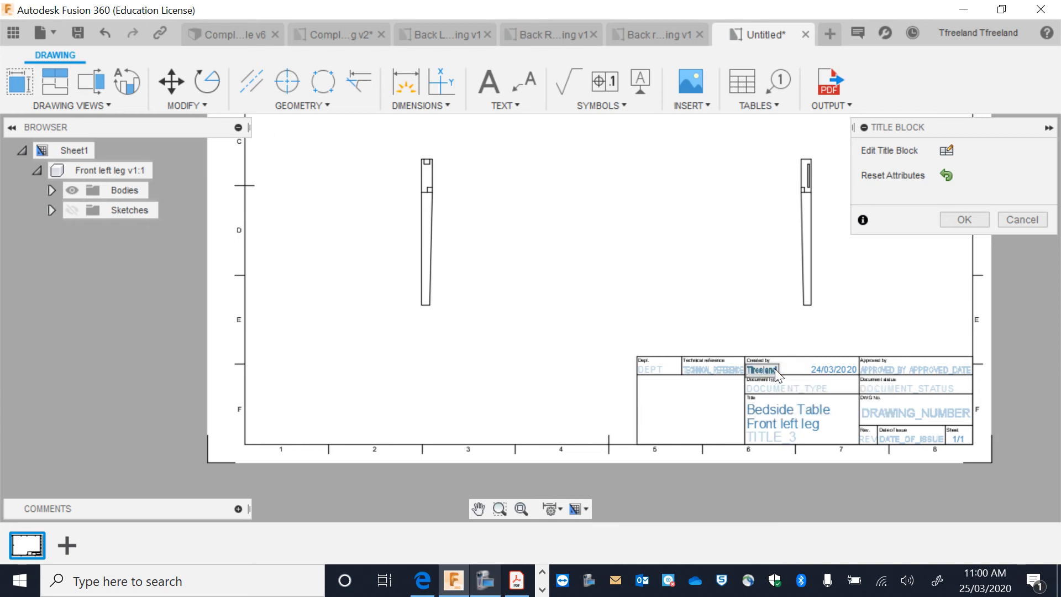
{"action": "left_click", "coordinate": [964, 220]}
- Dimension the leg's overall width above the top view
{"action": "scroll", "coordinate": [692, 216], "scroll_direction": "down", "scroll_amount": 2}
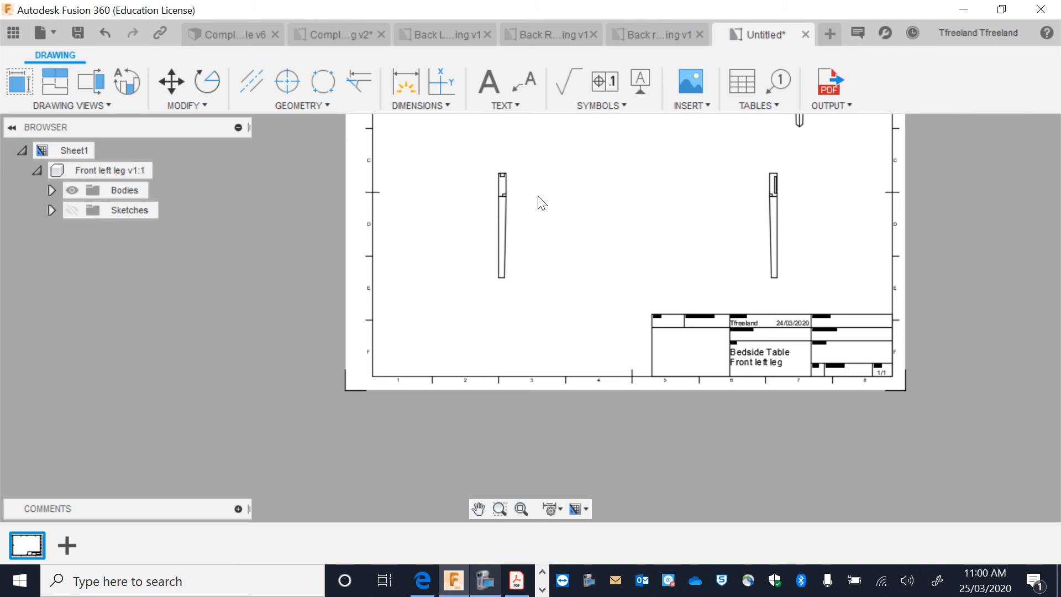
{"action": "left_click", "coordinate": [479, 509]}
{"action": "left_click_drag", "start_coordinate": [540, 239], "coordinate": [473, 363]}
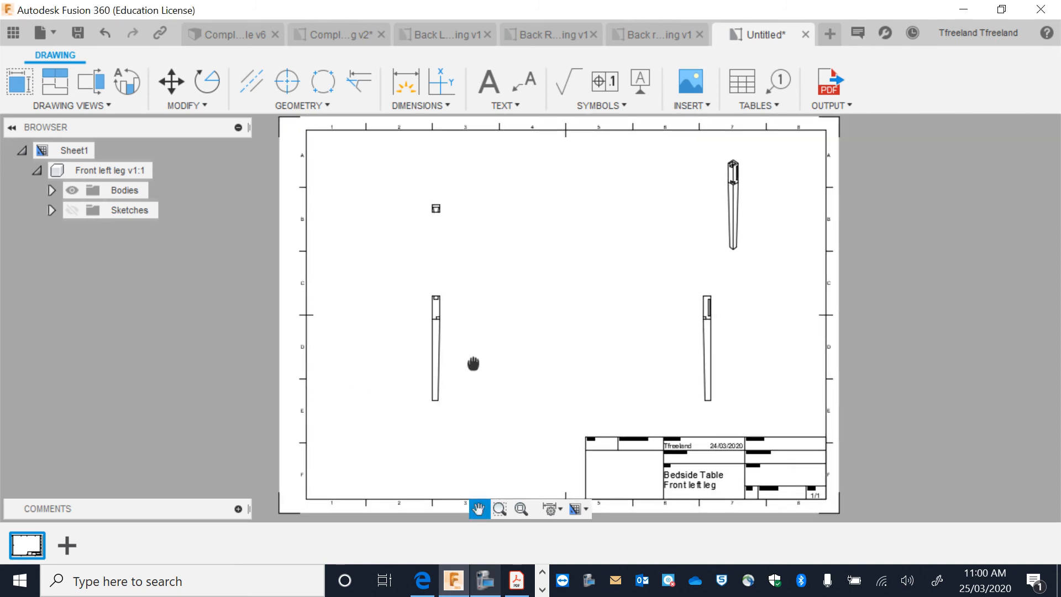
{"action": "scroll", "coordinate": [445, 209], "scroll_direction": "up", "scroll_amount": 6}
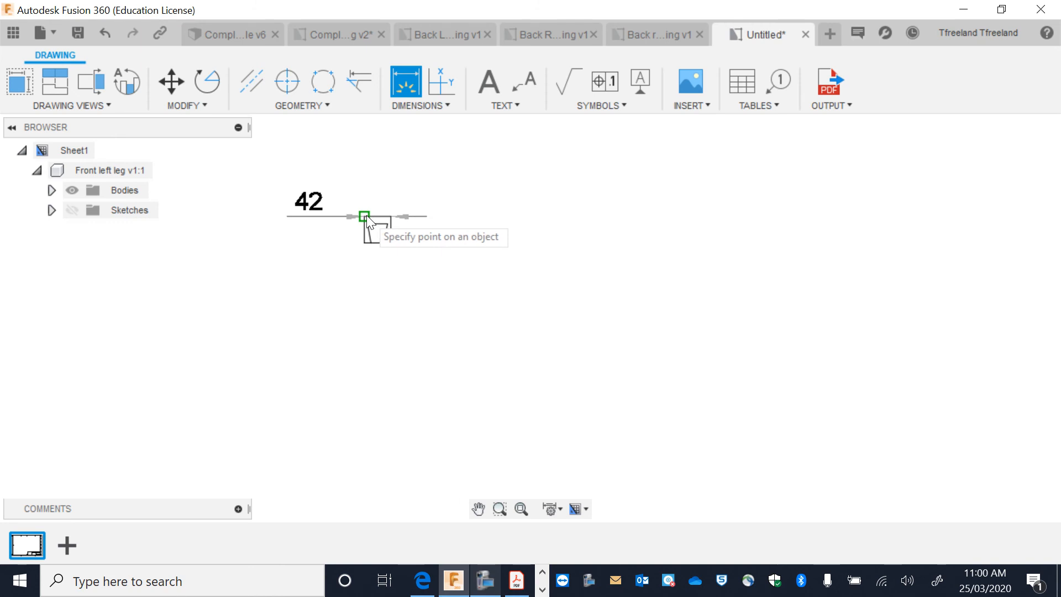
{"action": "left_click", "coordinate": [364, 216]}
{"action": "left_click", "coordinate": [356, 134]}
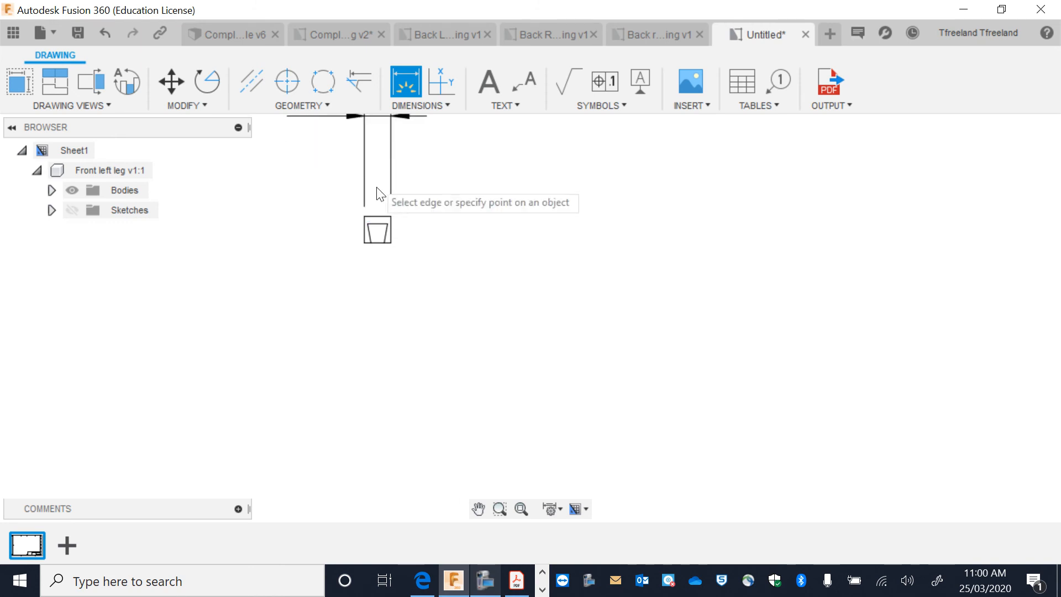
- Dimension the depth of the dovetail socket in the top view, placing the dimension to the right of the view
{"action": "left_click", "coordinate": [385, 223]}
{"action": "scroll", "coordinate": [388, 248], "scroll_direction": "up", "scroll_amount": 3}
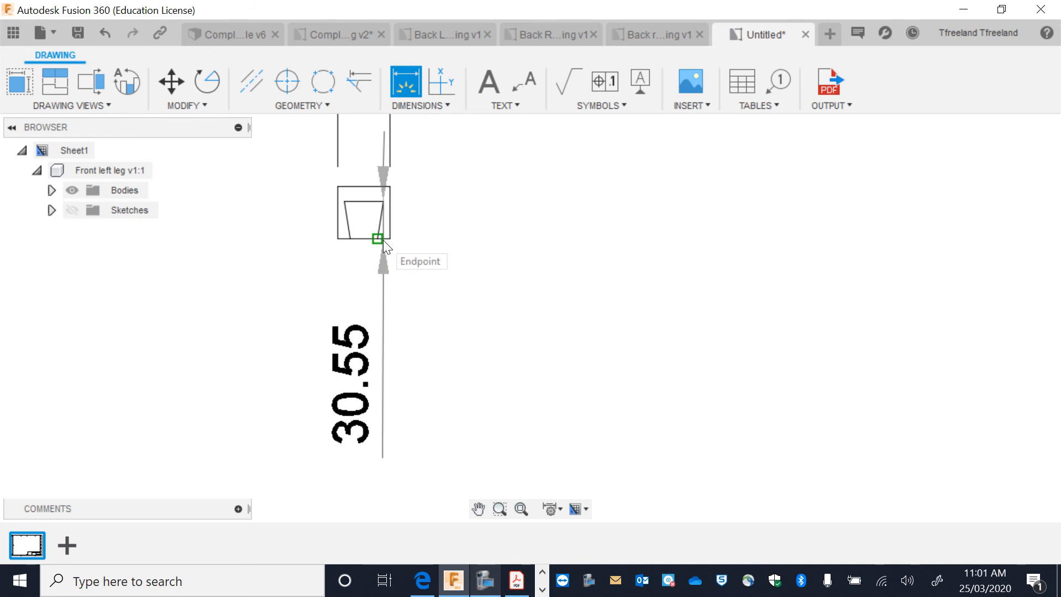
{"action": "left_click", "coordinate": [383, 239]}
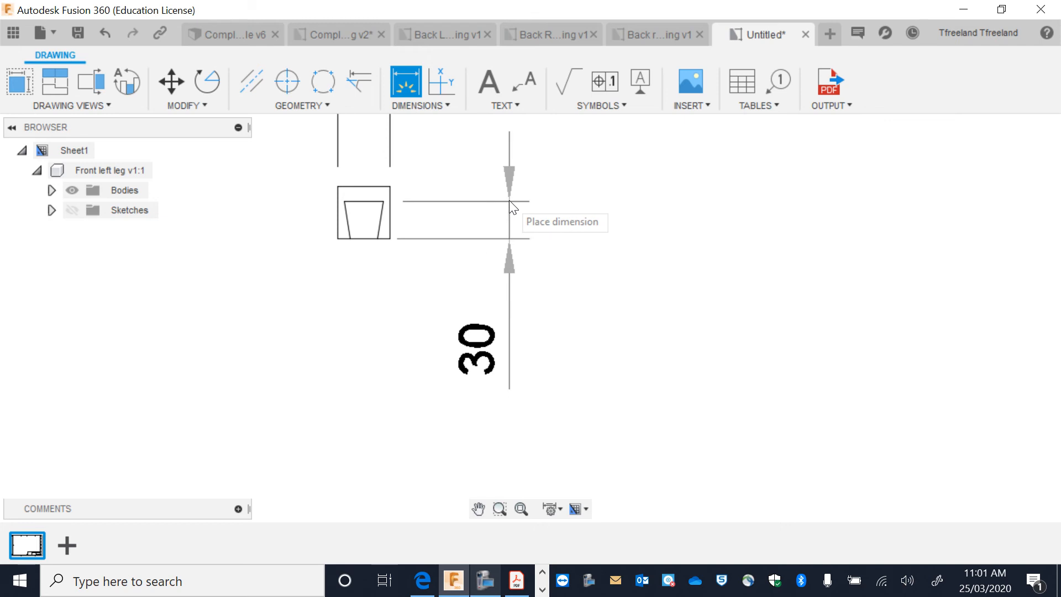
{"action": "left_click", "coordinate": [508, 200]}
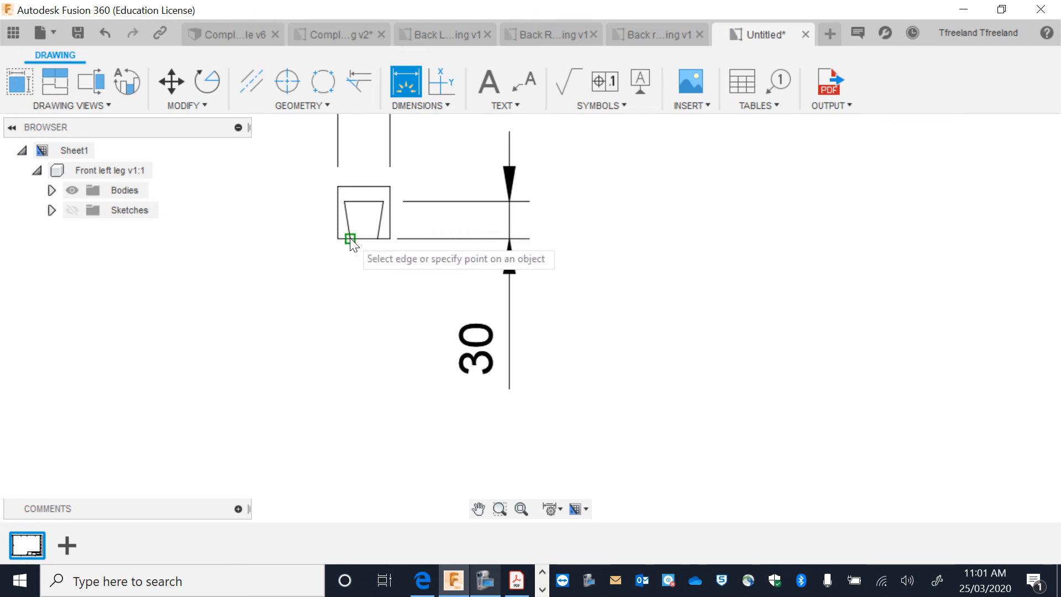
- Delete the overall width dimension above the top view
{"action": "scroll", "coordinate": [354, 221], "scroll_direction": "down", "scroll_amount": 4}
{"action": "key", "text": "Escape"}
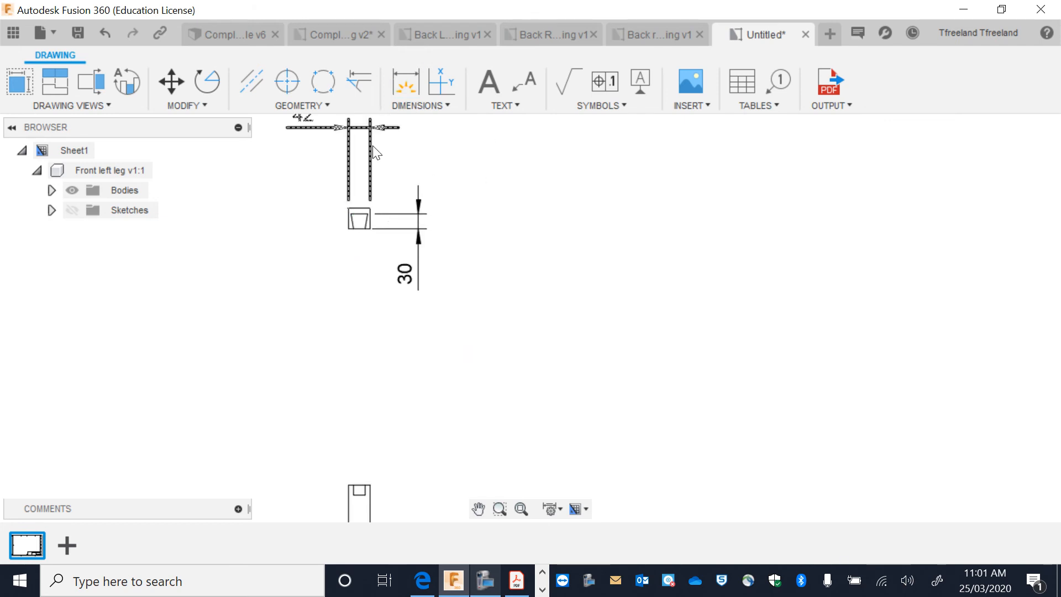
{"action": "left_click", "coordinate": [371, 129]}
{"action": "key", "text": "Delete"}
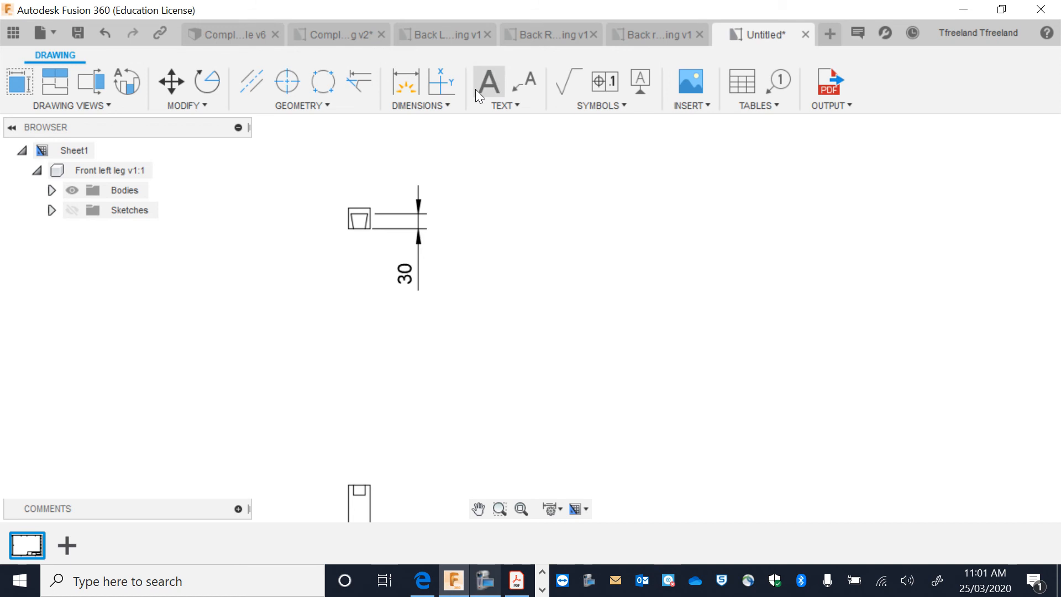
- Dimension the horizontal offset in the top view from the leg's left edge to the dovetail socket's wide end
{"action": "left_click", "coordinate": [420, 88]}
{"action": "scroll", "coordinate": [356, 212], "scroll_direction": "up", "scroll_amount": 4}
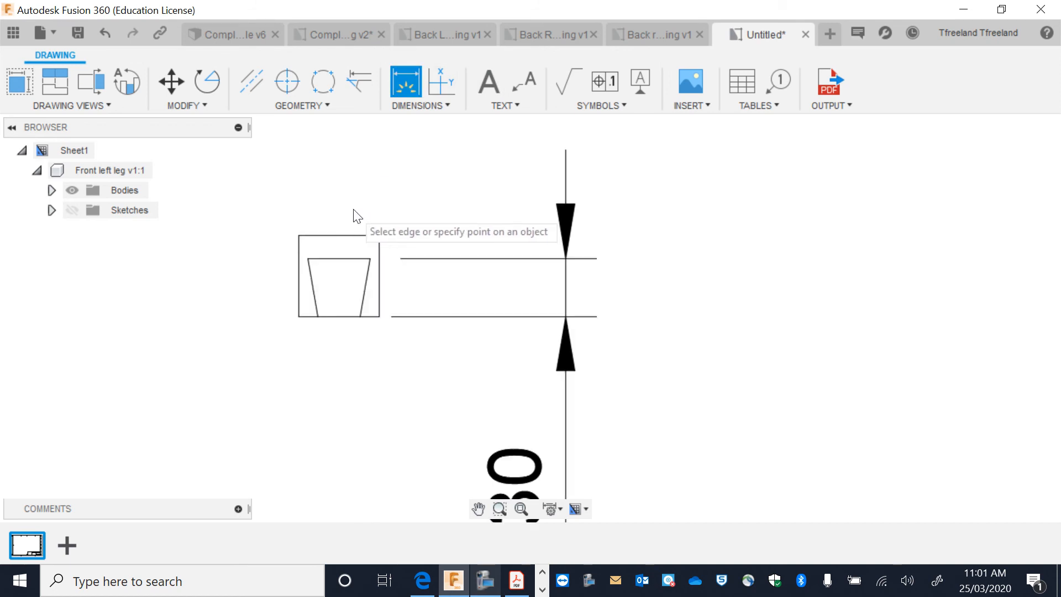
{"action": "left_click", "coordinate": [310, 258]}
{"action": "left_click", "coordinate": [298, 235]}
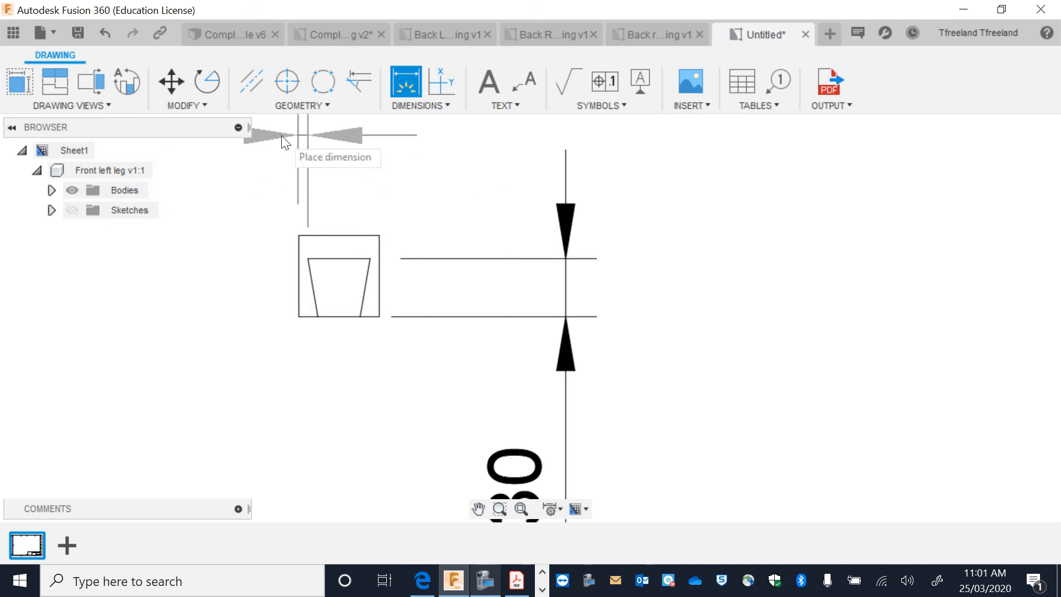
{"action": "left_click", "coordinate": [283, 135]}
- Dimension the horizontal offset in the top view from the dovetail socket's narrow end to the leg's right edge
{"action": "left_click", "coordinate": [360, 316]}
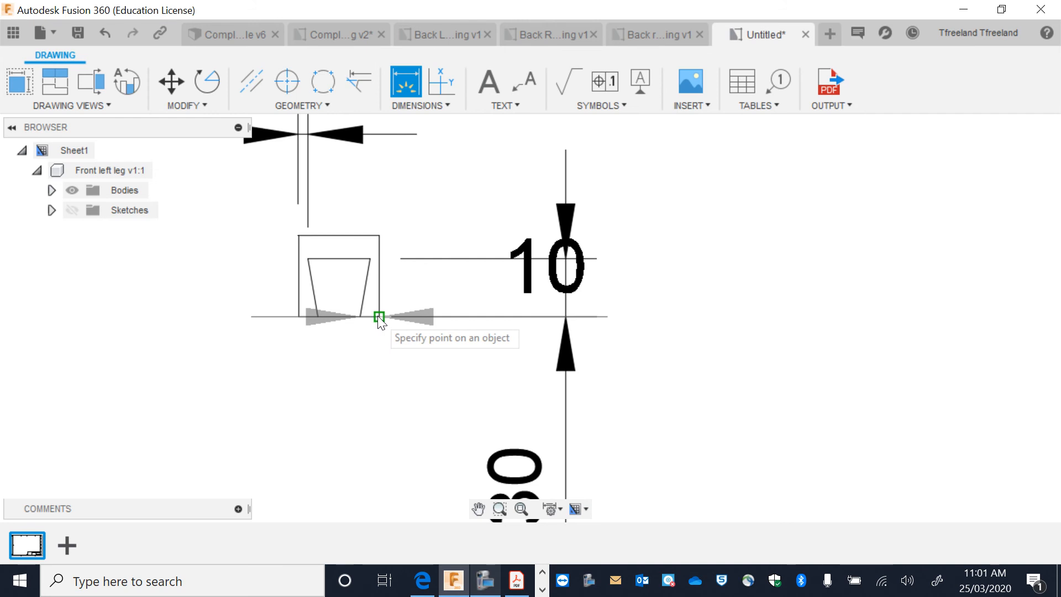
{"action": "left_click", "coordinate": [379, 316]}
{"action": "left_click", "coordinate": [387, 135]}
{"action": "scroll", "coordinate": [387, 134], "scroll_direction": "down", "scroll_amount": 5}
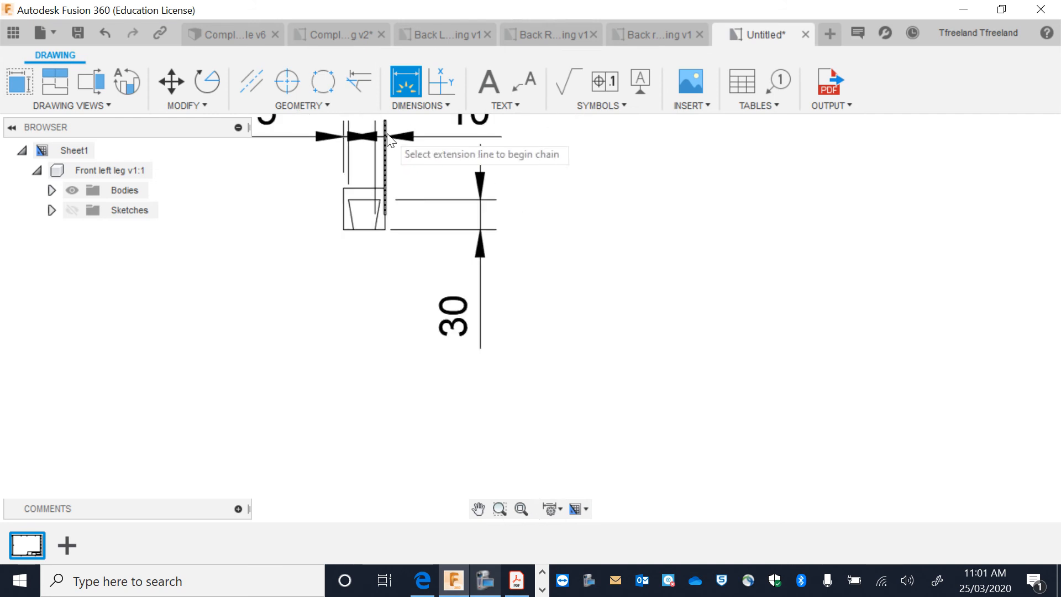
- Dimension the height of the socket at the top of the leg in the front view, placing it to the right
{"action": "scroll", "coordinate": [437, 273], "scroll_direction": "down", "scroll_amount": 3}
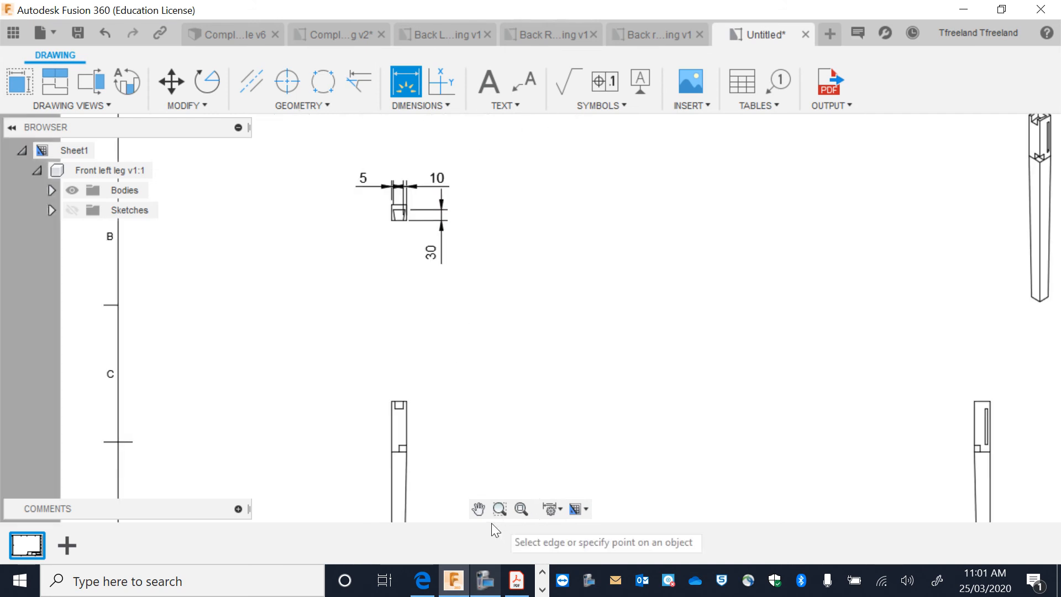
{"action": "left_click", "coordinate": [479, 508]}
{"action": "left_click_drag", "start_coordinate": [500, 488], "coordinate": [473, 332]}
{"action": "scroll", "coordinate": [423, 247], "scroll_direction": "up", "scroll_amount": 2}
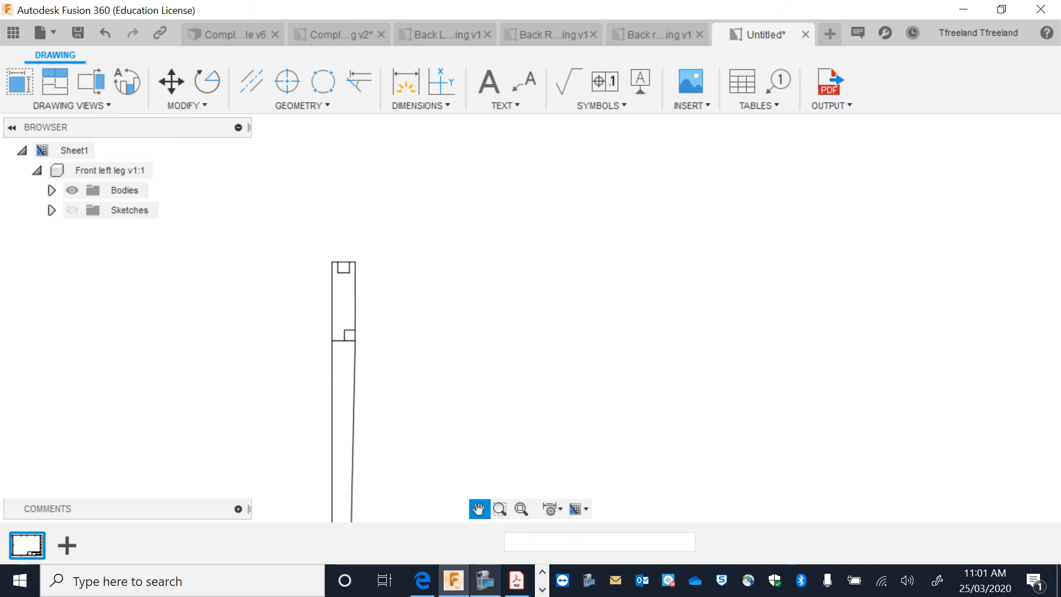
{"action": "left_click", "coordinate": [402, 89]}
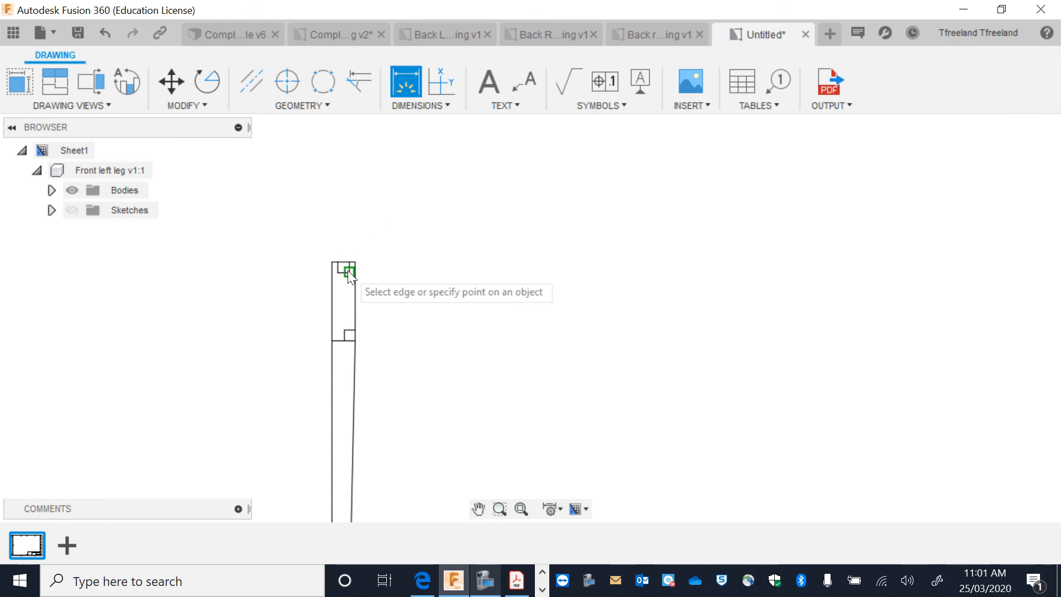
{"action": "left_click", "coordinate": [348, 269]}
{"action": "left_click", "coordinate": [348, 263]}
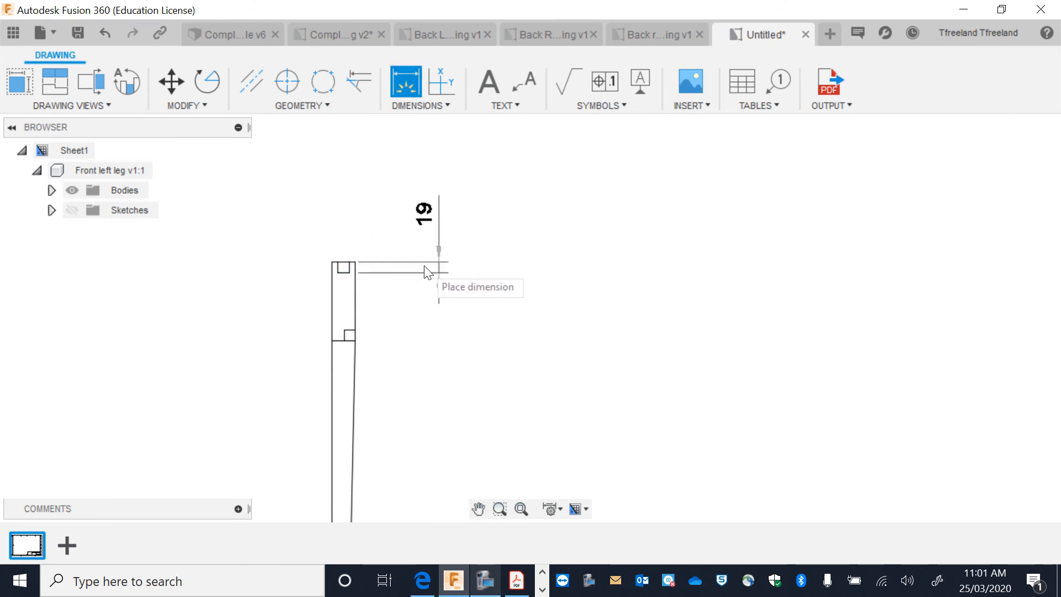
{"action": "left_click", "coordinate": [438, 268]}
- Dimension the front view's horizontal gap between the top socket and the leg's right edge, and the height of the lower notch
{"action": "left_click", "coordinate": [354, 262]}
{"action": "left_click", "coordinate": [349, 262]}
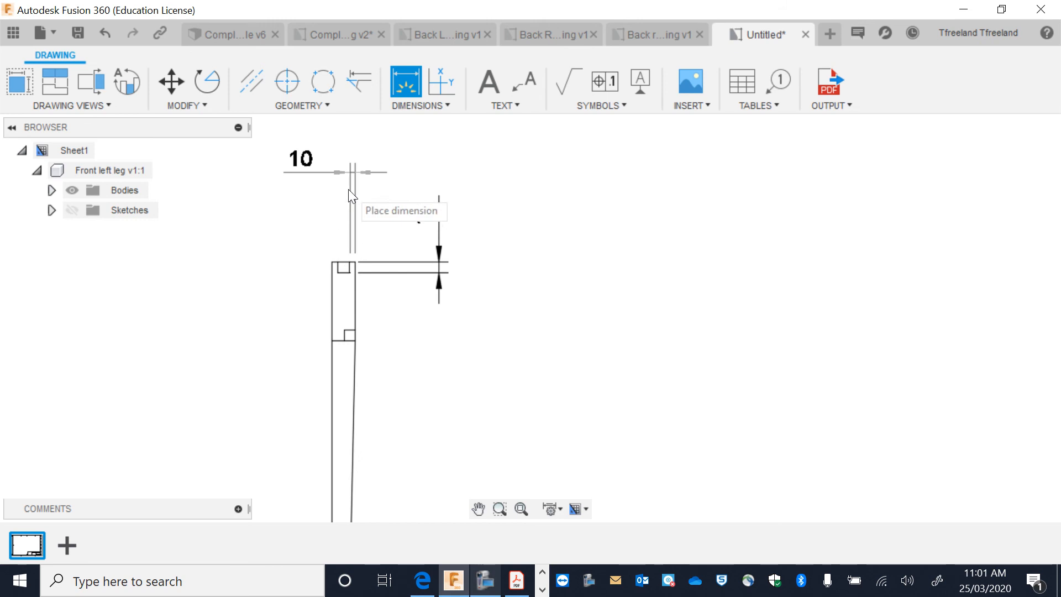
{"action": "left_click", "coordinate": [351, 215]}
{"action": "left_click", "coordinate": [355, 330]}
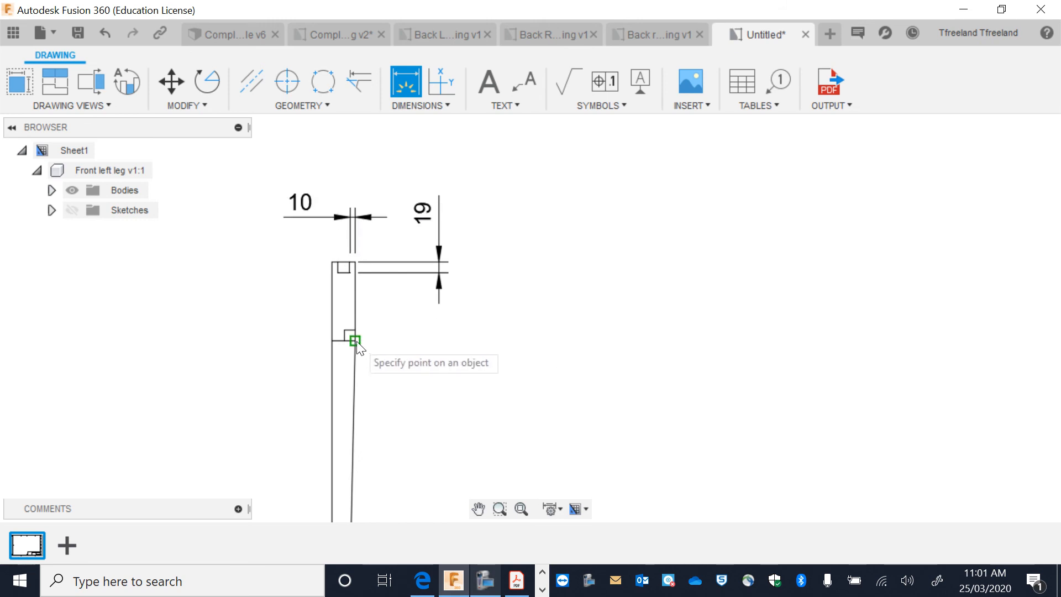
{"action": "left_click", "coordinate": [353, 340]}
{"action": "left_click", "coordinate": [450, 353]}
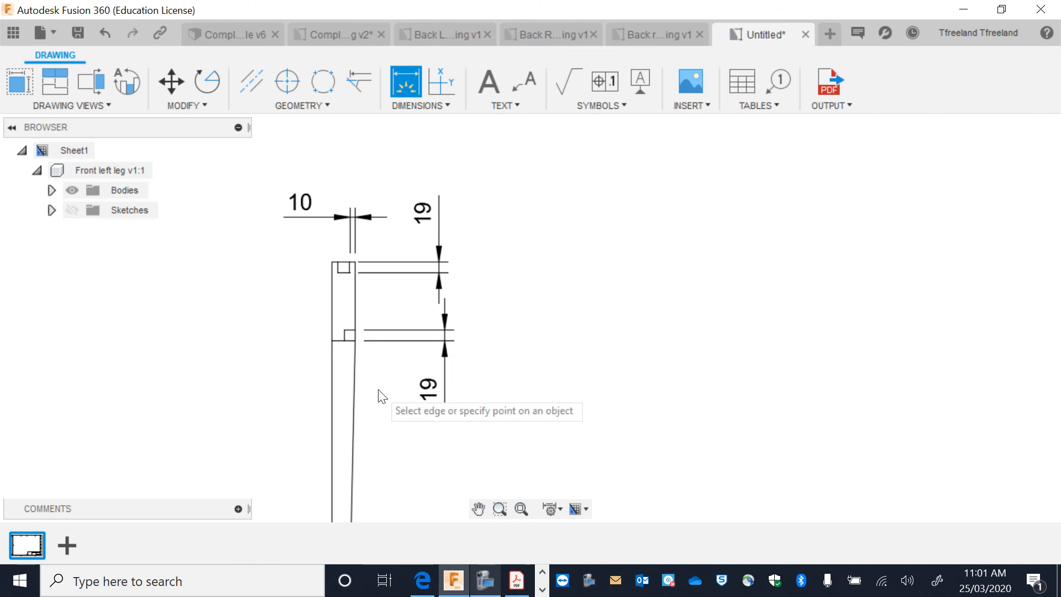
- Dimension the height of the straight upper section to the left of the front view
{"action": "left_click", "coordinate": [332, 340]}
{"action": "left_click", "coordinate": [332, 262]}
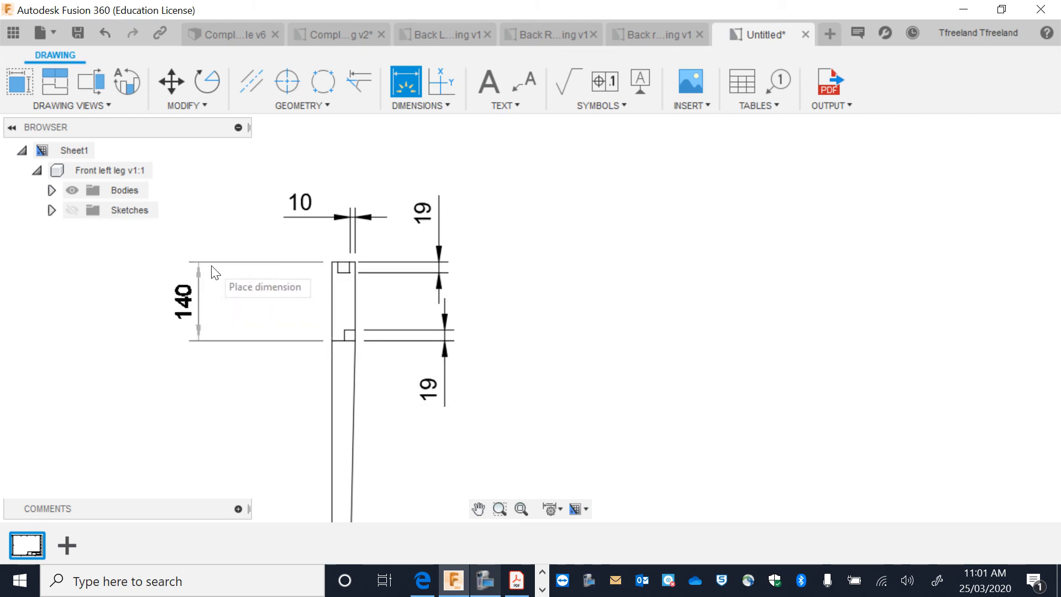
{"action": "left_click", "coordinate": [213, 284]}
- Dimension the leg's overall length to the right of the side view
{"action": "left_click", "coordinate": [478, 508]}
{"action": "mouse_move", "coordinate": [502, 490]}
{"action": "left_mouse_down"}
{"action": "mouse_move", "coordinate": [466, 325]}
{"action": "mouse_move", "coordinate": [241, 284]}
{"action": "left_mouse_up"}
{"action": "mouse_move", "coordinate": [905, 378]}
{"action": "left_mouse_down"}
{"action": "mouse_move", "coordinate": [767, 403]}
{"action": "mouse_move", "coordinate": [537, 390]}
{"action": "left_mouse_up"}
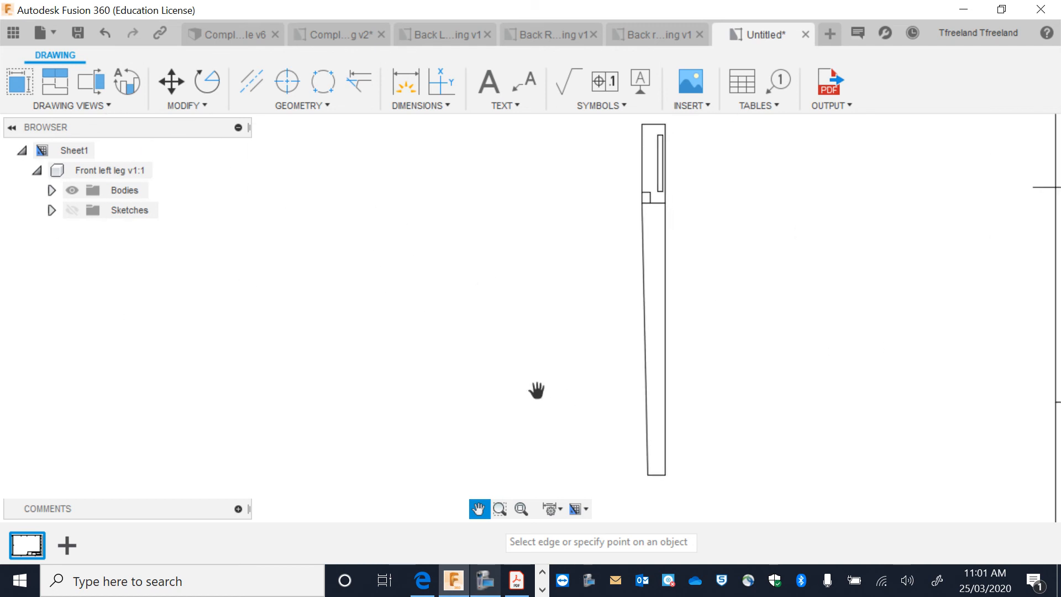
{"action": "left_click", "coordinate": [417, 91]}
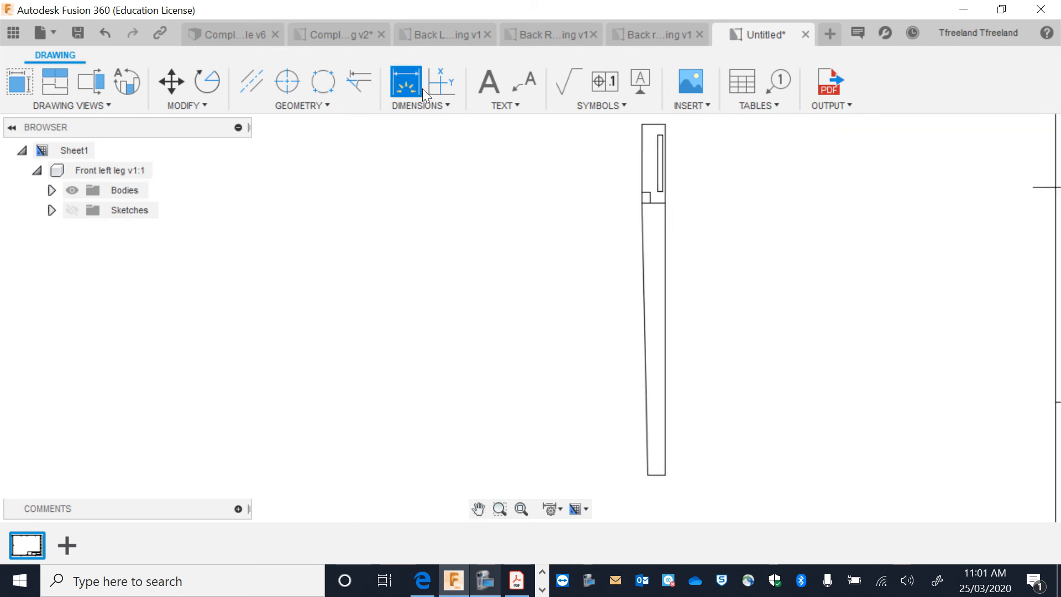
{"action": "left_click", "coordinate": [665, 125]}
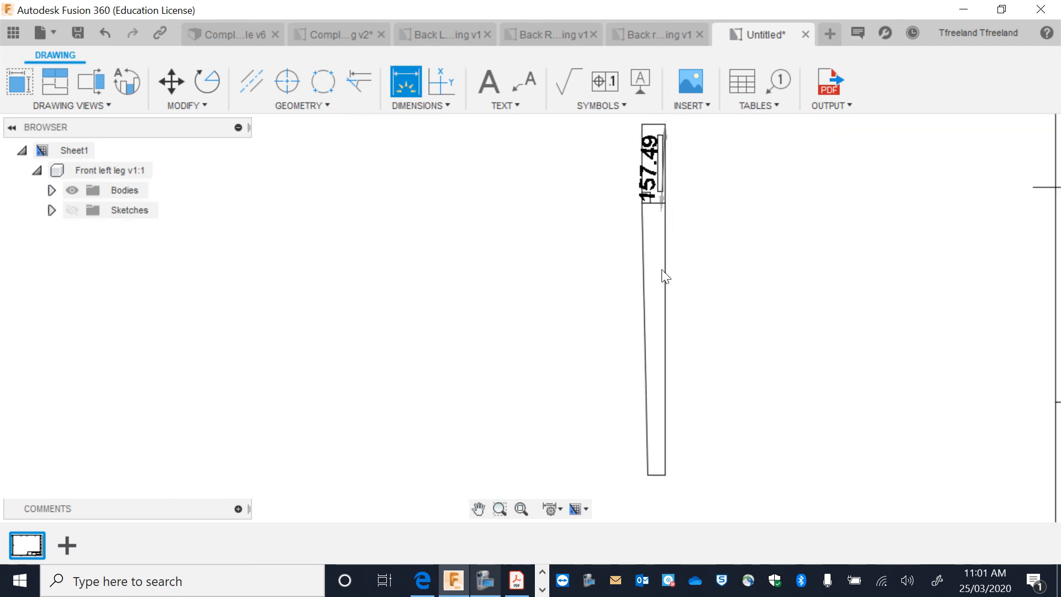
{"action": "left_click", "coordinate": [666, 477]}
{"action": "left_click", "coordinate": [879, 441]}
- Dimension the length of the narrow vertical slot in the side view
{"action": "scroll", "coordinate": [784, 324], "scroll_direction": "down", "scroll_amount": 3}
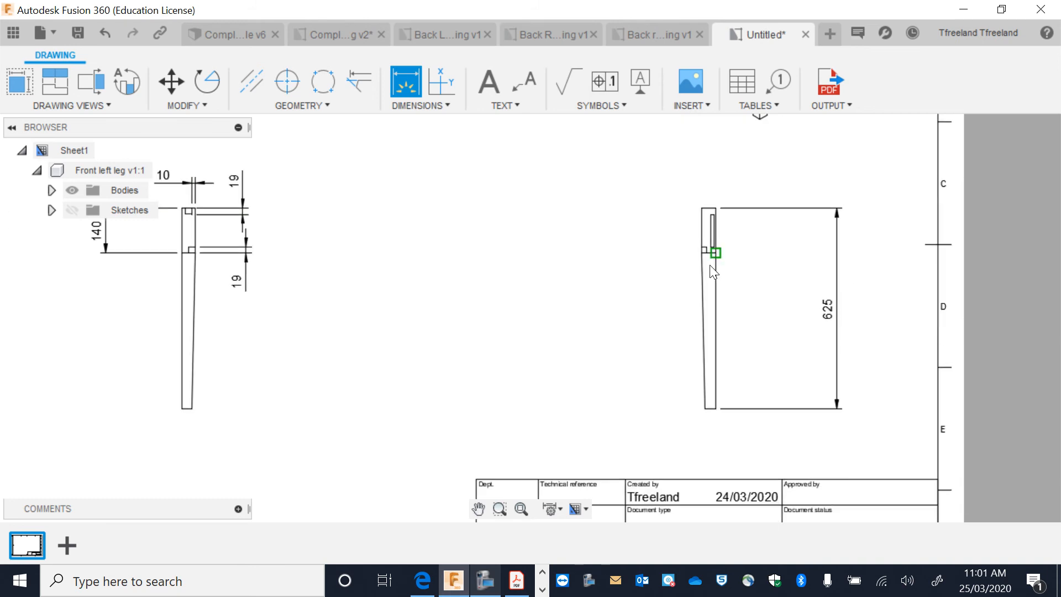
{"action": "scroll", "coordinate": [710, 252], "scroll_direction": "up", "scroll_amount": 4}
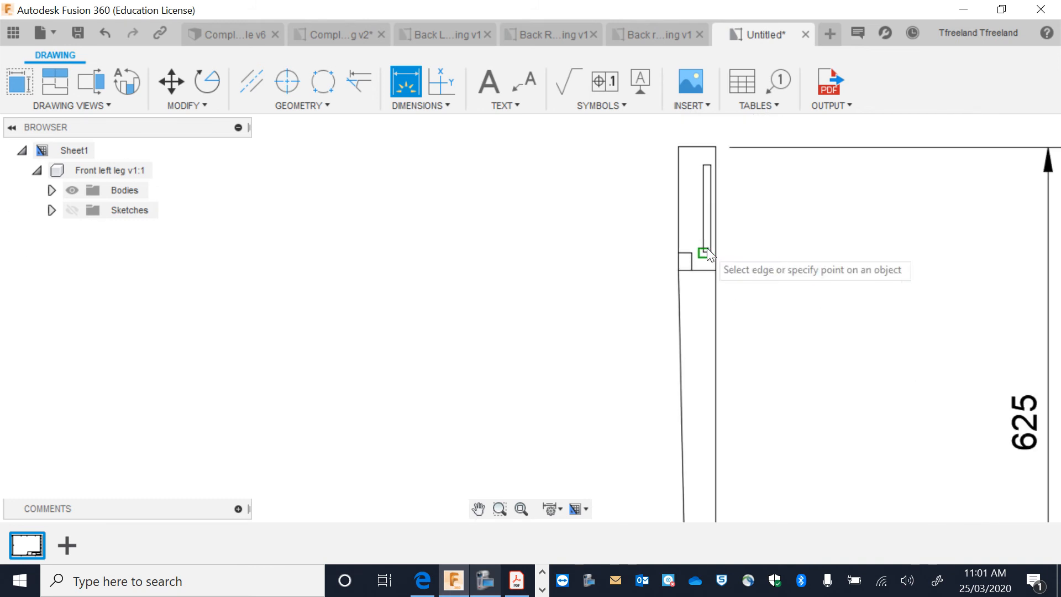
{"action": "left_click", "coordinate": [707, 249]}
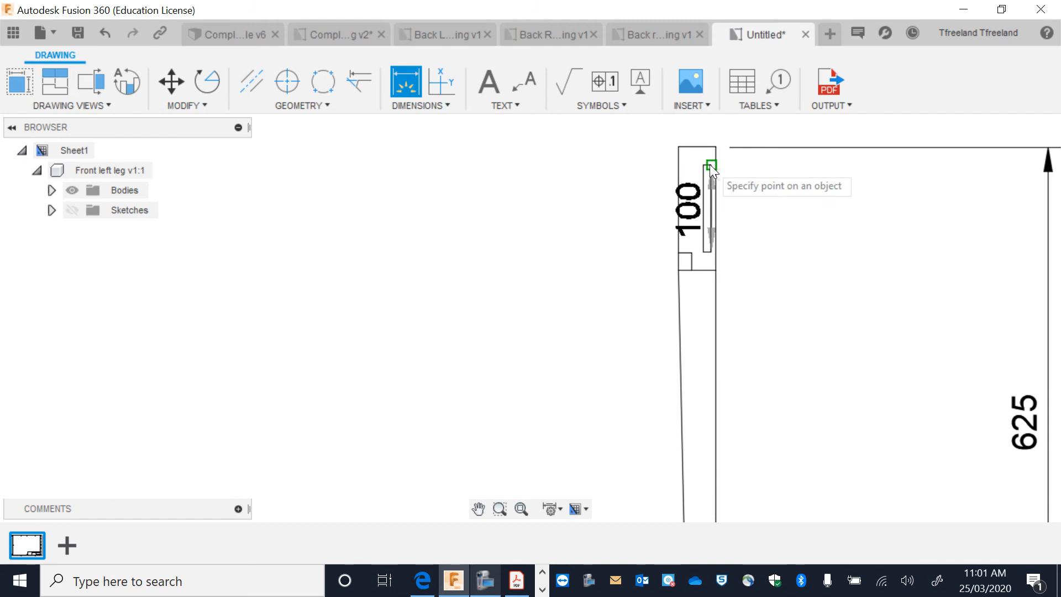
{"action": "left_click", "coordinate": [710, 165]}
{"action": "left_click", "coordinate": [803, 177]}
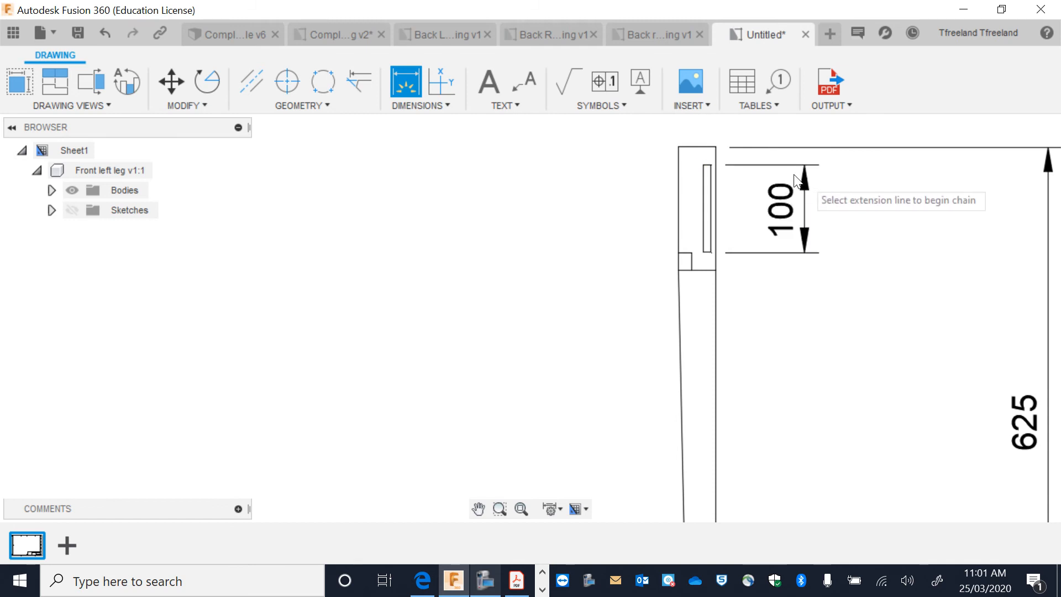
- Dimension the distance from the slot's upper end to the top of the leg, aligned with the slot length dimension
{"action": "left_click", "coordinate": [711, 167]}
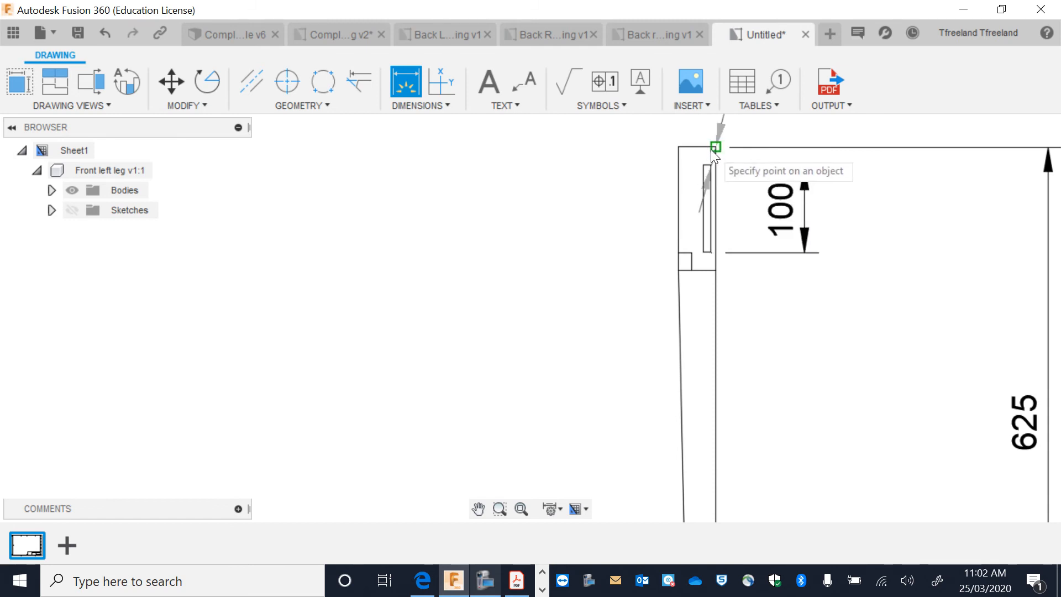
{"action": "scroll", "coordinate": [710, 149], "scroll_direction": "down", "scroll_amount": 6}
{"action": "scroll", "coordinate": [701, 149], "scroll_direction": "up", "scroll_amount": 5}
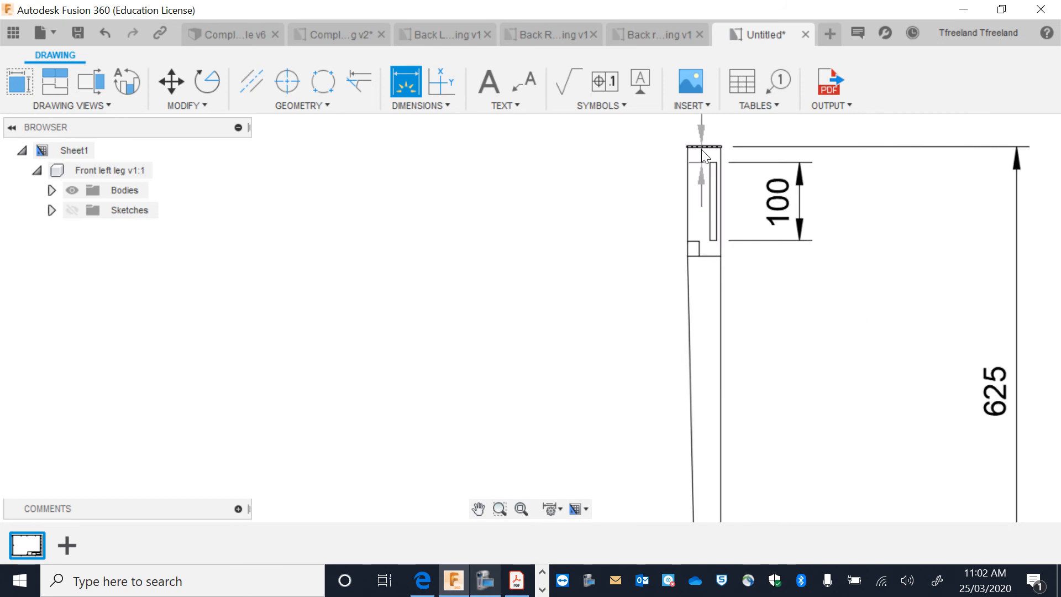
{"action": "scroll", "coordinate": [701, 149], "scroll_direction": "up", "scroll_amount": 4}
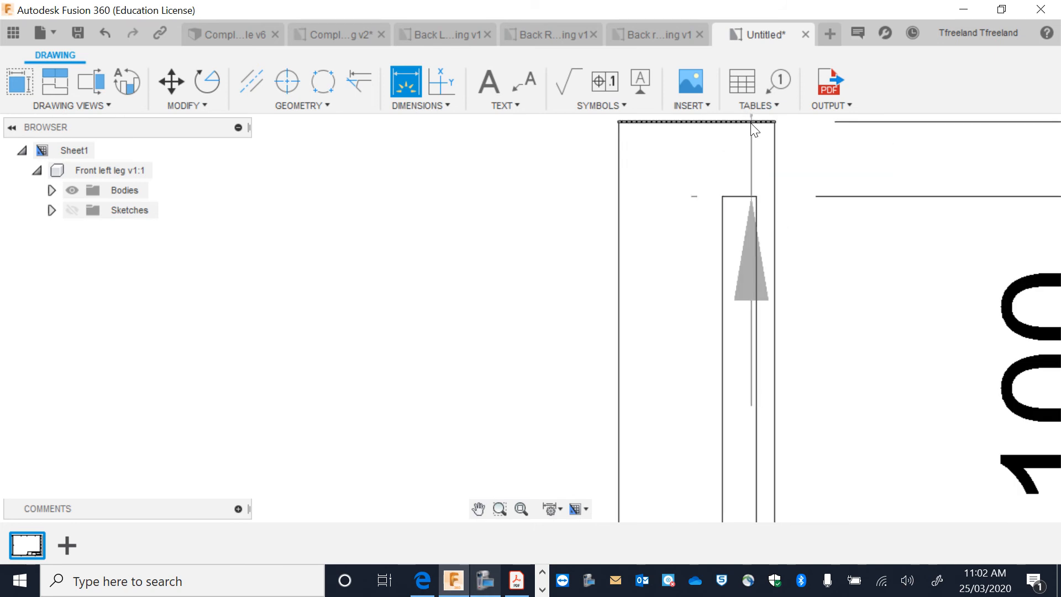
{"action": "left_click", "coordinate": [753, 126]}
{"action": "scroll", "coordinate": [888, 161], "scroll_direction": "down", "scroll_amount": 4}
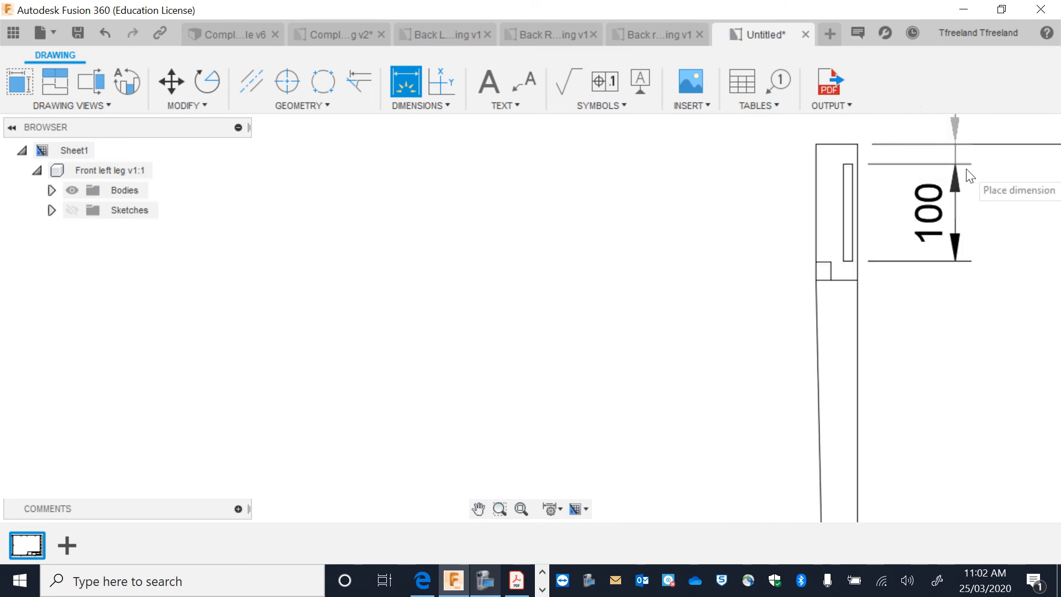
{"action": "left_click", "coordinate": [933, 143]}
{"action": "scroll", "coordinate": [933, 142], "scroll_direction": "down", "scroll_amount": 3}
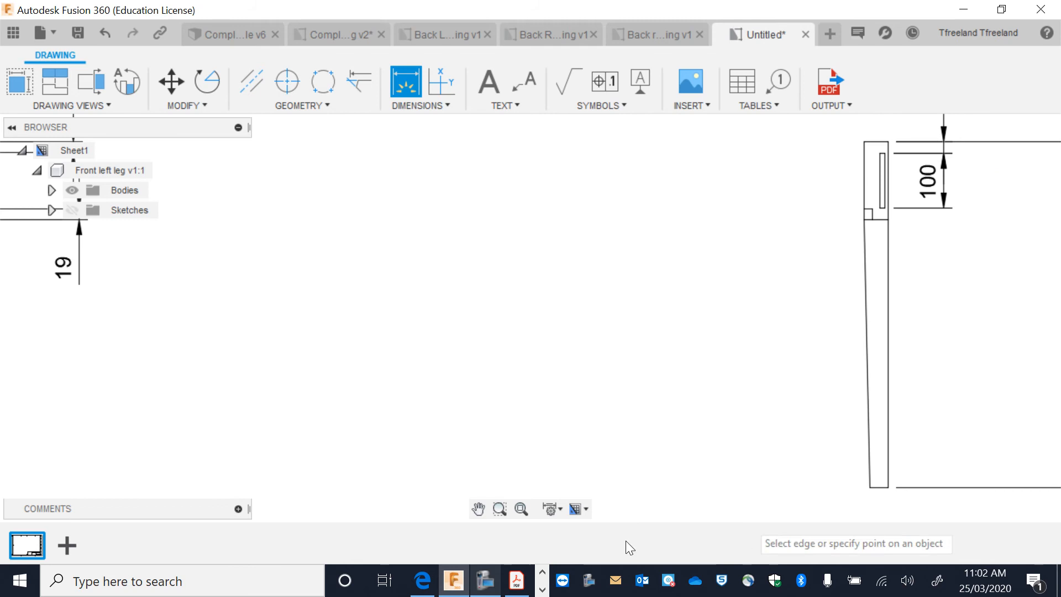
{"action": "left_click", "coordinate": [478, 509]}
{"action": "mouse_move", "coordinate": [684, 331]}
{"action": "left_mouse_down"}
{"action": "mouse_move", "coordinate": [625, 371]}
{"action": "mouse_move", "coordinate": [562, 395]}
{"action": "left_mouse_up"}
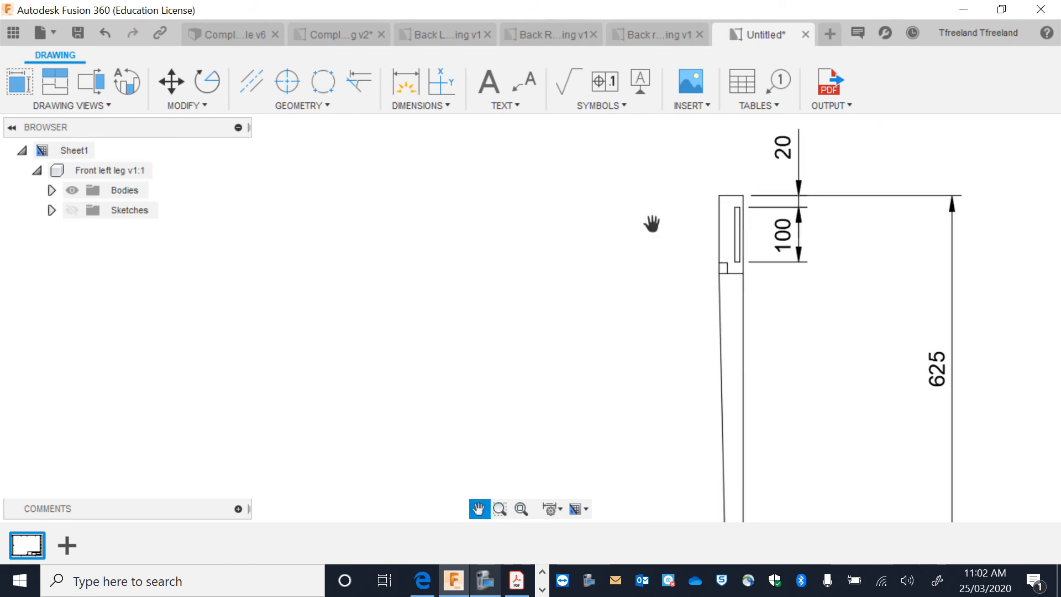
- Dimension the width of the narrow vertical slot, placing the dimension above the side view
{"action": "left_click", "coordinate": [417, 80]}
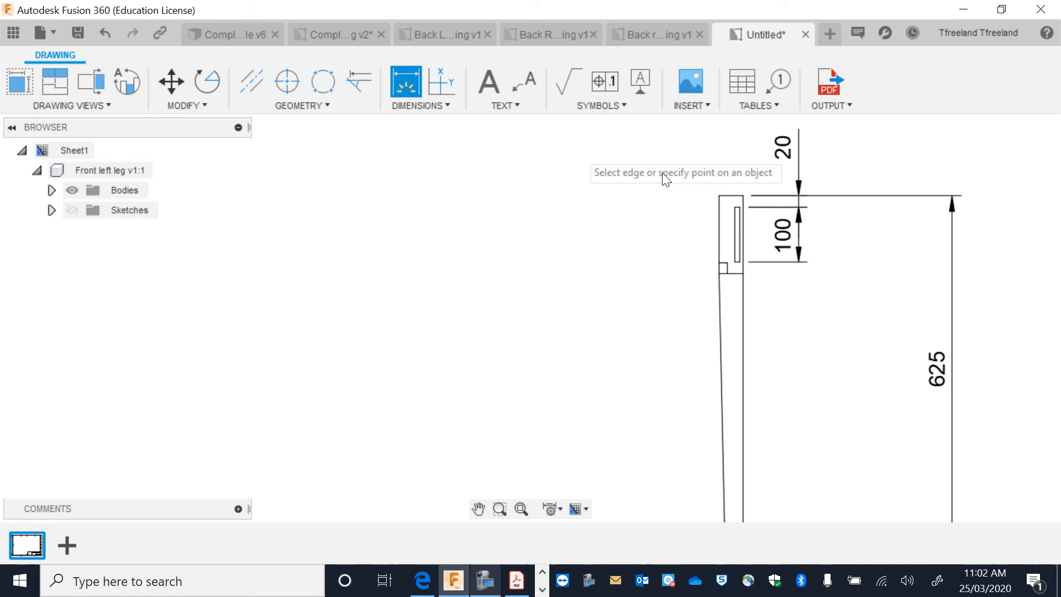
{"action": "left_click", "coordinate": [734, 207]}
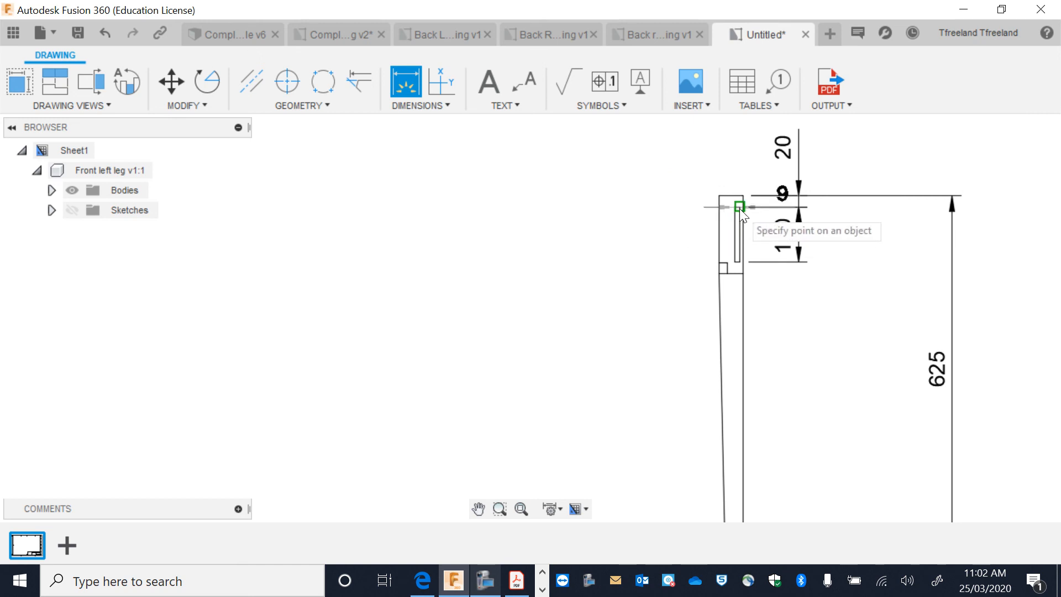
{"action": "left_click", "coordinate": [739, 208]}
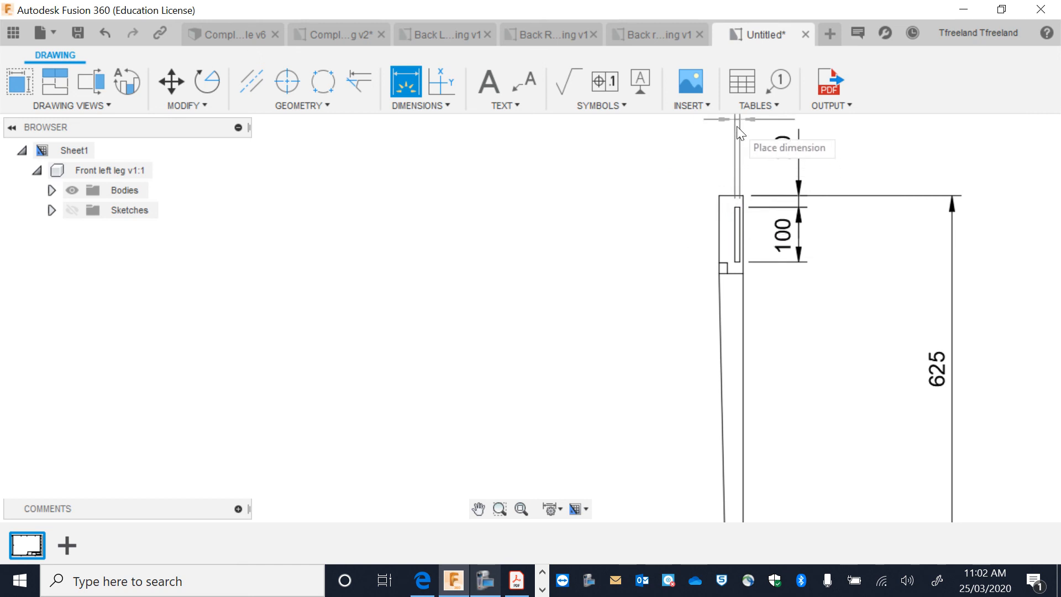
{"action": "left_click", "coordinate": [738, 207]}
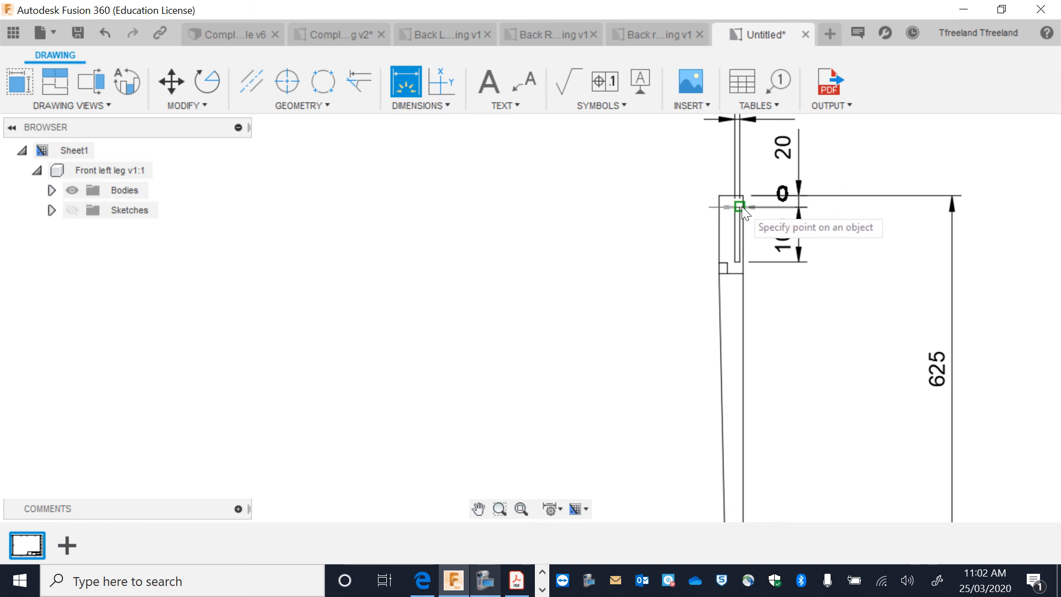
{"action": "left_click", "coordinate": [743, 197]}
{"action": "scroll", "coordinate": [743, 205], "scroll_direction": "up", "scroll_amount": 5}
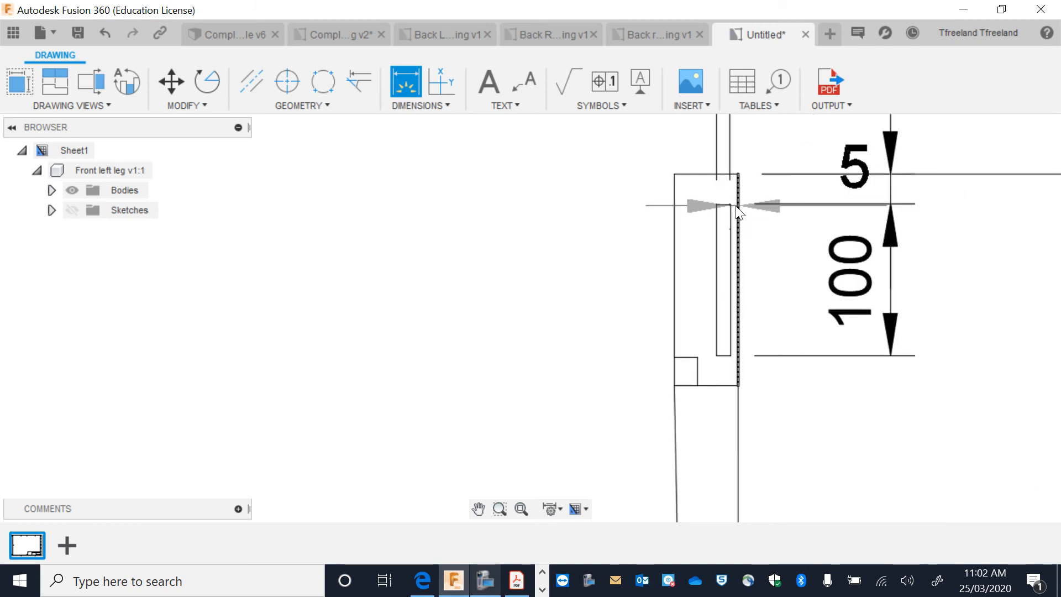
{"action": "left_click", "coordinate": [479, 509]}
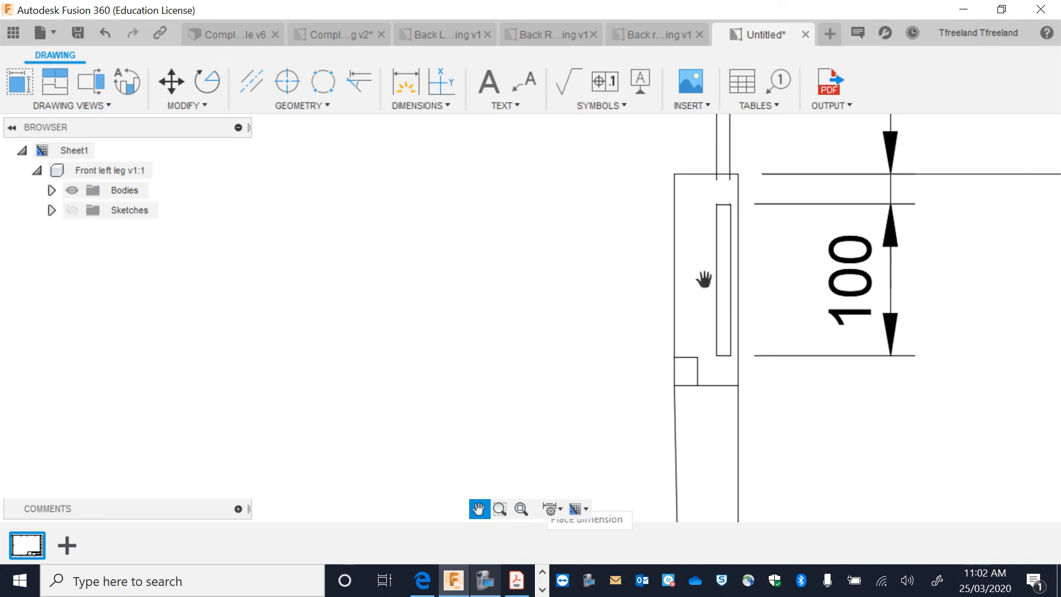
{"action": "mouse_move", "coordinate": [799, 175]}
{"action": "left_mouse_down"}
{"action": "mouse_move", "coordinate": [634, 393]}
{"action": "mouse_move", "coordinate": [599, 406]}
{"action": "left_mouse_up"}
{"action": "key", "text": "Escape"}
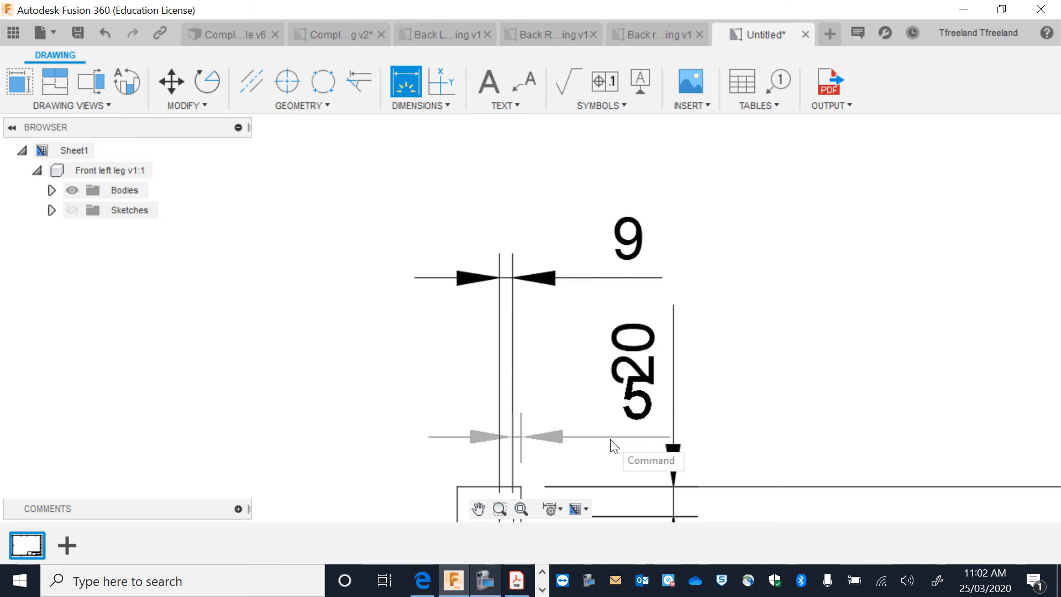
{"action": "key", "text": "Escape"}
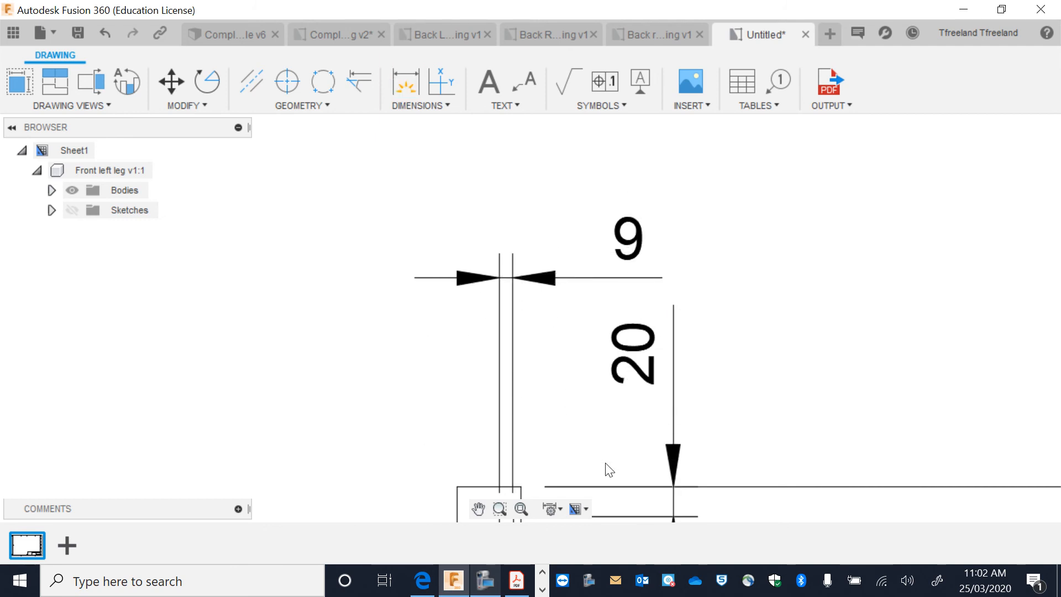
- Dimension the width of the small notch above the side view, with its dimension line lower than the slot width dimension
{"action": "scroll", "coordinate": [481, 505], "scroll_direction": "down", "scroll_amount": 5}
{"action": "left_click", "coordinate": [478, 508]}
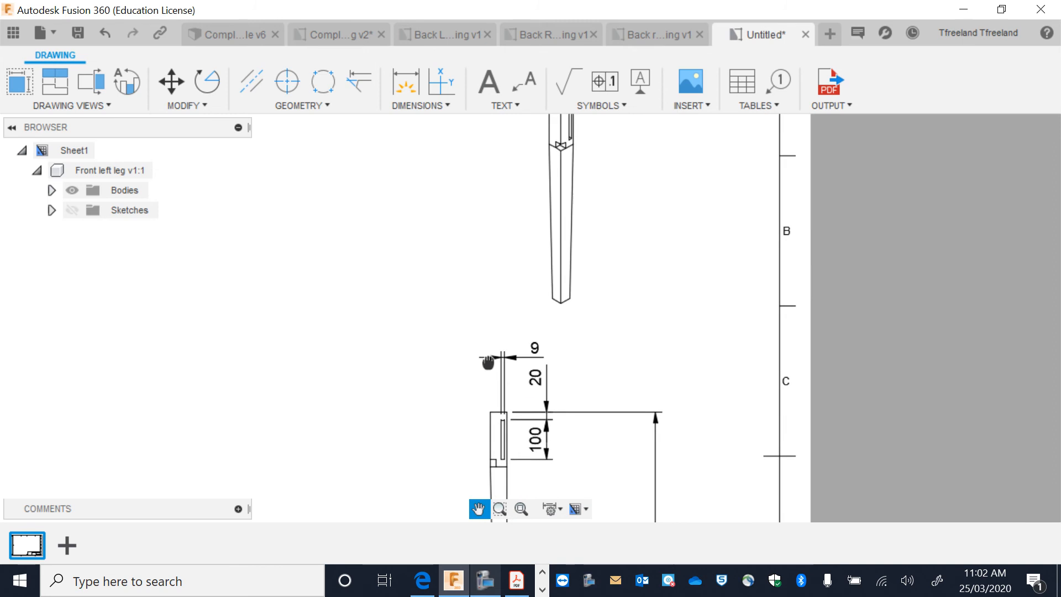
{"action": "mouse_move", "coordinate": [488, 360]}
{"action": "left_mouse_down"}
{"action": "mouse_move", "coordinate": [450, 284]}
{"action": "mouse_move", "coordinate": [451, 296]}
{"action": "left_mouse_up"}
{"action": "scroll", "coordinate": [508, 298], "scroll_direction": "up", "scroll_amount": 2}
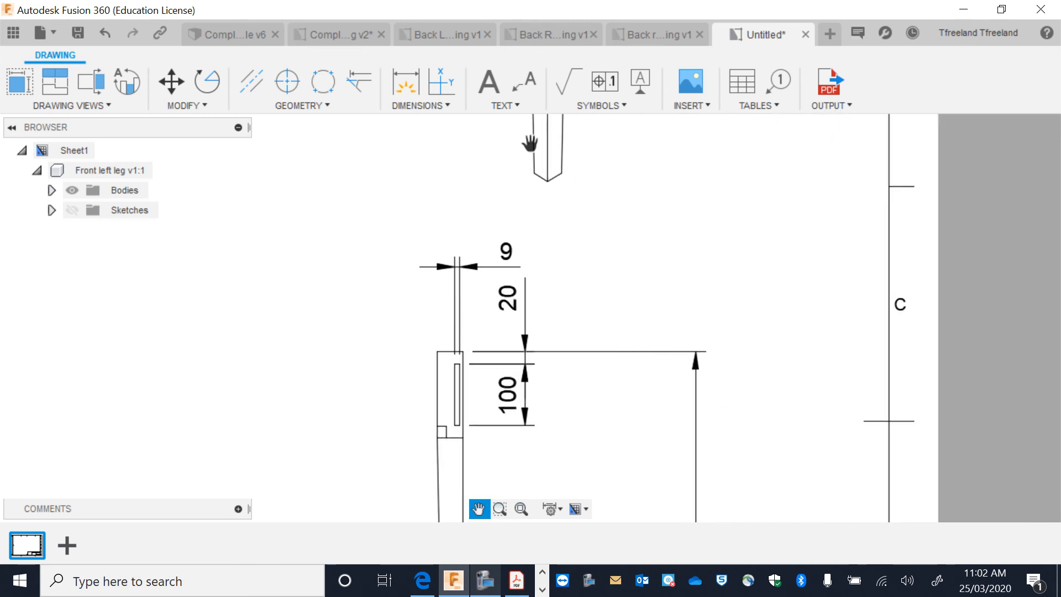
{"action": "left_click", "coordinate": [405, 86]}
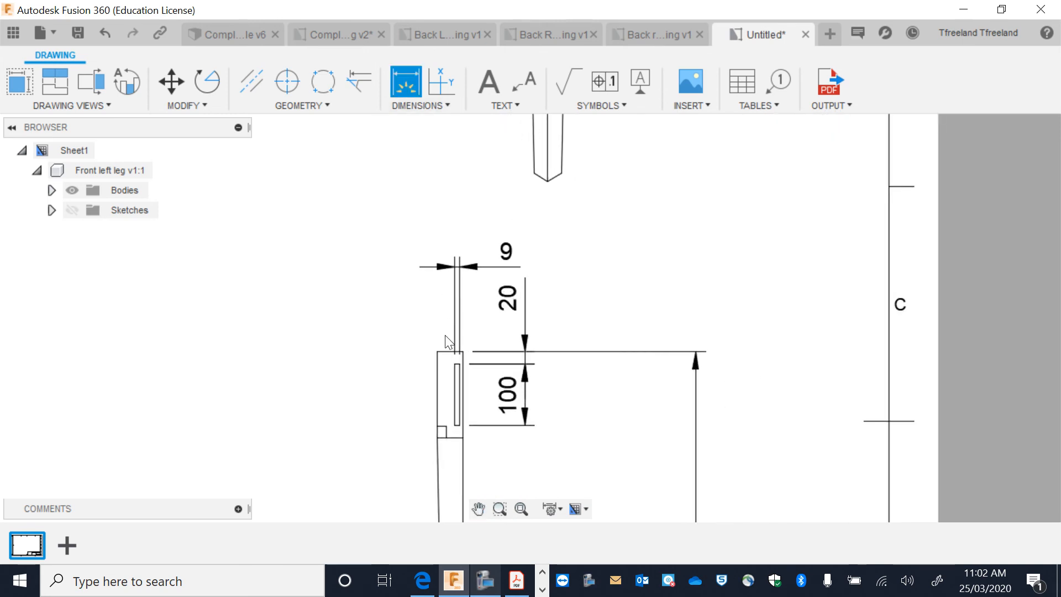
{"action": "left_click", "coordinate": [443, 425]}
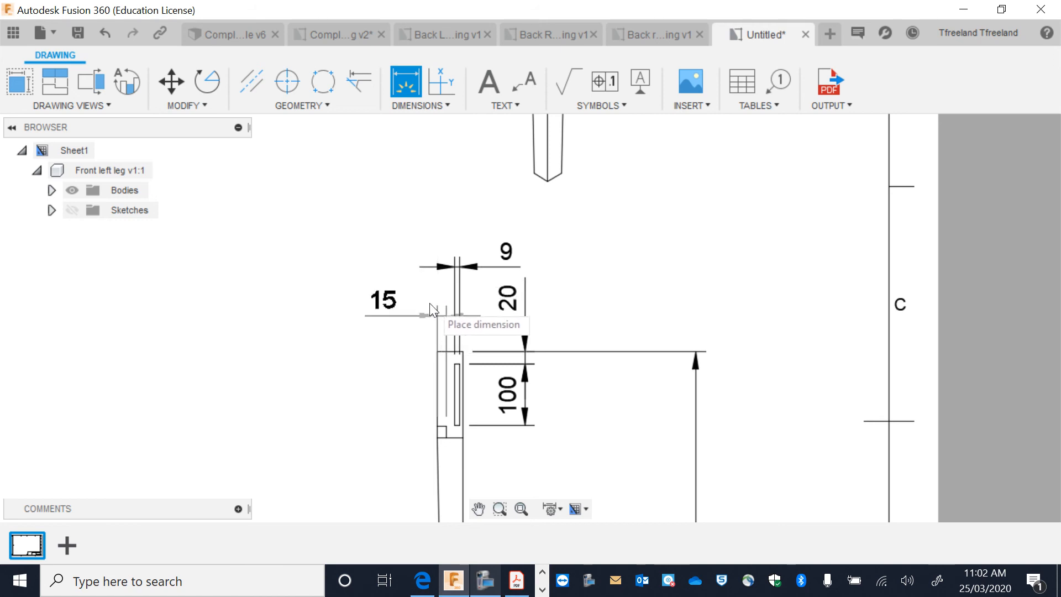
{"action": "left_click", "coordinate": [433, 264]}
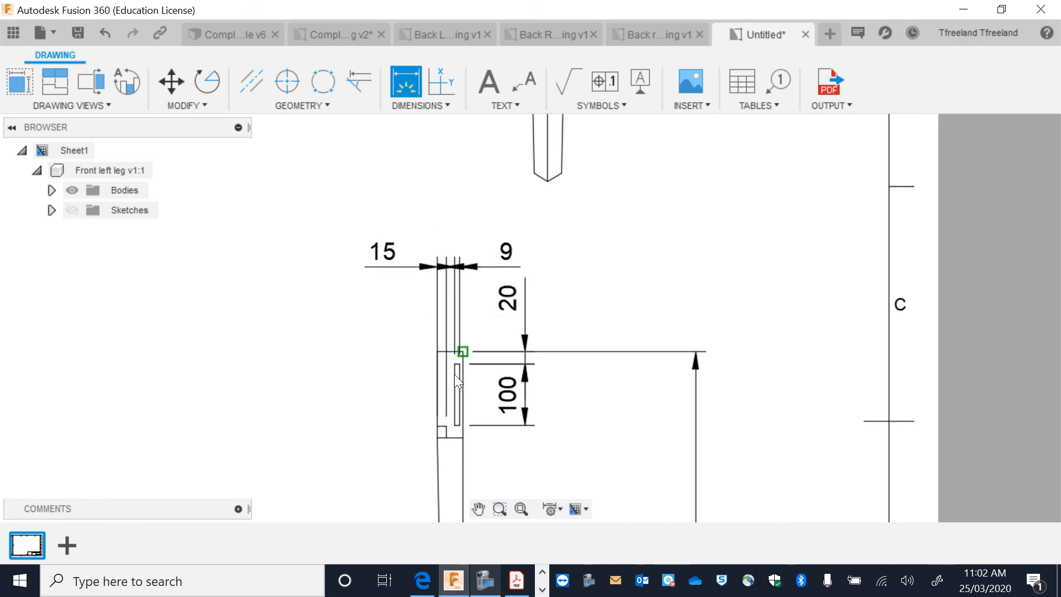
{"action": "key", "text": "Escape"}
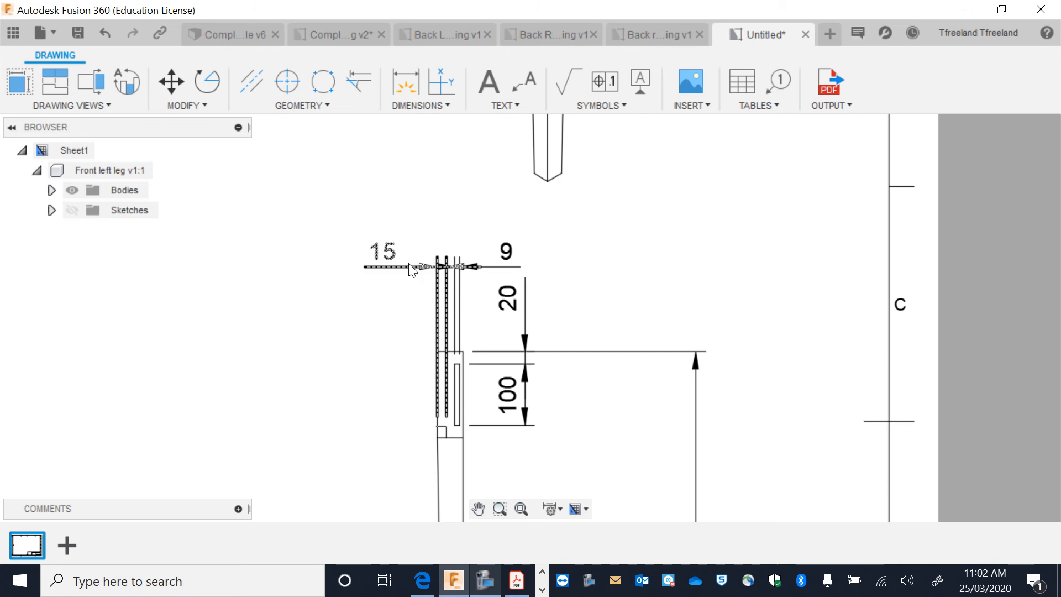
{"action": "left_click", "coordinate": [421, 268]}
{"action": "left_click_drag", "start_coordinate": [383, 251], "coordinate": [380, 300]}
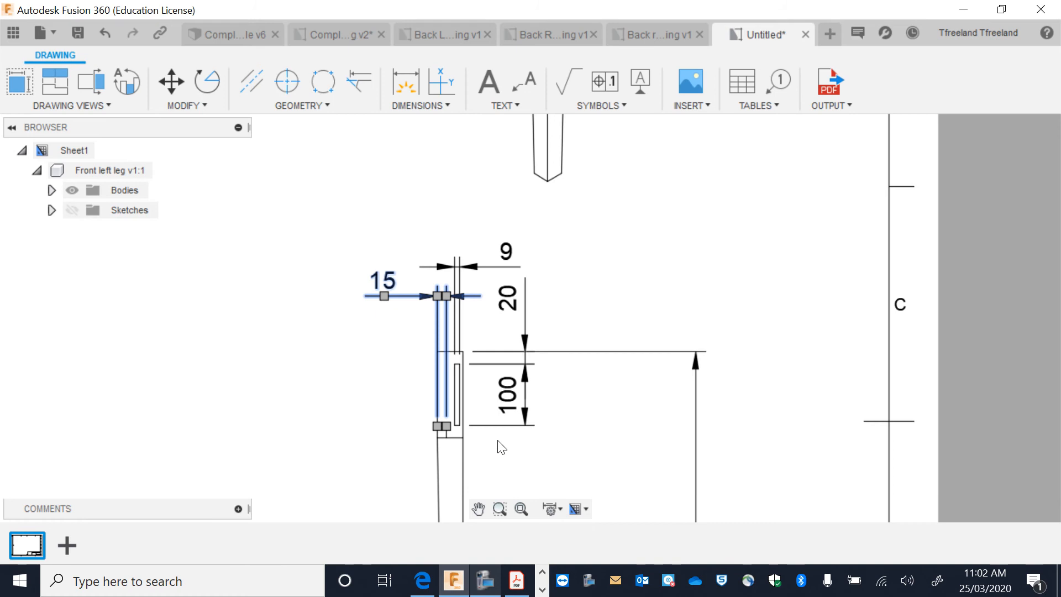
- Add the text label "FRONT VIEW" beneath the leg's front view
{"action": "scroll", "coordinate": [491, 445], "scroll_direction": "down", "scroll_amount": 3}
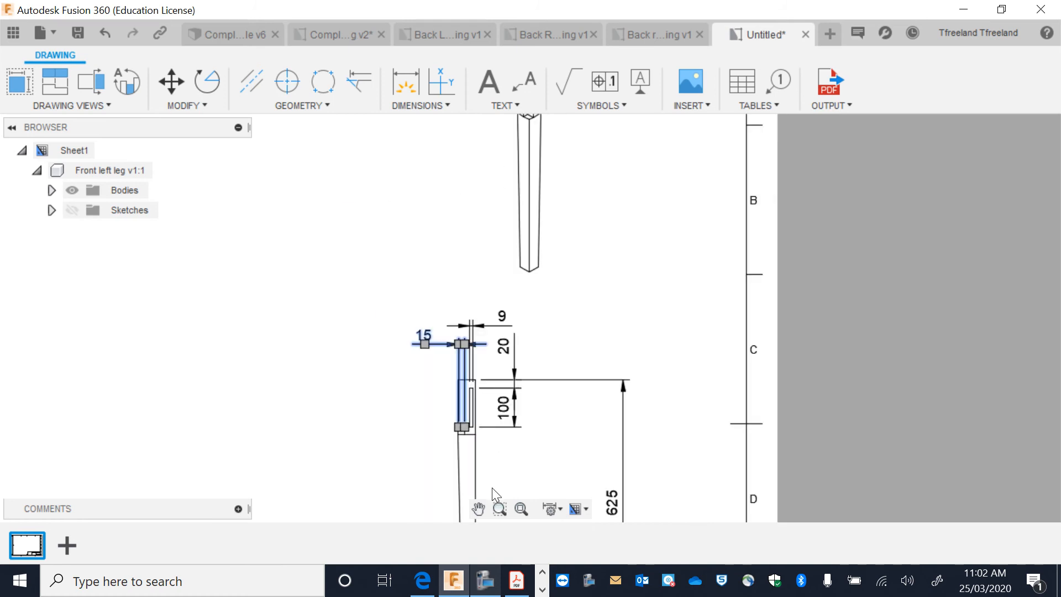
{"action": "left_click", "coordinate": [478, 508]}
{"action": "left_click_drag", "start_coordinate": [500, 435], "coordinate": [499, 226]}
{"action": "scroll", "coordinate": [502, 414], "scroll_direction": "down", "scroll_amount": 3}
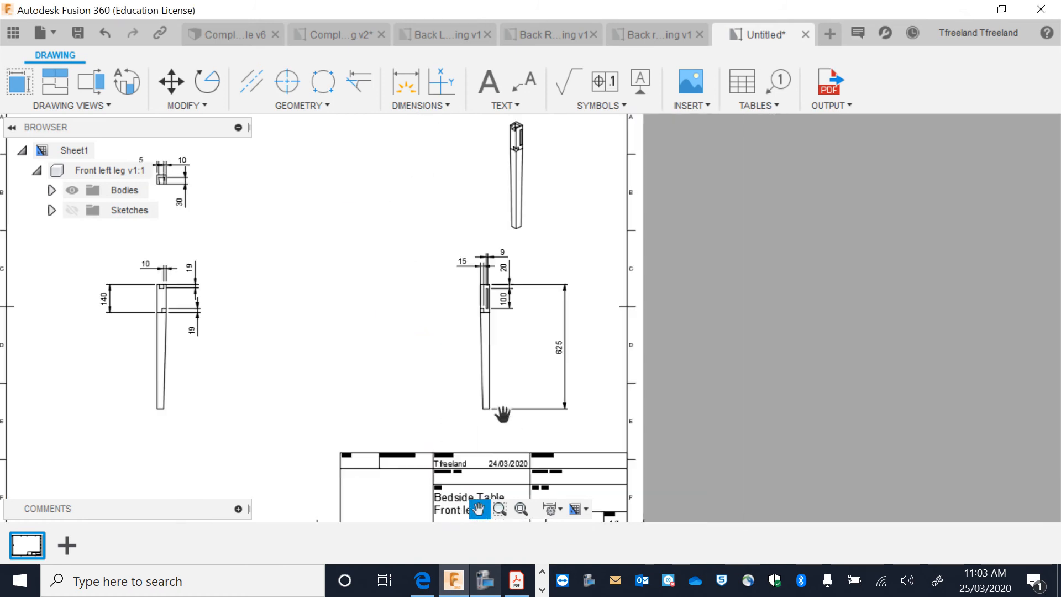
{"action": "mouse_move", "coordinate": [287, 303]}
{"action": "left_mouse_down"}
{"action": "mouse_move", "coordinate": [324, 304]}
{"action": "mouse_move", "coordinate": [310, 318]}
{"action": "left_mouse_up"}
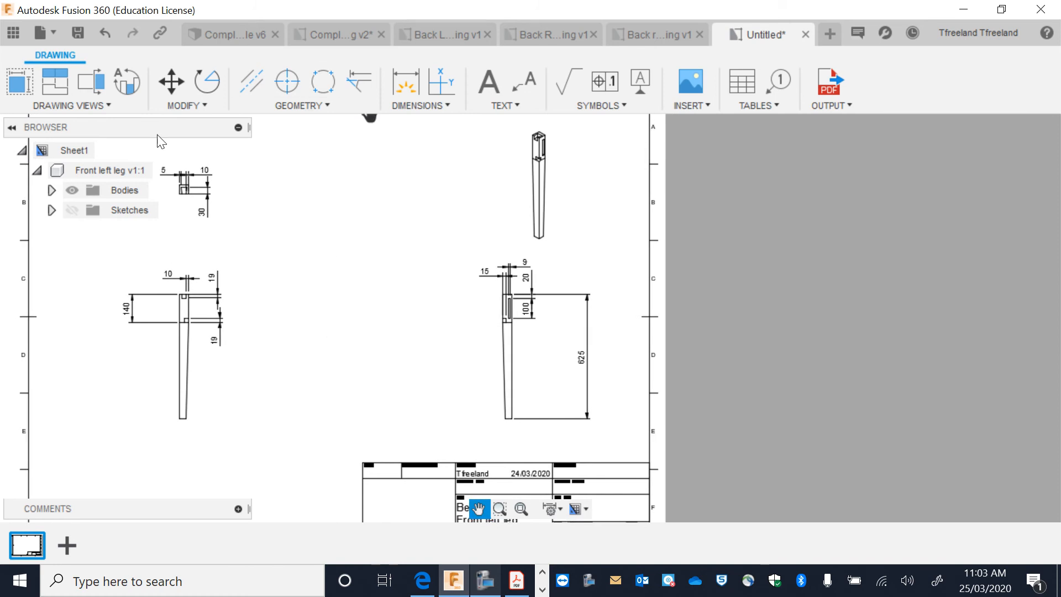
{"action": "left_click", "coordinate": [499, 88]}
{"action": "left_click", "coordinate": [138, 426]}
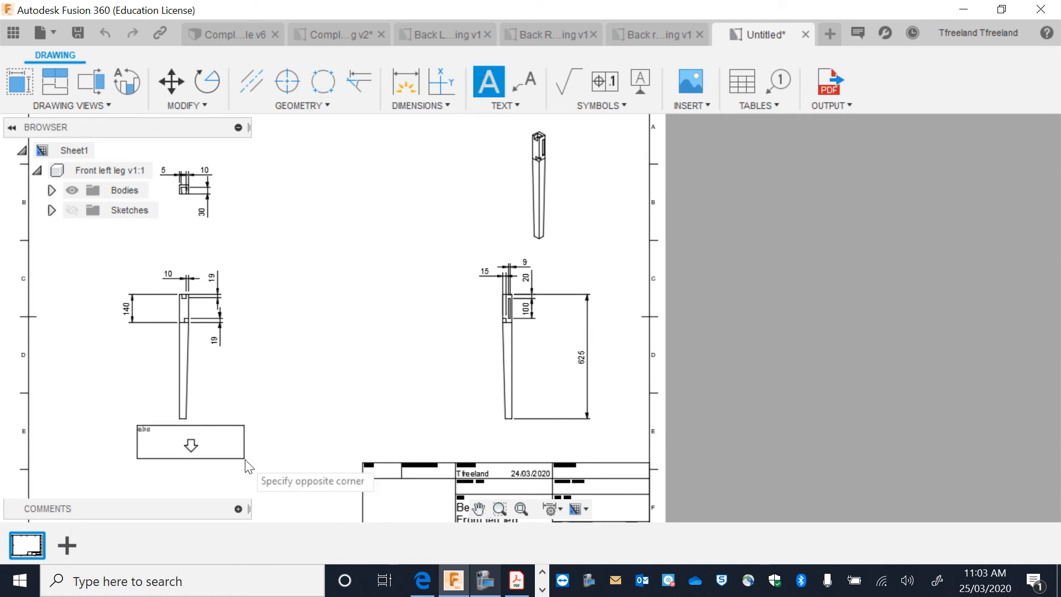
{"action": "left_click", "coordinate": [250, 467]}
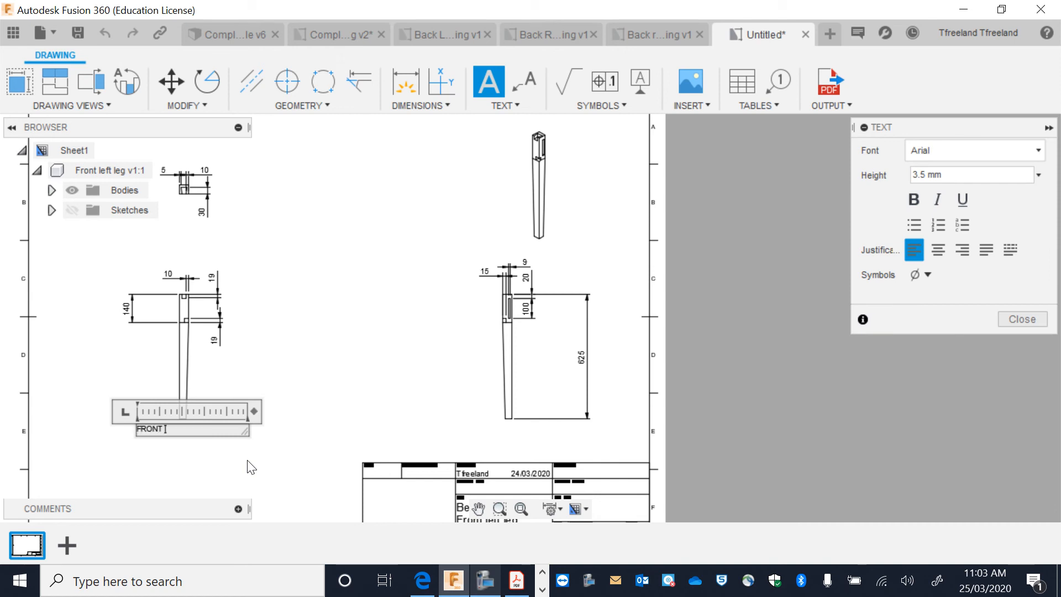
{"action": "left_click", "coordinate": [250, 467]}
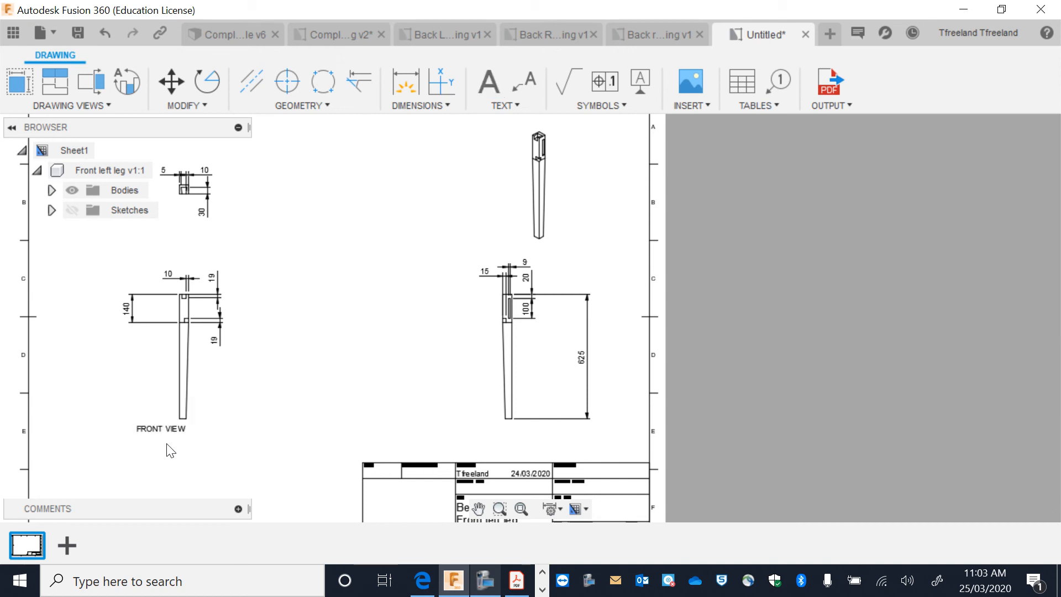
- Reposition the "FRONT VIEW" label so it sits centred just below the foot of the leg
{"action": "left_click", "coordinate": [137, 426]}
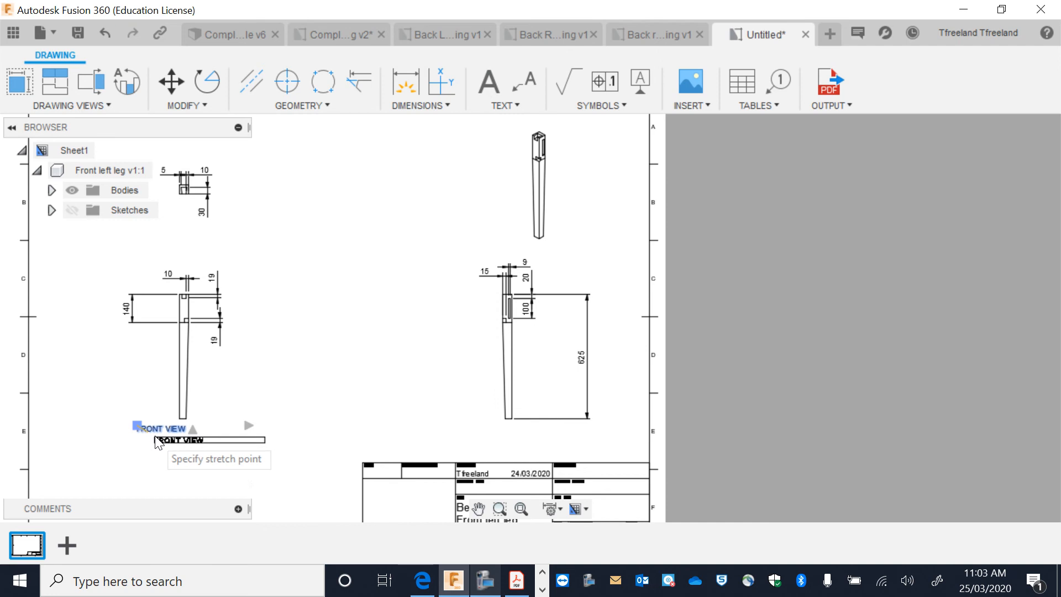
{"action": "left_click", "coordinate": [154, 452]}
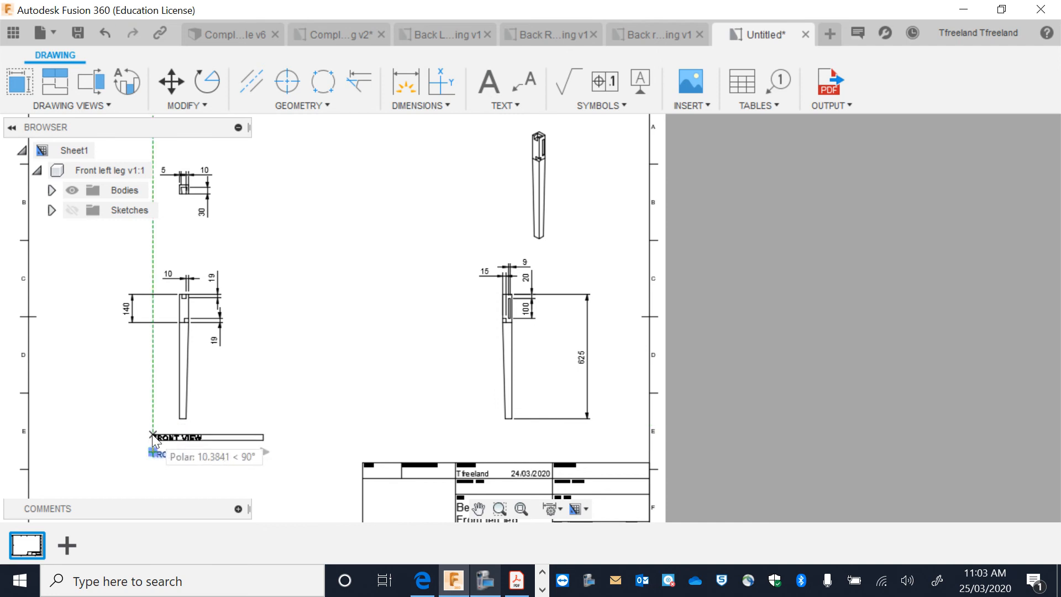
{"action": "left_click", "coordinate": [152, 451]}
{"action": "left_click", "coordinate": [164, 431]}
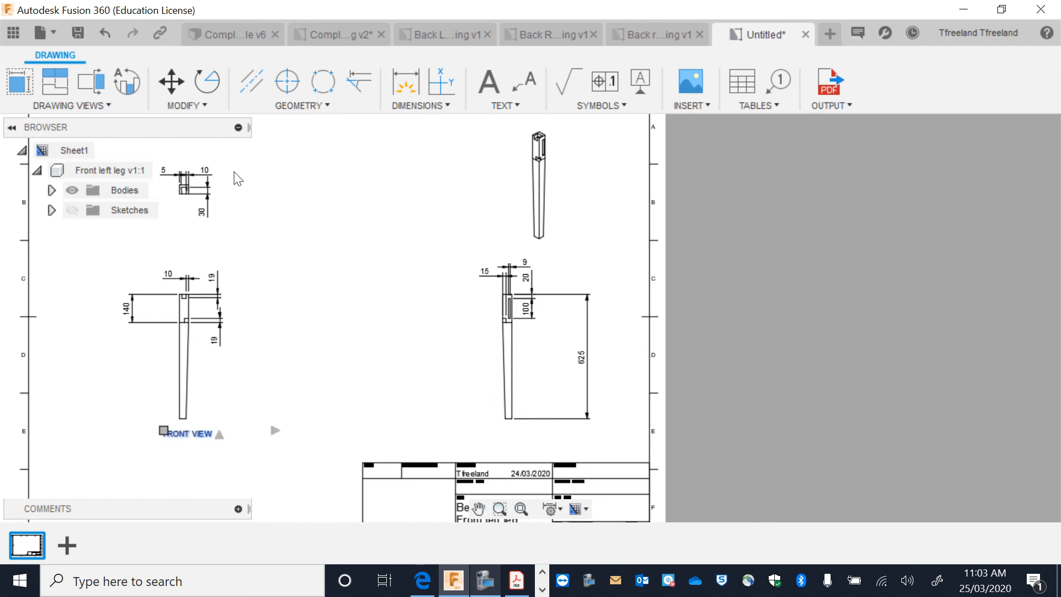
- Add the text label "SIDE VIEW" and centre it just below the leg's side view
{"action": "left_click", "coordinate": [490, 93]}
{"action": "left_click", "coordinate": [462, 417]}
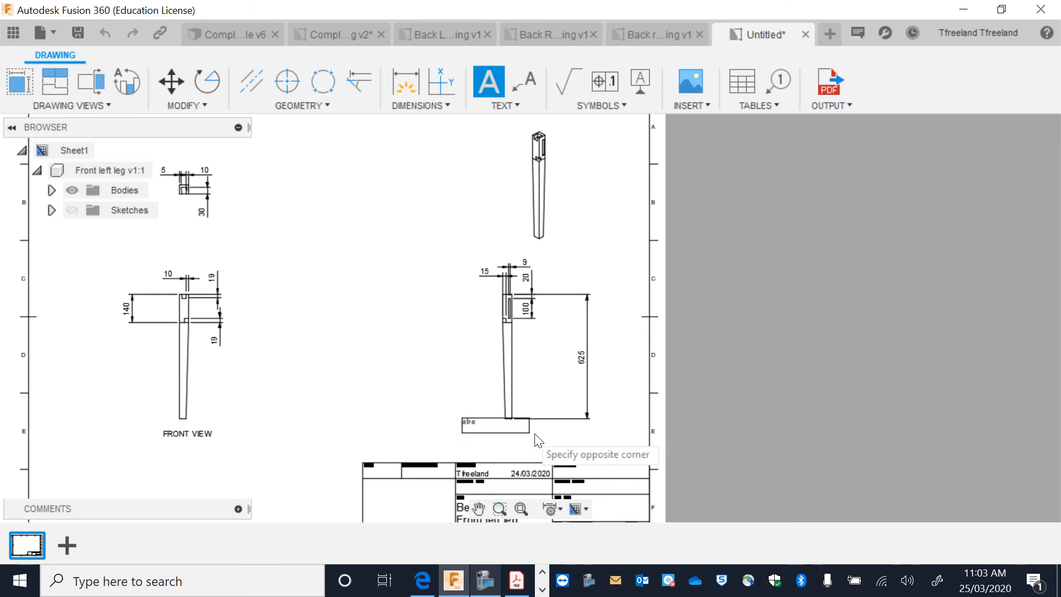
{"action": "left_click", "coordinate": [575, 446]}
{"action": "type", "text": "S"}
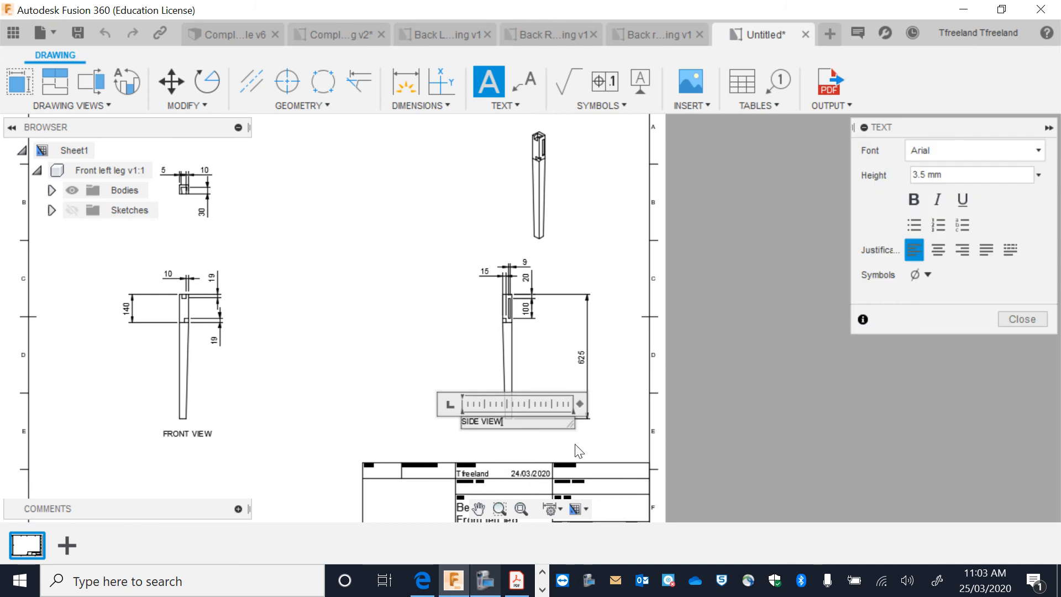
{"action": "type", "text": "IDE VIEW"}
{"action": "left_click", "coordinate": [578, 451]}
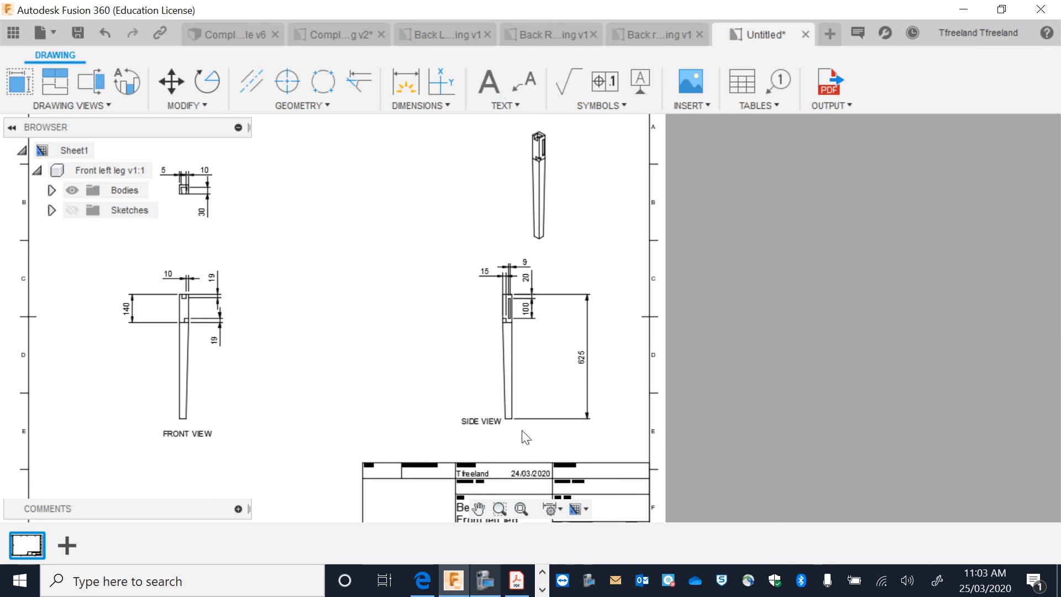
{"action": "left_click", "coordinate": [462, 419]}
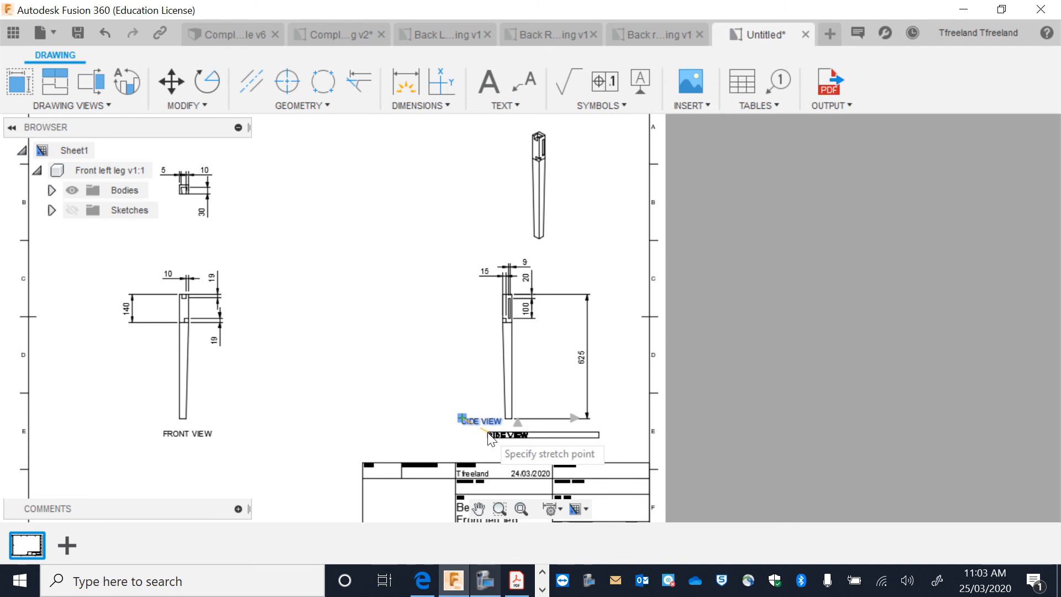
{"action": "left_click", "coordinate": [486, 435]}
- Add the text label "TOP VIEW" in the space between the top view and the front view
{"action": "left_click", "coordinate": [488, 88]}
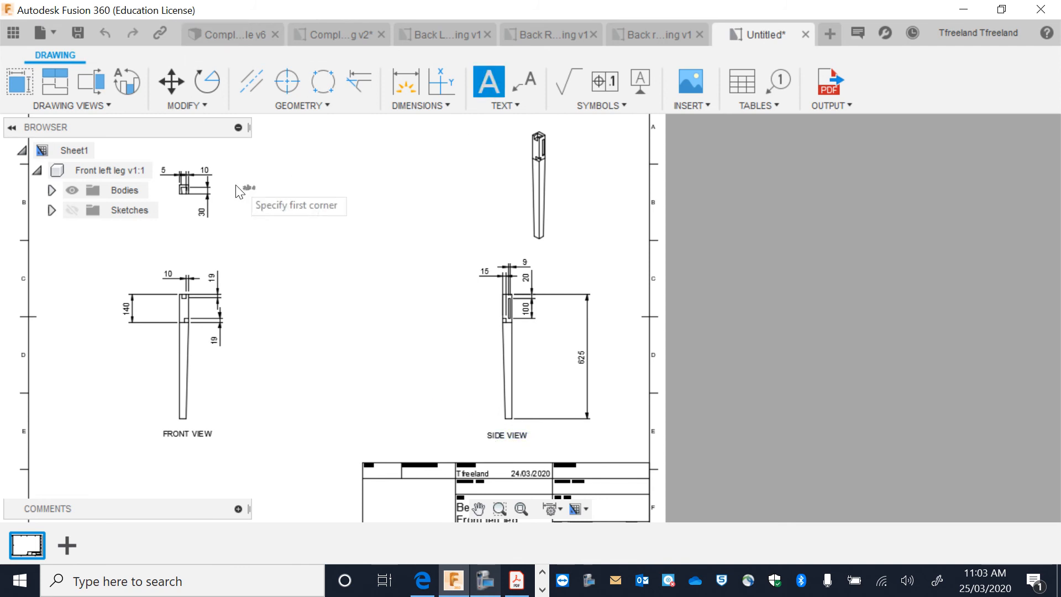
{"action": "left_click", "coordinate": [151, 226]}
{"action": "left_click", "coordinate": [290, 249]}
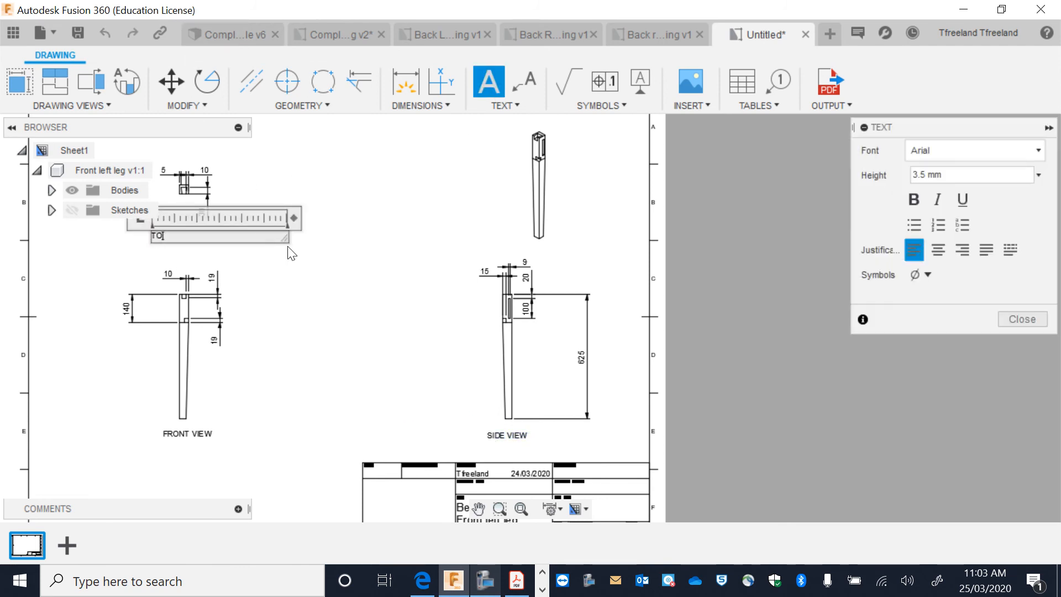
{"action": "key", "text": "Escape"}
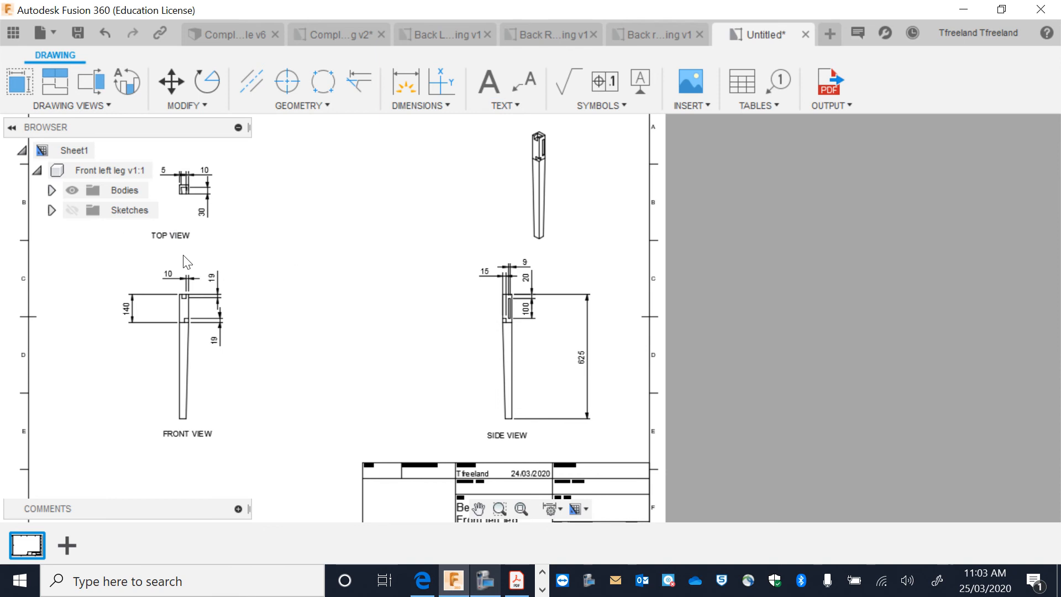
- Reposition the "TOP VIEW" label so it sits just beneath the top view and its dimensions
{"action": "left_click", "coordinate": [147, 230]}
{"action": "key", "text": "Escape"}
{"action": "left_click", "coordinate": [152, 232]}
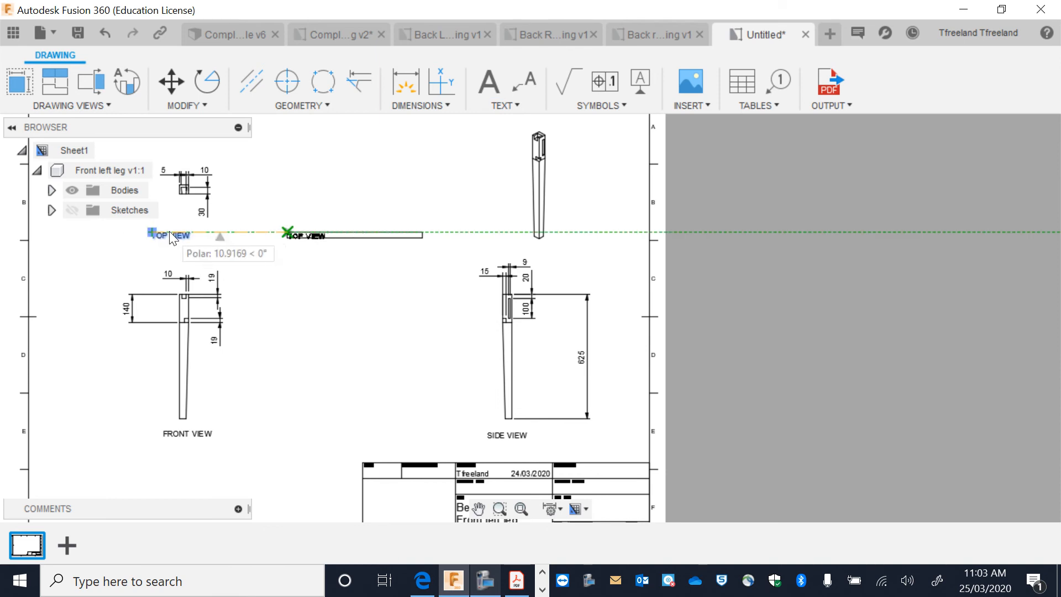
{"action": "left_click", "coordinate": [176, 257]}
{"action": "double_click", "coordinate": [172, 251]}
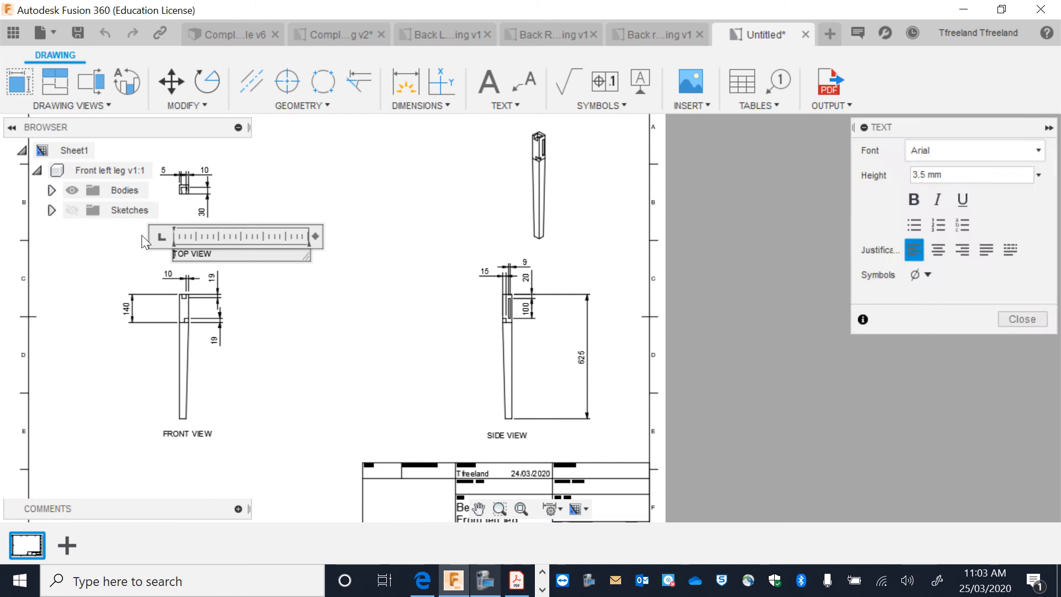
{"action": "key", "text": "Escape"}
{"action": "left_click", "coordinate": [173, 252]}
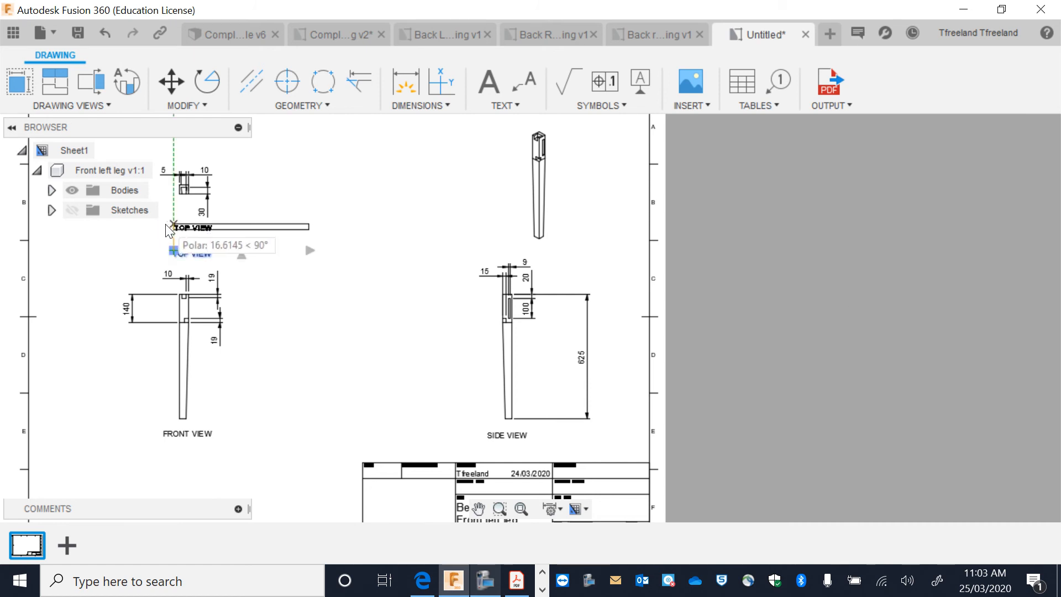
{"action": "left_click", "coordinate": [168, 225]}
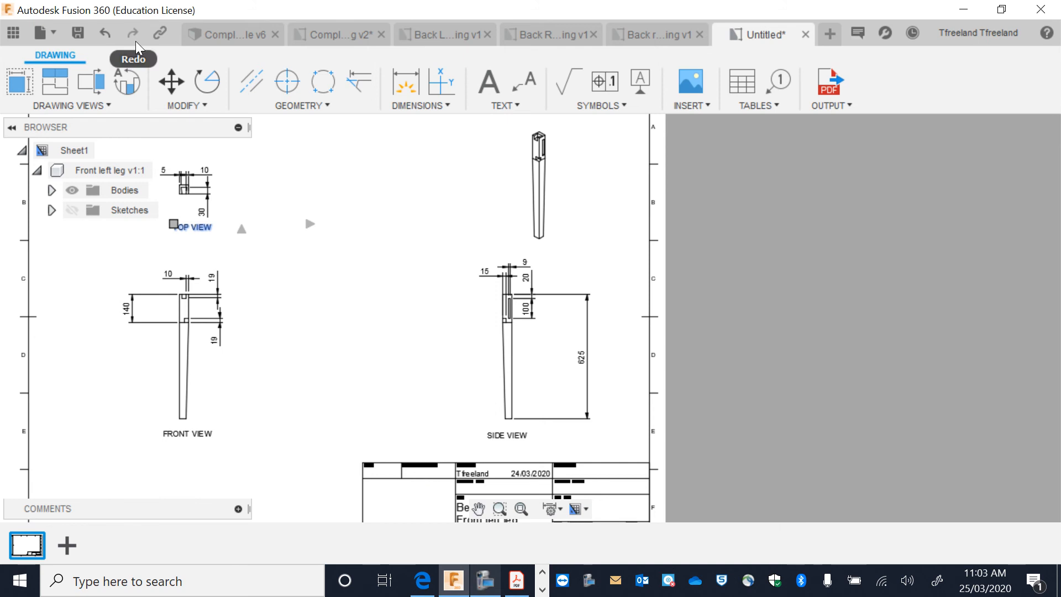
- Save the drawing as "Front left leg Drawing" in the Bedside Table folder
{"action": "left_click", "coordinate": [83, 35]}
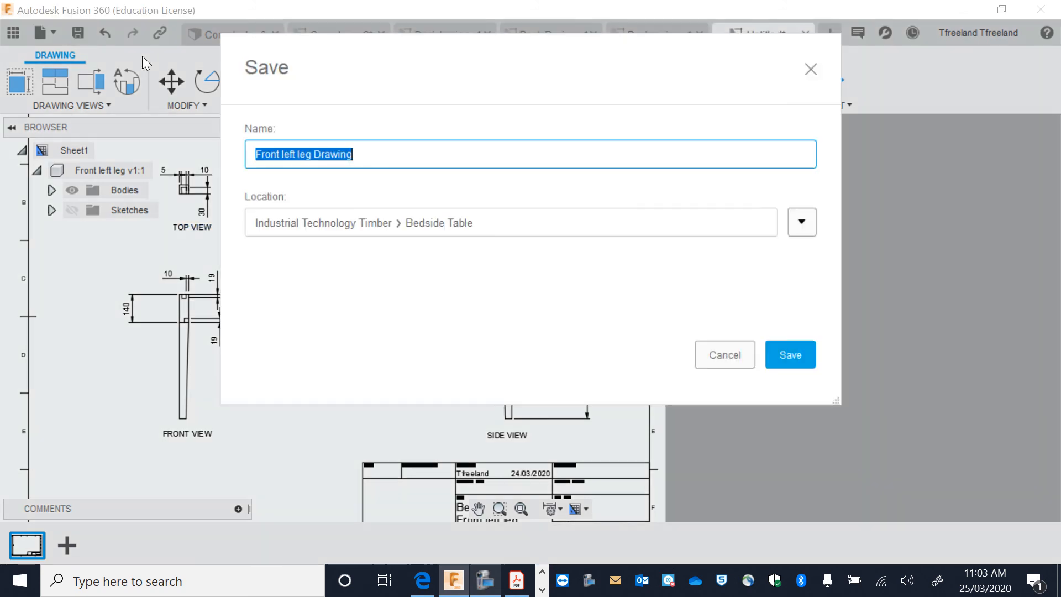
{"action": "left_click", "coordinate": [781, 352]}
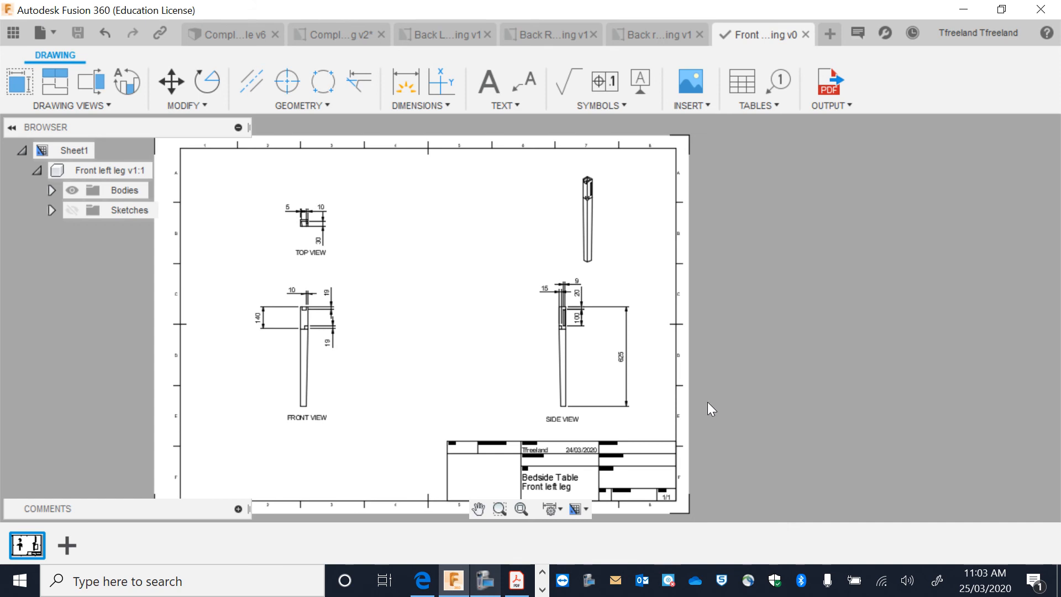
- Create a new drawing from the Front right leg design in the Bedside Table folder
{"action": "left_click", "coordinate": [13, 33]}
{"action": "scroll", "coordinate": [107, 337], "scroll_direction": "down", "scroll_amount": 5}
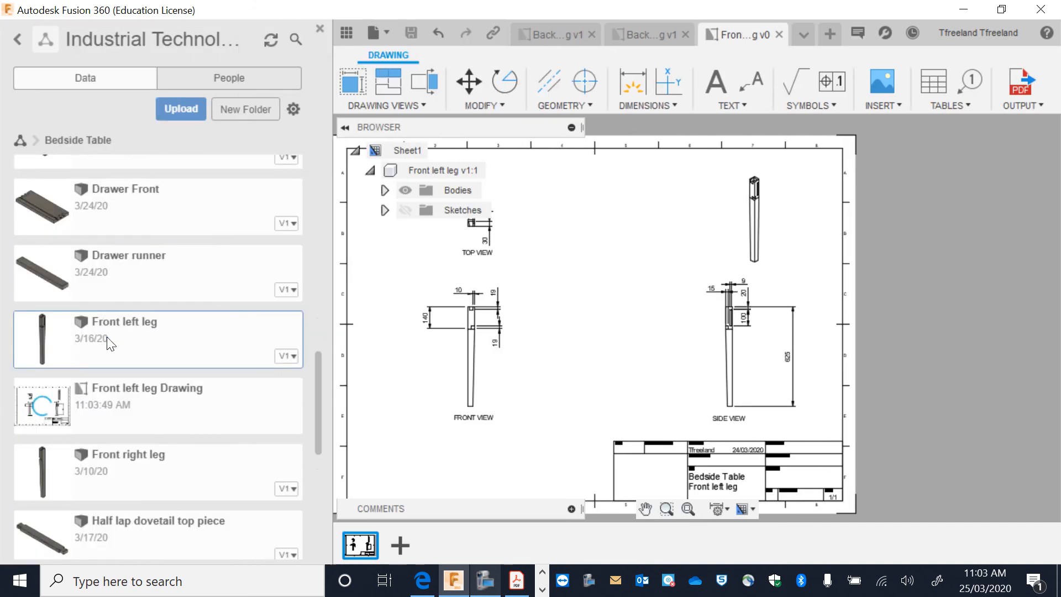
{"action": "right_click", "coordinate": [112, 257]}
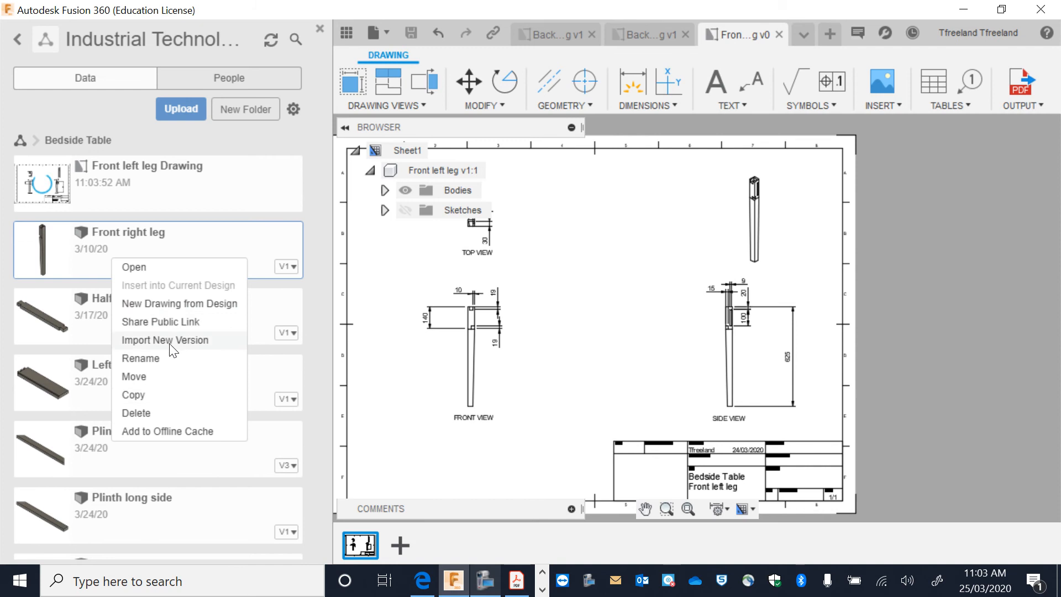
{"action": "left_click", "coordinate": [167, 305]}
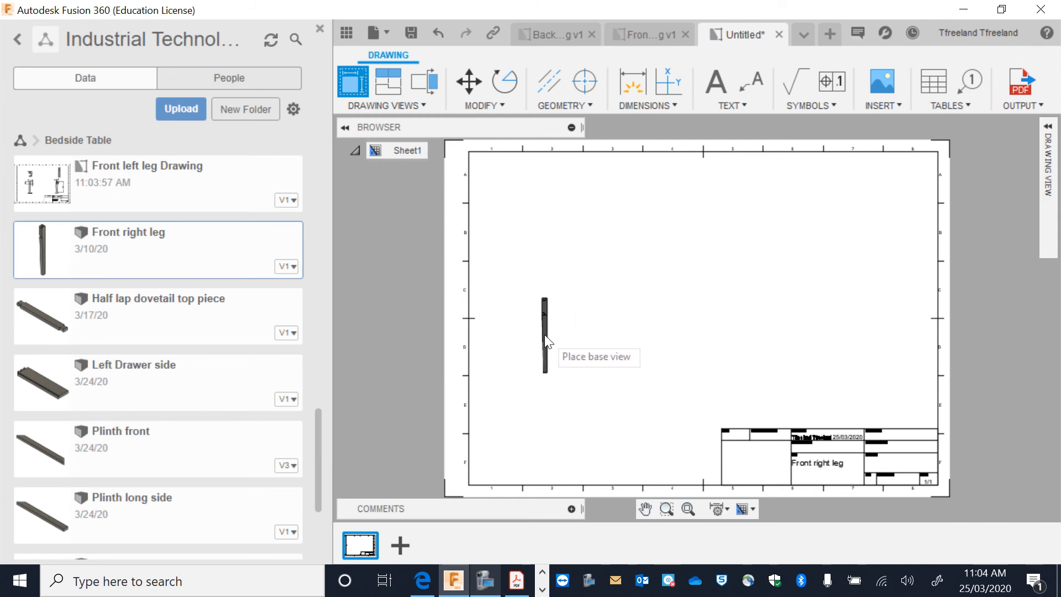
- Place the leg's front base view on the left half of the sheet, showing visible edges only, at 1:8 scale
{"action": "left_click", "coordinate": [1048, 128]}
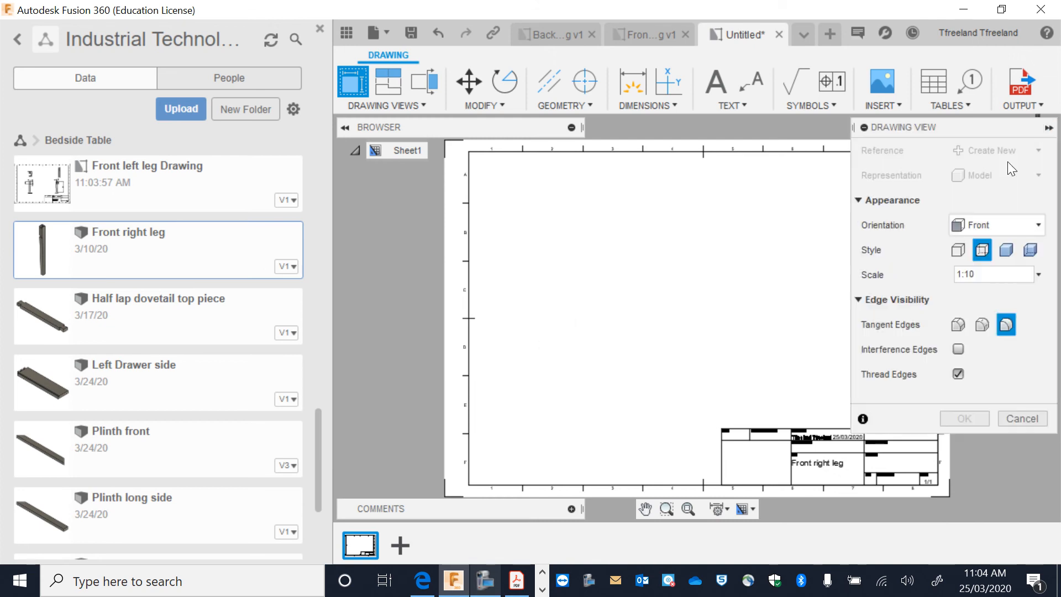
{"action": "left_click", "coordinate": [959, 250]}
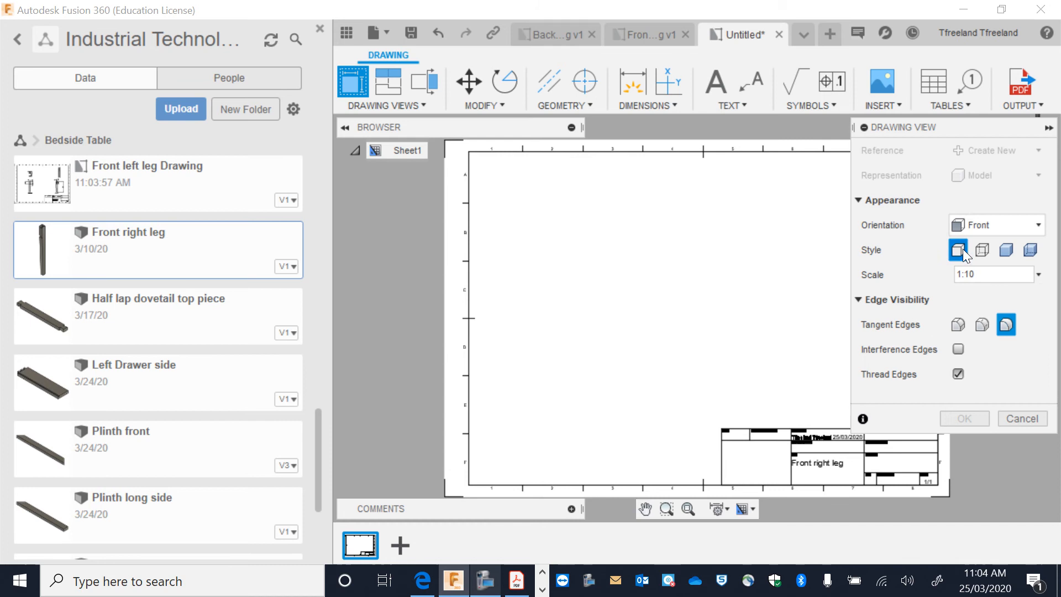
{"action": "left_click", "coordinate": [1046, 128]}
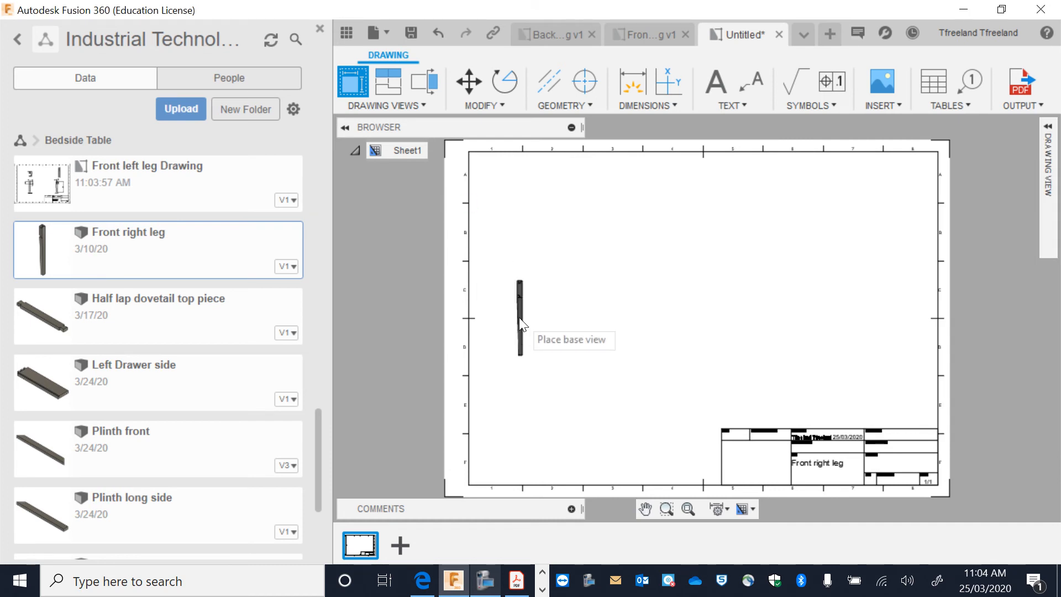
{"action": "left_click", "coordinate": [544, 341]}
{"action": "left_click", "coordinate": [1048, 183]}
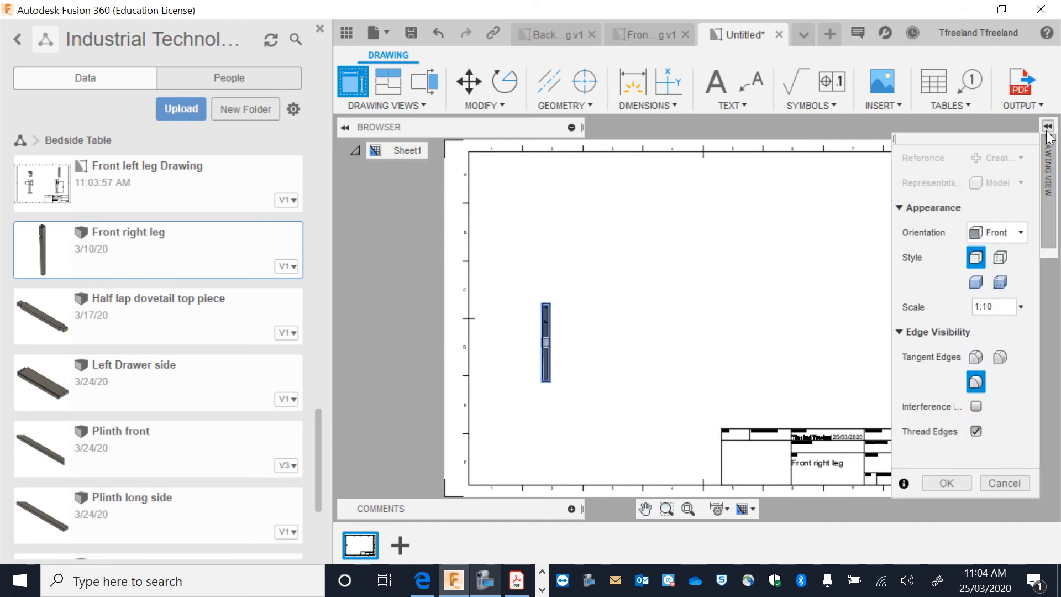
{"action": "left_click", "coordinate": [987, 282]}
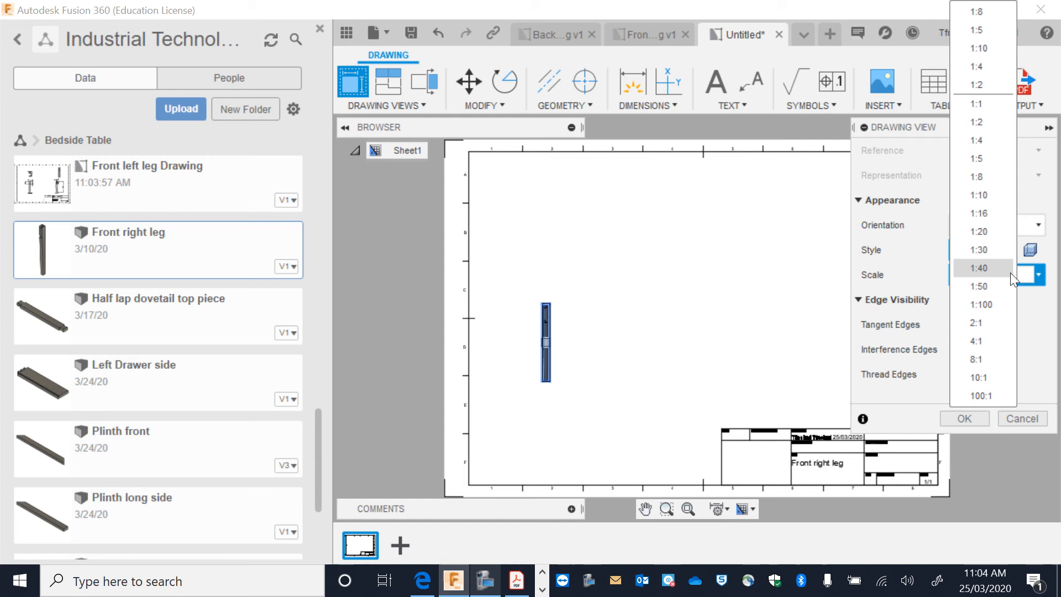
{"action": "left_click", "coordinate": [1003, 168]}
{"action": "left_click", "coordinate": [1048, 128]}
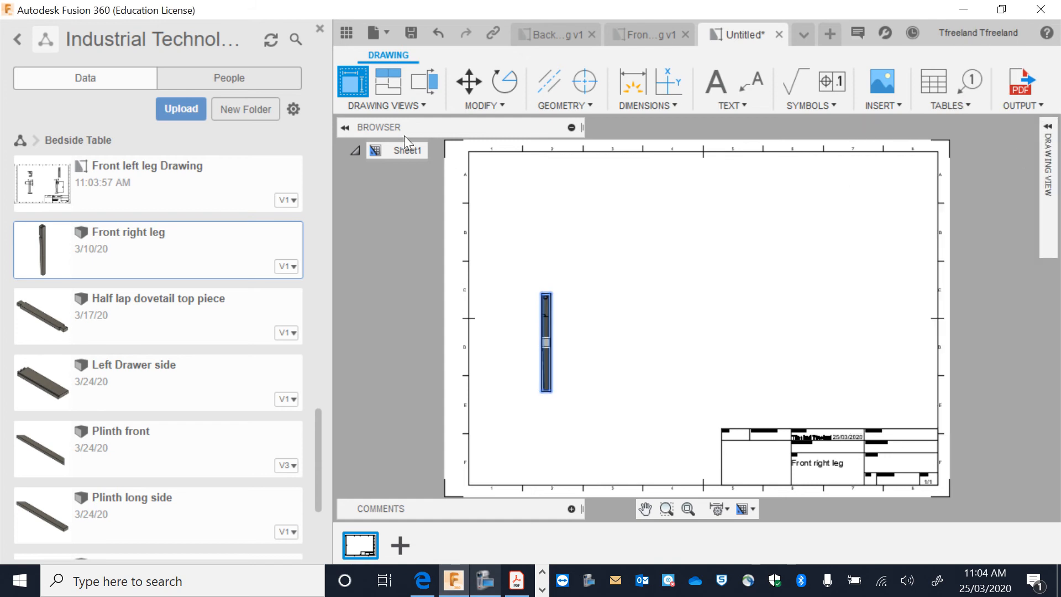
- Project a side view to the right of the base view, a top view above it, and an isometric view in the sheet's upper-right corner
{"action": "left_click", "coordinate": [380, 85]}
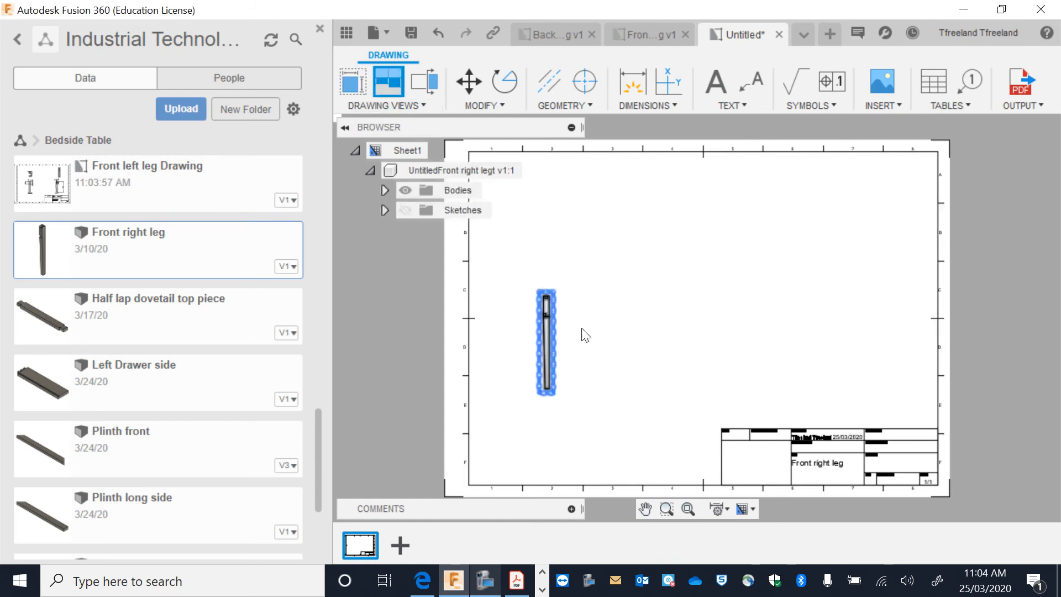
{"action": "left_click", "coordinate": [812, 337]}
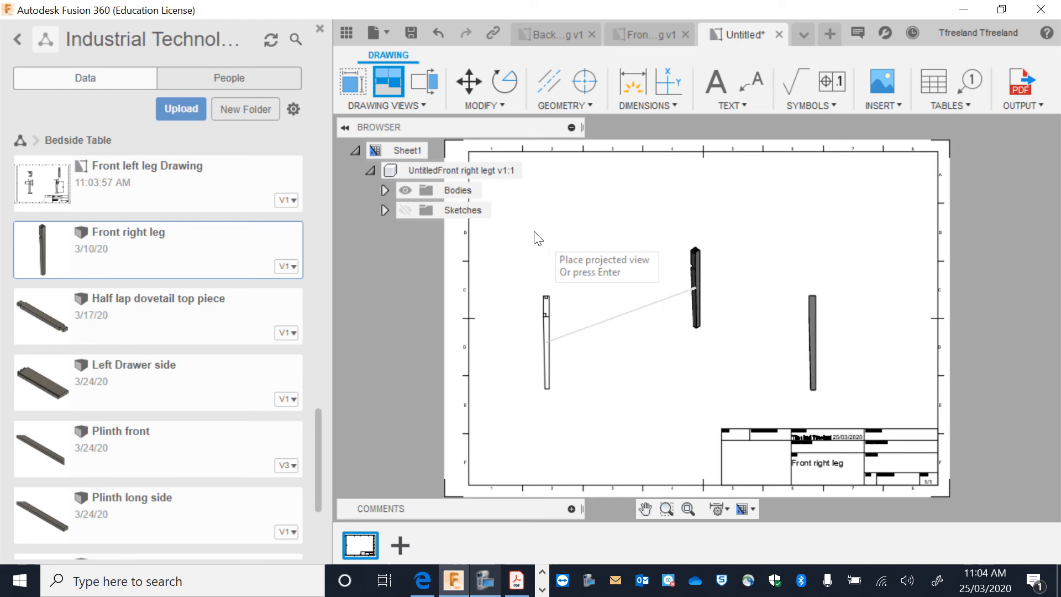
{"action": "left_click", "coordinate": [546, 200]}
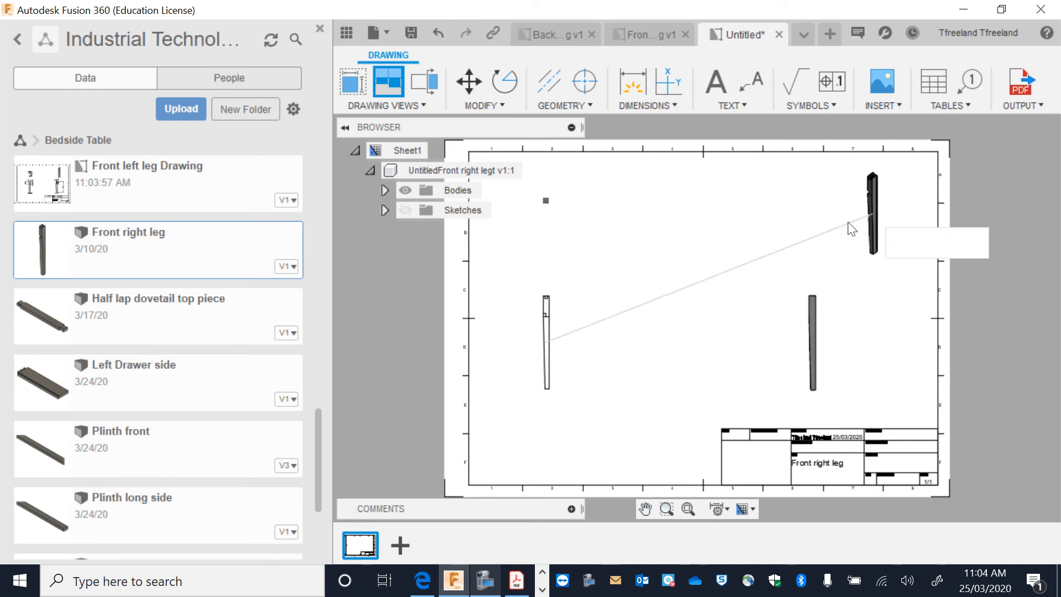
{"action": "left_click", "coordinate": [851, 228]}
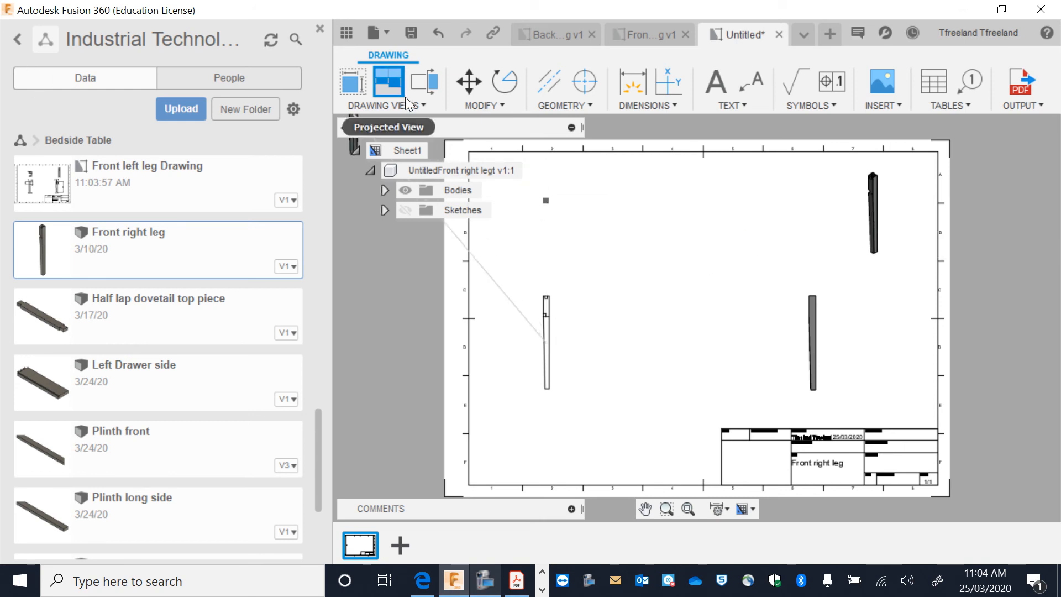
{"action": "key", "text": "Return"}
- Move the front view about 47 mm to the right and shift the isometric view slightly left
{"action": "left_click", "coordinate": [547, 349]}
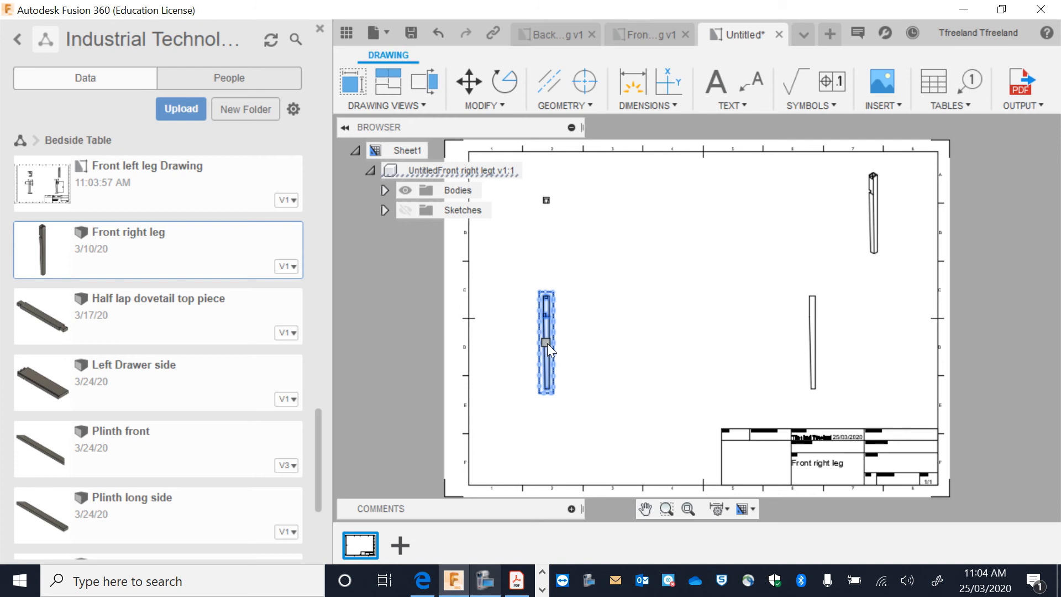
{"action": "left_click", "coordinate": [547, 343]}
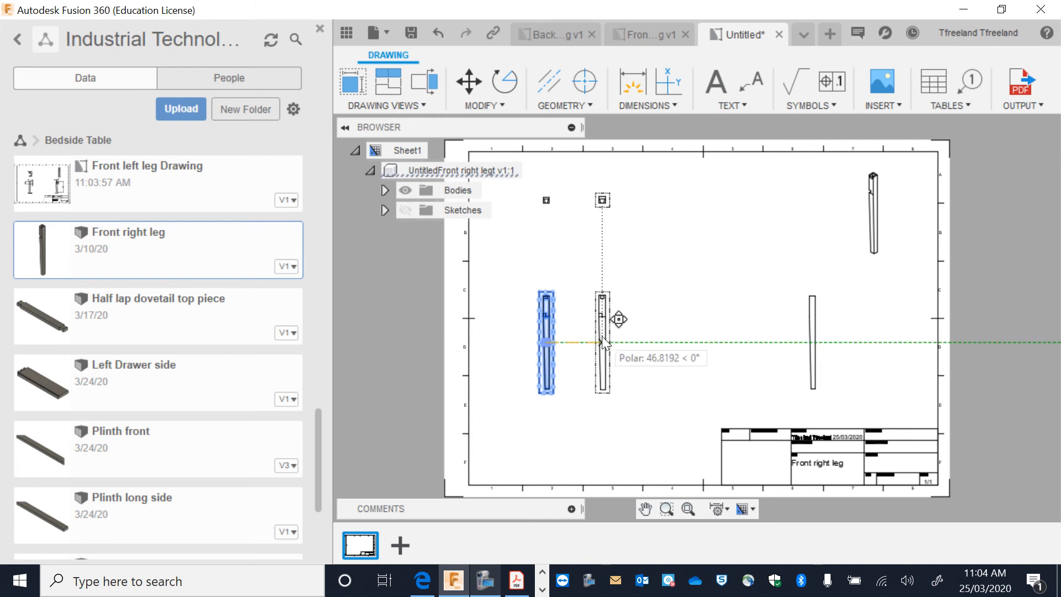
{"action": "left_click", "coordinate": [602, 342]}
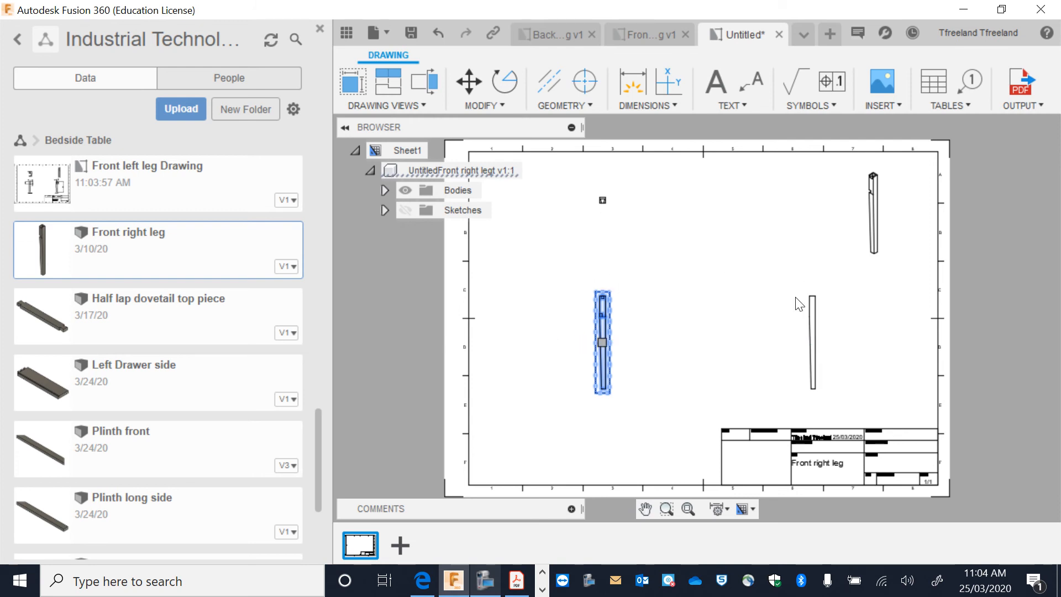
{"action": "left_click", "coordinate": [872, 243]}
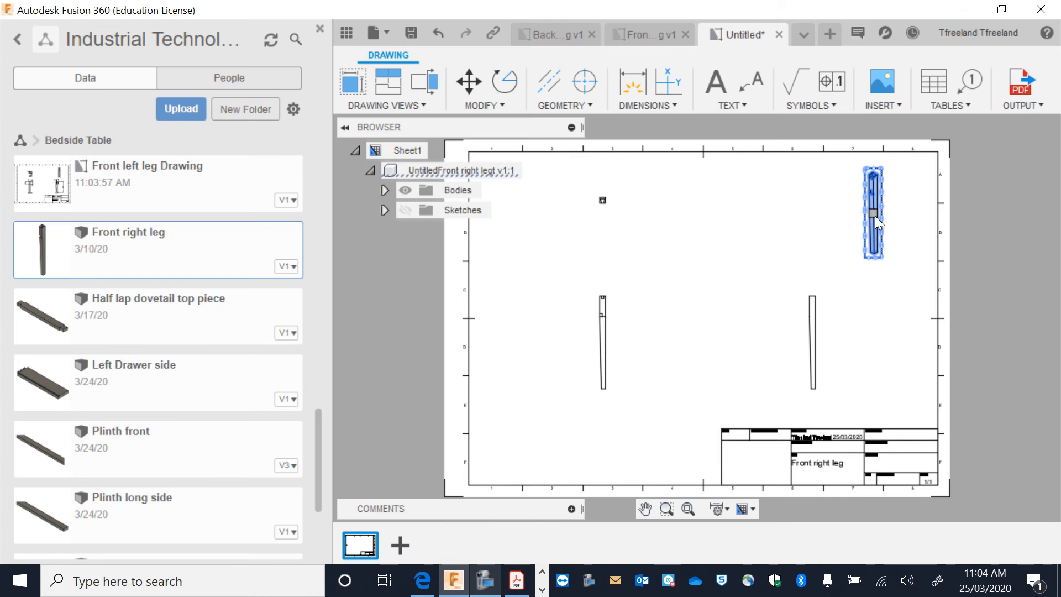
{"action": "left_click_drag", "start_coordinate": [874, 215], "coordinate": [844, 213]}
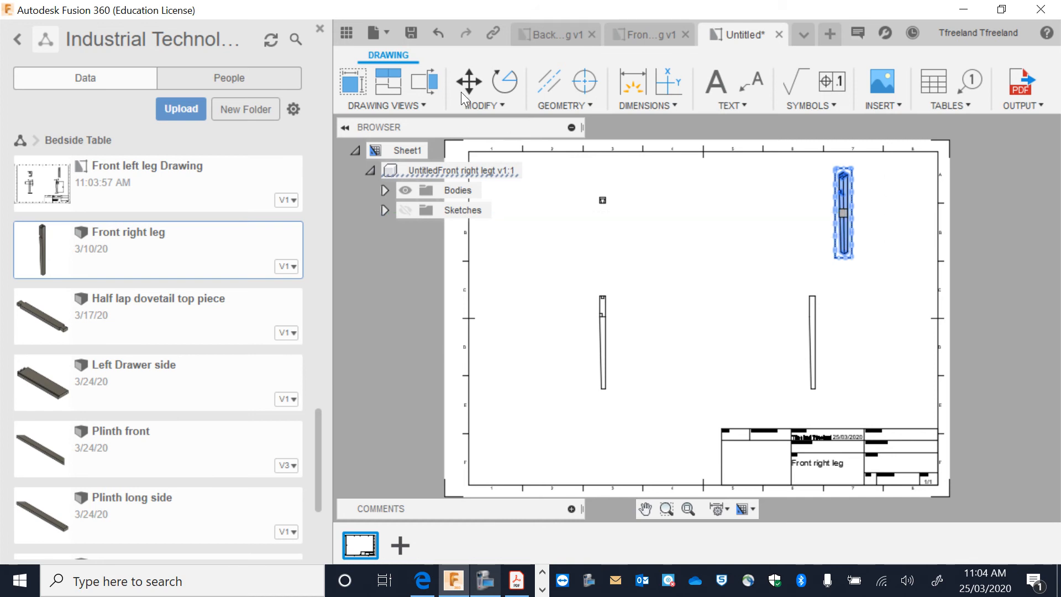
- Dimension the overall width of the leg's top view, placing the dimension above the view
{"action": "left_click", "coordinate": [638, 89]}
{"action": "scroll", "coordinate": [613, 244], "scroll_direction": "up", "scroll_amount": 4}
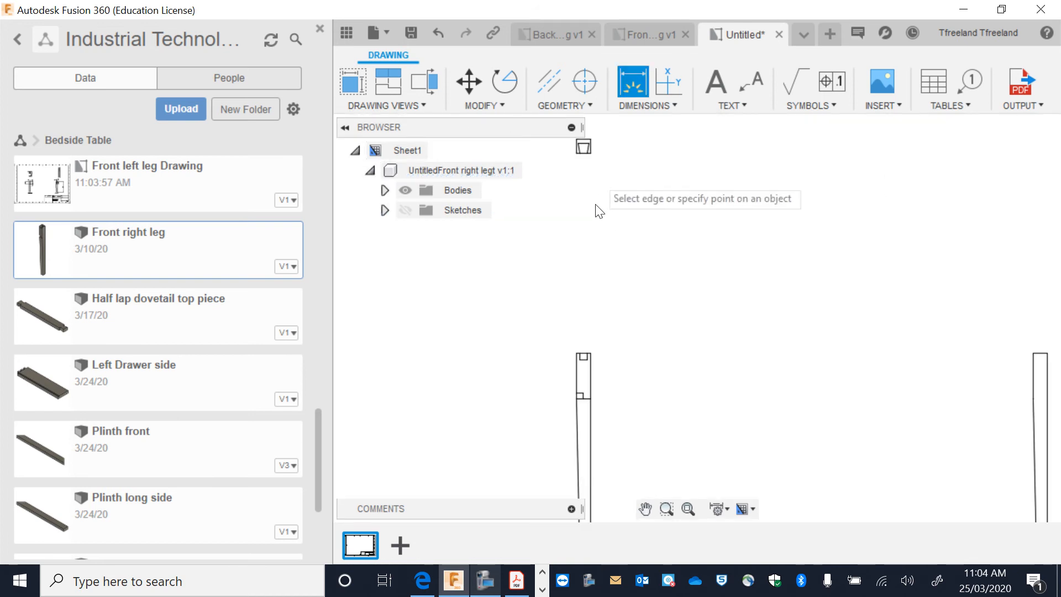
{"action": "left_click", "coordinate": [345, 127]}
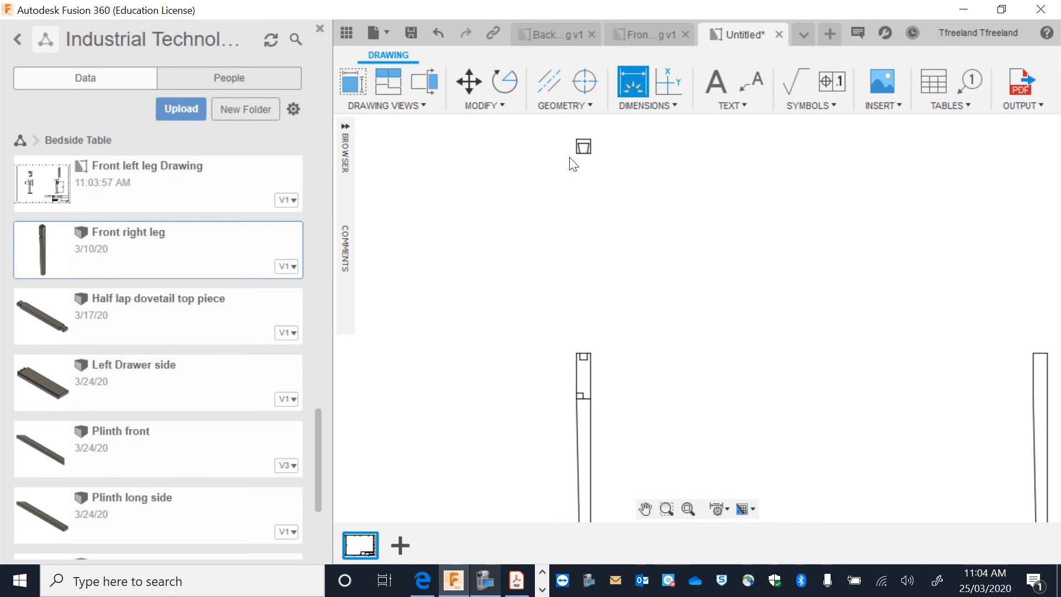
{"action": "left_click", "coordinate": [319, 29]}
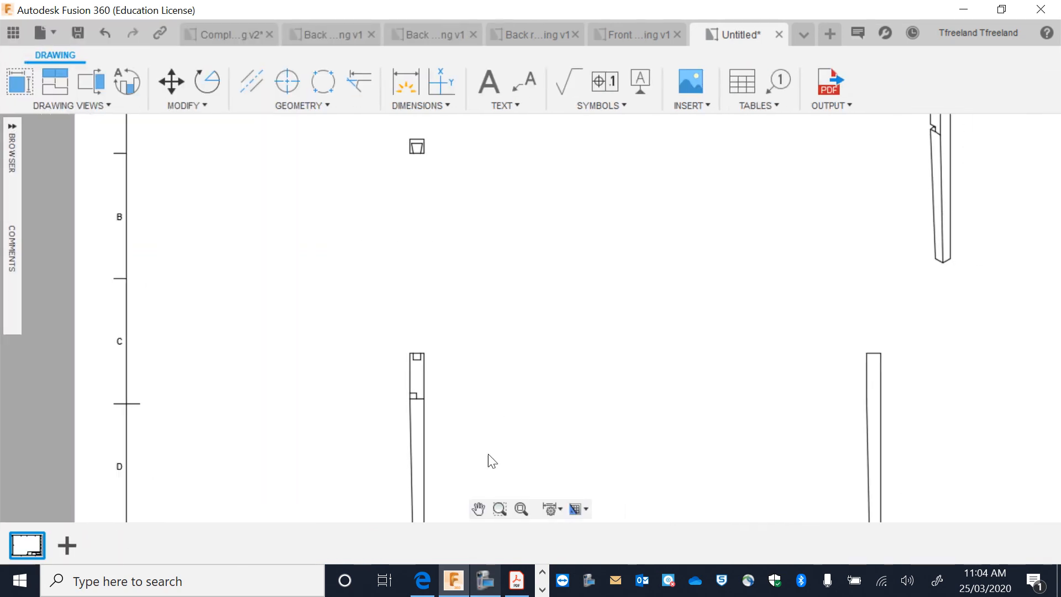
{"action": "left_click", "coordinate": [479, 509]}
{"action": "left_click_drag", "start_coordinate": [488, 349], "coordinate": [480, 371]}
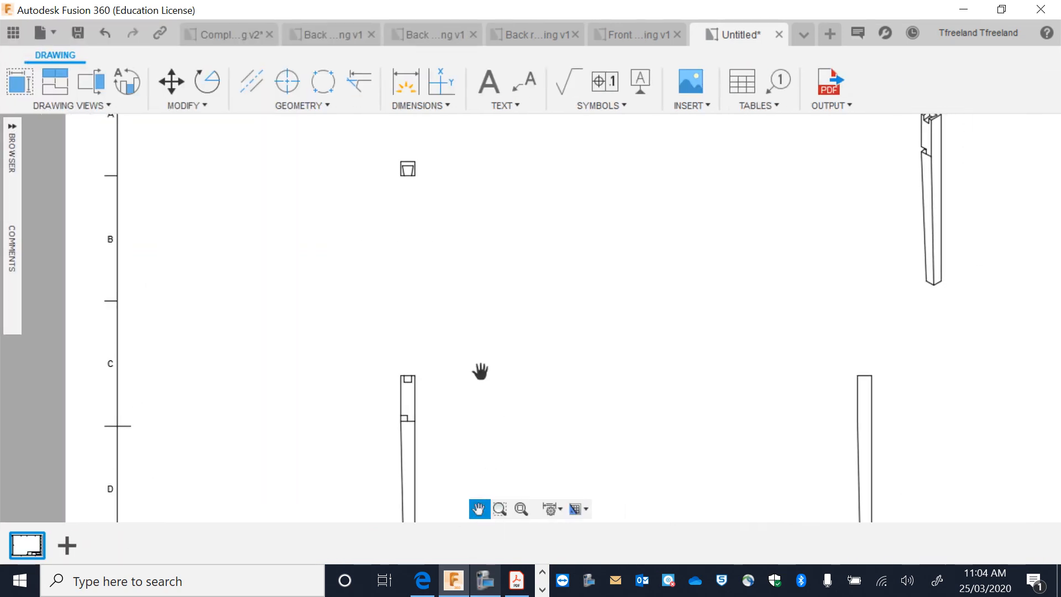
{"action": "left_click", "coordinate": [412, 88]}
{"action": "left_click", "coordinate": [407, 167]}
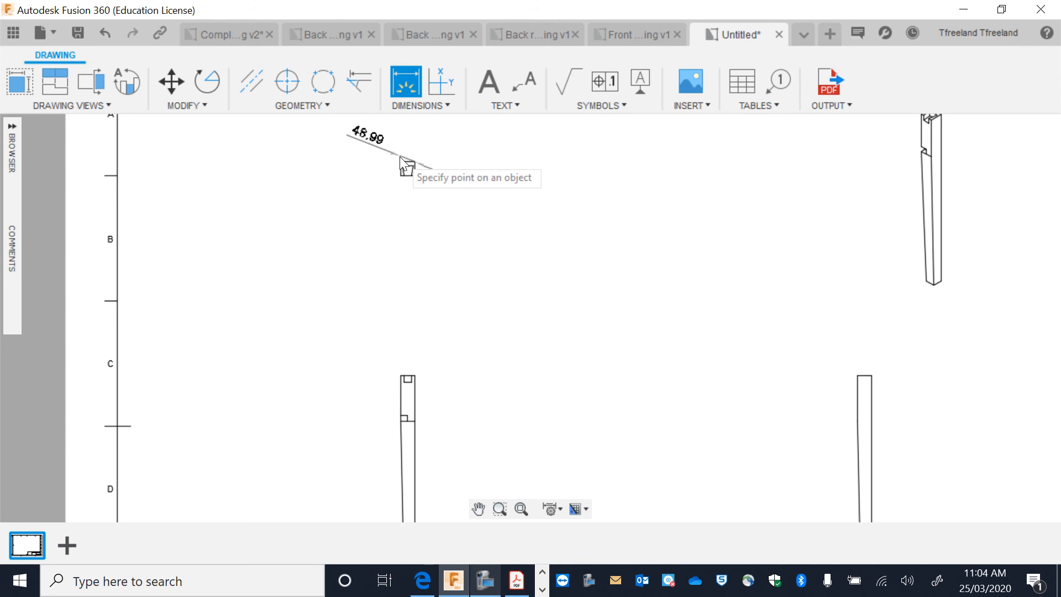
{"action": "left_click", "coordinate": [400, 161]}
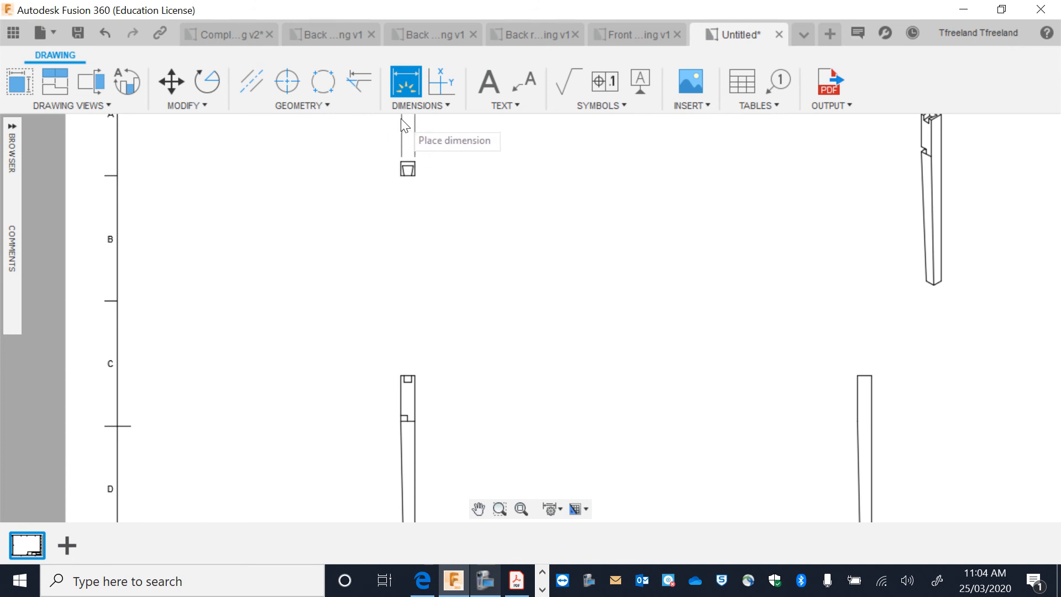
{"action": "left_click", "coordinate": [401, 118]}
- Dimension the depth of the dovetail socket in the top view, placing the dimension to the right of the view
{"action": "scroll", "coordinate": [413, 144], "scroll_direction": "down", "scroll_amount": 3}
{"action": "scroll", "coordinate": [422, 166], "scroll_direction": "up", "scroll_amount": 5}
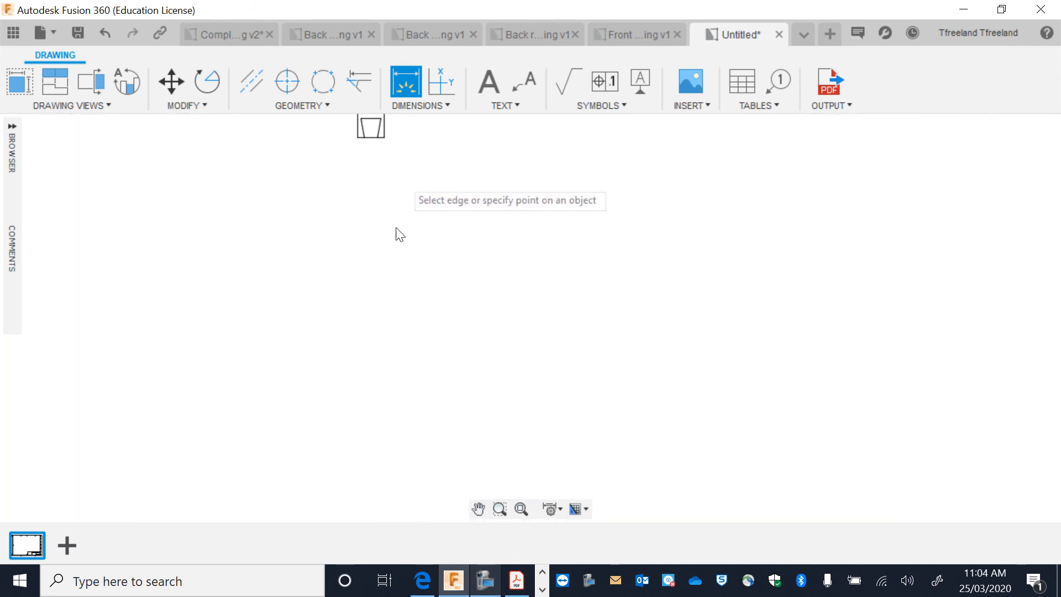
{"action": "left_click", "coordinate": [477, 515]}
{"action": "left_click_drag", "start_coordinate": [443, 206], "coordinate": [429, 385]}
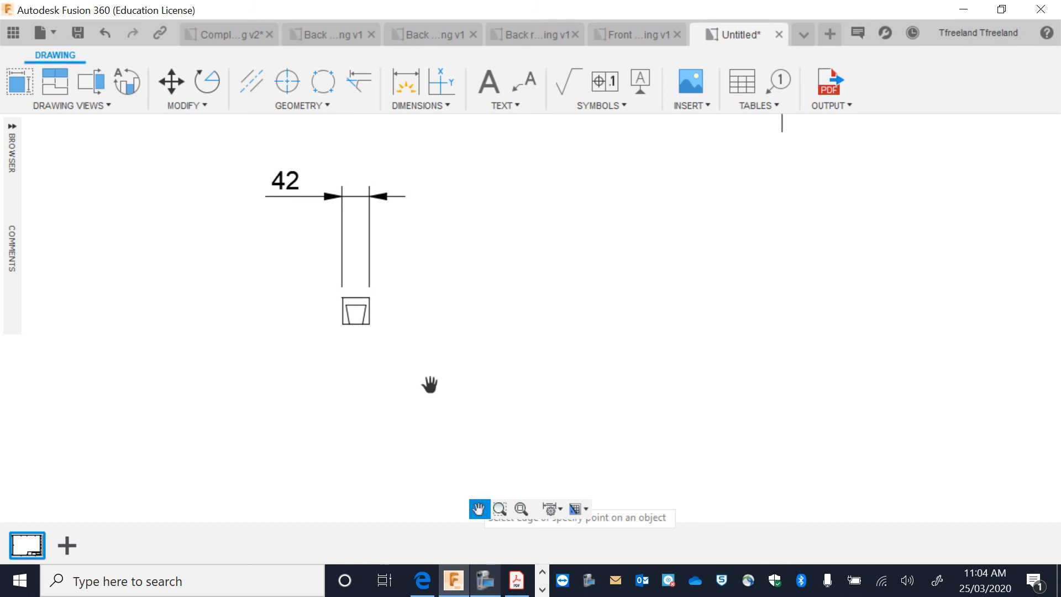
{"action": "left_click", "coordinate": [414, 86]}
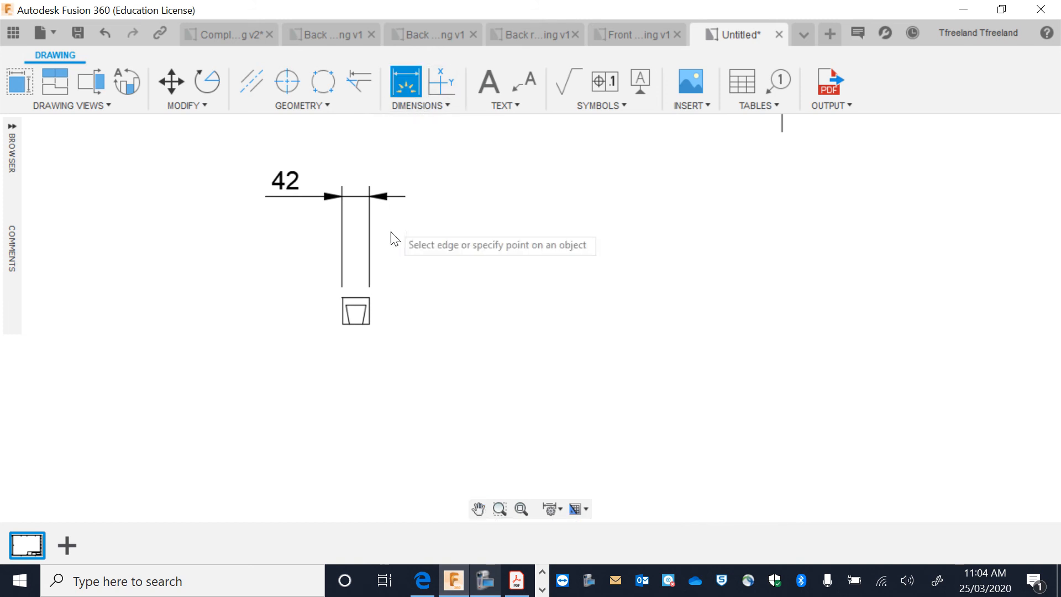
{"action": "left_click", "coordinate": [363, 325]}
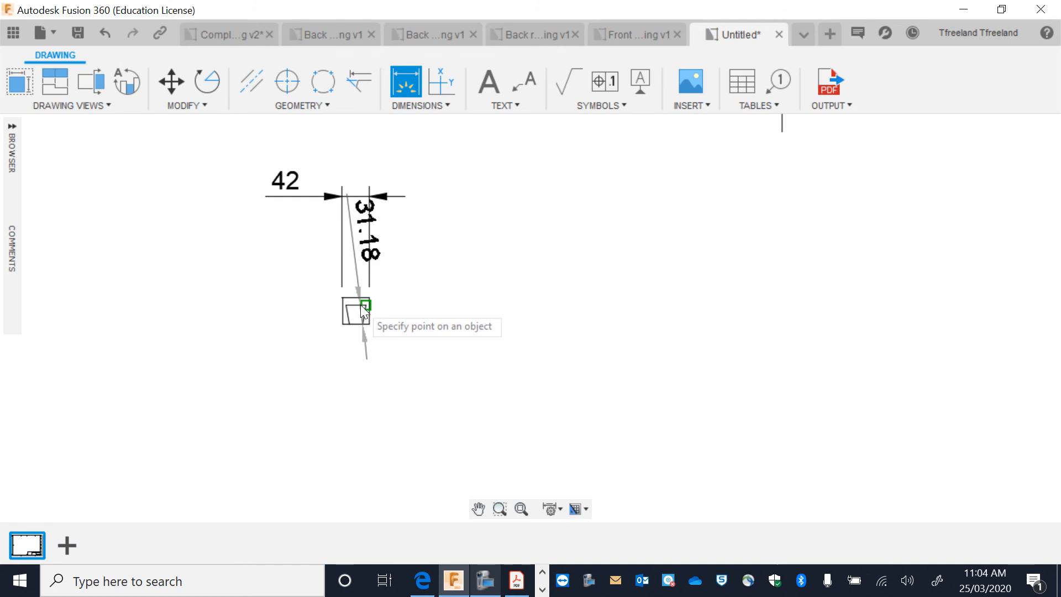
{"action": "scroll", "coordinate": [360, 304], "scroll_direction": "up", "scroll_amount": 2}
{"action": "left_click", "coordinate": [360, 303]}
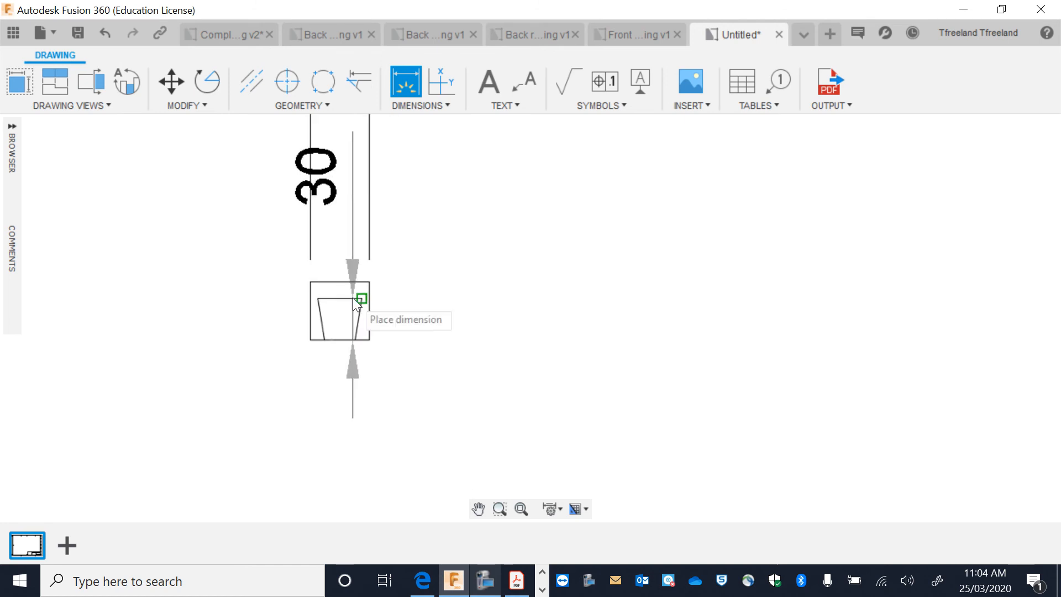
{"action": "left_click", "coordinate": [515, 304]}
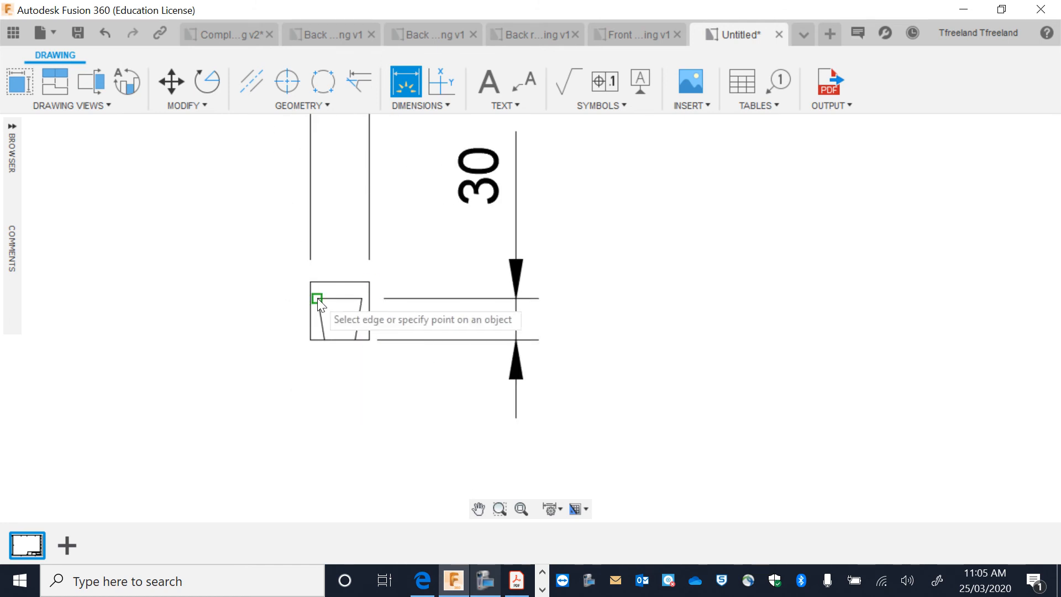
- Dimension the offset from the top view's left edge to the socket's upper-left corner, placing it below the overall width dimension
{"action": "left_click", "coordinate": [312, 298]}
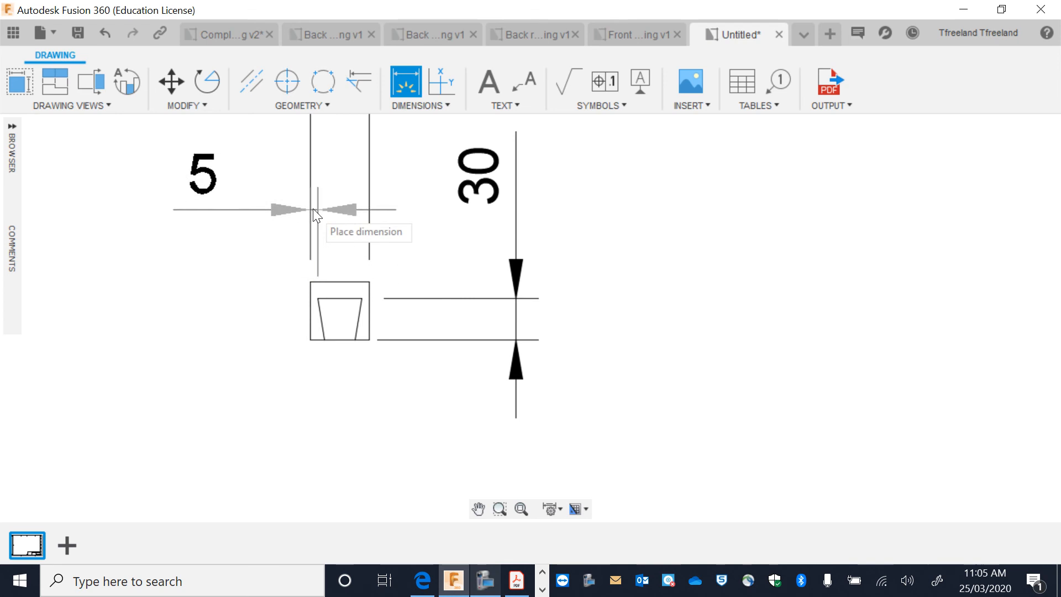
{"action": "scroll", "coordinate": [312, 206], "scroll_direction": "down", "scroll_amount": 4}
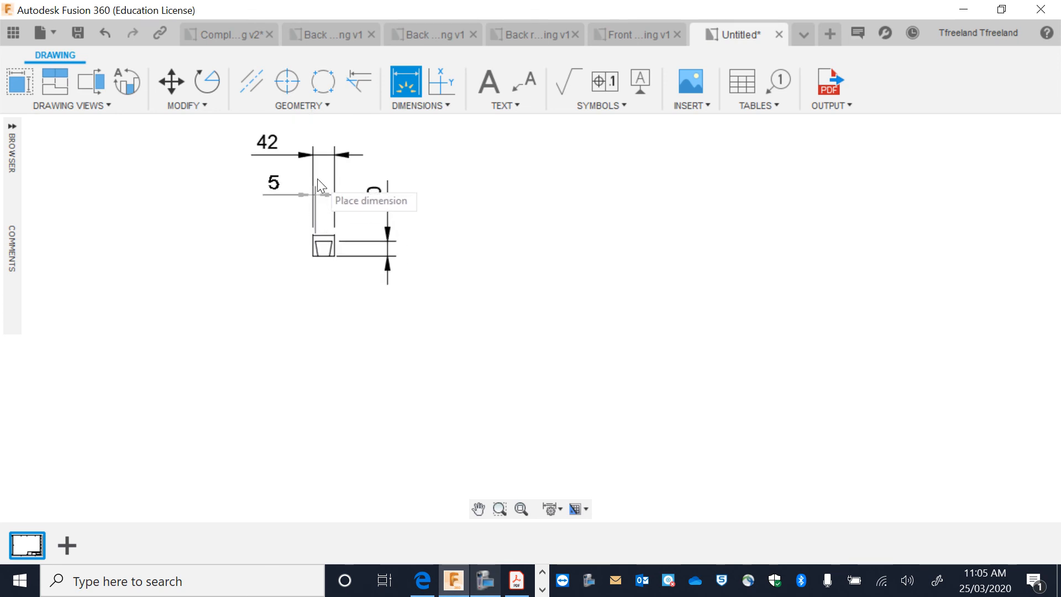
{"action": "left_click", "coordinate": [315, 179]}
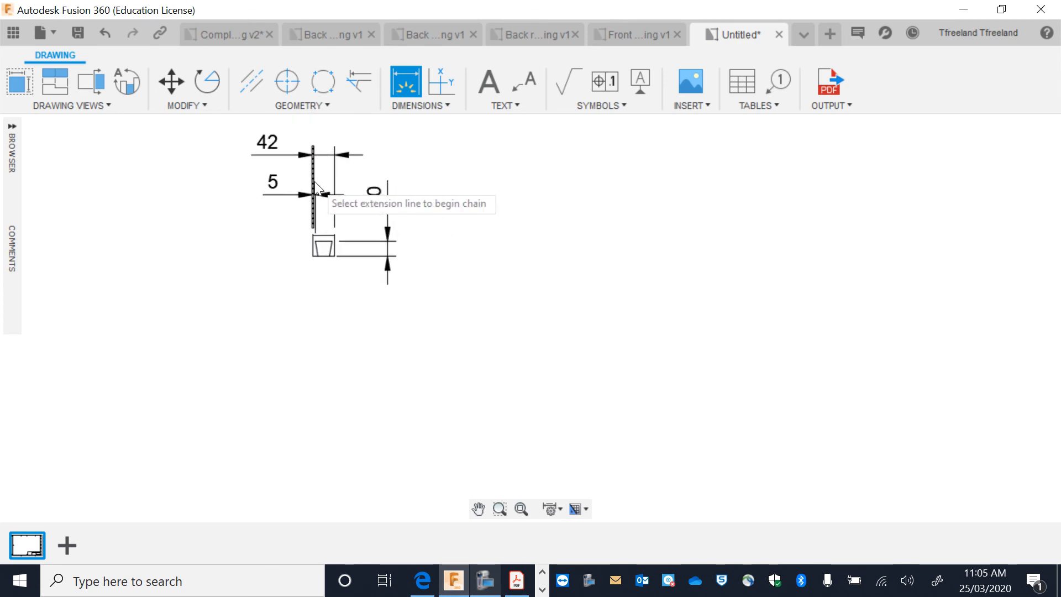
- Delete the overall width dimension above the top view and raise the socket offset dimension into its place
{"action": "left_click", "coordinate": [300, 152]}
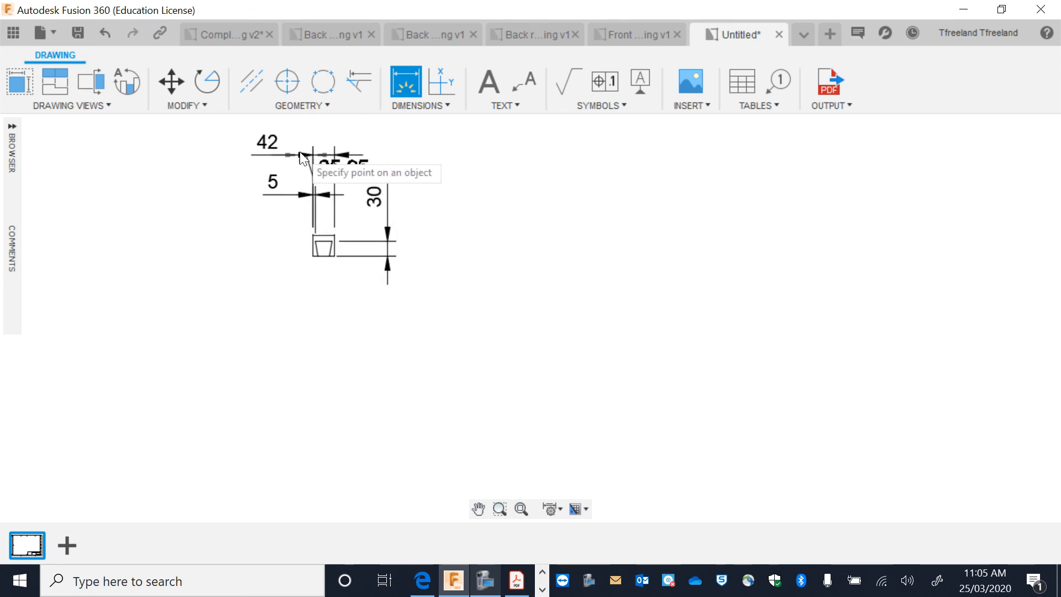
{"action": "key", "text": "Escape"}
{"action": "left_click", "coordinate": [265, 143]}
{"action": "key", "text": "Delete"}
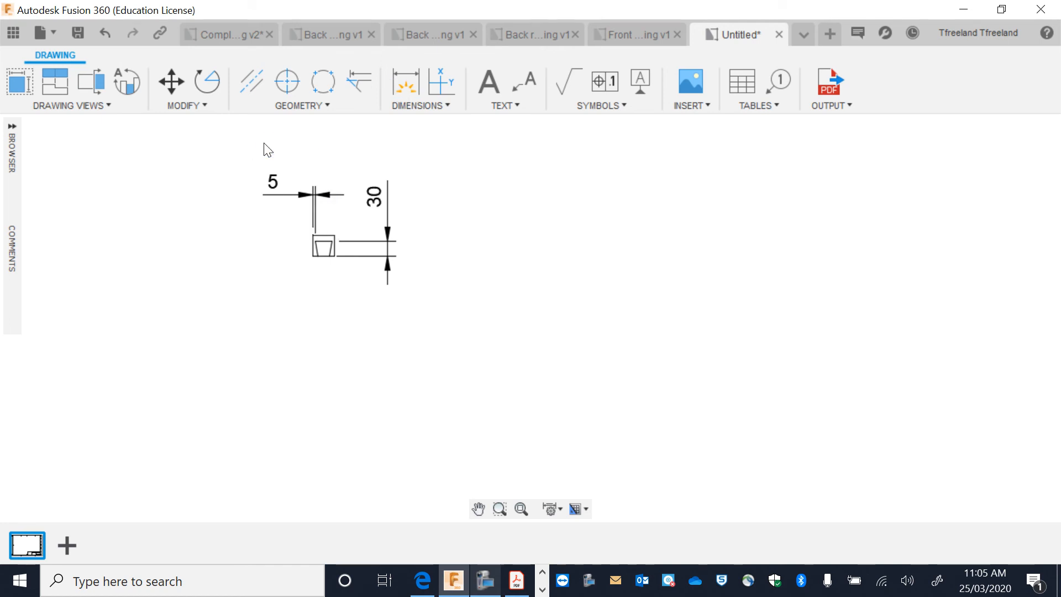
{"action": "left_click_drag", "start_coordinate": [273, 182], "coordinate": [269, 156]}
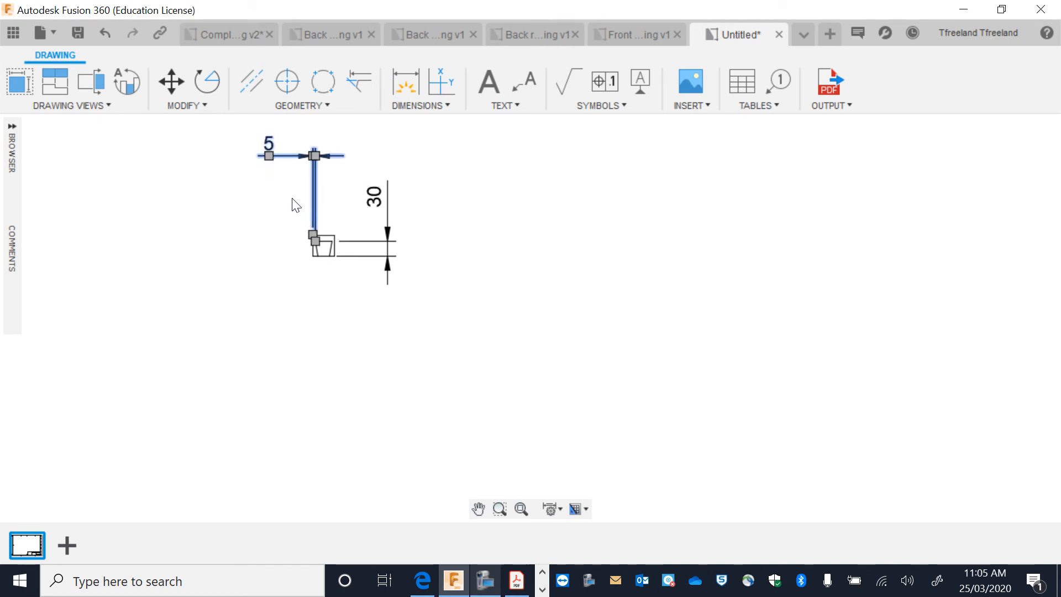
- Dimension the offset from the upper notch's right edge to the leg's right edge in the front view, placing it above the view
{"action": "scroll", "coordinate": [327, 240], "scroll_direction": "up", "scroll_amount": 3}
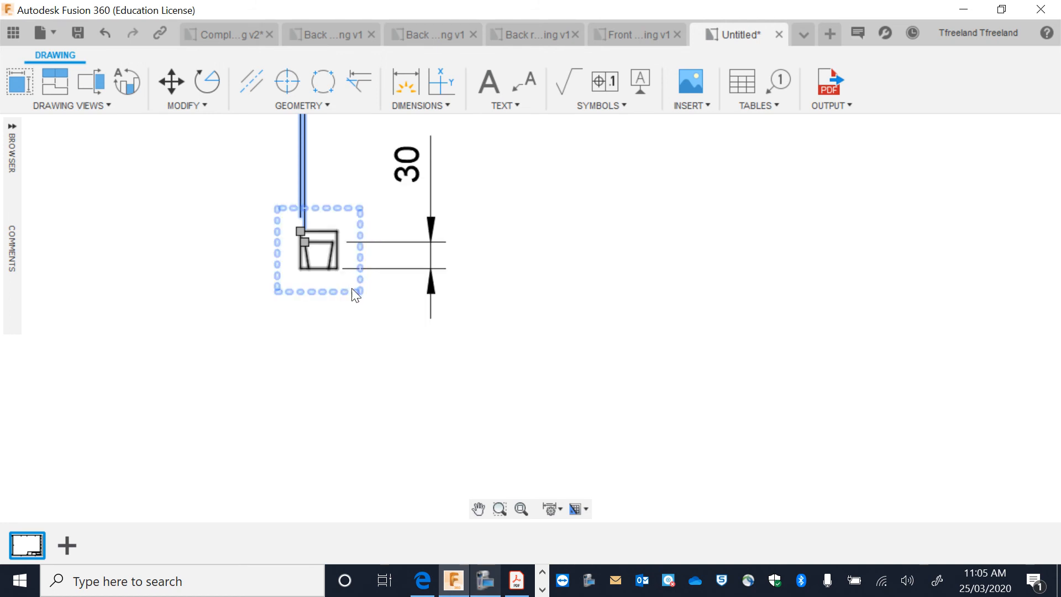
{"action": "scroll", "coordinate": [355, 294], "scroll_direction": "down", "scroll_amount": 3}
{"action": "left_click", "coordinate": [480, 510]}
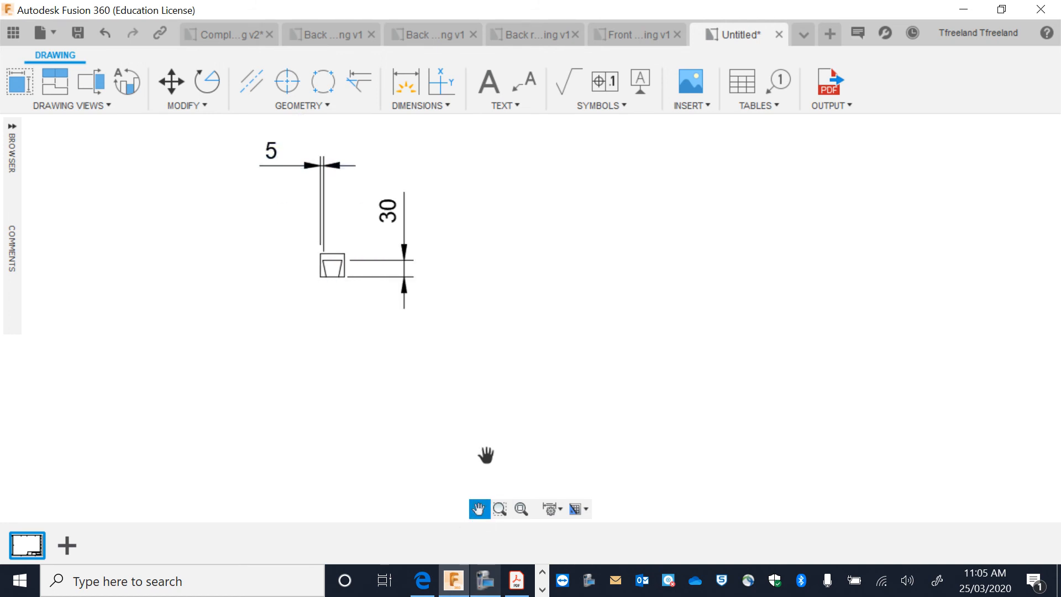
{"action": "left_click_drag", "start_coordinate": [486, 455], "coordinate": [486, 307]}
{"action": "mouse_move", "coordinate": [493, 402]}
{"action": "left_mouse_down"}
{"action": "mouse_move", "coordinate": [476, 294]}
{"action": "mouse_move", "coordinate": [443, 259]}
{"action": "left_mouse_up"}
{"action": "left_click", "coordinate": [417, 81]}
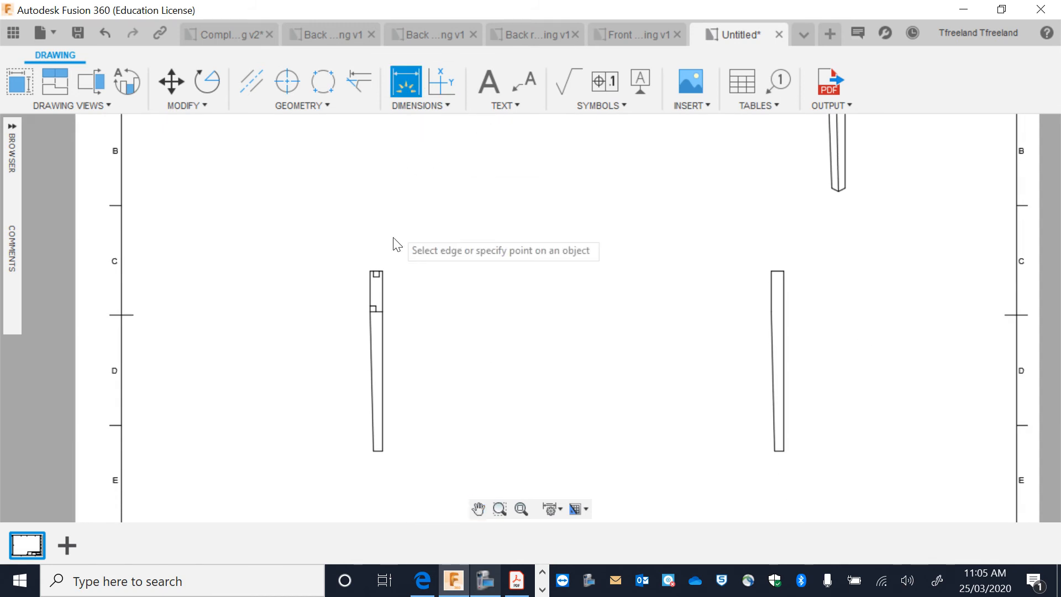
{"action": "scroll", "coordinate": [400, 254], "scroll_direction": "up", "scroll_amount": 2}
{"action": "left_click", "coordinate": [372, 280]}
{"action": "left_click", "coordinate": [366, 280]}
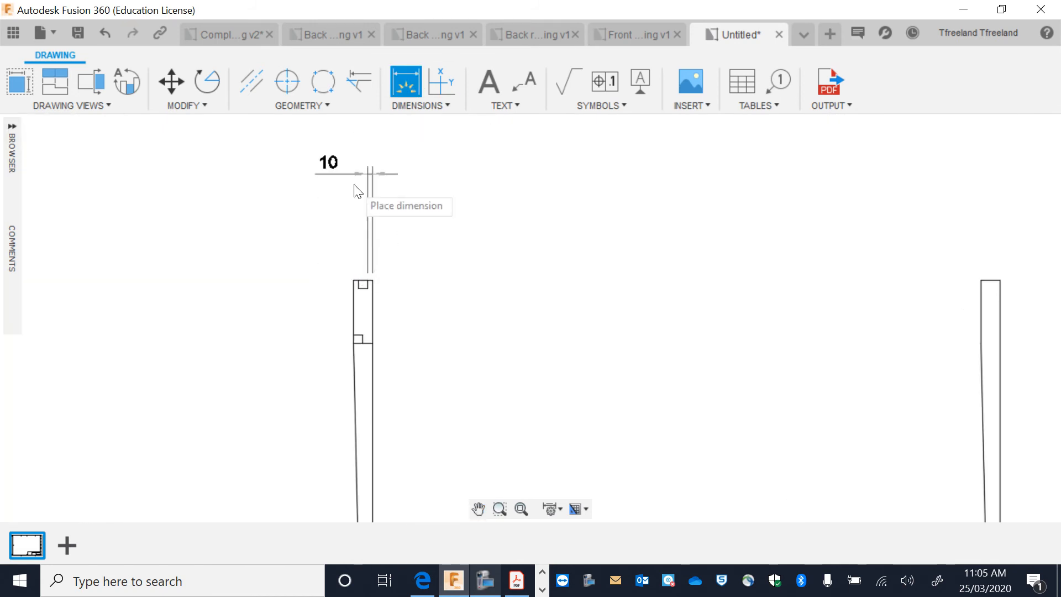
{"action": "left_click", "coordinate": [356, 185]}
- Dimension the depth of the upper notch in the front view, placing the dimension to the right of the leg
{"action": "left_click", "coordinate": [370, 282]}
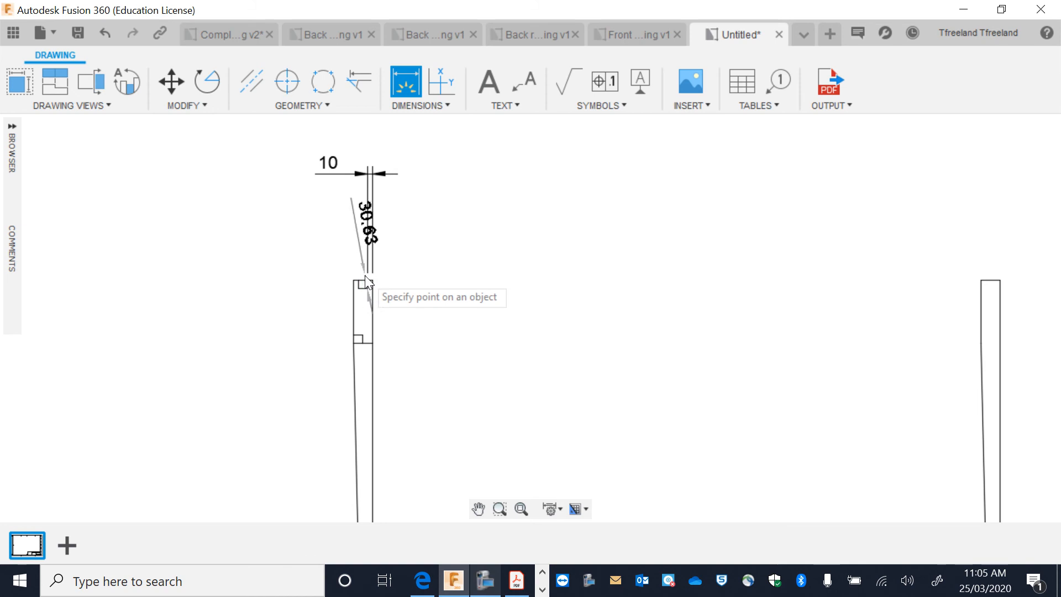
{"action": "left_click", "coordinate": [371, 280]}
{"action": "left_click", "coordinate": [440, 285]}
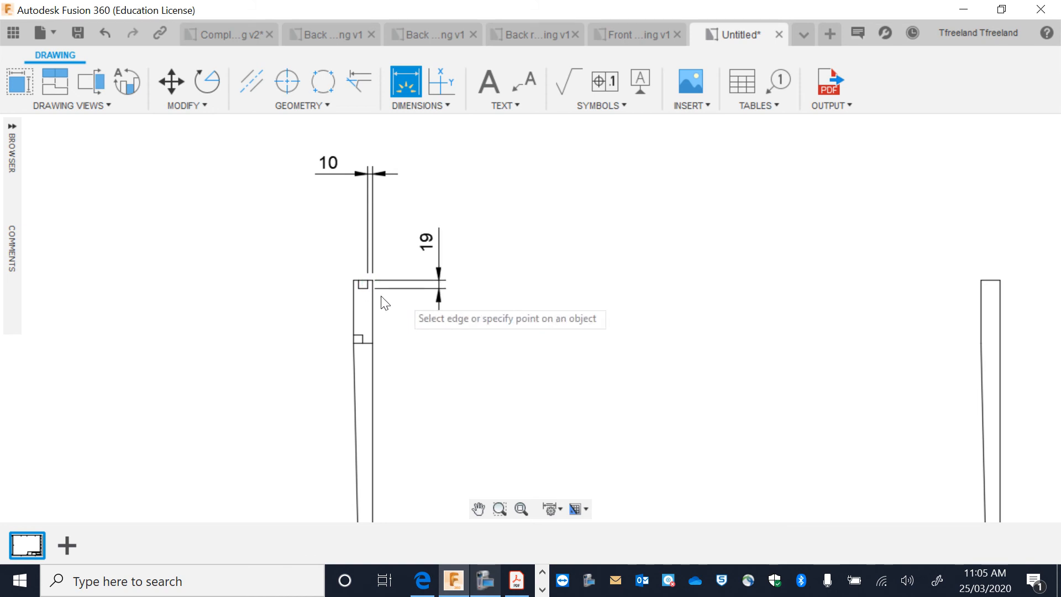
- Dimension the width of the upper notch in the front view, placing it below the notch's edge offset dimension
{"action": "left_click", "coordinate": [367, 289]}
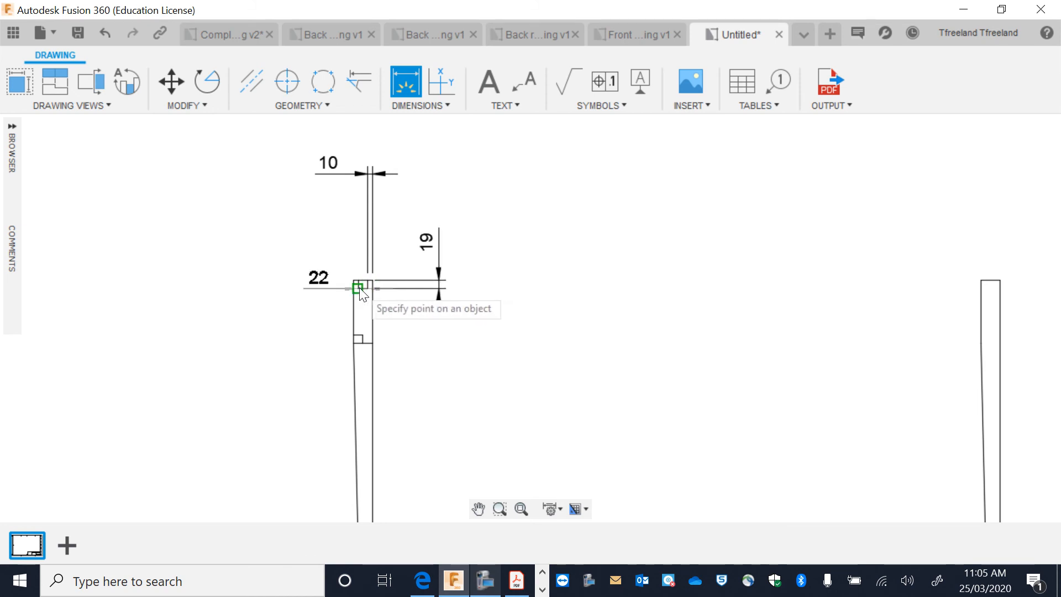
{"action": "left_click", "coordinate": [356, 287]}
{"action": "left_click", "coordinate": [348, 218]}
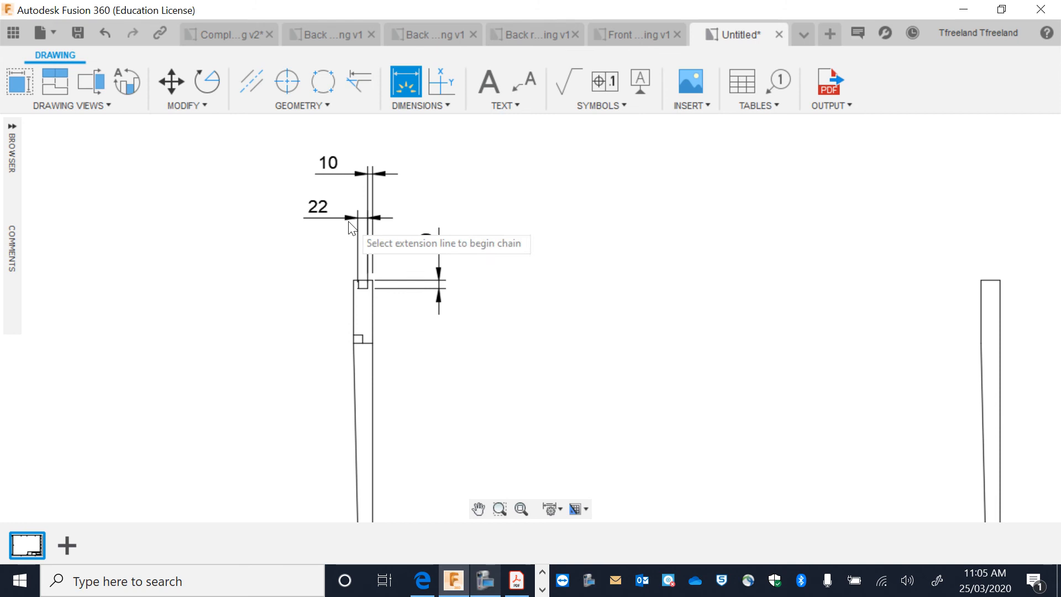
- Dimension the height of the lower notch in the front view, placing the dimension to the left of the leg
{"action": "left_click", "coordinate": [359, 336]}
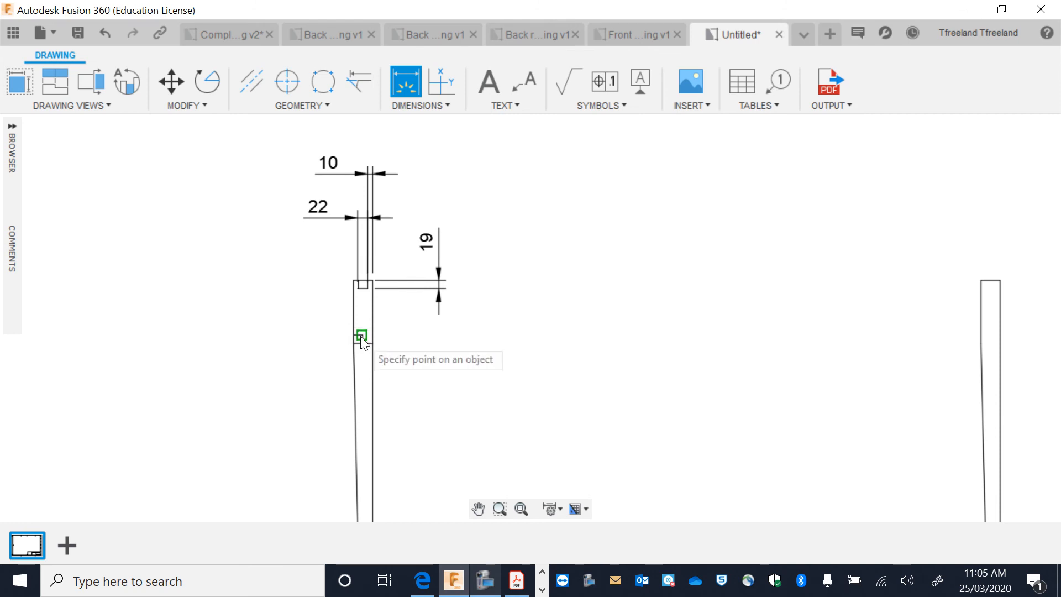
{"action": "left_click", "coordinate": [362, 342]}
{"action": "left_click", "coordinate": [249, 335]}
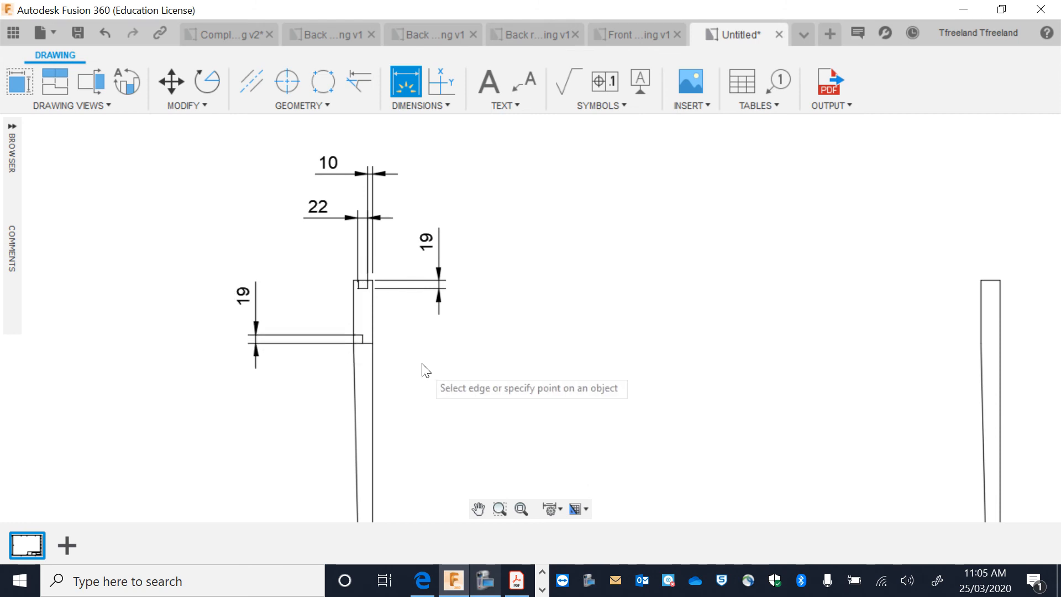
- Dimension the distance from the leg's top to the start of the taper, placing it between the leg and the lower notch dimension
{"action": "left_click", "coordinate": [361, 335]}
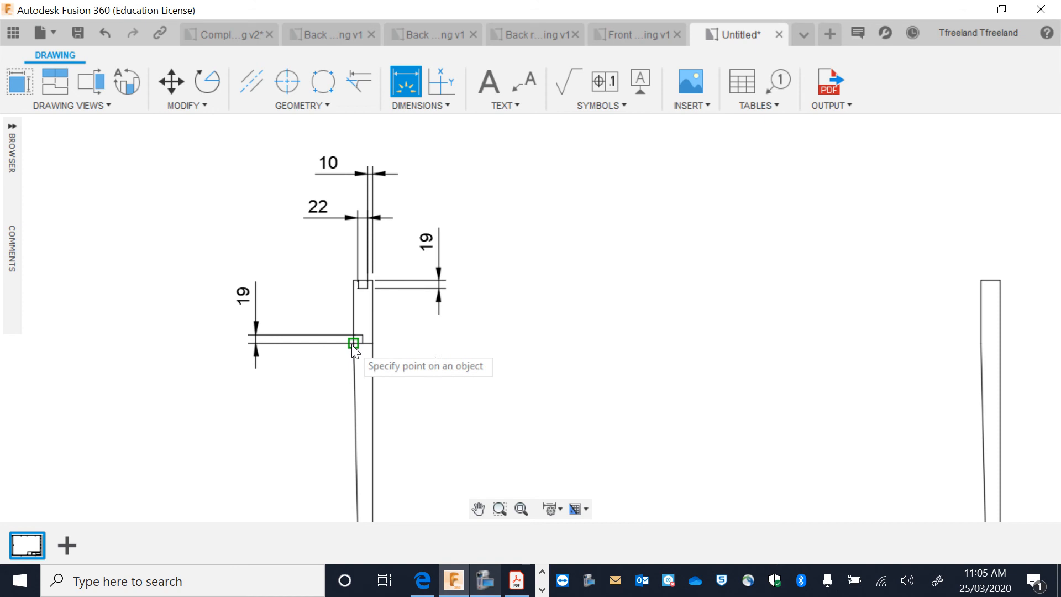
{"action": "left_click", "coordinate": [353, 280]}
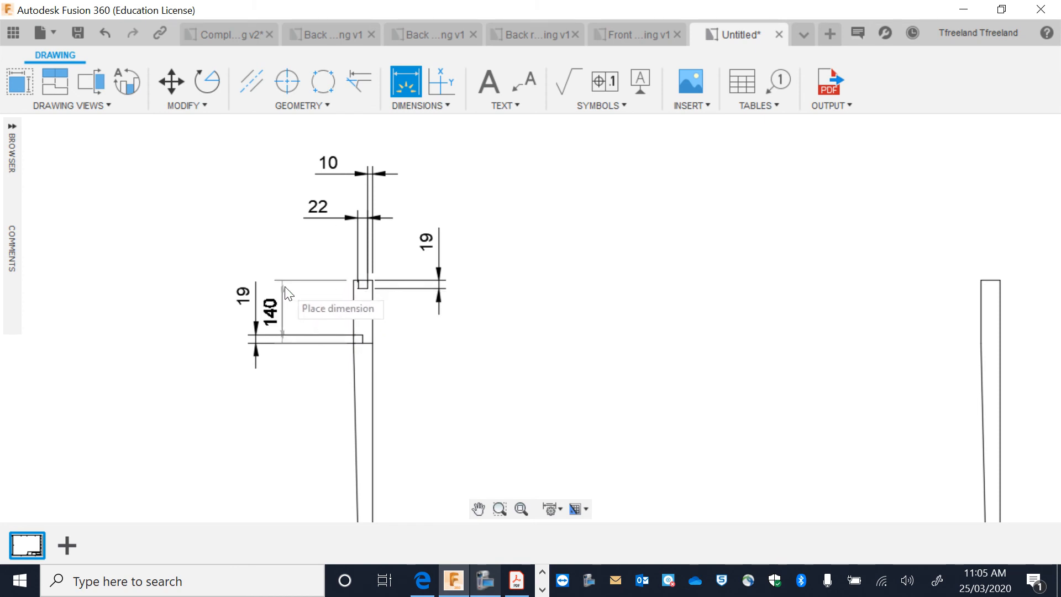
{"action": "left_click", "coordinate": [286, 293]}
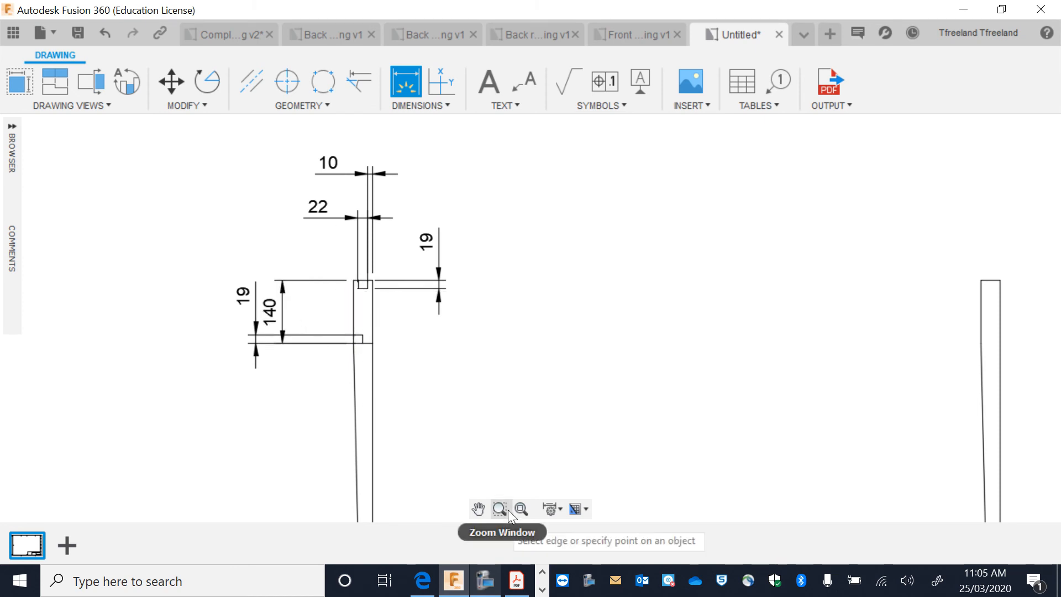
- Delete the front view's taper start dimension and the upper notch depth dimension
{"action": "left_click", "coordinate": [478, 508]}
{"action": "left_click_drag", "start_coordinate": [486, 438], "coordinate": [484, 389]}
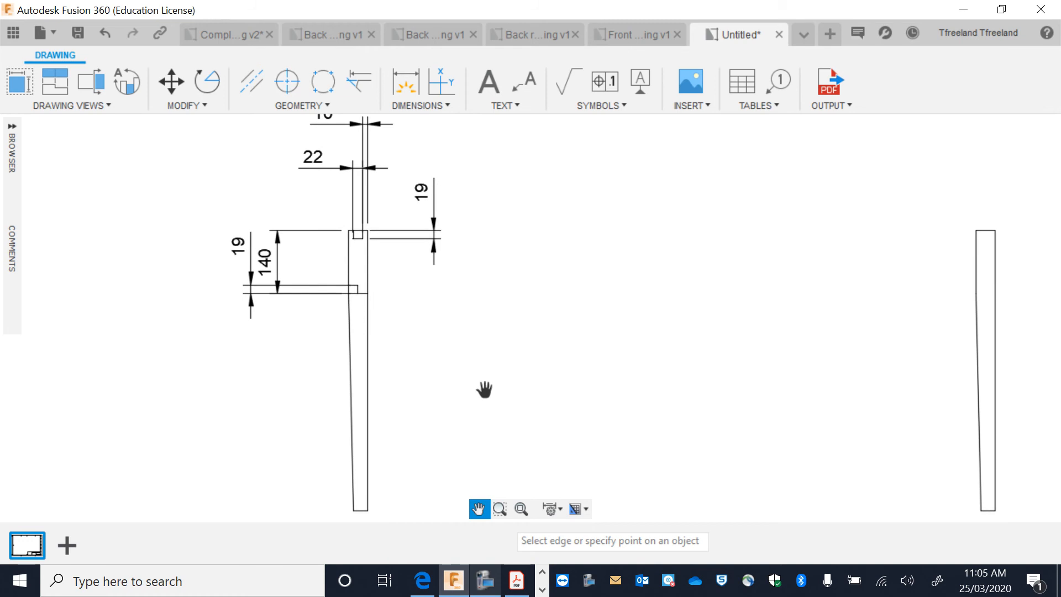
{"action": "key", "text": "Escape"}
{"action": "left_click", "coordinate": [279, 269]}
{"action": "key", "text": "Escape"}
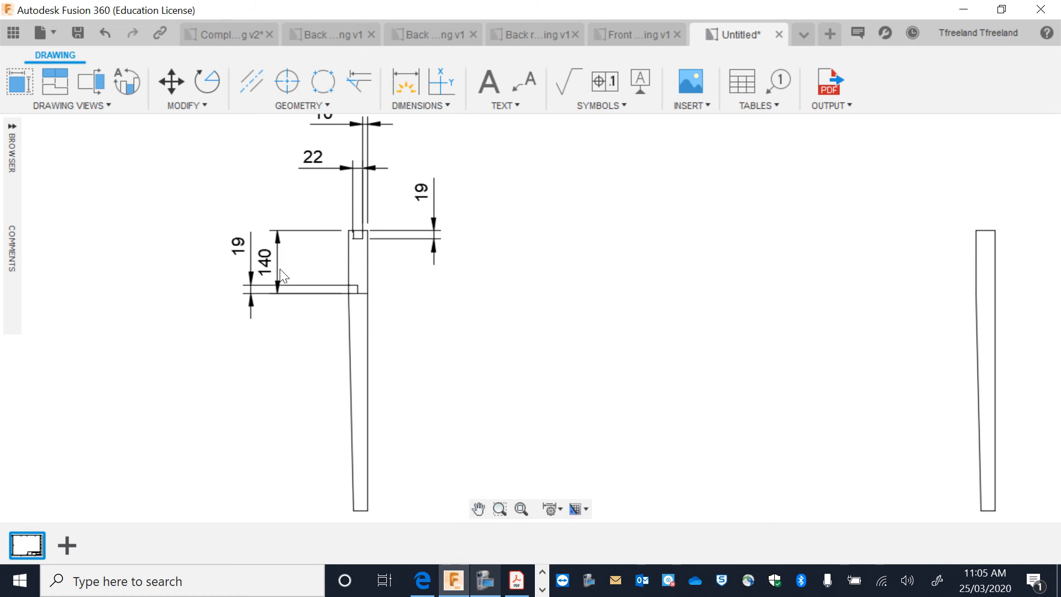
{"action": "left_click", "coordinate": [269, 264]}
{"action": "key", "text": "Delete"}
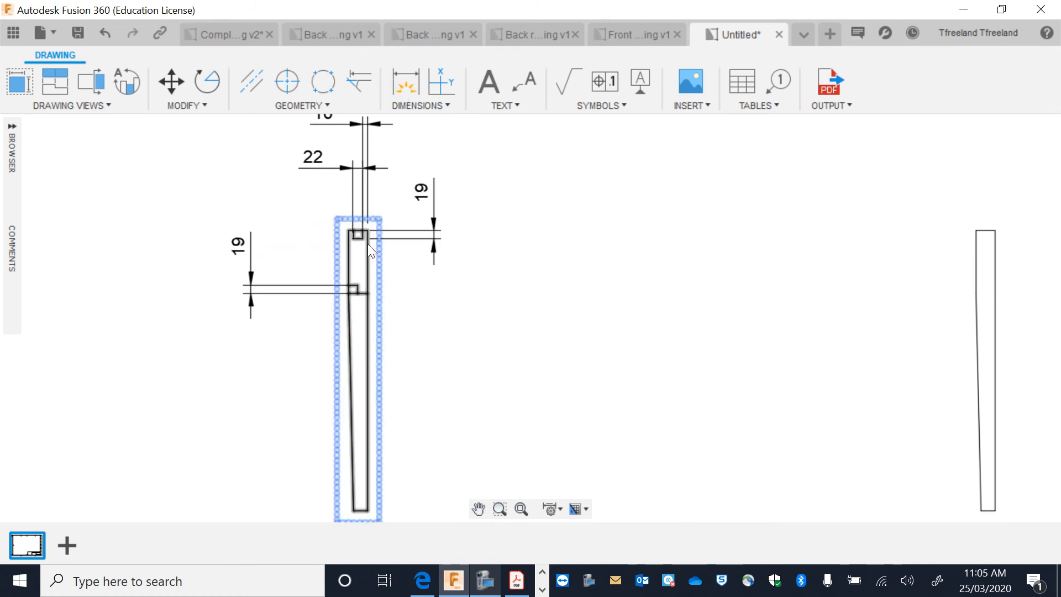
{"action": "left_click", "coordinate": [419, 239]}
{"action": "key", "text": "Delete"}
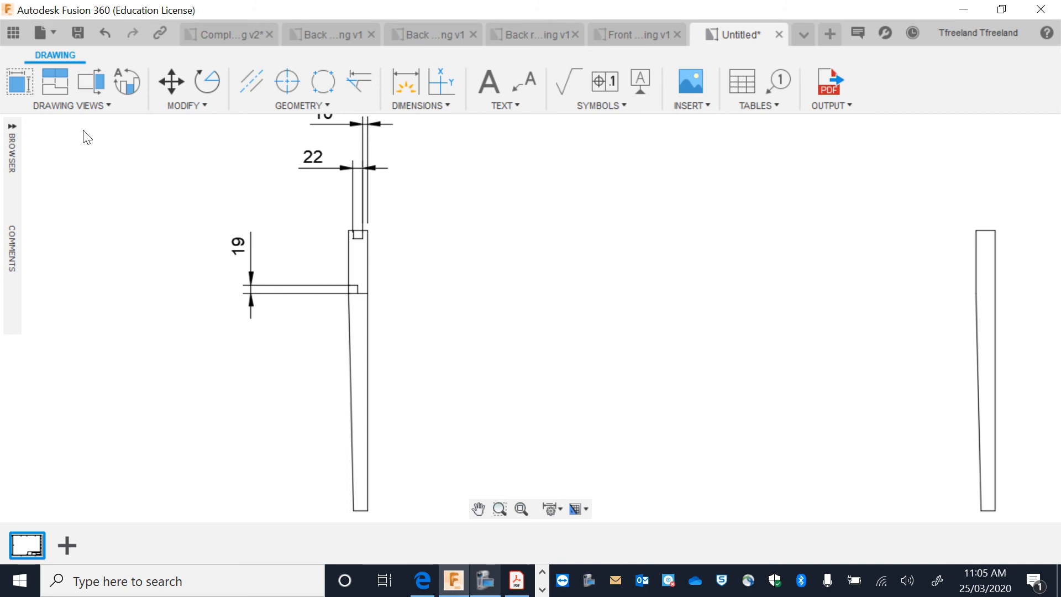
- Dimension the distance from the leg's top to the start of the taper, placing it to the right of the front view
{"action": "left_click", "coordinate": [406, 82]}
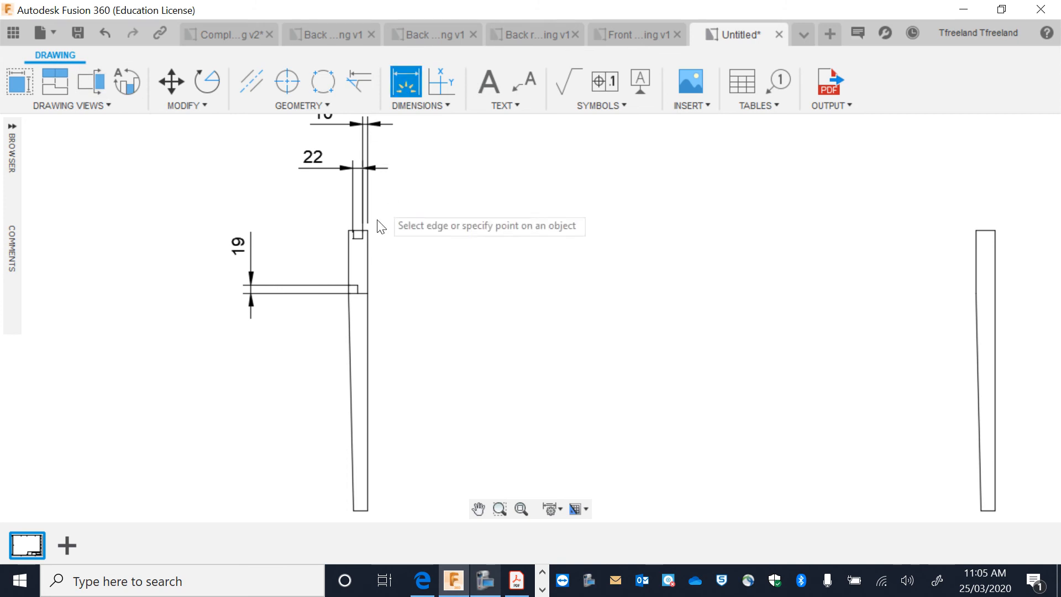
{"action": "left_click", "coordinate": [367, 293]}
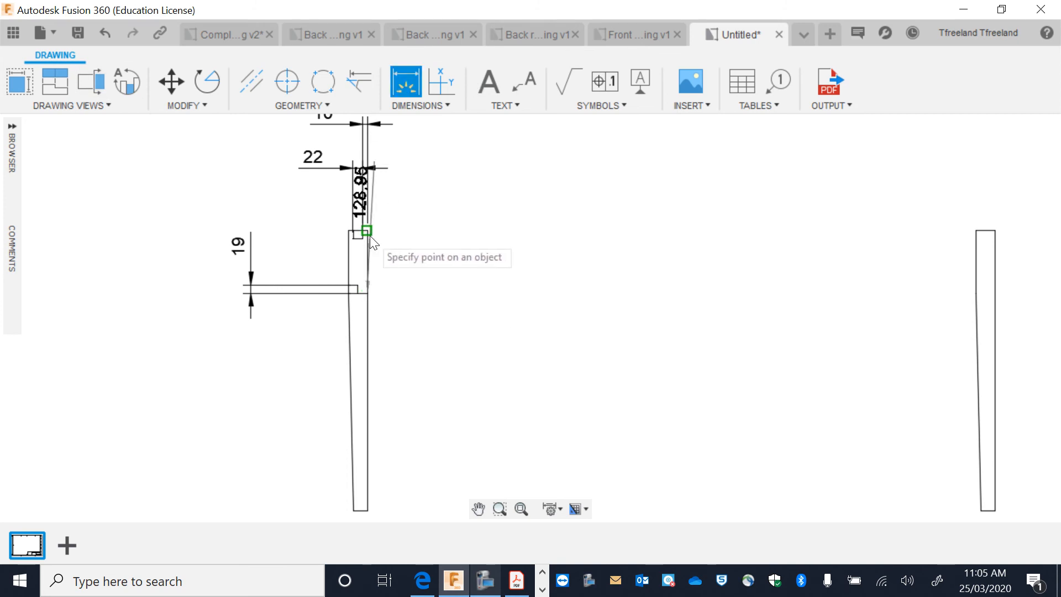
{"action": "left_click", "coordinate": [366, 230]}
{"action": "left_click", "coordinate": [439, 251]}
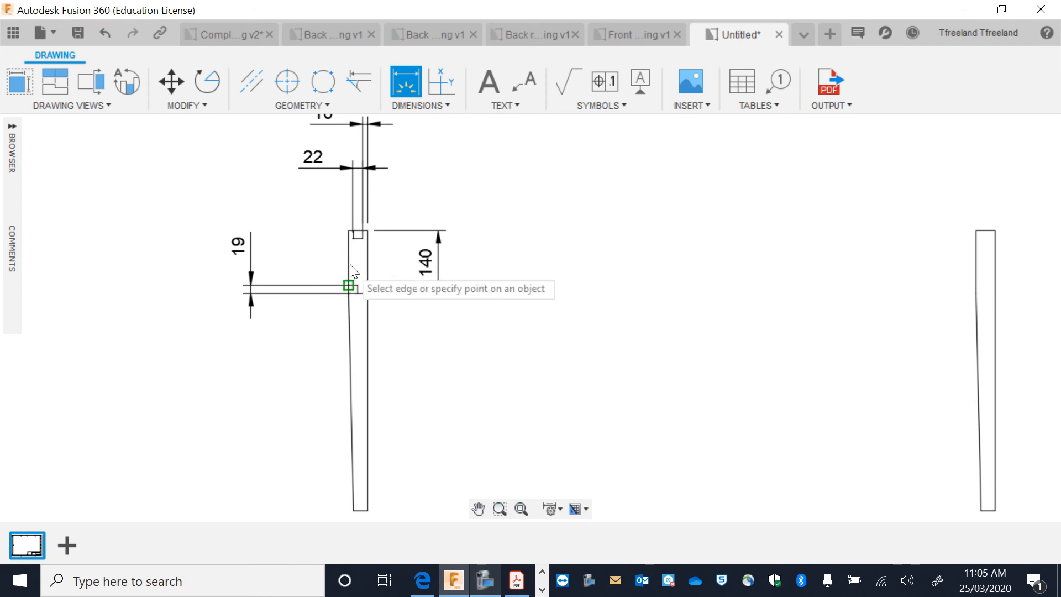
- Dimension the upper notch's depth in the front view, placing it to the left, in line with the lower notch dimension
{"action": "left_click", "coordinate": [354, 238]}
{"action": "left_click", "coordinate": [349, 231]}
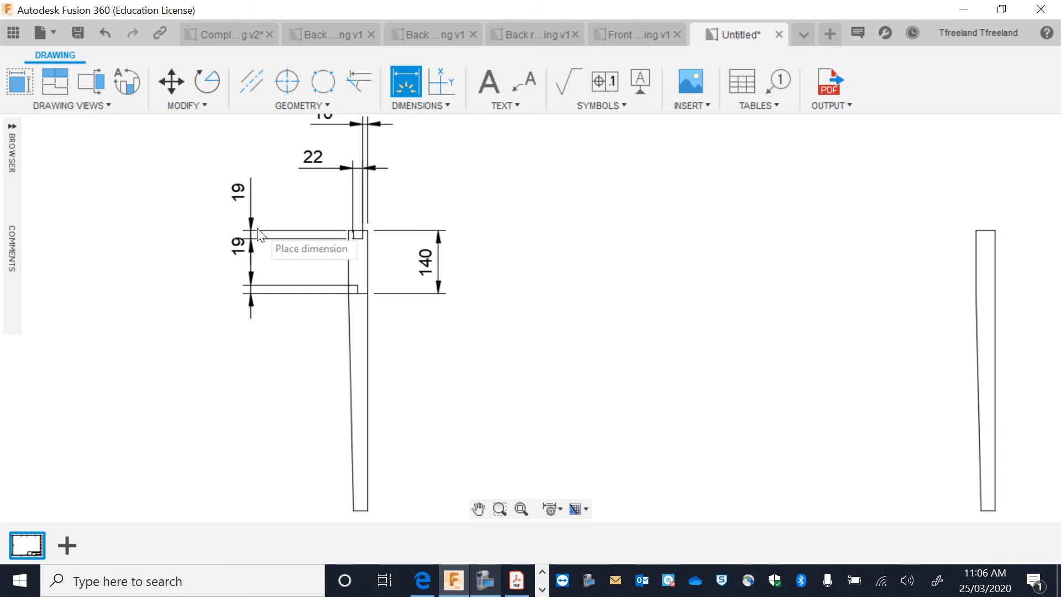
{"action": "left_click", "coordinate": [260, 235]}
{"action": "left_click", "coordinate": [478, 508]}
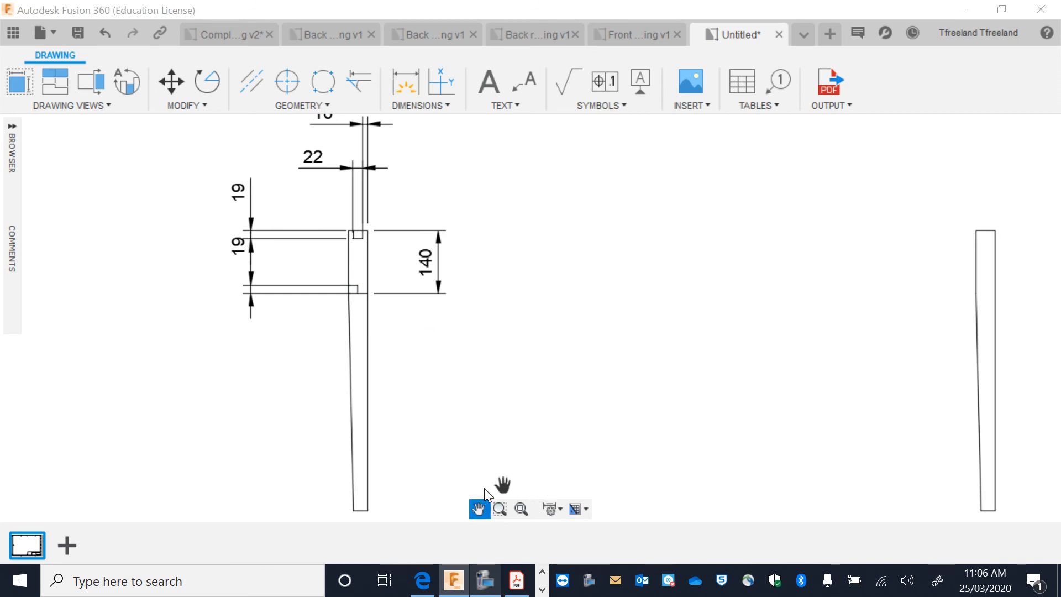
{"action": "mouse_move", "coordinate": [485, 493]}
{"action": "left_mouse_down"}
{"action": "mouse_move", "coordinate": [471, 394]}
{"action": "mouse_move", "coordinate": [270, 389]}
{"action": "left_mouse_up"}
{"action": "left_click_drag", "start_coordinate": [611, 284], "coordinate": [518, 300]}
{"action": "scroll", "coordinate": [595, 263], "scroll_direction": "down", "scroll_amount": 4}
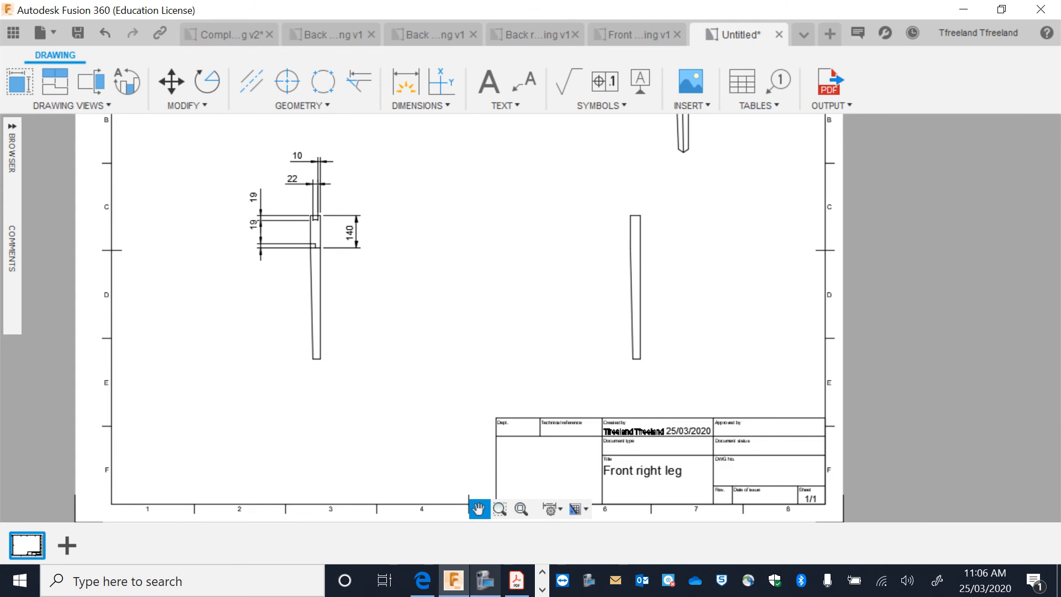
{"action": "mouse_move", "coordinate": [647, 234]}
{"action": "left_mouse_down"}
{"action": "mouse_move", "coordinate": [511, 314]}
{"action": "mouse_move", "coordinate": [533, 282]}
{"action": "left_mouse_up"}
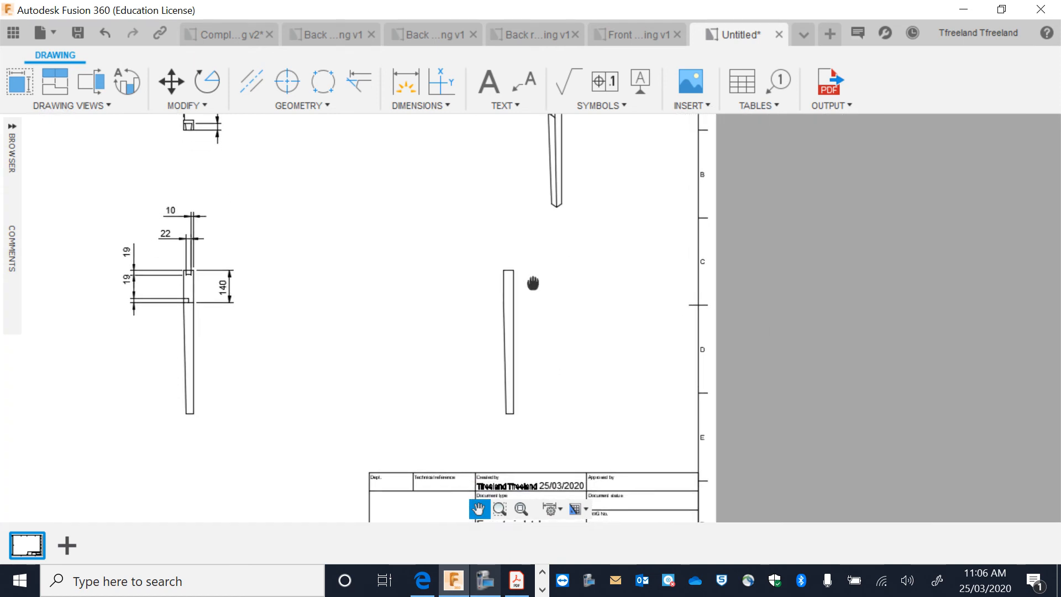
{"action": "key", "text": "d"}
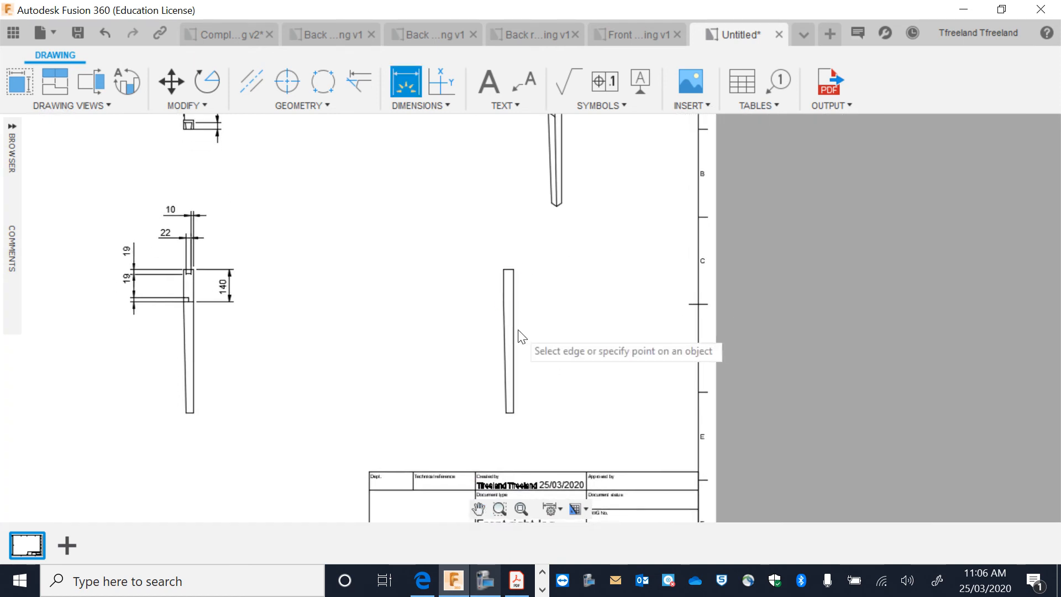
{"action": "left_click", "coordinate": [20, 82]}
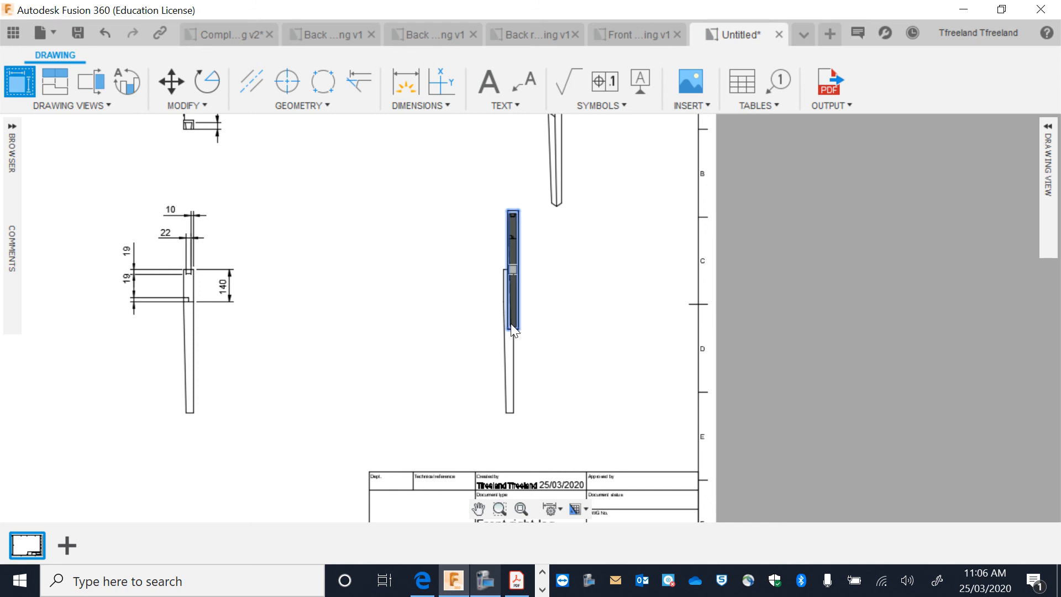
{"action": "key", "text": "Escape"}
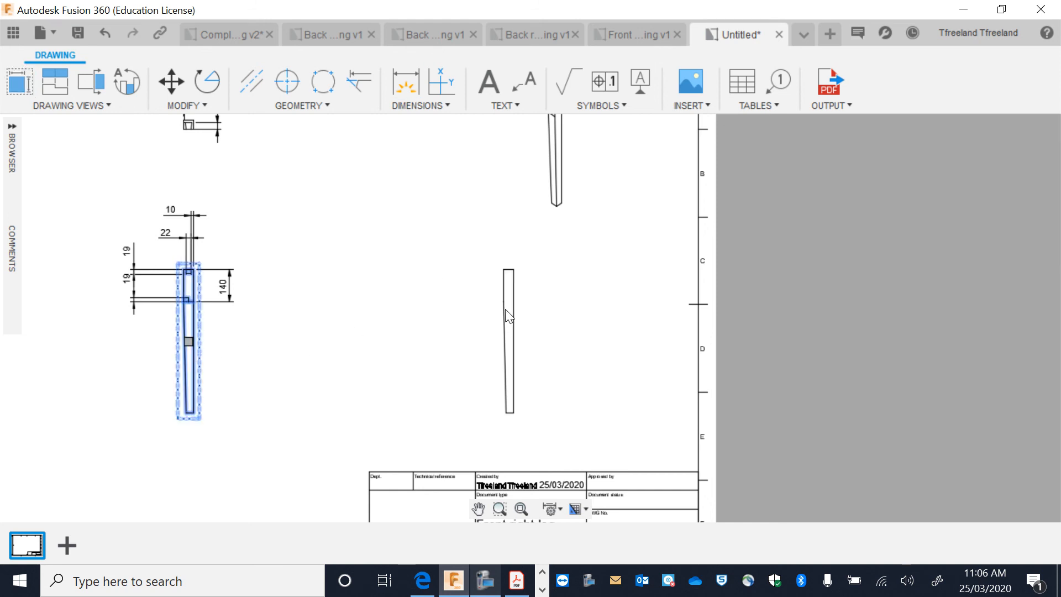
- Inspect the projected side view's appearance and edge visibility settings, then close them
{"action": "double_click", "coordinate": [516, 315]}
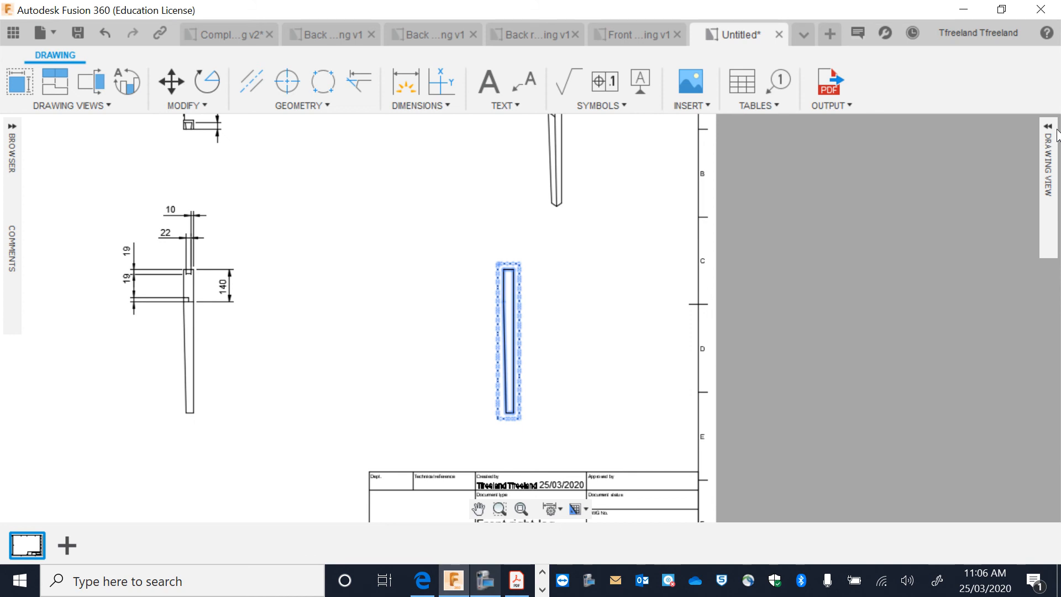
{"action": "left_click", "coordinate": [1055, 134]}
{"action": "left_click", "coordinate": [958, 323]}
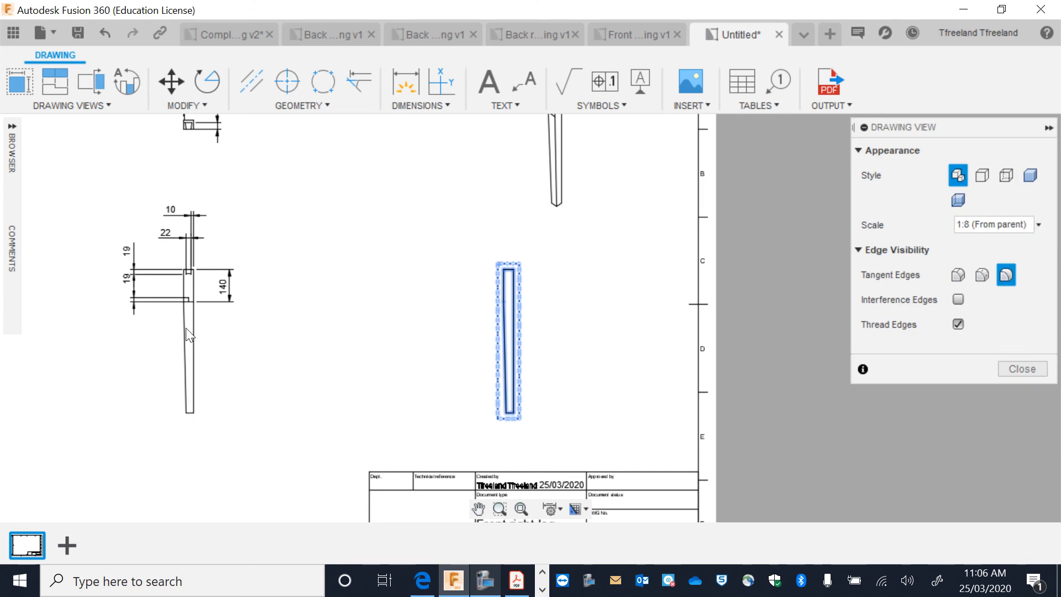
{"action": "left_click", "coordinate": [1042, 364]}
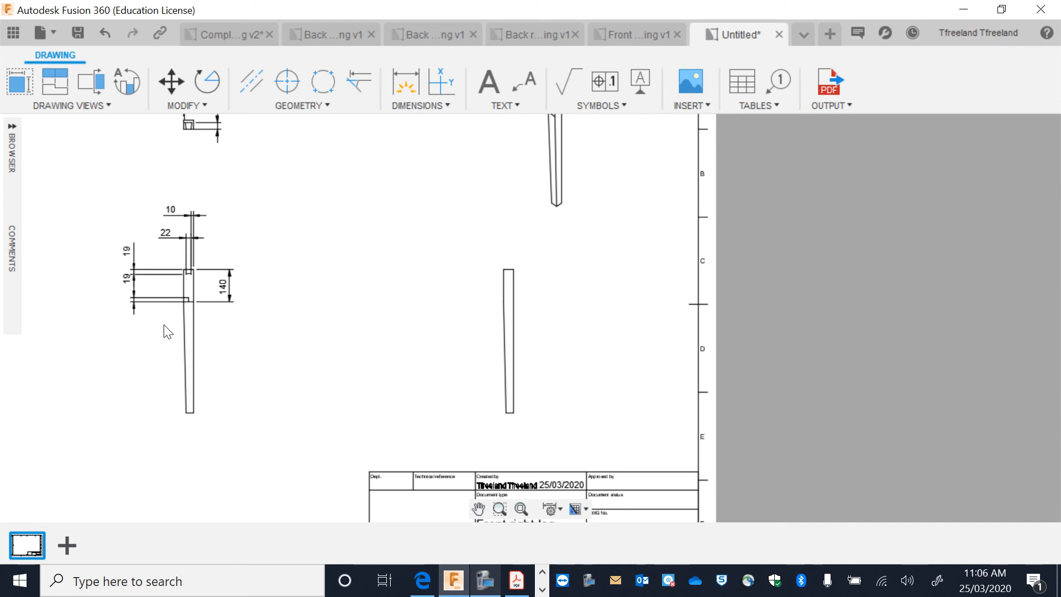
- Set the front base view's orientation to Bottom
{"action": "left_click", "coordinate": [184, 328]}
{"action": "double_click", "coordinate": [184, 326]}
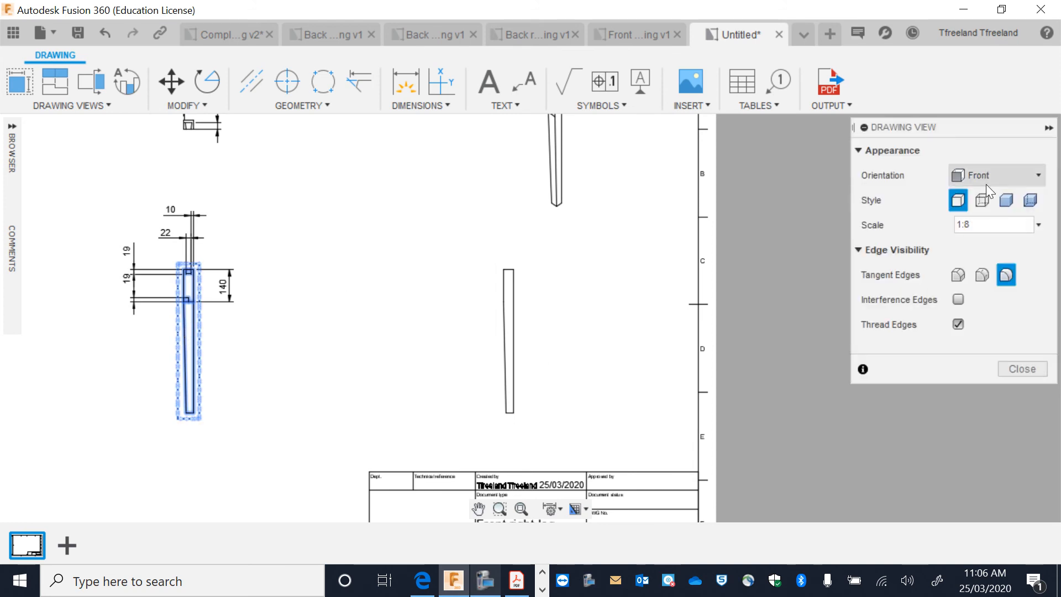
{"action": "left_click", "coordinate": [1010, 177]}
{"action": "left_click", "coordinate": [986, 297]}
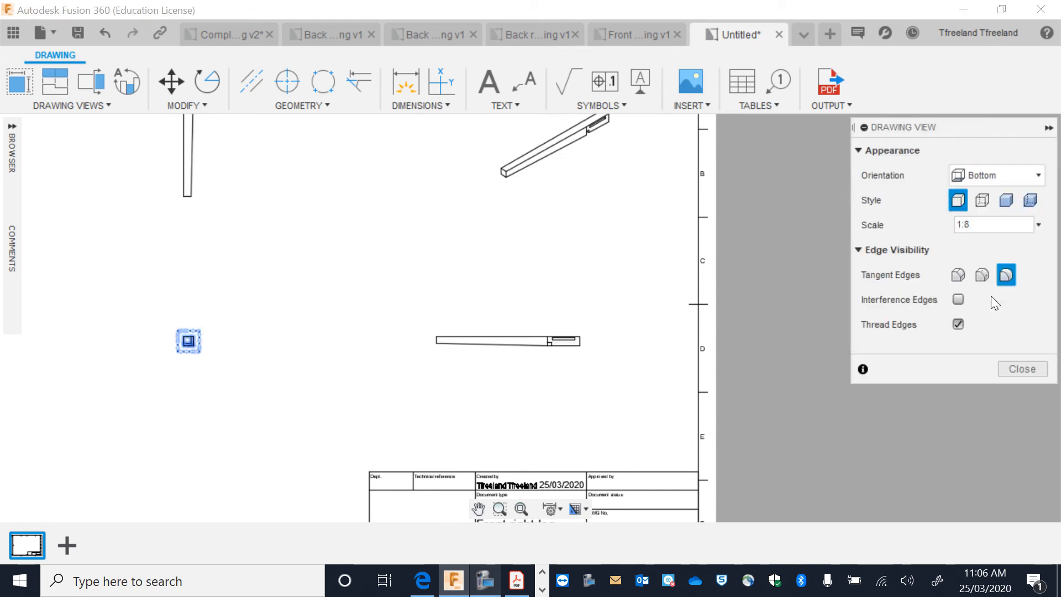
- Set the front base view's orientation to Left and finish editing the view
{"action": "left_click", "coordinate": [1028, 174]}
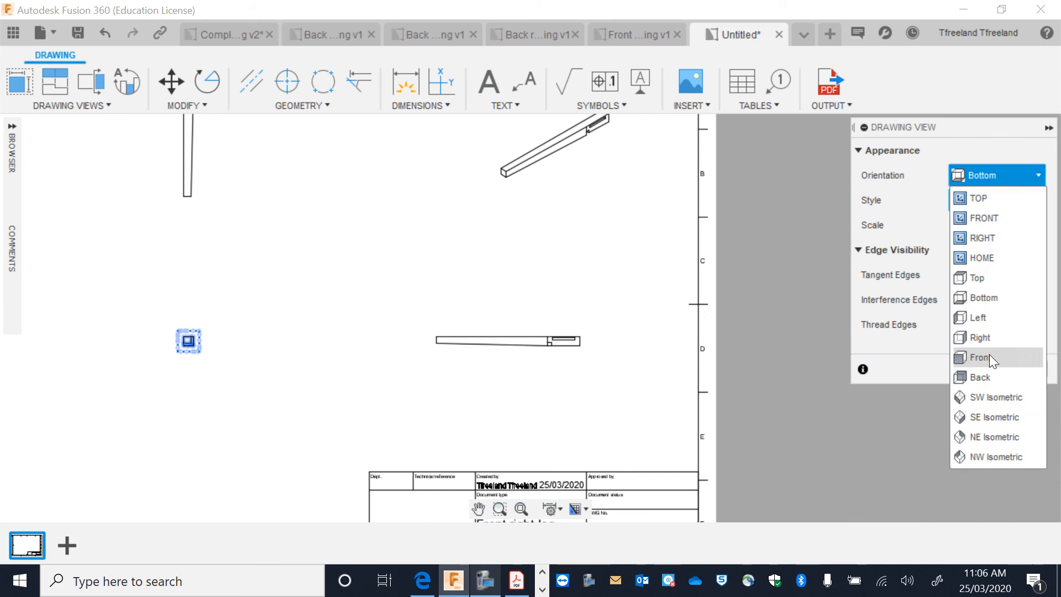
{"action": "left_click", "coordinate": [989, 373]}
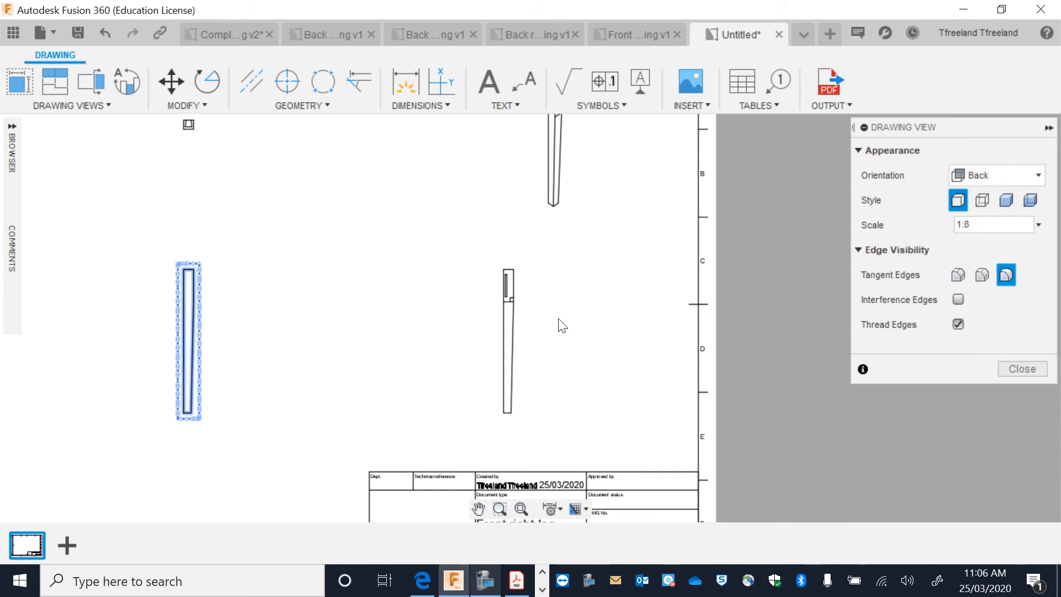
{"action": "left_click", "coordinate": [1012, 177]}
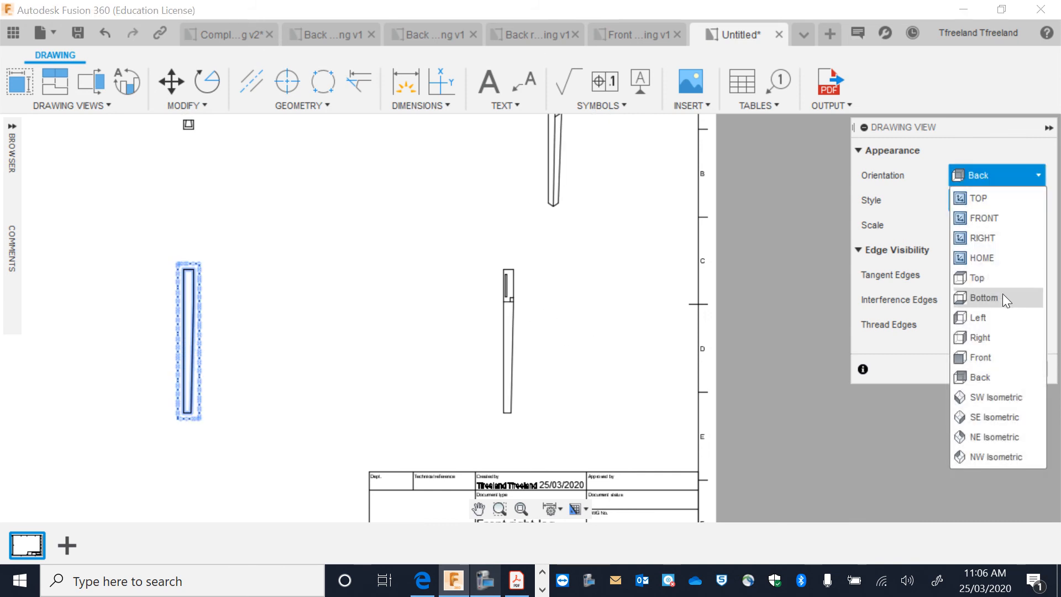
{"action": "left_click", "coordinate": [1000, 310]}
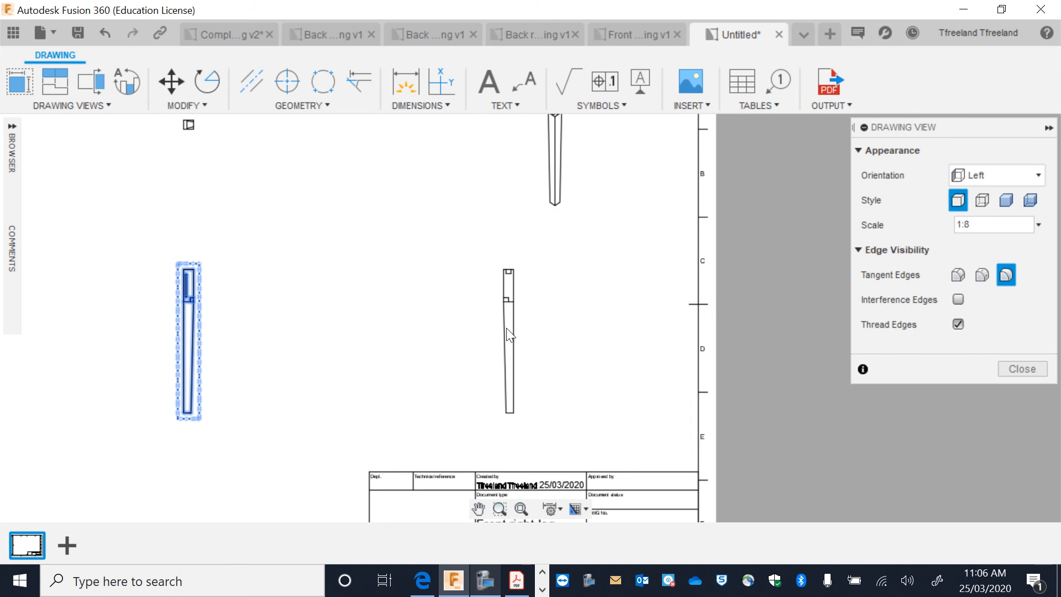
{"action": "left_click", "coordinate": [1010, 370]}
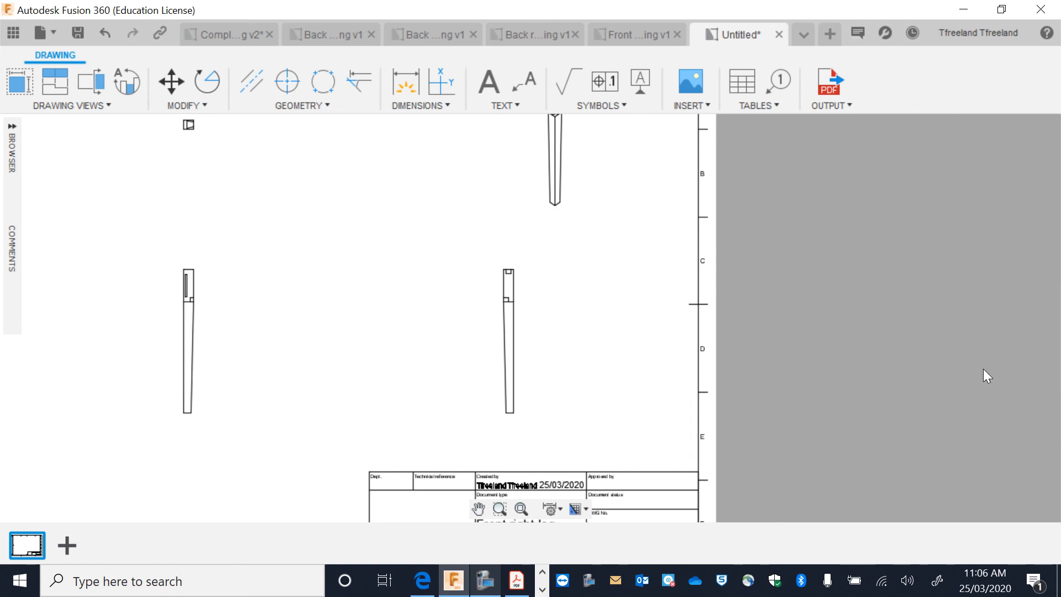
- Dimension the depth of the tapered socket in the leg's top view, placing it above the view
{"action": "scroll", "coordinate": [93, 224], "scroll_direction": "down", "scroll_amount": 3}
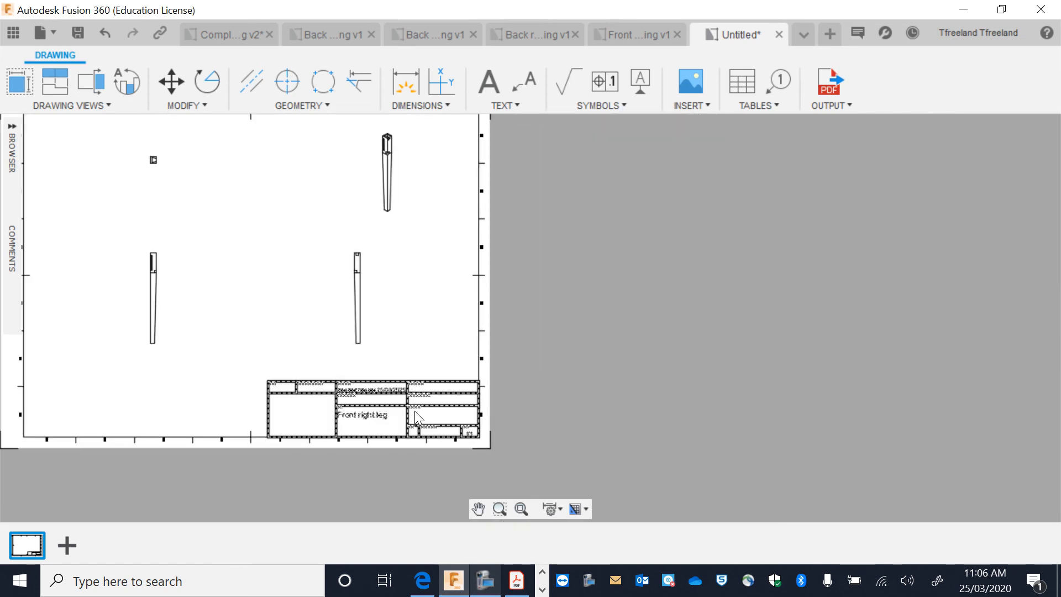
{"action": "left_click", "coordinate": [479, 509]}
{"action": "mouse_move", "coordinate": [428, 315]}
{"action": "left_mouse_down"}
{"action": "mouse_move", "coordinate": [466, 359]}
{"action": "mouse_move", "coordinate": [496, 360]}
{"action": "mouse_move", "coordinate": [475, 329]}
{"action": "left_mouse_up"}
{"action": "scroll", "coordinate": [237, 304], "scroll_direction": "up", "scroll_amount": 2}
{"action": "left_click_drag", "start_coordinate": [134, 332], "coordinate": [174, 357]}
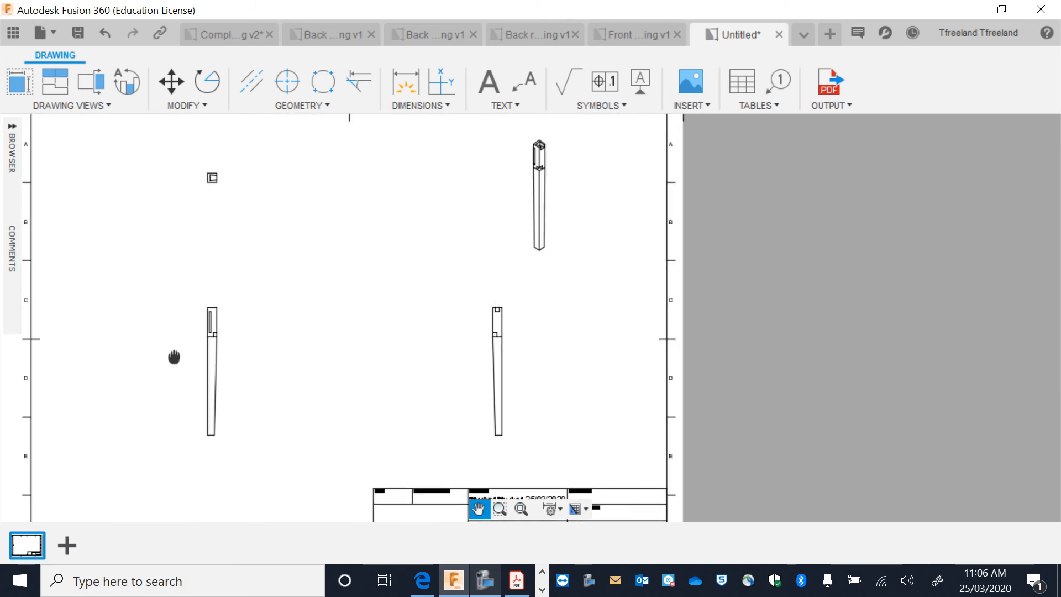
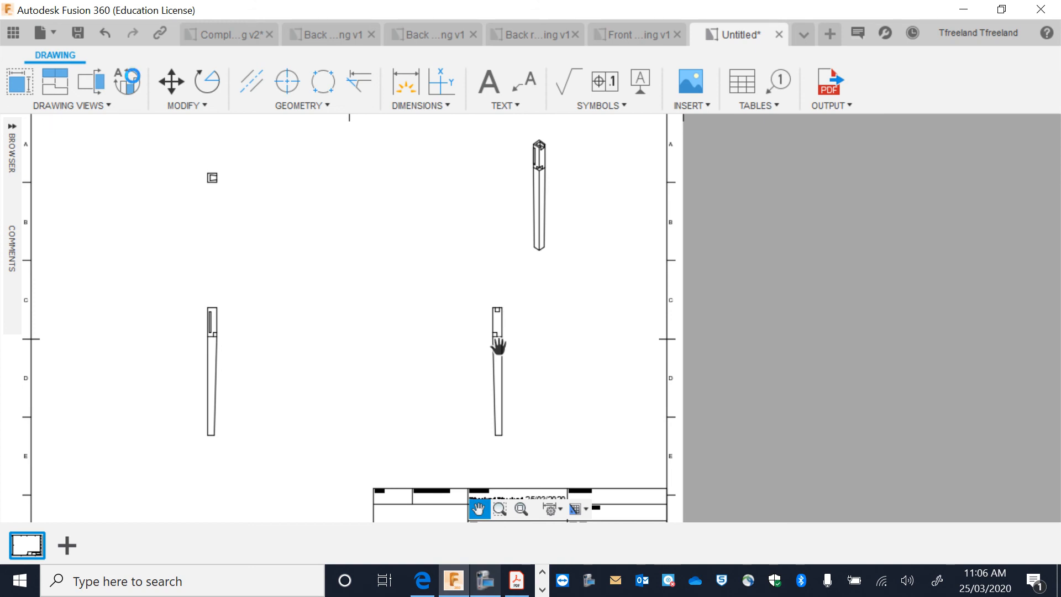
{"action": "left_click", "coordinate": [406, 82]}
{"action": "scroll", "coordinate": [249, 148], "scroll_direction": "up", "scroll_amount": 5}
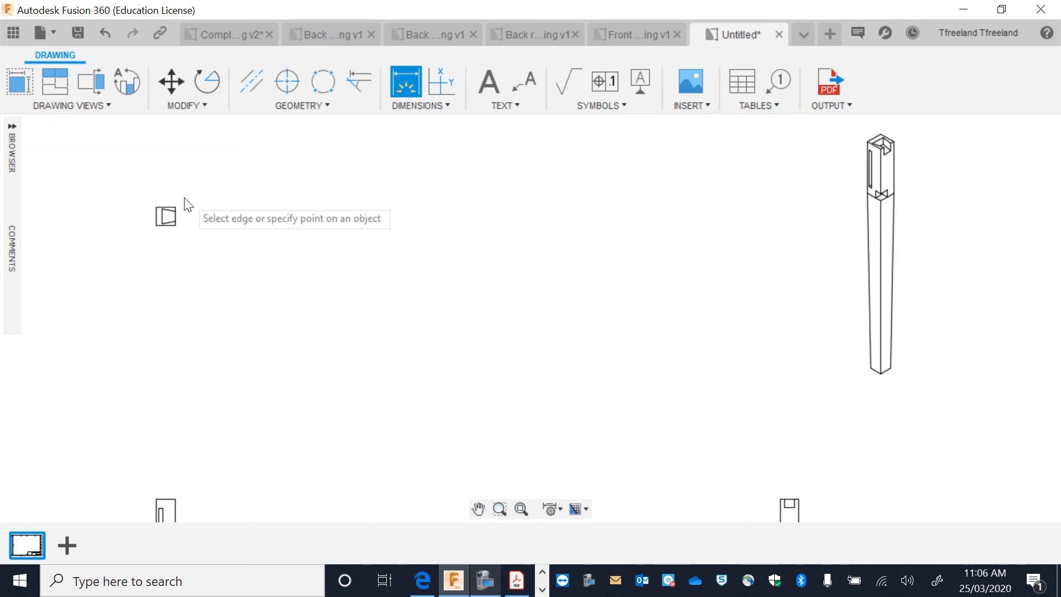
{"action": "left_click", "coordinate": [161, 210]}
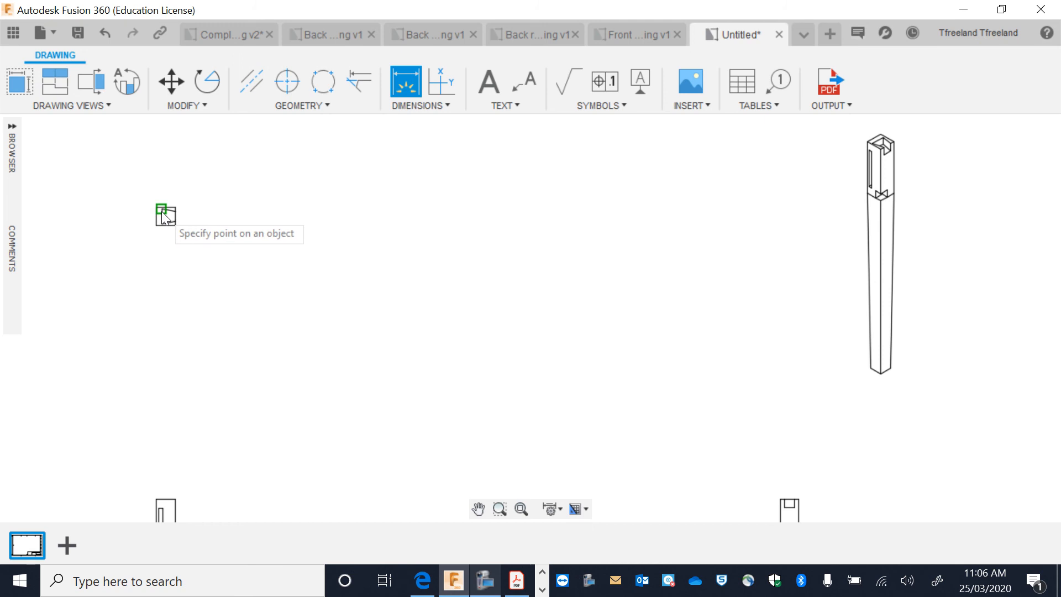
{"action": "scroll", "coordinate": [161, 224], "scroll_direction": "up", "scroll_amount": 4}
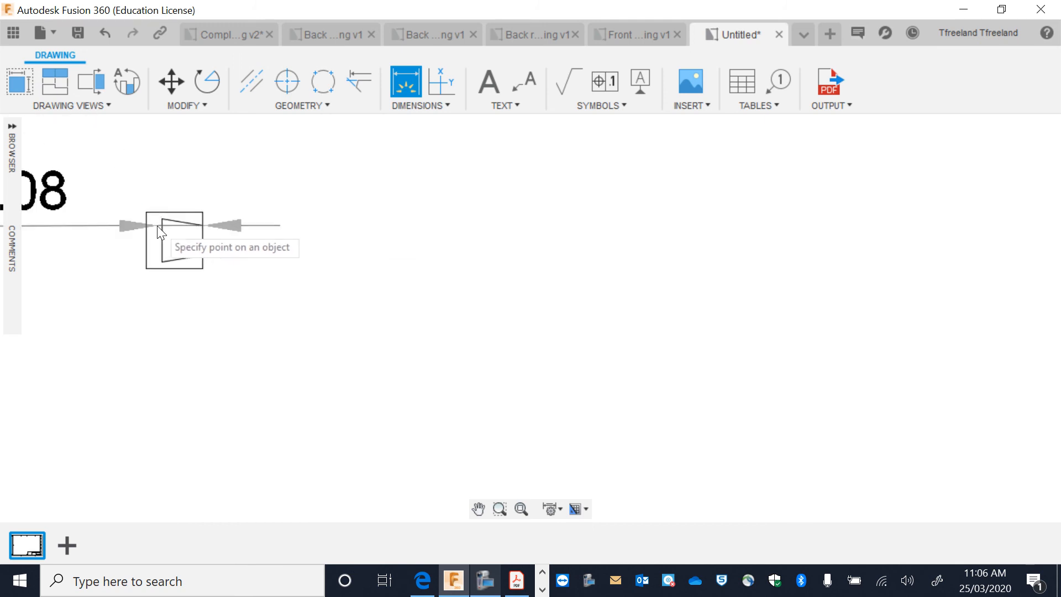
{"action": "left_click", "coordinate": [161, 225]}
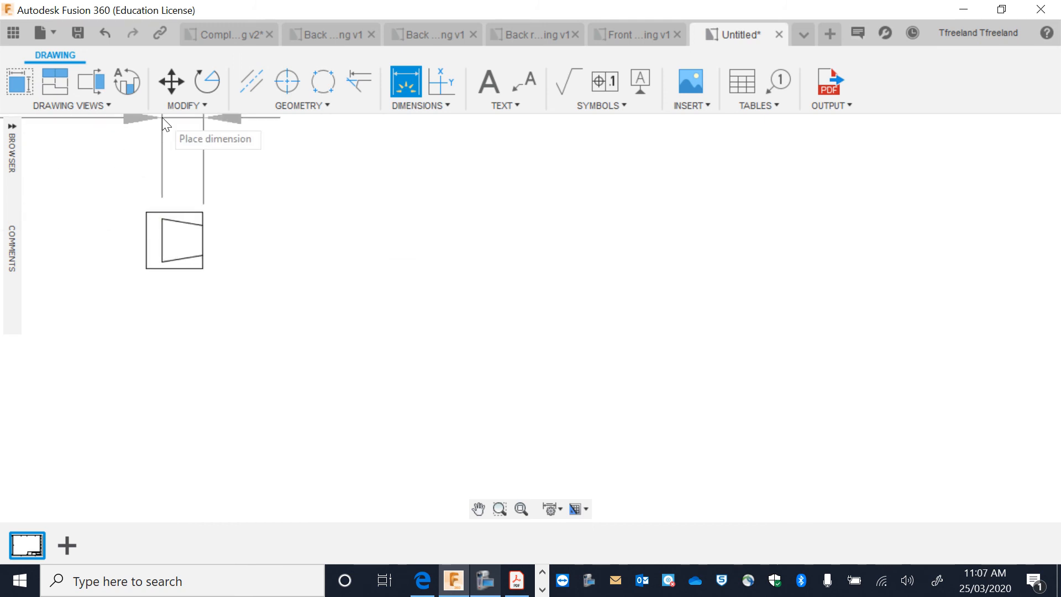
{"action": "left_click", "coordinate": [161, 117]}
- Dimension the offset from the top view's upper right corner to the socket's open end, placing it to the right
{"action": "left_click", "coordinate": [201, 214]}
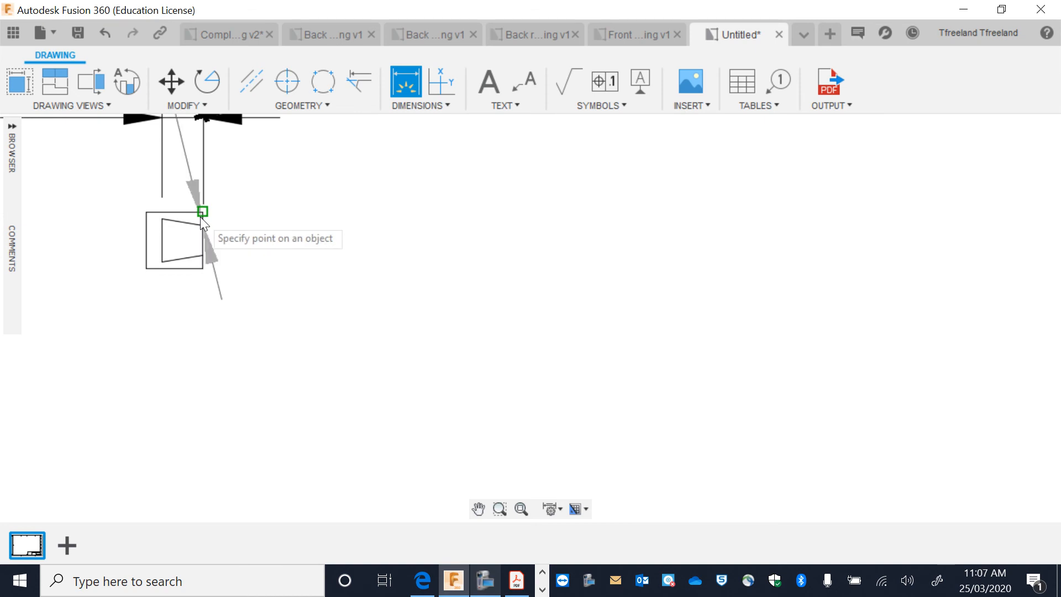
{"action": "left_click", "coordinate": [203, 224]}
{"action": "left_click", "coordinate": [318, 207]}
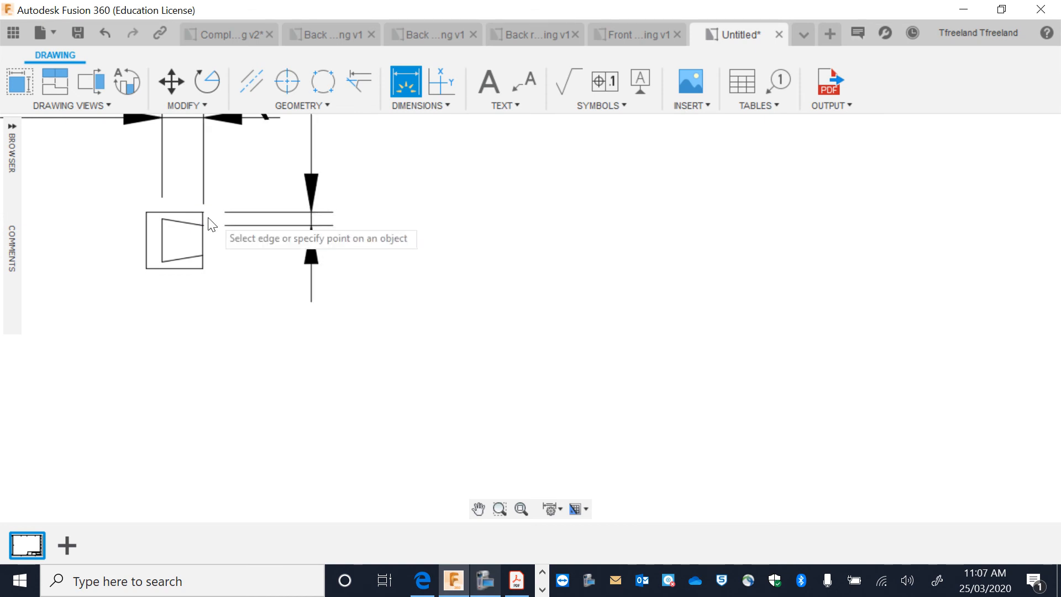
- Dimension the gap between the socket's inner upper corner and the top view's upper edge, placing it to the left
{"action": "scroll", "coordinate": [188, 213], "scroll_direction": "down", "scroll_amount": 2}
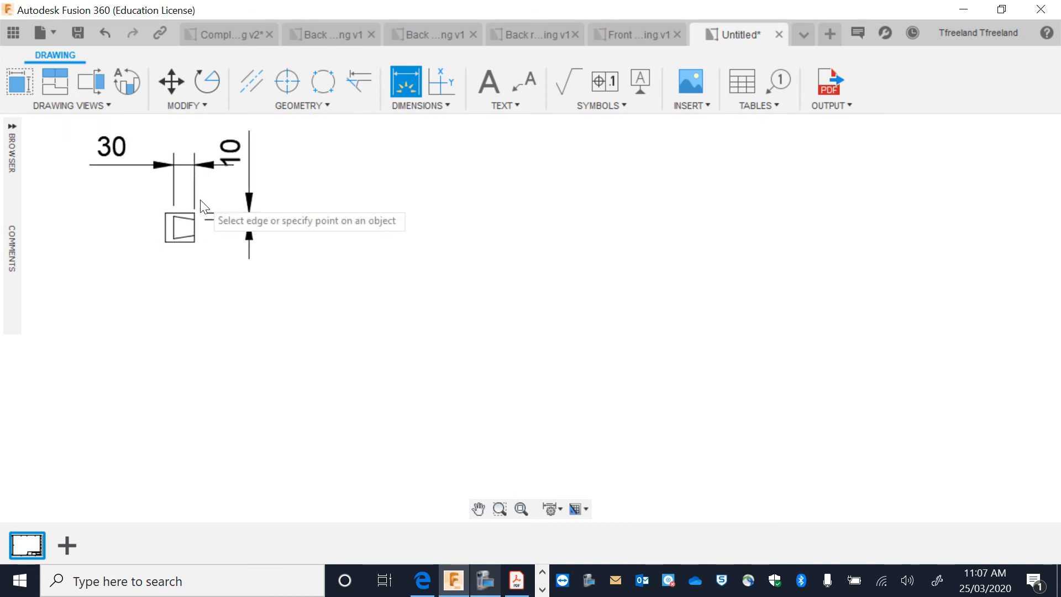
{"action": "left_click", "coordinate": [174, 216]}
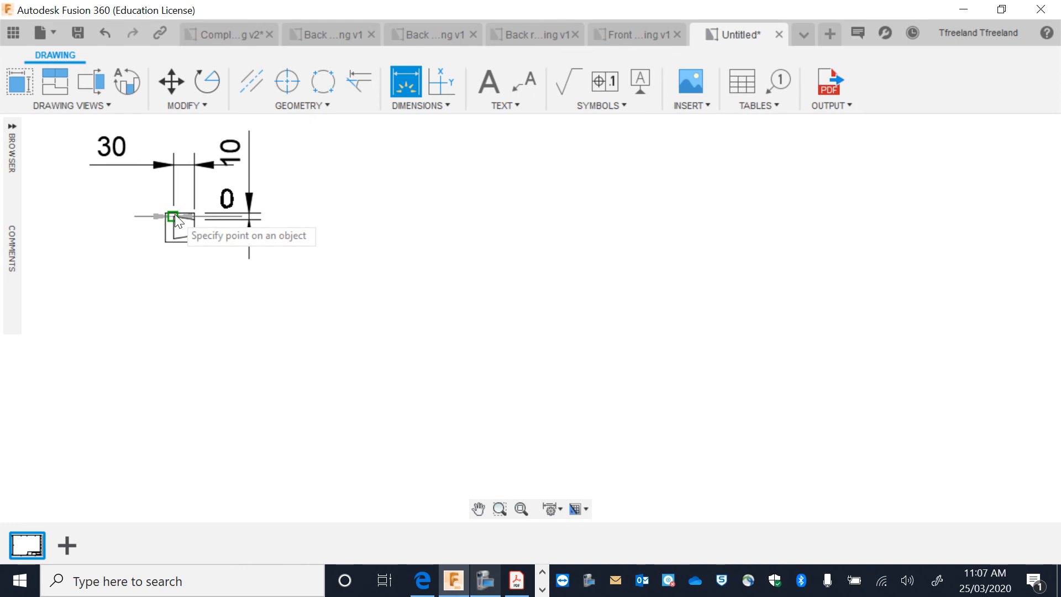
{"action": "left_click", "coordinate": [175, 211]}
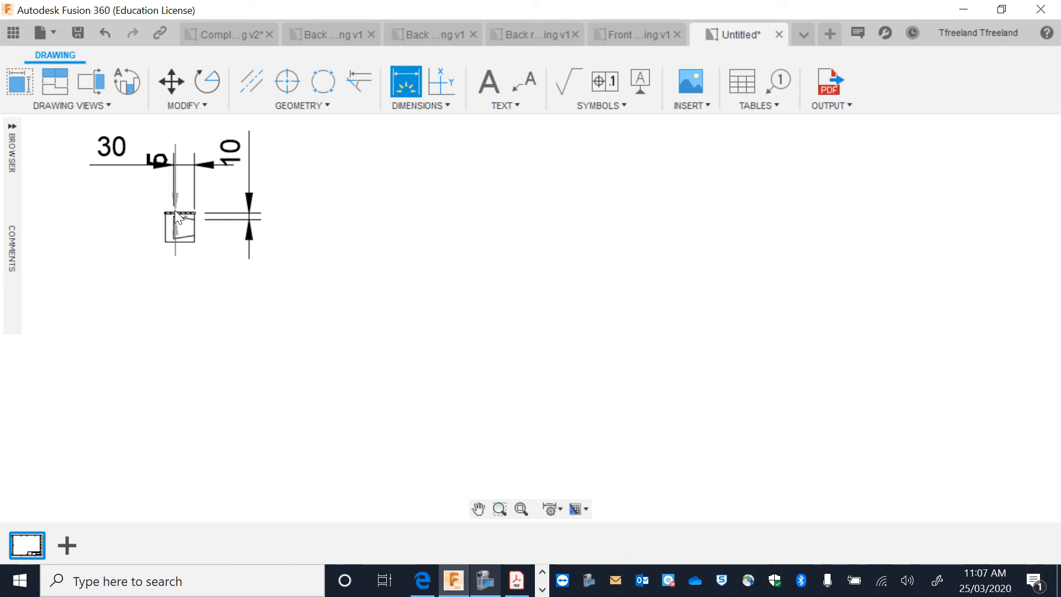
{"action": "left_click", "coordinate": [59, 226]}
- Dimension the distance from the leg's top to the slot's upper end in the front view, placing it to the right
{"action": "left_click", "coordinate": [478, 508]}
{"action": "mouse_move", "coordinate": [509, 398]}
{"action": "left_mouse_down"}
{"action": "mouse_move", "coordinate": [516, 337]}
{"action": "mouse_move", "coordinate": [605, 217]}
{"action": "left_mouse_up"}
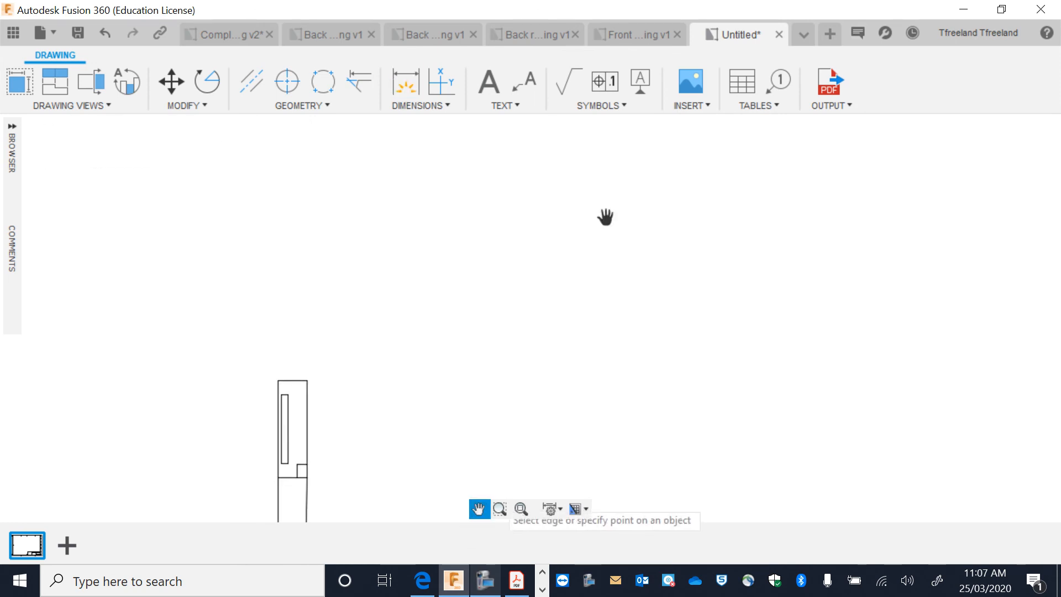
{"action": "scroll", "coordinate": [535, 350], "scroll_direction": "down", "scroll_amount": 2}
{"action": "left_click_drag", "start_coordinate": [535, 351], "coordinate": [496, 273]}
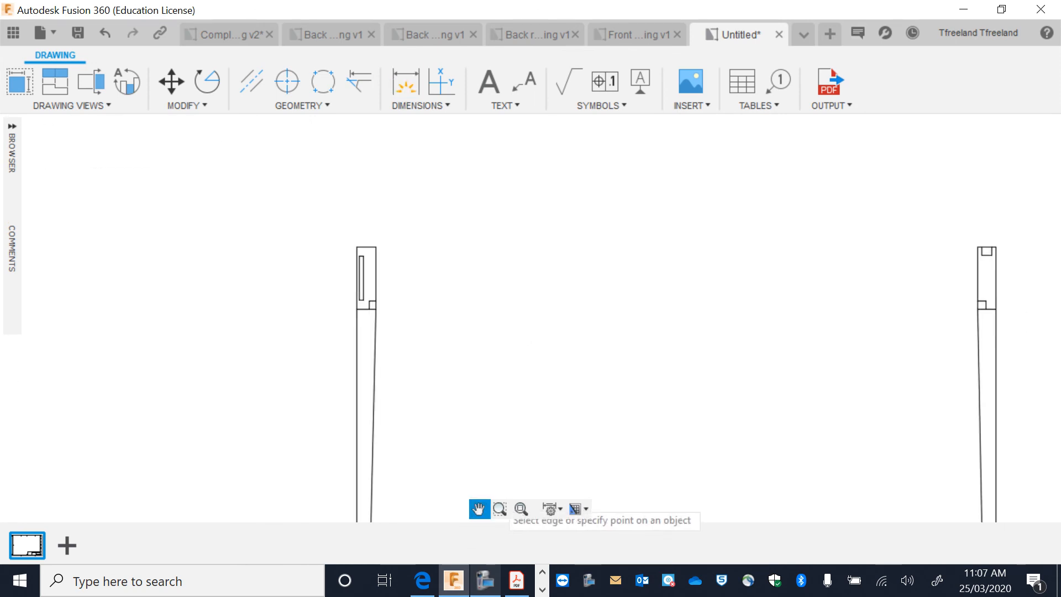
{"action": "left_click", "coordinate": [406, 85]}
{"action": "scroll", "coordinate": [397, 213], "scroll_direction": "up", "scroll_amount": 1}
{"action": "left_click", "coordinate": [344, 263]}
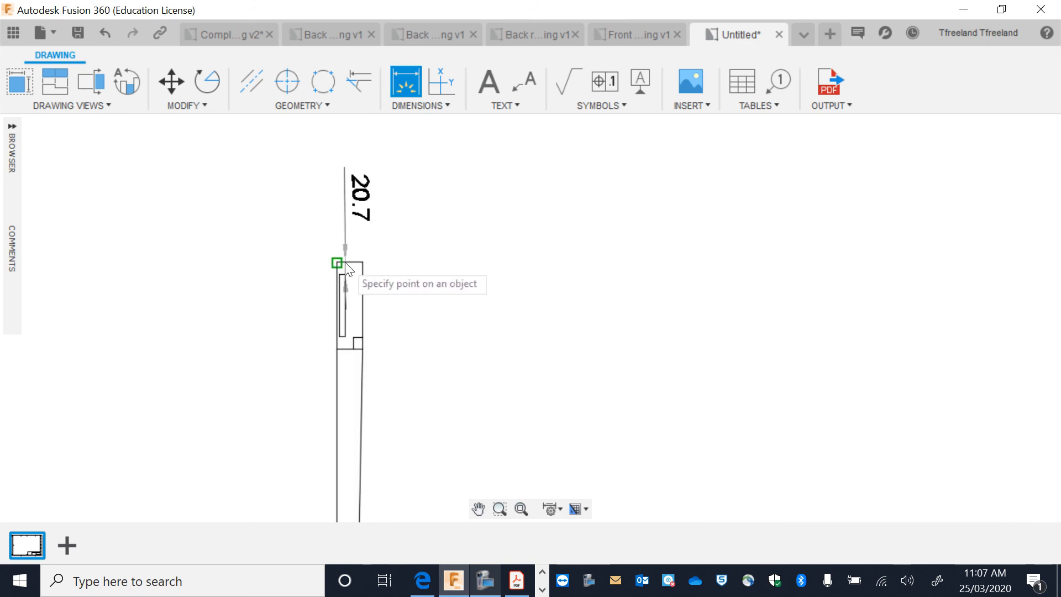
{"action": "scroll", "coordinate": [344, 256], "scroll_direction": "up", "scroll_amount": 3}
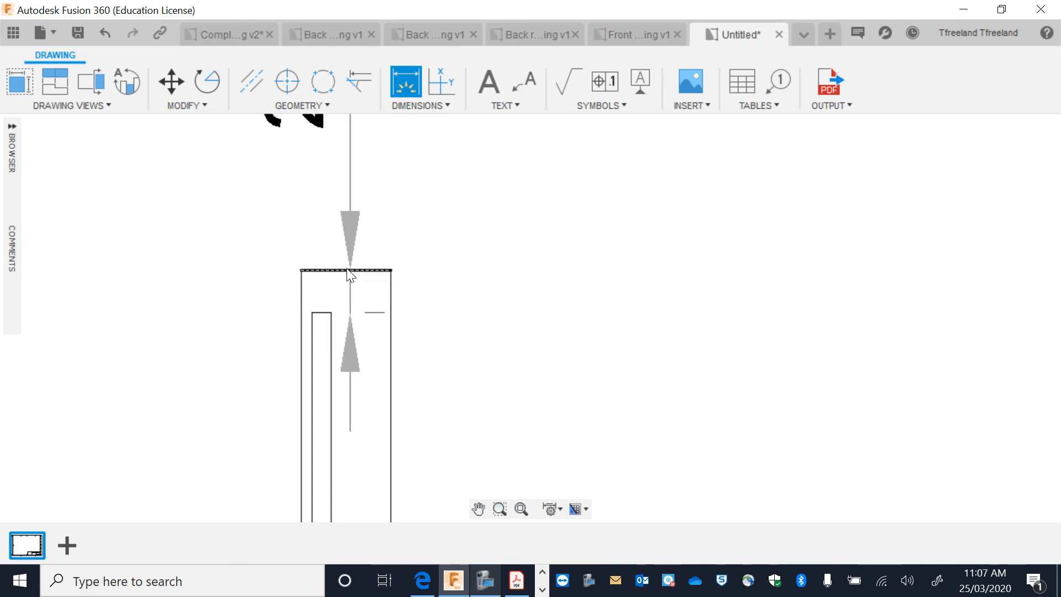
{"action": "left_click", "coordinate": [343, 270]}
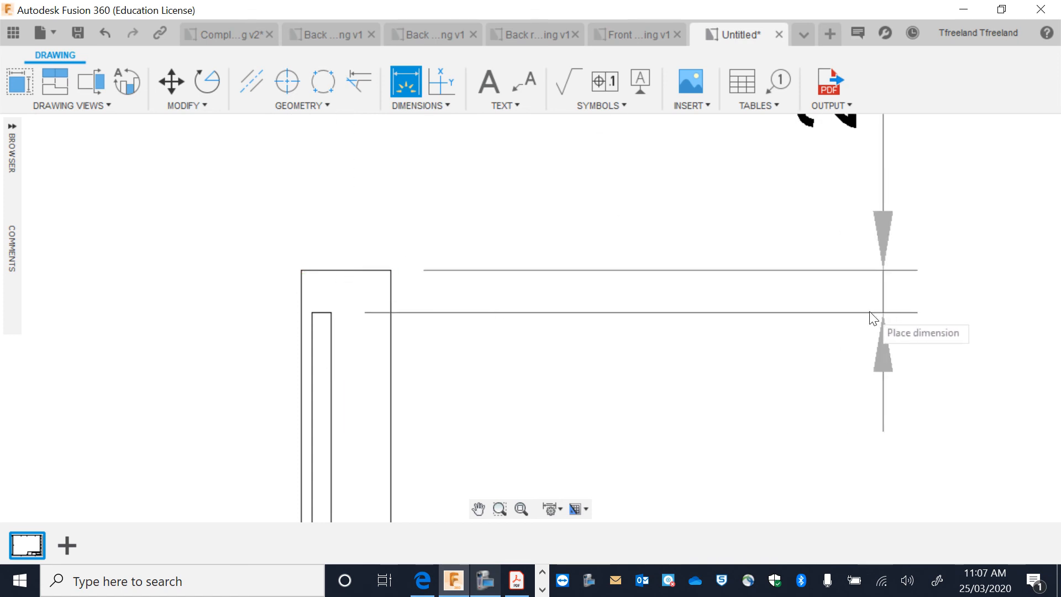
{"action": "left_click", "coordinate": [872, 318]}
- Dimension the slot's width and its offset from the leg's left edge, stacking both above the front view
{"action": "scroll", "coordinate": [873, 317], "scroll_direction": "down", "scroll_amount": 3}
{"action": "scroll", "coordinate": [672, 314], "scroll_direction": "up", "scroll_amount": 2}
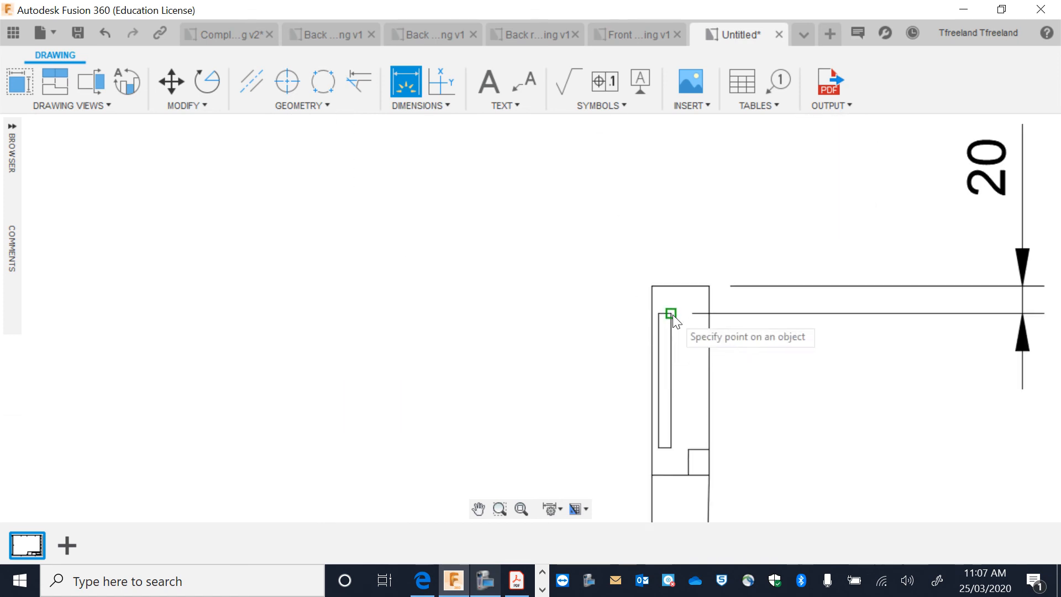
{"action": "left_click", "coordinate": [672, 314]}
{"action": "left_click", "coordinate": [658, 313]}
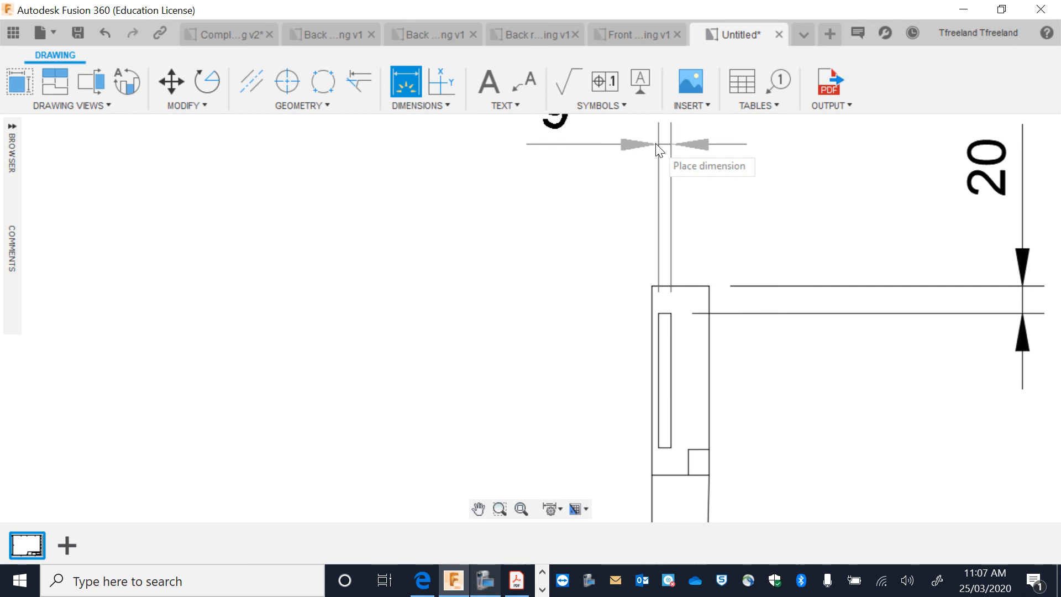
{"action": "left_click", "coordinate": [656, 142]}
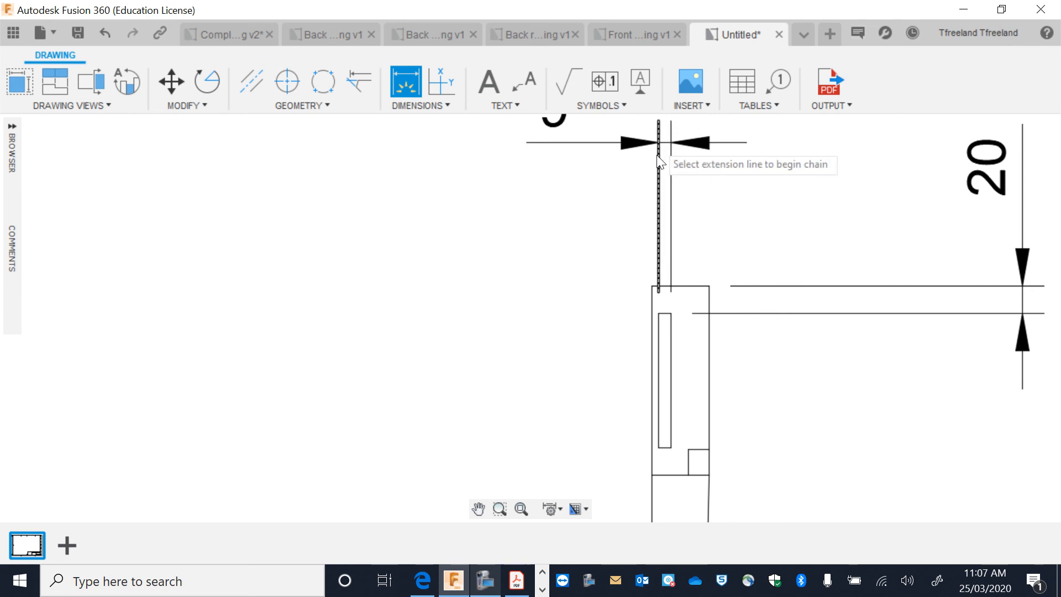
{"action": "left_click", "coordinate": [659, 314]}
{"action": "left_click", "coordinate": [633, 228]}
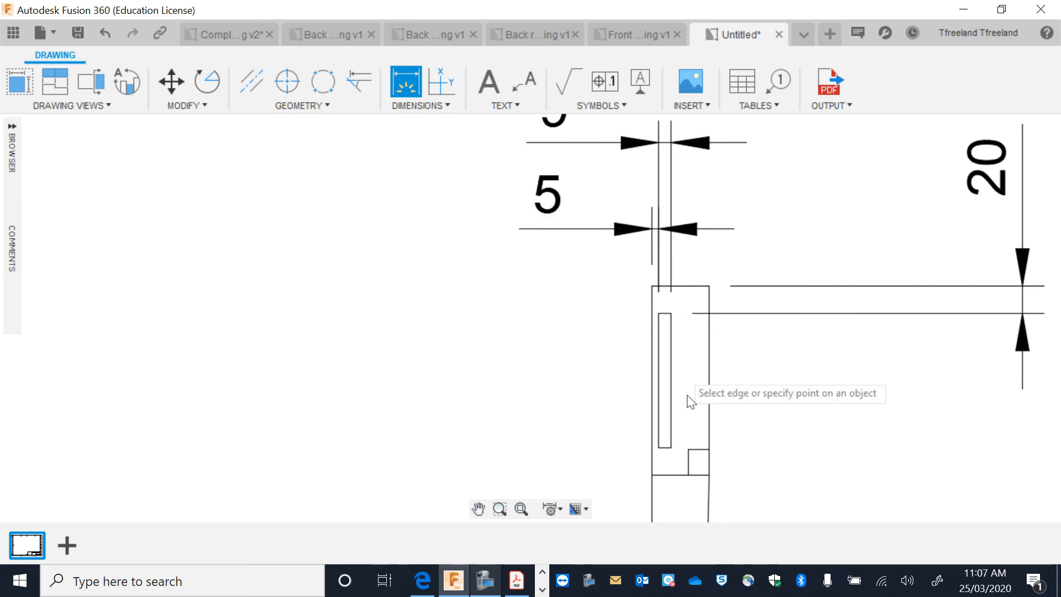
- Dimension the lower notch's height in the front view, placing it to the right, roughly in line with the slot's distance dimension
{"action": "left_click", "coordinate": [709, 449]}
{"action": "left_click", "coordinate": [709, 474]}
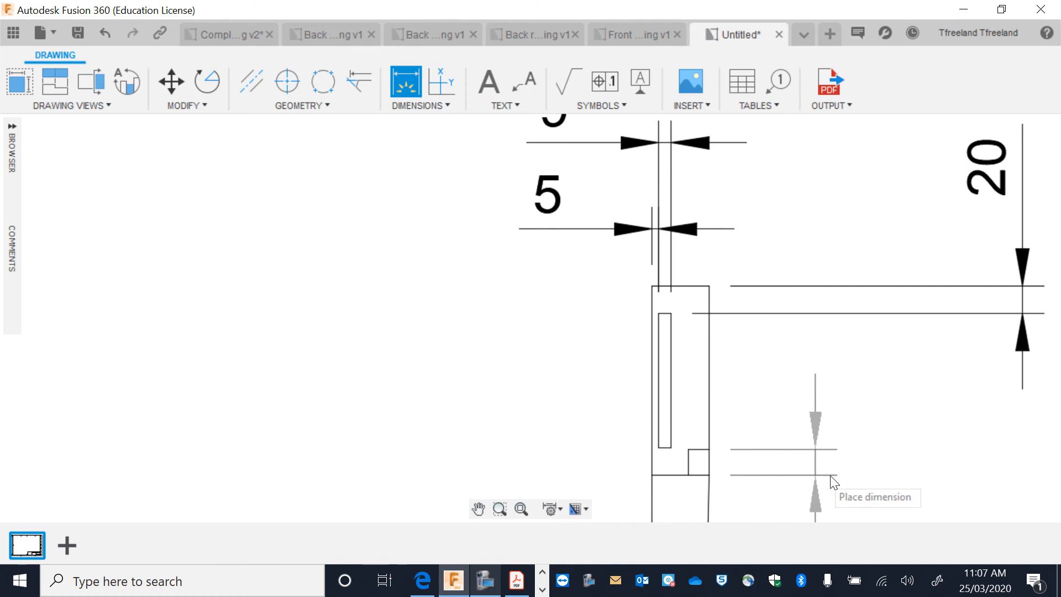
{"action": "left_click", "coordinate": [1023, 465]}
{"action": "scroll", "coordinate": [1023, 465], "scroll_direction": "down", "scroll_amount": 3}
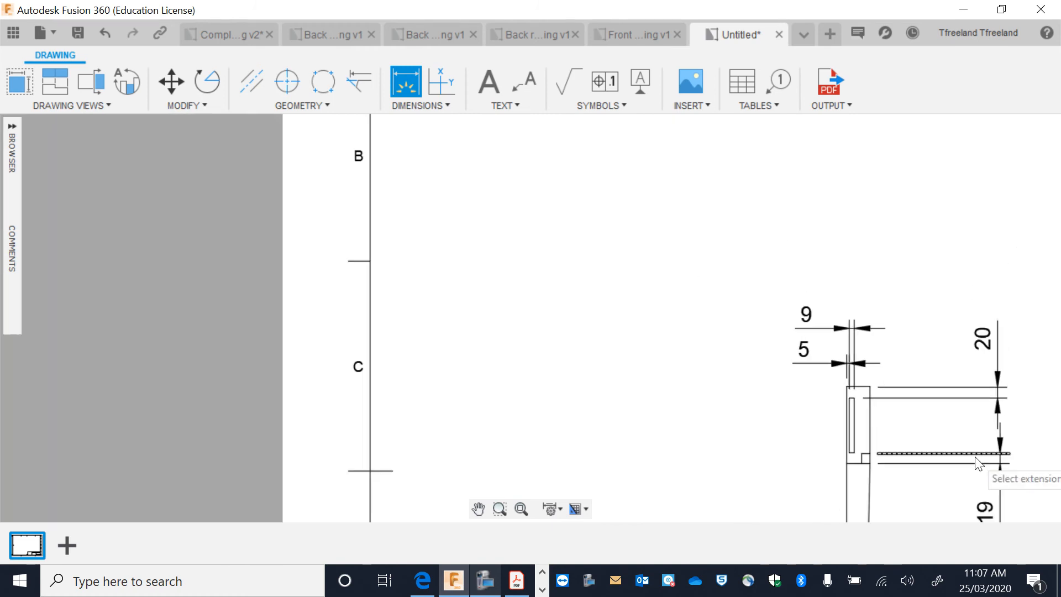
{"action": "left_click", "coordinate": [978, 463]}
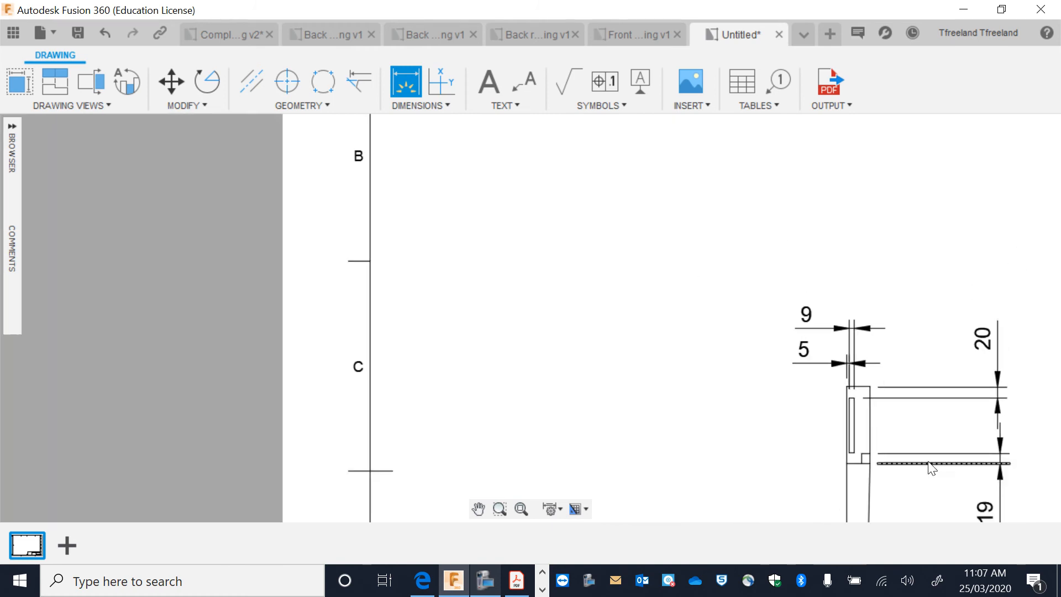
- Dimension the leg's overall length in the front view, placing it to the left of the leg
{"action": "left_click", "coordinate": [479, 506]}
{"action": "mouse_move", "coordinate": [592, 407]}
{"action": "left_mouse_down"}
{"action": "mouse_move", "coordinate": [396, 263]}
{"action": "mouse_move", "coordinate": [374, 227]}
{"action": "mouse_move", "coordinate": [407, 273]}
{"action": "left_mouse_up"}
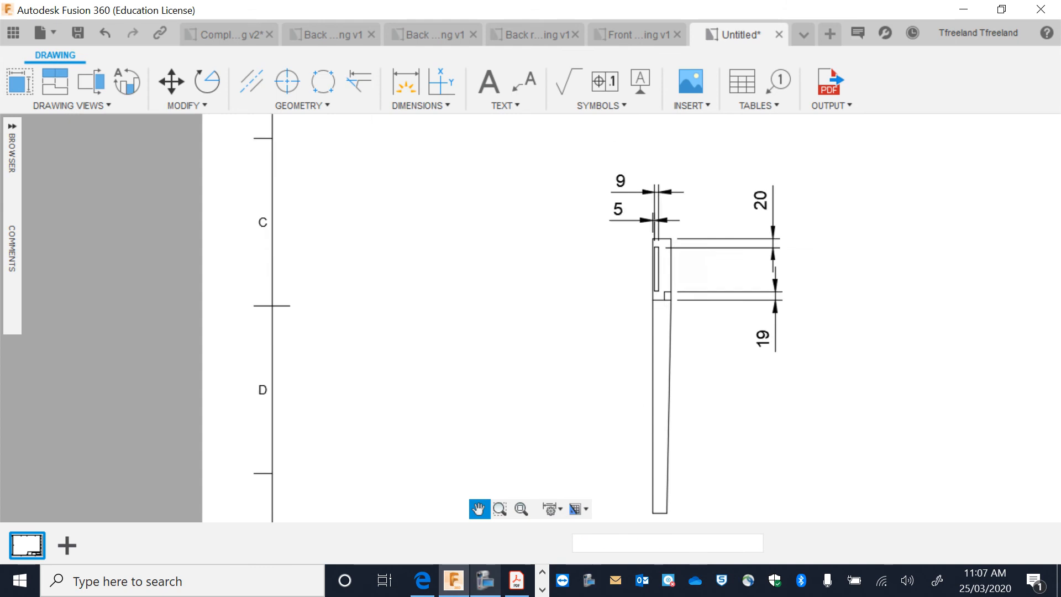
{"action": "scroll", "coordinate": [748, 395], "scroll_direction": "down", "scroll_amount": 2}
{"action": "left_click_drag", "start_coordinate": [748, 396], "coordinate": [670, 358]}
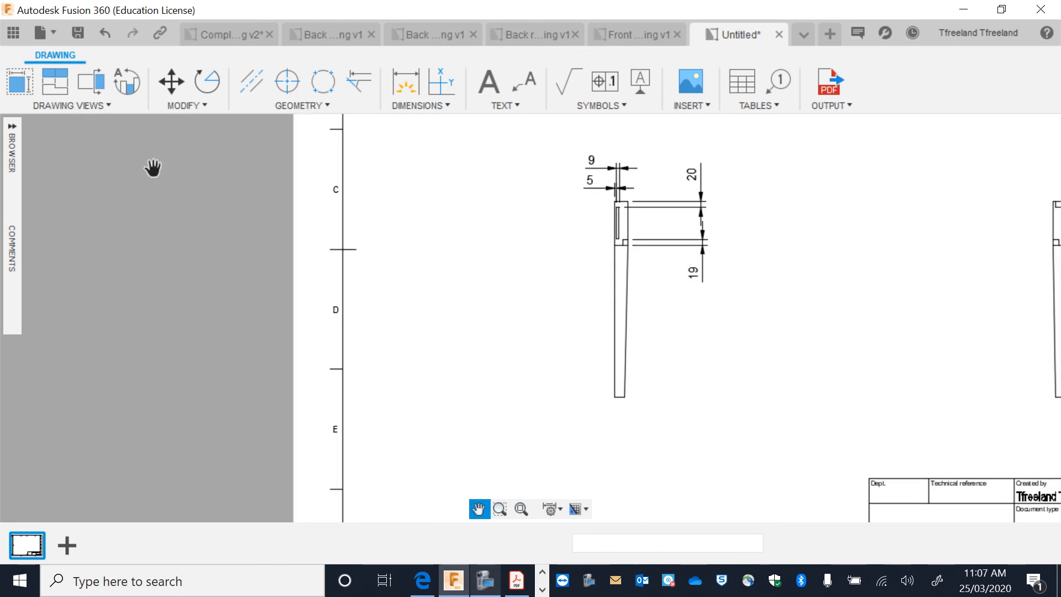
{"action": "key", "text": "d"}
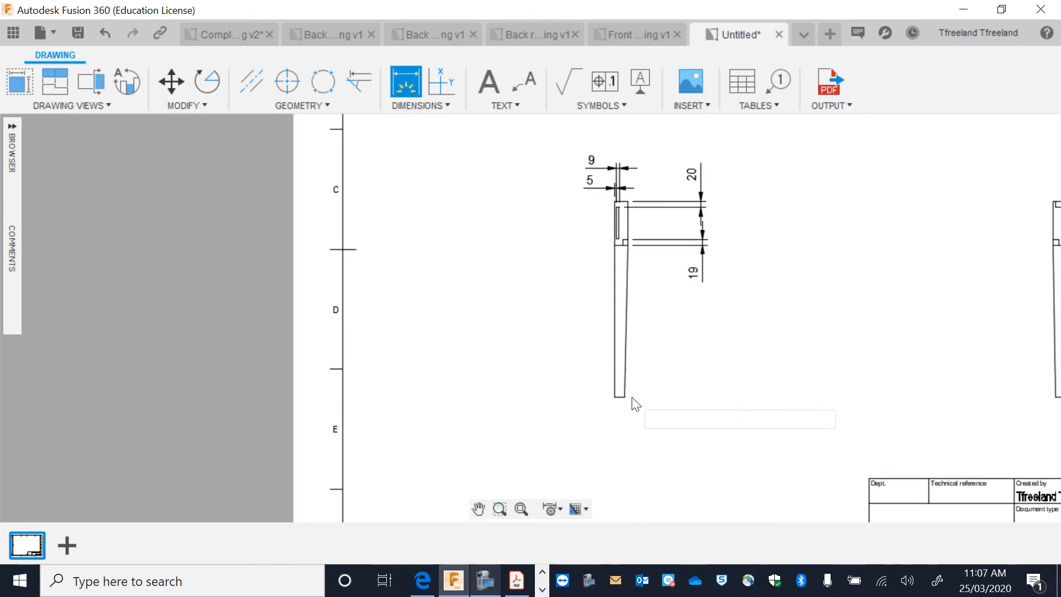
{"action": "left_click", "coordinate": [614, 396]}
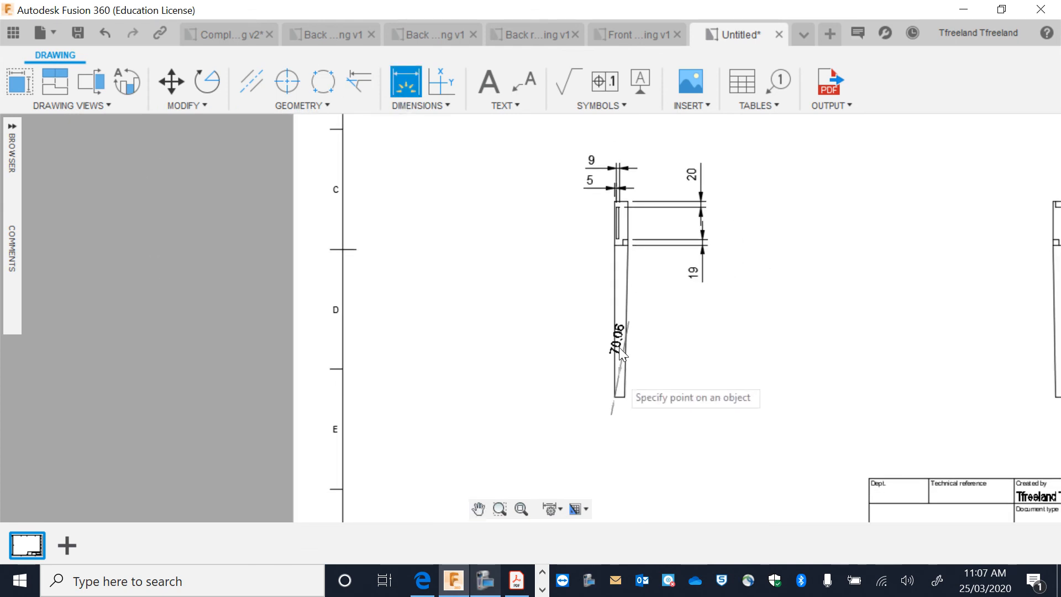
{"action": "left_click", "coordinate": [615, 201]}
{"action": "left_click", "coordinate": [500, 200]}
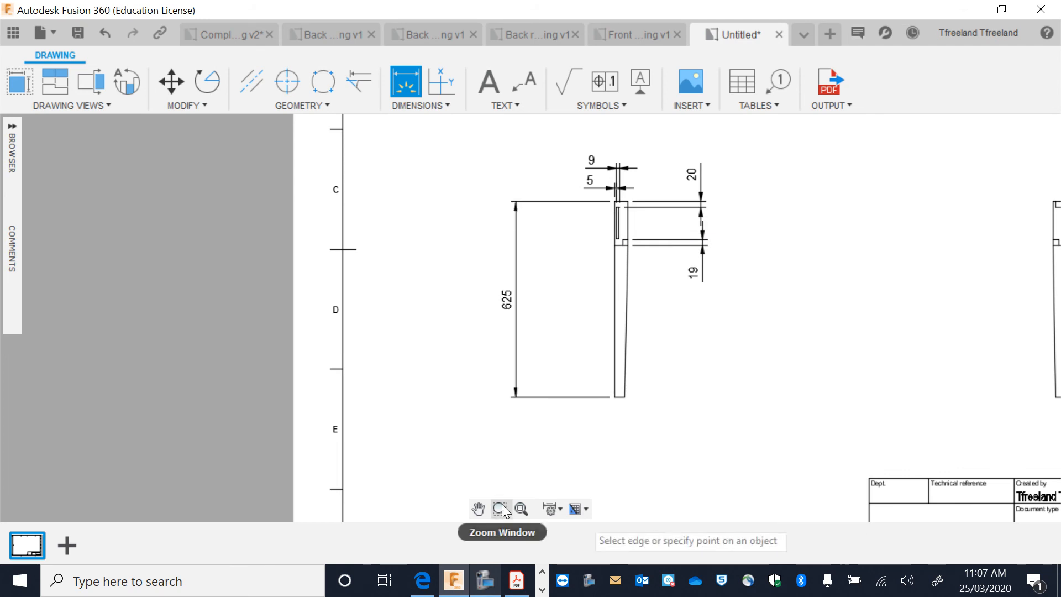
- Add the label "FRONT VIEW" beneath the front view of the leg and reposition it roughly centred just below the leg
{"action": "key", "text": "t"}
{"action": "left_click", "coordinate": [575, 420]}
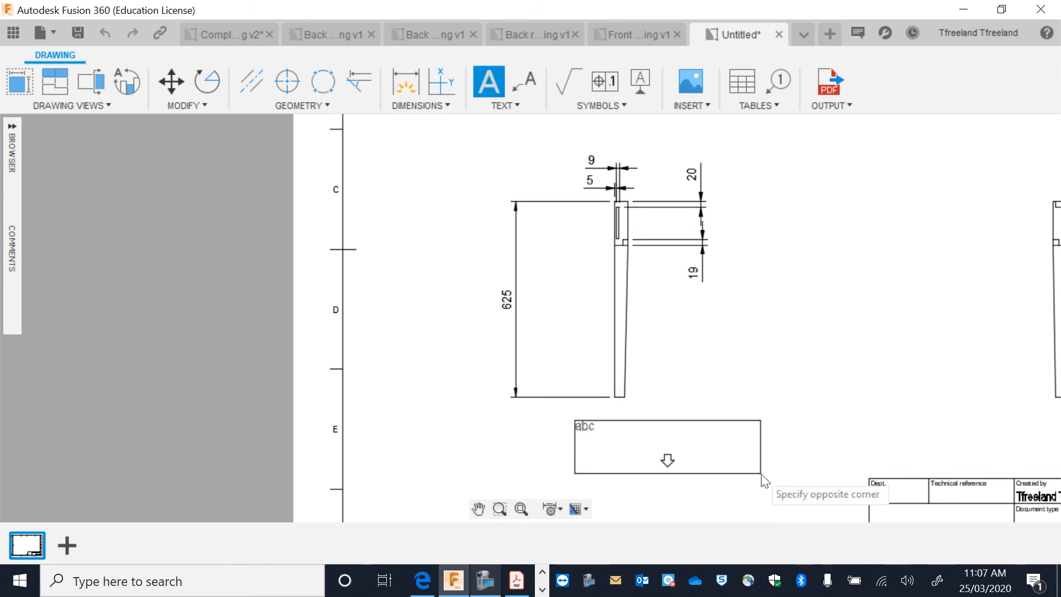
{"action": "left_click", "coordinate": [768, 480]}
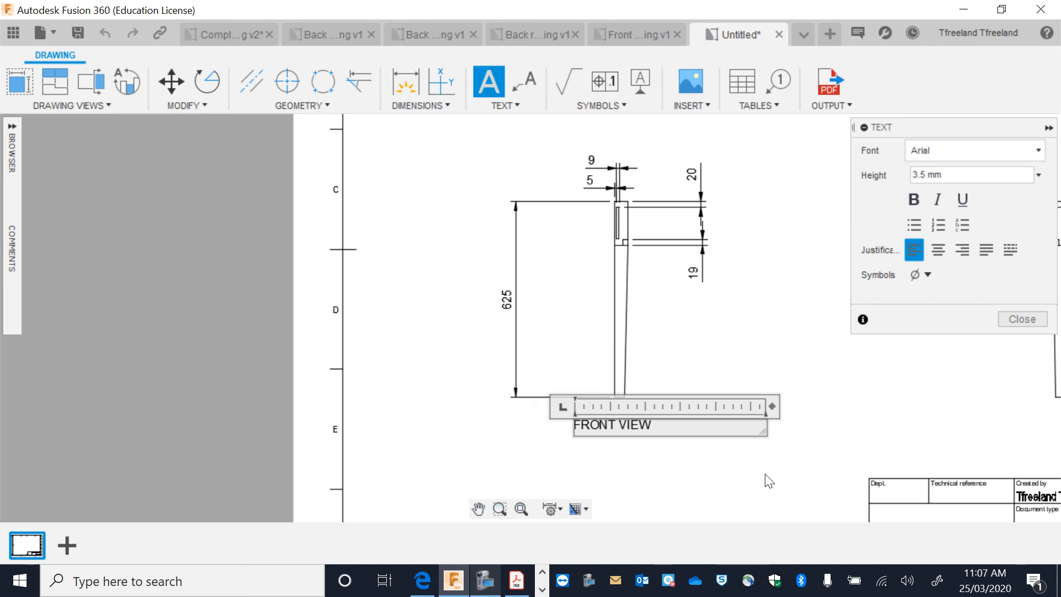
{"action": "left_click", "coordinate": [765, 474]}
{"action": "left_click", "coordinate": [594, 428]}
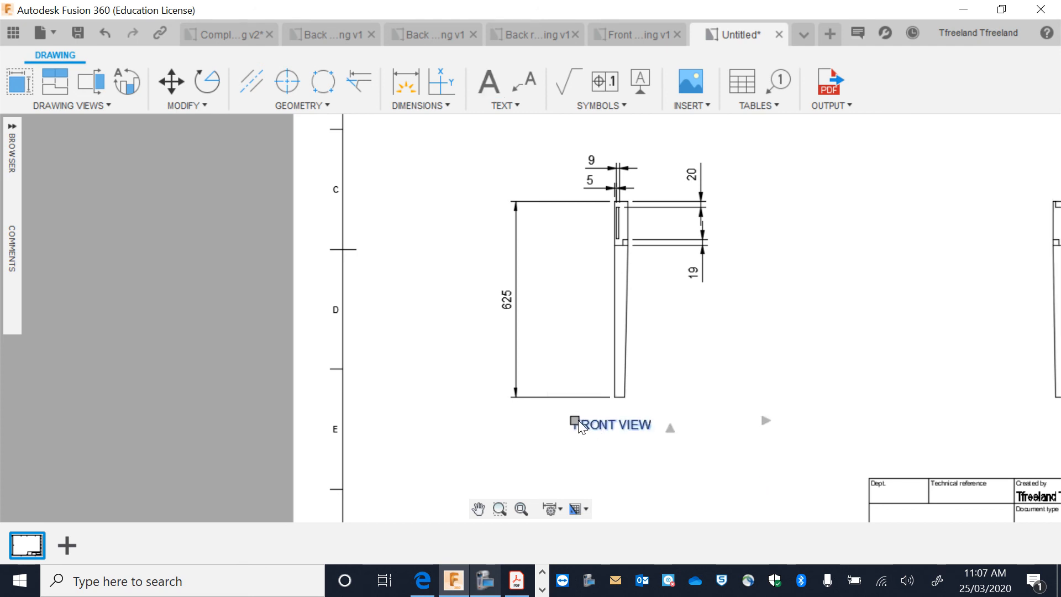
{"action": "left_click", "coordinate": [578, 422]}
{"action": "left_click", "coordinate": [610, 466]}
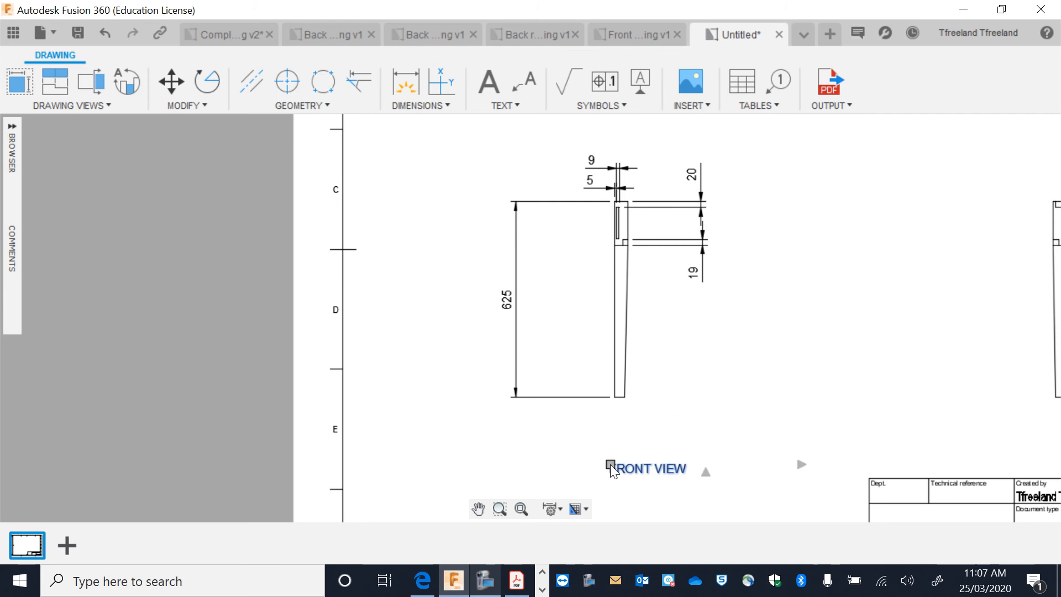
{"action": "left_click", "coordinate": [610, 465]}
{"action": "left_click", "coordinate": [590, 420]}
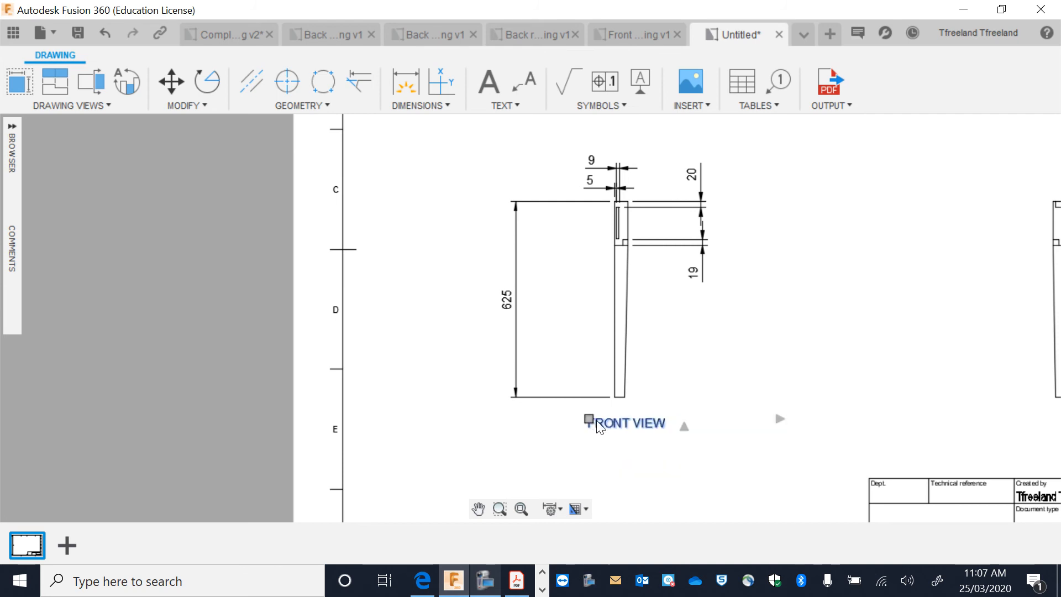
- Dimension the depth of the top notch in the side view, placing it to the right of the leg
{"action": "scroll", "coordinate": [592, 419], "scroll_direction": "down", "scroll_amount": 3}
{"action": "scroll", "coordinate": [884, 390], "scroll_direction": "up", "scroll_amount": 2}
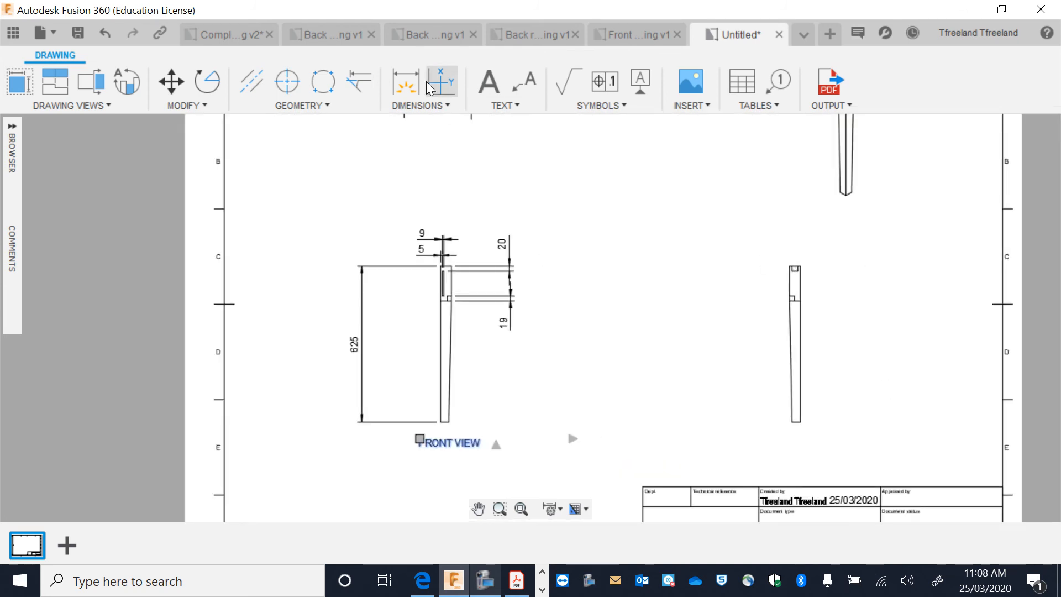
{"action": "left_click", "coordinate": [406, 82]}
{"action": "scroll", "coordinate": [800, 296], "scroll_direction": "up", "scroll_amount": 5}
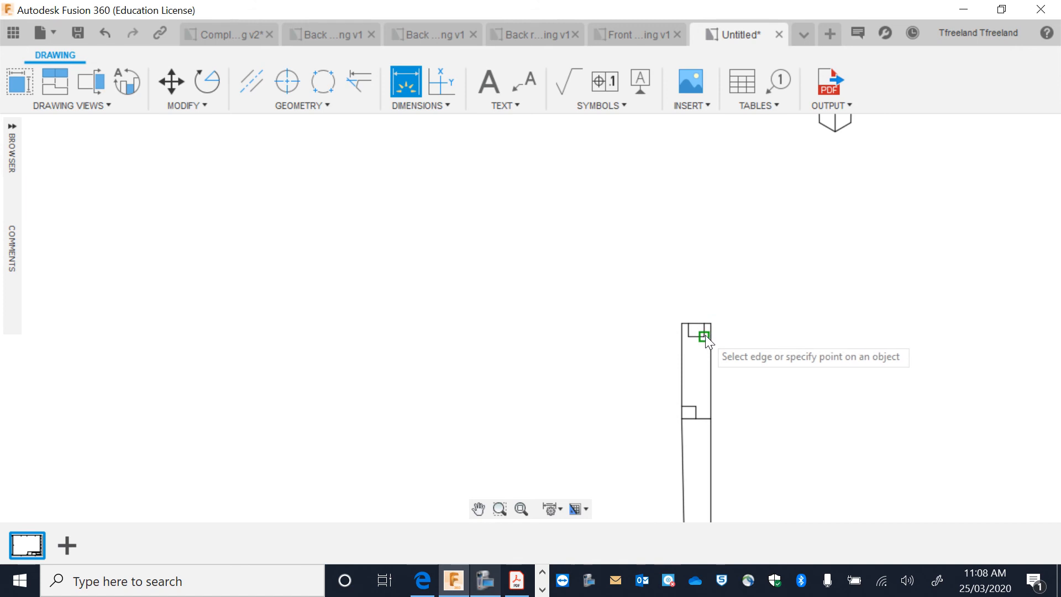
{"action": "left_click", "coordinate": [704, 330]}
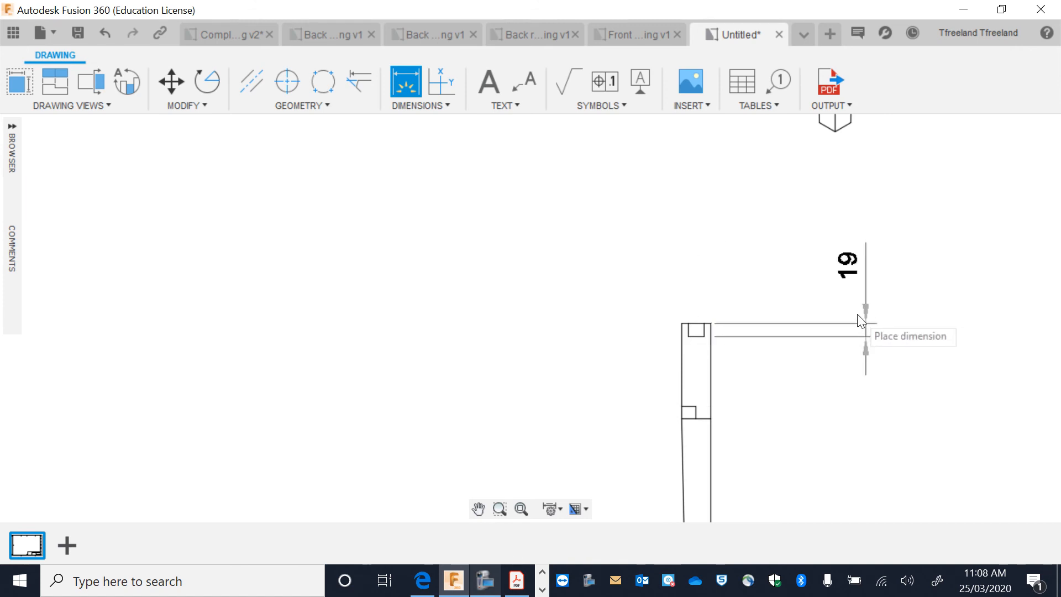
{"action": "left_click", "coordinate": [871, 321]}
- In the side view, dimension the distance from the leg's top to the lower notch's base at the left and the notch's width above
{"action": "left_click", "coordinate": [681, 418]}
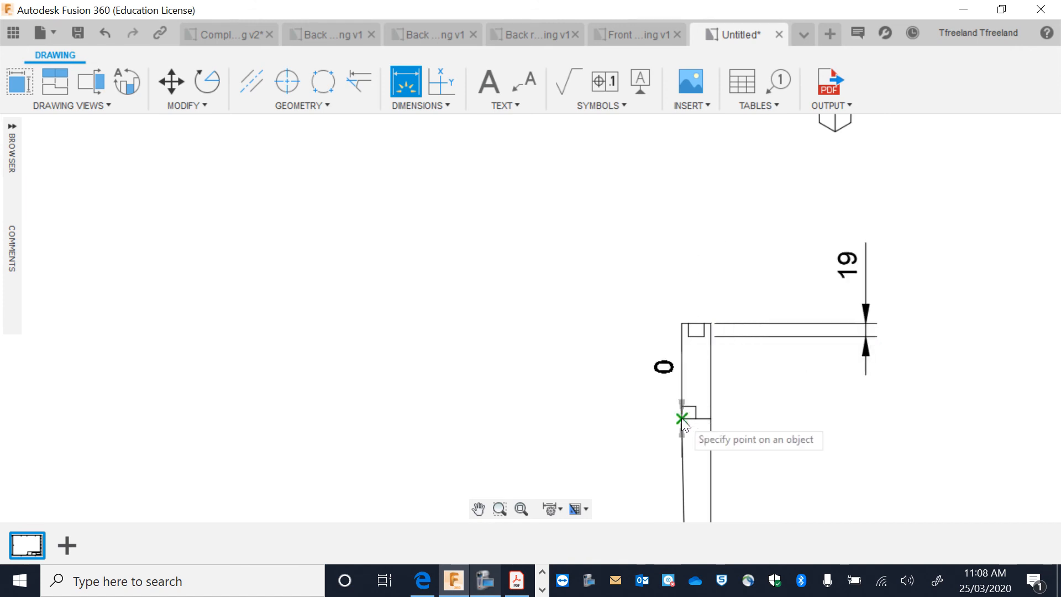
{"action": "left_click", "coordinate": [682, 323]}
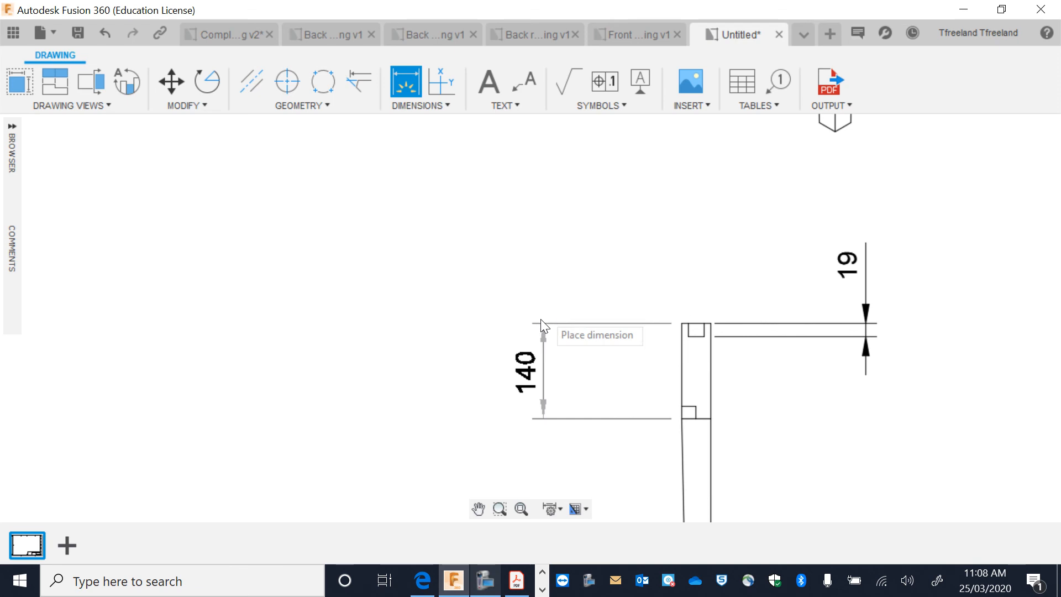
{"action": "left_click", "coordinate": [529, 331]}
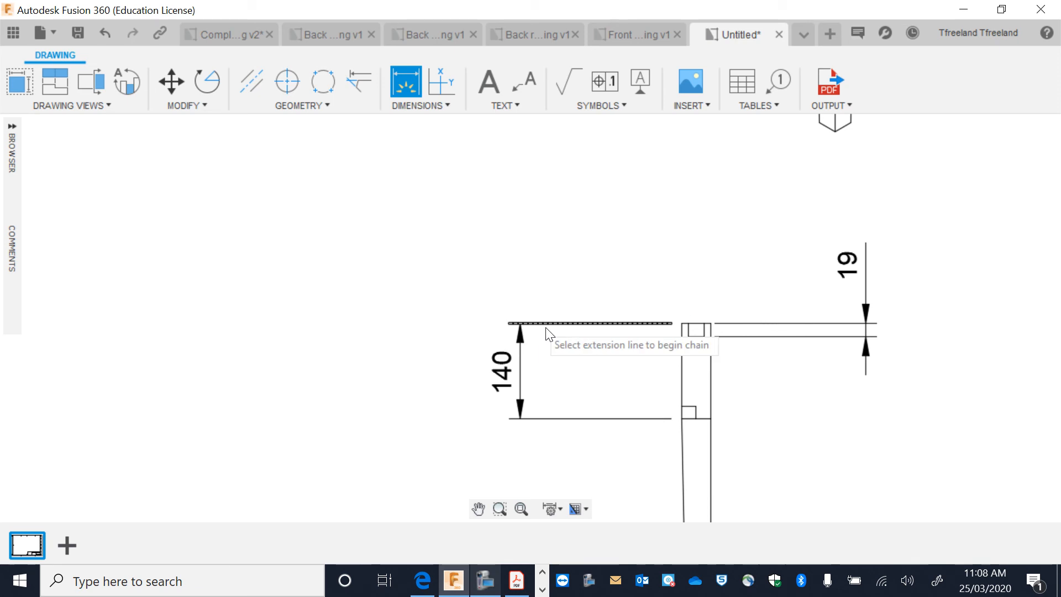
{"action": "left_click", "coordinate": [683, 419]}
{"action": "left_click", "coordinate": [695, 409]}
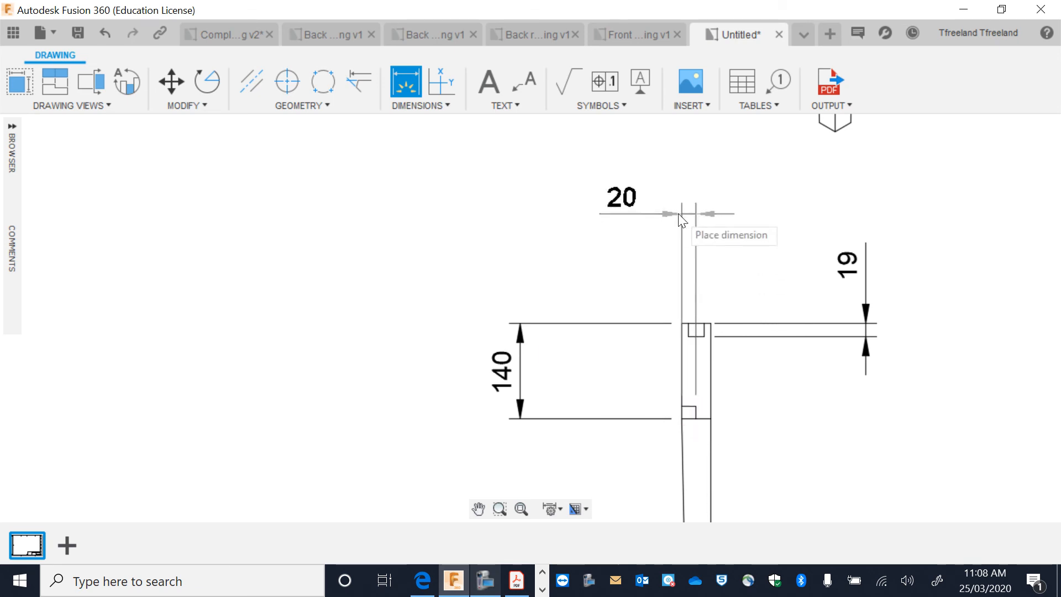
{"action": "left_click", "coordinate": [677, 211]}
- Dimension the width of the leg's foot in the side view, placing it just below the leg
{"action": "scroll", "coordinate": [770, 403], "scroll_direction": "down", "scroll_amount": 3}
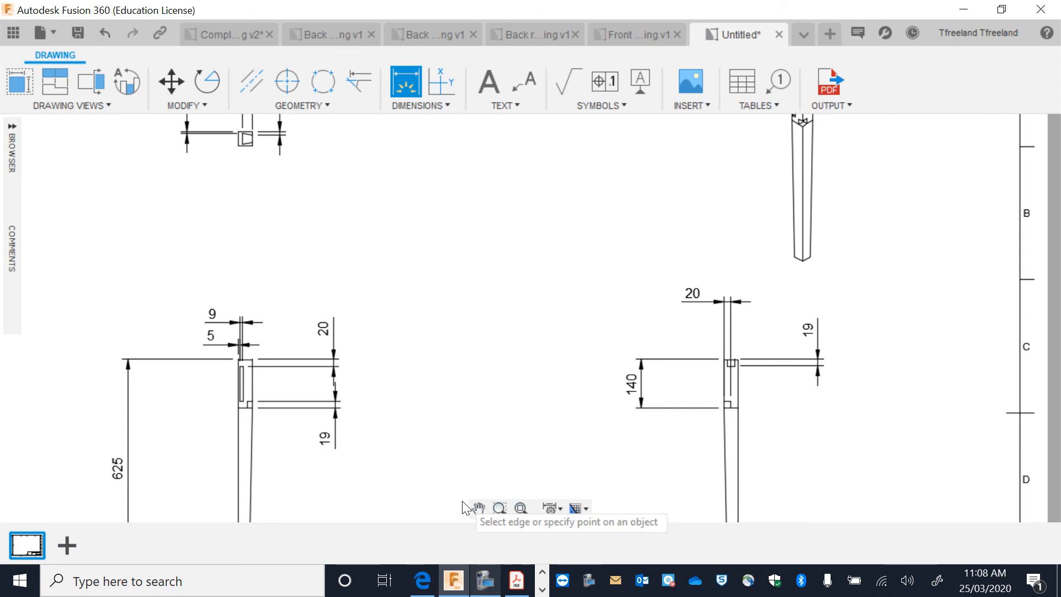
{"action": "left_click", "coordinate": [478, 508]}
{"action": "left_click_drag", "start_coordinate": [525, 403], "coordinate": [428, 177]}
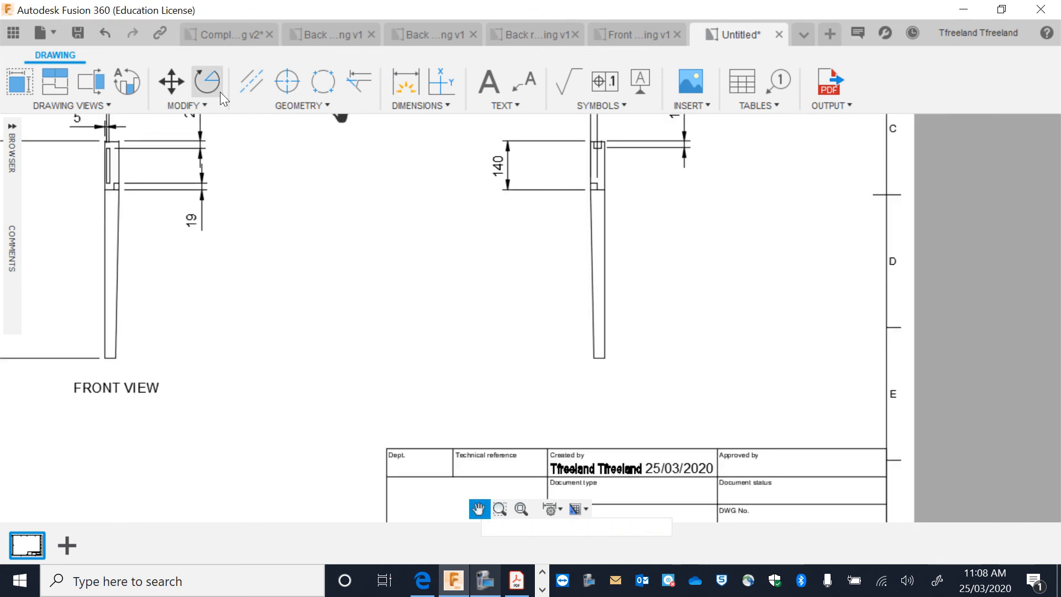
{"action": "left_click", "coordinate": [405, 82]}
{"action": "left_click", "coordinate": [605, 358]}
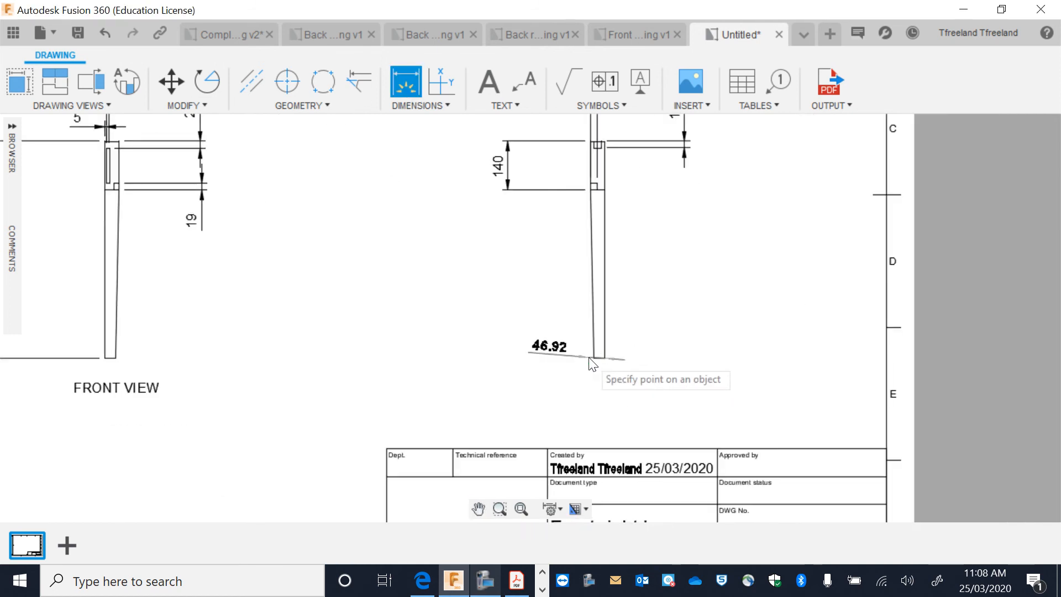
{"action": "left_click", "coordinate": [593, 357]}
{"action": "left_click", "coordinate": [594, 382]}
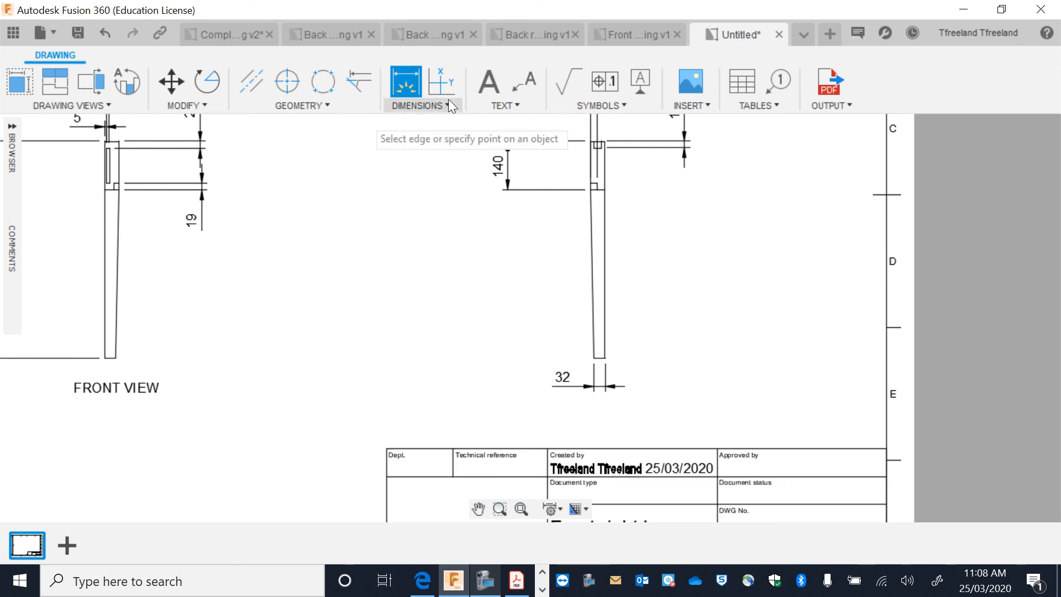
- Add the label "SIDE VIEW" beneath the side view and reposition it just below the foot width dimension
{"action": "left_click", "coordinate": [489, 82]}
{"action": "left_click", "coordinate": [532, 413]}
{"action": "left_click", "coordinate": [783, 460]}
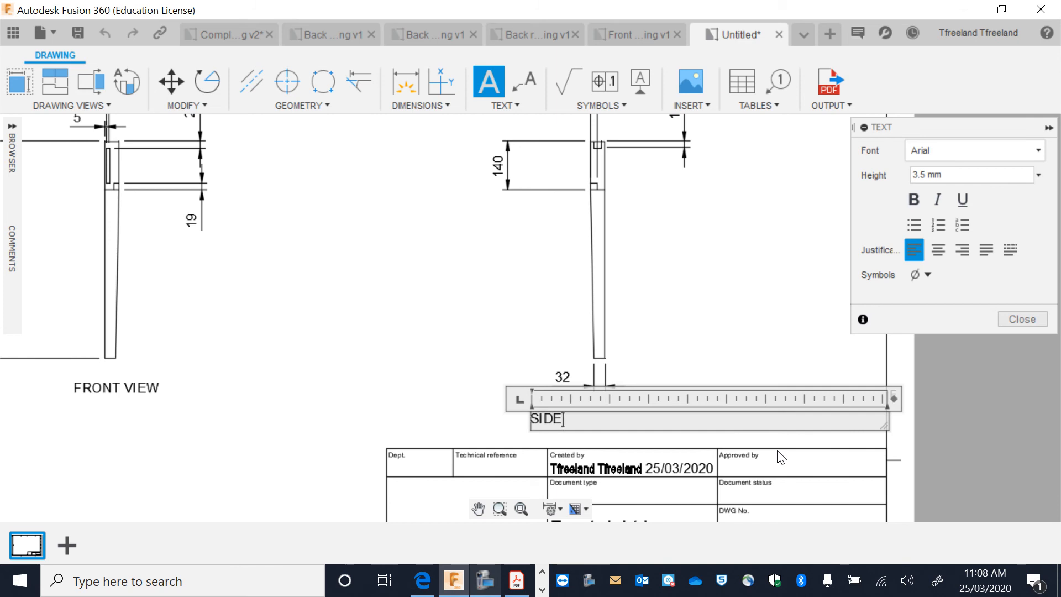
{"action": "left_click", "coordinate": [742, 354]}
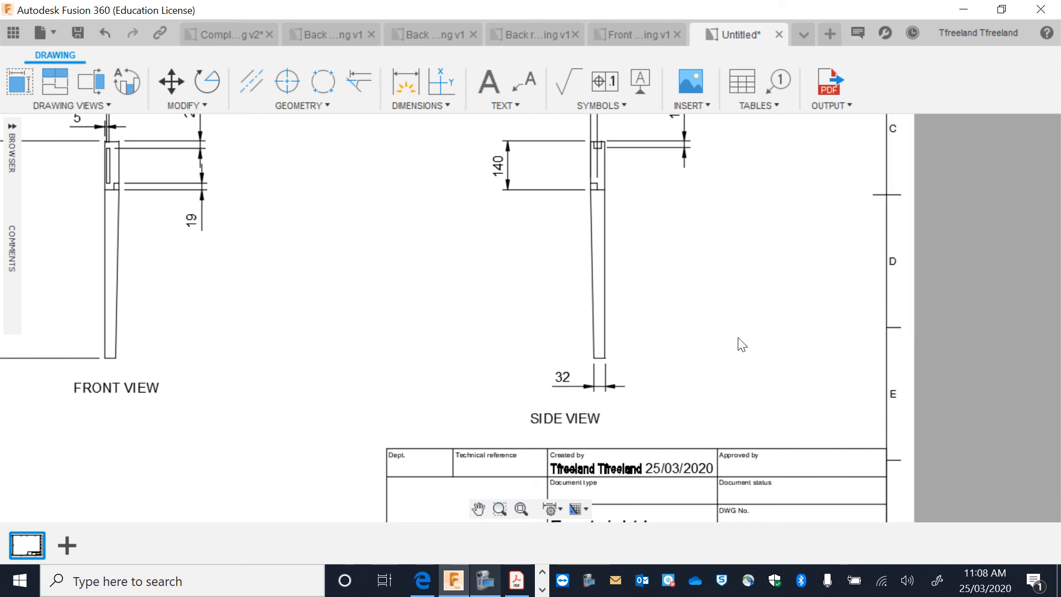
{"action": "left_click", "coordinate": [597, 421]}
{"action": "left_click", "coordinate": [531, 413]}
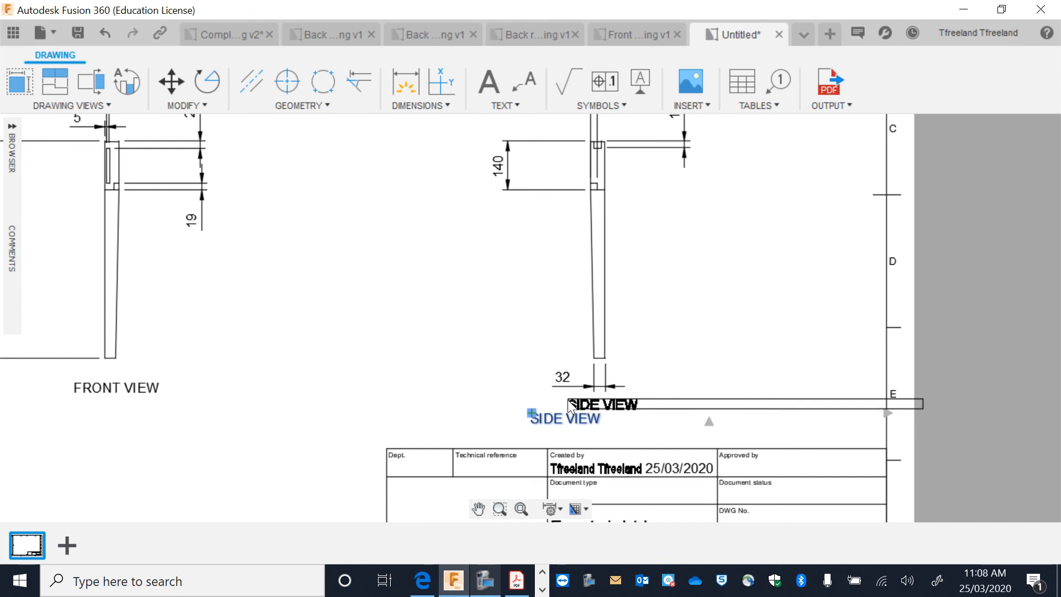
{"action": "left_click", "coordinate": [568, 400]}
- Add the label "TOP VIEW" beneath the top view and reposition it roughly centred just below the leg's outline
{"action": "scroll", "coordinate": [420, 351], "scroll_direction": "down", "scroll_amount": 1}
{"action": "scroll", "coordinate": [420, 351], "scroll_direction": "down", "scroll_amount": 4}
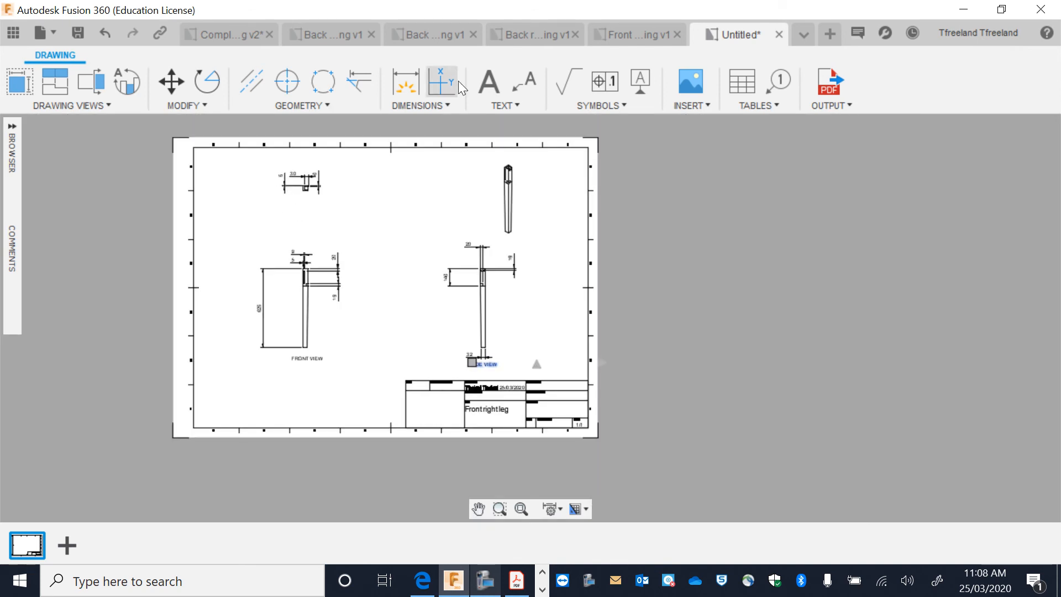
{"action": "left_click", "coordinate": [488, 81]}
{"action": "scroll", "coordinate": [253, 245], "scroll_direction": "up", "scroll_amount": 3}
{"action": "left_click", "coordinate": [326, 153]}
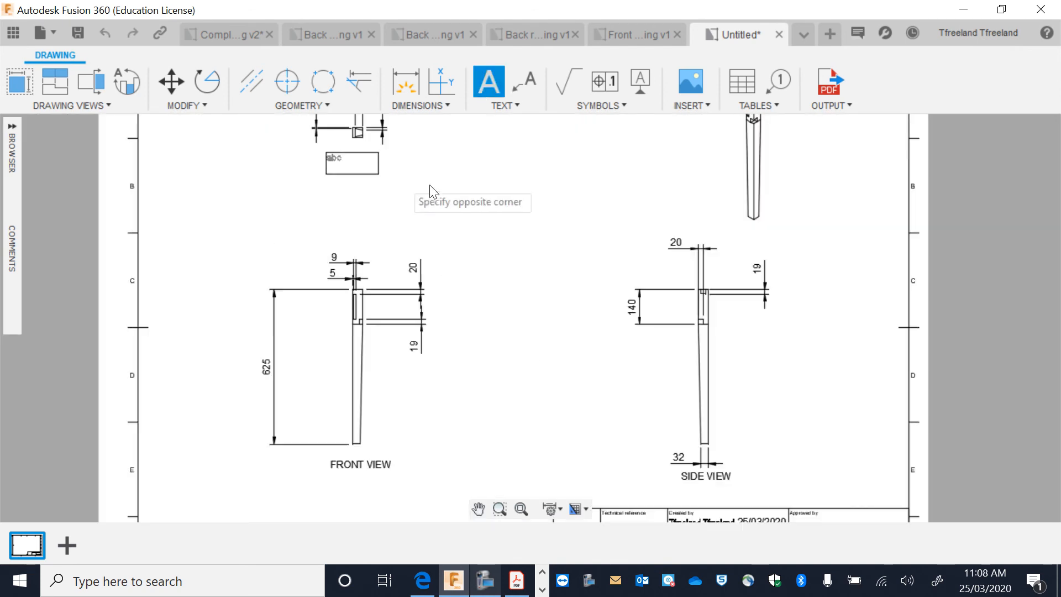
{"action": "left_click", "coordinate": [493, 196]}
{"action": "type", "text": "TOP VIEW"}
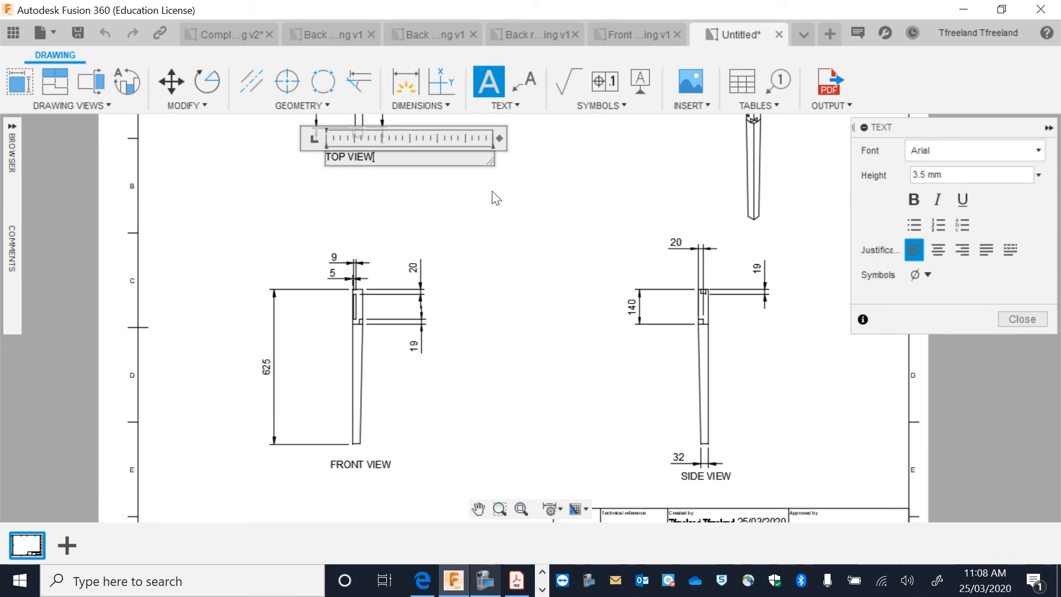
{"action": "left_click", "coordinate": [495, 197]}
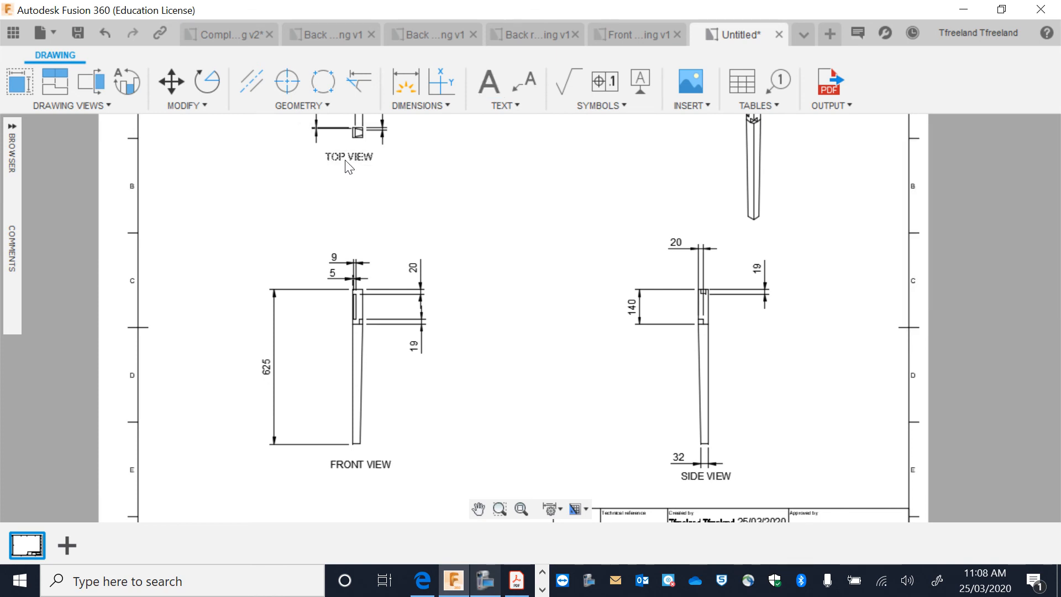
{"action": "left_click", "coordinate": [324, 152]}
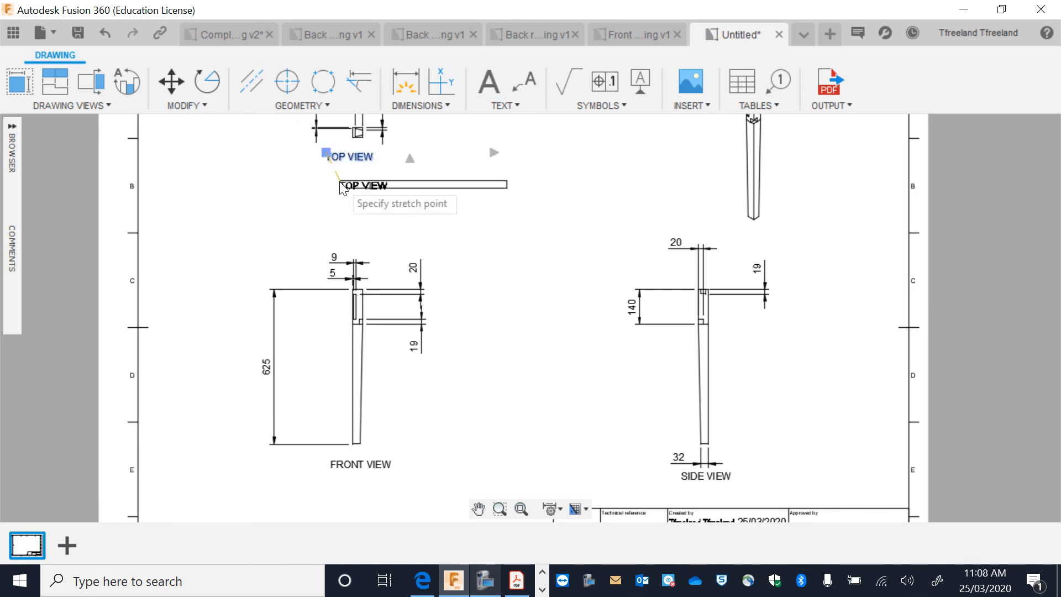
{"action": "left_click", "coordinate": [339, 182]}
{"action": "left_click", "coordinate": [339, 182]}
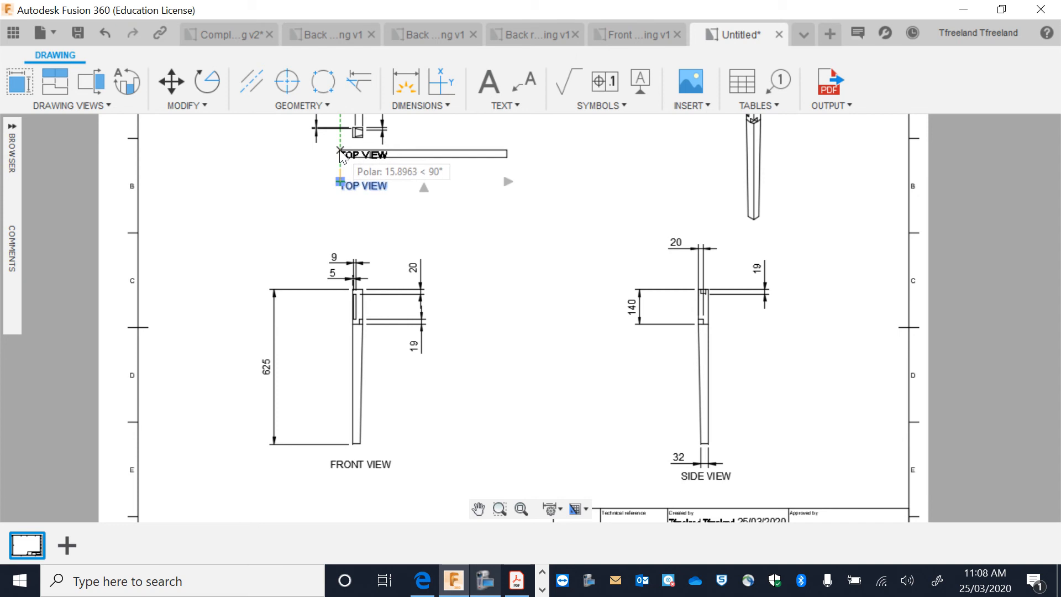
{"action": "left_click", "coordinate": [340, 150]}
- Replace the title in the first title line of the title block with "Bedside Table"
{"action": "scroll", "coordinate": [451, 268], "scroll_direction": "up", "scroll_amount": 1}
{"action": "scroll", "coordinate": [594, 475], "scroll_direction": "down", "scroll_amount": 3}
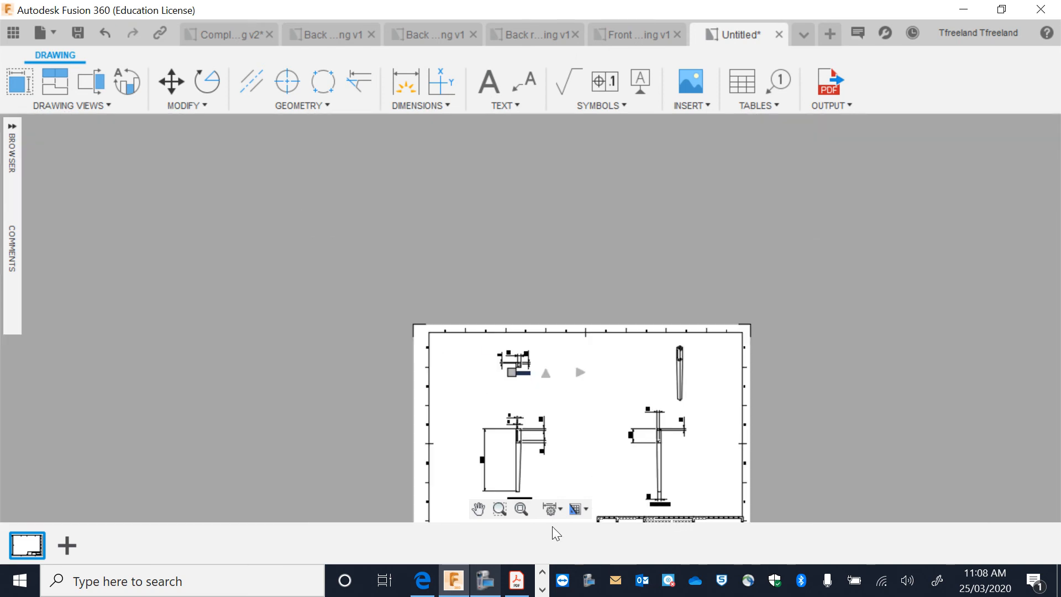
{"action": "left_click", "coordinate": [478, 508]}
{"action": "scroll", "coordinate": [630, 284], "scroll_direction": "up", "scroll_amount": 4}
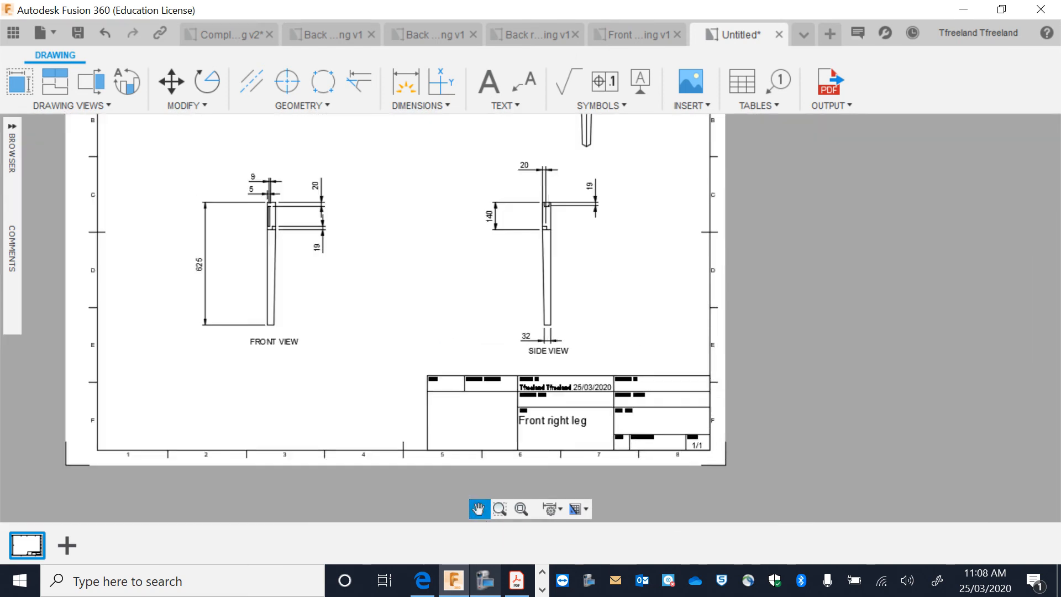
{"action": "key", "text": "Escape"}
{"action": "double_click", "coordinate": [557, 430]}
{"action": "double_click", "coordinate": [558, 432]}
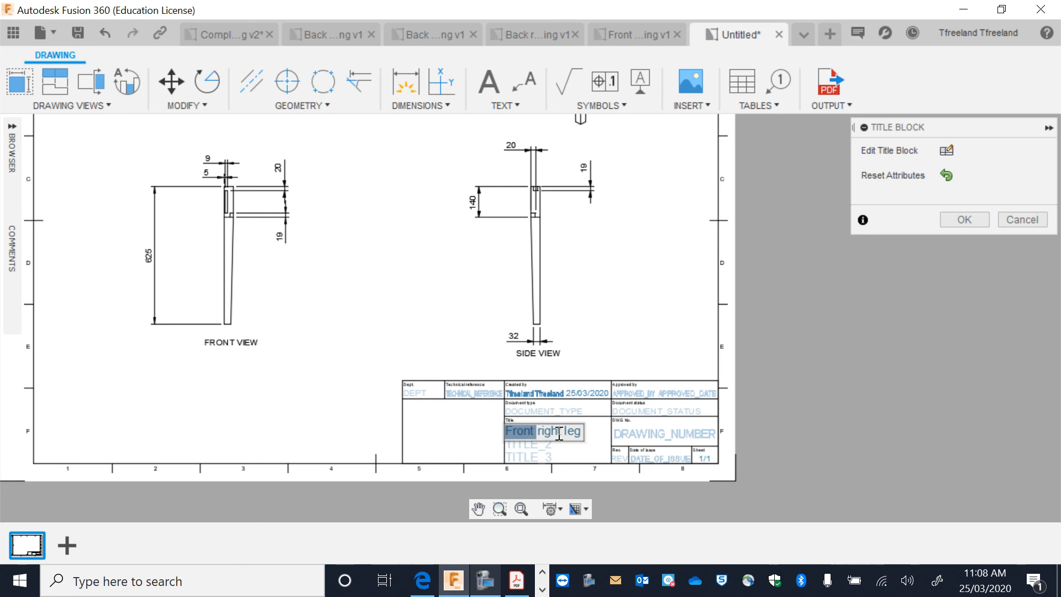
{"action": "key", "text": "BackSpace"}
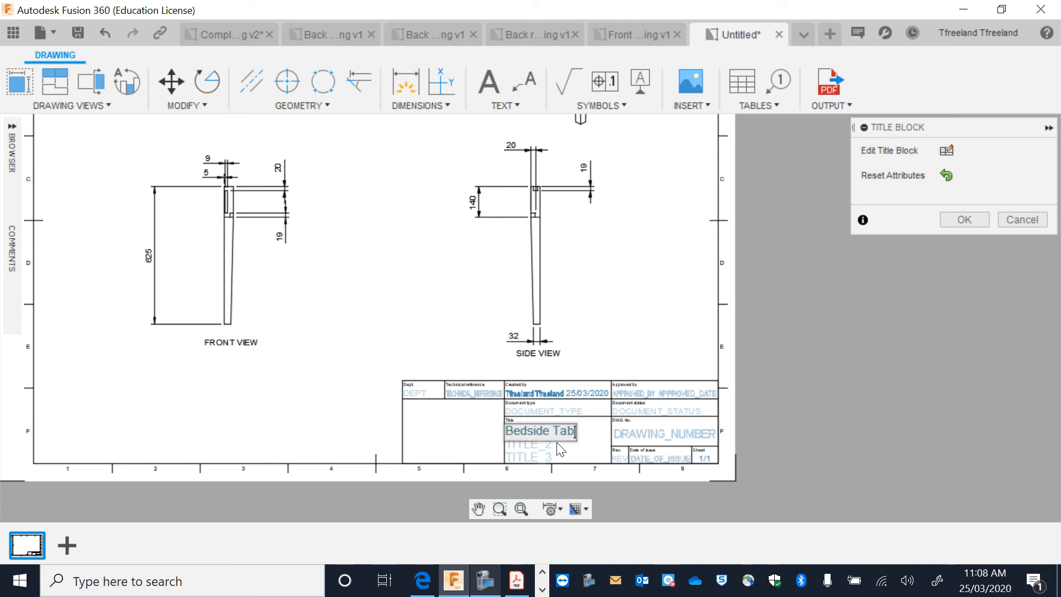
{"action": "type", "text": "Bedside Table"}
{"action": "key", "text": "Return"}
- Enter "Front right leg" in the second title line, remove the duplicated name from the Created by field and apply the title block changes
{"action": "left_click", "coordinate": [551, 450]}
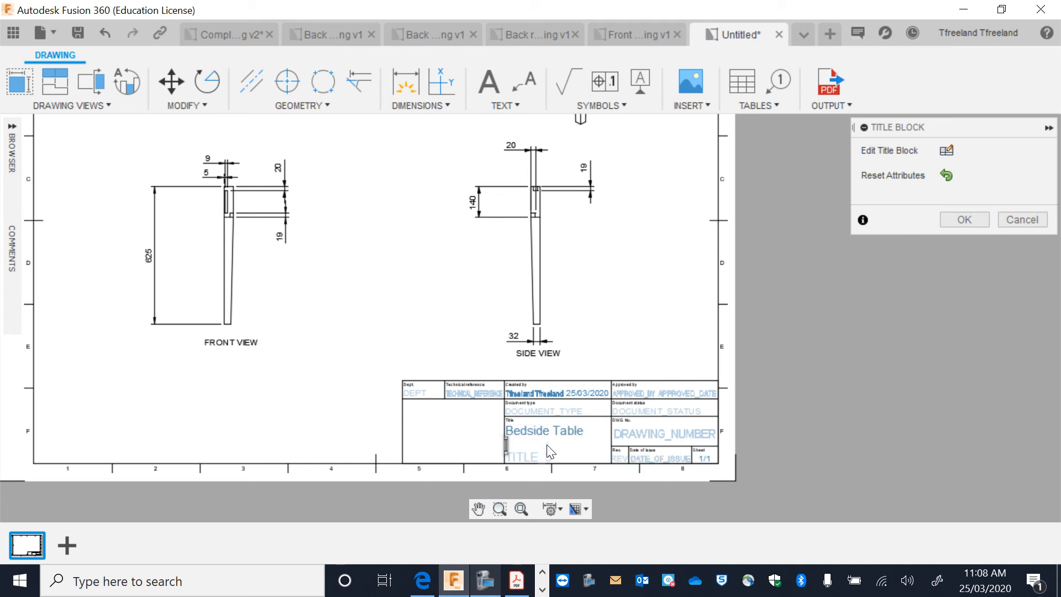
{"action": "key", "text": "Return"}
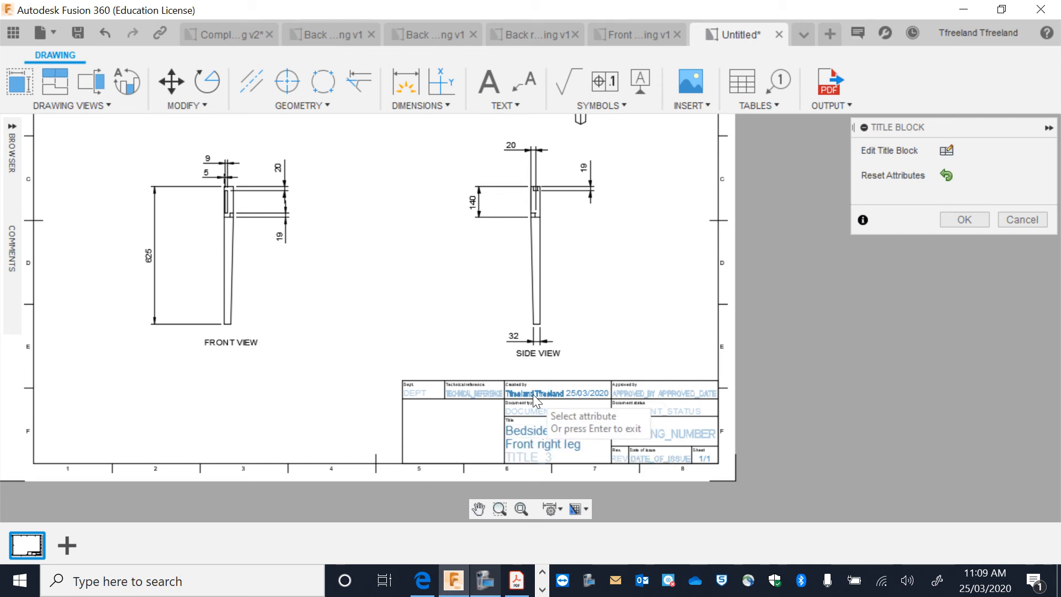
{"action": "left_click", "coordinate": [532, 393]}
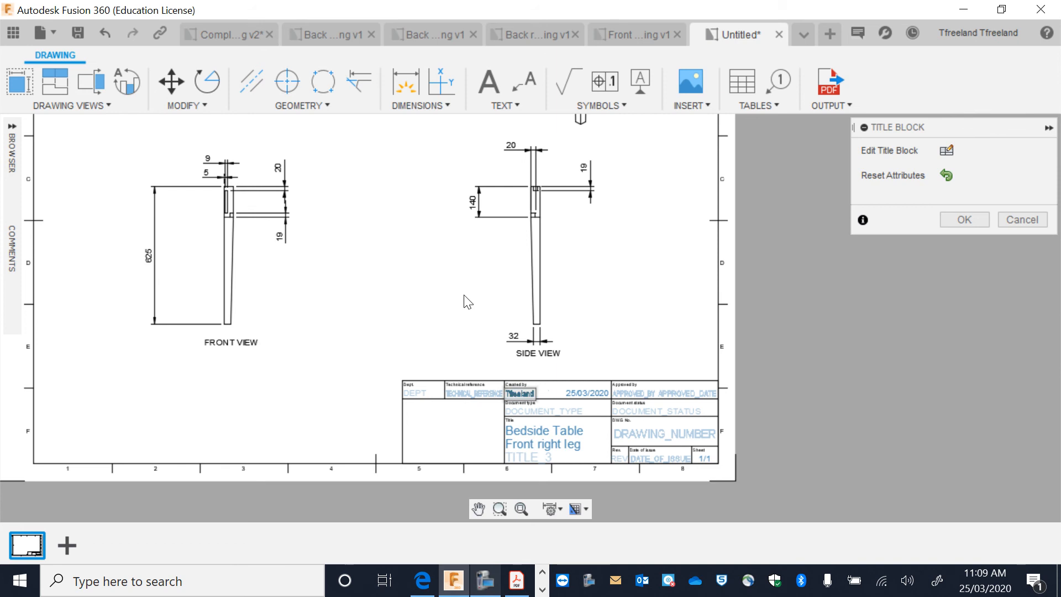
{"action": "left_click", "coordinate": [967, 220]}
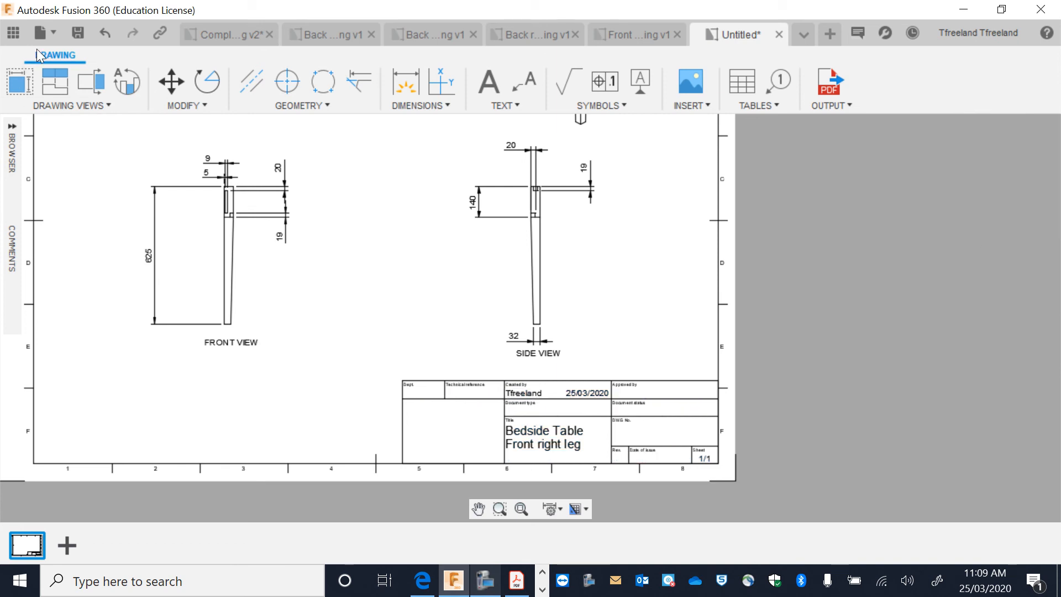
- Save the drawing as "front right legt Drawing" in the Bedside Table folder
{"action": "left_click", "coordinate": [80, 32]}
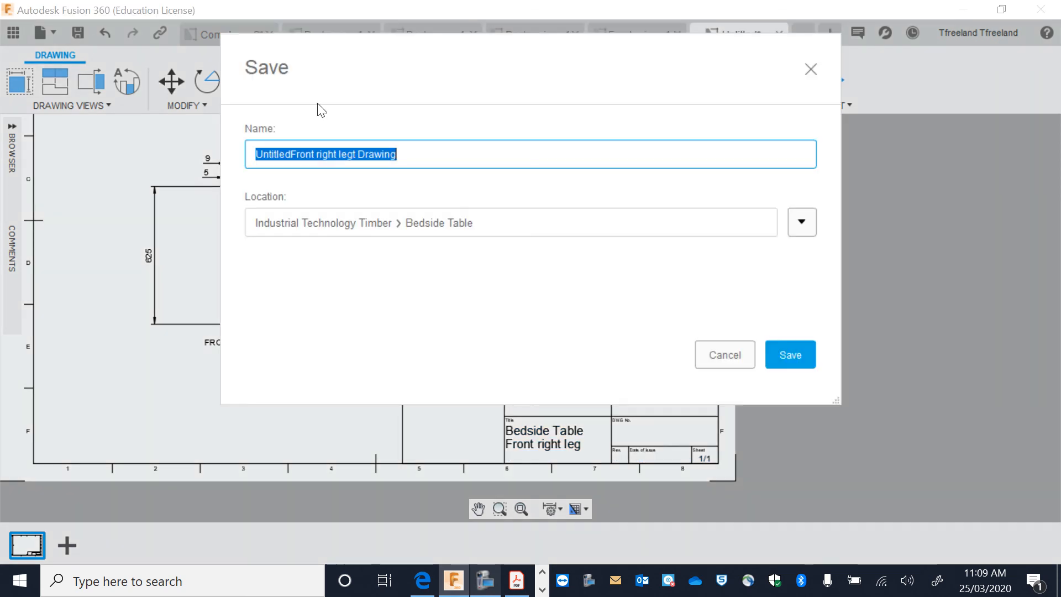
{"action": "left_click", "coordinate": [292, 155]}
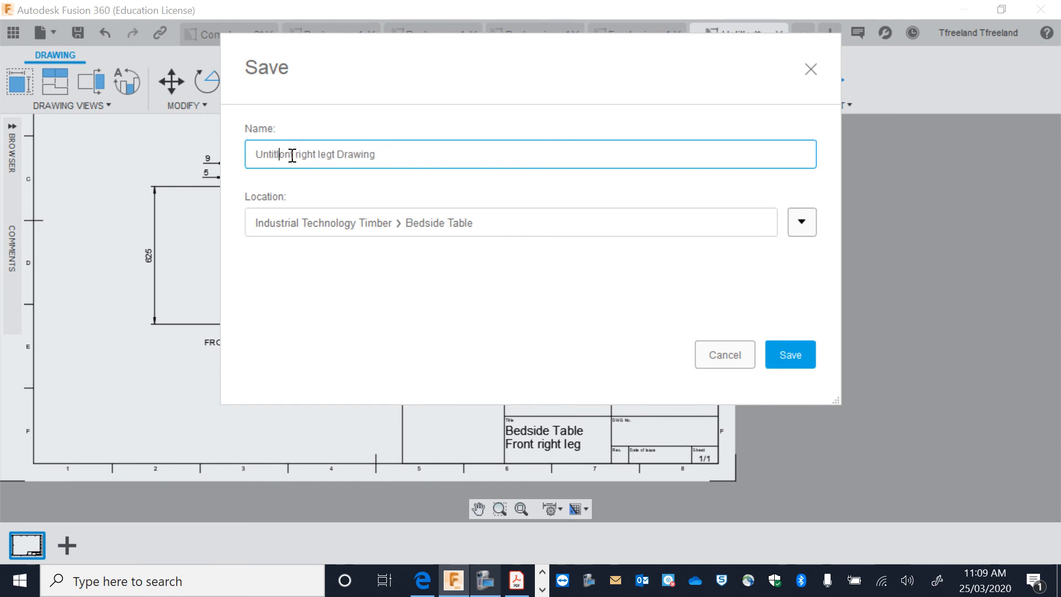
{"action": "key", "text": "BackSpace"}
{"action": "key", "text": "BackSpace"}
{"action": "key", "text": "BackSpace"}
{"action": "key", "text": "BackSpace"}
{"action": "key", "text": "BackSpace"}
{"action": "key", "text": "BackSpace"}
{"action": "type", "text": "fr"}
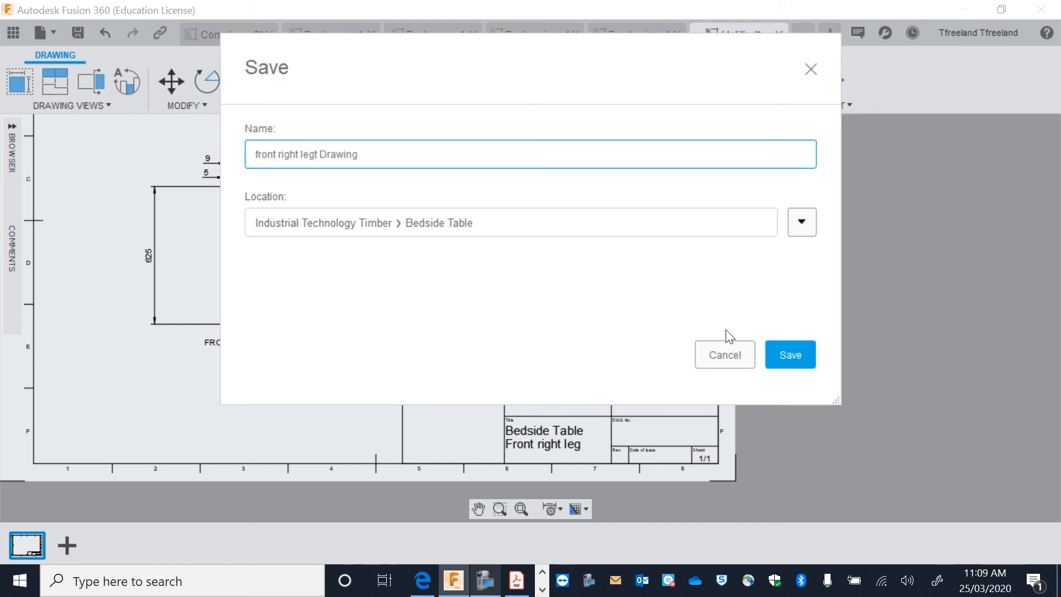
{"action": "left_click", "coordinate": [810, 360]}
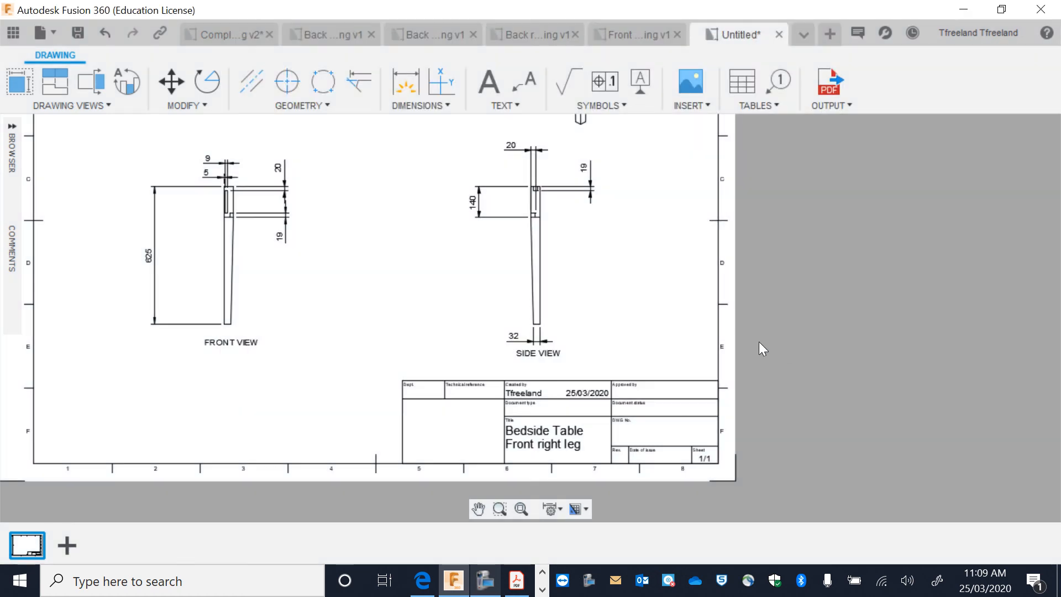
- Create a new drawing from the Tenon Joint design in the Bedside Table folder
{"action": "left_click", "coordinate": [22, 38]}
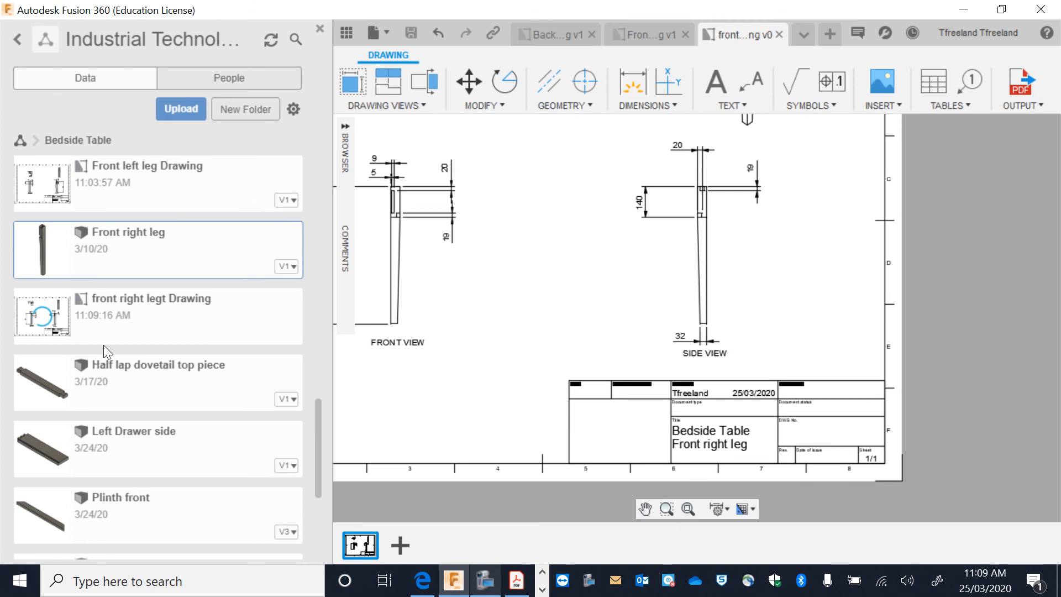
{"action": "scroll", "coordinate": [109, 341], "scroll_direction": "down", "scroll_amount": 1}
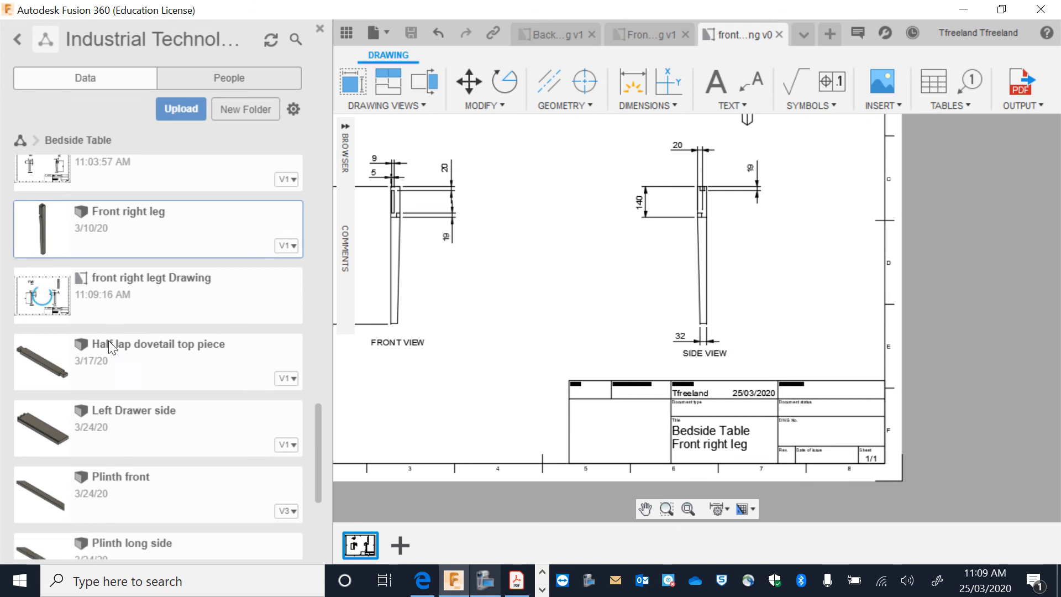
{"action": "scroll", "coordinate": [109, 341], "scroll_direction": "down", "scroll_amount": 5}
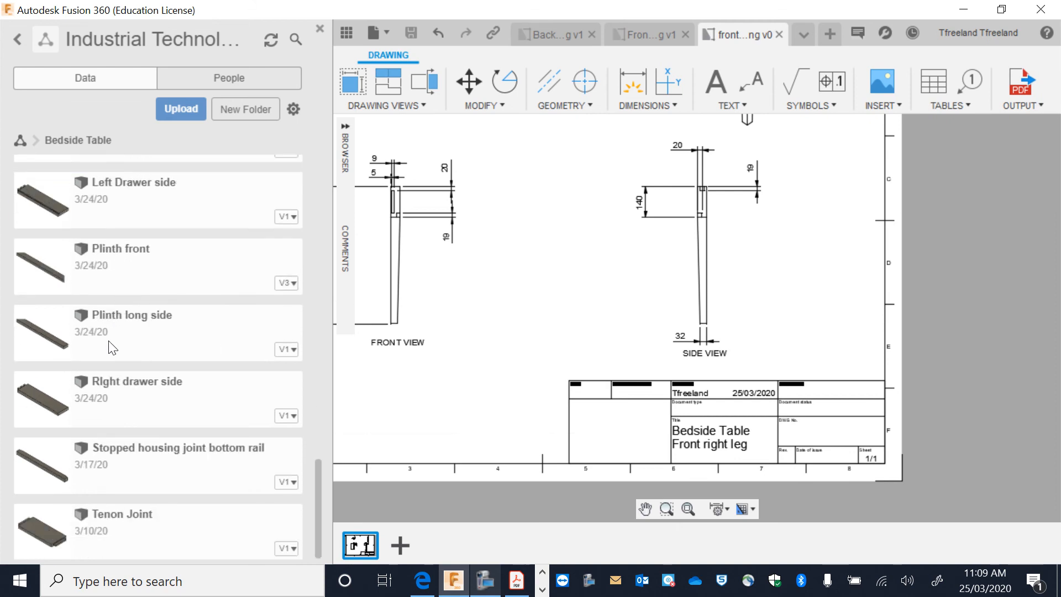
{"action": "right_click", "coordinate": [164, 528]}
{"action": "left_click", "coordinate": [206, 427]}
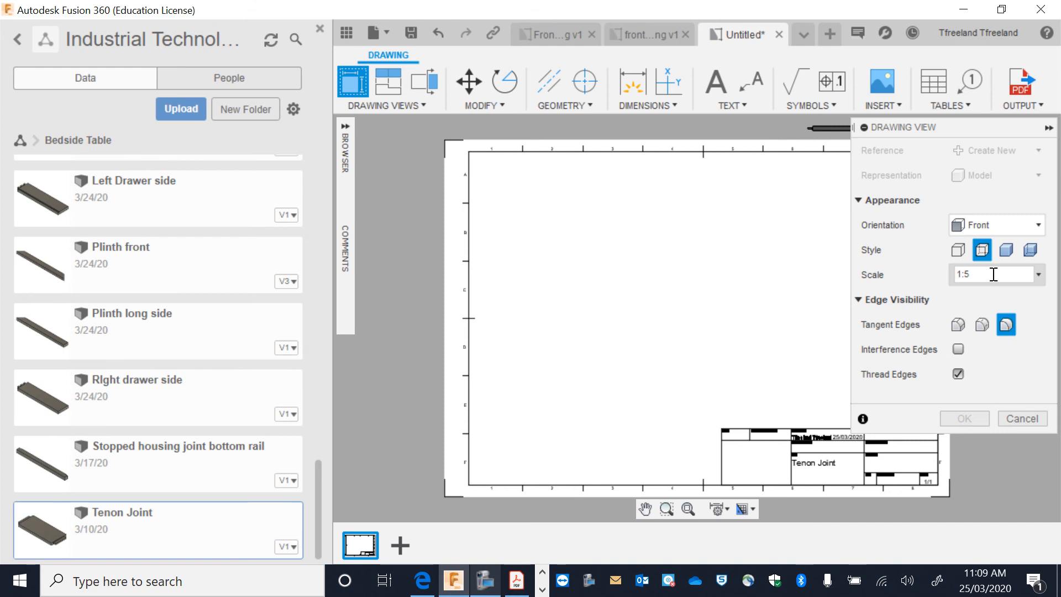
{"action": "left_click", "coordinate": [999, 274]}
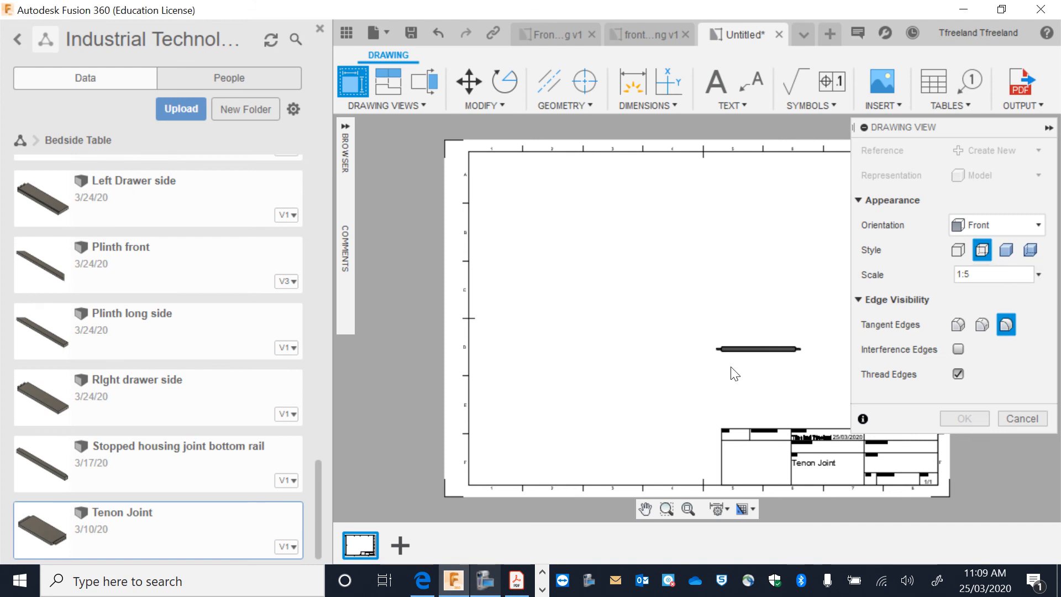
{"action": "left_click", "coordinate": [977, 225]}
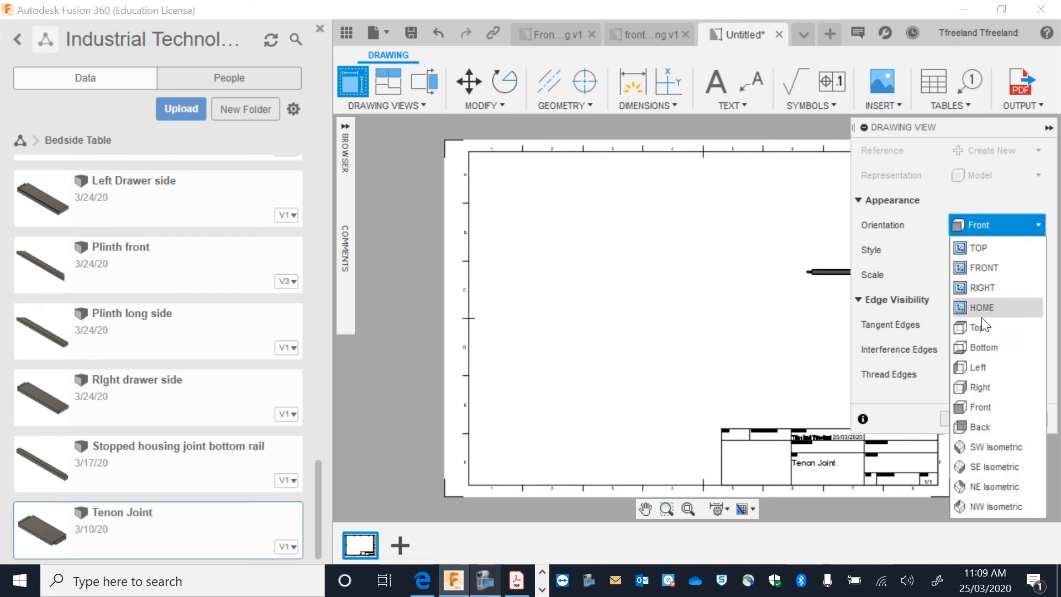
{"action": "left_click", "coordinate": [984, 425]}
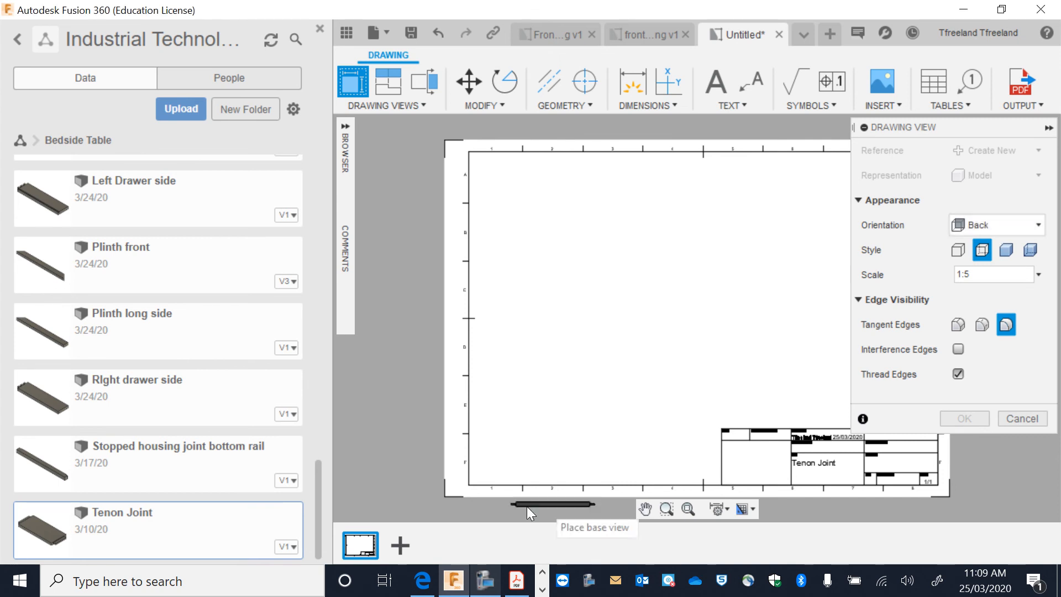
{"action": "left_click", "coordinate": [479, 577]}
{"action": "left_click", "coordinate": [97, 203]}
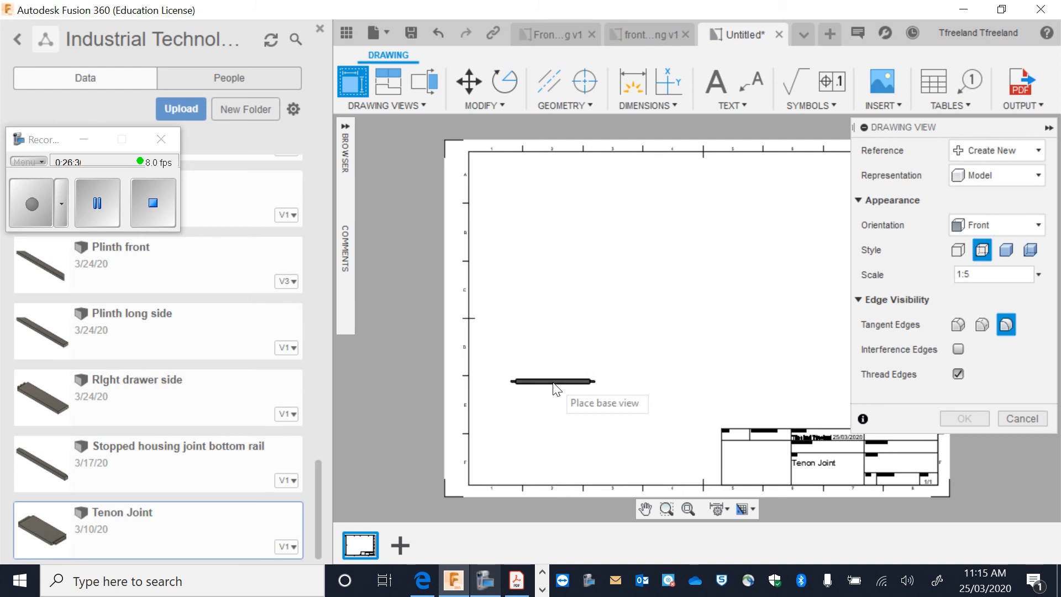
- Place the tenon joint's base view in Bottom orientation at 1:5 scale in the lower left area of the sheet
{"action": "left_click", "coordinate": [1003, 227]}
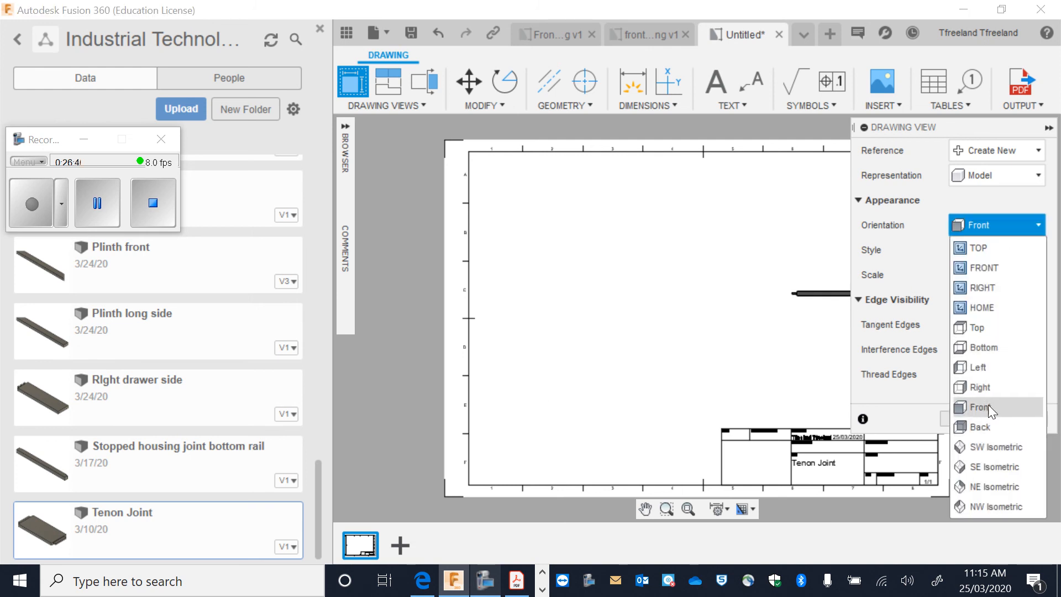
{"action": "left_click", "coordinate": [988, 421]}
{"action": "left_click", "coordinate": [979, 227]}
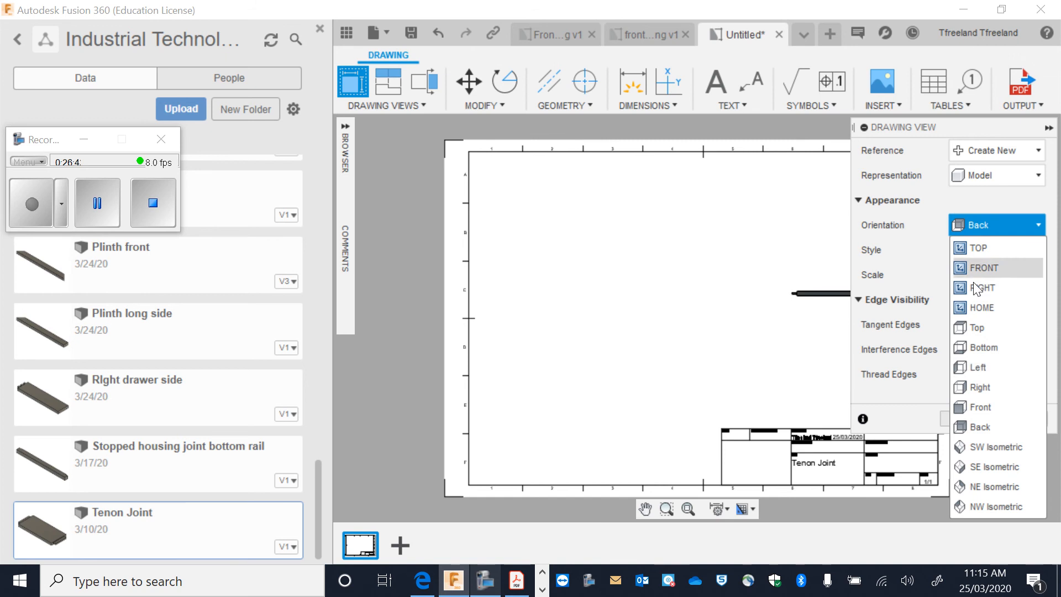
{"action": "left_click", "coordinate": [979, 348]}
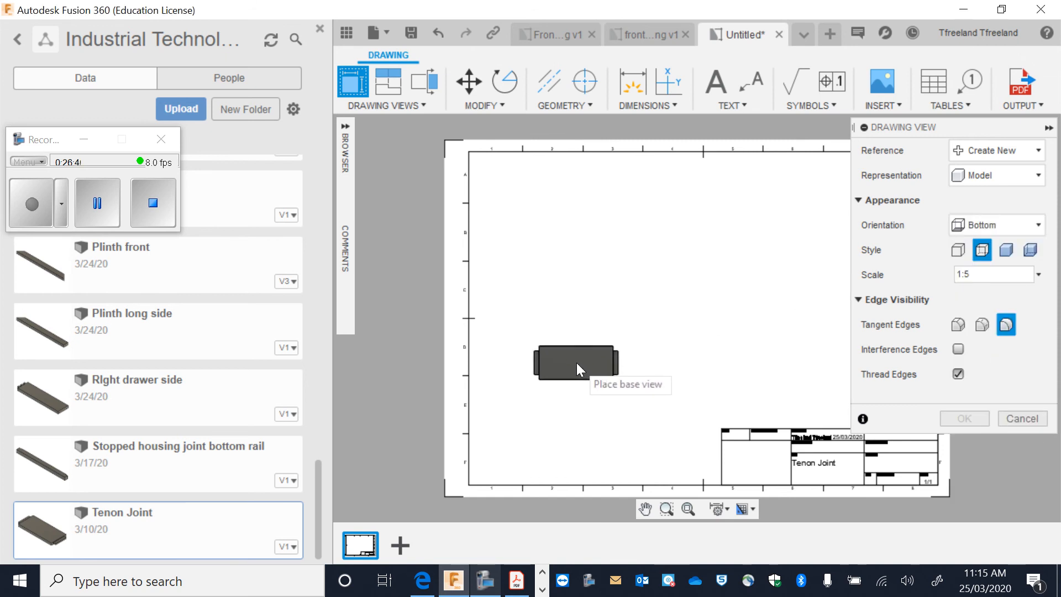
{"action": "left_click", "coordinate": [598, 361]}
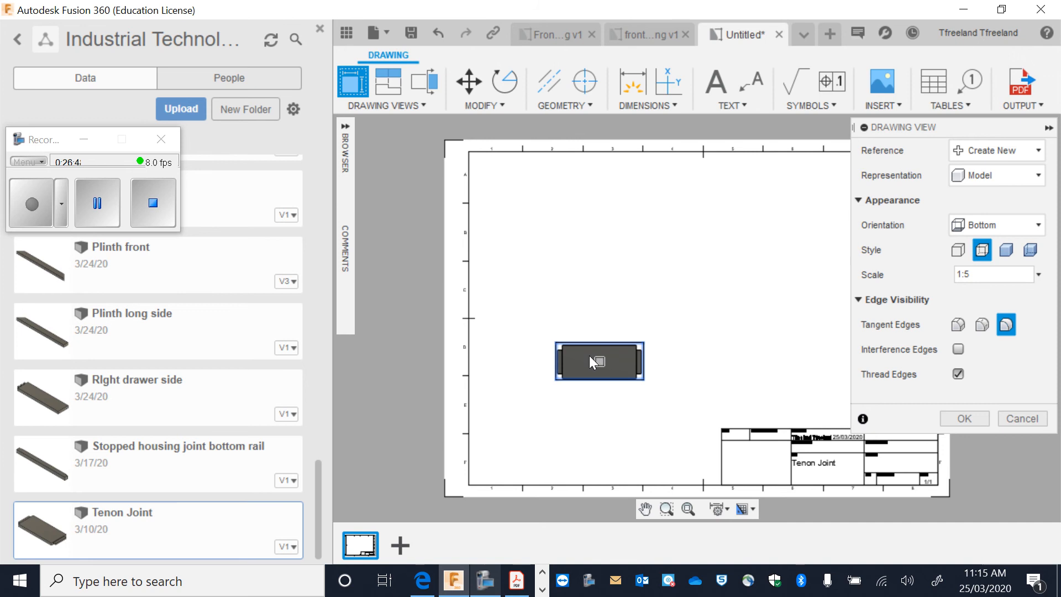
- Project the base view into a top view above it, an isometric view in the upper right of the sheet and a side view beside it
{"action": "left_click", "coordinate": [392, 97]}
{"action": "left_click", "coordinate": [597, 354]}
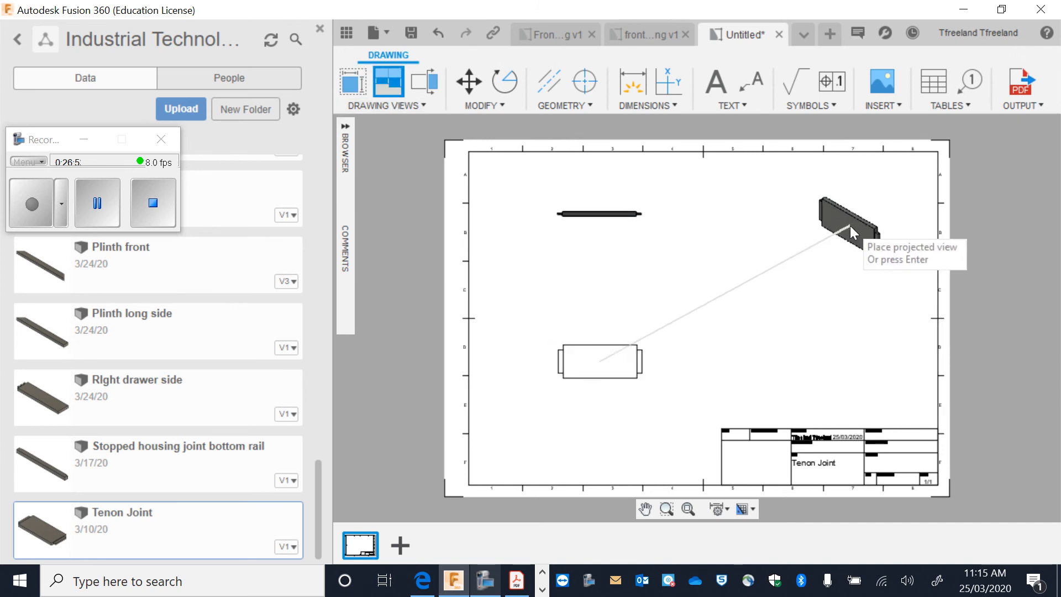
{"action": "left_click", "coordinate": [853, 218]}
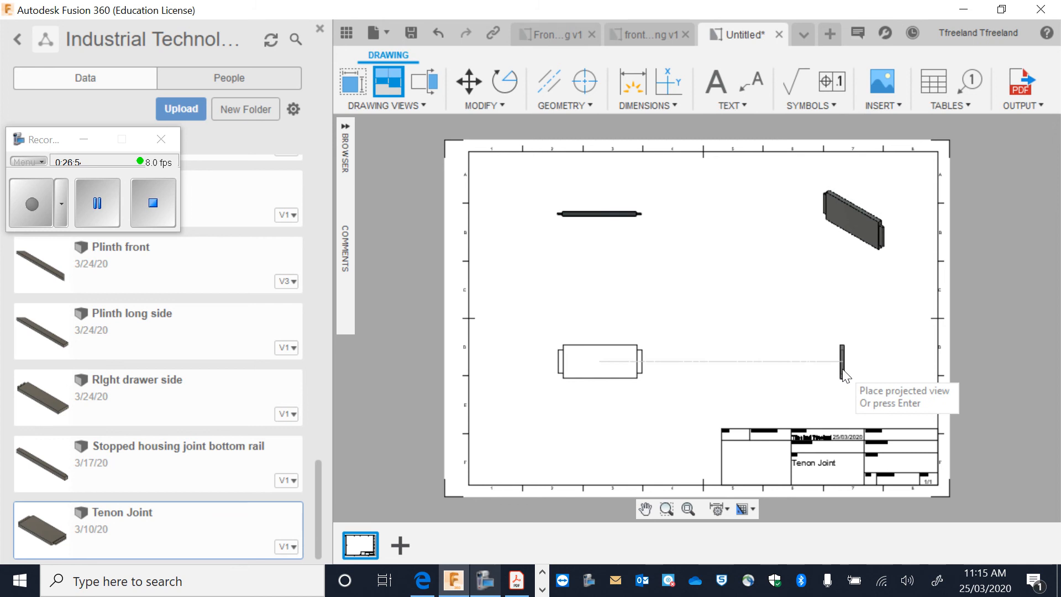
{"action": "left_click", "coordinate": [843, 371]}
{"action": "left_click", "coordinate": [83, 139]}
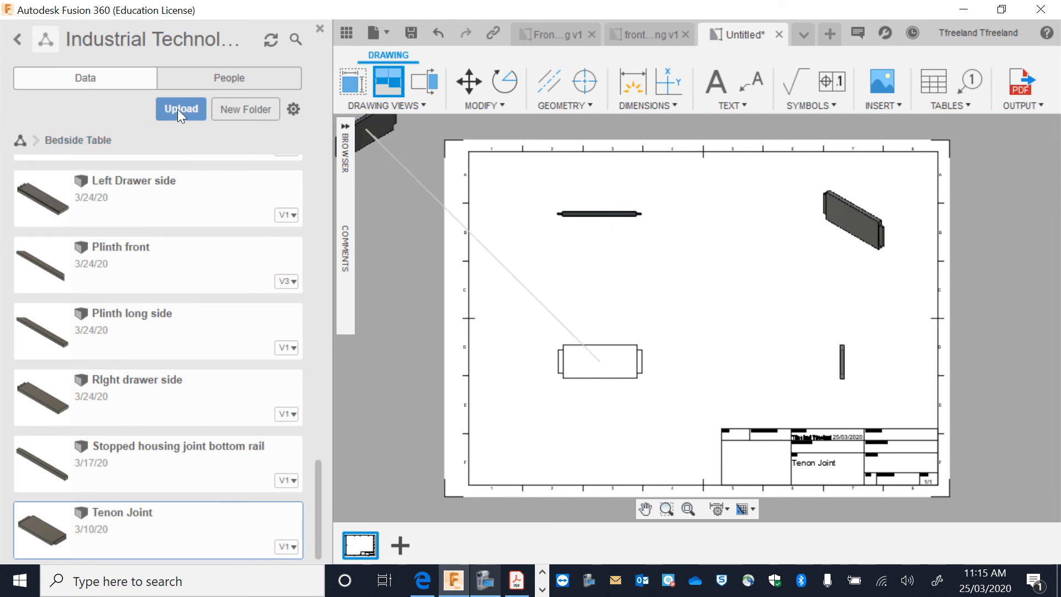
- Dimension the right-hand tenon's height beside the base view and its length above the view
{"action": "left_click", "coordinate": [632, 85]}
{"action": "scroll", "coordinate": [633, 323], "scroll_direction": "up", "scroll_amount": 2}
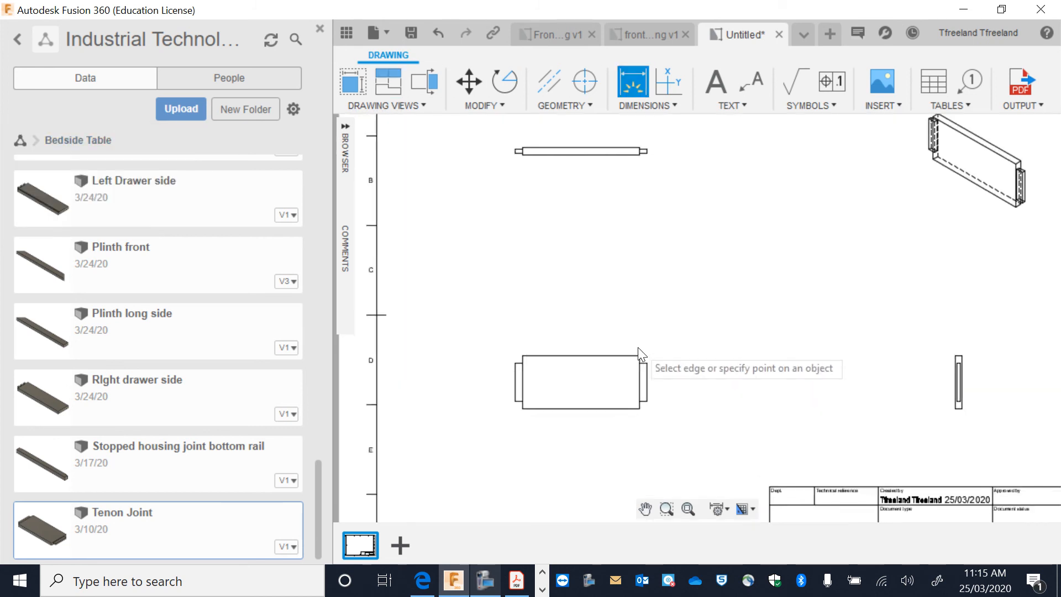
{"action": "scroll", "coordinate": [639, 354], "scroll_direction": "up", "scroll_amount": 2}
{"action": "left_click", "coordinate": [646, 371]}
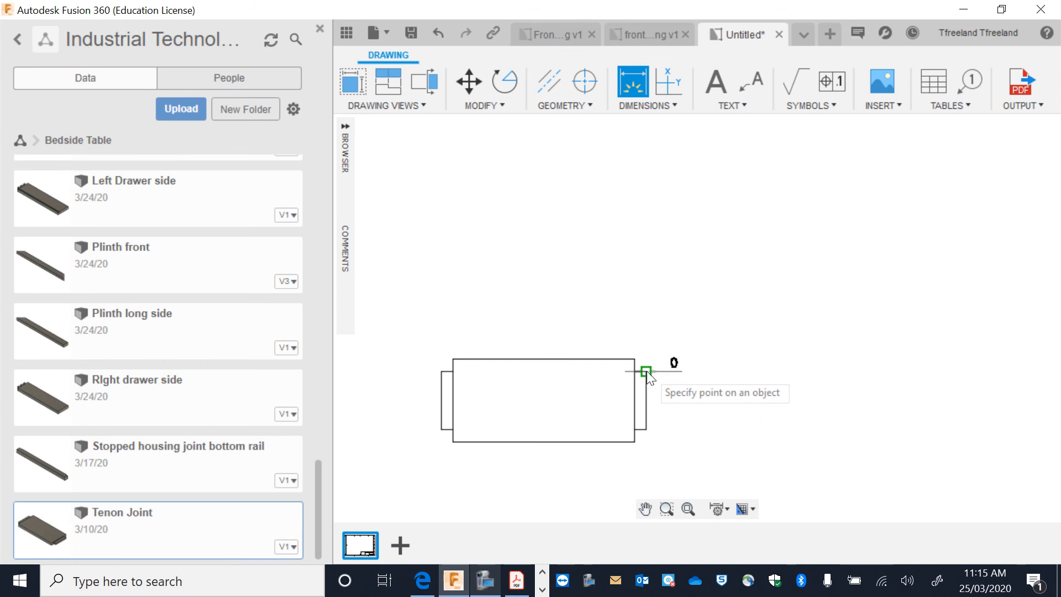
{"action": "left_click", "coordinate": [646, 429]}
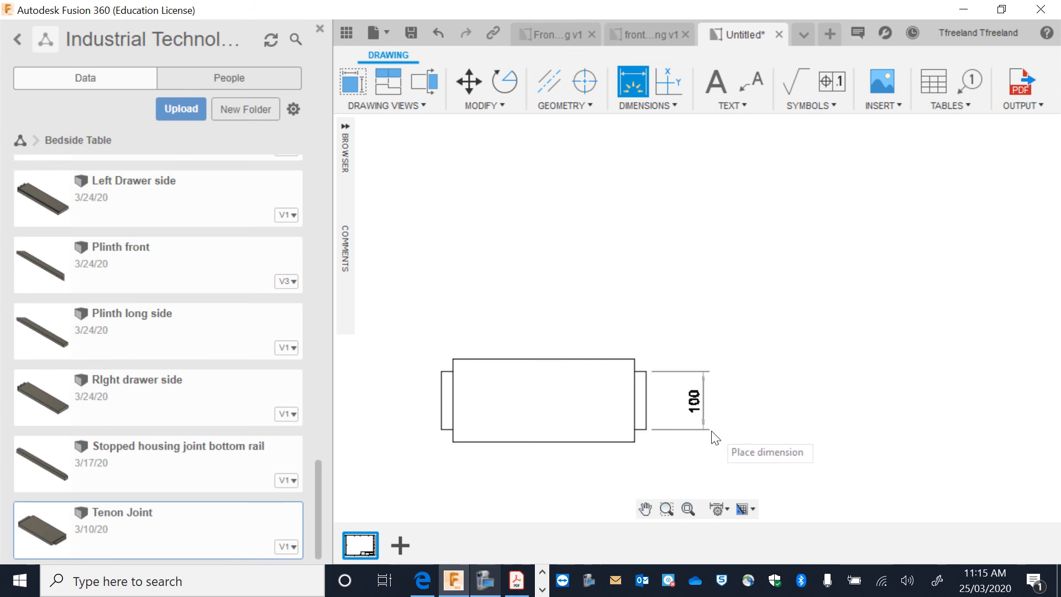
{"action": "left_click", "coordinate": [715, 436]}
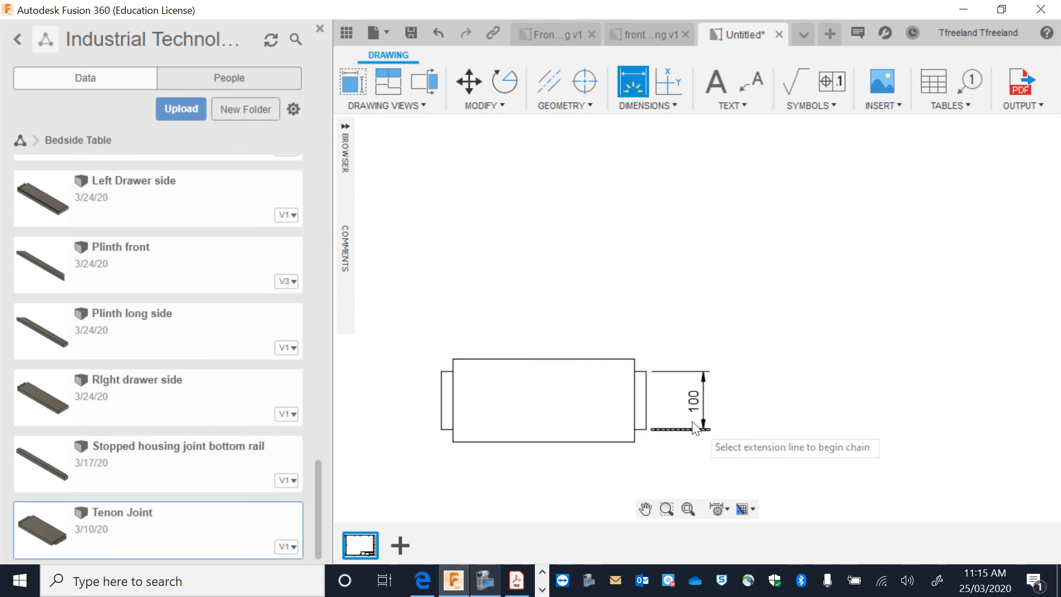
{"action": "left_click", "coordinate": [635, 372]}
{"action": "left_click", "coordinate": [633, 282]}
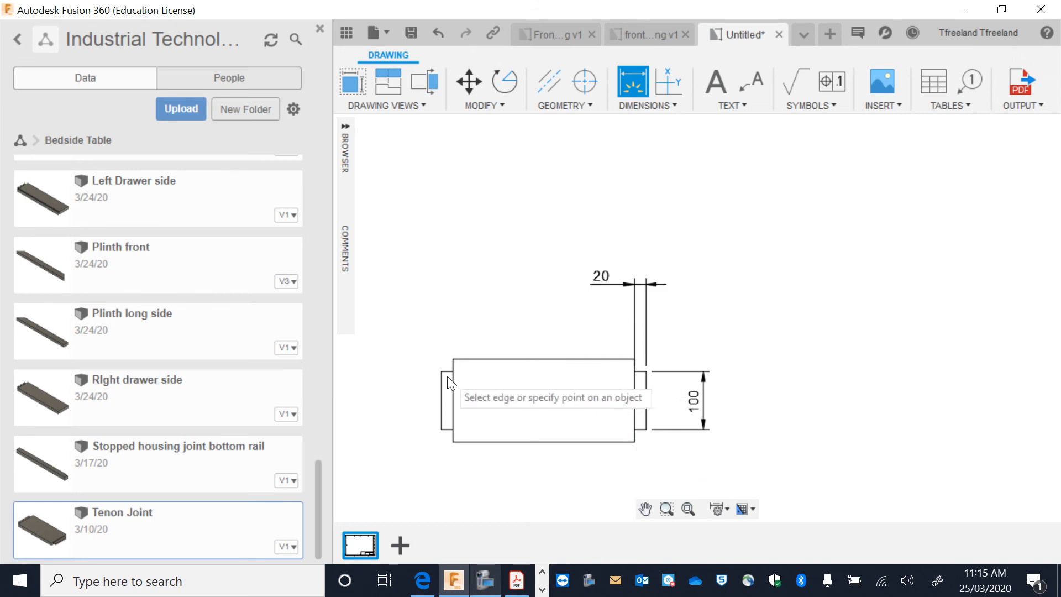
- Dimension the shoulder depth between the board's upper face and the right-hand tenon in the top view
{"action": "scroll", "coordinate": [449, 381], "scroll_direction": "down", "scroll_amount": 3}
{"action": "scroll", "coordinate": [562, 188], "scroll_direction": "up", "scroll_amount": 3}
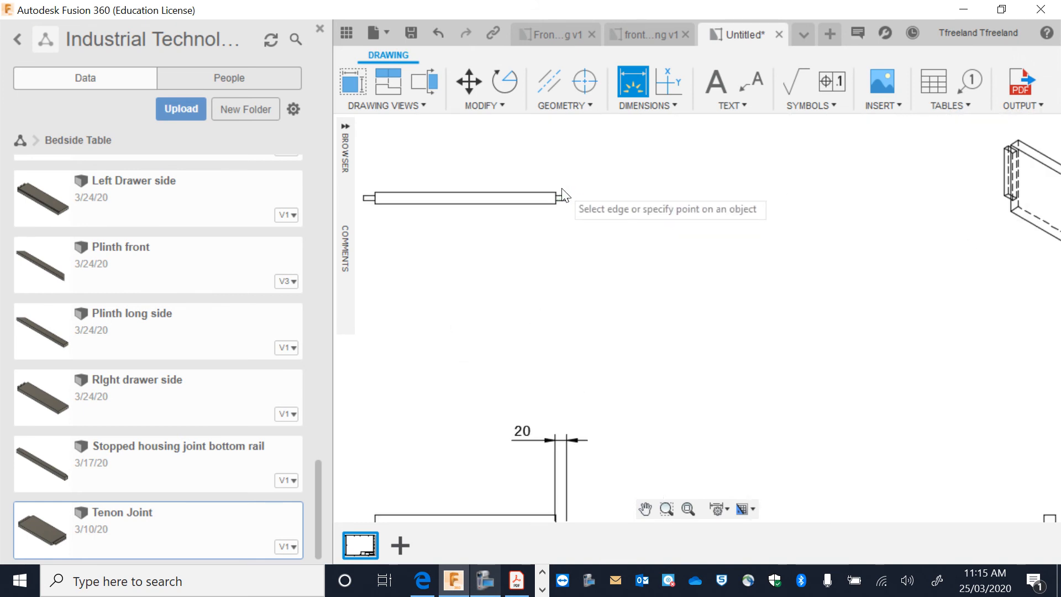
{"action": "left_click", "coordinate": [555, 194]}
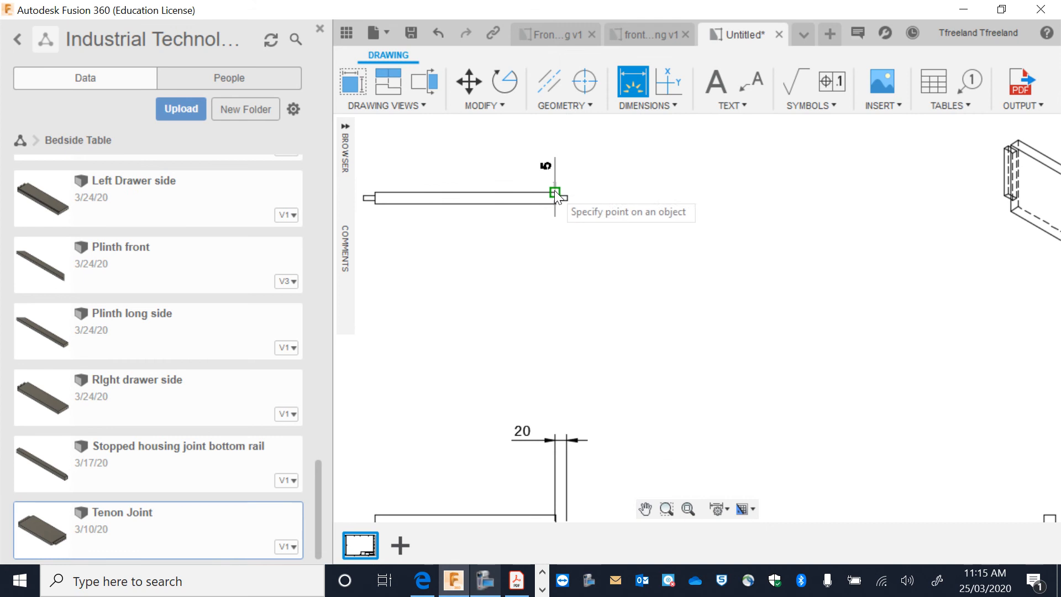
{"action": "left_click", "coordinate": [555, 192]}
{"action": "left_click", "coordinate": [585, 198]}
{"action": "scroll", "coordinate": [391, 220], "scroll_direction": "down", "scroll_amount": 3}
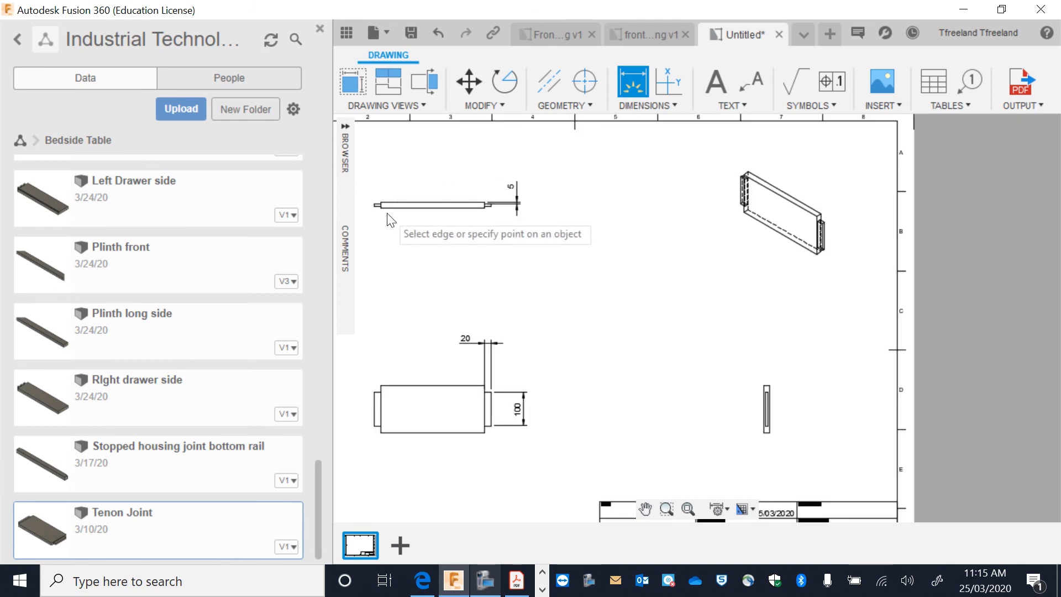
{"action": "scroll", "coordinate": [378, 208], "scroll_direction": "up", "scroll_amount": 3}
{"action": "left_click", "coordinate": [375, 204]}
{"action": "left_click", "coordinate": [375, 204]}
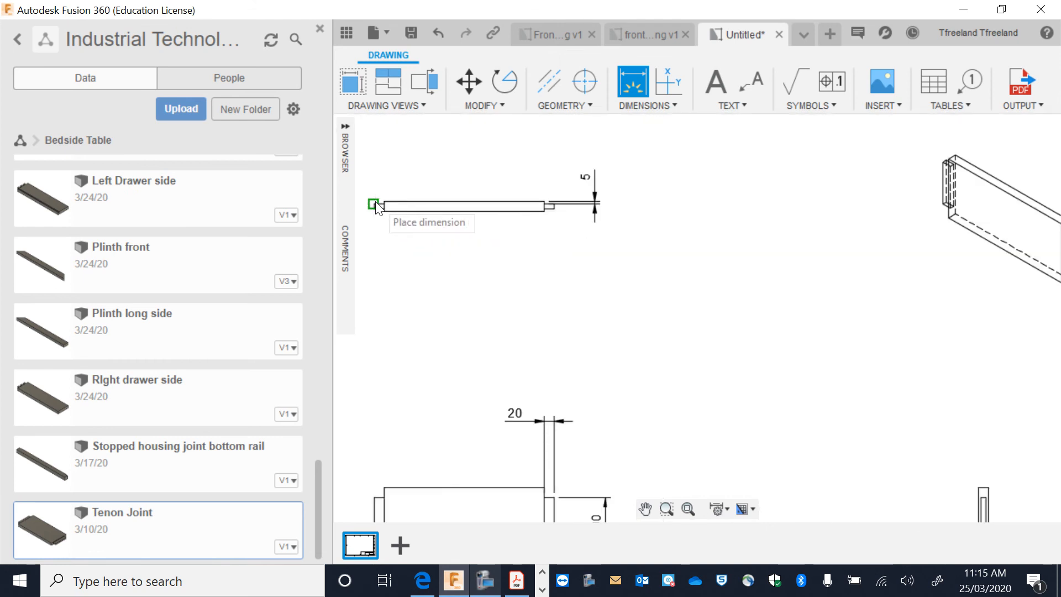
{"action": "scroll", "coordinate": [371, 204], "scroll_direction": "down", "scroll_amount": 3}
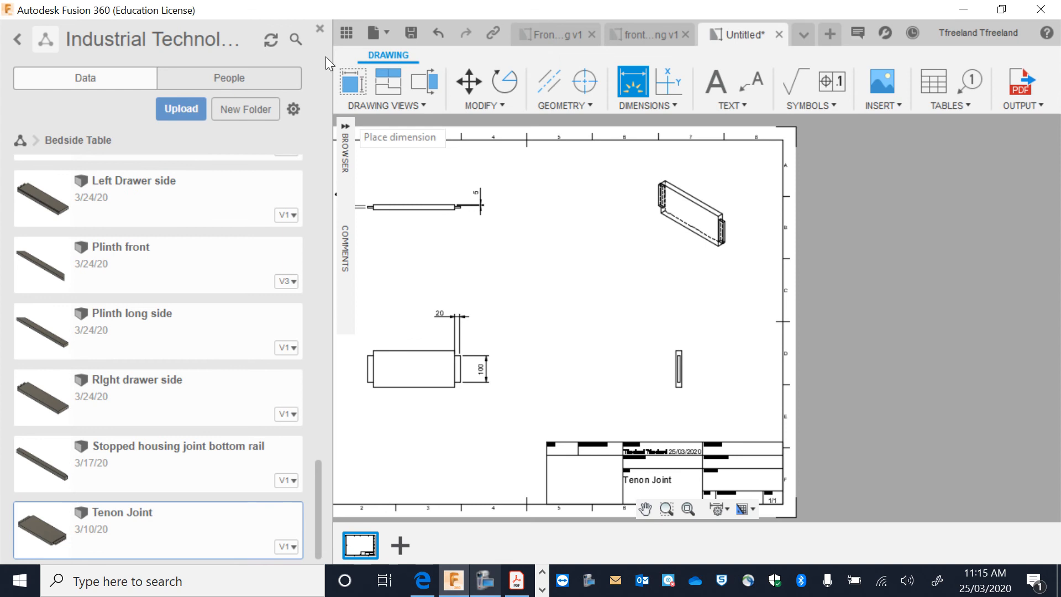
- Hide the project file list and dimension the left-hand tenon's thickness beside the top view
{"action": "left_click", "coordinate": [320, 29]}
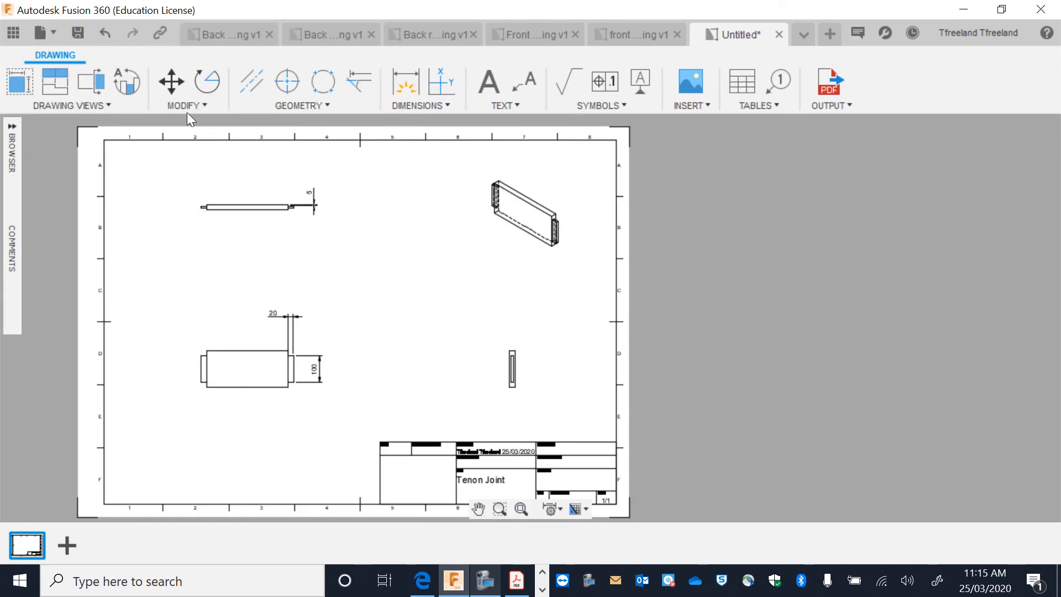
{"action": "left_click", "coordinate": [405, 82]}
{"action": "scroll", "coordinate": [204, 193], "scroll_direction": "up", "scroll_amount": 3}
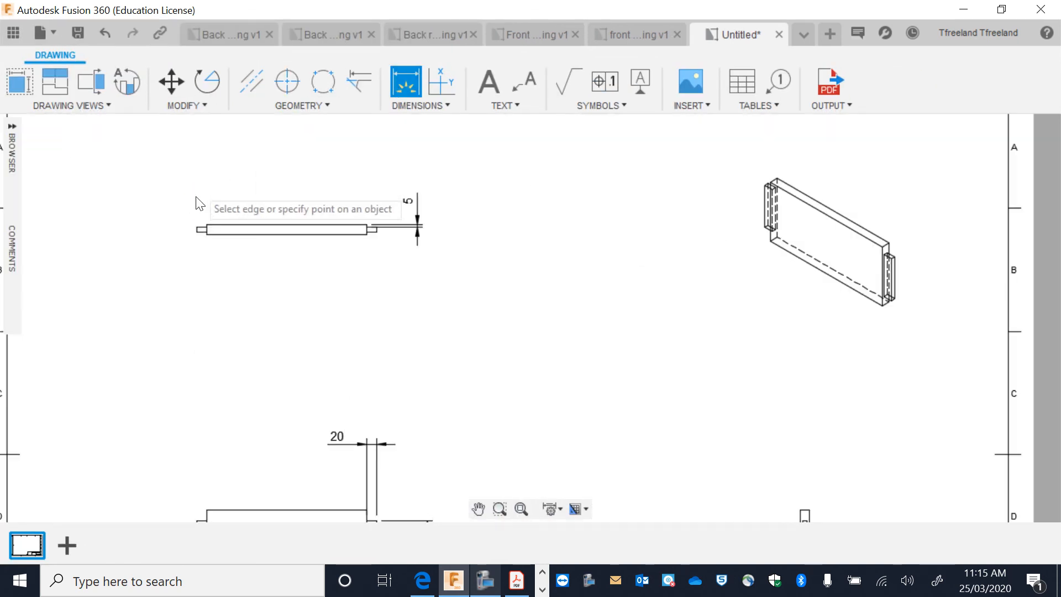
{"action": "left_click", "coordinate": [198, 227]}
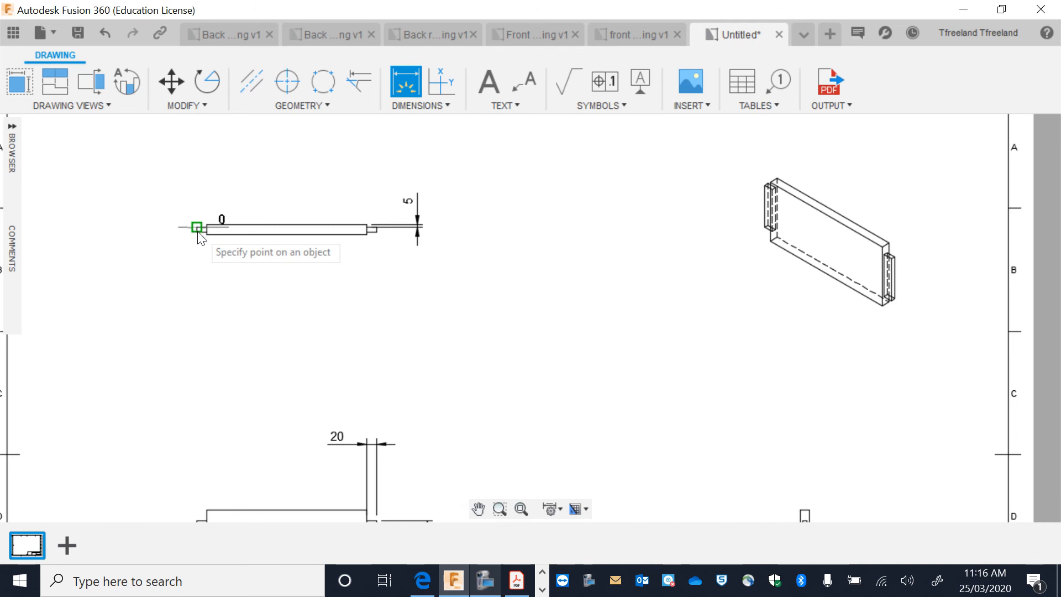
{"action": "left_click", "coordinate": [198, 232]}
{"action": "left_click", "coordinate": [116, 243]}
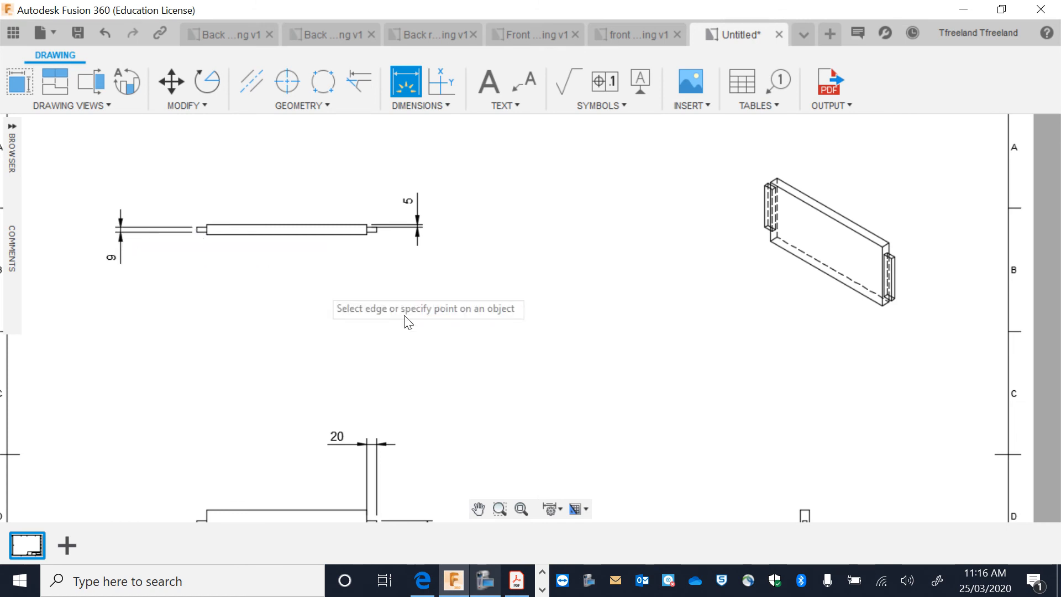
- Dimension the board's full height in the side view, placing it to the right of the view
{"action": "scroll", "coordinate": [472, 346], "scroll_direction": "down", "scroll_amount": 3}
{"action": "scroll", "coordinate": [683, 471], "scroll_direction": "up", "scroll_amount": 3}
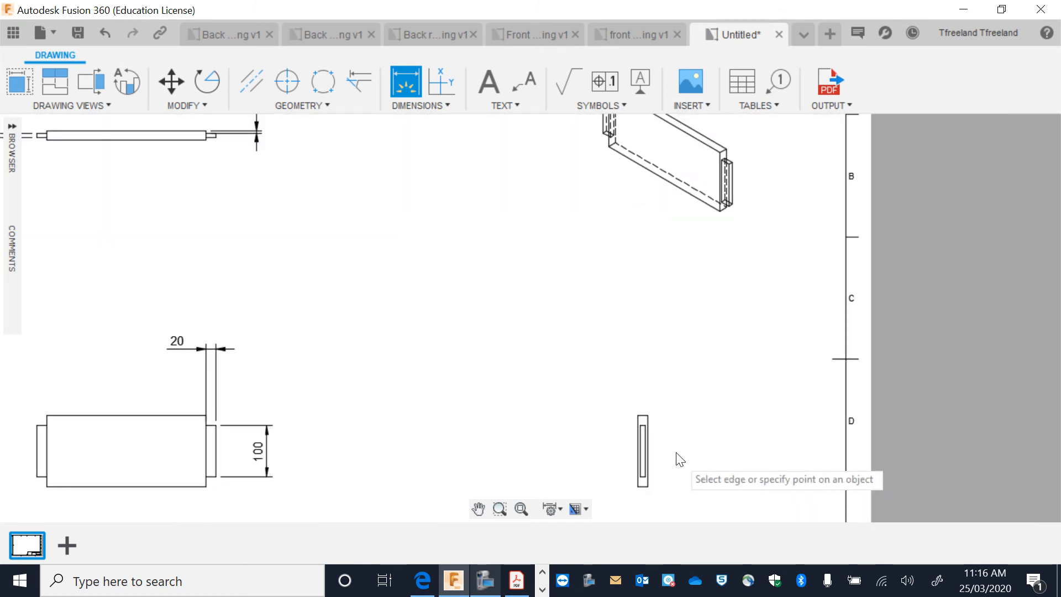
{"action": "left_click", "coordinate": [647, 416]}
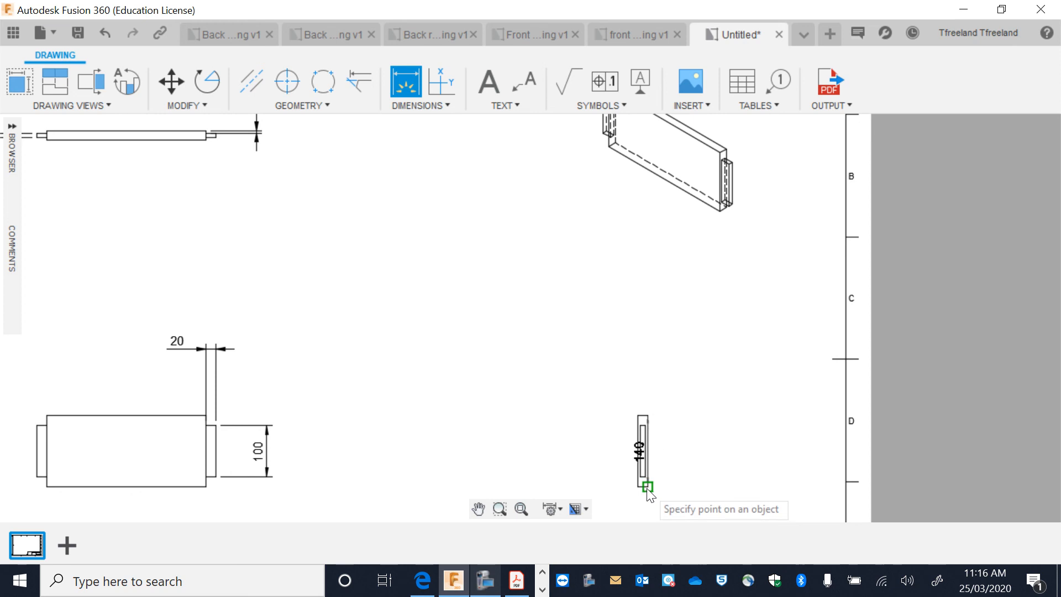
{"action": "left_click", "coordinate": [645, 486]}
{"action": "left_click", "coordinate": [721, 489]}
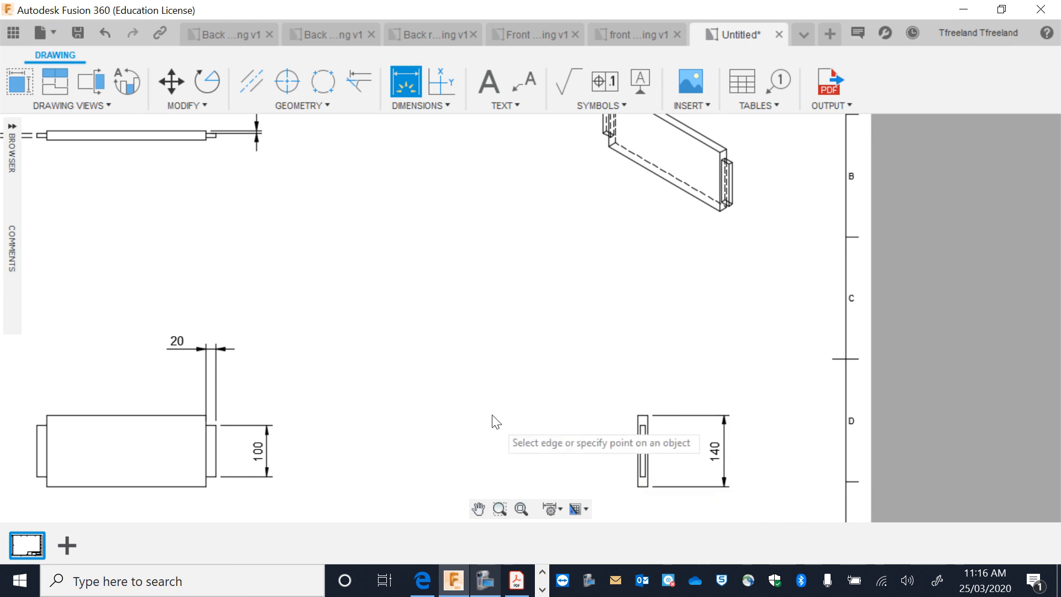
{"action": "scroll", "coordinate": [493, 420], "scroll_direction": "down", "scroll_amount": 1}
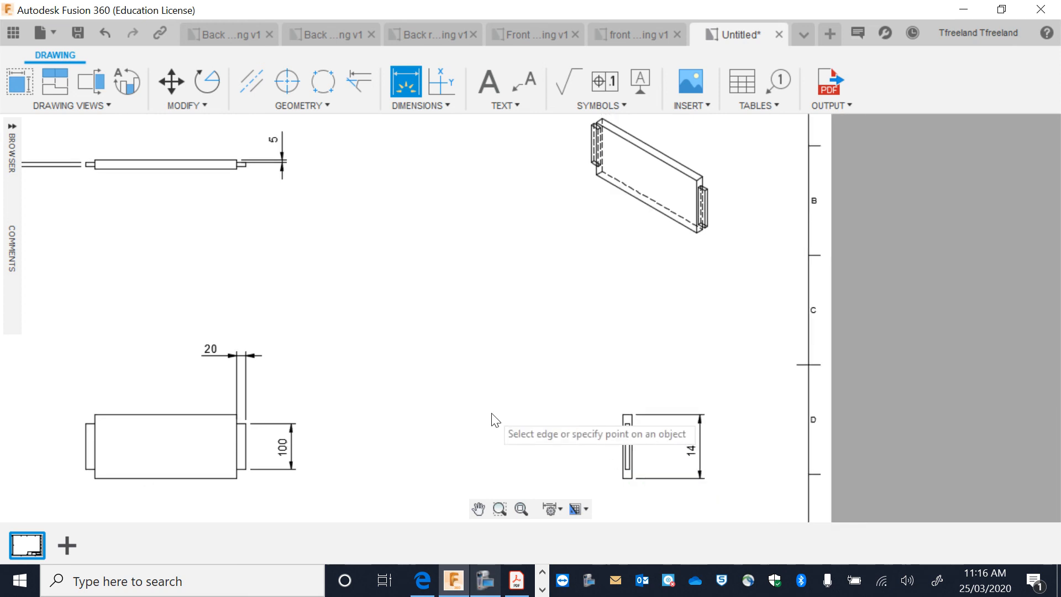
{"action": "left_click", "coordinate": [629, 416]}
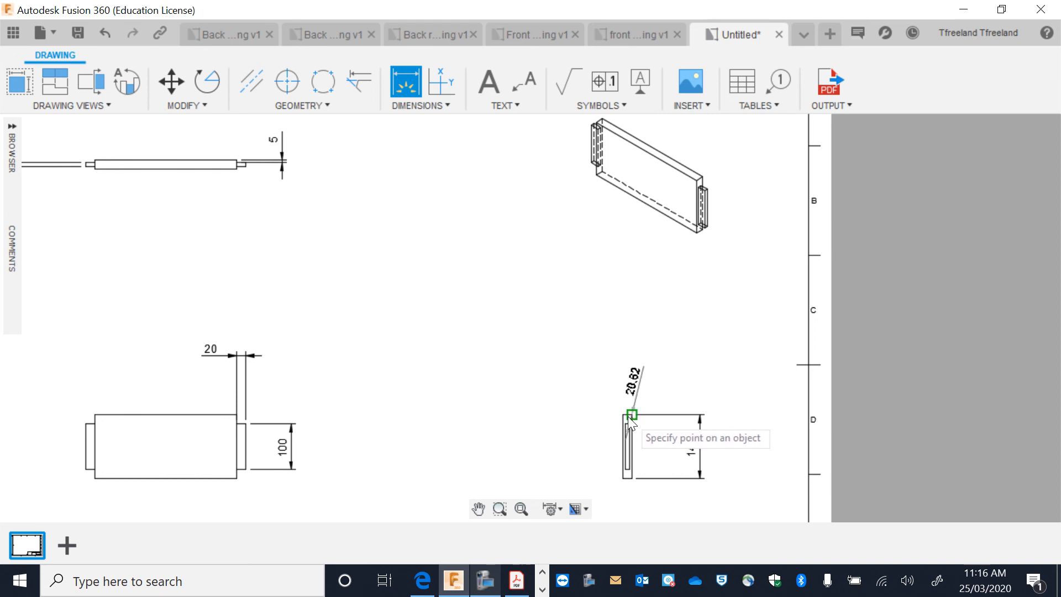
{"action": "scroll", "coordinate": [628, 416], "scroll_direction": "up", "scroll_amount": 5}
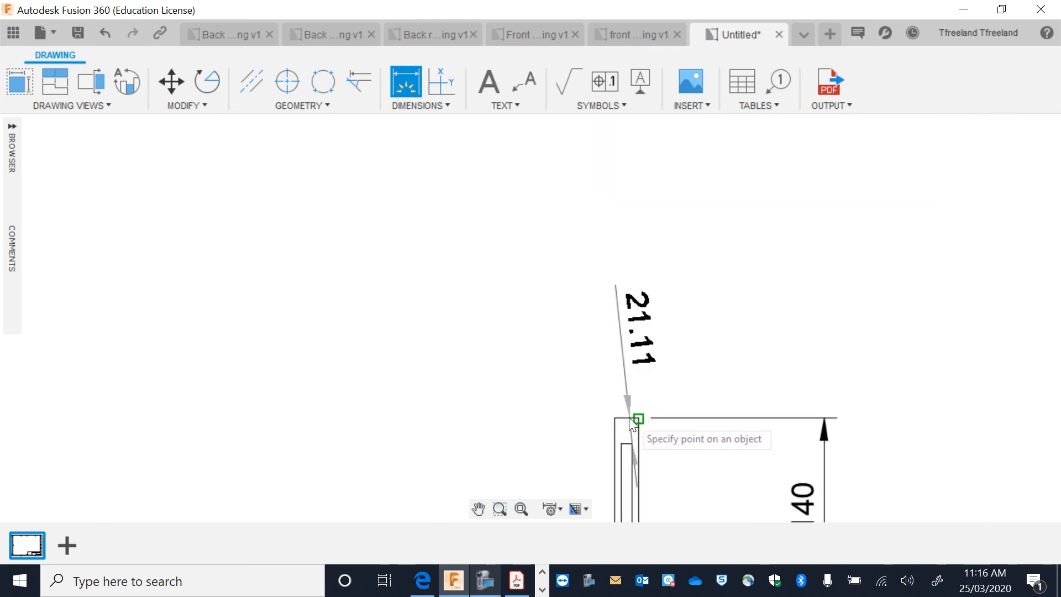
{"action": "scroll", "coordinate": [635, 431], "scroll_direction": "down", "scroll_amount": 5}
{"action": "key", "text": "Escape"}
{"action": "scroll", "coordinate": [450, 464], "scroll_direction": "down", "scroll_amount": 2}
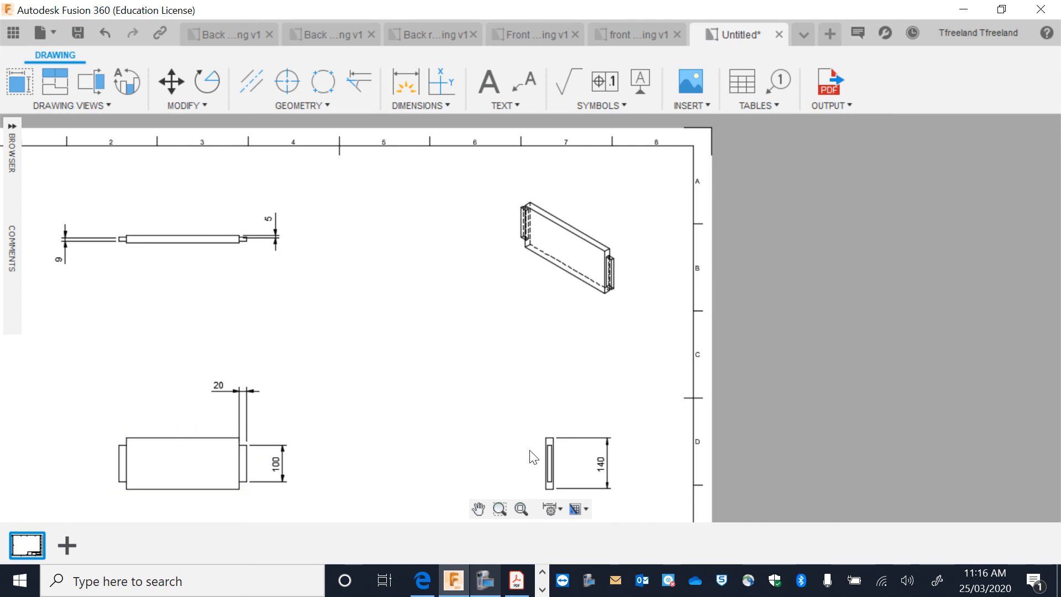
- Dimension the offset between the board's top edge and the tenon's top edge, left of the side view
{"action": "left_click", "coordinate": [419, 93]}
{"action": "scroll", "coordinate": [559, 392], "scroll_direction": "up", "scroll_amount": 4}
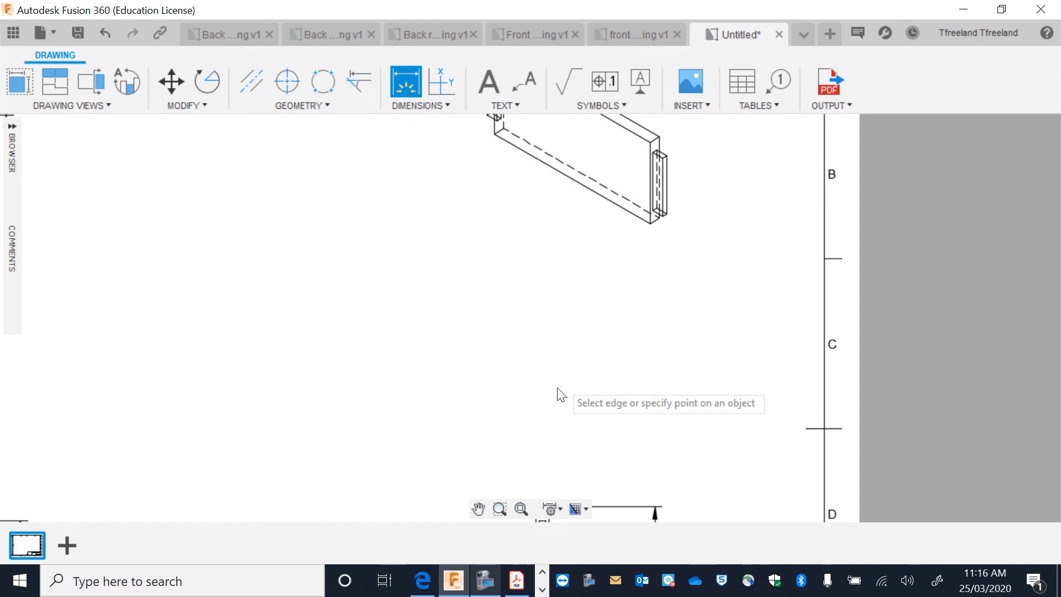
{"action": "left_click", "coordinate": [480, 505]}
{"action": "left_click_drag", "start_coordinate": [540, 356], "coordinate": [509, 77]}
{"action": "key", "text": "Escape"}
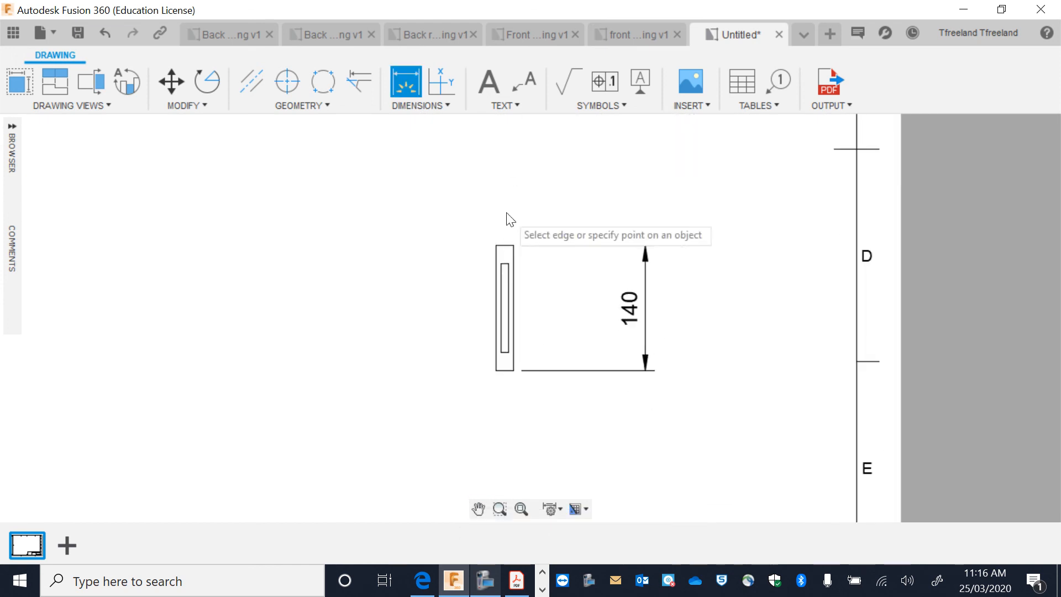
{"action": "scroll", "coordinate": [503, 263], "scroll_direction": "up", "scroll_amount": 2}
{"action": "left_click", "coordinate": [504, 247]}
{"action": "left_click", "coordinate": [503, 263]}
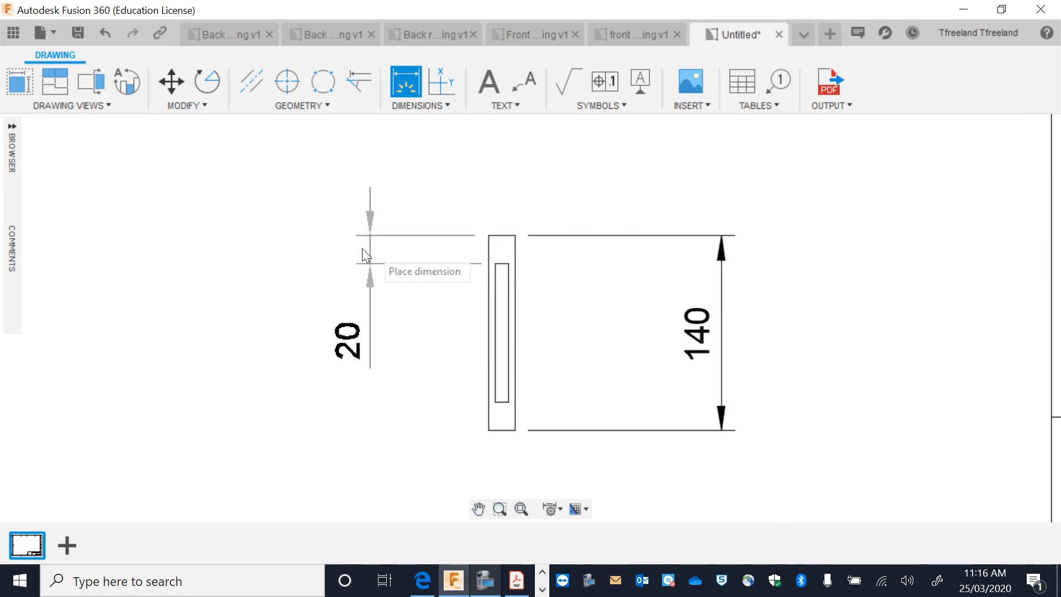
{"action": "left_click", "coordinate": [339, 251]}
- Dimension the overall length across both tenon ends, placing it above the top view
{"action": "scroll", "coordinate": [380, 266], "scroll_direction": "down", "scroll_amount": 2}
{"action": "scroll", "coordinate": [380, 266], "scroll_direction": "down", "scroll_amount": 2}
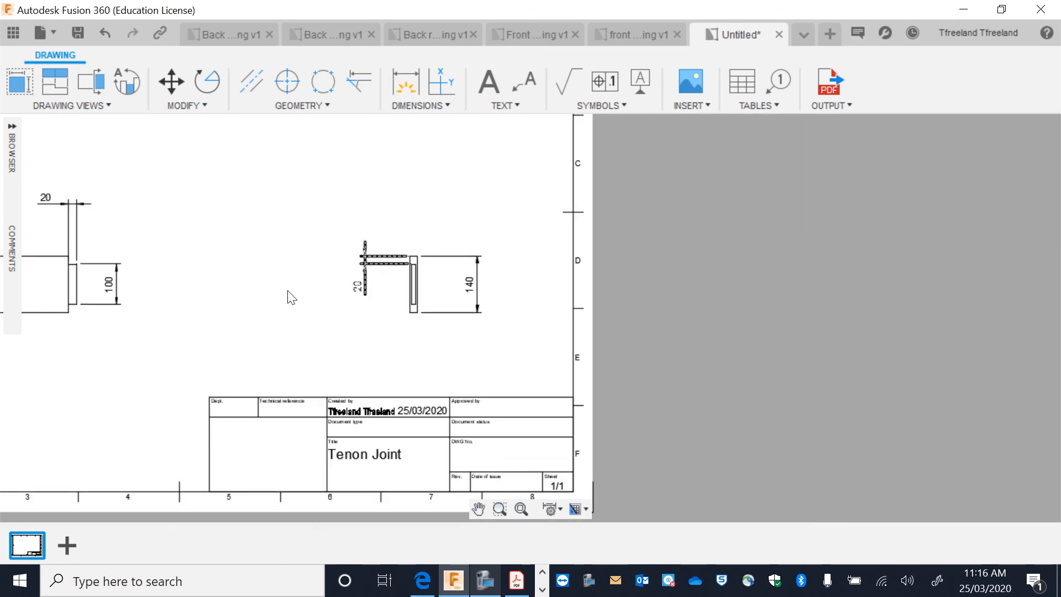
{"action": "left_click", "coordinate": [479, 510]}
{"action": "mouse_move", "coordinate": [354, 309]}
{"action": "left_mouse_down"}
{"action": "mouse_move", "coordinate": [525, 342]}
{"action": "mouse_move", "coordinate": [580, 368]}
{"action": "mouse_move", "coordinate": [581, 440]}
{"action": "left_mouse_up"}
{"action": "left_click_drag", "start_coordinate": [420, 268], "coordinate": [435, 346]}
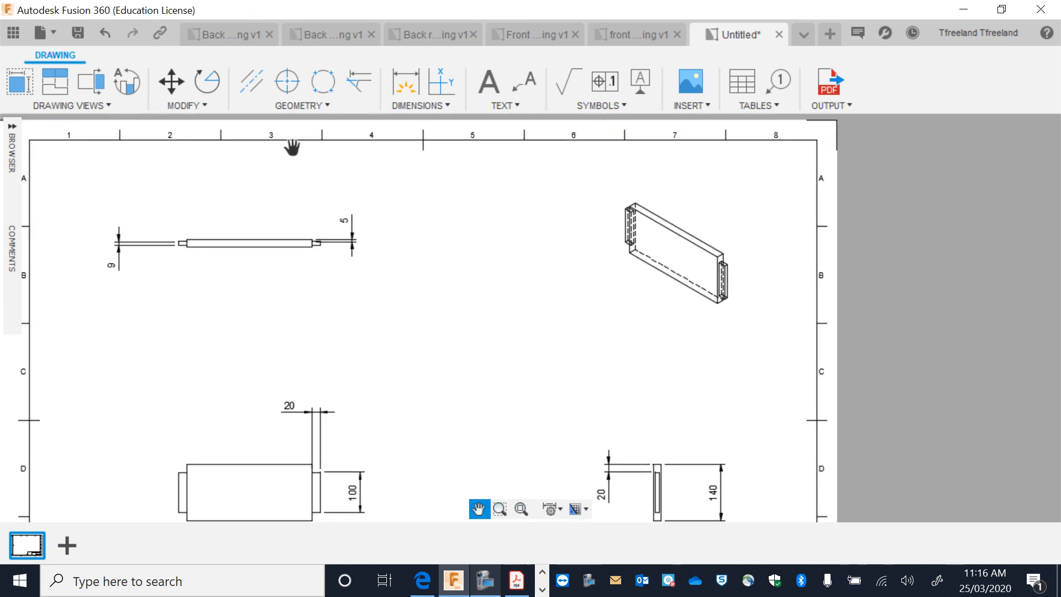
{"action": "left_click", "coordinate": [394, 89]}
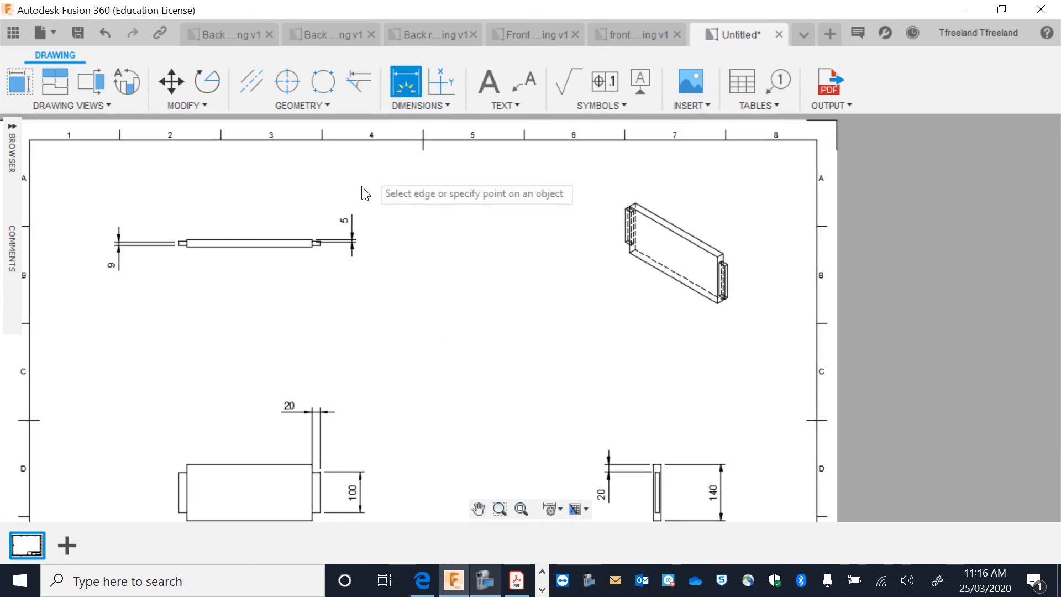
{"action": "left_click", "coordinate": [320, 242]}
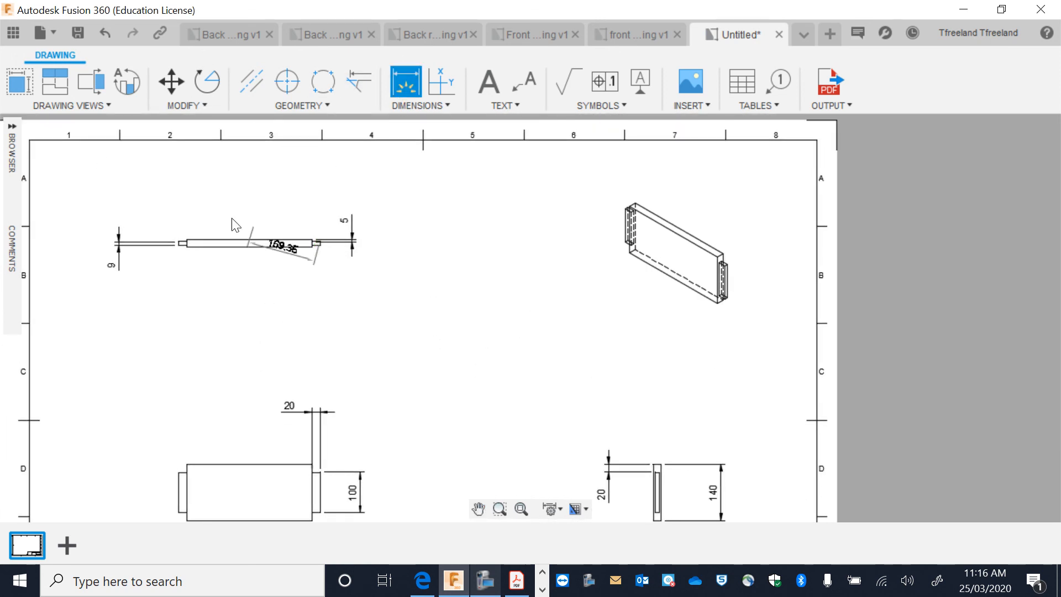
{"action": "left_click", "coordinate": [179, 243]}
{"action": "left_click", "coordinate": [183, 182]}
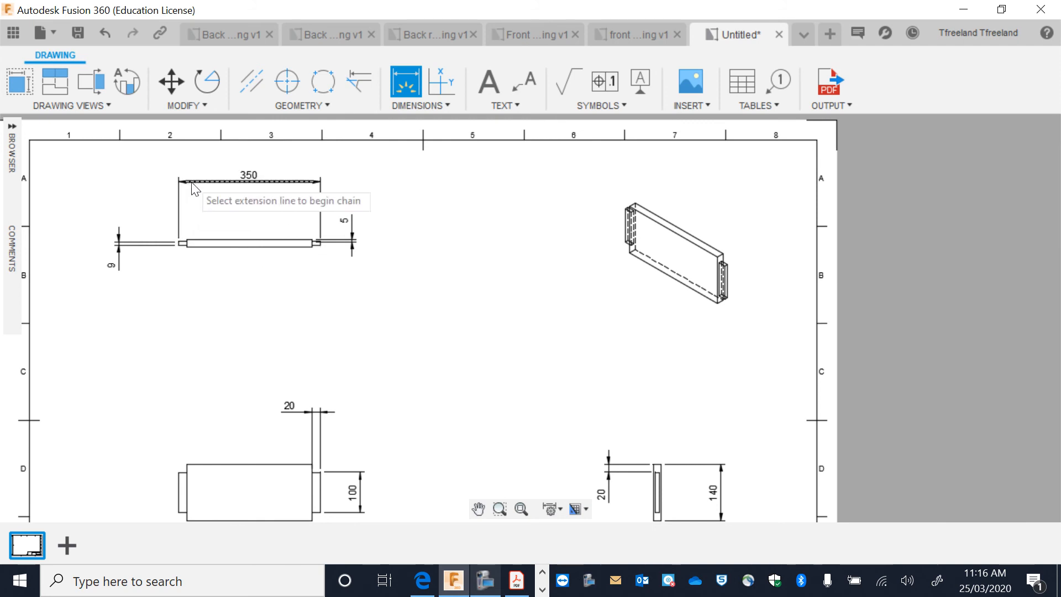
- Add the text label TOP VIEW and centre it beneath the top view
{"action": "left_click", "coordinate": [488, 83]}
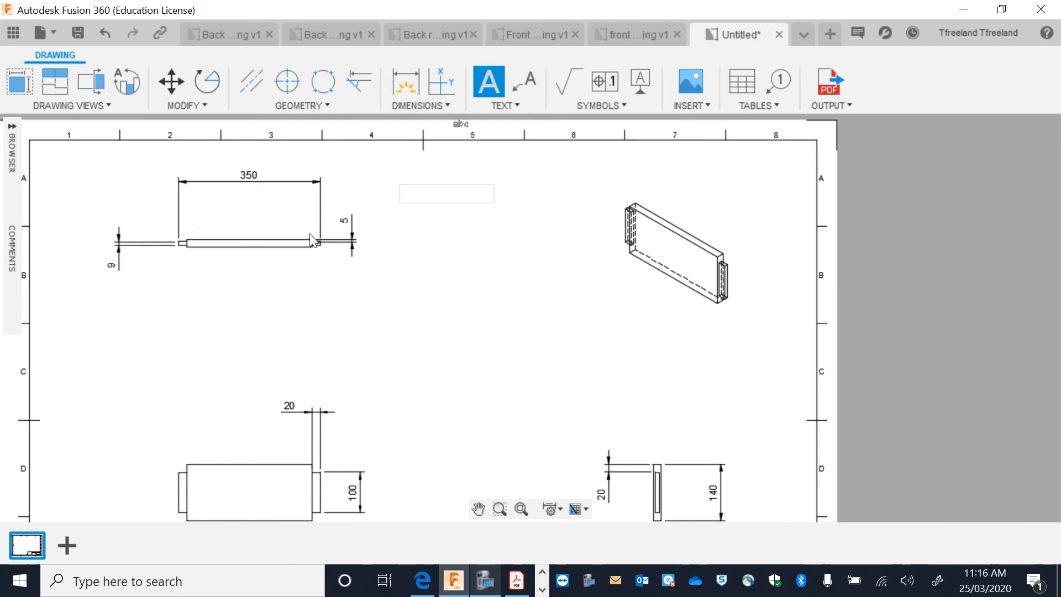
{"action": "left_click", "coordinate": [184, 266]}
{"action": "left_click", "coordinate": [411, 332]}
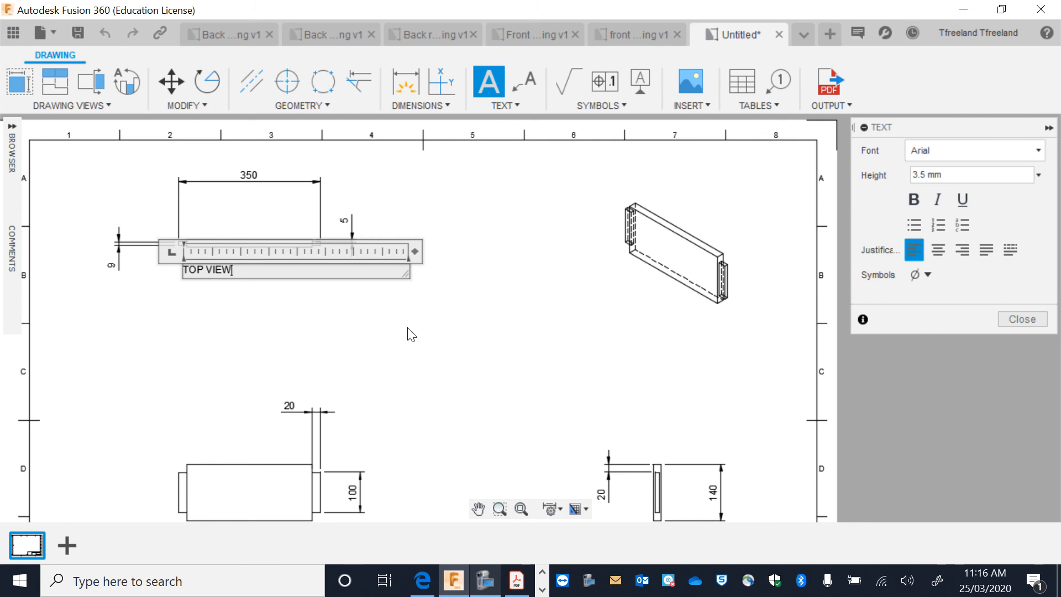
{"action": "left_click", "coordinate": [412, 334]}
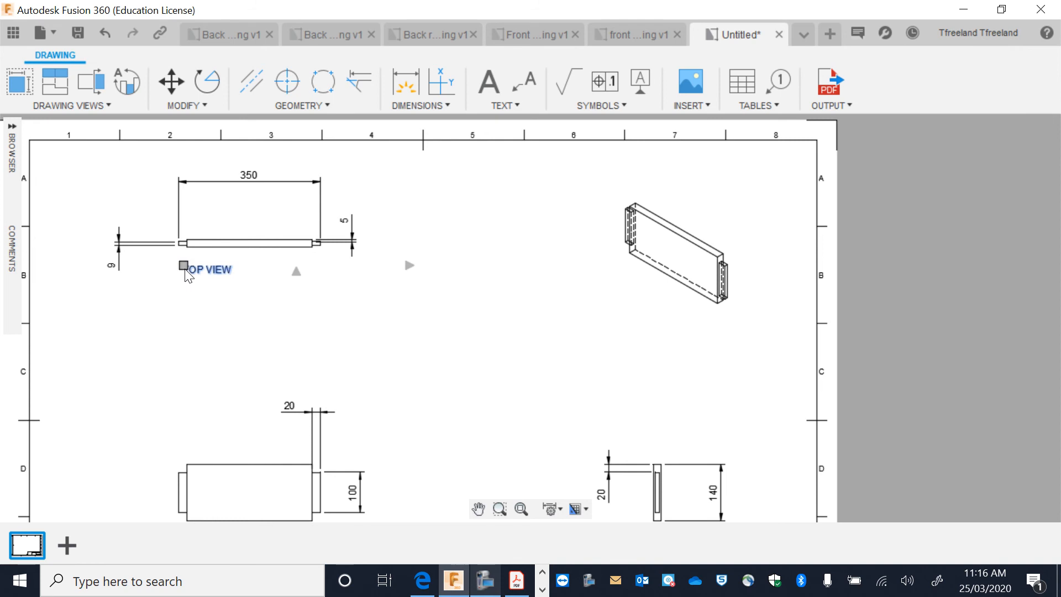
{"action": "left_click", "coordinate": [184, 267]}
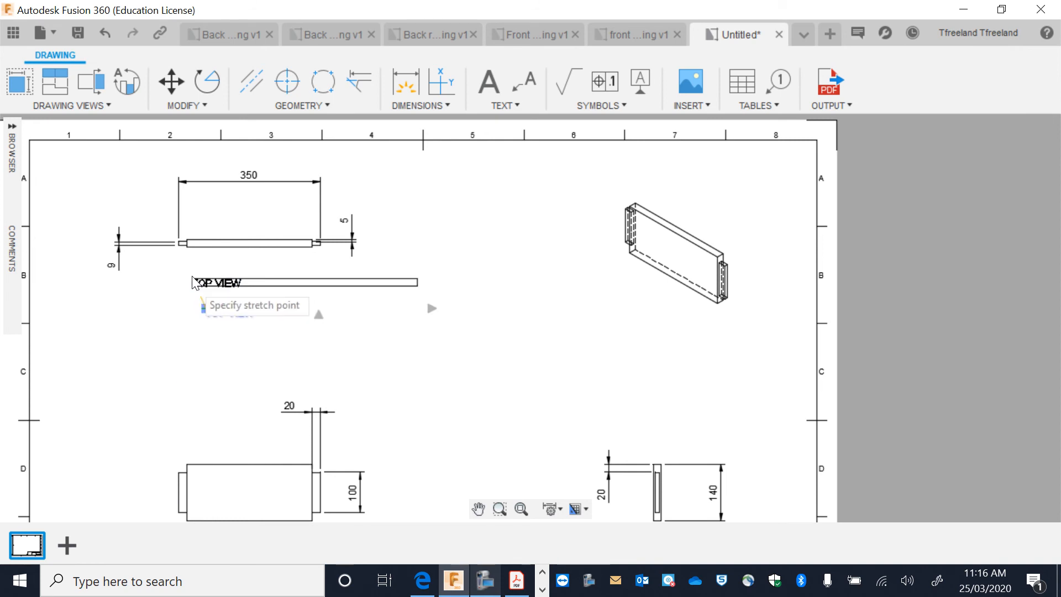
{"action": "left_click", "coordinate": [220, 275]}
- Add the text label FRONT VIEW beneath the front view
{"action": "left_click", "coordinate": [479, 508]}
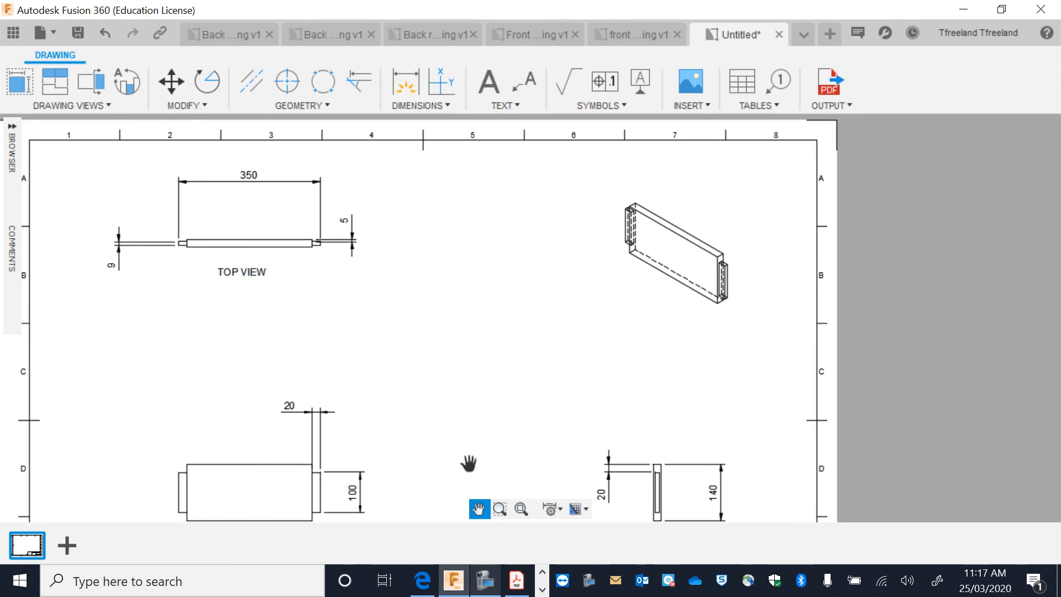
{"action": "left_click_drag", "start_coordinate": [469, 464], "coordinate": [473, 299]}
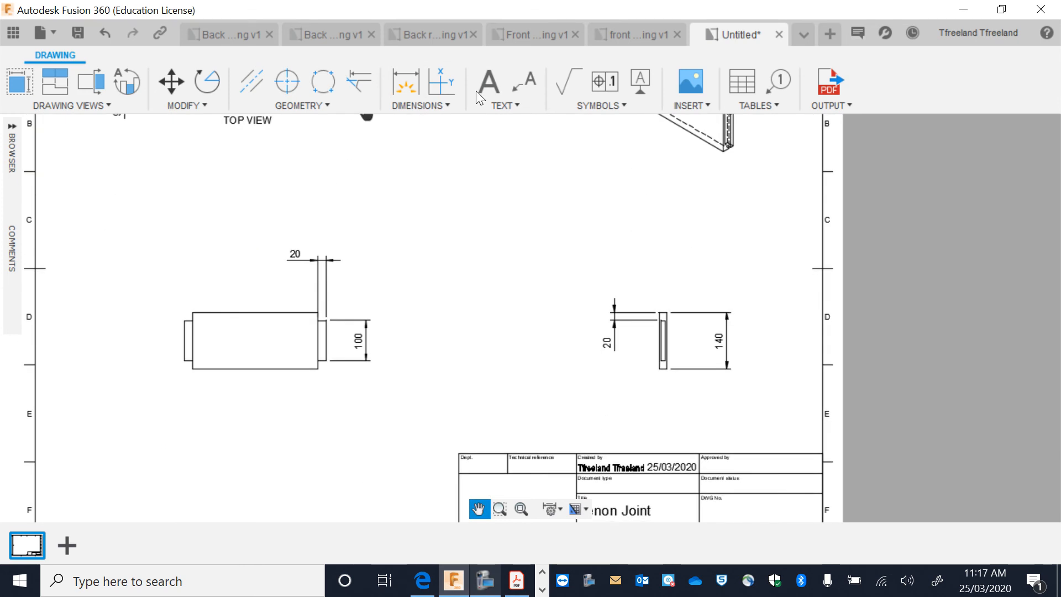
{"action": "left_click", "coordinate": [488, 81]}
{"action": "left_click", "coordinate": [219, 387]}
{"action": "left_click", "coordinate": [363, 424]}
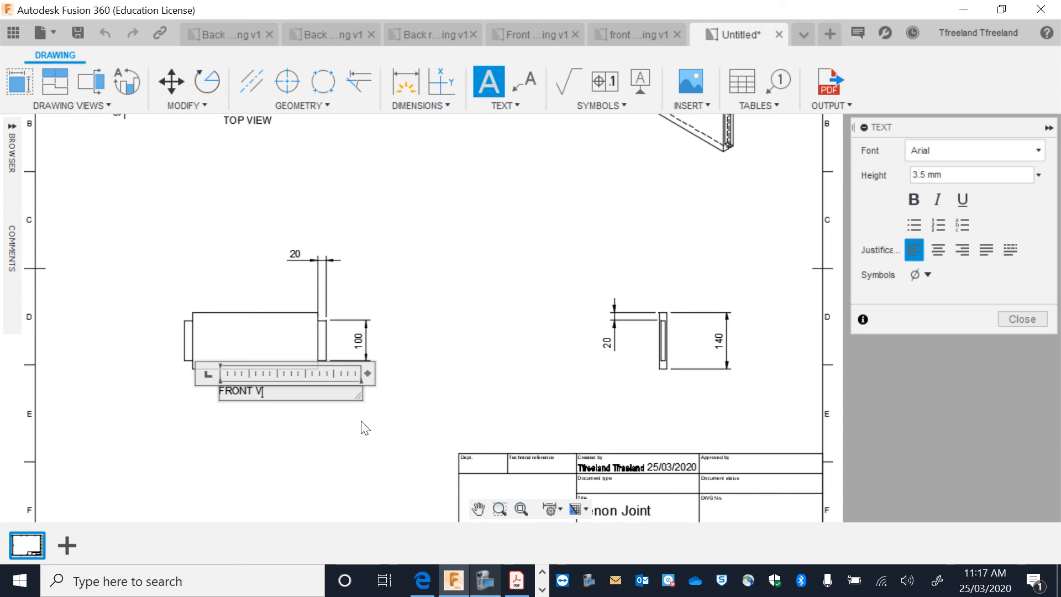
{"action": "left_click", "coordinate": [365, 428]}
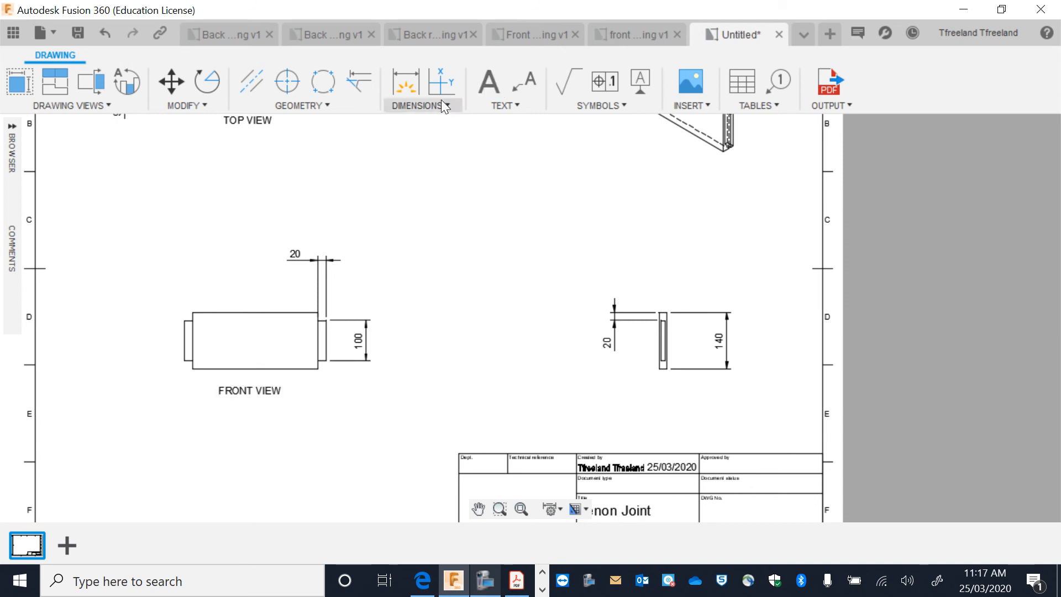
- Add the text label SIDE VIEW and centre it beneath the side view
{"action": "left_click", "coordinate": [482, 83]}
{"action": "left_click", "coordinate": [621, 375]}
{"action": "left_click", "coordinate": [703, 410]}
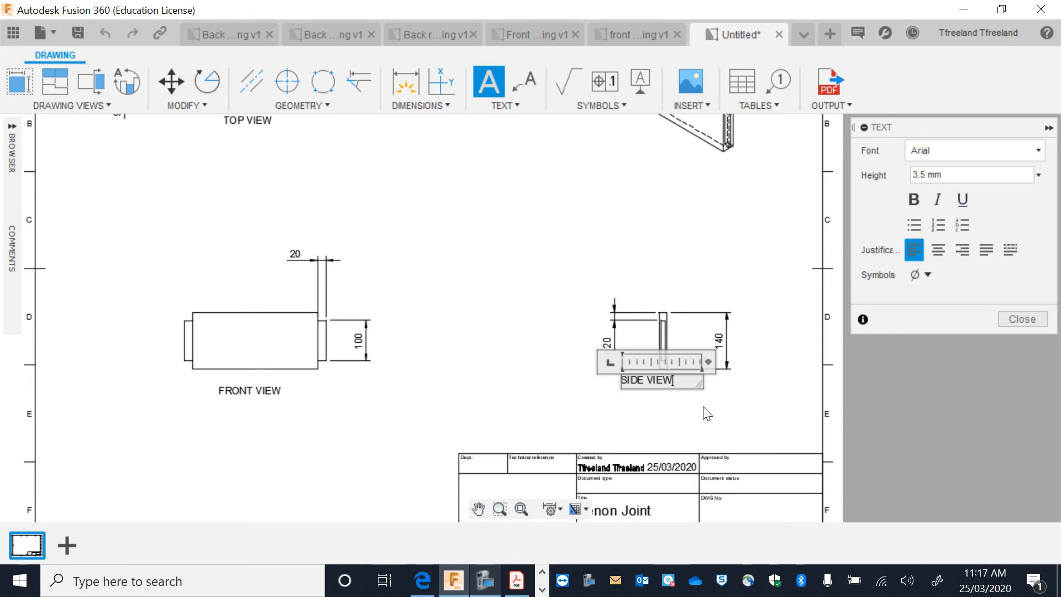
{"action": "left_click", "coordinate": [715, 418]}
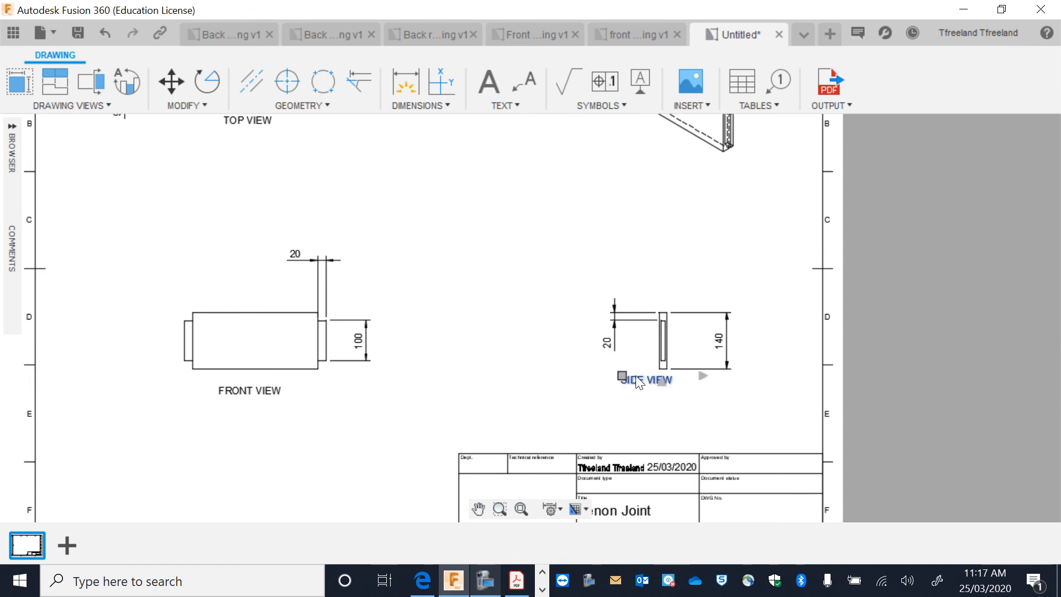
{"action": "left_click", "coordinate": [621, 377]}
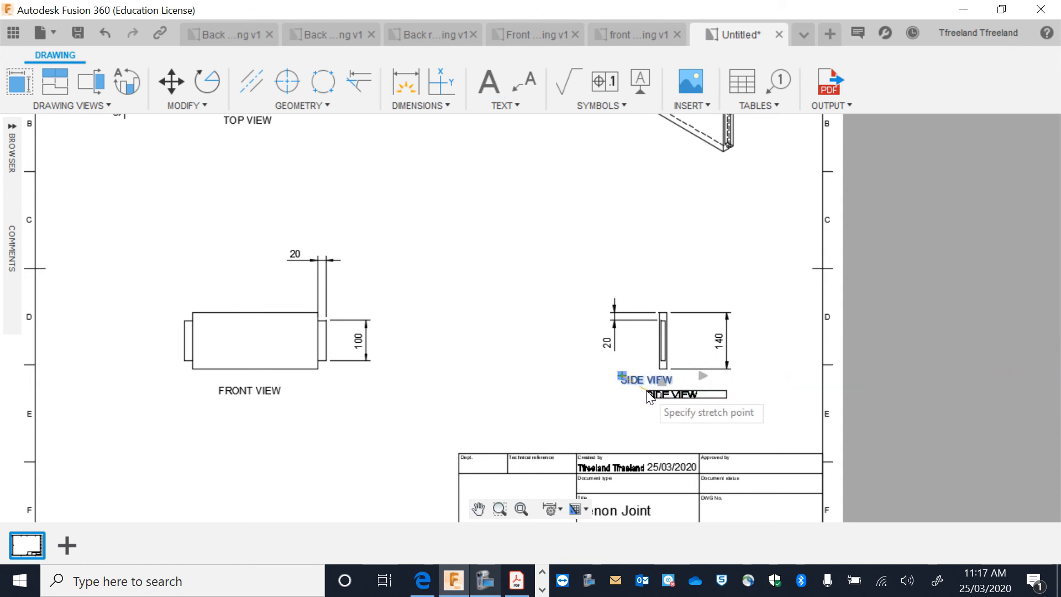
{"action": "left_click", "coordinate": [646, 390]}
- Remove the repeated name from the title block's Created by field so the creator is listed once
{"action": "scroll", "coordinate": [593, 418], "scroll_direction": "down", "scroll_amount": 2}
{"action": "double_click", "coordinate": [600, 458]}
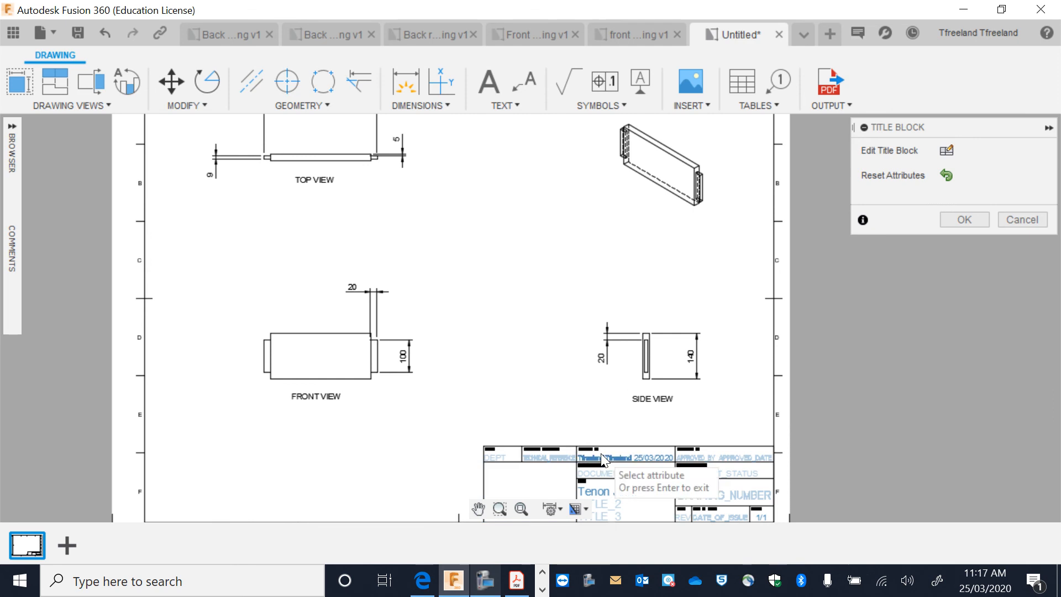
{"action": "key", "text": "BackSpace"}
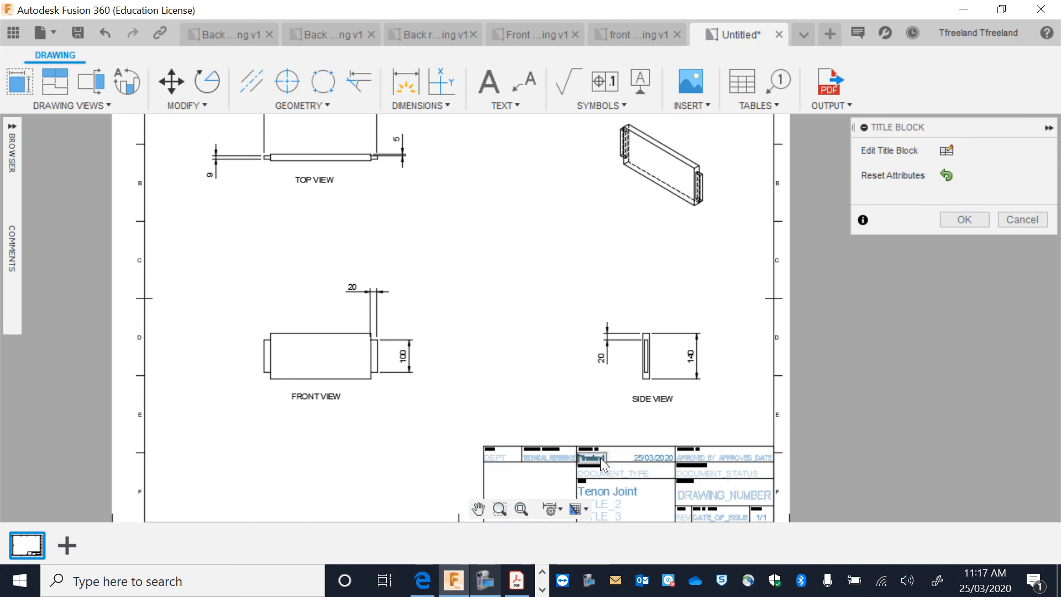
{"action": "left_click", "coordinate": [479, 509]}
{"action": "left_click", "coordinate": [486, 434]}
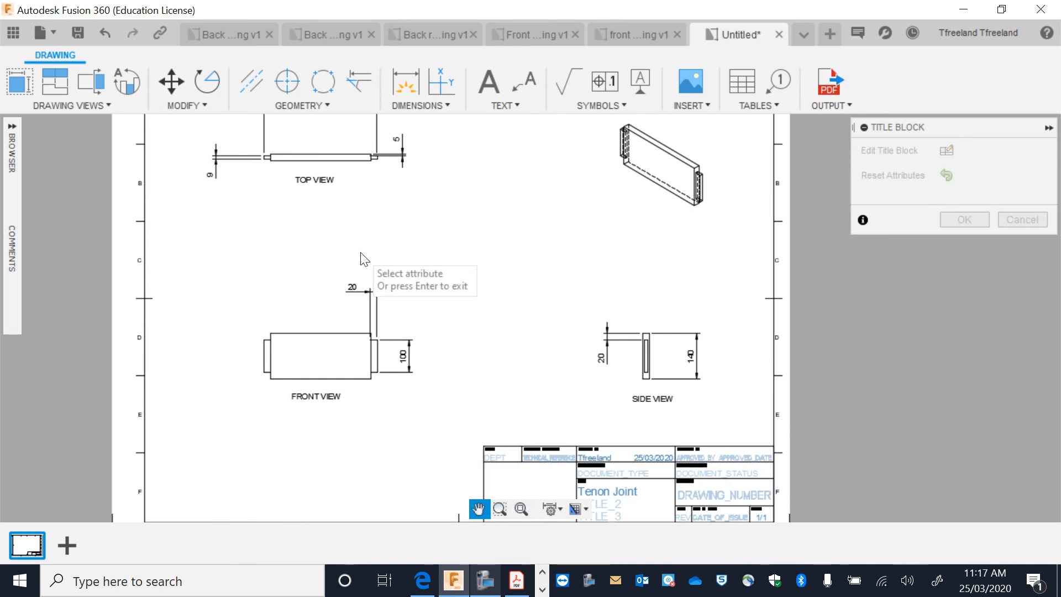
{"action": "key", "text": "Return"}
- Replace the title block's title with Bedside Table
{"action": "double_click", "coordinate": [616, 502]}
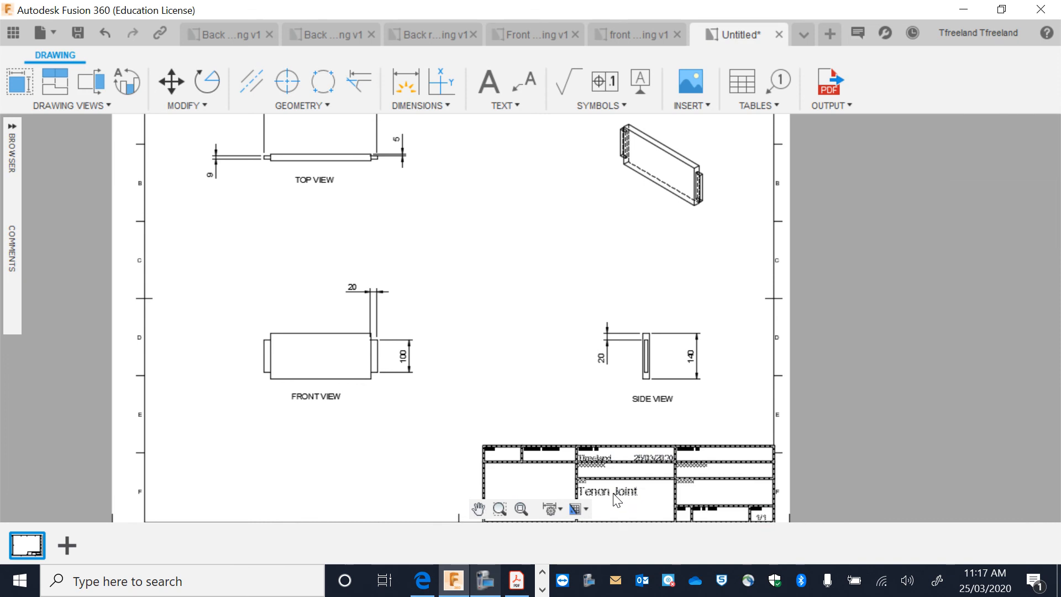
{"action": "left_click", "coordinate": [616, 500]}
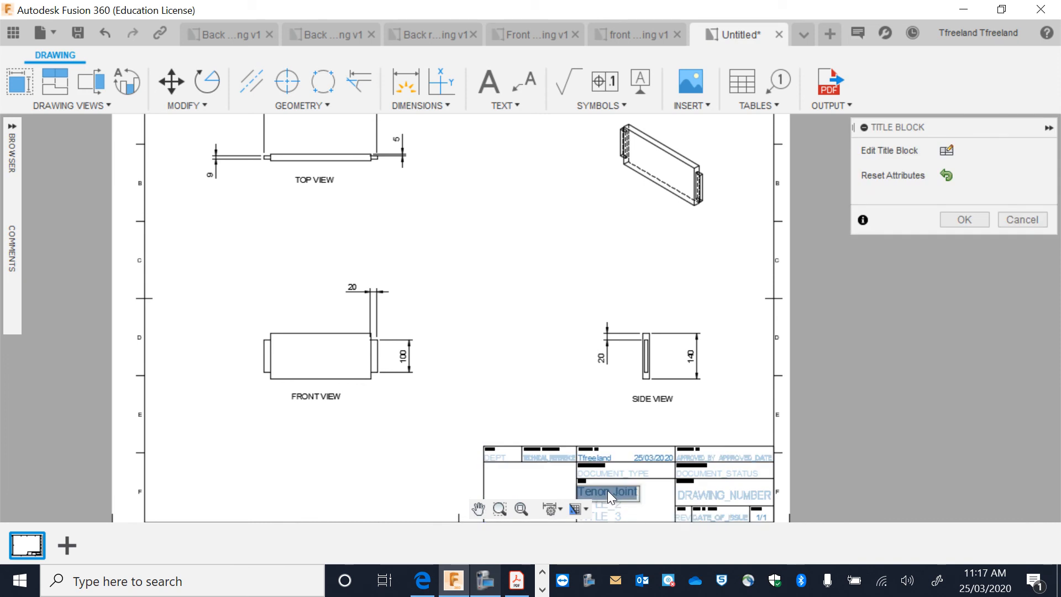
{"action": "key", "text": "BackSpace"}
{"action": "type", "text": "Bedside Table"}
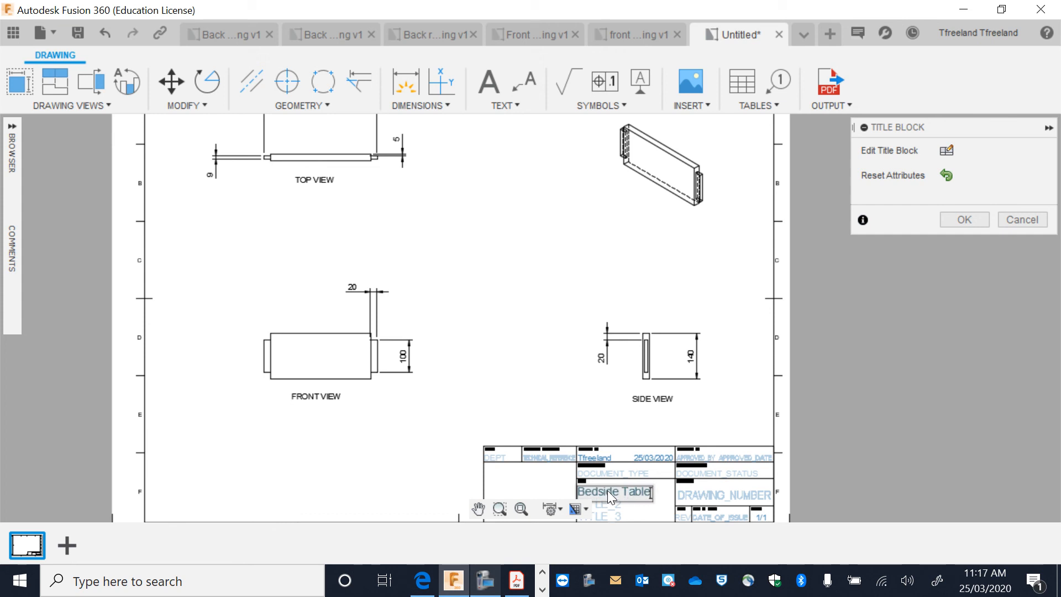
{"action": "key", "text": "Return"}
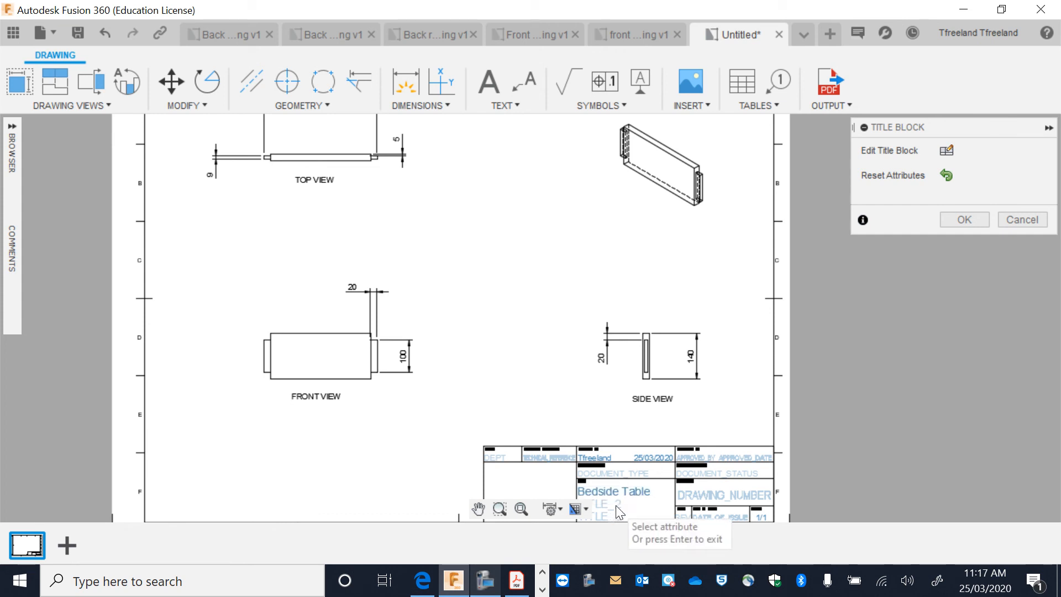
{"action": "left_click", "coordinate": [478, 508]}
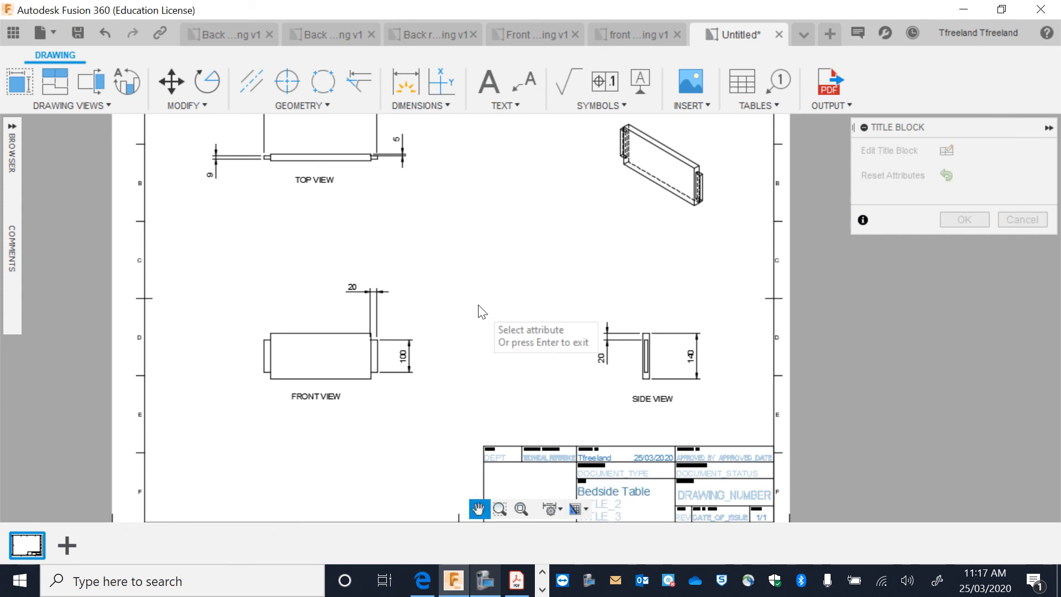
{"action": "left_click", "coordinate": [481, 505]}
{"action": "mouse_move", "coordinate": [481, 375]}
{"action": "left_mouse_down"}
{"action": "mouse_move", "coordinate": [480, 246]}
{"action": "mouse_move", "coordinate": [438, 268]}
{"action": "left_mouse_up"}
{"action": "key", "text": "Escape"}
{"action": "scroll", "coordinate": [486, 403], "scroll_direction": "up", "scroll_amount": 3}
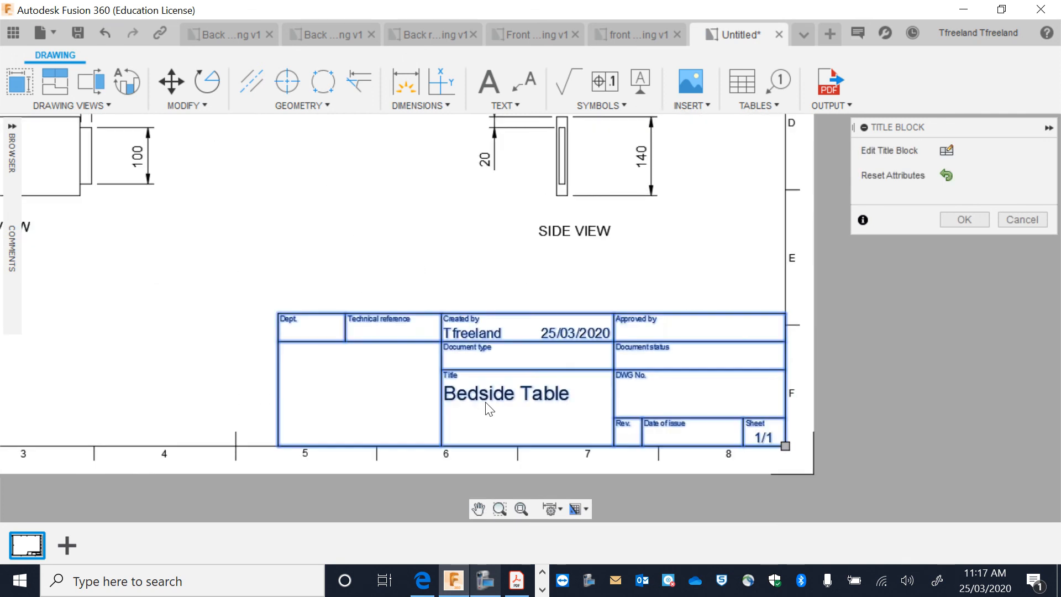
- Enter Tenon Joint as the title block's second title line and save the drawing as Tenon Joint Drawing in Bedside Table
{"action": "left_click", "coordinate": [481, 411]}
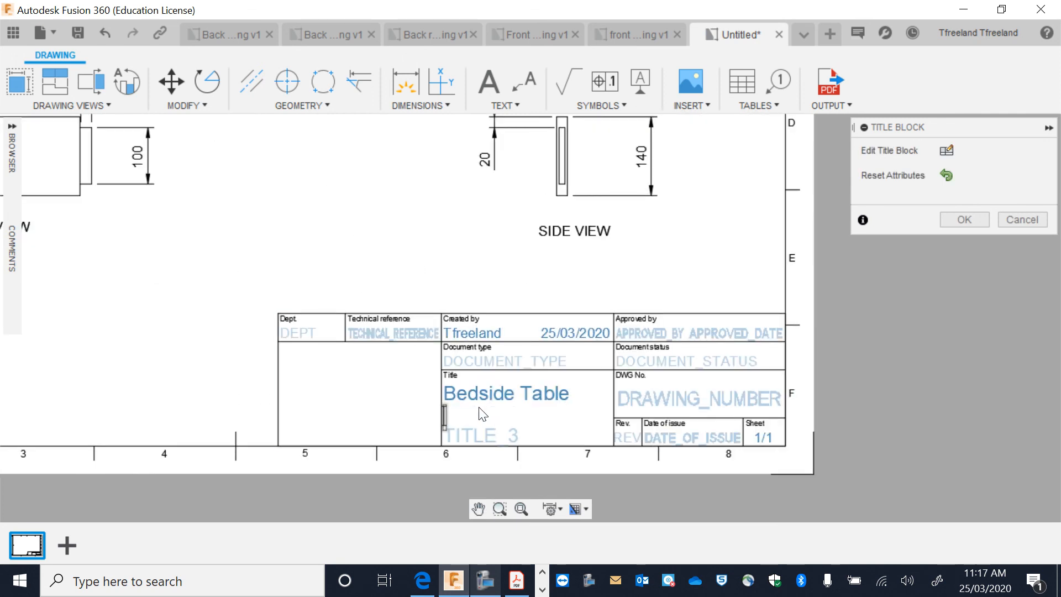
{"action": "type", "text": "Tenon Joint"}
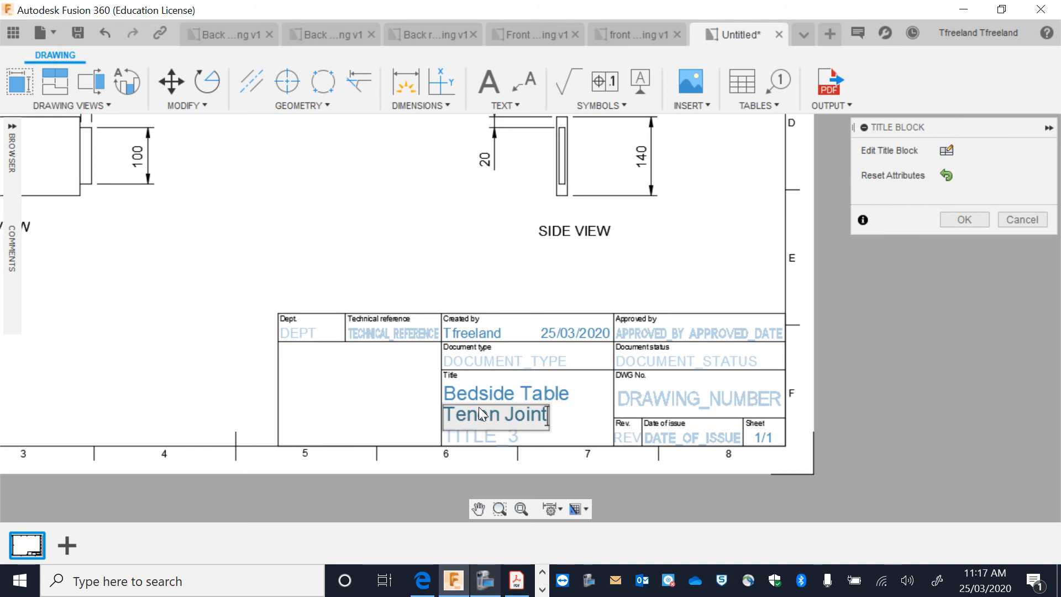
{"action": "key", "text": "Left"}
{"action": "key", "text": "Left"}
{"action": "key", "text": "Left"}
{"action": "key", "text": "Left"}
{"action": "key", "text": "Left"}
{"action": "key", "text": "Left"}
{"action": "key", "text": "Left"}
{"action": "left_click", "coordinate": [967, 219]}
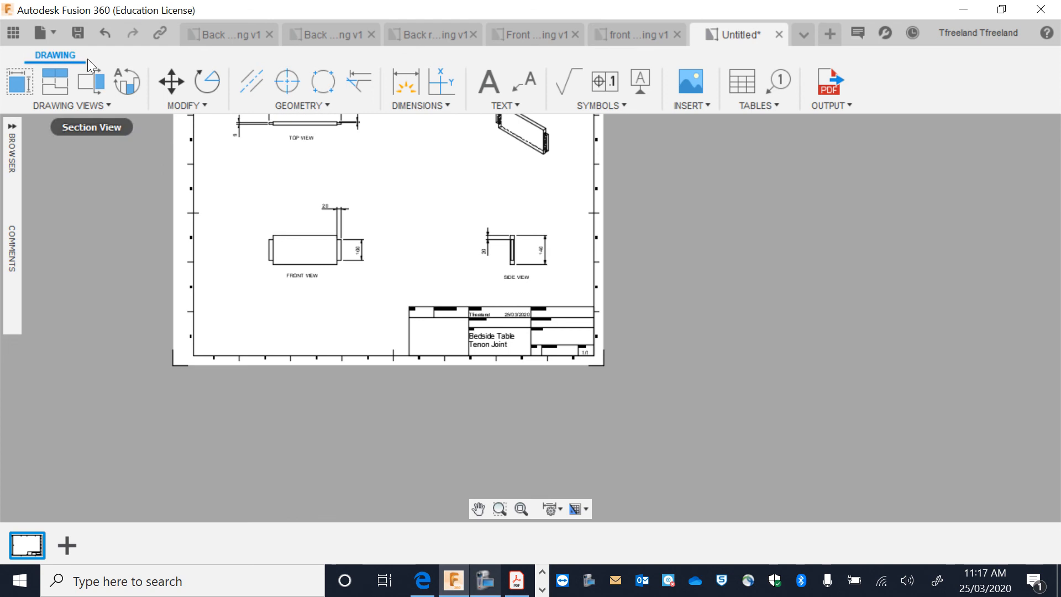
{"action": "left_click", "coordinate": [70, 35]}
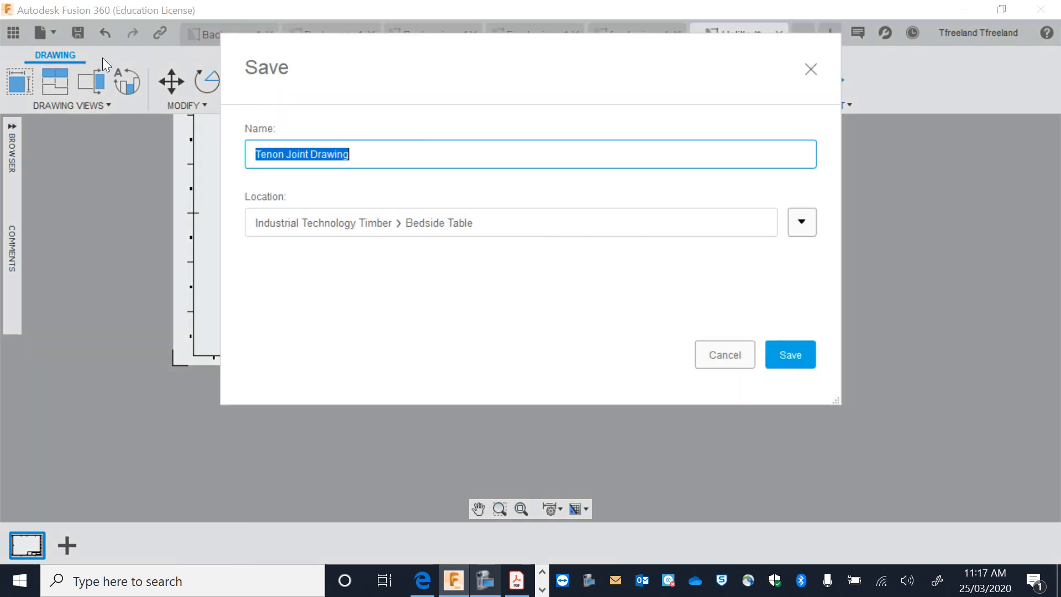
{"action": "left_click", "coordinate": [778, 354]}
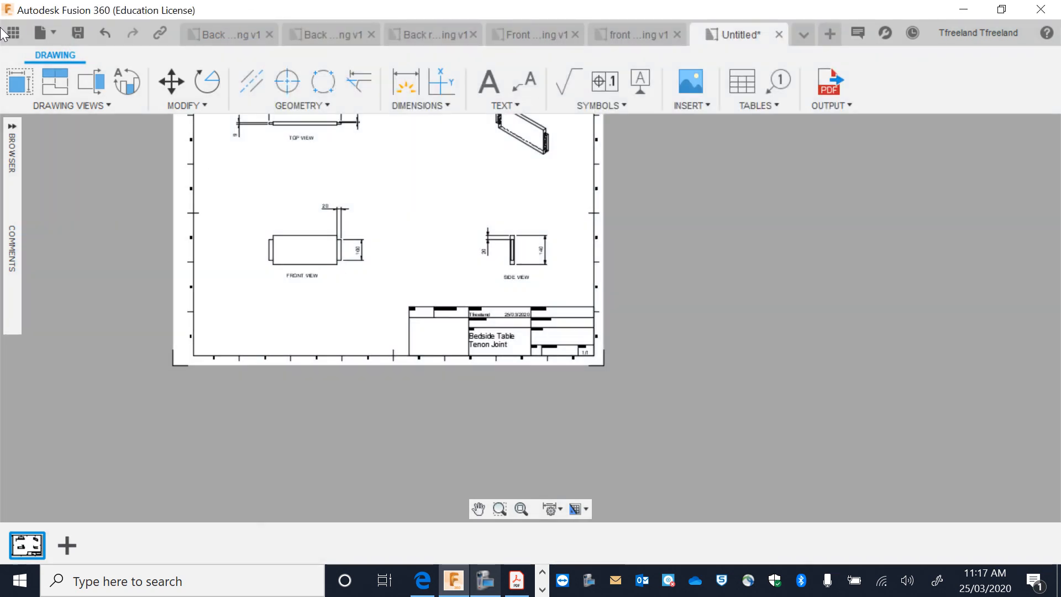
- Create a new drawing from the Half lap dovetail top piece design in the Bedside Table folder
{"action": "left_click", "coordinate": [8, 32]}
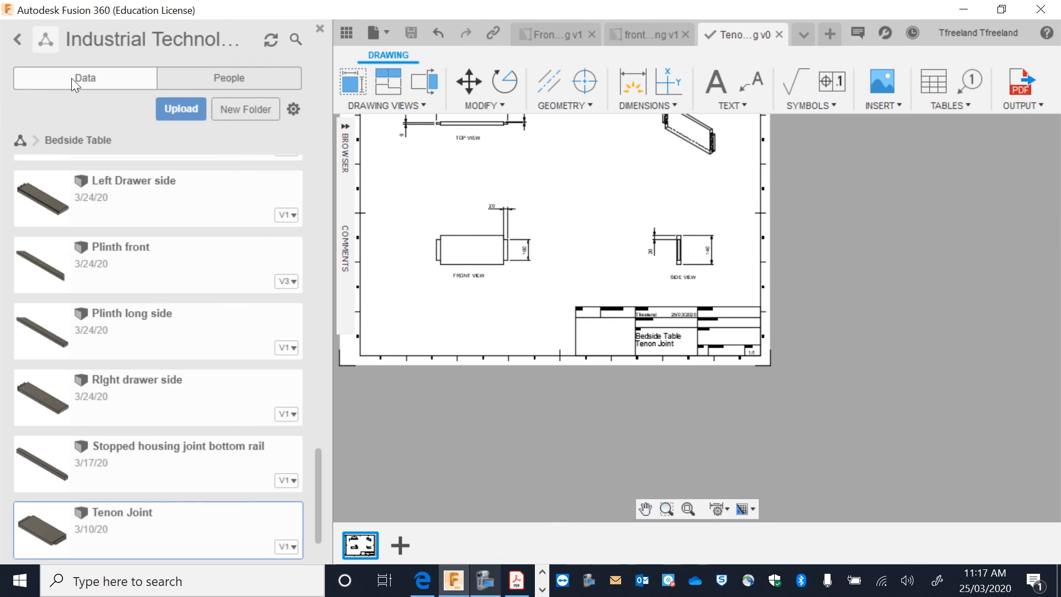
{"action": "scroll", "coordinate": [170, 390], "scroll_direction": "up", "scroll_amount": 5}
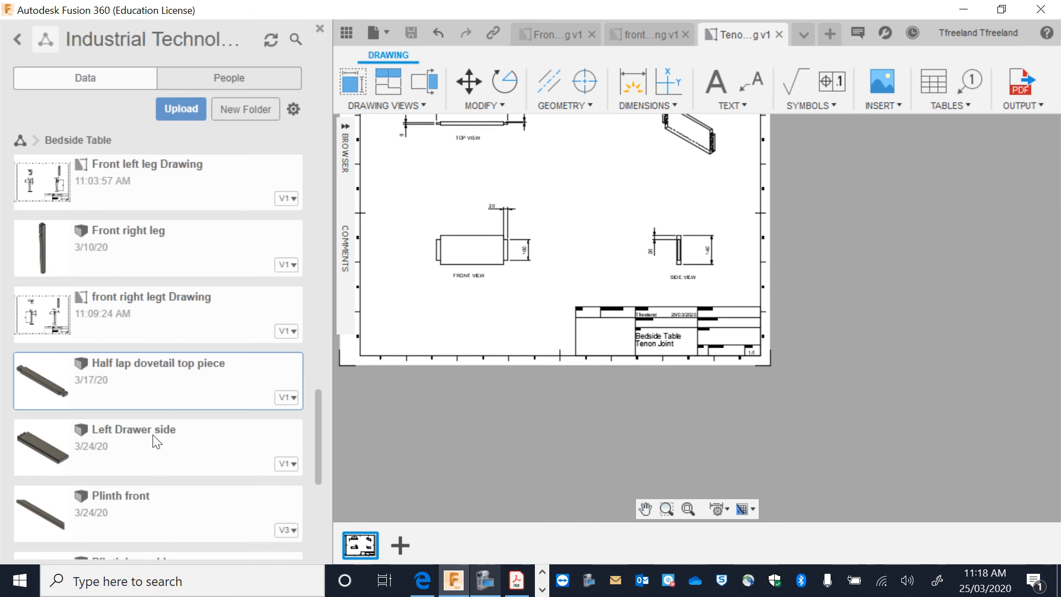
{"action": "scroll", "coordinate": [156, 442], "scroll_direction": "up", "scroll_amount": 10}
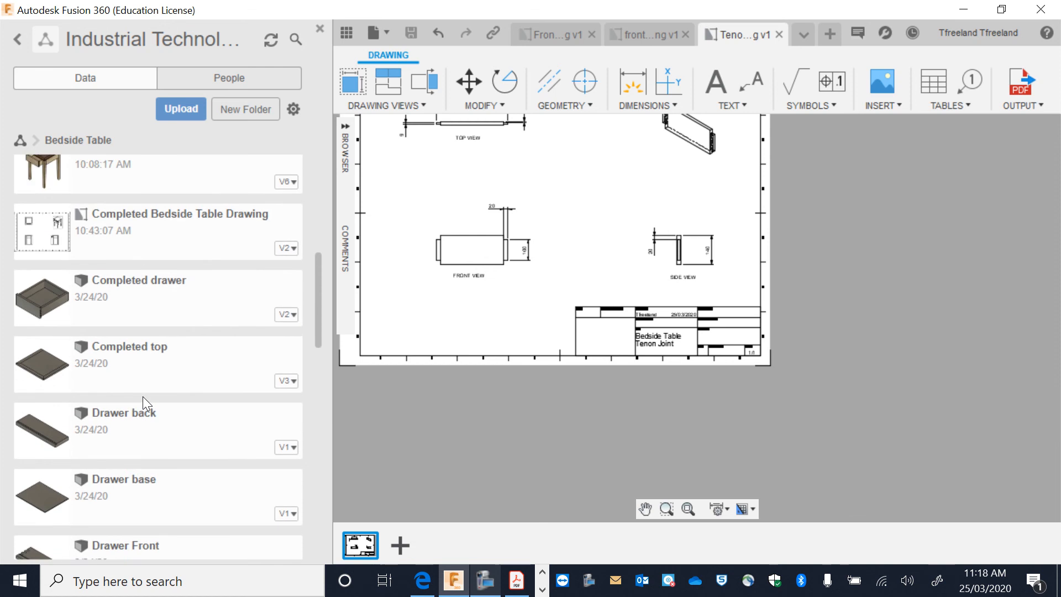
{"action": "scroll", "coordinate": [142, 396], "scroll_direction": "up", "scroll_amount": 6}
{"action": "scroll", "coordinate": [140, 396], "scroll_direction": "down", "scroll_amount": 3}
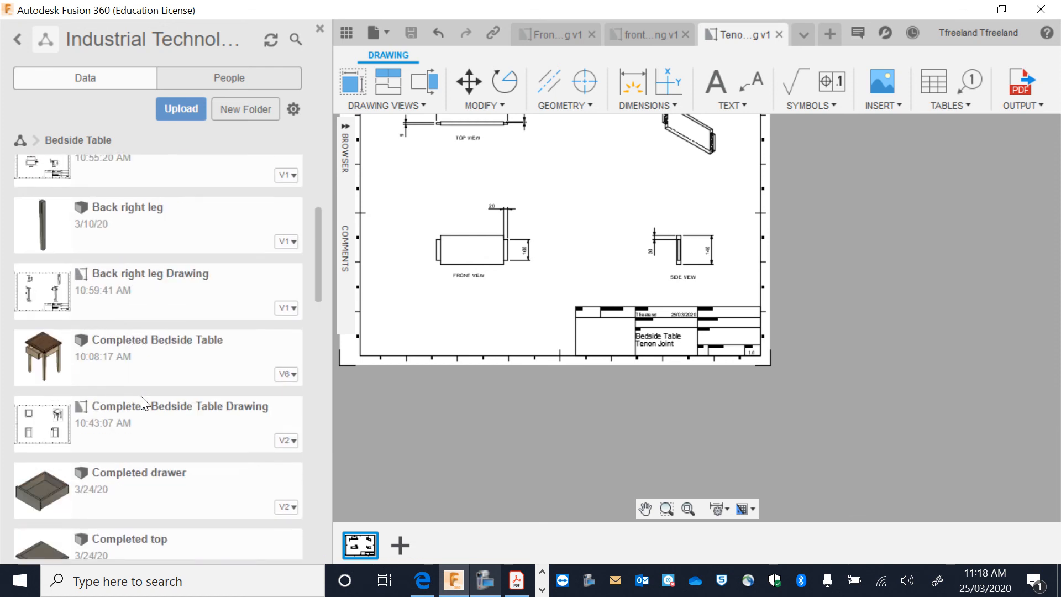
{"action": "scroll", "coordinate": [141, 396], "scroll_direction": "down", "scroll_amount": 15}
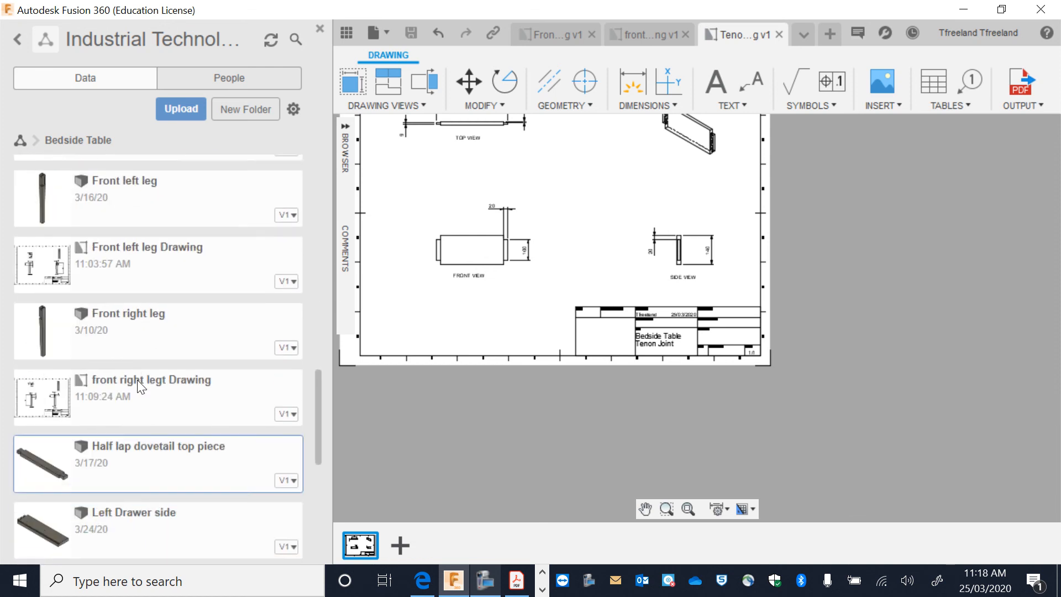
{"action": "scroll", "coordinate": [142, 387], "scroll_direction": "down", "scroll_amount": 2}
{"action": "right_click", "coordinate": [143, 357]}
{"action": "left_click", "coordinate": [177, 403]}
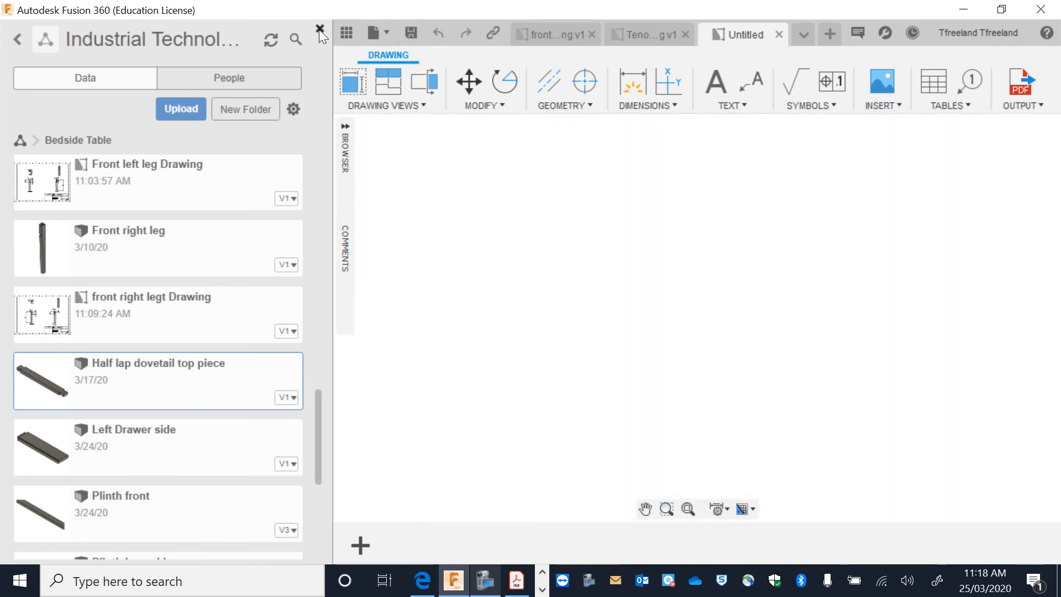
{"action": "left_click", "coordinate": [319, 29]}
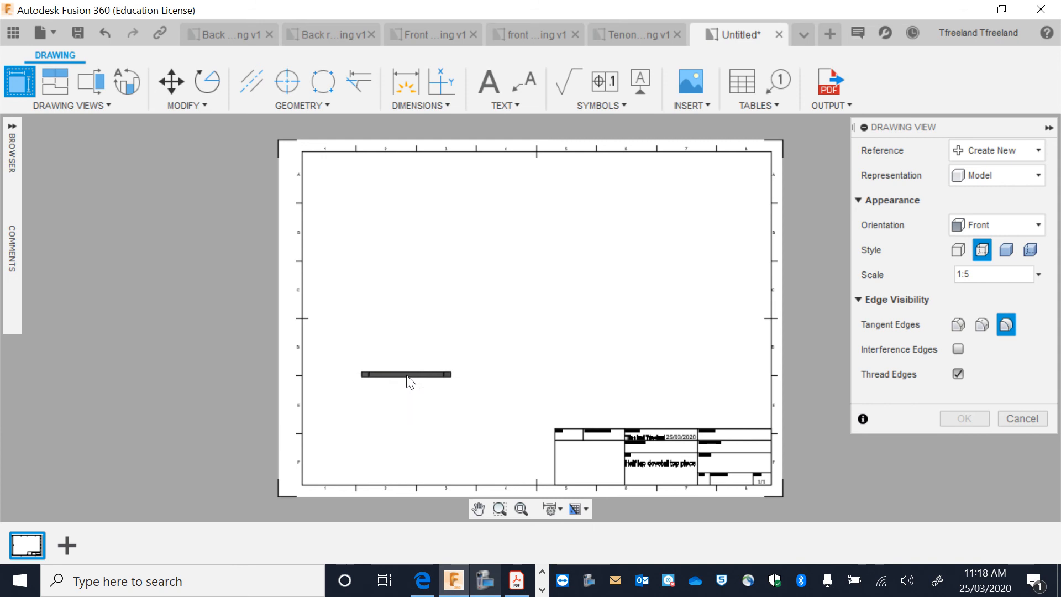
- Place the front base view of the dovetail piece at 1:5 scale and project its top, side and isometric views
{"action": "left_click", "coordinate": [407, 374]}
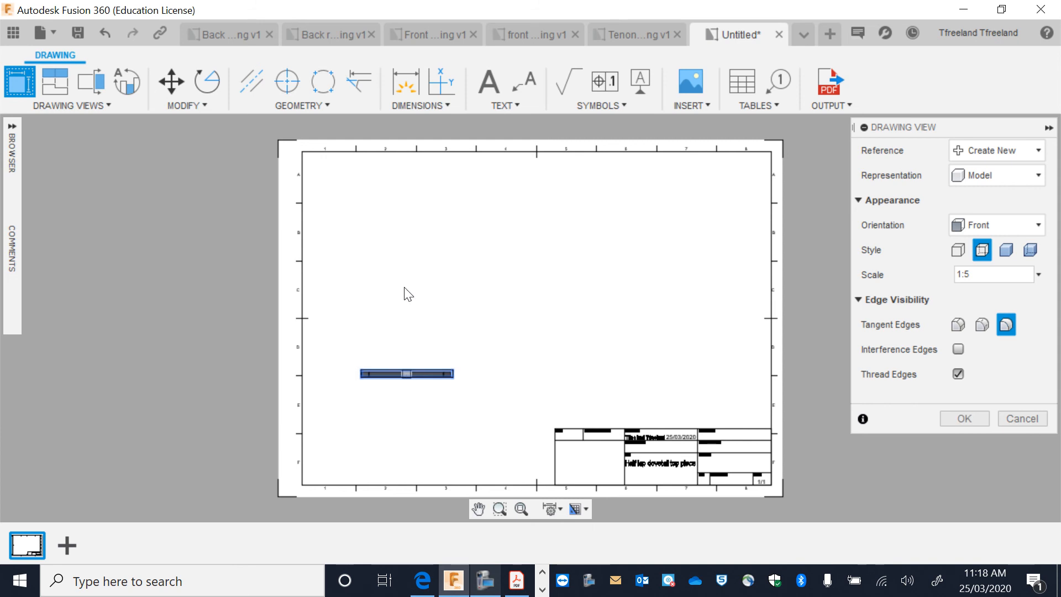
{"action": "left_click", "coordinate": [59, 85]}
{"action": "left_click", "coordinate": [407, 376]}
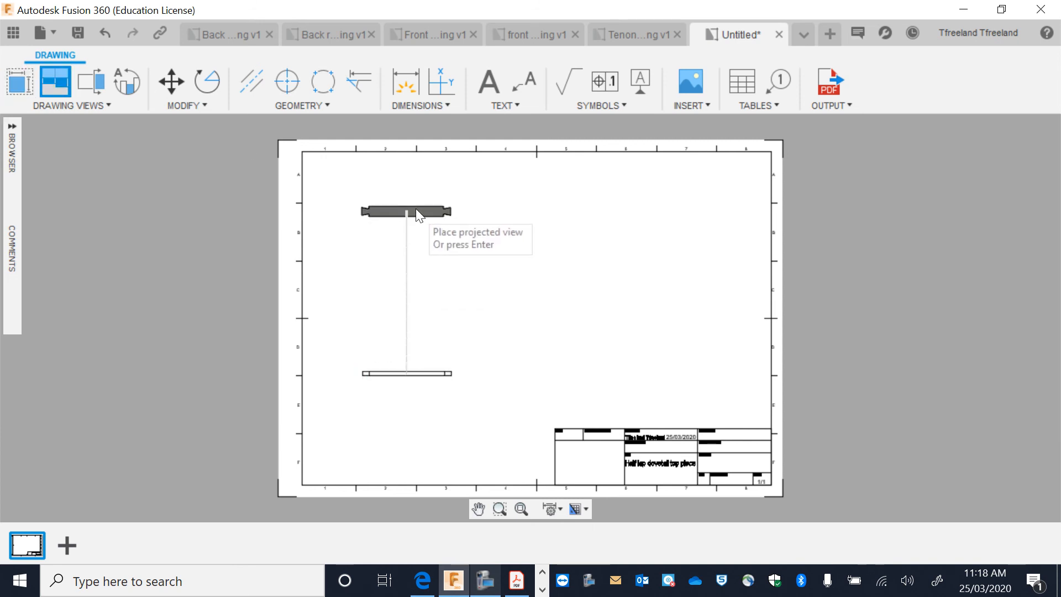
{"action": "left_click", "coordinate": [416, 211]}
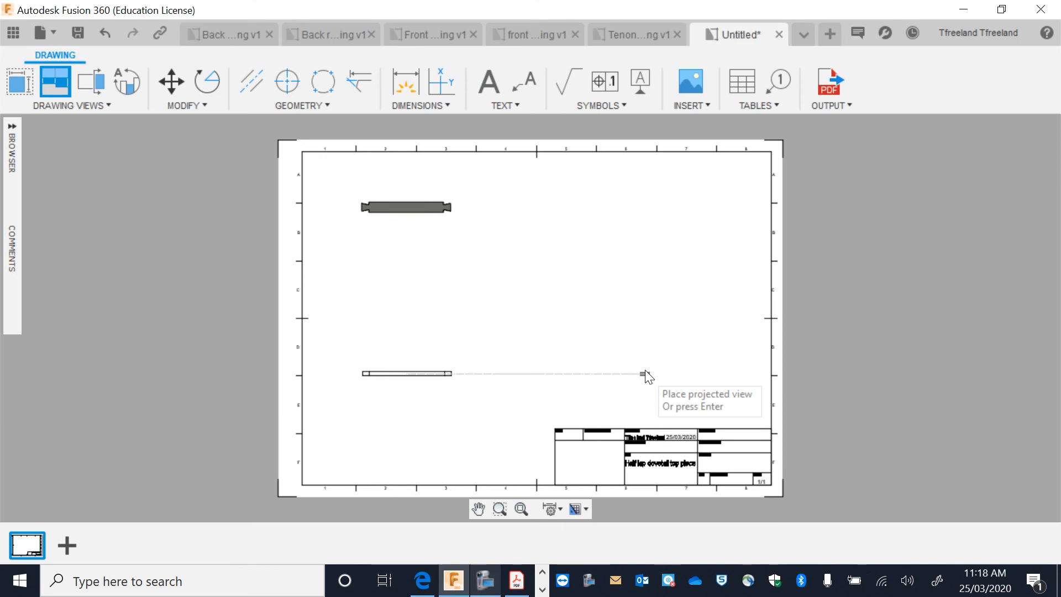
{"action": "left_click", "coordinate": [644, 376]}
{"action": "left_click", "coordinate": [674, 220]}
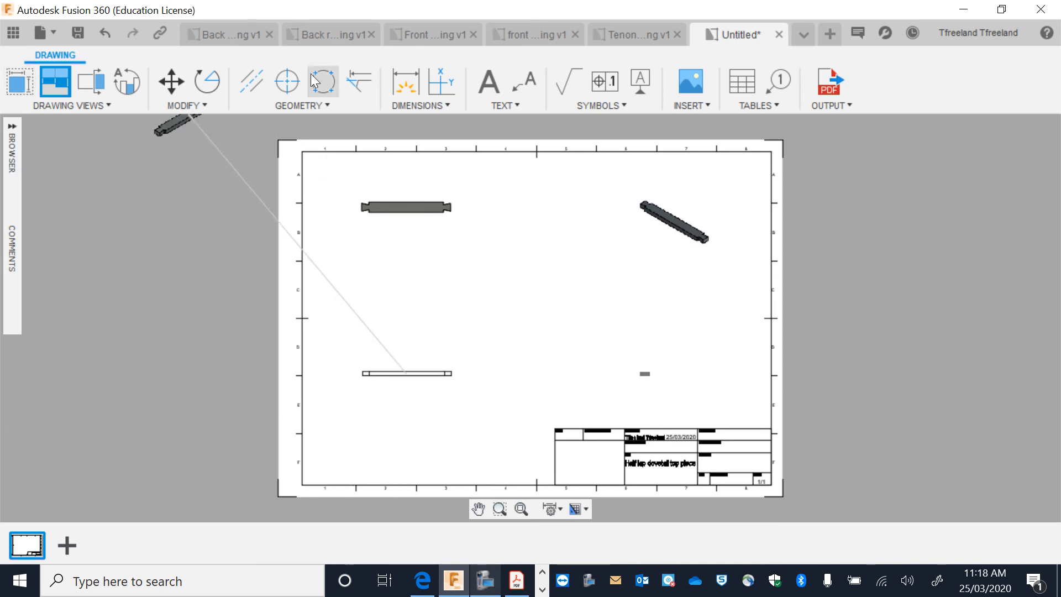
- Dimension the width of the dovetail's outer end in the top view, placing the dimension beside the piece
{"action": "left_click", "coordinate": [419, 84]}
{"action": "scroll", "coordinate": [446, 213], "scroll_direction": "up", "scroll_amount": 5}
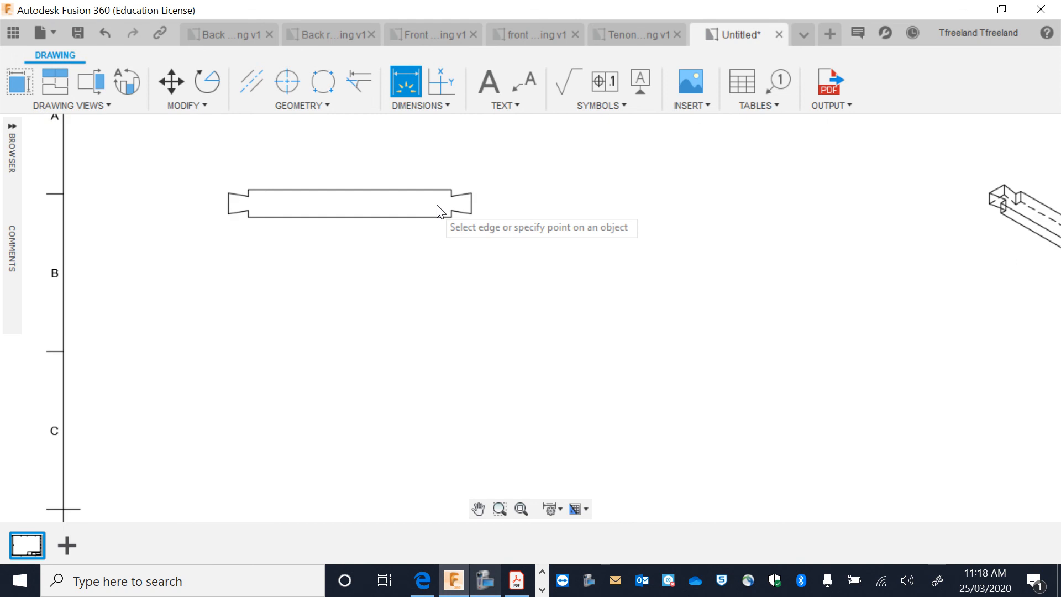
{"action": "left_click", "coordinate": [473, 194]}
{"action": "left_click", "coordinate": [470, 213]}
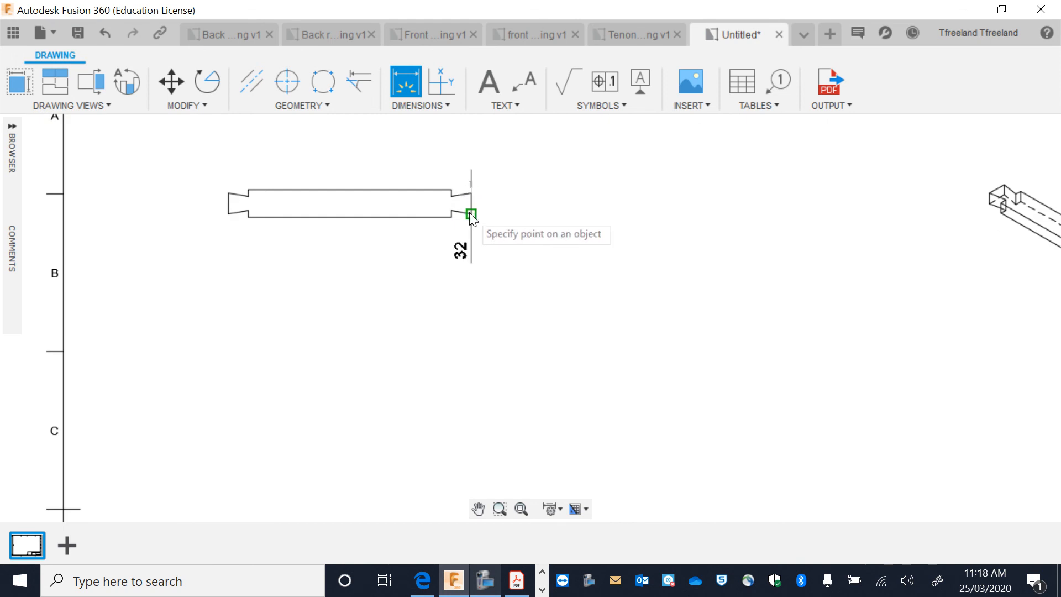
{"action": "left_click", "coordinate": [568, 213]}
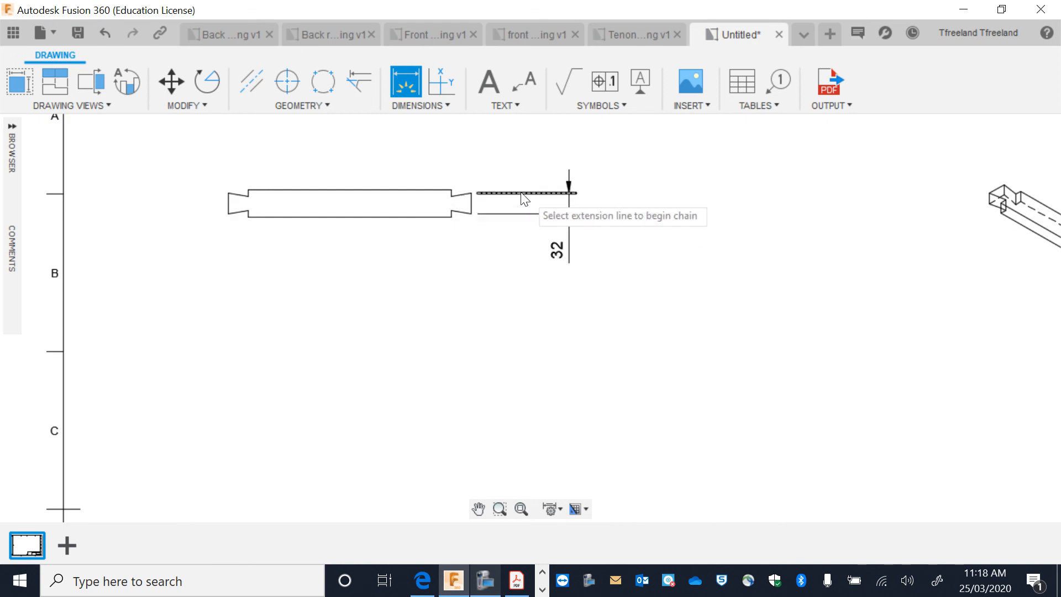
{"action": "left_click", "coordinate": [471, 194]}
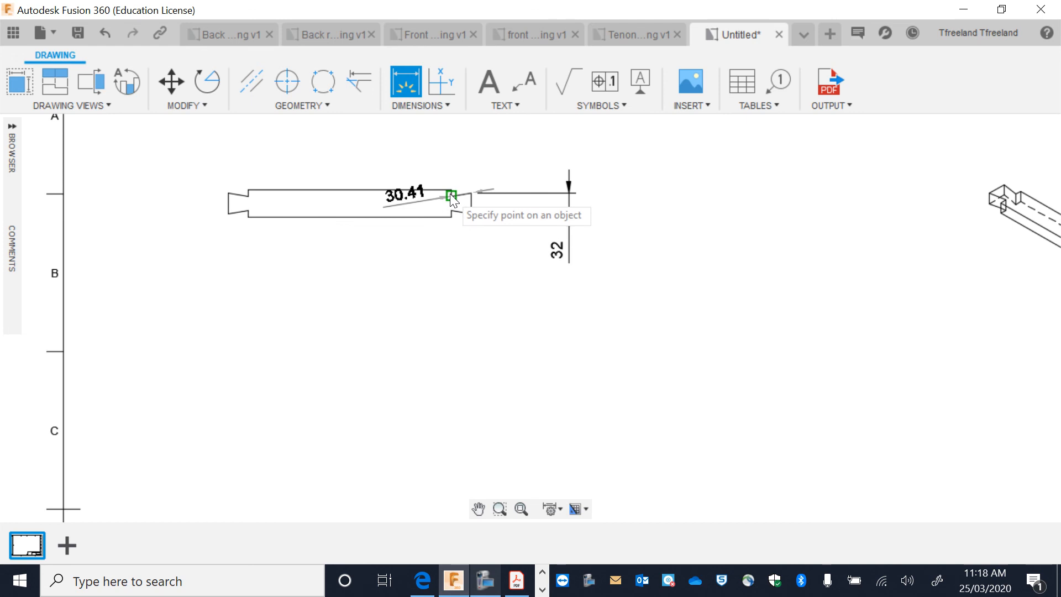
{"action": "scroll", "coordinate": [450, 193], "scroll_direction": "up", "scroll_amount": 3}
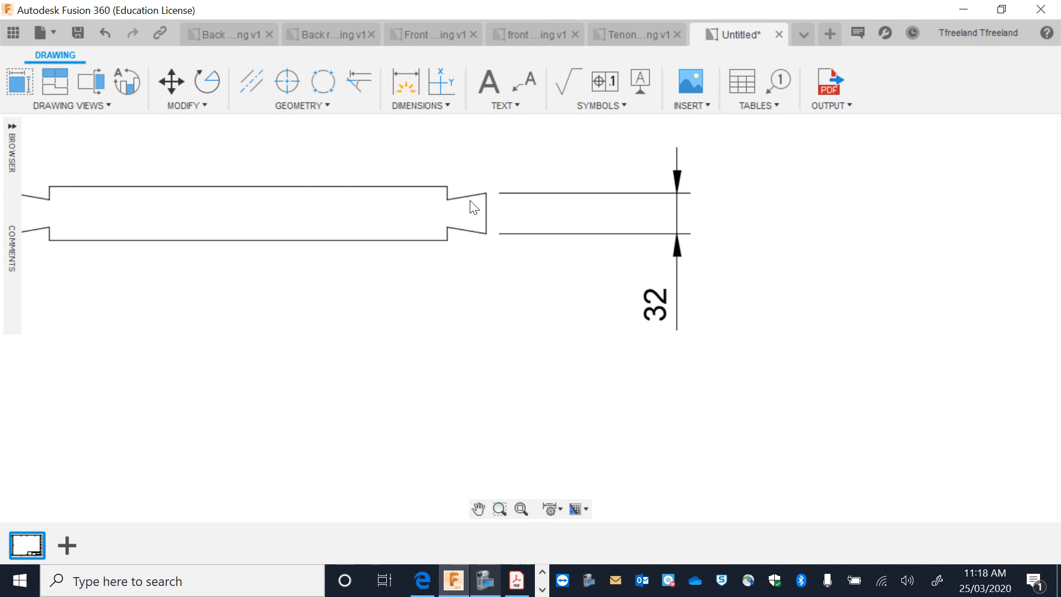
{"action": "scroll", "coordinate": [345, 208], "scroll_direction": "down", "scroll_amount": 2}
- Dimension the dovetail's horizontal length from its outer end to the shoulder, placing the dimension above the top view
{"action": "left_click", "coordinate": [406, 88]}
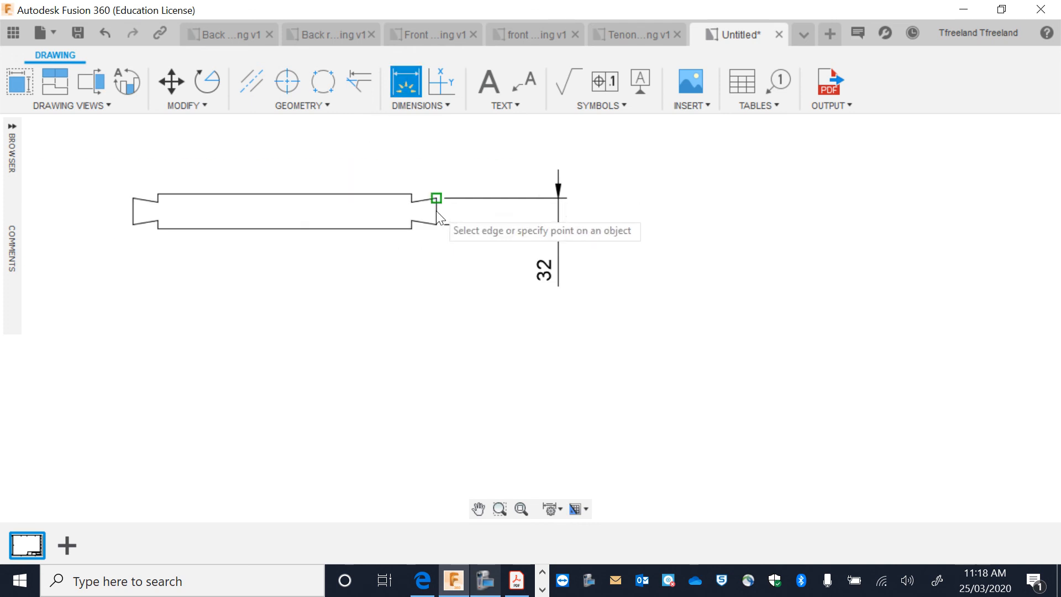
{"action": "left_click", "coordinate": [435, 198]}
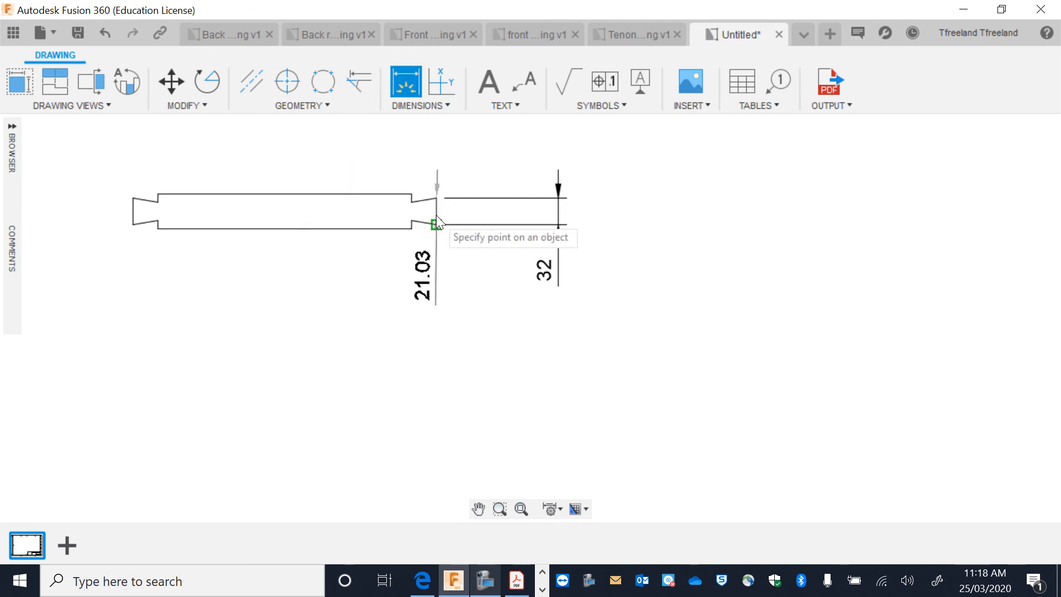
{"action": "left_click", "coordinate": [411, 197]}
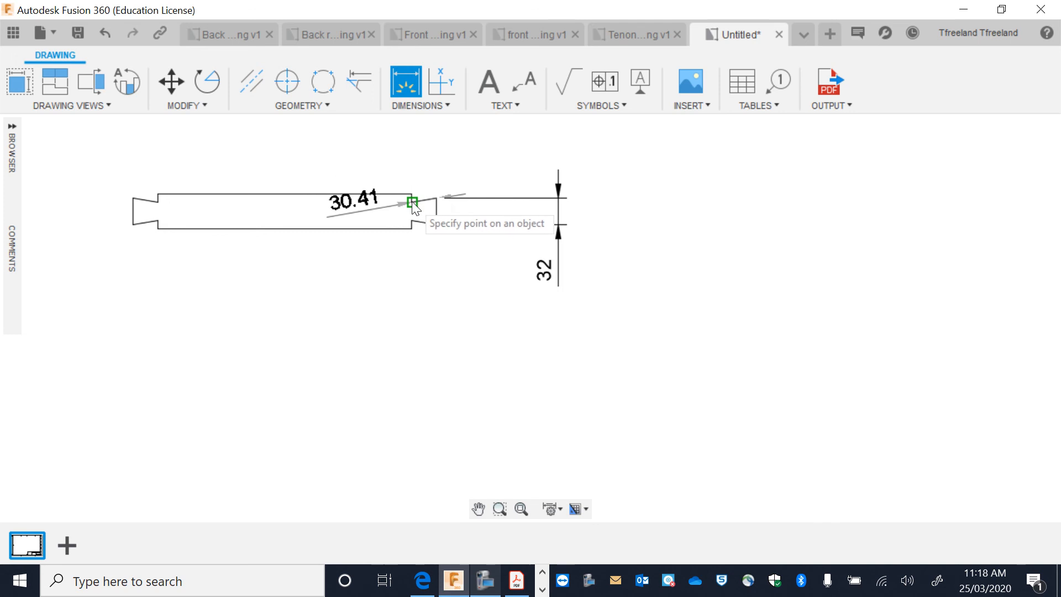
{"action": "scroll", "coordinate": [412, 199], "scroll_direction": "up", "scroll_amount": 7}
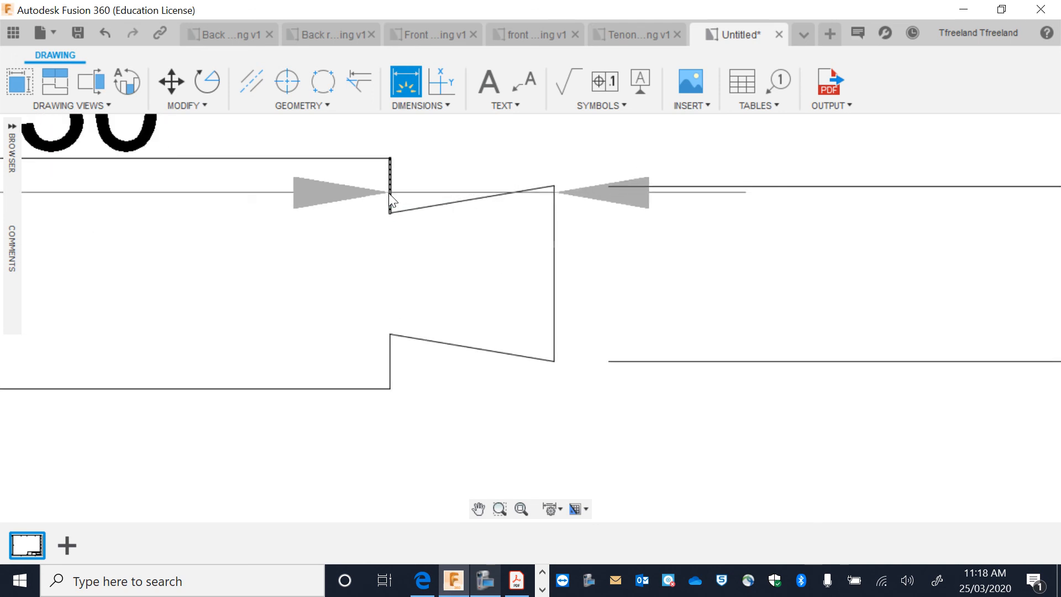
{"action": "left_click", "coordinate": [389, 193]}
{"action": "scroll", "coordinate": [389, 193], "scroll_direction": "down", "scroll_amount": 8}
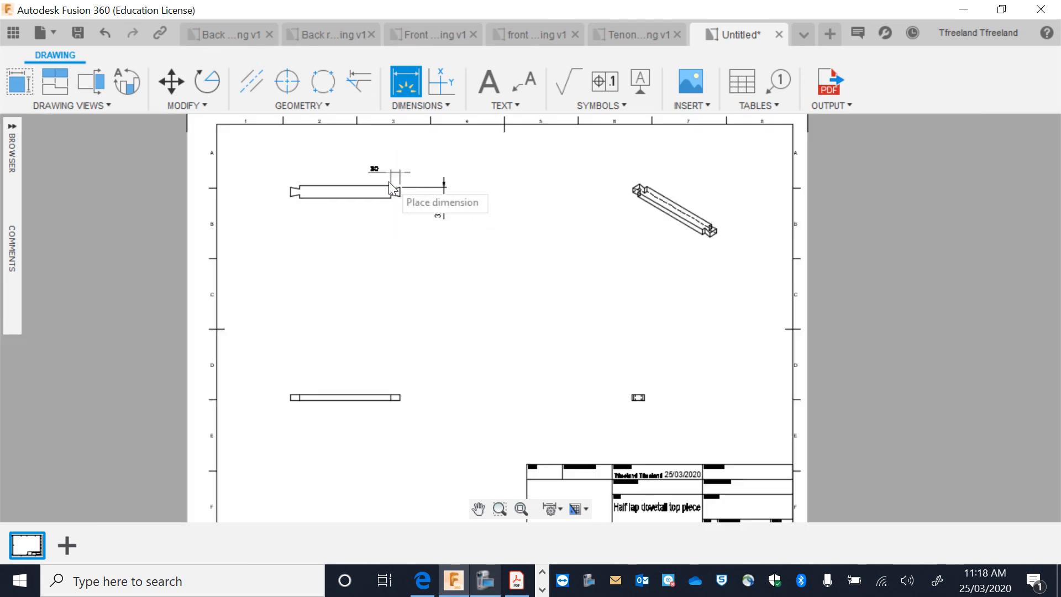
{"action": "left_click", "coordinate": [393, 160]}
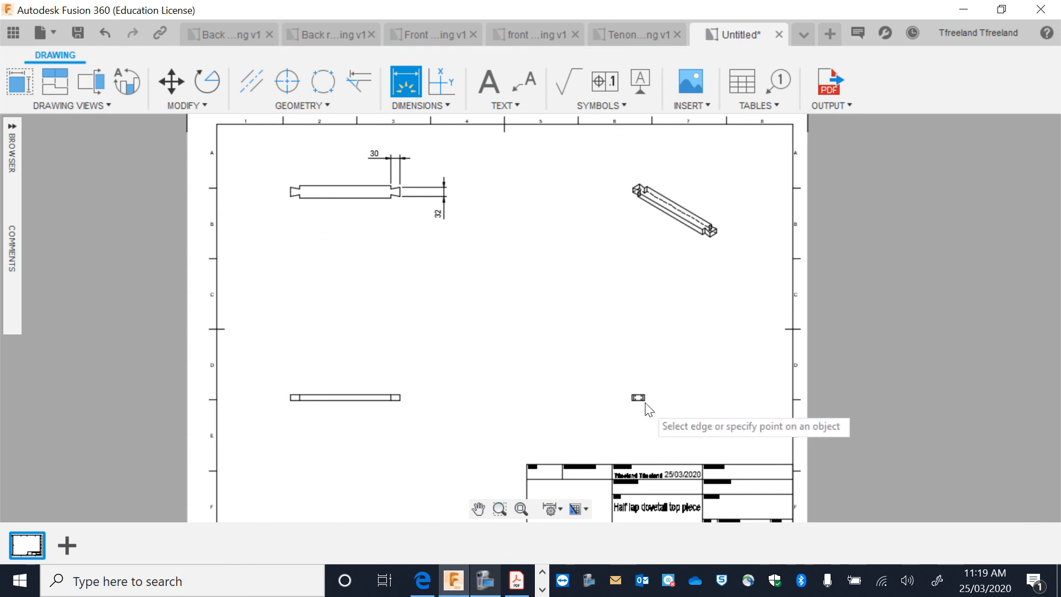
- Dimension the horizontal distance from the side view's outer edge to the adjacent dovetail edge, placing the dimension above the view
{"action": "scroll", "coordinate": [641, 398], "scroll_direction": "up", "scroll_amount": 5}
{"action": "scroll", "coordinate": [644, 399], "scroll_direction": "up", "scroll_amount": 3}
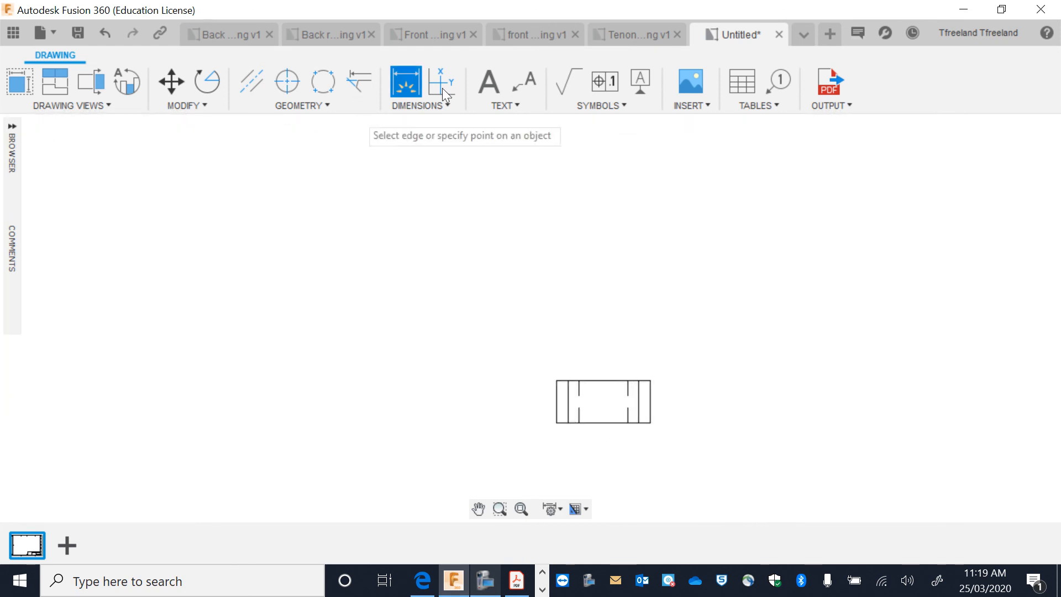
{"action": "left_click", "coordinate": [649, 380]}
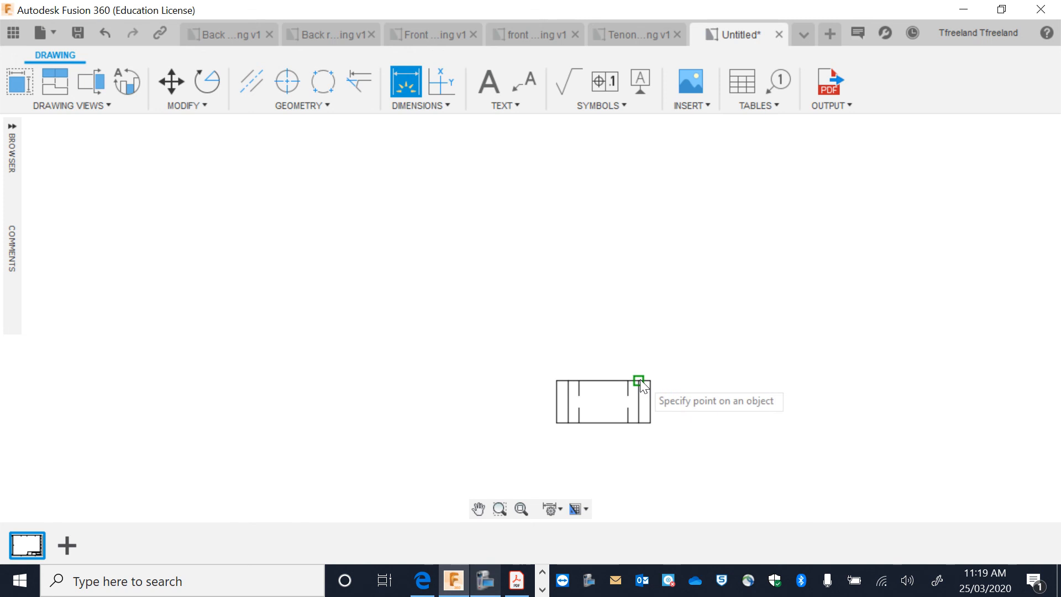
{"action": "left_click", "coordinate": [638, 380]}
{"action": "left_click", "coordinate": [629, 231]}
- Dimension the piece's thickness in the side view, placing the vertical dimension beside the view
{"action": "scroll", "coordinate": [628, 233], "scroll_direction": "down", "scroll_amount": 5}
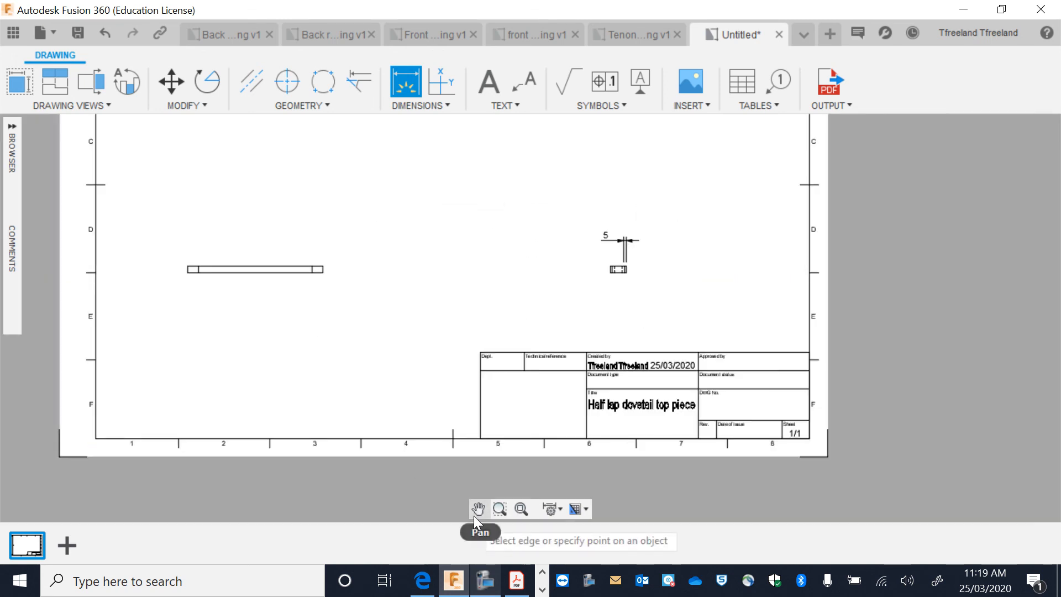
{"action": "scroll", "coordinate": [649, 268], "scroll_direction": "up", "scroll_amount": 5}
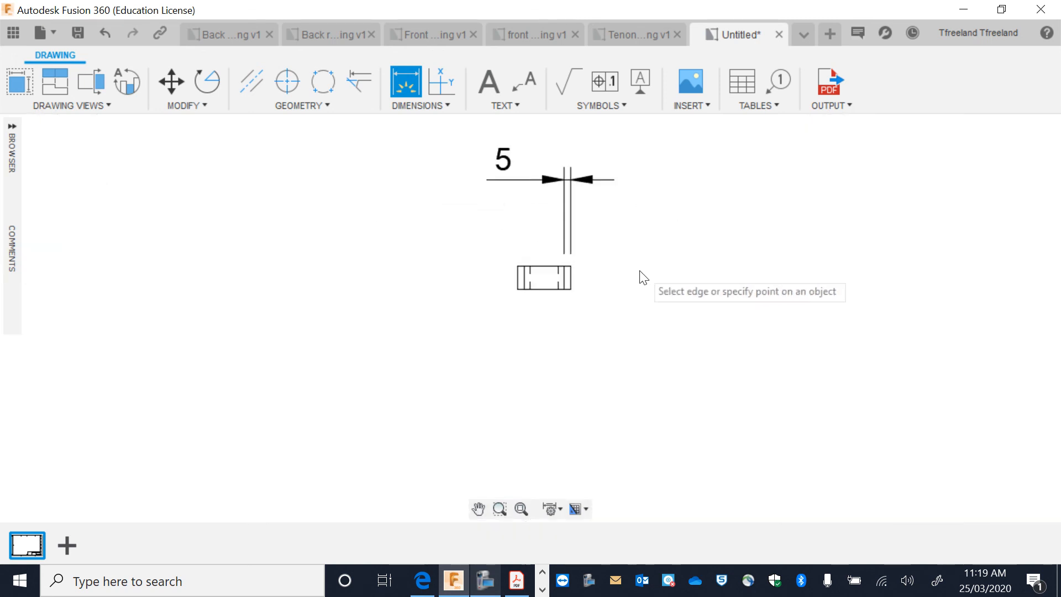
{"action": "left_click", "coordinate": [563, 263]}
{"action": "left_click", "coordinate": [559, 290]}
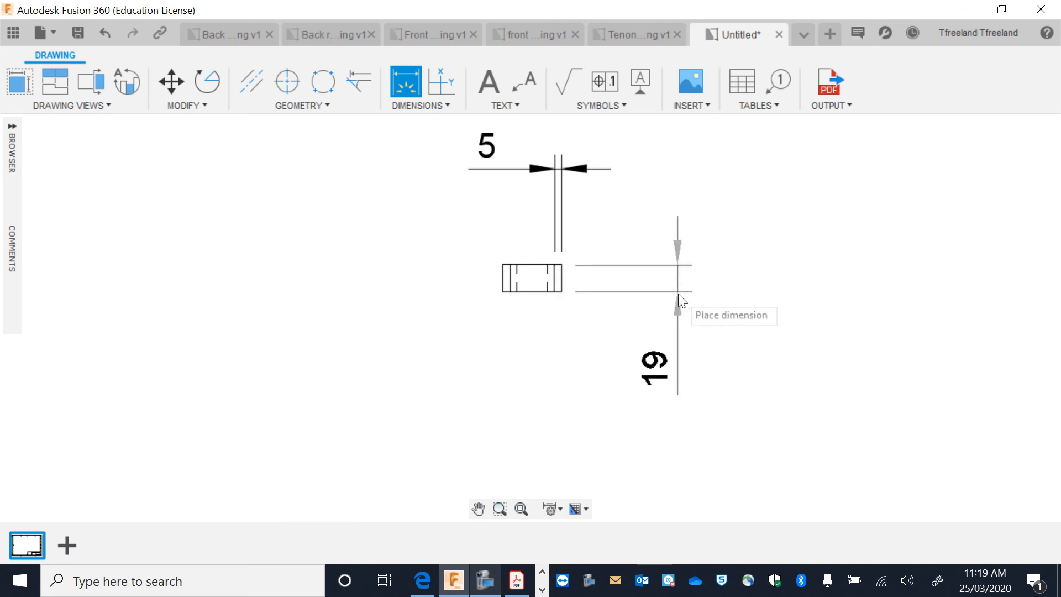
{"action": "left_click", "coordinate": [678, 295]}
- Dimension the piece's overall length in the front view, placing the dimension above the view
{"action": "scroll", "coordinate": [410, 313], "scroll_direction": "down", "scroll_amount": 4}
{"action": "scroll", "coordinate": [190, 313], "scroll_direction": "up", "scroll_amount": 1}
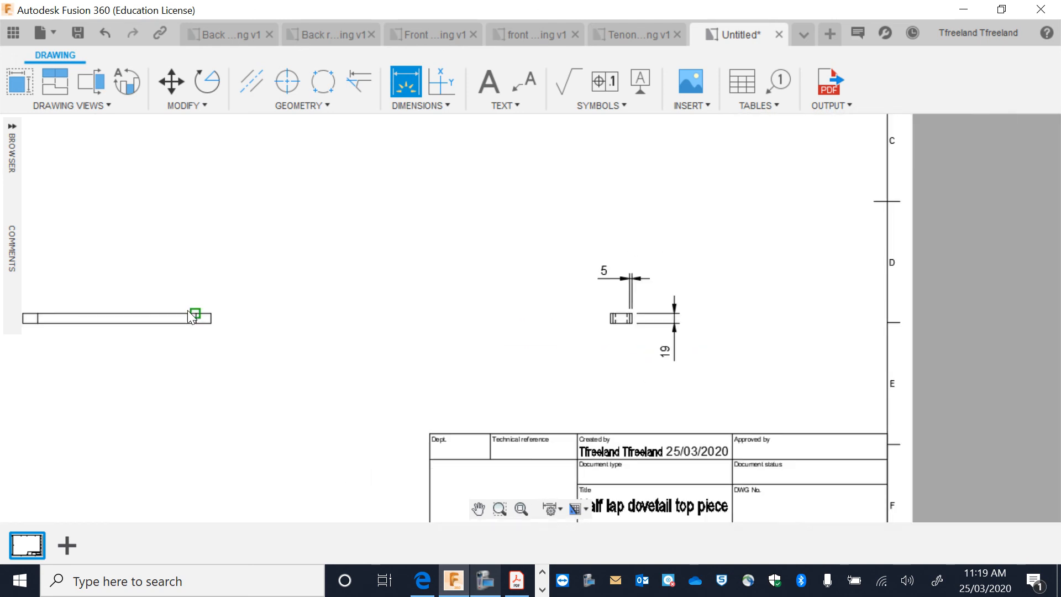
{"action": "scroll", "coordinate": [190, 313], "scroll_direction": "down", "scroll_amount": 3}
{"action": "left_click", "coordinate": [94, 316]}
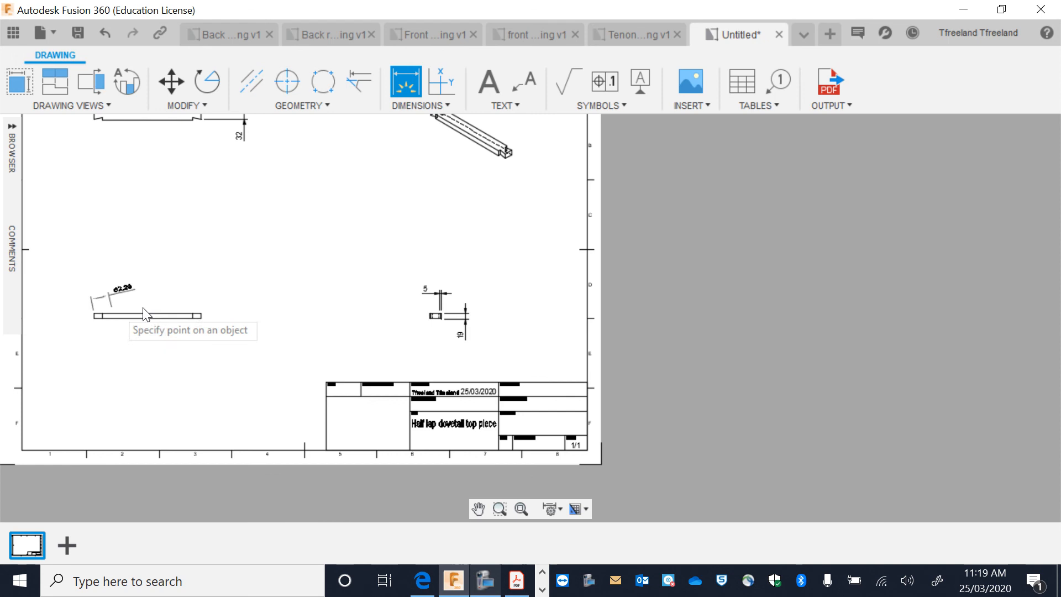
{"action": "left_click", "coordinate": [200, 318]}
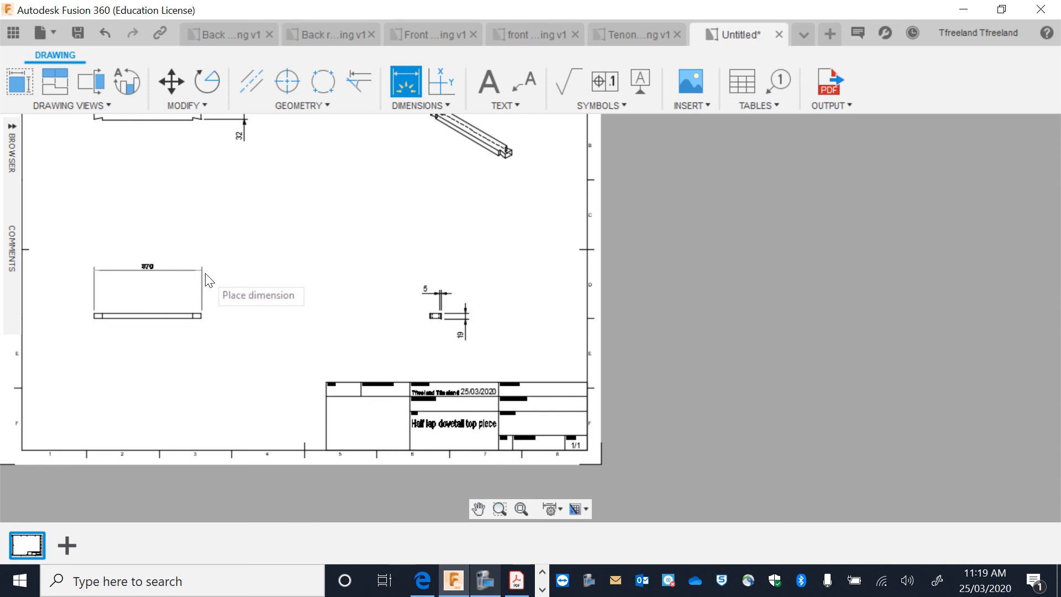
{"action": "left_click", "coordinate": [207, 271]}
- Dimension the vertical depth of the upper shoulder at the unlabelled dovetail in the top view, placing the dimension beside the piece
{"action": "left_click", "coordinate": [478, 509]}
{"action": "left_click_drag", "start_coordinate": [321, 252], "coordinate": [546, 431]}
{"action": "scroll", "coordinate": [421, 316], "scroll_direction": "up", "scroll_amount": 4}
{"action": "left_click_drag", "start_coordinate": [295, 260], "coordinate": [329, 304]}
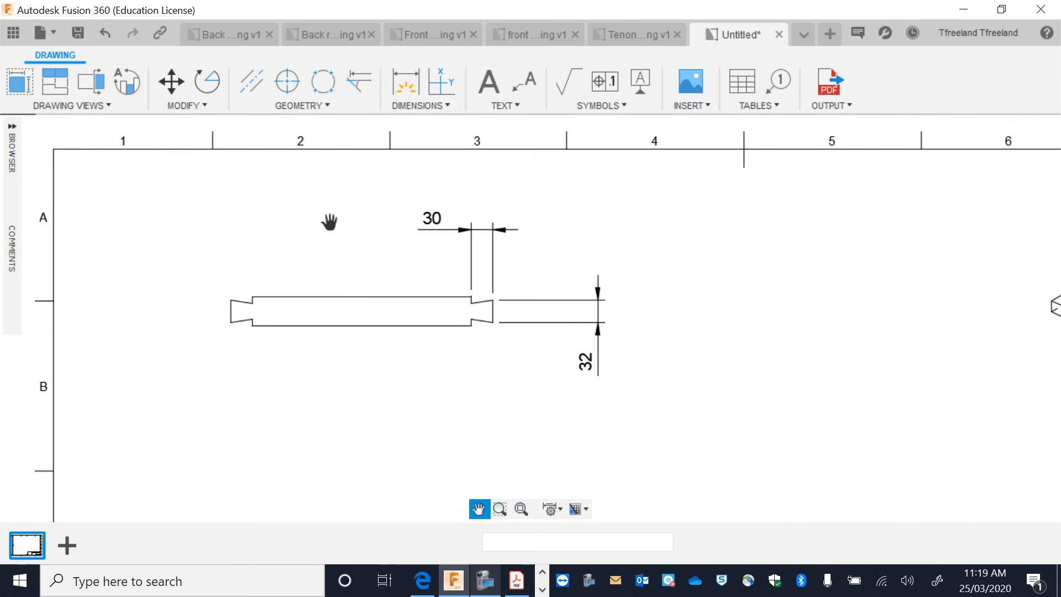
{"action": "left_click", "coordinate": [406, 86]}
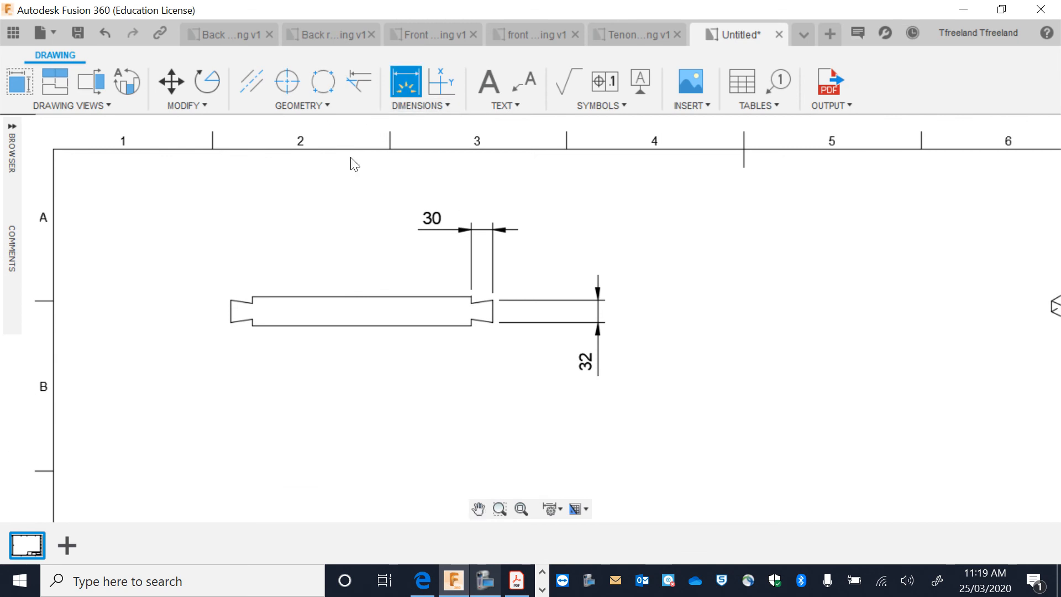
{"action": "left_click", "coordinate": [249, 301]}
{"action": "left_click", "coordinate": [251, 298]}
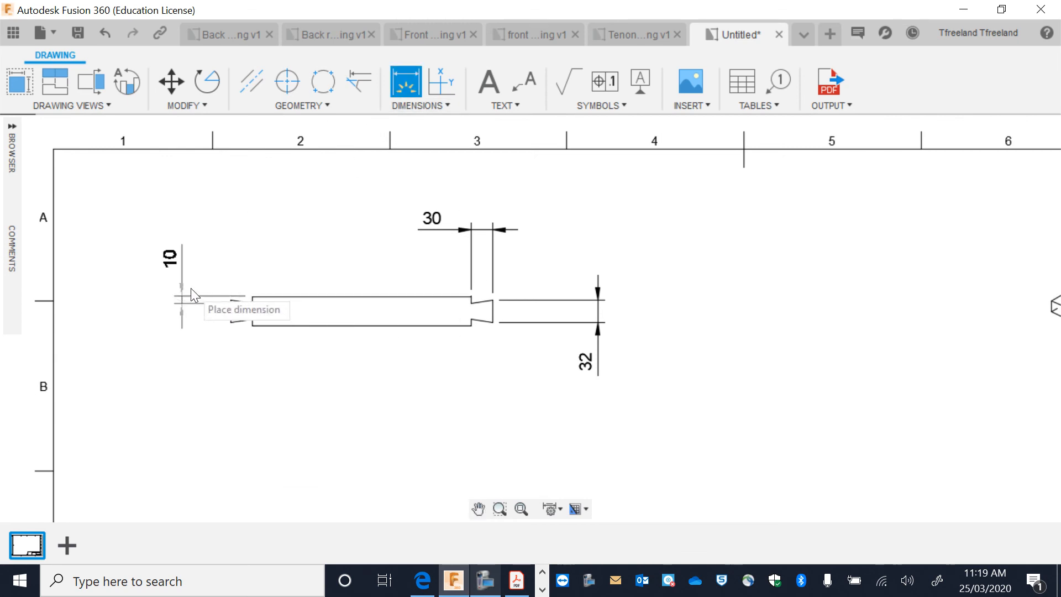
{"action": "left_click", "coordinate": [175, 292]}
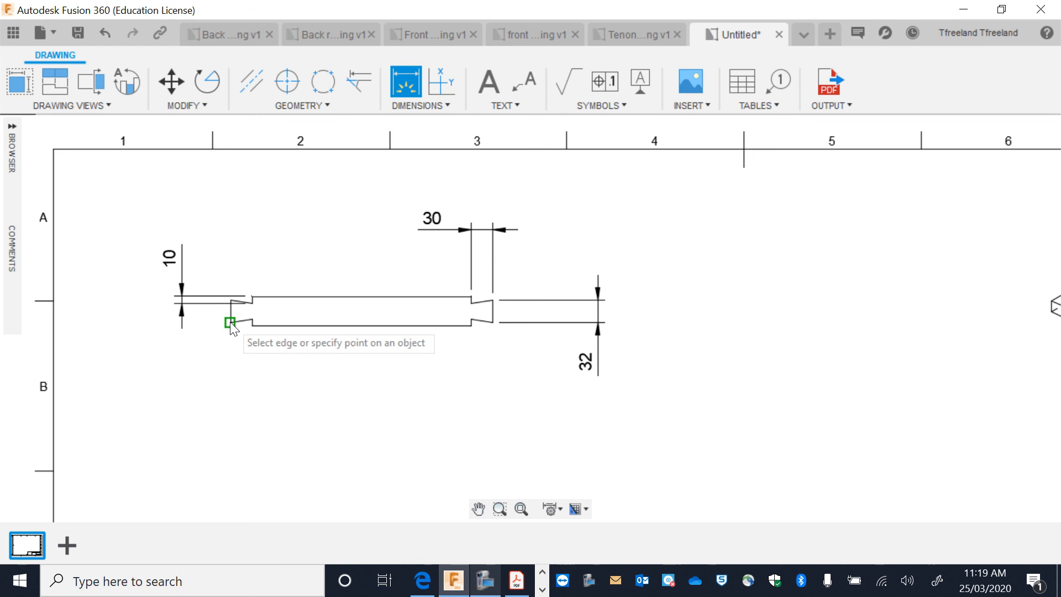
{"action": "left_click", "coordinate": [230, 322]}
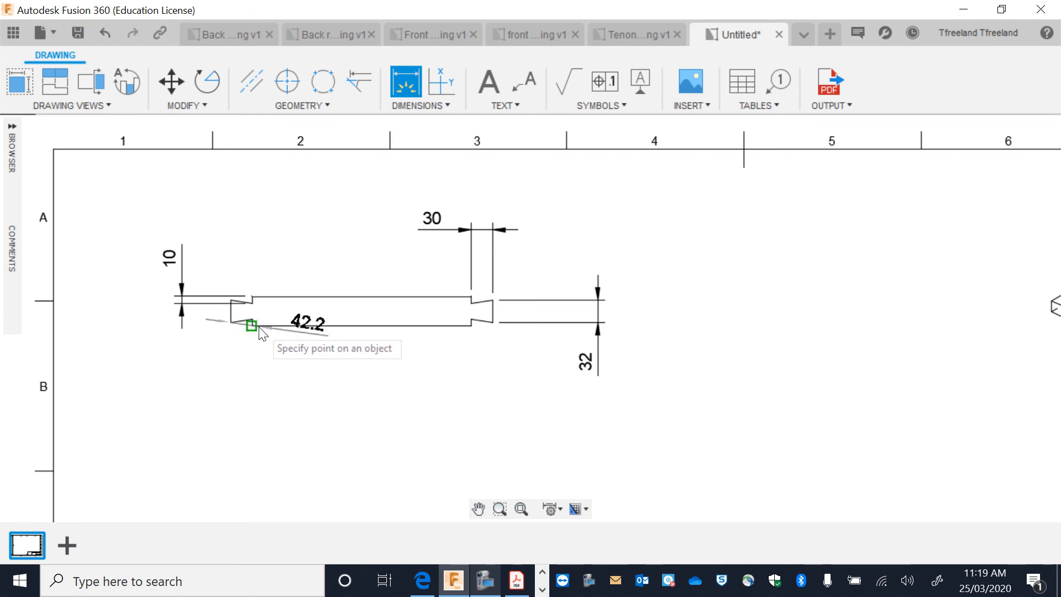
{"action": "key", "text": "Escape"}
{"action": "scroll", "coordinate": [257, 332], "scroll_direction": "up", "scroll_amount": 3}
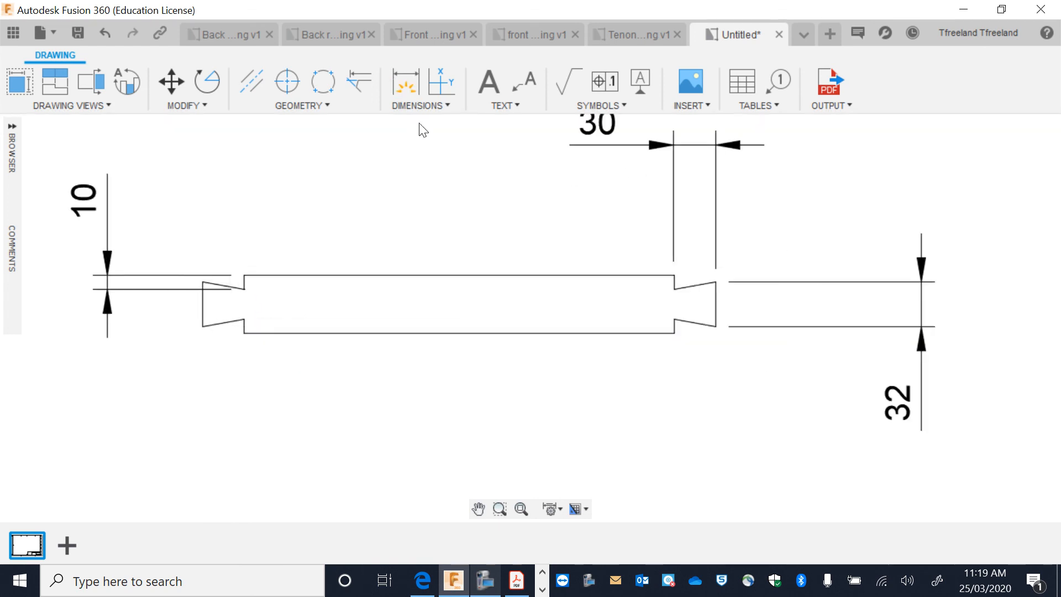
{"action": "left_click", "coordinate": [398, 88]}
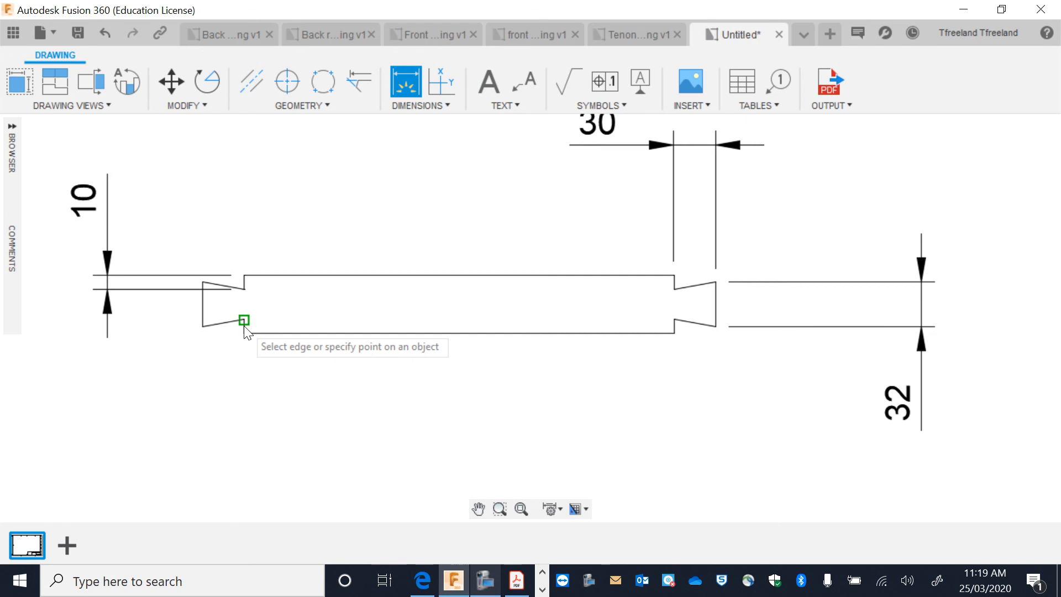
{"action": "left_click", "coordinate": [244, 333]}
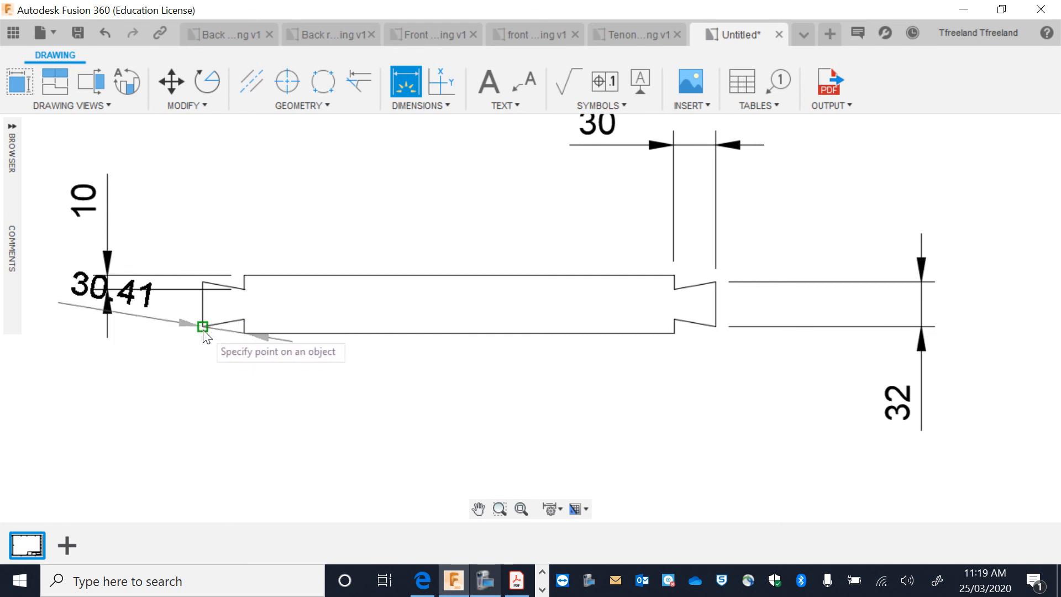
{"action": "key", "text": "Escape"}
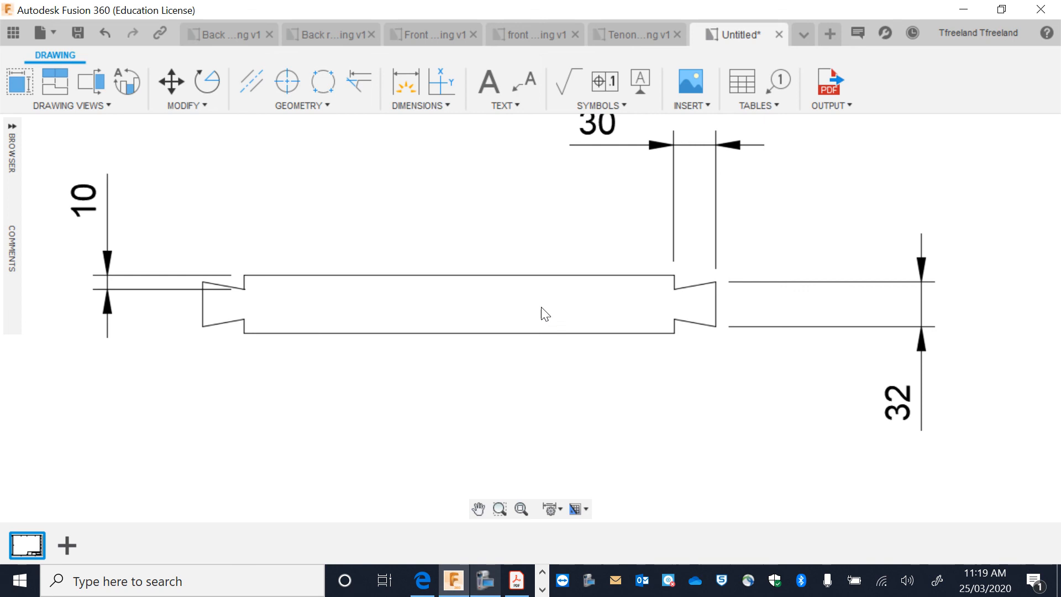
- Delete the horizontal dimension between the side view's outer edge and the adjacent dovetail edge
{"action": "scroll", "coordinate": [544, 313], "scroll_direction": "down", "scroll_amount": 4}
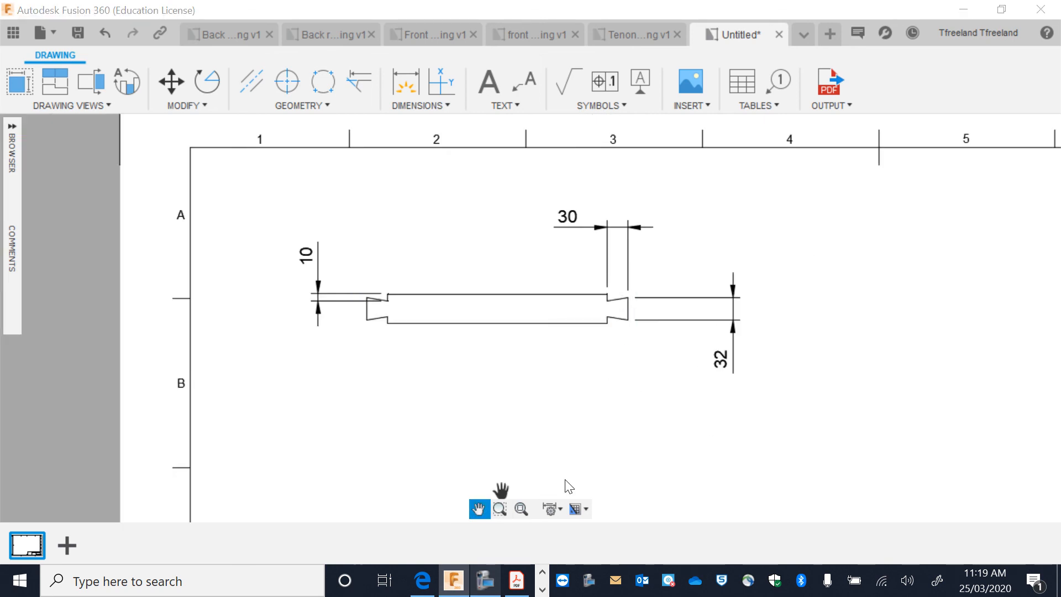
{"action": "left_click_drag", "start_coordinate": [652, 441], "coordinate": [449, 348]}
{"action": "scroll", "coordinate": [460, 346], "scroll_direction": "down", "scroll_amount": 2}
{"action": "mouse_move", "coordinate": [850, 452]}
{"action": "left_mouse_down"}
{"action": "mouse_move", "coordinate": [652, 320]}
{"action": "mouse_move", "coordinate": [779, 355]}
{"action": "mouse_move", "coordinate": [789, 379]}
{"action": "mouse_move", "coordinate": [857, 403]}
{"action": "mouse_move", "coordinate": [881, 340]}
{"action": "mouse_move", "coordinate": [807, 329]}
{"action": "mouse_move", "coordinate": [795, 272]}
{"action": "mouse_move", "coordinate": [810, 339]}
{"action": "left_mouse_up"}
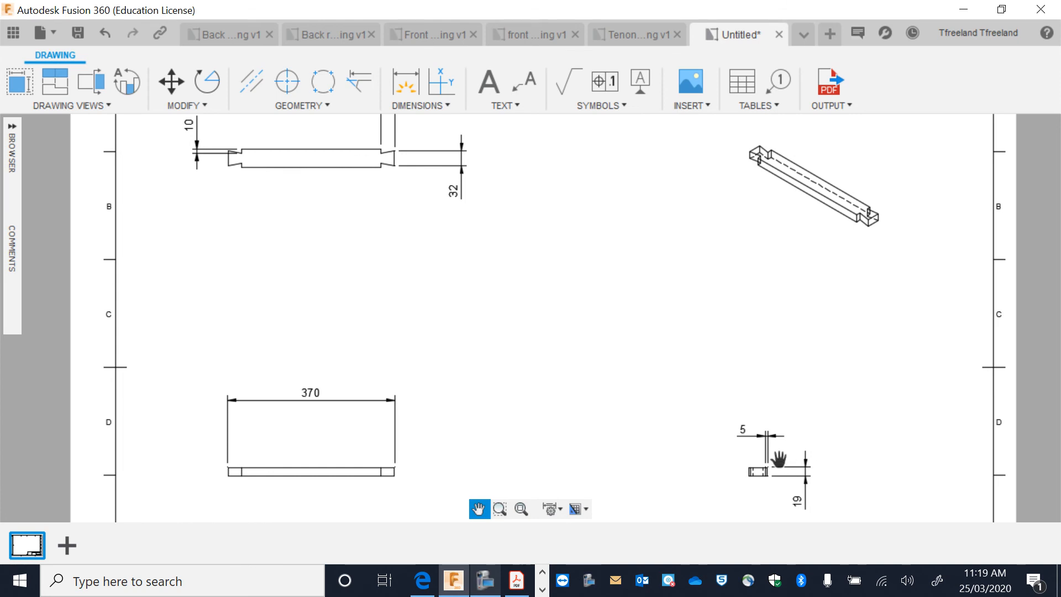
{"action": "left_click_drag", "start_coordinate": [774, 364], "coordinate": [805, 371]}
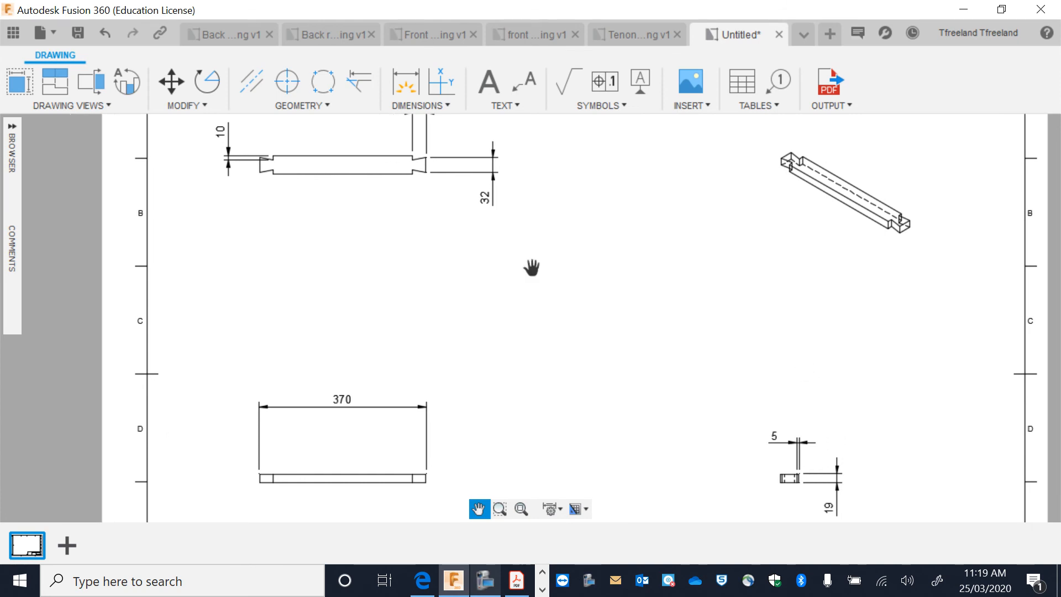
{"action": "left_click_drag", "start_coordinate": [578, 270], "coordinate": [528, 256]}
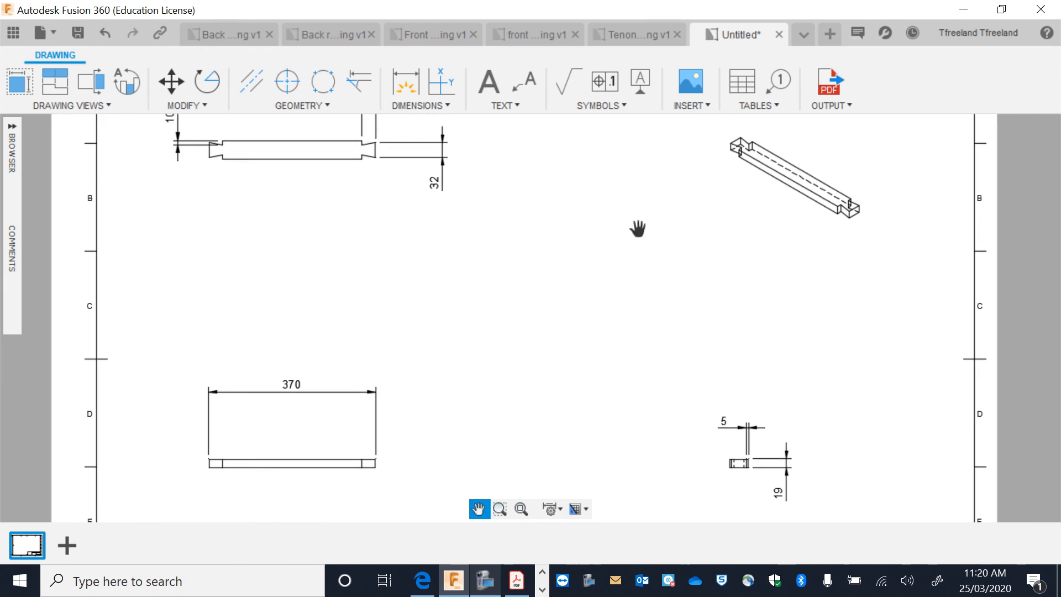
{"action": "left_click_drag", "start_coordinate": [693, 339], "coordinate": [617, 311]}
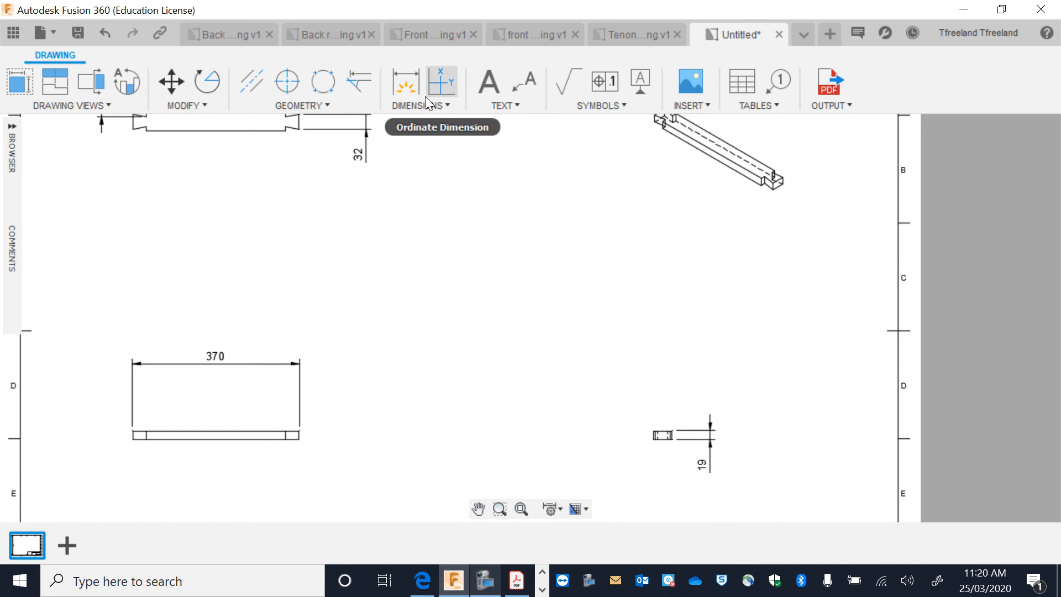
- Dimension the overall width of the side view between its outer corners, placing the dimension above the view
{"action": "scroll", "coordinate": [665, 304], "scroll_direction": "up", "scroll_amount": 3}
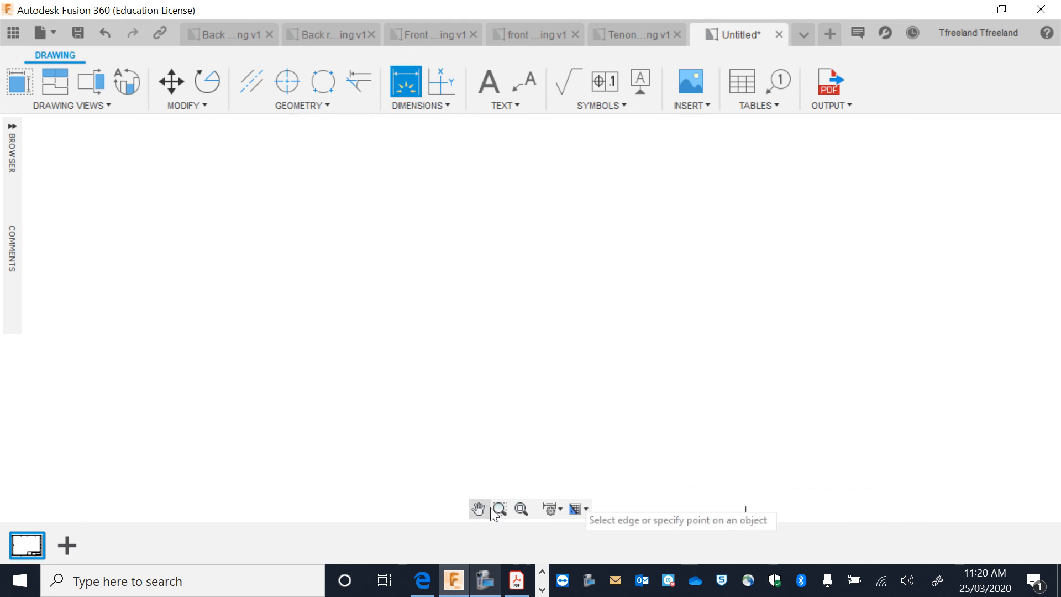
{"action": "left_click_drag", "start_coordinate": [528, 403], "coordinate": [433, 238]}
{"action": "key", "text": "d"}
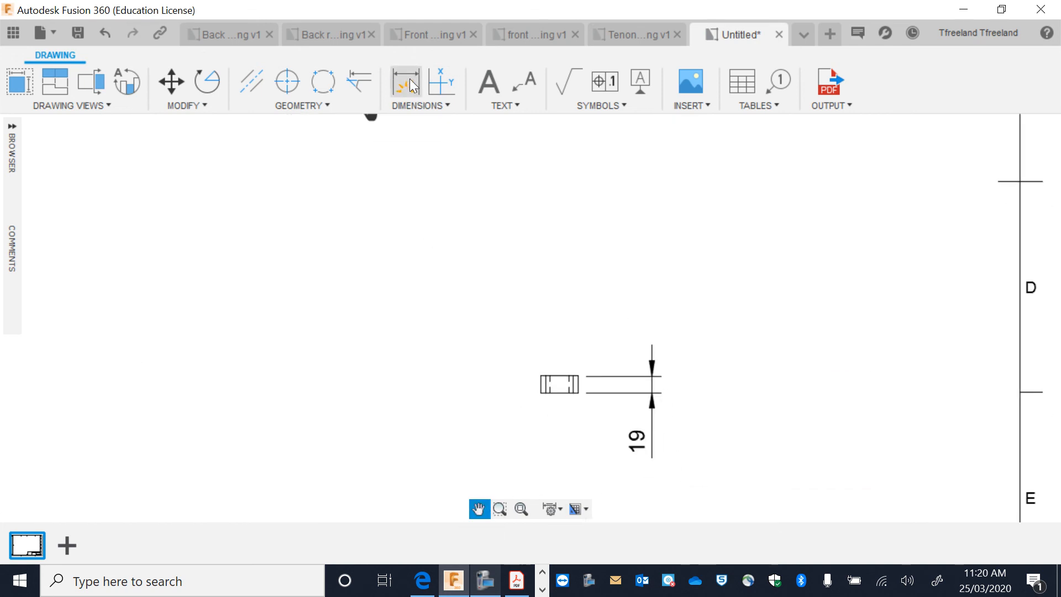
{"action": "left_click", "coordinate": [578, 375]}
{"action": "left_click", "coordinate": [540, 374]}
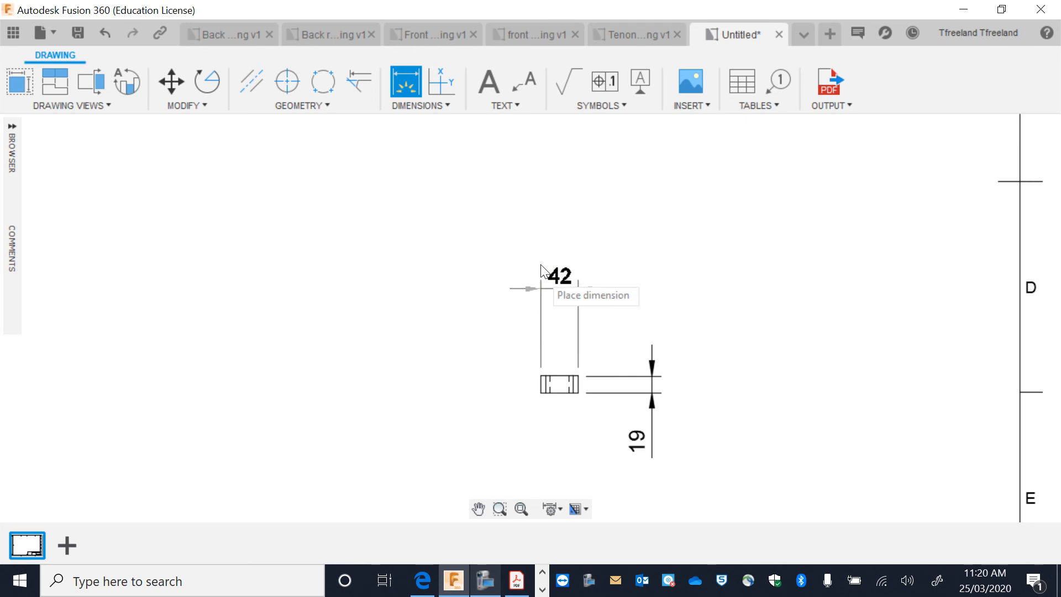
{"action": "left_click", "coordinate": [540, 239]}
- Add the text label "TOP VIEW" beneath the top view in Arial at 3.5 mm height
{"action": "scroll", "coordinate": [540, 243], "scroll_direction": "down", "scroll_amount": 2}
{"action": "scroll", "coordinate": [539, 245], "scroll_direction": "down", "scroll_amount": 1}
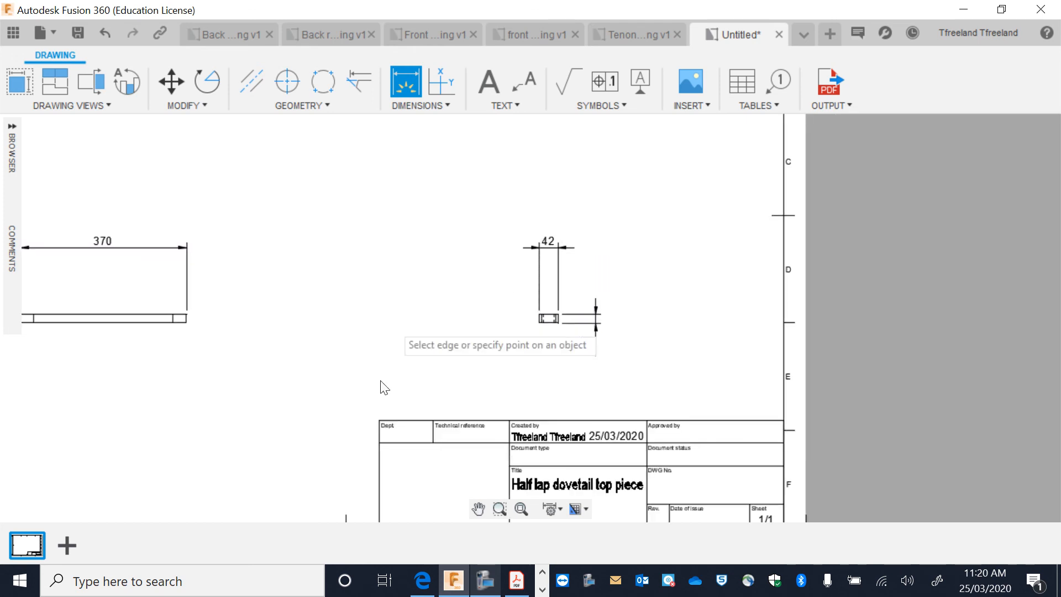
{"action": "left_click", "coordinate": [476, 508]}
{"action": "left_click_drag", "start_coordinate": [451, 340], "coordinate": [603, 448]}
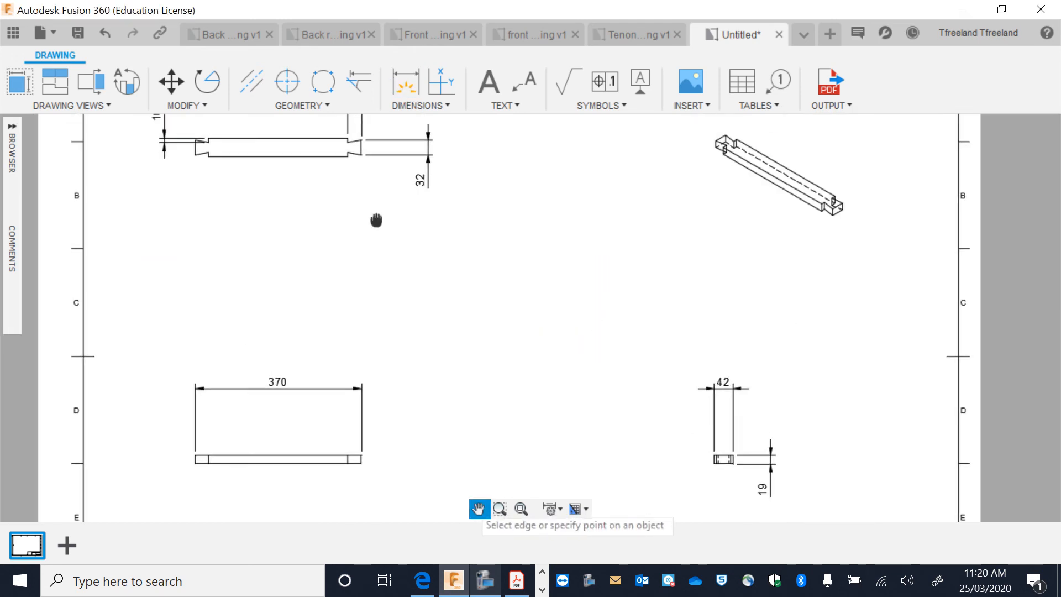
{"action": "left_click_drag", "start_coordinate": [374, 146], "coordinate": [368, 207]}
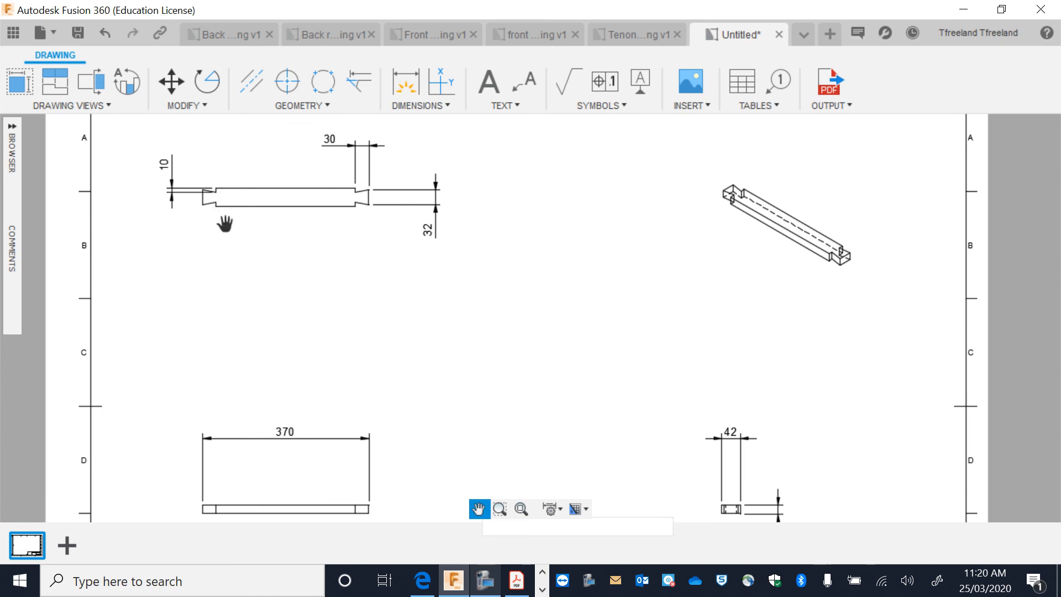
{"action": "left_click", "coordinate": [495, 89]}
{"action": "left_click", "coordinate": [224, 231]}
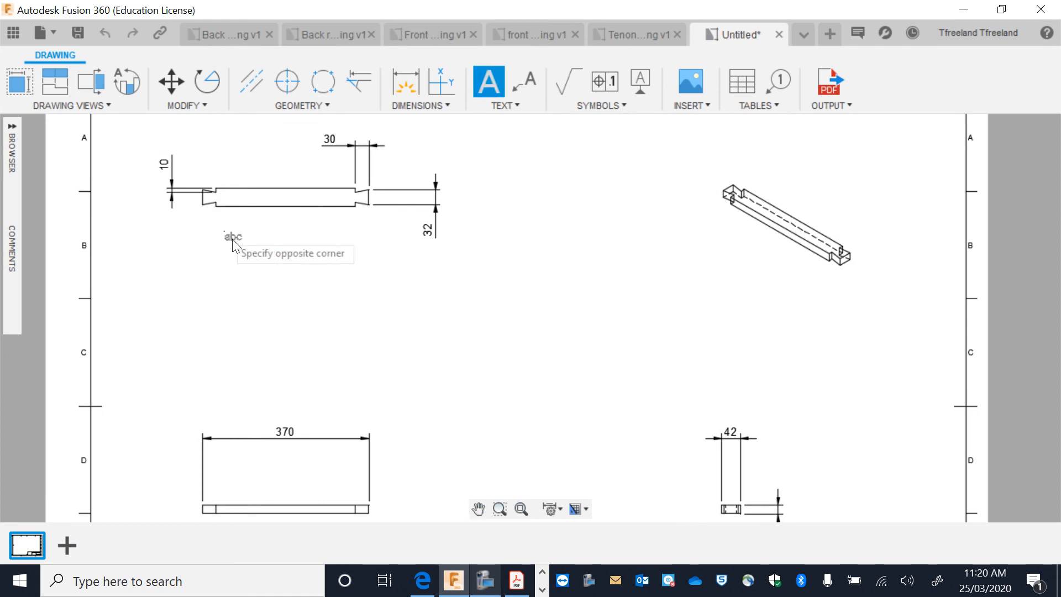
{"action": "left_click", "coordinate": [431, 299]}
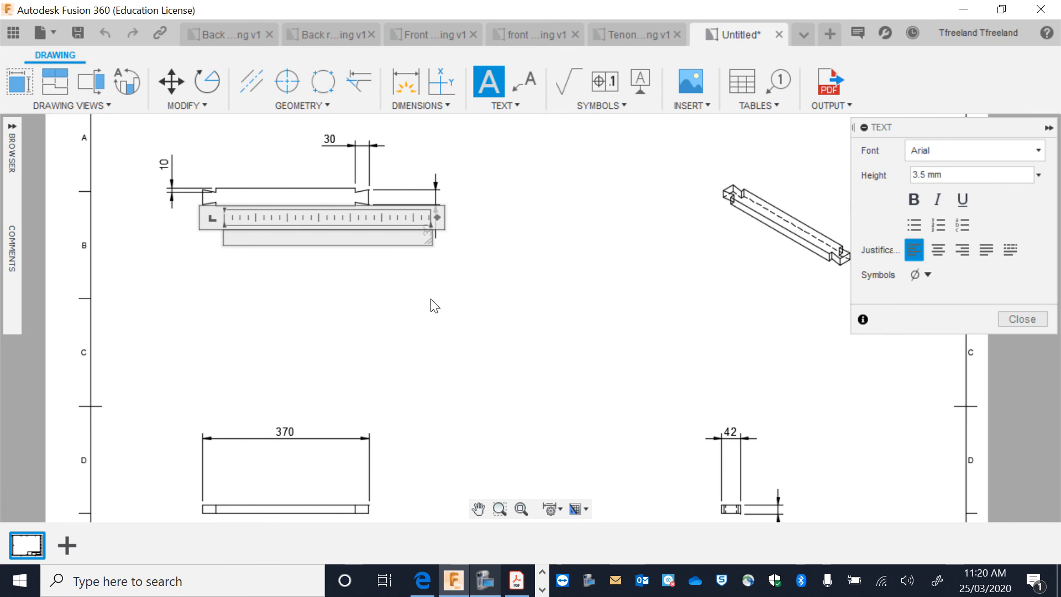
{"action": "type", "text": "TOP VIEW"}
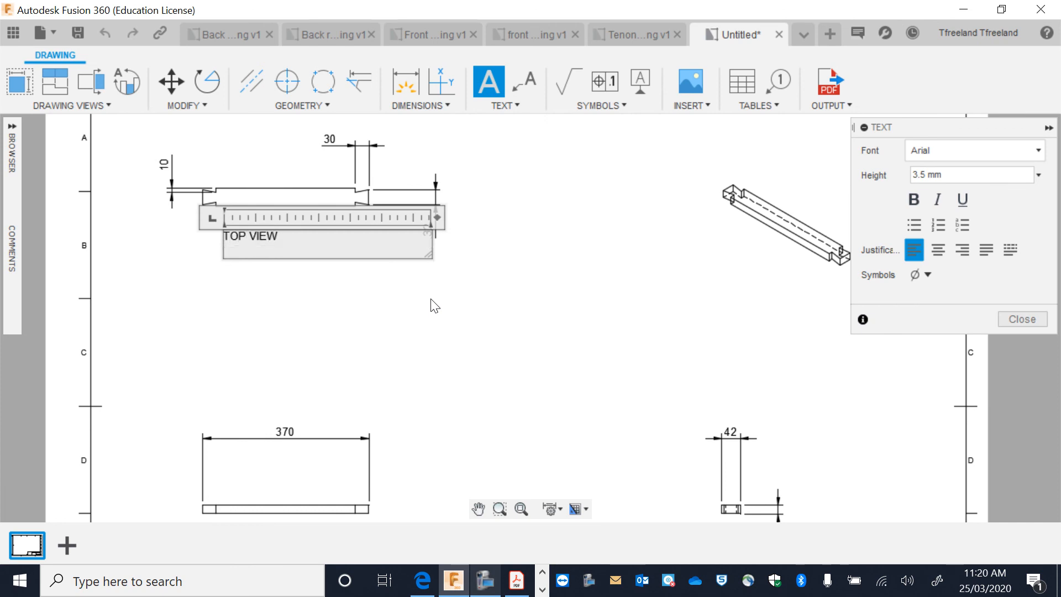
{"action": "scroll", "coordinate": [434, 305], "scroll_direction": "down", "scroll_amount": 1}
{"action": "left_click", "coordinate": [435, 304]}
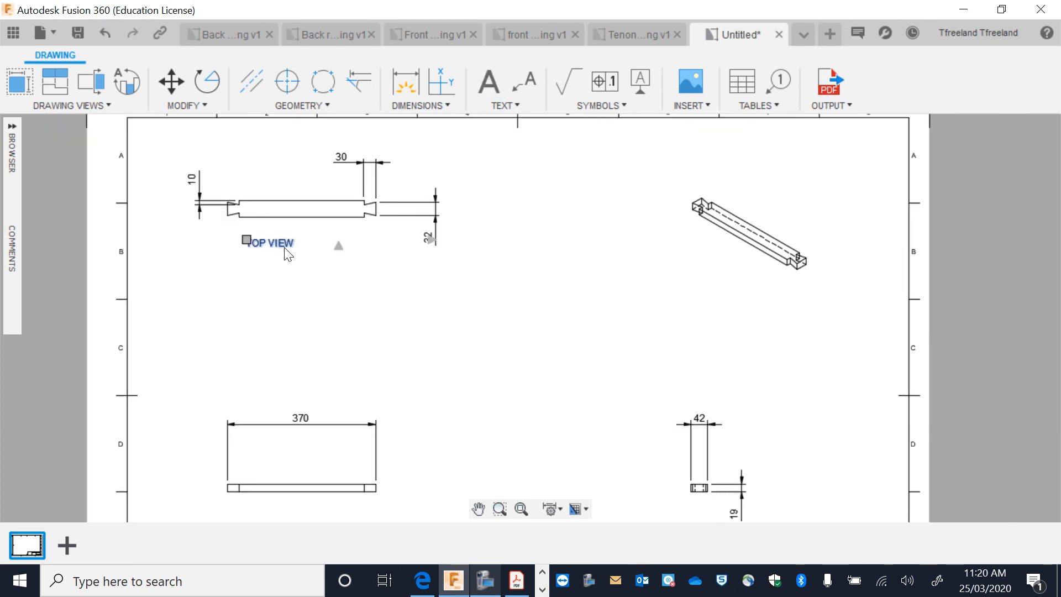
- Reposition the "TOP VIEW" label so it sits roughly centred beneath the top view
{"action": "left_click", "coordinate": [248, 239]}
{"action": "left_click", "coordinate": [293, 280]}
{"action": "left_click", "coordinate": [293, 281]}
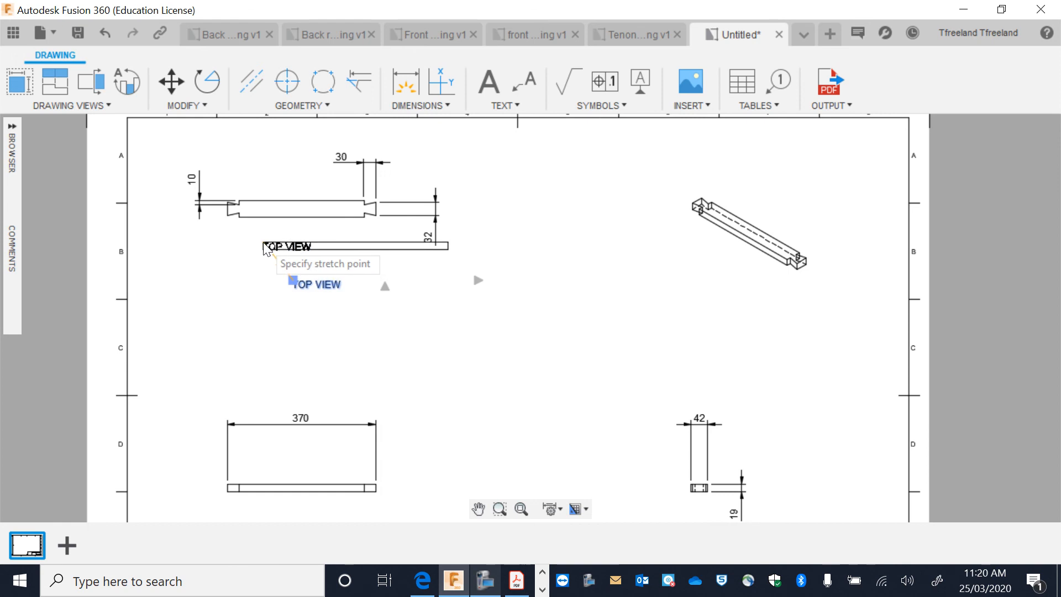
{"action": "left_click", "coordinate": [271, 243]}
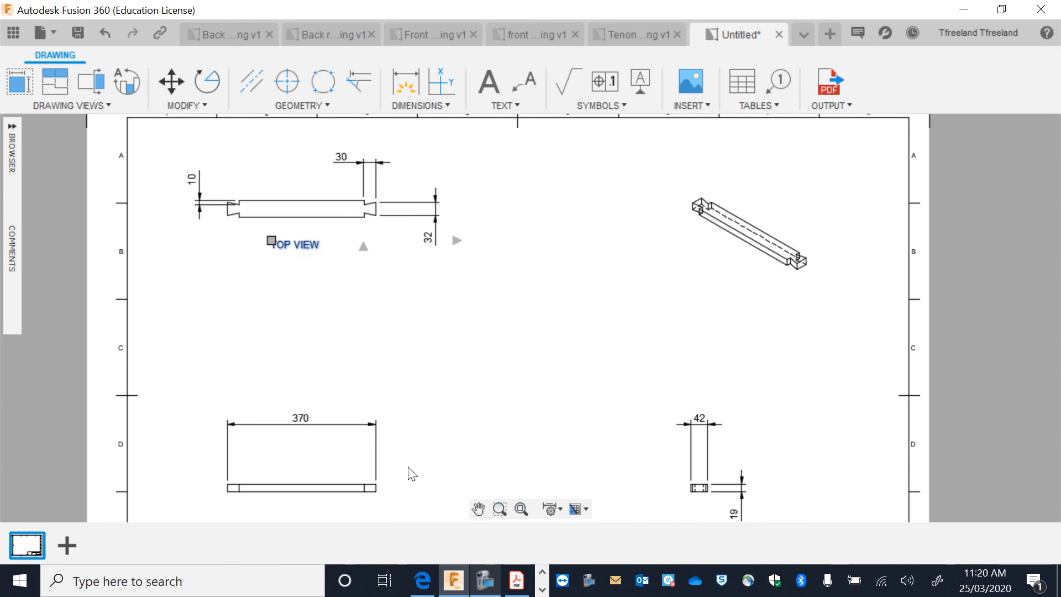
- Add the text label "FRONT VIEW" beneath the front view in Arial at 3.5 mm height
{"action": "left_click", "coordinate": [479, 506]}
{"action": "left_click_drag", "start_coordinate": [480, 410], "coordinate": [477, 269]}
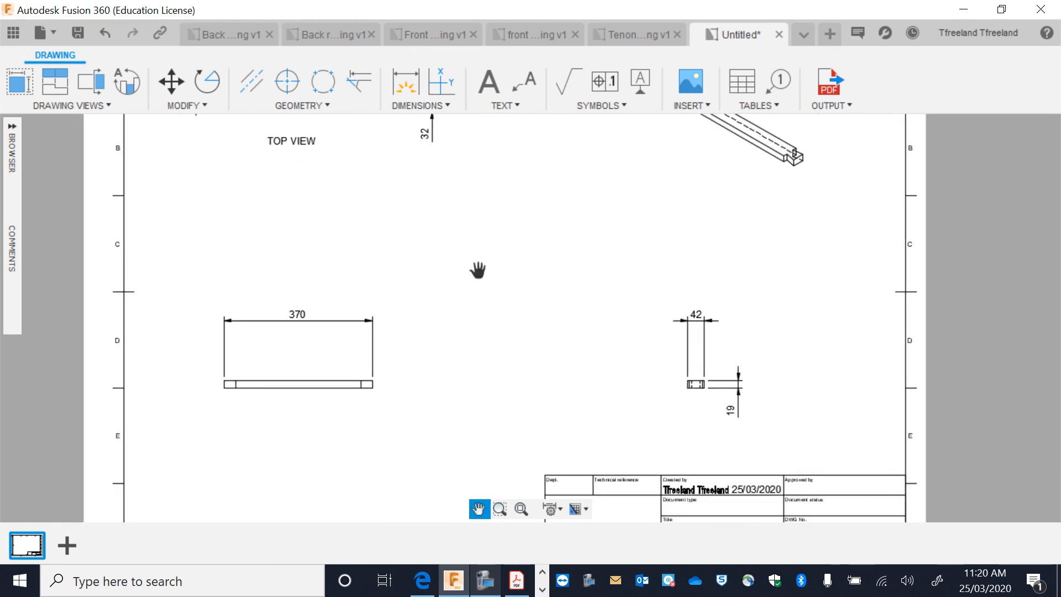
{"action": "left_click", "coordinate": [497, 101]}
{"action": "left_click", "coordinate": [239, 419]}
{"action": "left_click", "coordinate": [401, 432]}
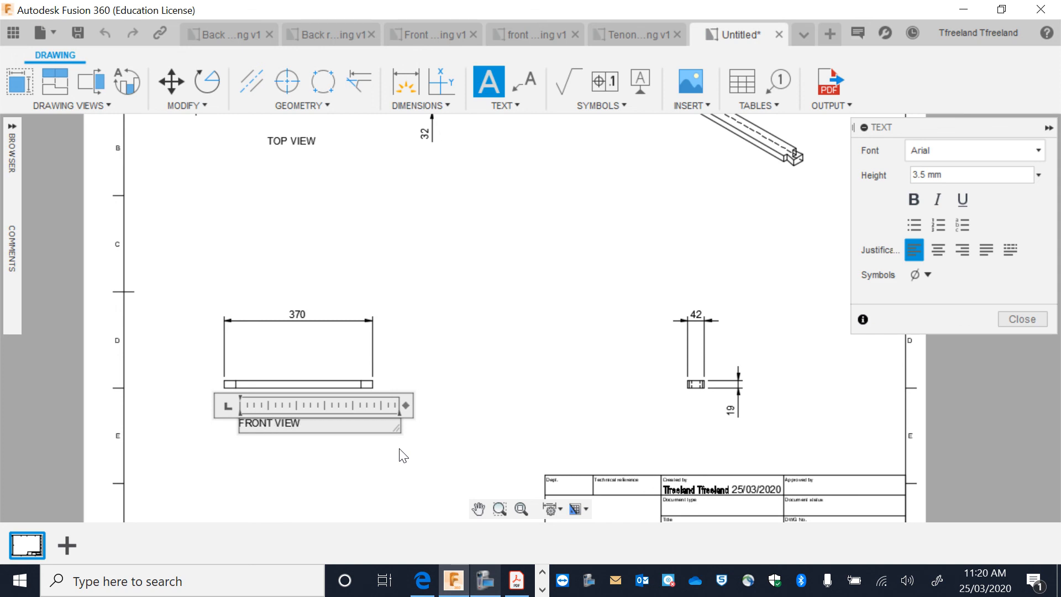
{"action": "left_click", "coordinate": [403, 455]}
- Shift the "FRONT VIEW" label so it sits roughly centred just beneath the front view
{"action": "left_click_drag", "start_coordinate": [239, 419], "coordinate": [265, 412]}
{"action": "double_click", "coordinate": [264, 452]}
{"action": "left_click", "coordinate": [261, 407]}
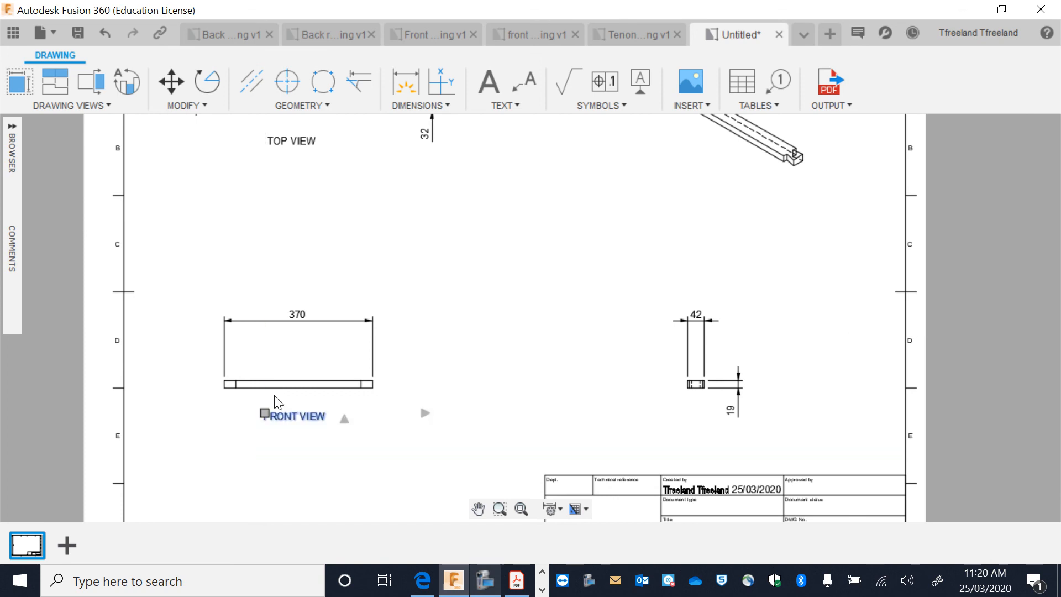
- Add the text label "SIDE VIEW" beneath the side view in Arial at 3.5 mm height
{"action": "left_click", "coordinate": [487, 83]}
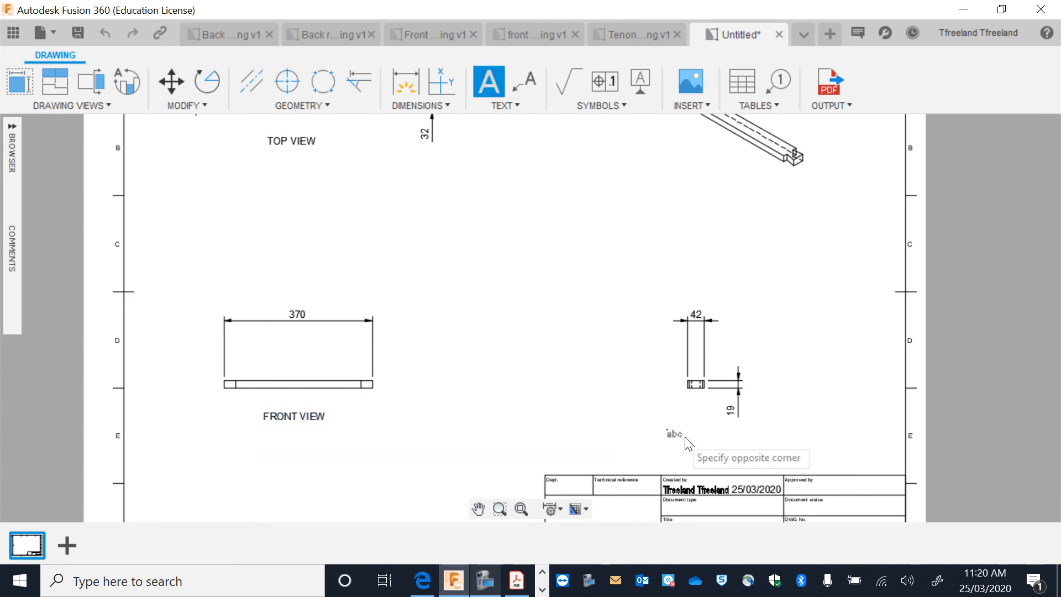
{"action": "left_click", "coordinate": [833, 462]}
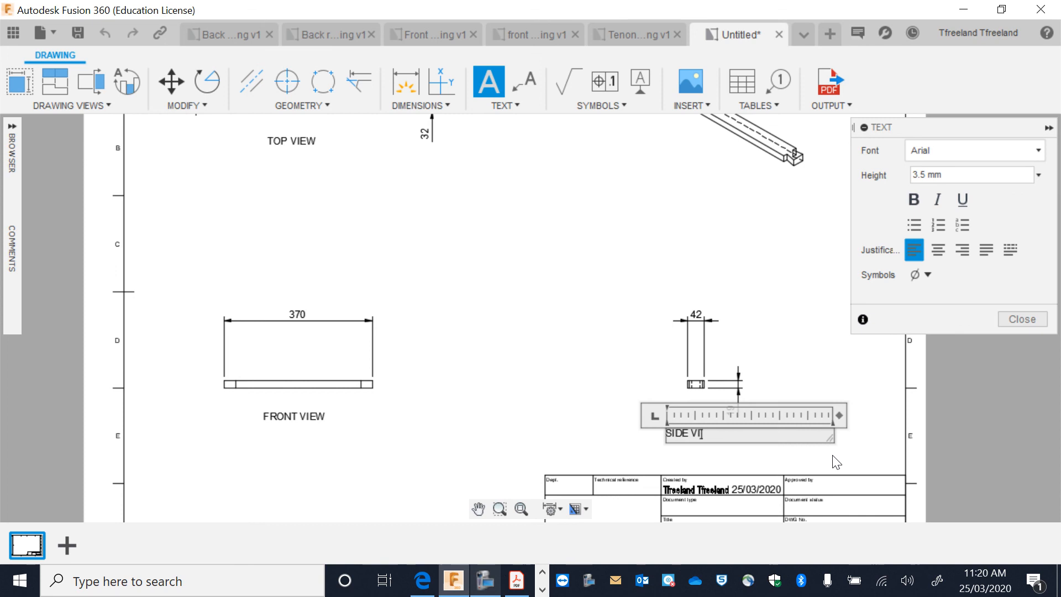
{"action": "left_click", "coordinate": [832, 455]}
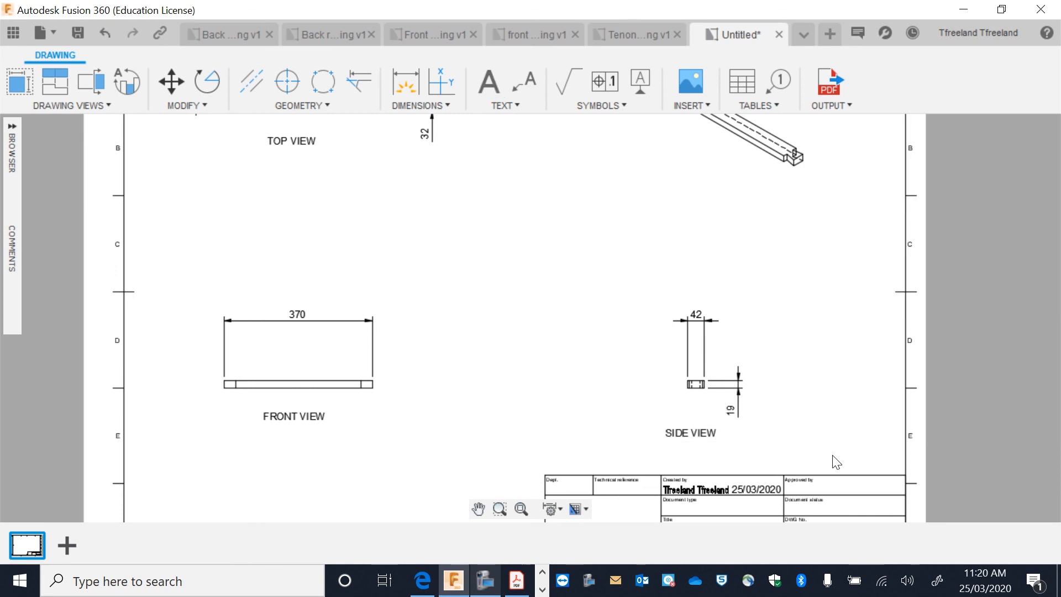
- Shift the "SIDE VIEW" label so it sits just beneath the side view
{"action": "left_click", "coordinate": [666, 429]}
{"action": "left_click", "coordinate": [680, 420]}
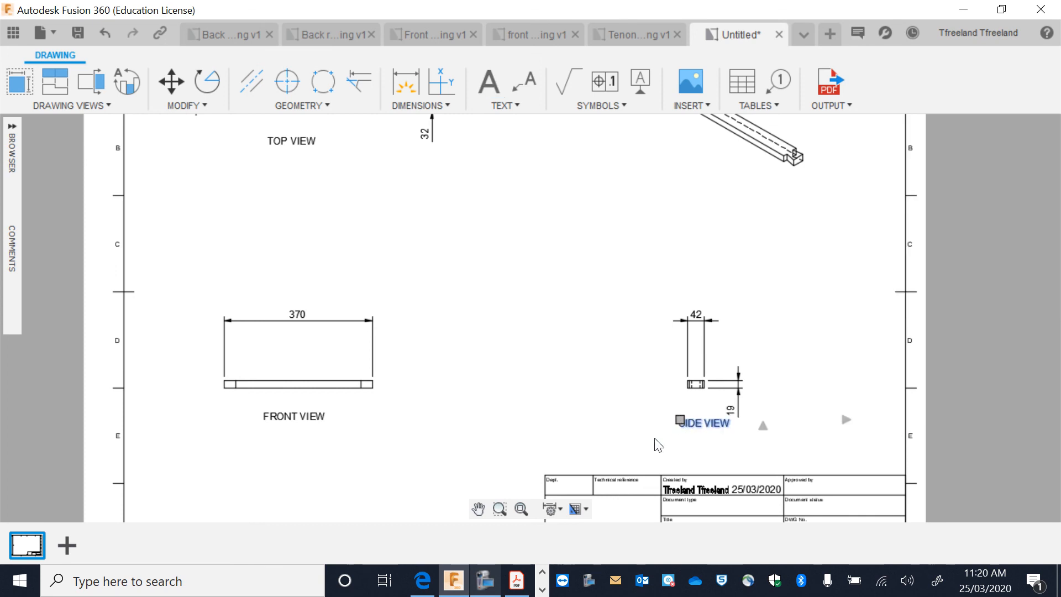
- Remove the repeated name from the title block's Created by field so the creator's name is entered only once
{"action": "double_click", "coordinate": [675, 486]}
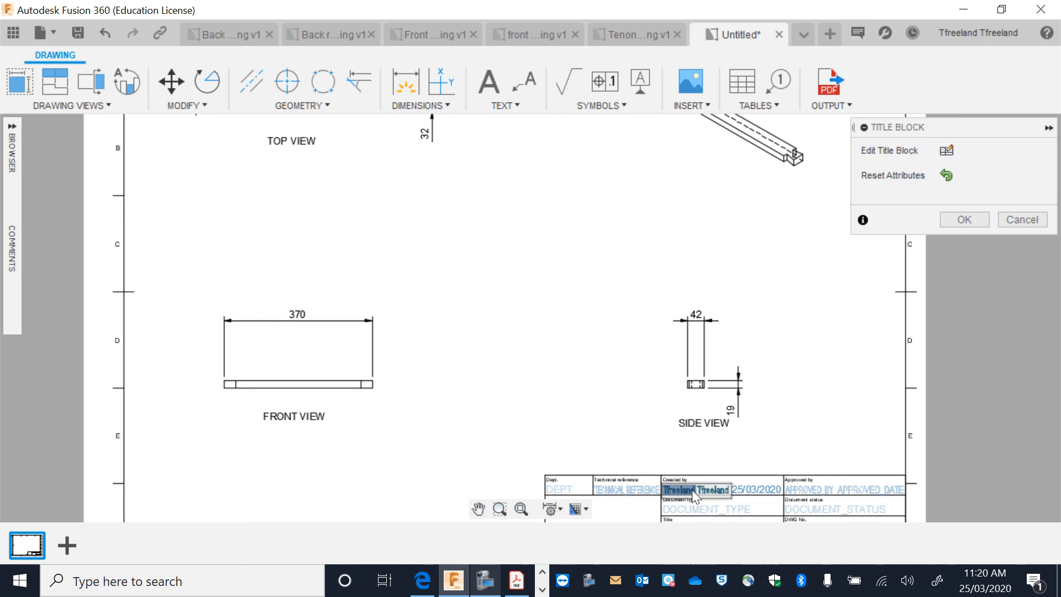
{"action": "key", "text": "BackSpace"}
{"action": "left_click", "coordinate": [480, 510]}
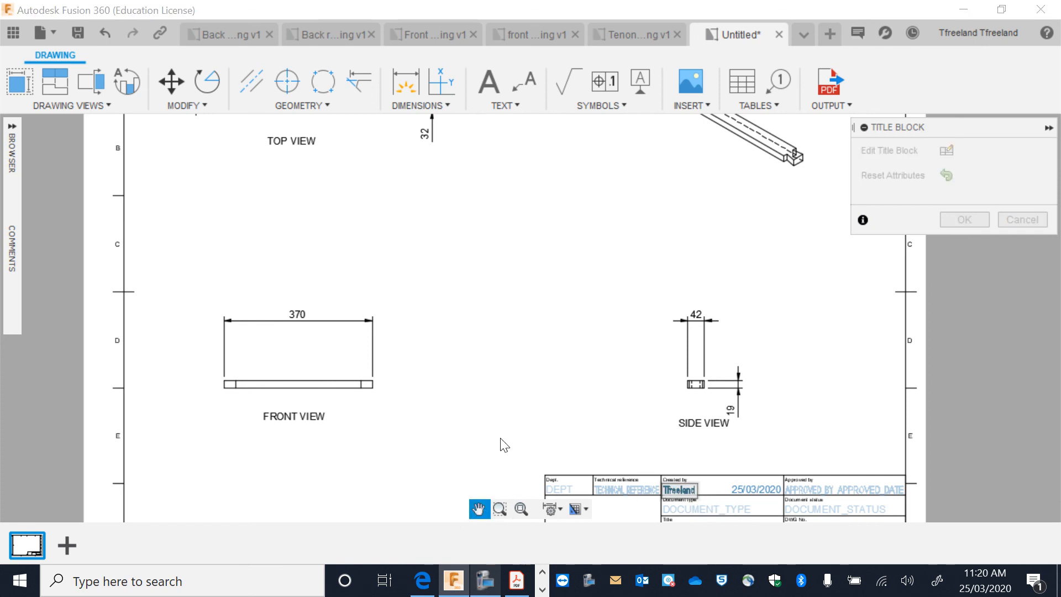
{"action": "left_click", "coordinate": [482, 508]}
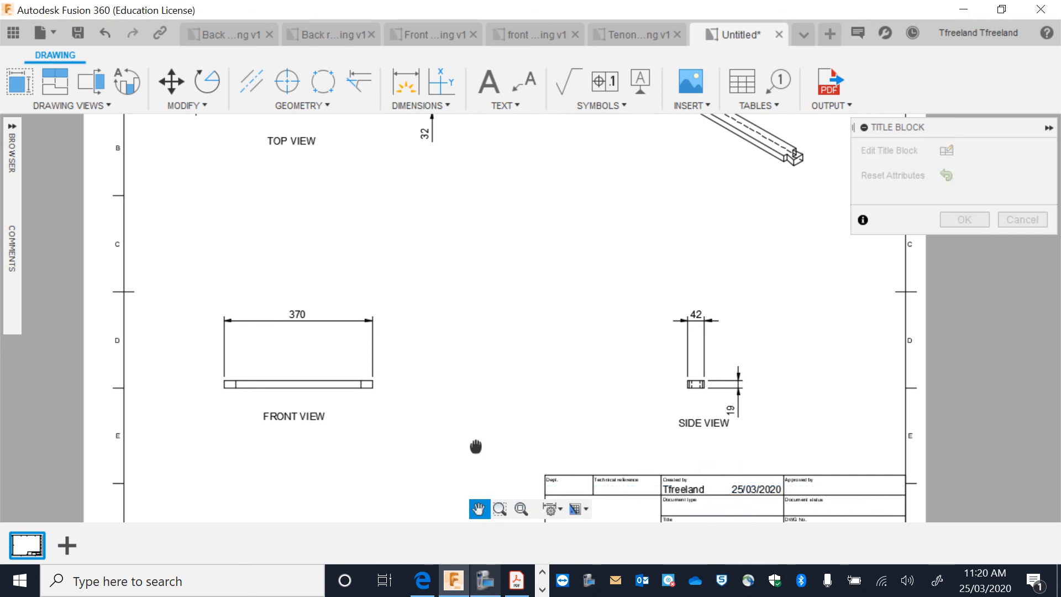
- Copy the part name out of the title block's first title line and replace it with "Bedside Table"
{"action": "left_click_drag", "start_coordinate": [476, 446], "coordinate": [334, 293]}
{"action": "scroll", "coordinate": [530, 359], "scroll_direction": "up", "scroll_amount": 2}
{"action": "key", "text": "Escape"}
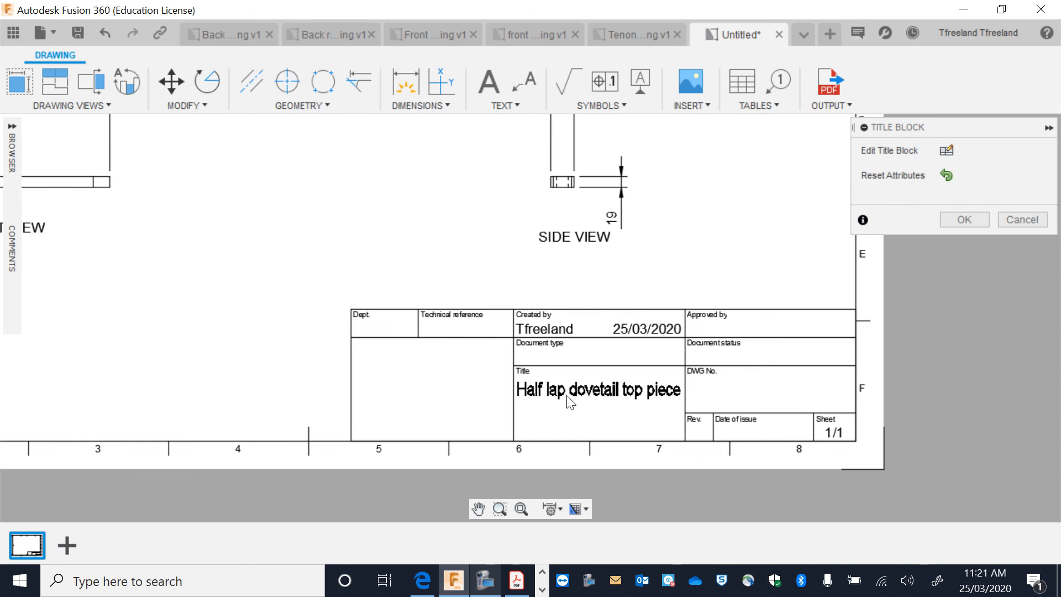
{"action": "left_click", "coordinate": [569, 393]}
{"action": "key", "text": "ctrl+c"}
{"action": "key", "text": "BackSpace"}
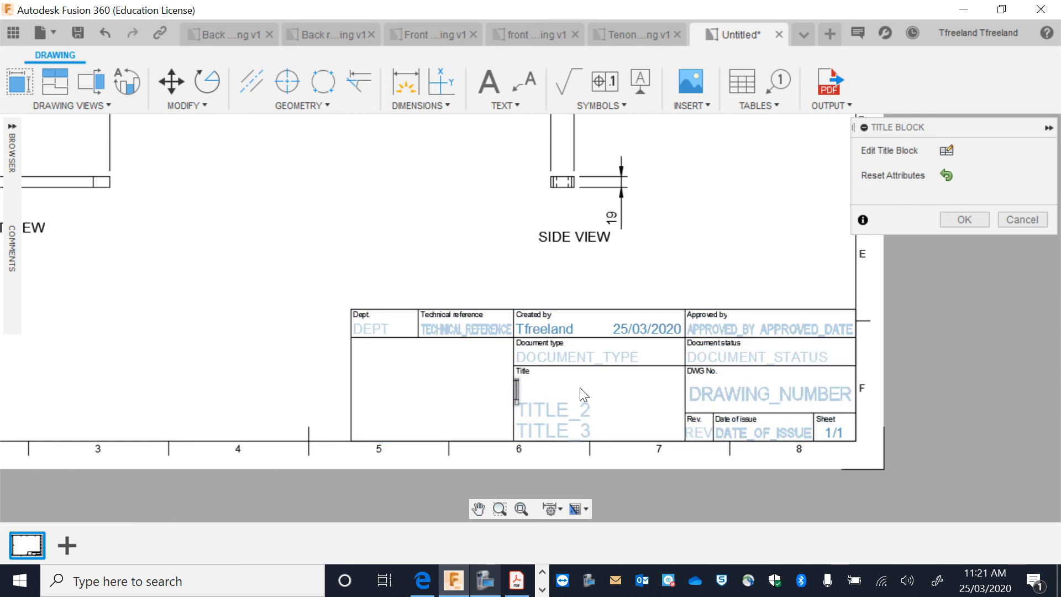
{"action": "type", "text": "Beds"}
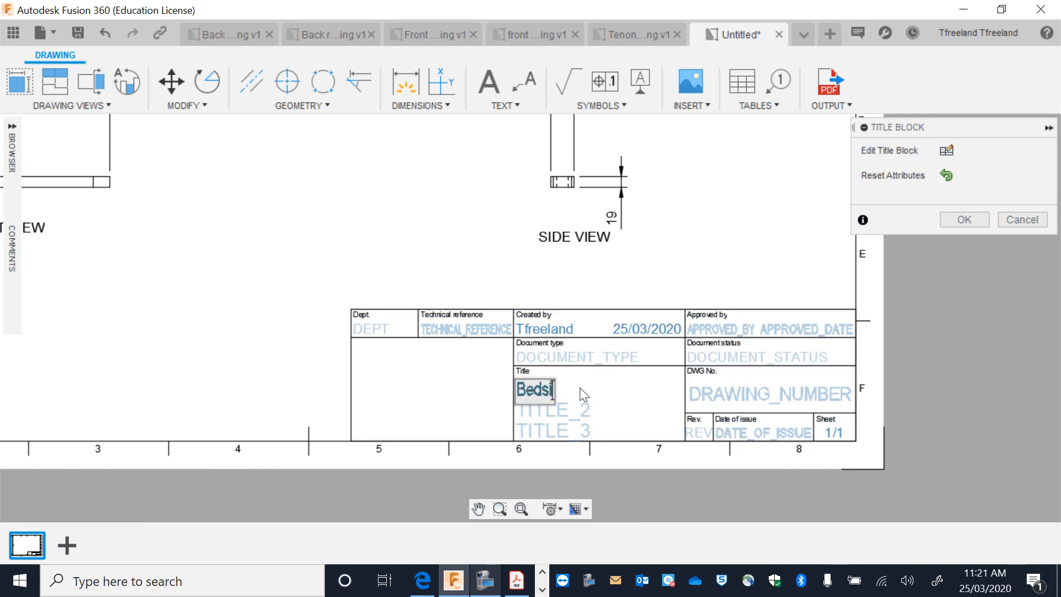
{"action": "type", "text": "ide Table"}
{"action": "key", "text": "Return"}
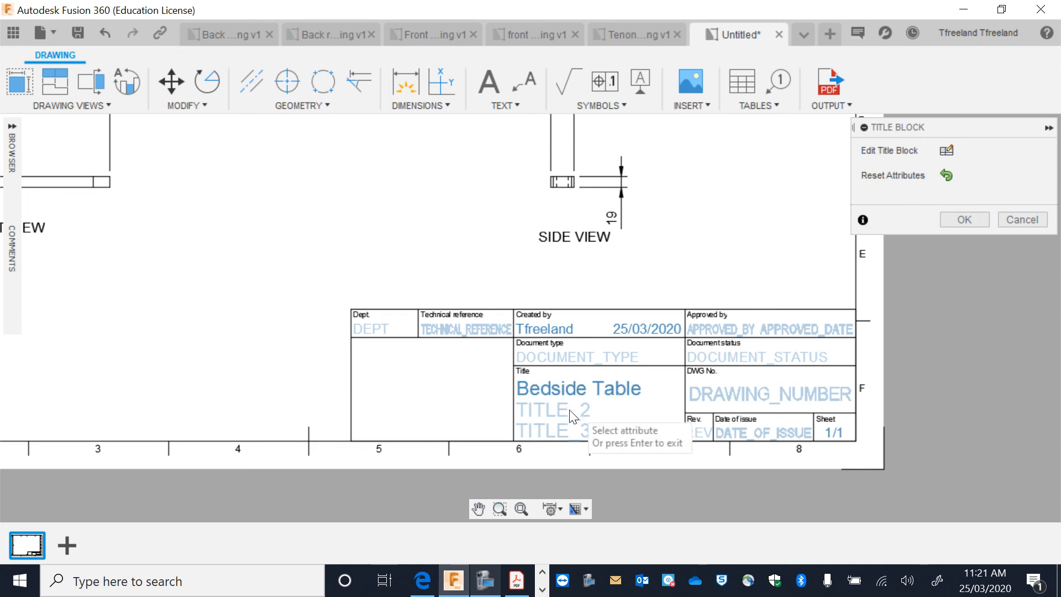
- Paste "Half lap dovetail top piece" into the second title line and accept the title block edits
{"action": "left_click", "coordinate": [544, 410]}
{"action": "key", "text": "ctrl+v"}
{"action": "key", "text": "Return"}
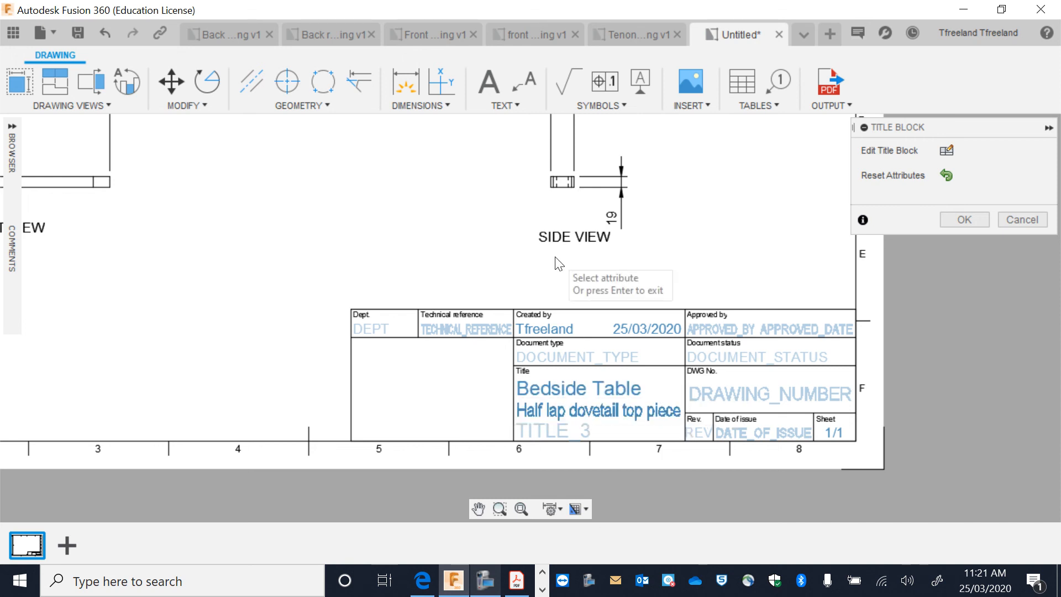
{"action": "left_click", "coordinate": [964, 219]}
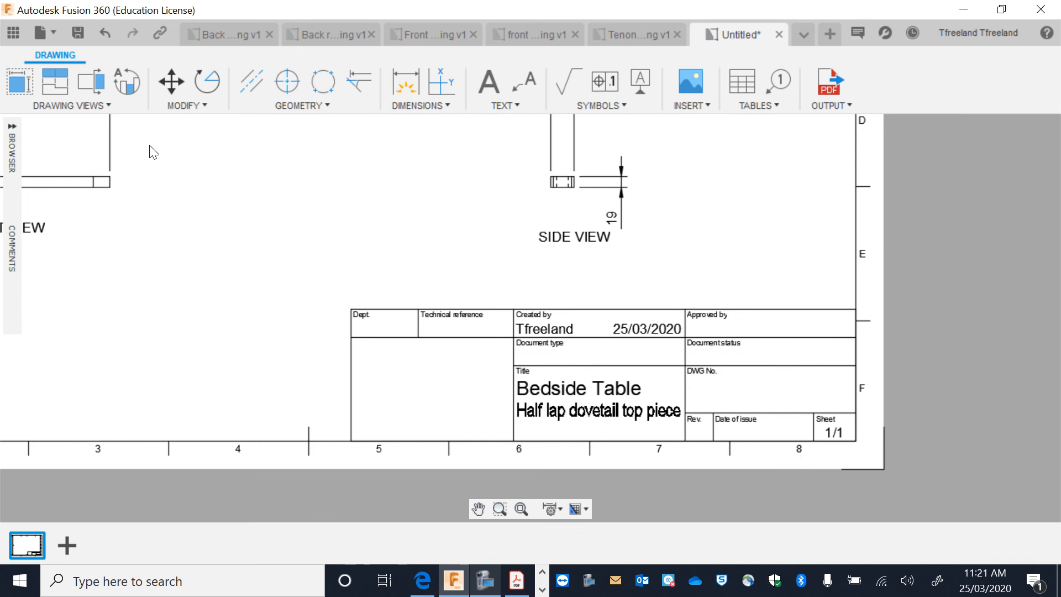
- Save the drawing as "Half lap dovetail top piece Drawing" in the Bedside Table folder
{"action": "left_click", "coordinate": [77, 32]}
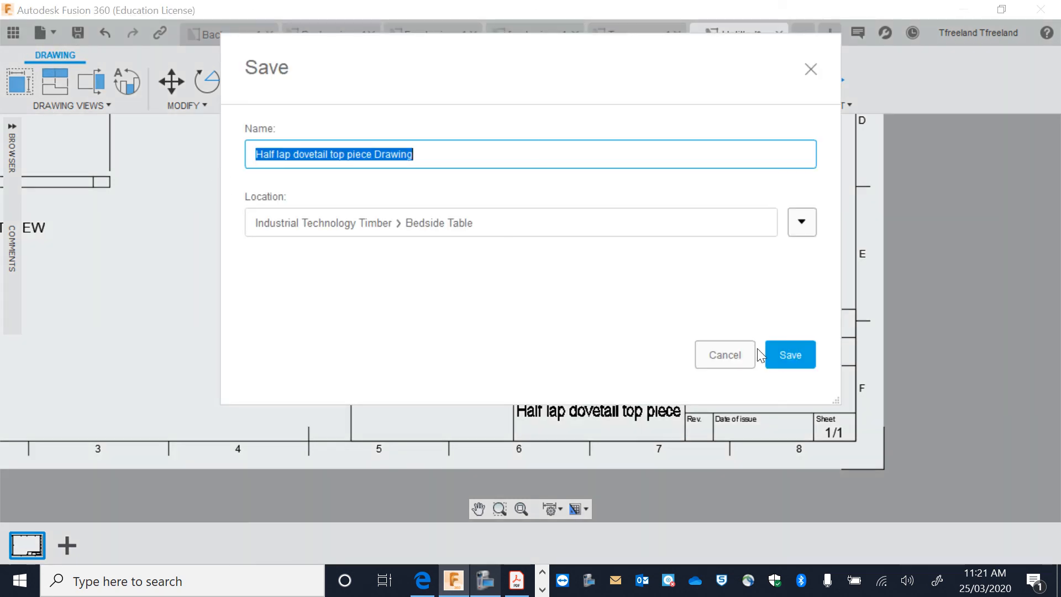
{"action": "left_click", "coordinate": [780, 353]}
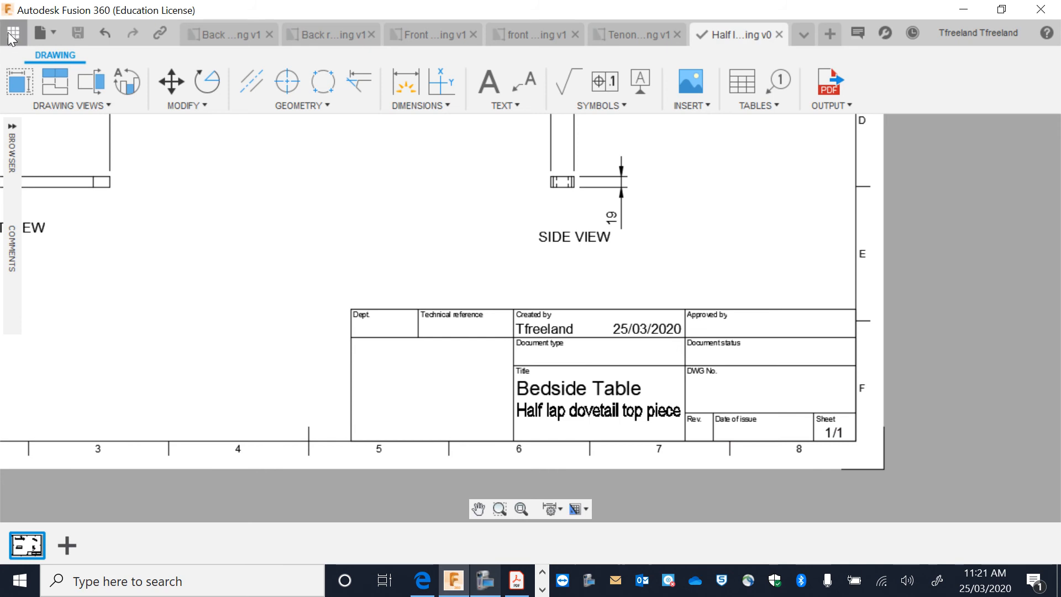
- Create a new drawing from the "Stopped housing joint bottom rail" design and place its 1:5 front view in the sheet's lower left
{"action": "left_click", "coordinate": [12, 34]}
{"action": "scroll", "coordinate": [112, 238], "scroll_direction": "down", "scroll_amount": 6}
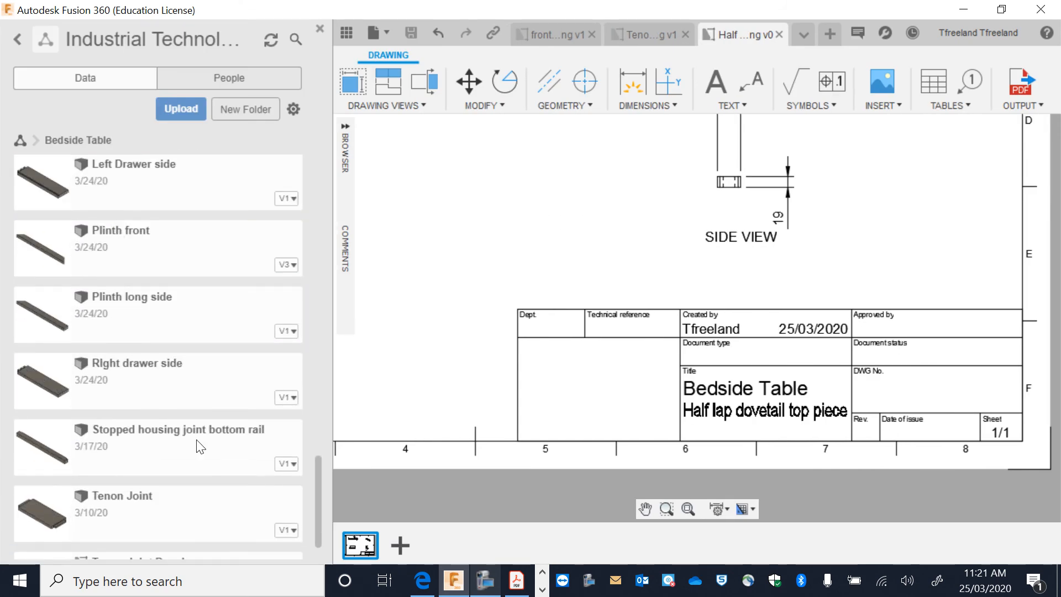
{"action": "right_click", "coordinate": [200, 447]}
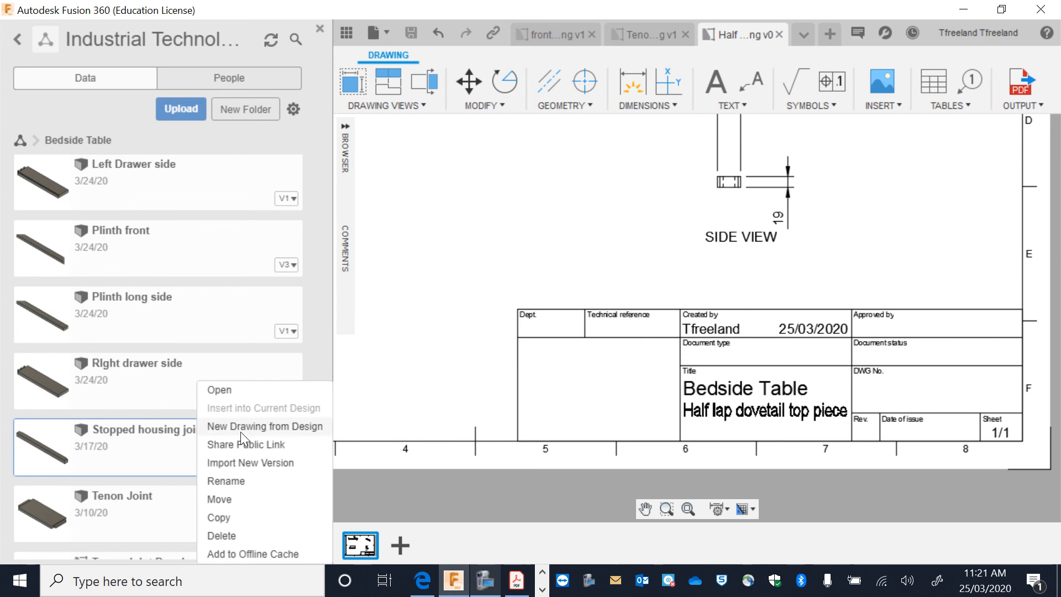
{"action": "left_click", "coordinate": [241, 430]}
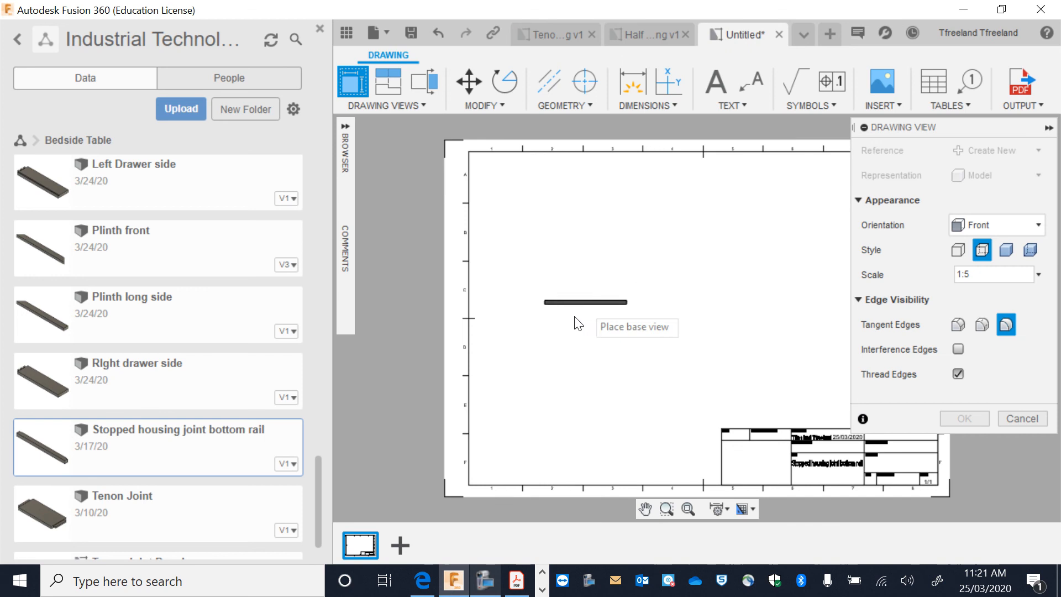
{"action": "left_click", "coordinate": [569, 381]}
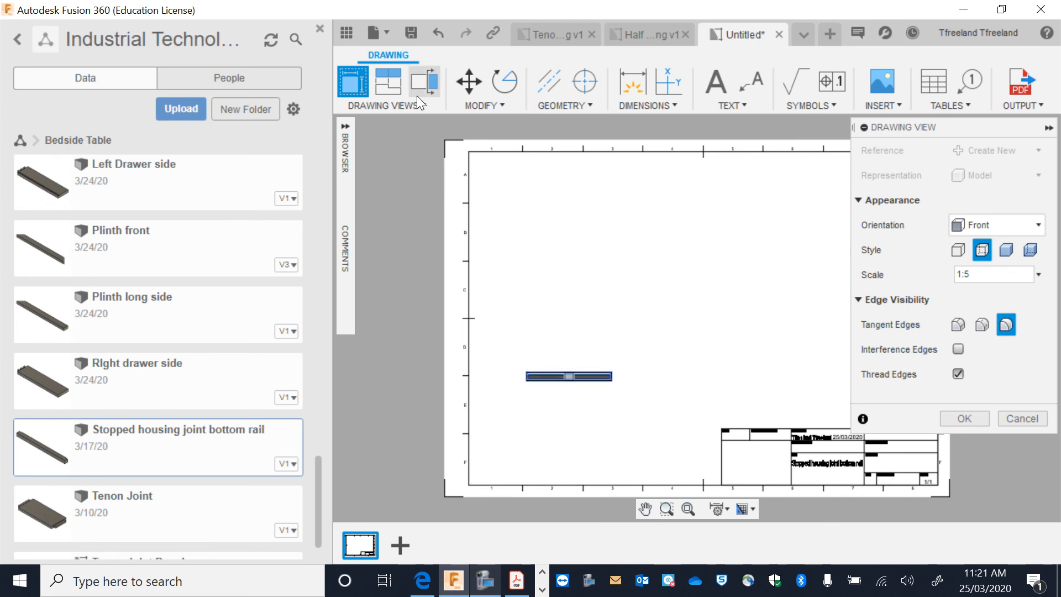
- Project a top view above the front view, an isometric view at the sheet's upper right and a side view beside the front view
{"action": "left_click", "coordinate": [388, 82]}
{"action": "left_click", "coordinate": [569, 375]}
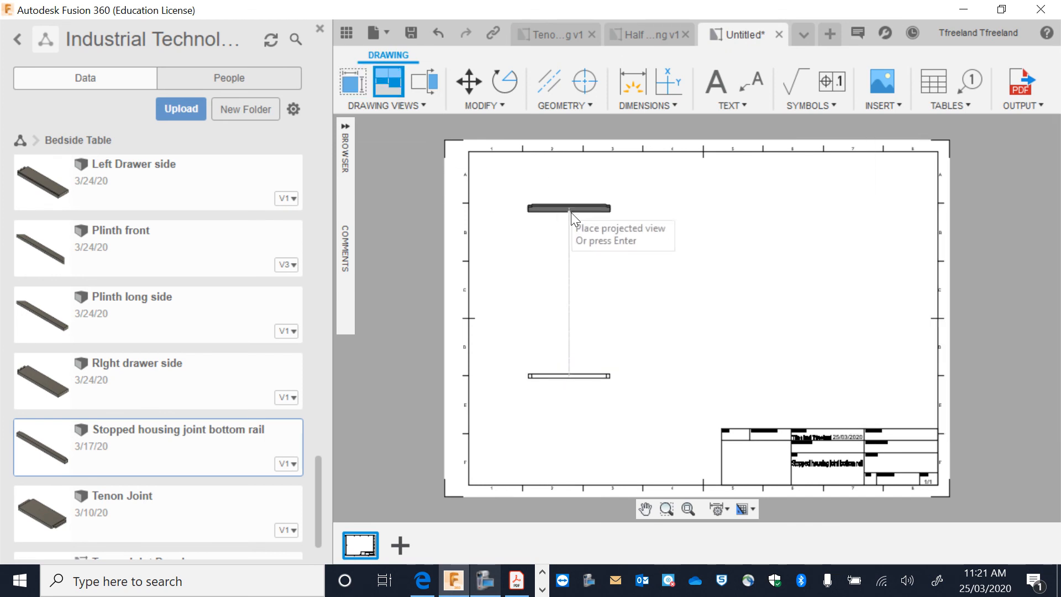
{"action": "left_click", "coordinate": [571, 212]}
{"action": "left_click", "coordinate": [839, 216]}
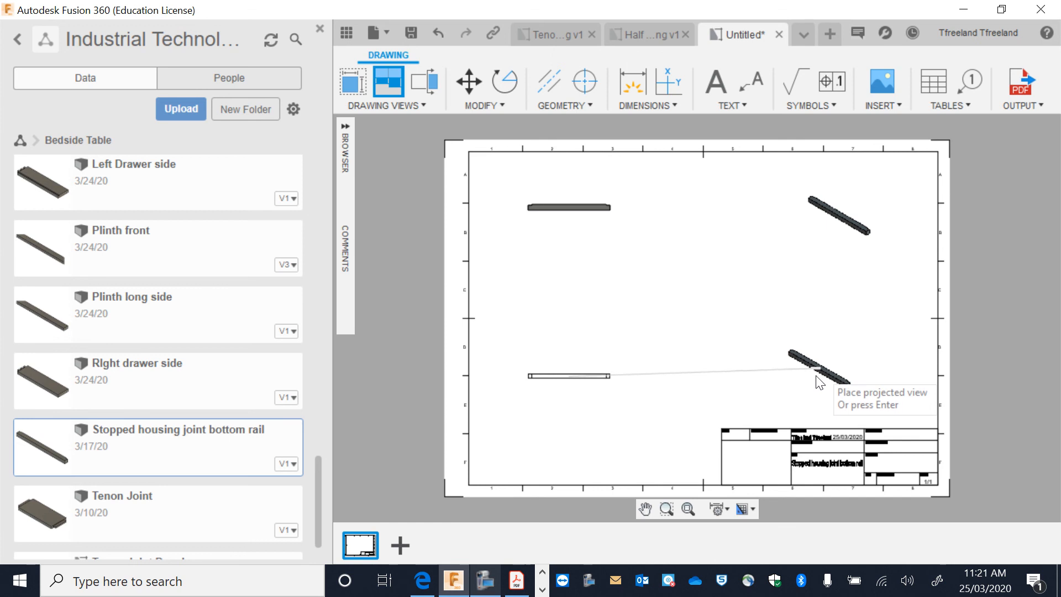
{"action": "left_click", "coordinate": [812, 379]}
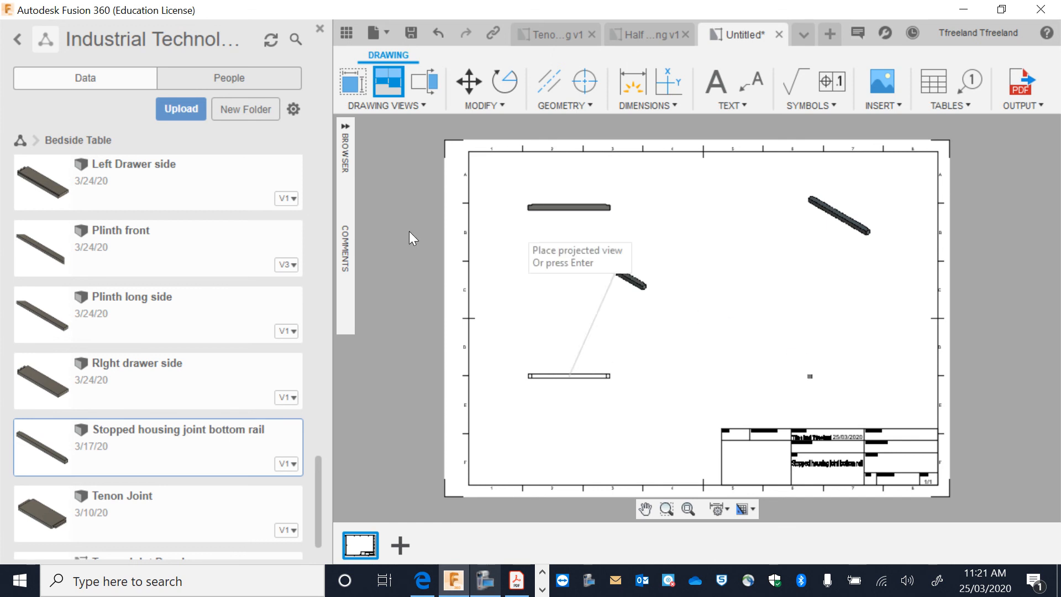
- Dimension the height of the notched right end of the rail's top view, placing the dimension to its right
{"action": "left_click", "coordinate": [638, 94]}
{"action": "scroll", "coordinate": [619, 187], "scroll_direction": "up", "scroll_amount": 5}
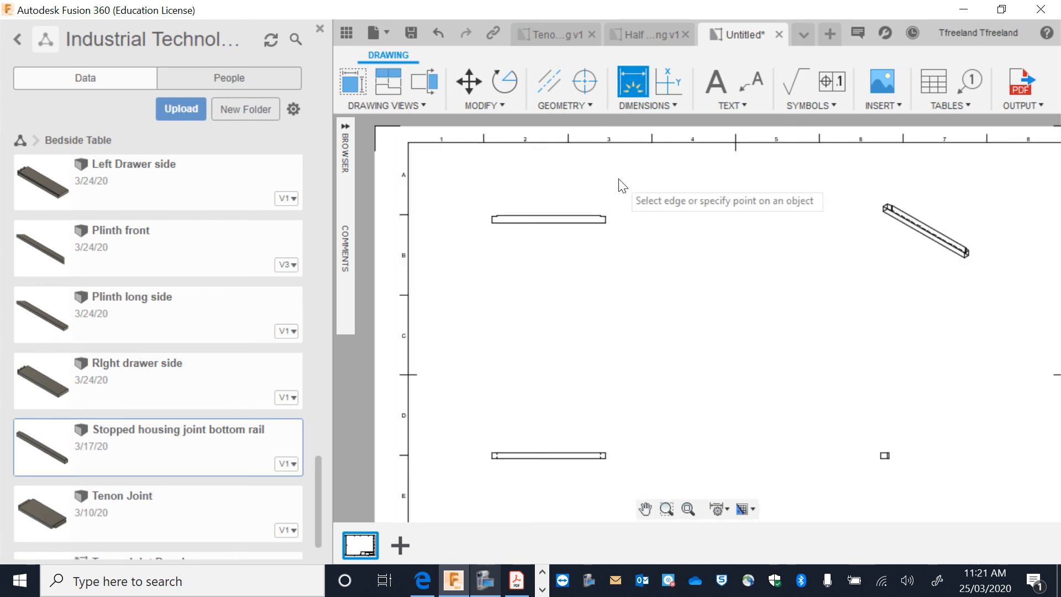
{"action": "left_click", "coordinate": [596, 245]}
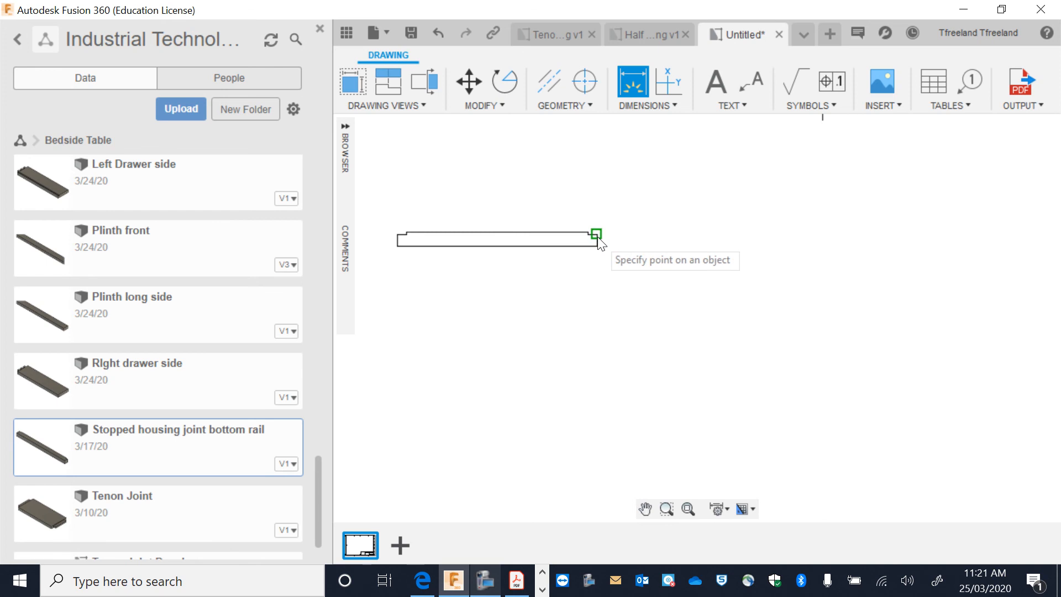
{"action": "left_click", "coordinate": [596, 232]}
{"action": "left_click", "coordinate": [674, 240]}
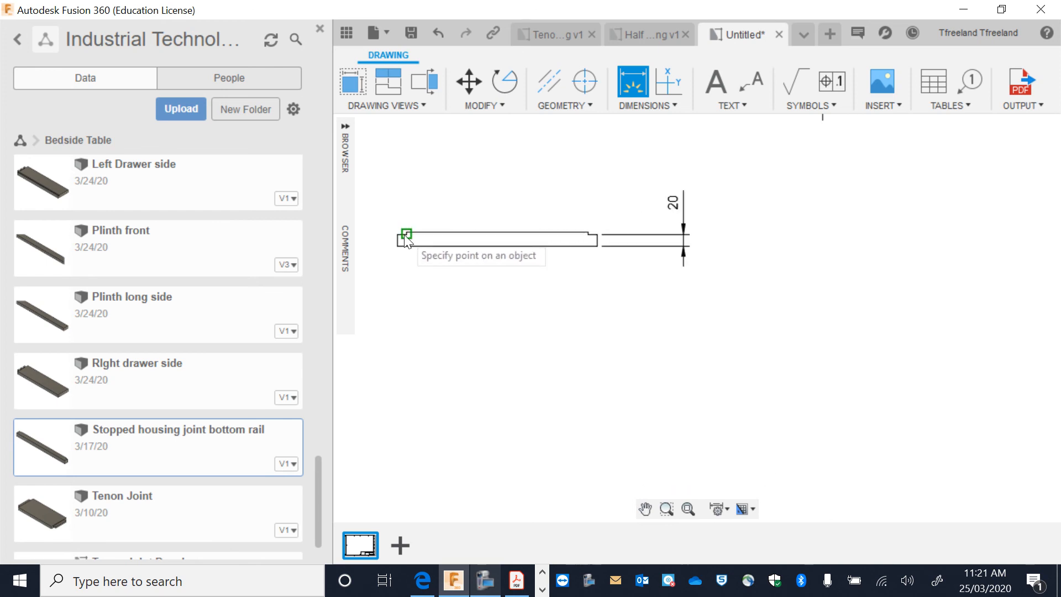
- Dimension the length between the two end shoulders of the rail's top view, placing the dimension above it
{"action": "scroll", "coordinate": [406, 234], "scroll_direction": "up", "scroll_amount": 4}
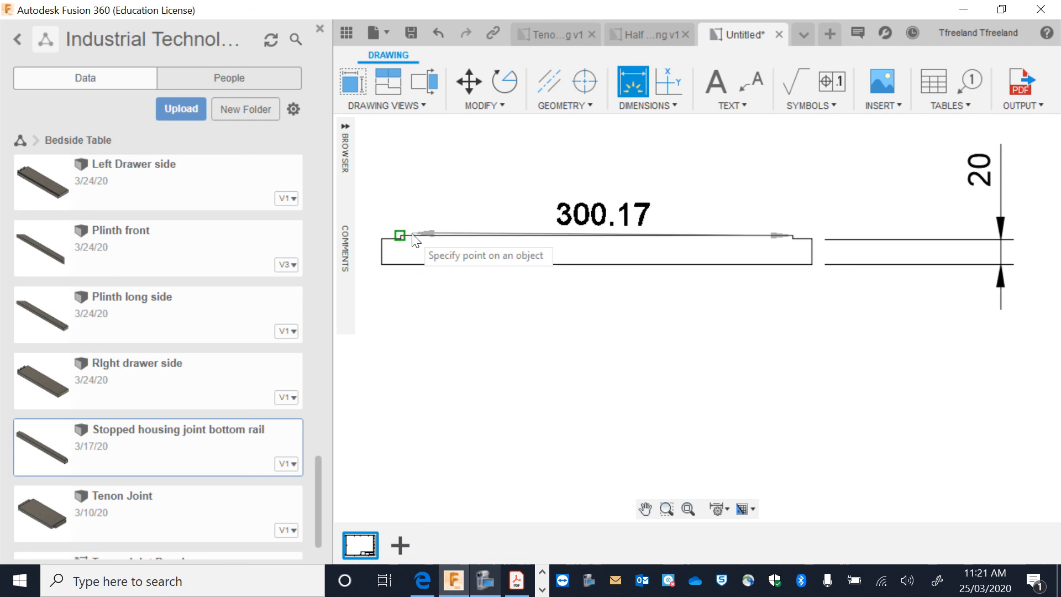
{"action": "left_click", "coordinate": [401, 236]}
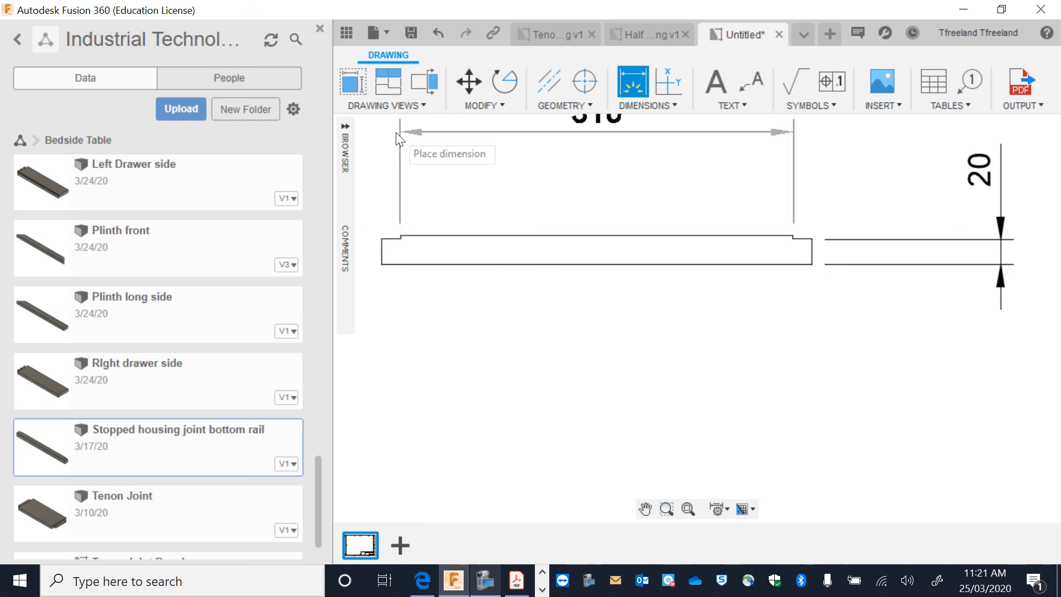
{"action": "left_click", "coordinate": [398, 138]}
- Dimension the rail's overall length in the front view, placing the dimension above the view
{"action": "scroll", "coordinate": [543, 259], "scroll_direction": "down", "scroll_amount": 5}
{"action": "left_click", "coordinate": [646, 509]}
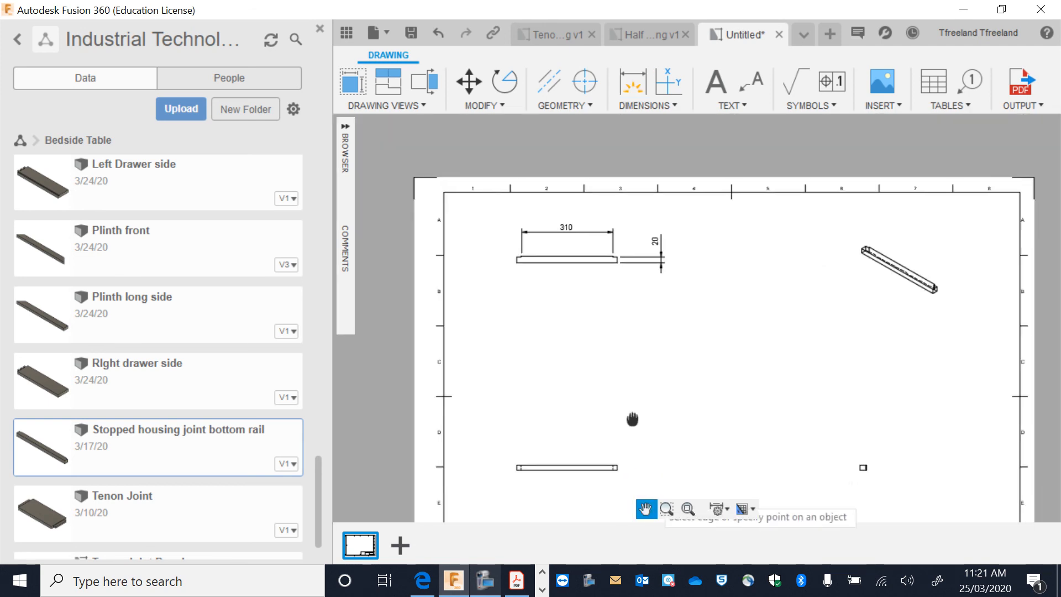
{"action": "left_click_drag", "start_coordinate": [632, 420], "coordinate": [630, 357]}
{"action": "scroll", "coordinate": [629, 357], "scroll_direction": "up", "scroll_amount": 2}
{"action": "left_click", "coordinate": [642, 75]}
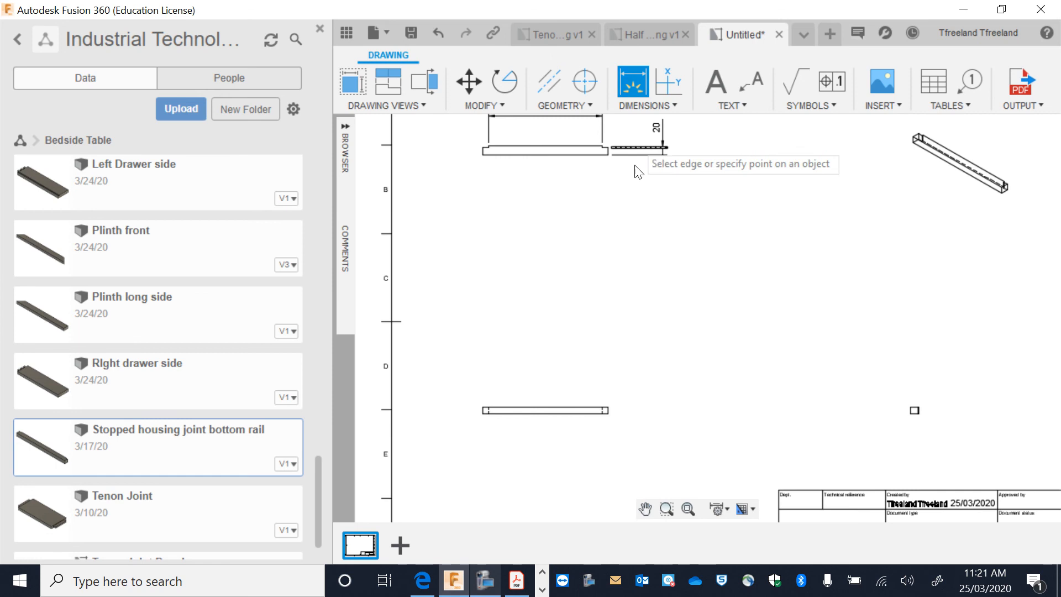
{"action": "left_click", "coordinate": [609, 410]}
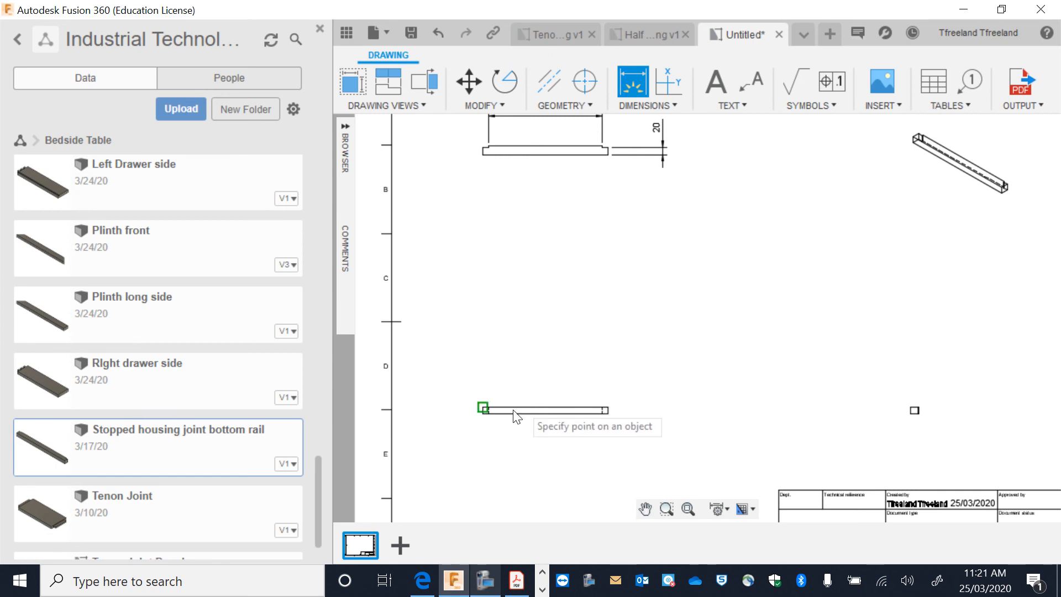
{"action": "left_click", "coordinate": [481, 407]}
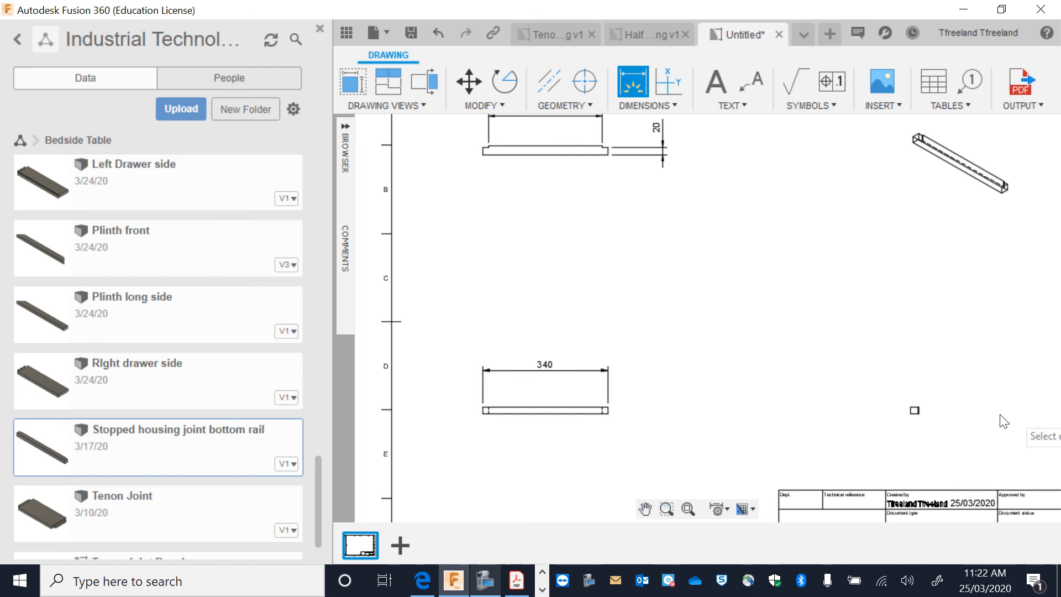
- Dimension the rail's thickness along the left edge of the side view, placing the dimension to its left
{"action": "scroll", "coordinate": [989, 423], "scroll_direction": "up", "scroll_amount": 5}
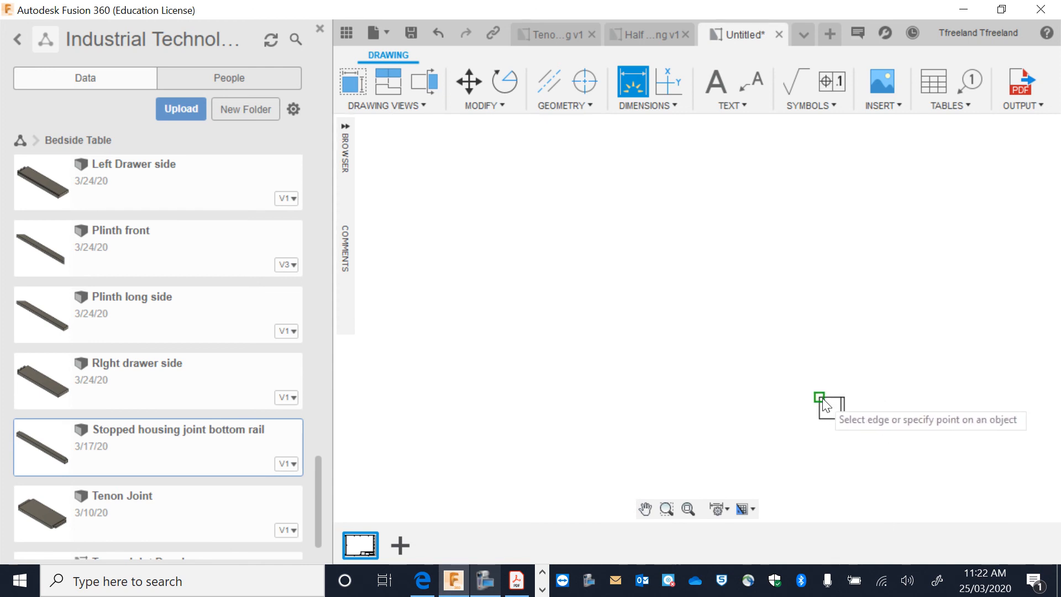
{"action": "left_click", "coordinate": [820, 398]}
{"action": "left_click", "coordinate": [818, 418]}
{"action": "left_click", "coordinate": [709, 405]}
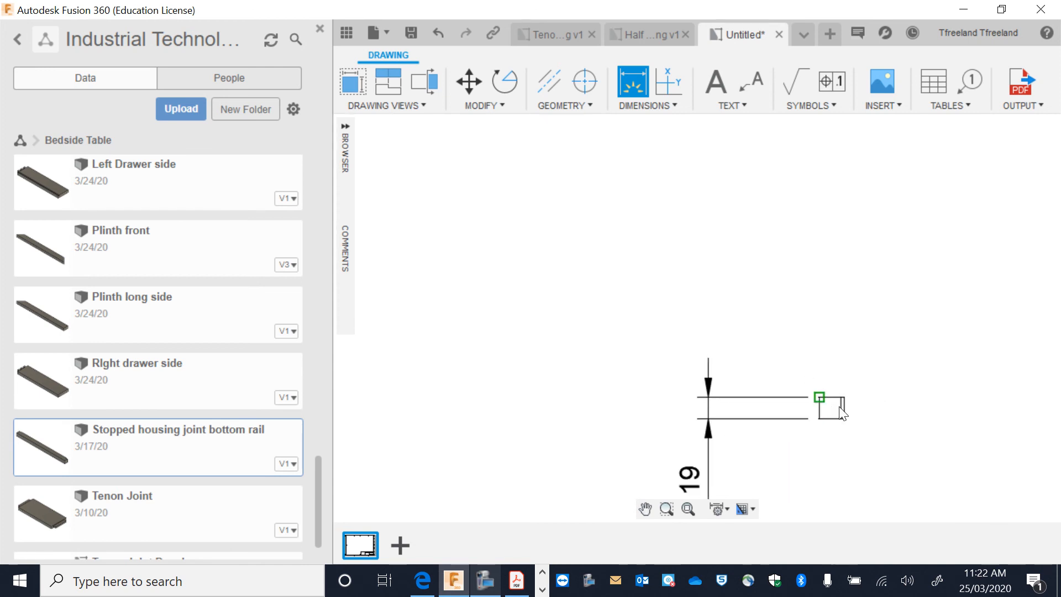
- Dimension the side view's width from its left edge to the inner vertical line, placing the dimension above the view
{"action": "left_click", "coordinate": [820, 397]}
{"action": "left_click", "coordinate": [842, 397]}
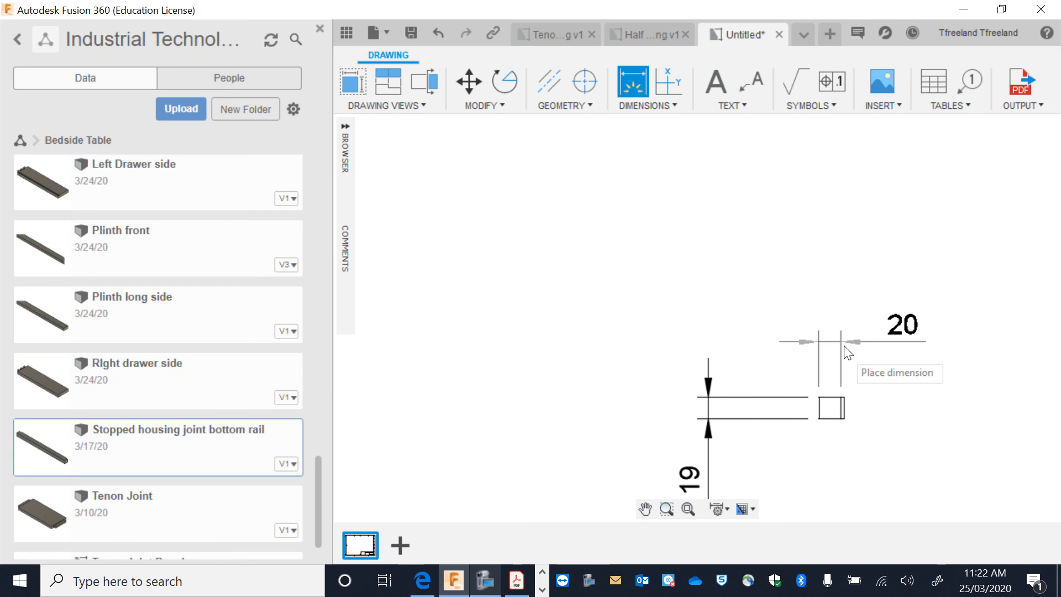
{"action": "left_click", "coordinate": [847, 288]}
{"action": "scroll", "coordinate": [851, 296], "scroll_direction": "down", "scroll_amount": 5}
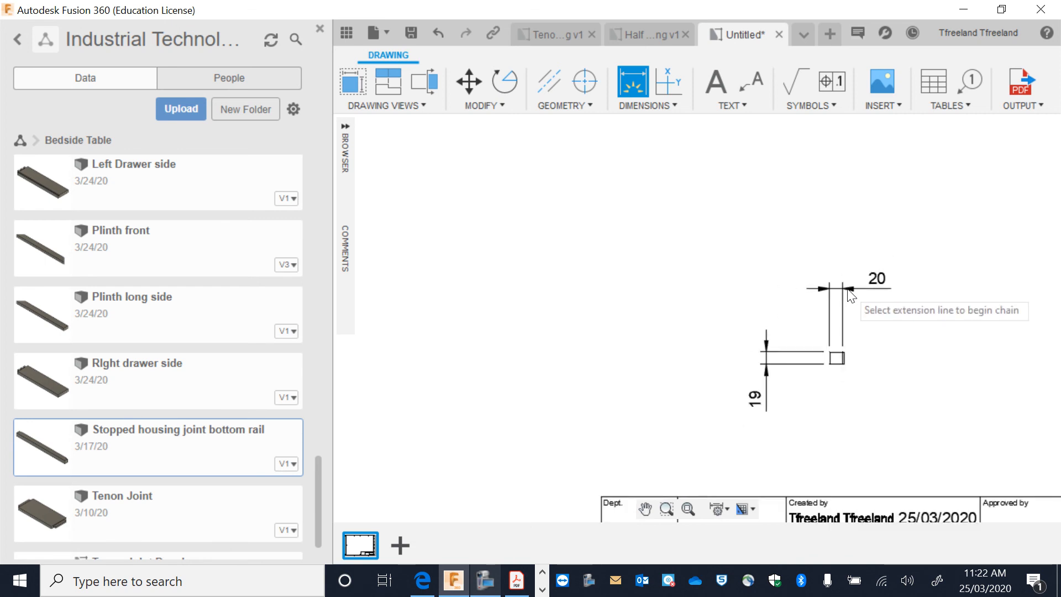
- Delete the width dimension above the side view
{"action": "scroll", "coordinate": [813, 334], "scroll_direction": "up", "scroll_amount": 3}
{"action": "scroll", "coordinate": [884, 321], "scroll_direction": "up", "scroll_amount": 5}
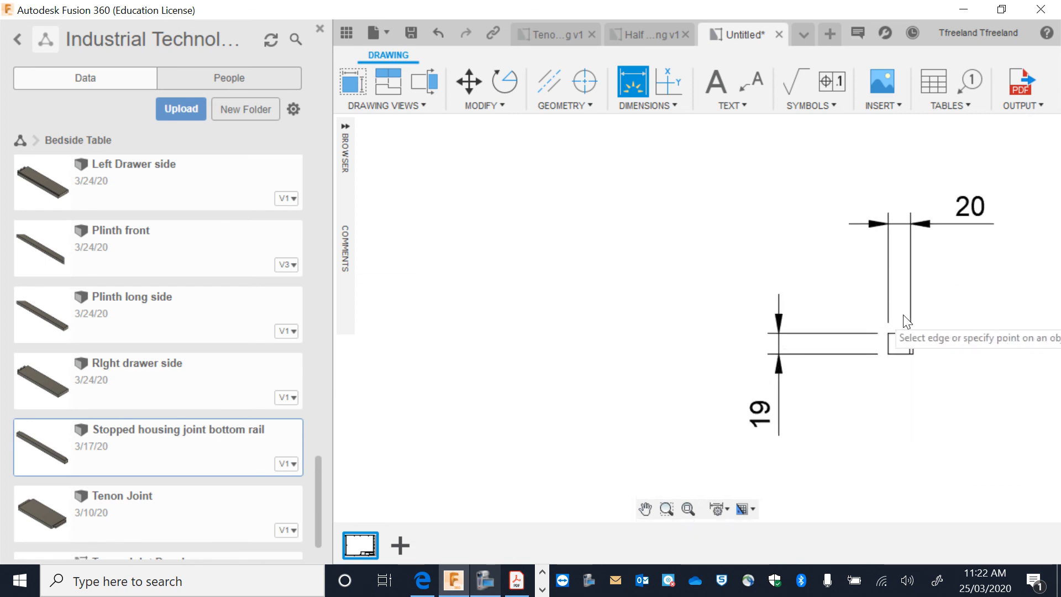
{"action": "key", "text": "Escape"}
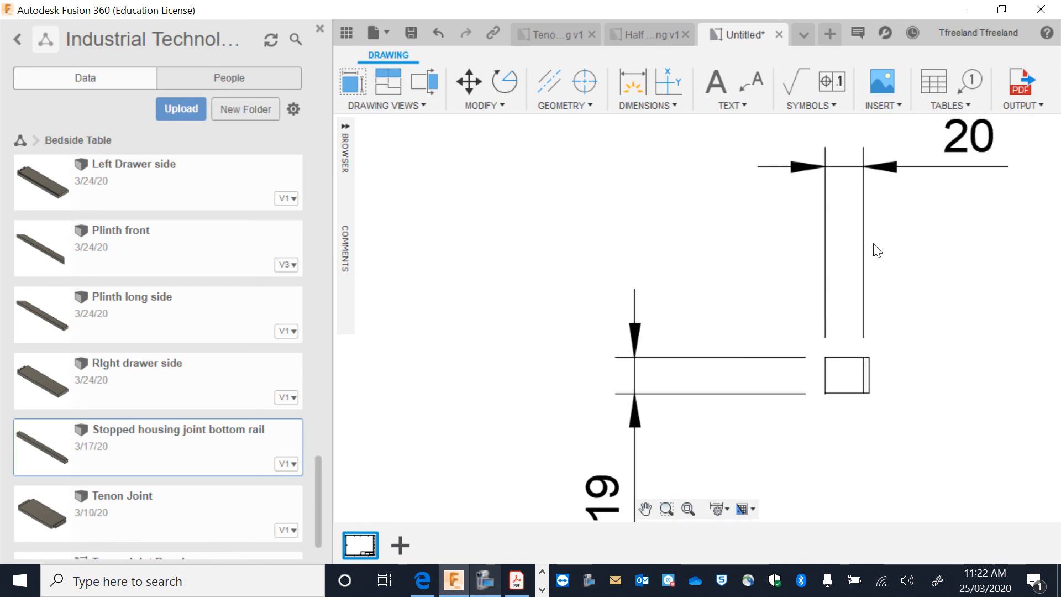
{"action": "left_click", "coordinate": [870, 172]}
{"action": "key", "text": "Delete"}
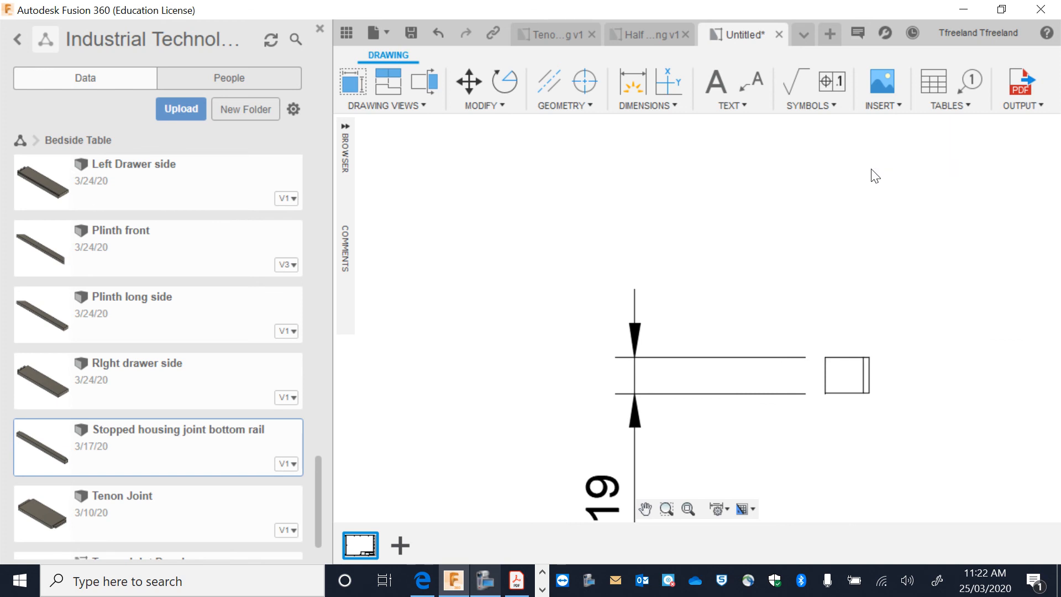
- Dimension the horizontal width of the rail's side view, placing the dimension above the view
{"action": "left_click", "coordinate": [824, 376]}
{"action": "left_click", "coordinate": [865, 373]}
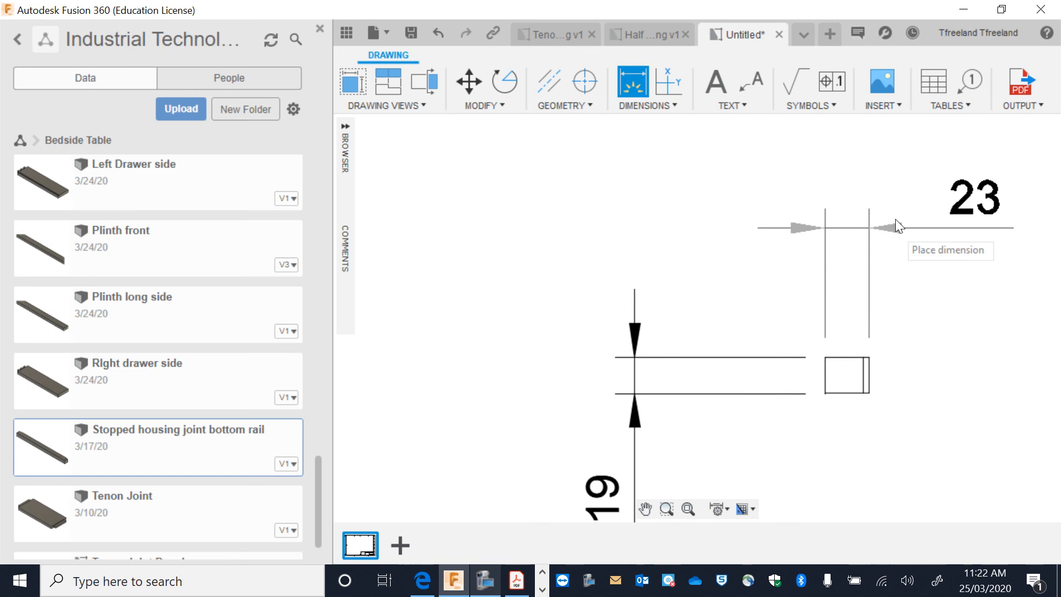
{"action": "left_click", "coordinate": [884, 148]}
{"action": "scroll", "coordinate": [861, 216], "scroll_direction": "down", "scroll_amount": 5}
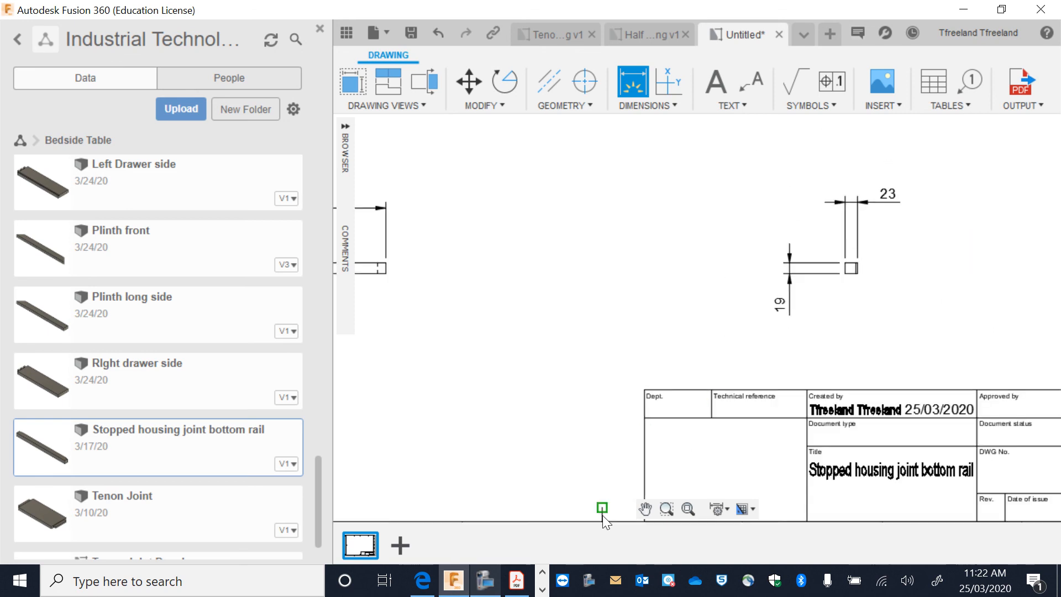
- Dimension the depth of the notch at the rail's left end in the top view, placing it left of the view
{"action": "left_click", "coordinate": [645, 508]}
{"action": "left_click_drag", "start_coordinate": [597, 264], "coordinate": [748, 463]}
{"action": "left_click_drag", "start_coordinate": [575, 157], "coordinate": [714, 316]}
{"action": "left_click", "coordinate": [635, 78]}
{"action": "scroll", "coordinate": [500, 182], "scroll_direction": "up", "scroll_amount": 3}
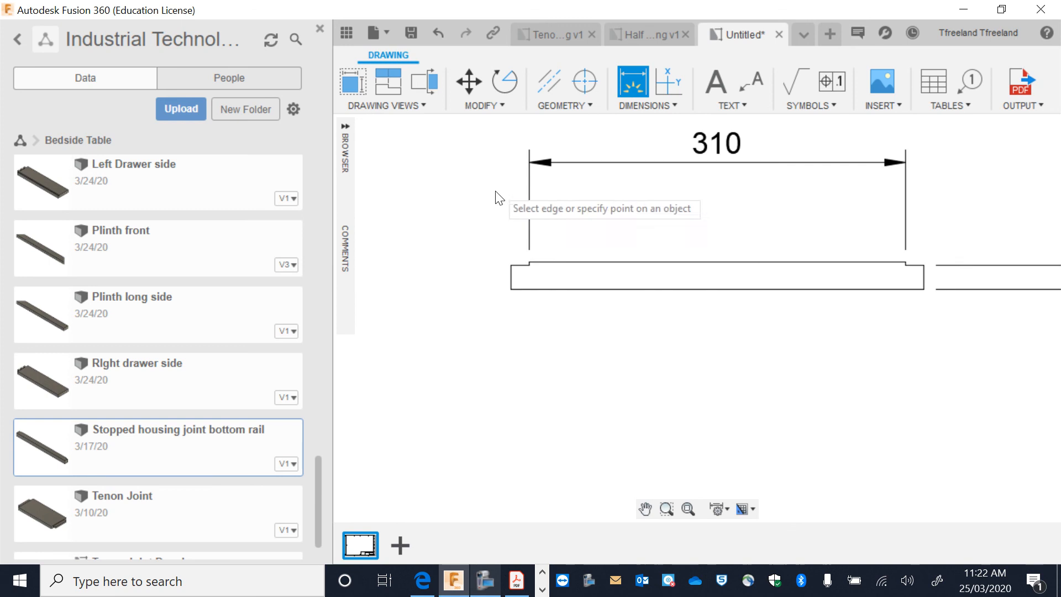
{"action": "left_click", "coordinate": [530, 267]}
{"action": "left_click", "coordinate": [526, 266]}
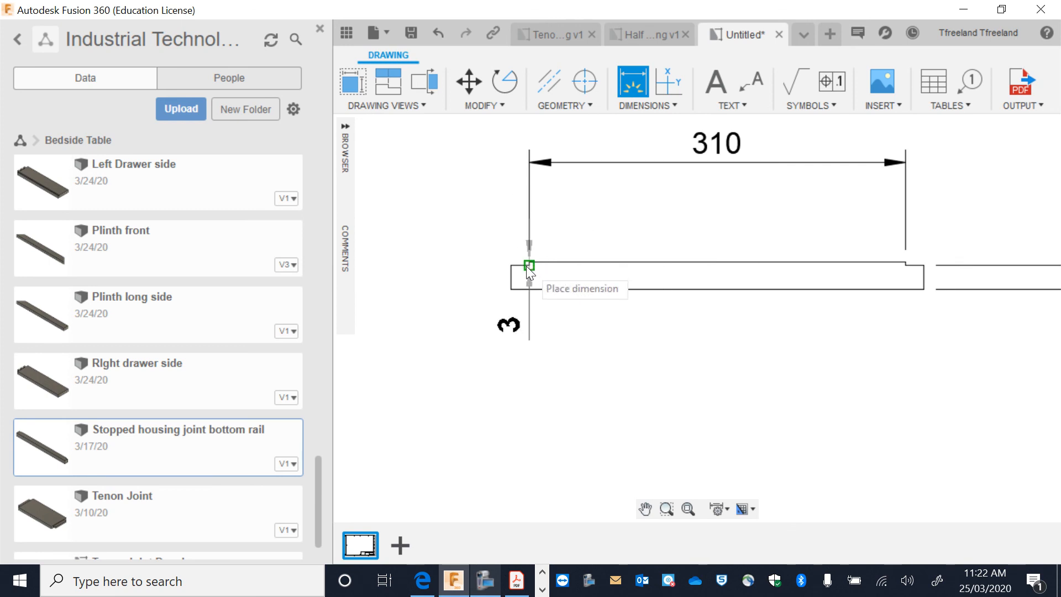
{"action": "left_click", "coordinate": [407, 273]}
{"action": "scroll", "coordinate": [453, 306], "scroll_direction": "down", "scroll_amount": 3}
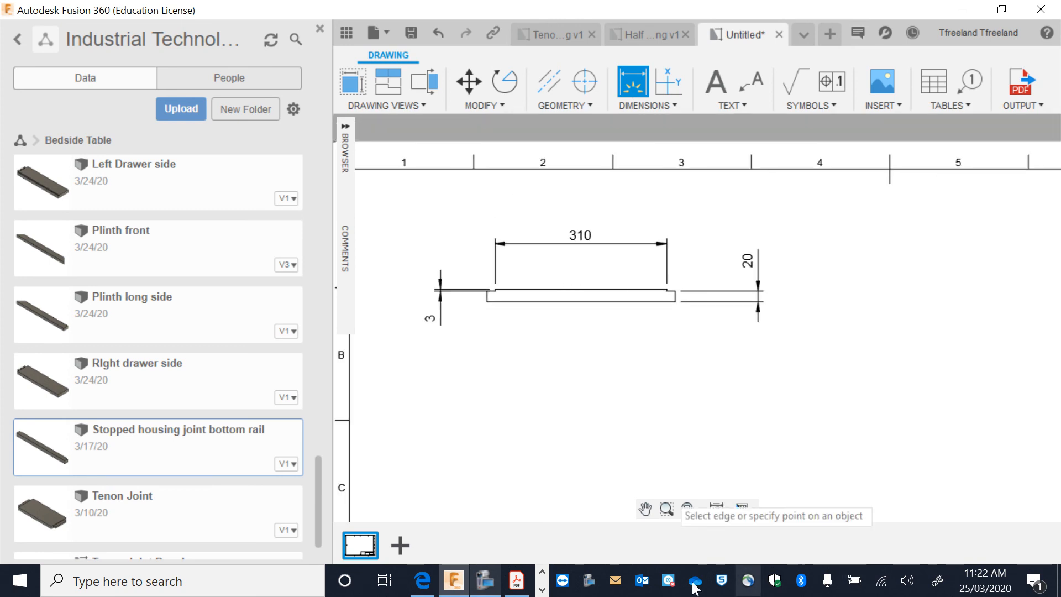
- Dimension the horizontal length of the notch at the right end of the top view, placing it above the view
{"action": "left_click", "coordinate": [646, 508]}
{"action": "mouse_move", "coordinate": [639, 424]}
{"action": "left_mouse_down"}
{"action": "mouse_move", "coordinate": [571, 243]}
{"action": "mouse_move", "coordinate": [606, 219]}
{"action": "mouse_move", "coordinate": [549, 219]}
{"action": "mouse_move", "coordinate": [554, 322]}
{"action": "mouse_move", "coordinate": [575, 268]}
{"action": "mouse_move", "coordinate": [522, 241]}
{"action": "mouse_move", "coordinate": [607, 281]}
{"action": "mouse_move", "coordinate": [620, 366]}
{"action": "left_mouse_up"}
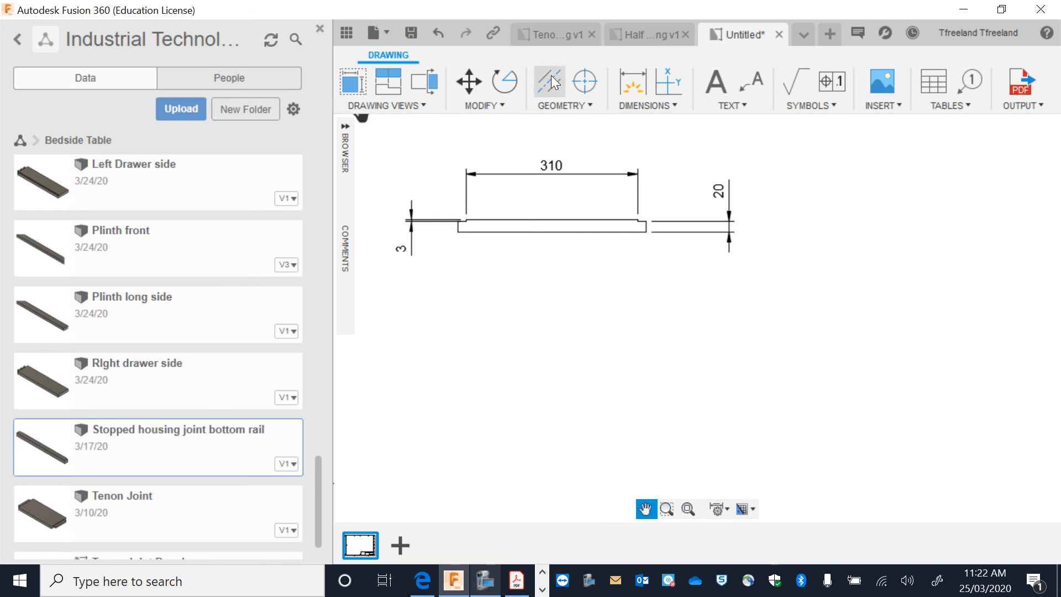
{"action": "left_click", "coordinate": [632, 81]}
{"action": "left_click", "coordinate": [638, 222]}
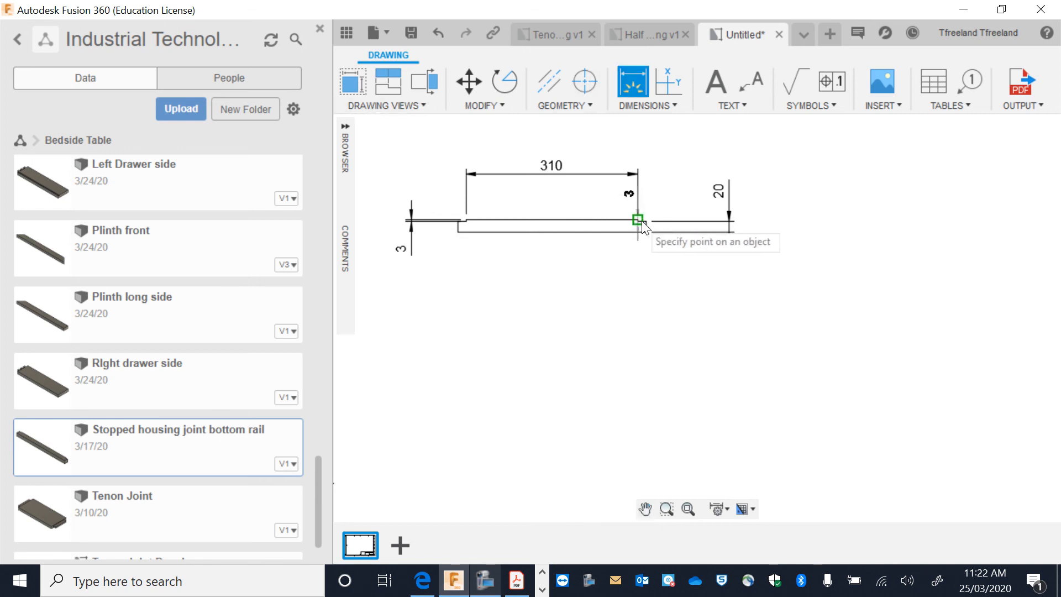
{"action": "left_click", "coordinate": [646, 222]}
{"action": "left_click", "coordinate": [666, 174]}
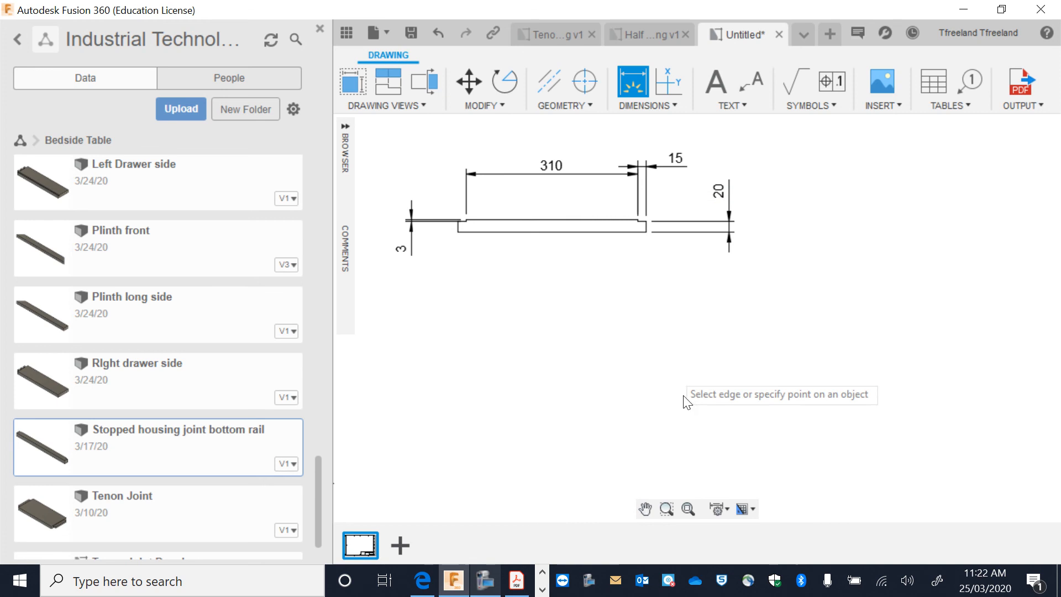
- Add the text label TOP VIEW and position it centrally beneath the top view
{"action": "left_click", "coordinate": [718, 82]}
{"action": "left_click", "coordinate": [478, 279]}
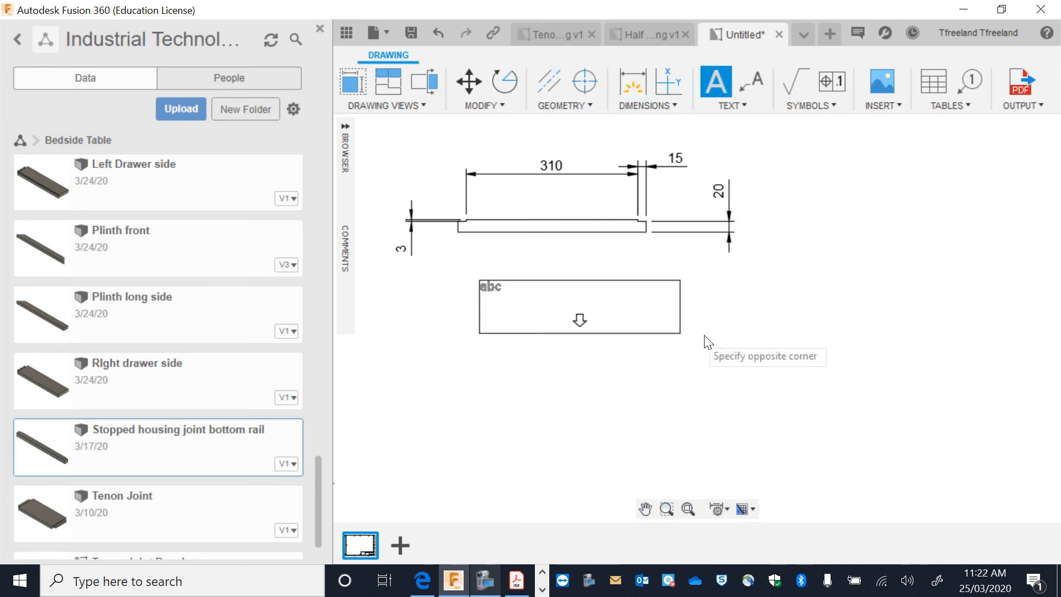
{"action": "left_click", "coordinate": [723, 338]}
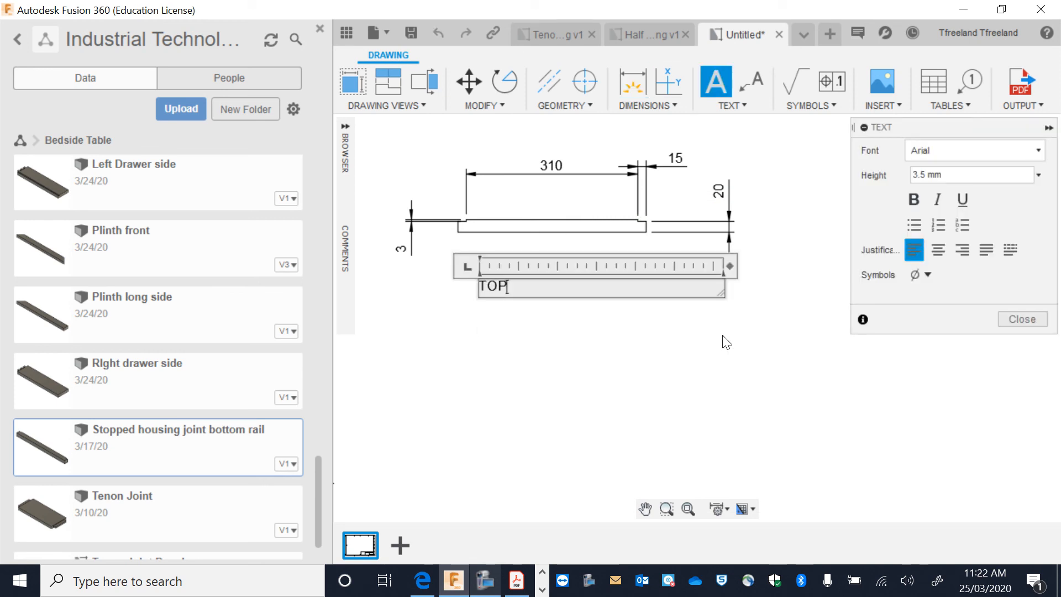
{"action": "left_click", "coordinate": [725, 343]}
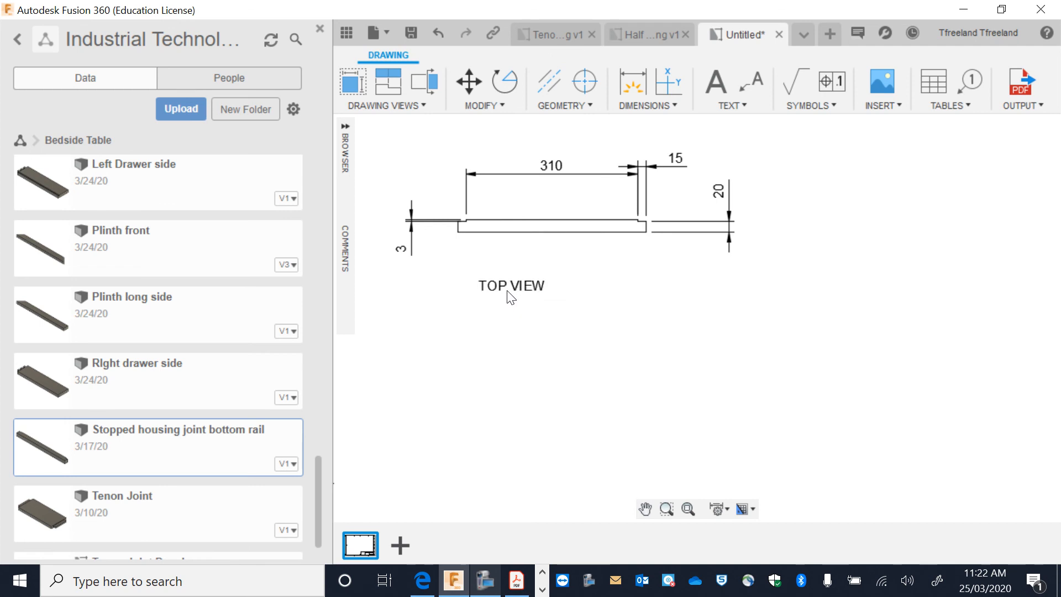
{"action": "left_click_drag", "start_coordinate": [475, 281], "coordinate": [509, 274]}
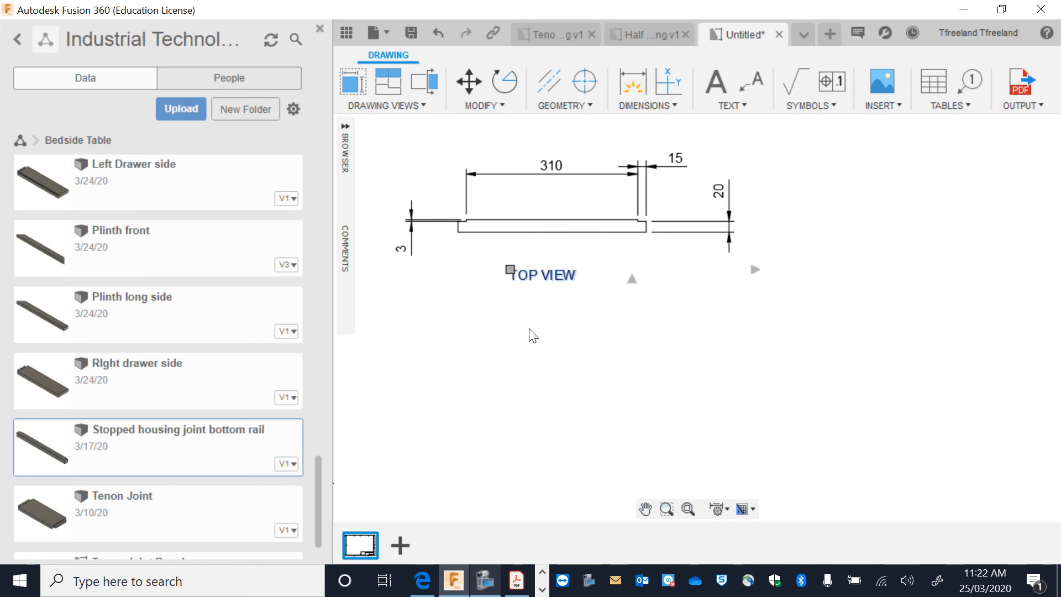
- Add the text label FRONT VIEW beneath the front view
{"action": "scroll", "coordinate": [663, 477], "scroll_direction": "down", "scroll_amount": 3}
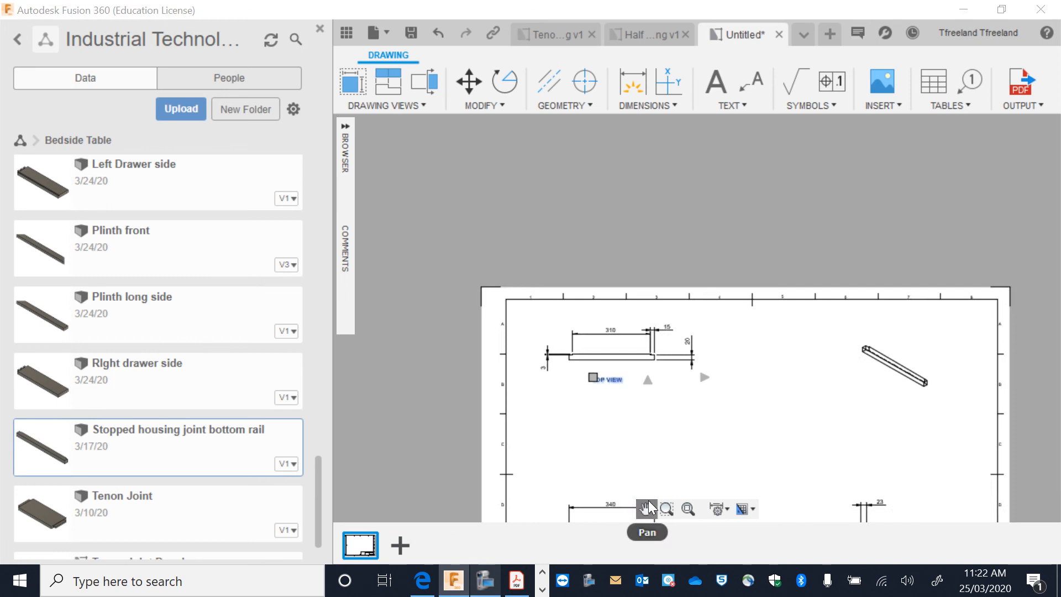
{"action": "left_click", "coordinate": [645, 508]}
{"action": "left_click_drag", "start_coordinate": [636, 316], "coordinate": [612, 295]}
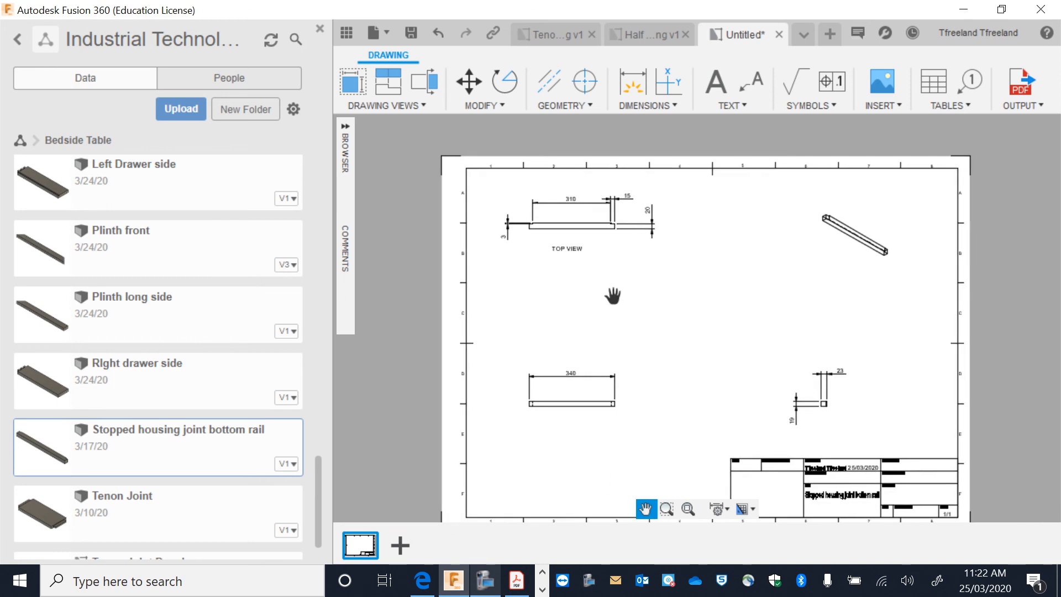
{"action": "left_click", "coordinate": [708, 93]}
{"action": "left_click", "coordinate": [554, 422]}
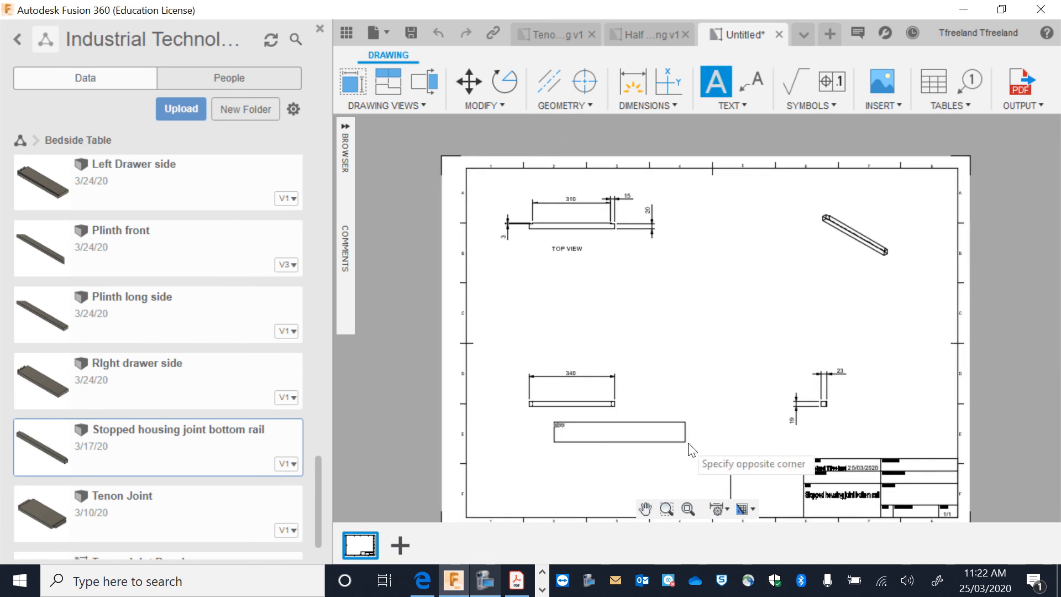
{"action": "left_click", "coordinate": [692, 448]}
{"action": "type", "text": "FRONT VIEW"}
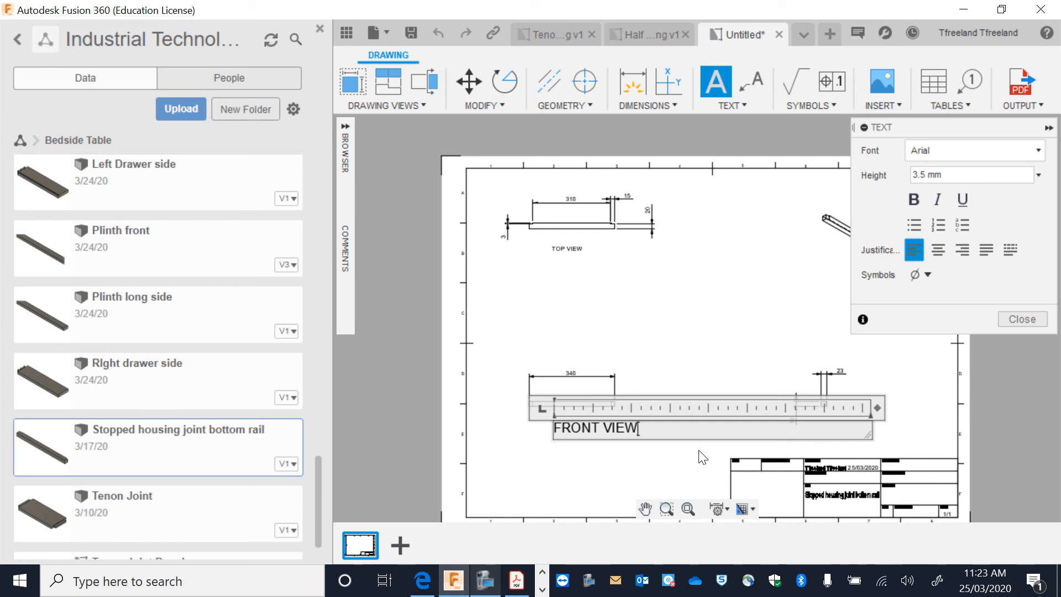
{"action": "left_click", "coordinate": [702, 457]}
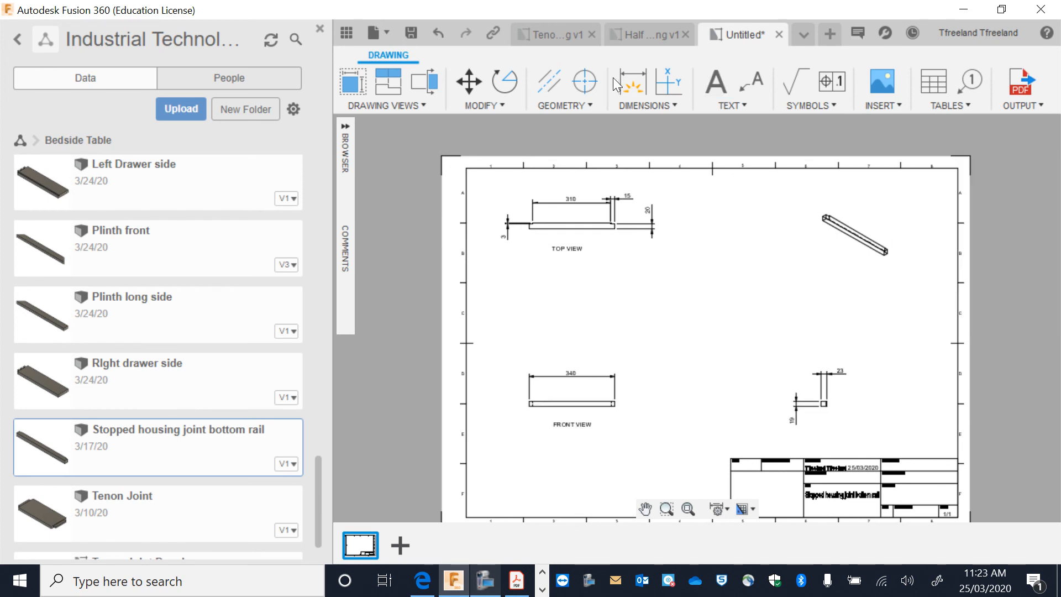
- Add the text label SIDE VIEW and move it horizontally so it sits directly beneath the side view
{"action": "left_click", "coordinate": [731, 84]}
{"action": "left_click", "coordinate": [762, 426]}
{"action": "left_click", "coordinate": [922, 445]}
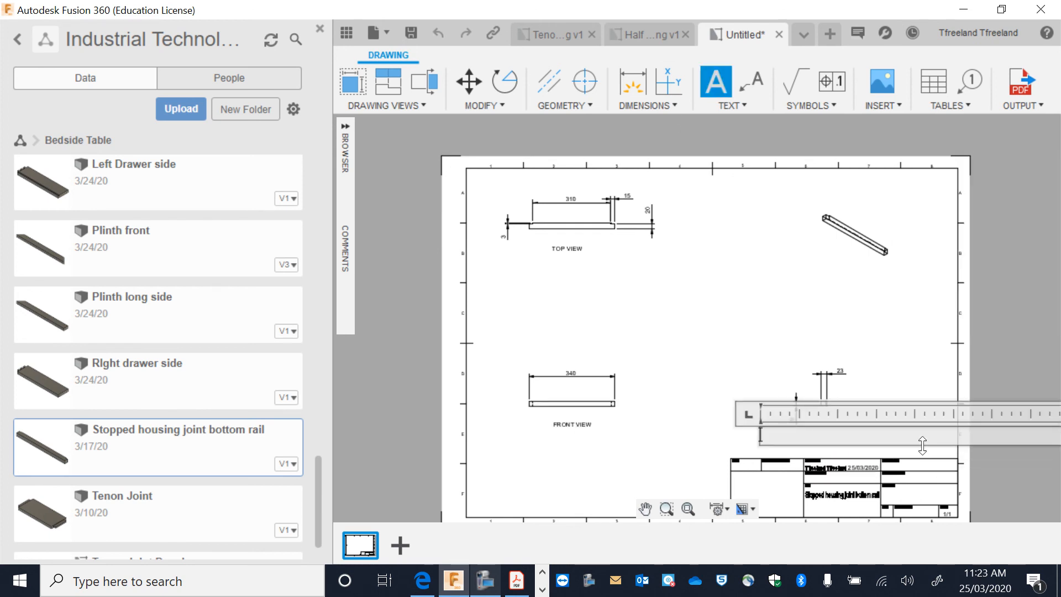
{"action": "type", "text": "SIDE VIEW"}
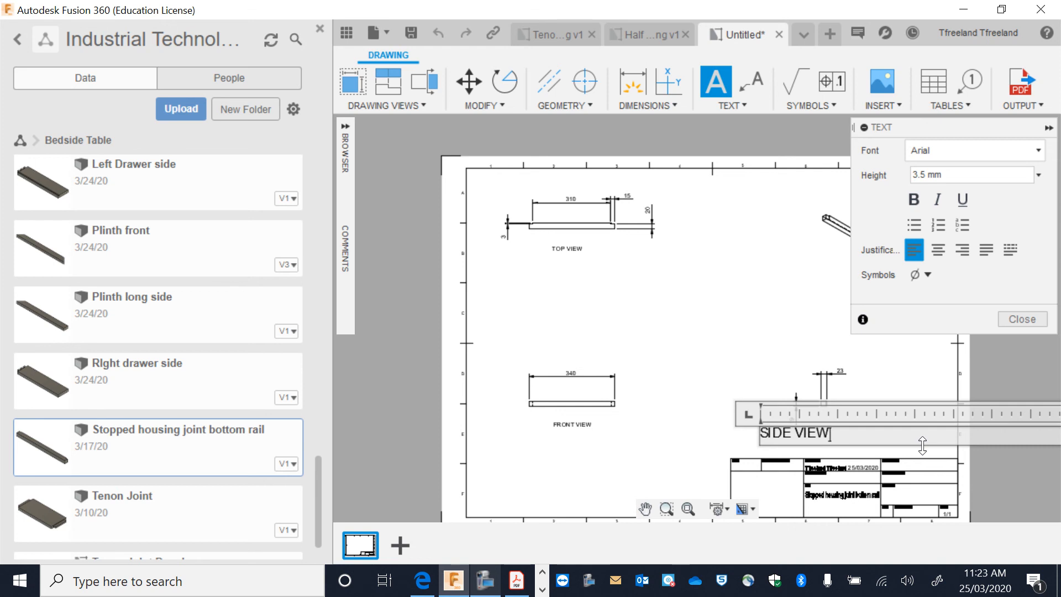
{"action": "scroll", "coordinate": [922, 446], "scroll_direction": "down", "scroll_amount": 1}
{"action": "left_click", "coordinate": [896, 353]}
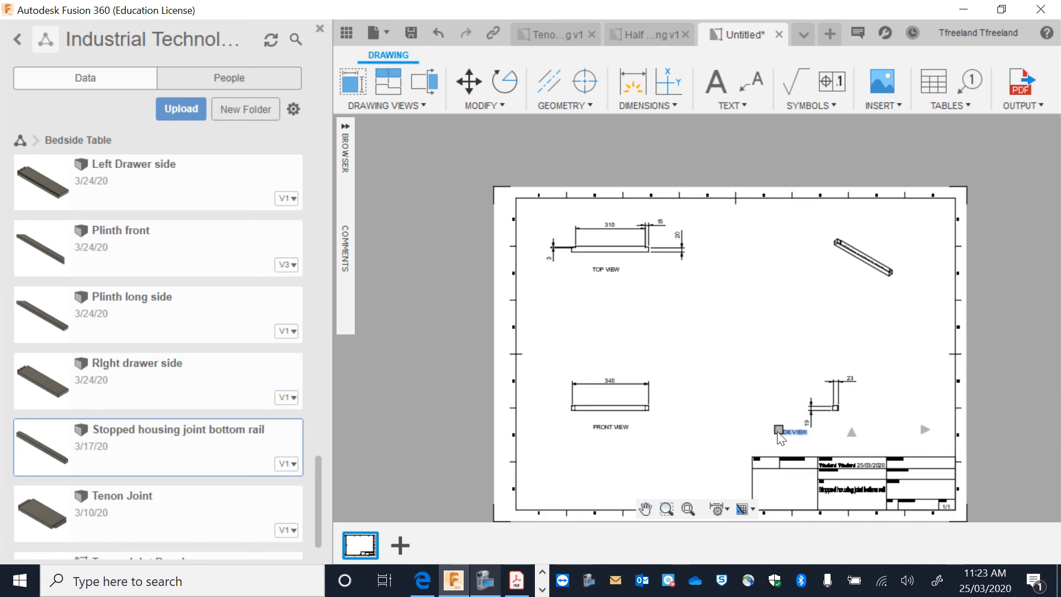
{"action": "left_click", "coordinate": [778, 429]}
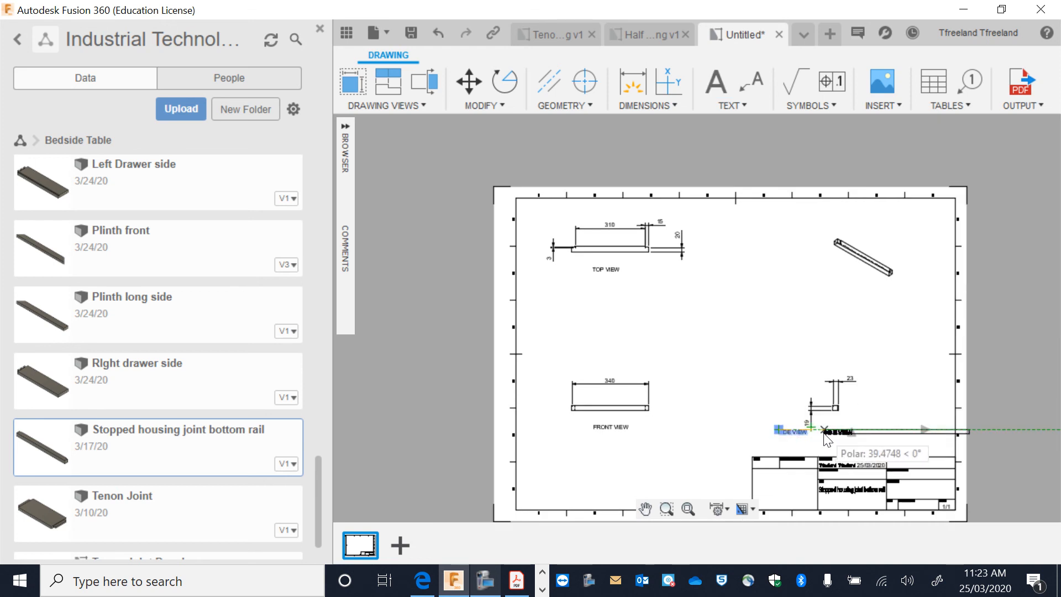
{"action": "left_click", "coordinate": [824, 430]}
- Open the title block for editing and remove the duplicated name from the Created by field
{"action": "double_click", "coordinate": [840, 465]}
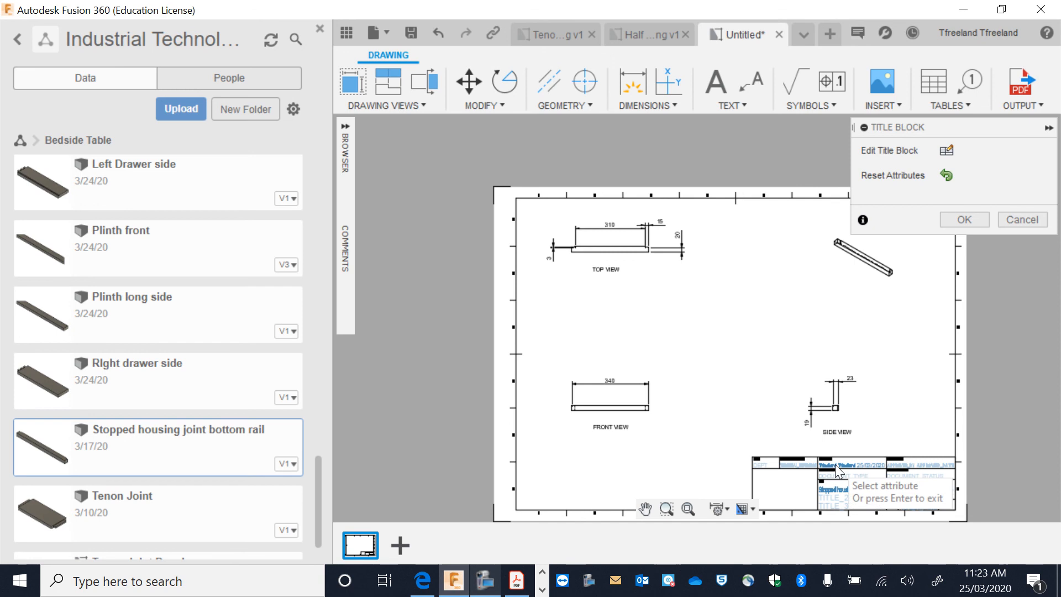
{"action": "scroll", "coordinate": [835, 465], "scroll_direction": "up", "scroll_amount": 1}
{"action": "scroll", "coordinate": [835, 464], "scroll_direction": "up", "scroll_amount": 4}
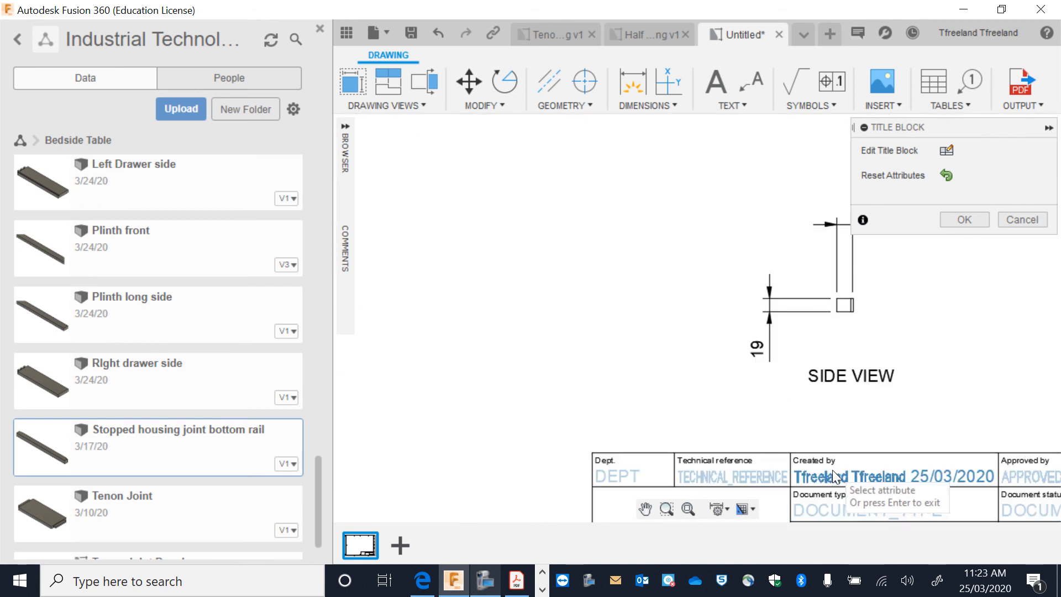
{"action": "left_click", "coordinate": [645, 509]}
{"action": "left_click_drag", "start_coordinate": [691, 462], "coordinate": [477, 310]}
{"action": "key", "text": "Escape"}
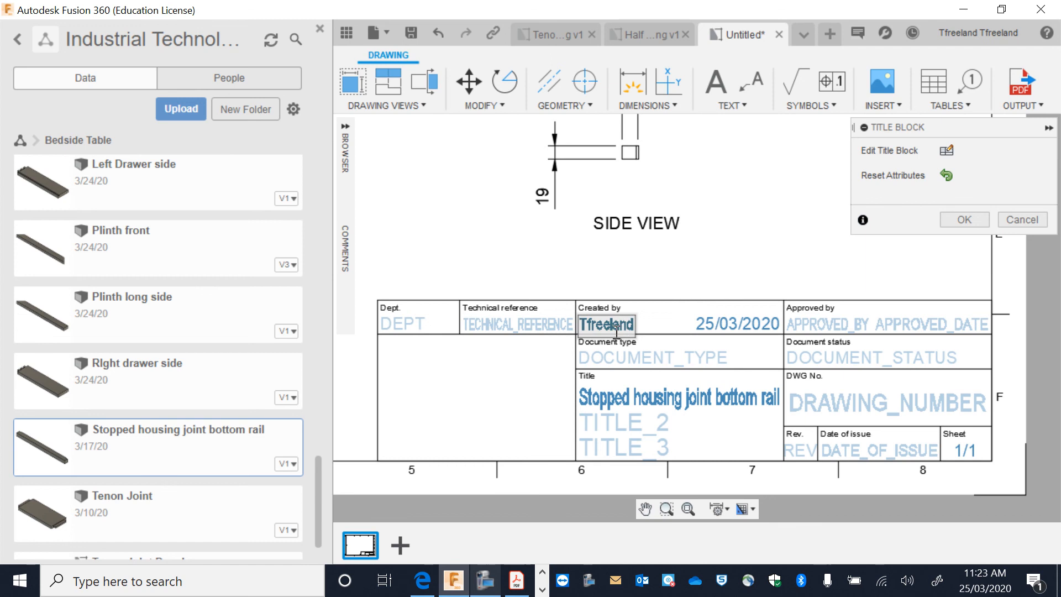
- Clear the first title line and enter Stopped housing joint bottom rail on the second title line
{"action": "double_click", "coordinate": [612, 393]}
{"action": "left_click", "coordinate": [611, 418]}
{"action": "double_click", "coordinate": [610, 420]}
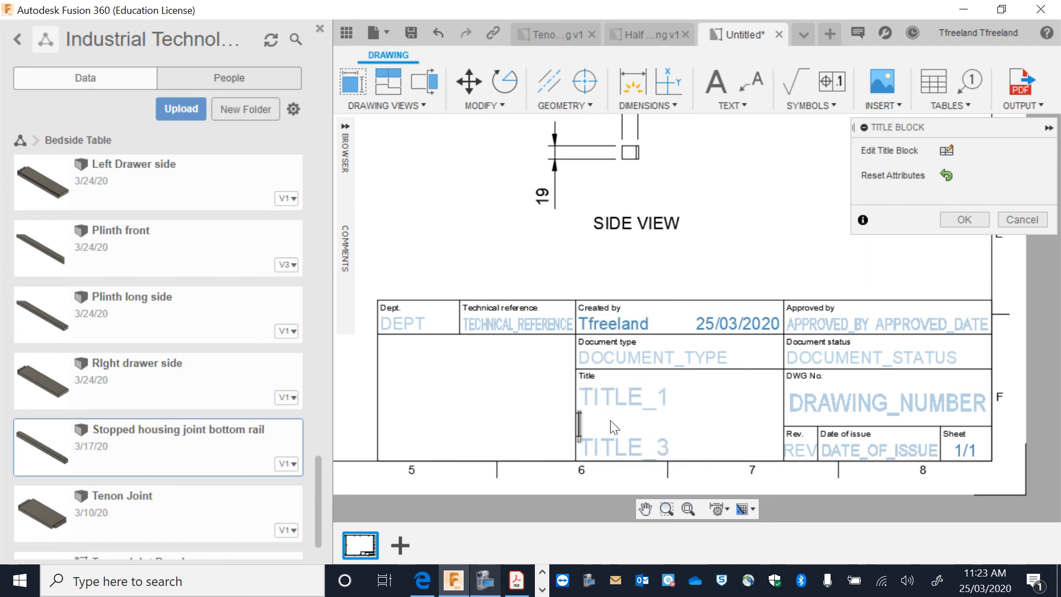
{"action": "type", "text": "Stopped housing joint bottom rail"}
- Enter Bedside Table on the first title line and apply the title block changes
{"action": "left_click", "coordinate": [611, 396]}
{"action": "double_click", "coordinate": [612, 401]}
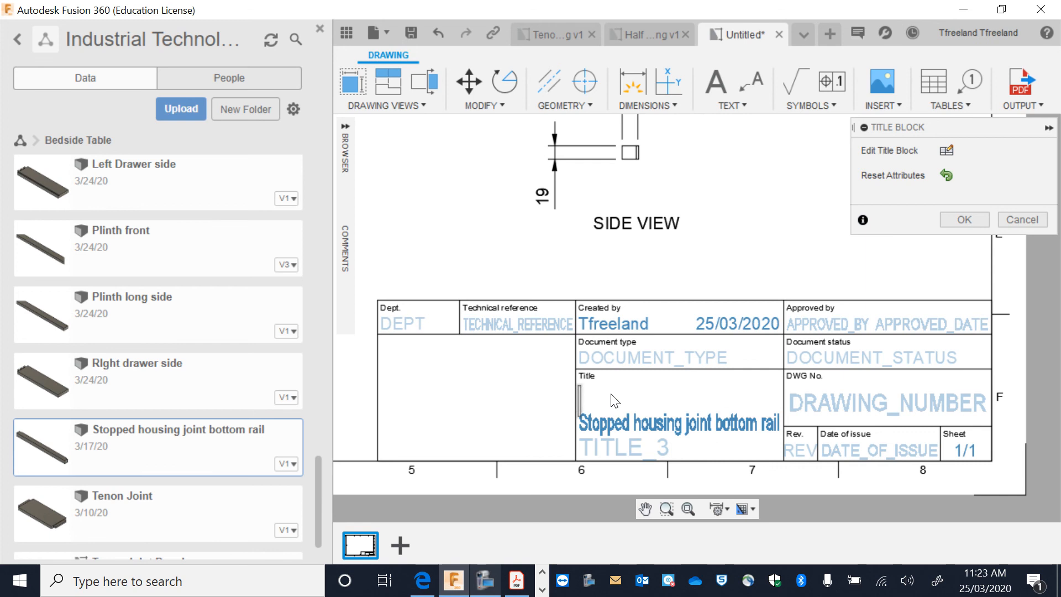
{"action": "key", "text": "BackSpace"}
{"action": "key", "text": "BackSpace"}
{"action": "key", "text": "BackSpace"}
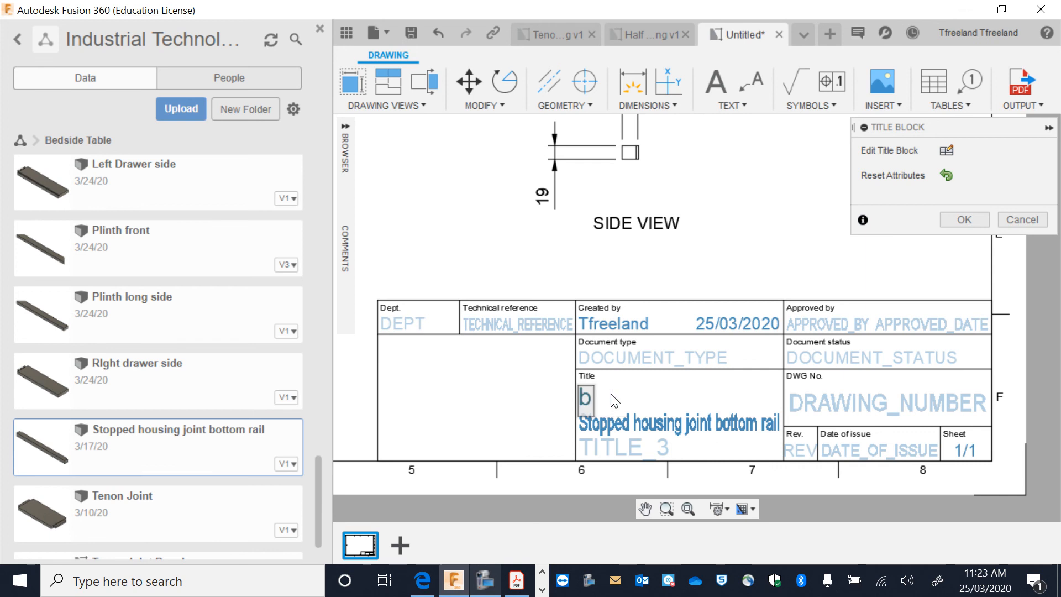
{"action": "type", "text": "Bedside"}
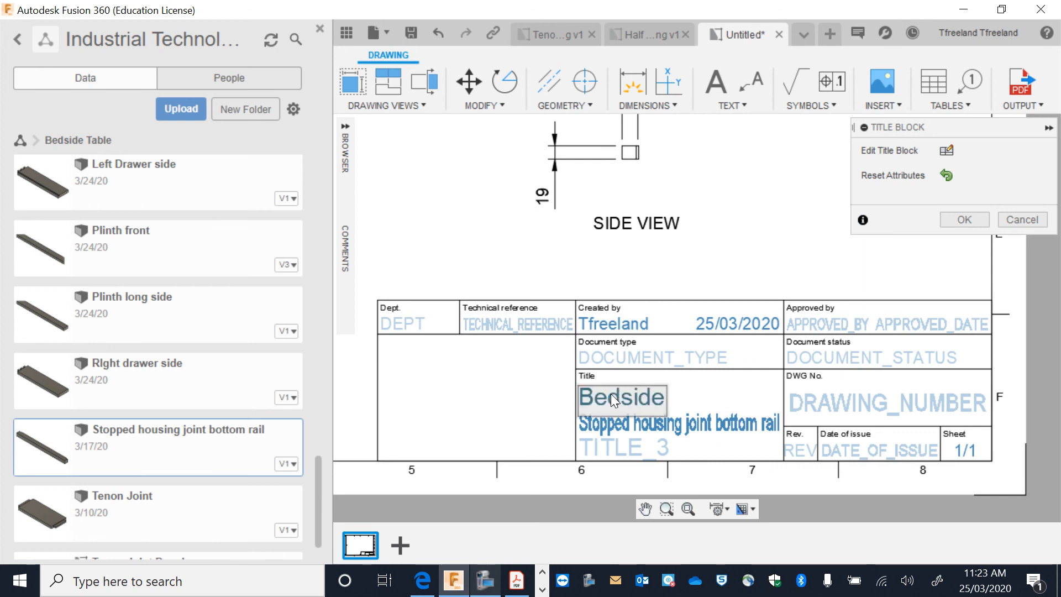
{"action": "type", "text": " Table"}
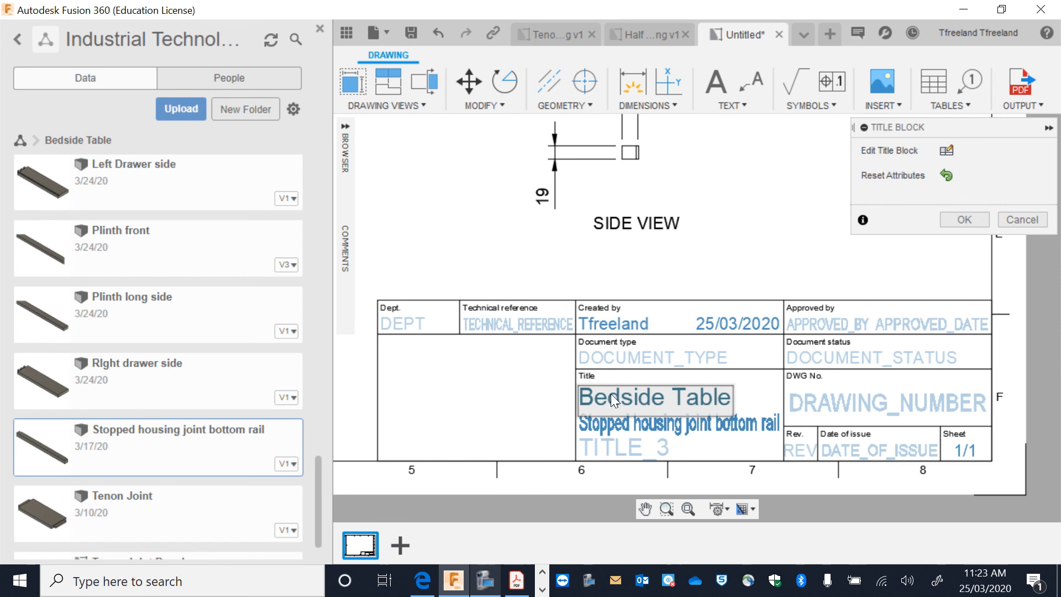
{"action": "left_click", "coordinate": [960, 219]}
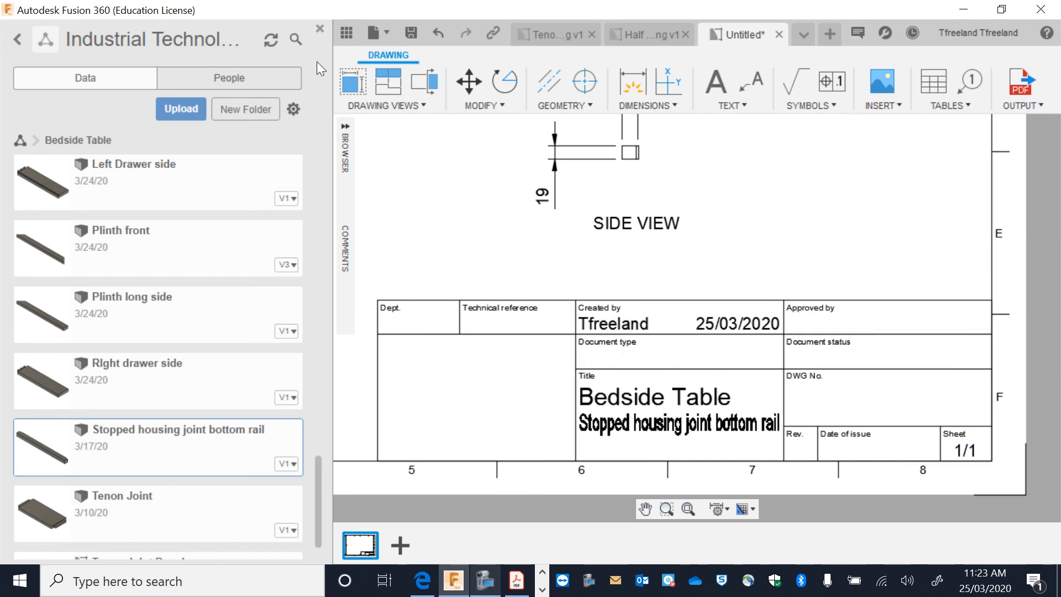
- Save the stopped housing joint bottom rail drawing under its suggested name
{"action": "left_click", "coordinate": [406, 33]}
{"action": "left_click", "coordinate": [790, 354]}
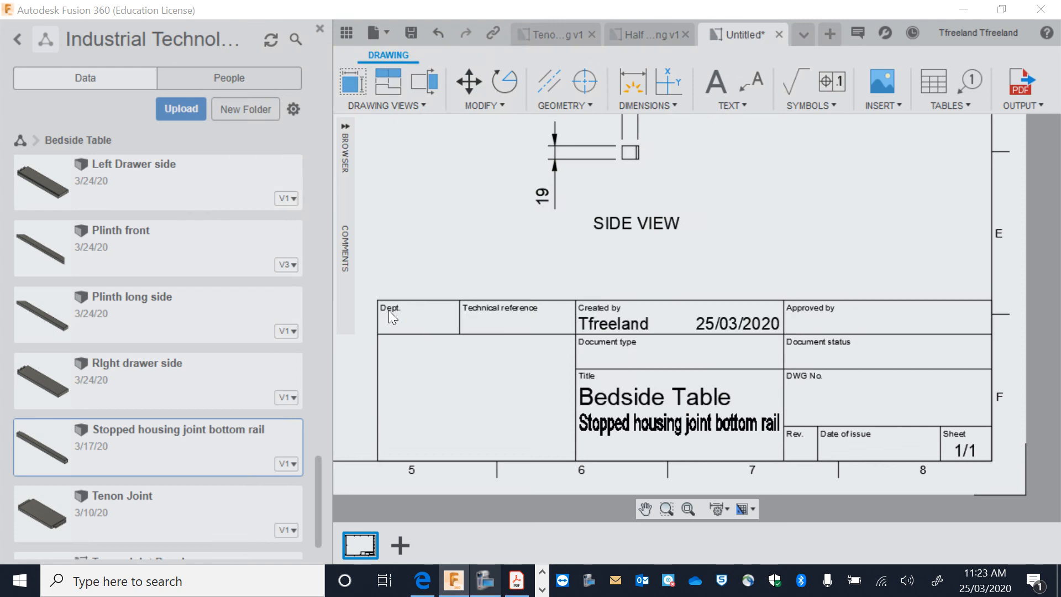
- Create a new drawing from the Completed drawer design in the Bedside Table project
{"action": "scroll", "coordinate": [247, 321], "scroll_direction": "up", "scroll_amount": 15}
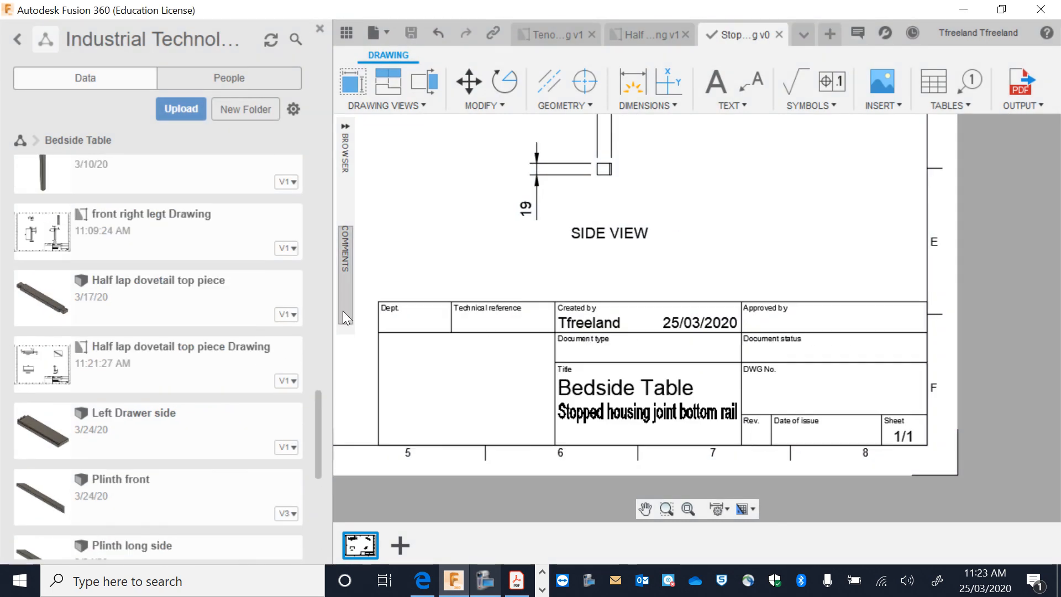
{"action": "scroll", "coordinate": [182, 409], "scroll_direction": "up", "scroll_amount": 3}
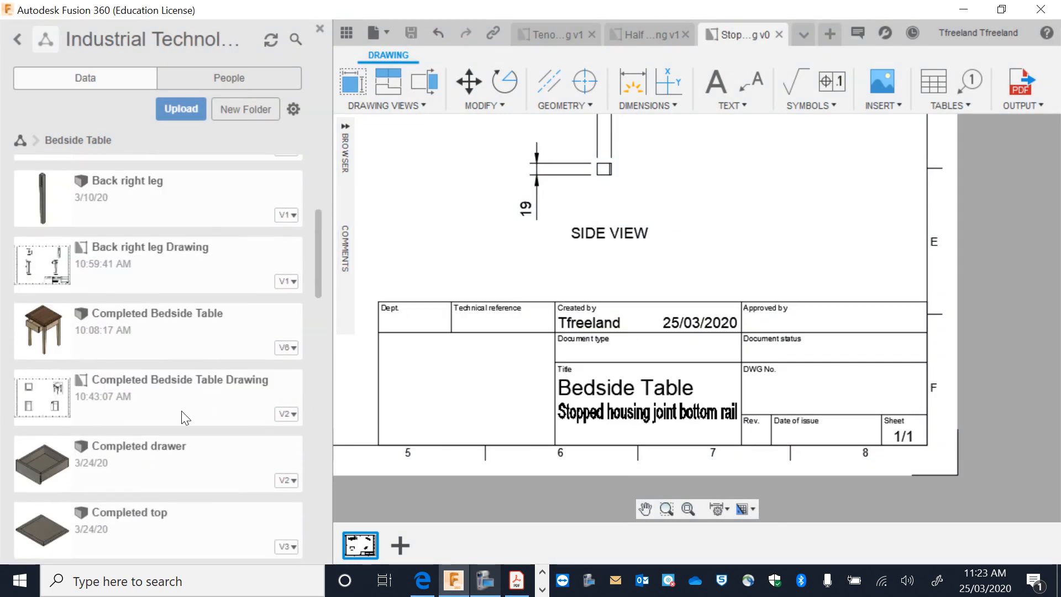
{"action": "scroll", "coordinate": [182, 442], "scroll_direction": "down", "scroll_amount": 1}
{"action": "right_click", "coordinate": [176, 393]}
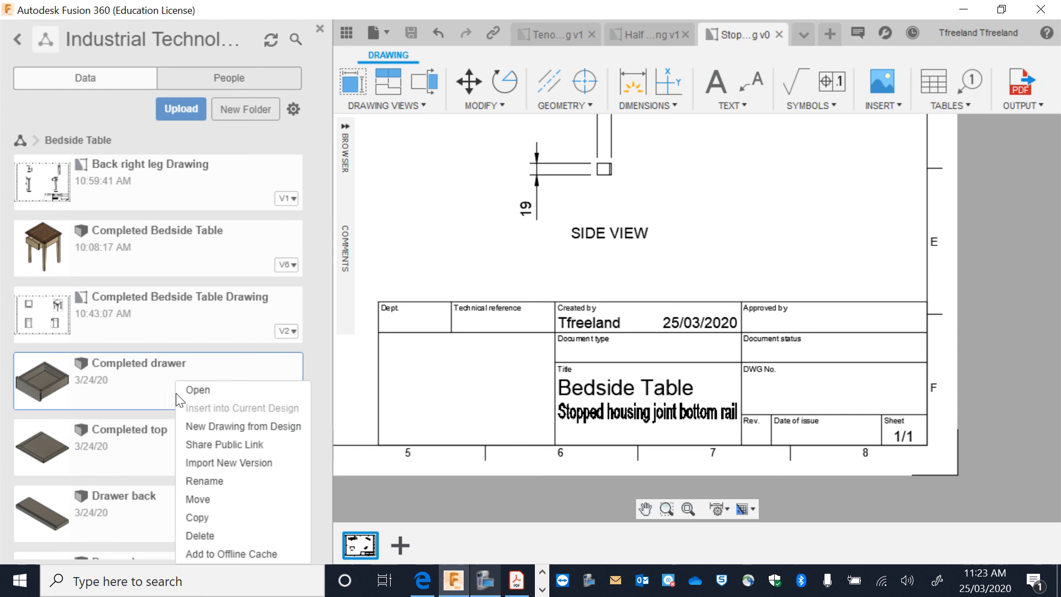
{"action": "left_click", "coordinate": [216, 426]}
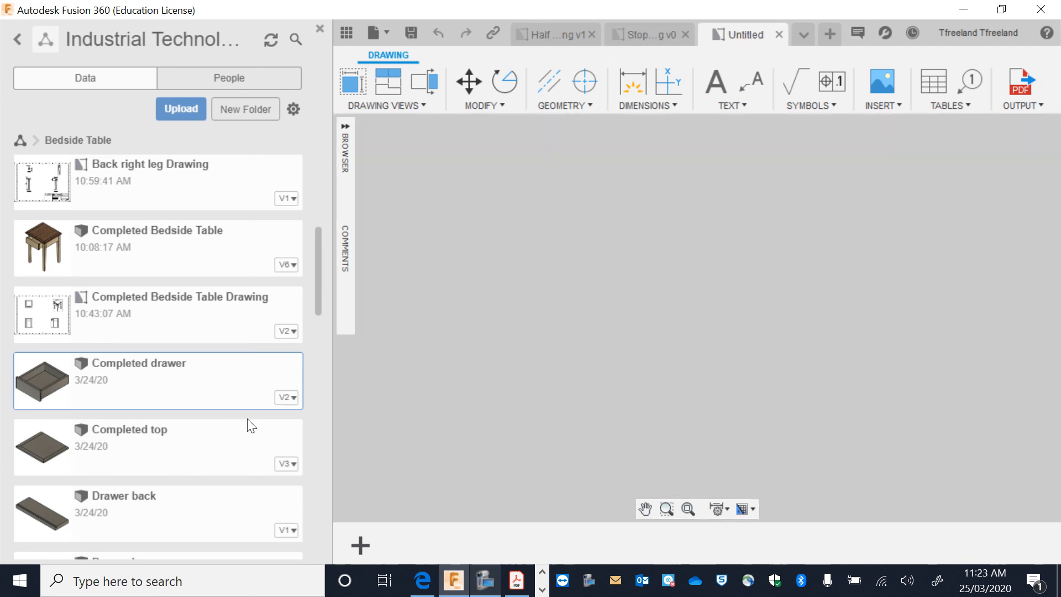
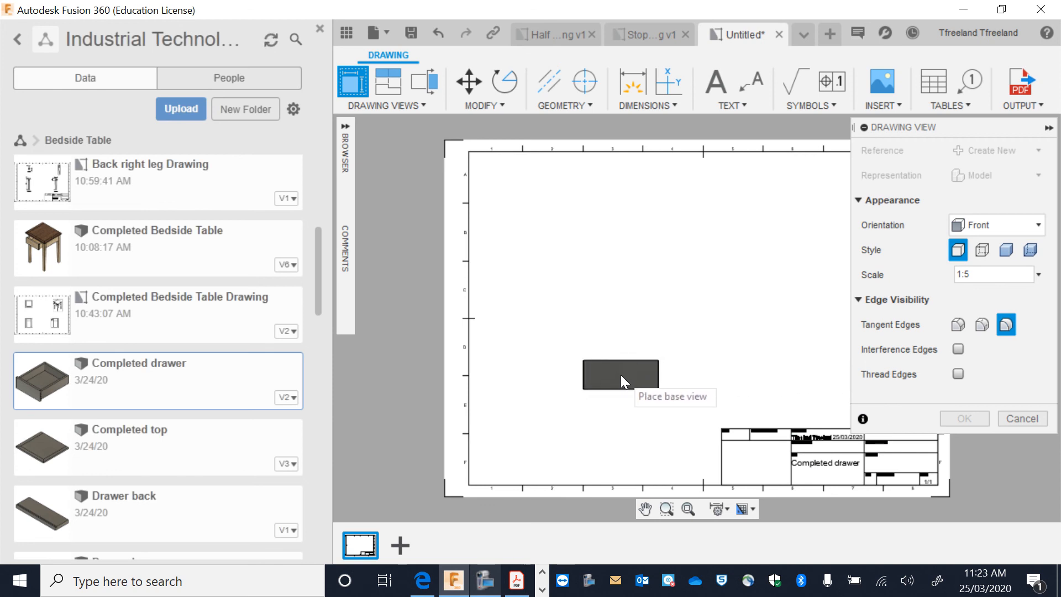
- Cancel the pending base view placement and delete the default title block from the sheet
{"action": "key", "text": "Escape"}
{"action": "left_click", "coordinate": [763, 432]}
{"action": "key", "text": "Delete"}
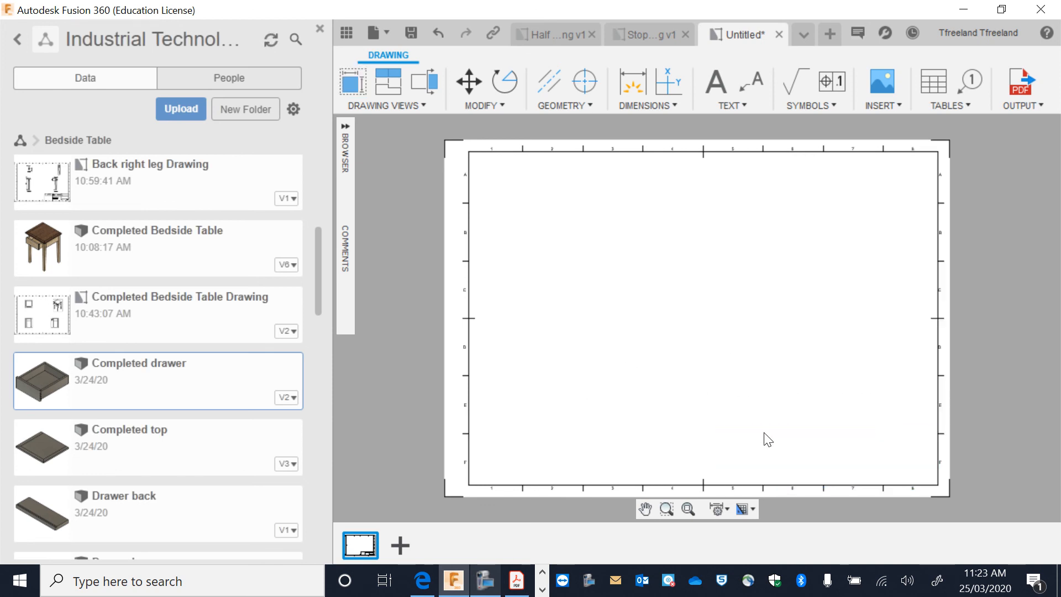
- Place a front base view of the drawer at 1:5 scale and project its top, isometric and side views
{"action": "left_click", "coordinate": [353, 82]}
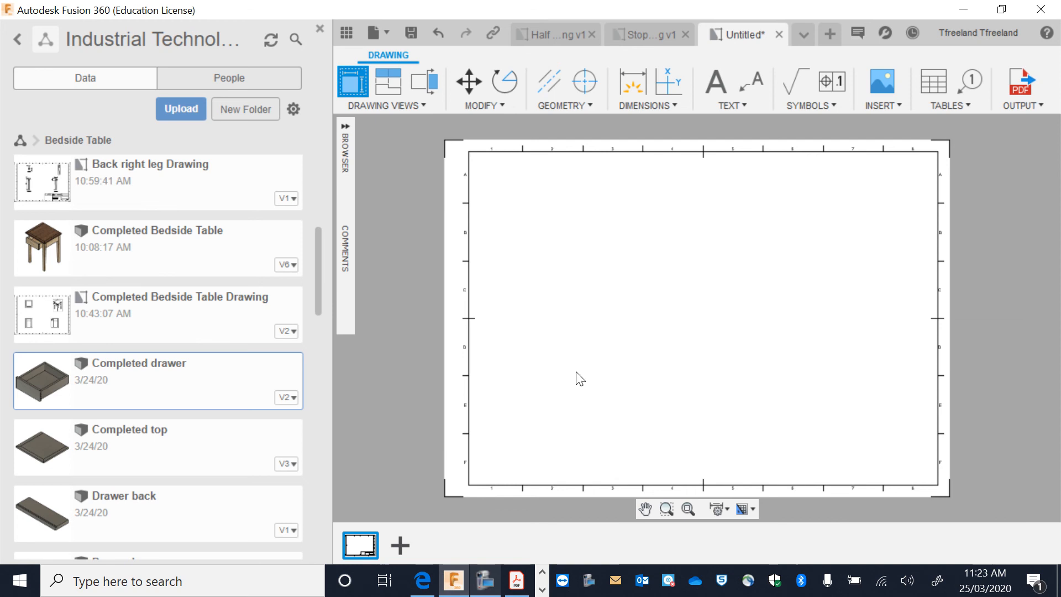
{"action": "left_click", "coordinate": [571, 396]}
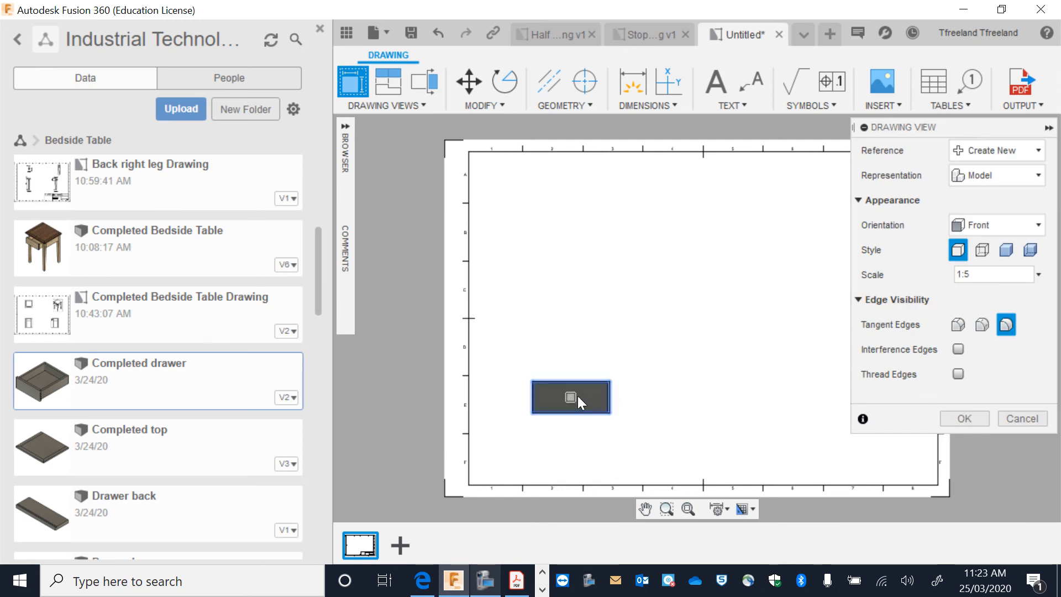
{"action": "left_click", "coordinate": [386, 81]}
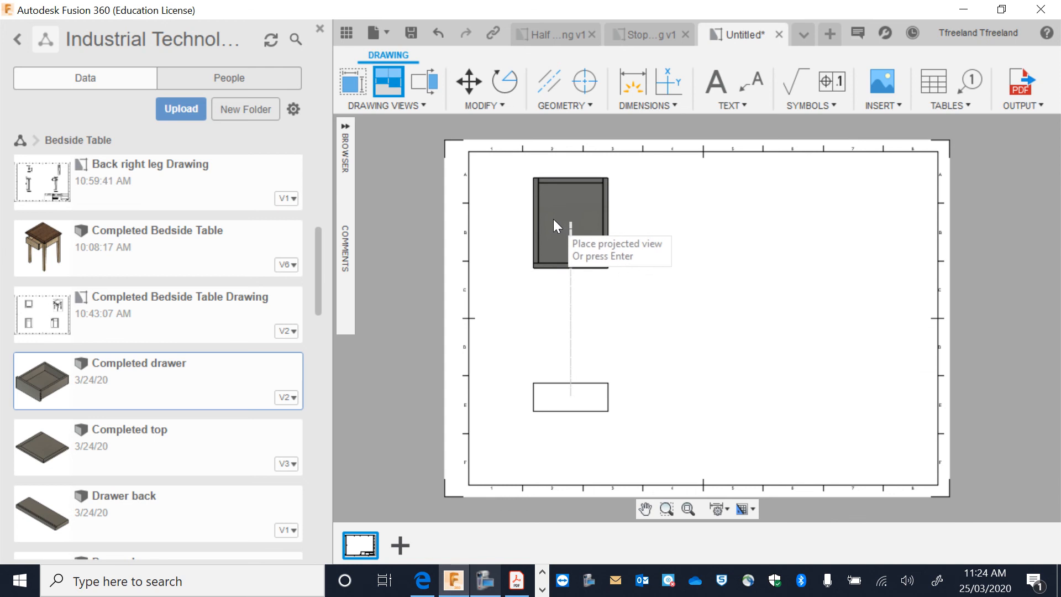
{"action": "left_click", "coordinate": [558, 224]}
{"action": "left_click", "coordinate": [844, 233]}
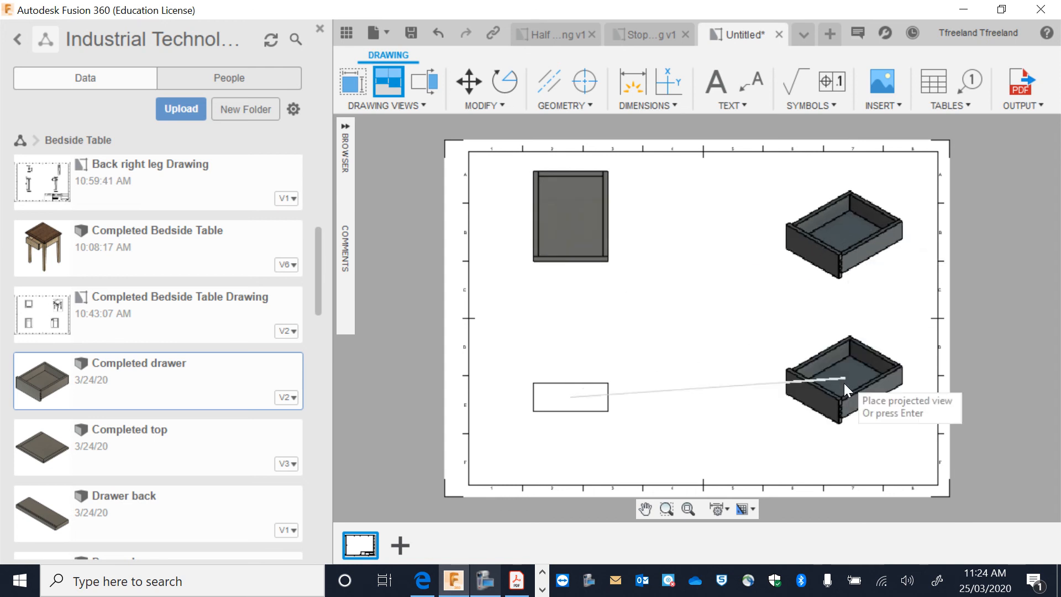
{"action": "left_click", "coordinate": [823, 397]}
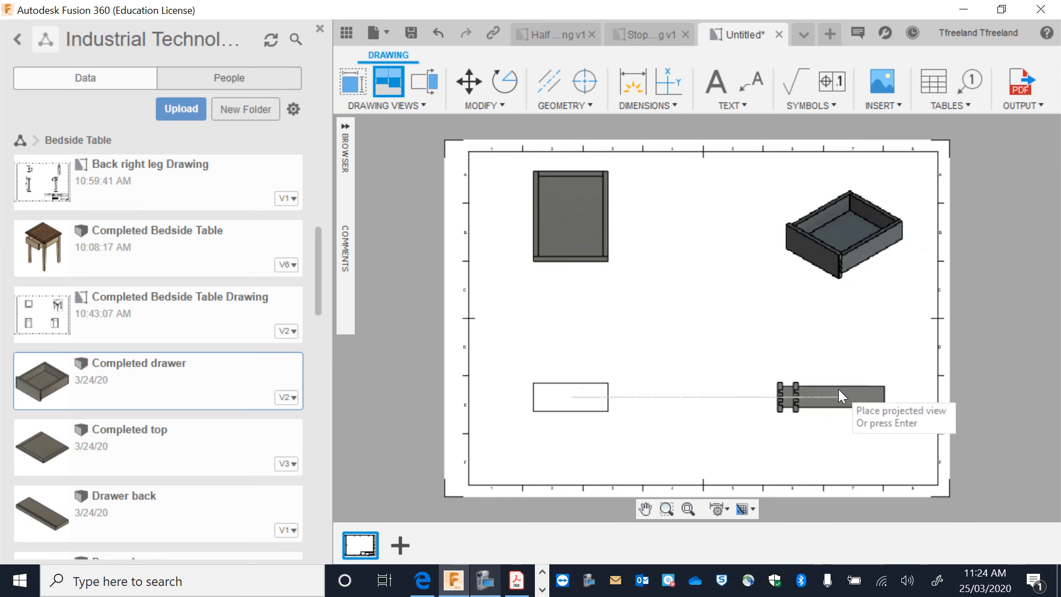
{"action": "key", "text": "Return"}
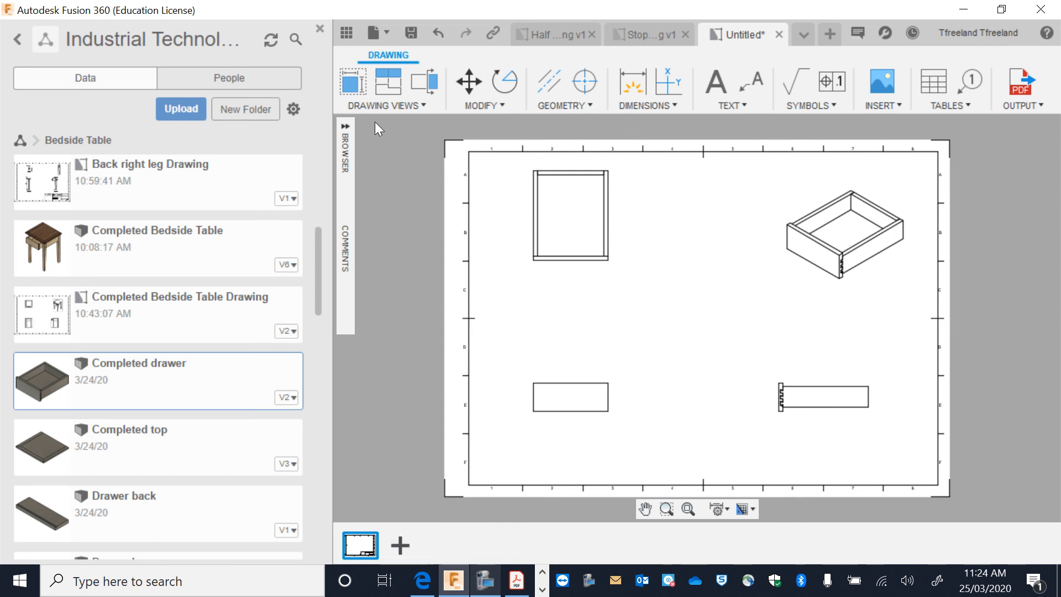
- Save the drawing as Completed drawer Drawing in the Bedside Table project
{"action": "key", "text": "ctrl+s"}
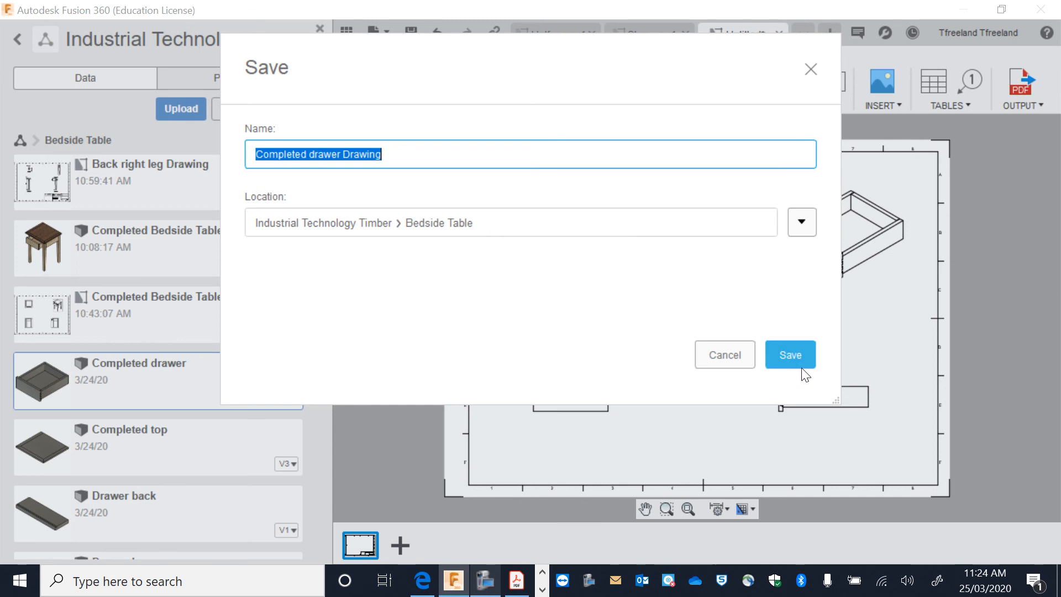
{"action": "left_click", "coordinate": [805, 352]}
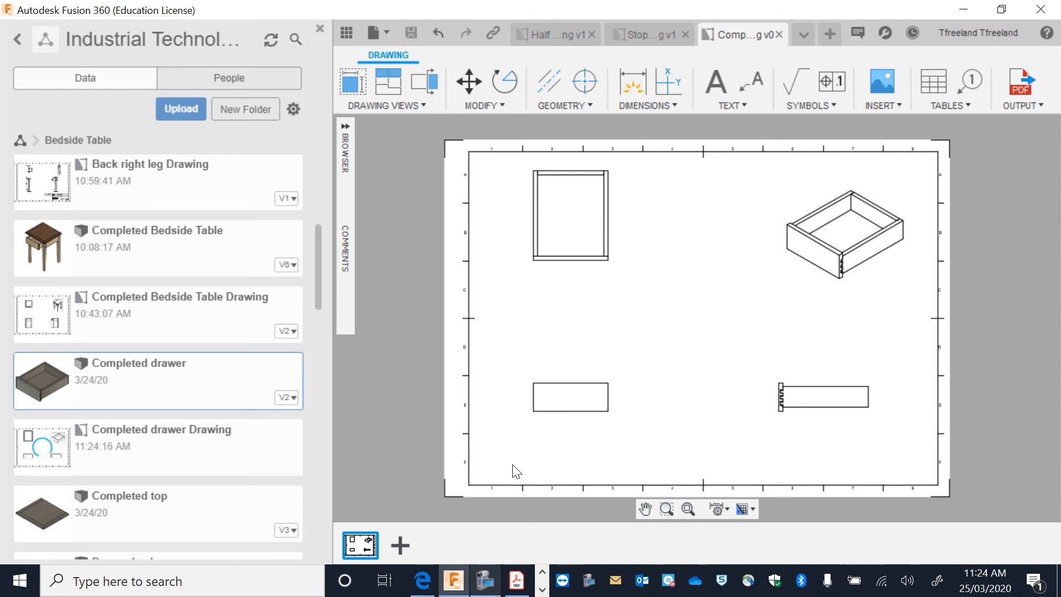
{"action": "scroll", "coordinate": [141, 452], "scroll_direction": "down", "scroll_amount": 3}
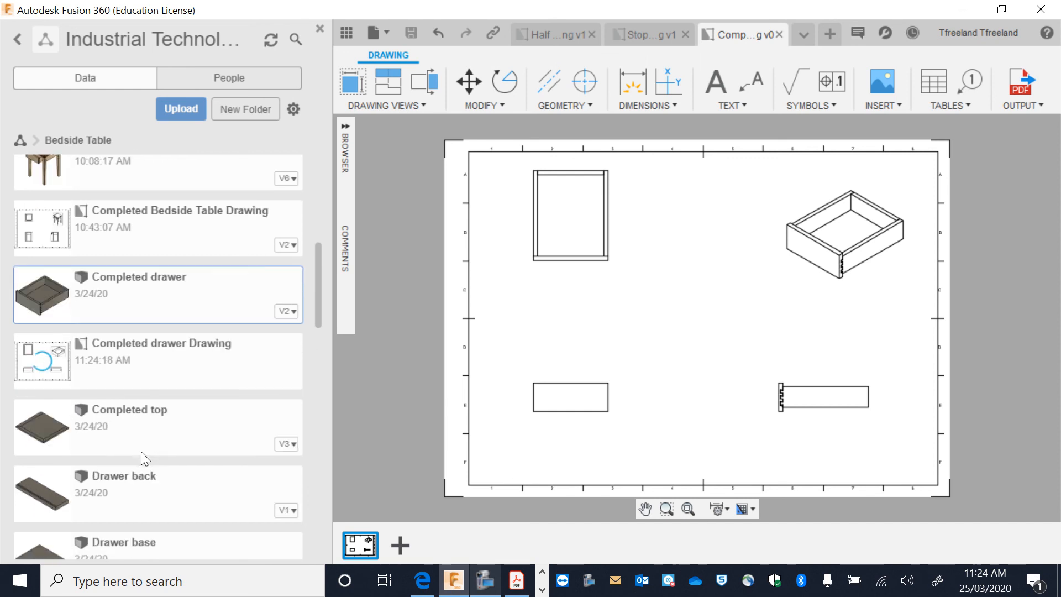
{"action": "scroll", "coordinate": [141, 452], "scroll_direction": "down", "scroll_amount": 8}
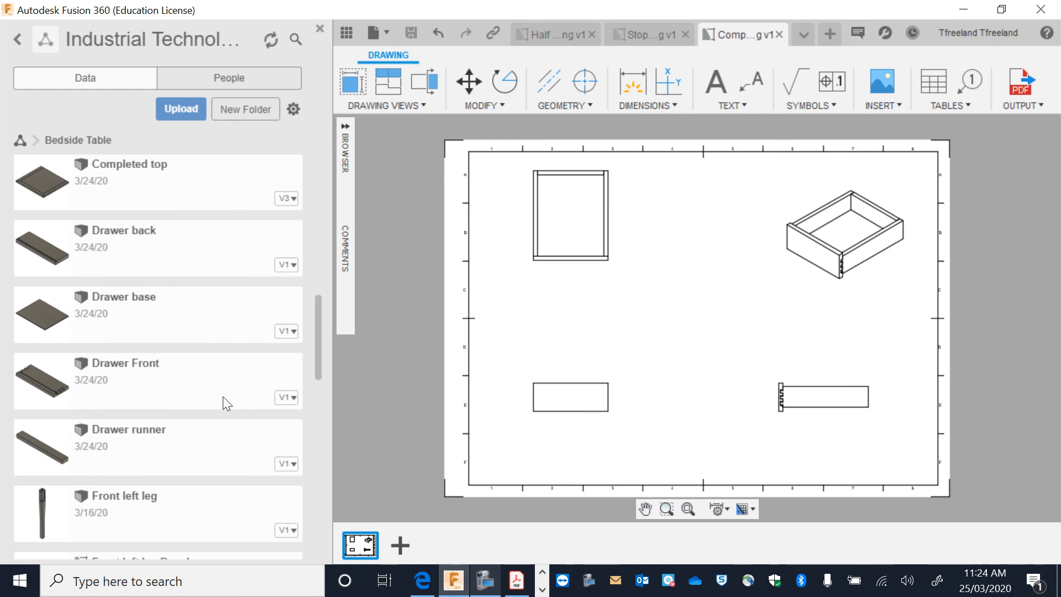
{"action": "scroll", "coordinate": [223, 395], "scroll_direction": "down", "scroll_amount": 16}
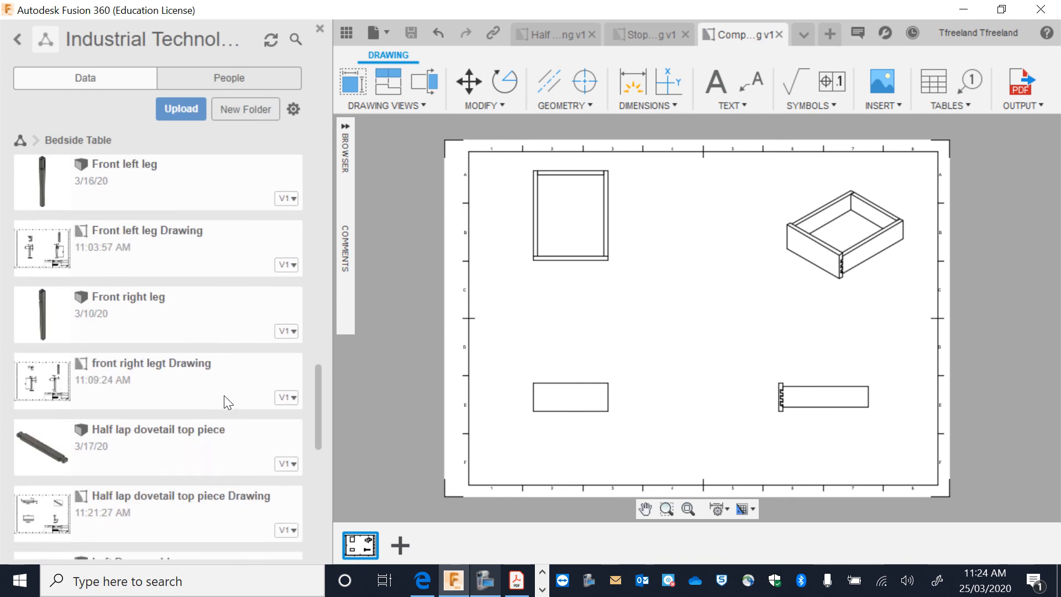
{"action": "scroll", "coordinate": [224, 396], "scroll_direction": "down", "scroll_amount": 11}
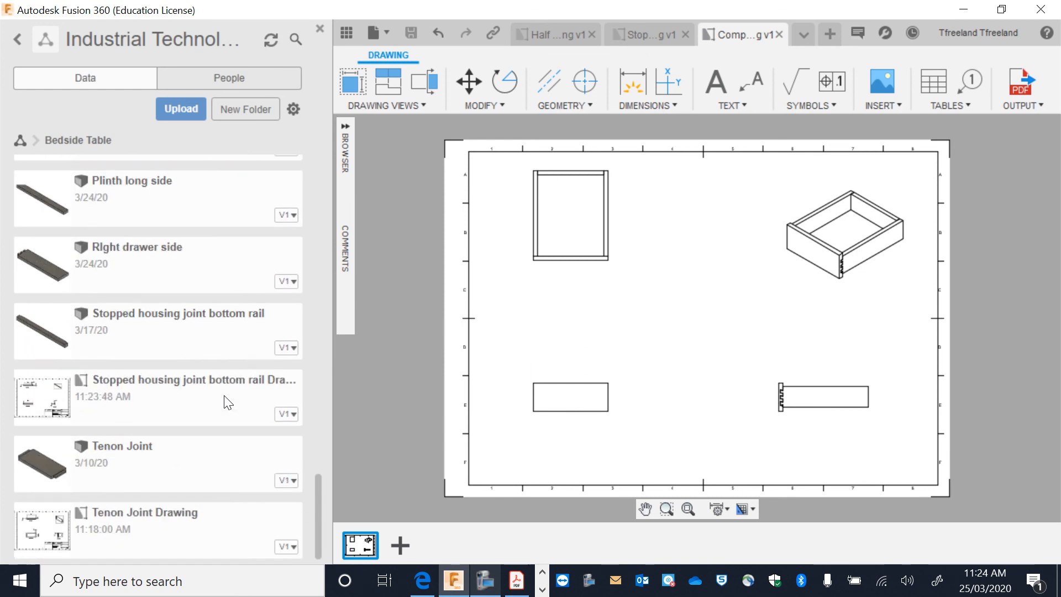
{"action": "scroll", "coordinate": [226, 402], "scroll_direction": "up", "scroll_amount": 11}
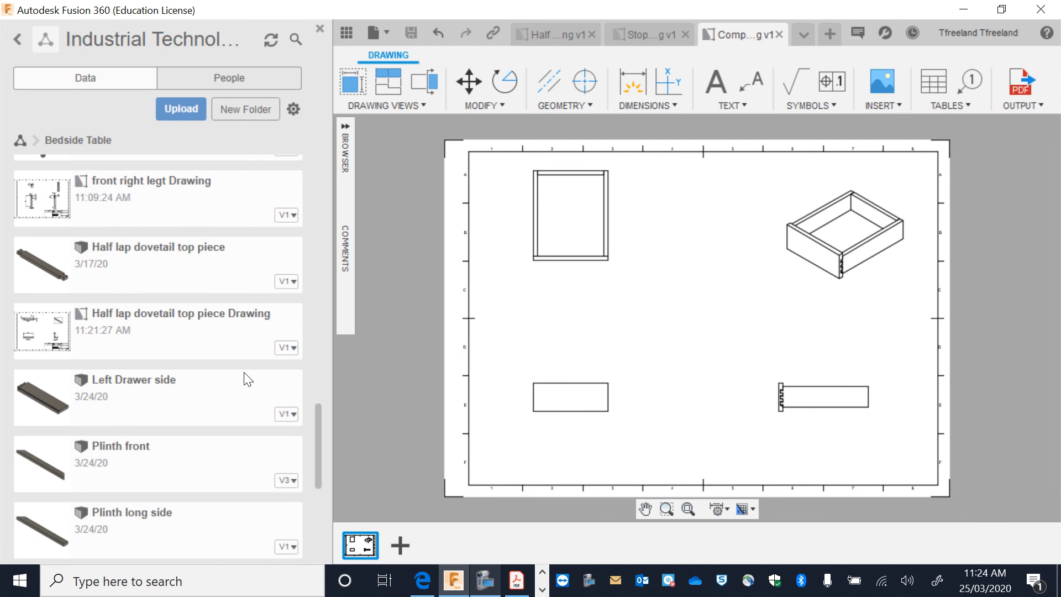
- Dimension the width between the drawer sides' inner faces above the top view
{"action": "left_click", "coordinate": [640, 85]}
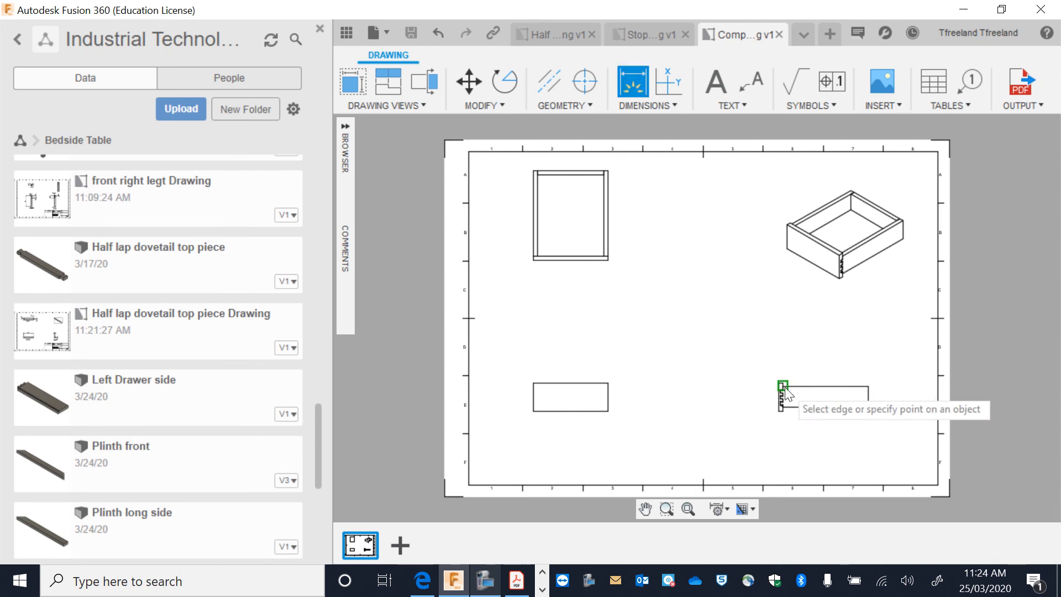
{"action": "scroll", "coordinate": [605, 177], "scroll_direction": "up", "scroll_amount": 2}
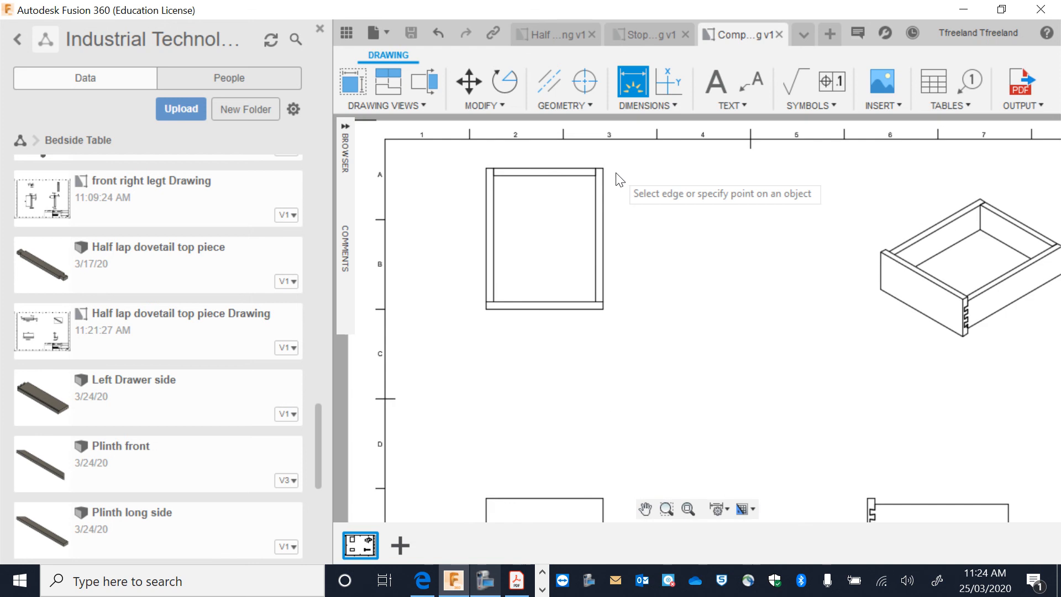
{"action": "left_click", "coordinate": [595, 168]}
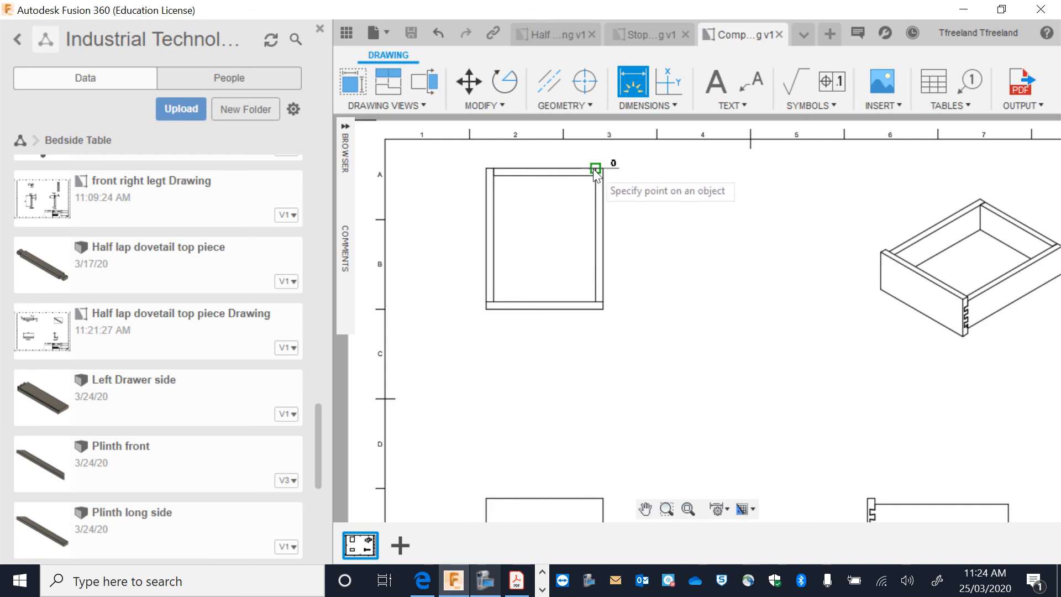
{"action": "left_click", "coordinate": [493, 168]}
{"action": "left_click", "coordinate": [495, 148]}
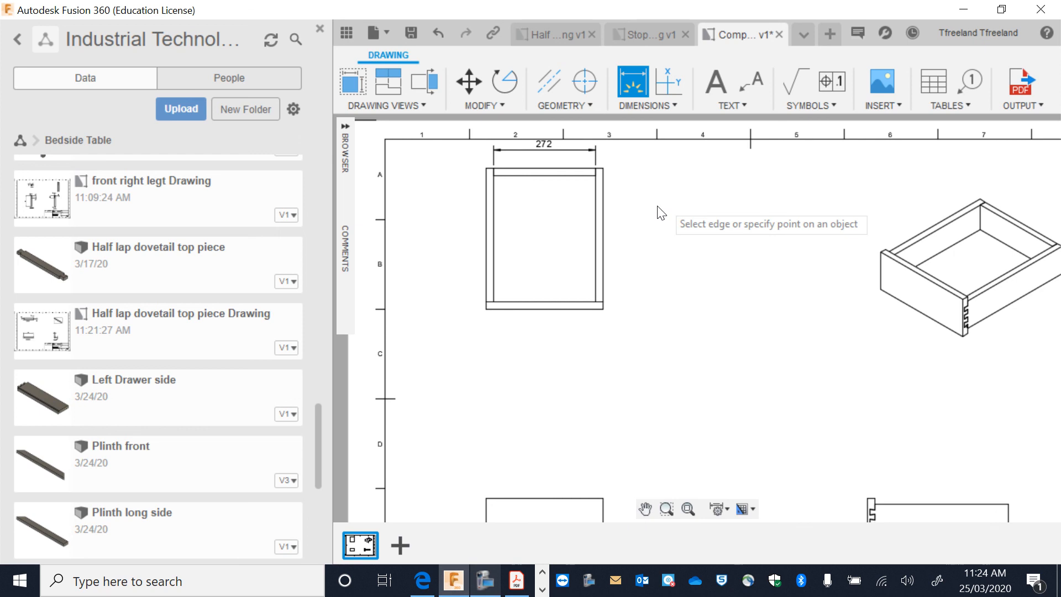
{"action": "left_click", "coordinate": [729, 73]}
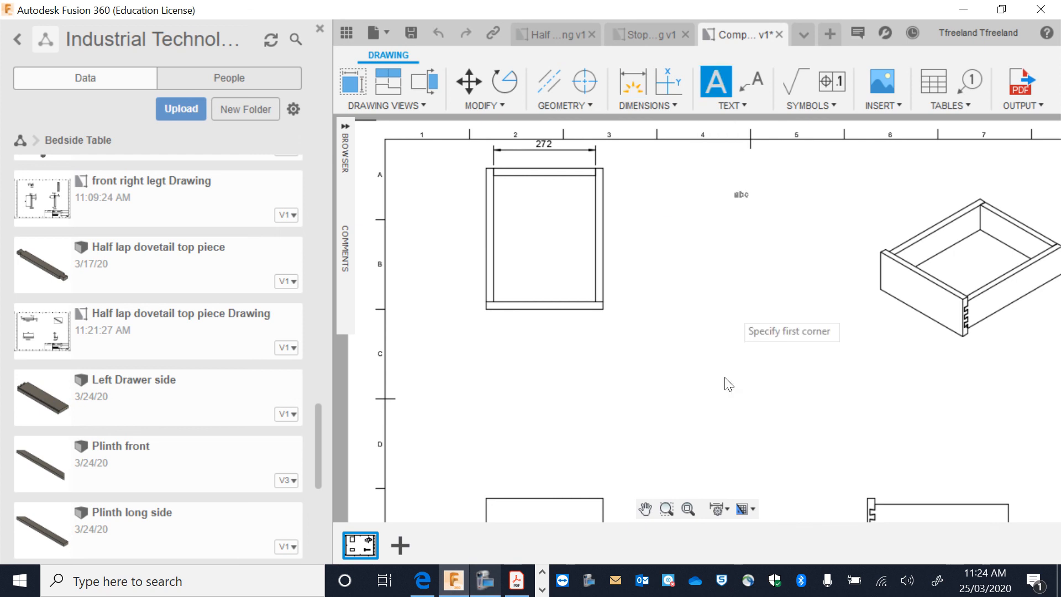
{"action": "left_click", "coordinate": [602, 500]}
{"action": "left_click", "coordinate": [485, 500]}
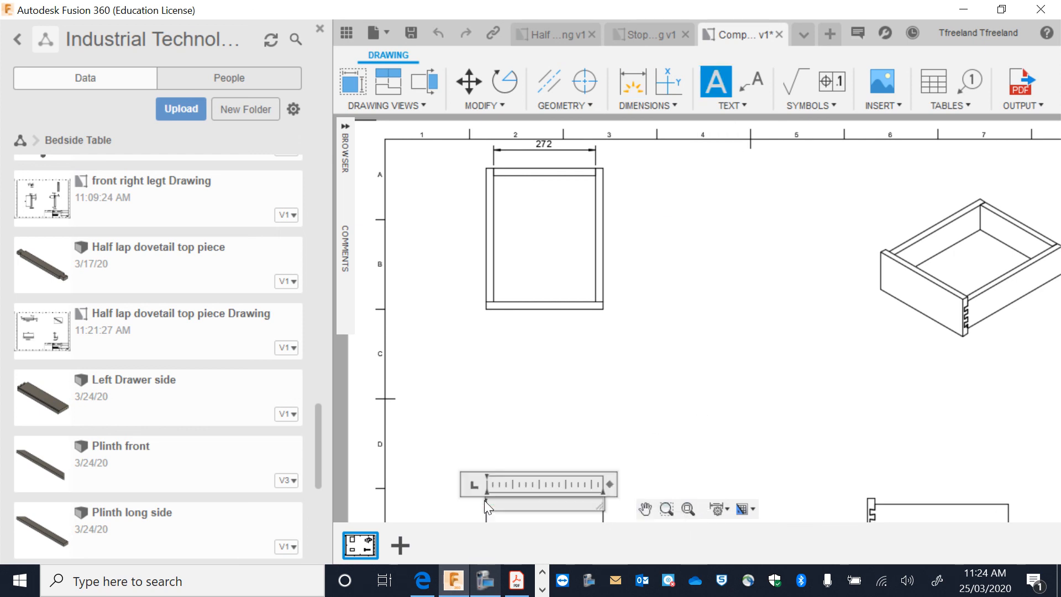
- Dimension the drawer front's overall width above the front view
{"action": "left_click", "coordinate": [636, 85]}
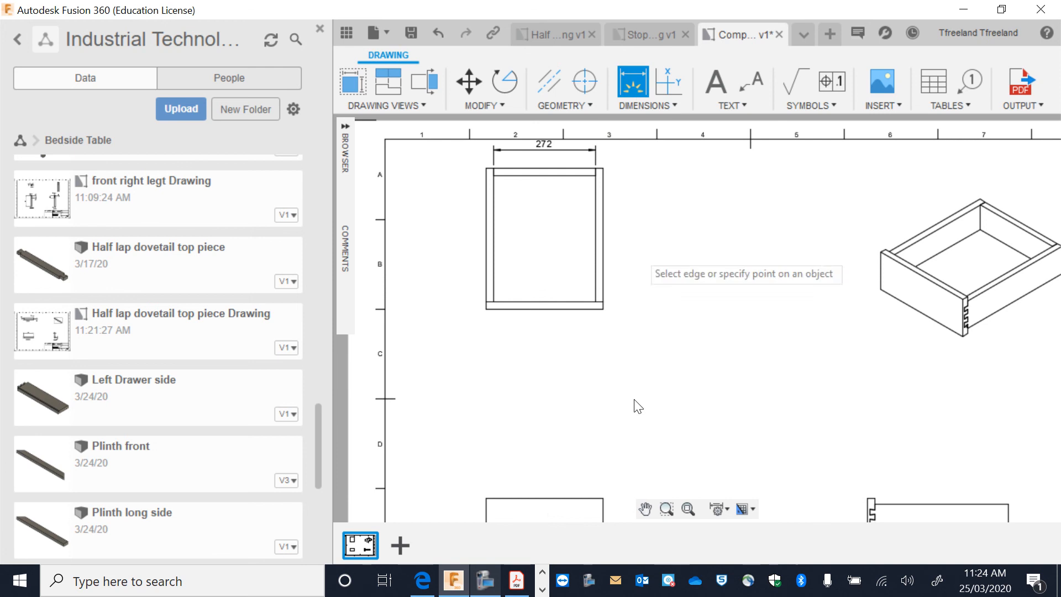
{"action": "left_click", "coordinate": [602, 500]}
{"action": "left_click", "coordinate": [485, 499]}
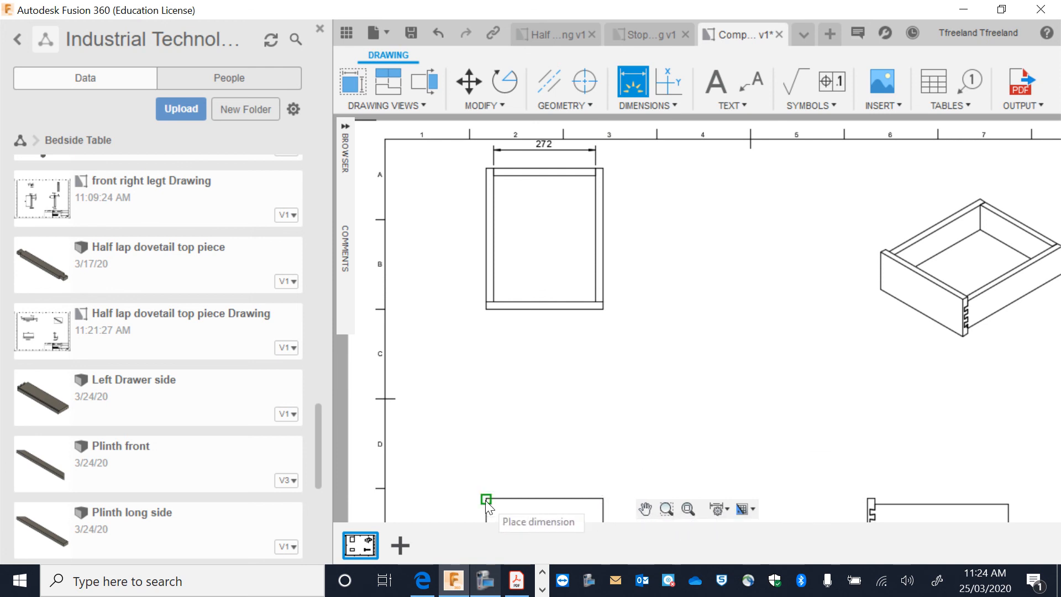
{"action": "left_click", "coordinate": [525, 400]}
- Dimension the top view's depth from the drawer front's inner face to the back edge
{"action": "left_click", "coordinate": [603, 302]}
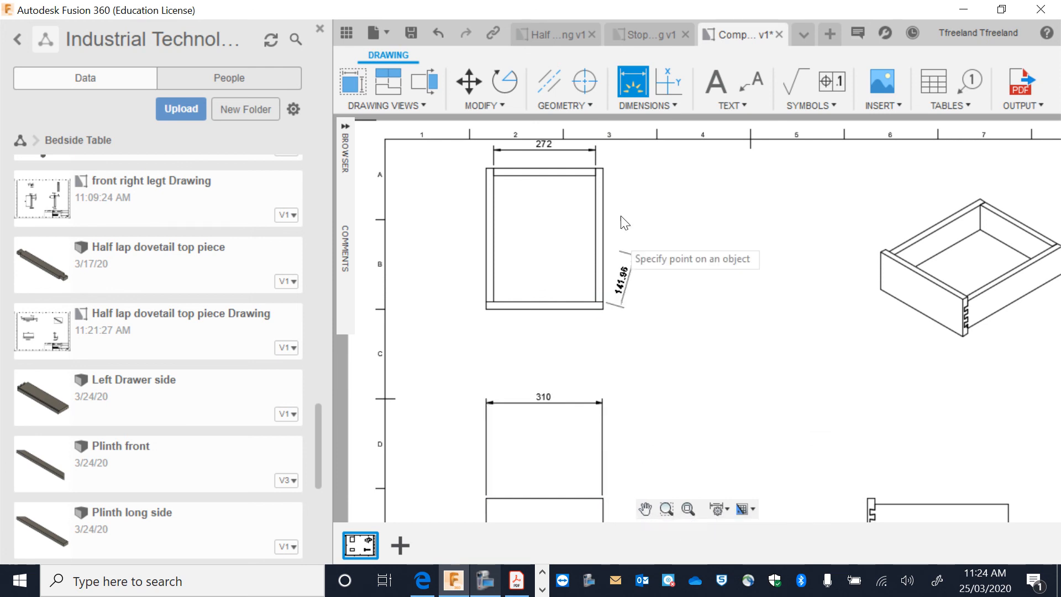
{"action": "left_click", "coordinate": [603, 169]}
{"action": "left_click", "coordinate": [675, 227]}
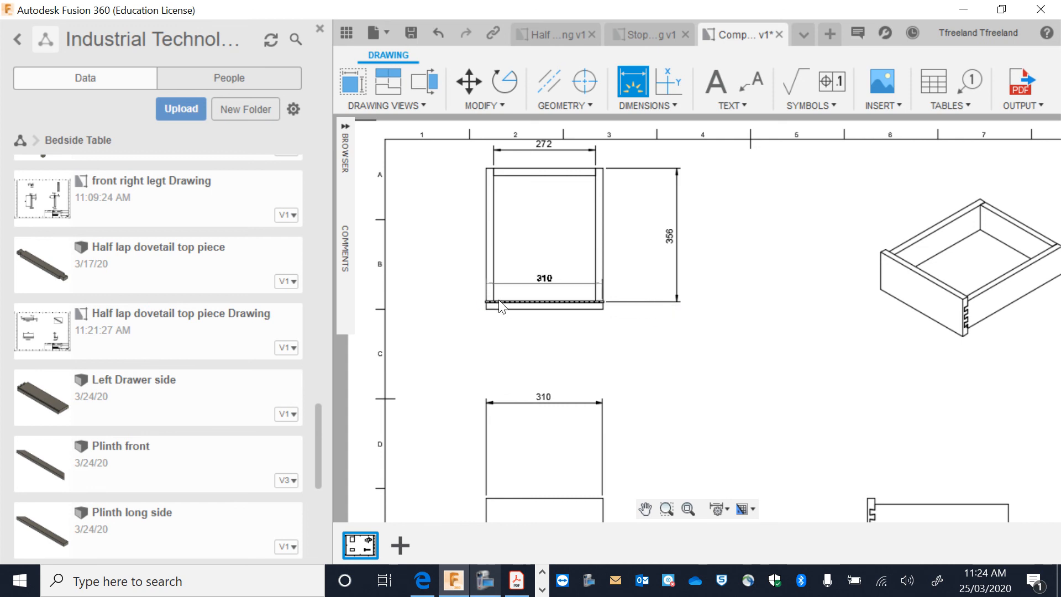
- Dimension the drawer front's thickness and full height on the side view
{"action": "left_click", "coordinate": [645, 508]}
{"action": "mouse_move", "coordinate": [655, 450]}
{"action": "left_mouse_down"}
{"action": "mouse_move", "coordinate": [644, 338]}
{"action": "mouse_move", "coordinate": [495, 308]}
{"action": "left_mouse_up"}
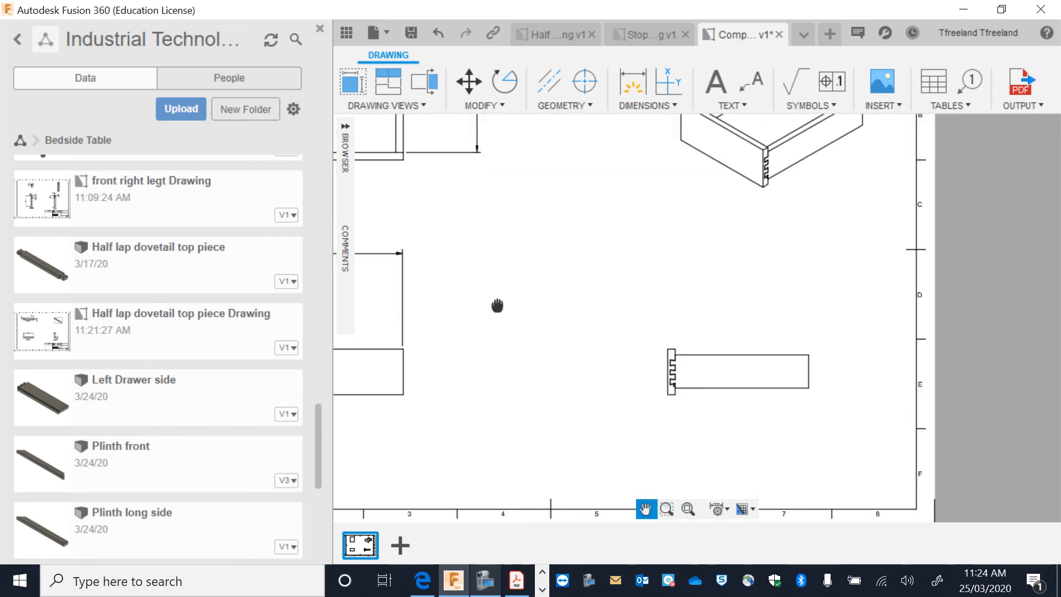
{"action": "left_click", "coordinate": [633, 83]}
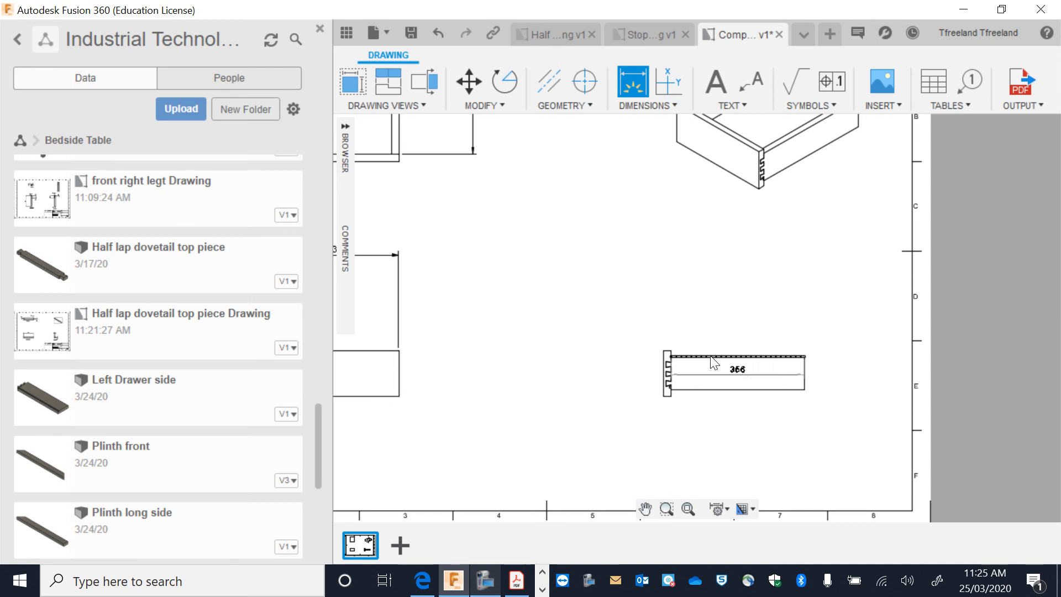
{"action": "left_click", "coordinate": [668, 351]}
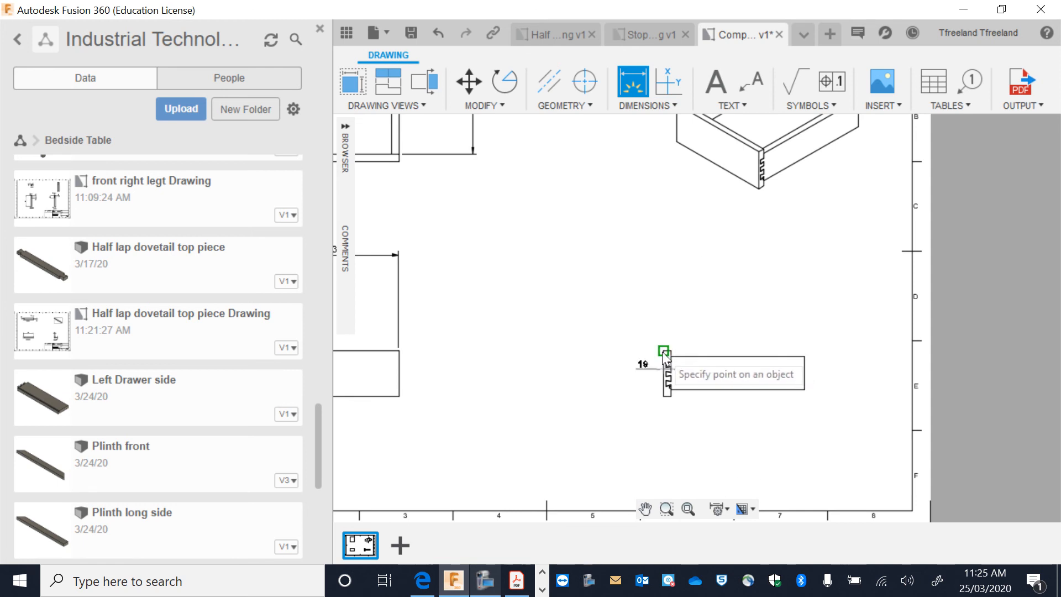
{"action": "left_click", "coordinate": [664, 349]}
{"action": "left_click", "coordinate": [663, 295]}
{"action": "left_click", "coordinate": [663, 350]}
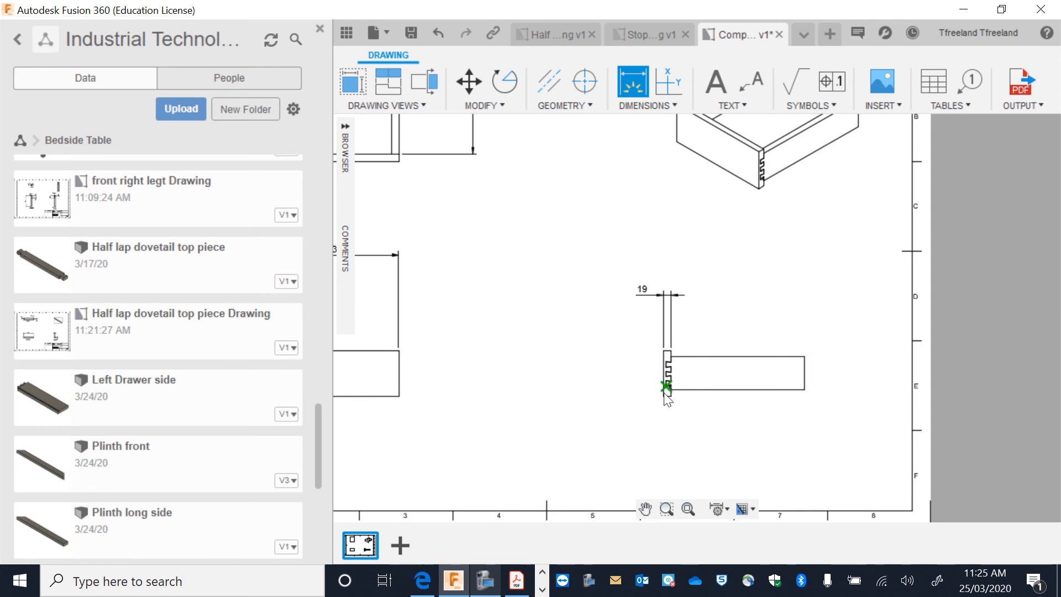
{"action": "left_click", "coordinate": [663, 396]}
{"action": "left_click", "coordinate": [603, 399]}
- Dimension the drawer side's height at the rear end of the side view
{"action": "scroll", "coordinate": [569, 404], "scroll_direction": "down", "scroll_amount": 2}
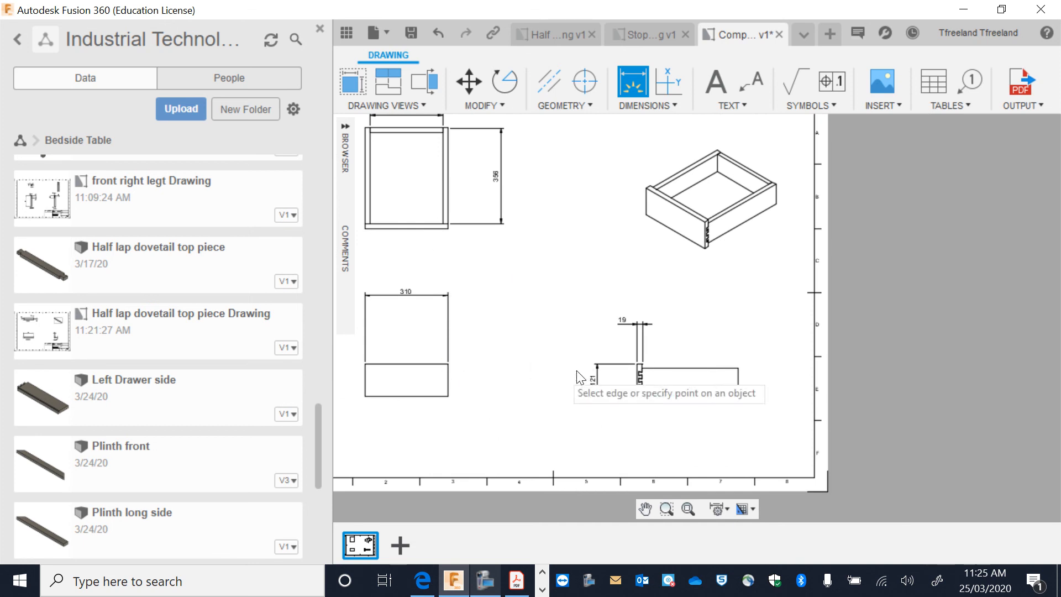
{"action": "left_click", "coordinate": [738, 367]}
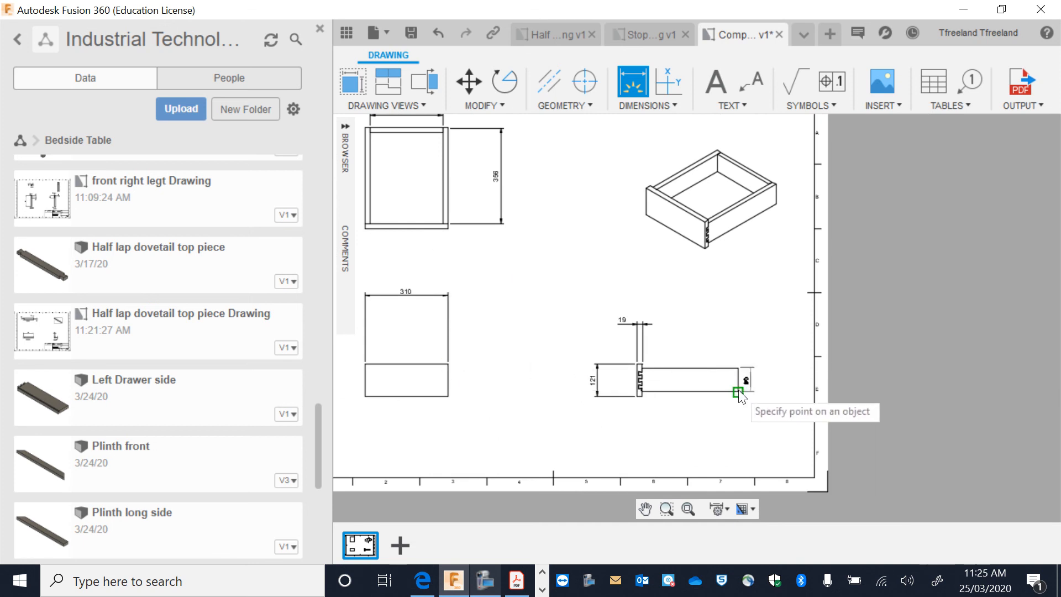
{"action": "left_click", "coordinate": [738, 391]}
{"action": "left_click", "coordinate": [792, 386]}
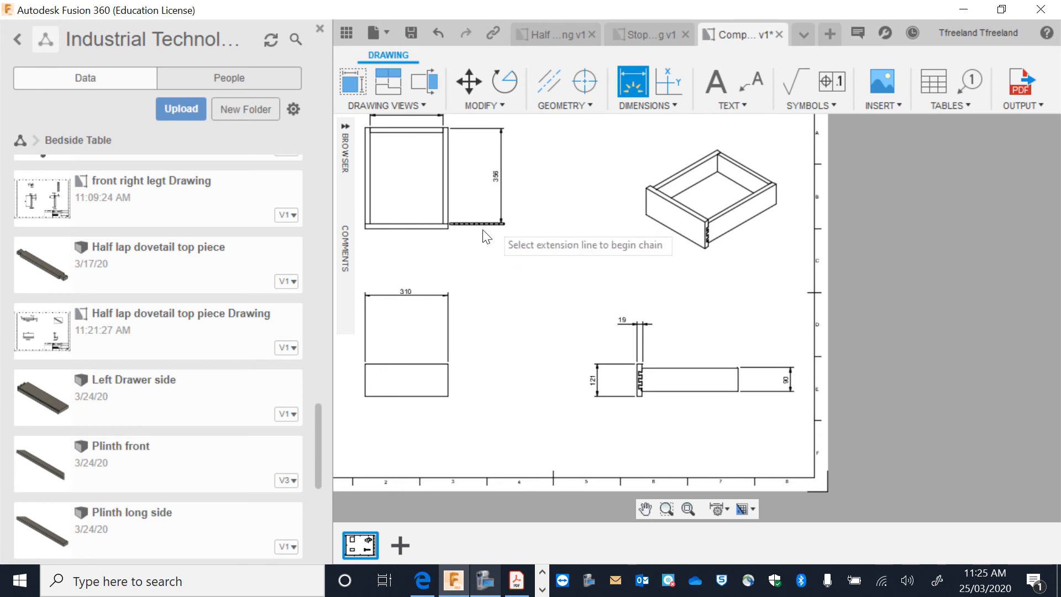
- Add the label "TOP VIEW" beneath the top view and adjust its position so it sits centred under the view
{"action": "left_click", "coordinate": [714, 83]}
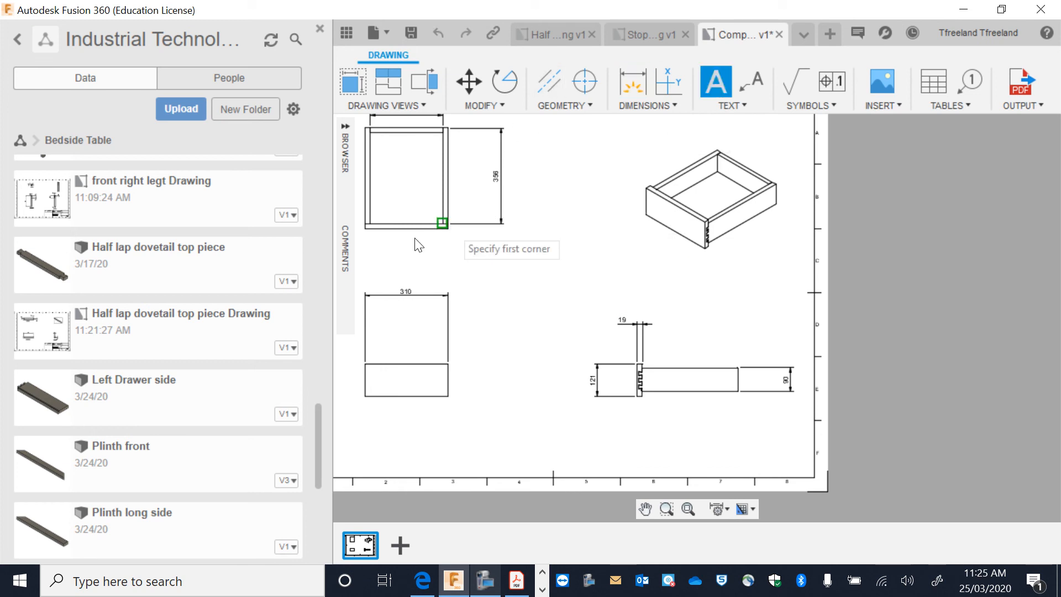
{"action": "left_click", "coordinate": [369, 235]}
{"action": "left_click", "coordinate": [547, 285]}
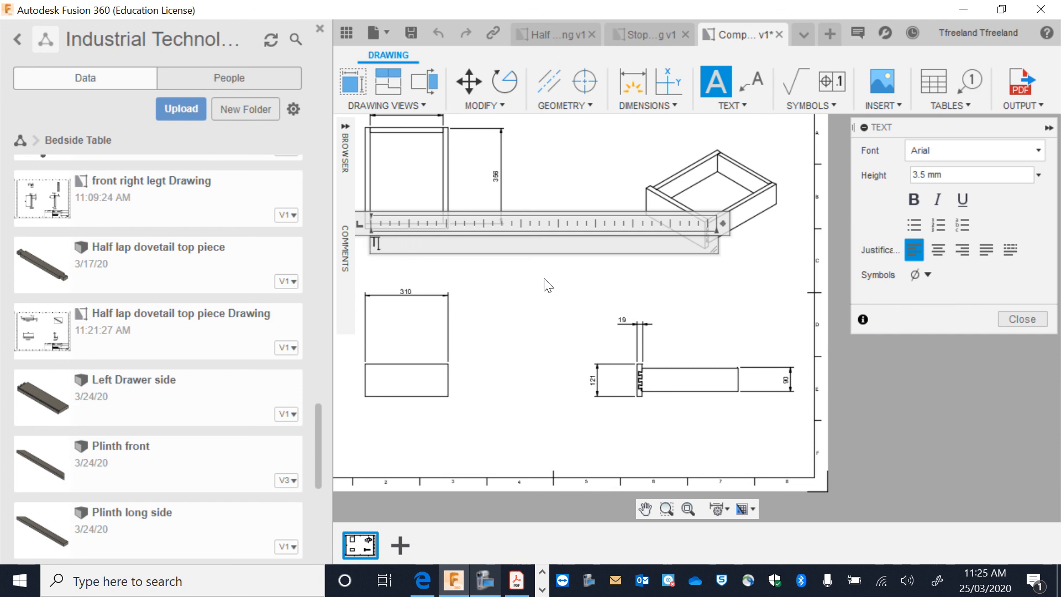
{"action": "type", "text": "TOP VIEW"}
{"action": "key", "text": "Return"}
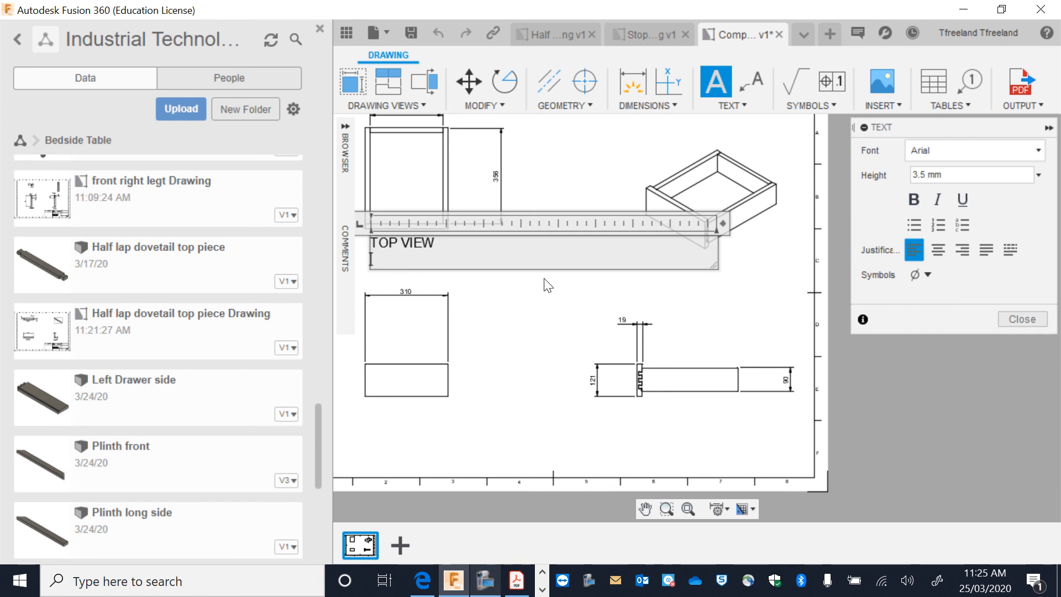
{"action": "left_click", "coordinate": [547, 285]}
{"action": "left_click", "coordinate": [387, 239]}
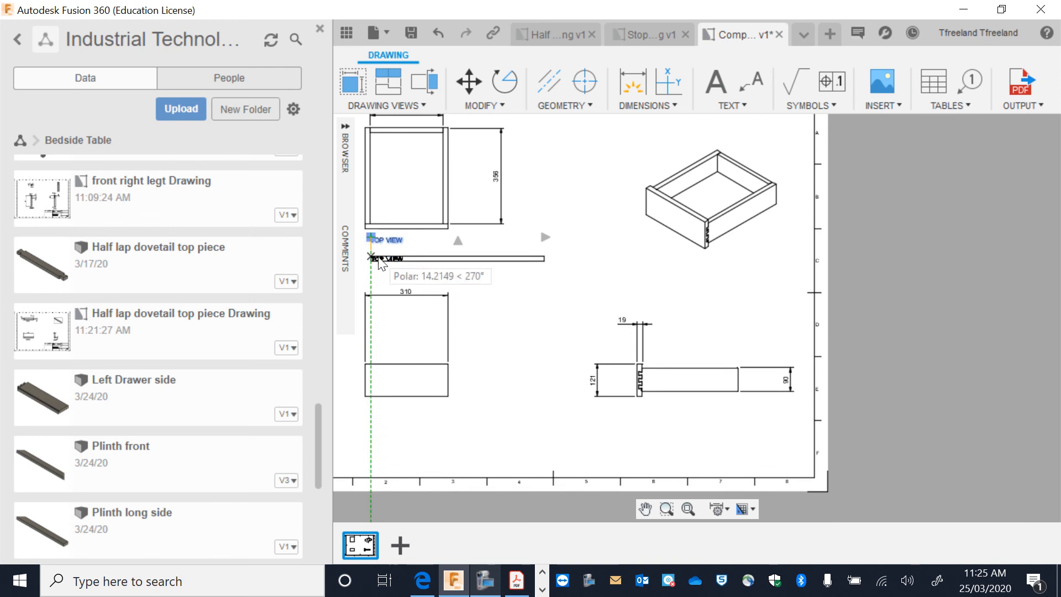
{"action": "left_click", "coordinate": [381, 238]}
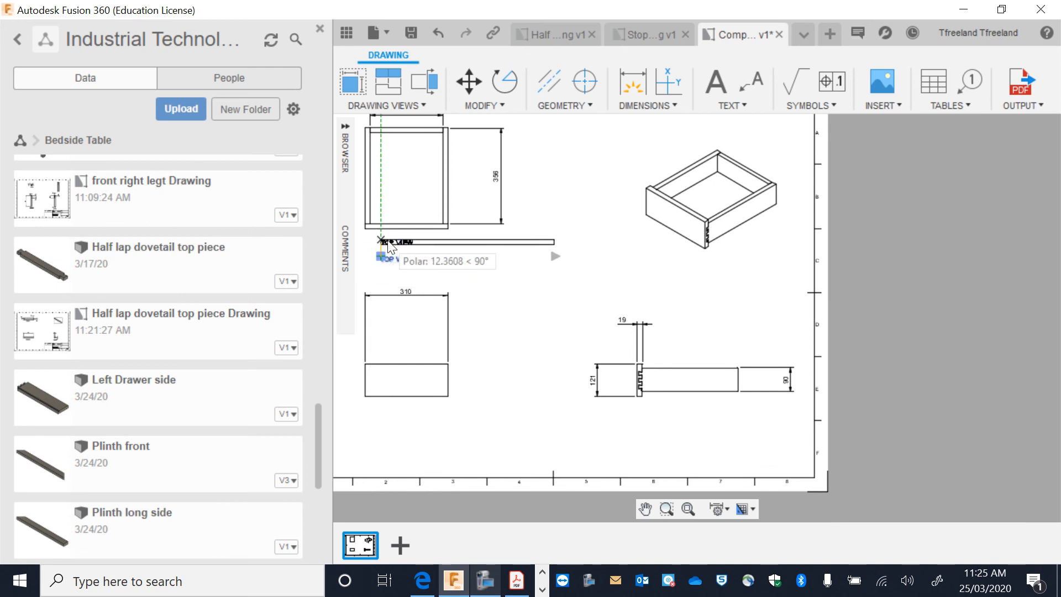
{"action": "left_click", "coordinate": [390, 239]}
- Add the label "SIDE VIEW" and position it just beneath the side view
{"action": "left_click", "coordinate": [704, 84]}
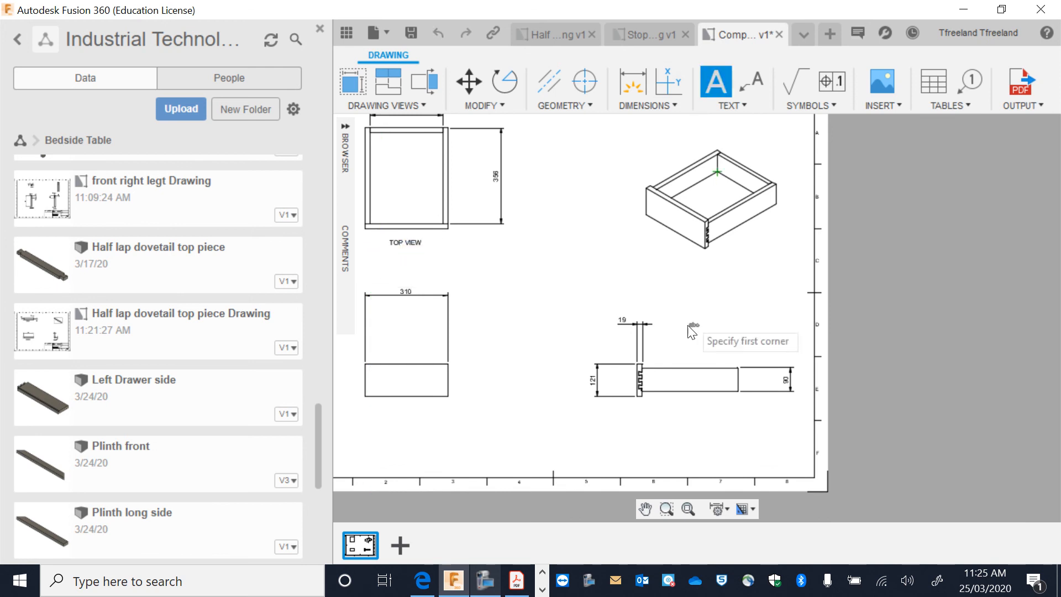
{"action": "left_click", "coordinate": [652, 409]}
{"action": "left_click", "coordinate": [746, 432]}
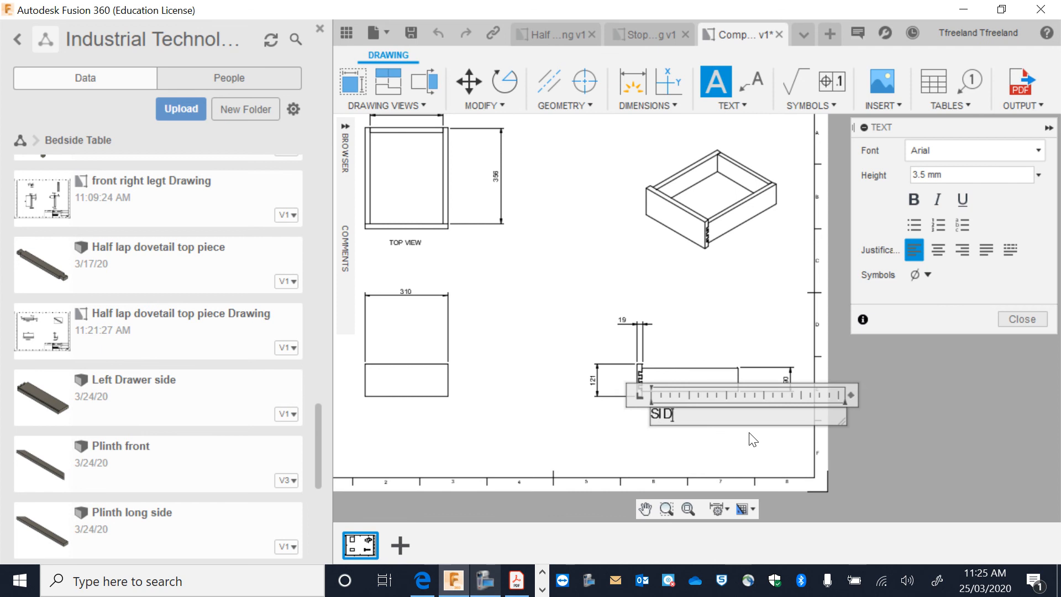
{"action": "left_click", "coordinate": [752, 459]}
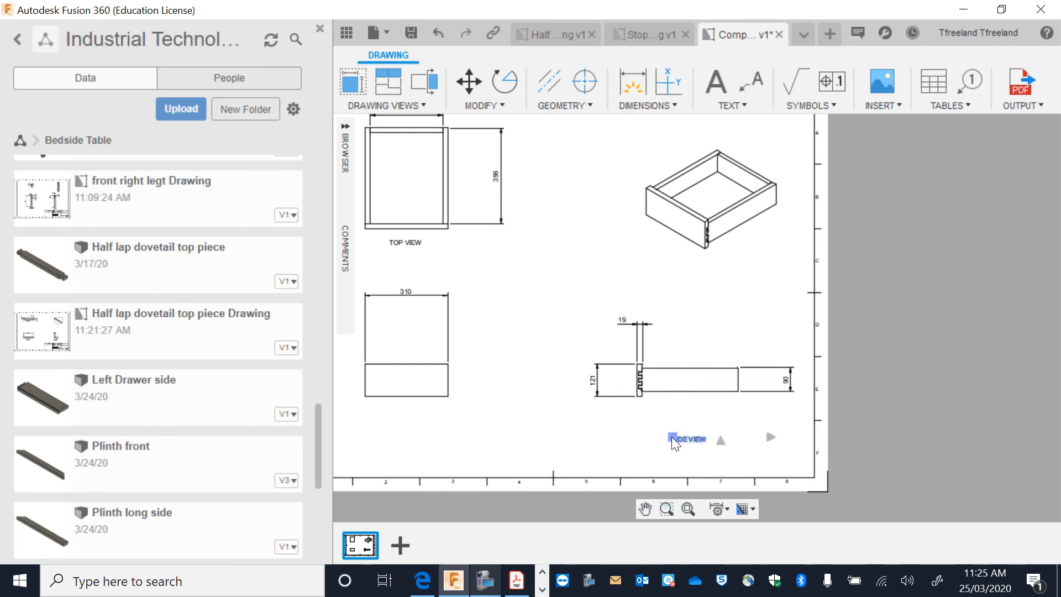
{"action": "left_click", "coordinate": [672, 410]}
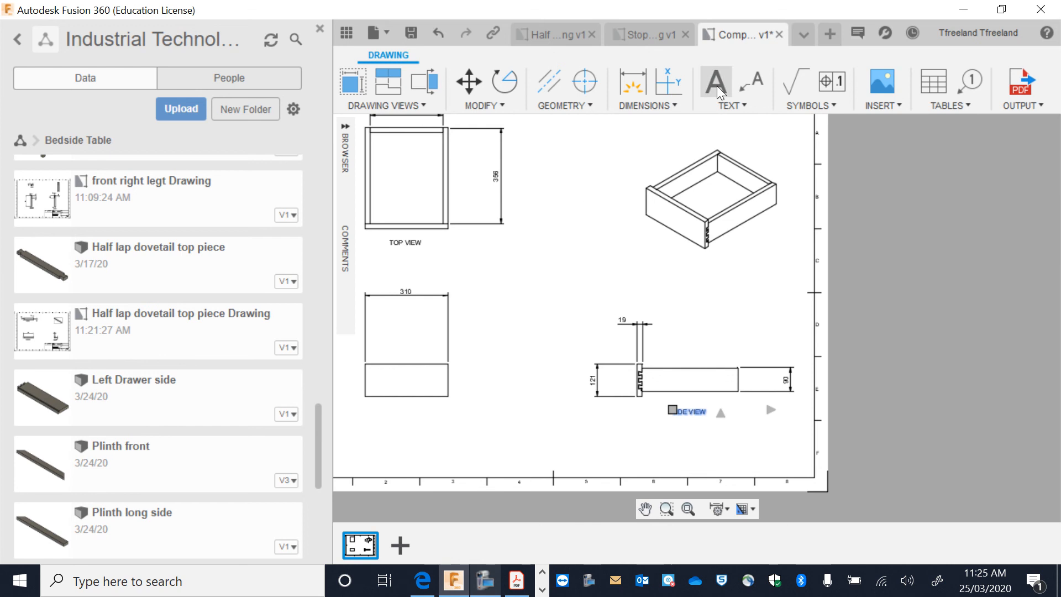
- Add the label "FRONT VIEW" centred beneath the front view and save the drawing
{"action": "left_click", "coordinate": [377, 408]}
{"action": "left_click", "coordinate": [496, 445]}
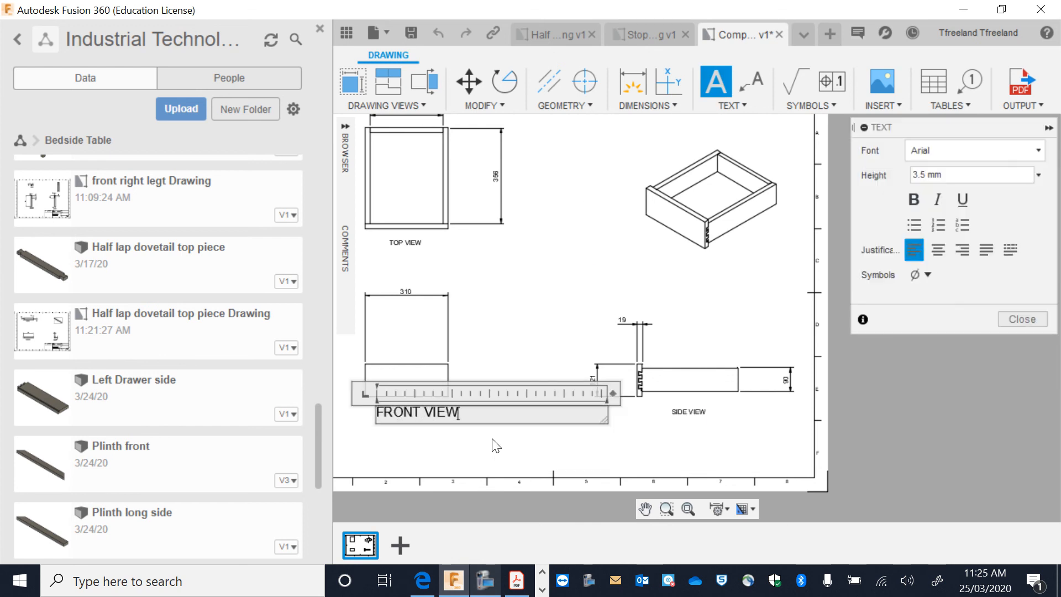
{"action": "left_click", "coordinate": [495, 445]}
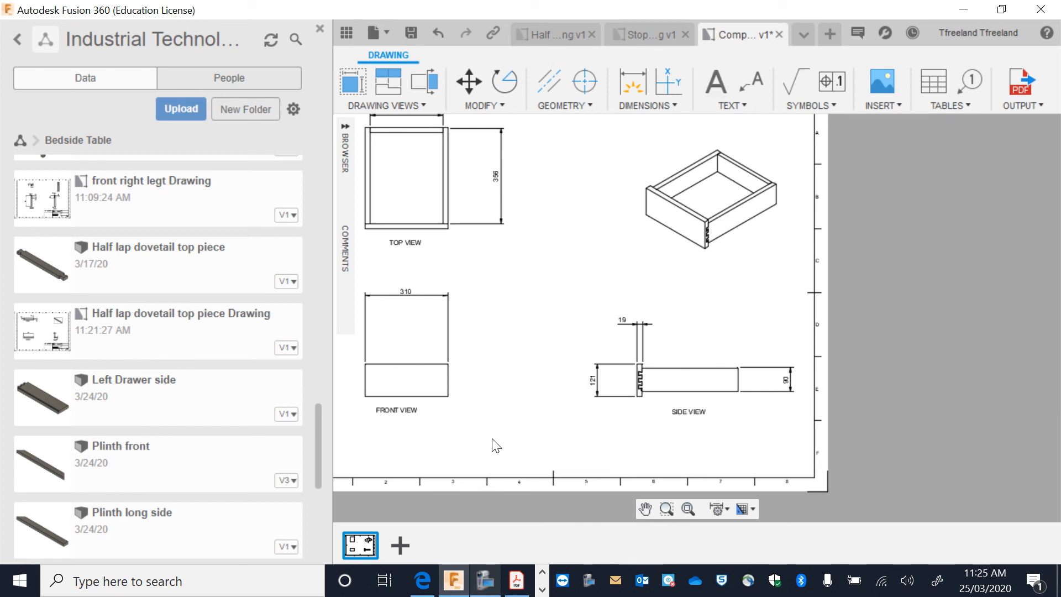
{"action": "left_click", "coordinate": [377, 406]}
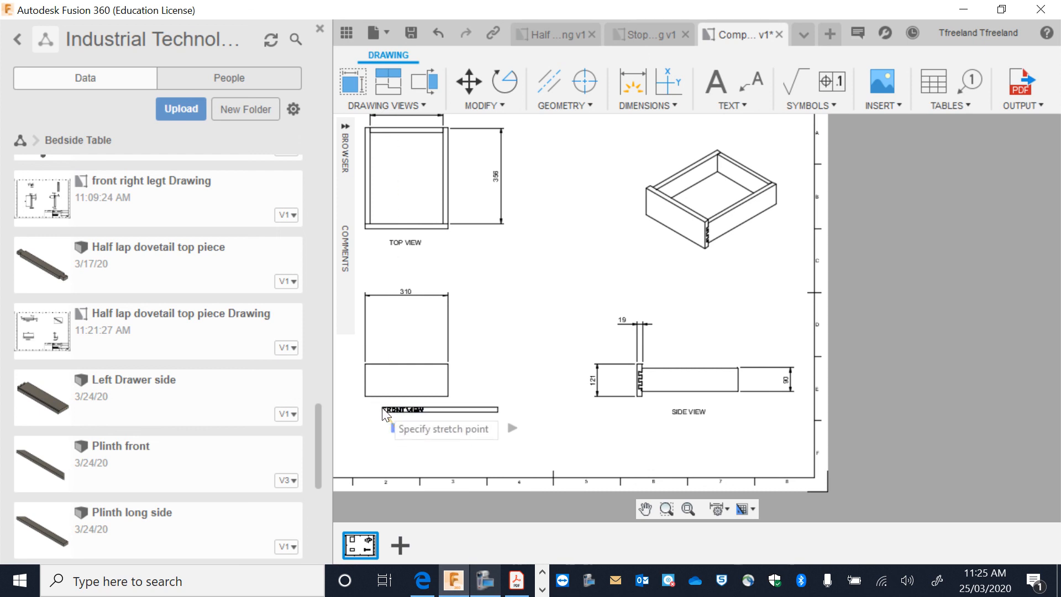
{"action": "left_click", "coordinate": [387, 413]}
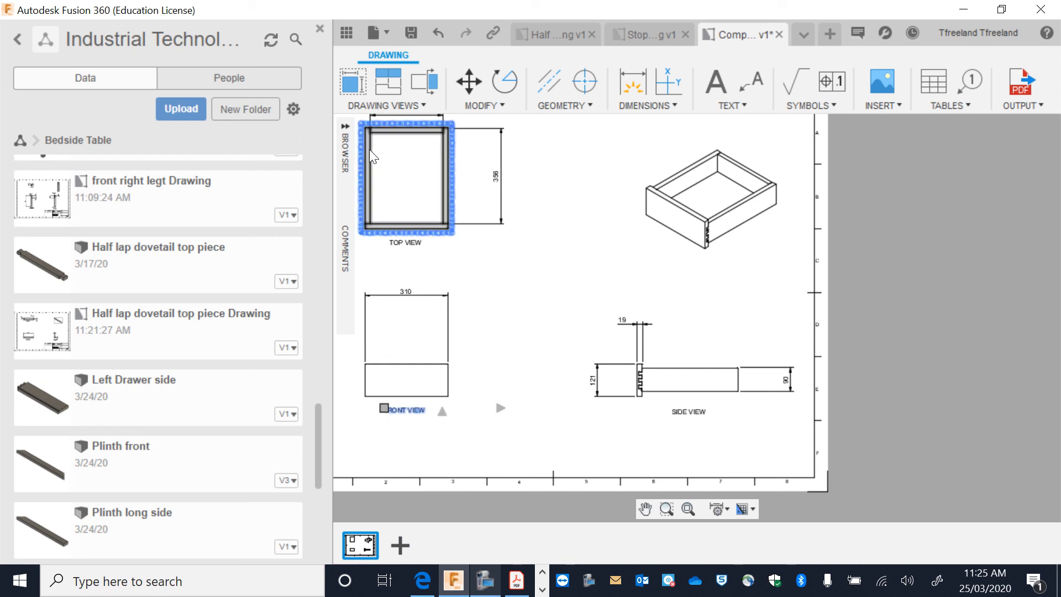
{"action": "left_click", "coordinate": [410, 33]}
{"action": "left_click", "coordinate": [521, 279]}
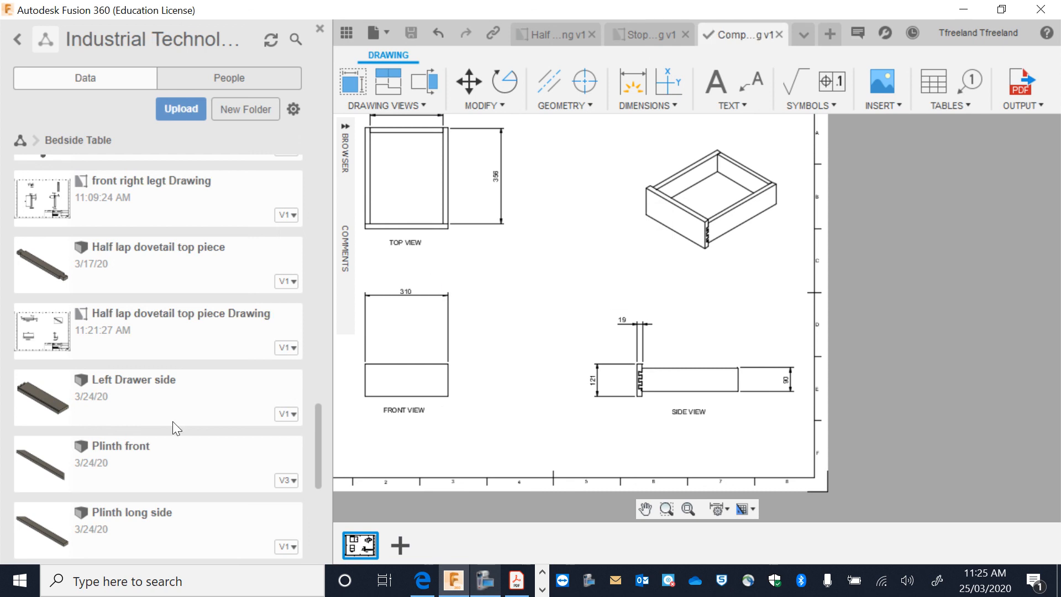
- Create a new drawing from the Drawer Front design in the Bedside Table project
{"action": "scroll", "coordinate": [153, 411], "scroll_direction": "down", "scroll_amount": 6}
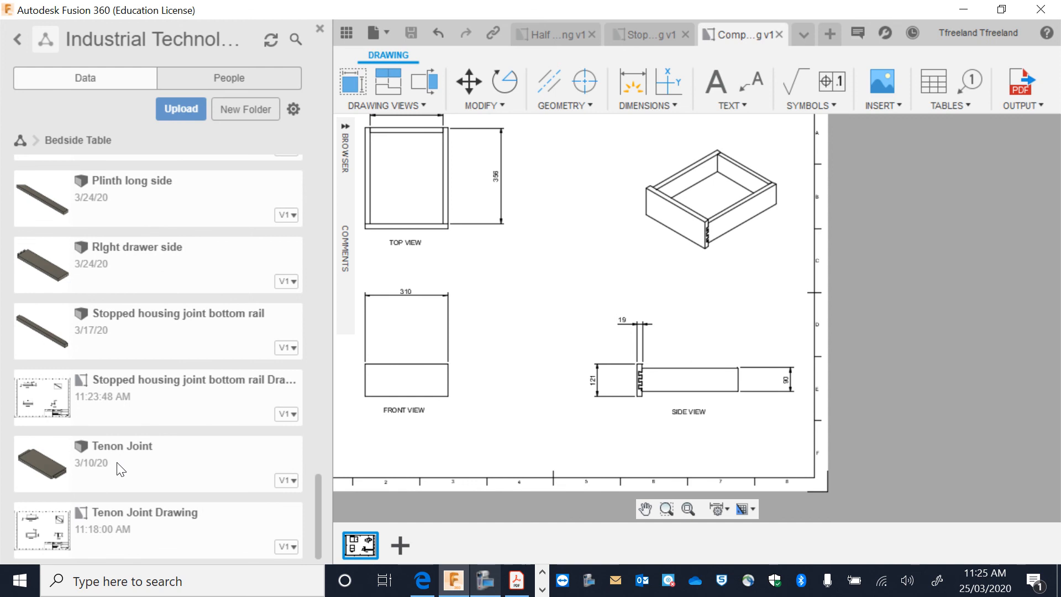
{"action": "scroll", "coordinate": [131, 362], "scroll_direction": "up", "scroll_amount": 6}
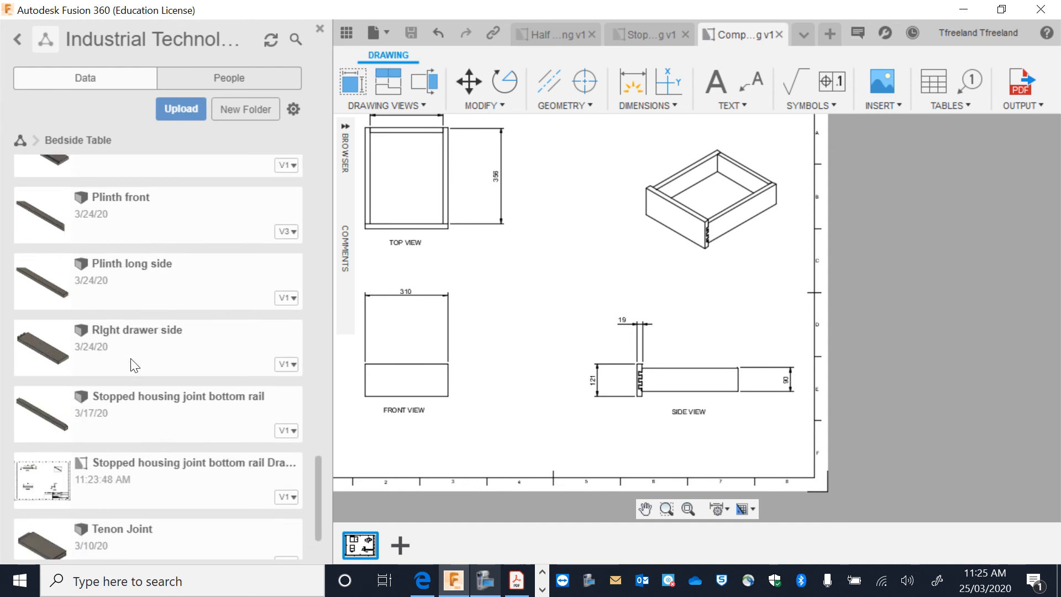
{"action": "scroll", "coordinate": [132, 365], "scroll_direction": "up", "scroll_amount": 5}
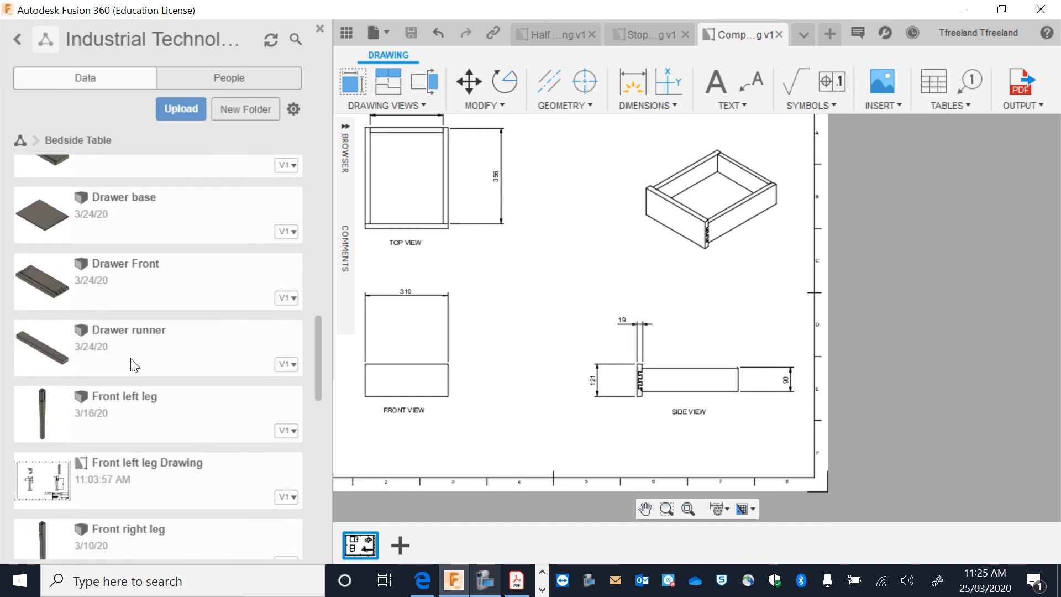
{"action": "right_click", "coordinate": [128, 297]}
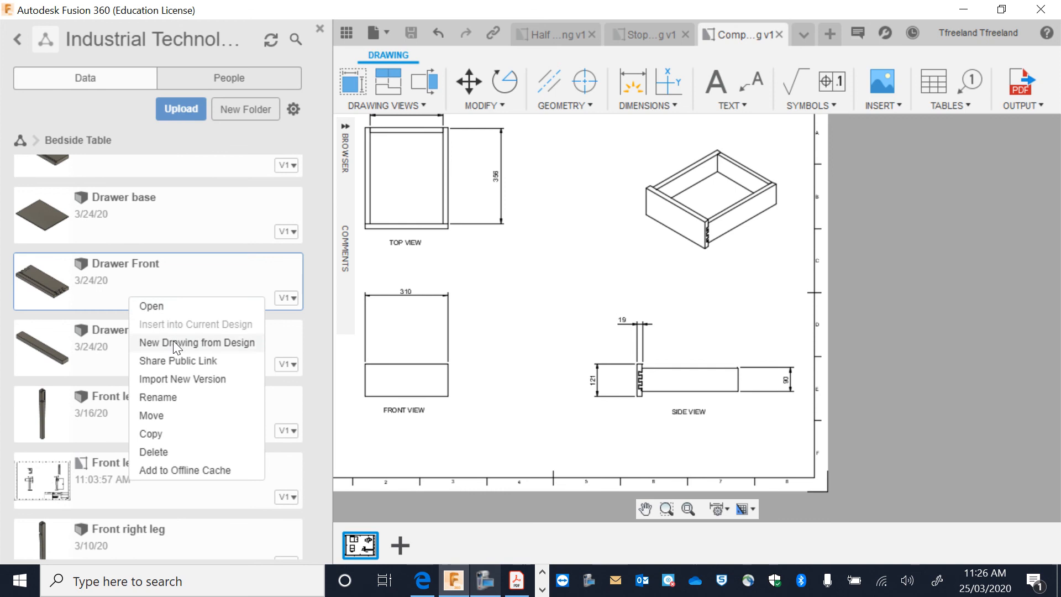
{"action": "left_click", "coordinate": [221, 347]}
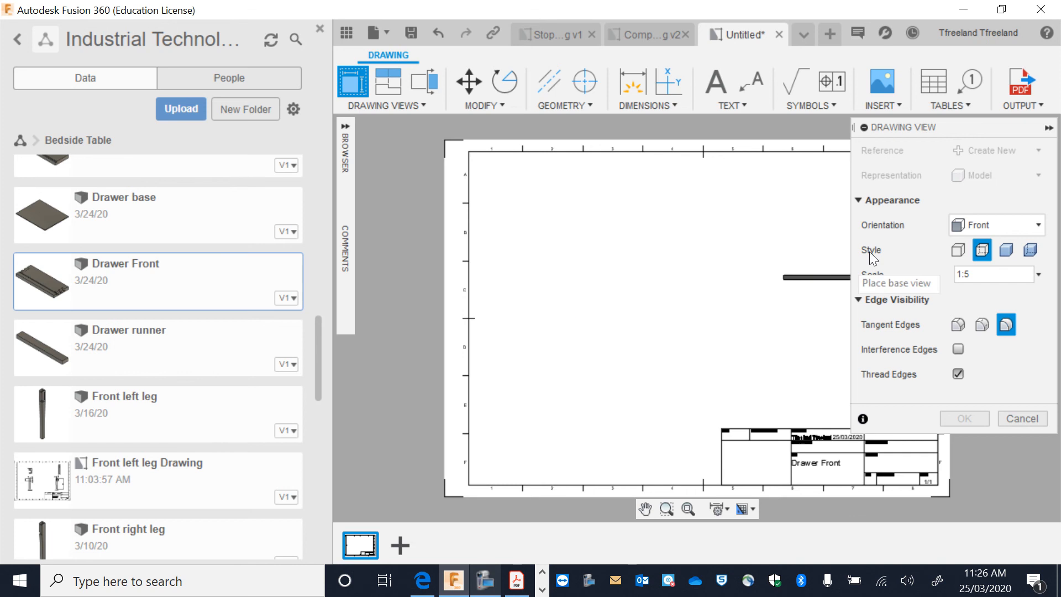
- Place the drawer front's base view in the lower-left area of the sheet with Bottom orientation at 1:5 scale
{"action": "left_click", "coordinate": [1000, 223]}
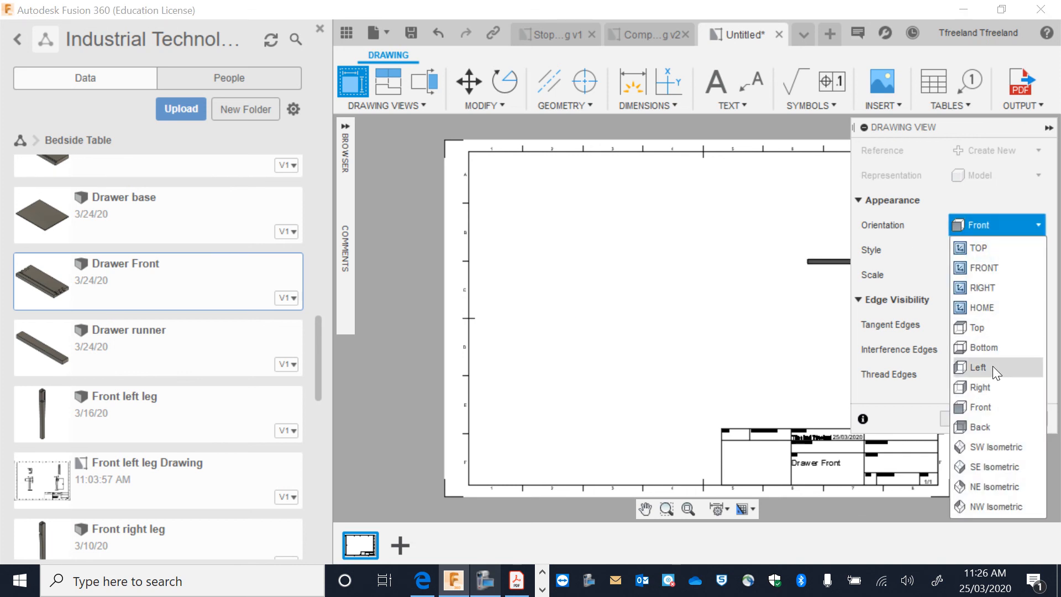
{"action": "left_click", "coordinate": [990, 349]}
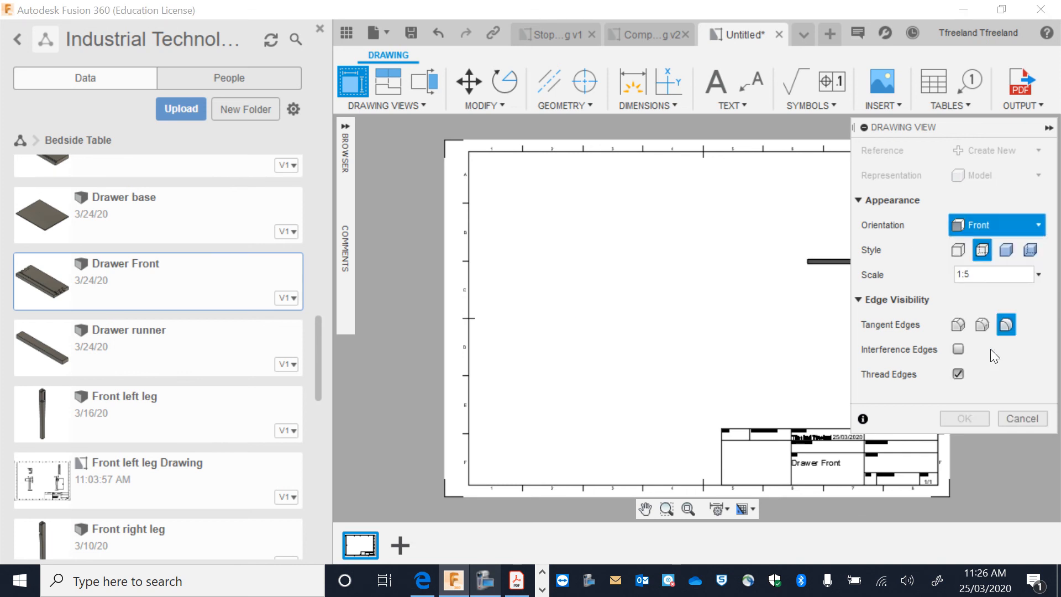
{"action": "left_click", "coordinate": [1020, 227]}
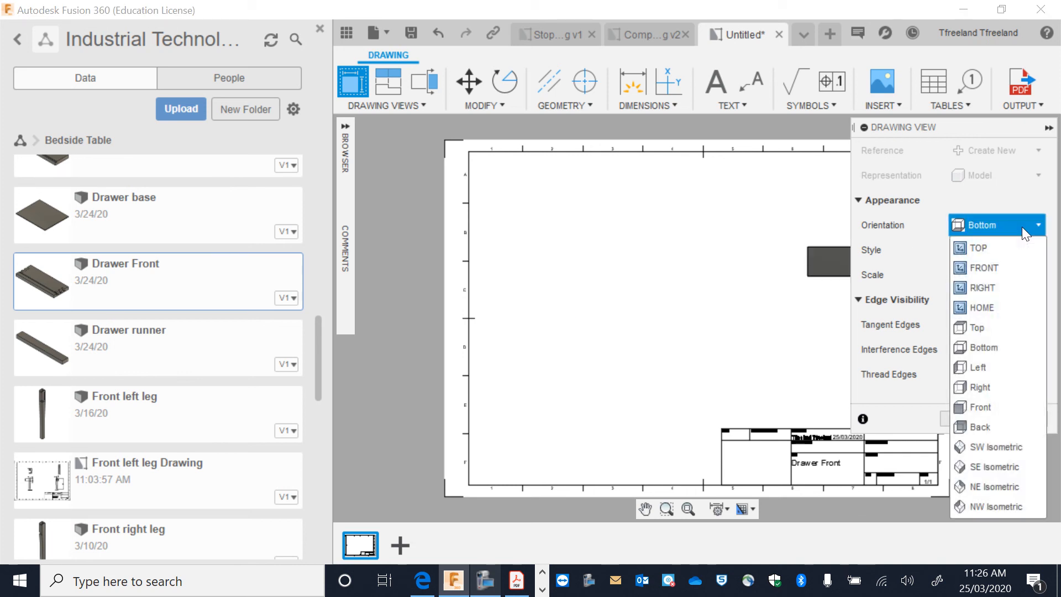
{"action": "left_click", "coordinate": [831, 257]}
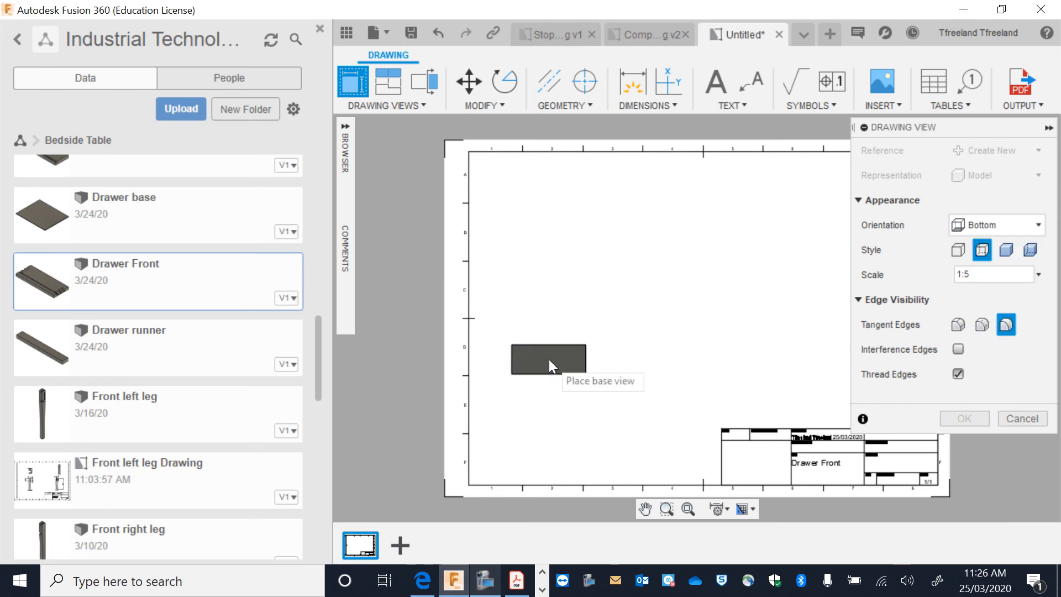
{"action": "left_click", "coordinate": [561, 373]}
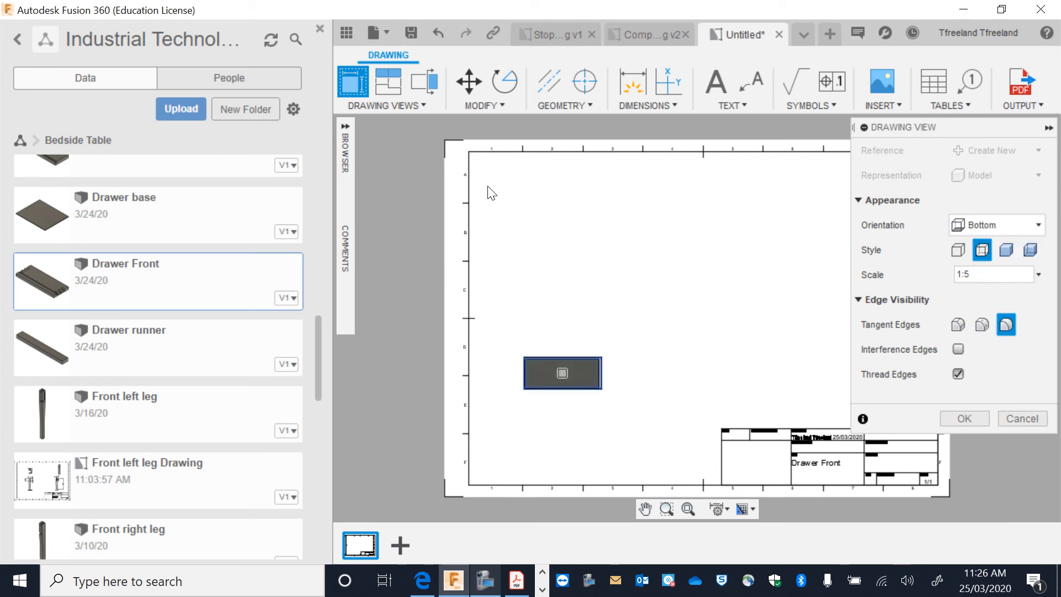
- Project a side view, a top view and an isometric view from the drawer front's base view
{"action": "left_click", "coordinate": [388, 91]}
{"action": "left_click", "coordinate": [577, 367]}
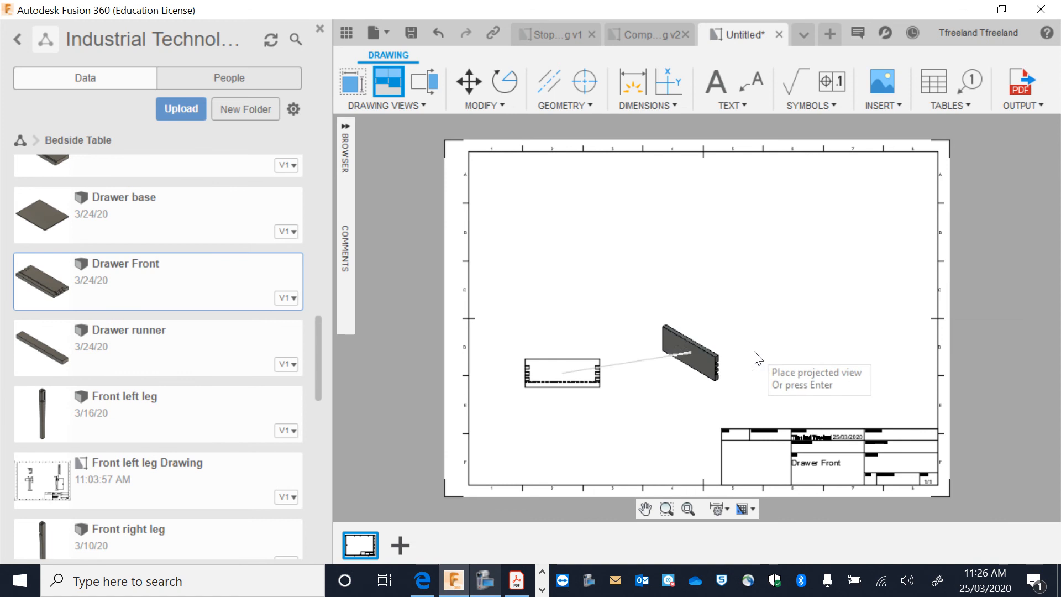
{"action": "left_click", "coordinate": [809, 365]}
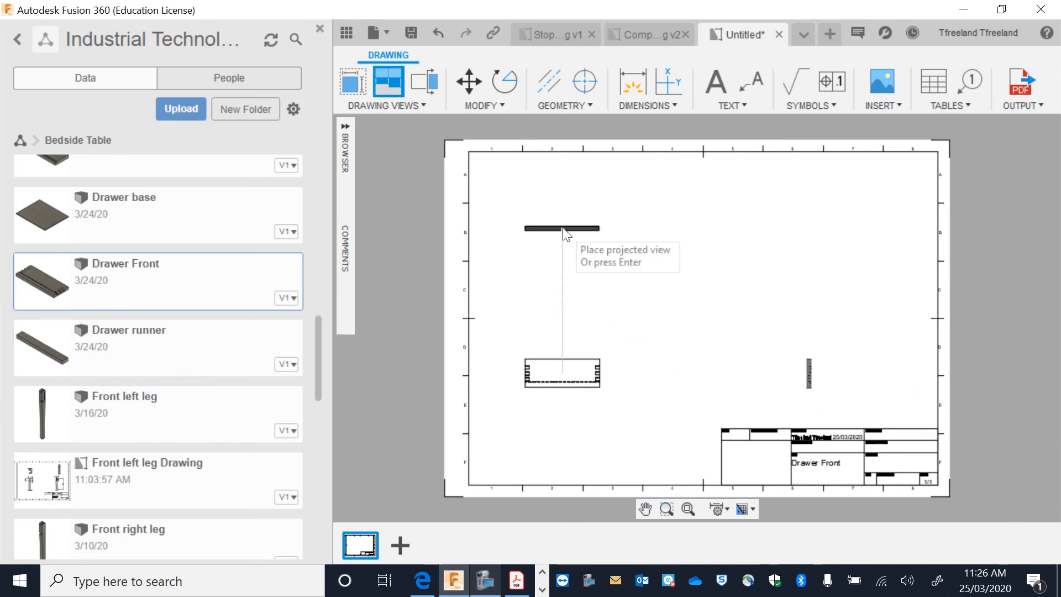
{"action": "left_click", "coordinate": [562, 225]}
{"action": "left_click", "coordinate": [849, 223]}
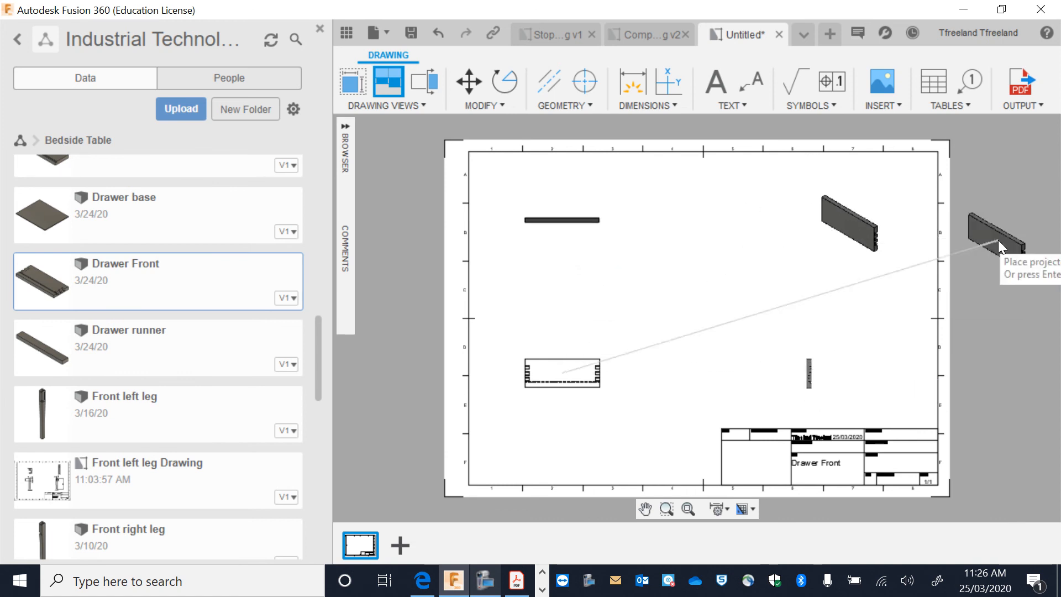
{"action": "key", "text": "Return"}
- Set the base view's style to visible edges only, without hidden edges
{"action": "left_click", "coordinate": [580, 370]}
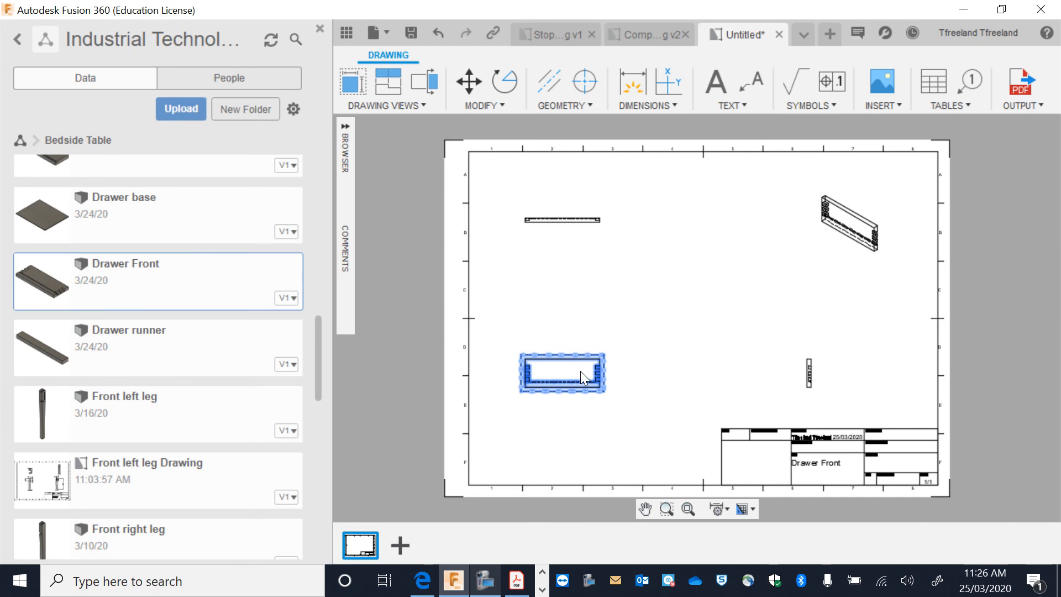
{"action": "double_click", "coordinate": [580, 370]}
{"action": "left_click", "coordinate": [959, 200]}
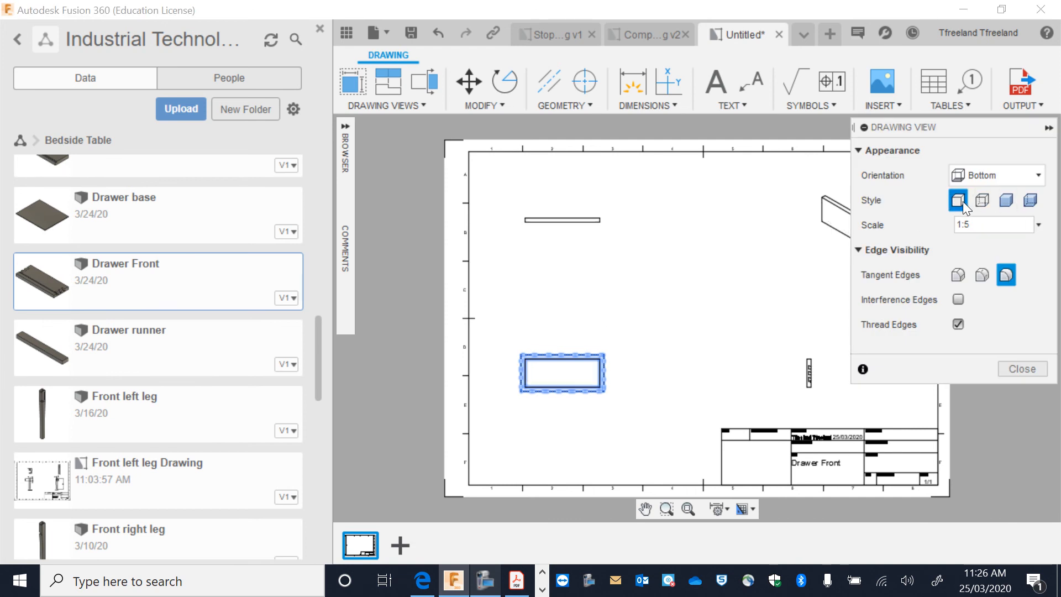
{"action": "left_click", "coordinate": [1008, 366]}
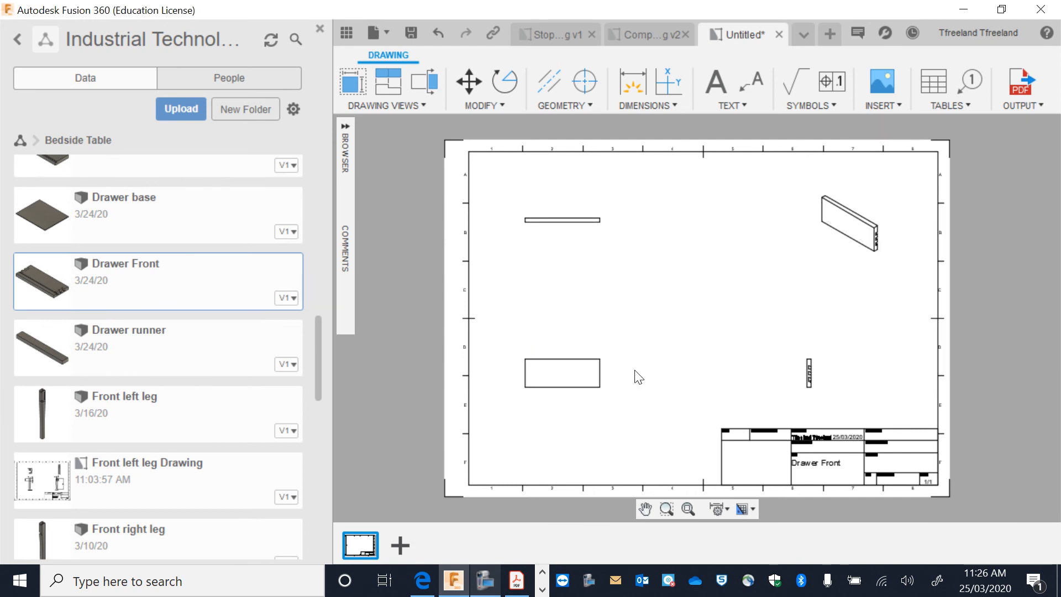
- Dimension the drawer front's thickness at the right end of the top view
{"action": "left_click", "coordinate": [634, 82]}
{"action": "left_click", "coordinate": [599, 218]}
{"action": "left_click", "coordinate": [599, 222]}
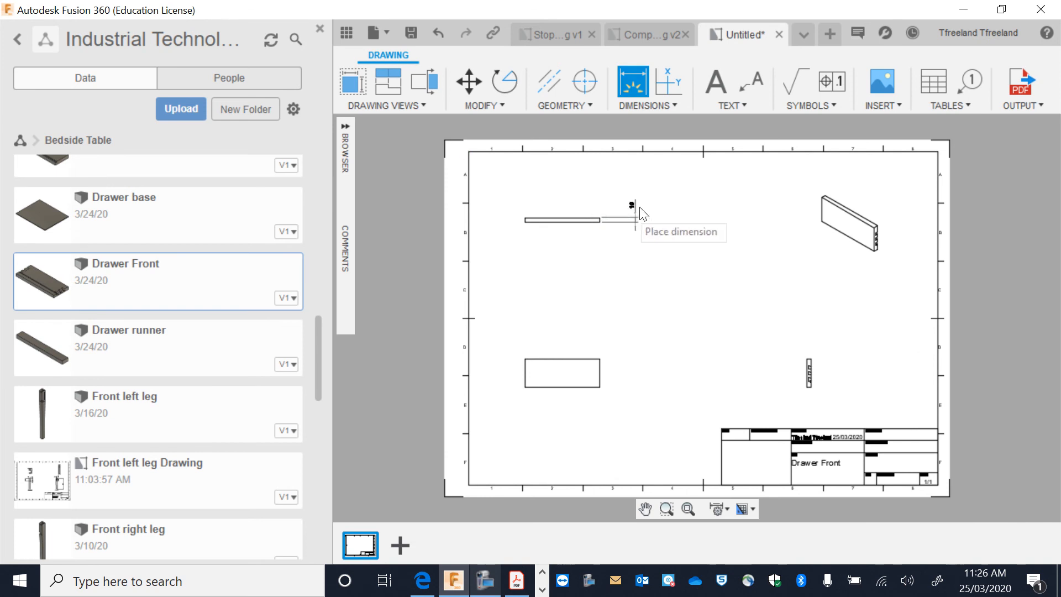
{"action": "left_click", "coordinate": [668, 206]}
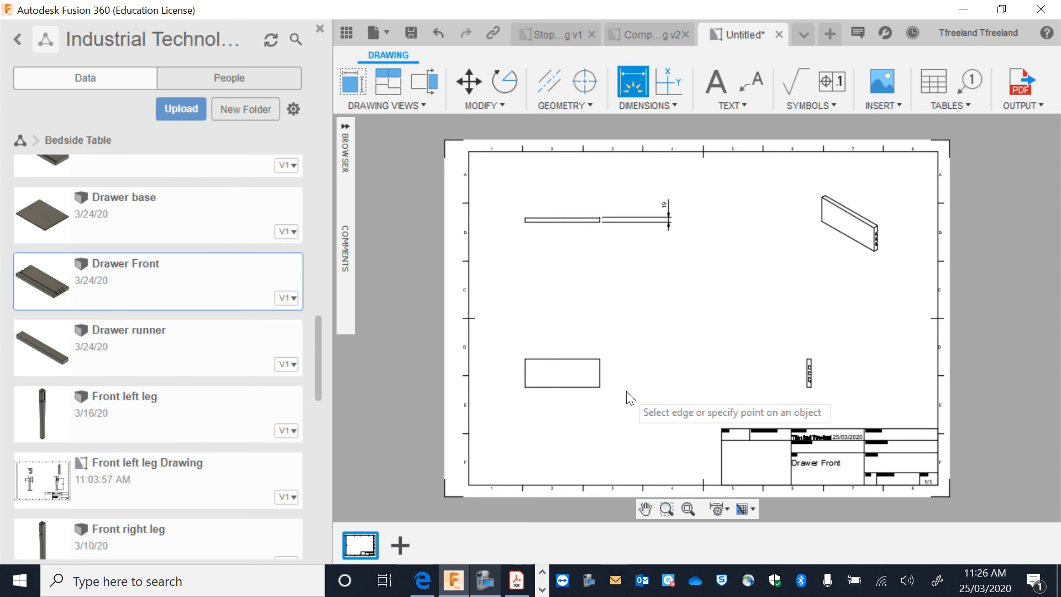
{"action": "key", "text": "Escape"}
- Change the base view's orientation to Top
{"action": "left_click", "coordinate": [583, 374]}
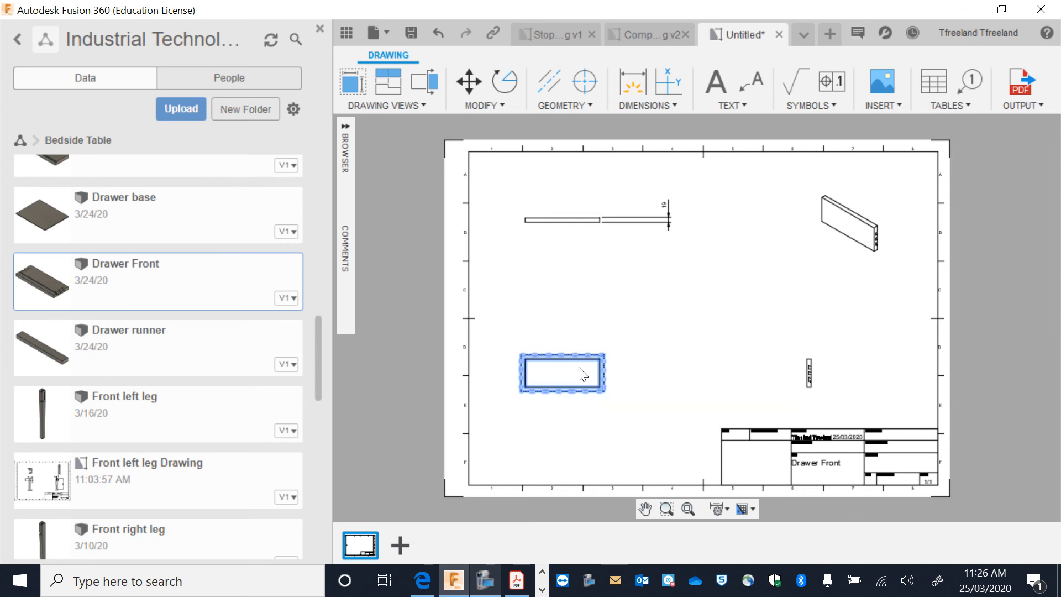
{"action": "double_click", "coordinate": [583, 374]}
{"action": "left_click", "coordinate": [1027, 178]}
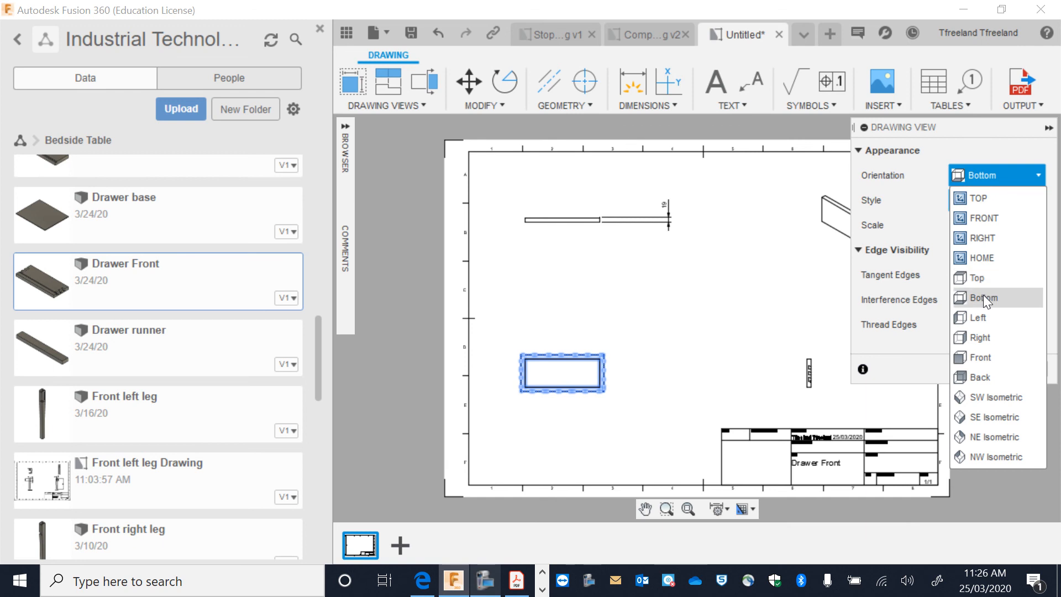
{"action": "left_click", "coordinate": [986, 275]}
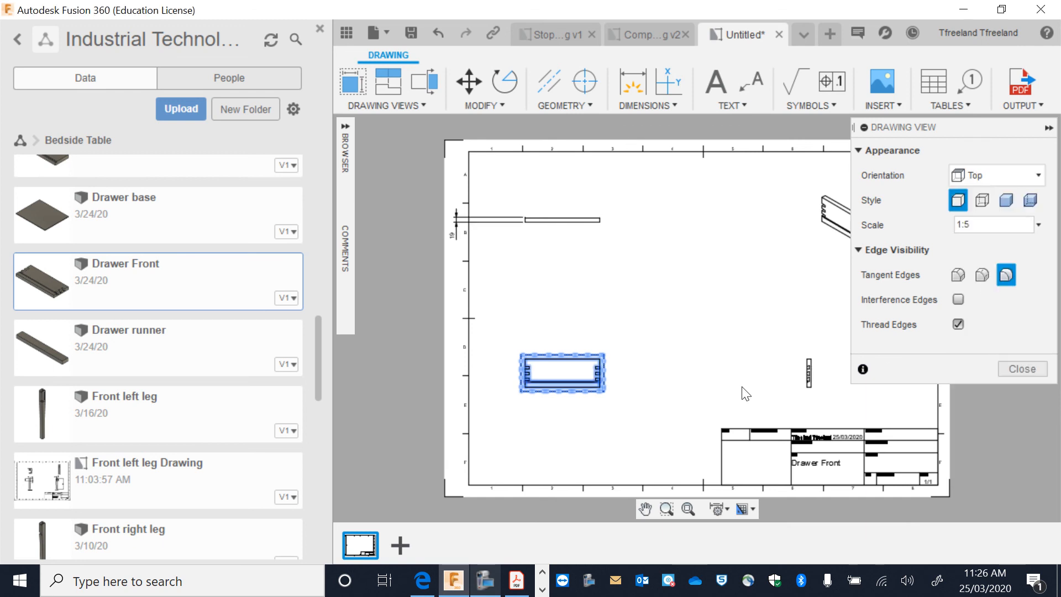
- Finish with the base view's settings and move the thickness dimension closer to the drawer front's top view
{"action": "left_click", "coordinate": [1047, 128]}
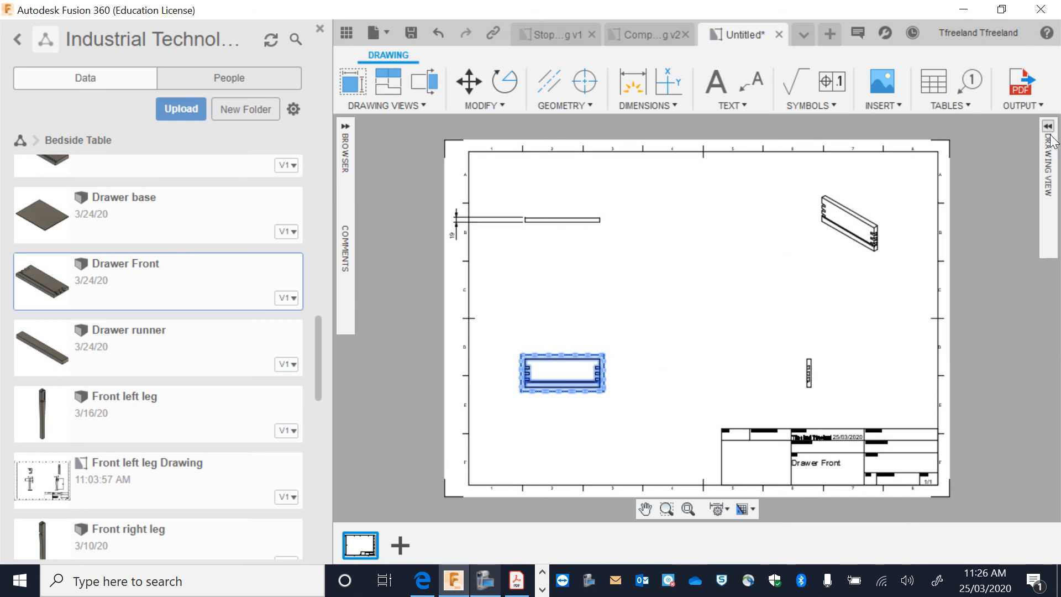
{"action": "left_click", "coordinate": [648, 390]}
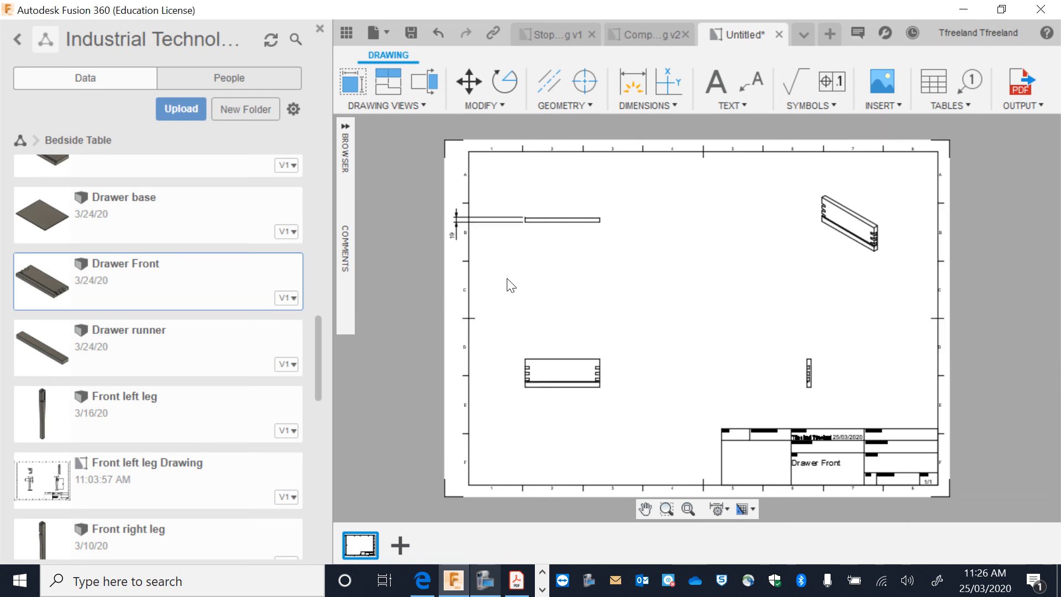
{"action": "left_click", "coordinate": [455, 231]}
{"action": "left_click_drag", "start_coordinate": [452, 234], "coordinate": [494, 235]}
- Dimension the distance from the drawer front's upper edge to the first joint socket at the base view's right end
{"action": "scroll", "coordinate": [630, 353], "scroll_direction": "up", "scroll_amount": 4}
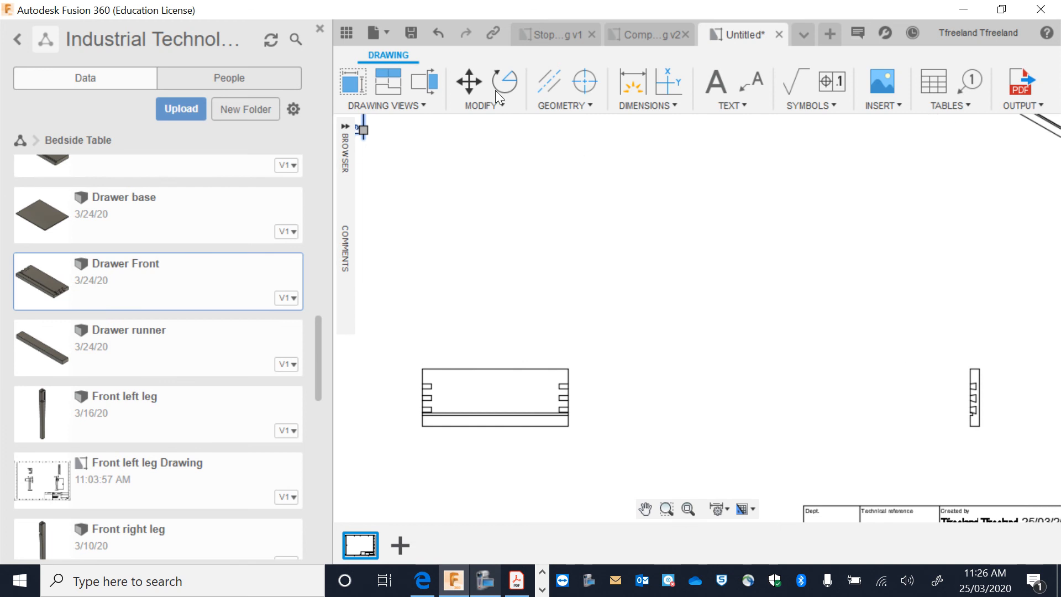
{"action": "left_click", "coordinate": [633, 83]}
{"action": "scroll", "coordinate": [617, 365], "scroll_direction": "up", "scroll_amount": 2}
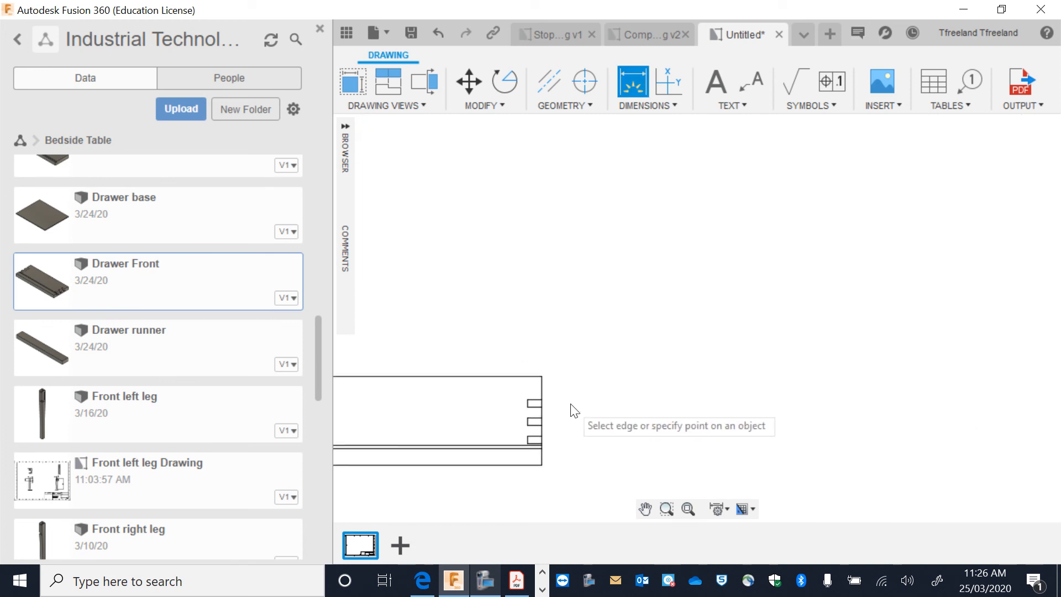
{"action": "left_click", "coordinate": [542, 400]}
{"action": "left_click", "coordinate": [541, 377]}
{"action": "left_click", "coordinate": [687, 376]}
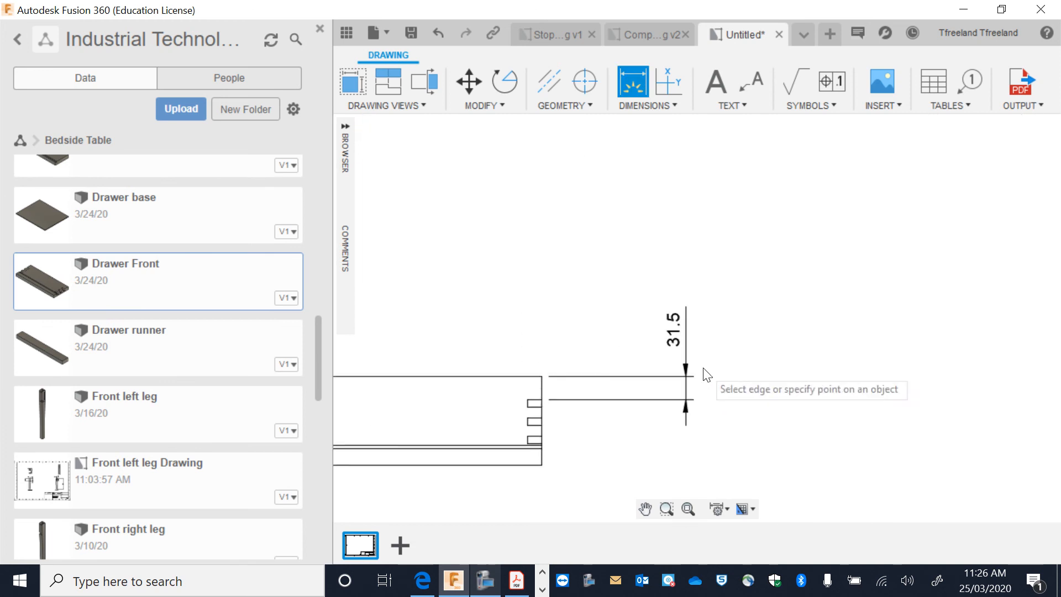
- Dimension the height of the uppermost joint socket at the base view's left end
{"action": "scroll", "coordinate": [539, 436], "scroll_direction": "down", "scroll_amount": 2}
{"action": "scroll", "coordinate": [539, 439], "scroll_direction": "down", "scroll_amount": 2}
{"action": "scroll", "coordinate": [466, 433], "scroll_direction": "up", "scroll_amount": 4}
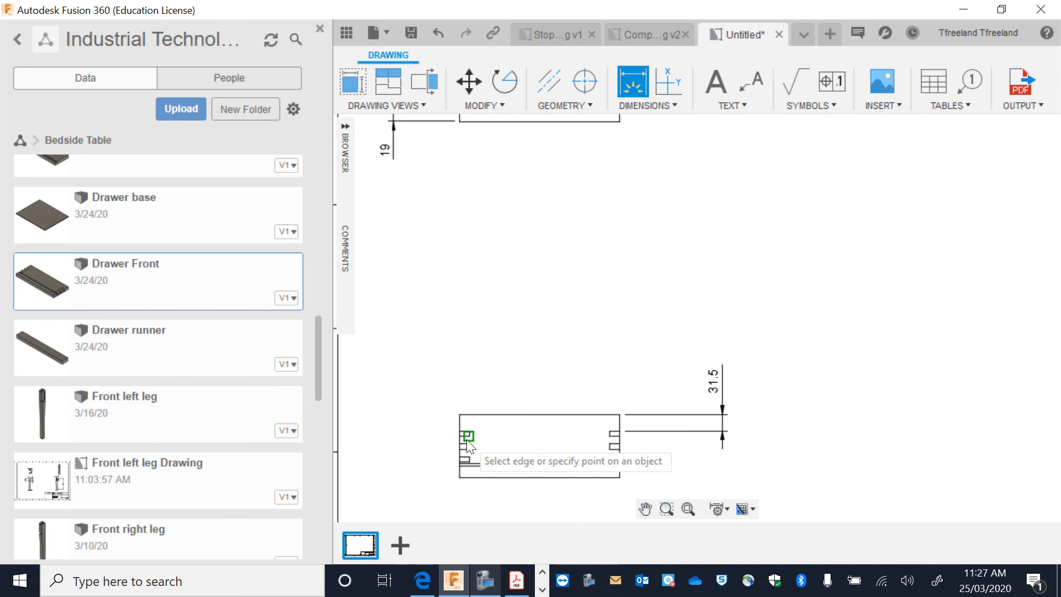
{"action": "left_click", "coordinate": [455, 437]}
{"action": "left_click", "coordinate": [455, 428]}
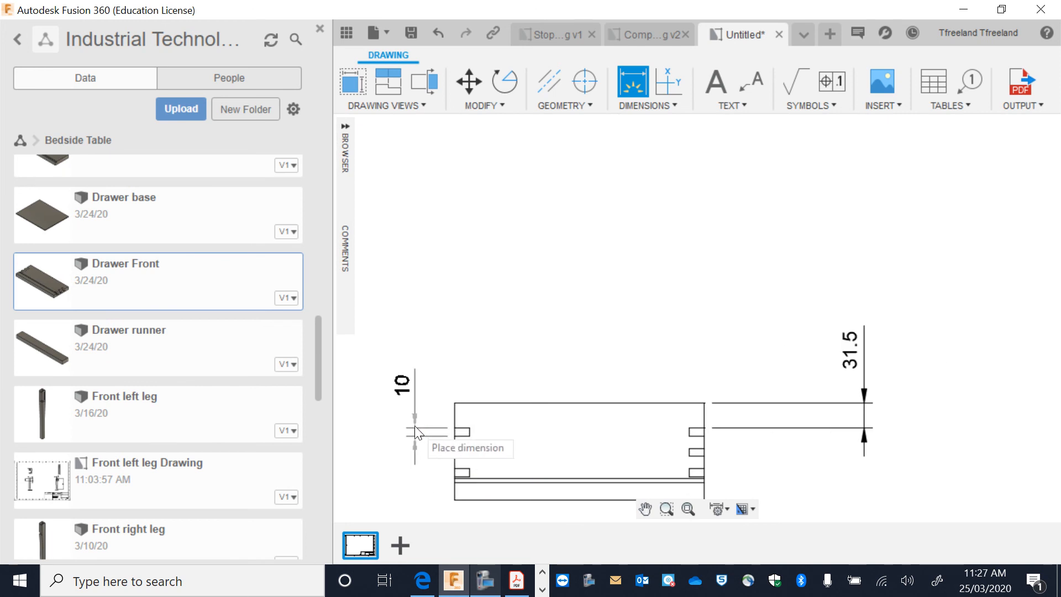
{"action": "left_click", "coordinate": [414, 426]}
- Try to dimension the gap between the middle and lower sockets at the base view's left end, and remove that dimension
{"action": "left_click", "coordinate": [455, 456]}
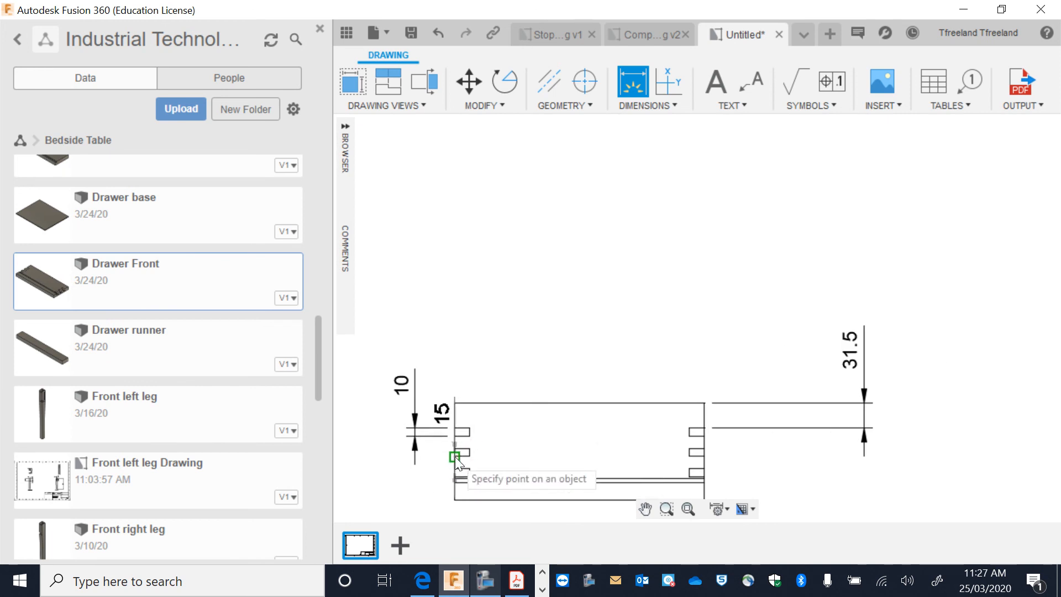
{"action": "left_click", "coordinate": [455, 469]}
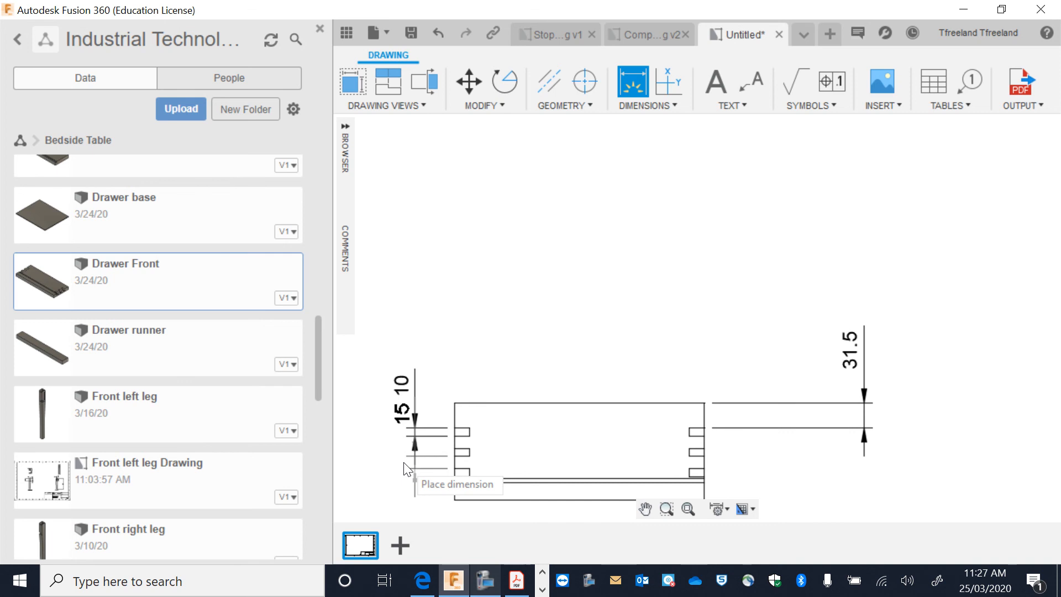
{"action": "left_click", "coordinate": [373, 464]}
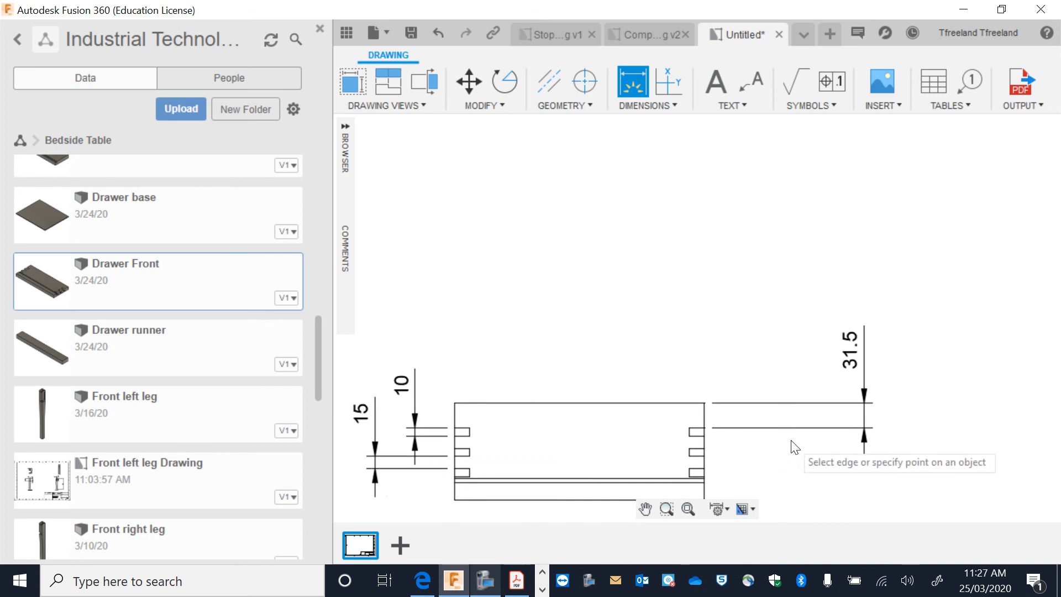
{"action": "scroll", "coordinate": [791, 446], "scroll_direction": "down", "scroll_amount": 5}
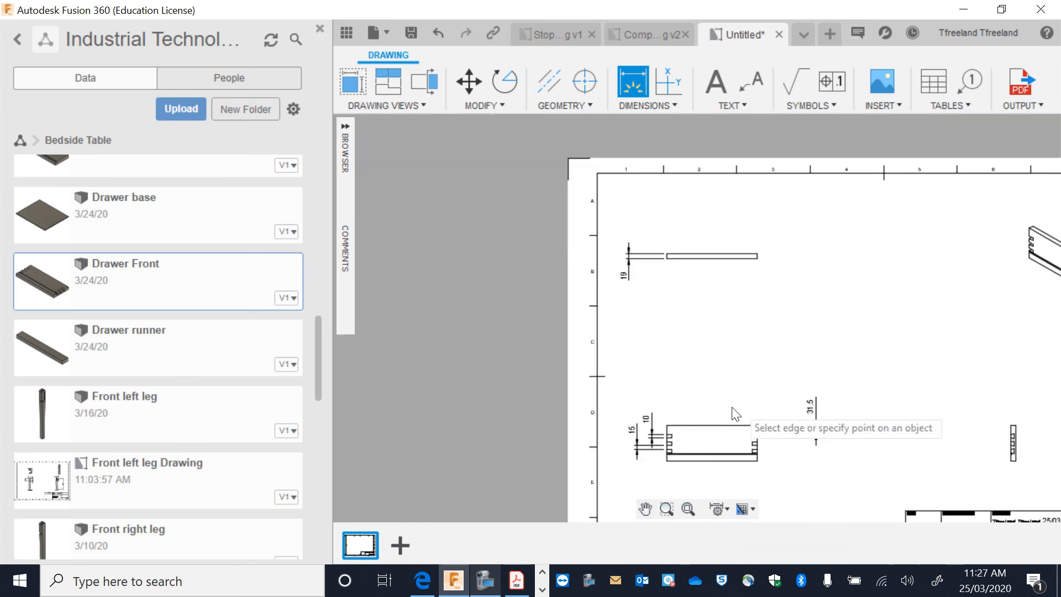
{"action": "left_click", "coordinate": [649, 505]}
{"action": "left_click_drag", "start_coordinate": [648, 505], "coordinate": [465, 488]}
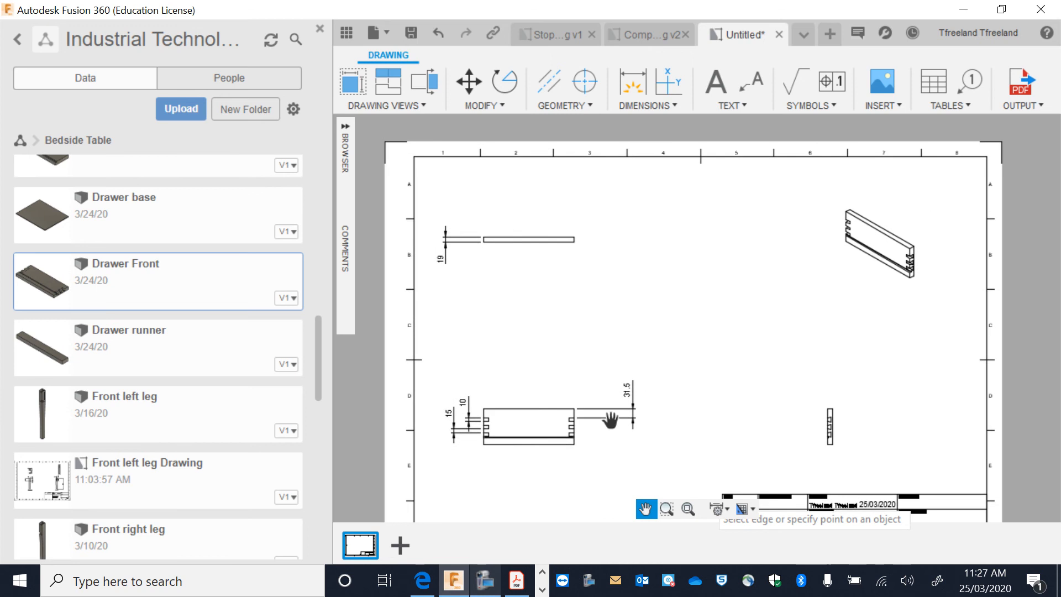
{"action": "key", "text": "Escape"}
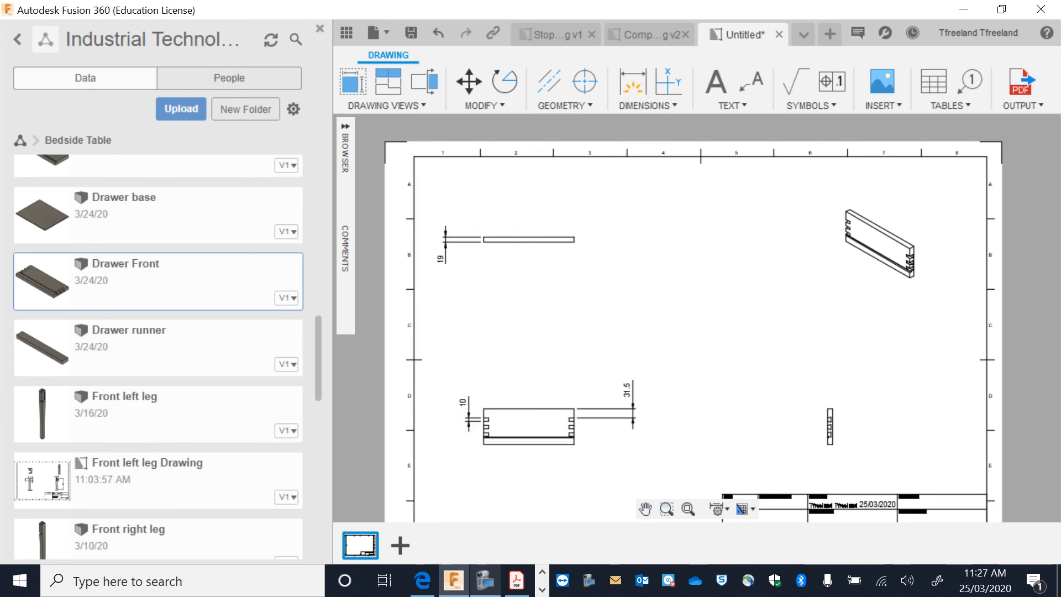
- Dimension the wide inner end of the uppermost dovetail socket, to the right of the side view
{"action": "scroll", "coordinate": [925, 454], "scroll_direction": "up", "scroll_amount": 5}
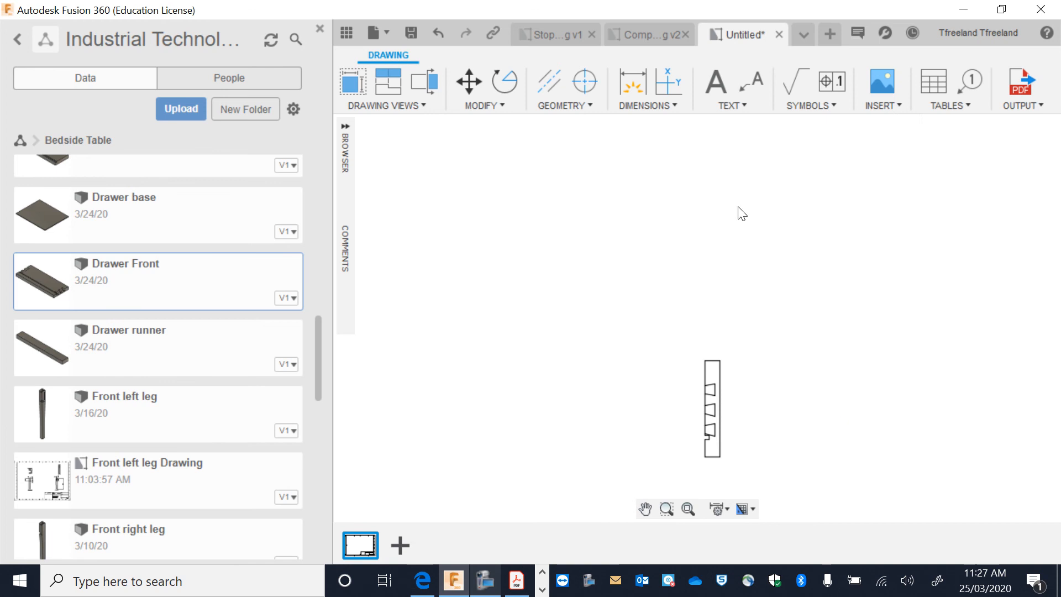
{"action": "left_click", "coordinate": [637, 87]}
{"action": "left_click", "coordinate": [715, 383]}
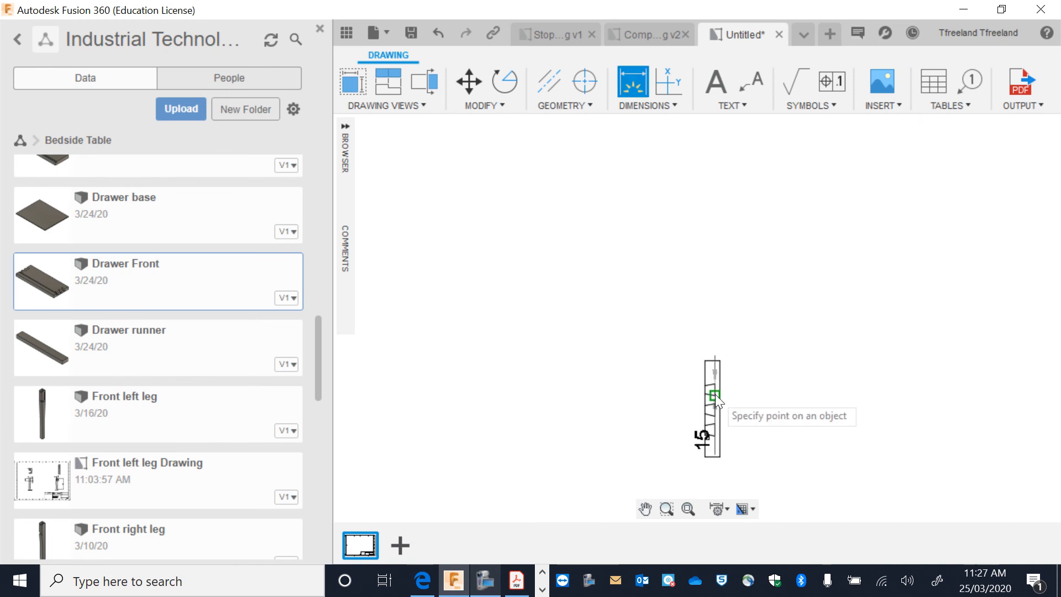
{"action": "left_click", "coordinate": [715, 393]}
{"action": "left_click", "coordinate": [807, 397]}
- Dimension the dovetail socket's depth from the side view's left edge, placing the dimension above the view
{"action": "left_click", "coordinate": [714, 384]}
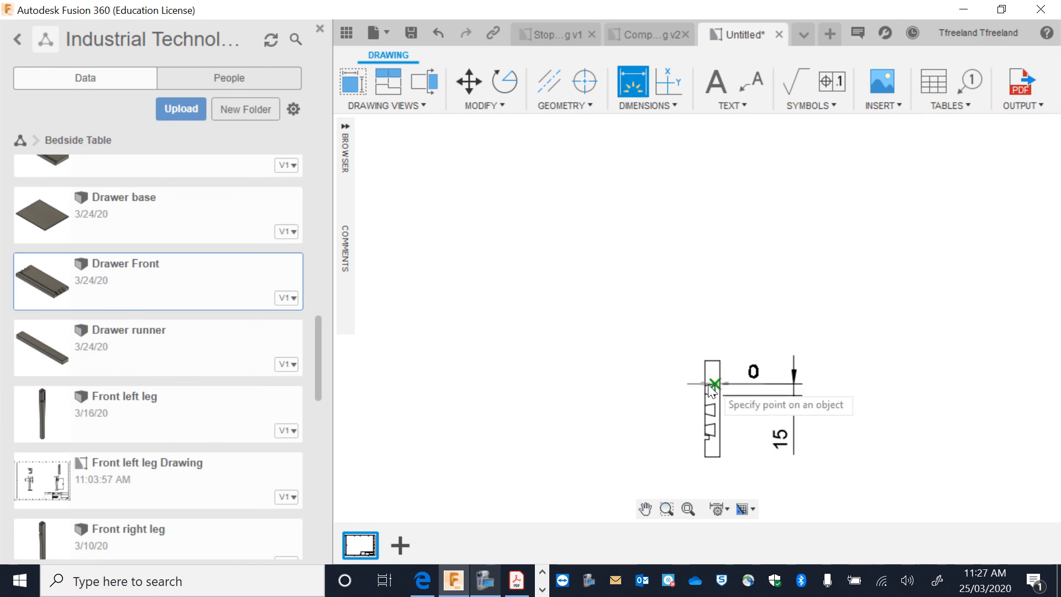
{"action": "scroll", "coordinate": [707, 387], "scroll_direction": "up", "scroll_amount": 6}
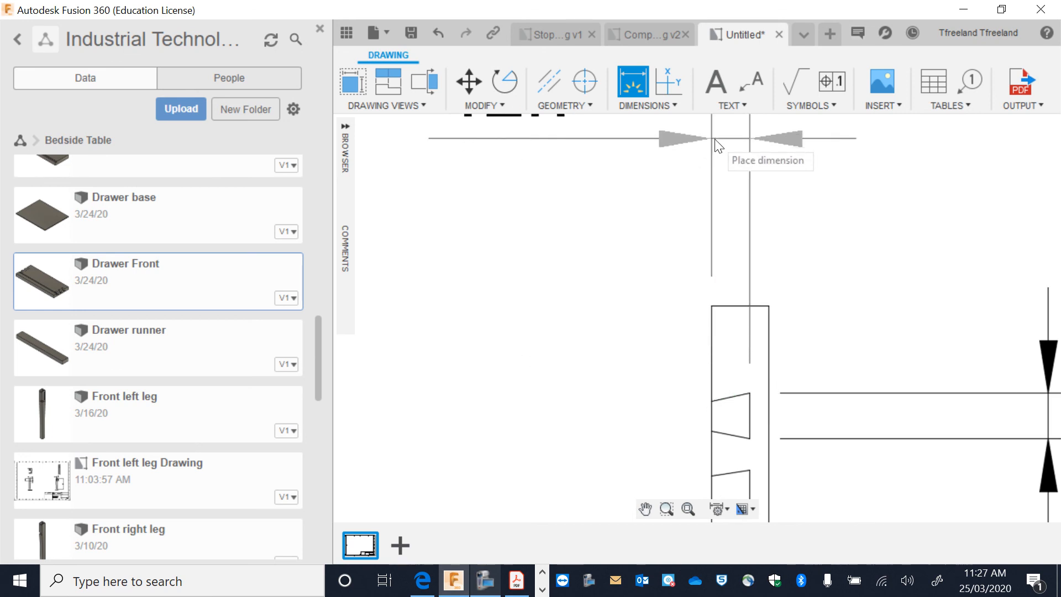
{"action": "left_click", "coordinate": [714, 139]}
{"action": "scroll", "coordinate": [736, 248], "scroll_direction": "down", "scroll_amount": 3}
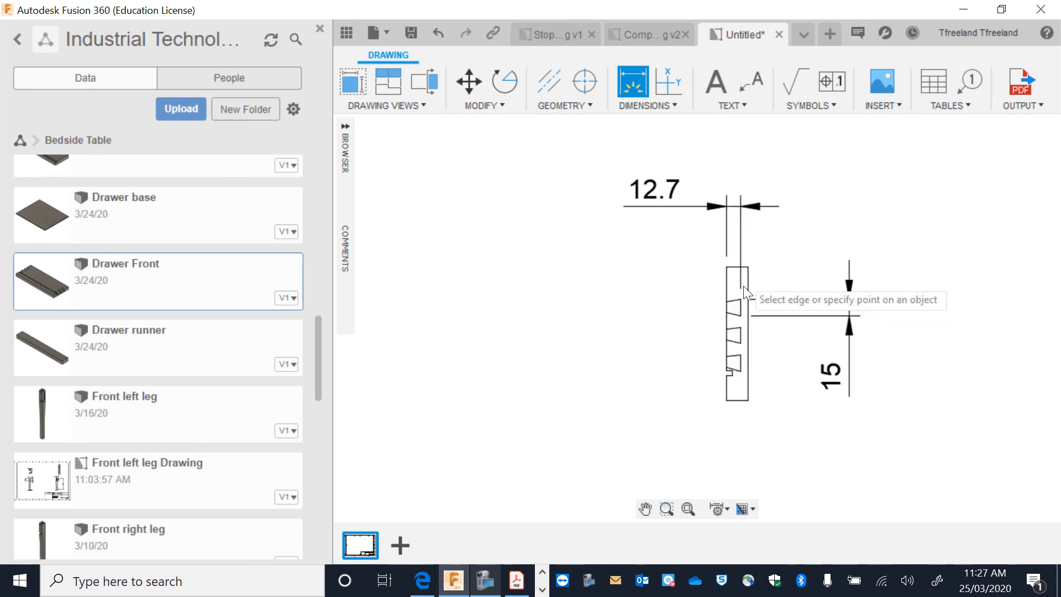
- Dimension the gap between the upper two dovetail sockets, to the left of the side view
{"action": "left_click", "coordinate": [726, 312]}
{"action": "left_click", "coordinate": [727, 329]}
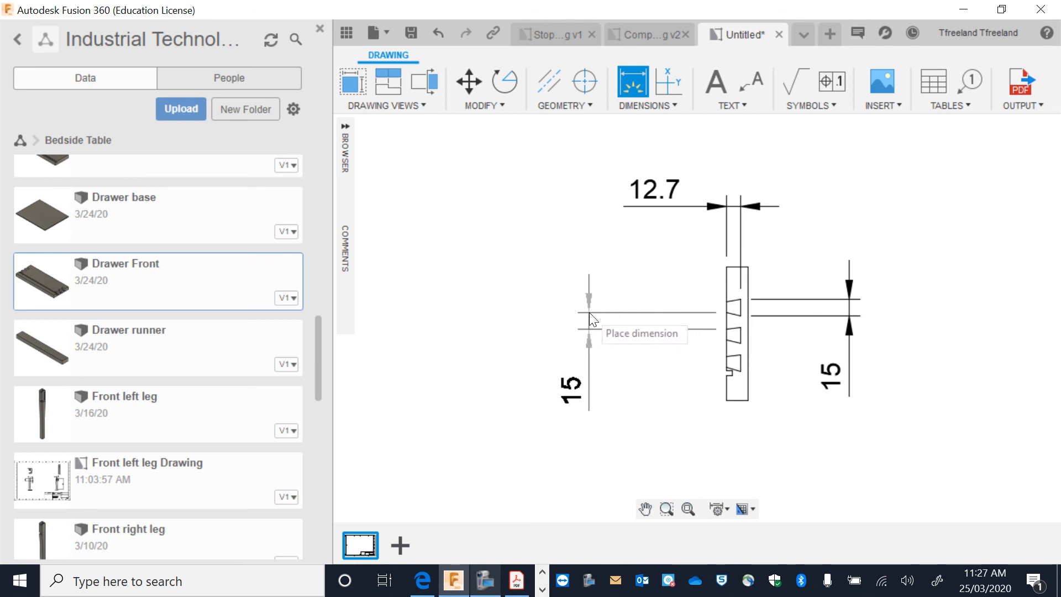
{"action": "left_click", "coordinate": [589, 313]}
{"action": "left_click", "coordinate": [727, 374]}
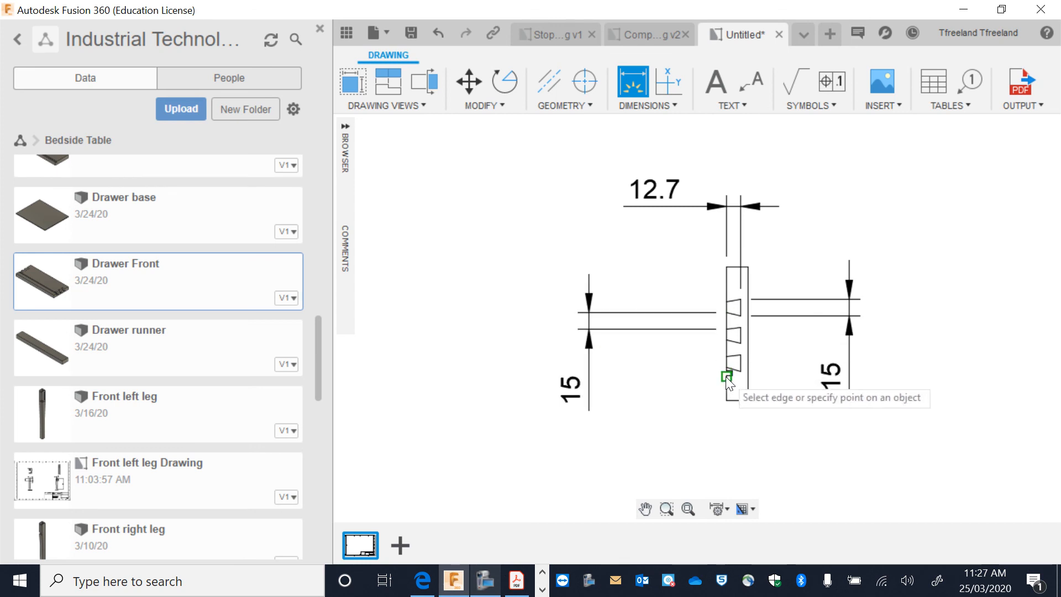
{"action": "scroll", "coordinate": [724, 376], "scroll_direction": "up", "scroll_amount": 2}
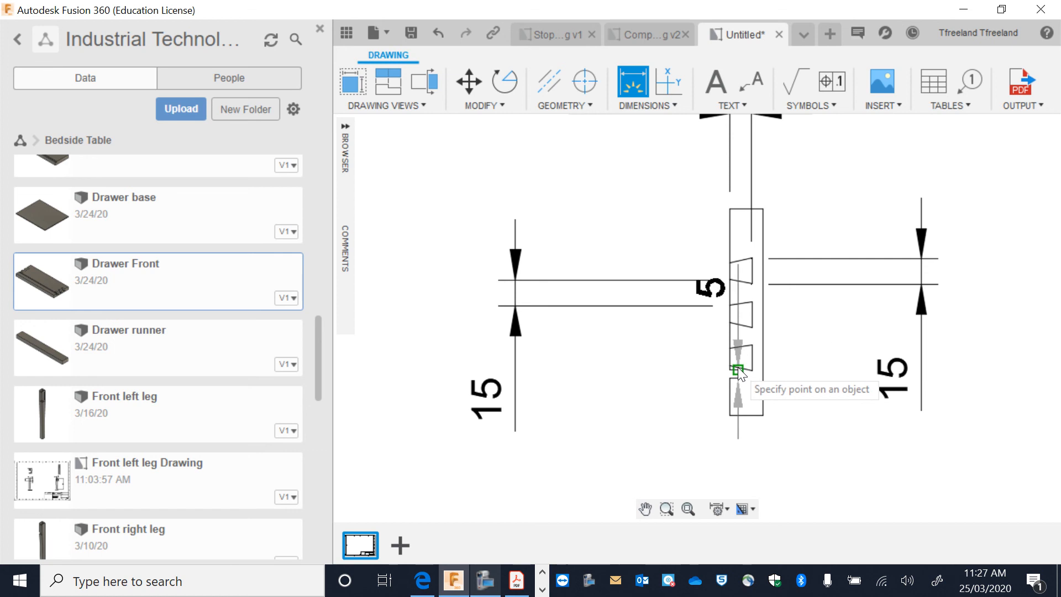
{"action": "left_click", "coordinate": [738, 368]}
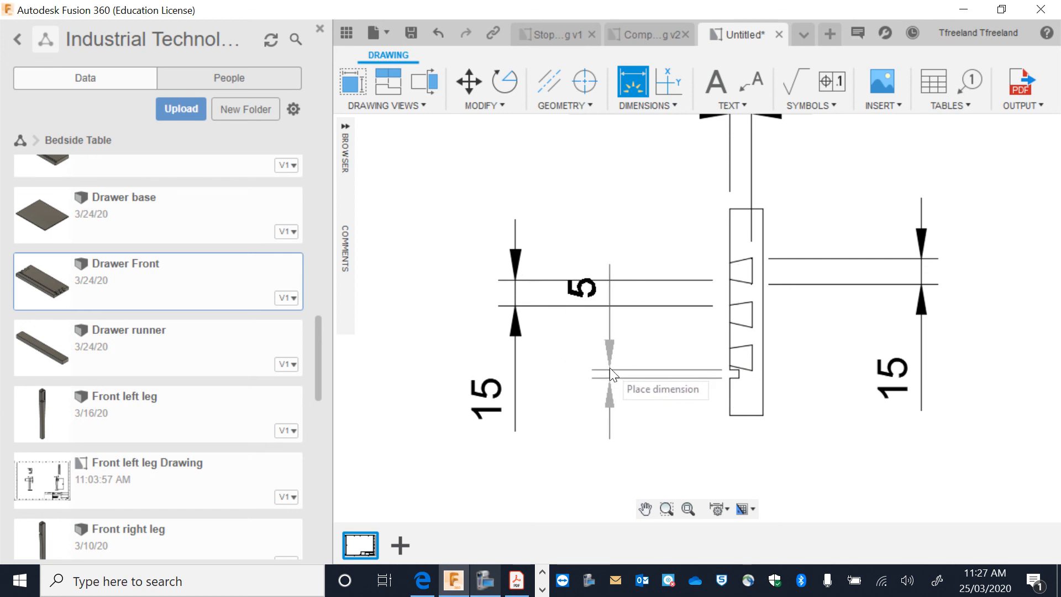
{"action": "key", "text": "Escape"}
- Close the data panel and dimension the width of the drawer base groove at the base view's right end
{"action": "scroll", "coordinate": [610, 368], "scroll_direction": "down", "scroll_amount": 10}
{"action": "scroll", "coordinate": [419, 356], "scroll_direction": "up", "scroll_amount": 8}
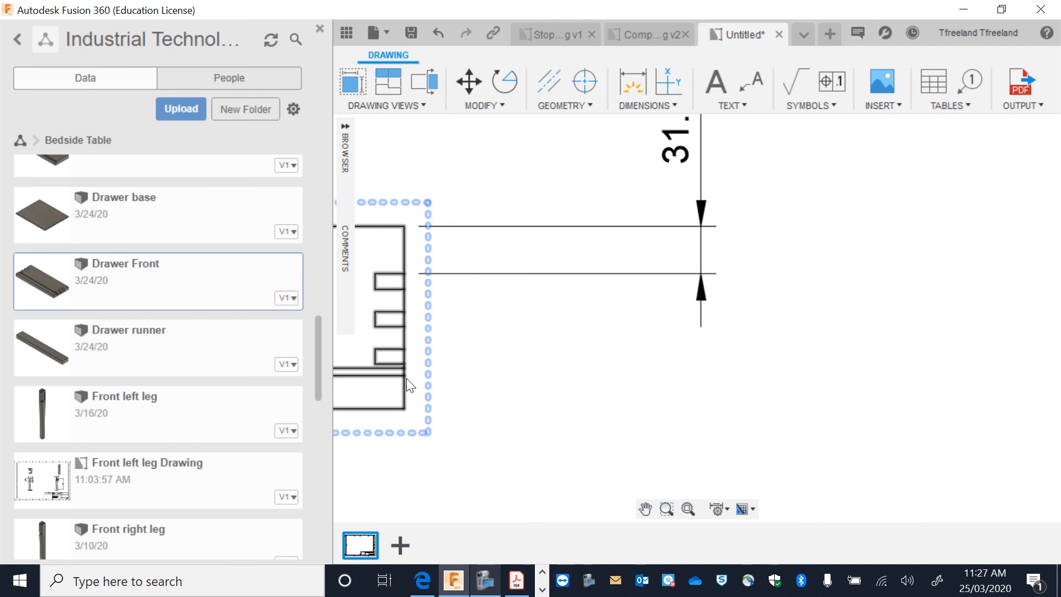
{"action": "left_click", "coordinate": [633, 82]}
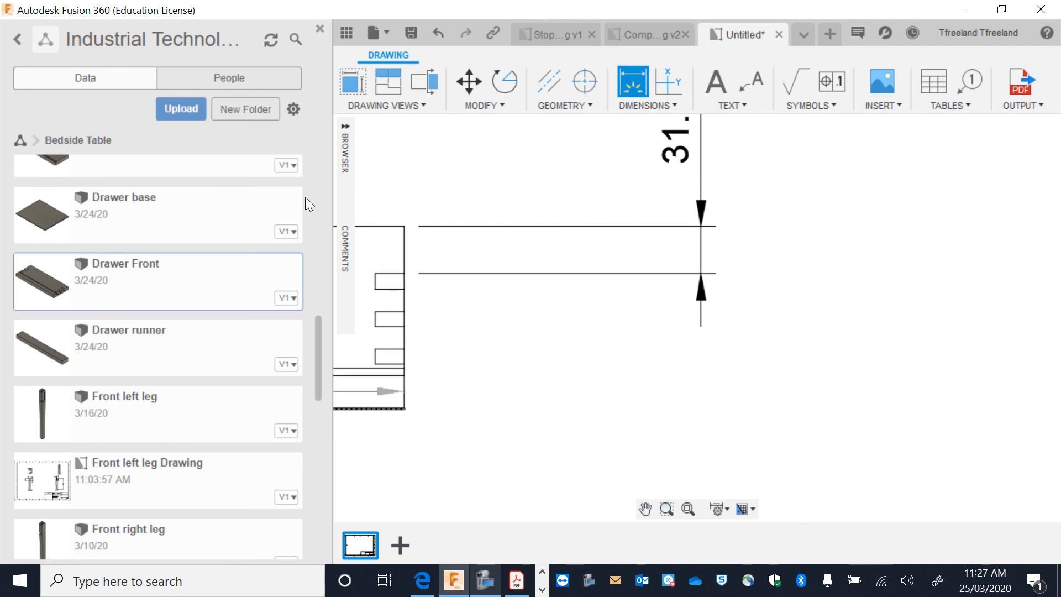
{"action": "left_click", "coordinate": [320, 28]}
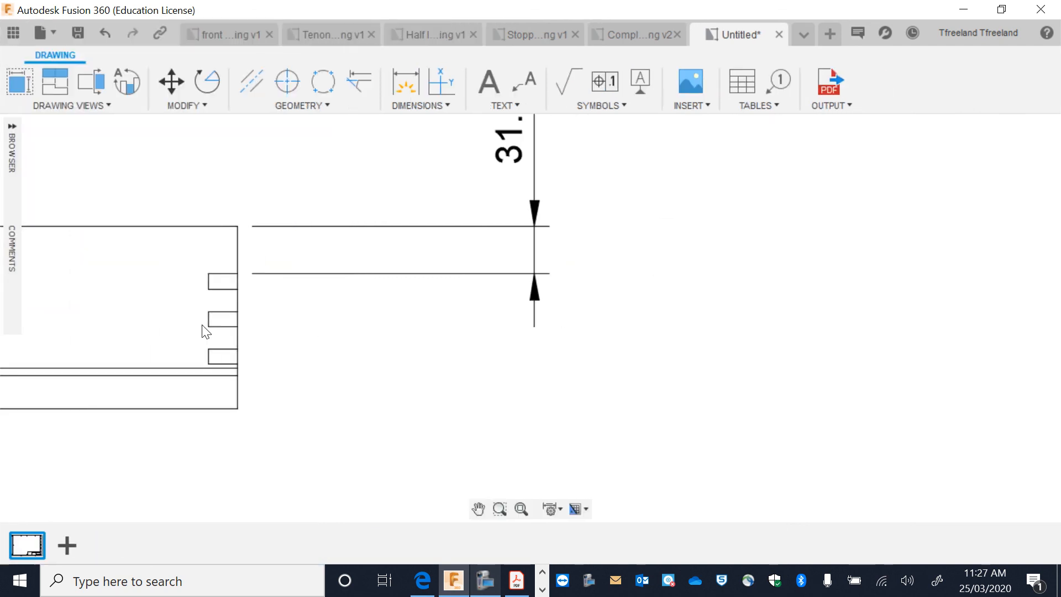
{"action": "left_click", "coordinate": [238, 375]}
{"action": "left_click", "coordinate": [238, 367]}
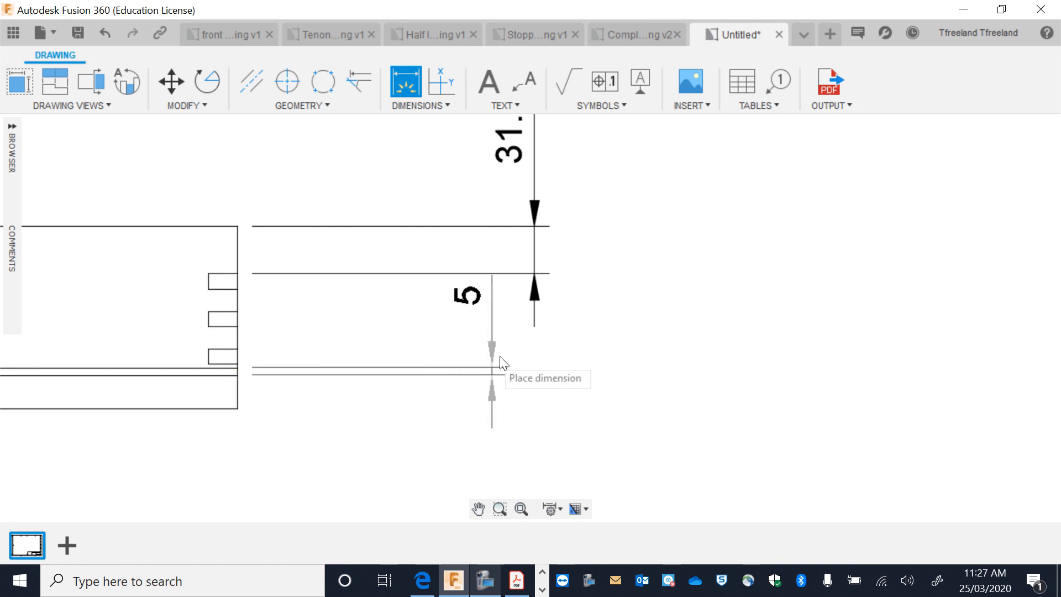
{"action": "left_click", "coordinate": [513, 356]}
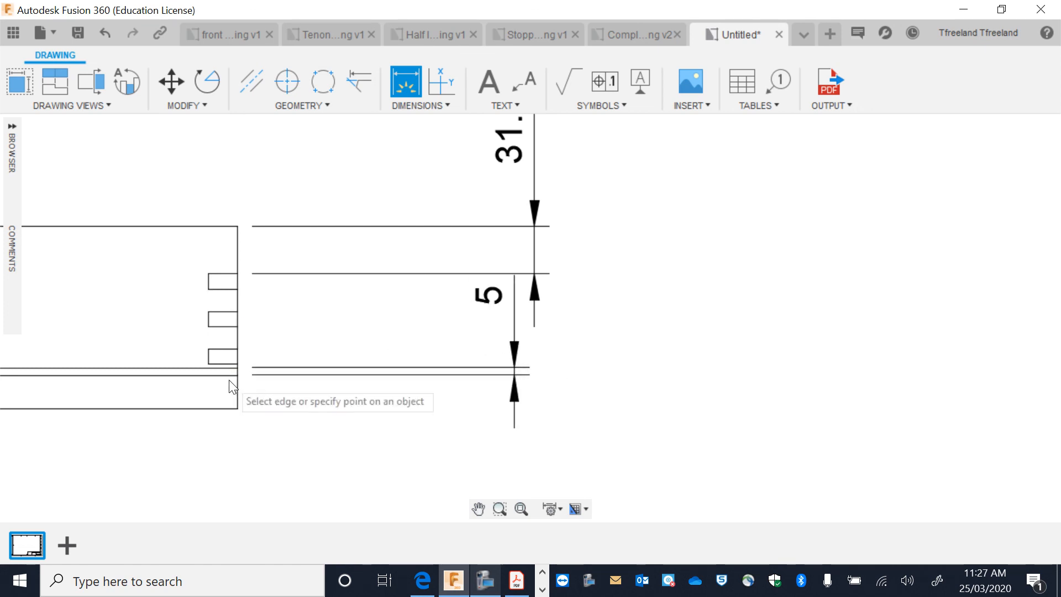
- Dimension the distance from the drawer front's lower edge to the groove at the base view's left end
{"action": "scroll", "coordinate": [236, 372], "scroll_direction": "down", "scroll_amount": 5}
{"action": "scroll", "coordinate": [131, 405], "scroll_direction": "up", "scroll_amount": 2}
{"action": "scroll", "coordinate": [132, 405], "scroll_direction": "up", "scroll_amount": 2}
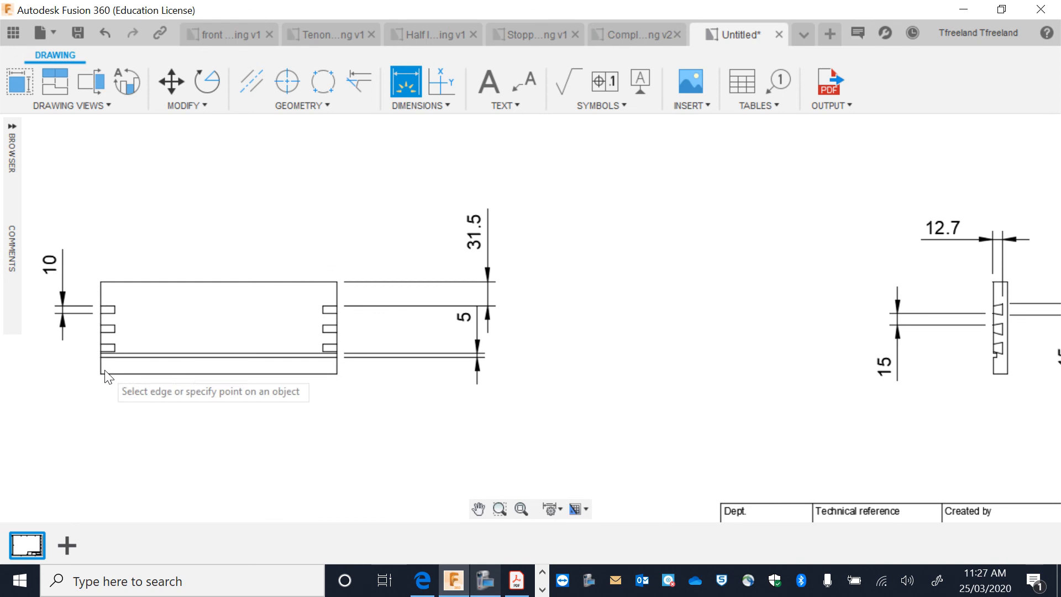
{"action": "left_click", "coordinate": [100, 373]}
{"action": "left_click", "coordinate": [99, 356]}
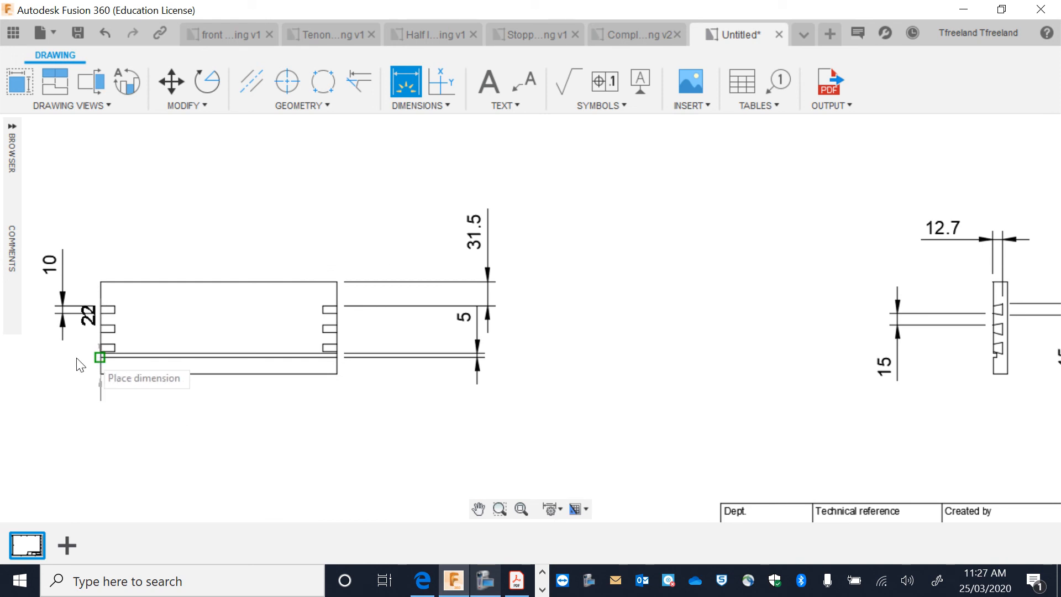
{"action": "left_click", "coordinate": [33, 361]}
- Dimension the drawer front's overall length, placing the dimension above the base view
{"action": "scroll", "coordinate": [136, 323], "scroll_direction": "down", "scroll_amount": 4}
{"action": "scroll", "coordinate": [196, 310], "scroll_direction": "up", "scroll_amount": 2}
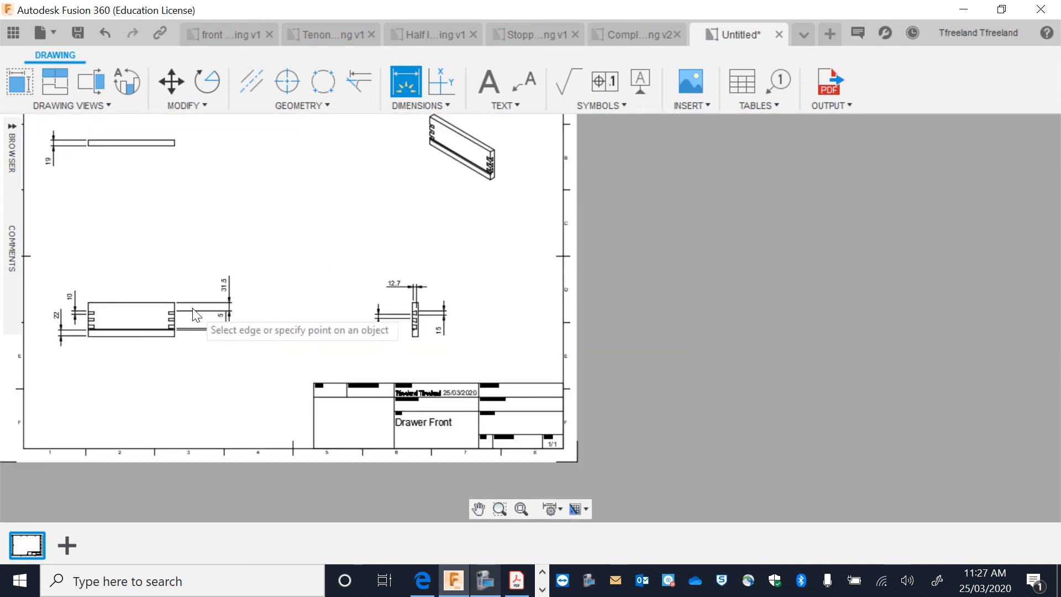
{"action": "left_click", "coordinate": [169, 301]}
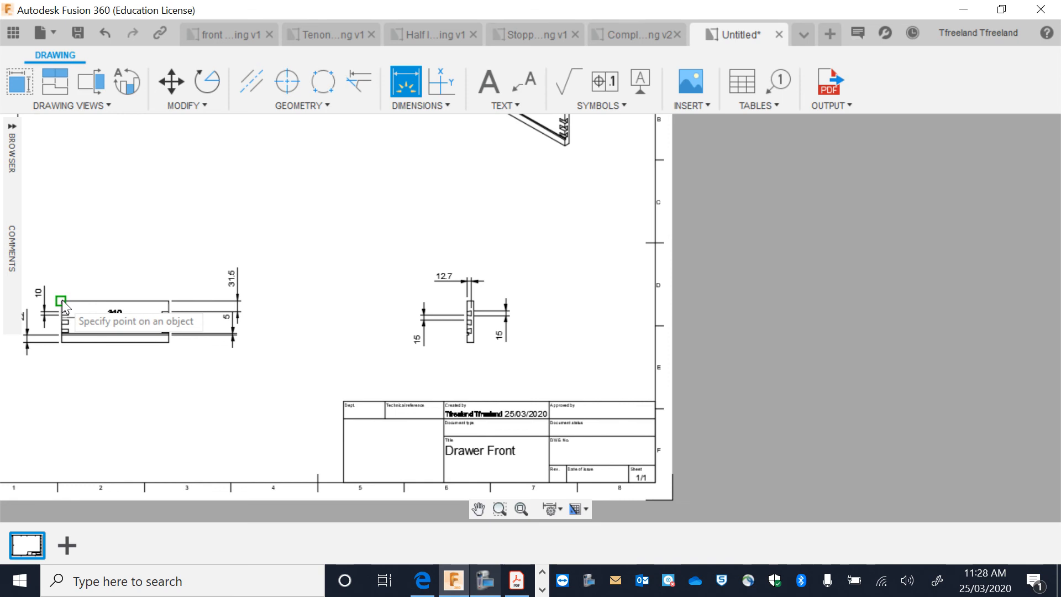
{"action": "left_click", "coordinate": [61, 300]}
{"action": "left_click", "coordinate": [73, 219]}
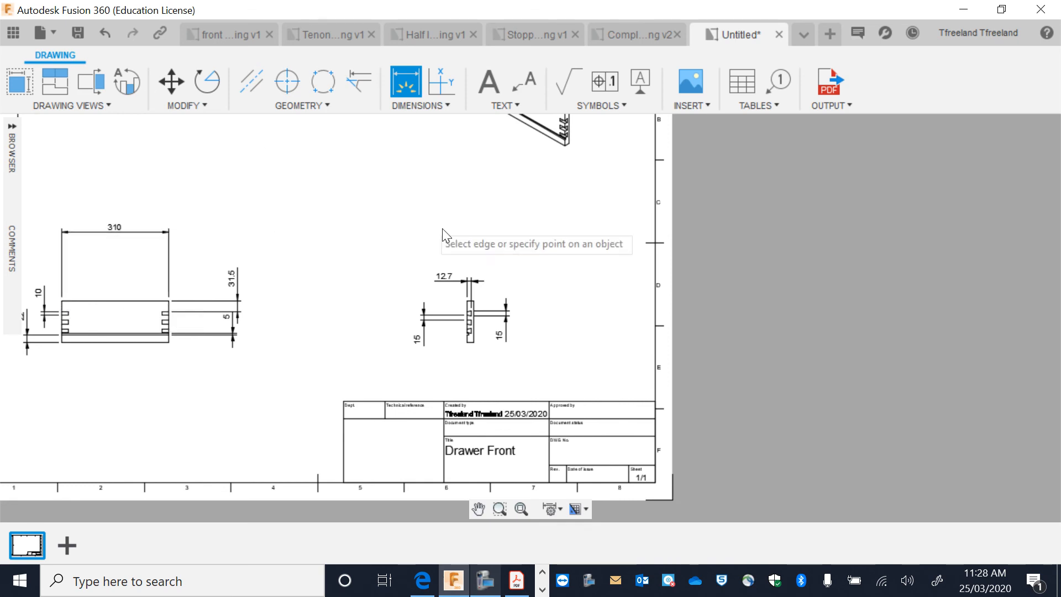
- Add the text label TOP VIEW beneath the drawer front's top view
{"action": "scroll", "coordinate": [348, 227], "scroll_direction": "down", "scroll_amount": 2}
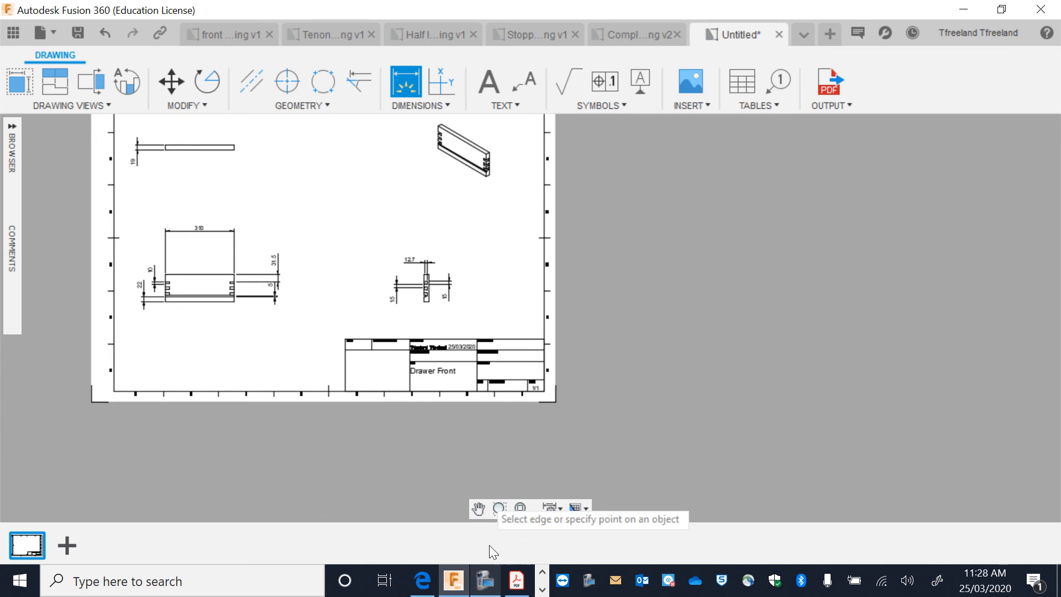
{"action": "left_click", "coordinate": [478, 509]}
{"action": "mouse_move", "coordinate": [355, 312]}
{"action": "left_mouse_down"}
{"action": "mouse_move", "coordinate": [367, 334]}
{"action": "mouse_move", "coordinate": [461, 377]}
{"action": "mouse_move", "coordinate": [441, 373]}
{"action": "left_mouse_up"}
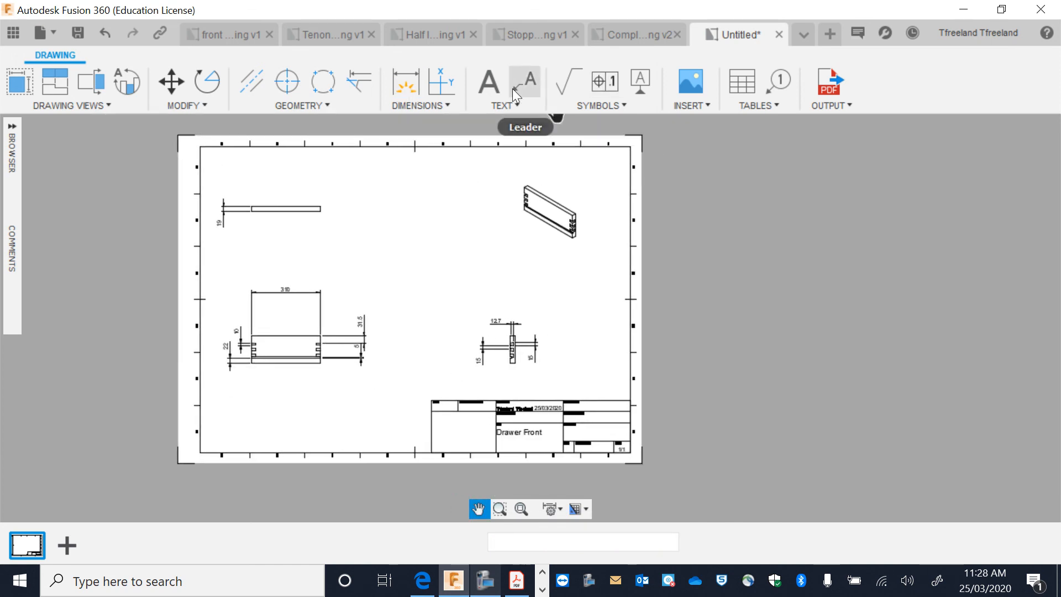
{"action": "left_click", "coordinate": [489, 83]}
{"action": "left_click", "coordinate": [269, 227]}
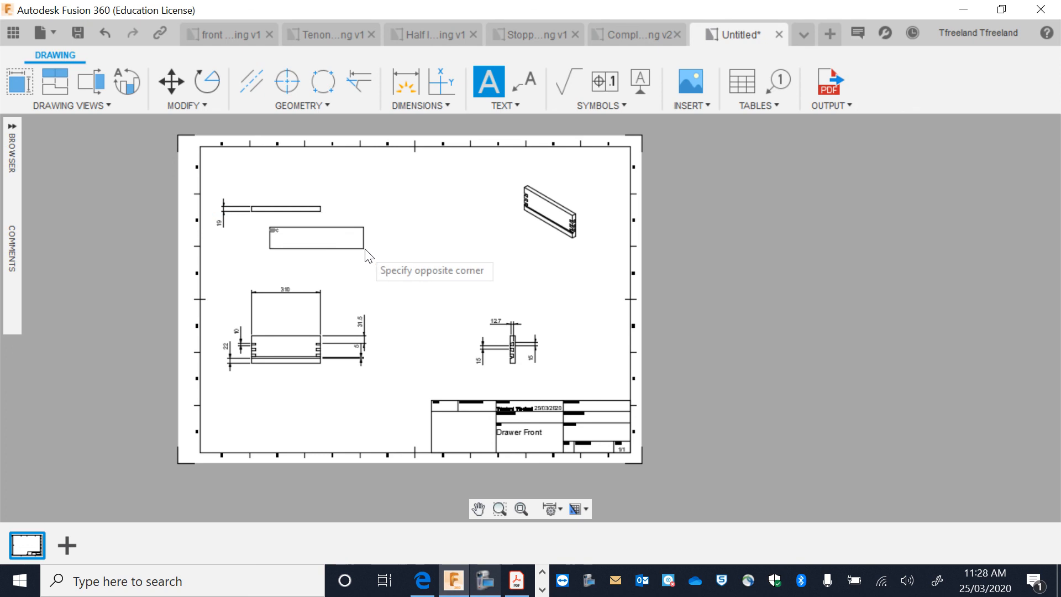
{"action": "left_click", "coordinate": [366, 249]}
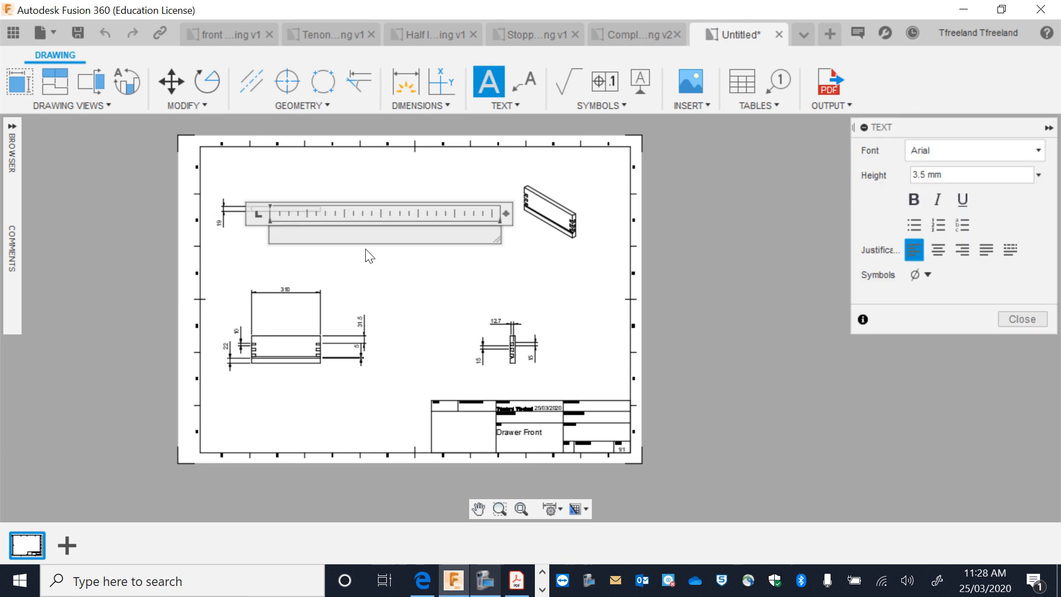
{"action": "type", "text": "TOP VIEW"}
{"action": "key", "text": "Return"}
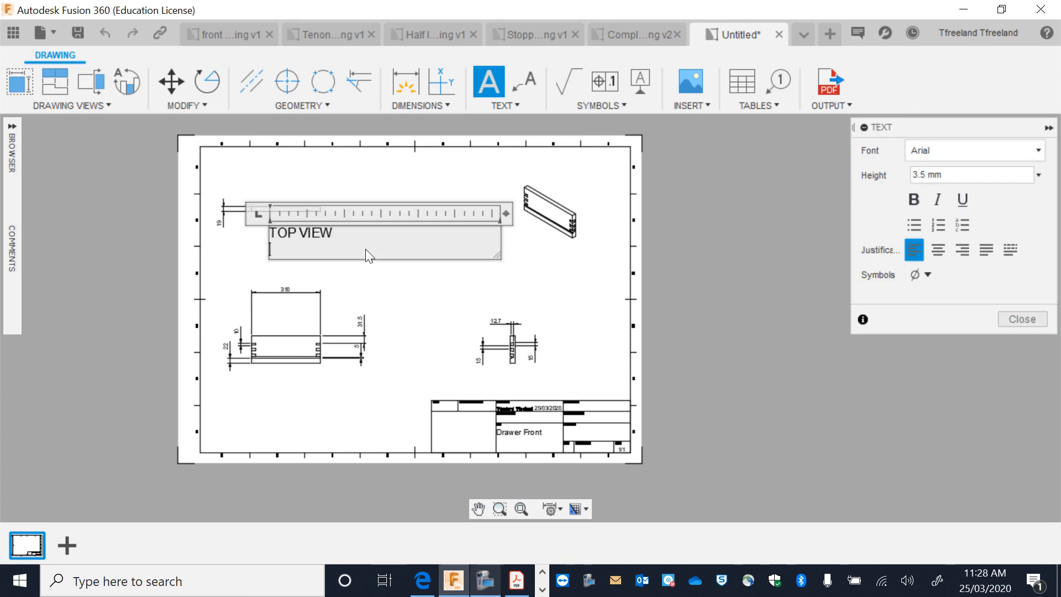
{"action": "left_click", "coordinate": [435, 295]}
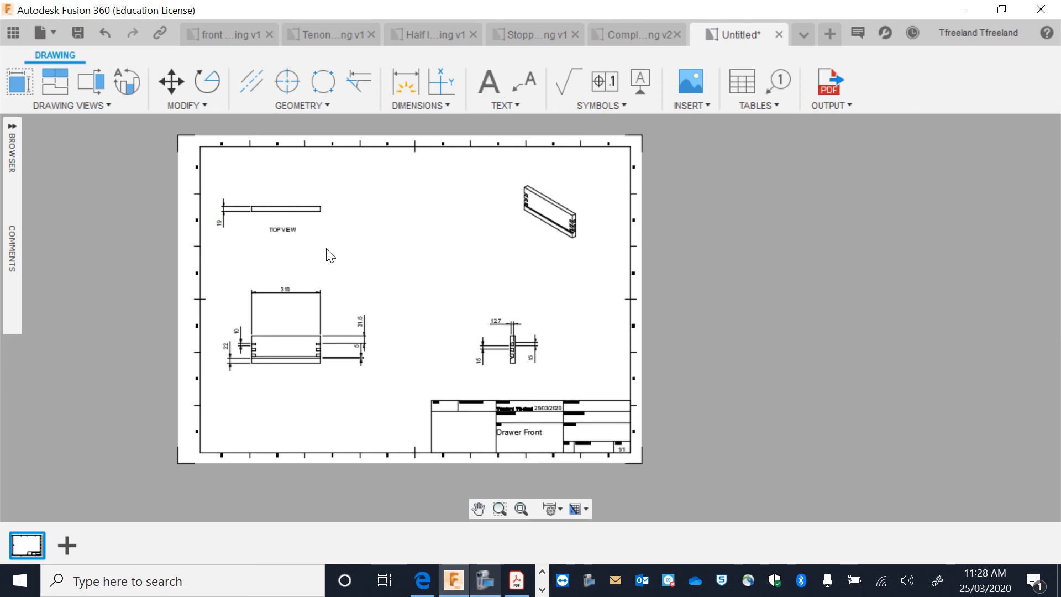
- Add the text label FRONT VIEW and centre it beneath the drawer front's front view
{"action": "left_click", "coordinate": [412, 82]}
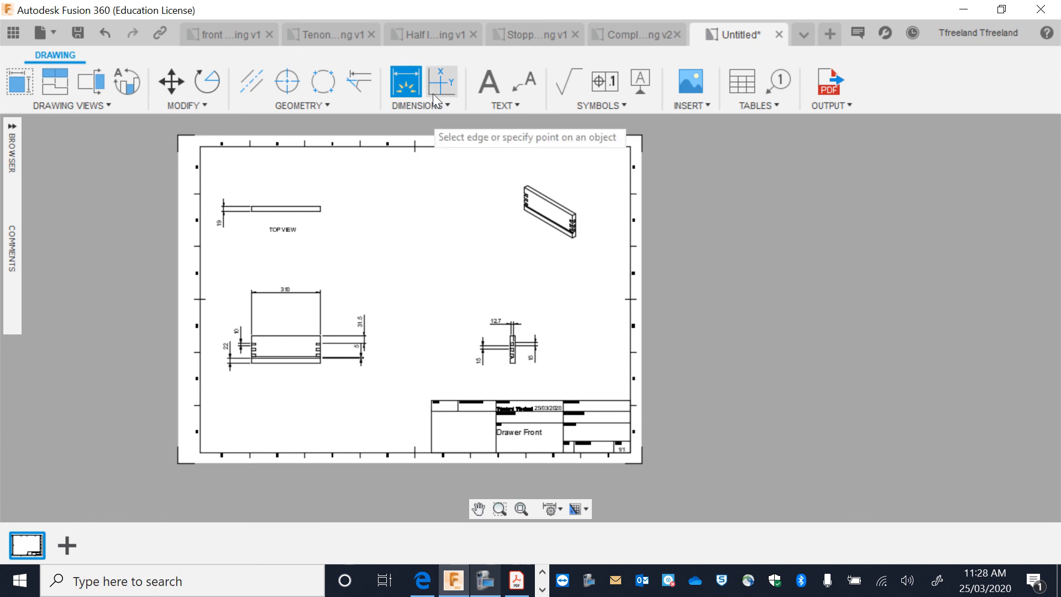
{"action": "left_click", "coordinate": [489, 82]}
{"action": "left_click", "coordinate": [255, 382]}
{"action": "left_click", "coordinate": [376, 403]}
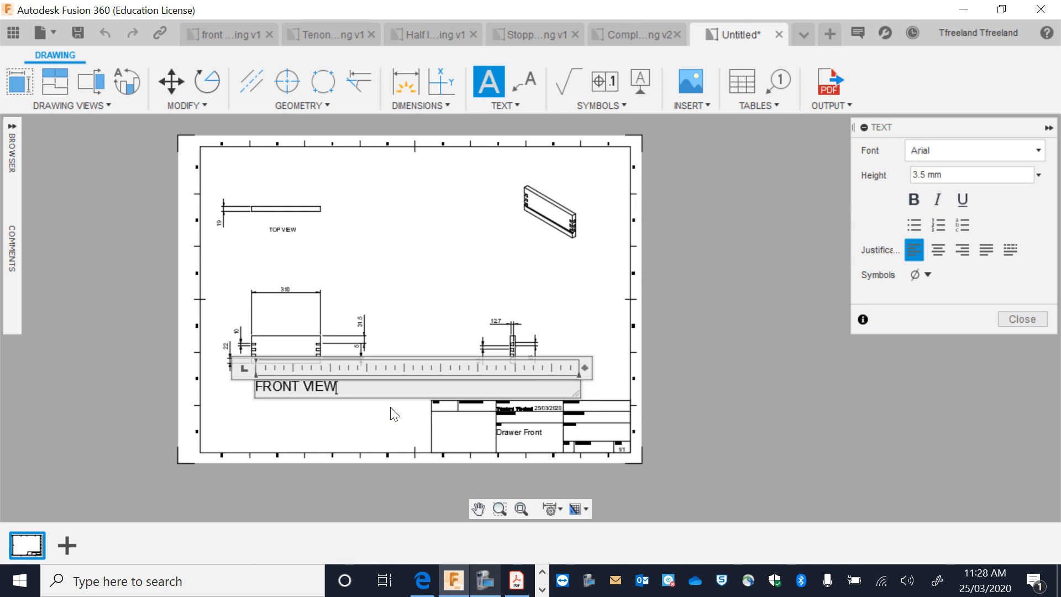
{"action": "left_click", "coordinate": [390, 414]}
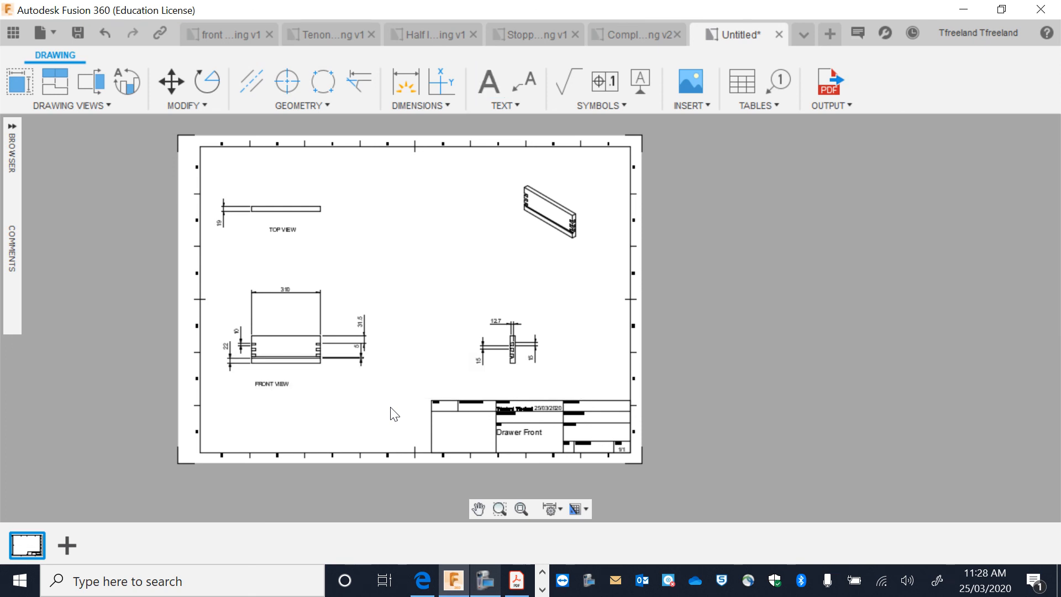
{"action": "left_click", "coordinate": [256, 382]}
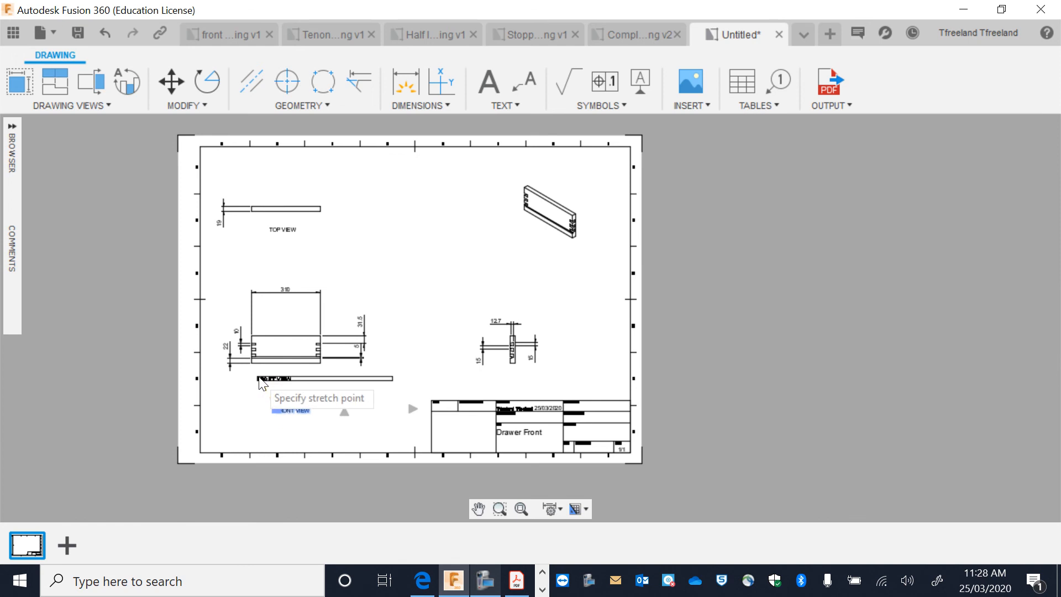
{"action": "left_click", "coordinate": [268, 378]}
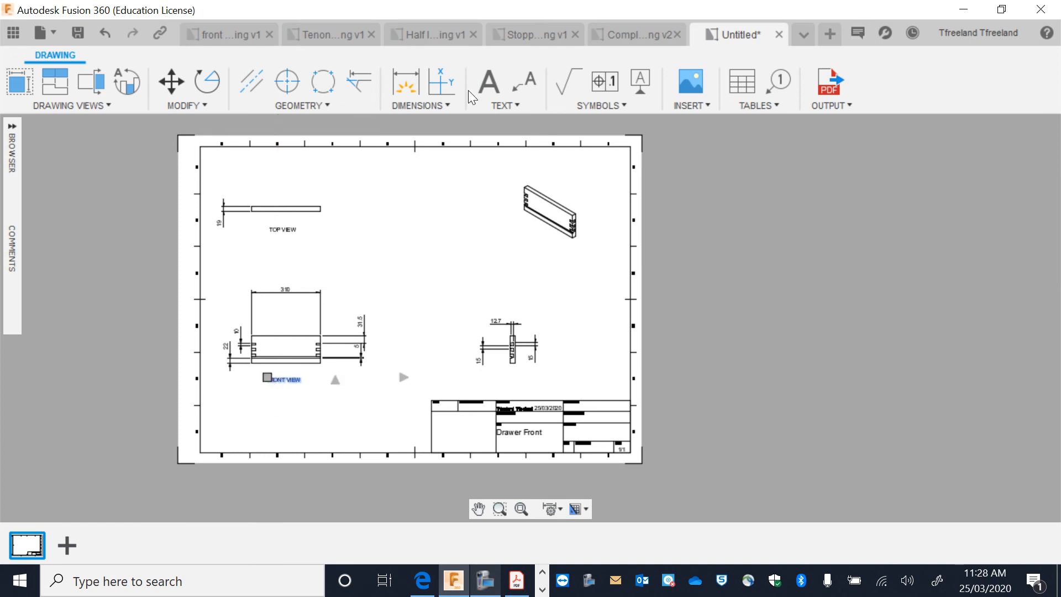
- Add the text label SIDE VIEW and position it beneath the side view, between the view and the title block
{"action": "left_click", "coordinate": [486, 86]}
{"action": "left_click", "coordinate": [493, 368]}
{"action": "left_click", "coordinate": [565, 384]}
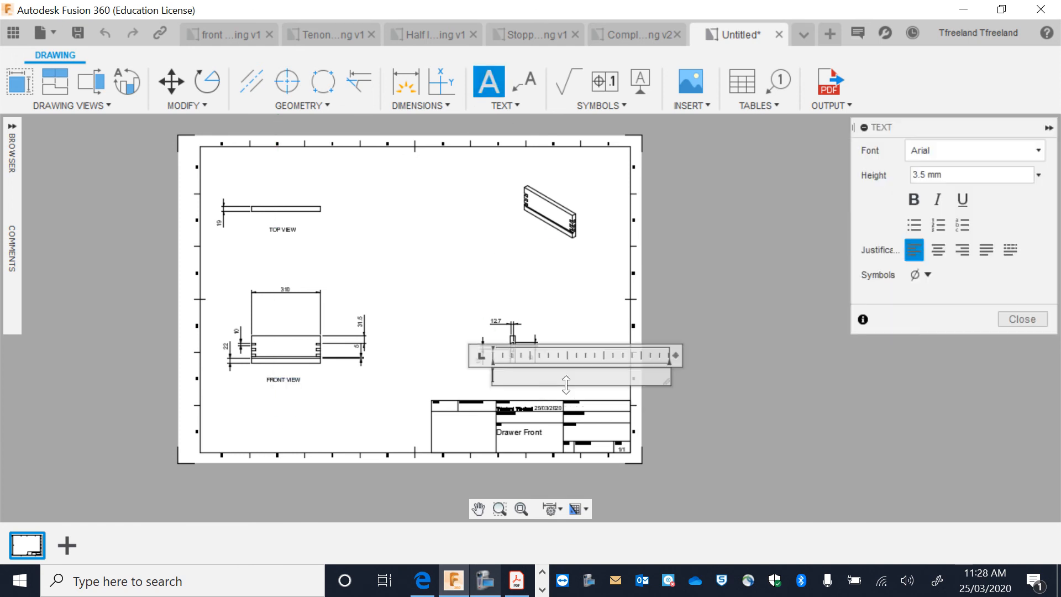
{"action": "left_click", "coordinate": [563, 327]}
{"action": "left_click", "coordinate": [492, 369]}
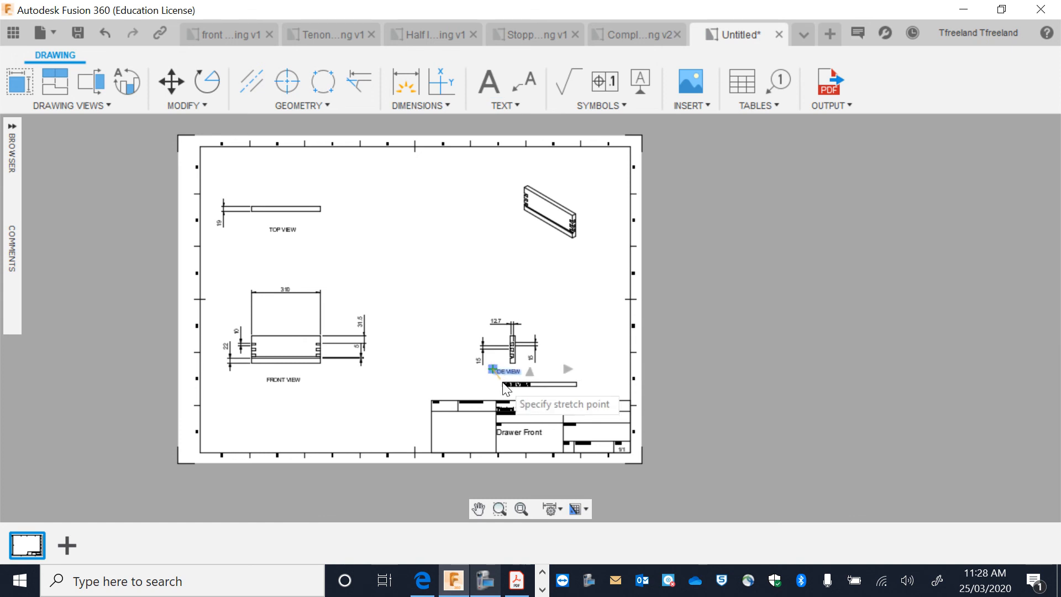
{"action": "left_click", "coordinate": [502, 382]}
{"action": "double_click", "coordinate": [504, 383]}
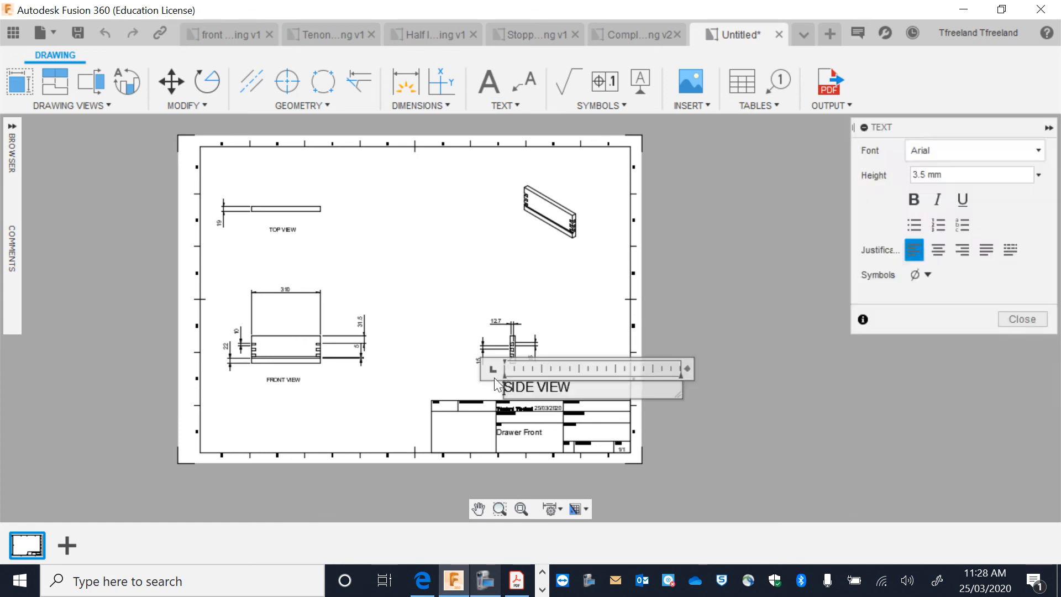
{"action": "left_click", "coordinate": [494, 377]}
{"action": "left_click", "coordinate": [506, 385]}
{"action": "left_click", "coordinate": [504, 383]}
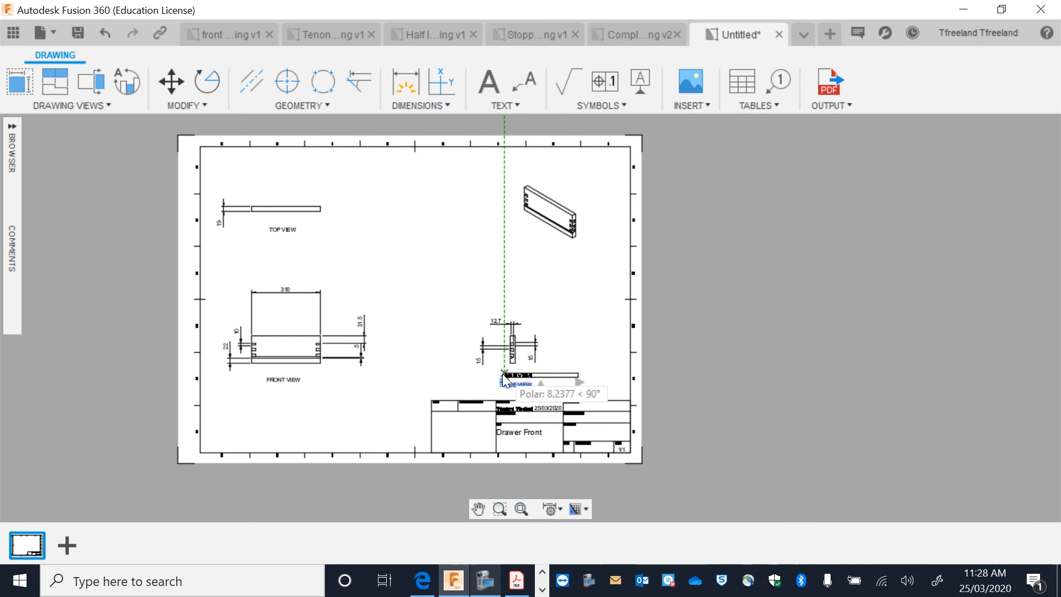
{"action": "key", "text": "Escape"}
- Shorten the creator's name in the title block and enter Bedside Table and Drawer Front as its two title lines
{"action": "scroll", "coordinate": [533, 405], "scroll_direction": "up", "scroll_amount": 4}
{"action": "double_click", "coordinate": [482, 413]}
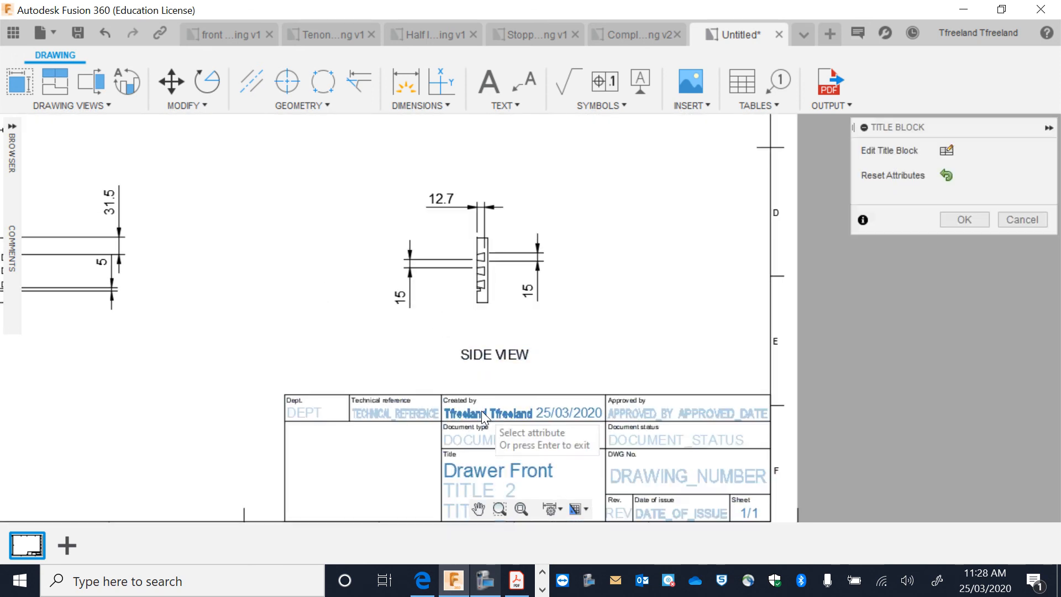
{"action": "double_click", "coordinate": [516, 469]}
{"action": "key", "text": "BackSpace"}
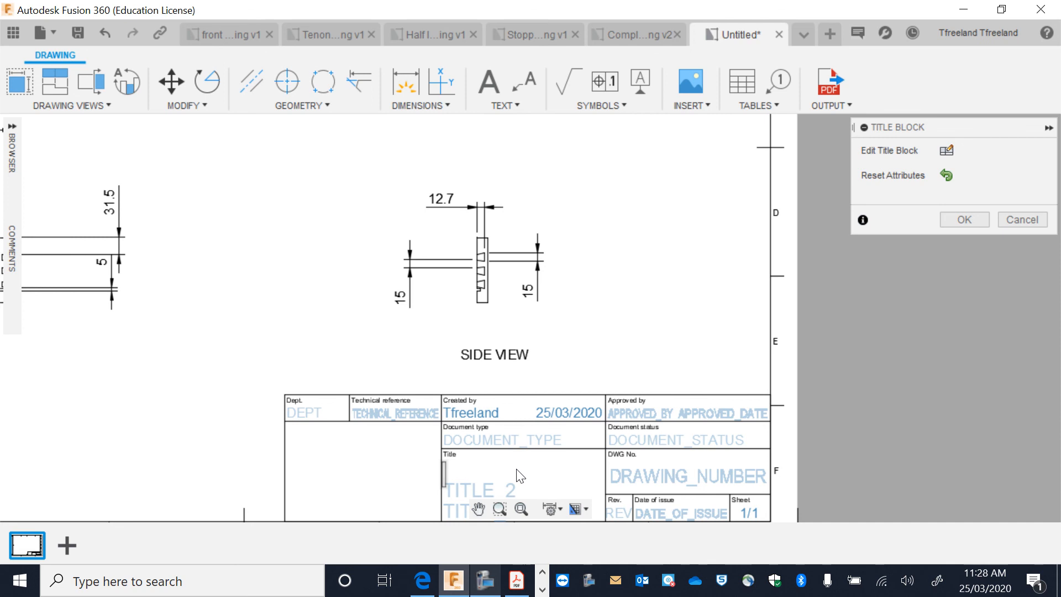
{"action": "type", "text": "Bedside"}
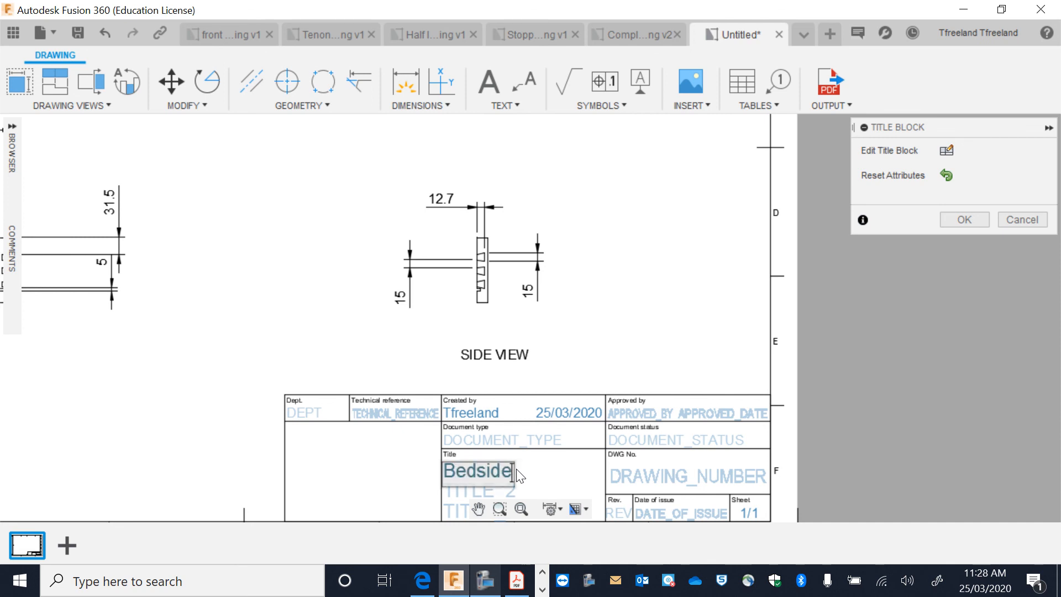
{"action": "type", "text": " Table"}
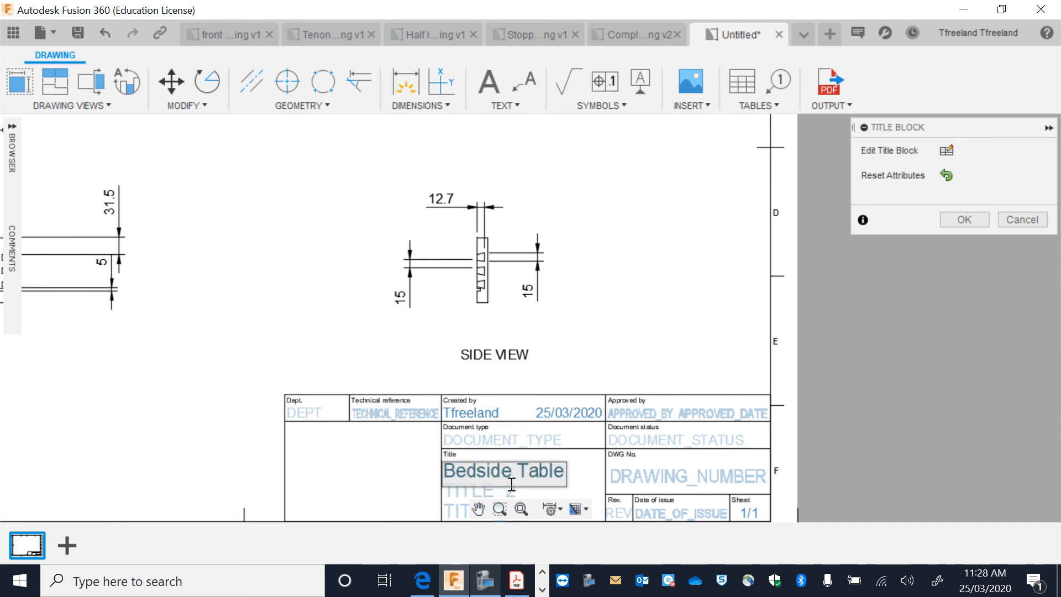
{"action": "key", "text": "Return"}
{"action": "double_click", "coordinate": [483, 489]}
{"action": "type", "text": "Drawer Front"}
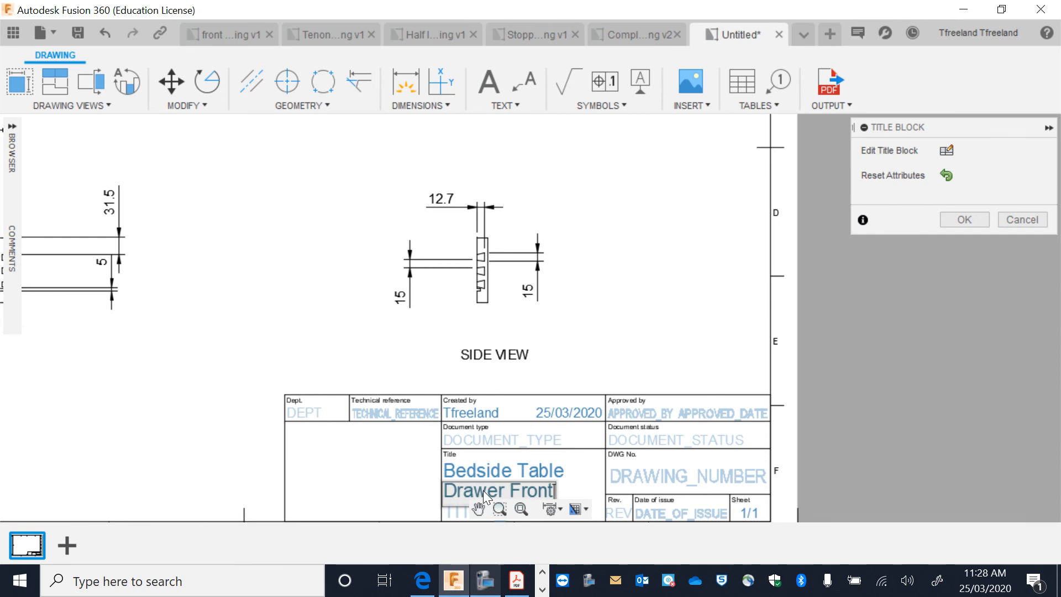
- Finish the title block editing and save the drawing as Drawer Front Drawing in the Bedside Table folder
{"action": "left_click", "coordinate": [75, 35]}
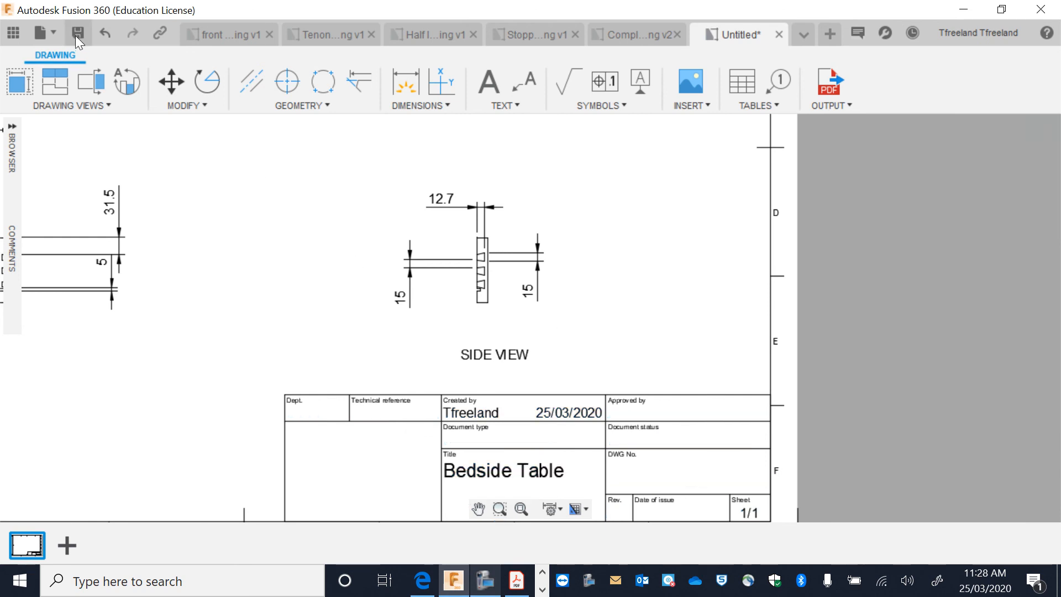
{"action": "left_click", "coordinate": [81, 31]}
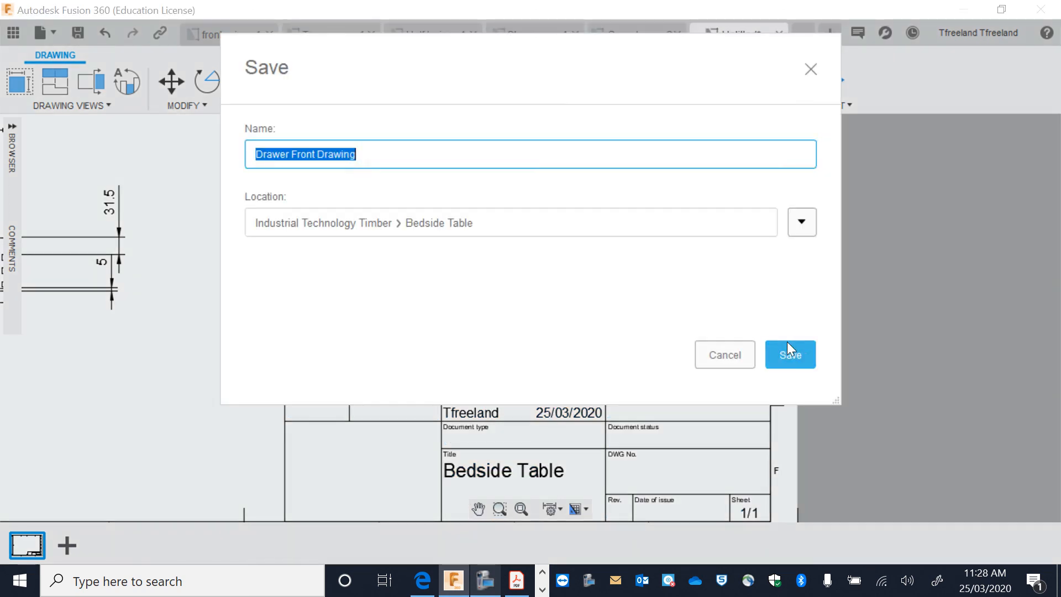
{"action": "left_click", "coordinate": [806, 360]}
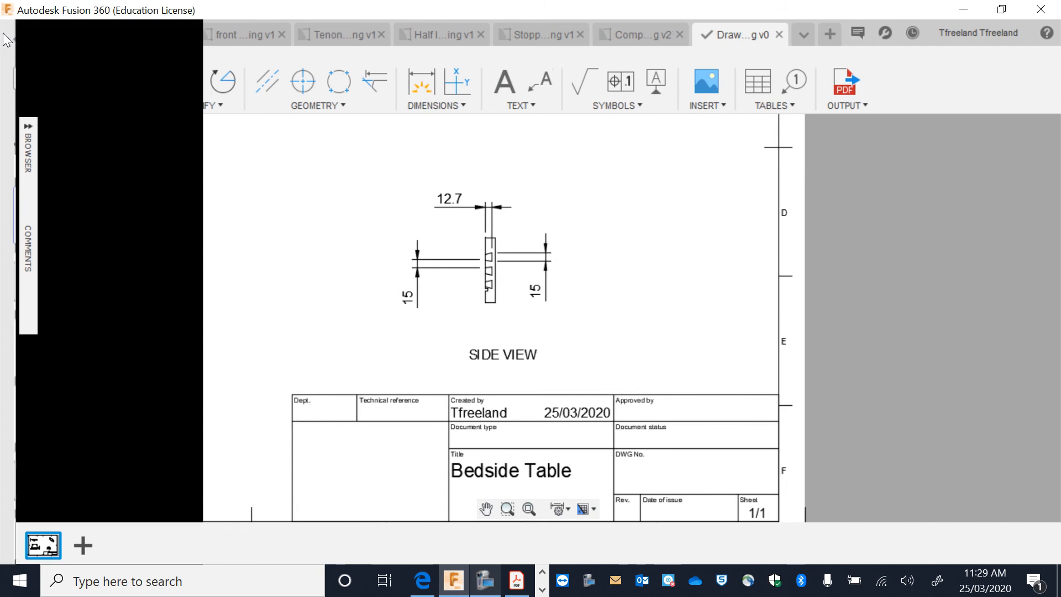
- Create a new drawing from the Left Drawer side design in the Bedside Table folder
{"action": "scroll", "coordinate": [167, 212], "scroll_direction": "down", "scroll_amount": 7}
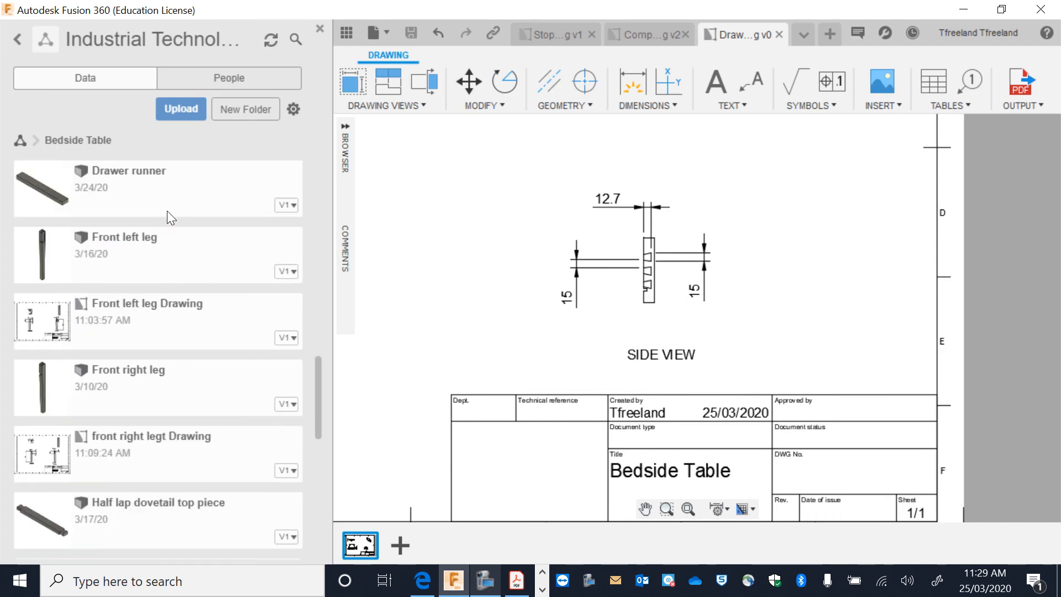
{"action": "scroll", "coordinate": [165, 214], "scroll_direction": "down", "scroll_amount": 4}
{"action": "scroll", "coordinate": [166, 213], "scroll_direction": "up", "scroll_amount": 3}
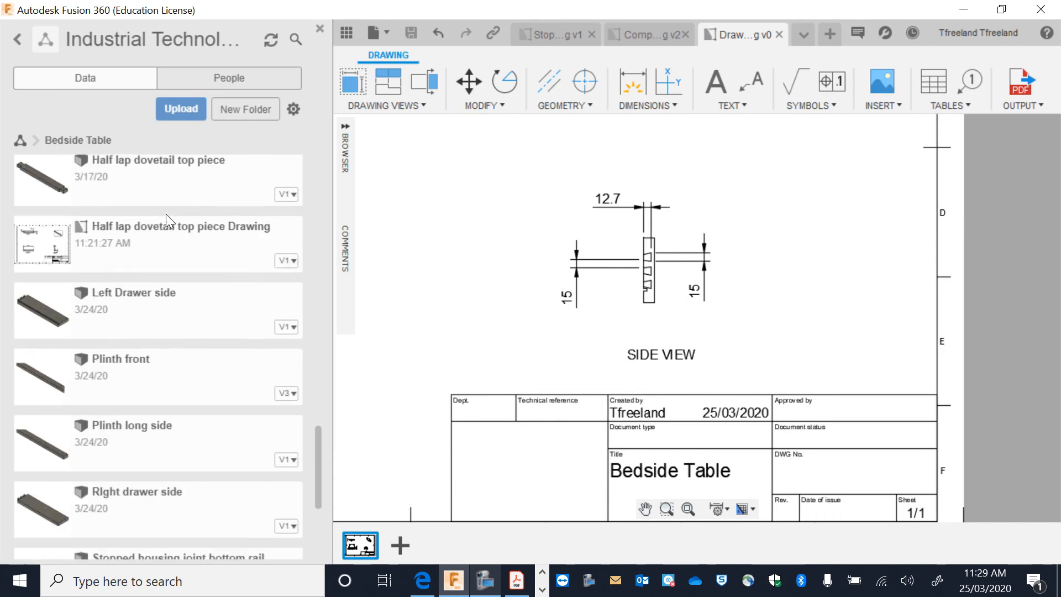
{"action": "right_click", "coordinate": [160, 314]}
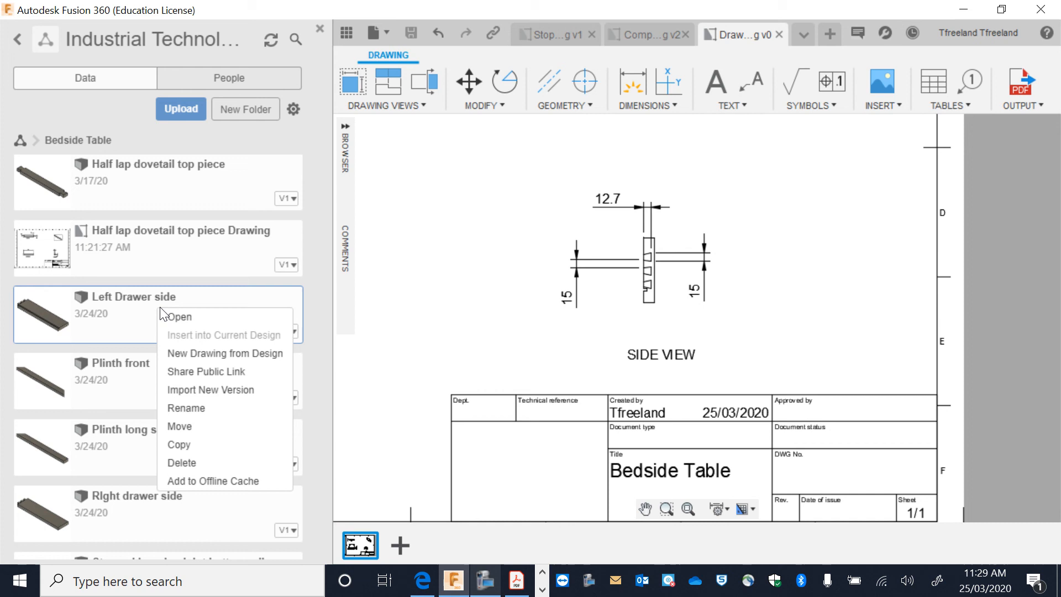
{"action": "left_click", "coordinate": [192, 349]}
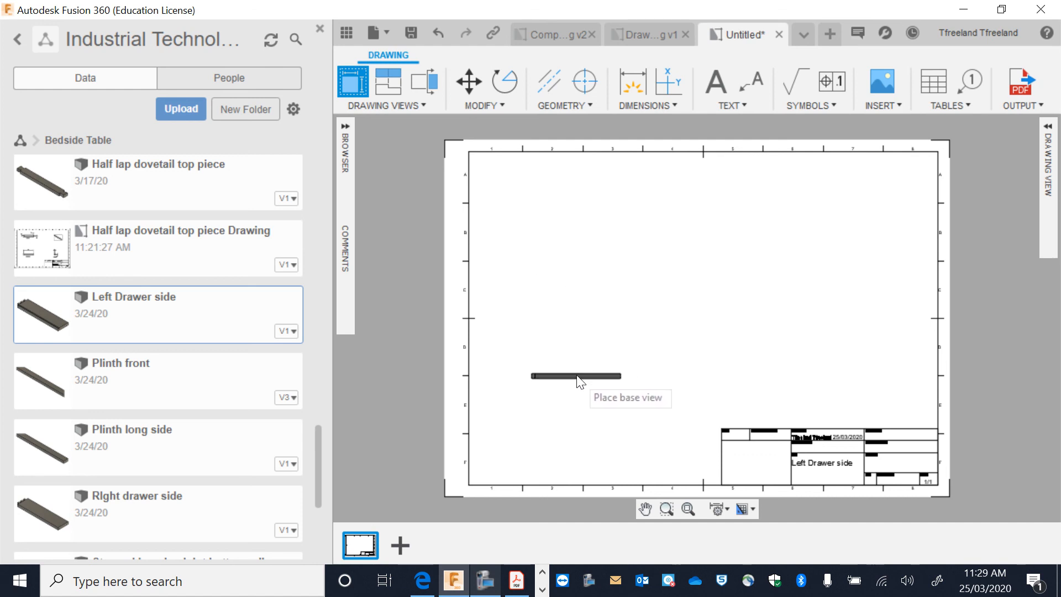
- Place the left drawer side's base view with Top orientation in the sheet's lower-left area
{"action": "left_click", "coordinate": [1047, 128]}
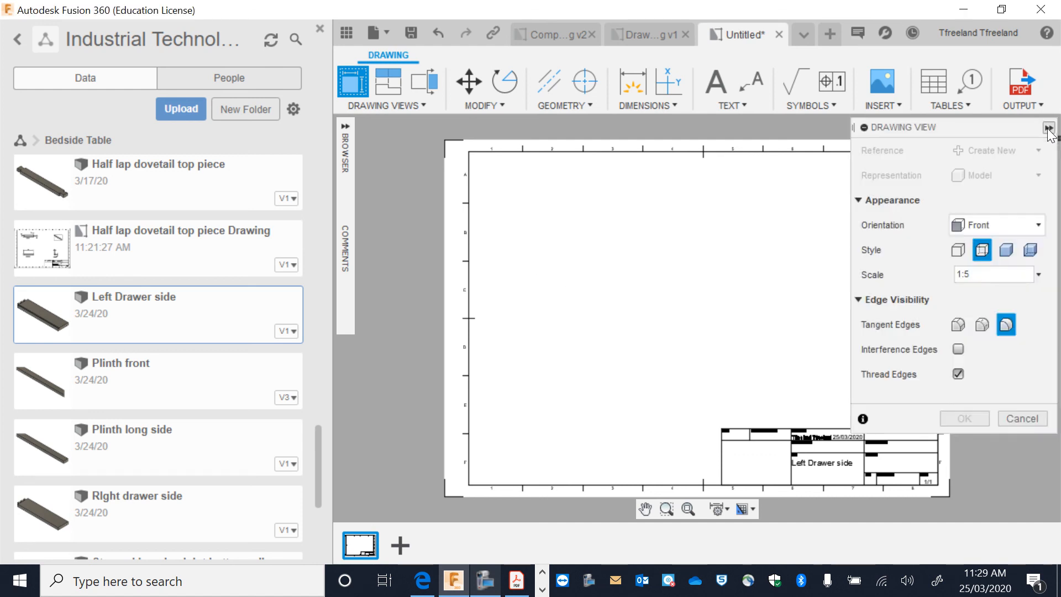
{"action": "left_click", "coordinate": [1024, 233]}
{"action": "left_click", "coordinate": [986, 329]}
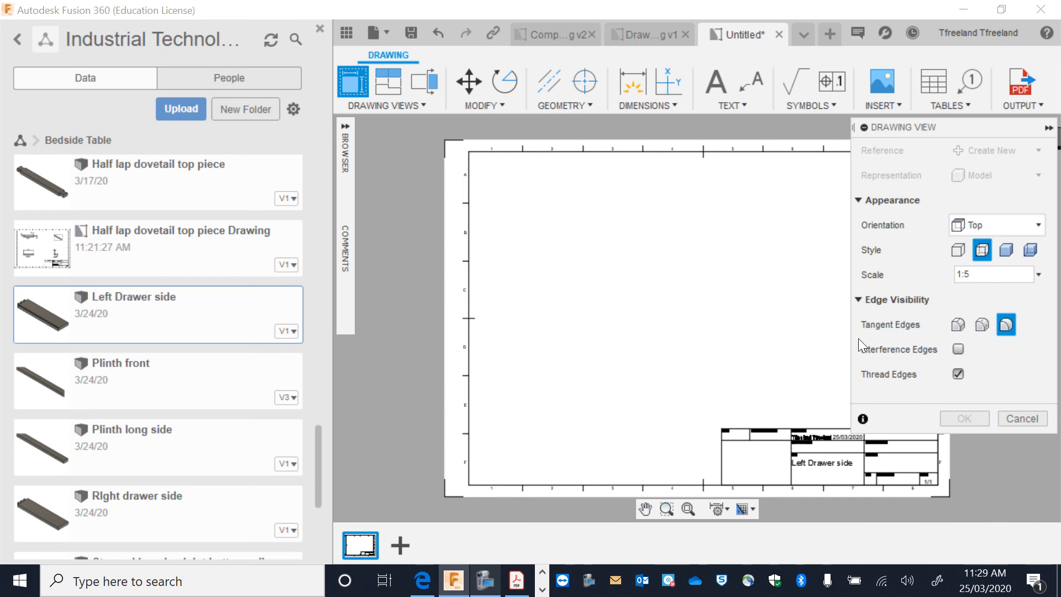
{"action": "left_click", "coordinate": [581, 373]}
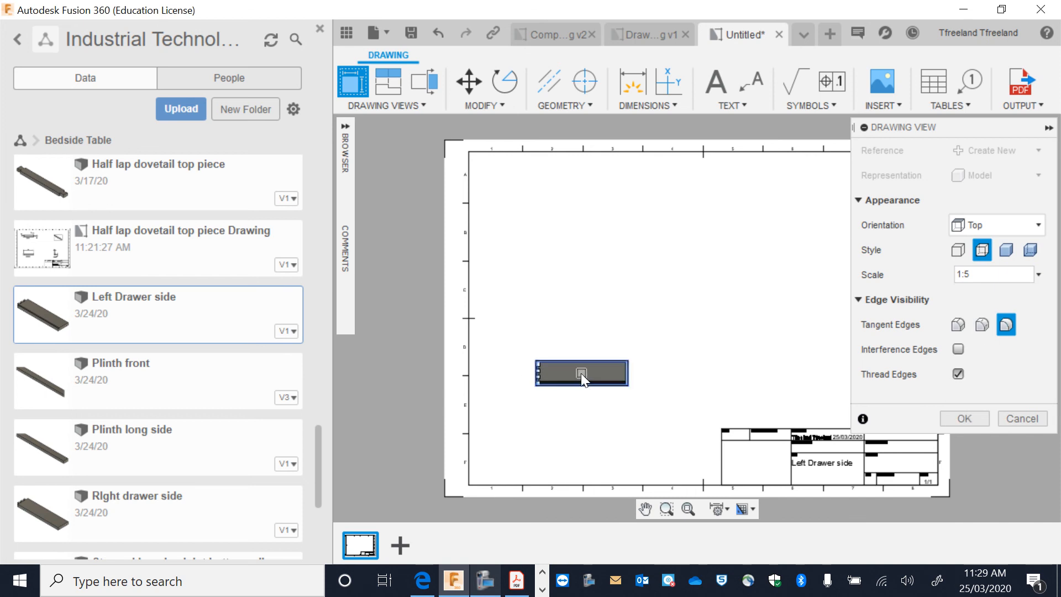
- Project a view above the base view, a side view to its right and a pictorial view at the sheet's upper right
{"action": "left_click", "coordinate": [386, 88]}
{"action": "left_click", "coordinate": [566, 365]}
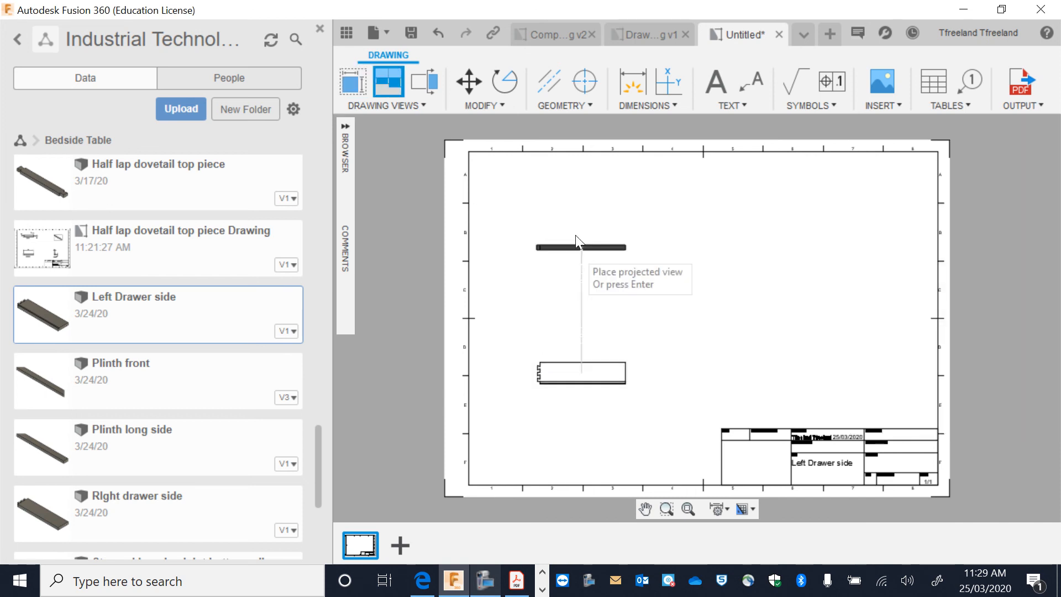
{"action": "left_click", "coordinate": [562, 208]}
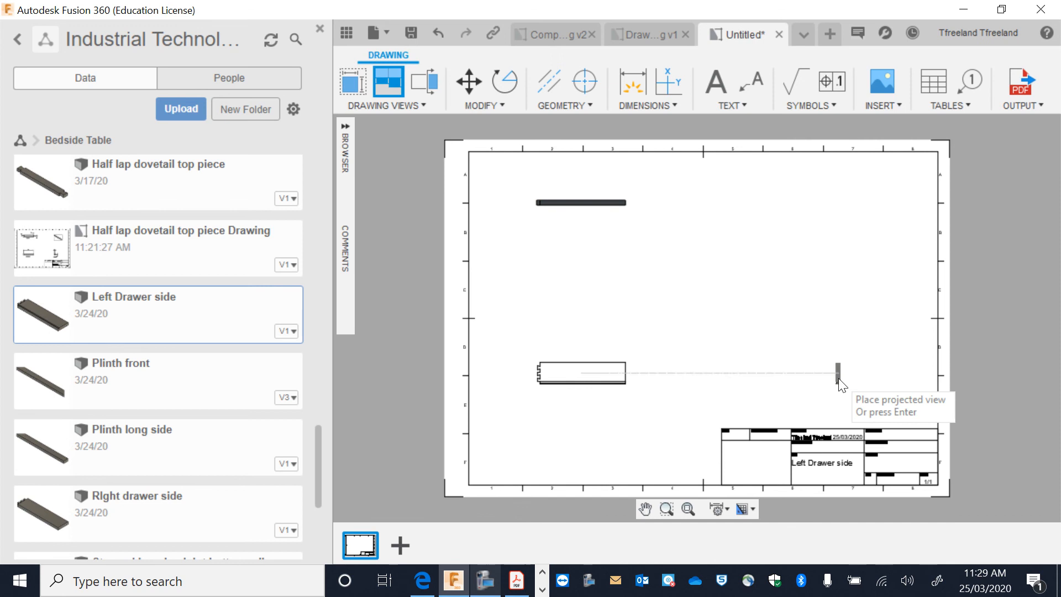
{"action": "left_click", "coordinate": [838, 374]}
{"action": "left_click", "coordinate": [841, 228]}
- Set the left drawer side's base view style to visible edges only, hiding the hidden edges
{"action": "left_click", "coordinate": [633, 83]}
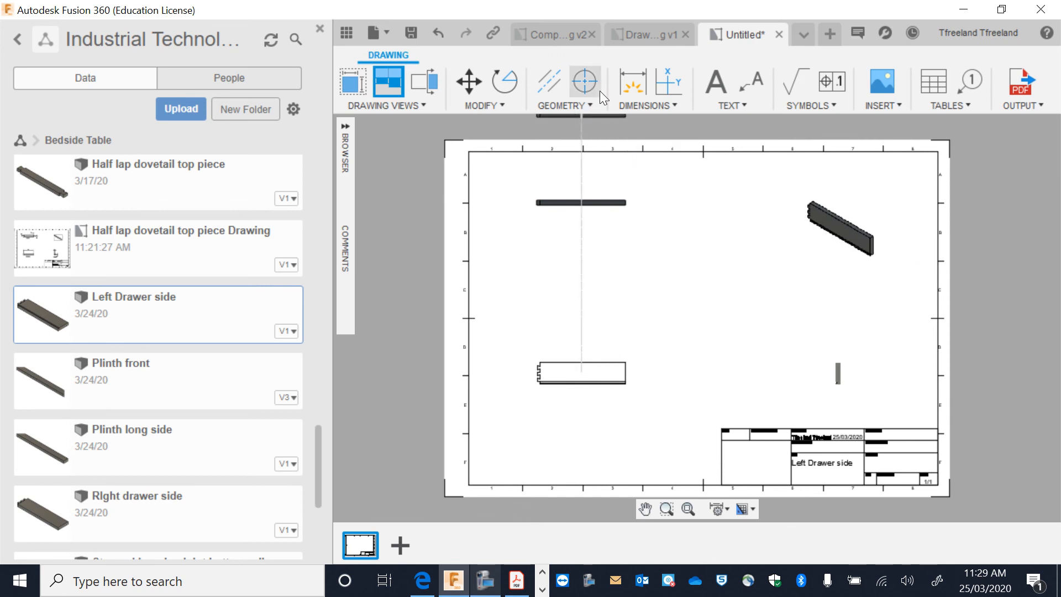
{"action": "scroll", "coordinate": [627, 203], "scroll_direction": "up", "scroll_amount": 2}
{"action": "scroll", "coordinate": [618, 218], "scroll_direction": "down", "scroll_amount": 2}
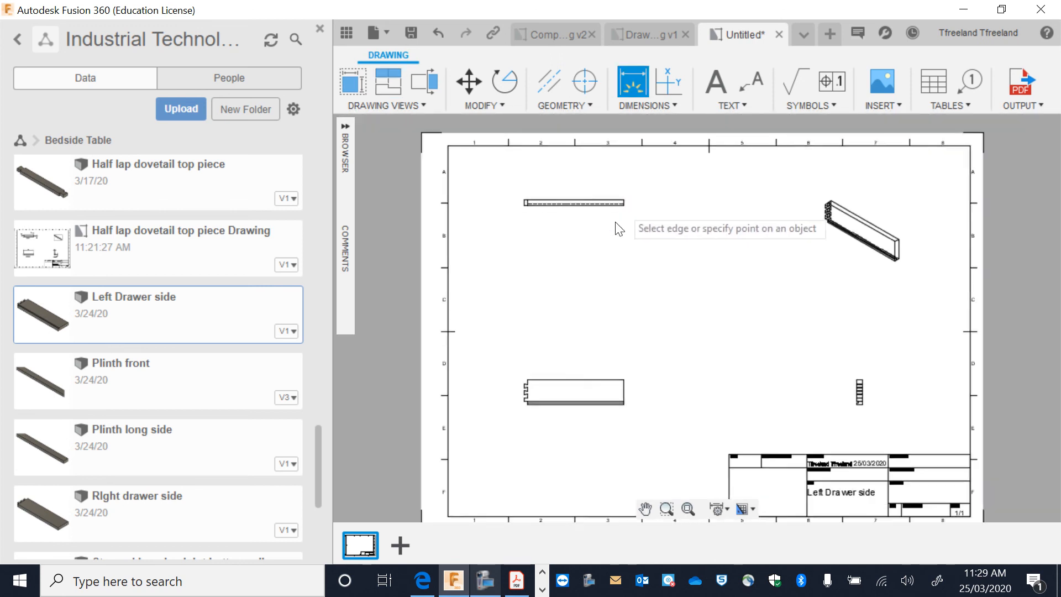
{"action": "scroll", "coordinate": [613, 282], "scroll_direction": "up", "scroll_amount": 3}
{"action": "key", "text": "Escape"}
{"action": "double_click", "coordinate": [578, 441]}
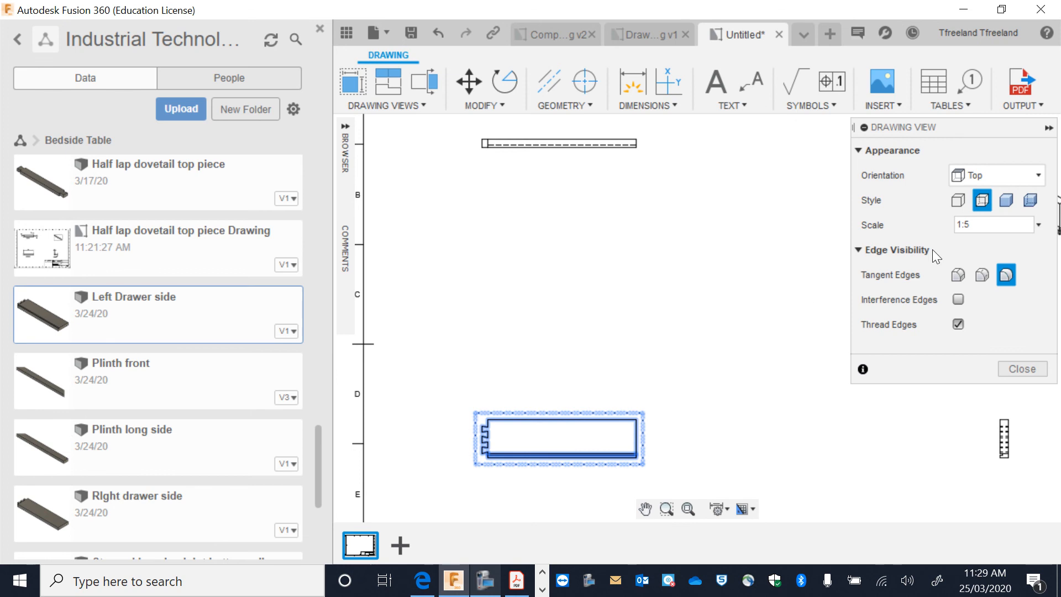
{"action": "left_click", "coordinate": [961, 199]}
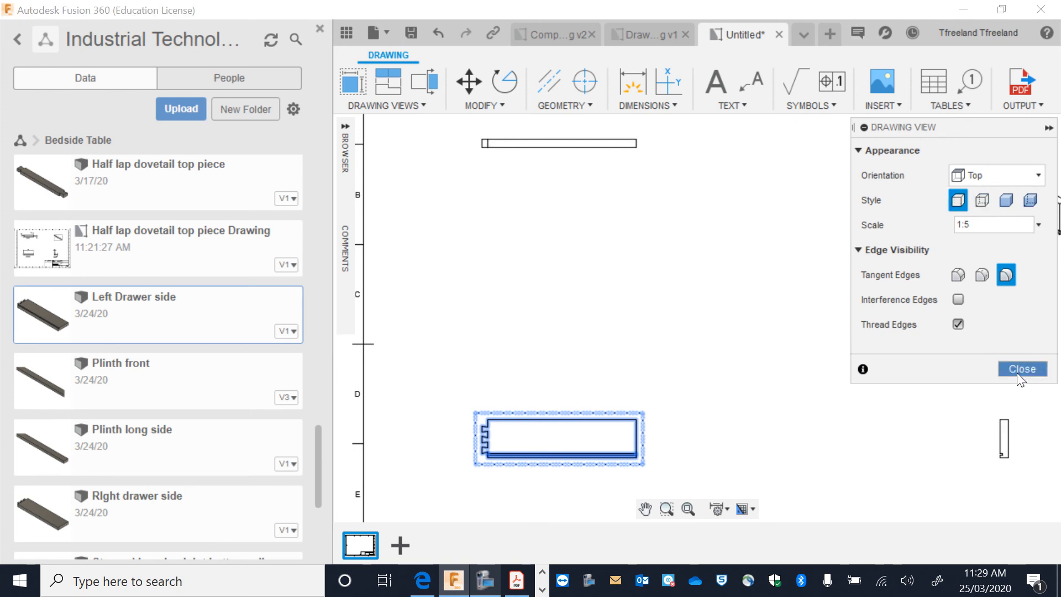
{"action": "left_click", "coordinate": [1020, 370]}
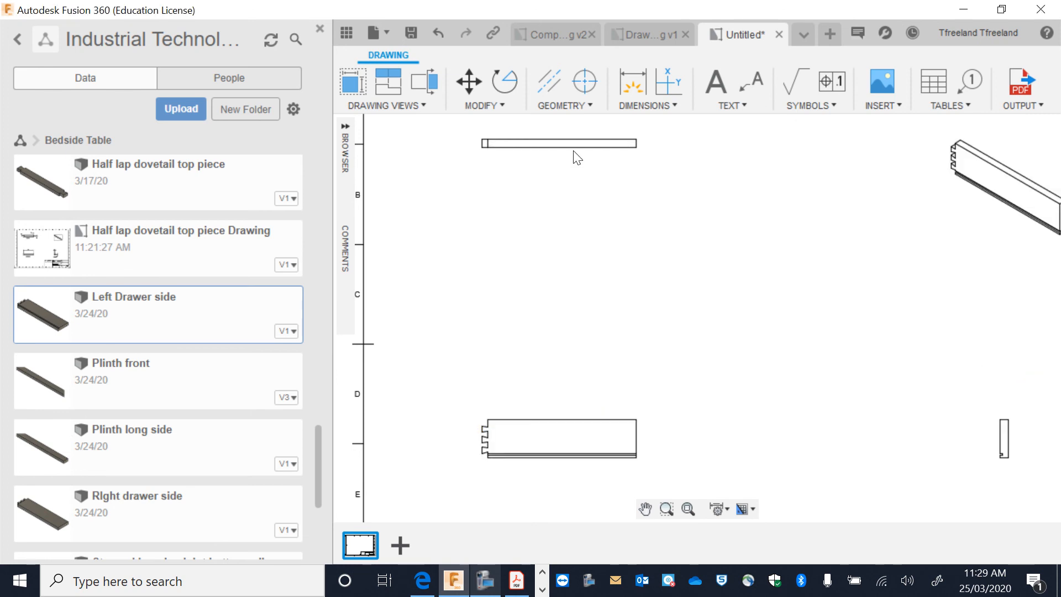
- Dimension the drawer side's thickness above the side view and its height to the right of that view
{"action": "left_click", "coordinate": [637, 82]}
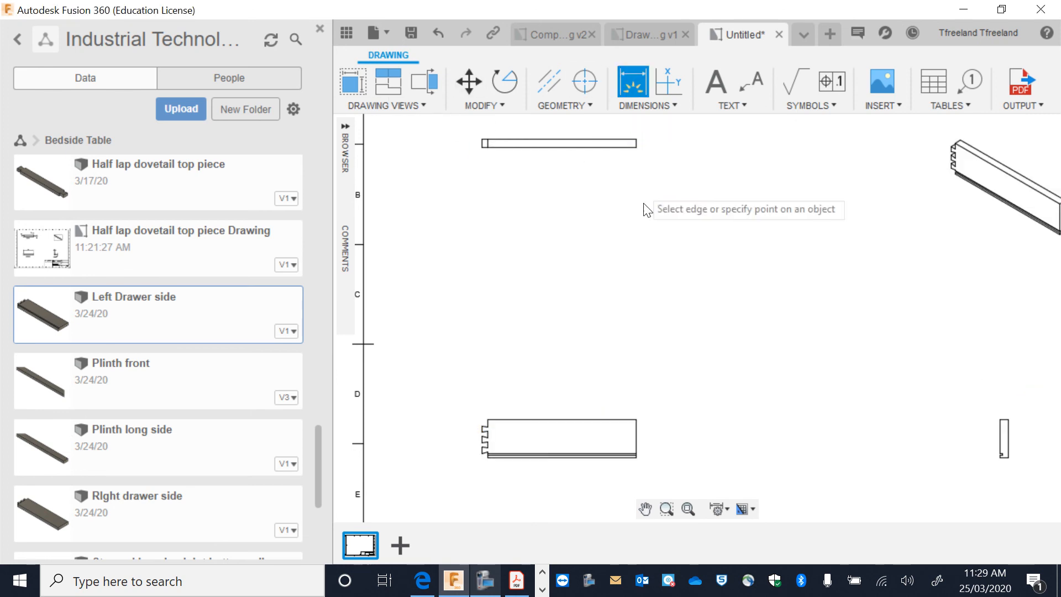
{"action": "left_click", "coordinate": [997, 420]}
{"action": "left_click", "coordinate": [998, 359]}
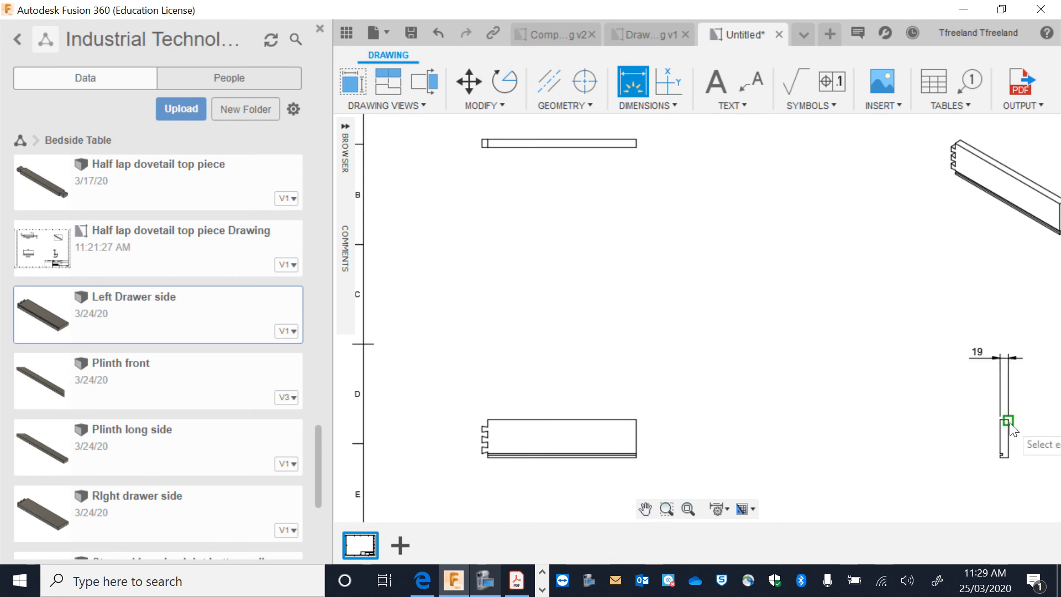
{"action": "left_click", "coordinate": [1007, 458]}
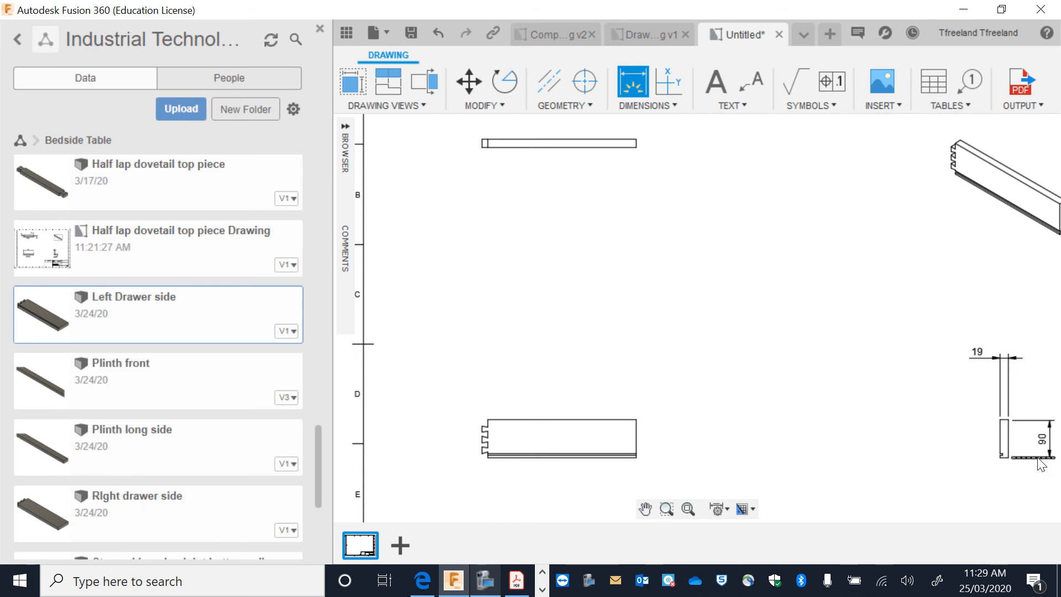
- Dimension the distance from the bottom edge to the groove's lower edge in the side view
{"action": "scroll", "coordinate": [1023, 460], "scroll_direction": "up", "scroll_amount": 4}
{"action": "left_click", "coordinate": [963, 460]}
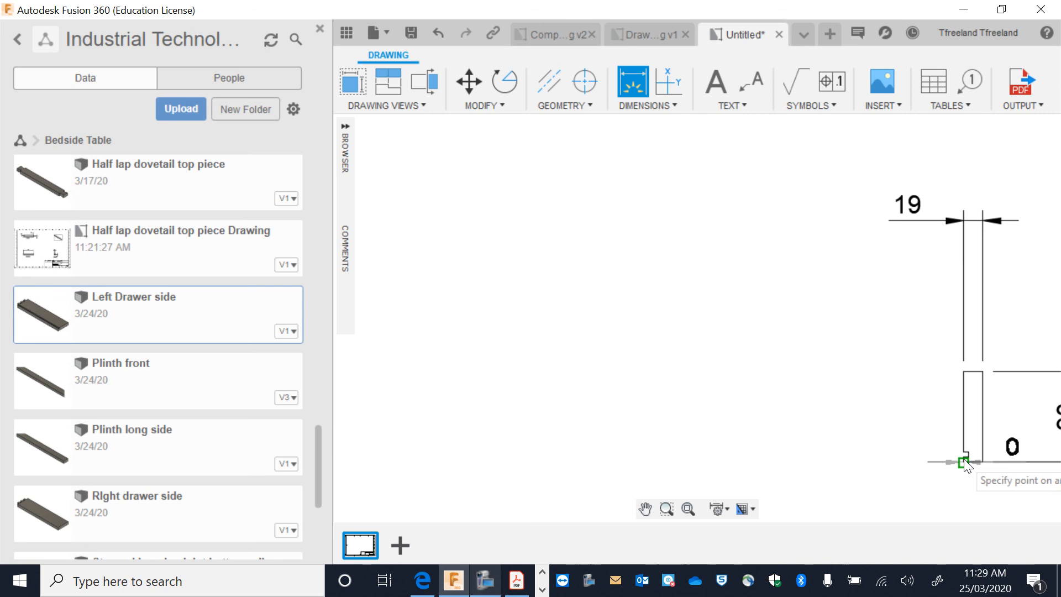
{"action": "left_click", "coordinate": [963, 456]}
{"action": "left_click", "coordinate": [856, 450]}
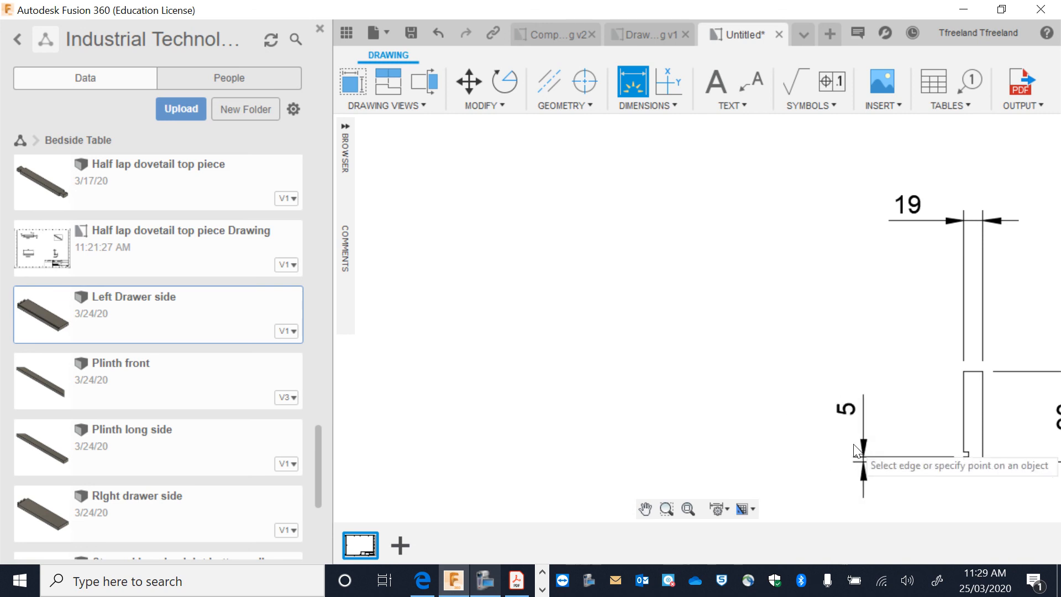
- Dimension the dovetail end's length above the upper view of the drawer side
{"action": "scroll", "coordinate": [856, 450], "scroll_direction": "down", "scroll_amount": 5}
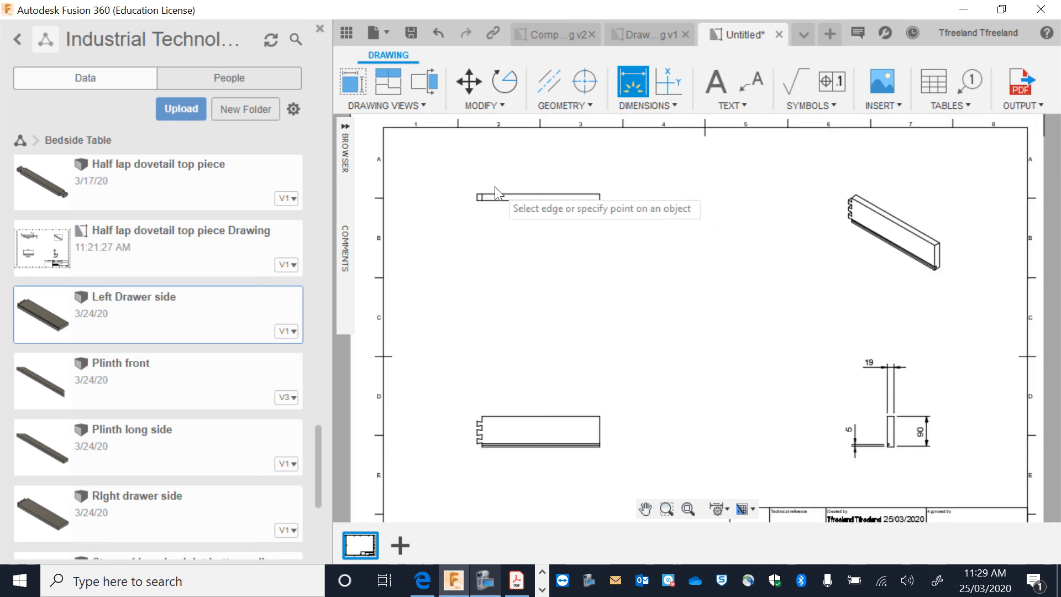
{"action": "scroll", "coordinate": [495, 187], "scroll_direction": "up", "scroll_amount": 5}
{"action": "left_click", "coordinate": [484, 185]}
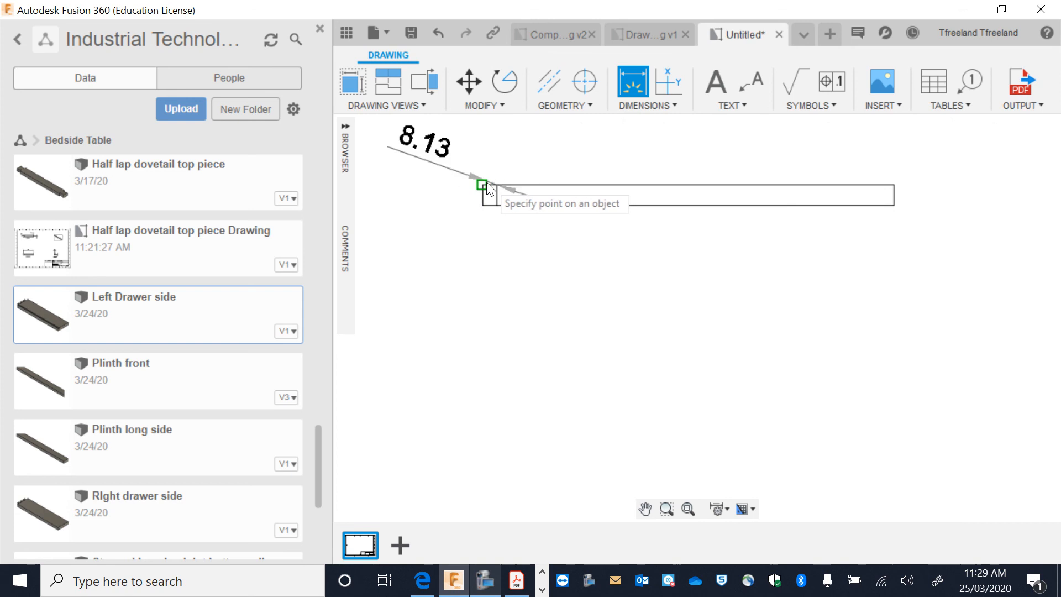
{"action": "left_click", "coordinate": [482, 182]}
{"action": "left_click", "coordinate": [482, 119]}
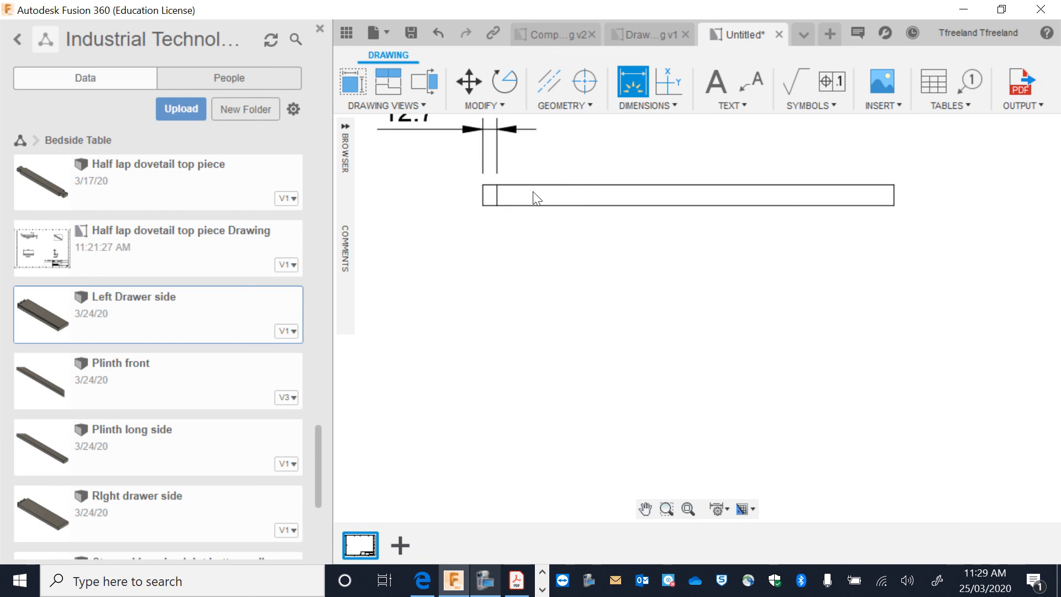
- Dimension the length from the dovetail shoulder to the far end in the upper view, in line with the dovetail length
{"action": "scroll", "coordinate": [535, 199], "scroll_direction": "down", "scroll_amount": 4}
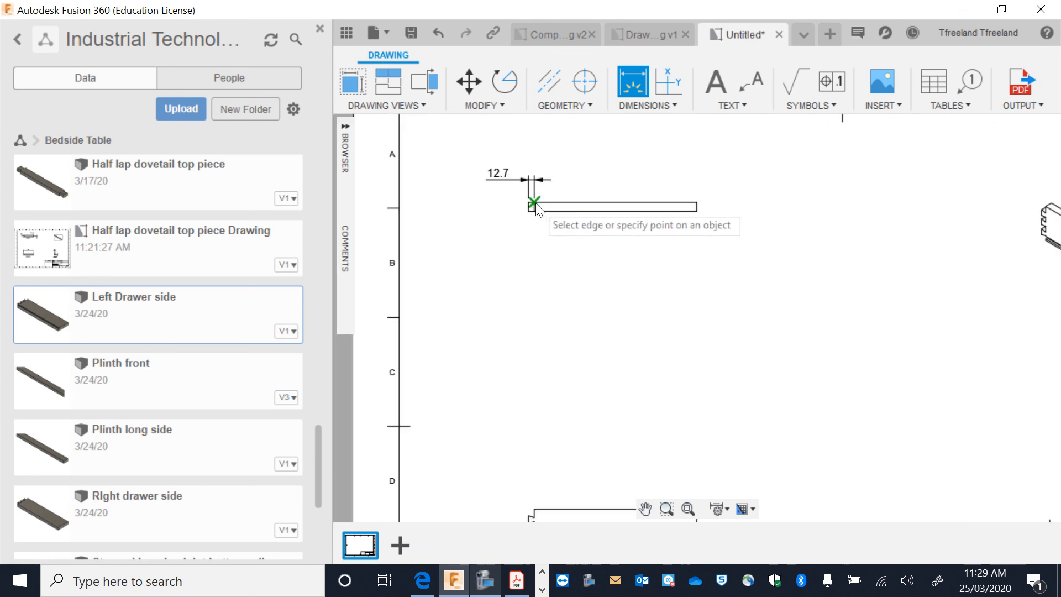
{"action": "left_click", "coordinate": [535, 204]}
{"action": "left_click", "coordinate": [696, 203]}
{"action": "left_click", "coordinate": [697, 182]}
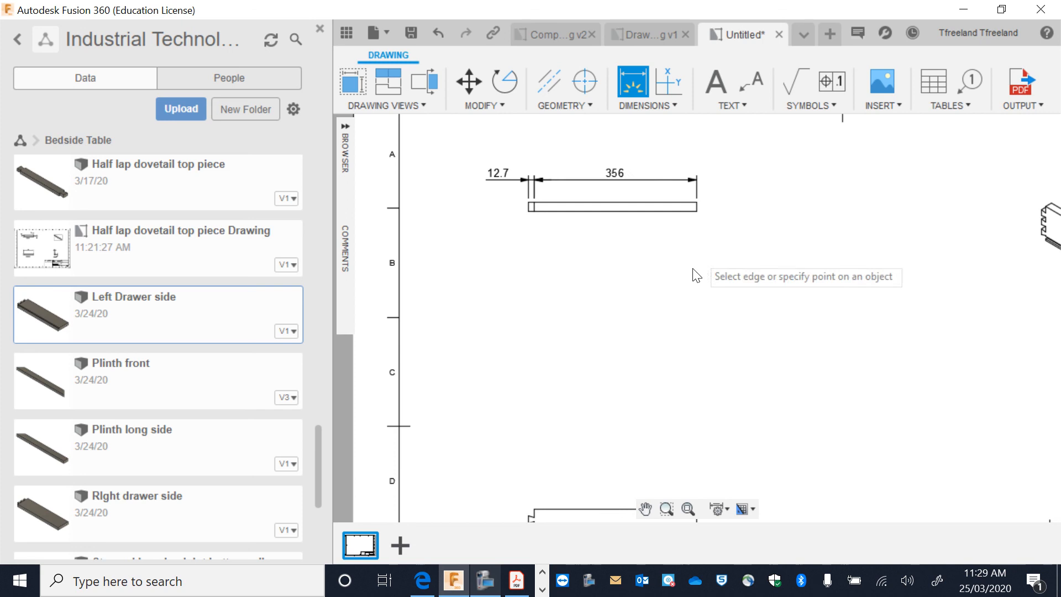
- Dimension the groove's width at the right end of the base view
{"action": "scroll", "coordinate": [692, 269], "scroll_direction": "down", "scroll_amount": 2}
{"action": "scroll", "coordinate": [658, 464], "scroll_direction": "up", "scroll_amount": 2}
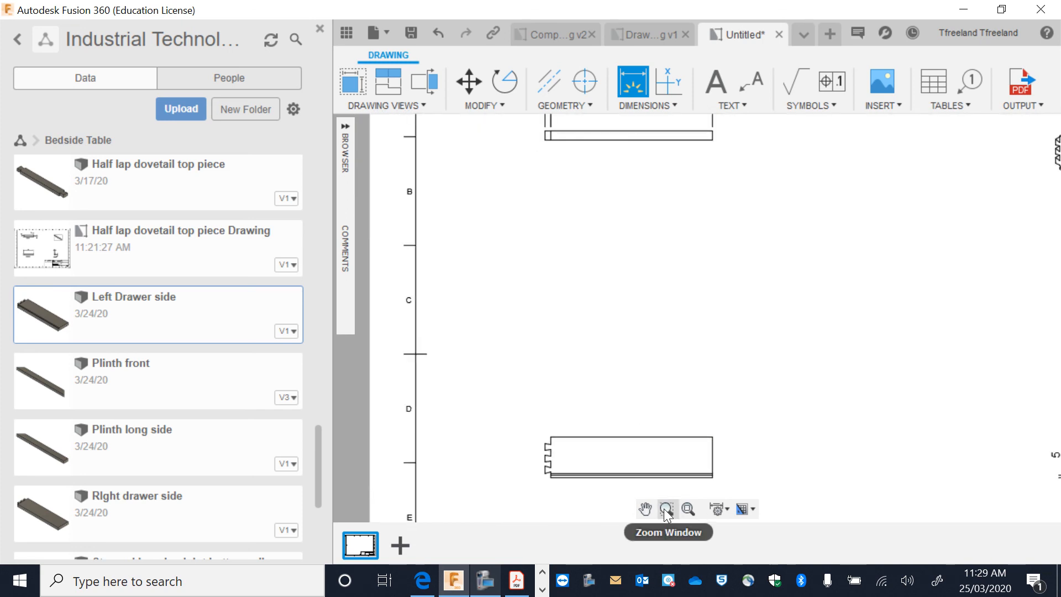
{"action": "left_click", "coordinate": [645, 509]}
{"action": "left_click_drag", "start_coordinate": [685, 457], "coordinate": [627, 395]}
{"action": "scroll", "coordinate": [635, 406], "scroll_direction": "up", "scroll_amount": 3}
{"action": "key", "text": "Escape"}
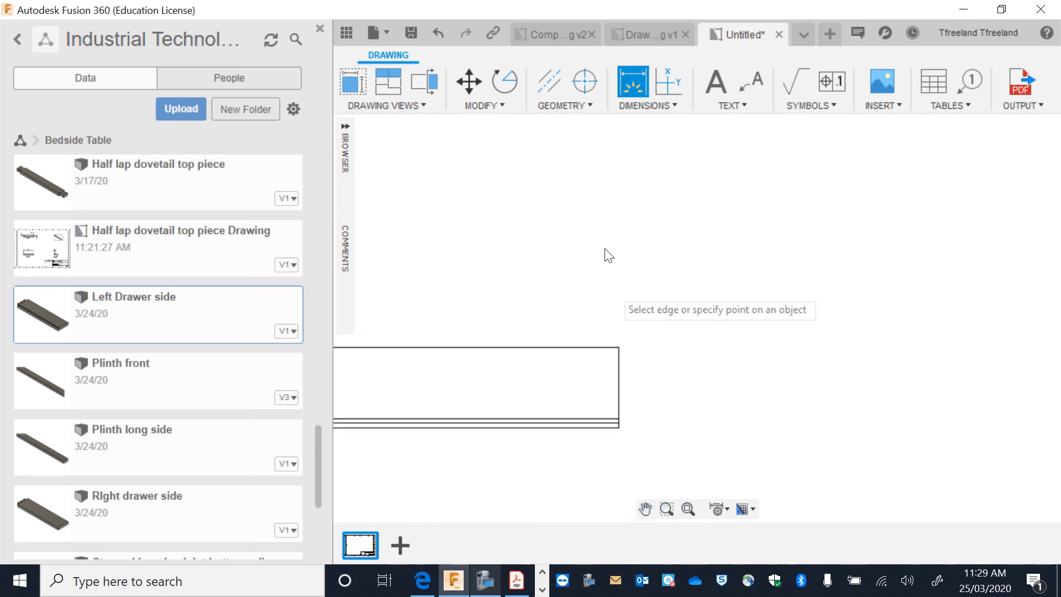
{"action": "scroll", "coordinate": [684, 440], "scroll_direction": "up", "scroll_amount": 2}
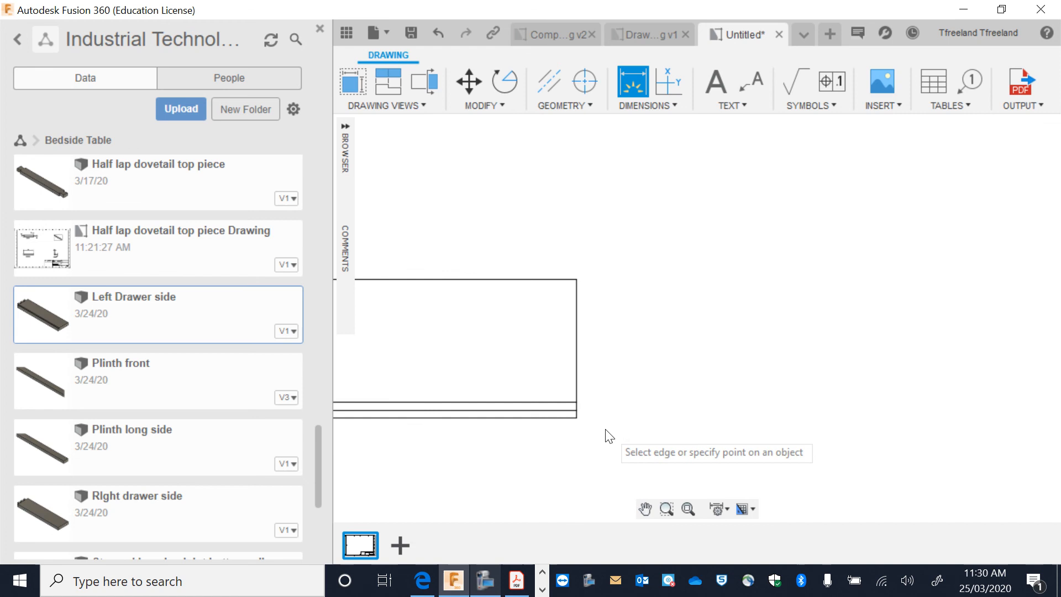
{"action": "left_click", "coordinate": [575, 410]}
{"action": "left_click", "coordinate": [746, 386]}
- Dimension the outer width of the uppermost dovetail to the left of the base view
{"action": "scroll", "coordinate": [728, 390], "scroll_direction": "down", "scroll_amount": 3}
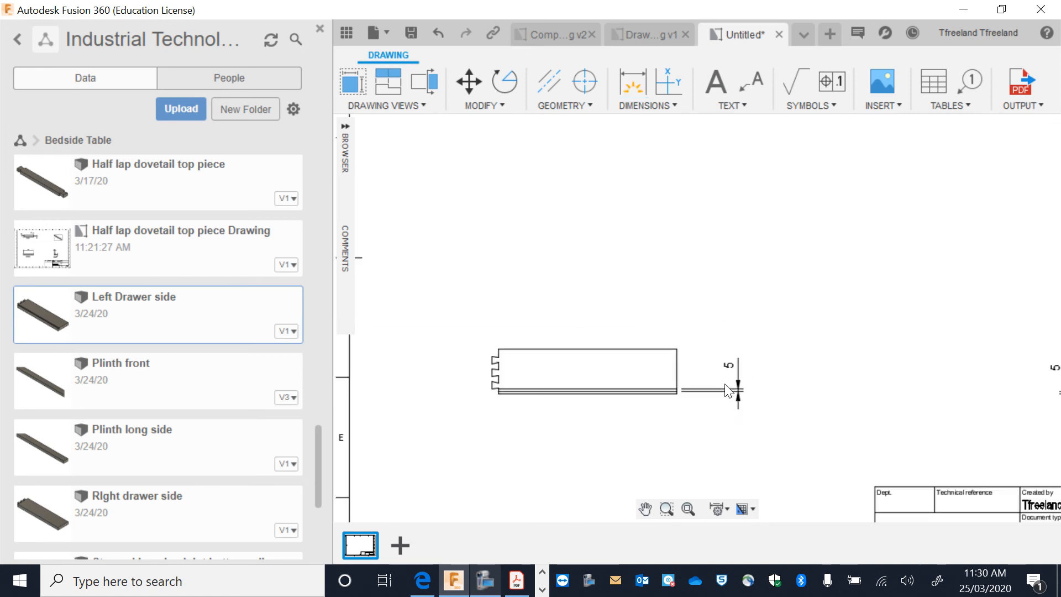
{"action": "left_click", "coordinate": [489, 376]}
{"action": "scroll", "coordinate": [500, 367], "scroll_direction": "up", "scroll_amount": 3}
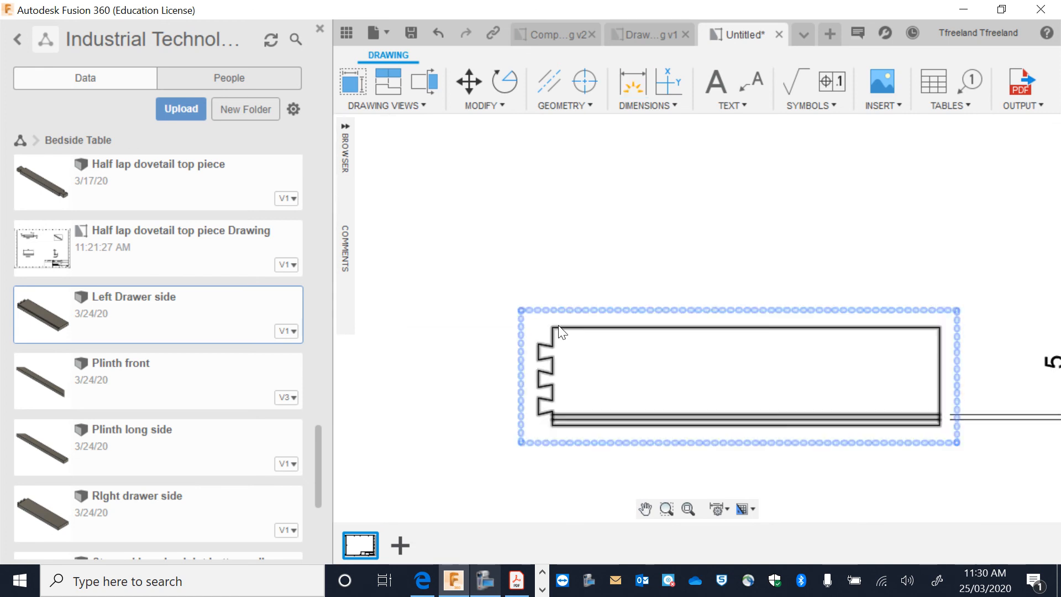
{"action": "left_click", "coordinate": [538, 354]}
{"action": "left_click", "coordinate": [483, 341]}
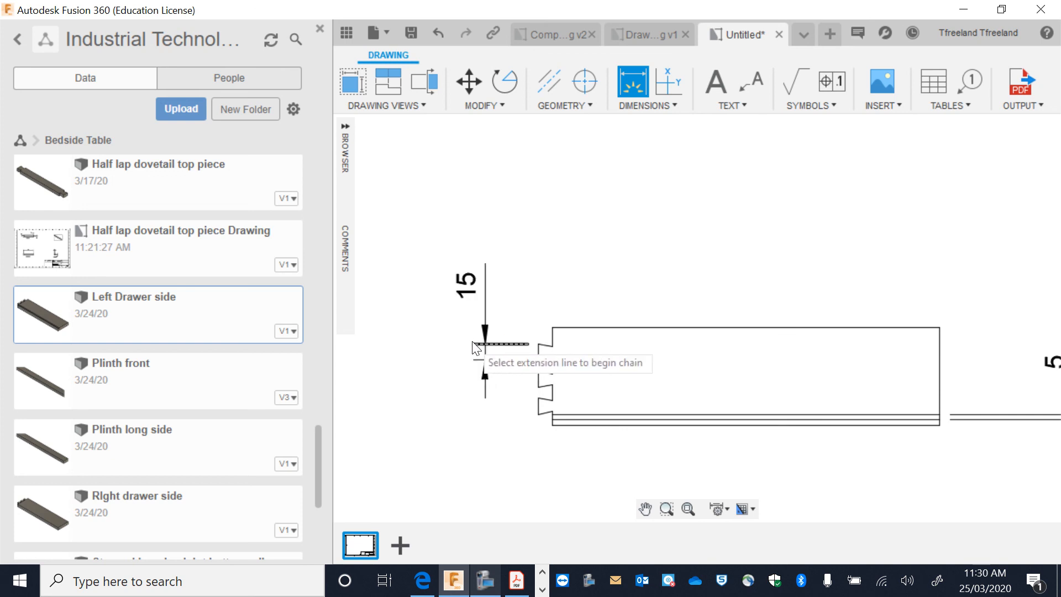
{"action": "left_click", "coordinate": [552, 400]}
{"action": "left_click", "coordinate": [552, 384]}
{"action": "key", "text": "Escape"}
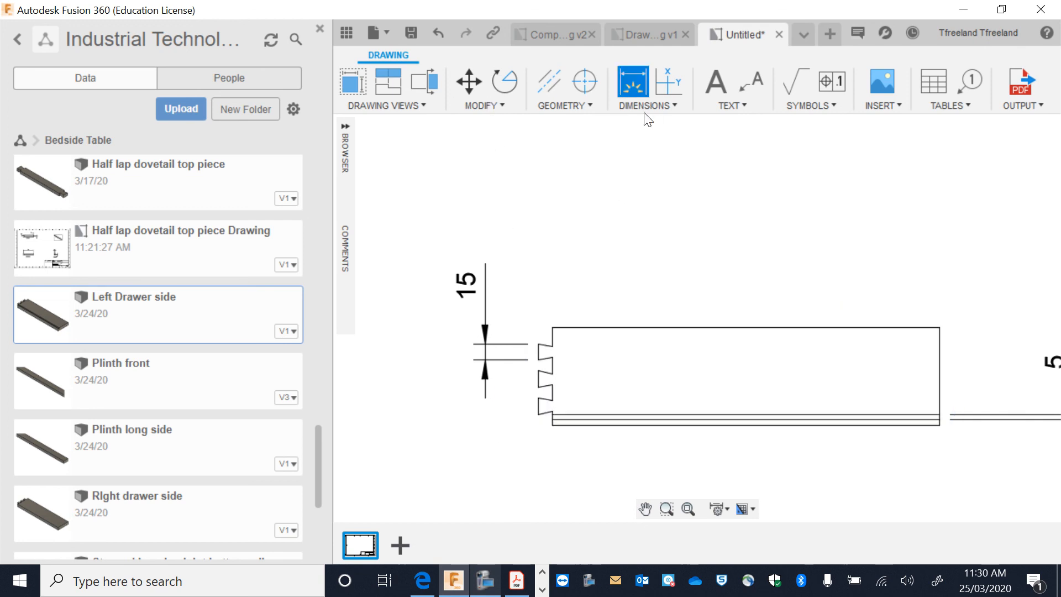
- Dimension the distance from the bottom edge to the lowest dovetail's root, left of the base view
{"action": "left_click", "coordinate": [552, 417]}
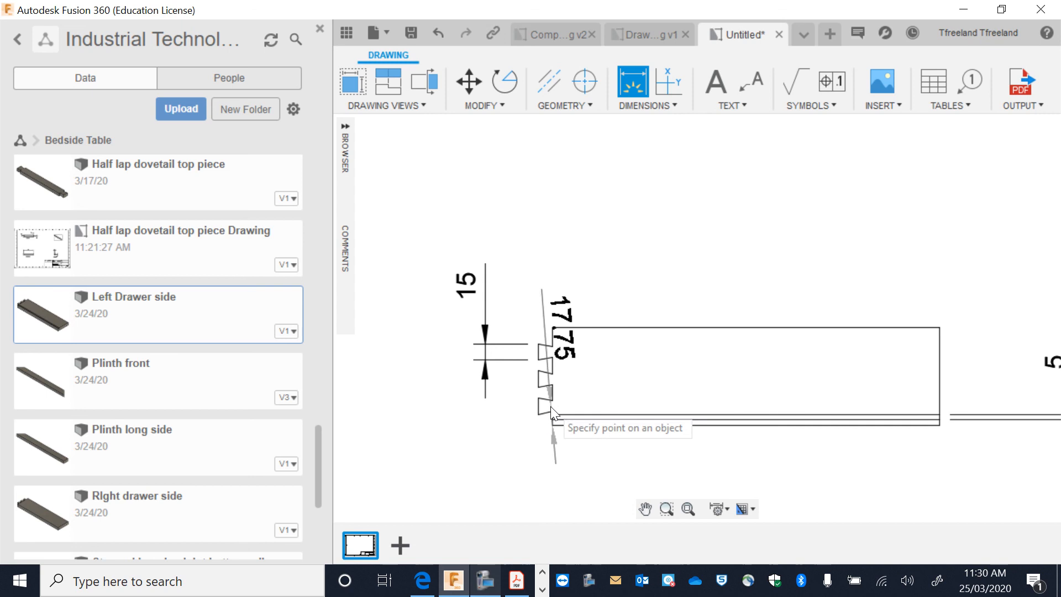
{"action": "left_click", "coordinate": [550, 410]}
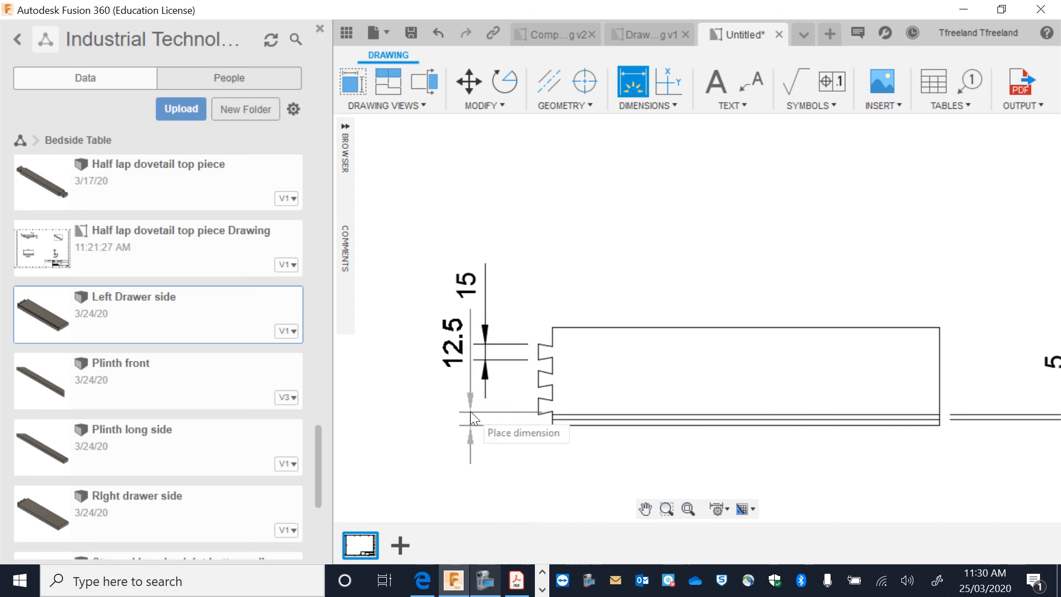
{"action": "left_click", "coordinate": [445, 417]}
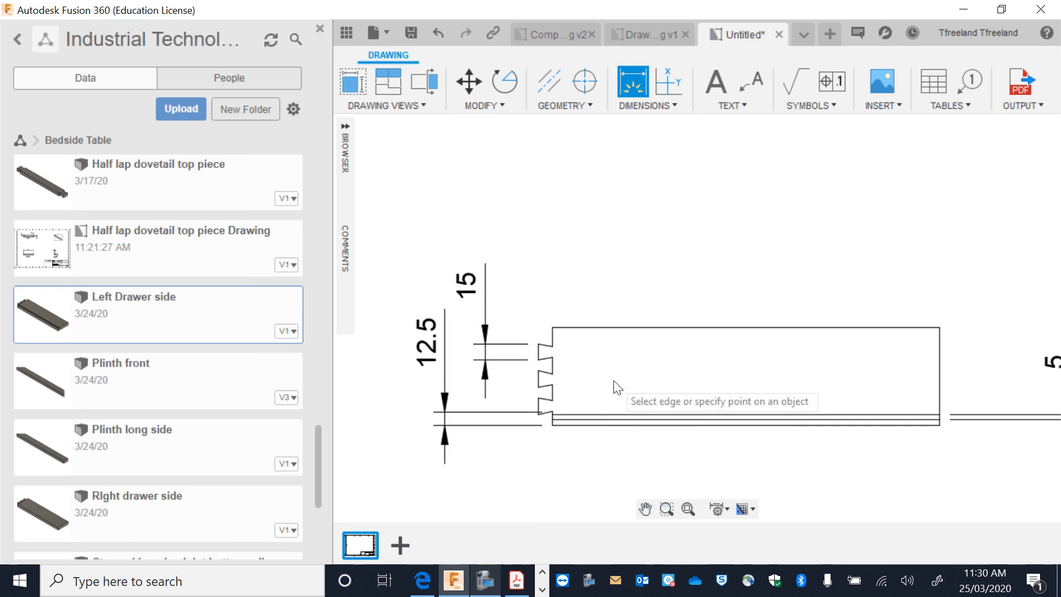
{"action": "scroll", "coordinate": [617, 386], "scroll_direction": "down", "scroll_amount": 5}
{"action": "left_click", "coordinate": [645, 508]}
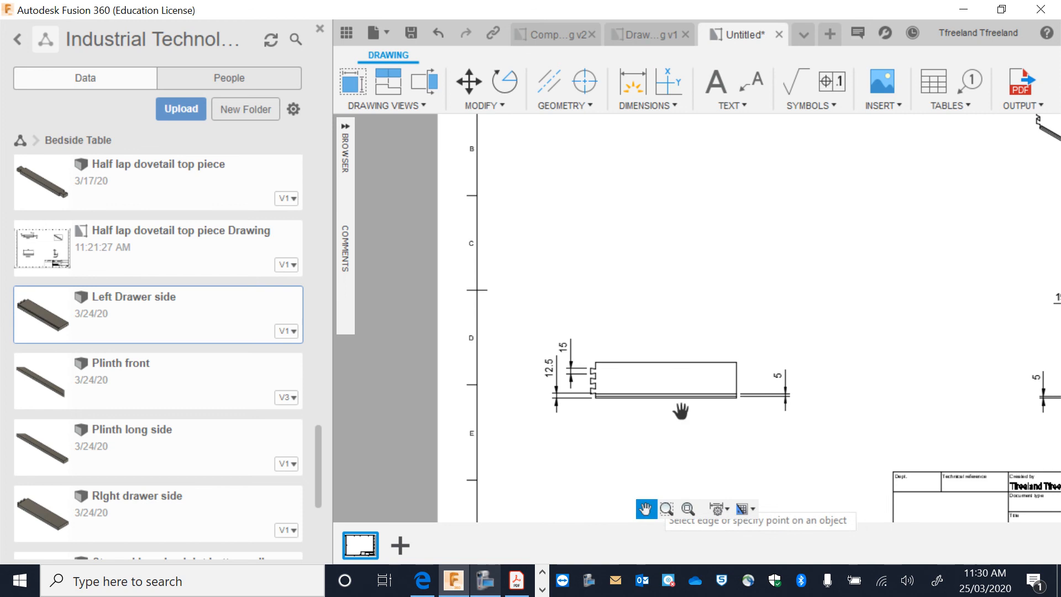
{"action": "left_click_drag", "start_coordinate": [680, 410], "coordinate": [564, 348]}
{"action": "scroll", "coordinate": [564, 348], "scroll_direction": "down", "scroll_amount": 1}
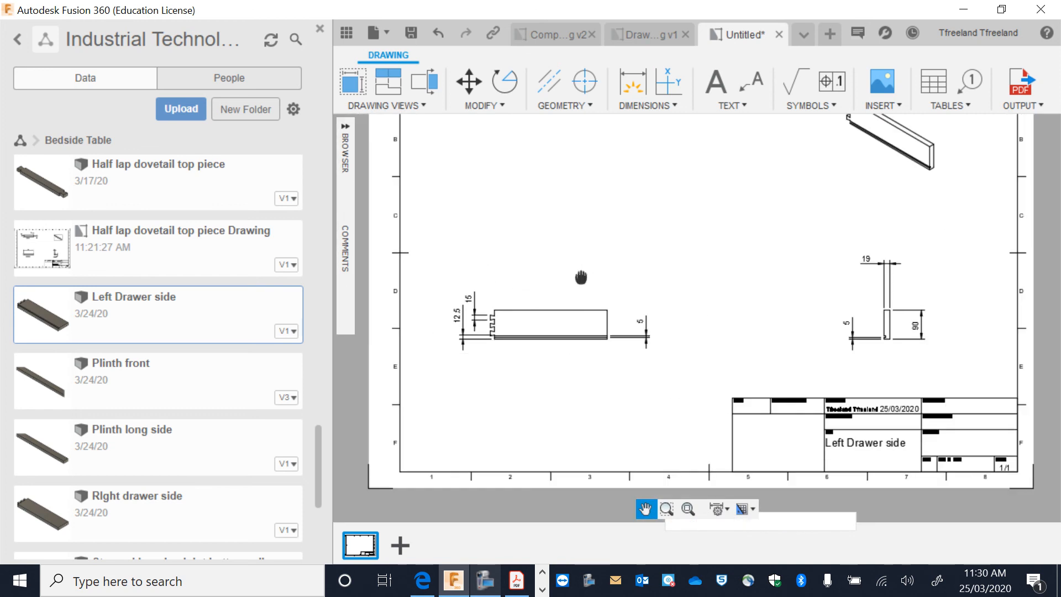
{"action": "left_click_drag", "start_coordinate": [580, 277], "coordinate": [569, 321]}
{"action": "key", "text": "Escape"}
{"action": "scroll", "coordinate": [490, 385], "scroll_direction": "up", "scroll_amount": 5}
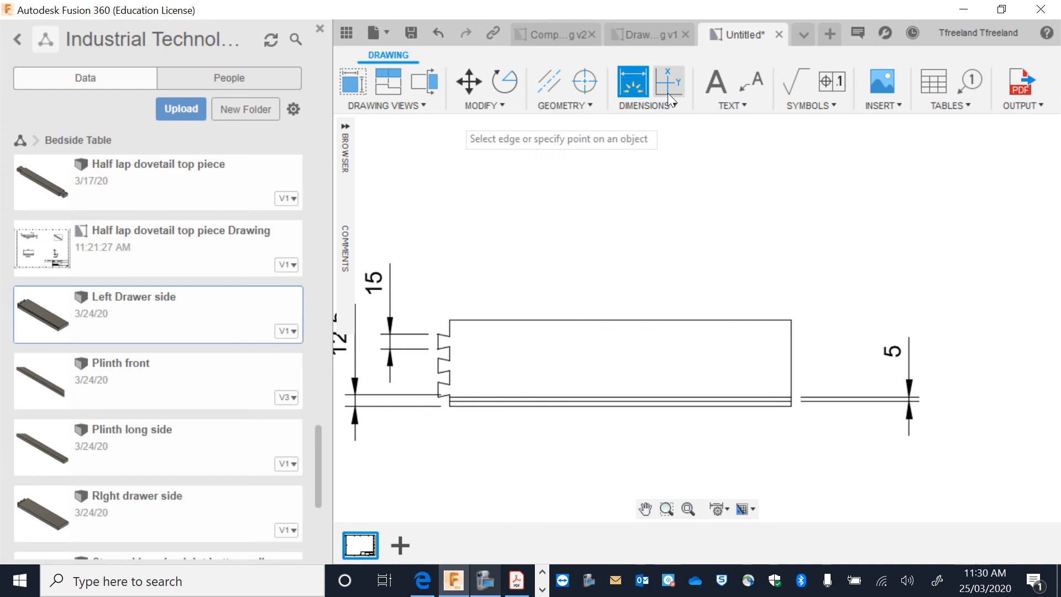
{"action": "scroll", "coordinate": [762, 394], "scroll_direction": "down", "scroll_amount": 5}
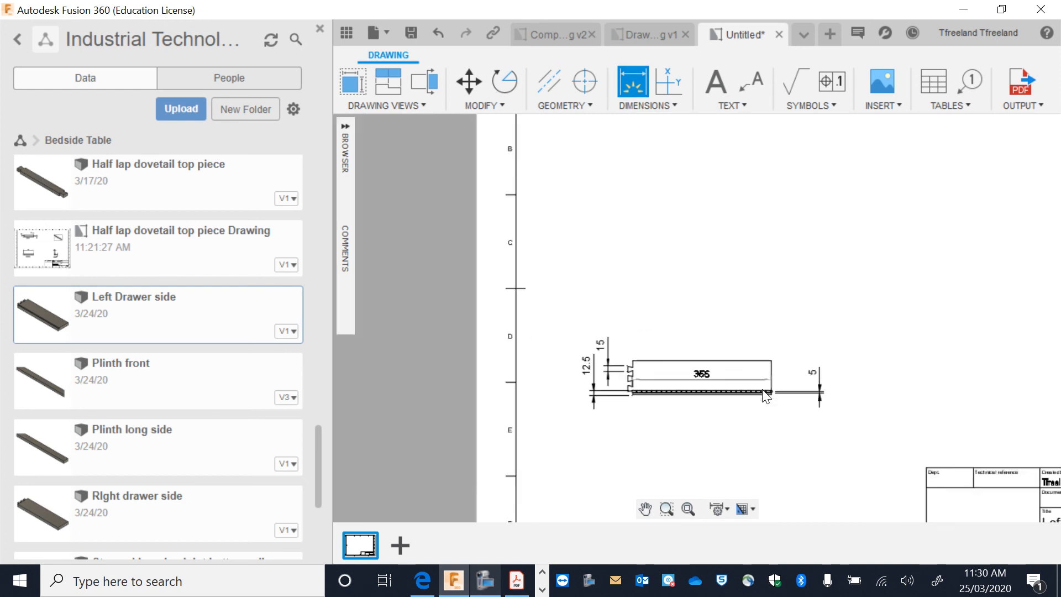
{"action": "scroll", "coordinate": [675, 380], "scroll_direction": "up", "scroll_amount": 4}
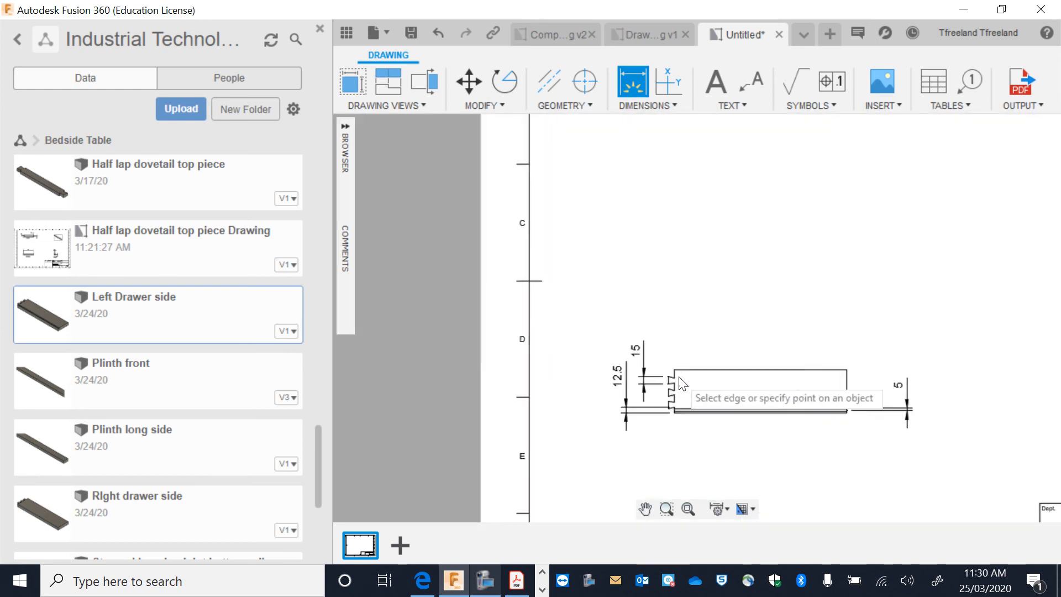
{"action": "left_click", "coordinate": [671, 380]}
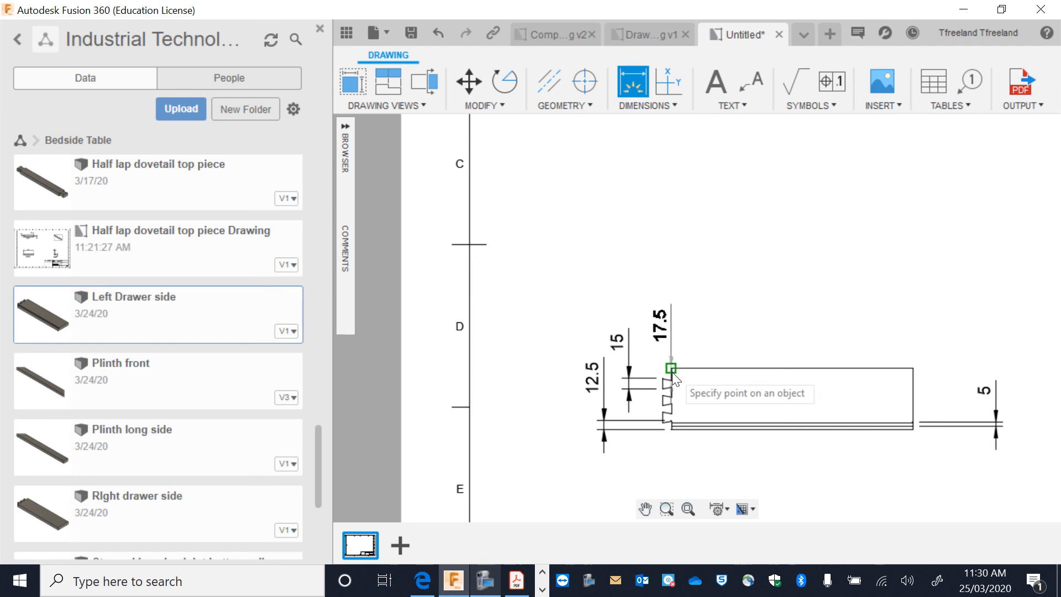
{"action": "key", "text": "Escape"}
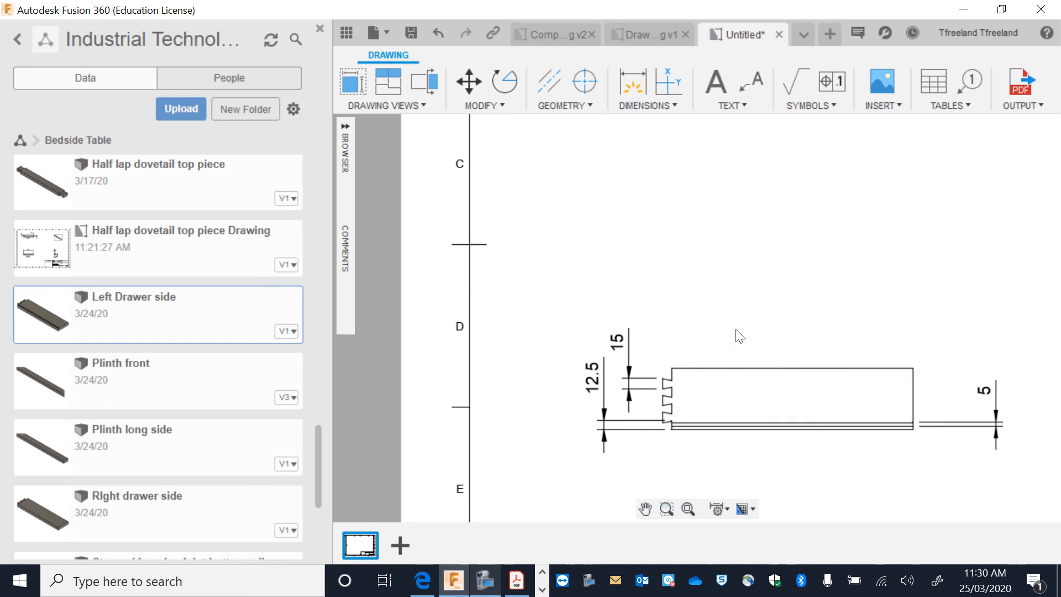
- Add the text label TOP VIEW in 3.5 mm Arial beneath the drawer side's upper view
{"action": "scroll", "coordinate": [734, 337], "scroll_direction": "down", "scroll_amount": 3}
{"action": "left_click", "coordinate": [716, 83]}
{"action": "scroll", "coordinate": [743, 232], "scroll_direction": "down", "scroll_amount": 2}
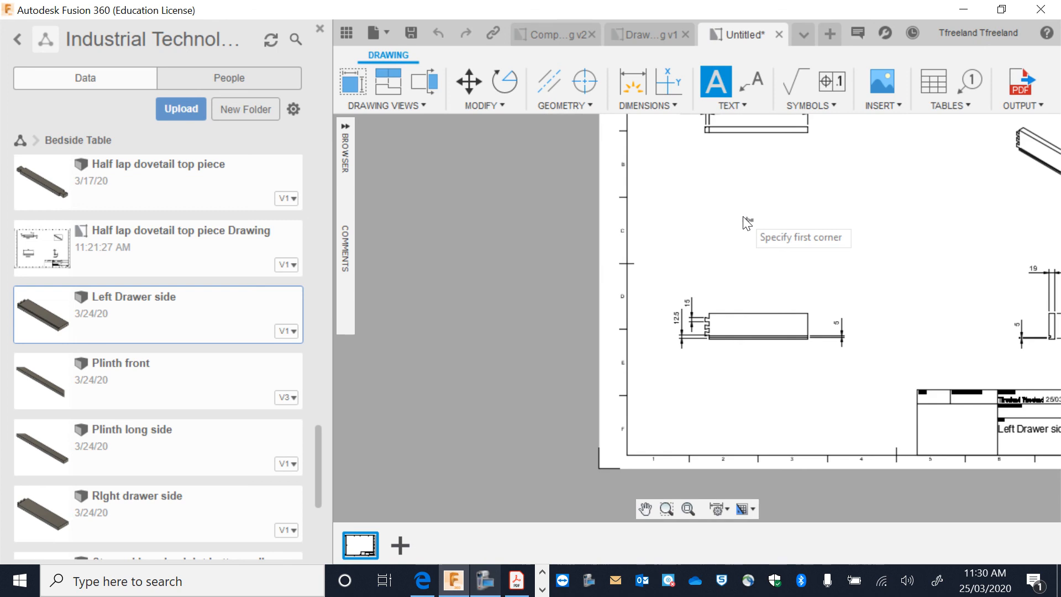
{"action": "left_click", "coordinate": [725, 155]}
{"action": "left_click", "coordinate": [842, 181]}
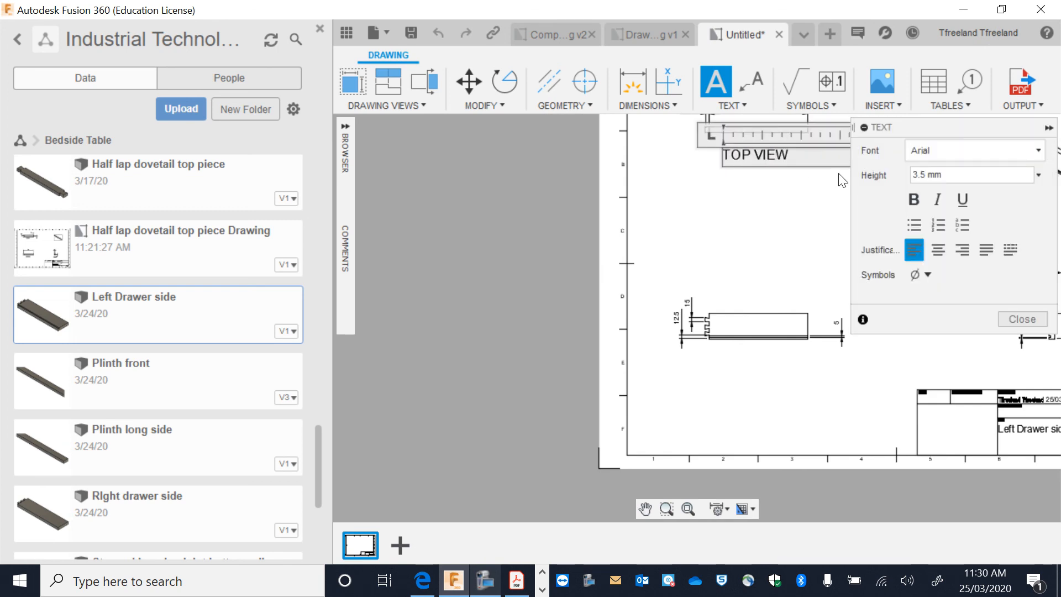
{"action": "left_click", "coordinate": [1021, 319]}
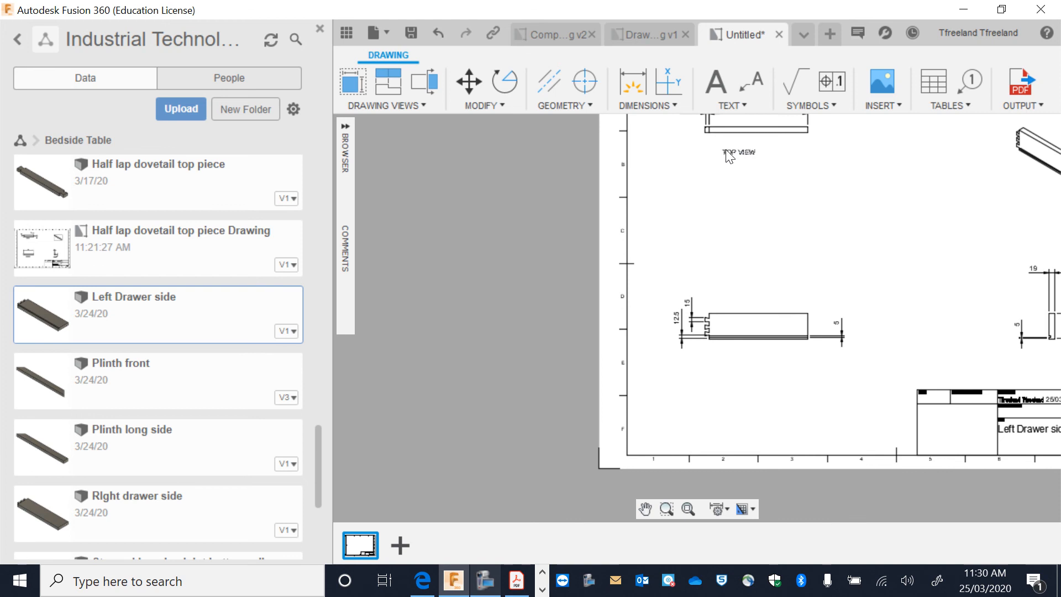
- Centre the TOP VIEW label beneath its view and add a centred FRONT VIEW label in 3.5 mm Arial beneath the base view
{"action": "mouse_move", "coordinate": [723, 149]}
{"action": "left_mouse_down"}
{"action": "mouse_move", "coordinate": [735, 190]}
{"action": "mouse_move", "coordinate": [735, 152]}
{"action": "left_mouse_up"}
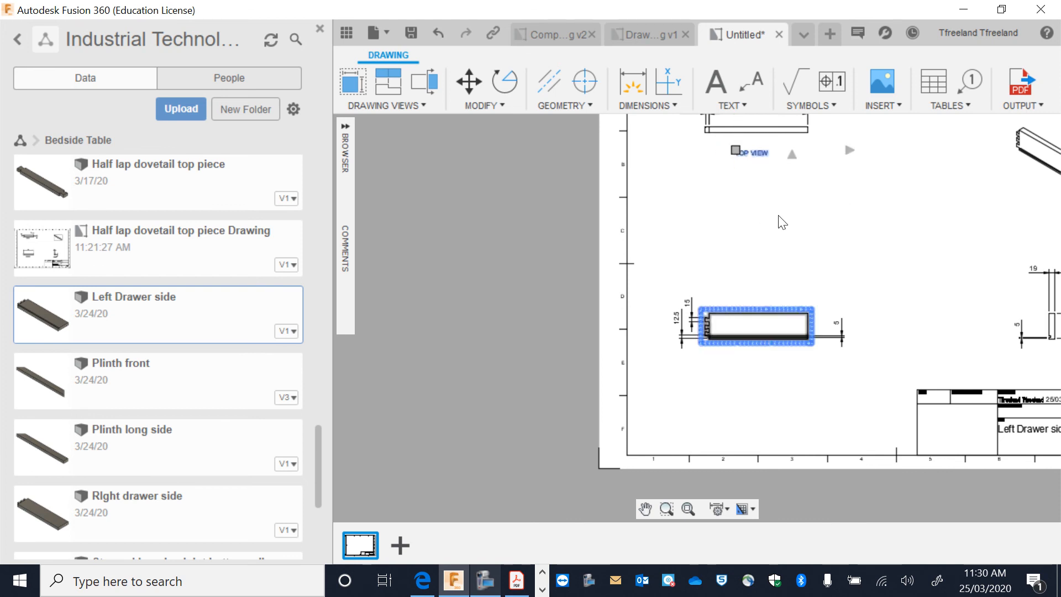
{"action": "left_click", "coordinate": [716, 81]}
{"action": "left_click", "coordinate": [714, 358]}
{"action": "left_click", "coordinate": [868, 400]}
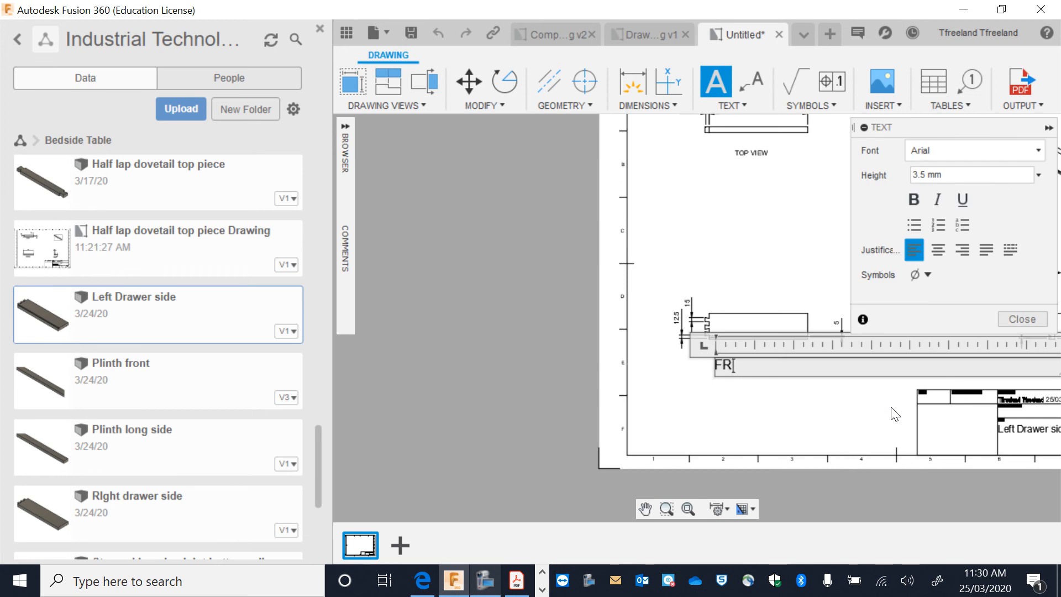
{"action": "key", "text": "Return"}
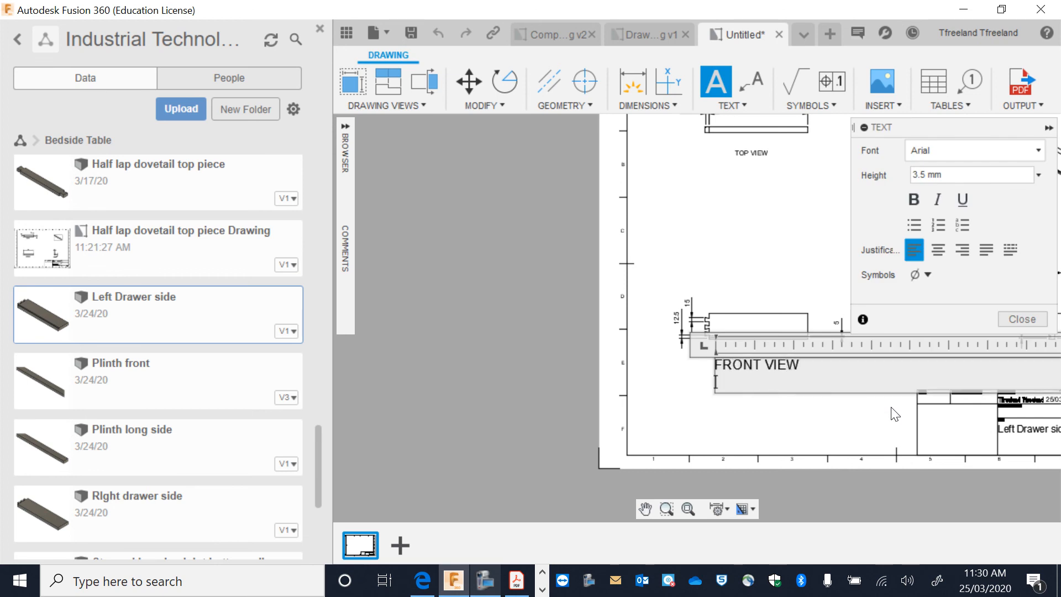
{"action": "left_click", "coordinate": [891, 408]}
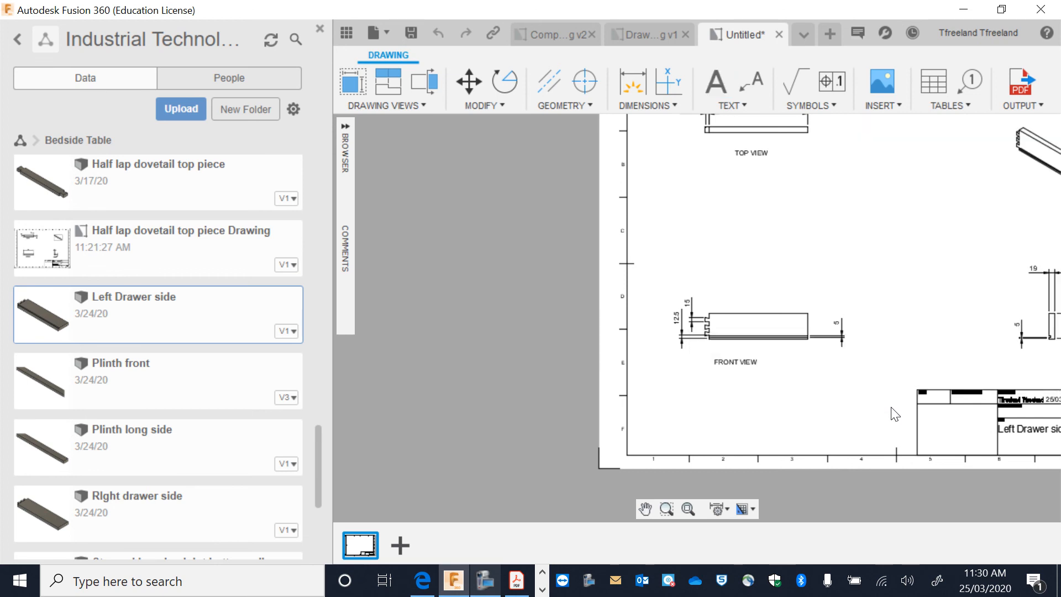
{"action": "left_click", "coordinate": [714, 358]}
{"action": "left_click", "coordinate": [737, 360]}
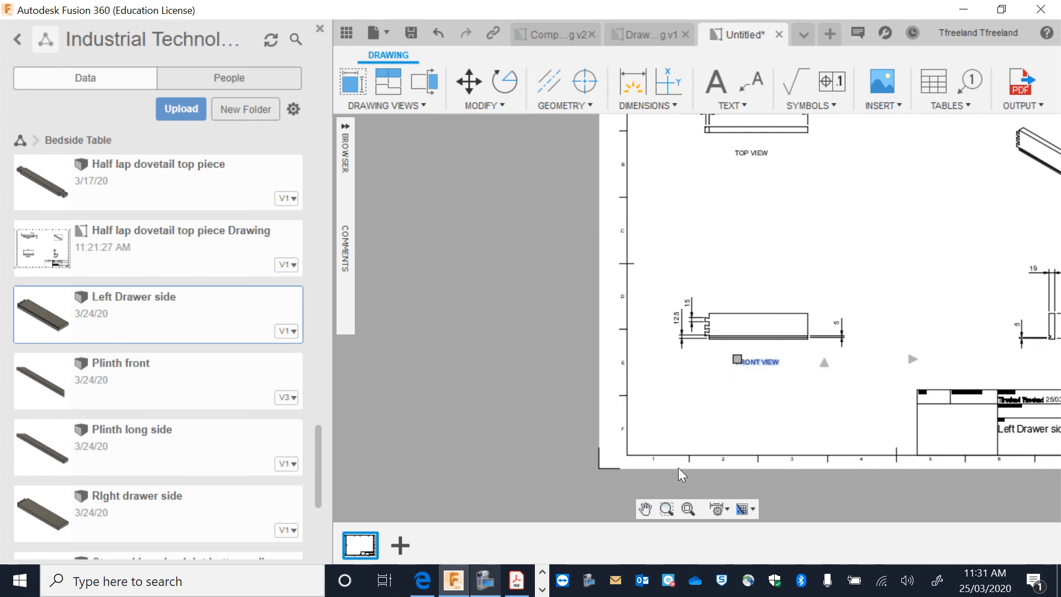
- Add the text label SIDE VIEW in 3.5 mm Arial and centre it beneath the drawer side's end view
{"action": "left_click", "coordinate": [646, 508]}
{"action": "left_click_drag", "start_coordinate": [707, 411], "coordinate": [417, 391]}
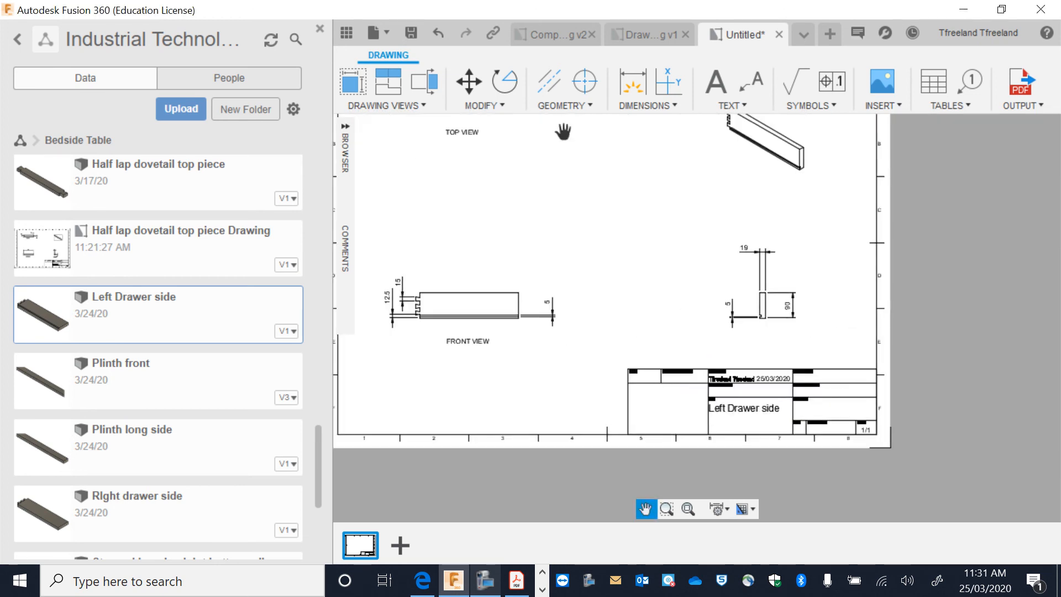
{"action": "left_click", "coordinate": [725, 88]}
{"action": "left_click", "coordinate": [732, 327]}
{"action": "left_click", "coordinate": [828, 353]}
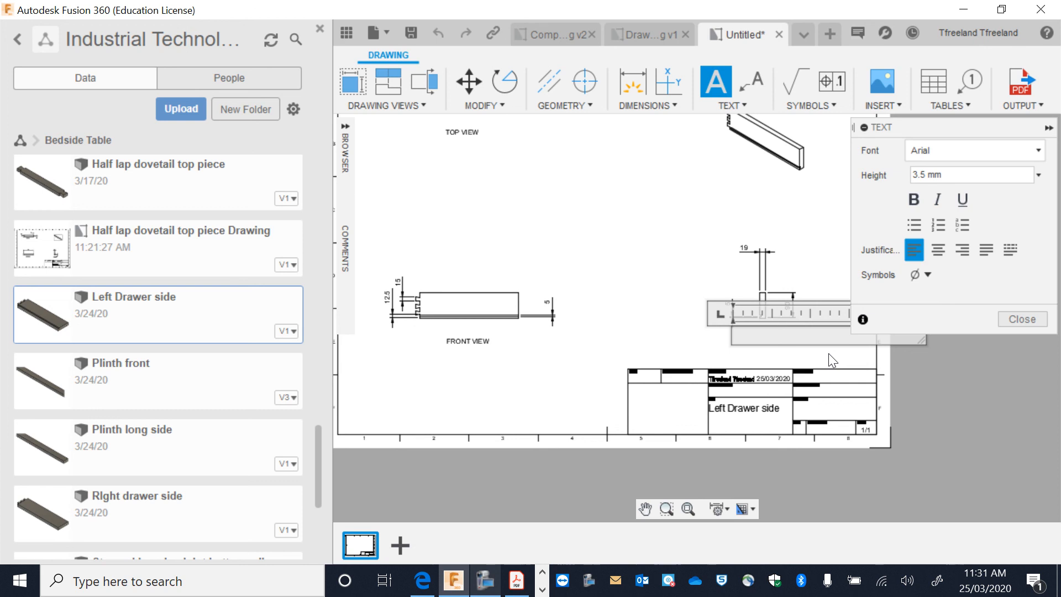
{"action": "type", "text": "SIDE VIEW"}
{"action": "left_click", "coordinate": [827, 353]}
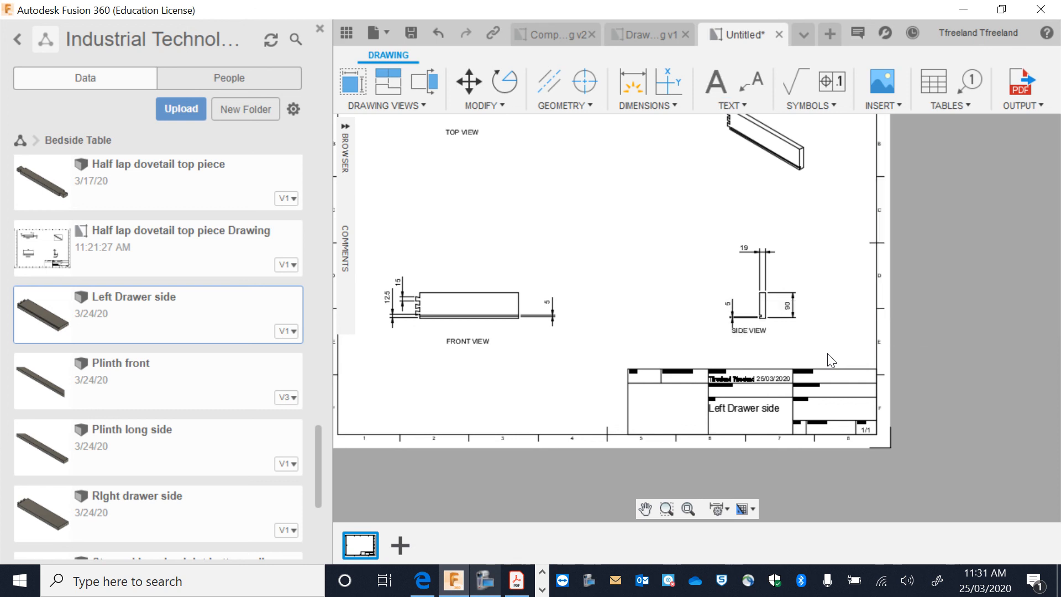
{"action": "left_click", "coordinate": [732, 328]}
{"action": "left_click", "coordinate": [749, 334]}
- Set the title block's title lines to Bedside Table and Left Drawer side, and save the drawing as Left Drawer side Drawing
{"action": "double_click", "coordinate": [746, 406]}
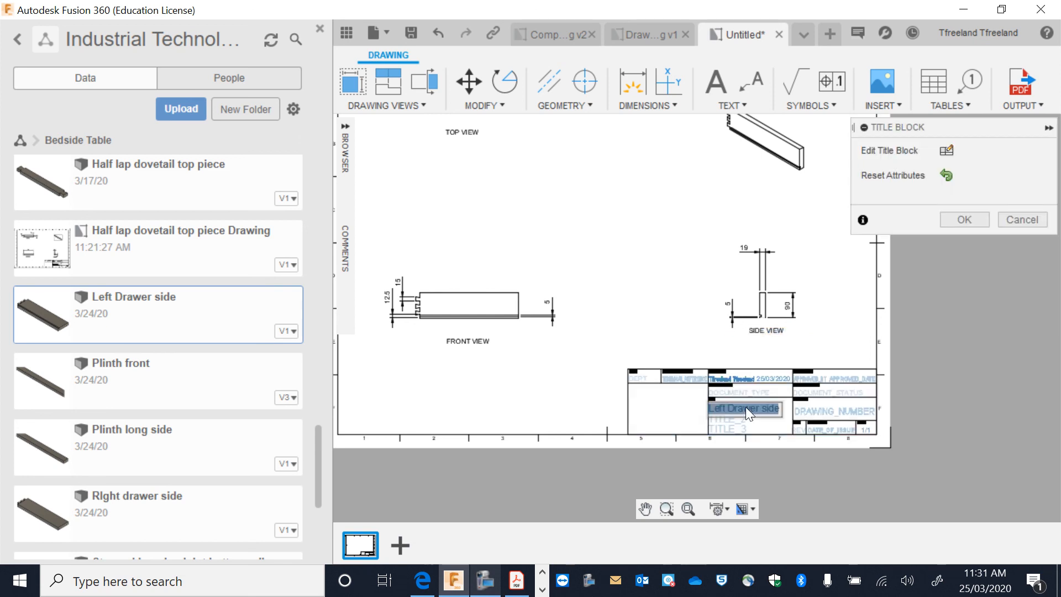
{"action": "key", "text": "BackSpace"}
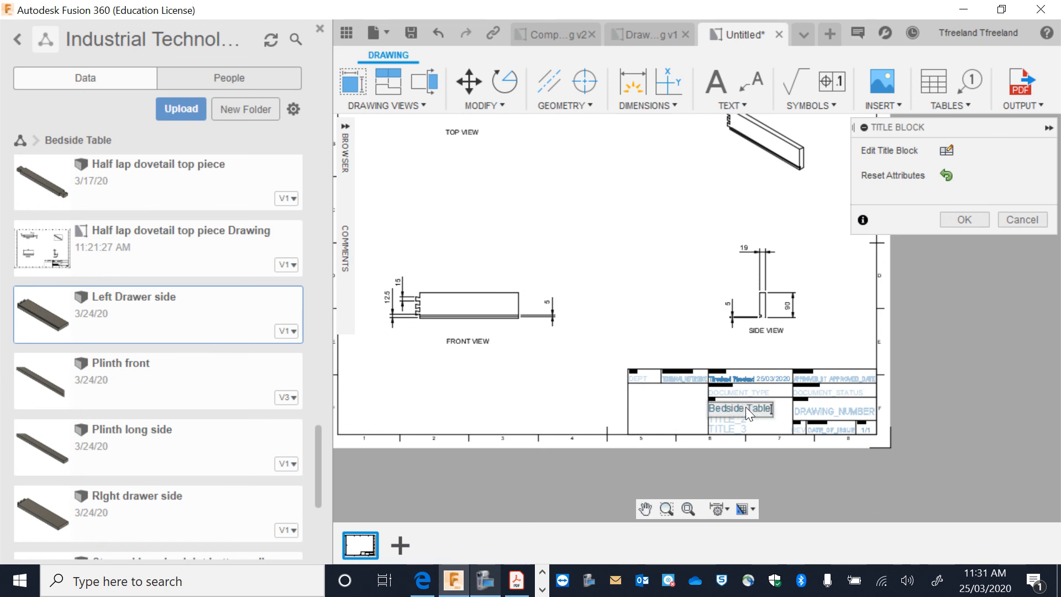
{"action": "left_click", "coordinate": [745, 419]}
{"action": "type", "text": "Left Drawer side"}
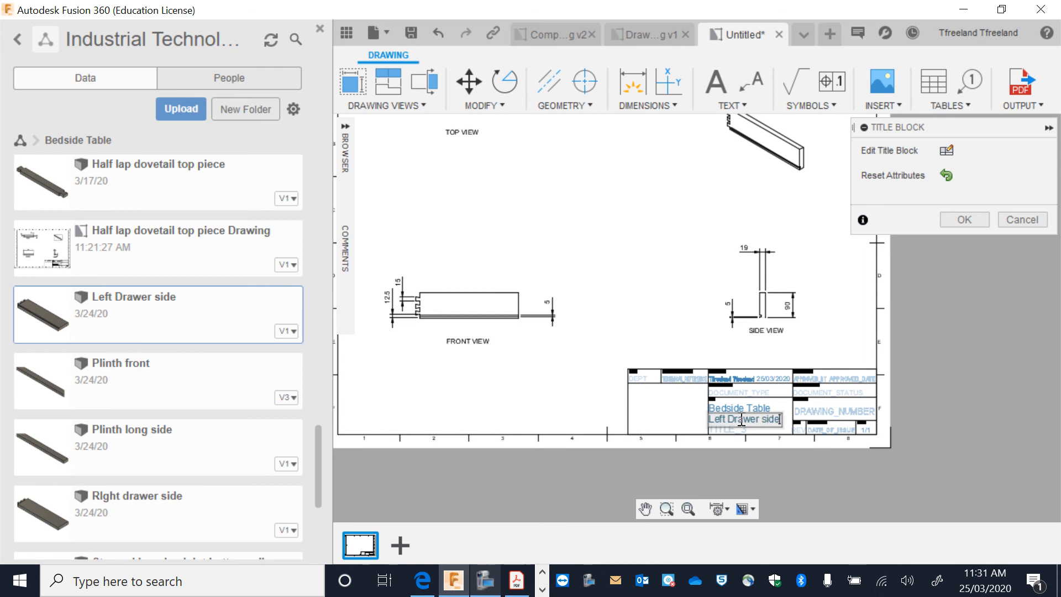
{"action": "left_click", "coordinate": [736, 377]}
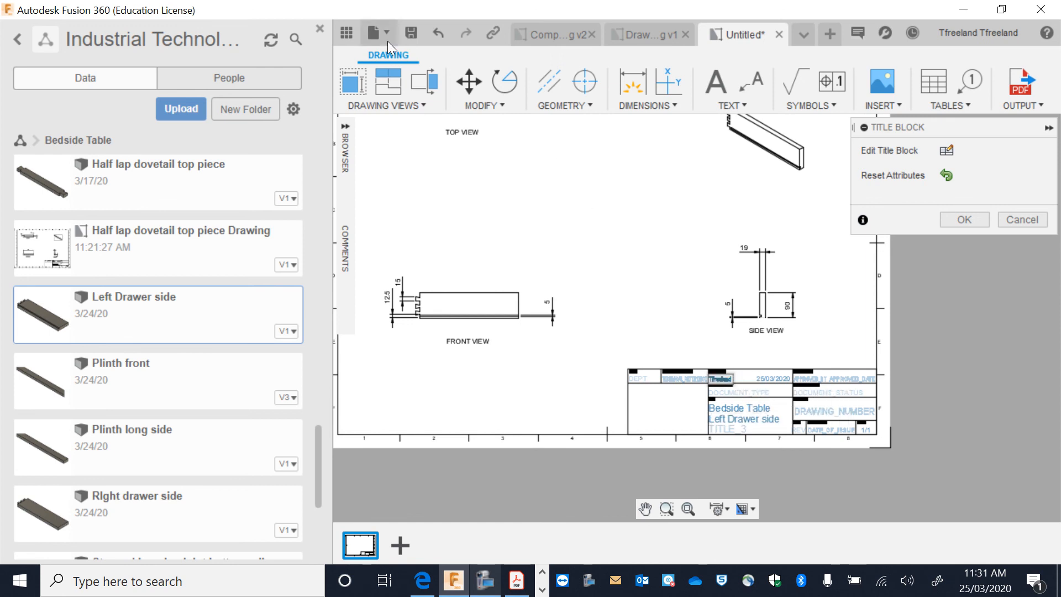
{"action": "left_click", "coordinate": [410, 34]}
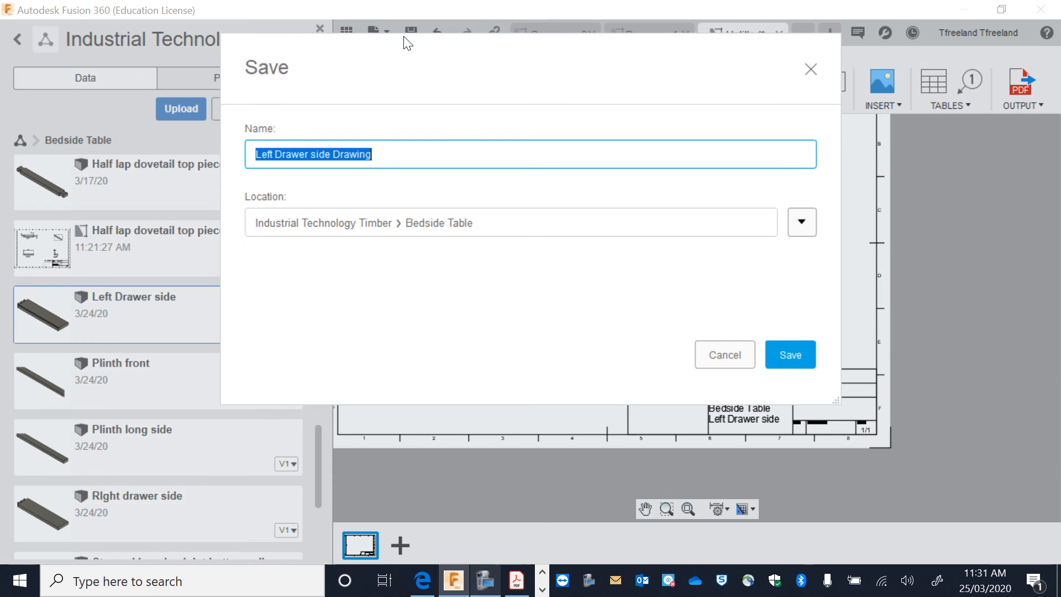
{"action": "left_click", "coordinate": [775, 349]}
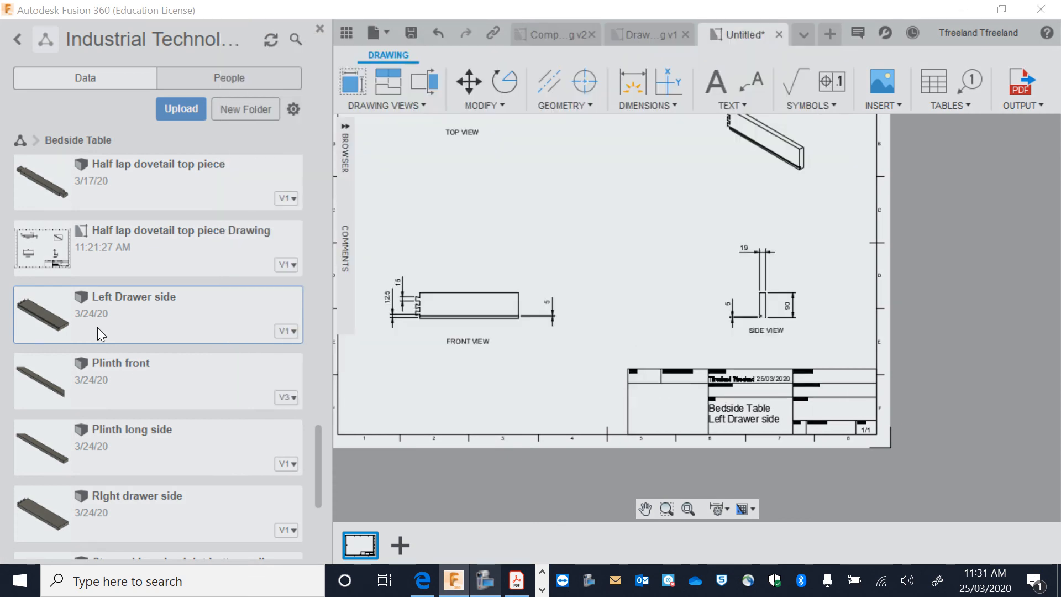
- Create a new drawing from the Completed top design with a front base view at 1:10 scale
{"action": "scroll", "coordinate": [97, 327], "scroll_direction": "up", "scroll_amount": 10}
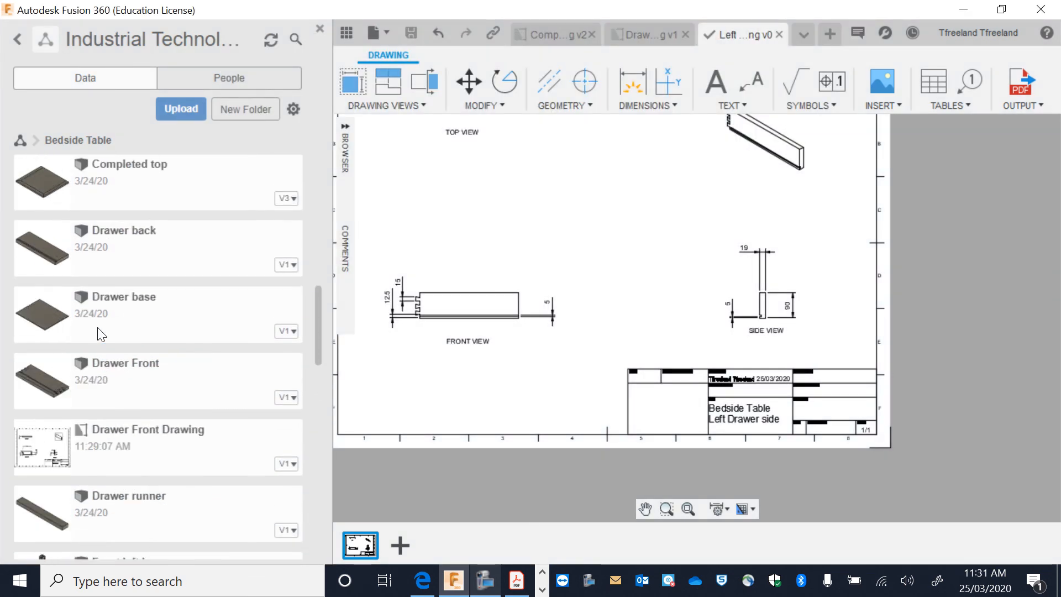
{"action": "scroll", "coordinate": [100, 333], "scroll_direction": "up", "scroll_amount": 3}
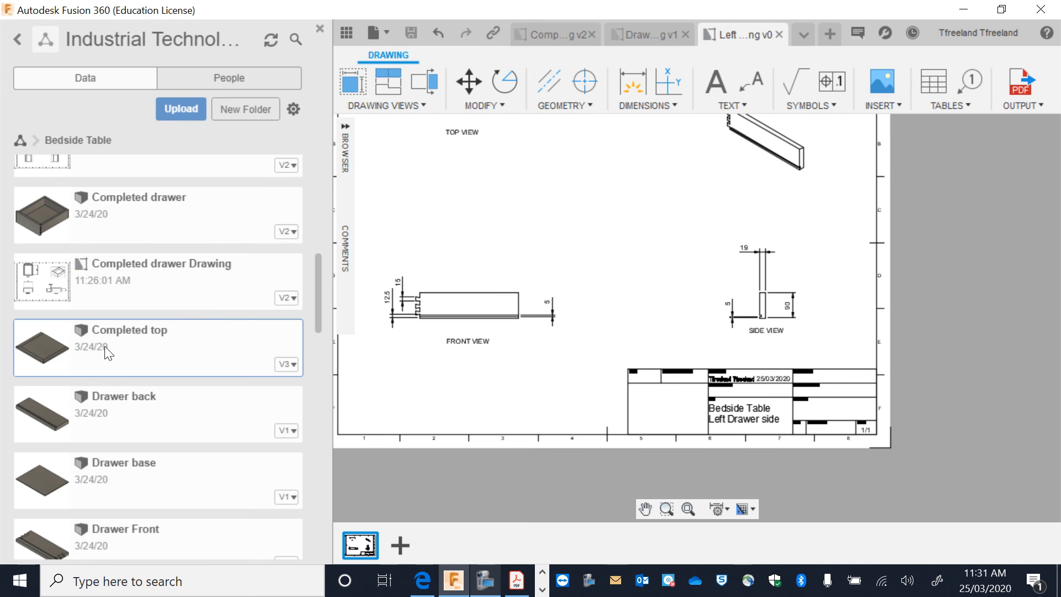
{"action": "right_click", "coordinate": [104, 346]}
{"action": "left_click", "coordinate": [164, 392]}
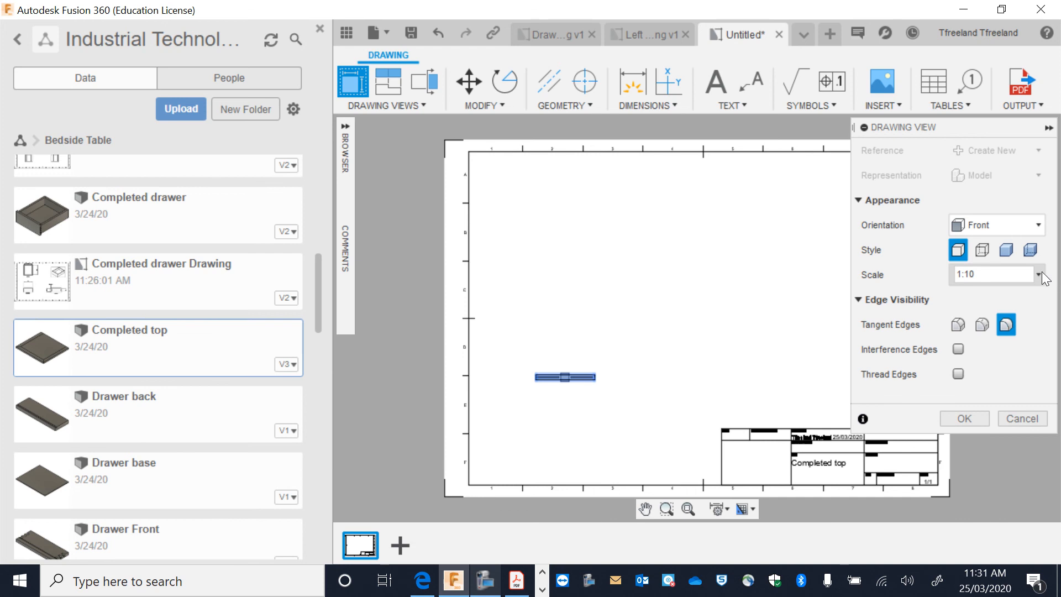
- Project a side view, a top view and an isometric view from the tabletop's front base view
{"action": "left_click", "coordinate": [377, 95]}
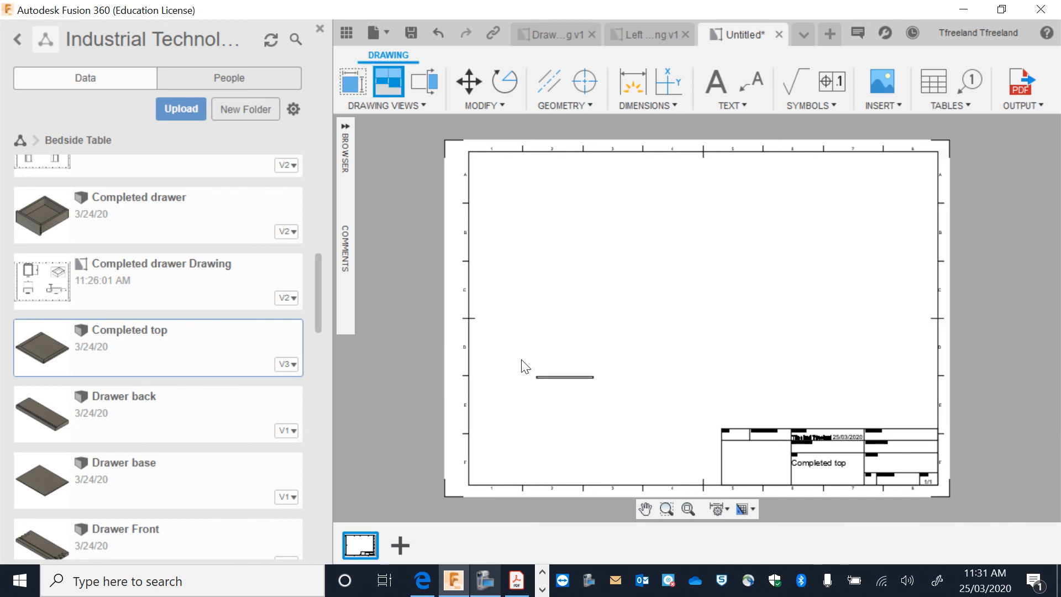
{"action": "left_click", "coordinate": [581, 376]}
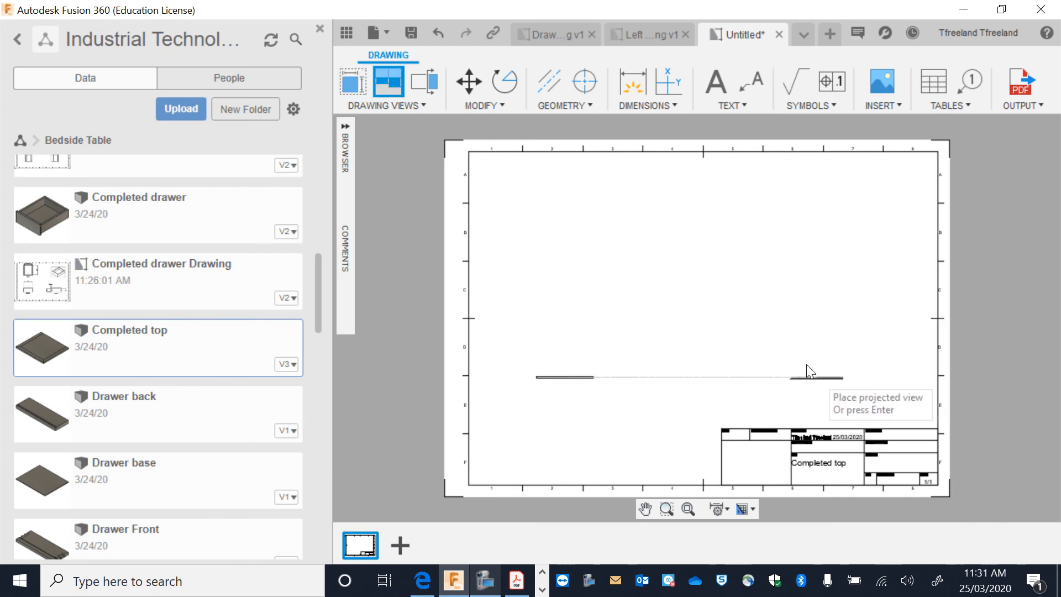
{"action": "left_click", "coordinate": [816, 378]}
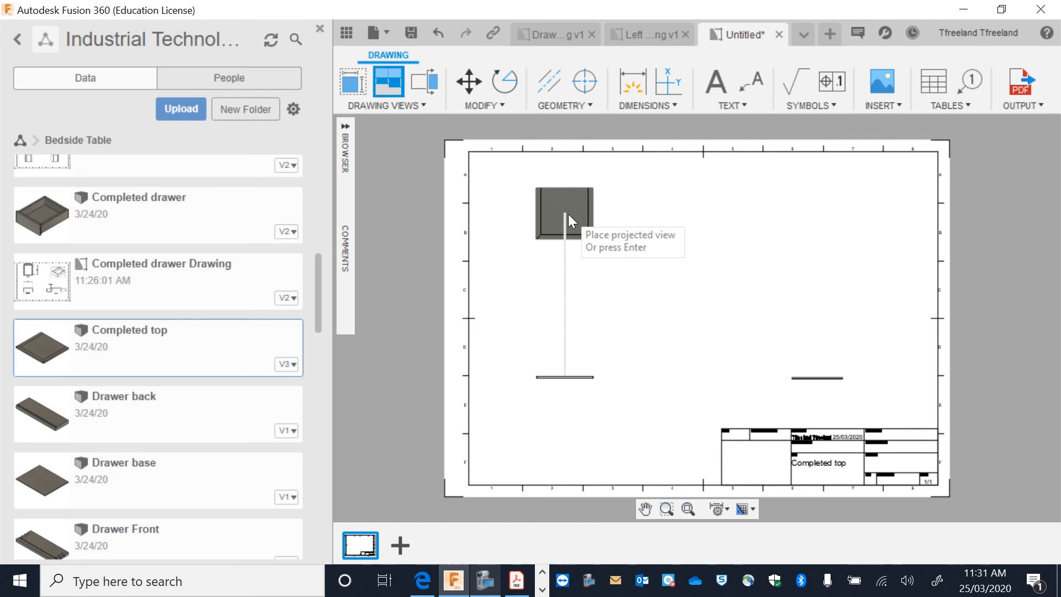
{"action": "left_click", "coordinate": [565, 217]}
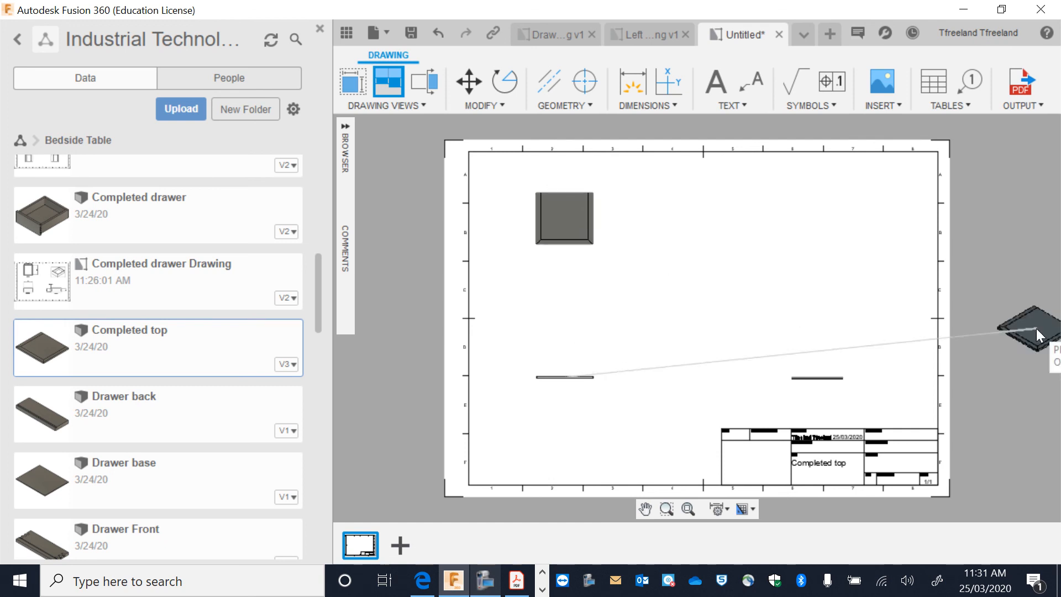
{"action": "left_click", "coordinate": [840, 231]}
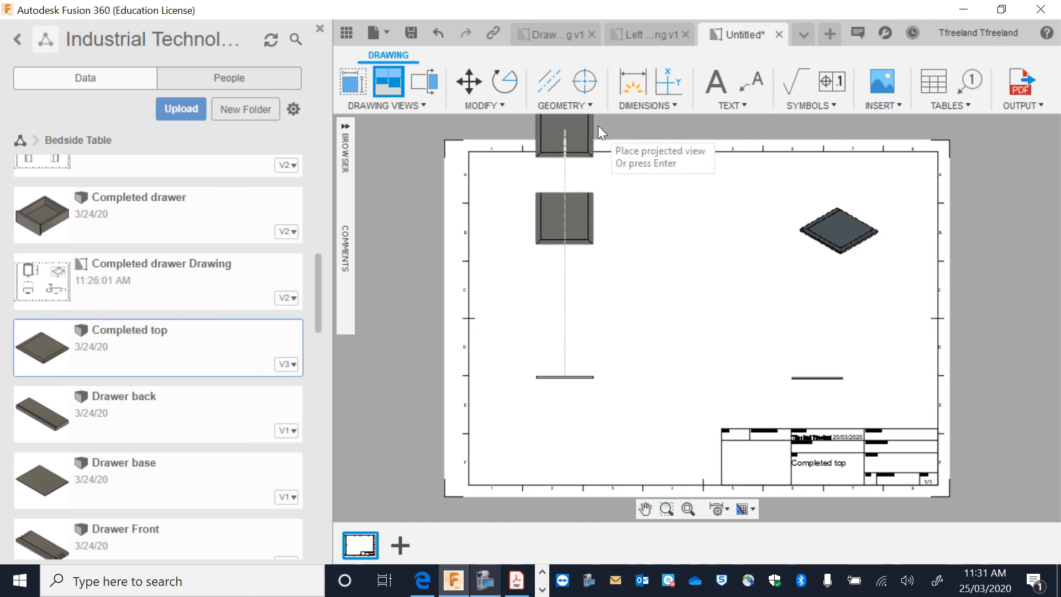
- Dimension the overall front-to-back depth of the tabletop to the right of its top view
{"action": "left_click", "coordinate": [630, 84]}
{"action": "scroll", "coordinate": [623, 235], "scroll_direction": "up", "scroll_amount": 3}
{"action": "scroll", "coordinate": [623, 234], "scroll_direction": "up", "scroll_amount": 2}
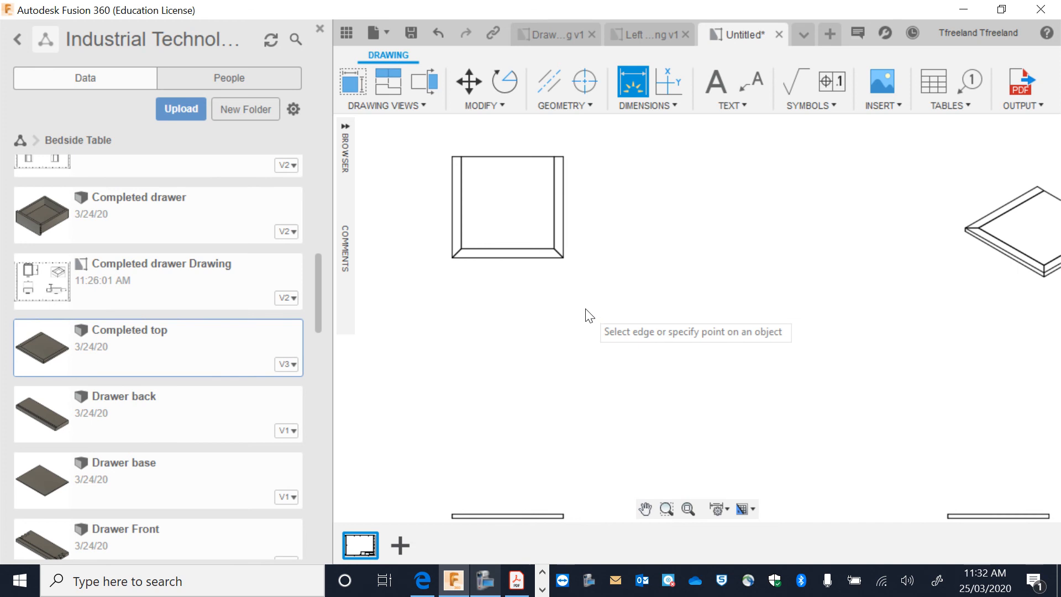
{"action": "left_click", "coordinate": [563, 252]}
{"action": "left_click", "coordinate": [563, 156]}
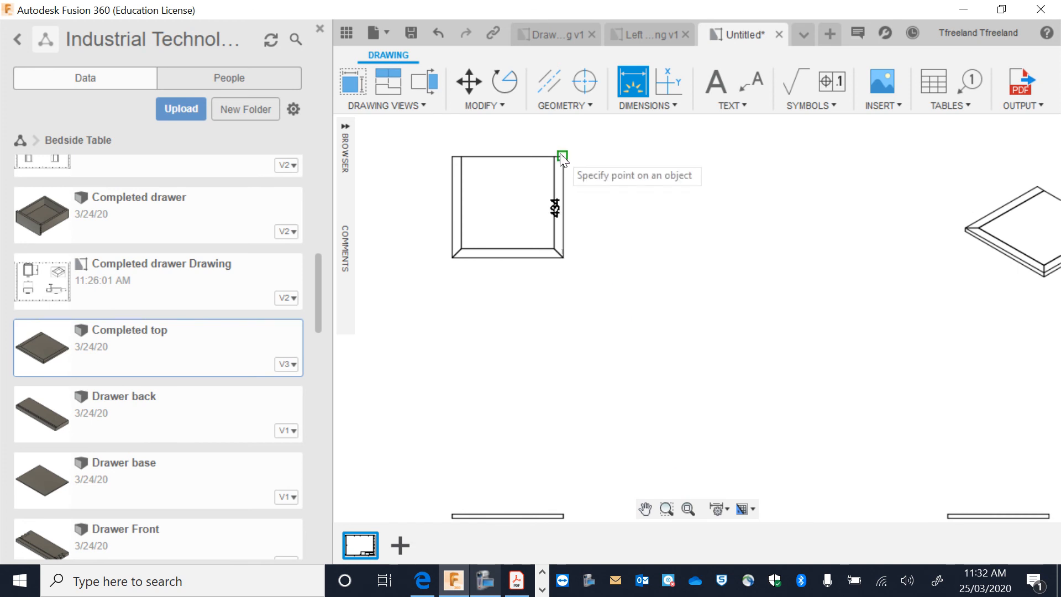
{"action": "left_click", "coordinate": [700, 164]}
{"action": "scroll", "coordinate": [680, 167], "scroll_direction": "down", "scroll_amount": 3}
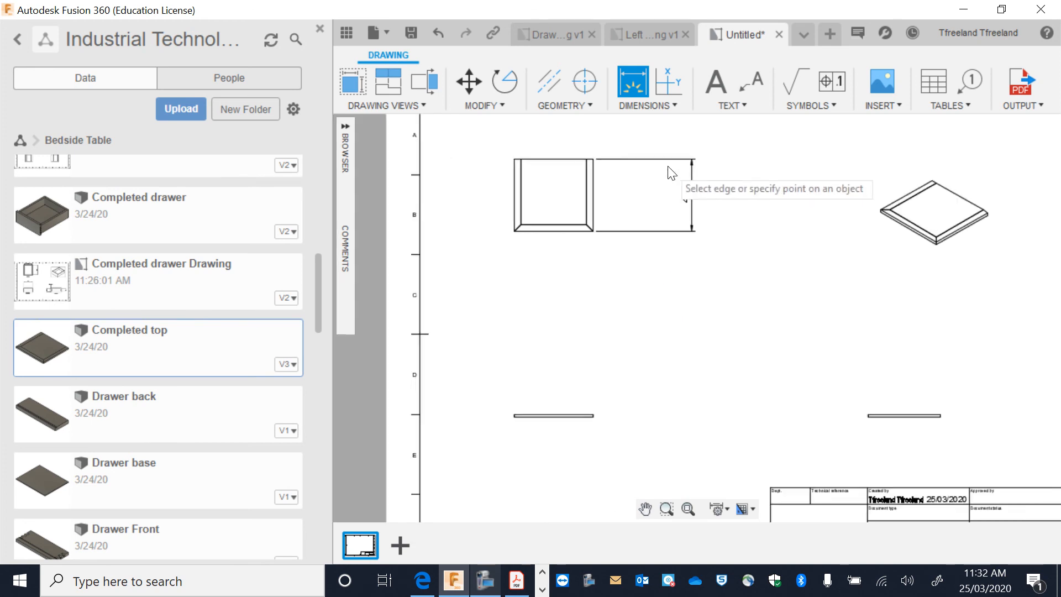
- Dimension the inner panel's width between the two side borders, above the tabletop's top view
{"action": "left_click", "coordinate": [595, 160]}
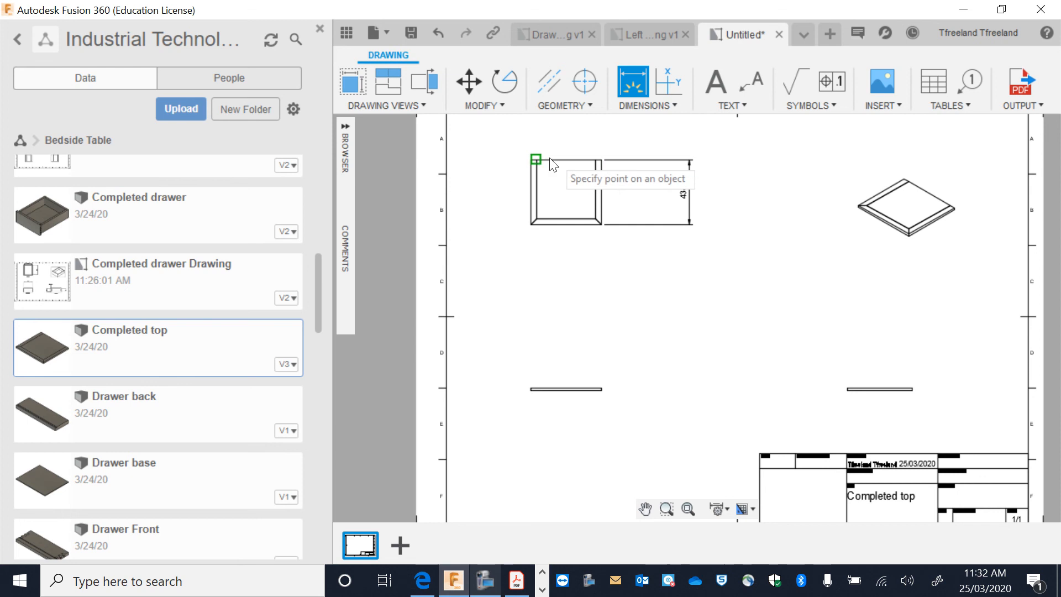
{"action": "left_click", "coordinate": [535, 157]}
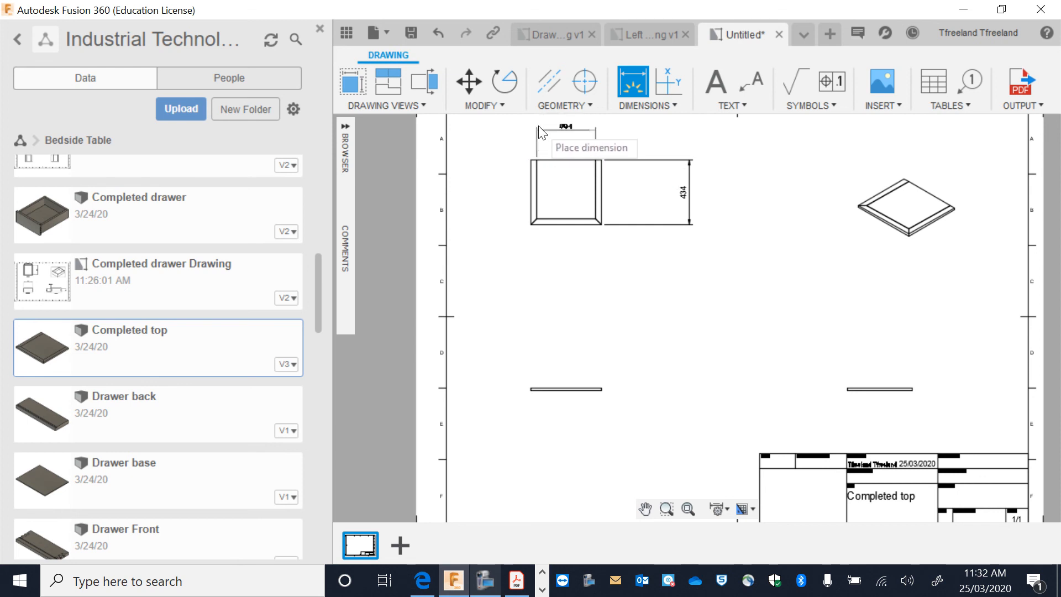
{"action": "left_click", "coordinate": [538, 131]}
{"action": "key", "text": "Escape"}
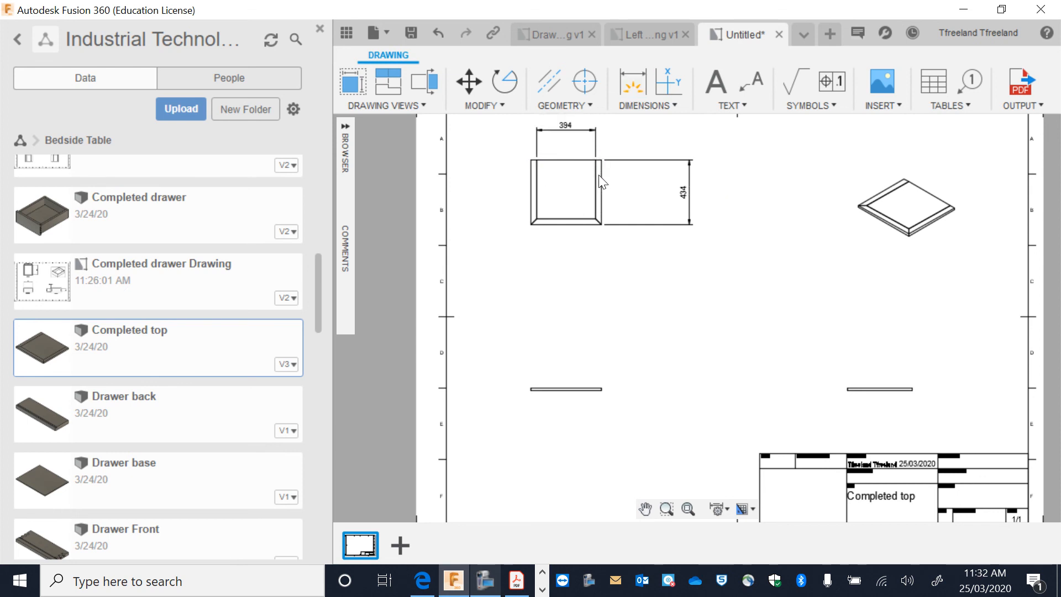
- Delete the vertical depth dimension beside the tabletop's top view
{"action": "left_click", "coordinate": [665, 165]}
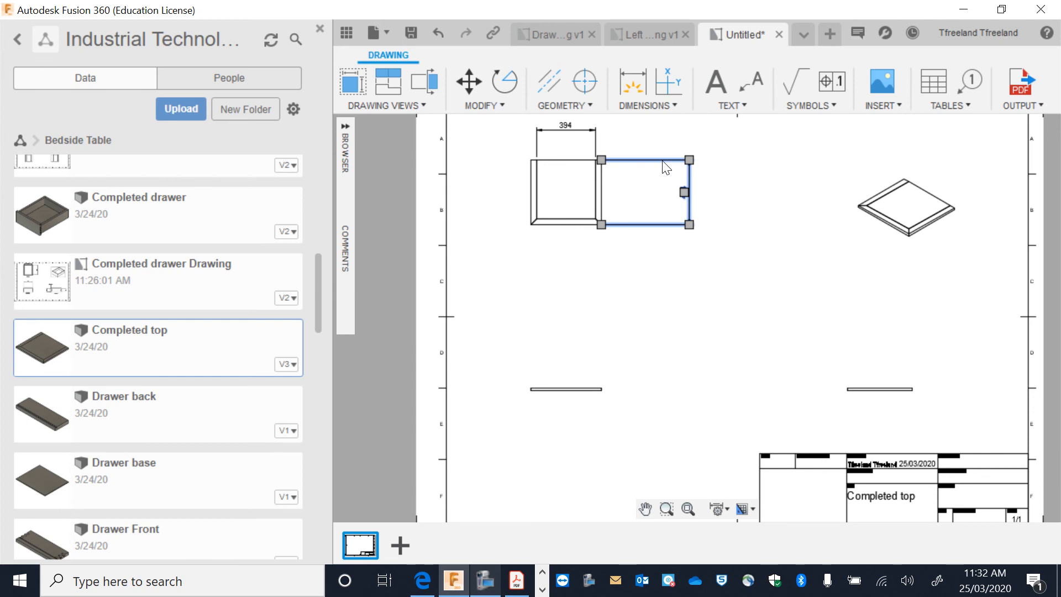
{"action": "key", "text": "Delete"}
- Dimension the tabletop's overall width above the front view
{"action": "left_click", "coordinate": [618, 86]}
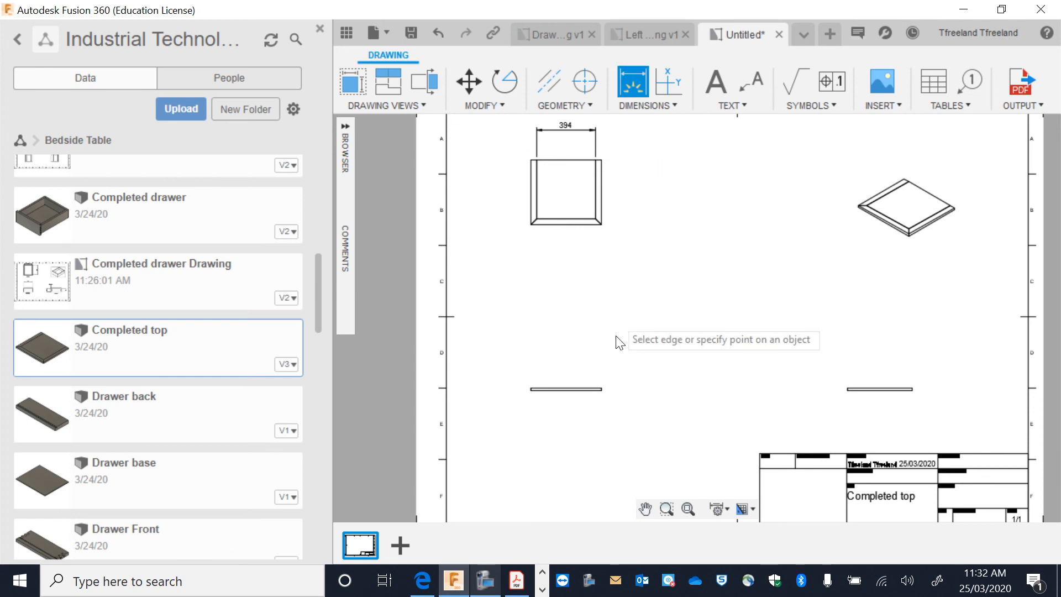
{"action": "left_click", "coordinate": [531, 389]}
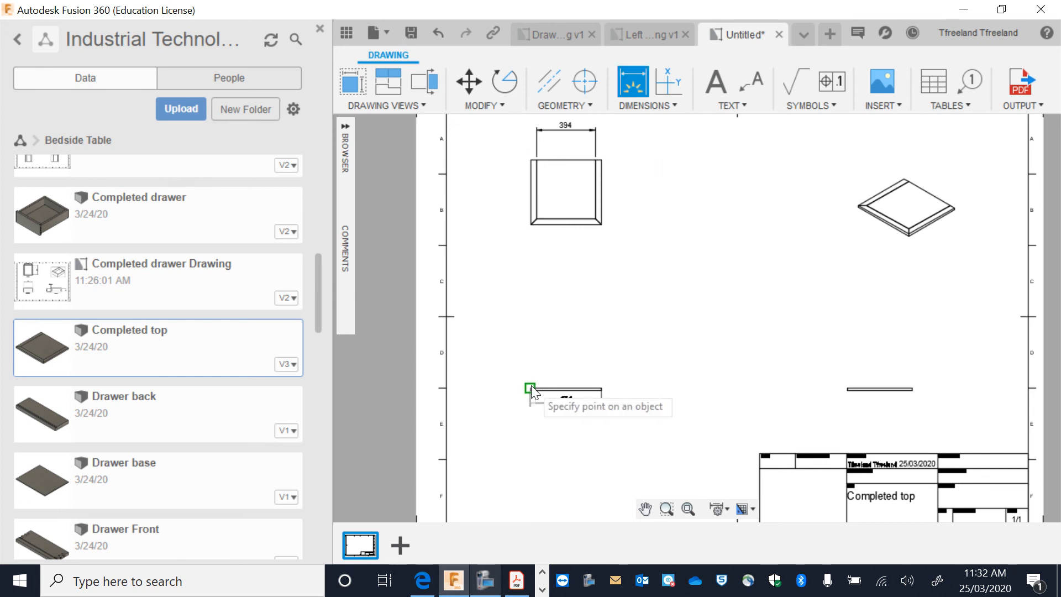
{"action": "left_click", "coordinate": [601, 389]}
{"action": "left_click", "coordinate": [567, 343]}
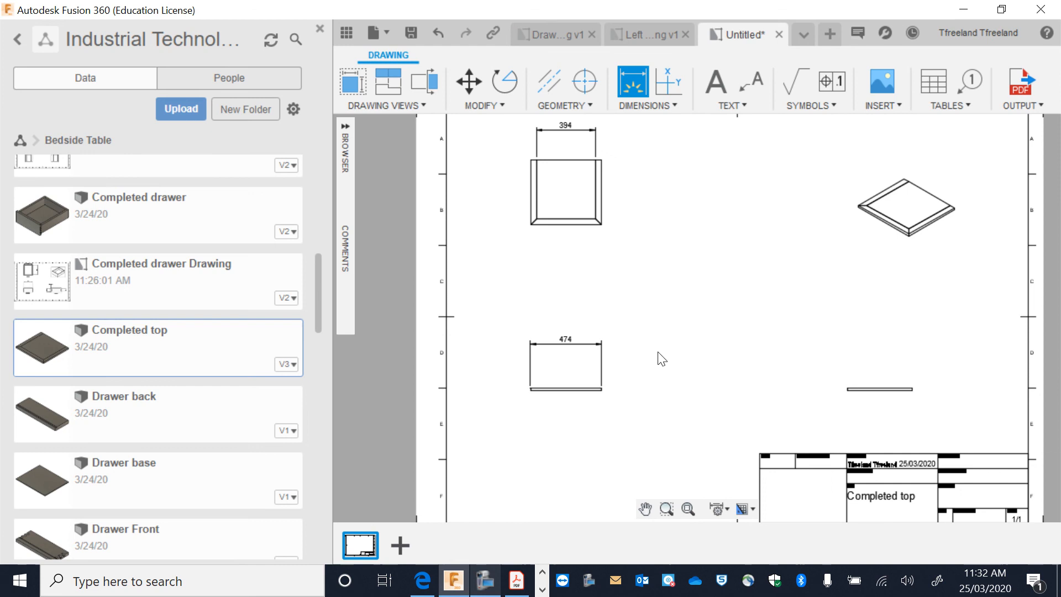
- Dimension the tabletop's overall front-to-back depth above the side view
{"action": "left_click", "coordinate": [911, 389]}
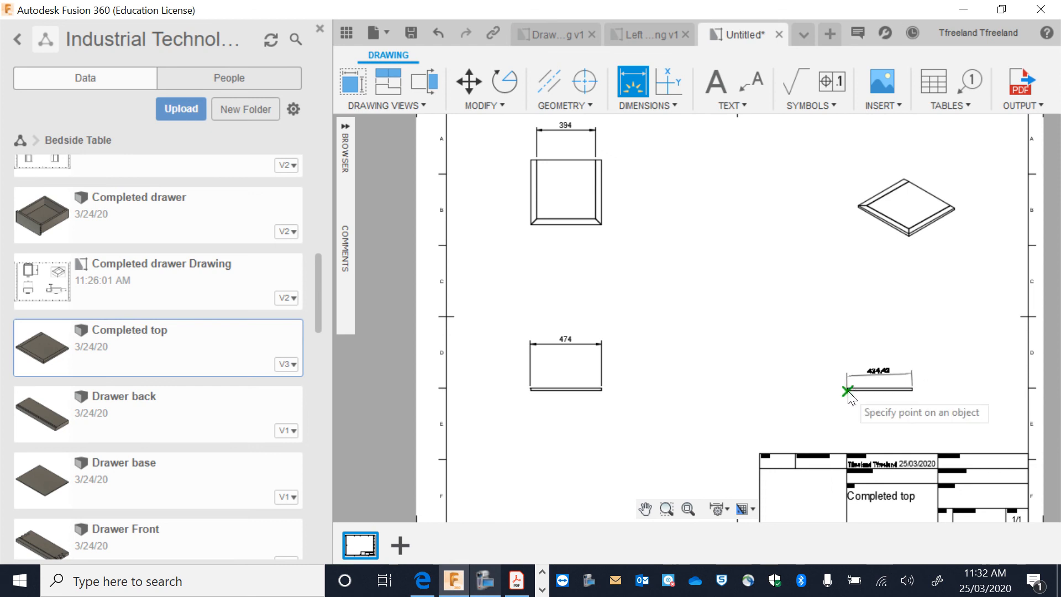
{"action": "scroll", "coordinate": [848, 394], "scroll_direction": "up", "scroll_amount": 2}
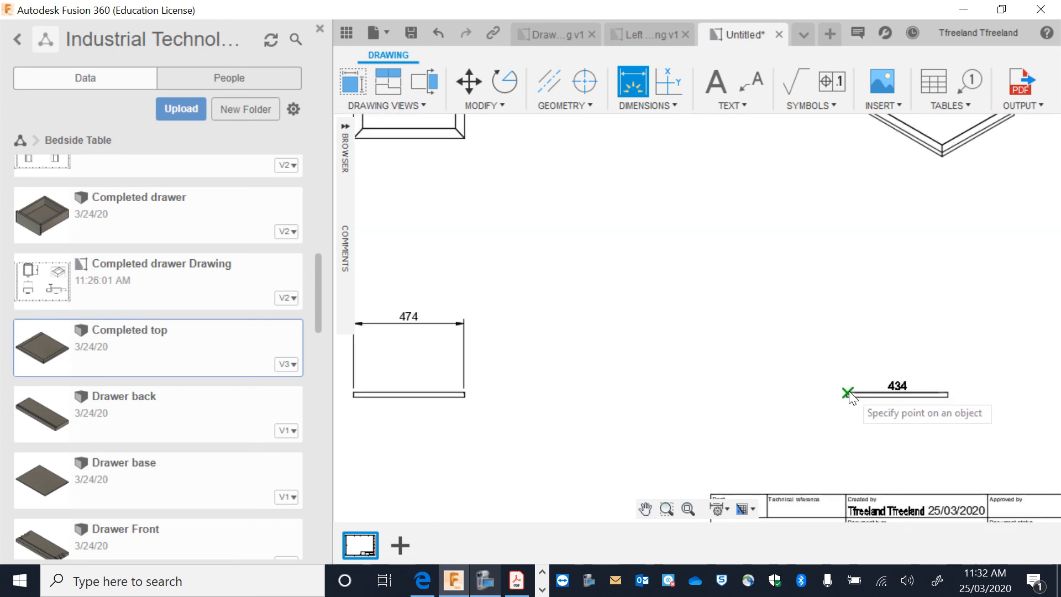
{"action": "left_click", "coordinate": [848, 394]}
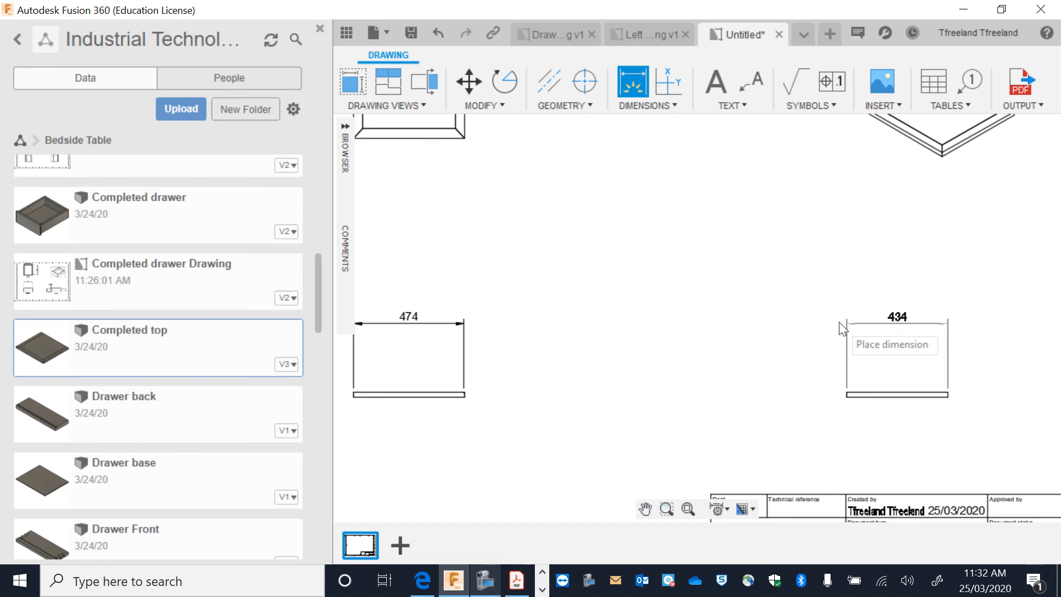
{"action": "left_click", "coordinate": [839, 321]}
- Dimension the inner panel's front-to-back depth, placing the dimension to the right of the tabletop's top view
{"action": "scroll", "coordinate": [838, 322], "scroll_direction": "down", "scroll_amount": 2}
{"action": "scroll", "coordinate": [629, 221], "scroll_direction": "up", "scroll_amount": 3}
{"action": "scroll", "coordinate": [619, 224], "scroll_direction": "down", "scroll_amount": 2}
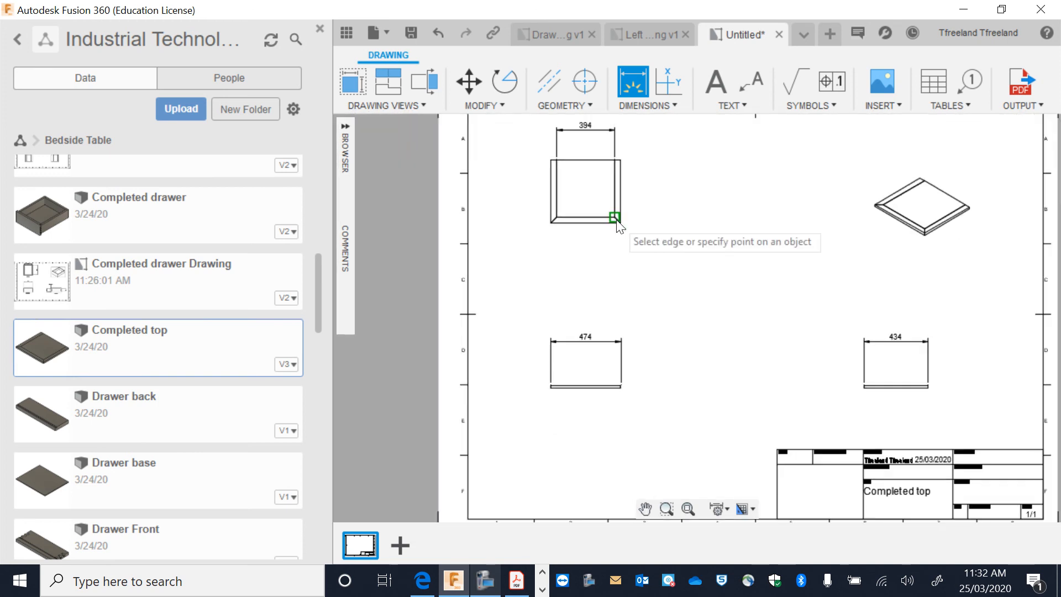
{"action": "left_click", "coordinate": [614, 218]}
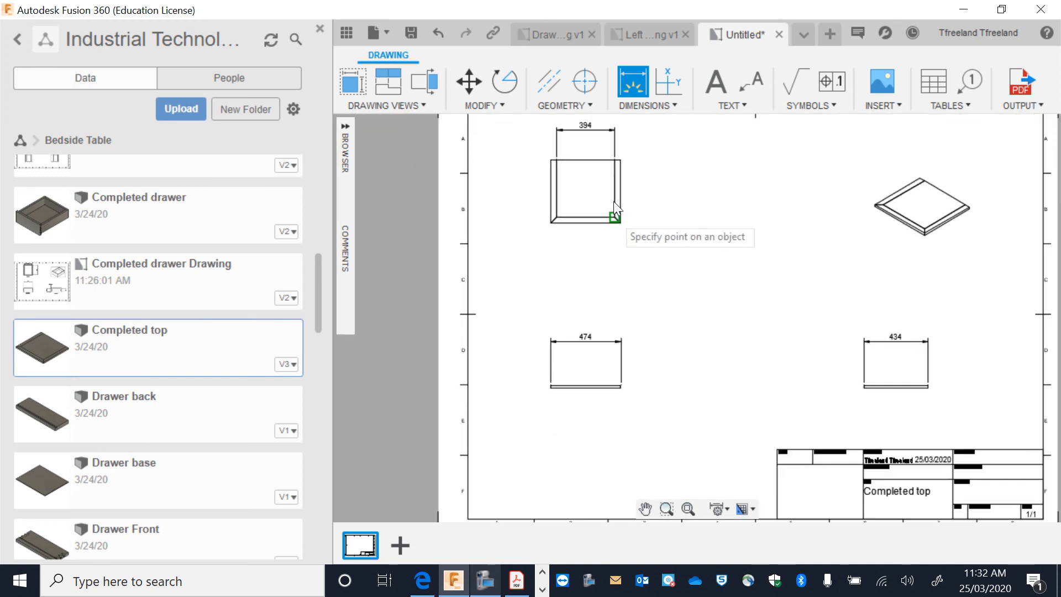
{"action": "left_click", "coordinate": [614, 160]}
{"action": "left_click", "coordinate": [681, 180]}
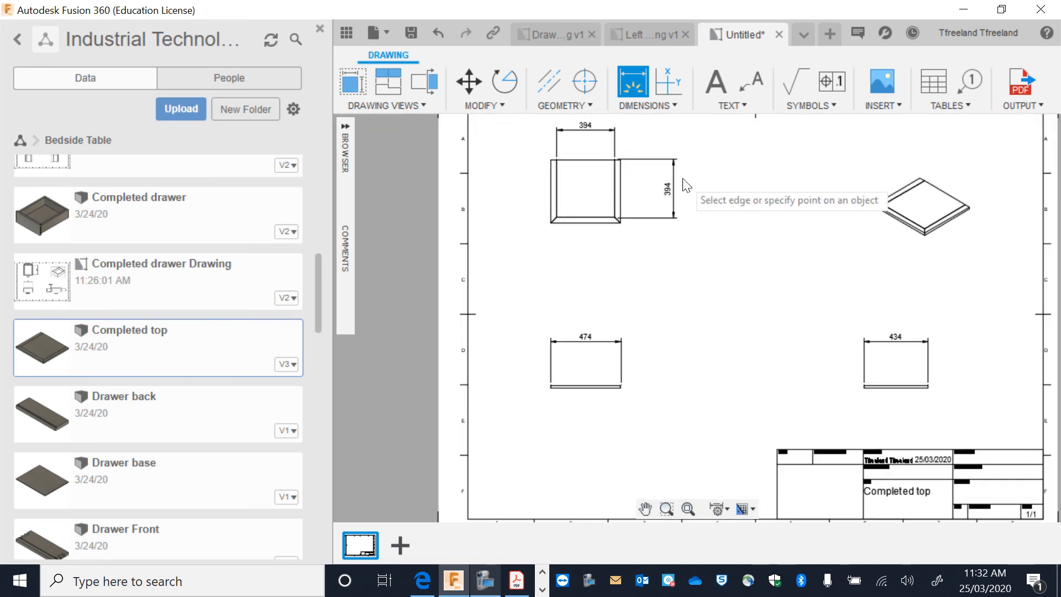
- Dimension the front border's width, placing the dimension to the left of the tabletop's top view
{"action": "left_click", "coordinate": [555, 215]}
{"action": "scroll", "coordinate": [555, 223], "scroll_direction": "up", "scroll_amount": 5}
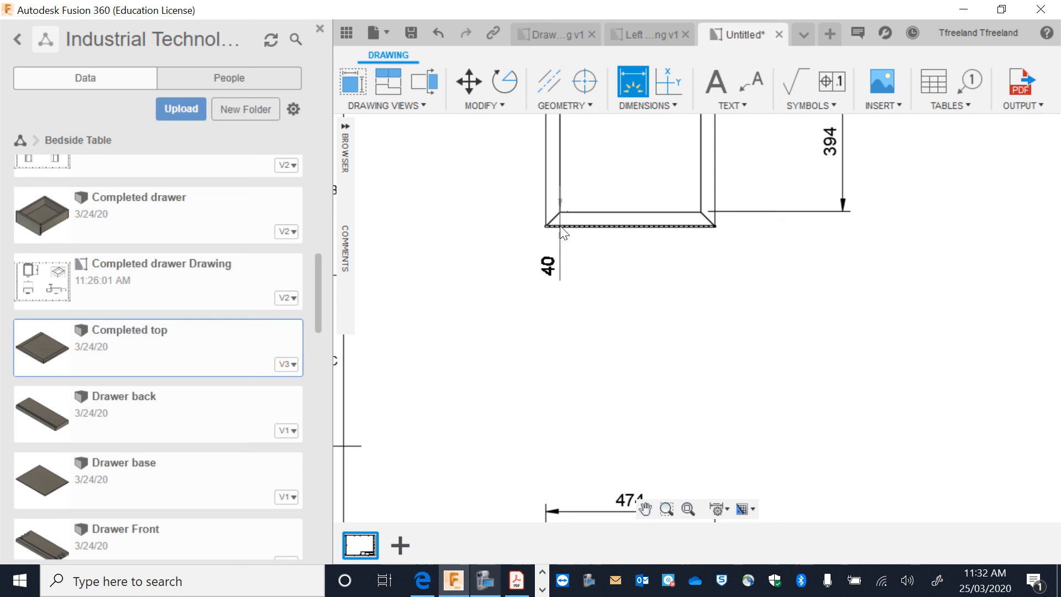
{"action": "left_click", "coordinate": [558, 226]}
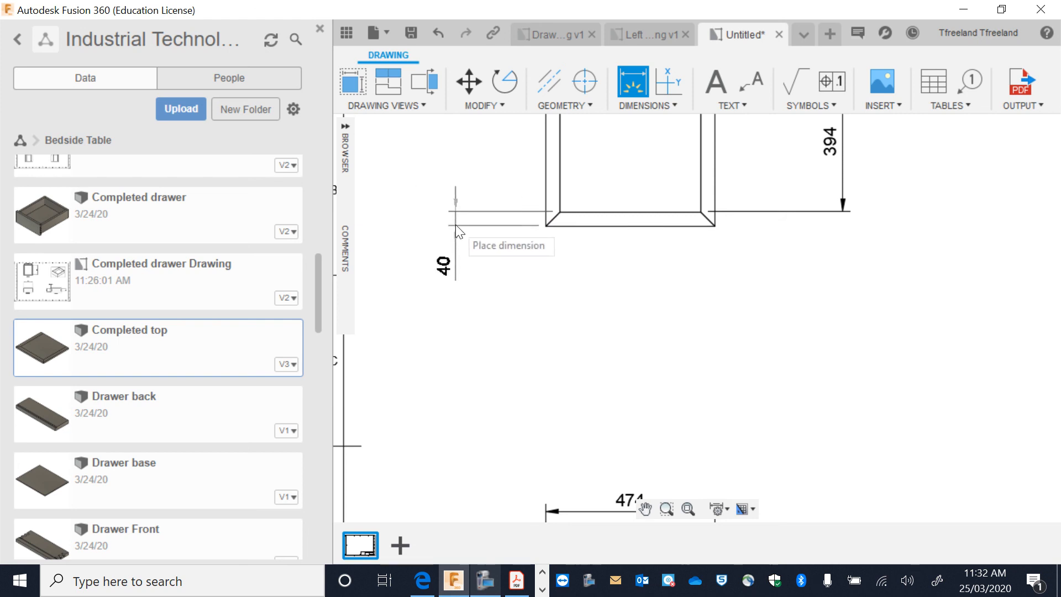
{"action": "left_click", "coordinate": [470, 224]}
- Add the text label TOP VIEW beneath the tabletop's top view
{"action": "scroll", "coordinate": [587, 217], "scroll_direction": "down", "scroll_amount": 1}
{"action": "scroll", "coordinate": [587, 217], "scroll_direction": "down", "scroll_amount": 2}
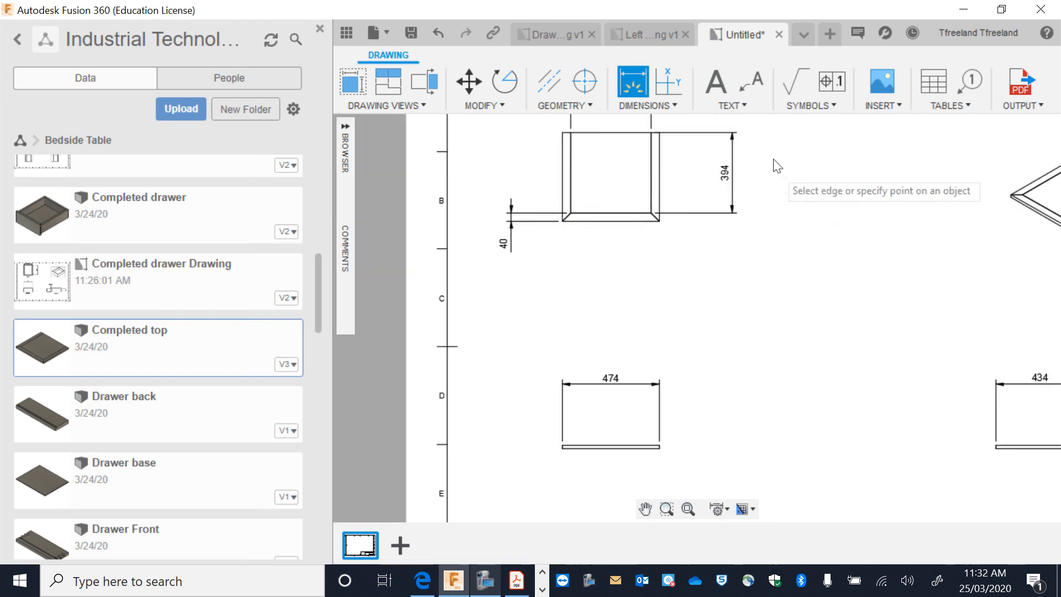
{"action": "left_click", "coordinate": [715, 83]}
{"action": "left_click", "coordinate": [578, 253]}
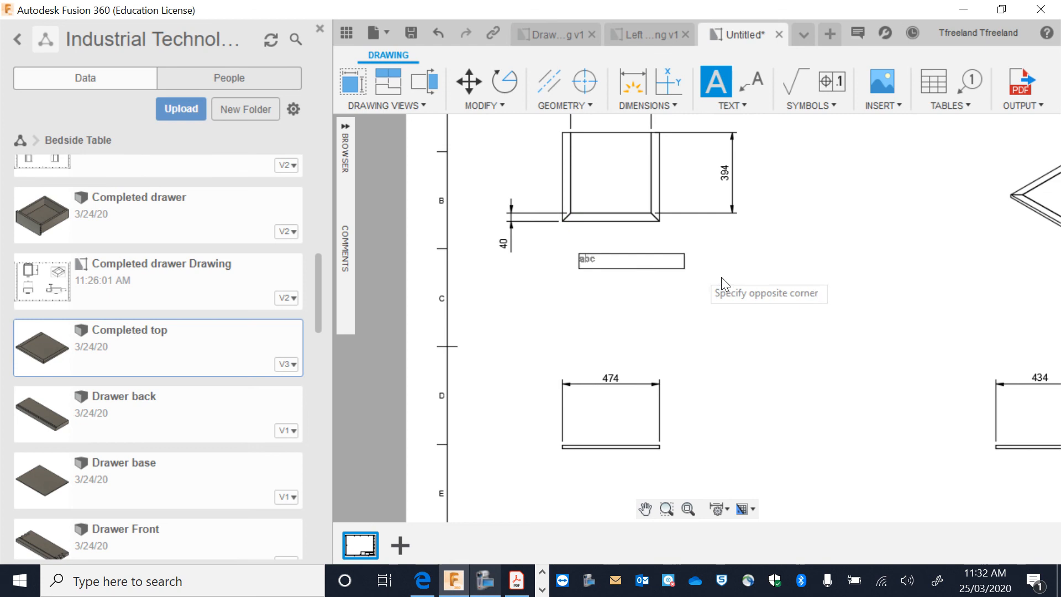
{"action": "left_click", "coordinate": [748, 267]}
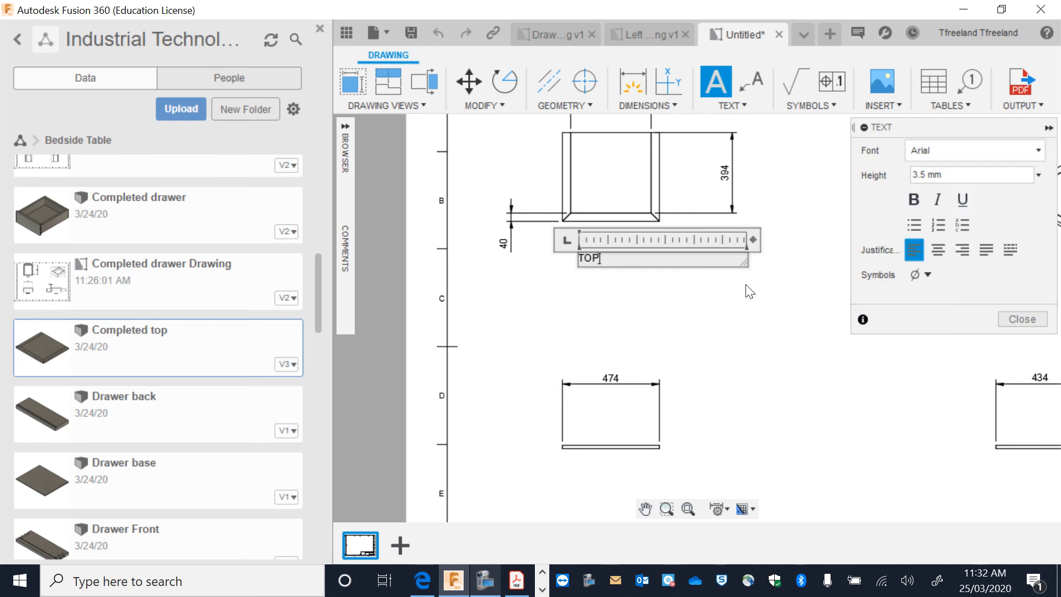
{"action": "type", "text": "TOP VIEW"}
{"action": "key", "text": "Return"}
{"action": "left_click", "coordinate": [749, 291]}
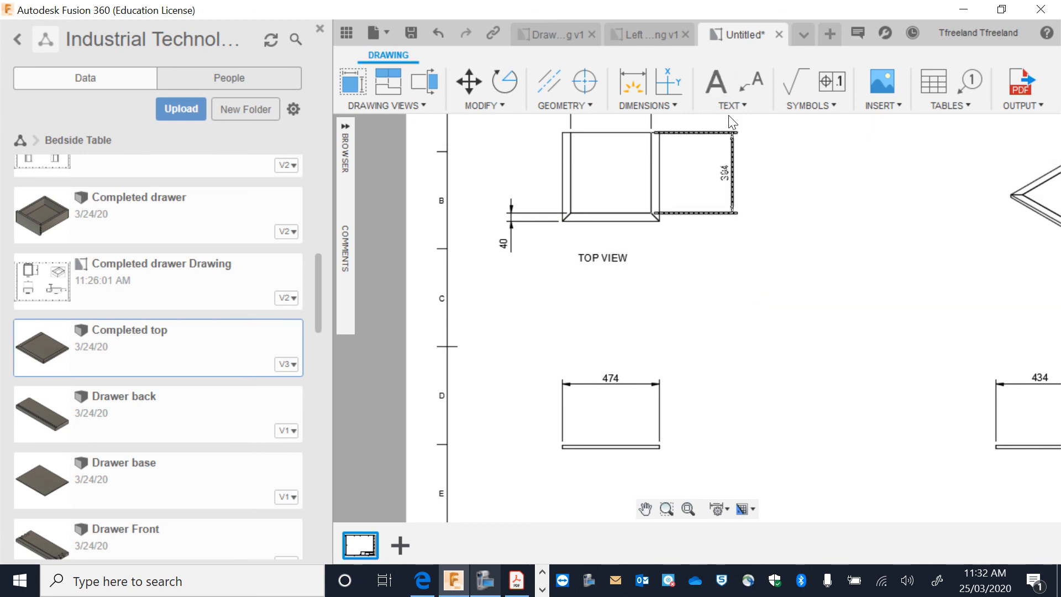
- Add the text label FRONT VIEW beneath the tabletop's front view
{"action": "left_click", "coordinate": [721, 93]}
{"action": "left_click", "coordinate": [573, 460]}
{"action": "left_click", "coordinate": [703, 489]}
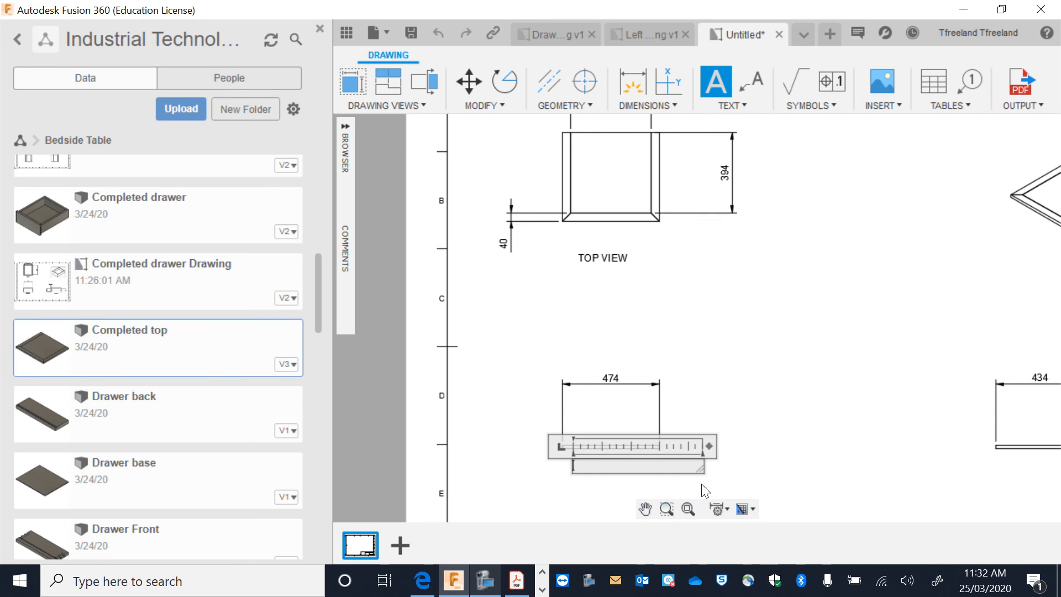
{"action": "type", "text": "FRONT VIEW"}
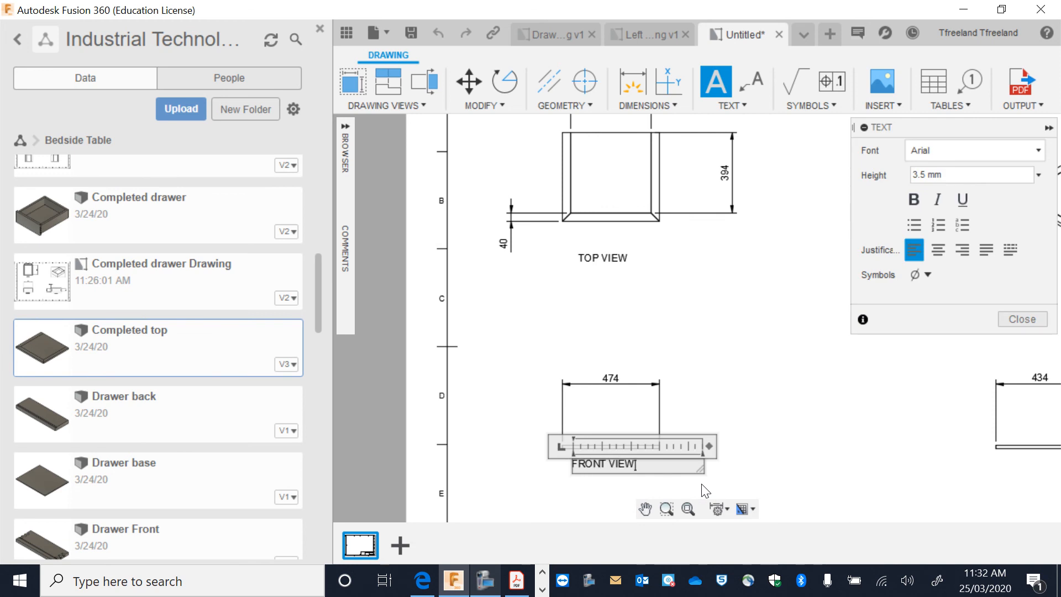
{"action": "left_click", "coordinate": [726, 492]}
- Move the TOP VIEW label slightly up and to the right, closer beneath its view
{"action": "left_click", "coordinate": [616, 257]}
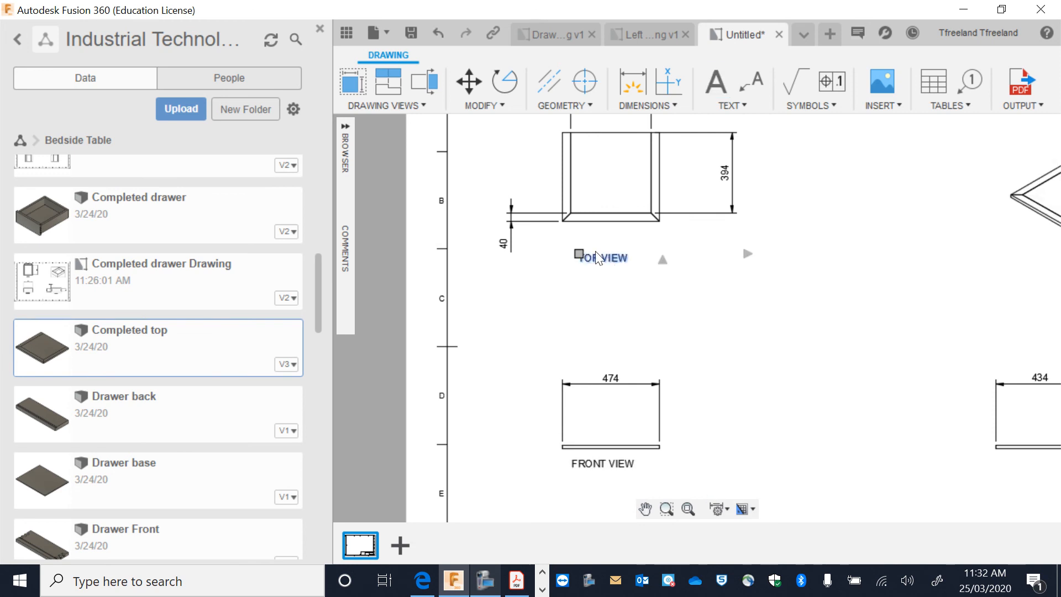
{"action": "left_click", "coordinate": [579, 254]}
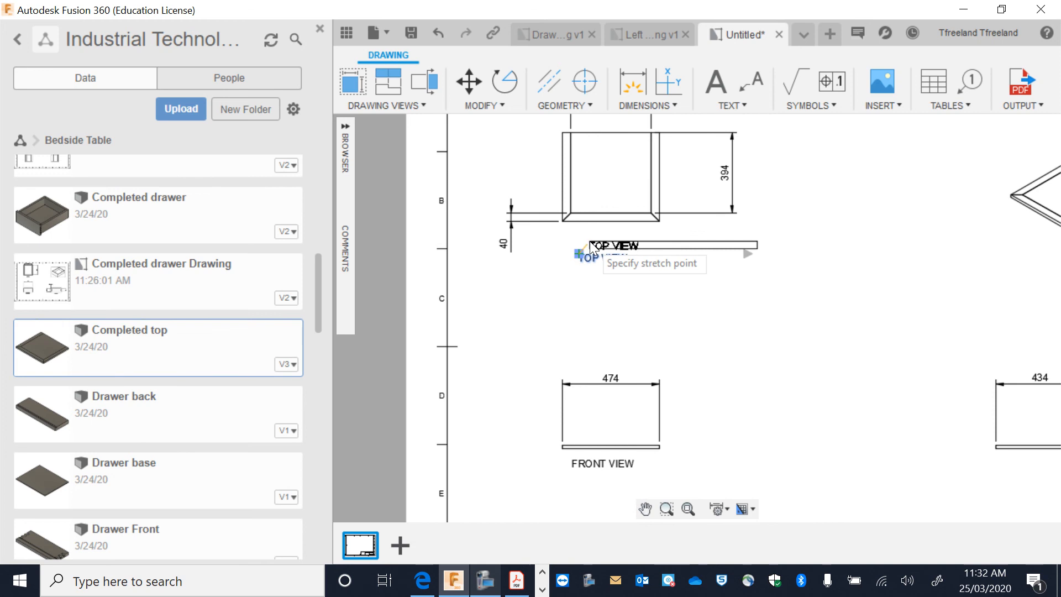
{"action": "left_click", "coordinate": [589, 241]}
{"action": "left_click", "coordinate": [647, 454]}
- Add the text label SIDE VIEW beneath the tabletop's side view
{"action": "left_click", "coordinate": [645, 508]}
{"action": "left_click_drag", "start_coordinate": [772, 409], "coordinate": [412, 355]}
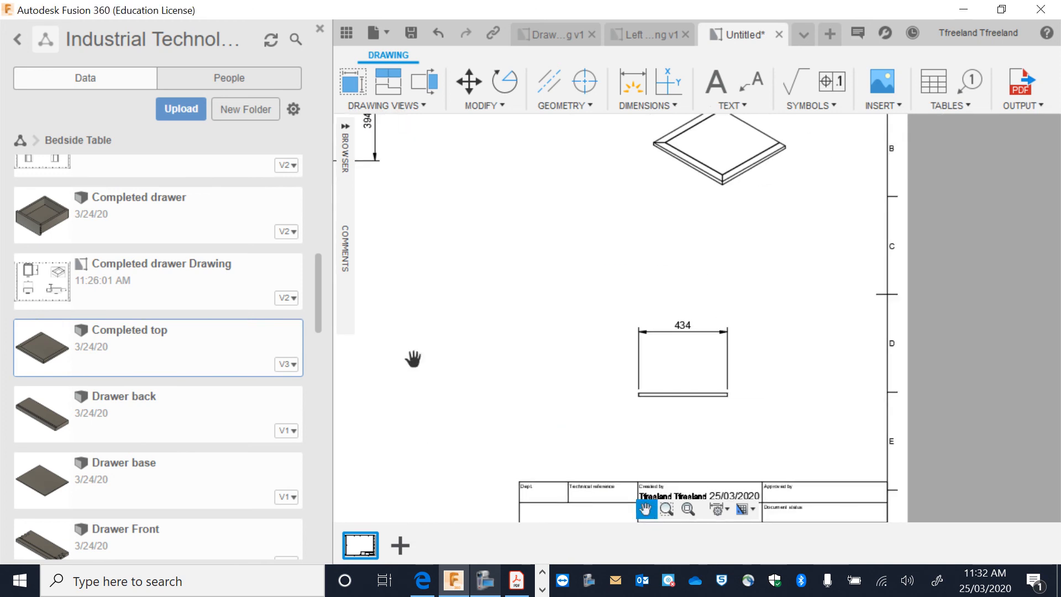
{"action": "key", "text": "t"}
{"action": "left_click", "coordinate": [654, 415]}
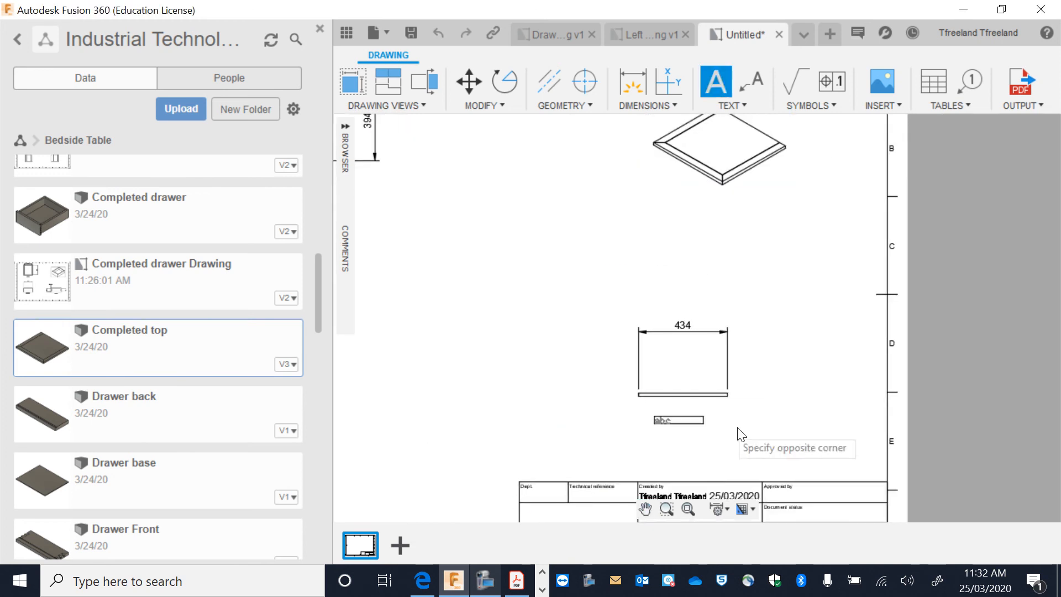
{"action": "left_click", "coordinate": [779, 430]}
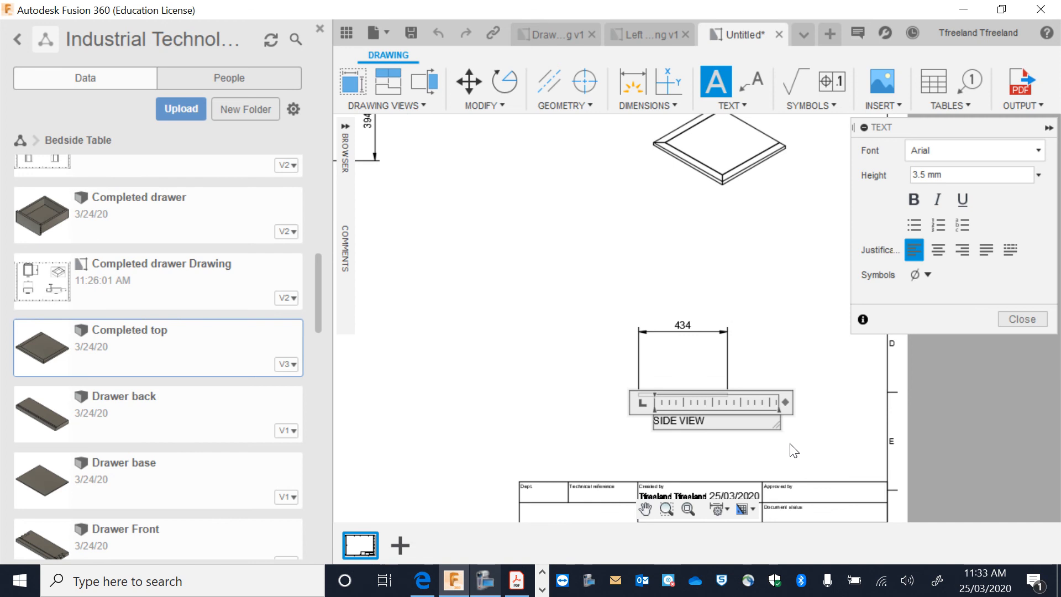
{"action": "left_click", "coordinate": [794, 451]}
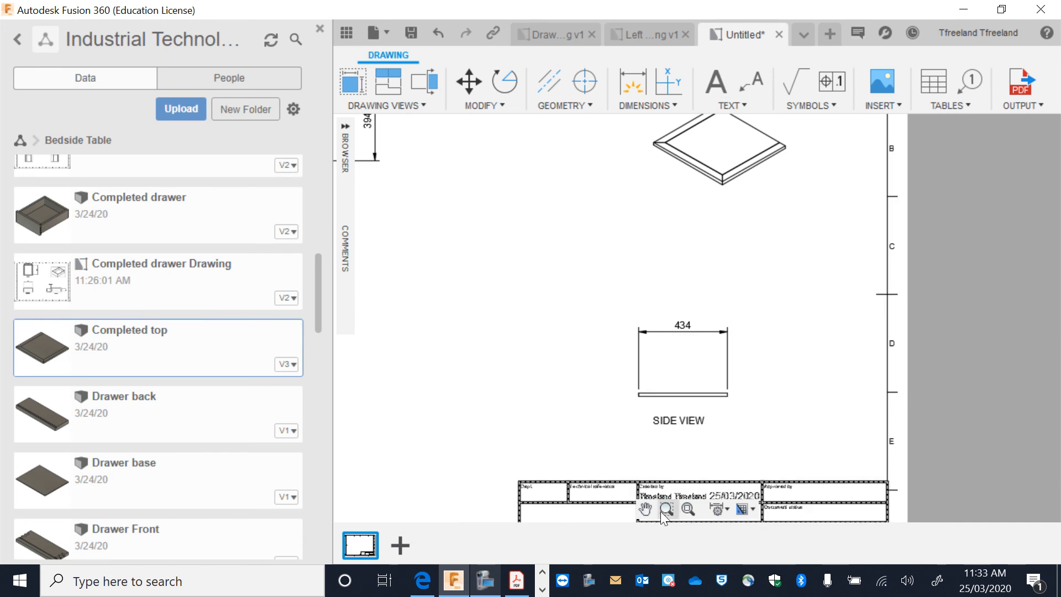
- Remove the repeated name from the title block's Created by field, leaving a single name
{"action": "left_click", "coordinate": [646, 509]}
{"action": "left_click_drag", "start_coordinate": [664, 440], "coordinate": [600, 312]}
{"action": "scroll", "coordinate": [608, 364], "scroll_direction": "up", "scroll_amount": 3}
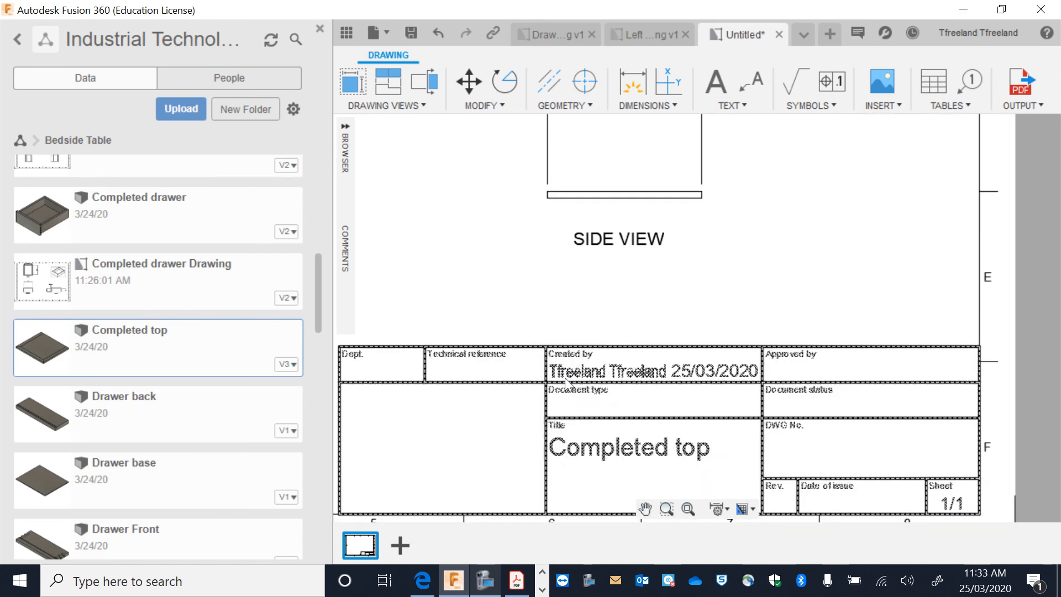
{"action": "double_click", "coordinate": [568, 371]}
{"action": "left_click", "coordinate": [603, 373]}
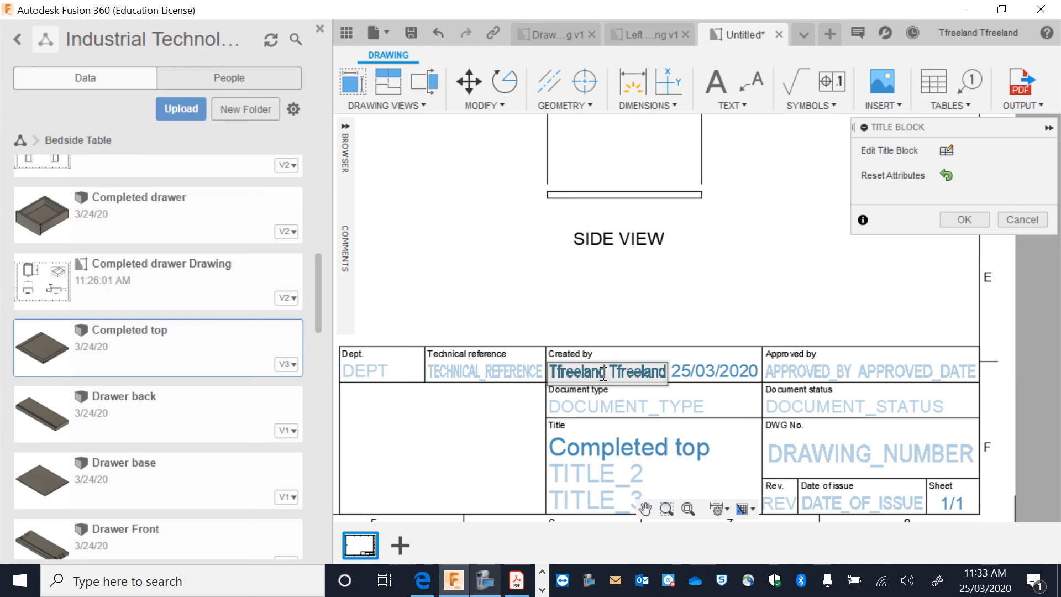
{"action": "left_click_drag", "start_coordinate": [608, 373], "coordinate": [458, 380]}
{"action": "key", "text": "BackSpace"}
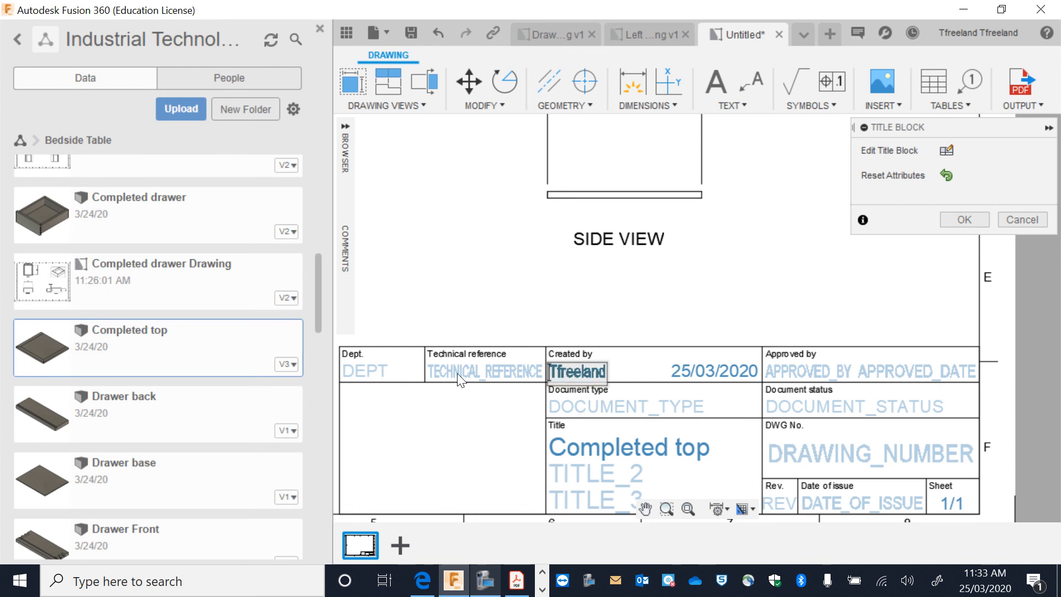
- Set the title block's first title line to Bedside Table and its second line to Completed top
{"action": "left_click", "coordinate": [598, 443]}
{"action": "double_click", "coordinate": [597, 443]}
{"action": "key", "text": "ctrl+c"}
{"action": "key", "text": "BackSpace"}
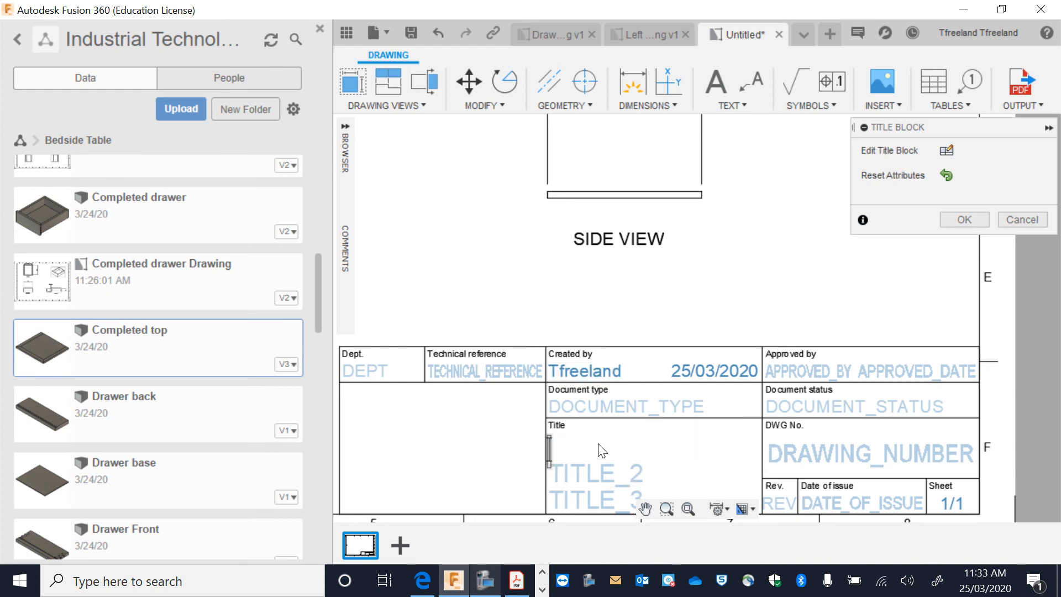
{"action": "type", "text": "Bedi"}
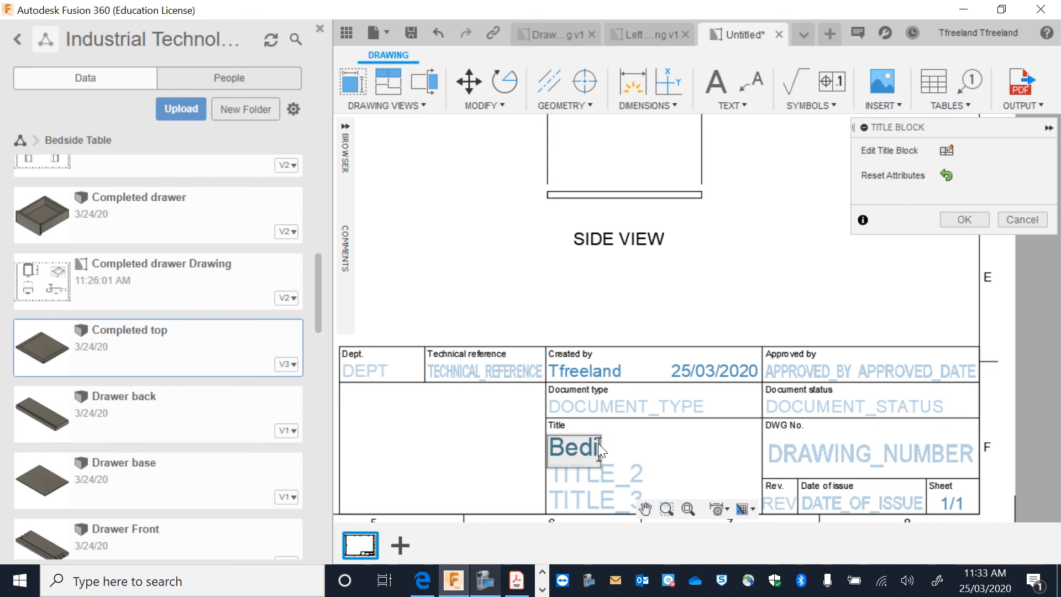
{"action": "key", "text": "BackSpace"}
{"action": "type", "text": "side Table"}
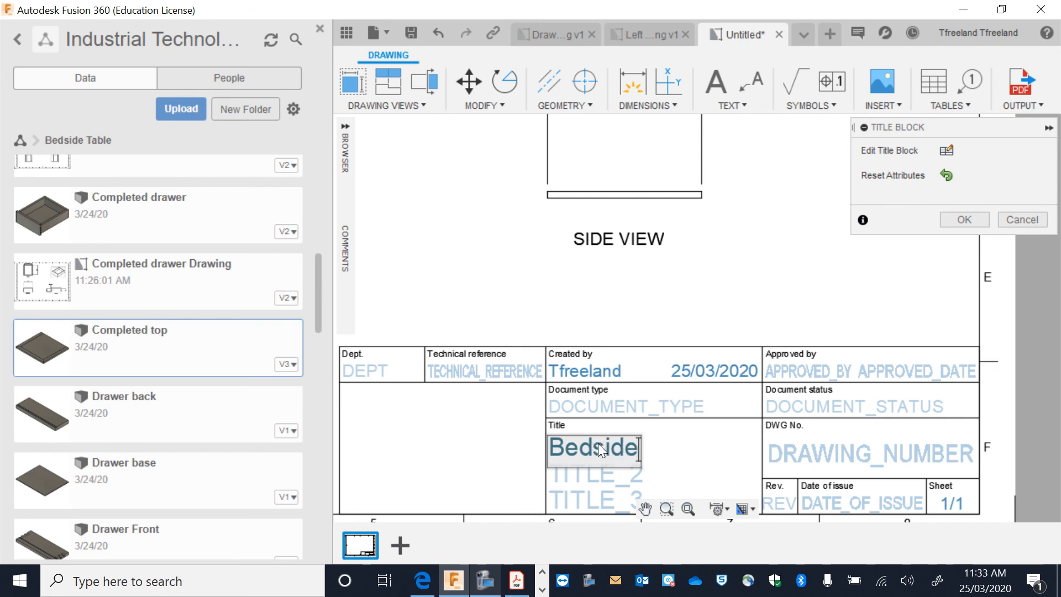
{"action": "key", "text": "Return"}
{"action": "left_click", "coordinate": [598, 477]}
{"action": "key", "text": "ctrl+v"}
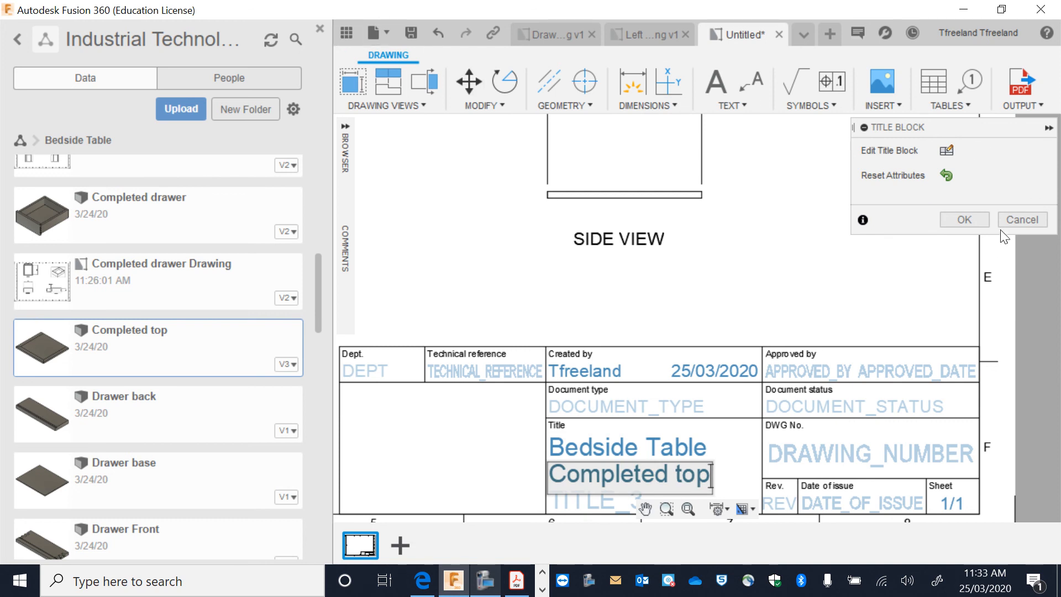
{"action": "left_click", "coordinate": [964, 219]}
- Close the project file browser and save the drawing as Completed top Drawing in the Bedside Table folder
{"action": "left_click", "coordinate": [319, 29]}
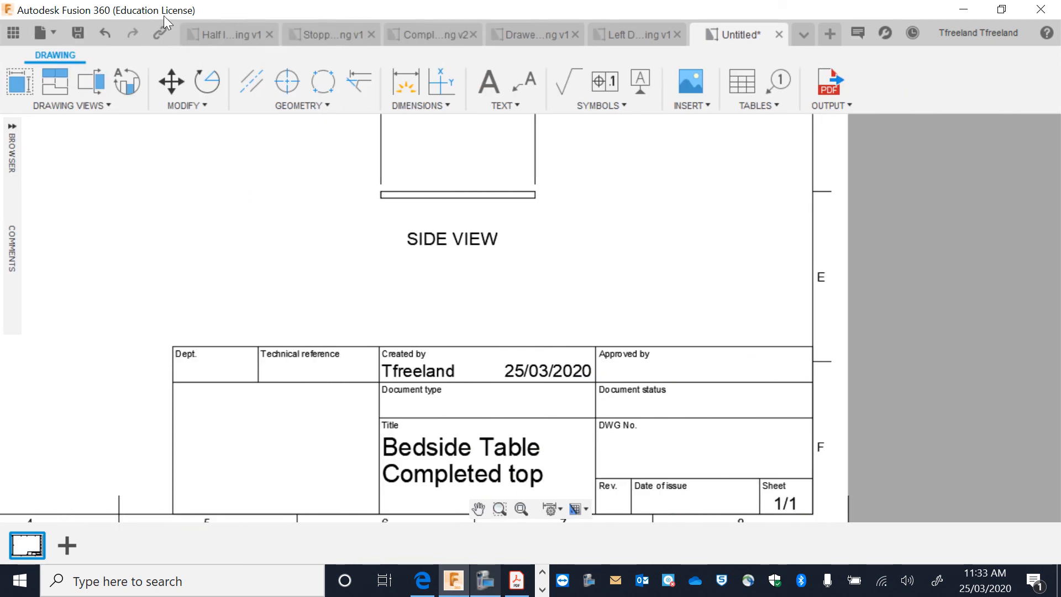
{"action": "key", "text": "ctrl+s"}
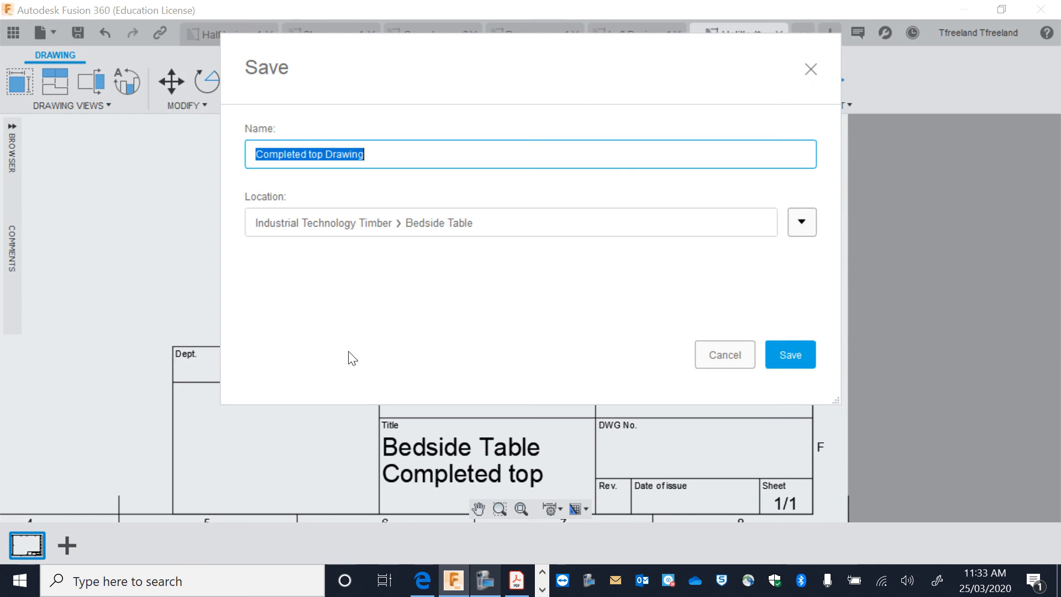
{"action": "left_click", "coordinate": [790, 356]}
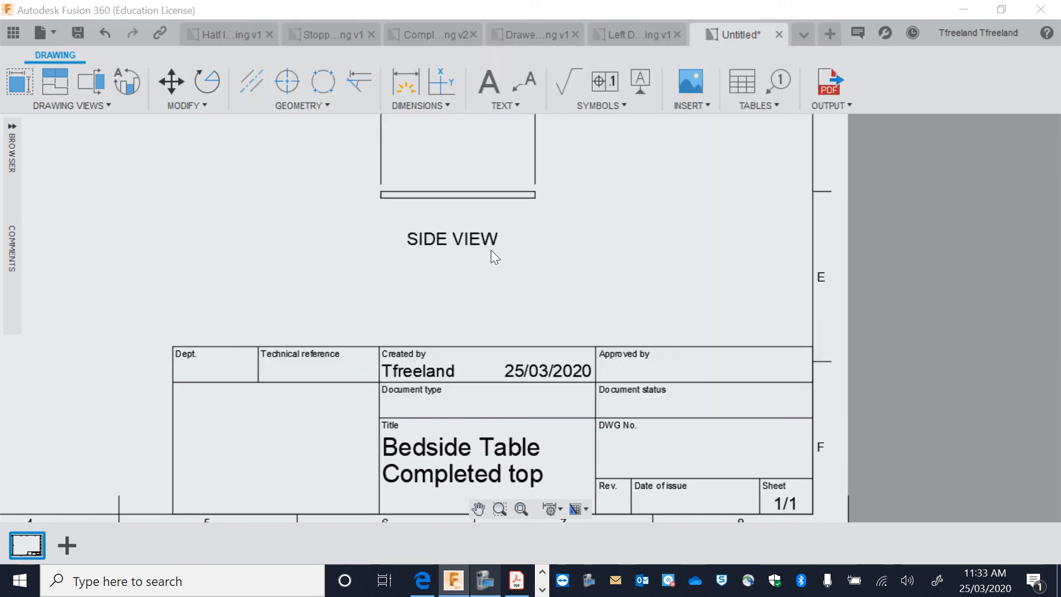
- Start a PDF export of the completed top drawing with all sheets included
{"action": "scroll", "coordinate": [479, 254], "scroll_direction": "up", "scroll_amount": 4}
{"action": "scroll", "coordinate": [479, 255], "scroll_direction": "down", "scroll_amount": 3}
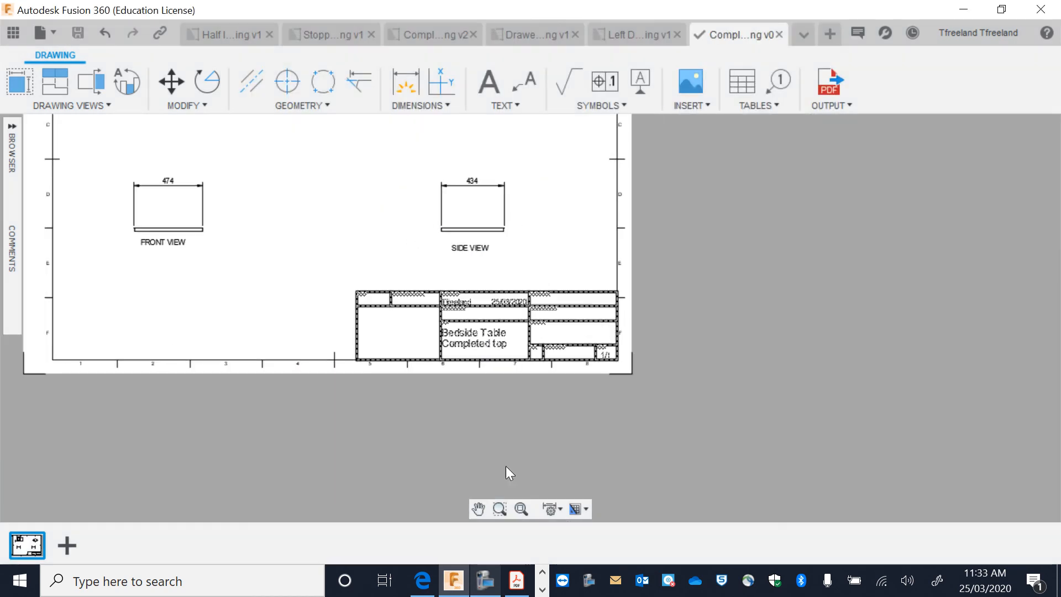
{"action": "left_click", "coordinate": [479, 508]}
{"action": "mouse_move", "coordinate": [537, 302]}
{"action": "left_mouse_down"}
{"action": "mouse_move", "coordinate": [525, 360]}
{"action": "mouse_move", "coordinate": [570, 467]}
{"action": "left_mouse_up"}
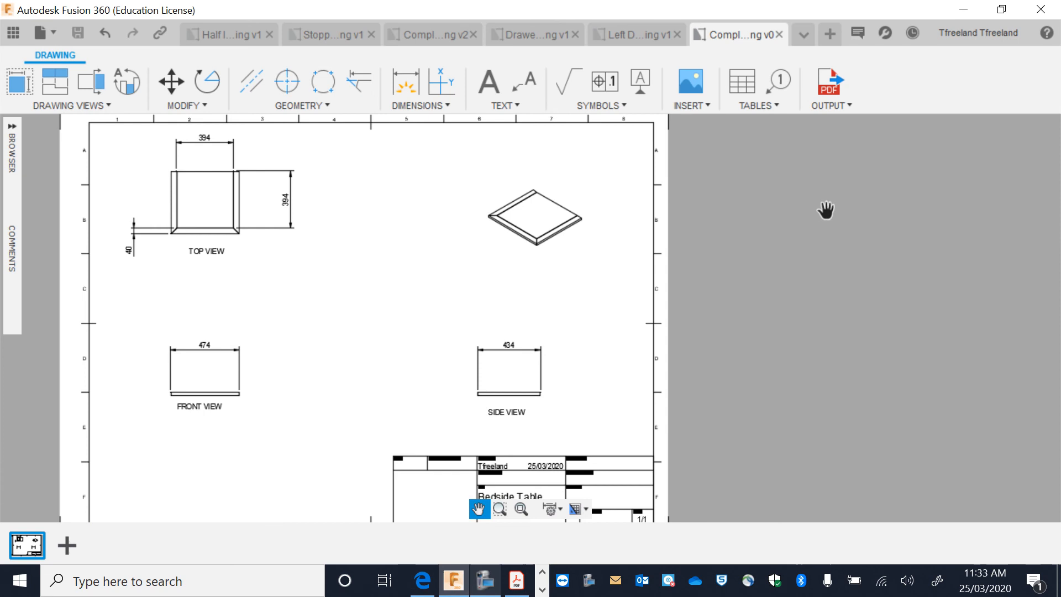
{"action": "key", "text": "Escape"}
{"action": "left_click", "coordinate": [853, 111]}
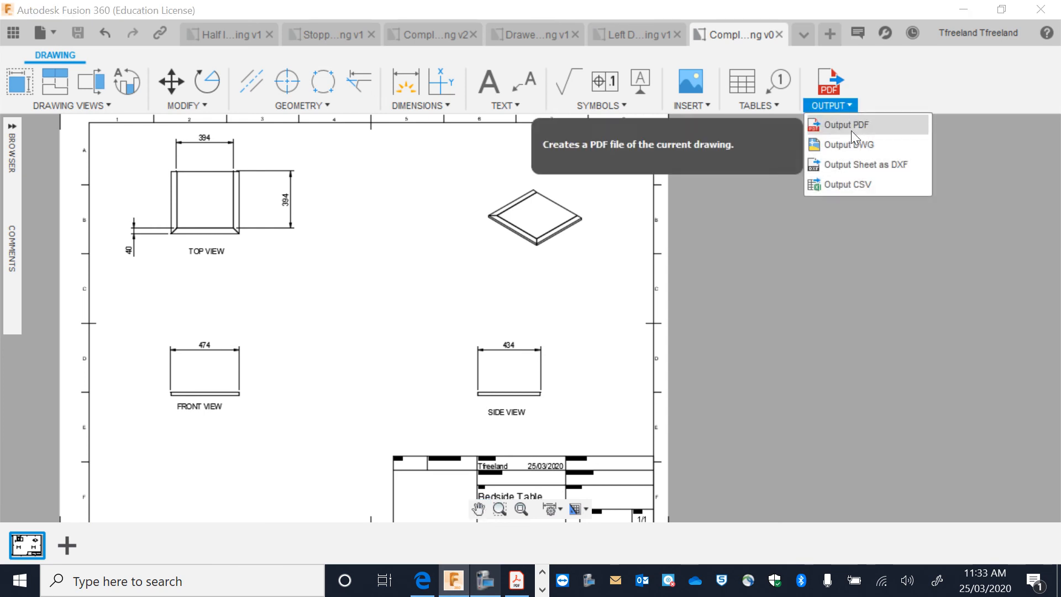
{"action": "left_click", "coordinate": [854, 127]}
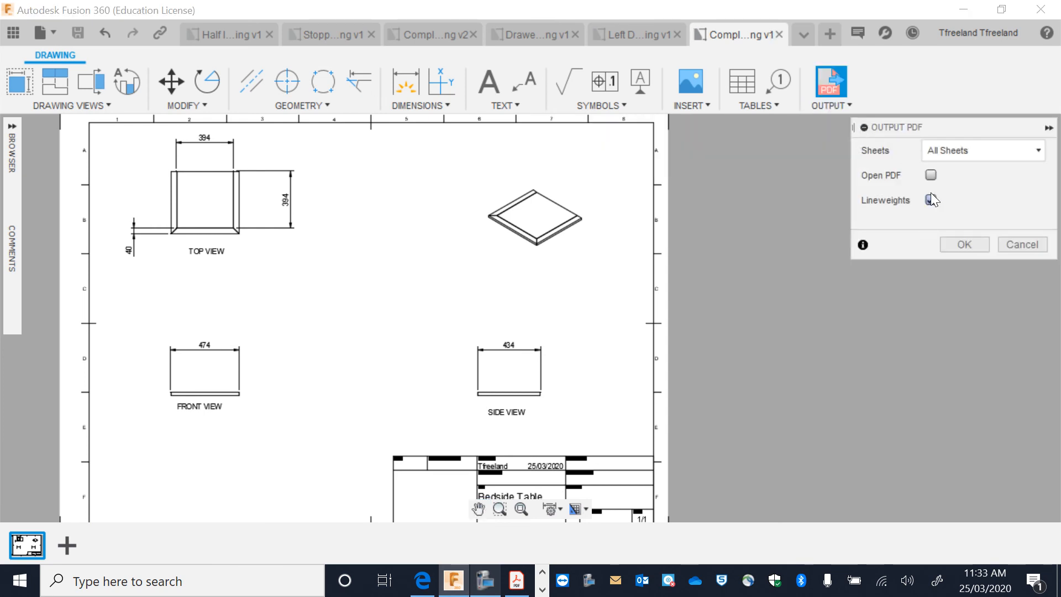
{"action": "left_click", "coordinate": [963, 245]}
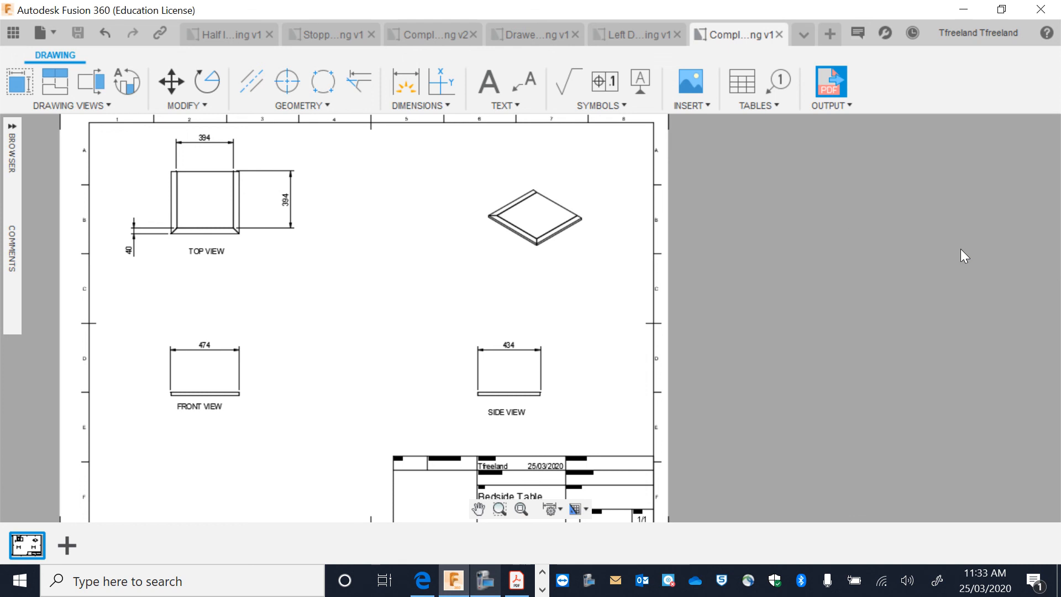
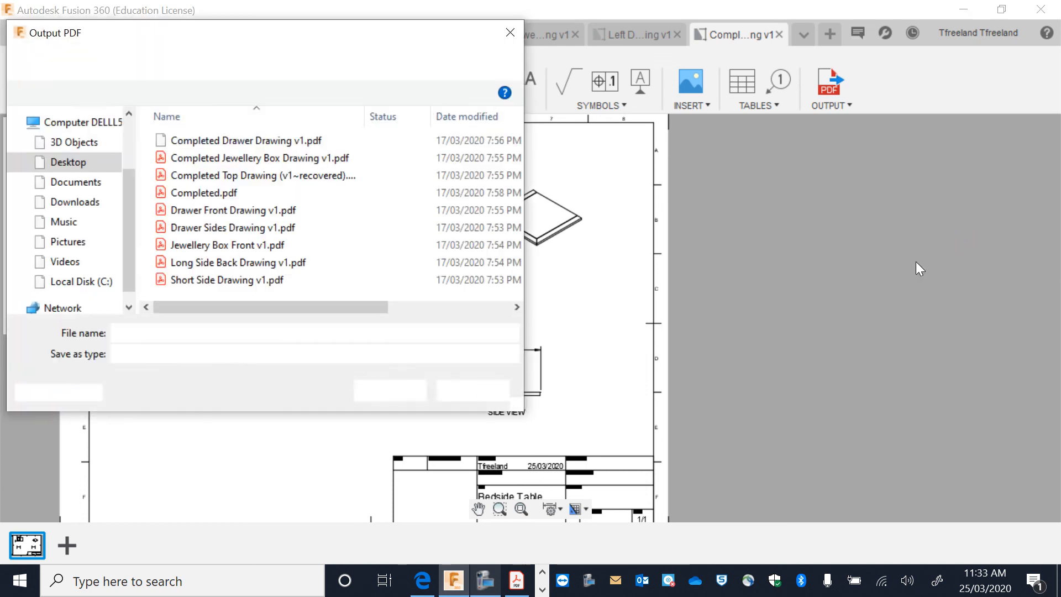
- Create a folder named Bedside Table Plans on the Desktop as the PDF save location and open it
{"action": "left_click", "coordinate": [69, 162]}
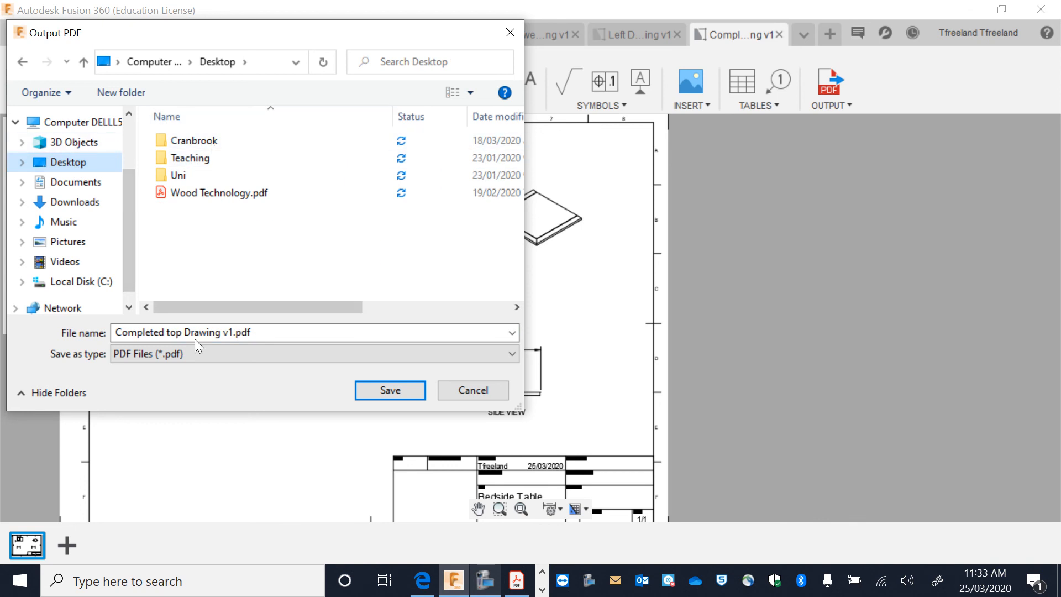
{"action": "double_click", "coordinate": [184, 142]}
{"action": "left_click", "coordinate": [113, 162]}
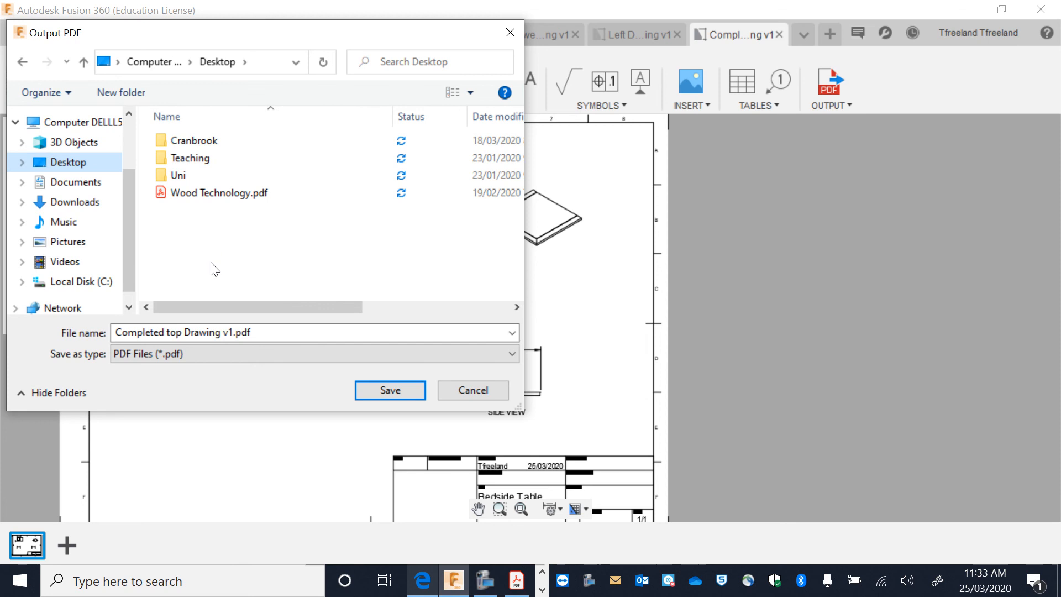
{"action": "left_click", "coordinate": [126, 92]}
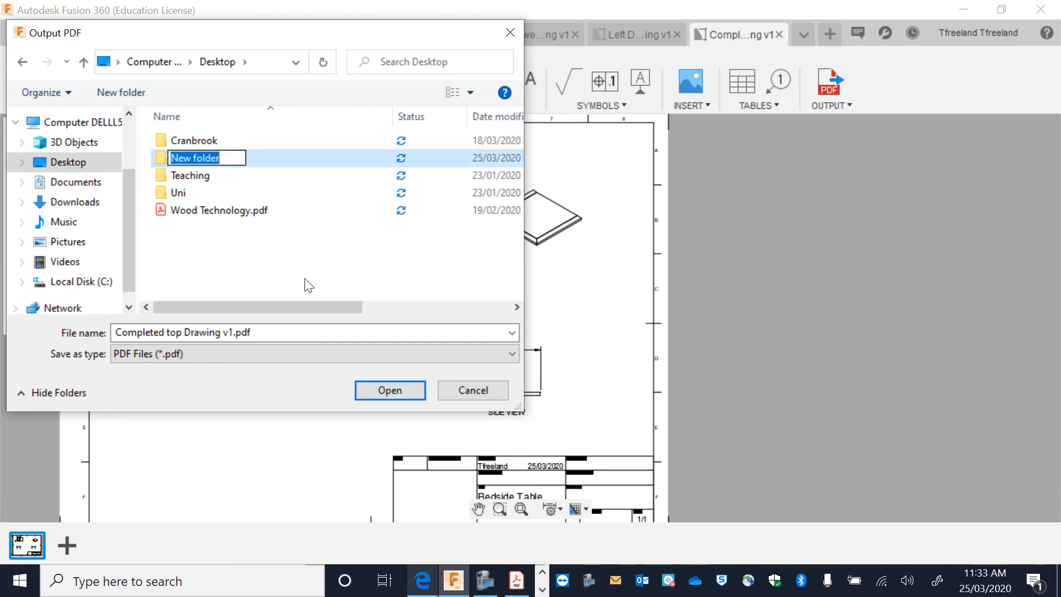
{"action": "type", "text": "Bedside ta"}
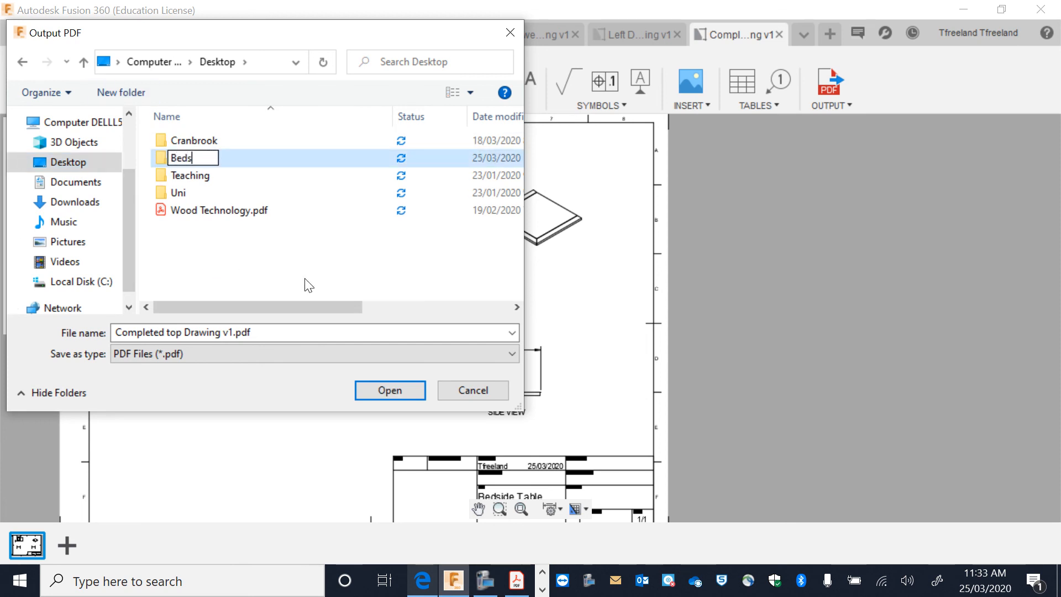
{"action": "key", "text": "BackSpace"}
{"action": "key", "text": "BackSpace"}
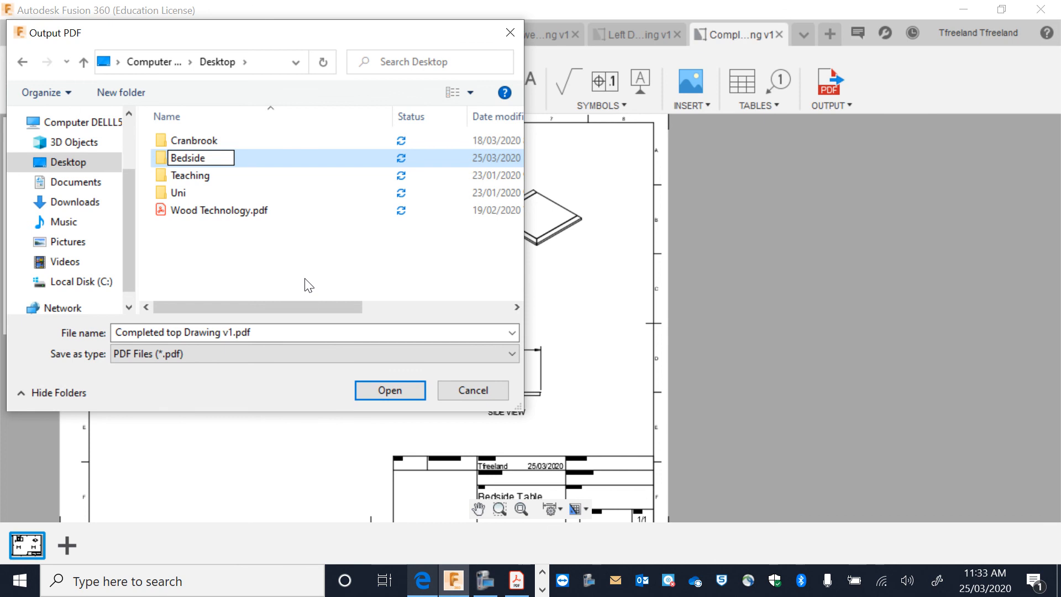
{"action": "type", "text": "Table C"}
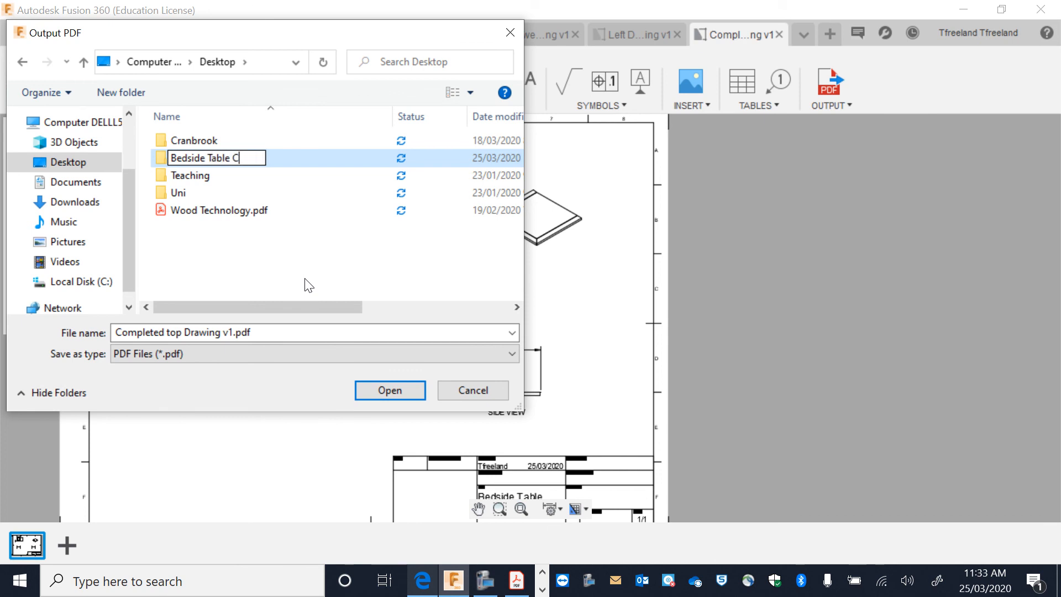
{"action": "type", "text": "le PLans"}
{"action": "key", "text": "BackSpace"}
{"action": "key", "text": "BackSpace"}
{"action": "type", "text": "ans"}
{"action": "left_click", "coordinate": [300, 161]}
{"action": "double_click", "coordinate": [262, 141]}
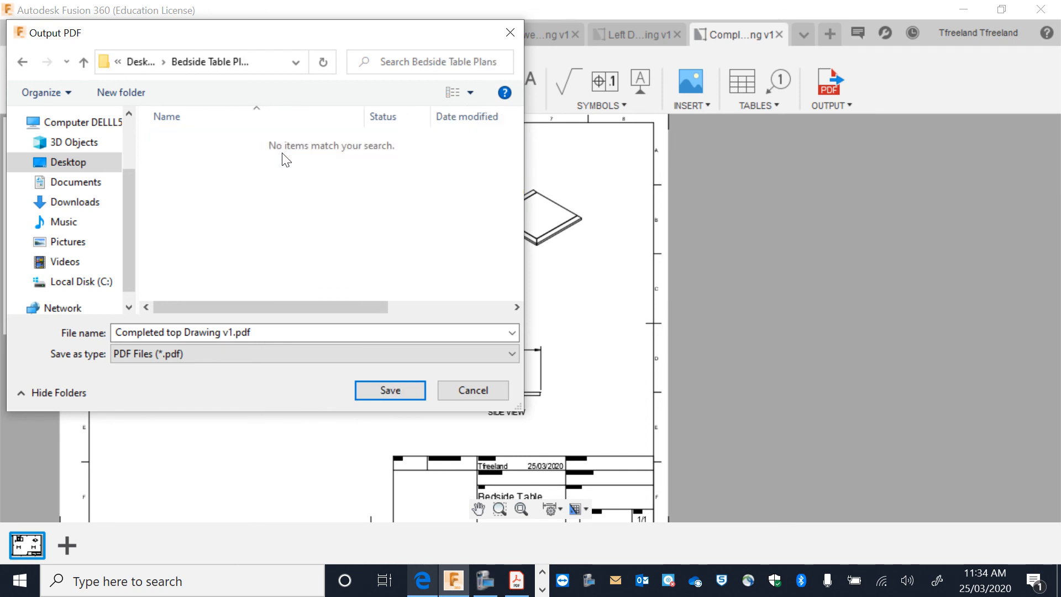
- Save the PDF as Completed top Drawing v1.pdf, then return to Fusion 360 and close the completed top drawing
{"action": "left_click", "coordinate": [387, 387]}
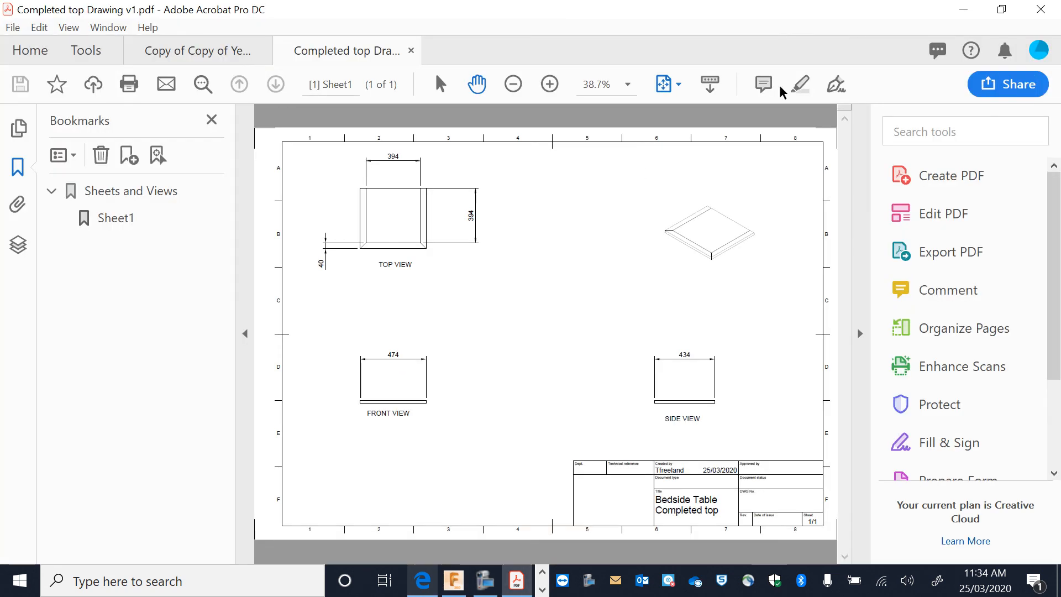
{"action": "left_click", "coordinate": [963, 9]}
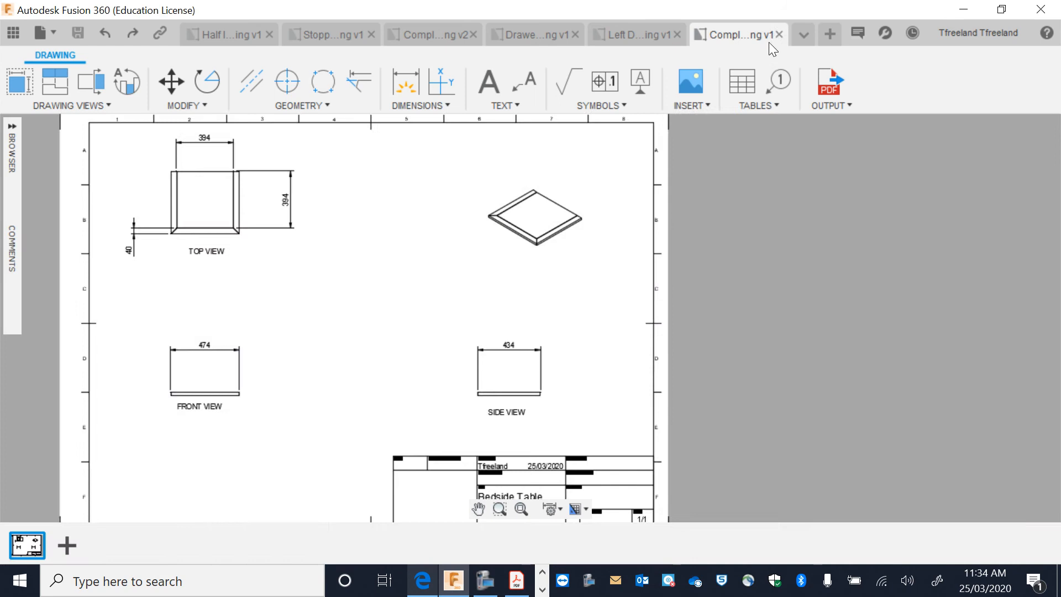
{"action": "left_click", "coordinate": [779, 34]}
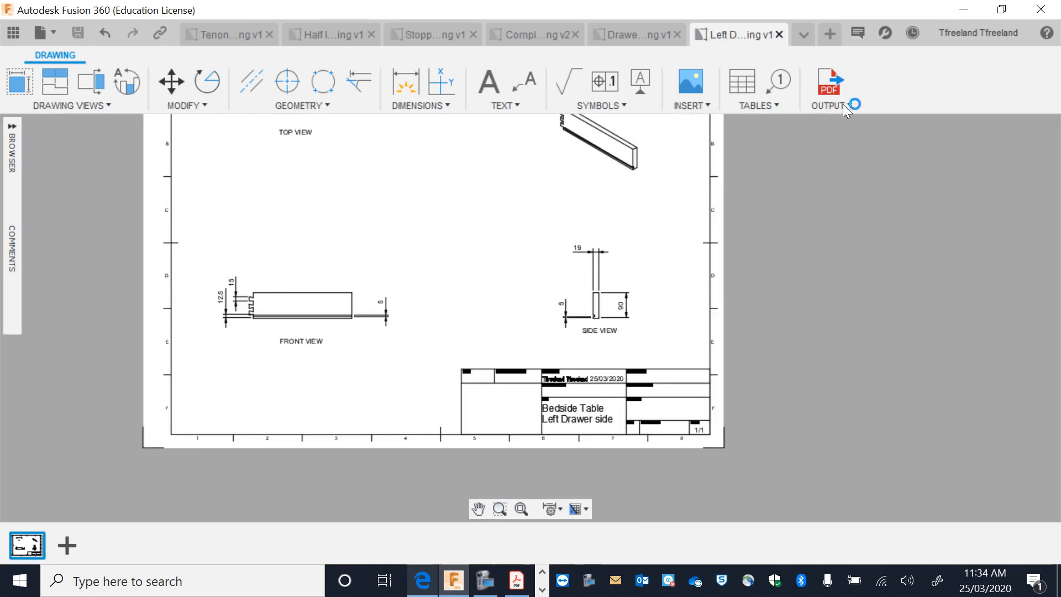
- Export the left drawer side drawing as Left Drawer side Drawing v1.pdf in Bedside Table Plans and close the drawing
{"action": "left_click", "coordinate": [823, 106]}
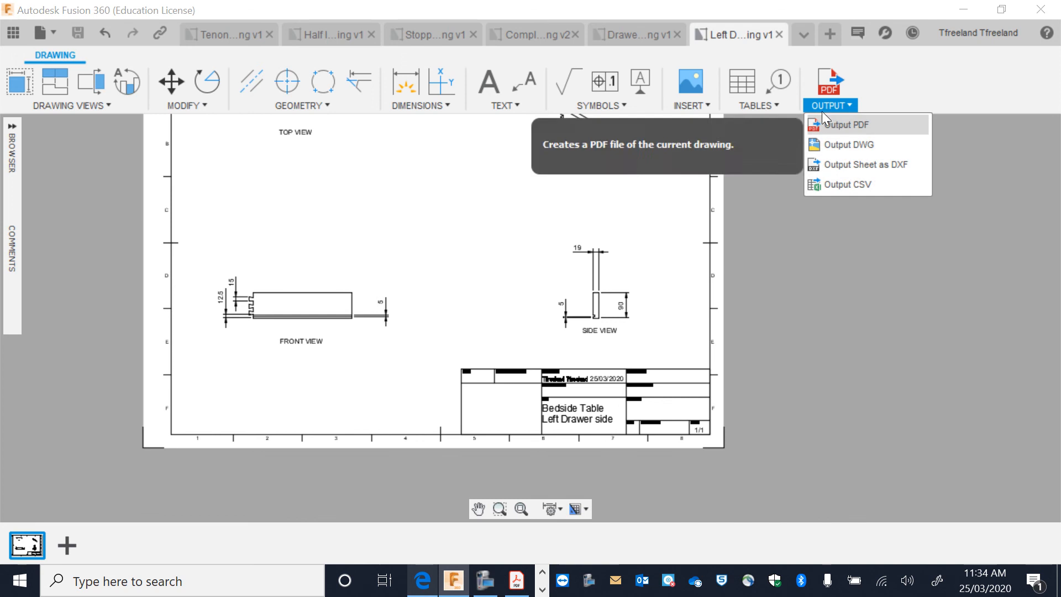
{"action": "left_click", "coordinate": [831, 120]}
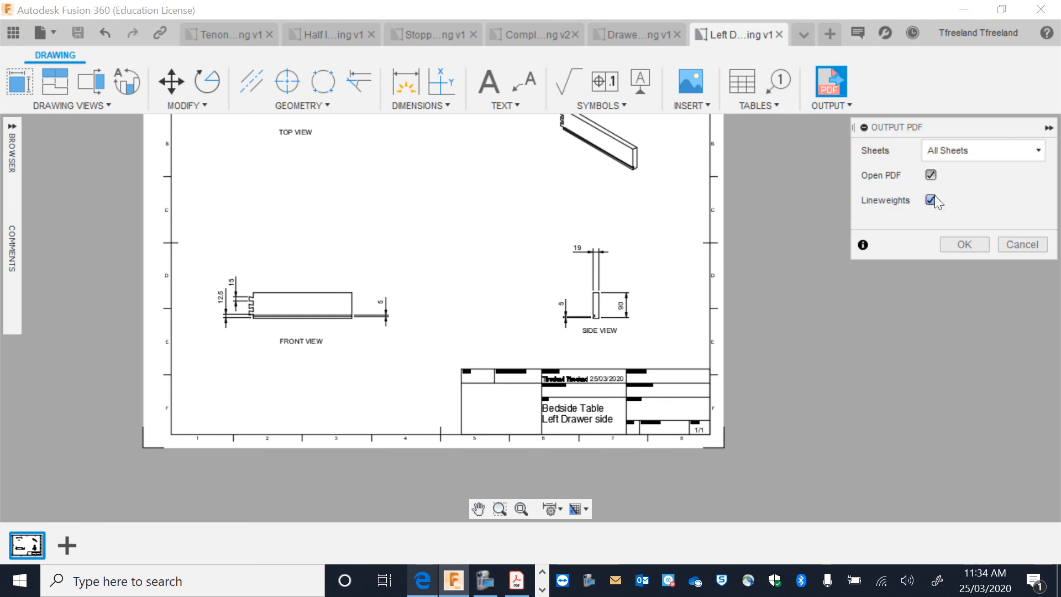
{"action": "left_click", "coordinate": [955, 245]}
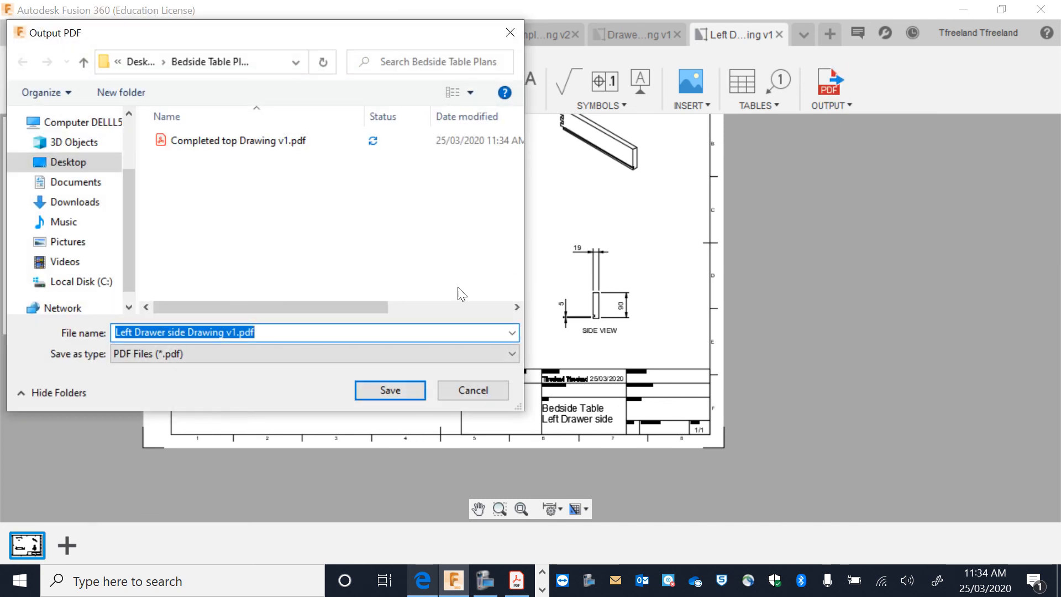
{"action": "left_click", "coordinate": [396, 393]}
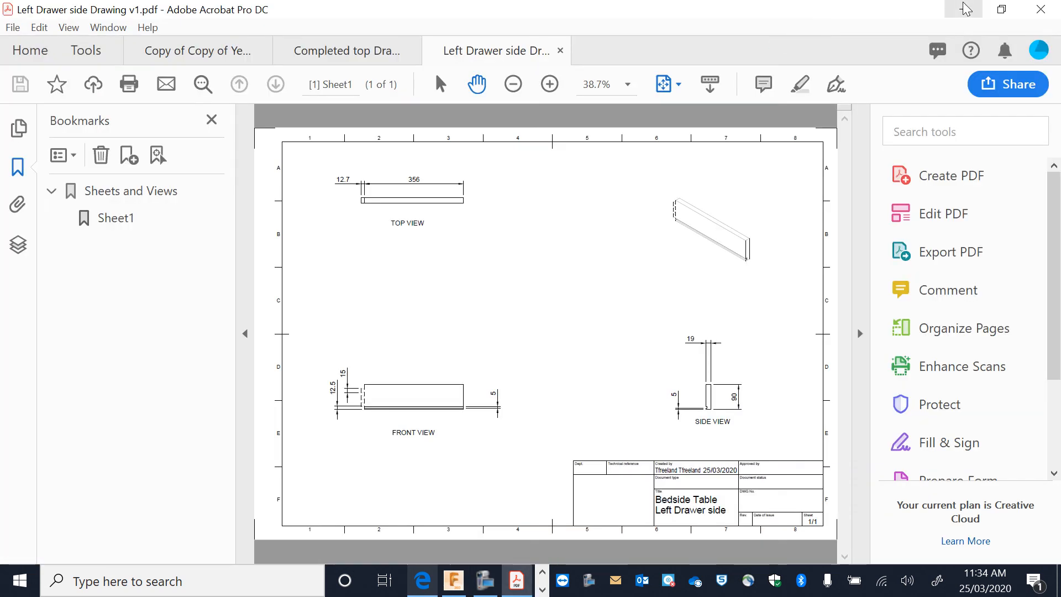
{"action": "left_click", "coordinate": [964, 9]}
{"action": "left_click", "coordinate": [779, 35]}
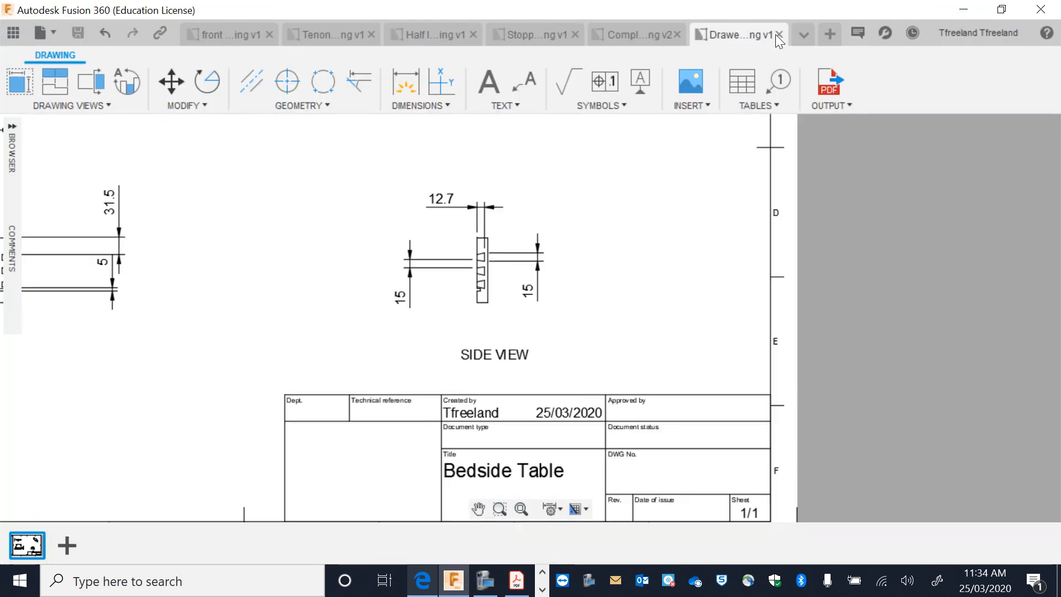
- Export the drawer front drawing as Drawer Front Drawing v1.pdf in Bedside Table Plans and close the drawing
{"action": "left_click", "coordinate": [827, 84]}
{"action": "left_click", "coordinate": [930, 175]}
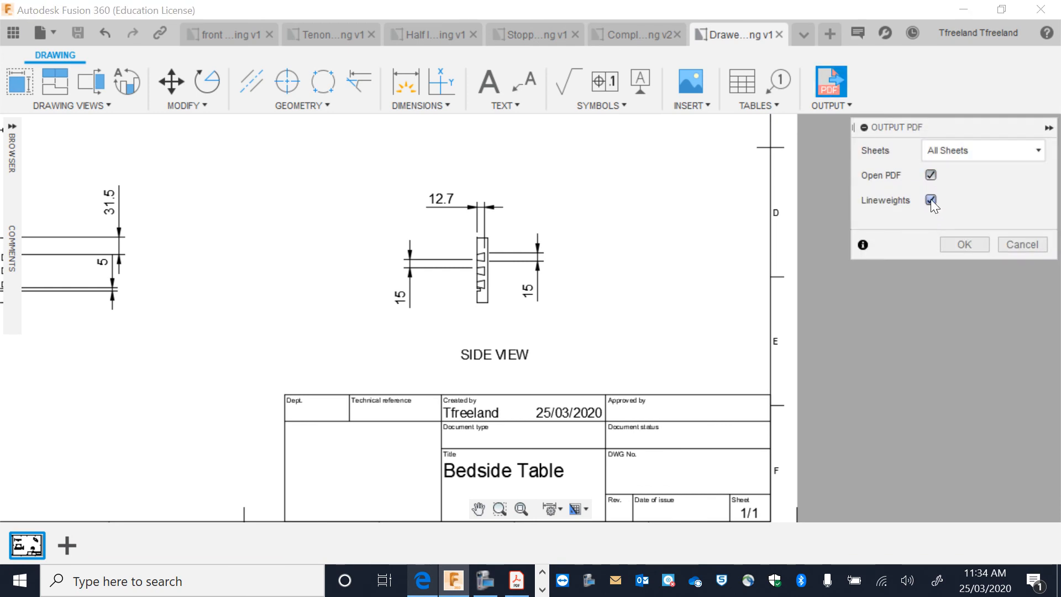
{"action": "left_click", "coordinate": [959, 243]}
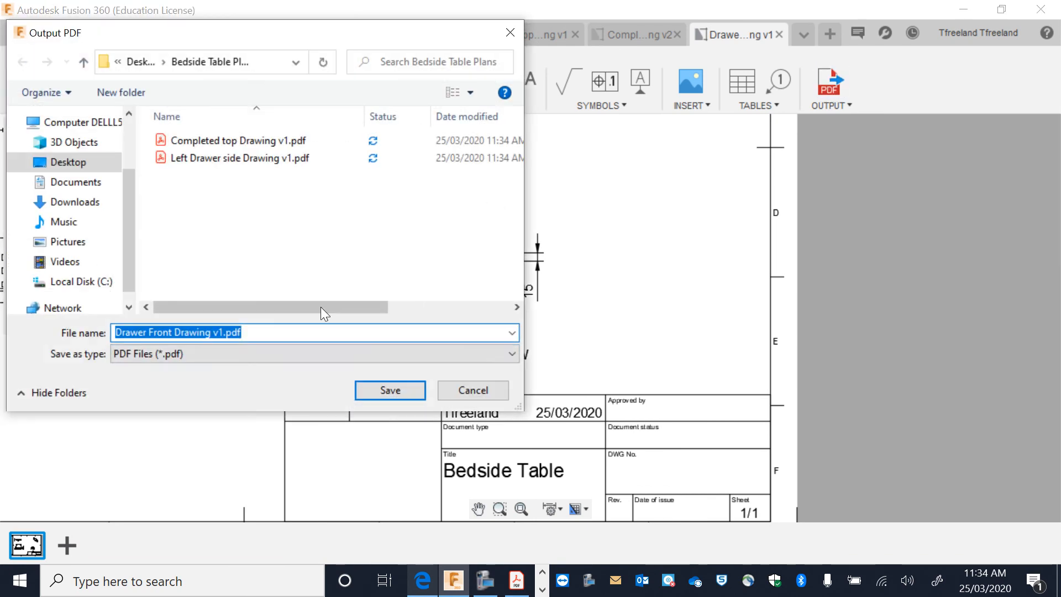
{"action": "left_click", "coordinate": [396, 391]}
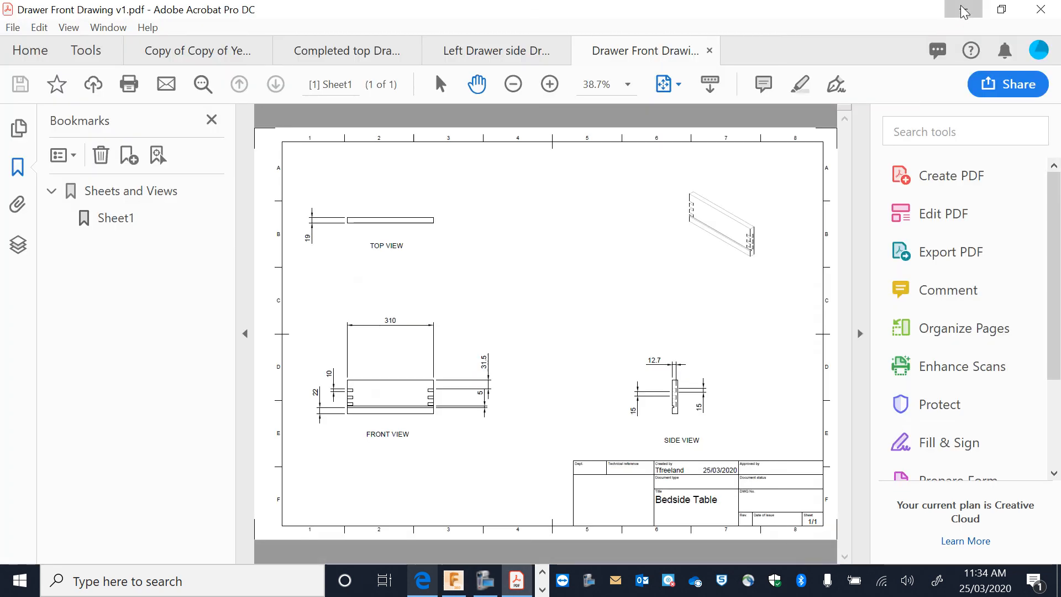
{"action": "left_click", "coordinate": [964, 12]}
{"action": "left_click", "coordinate": [779, 34]}
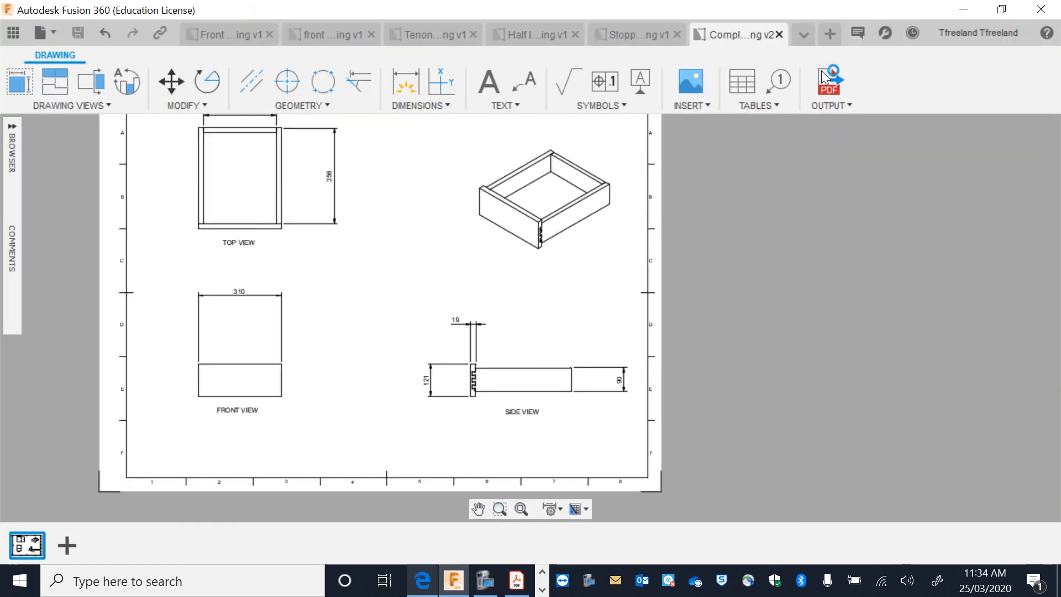
- Export the completed drawer drawing without lineweights as Completed drawer Drawing v2.pdf in Bedside Table Plans and close the drawing
{"action": "left_click", "coordinate": [838, 94]}
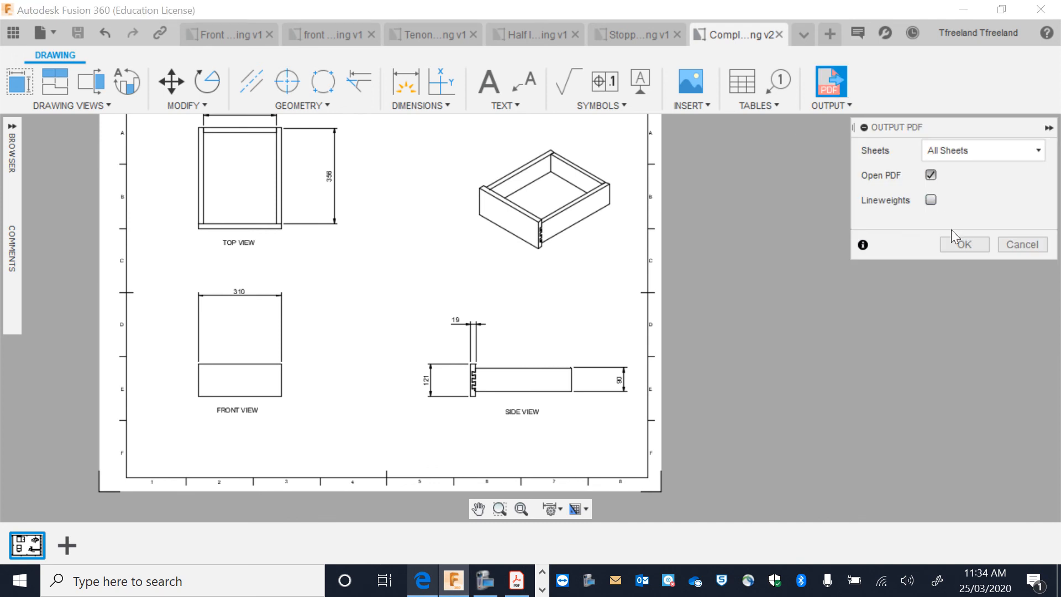
{"action": "left_click", "coordinate": [964, 245]}
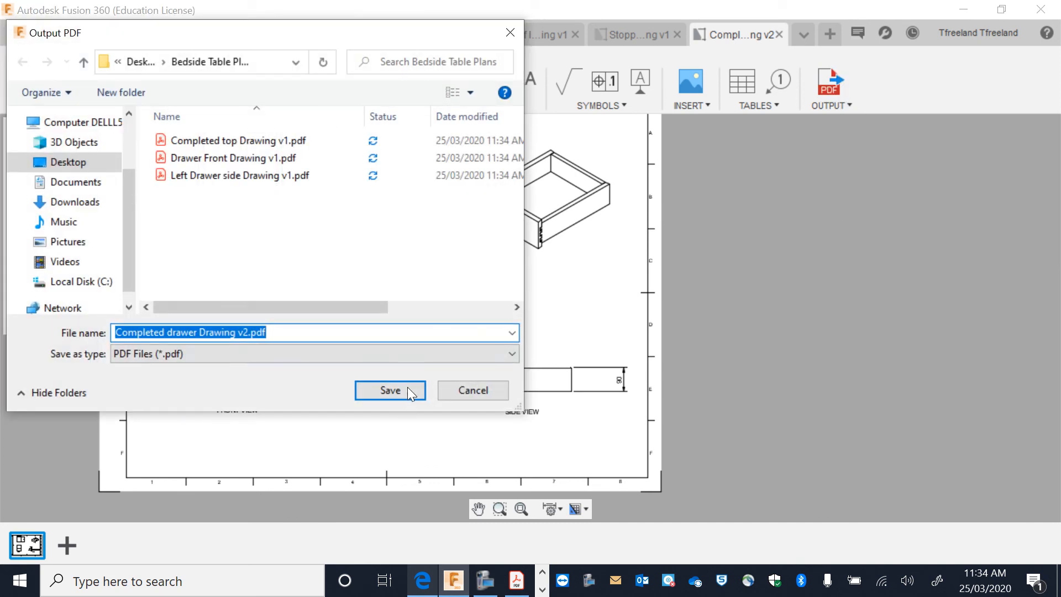
{"action": "left_click", "coordinate": [390, 390]}
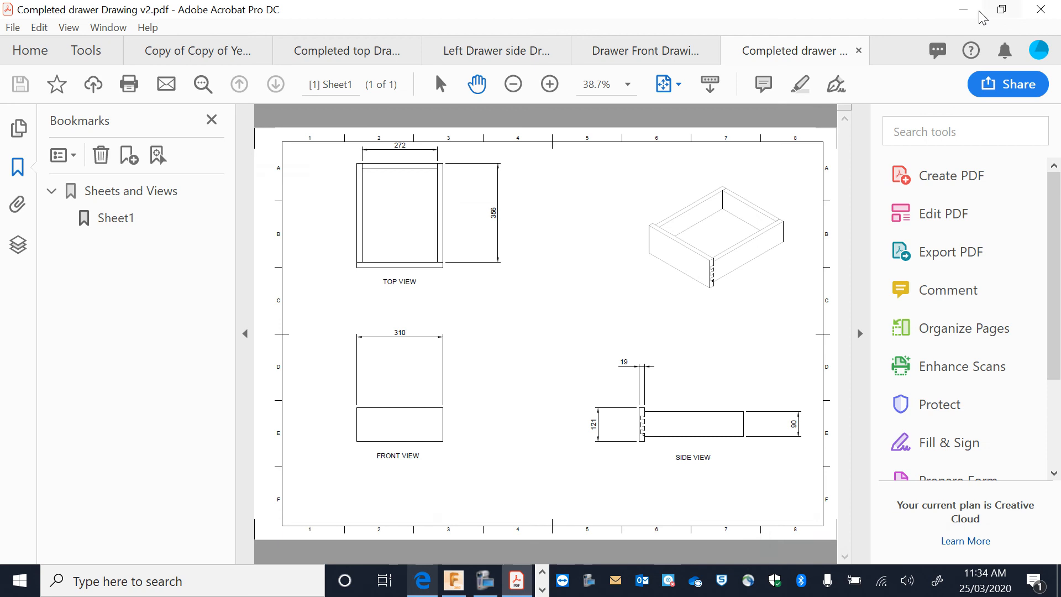
{"action": "left_click", "coordinate": [971, 13]}
{"action": "left_click", "coordinate": [780, 35]}
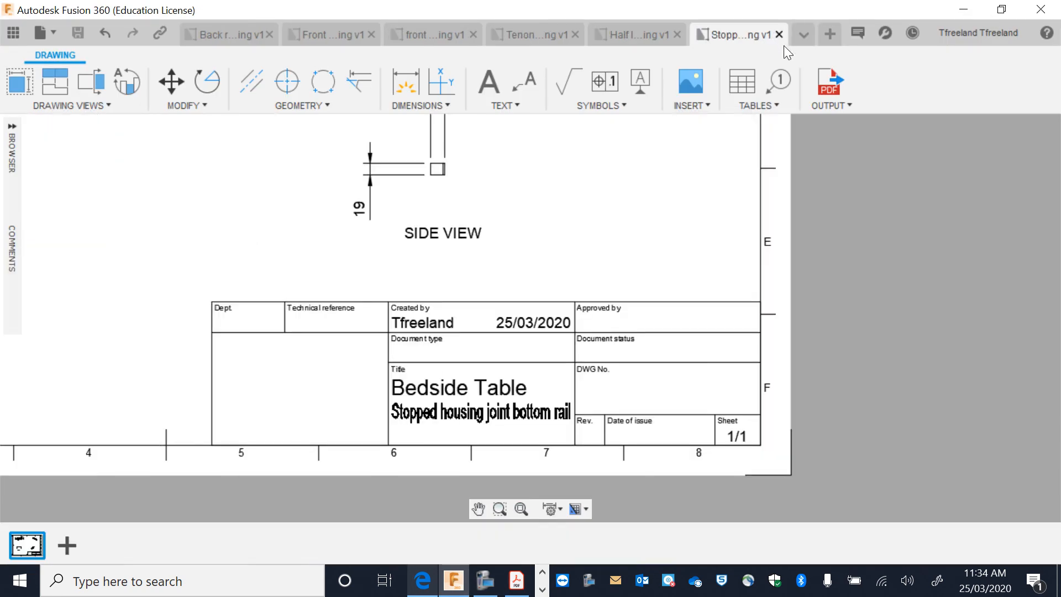
- Export the bottom rail drawing as Stopped housing joint bottom rail Drawing v1.pdf in Bedside Table Plans and close the drawing
{"action": "left_click", "coordinate": [840, 109]}
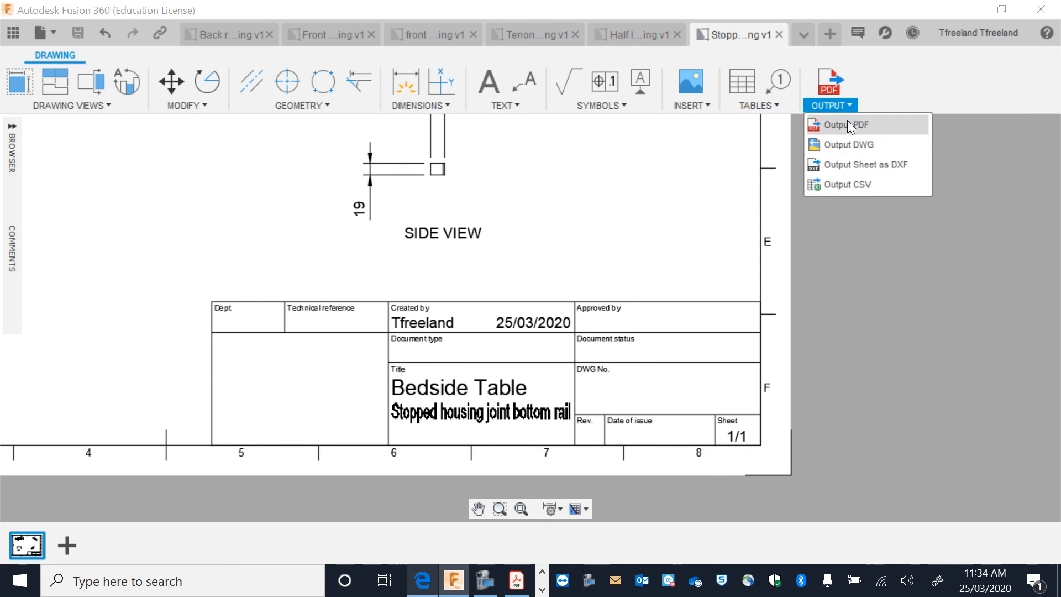
{"action": "left_click", "coordinate": [848, 124]}
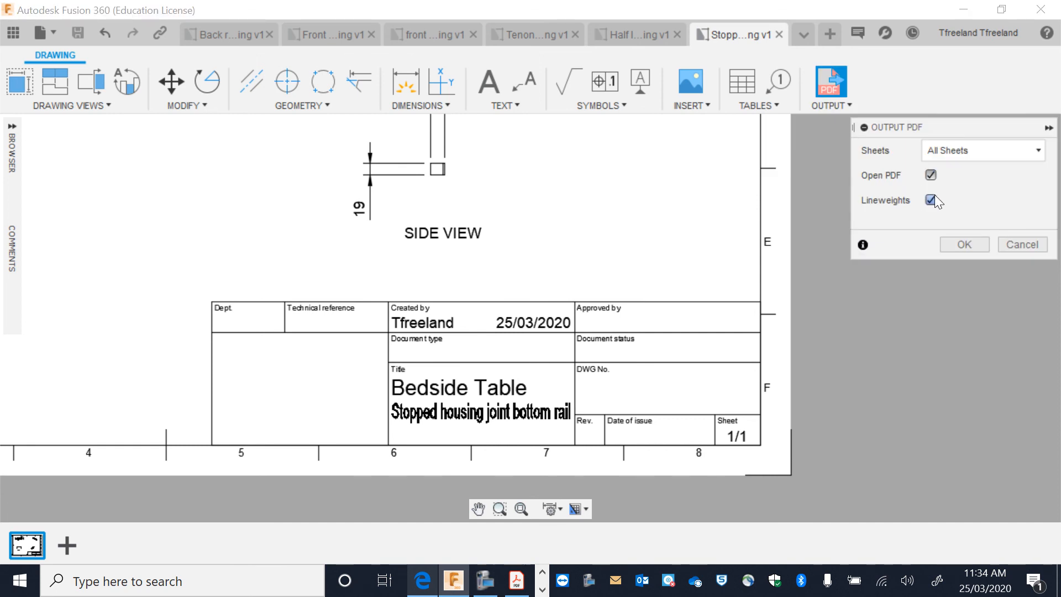
{"action": "left_click", "coordinate": [951, 243]}
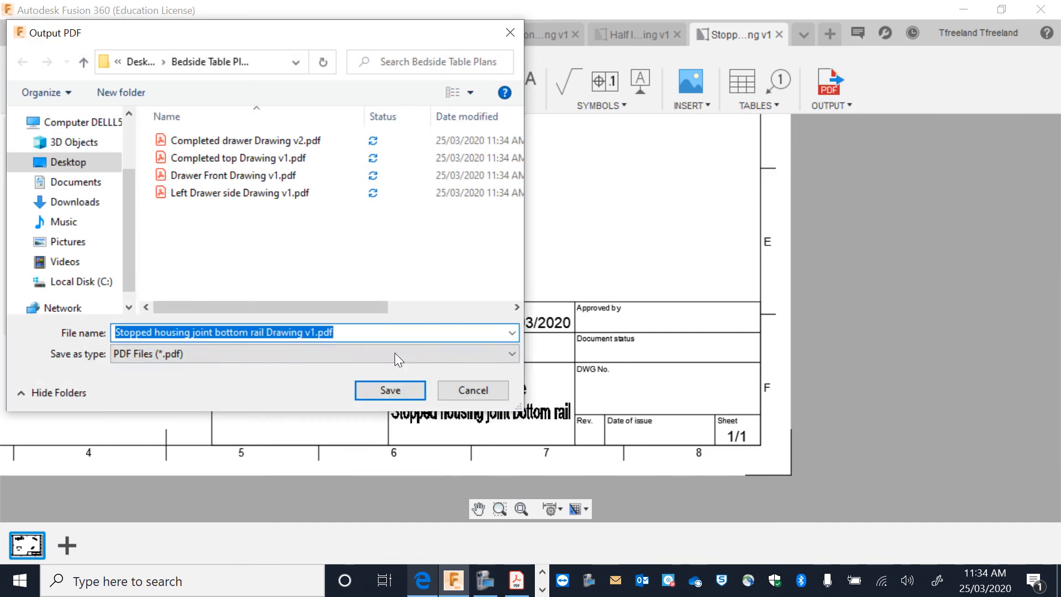
{"action": "left_click", "coordinate": [390, 390]}
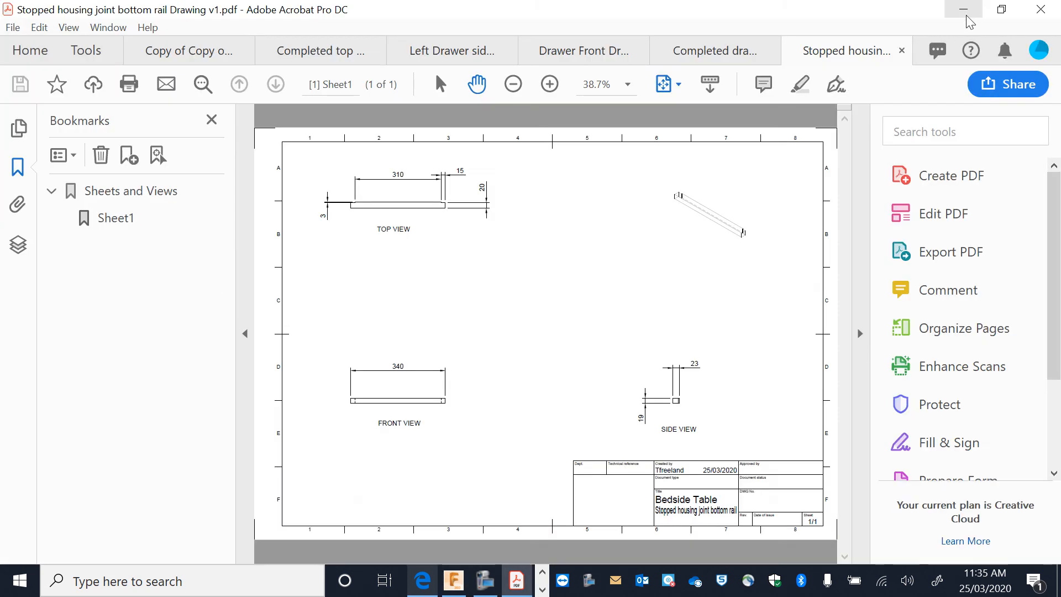
{"action": "left_click", "coordinate": [966, 11]}
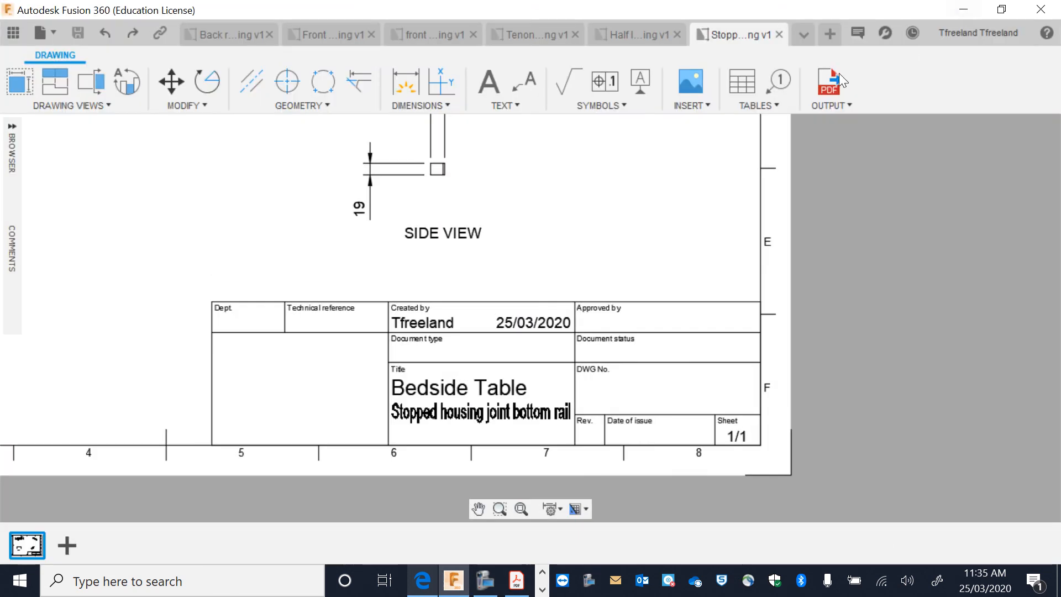
{"action": "left_click", "coordinate": [779, 35]}
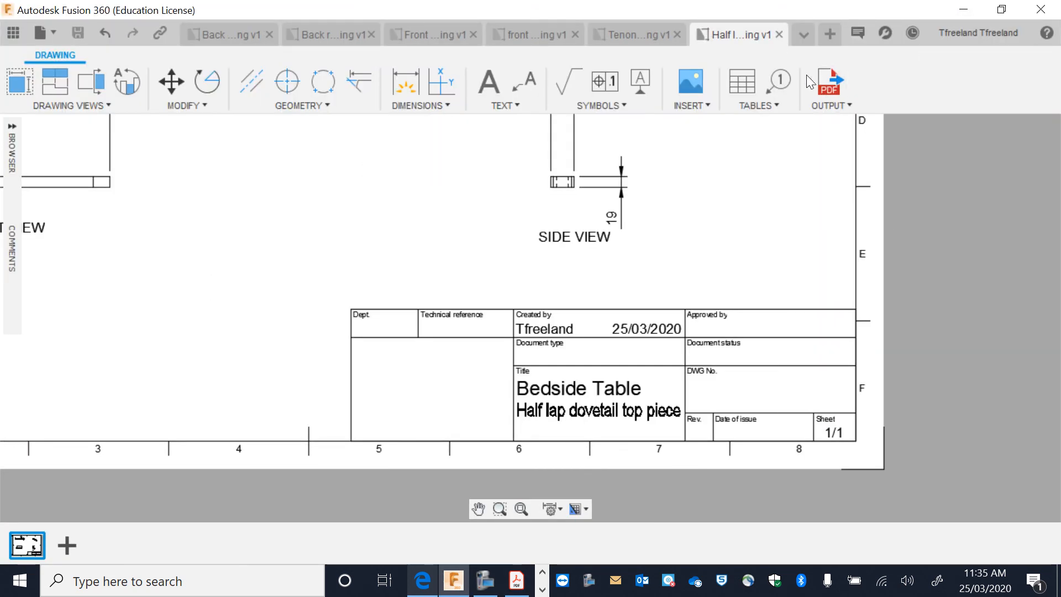
- Export the half lap dovetail top piece drawing as Half lap dovetail top piece Drawing v1.pdf in Bedside Table Plans and close the drawing
{"action": "left_click", "coordinate": [837, 104]}
{"action": "left_click", "coordinate": [845, 124]}
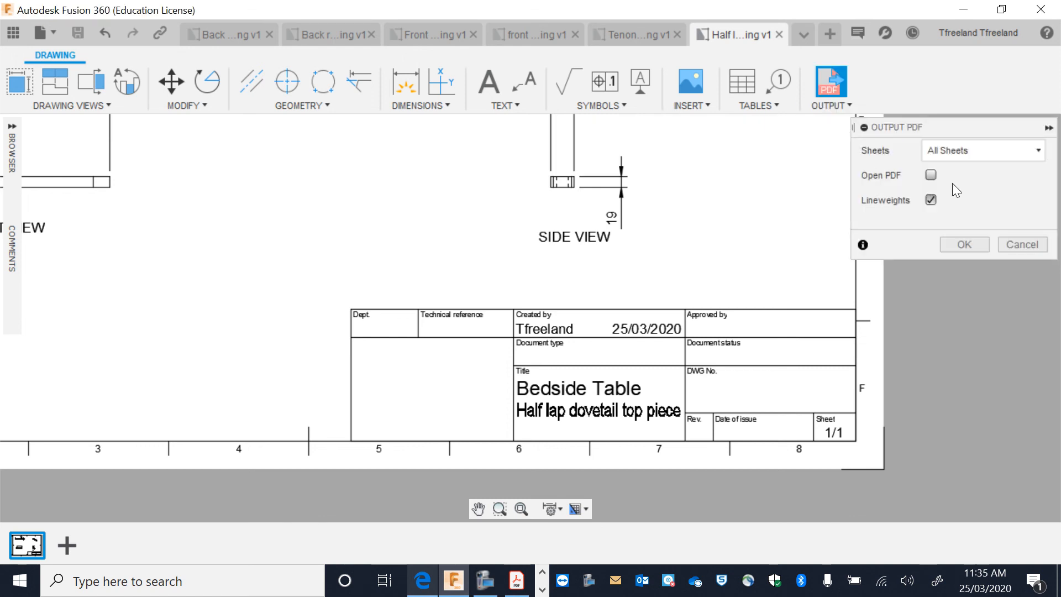
{"action": "left_click", "coordinate": [953, 243]}
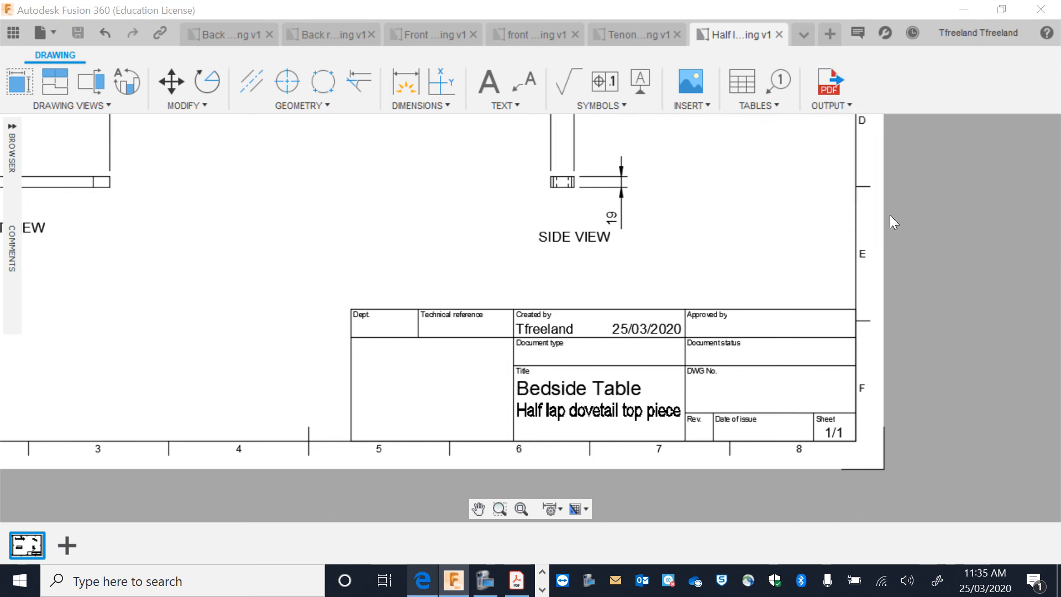
{"action": "left_click", "coordinate": [396, 386]}
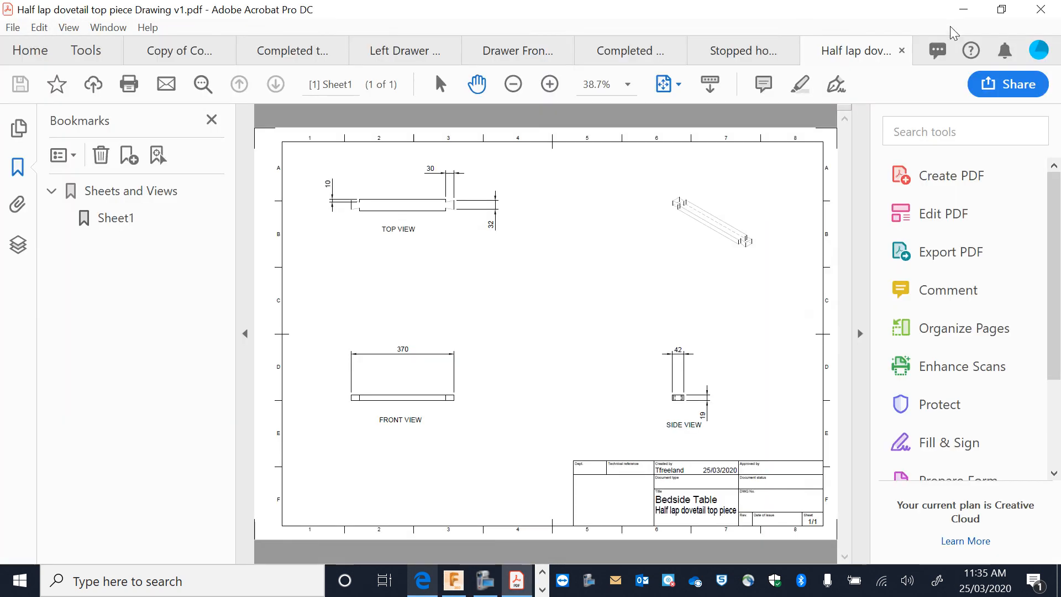
{"action": "left_click", "coordinate": [963, 10]}
{"action": "left_click", "coordinate": [779, 34]}
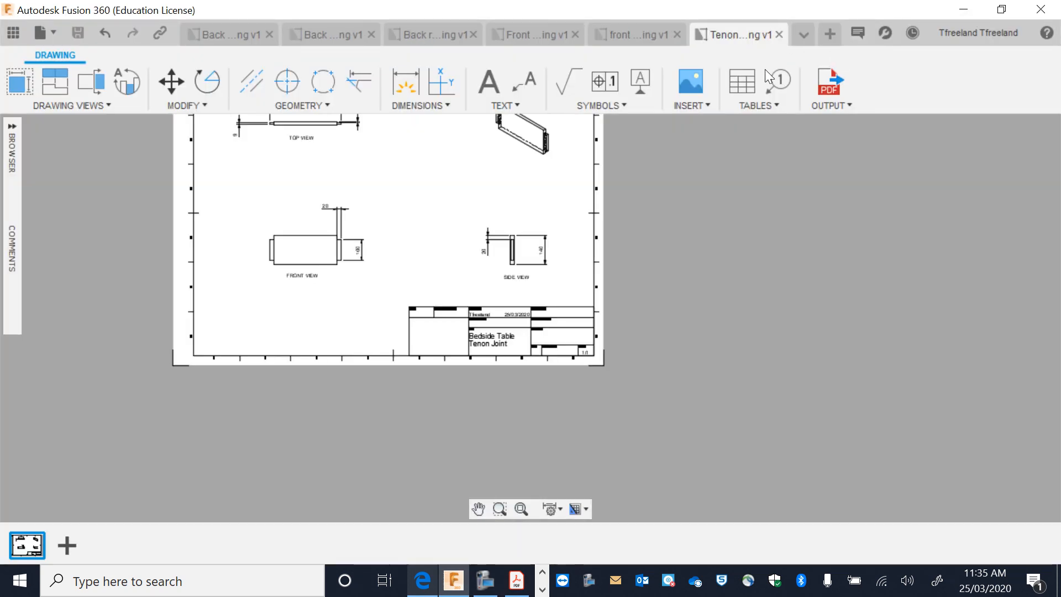
- Export the tenon joint drawing as Tenon Joint Drawing v1.pdf in Bedside Table Plans with Open PDF enabled, and close the drawing
{"action": "left_click", "coordinate": [841, 106]}
{"action": "left_click", "coordinate": [844, 121]}
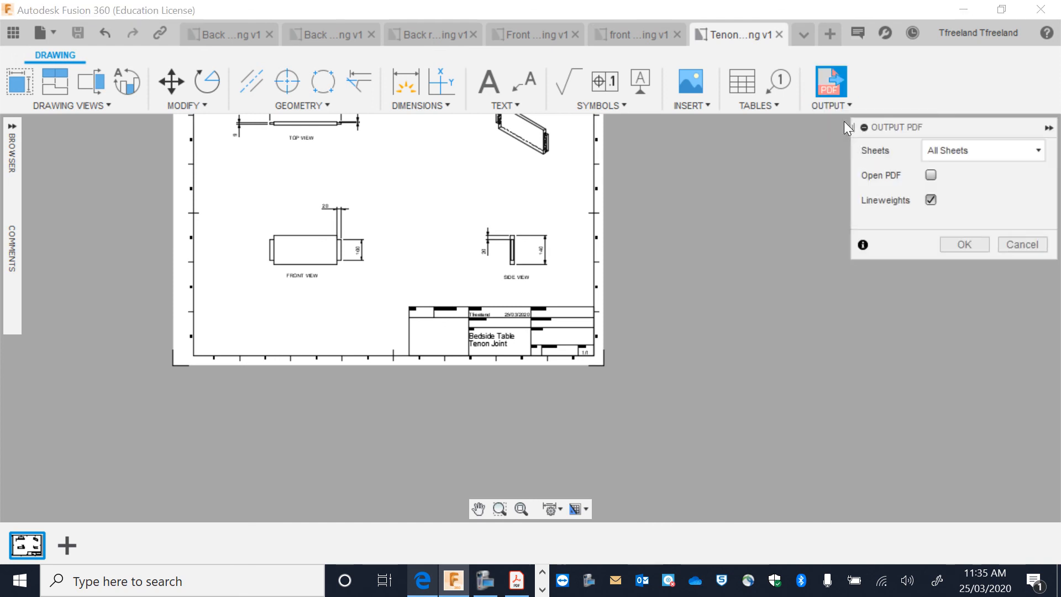
{"action": "left_click", "coordinate": [931, 175]}
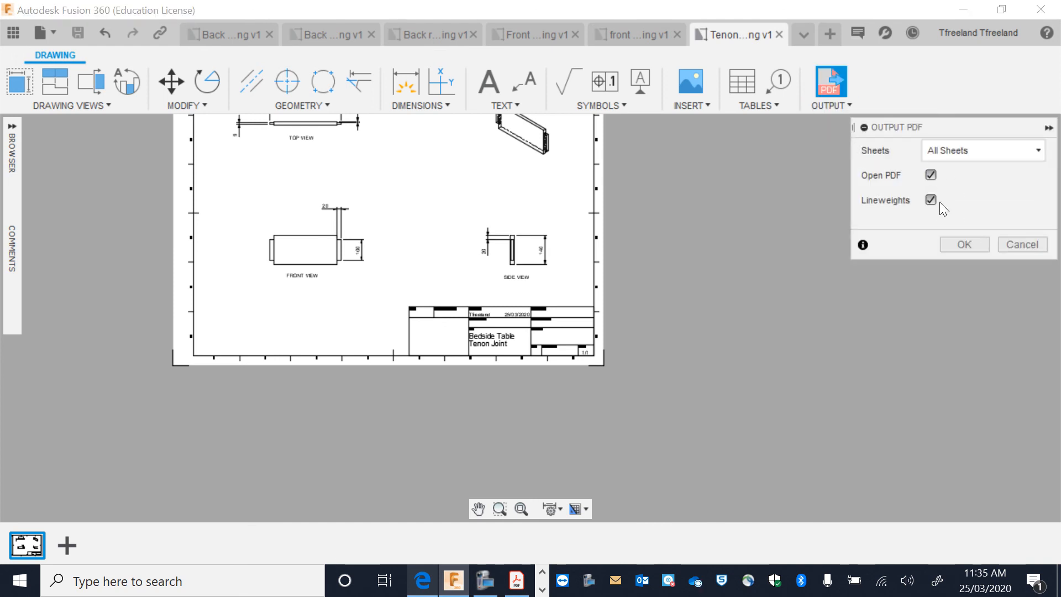
{"action": "left_click", "coordinate": [957, 241]}
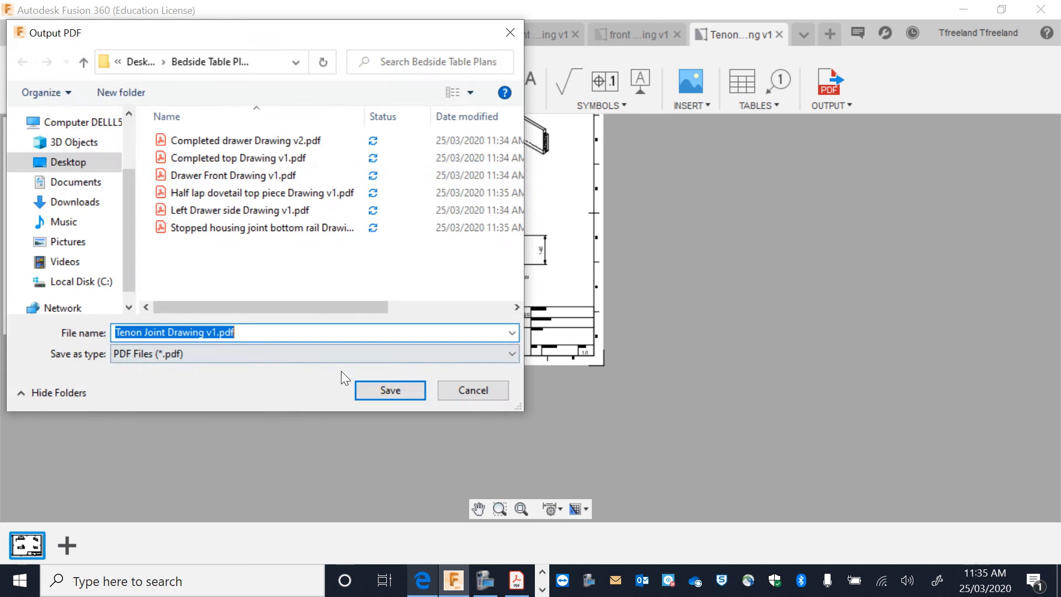
{"action": "left_click", "coordinate": [386, 393]}
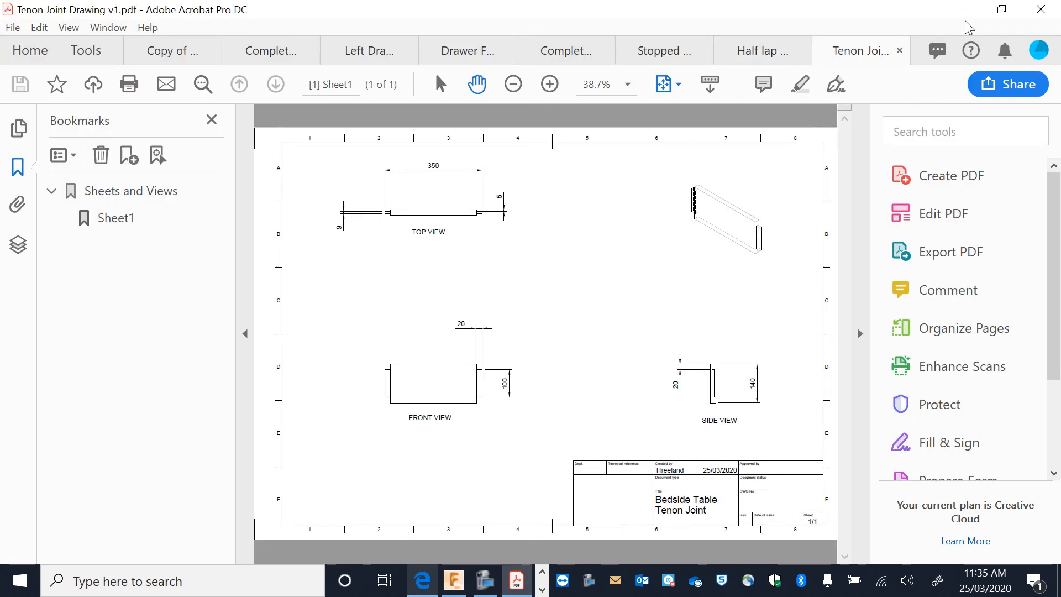
{"action": "left_click", "coordinate": [963, 9]}
{"action": "left_click", "coordinate": [779, 34]}
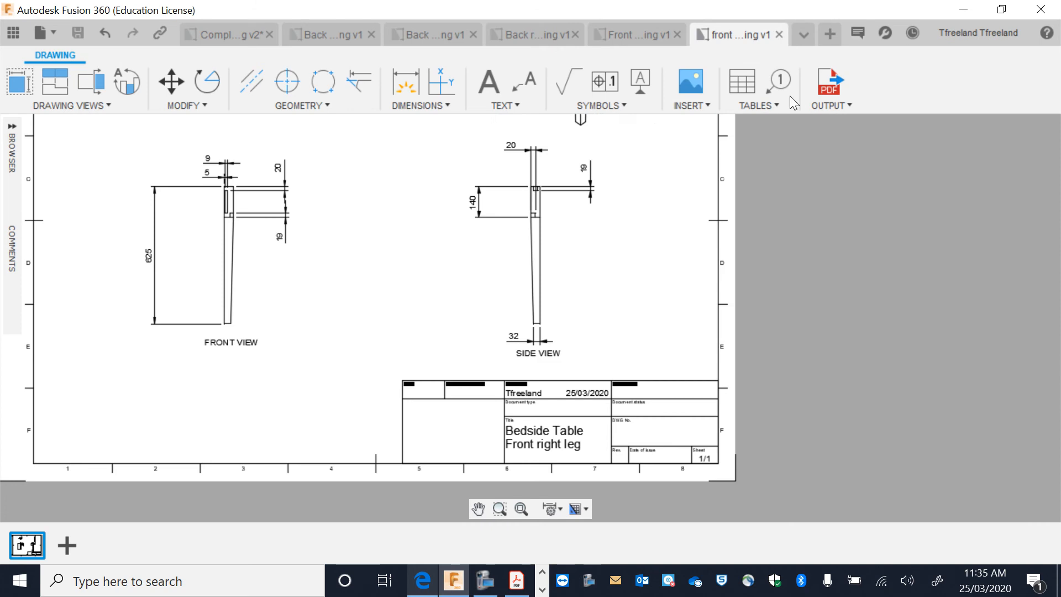
- Export the front right leg drawing as front right legt Drawing v1.pdf in Bedside Table Plans with Open PDF enabled, and close the drawing
{"action": "left_click", "coordinate": [840, 103]}
{"action": "left_click", "coordinate": [841, 124]}
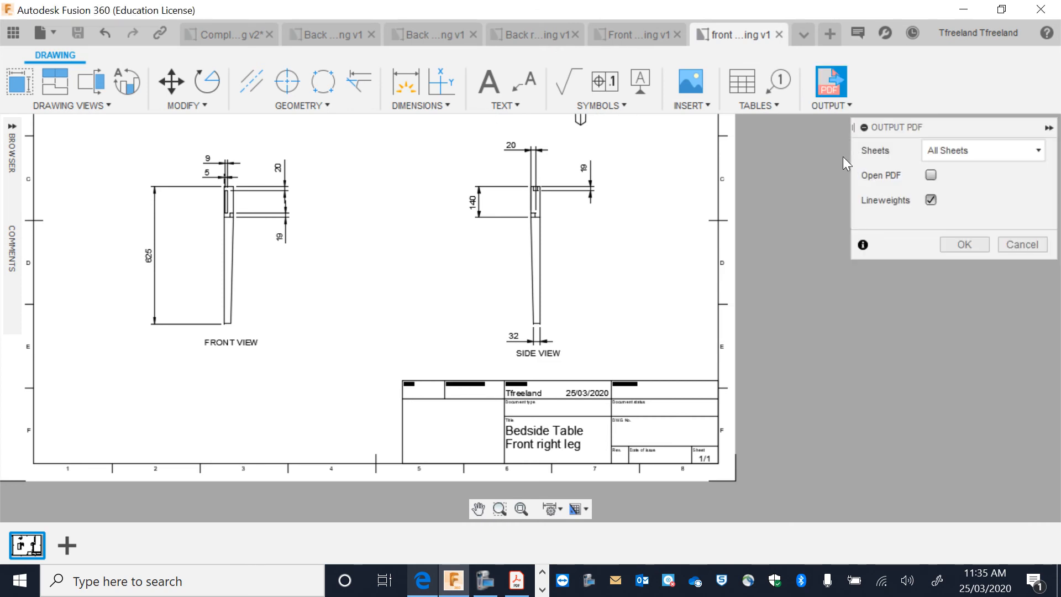
{"action": "left_click", "coordinate": [931, 175]}
{"action": "left_click", "coordinate": [963, 245]}
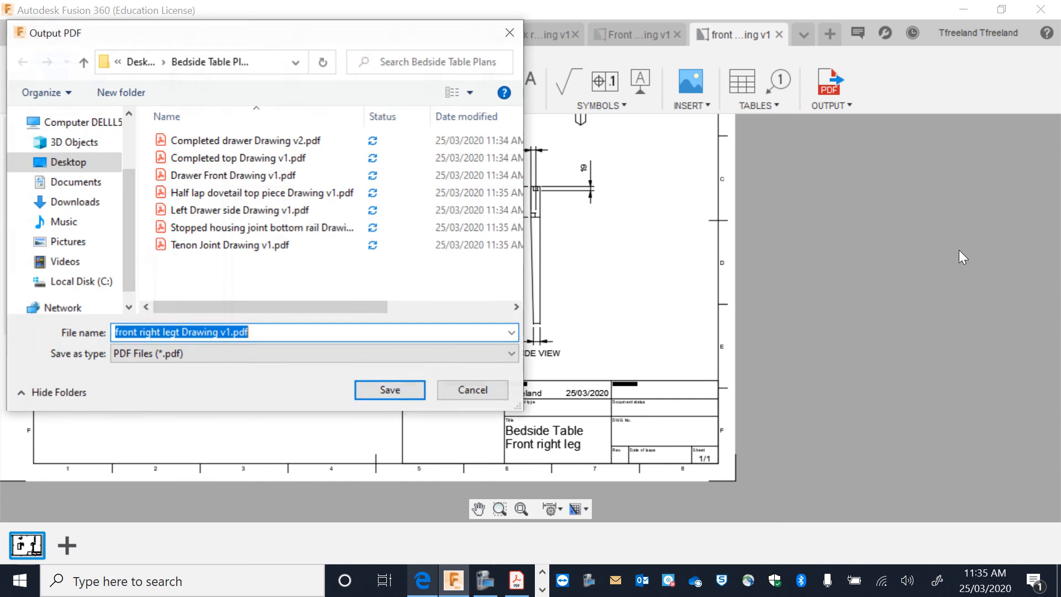
{"action": "key", "text": "Return"}
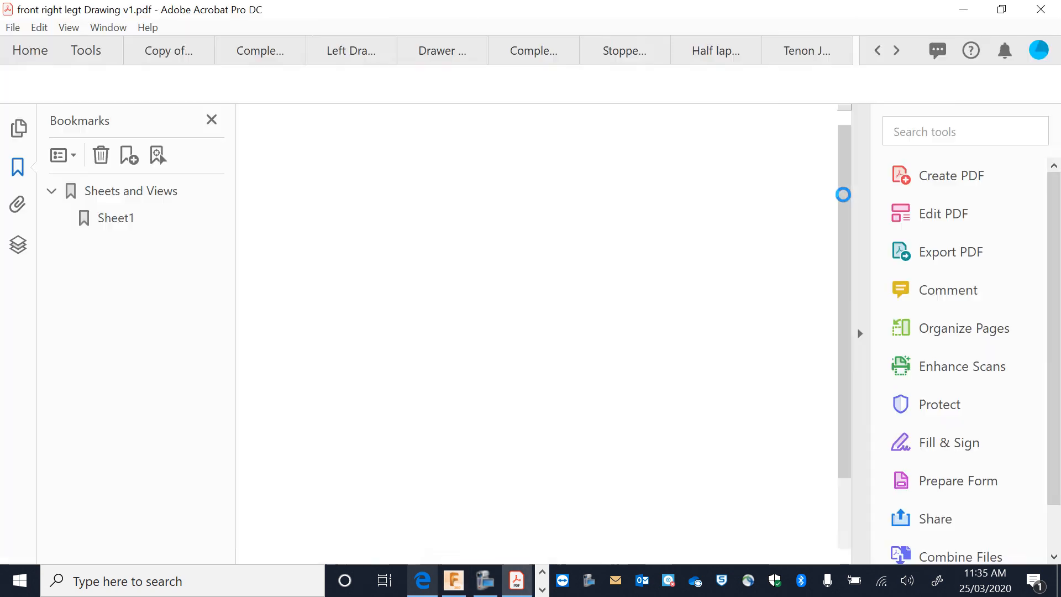
{"action": "left_click", "coordinate": [964, 11]}
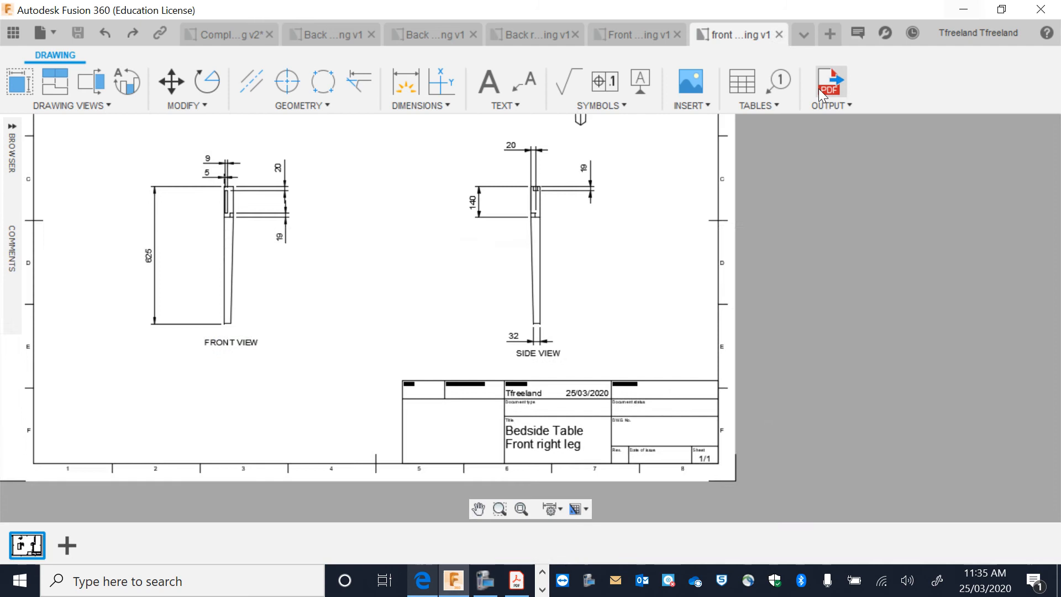
{"action": "left_click", "coordinate": [780, 36]}
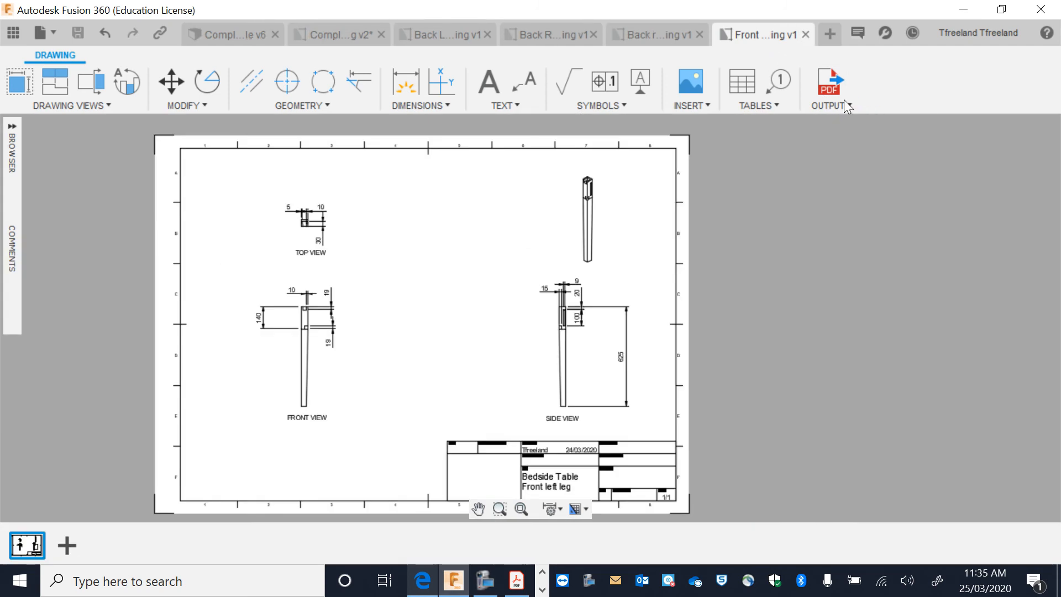
- Export the front left leg drawing as Front left leg Drawing v1.pdf in Bedside Table Plans with Open PDF enabled, and close the drawing
{"action": "left_click", "coordinate": [844, 100]}
{"action": "left_click", "coordinate": [846, 129]}
{"action": "left_click", "coordinate": [931, 175]}
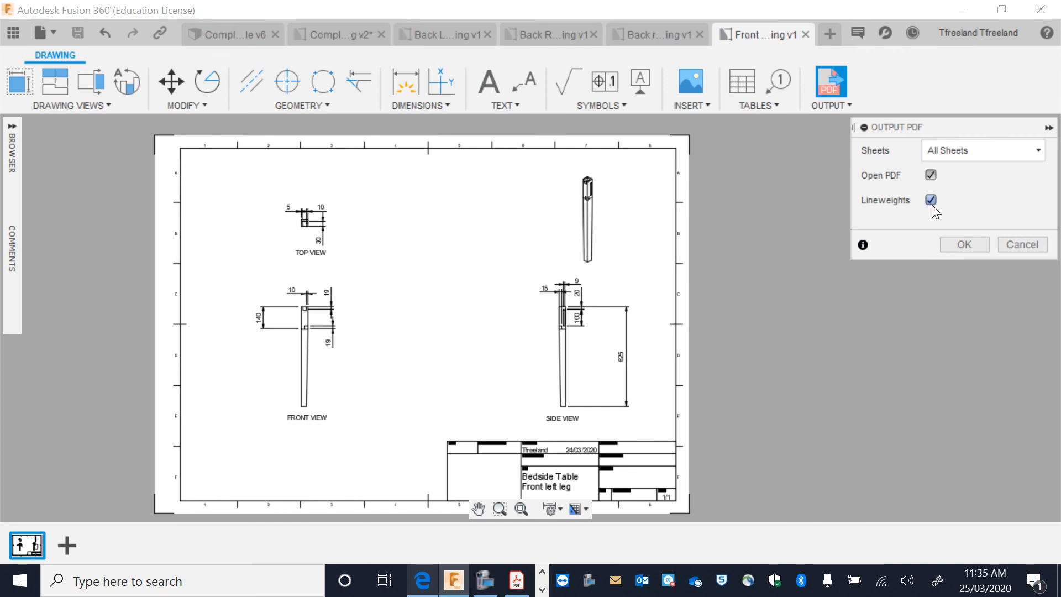
{"action": "left_click", "coordinate": [963, 245]}
{"action": "left_click", "coordinate": [419, 391]}
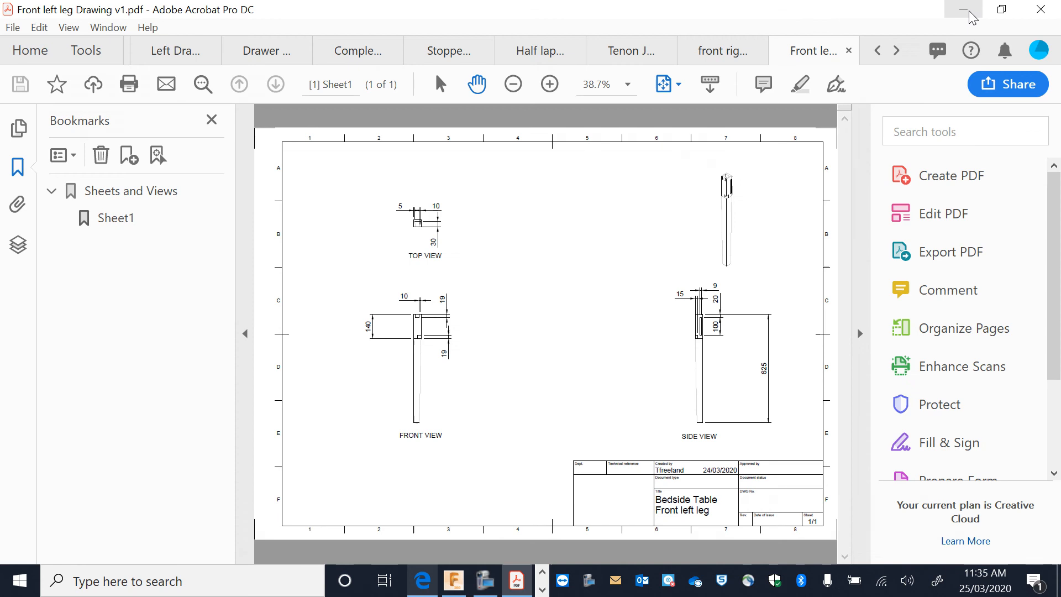
{"action": "left_click", "coordinate": [946, 13]}
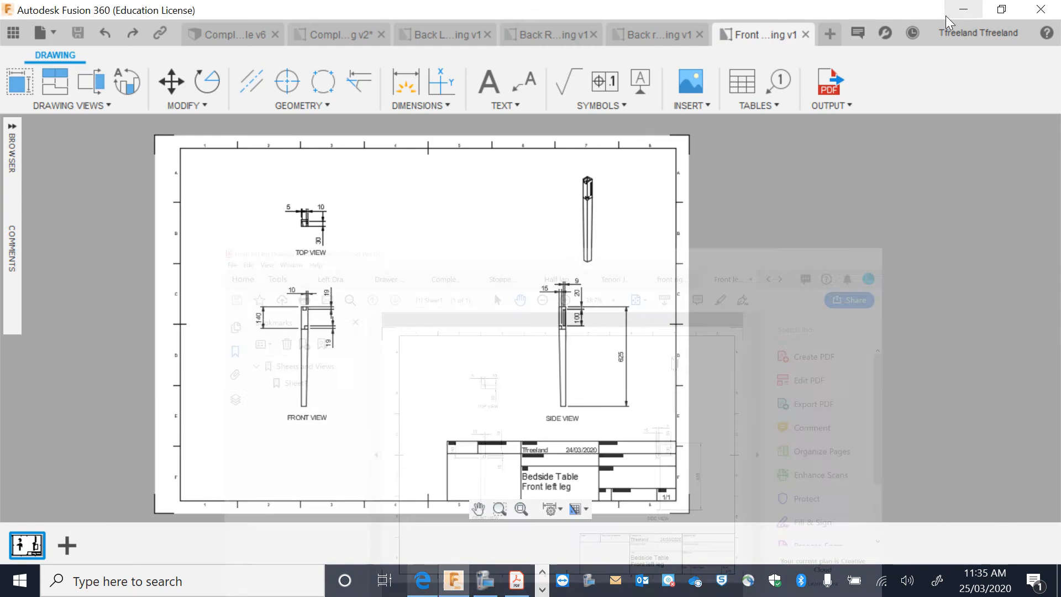
{"action": "left_click", "coordinate": [805, 34]}
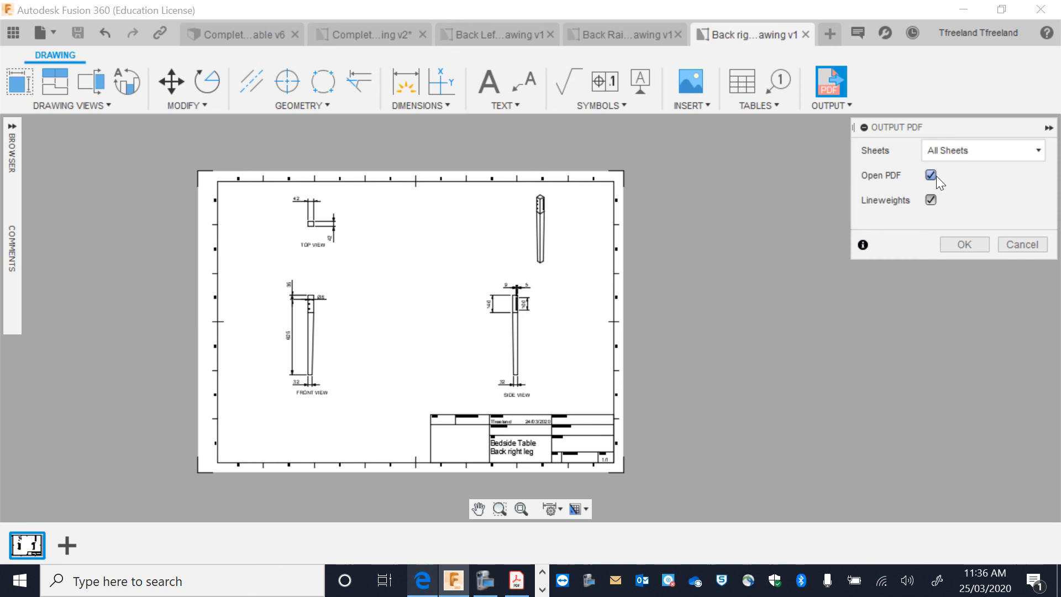
- Export the back right leg drawing as Back right leg Drawing v1.pdf in Bedside Table Plans and close the drawing
{"action": "left_click", "coordinate": [957, 250]}
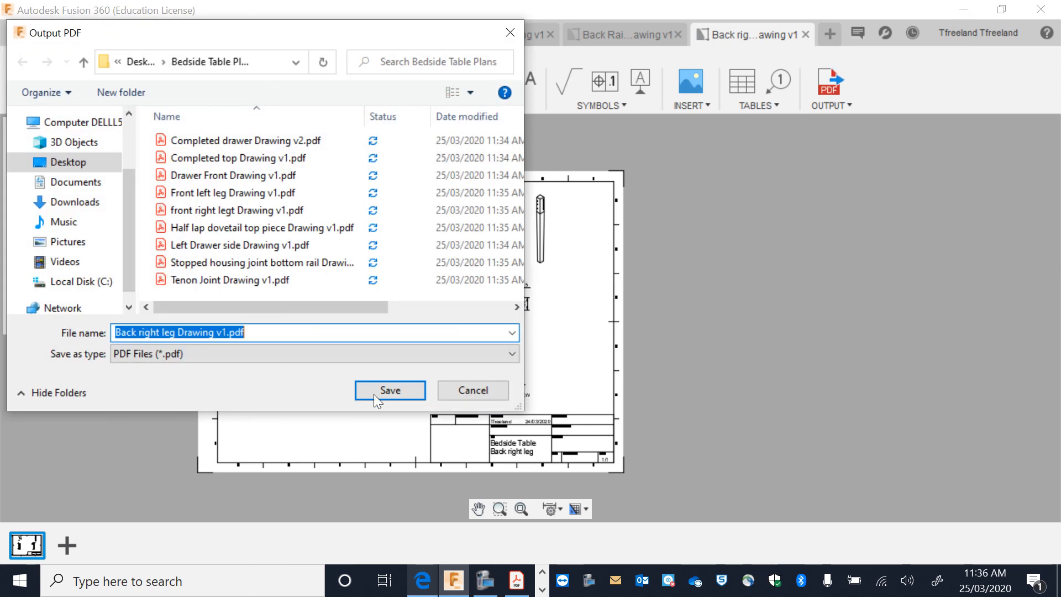
{"action": "left_click", "coordinate": [389, 390]}
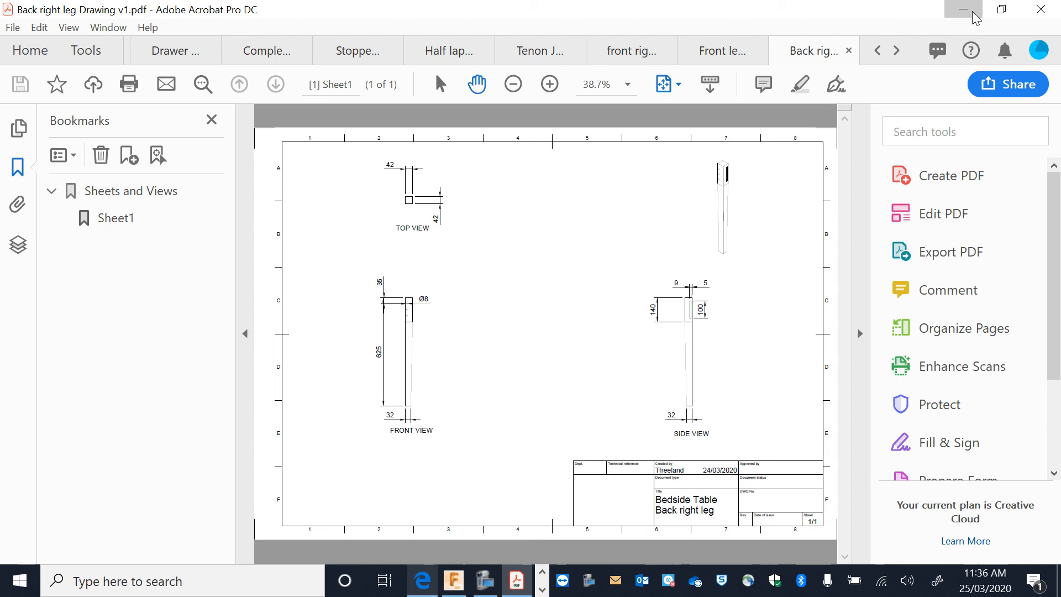
{"action": "left_click", "coordinate": [974, 13]}
{"action": "left_click", "coordinate": [803, 34]}
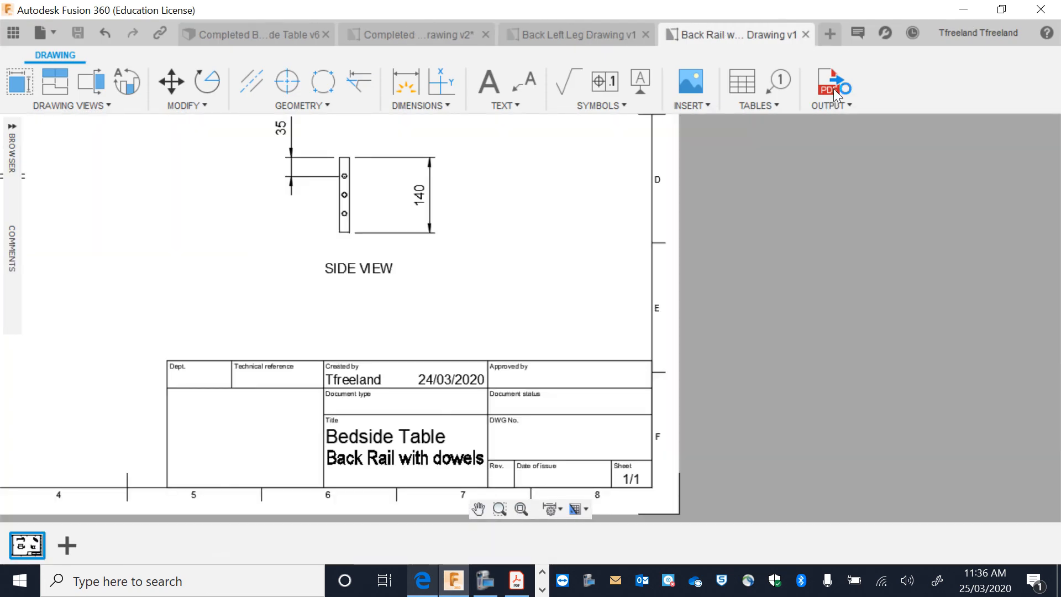
- Export the back rail drawing as Back Rail with dowels Drawing v1.pdf in Bedside Table Plans with Open PDF enabled, and close the drawing
{"action": "left_click", "coordinate": [833, 89]}
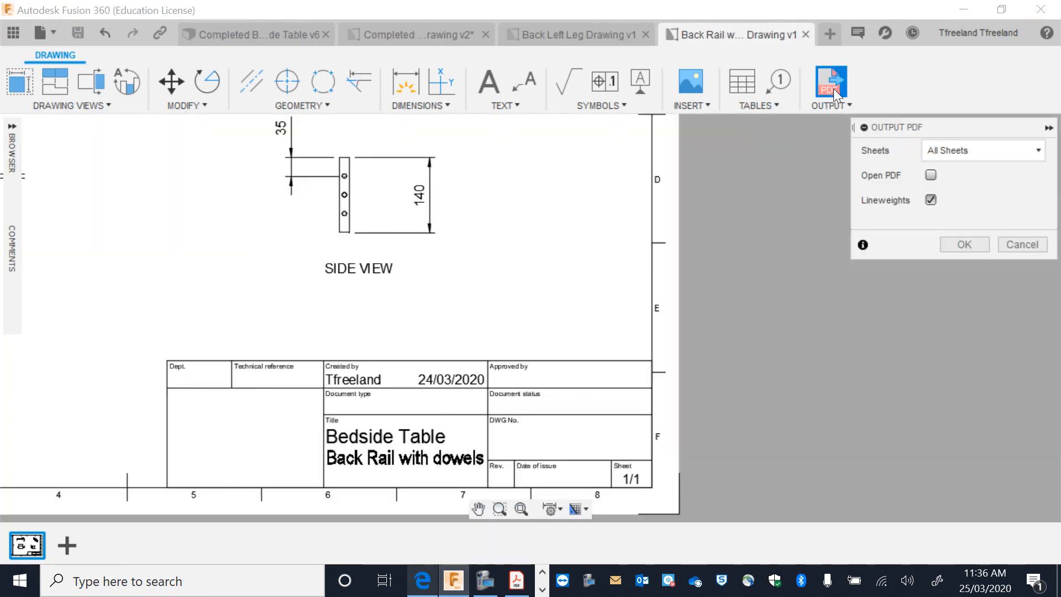
{"action": "left_click", "coordinate": [929, 175]}
{"action": "left_click", "coordinate": [961, 243]}
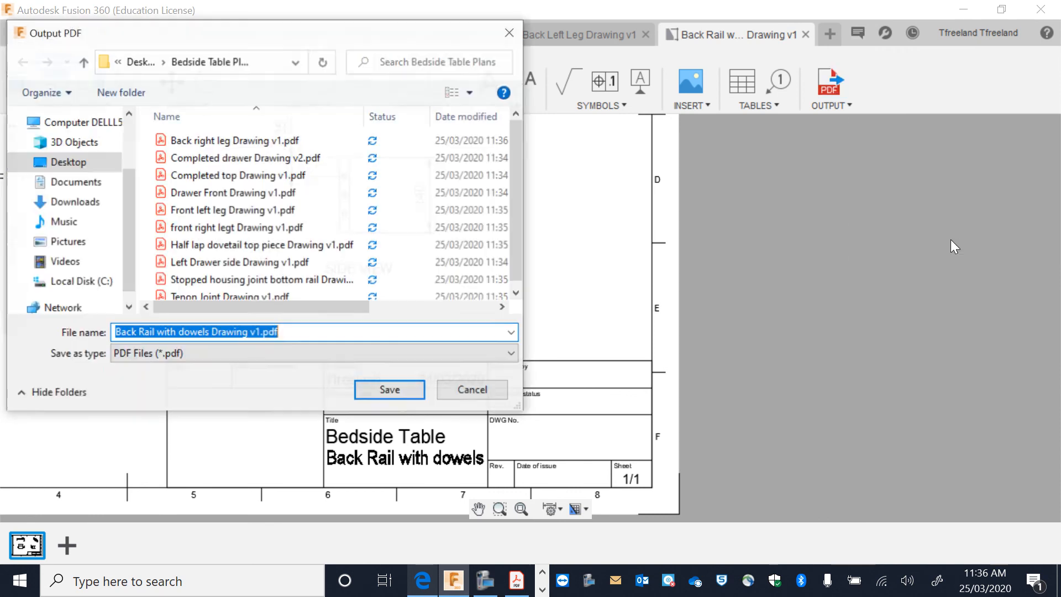
{"action": "left_click", "coordinate": [390, 389]}
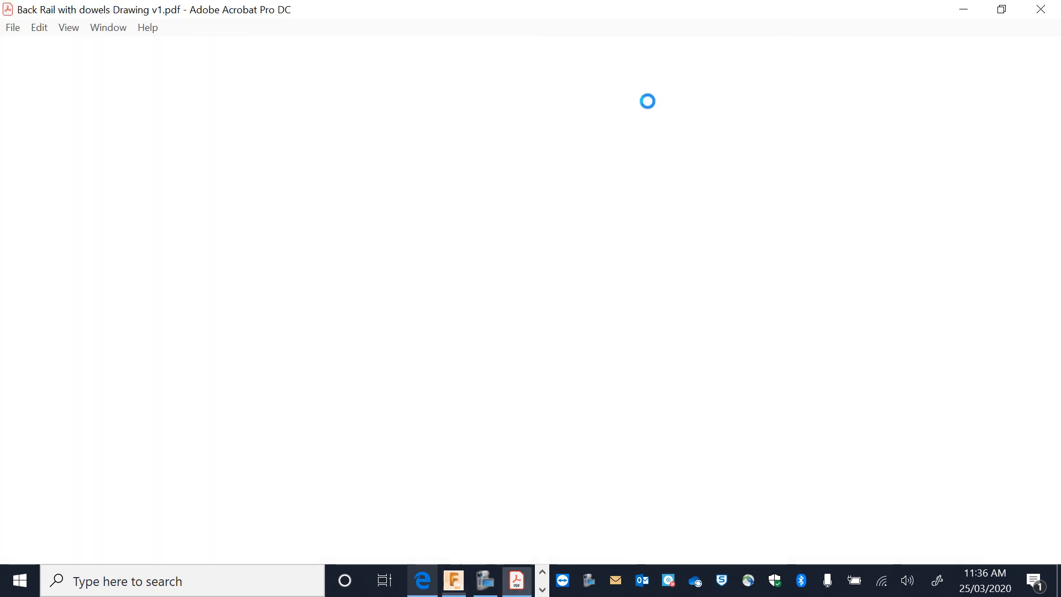
{"action": "left_click", "coordinate": [963, 10]}
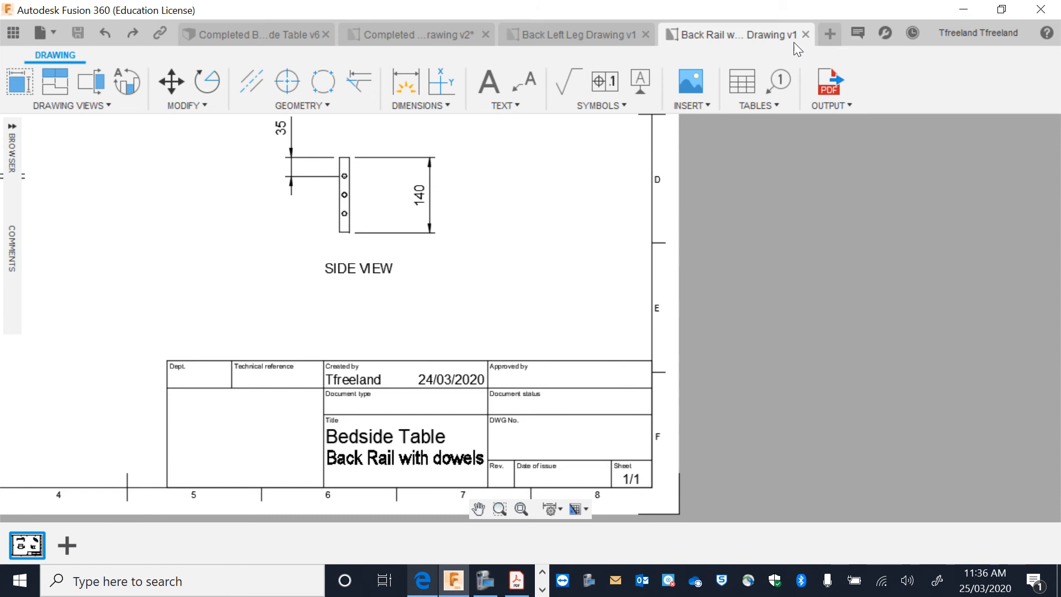
{"action": "left_click", "coordinate": [807, 36]}
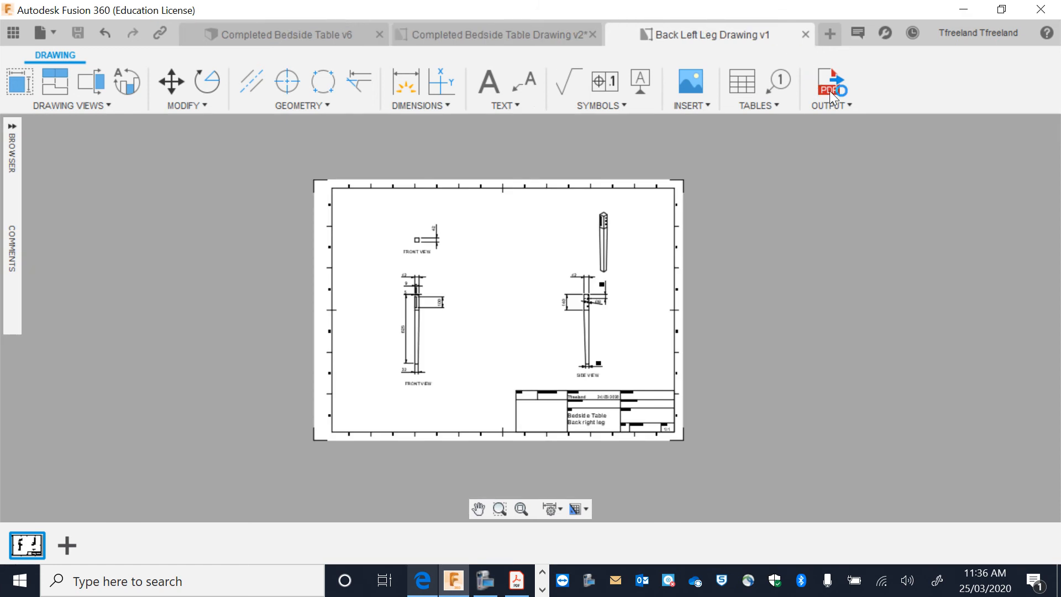
- Export the back left leg drawing as Back Left Leg Drawing v1.pdf in Bedside Table Plans and close the drawing
{"action": "left_click", "coordinate": [830, 91]}
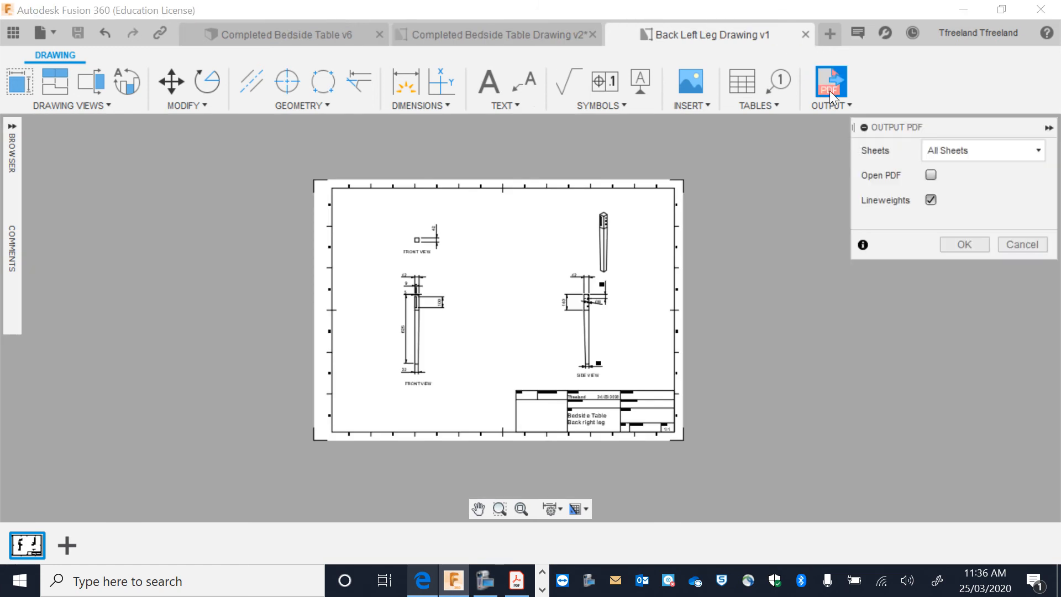
{"action": "left_click", "coordinate": [948, 242]}
{"action": "left_click", "coordinate": [386, 391]}
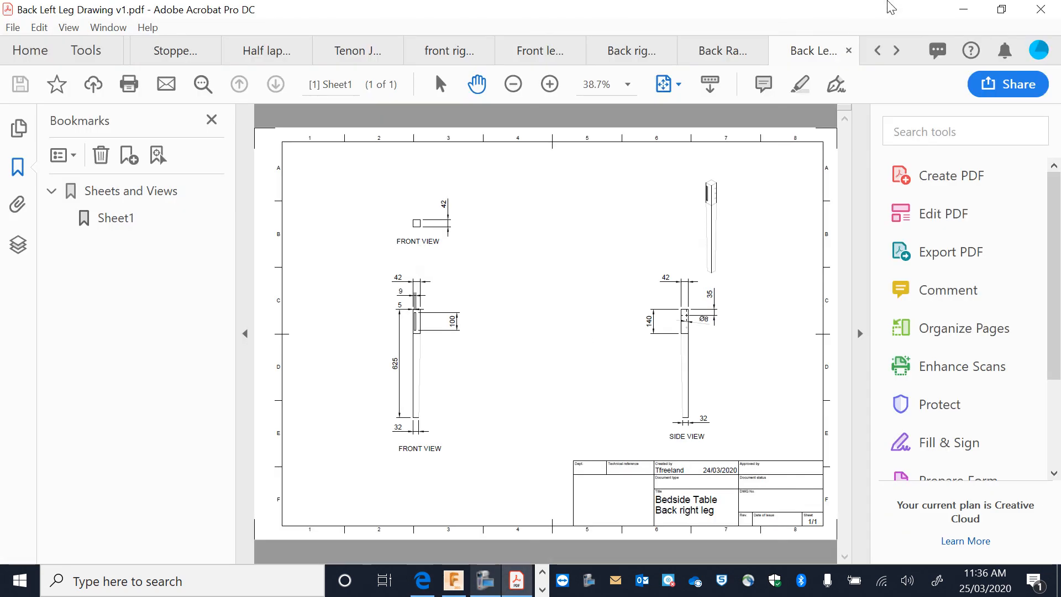
{"action": "left_click", "coordinate": [962, 9]}
{"action": "left_click", "coordinate": [485, 580]}
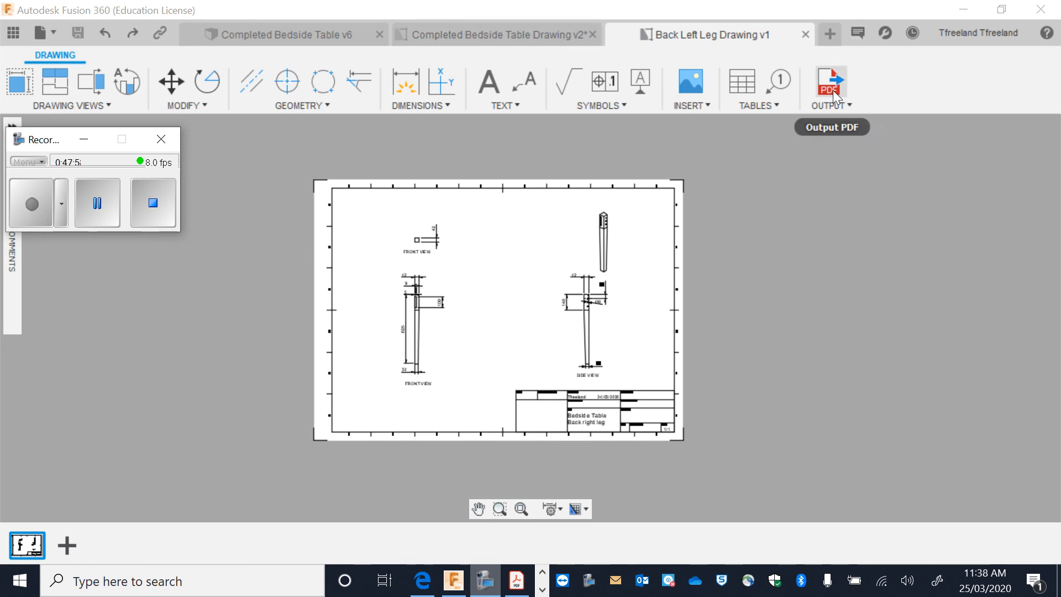
{"action": "left_click", "coordinate": [516, 587]}
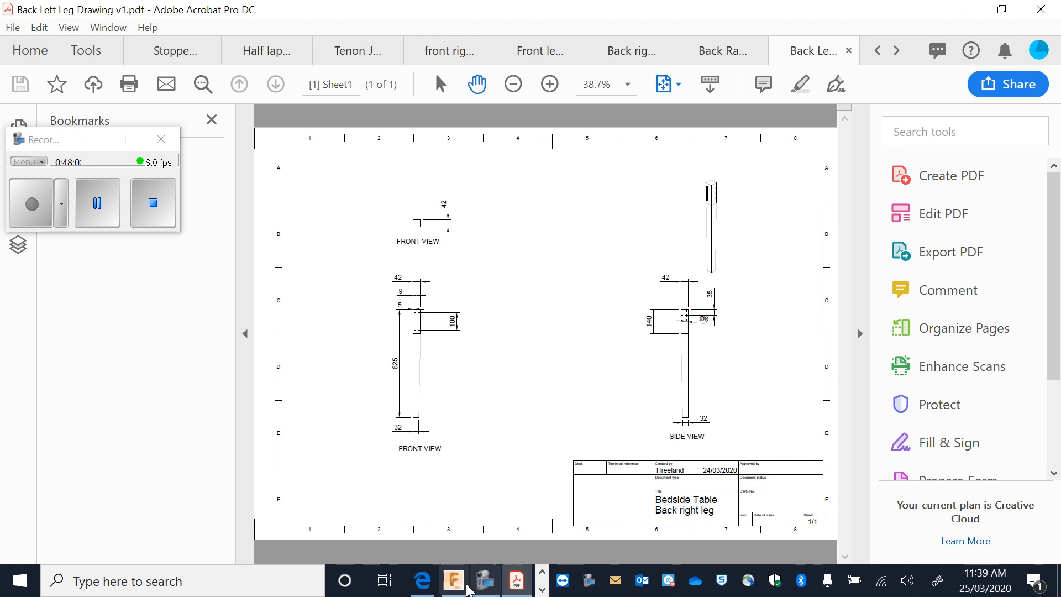
{"action": "left_click", "coordinate": [454, 581]}
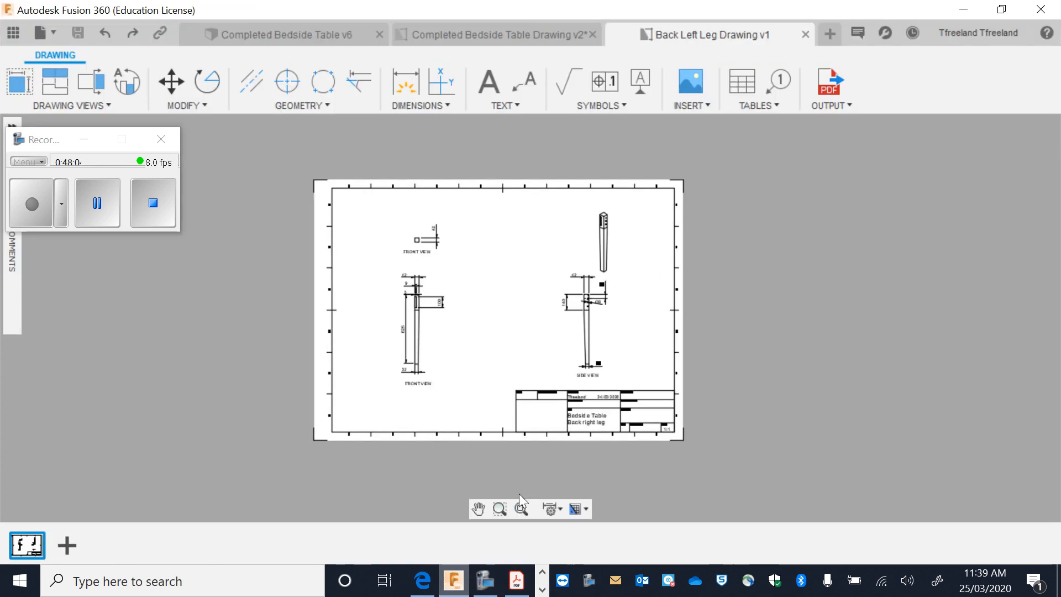
{"action": "left_click", "coordinate": [805, 35]}
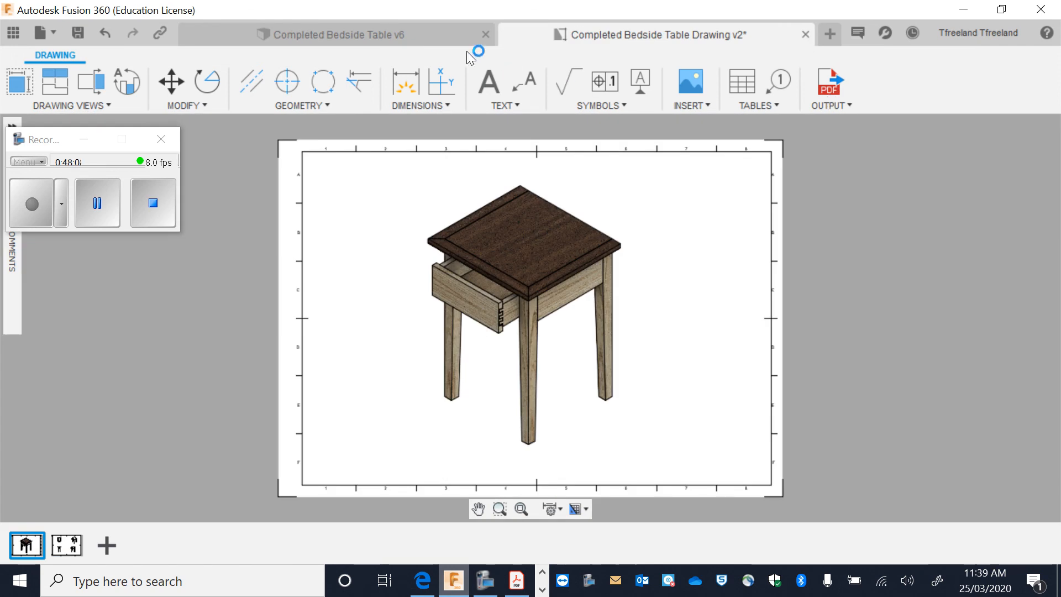
- Export all sheets of the completed table drawing as Completed Bedside Table Drawing v2.pdf in Bedside Table Plans with Open PDF enabled
{"action": "left_click", "coordinate": [829, 83]}
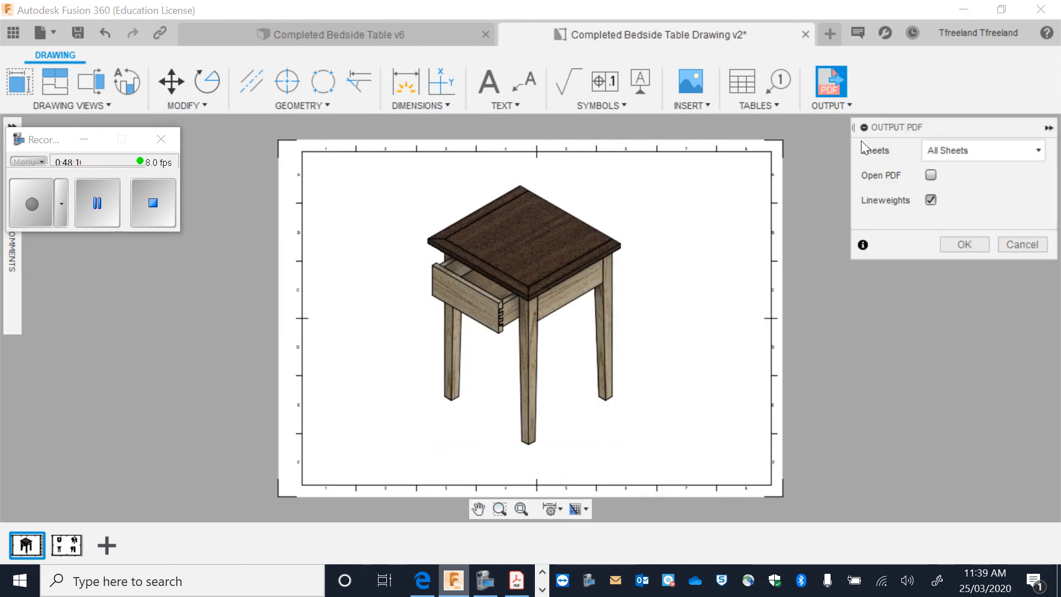
{"action": "left_click", "coordinate": [931, 176]}
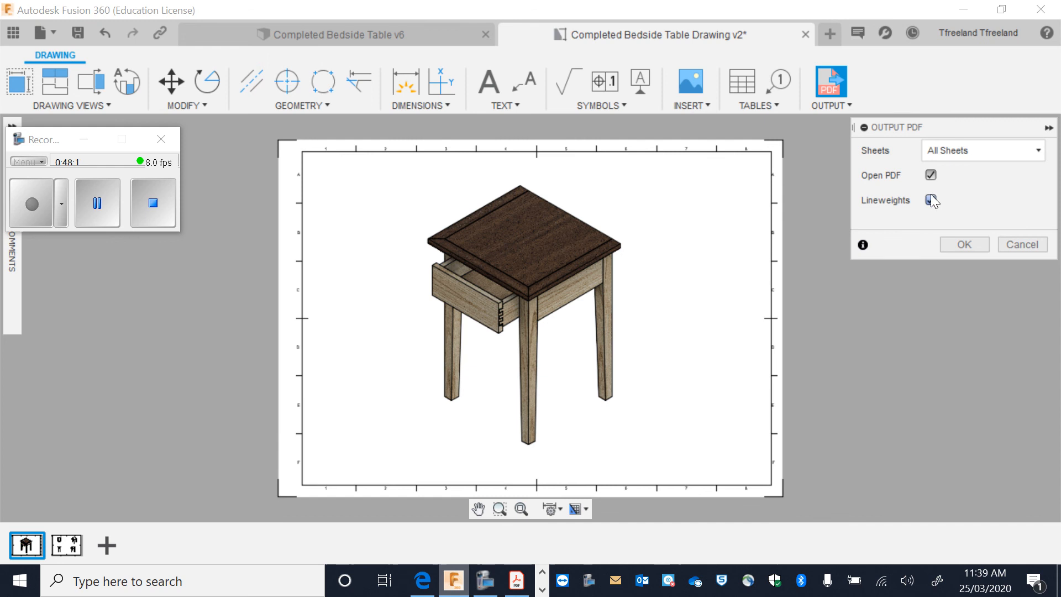
{"action": "left_click", "coordinate": [954, 242]}
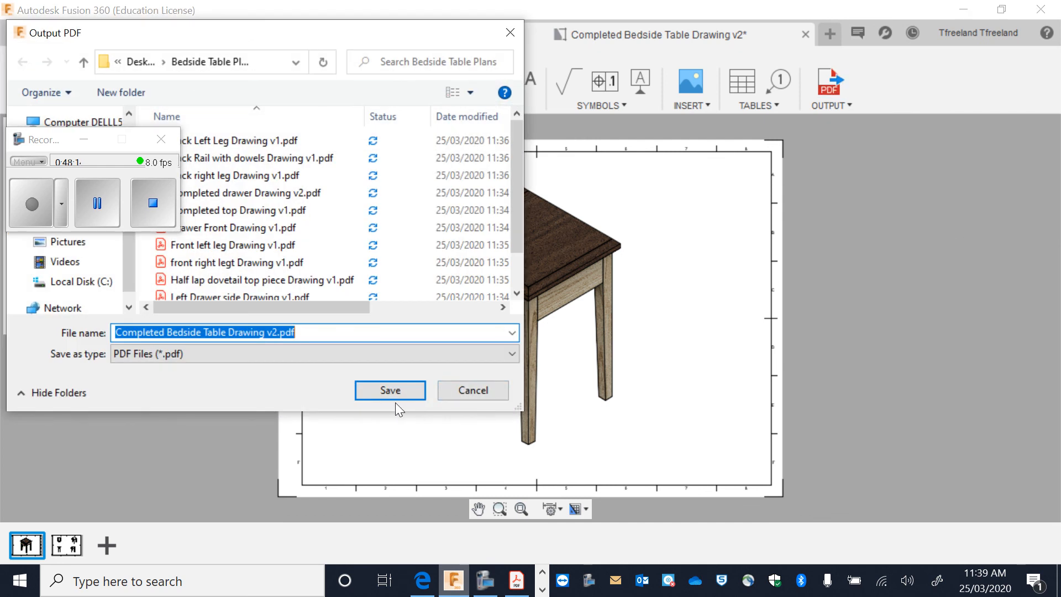
{"action": "left_click", "coordinate": [395, 395]}
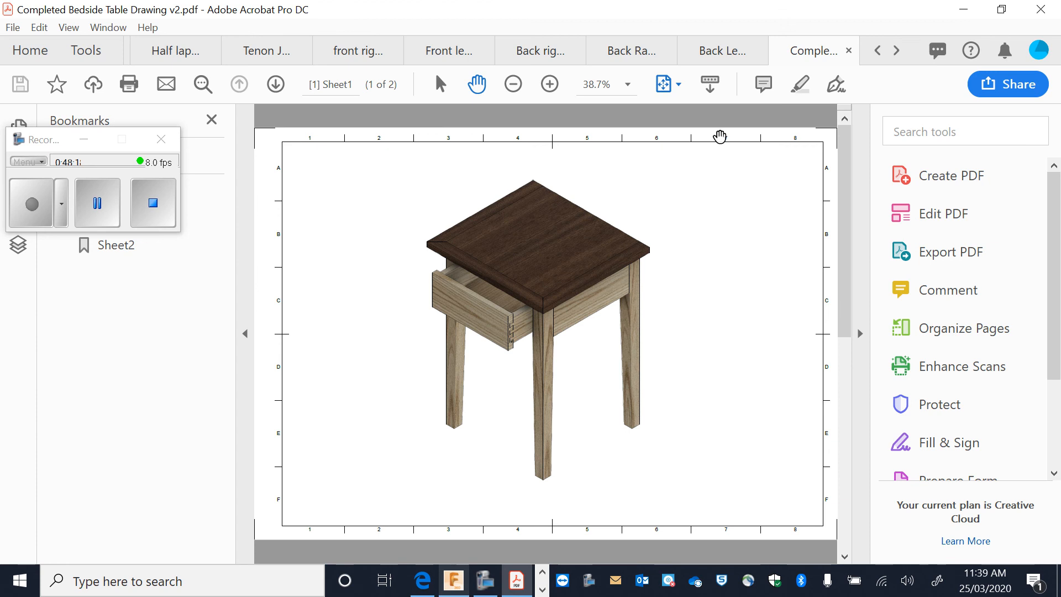
{"action": "left_click", "coordinate": [84, 140]}
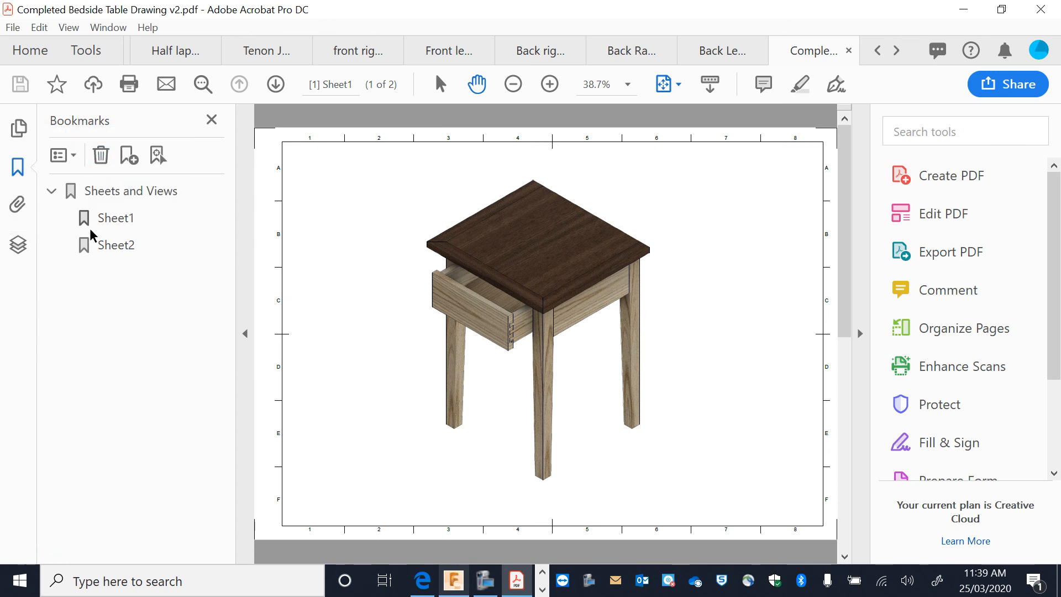
{"action": "scroll", "coordinate": [447, 293], "scroll_direction": "down", "scroll_amount": 2}
{"action": "scroll", "coordinate": [450, 300], "scroll_direction": "up", "scroll_amount": 2}
{"action": "left_click", "coordinate": [63, 155]}
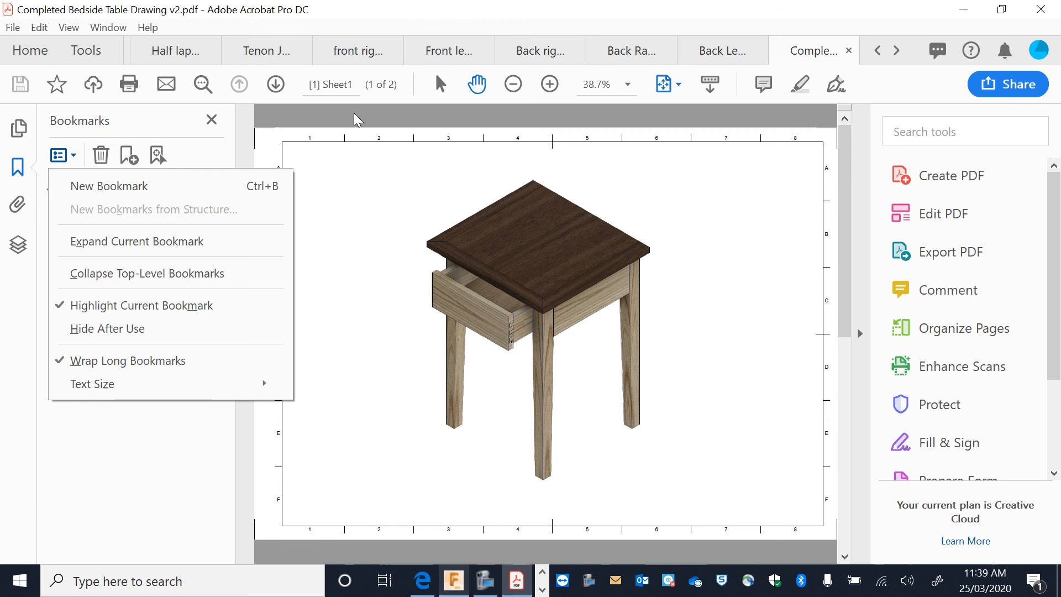
{"action": "left_click", "coordinate": [133, 126]}
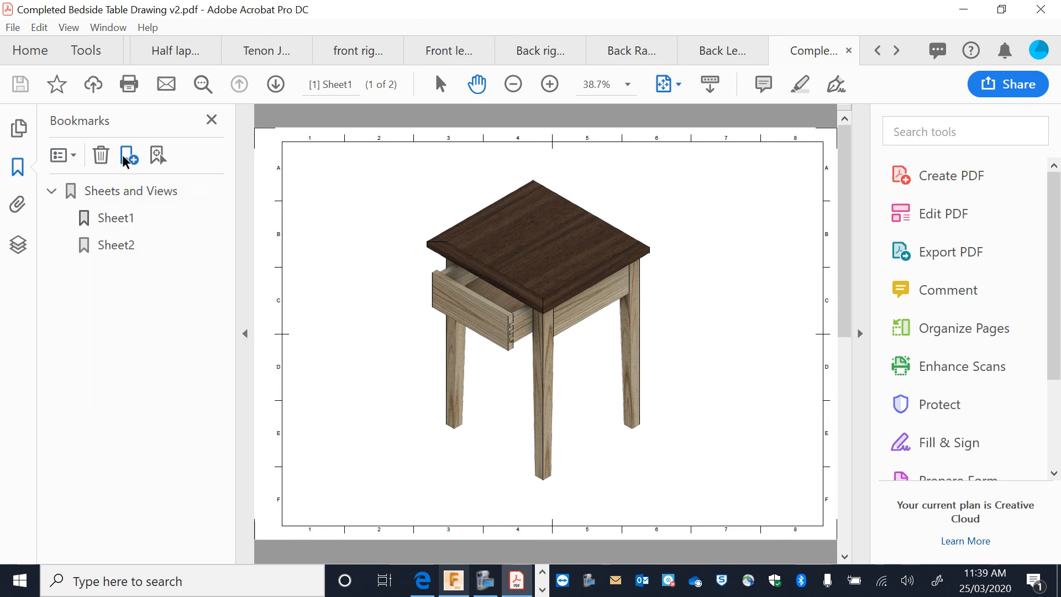
- Show the page thumbnails and start inserting pages from files in the Bedside Table Plans folder
{"action": "left_click", "coordinate": [15, 131]}
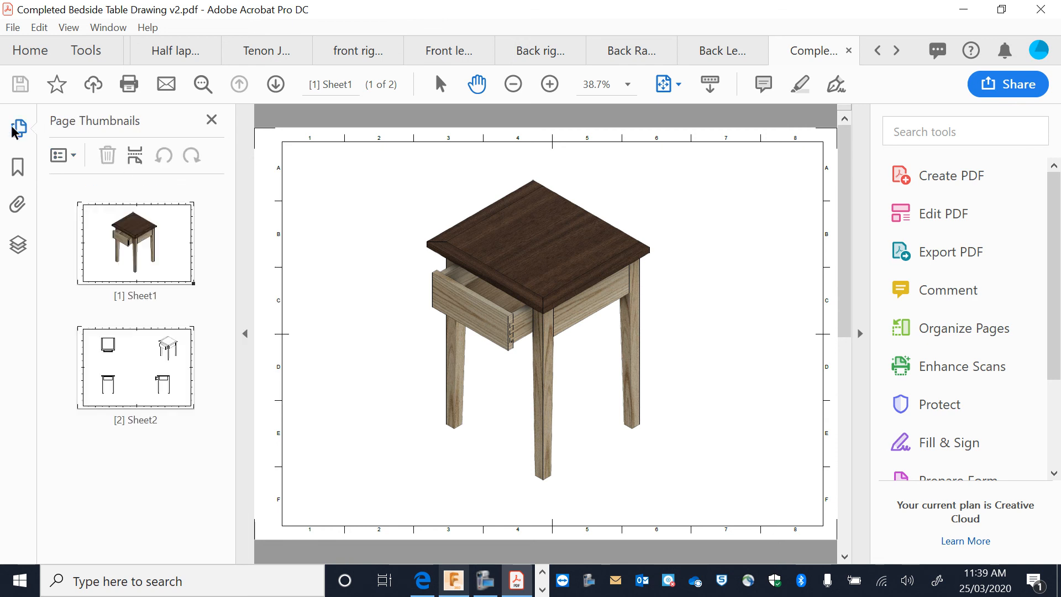
{"action": "left_click", "coordinate": [72, 160]}
{"action": "mouse_move", "coordinate": [234, 184]}
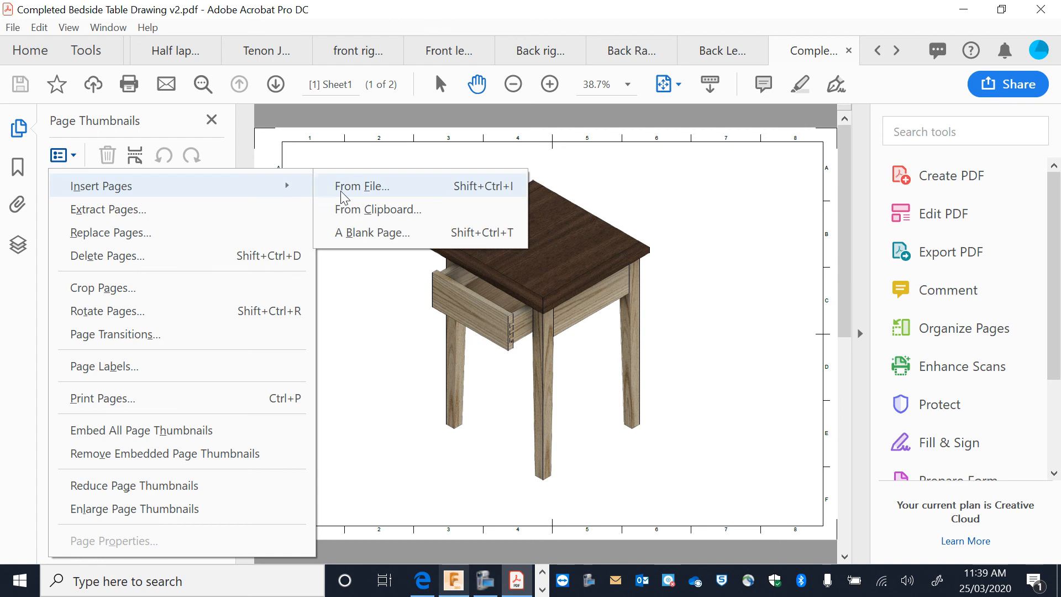
{"action": "left_click", "coordinate": [342, 188]}
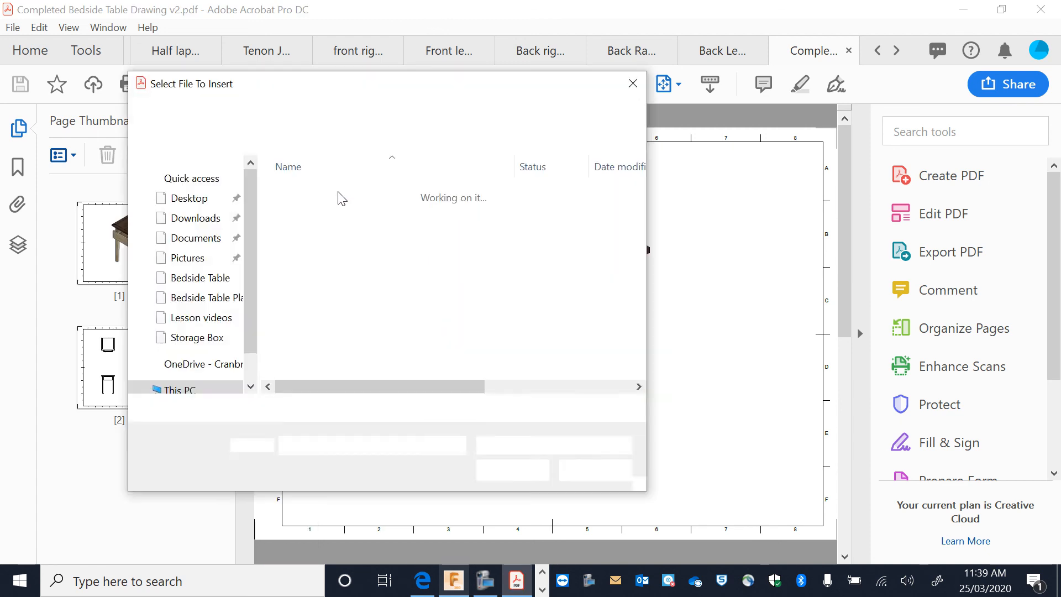
{"action": "double_click", "coordinate": [301, 192]}
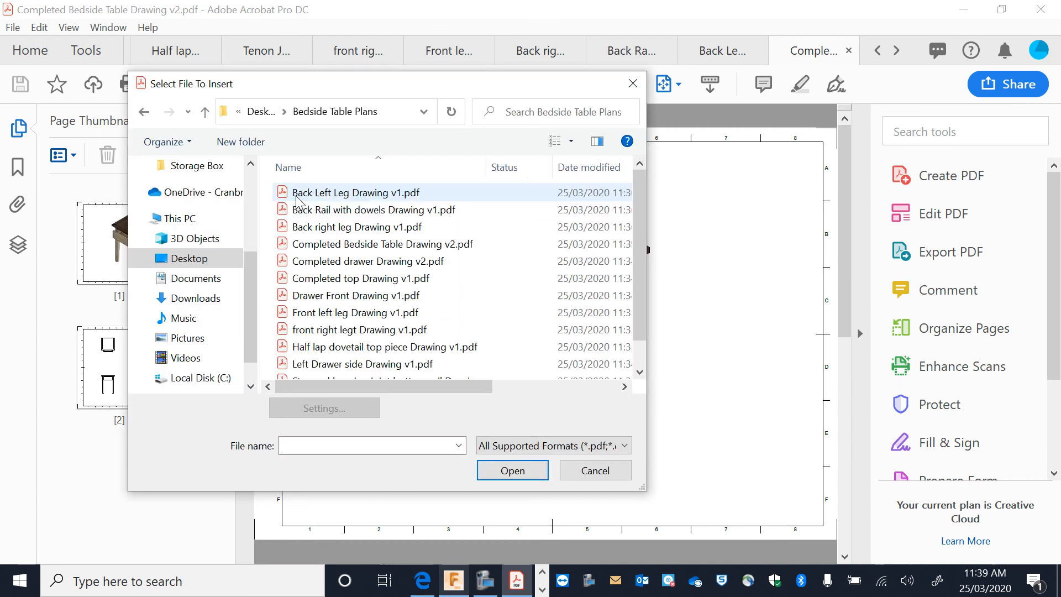
{"action": "left_click", "coordinate": [319, 195]}
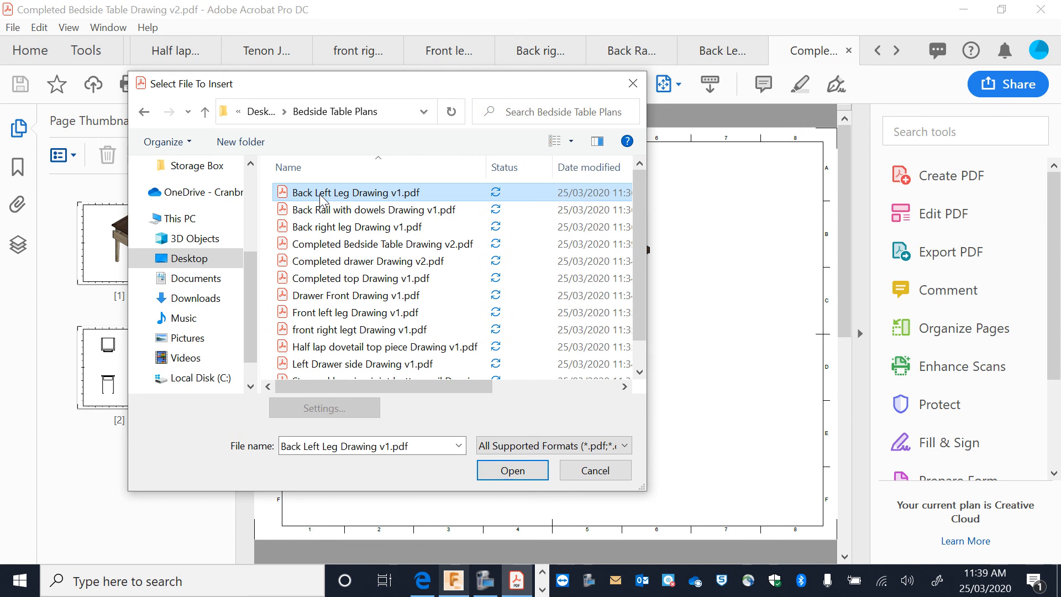
{"action": "key", "text": "shift+Down"}
{"action": "key", "text": "shift+Down"}
{"action": "key", "text": "shift+Down"}
{"action": "key", "text": "shift+Down"}
{"action": "key", "text": "shift+Down"}
{"action": "key", "text": "shift+Down"}
{"action": "key", "text": "shift+Down"}
{"action": "key", "text": "shift+Down"}
{"action": "key", "text": "shift+Down"}
{"action": "key", "text": "shift+Down"}
{"action": "key", "text": "shift+Down"}
{"action": "key", "text": "shift+Up"}
- Insert the nine PDFs from Completed drawer Drawing v2.pdf through Tenon Joint Drawing v1.pdf after page 1
{"action": "key", "text": "End"}
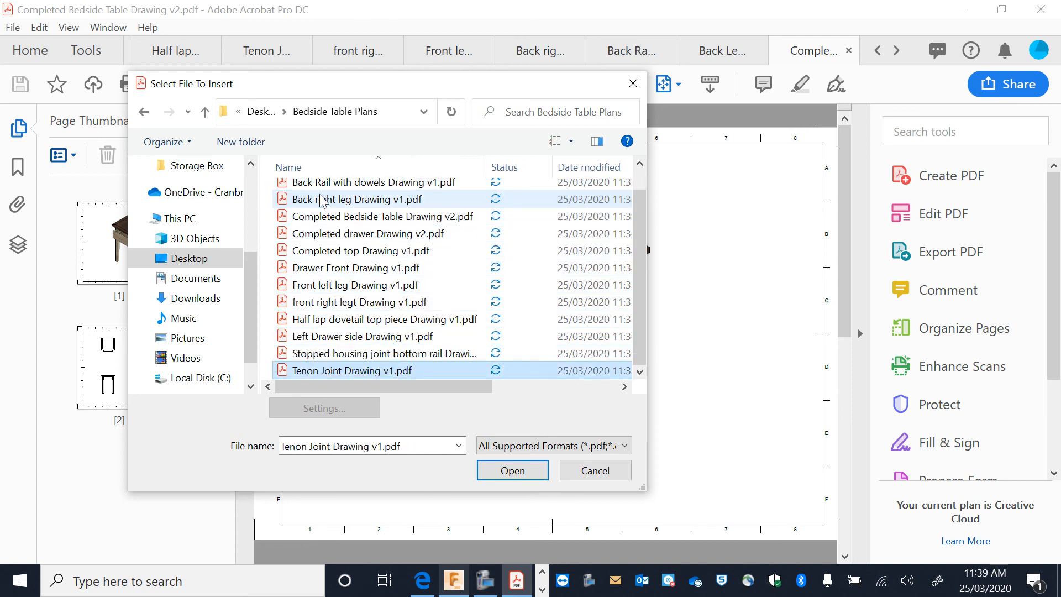
{"action": "key", "text": "shift+Up"}
{"action": "key", "text": "shift+Up"}
{"action": "key", "text": "shift+Up"}
{"action": "key", "text": "shift+Up"}
{"action": "key", "text": "shift+Up"}
{"action": "key", "text": "shift+Up"}
{"action": "key", "text": "shift+Up"}
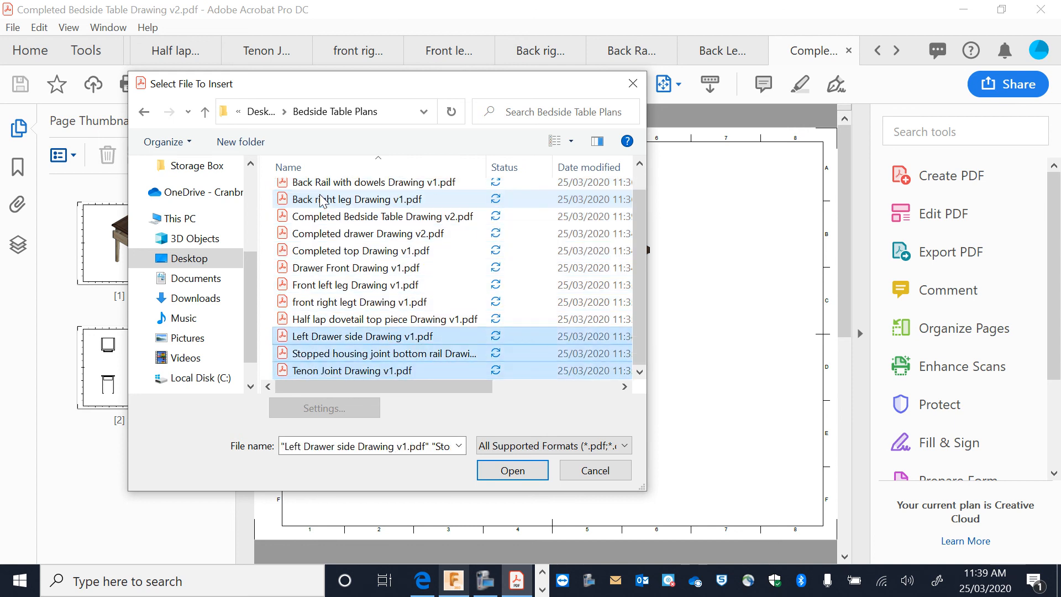
{"action": "key", "text": "shift+Up"}
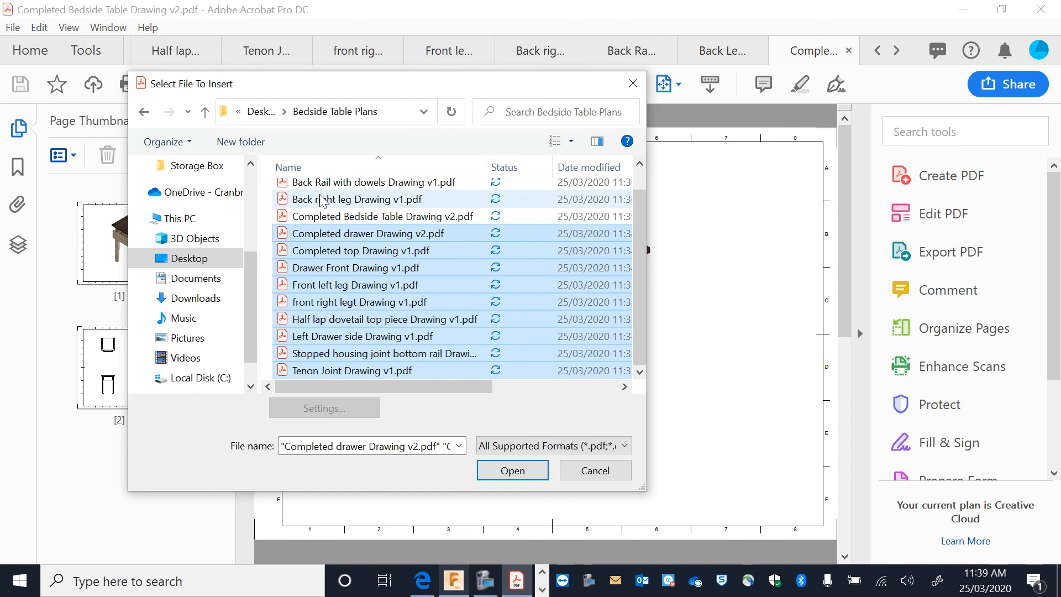
{"action": "key", "text": "Return"}
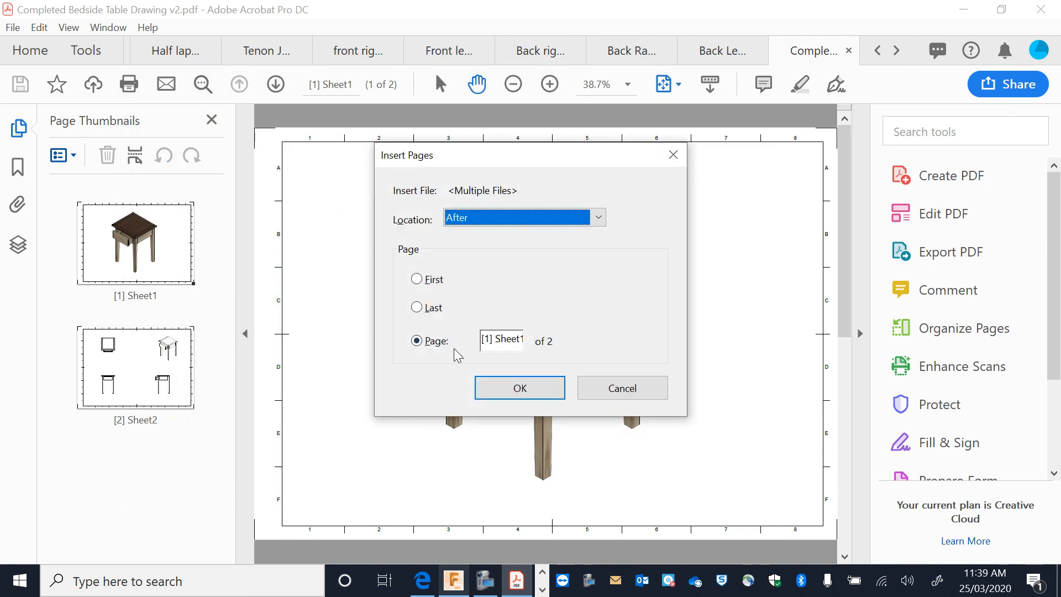
{"action": "left_click", "coordinate": [485, 391]}
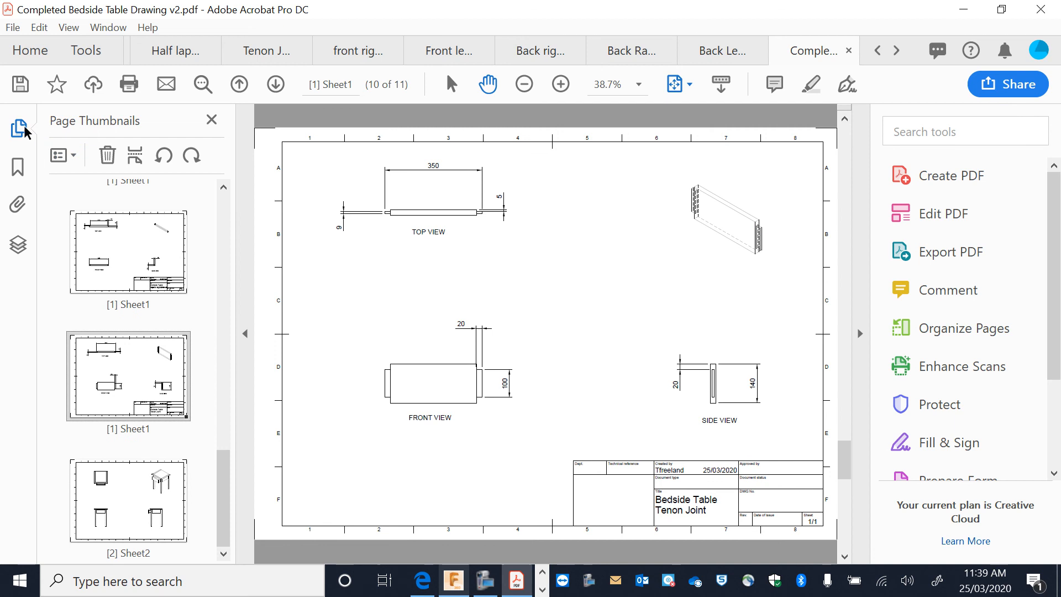
- Insert the Back Left Leg, Back Rail with dowels and Back right leg drawing PDFs after the first page
{"action": "left_click", "coordinate": [59, 156]}
{"action": "mouse_move", "coordinate": [94, 191]}
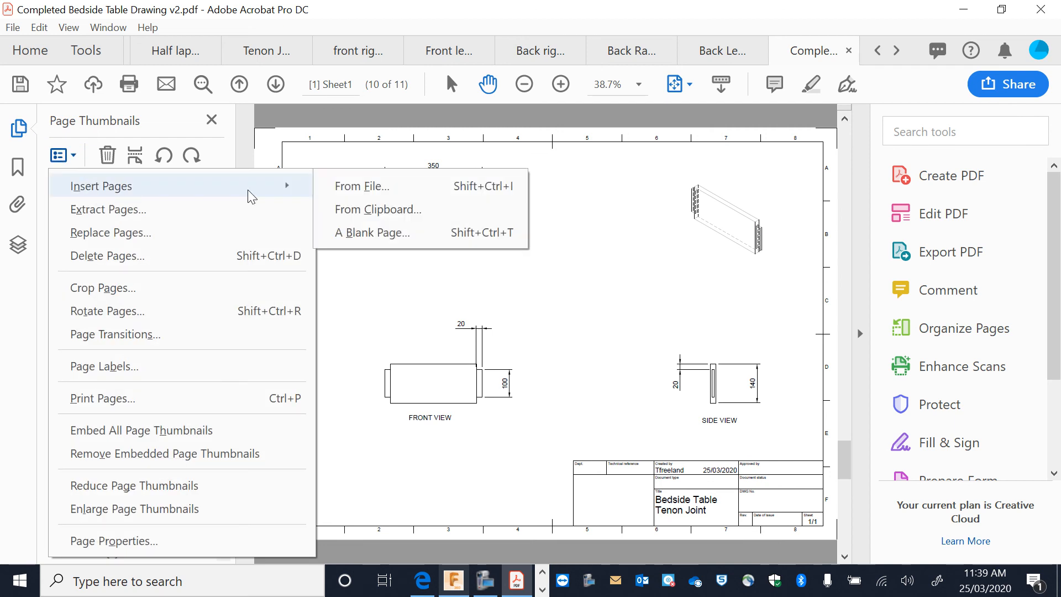
{"action": "left_click", "coordinate": [341, 186]}
{"action": "left_click", "coordinate": [343, 192]}
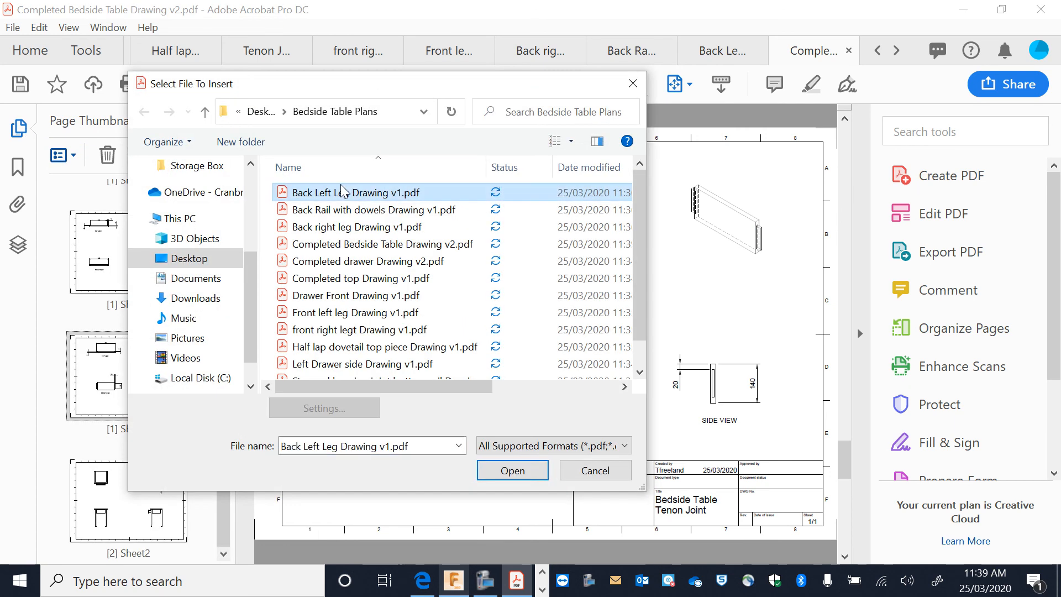
{"action": "key", "text": "shift+Down"}
{"action": "key", "text": "shift+Down"}
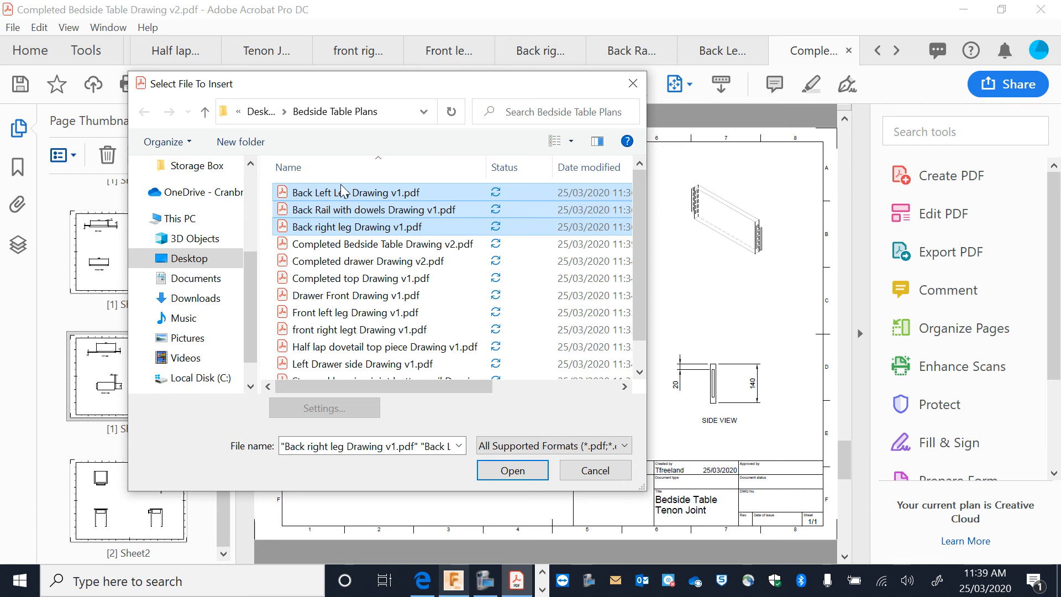
{"action": "key", "text": "Return"}
{"action": "left_click", "coordinate": [480, 386]}
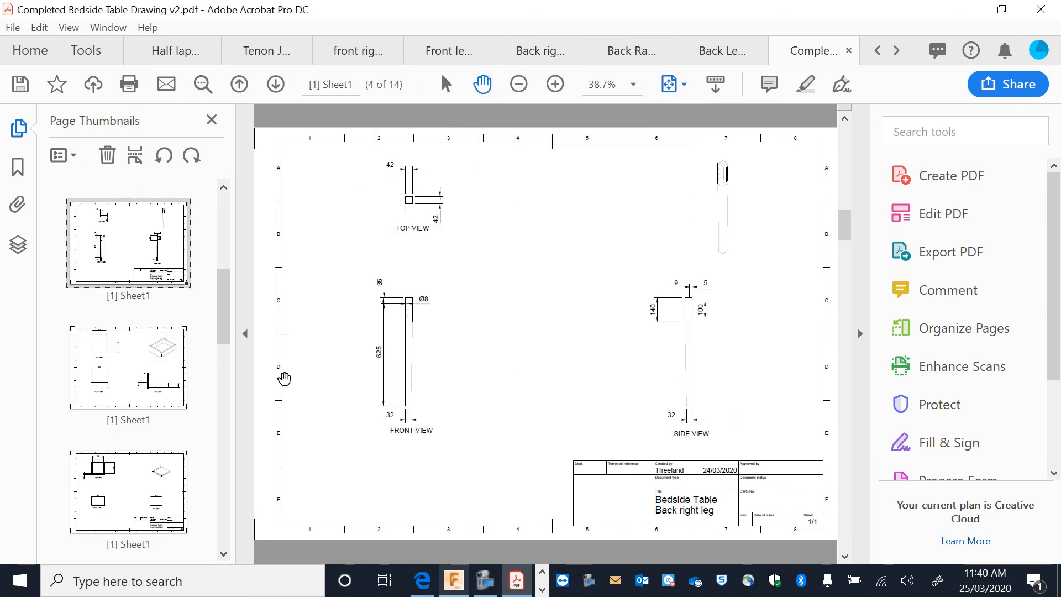
- Move the Sheet2 page with the whole-table views from the end of the document up two places
{"action": "scroll", "coordinate": [195, 386], "scroll_direction": "up", "scroll_amount": 3}
{"action": "left_click", "coordinate": [178, 389]}
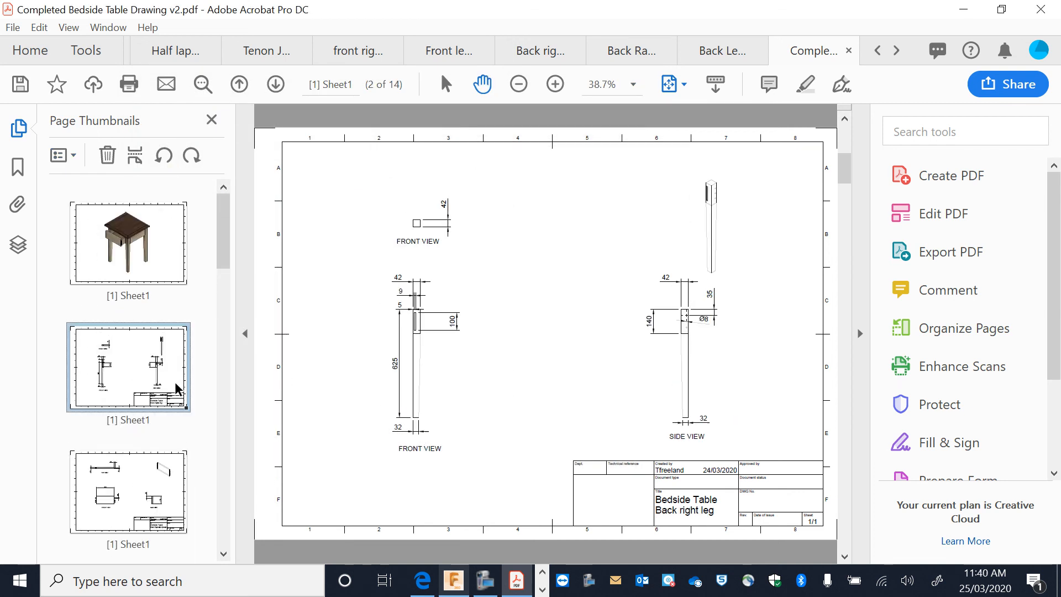
{"action": "scroll", "coordinate": [169, 430], "scroll_direction": "down", "scroll_amount": 10}
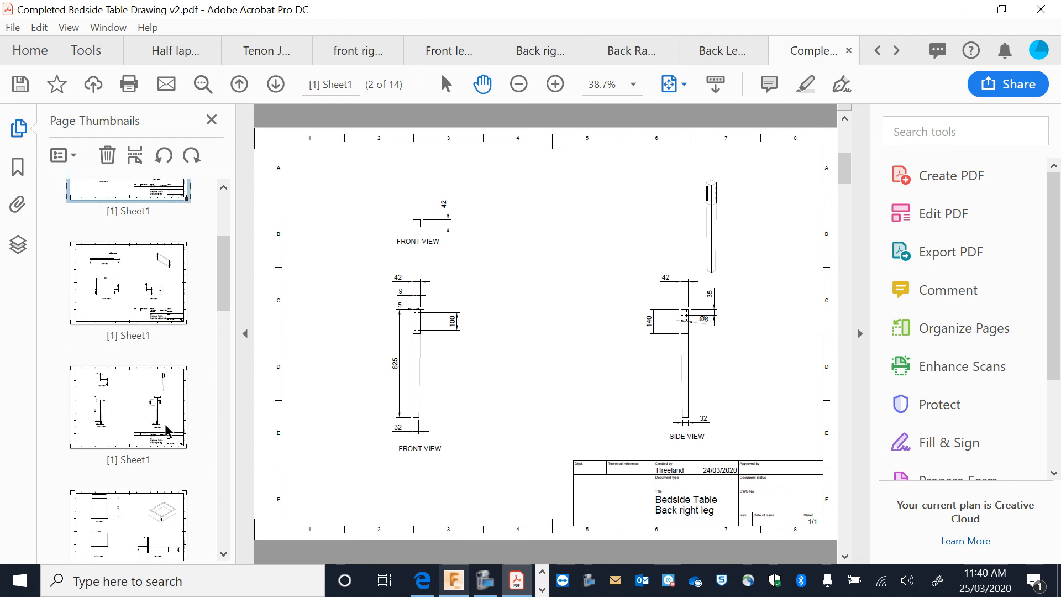
{"action": "scroll", "coordinate": [166, 431], "scroll_direction": "down", "scroll_amount": 5}
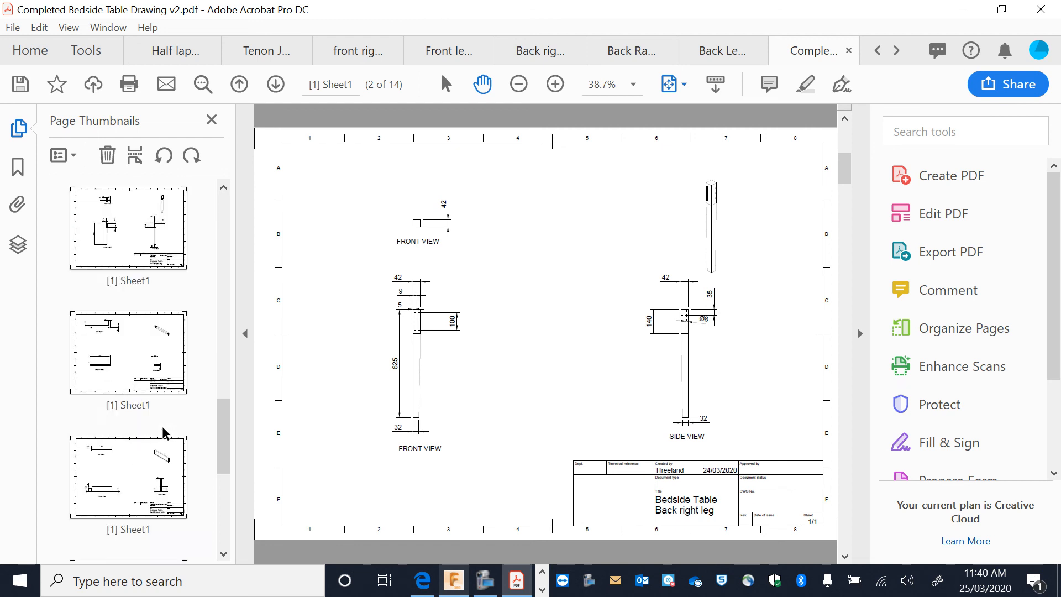
{"action": "left_click_drag", "start_coordinate": [157, 473], "coordinate": [176, 209]}
{"action": "right_click", "coordinate": [170, 275]}
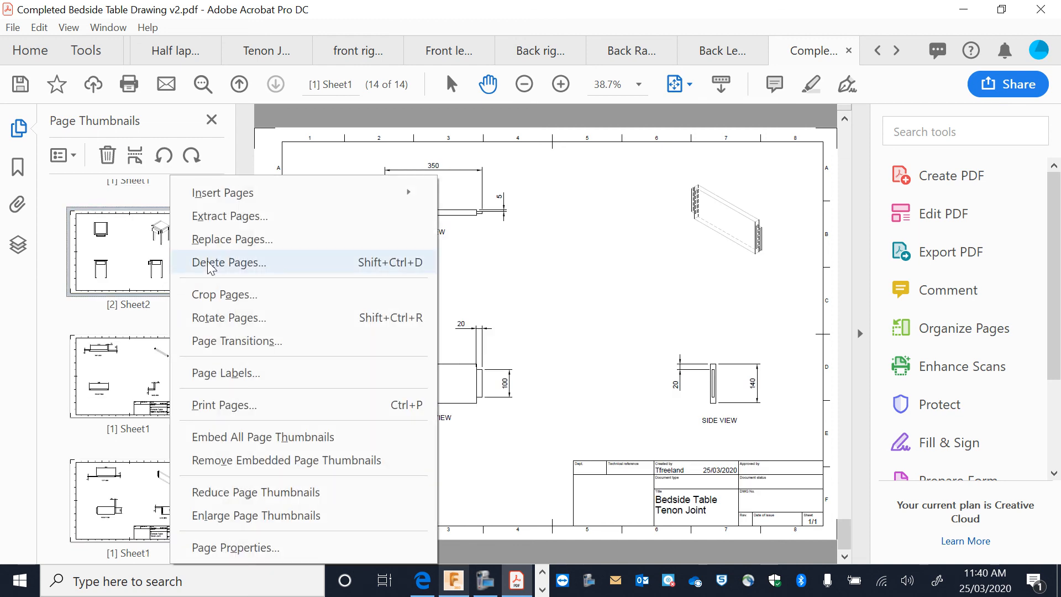
{"action": "left_click", "coordinate": [159, 278]}
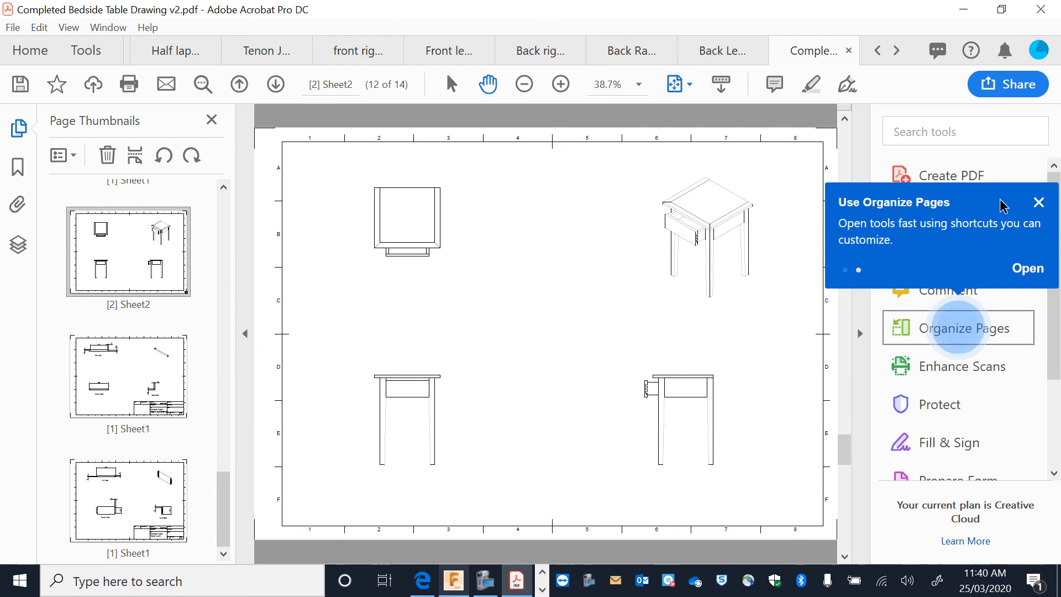
- Open Organize Pages and move the Sheet2 page directly after the rendered table page
{"action": "left_click", "coordinate": [1037, 201]}
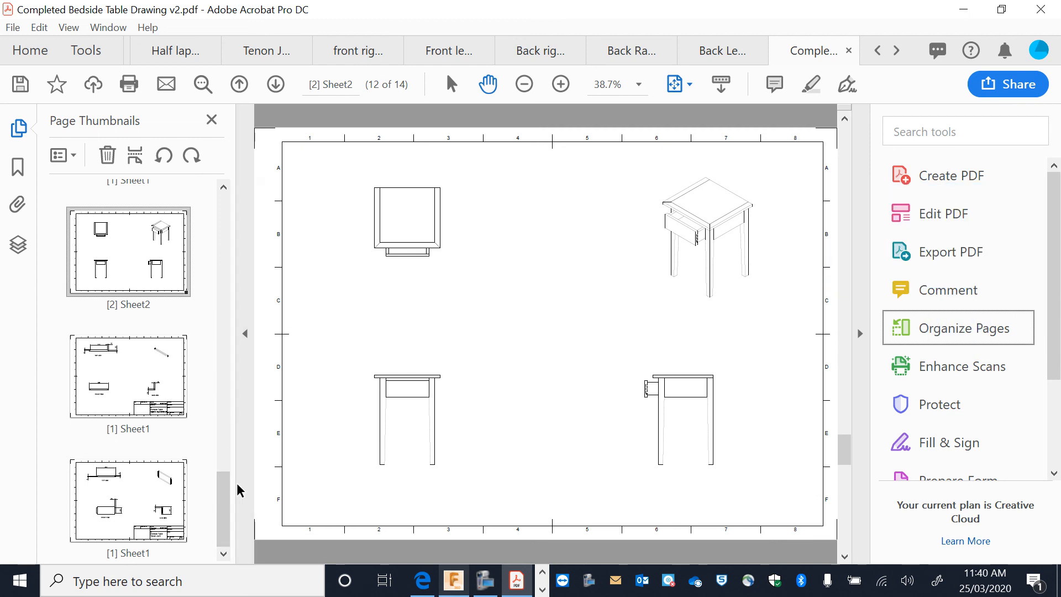
{"action": "left_click", "coordinate": [899, 330]}
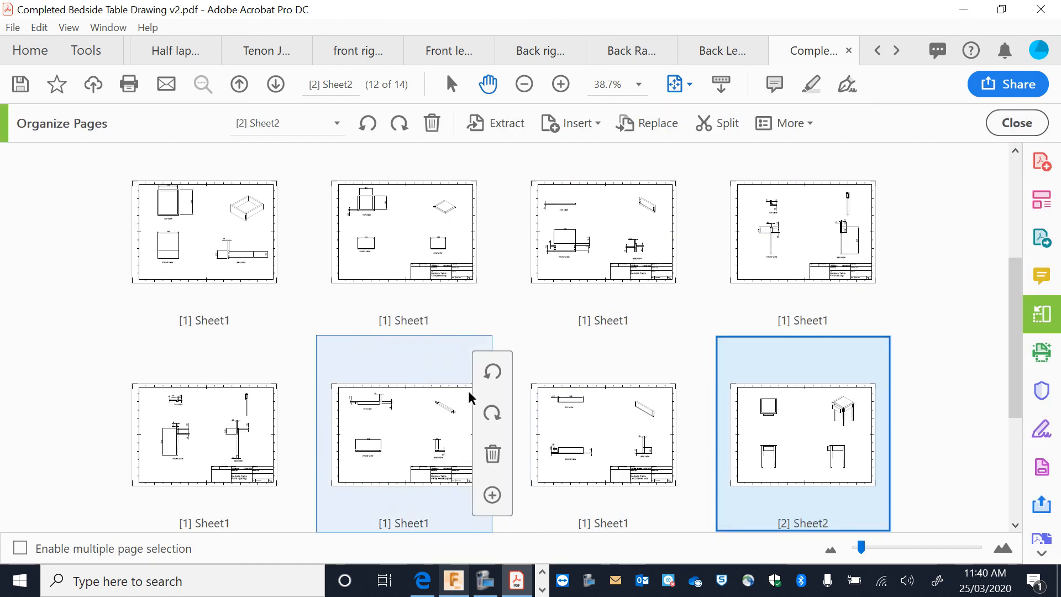
{"action": "scroll", "coordinate": [628, 459], "scroll_direction": "up", "scroll_amount": 1}
{"action": "scroll", "coordinate": [627, 460], "scroll_direction": "up", "scroll_amount": 2}
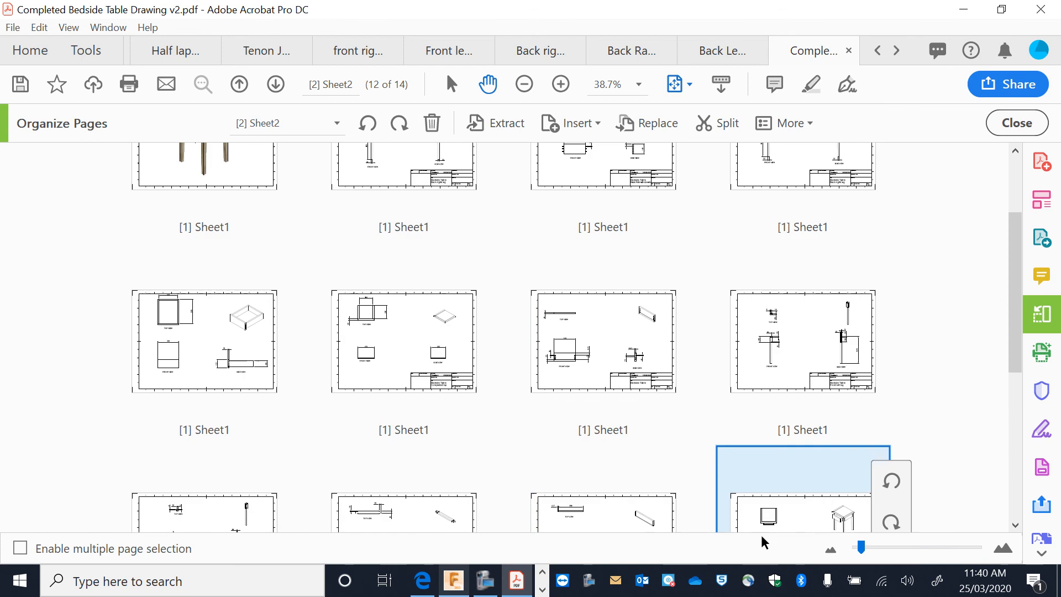
{"action": "left_click_drag", "start_coordinate": [773, 469], "coordinate": [360, 185]}
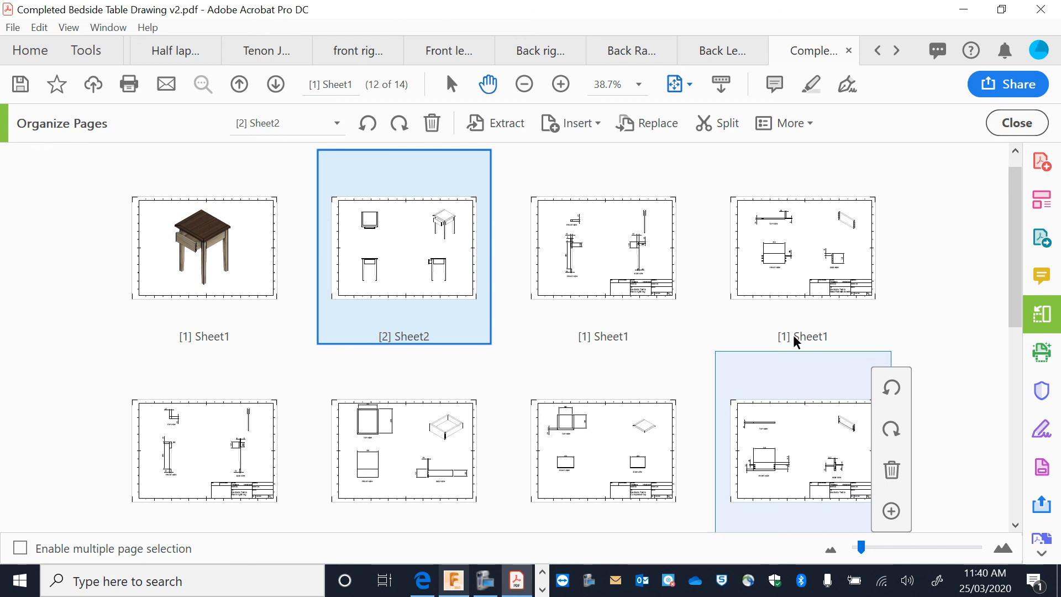
- Move the Tenon Joint drawing page from the end up to fourth place, directly after the leg drawing on page 3
{"action": "scroll", "coordinate": [767, 355], "scroll_direction": "down", "scroll_amount": 3}
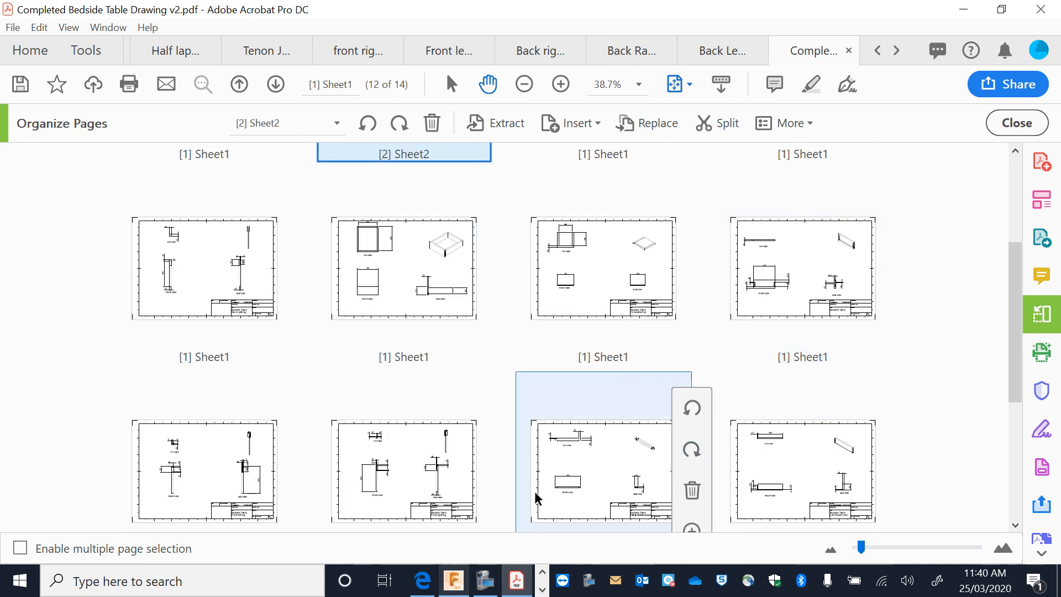
{"action": "scroll", "coordinate": [579, 472], "scroll_direction": "down", "scroll_amount": 3}
{"action": "scroll", "coordinate": [621, 458], "scroll_direction": "down", "scroll_amount": 1}
{"action": "left_click_drag", "start_coordinate": [443, 473], "coordinate": [859, 222]}
{"action": "scroll", "coordinate": [858, 222], "scroll_direction": "up", "scroll_amount": 1}
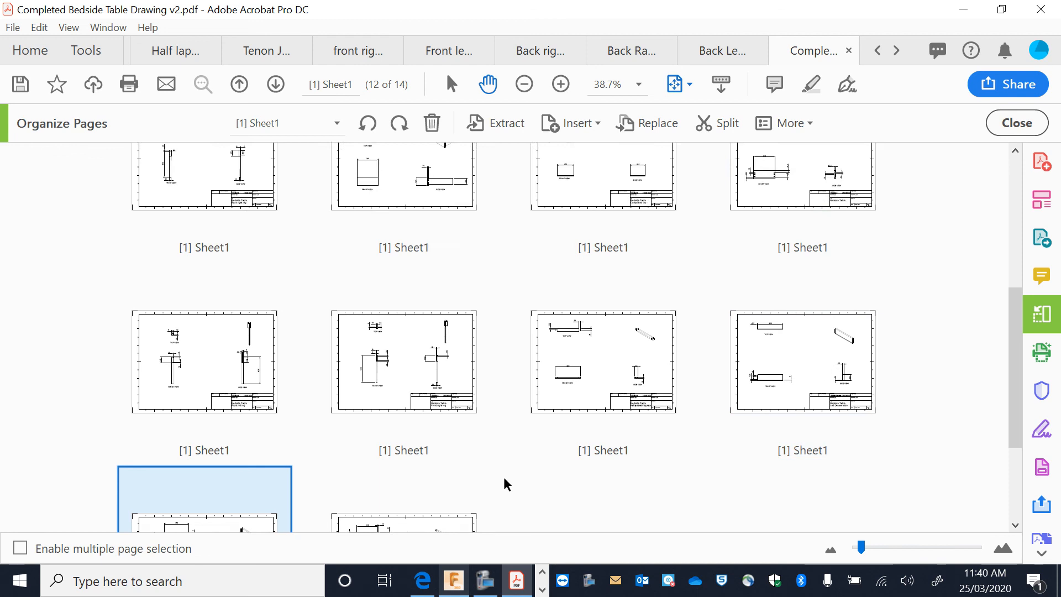
{"action": "scroll", "coordinate": [198, 488], "scroll_direction": "down", "scroll_amount": 1}
{"action": "left_click_drag", "start_coordinate": [199, 487], "coordinate": [740, 242]}
{"action": "scroll", "coordinate": [768, 313], "scroll_direction": "up", "scroll_amount": 2}
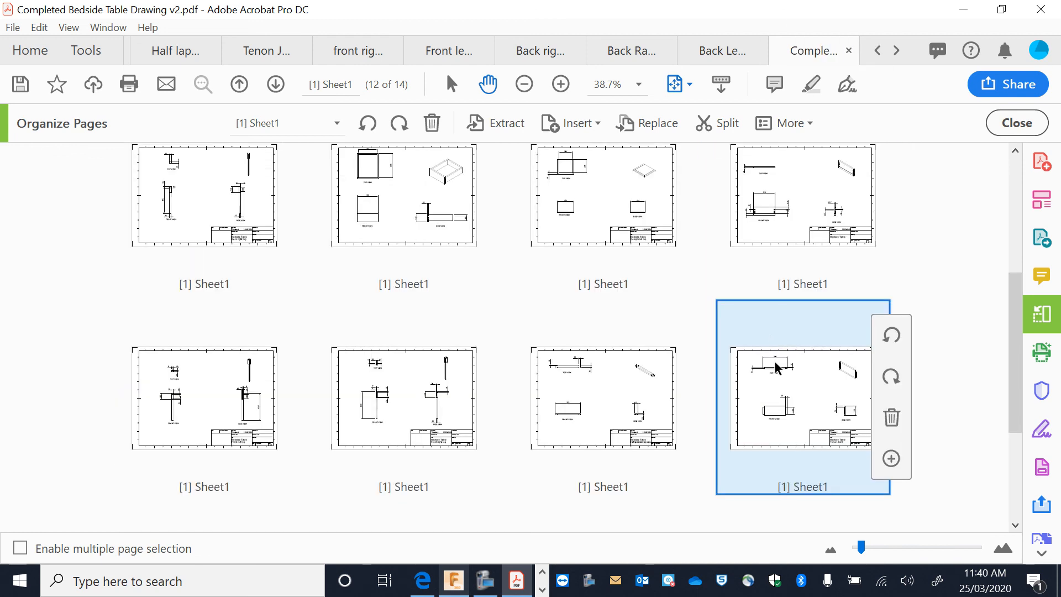
{"action": "left_click_drag", "start_coordinate": [779, 394], "coordinate": [727, 232]}
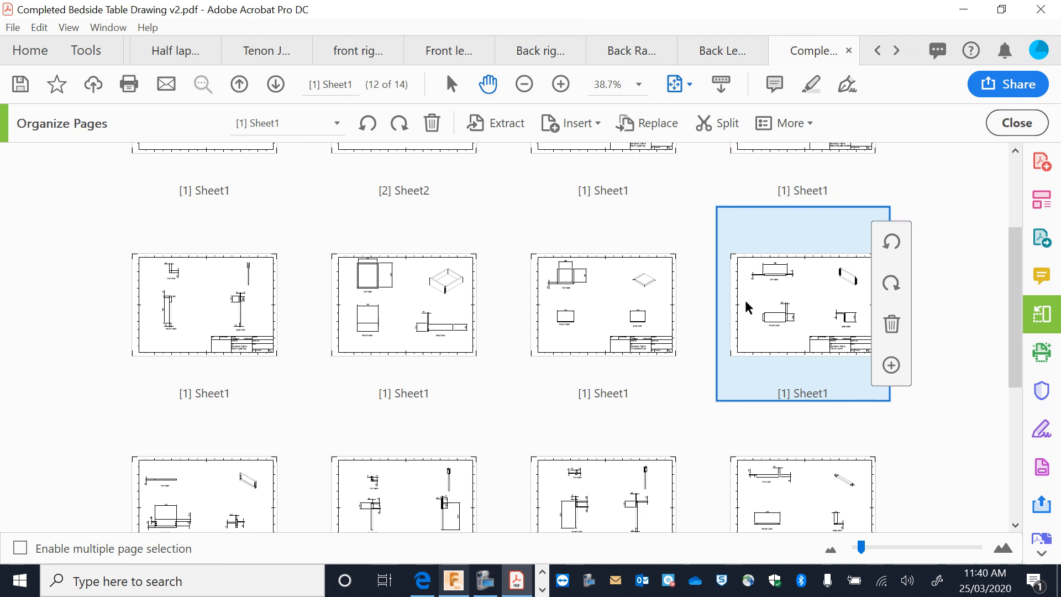
{"action": "left_click_drag", "start_coordinate": [745, 300], "coordinate": [724, 210]}
{"action": "scroll", "coordinate": [726, 232], "scroll_direction": "up", "scroll_amount": 2}
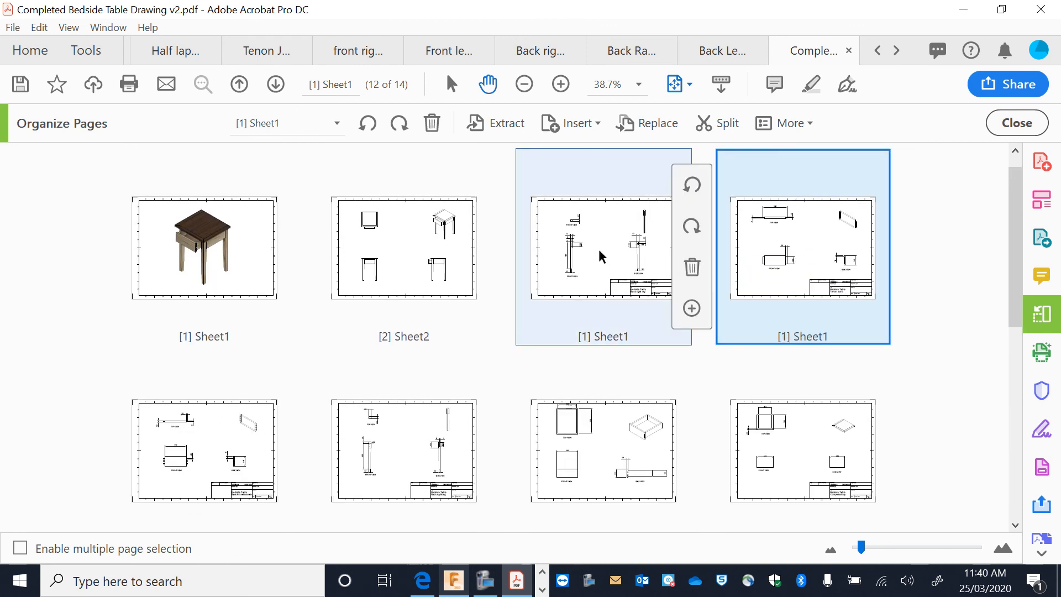
- Move the leg drawings forward: page 6 to fifth place, page 10 to seventh and page 11 to eighth
{"action": "left_click_drag", "start_coordinate": [349, 482], "coordinate": [155, 472]}
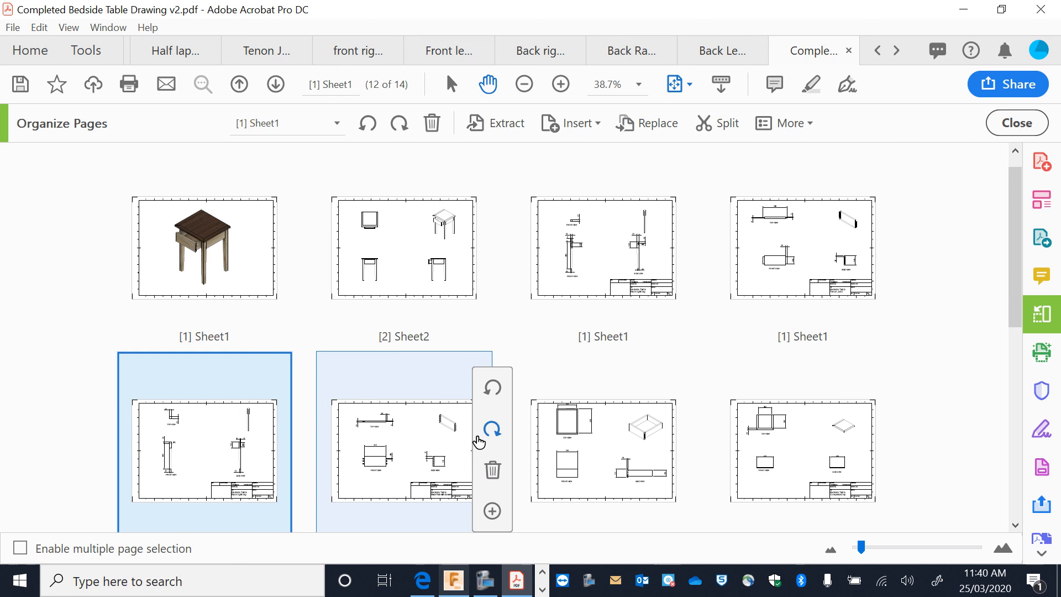
{"action": "scroll", "coordinate": [608, 465], "scroll_direction": "down", "scroll_amount": 3}
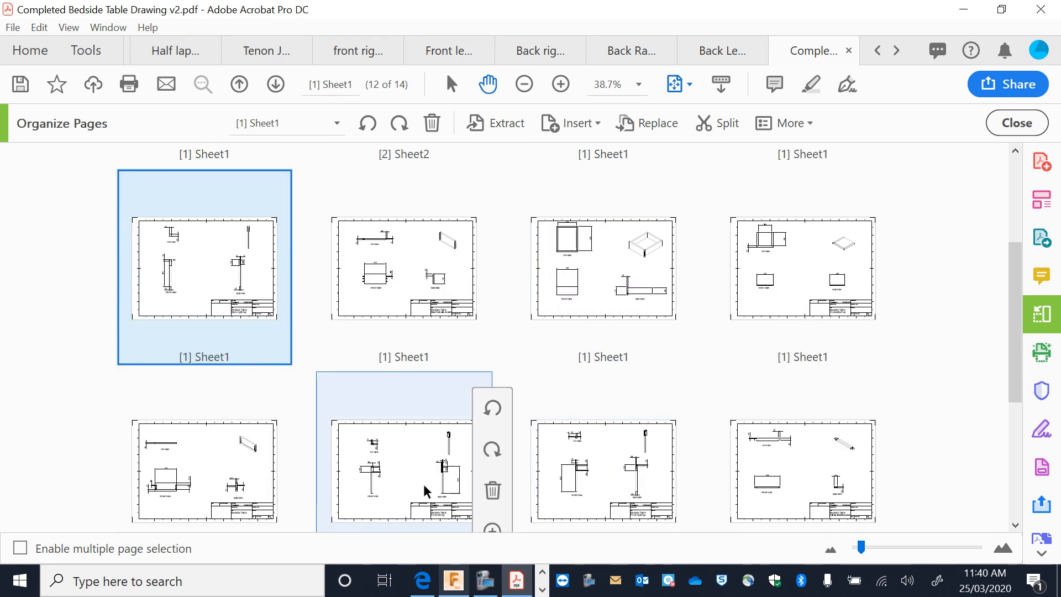
{"action": "left_click_drag", "start_coordinate": [423, 484], "coordinate": [530, 289]}
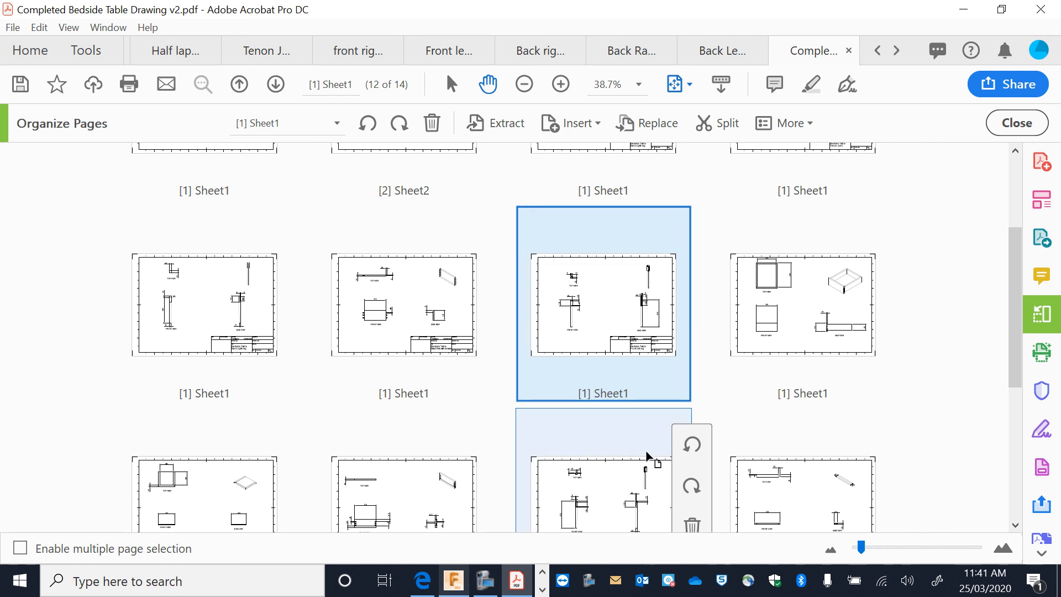
{"action": "left_click_drag", "start_coordinate": [646, 455], "coordinate": [718, 304]}
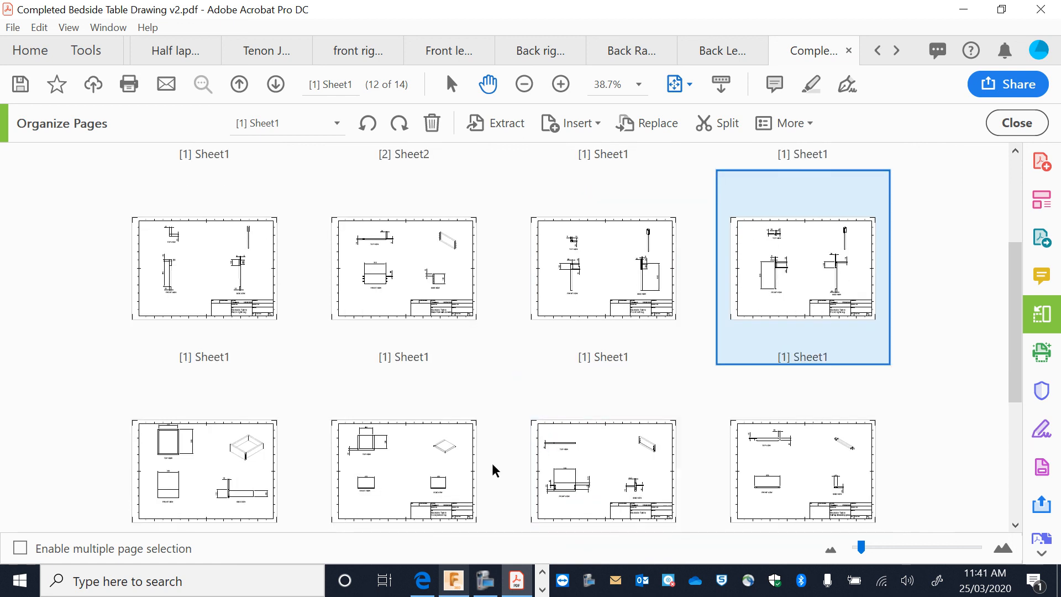
- Move the last page to ninth place, the narrow rail drawing on page 13 to tenth, and the flat square panel drawing to the end
{"action": "scroll", "coordinate": [393, 472], "scroll_direction": "down", "scroll_amount": 5}
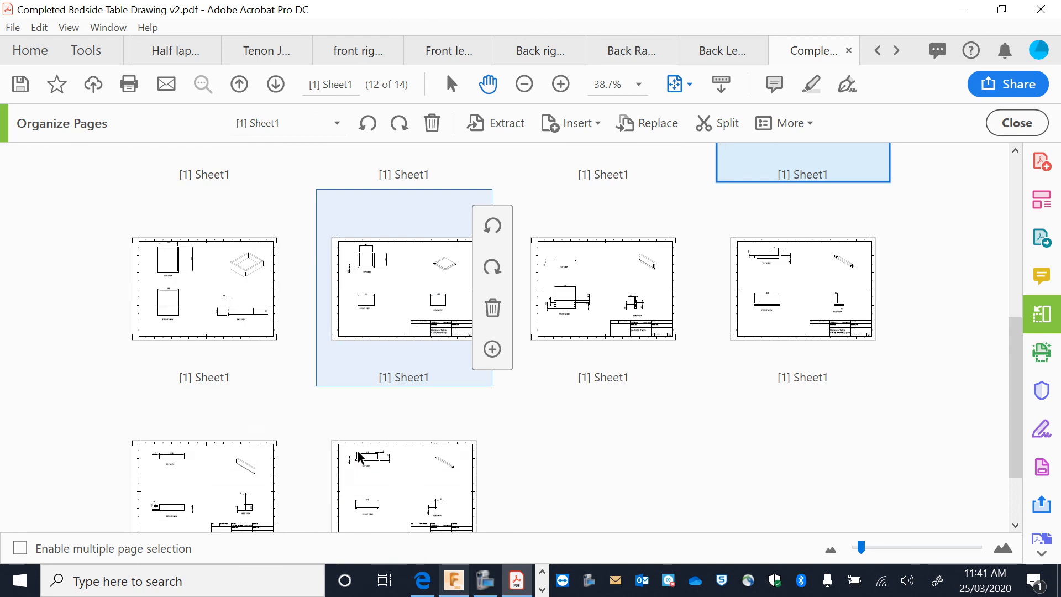
{"action": "scroll", "coordinate": [331, 474], "scroll_direction": "down", "scroll_amount": 1}
{"action": "left_click_drag", "start_coordinate": [398, 464], "coordinate": [147, 238]}
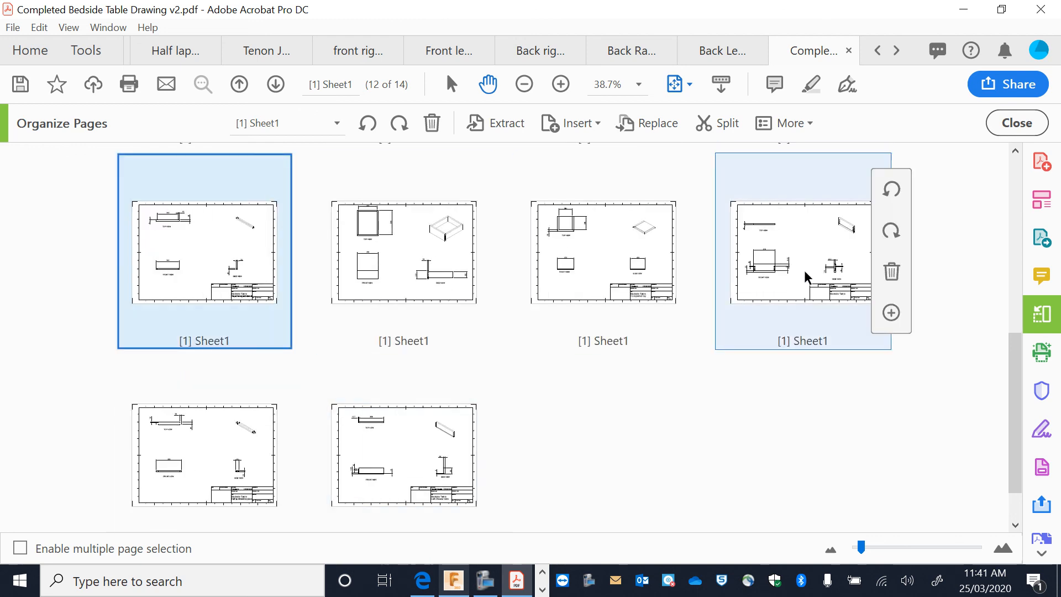
{"action": "left_click_drag", "start_coordinate": [805, 270], "coordinate": [655, 296]}
{"action": "left_click_drag", "start_coordinate": [312, 330], "coordinate": [313, 330]}
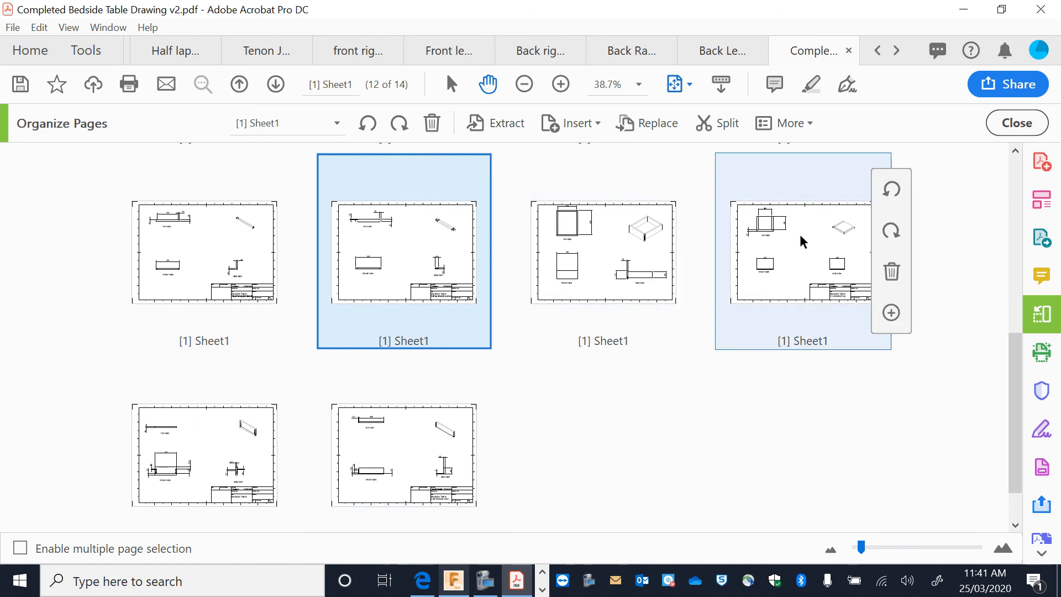
{"action": "left_click_drag", "start_coordinate": [826, 250], "coordinate": [559, 475]}
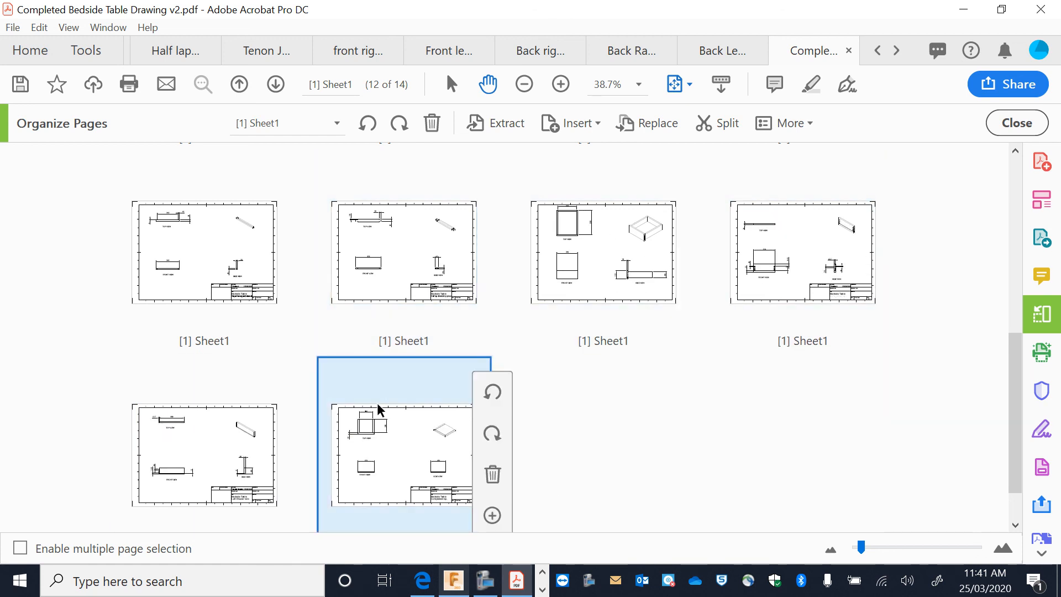
- Save the reordered PDF and close Organize Pages
{"action": "scroll", "coordinate": [486, 381], "scroll_direction": "up", "scroll_amount": 6}
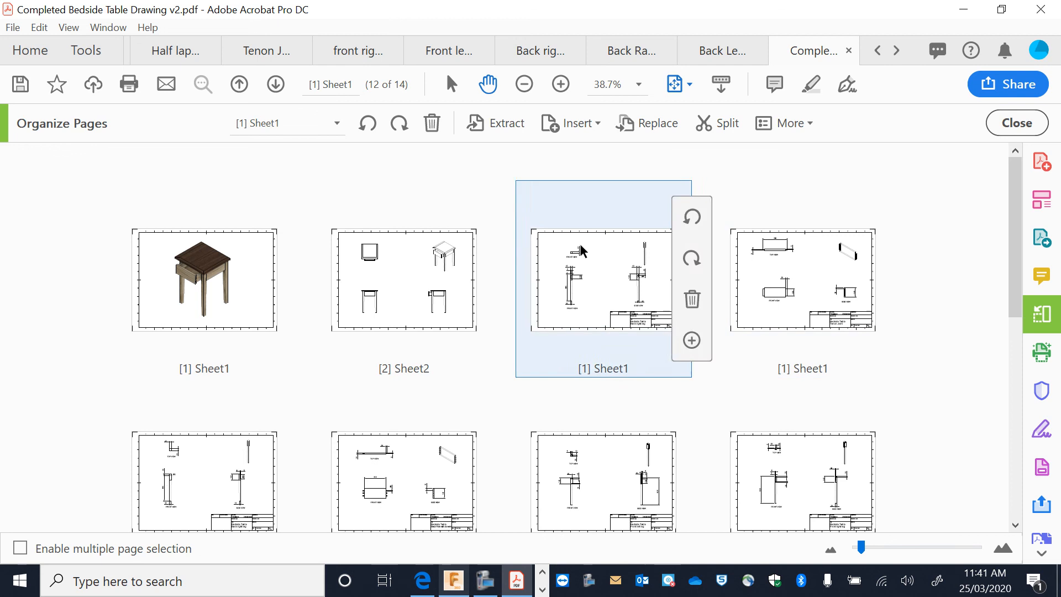
{"action": "left_click", "coordinate": [28, 82]}
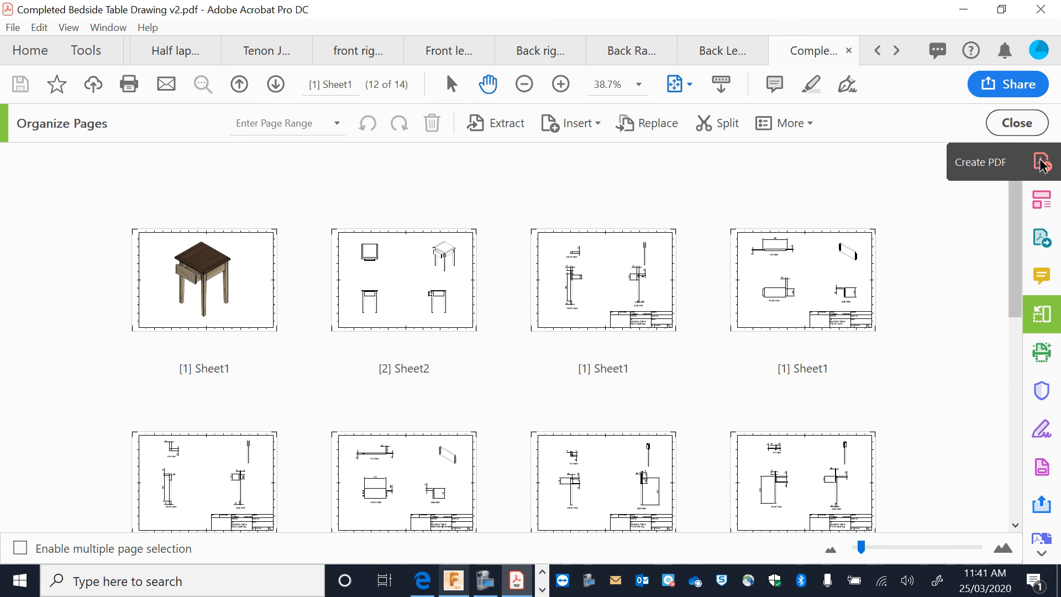
{"action": "left_click", "coordinate": [1017, 122]}
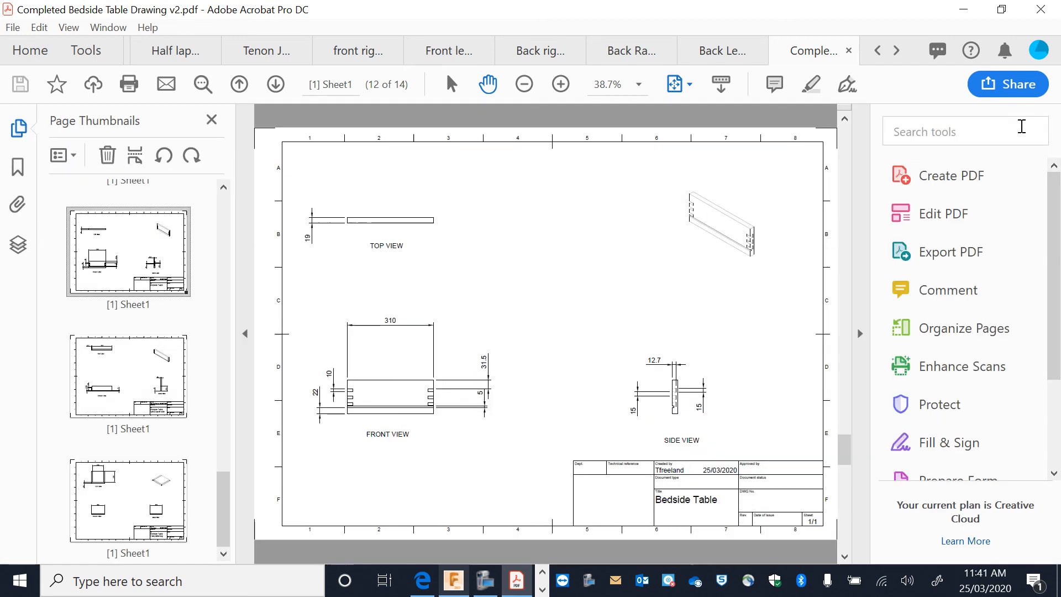
- Look through the page thumbnails and display the first page with the rendered table
{"action": "scroll", "coordinate": [152, 303], "scroll_direction": "down", "scroll_amount": 3}
{"action": "scroll", "coordinate": [149, 297], "scroll_direction": "up", "scroll_amount": 5}
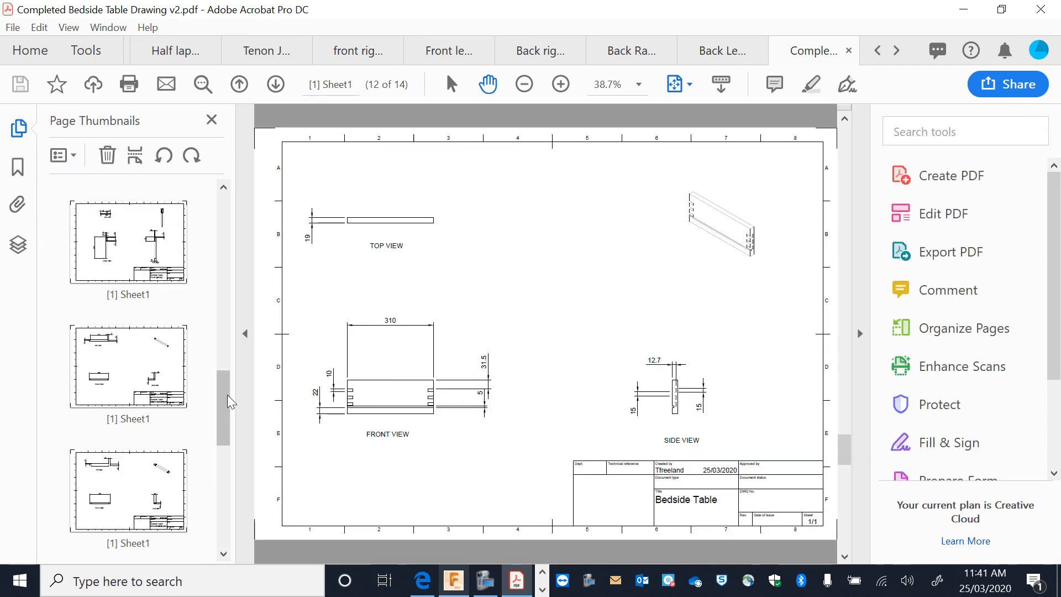
{"action": "left_click_drag", "start_coordinate": [227, 397], "coordinate": [215, 206]}
{"action": "left_click", "coordinate": [159, 250]}
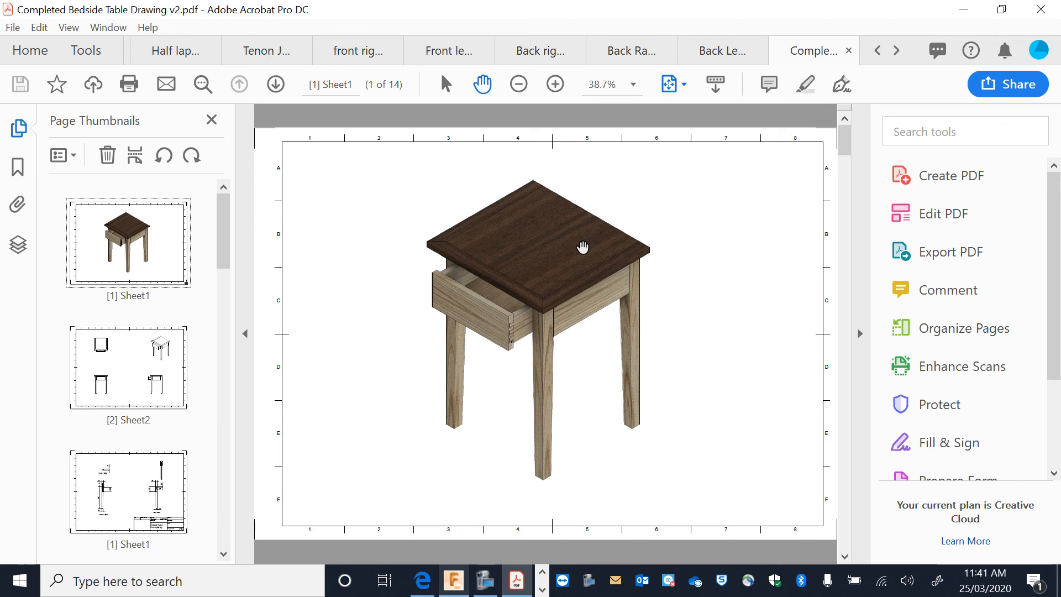